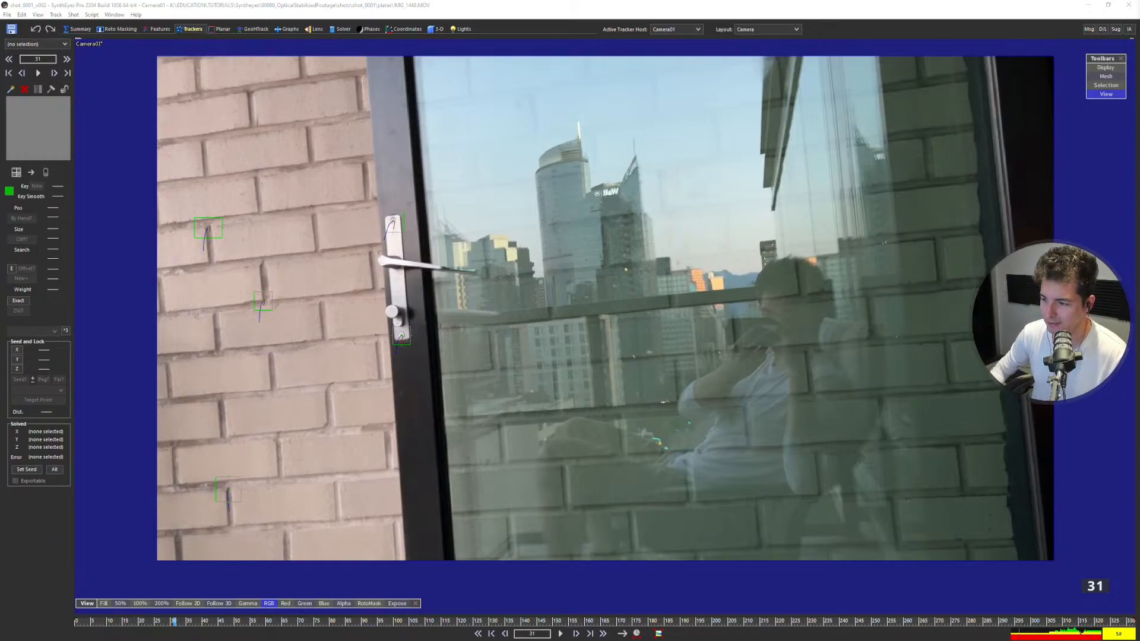
Play the tracked wall and glass-door shot from frame 31 to 332, then go back to frame 179 to examine the tracker paths.
scroll(581, 283, up, 2)
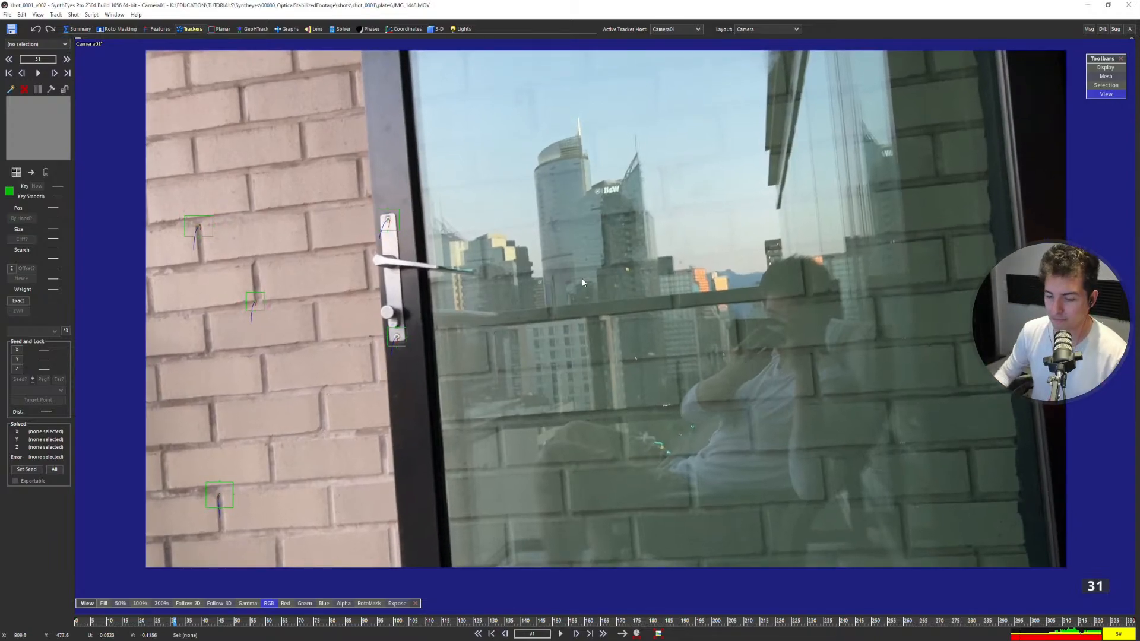
key(space)
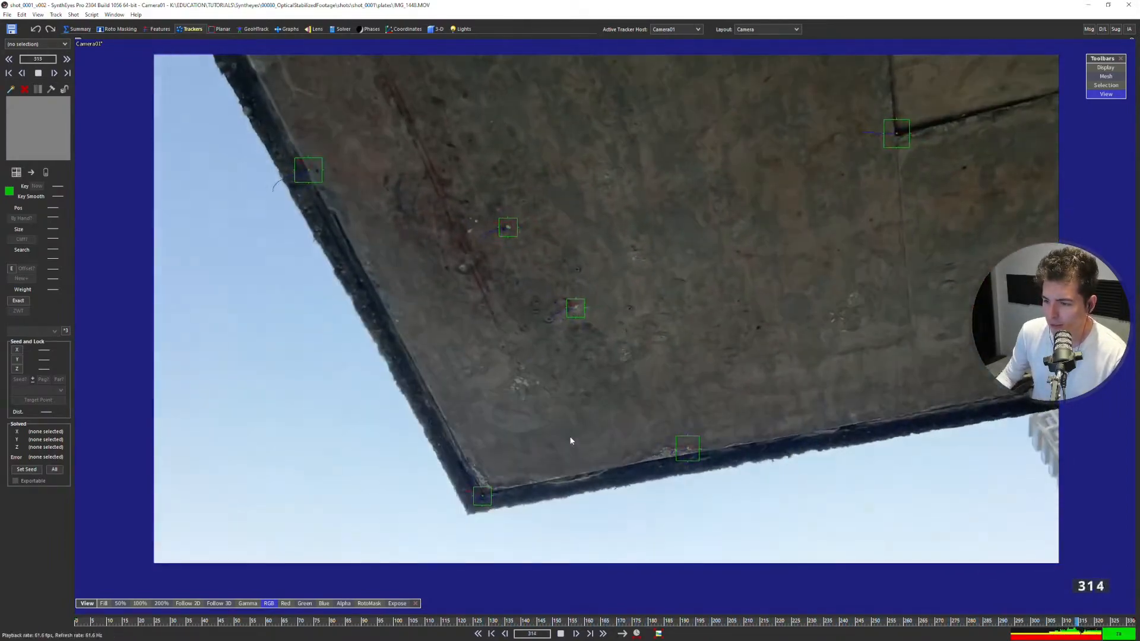
key(space)
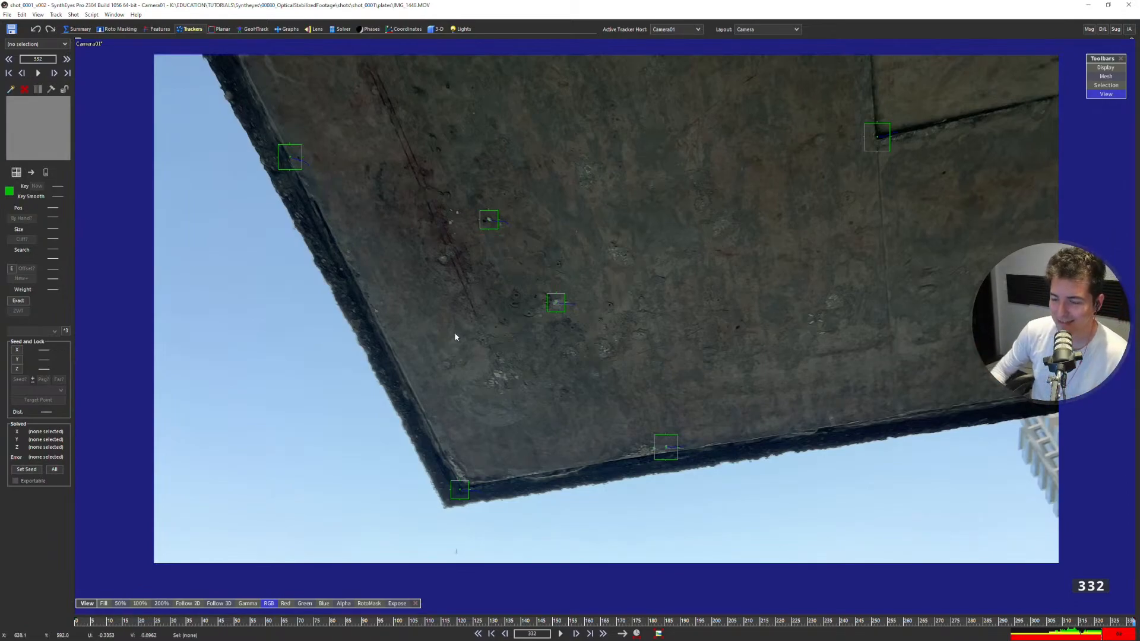
scroll(547, 321, down, 1)
scroll(547, 322, up, 3)
scroll(550, 321, down, 1)
scroll(626, 331, up, 2)
mouse_move(620, 352)
middle_down()
mouse_move(604, 371)
mouse_move(610, 359)
middle_up()
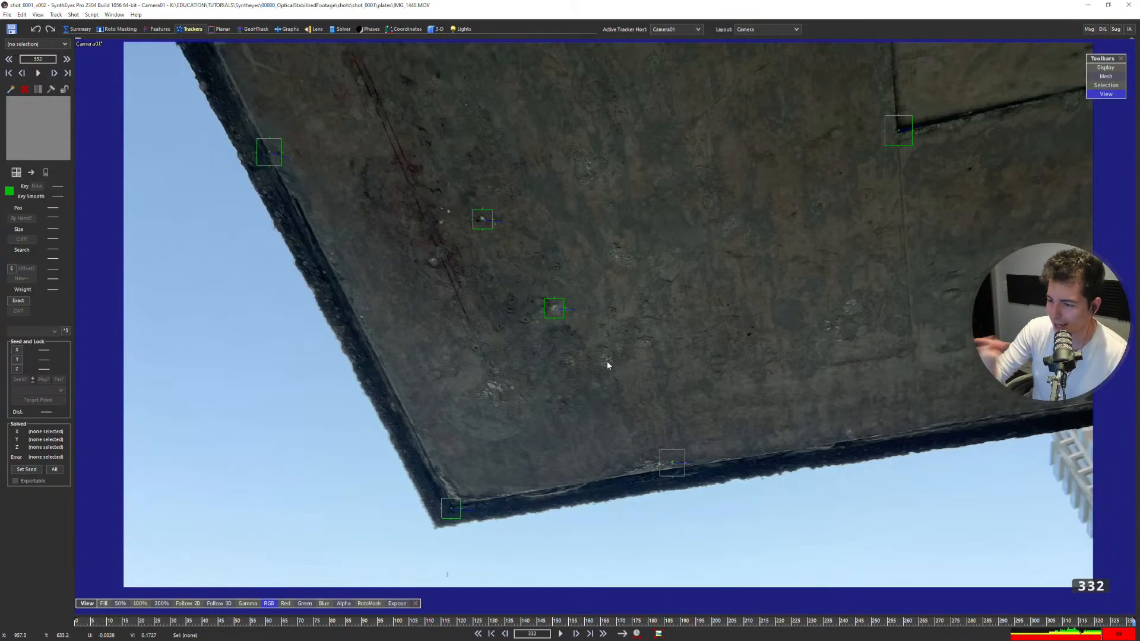
scroll(617, 363, up, 1)
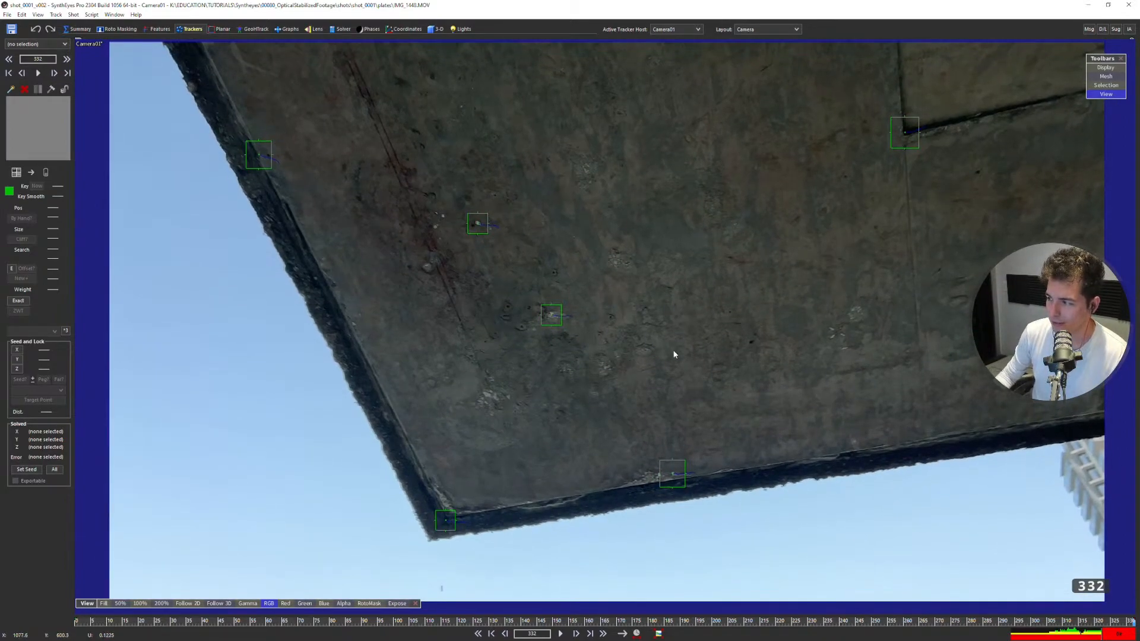
scroll(653, 378, down, 1)
drag(311, 617, 647, 553)
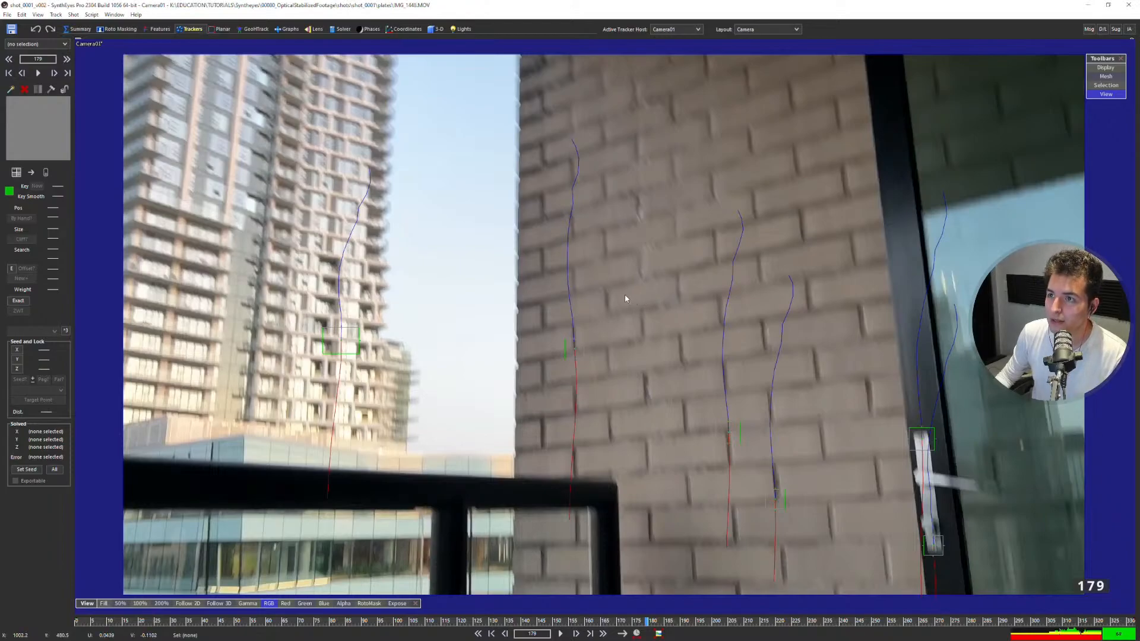
scroll(562, 358, down, 1)
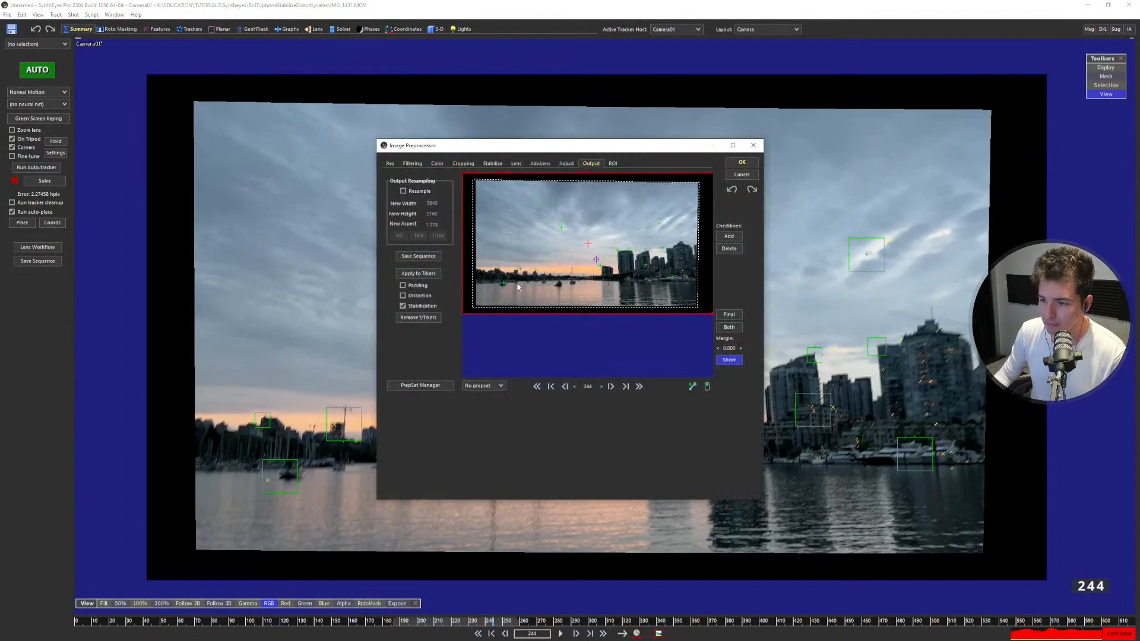
Review the preprocessor's lens and adjustment settings and remove the applied stabilization from the trackers.
click(516, 164)
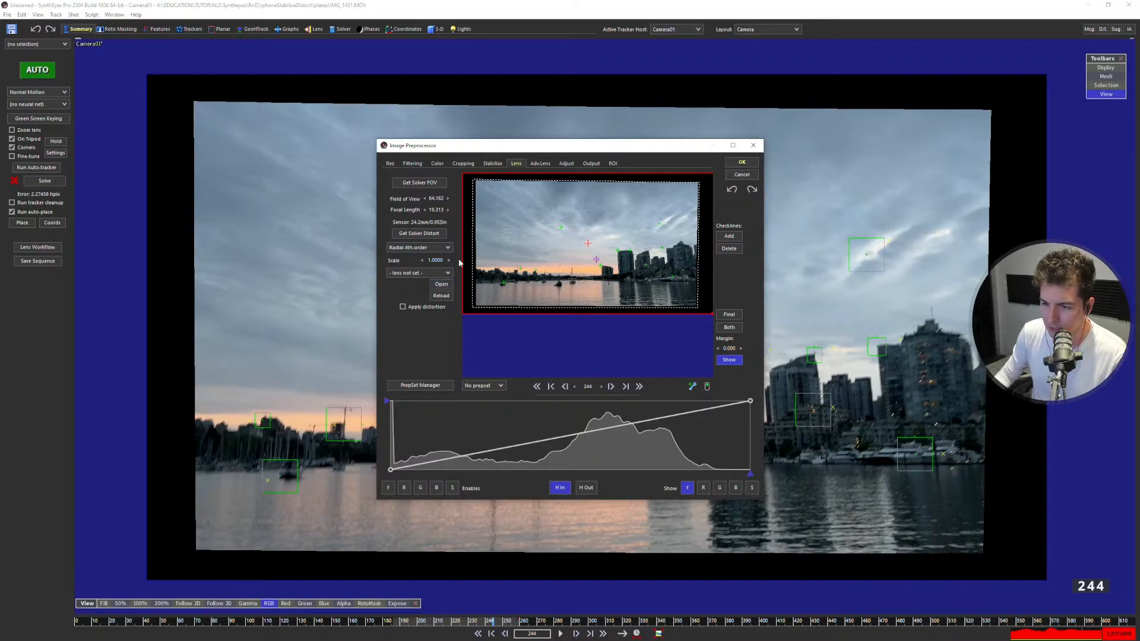
click(567, 164)
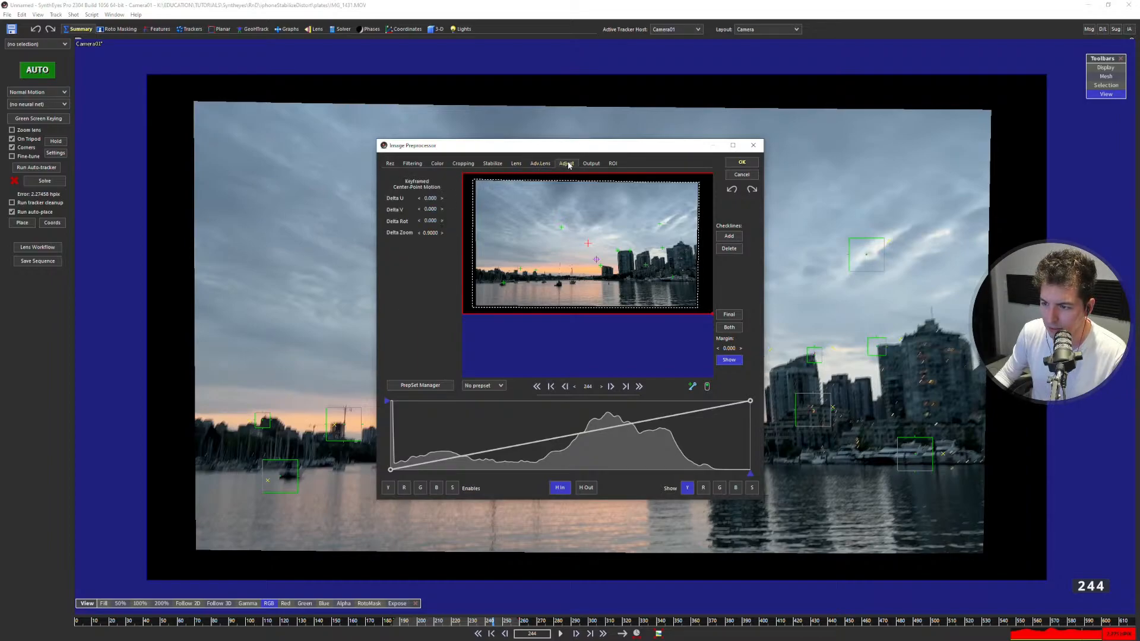
click(591, 163)
click(425, 318)
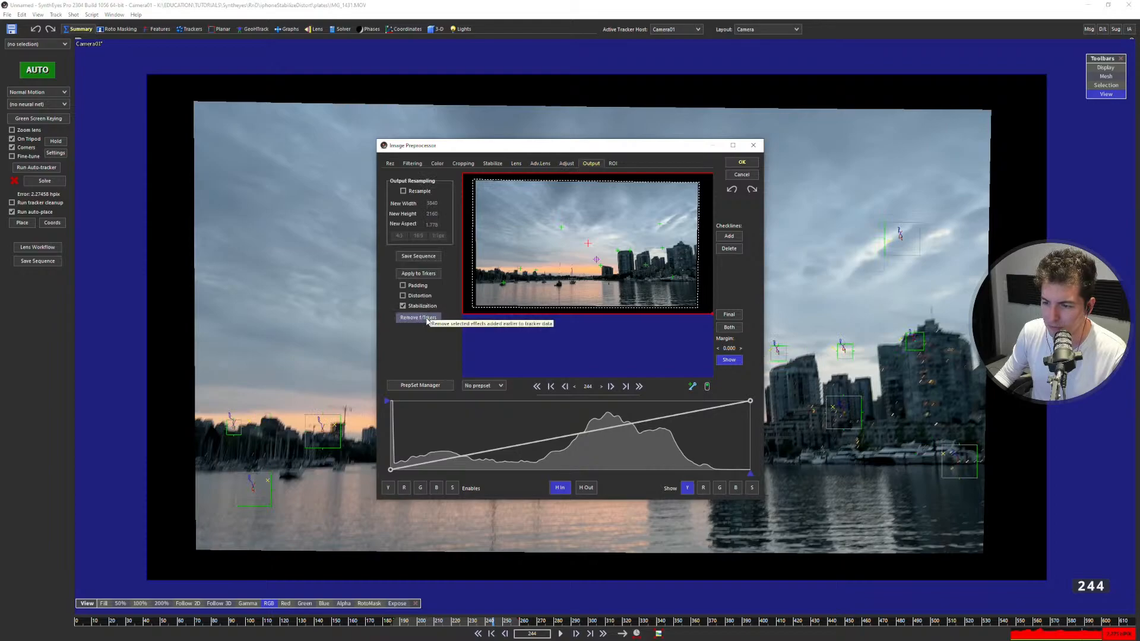
Set both the translation and rotation stabilization axes to None and accept the image preprocessor changes.
click(565, 164)
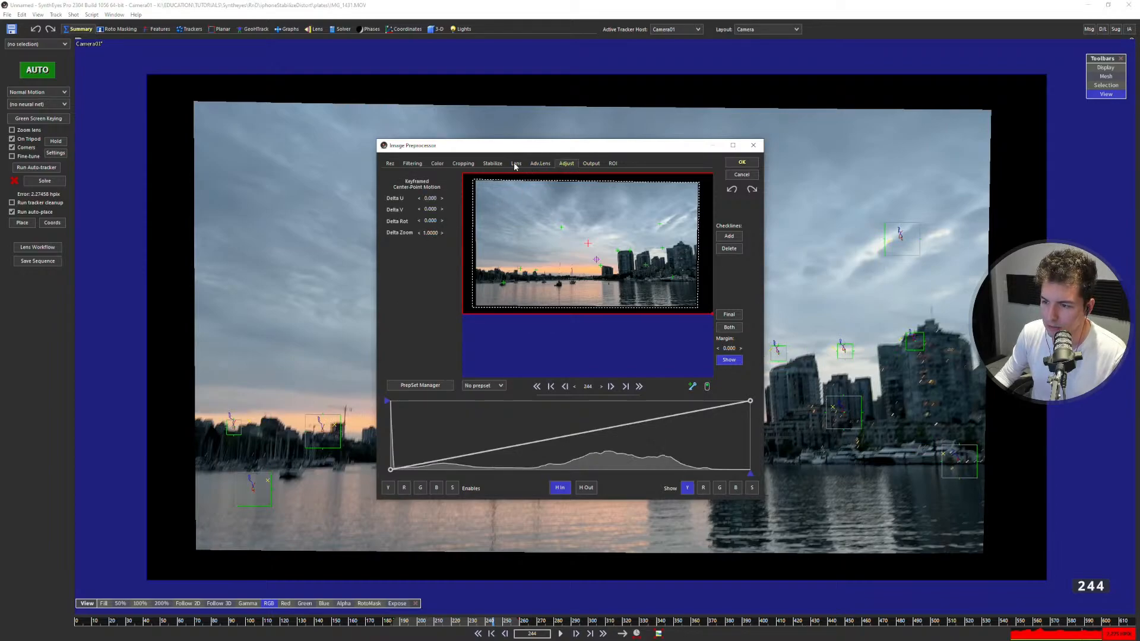
click(493, 164)
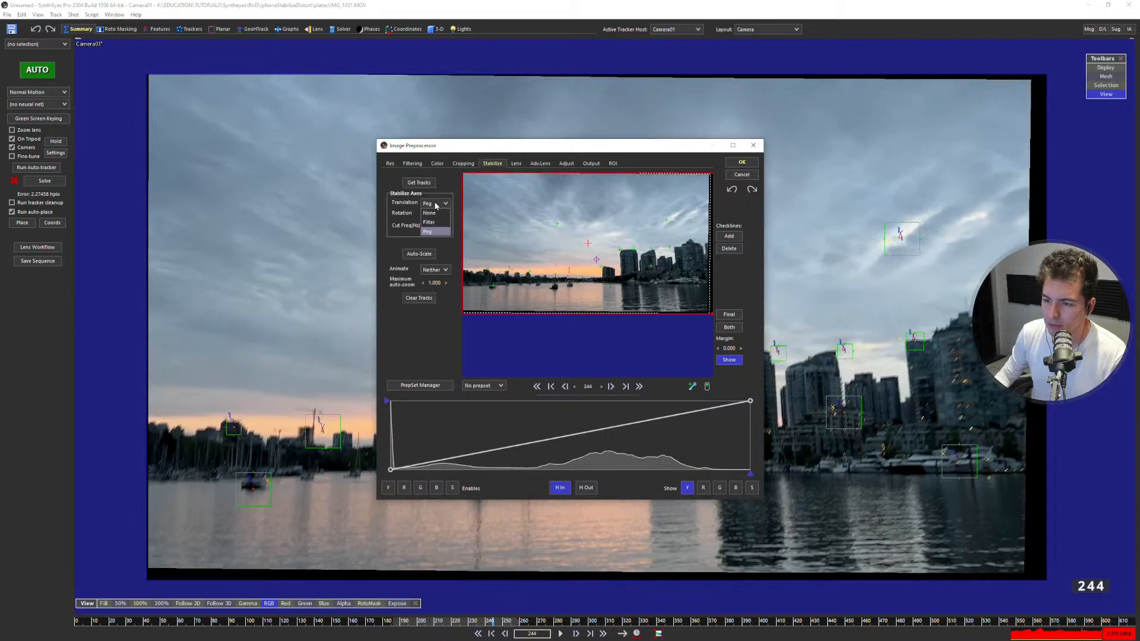
click(437, 214)
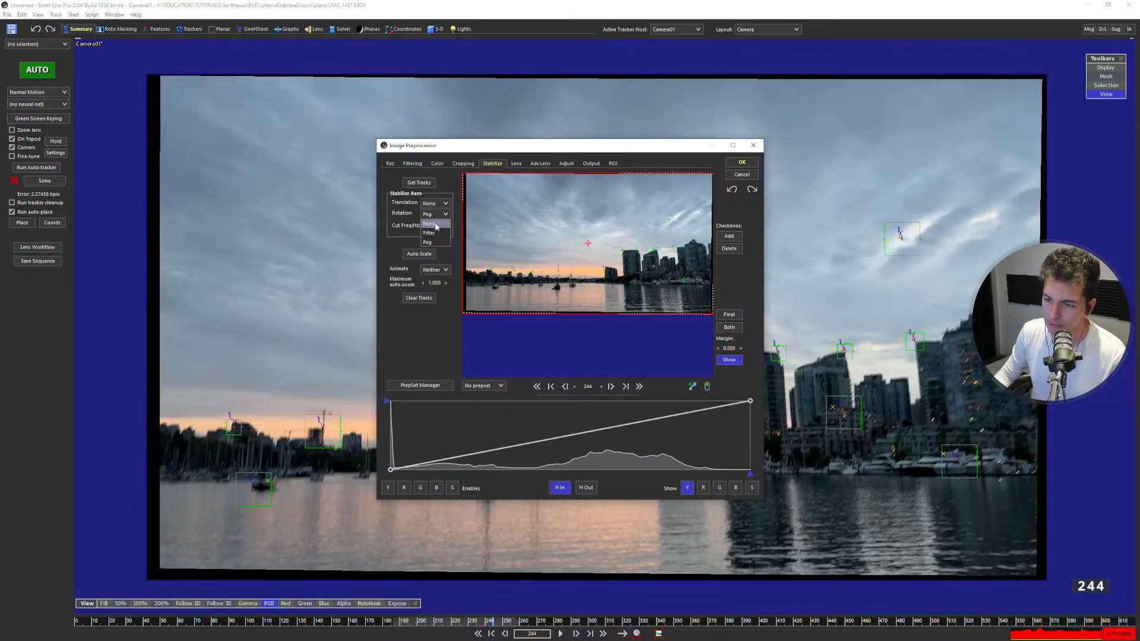
click(429, 224)
click(732, 165)
click(596, 356)
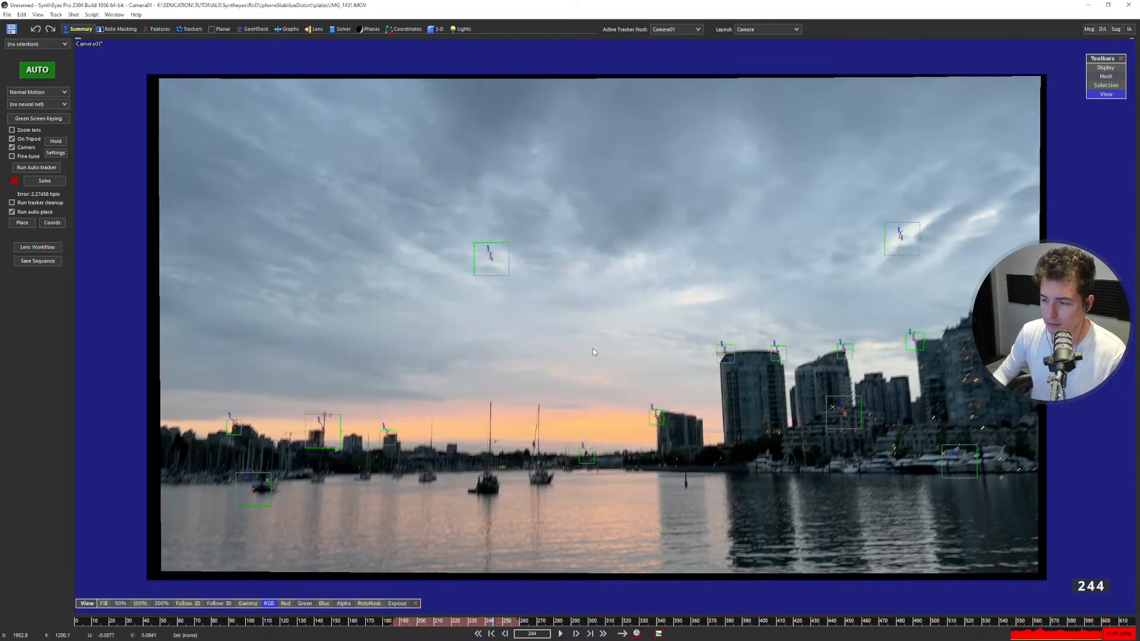
Go to frame 250 and play the unstabilized skyline footage to examine how the image and trackers move.
drag(492, 619, 503, 620)
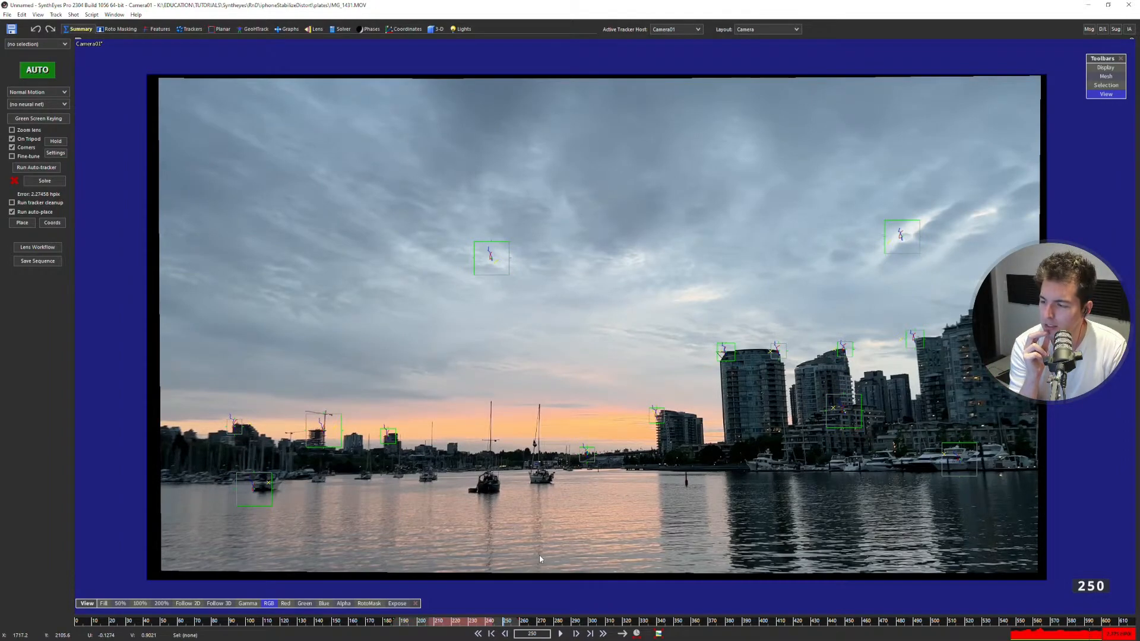
key(Right)
key(Right)
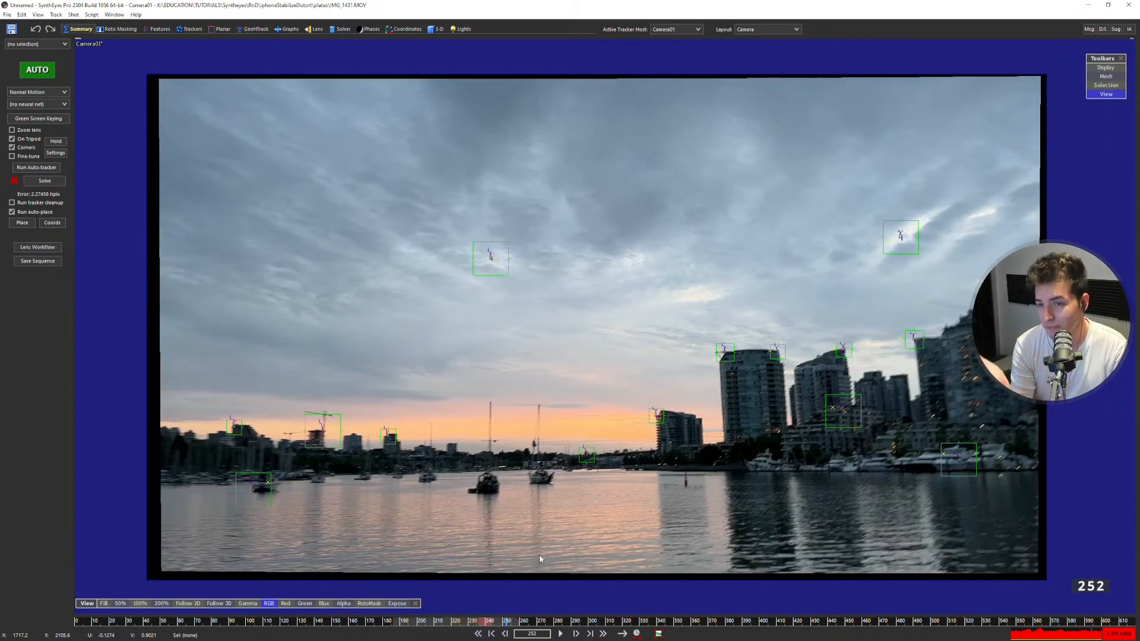
key(space)
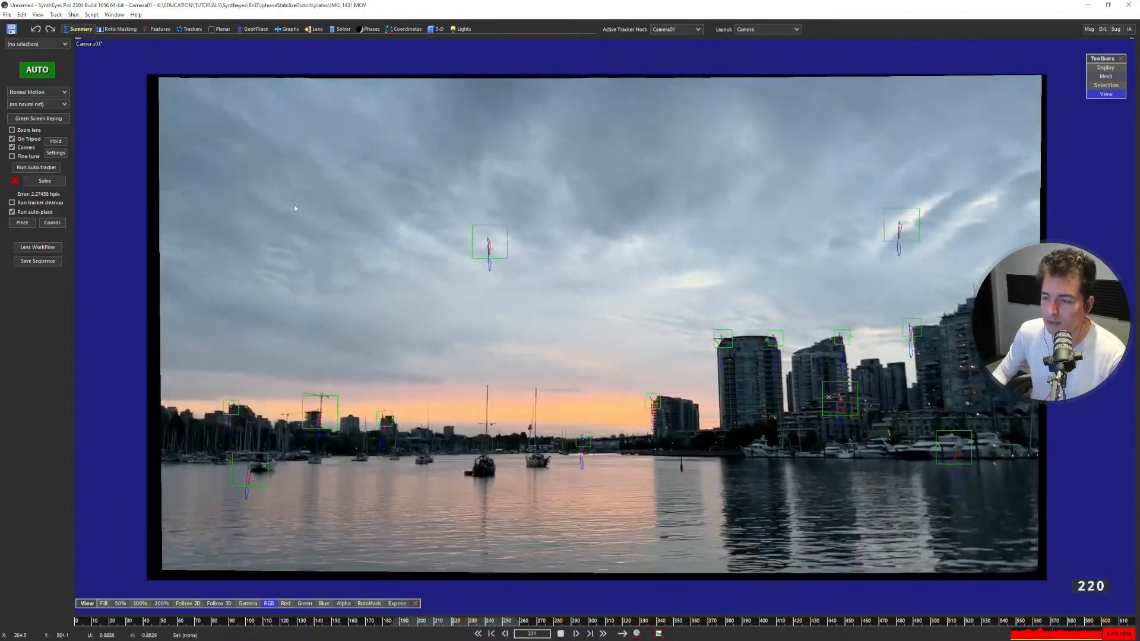
key(space)
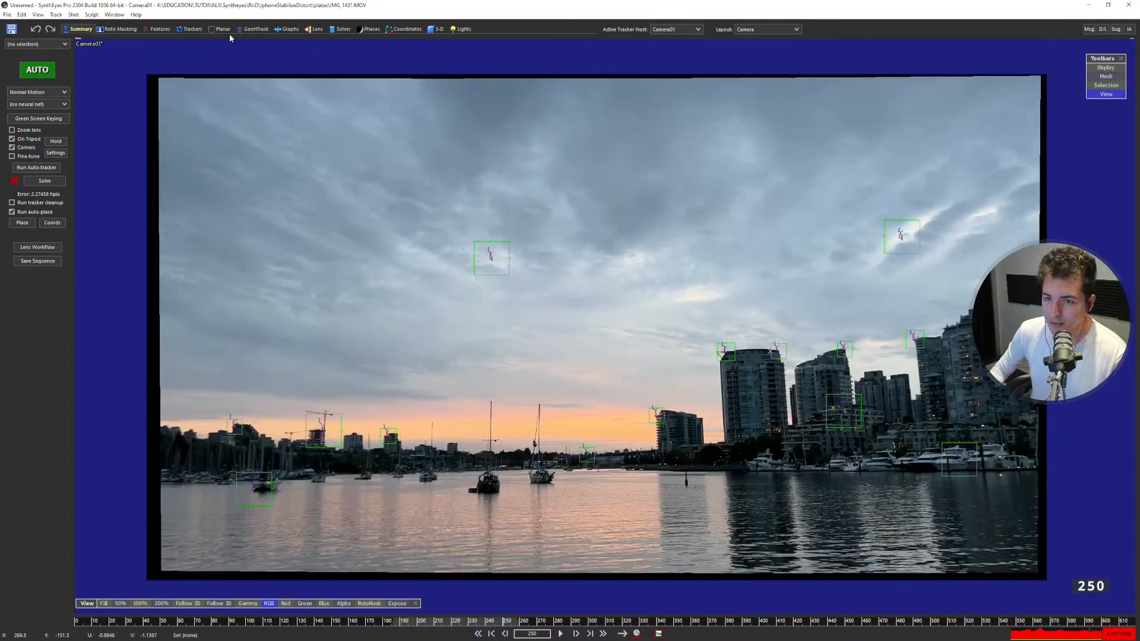
Inspect the lens distortion parameters and the available lens models, leaving the model at Radial 4th-order.
click(314, 29)
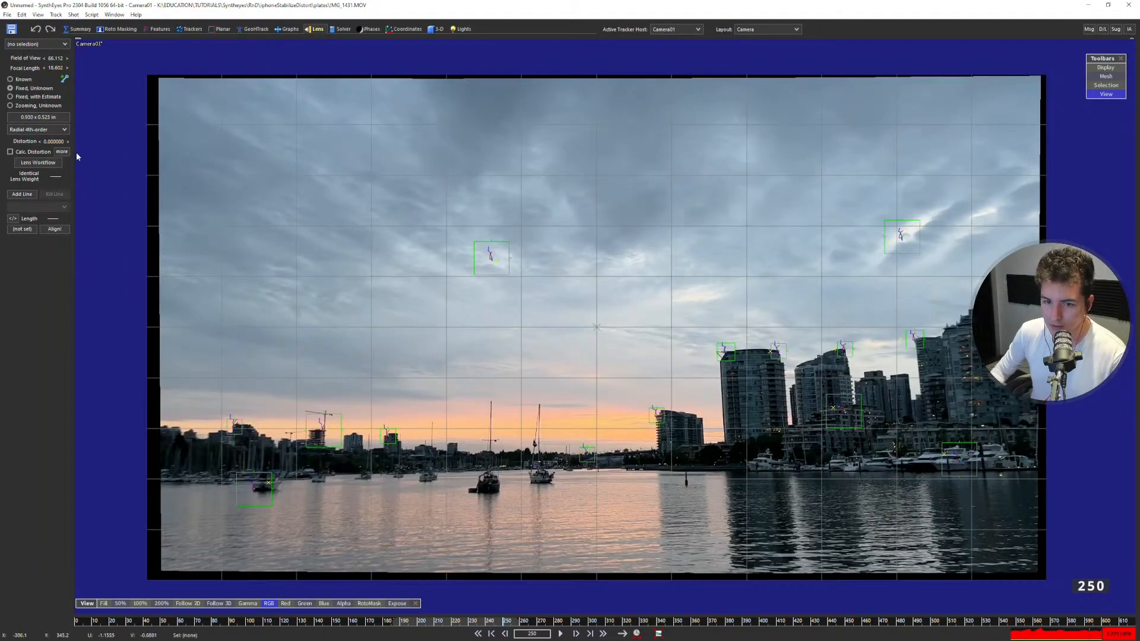
click(62, 152)
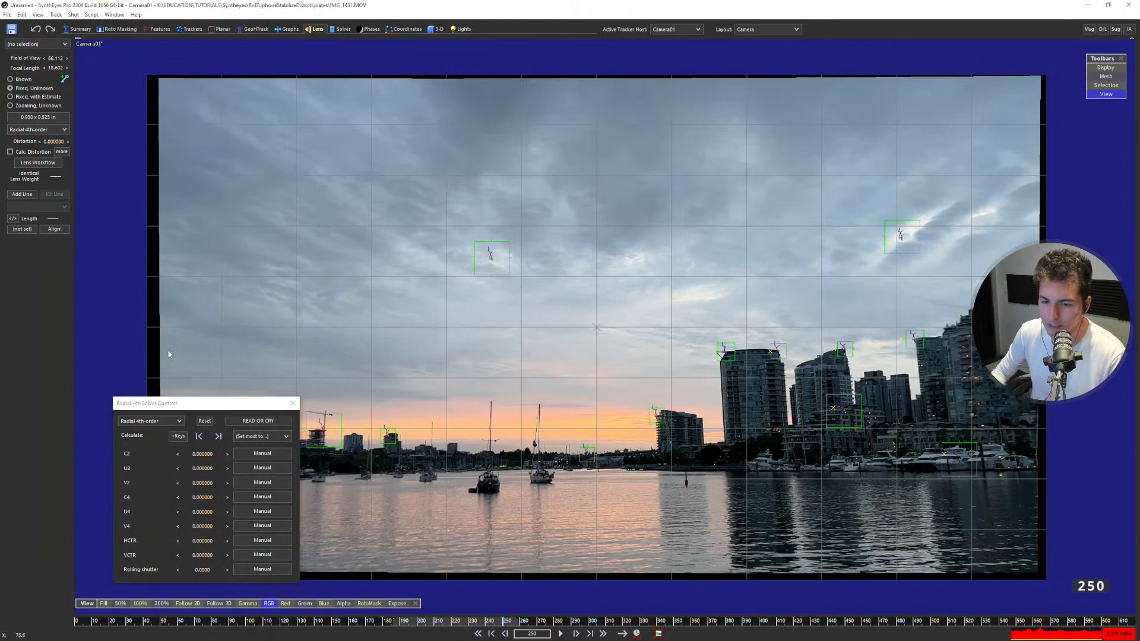
drag(188, 409, 339, 166)
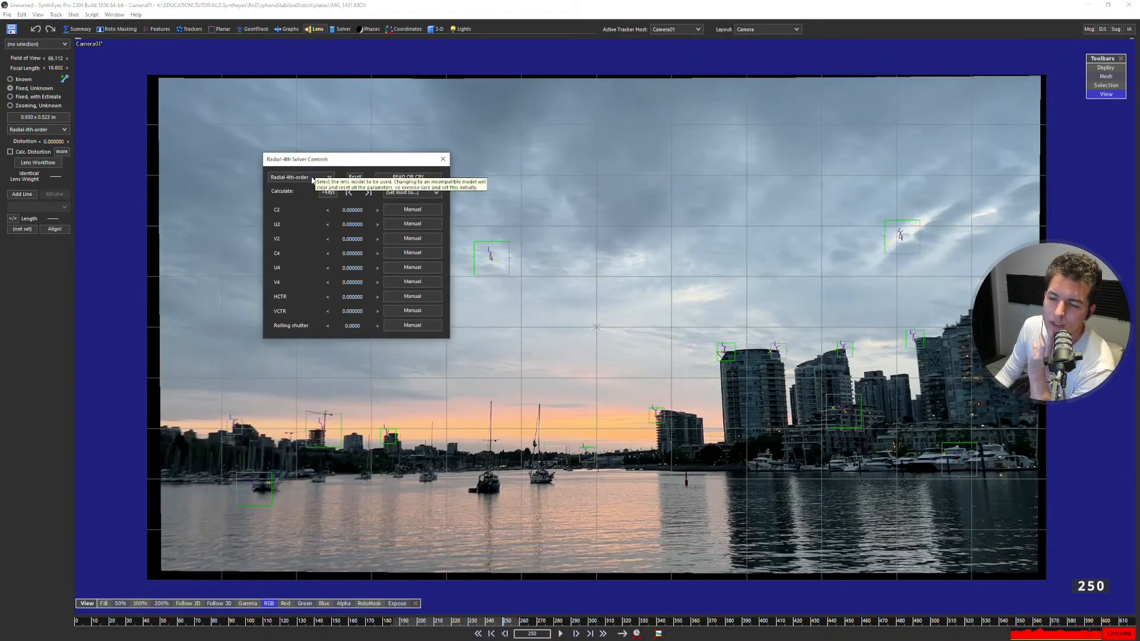
click(313, 178)
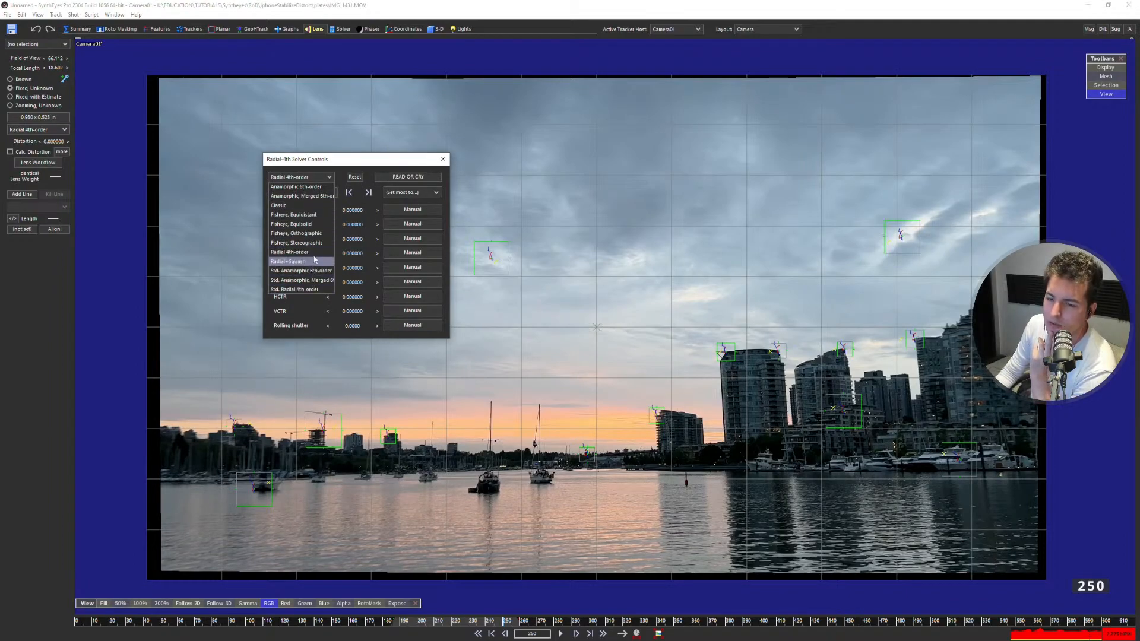
click(321, 176)
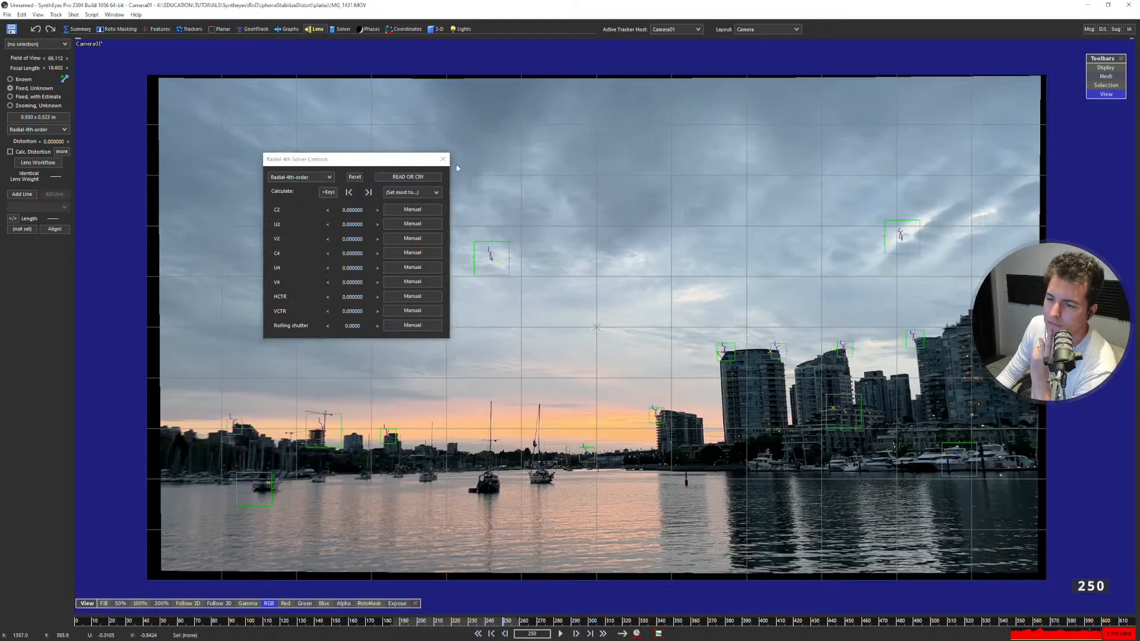
click(443, 159)
Play the skyline shot in the perspective view to check the tracked points against the ground grid.
key(space)
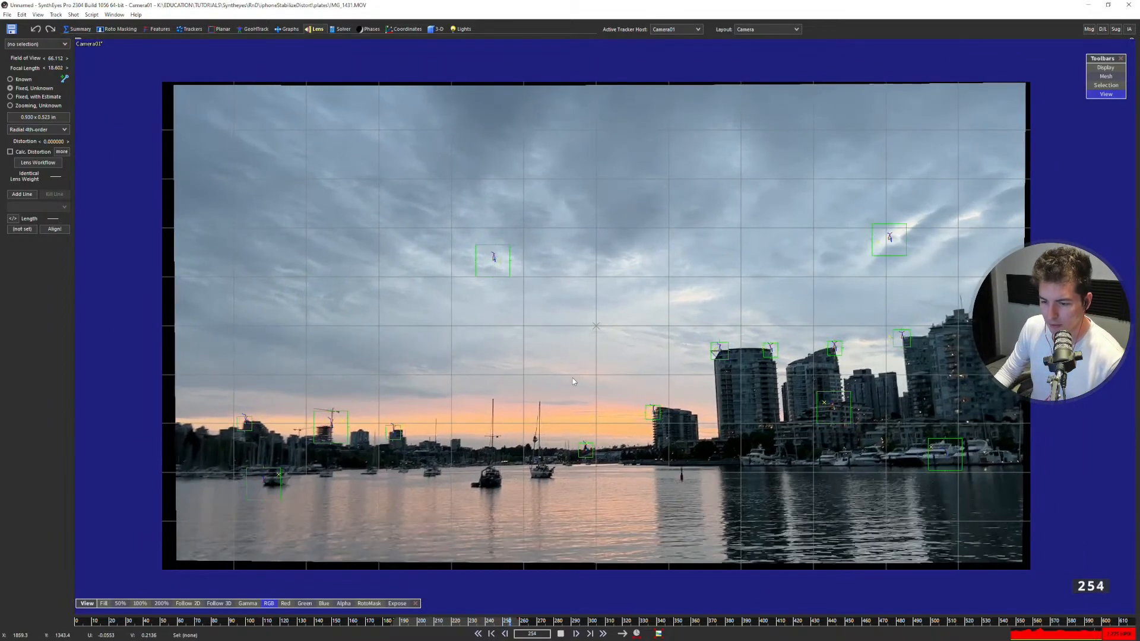
key(7)
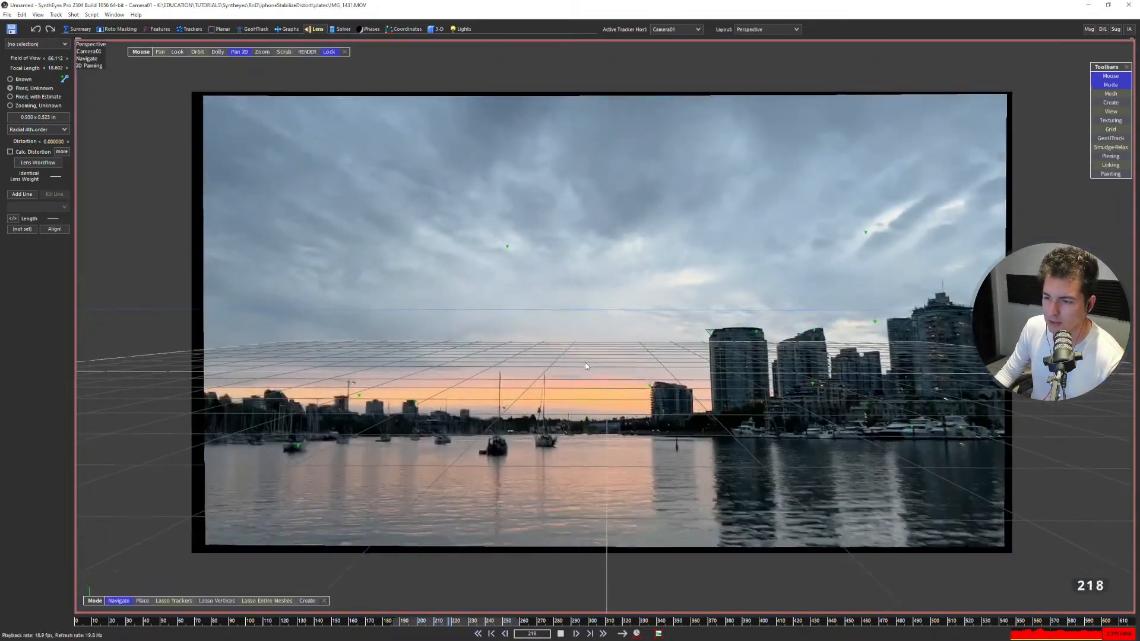
scroll(574, 358, down, 1)
key(space)
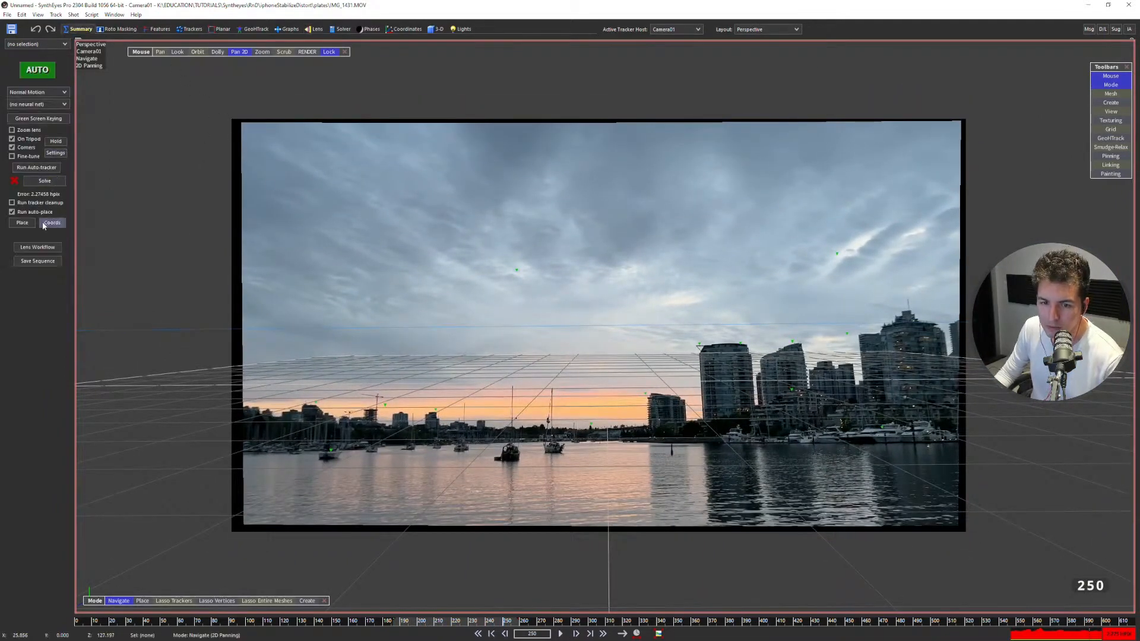
Run the Lens Workflow with the Undo earlier run option and replay the shot from frame 207.
click(46, 249)
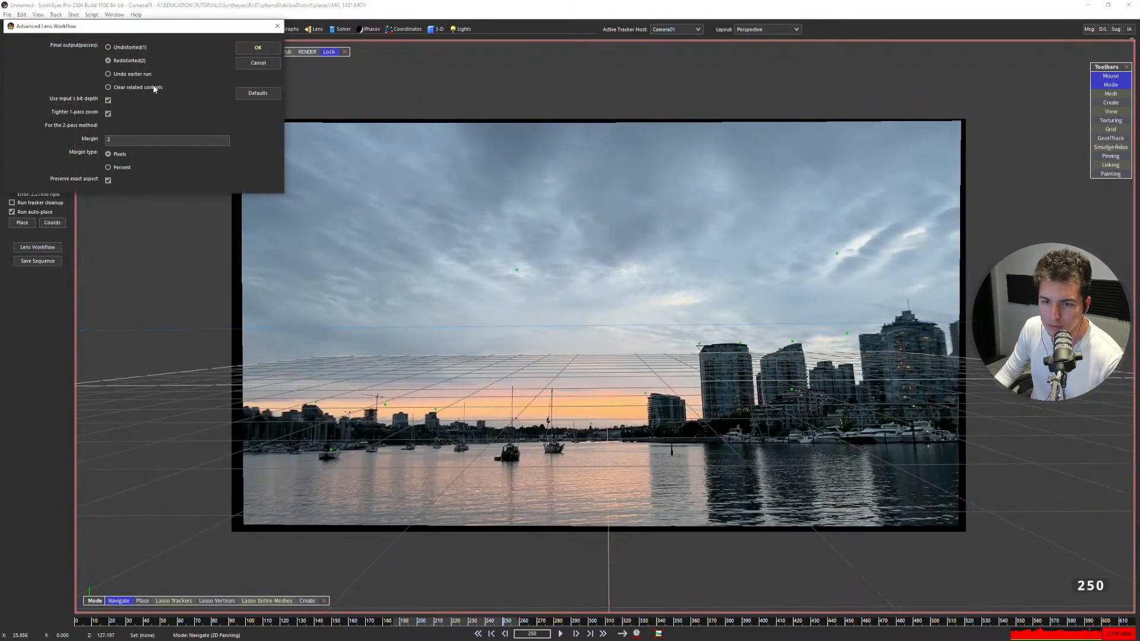
click(257, 49)
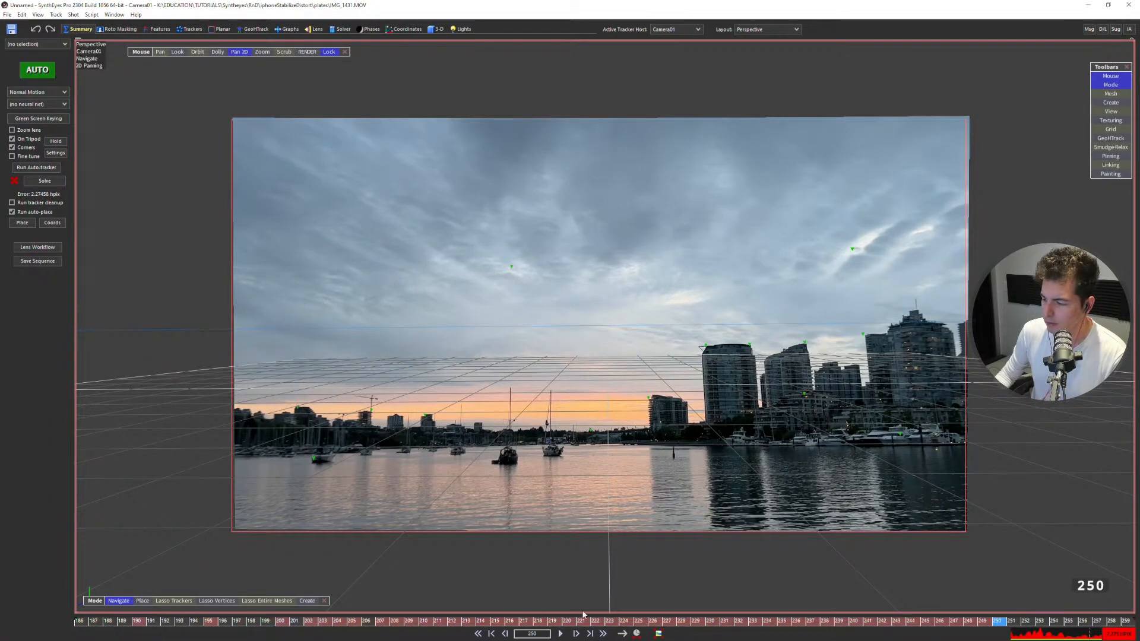
mouse_move(392, 623)
mouse_down()
mouse_move(323, 622)
mouse_move(387, 620)
mouse_up()
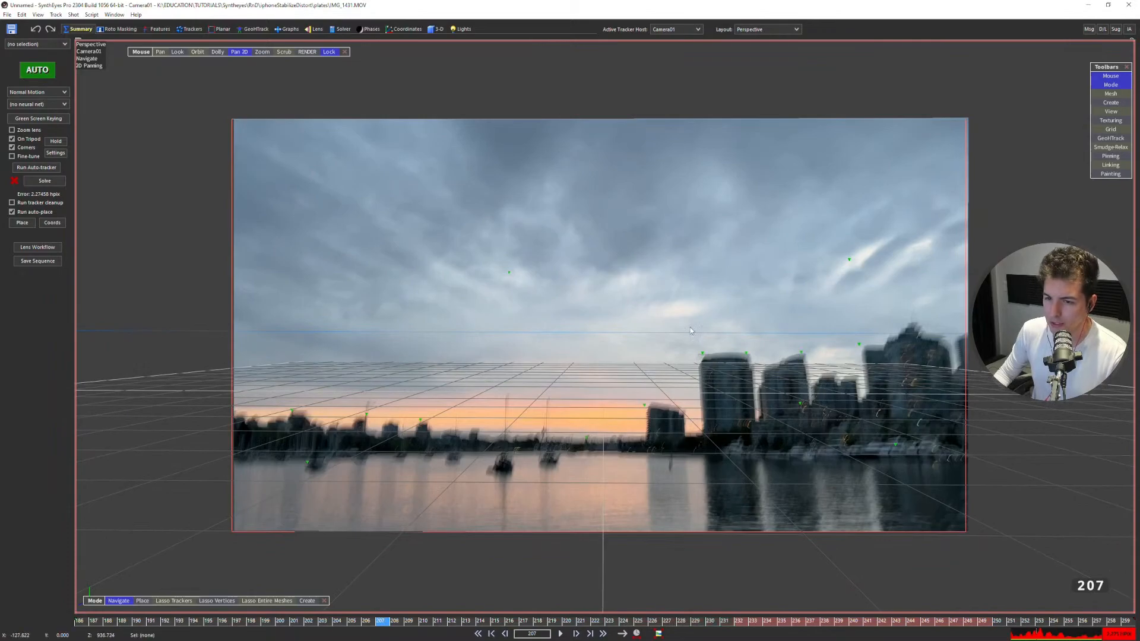
scroll(699, 329, up, 3)
key(space)
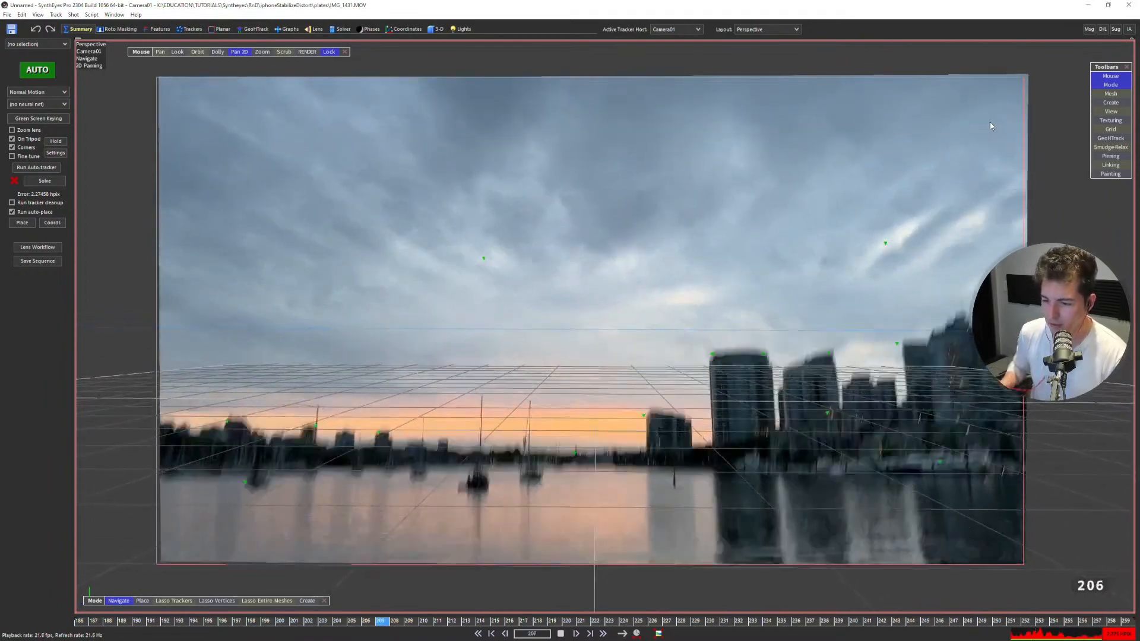
key(space)
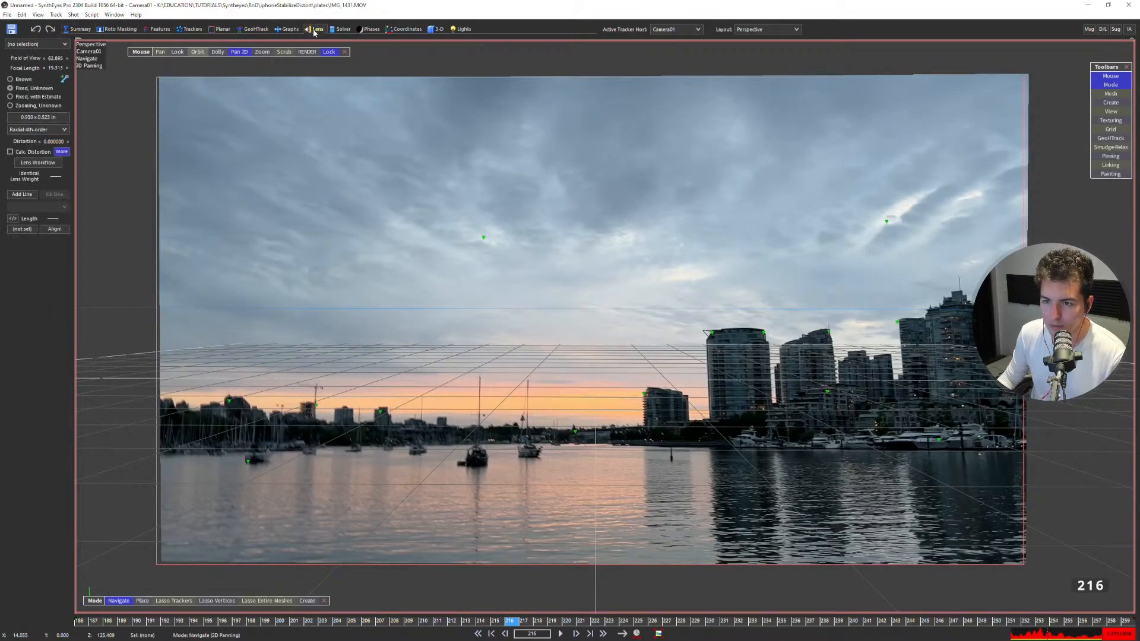
Show the Radial 4th-order solver parameters and clear the C2, U2 and V2 keys at frame 216.
click(61, 306)
drag(373, 164, 444, 125)
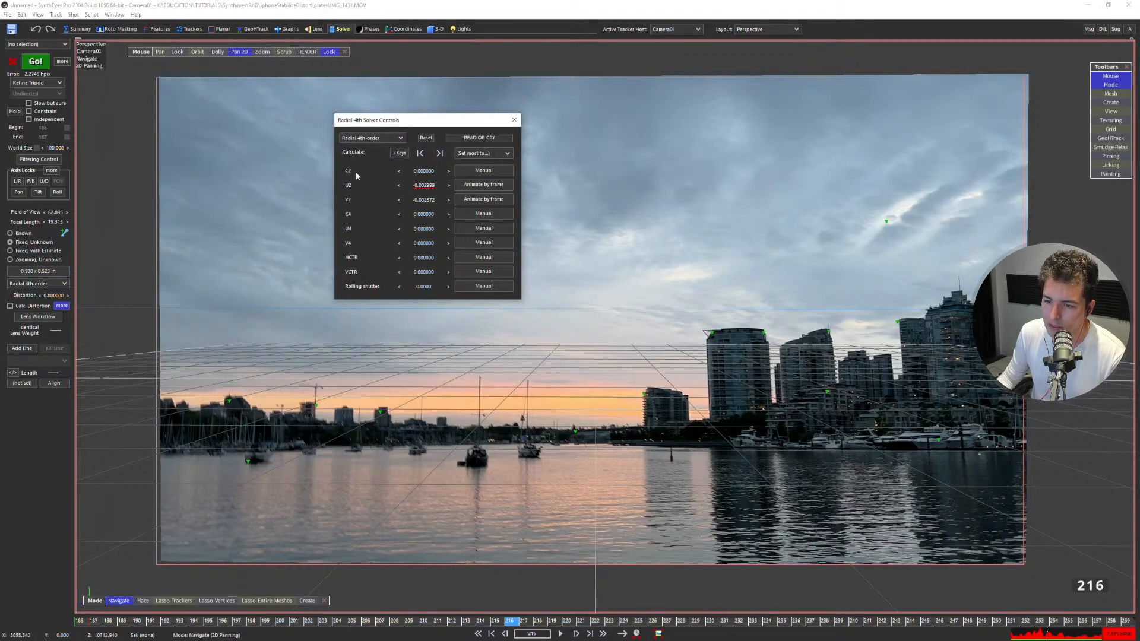
mouse_move(421, 173)
mouse_down()
mouse_move(427, 201)
mouse_move(427, 174)
mouse_up()
right_click(424, 173)
right_click(425, 187)
right_click(425, 201)
right_click(429, 174)
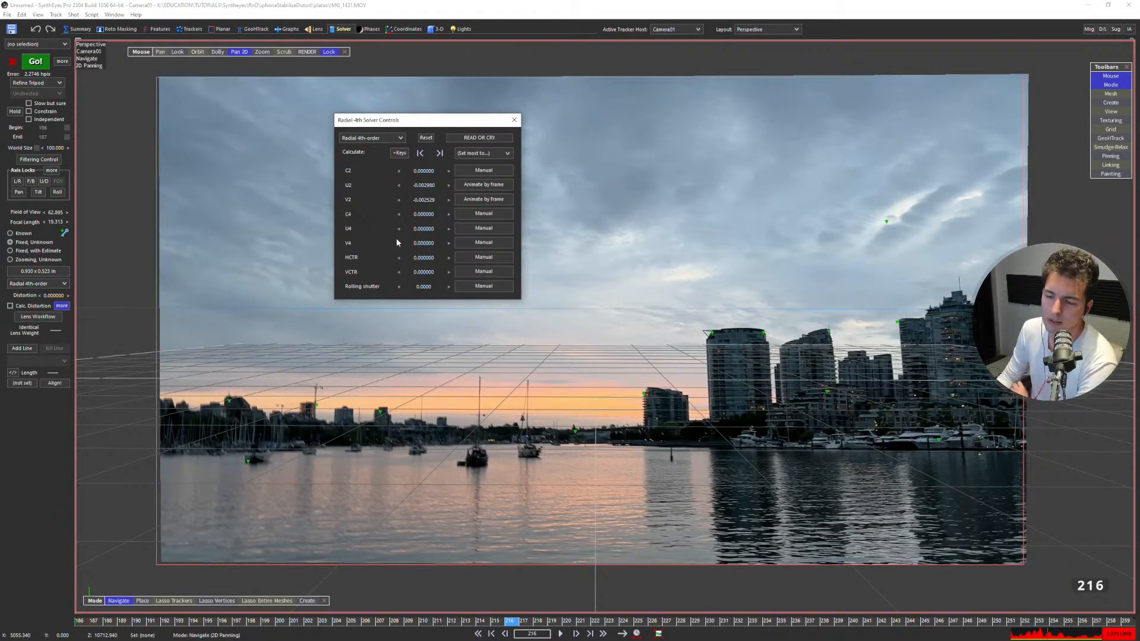
Reset the U2 value once more and play the shot to examine its frame-by-frame distortion parameters.
drag(424, 185, 428, 185)
right_click(428, 185)
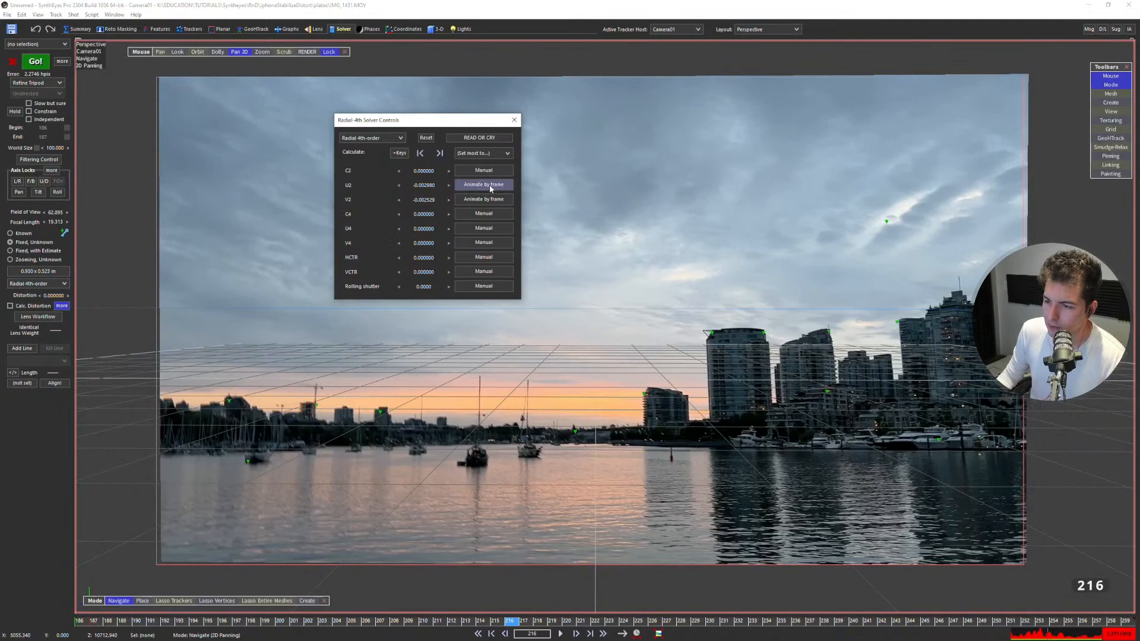
key(space)
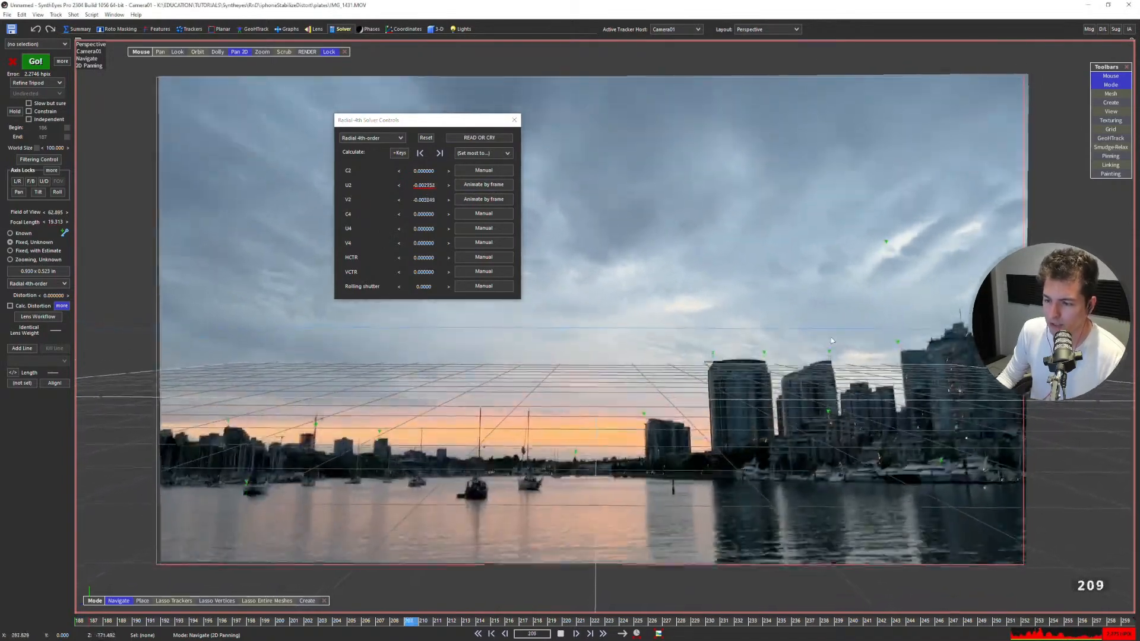
Play the skyline shot in the camera view to examine the solved points against the tracker paths.
key(1)
key(space)
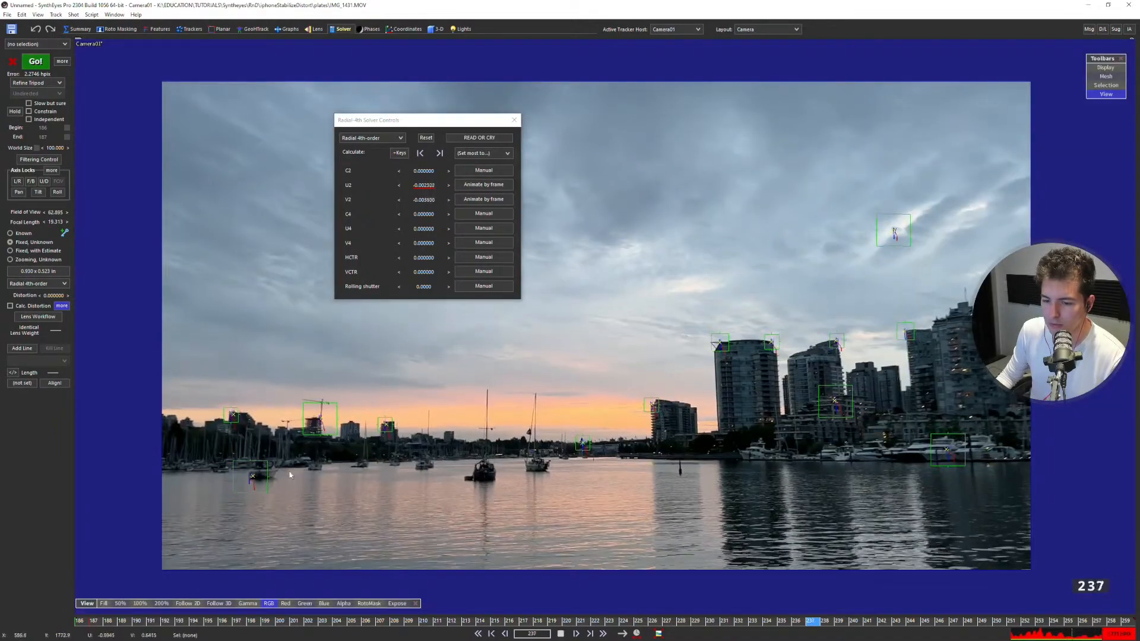
key(space)
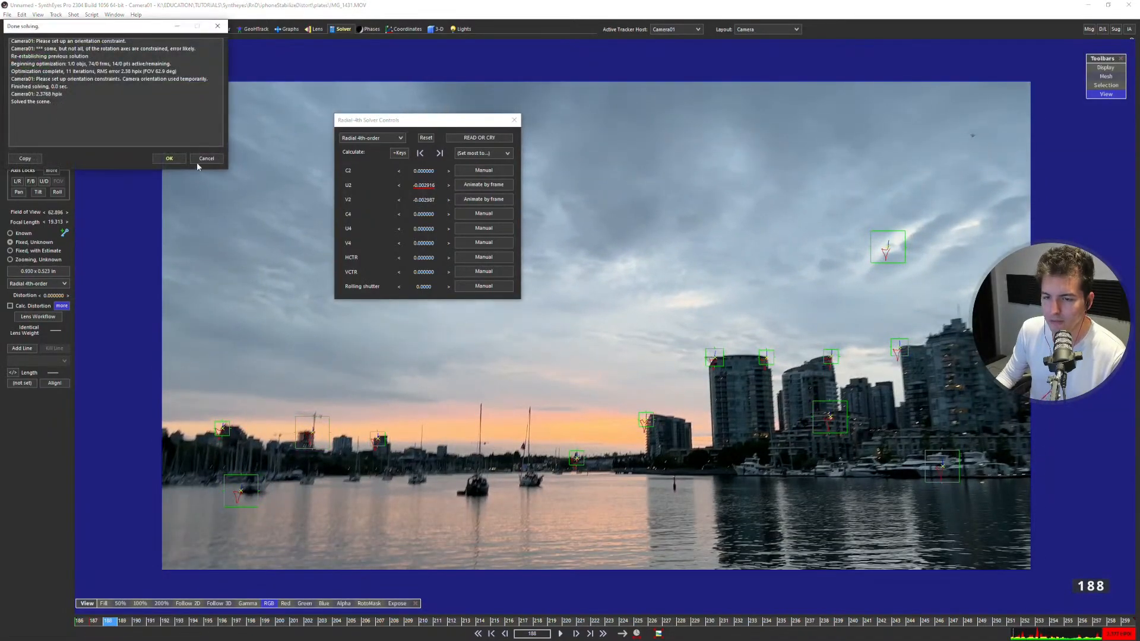
key(space)
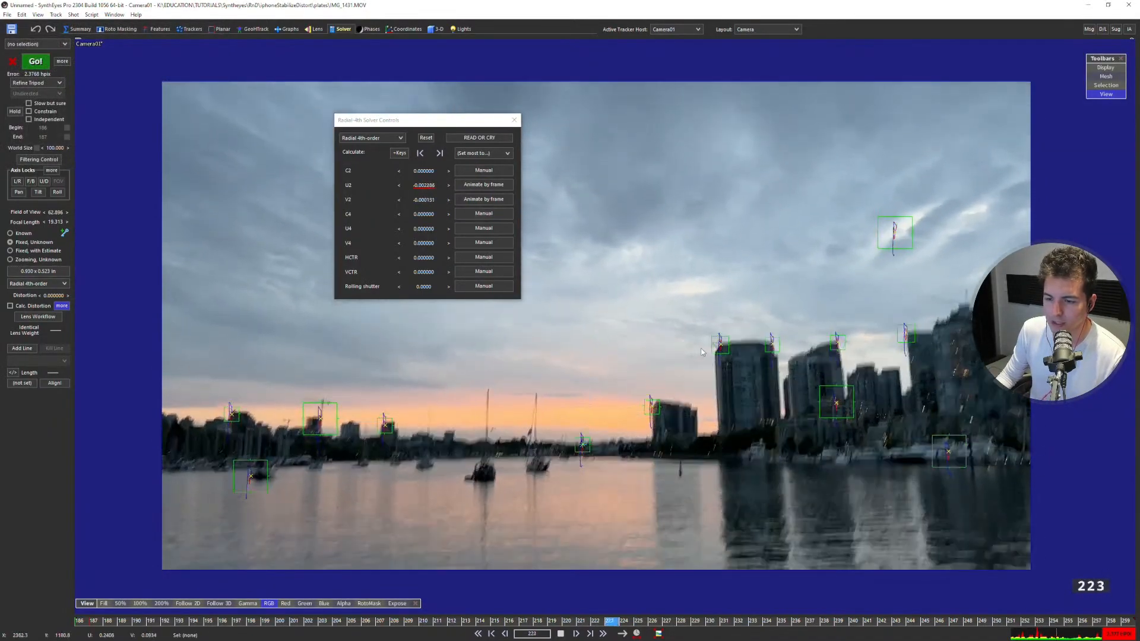
key(2)
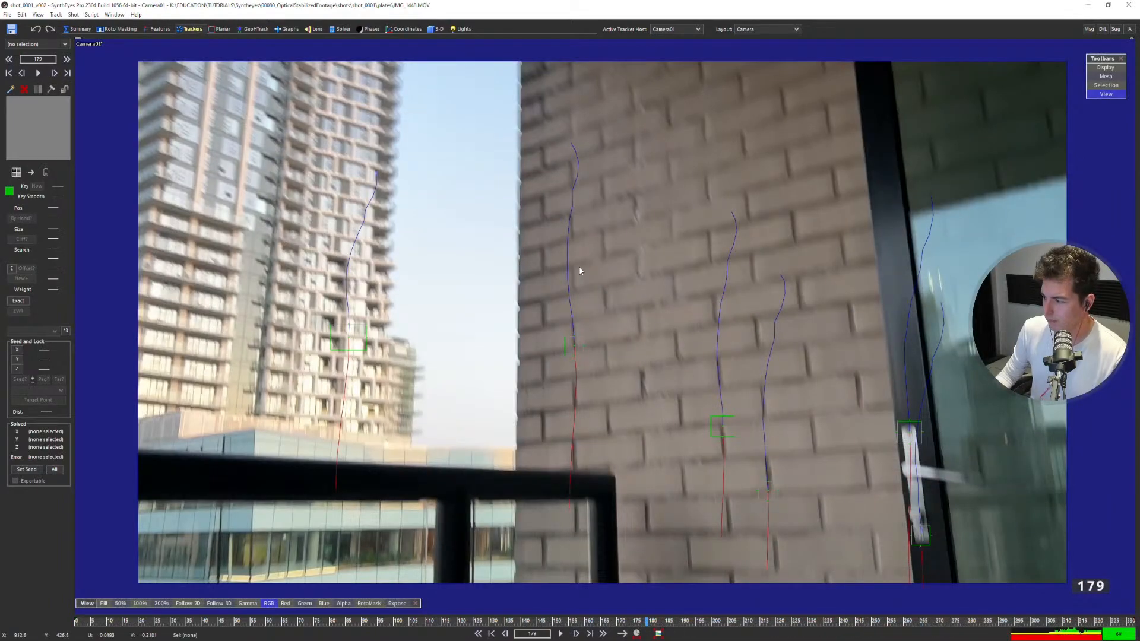
Play the balcony shot with the brick wall and glass door to examine its tracker paths.
key(space)
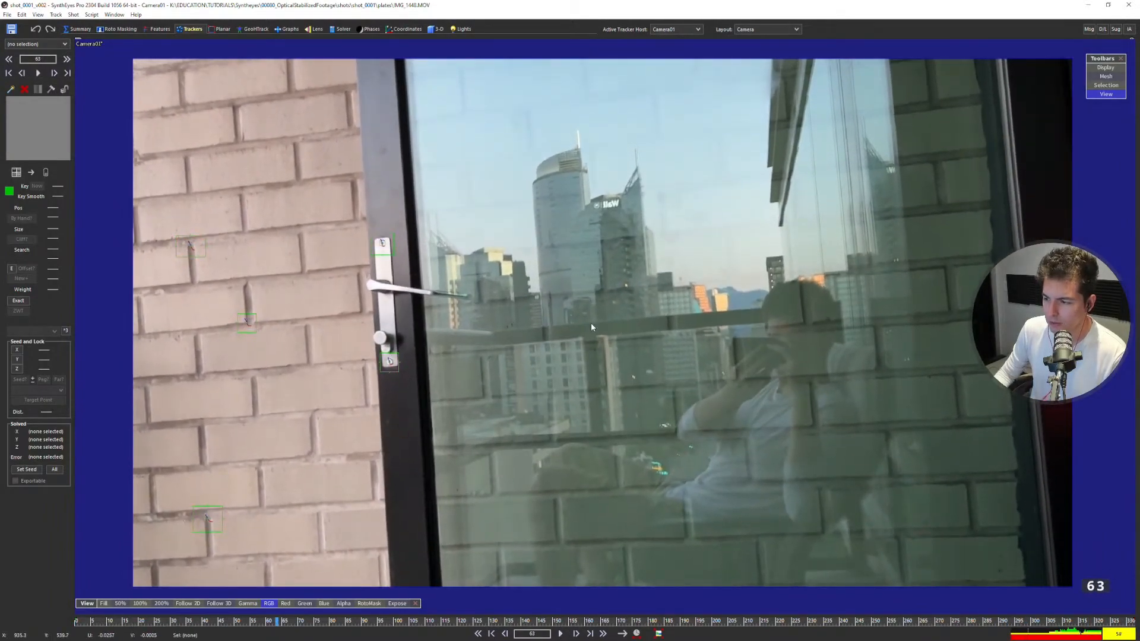
key(space)
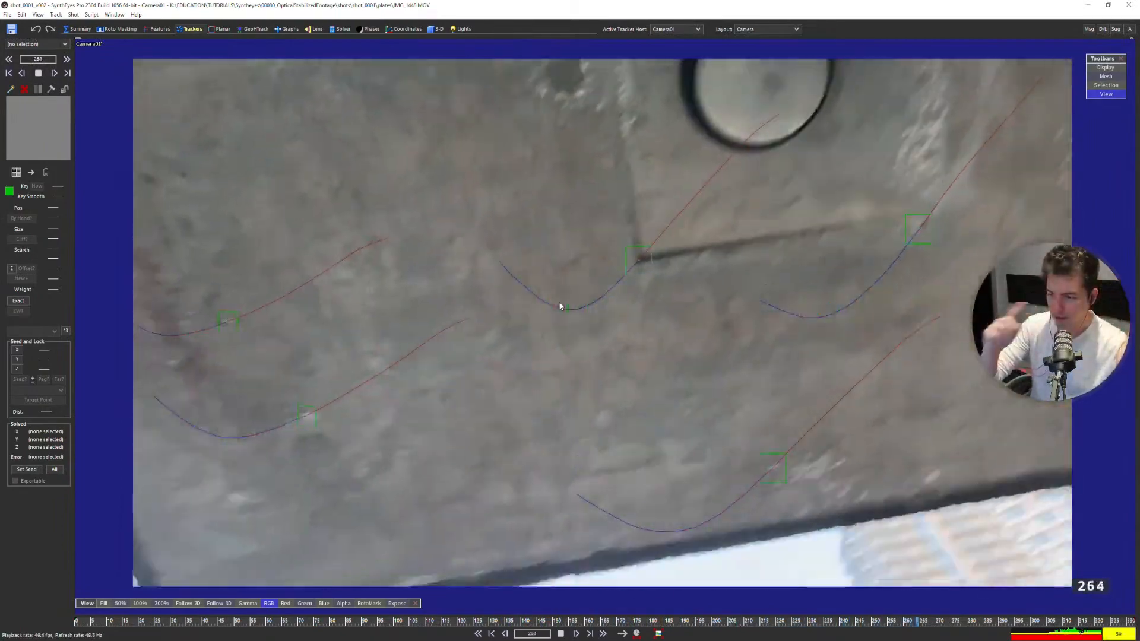
key(space)
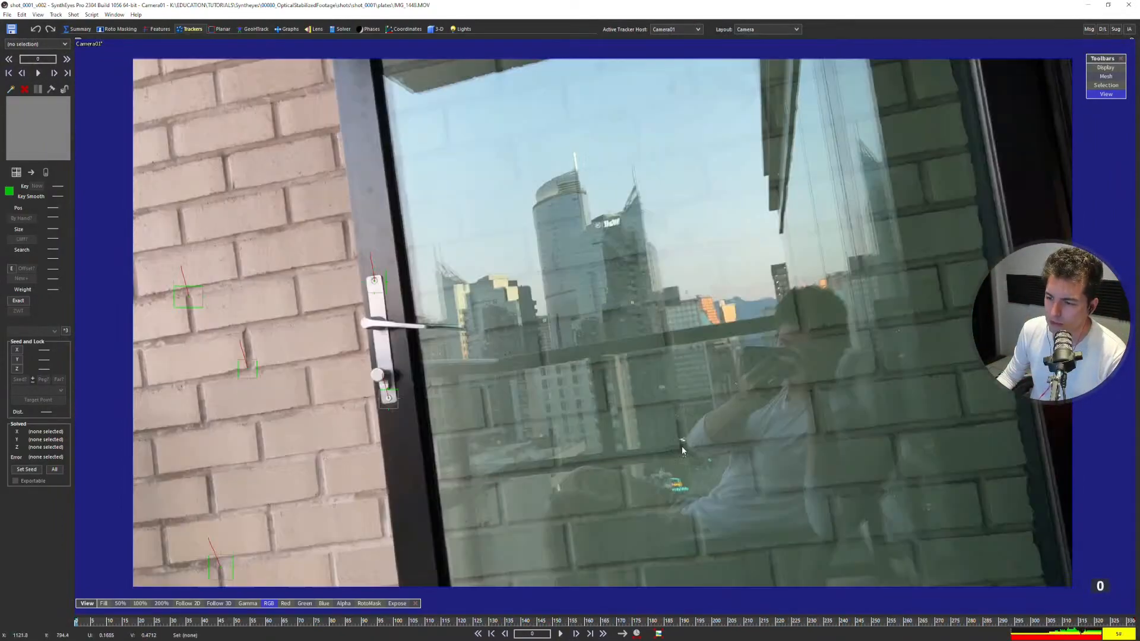
key(space)
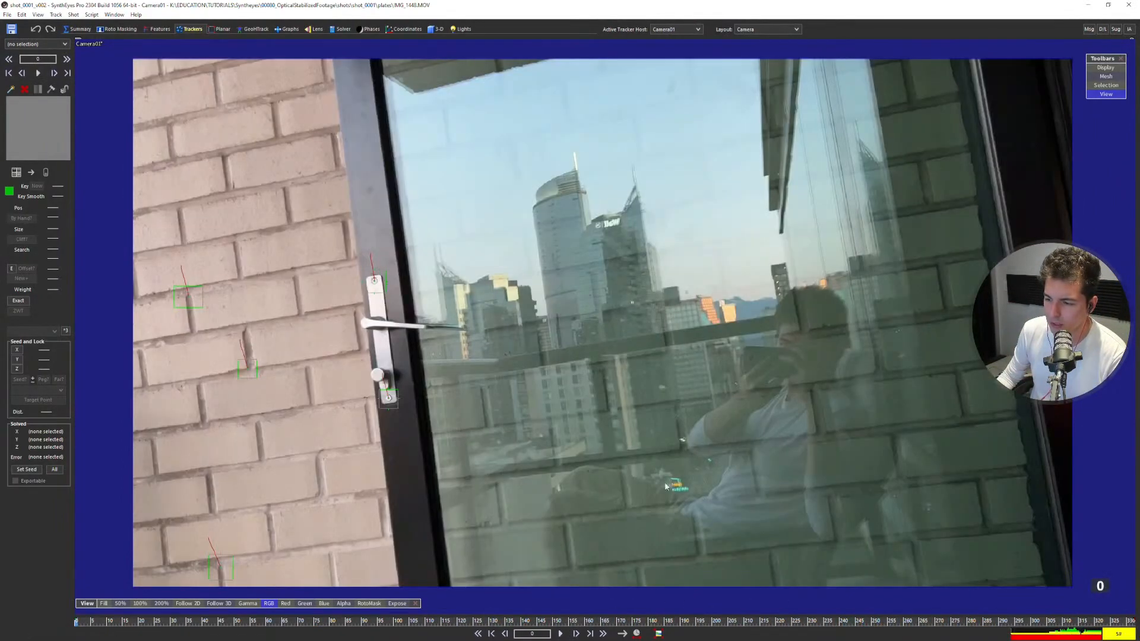
key(space)
Select the three tower trackers at frame 193 and compare the tracker layout there with frame 229.
drag(436, 621, 691, 602)
drag(383, 482, 402, 415)
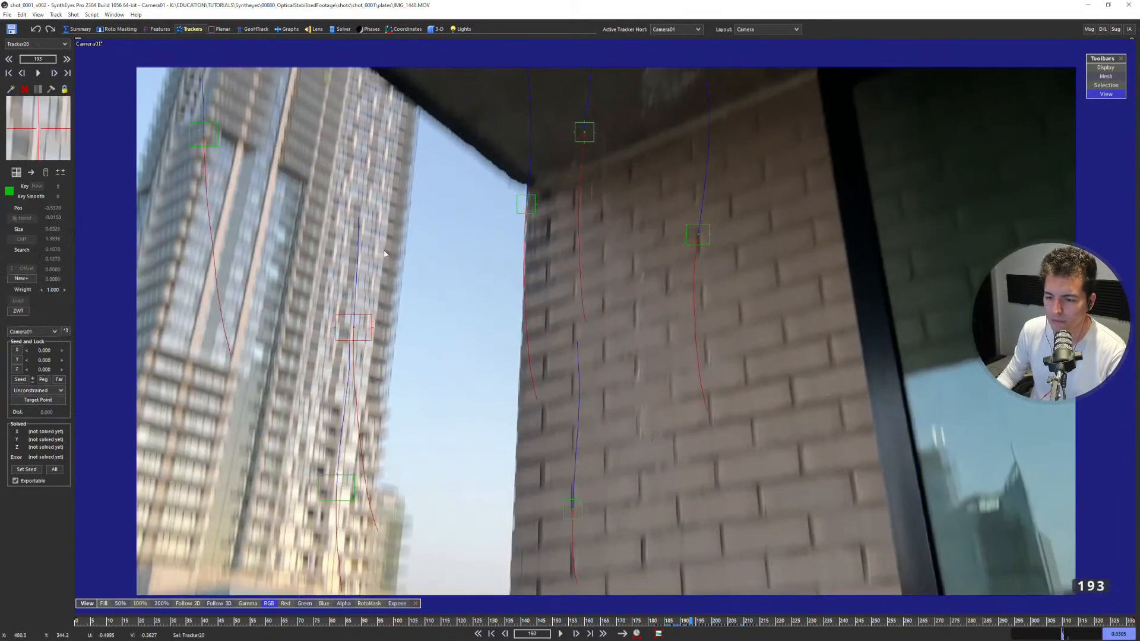
middle_drag(303, 127, 399, 188)
drag(398, 187, 350, 138)
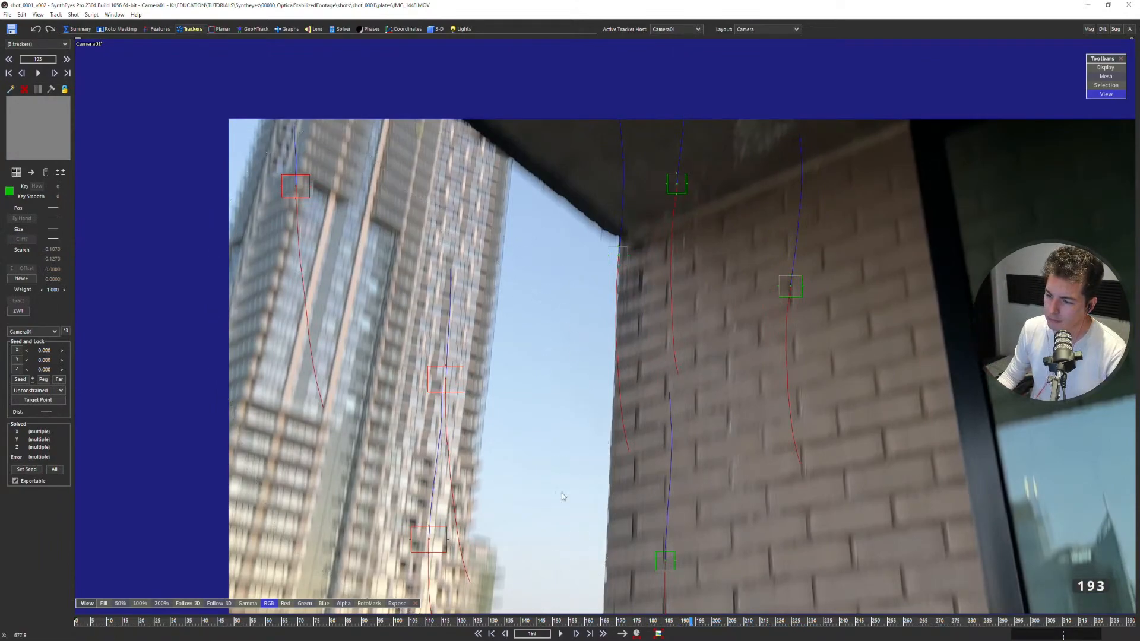
drag(622, 621, 808, 615)
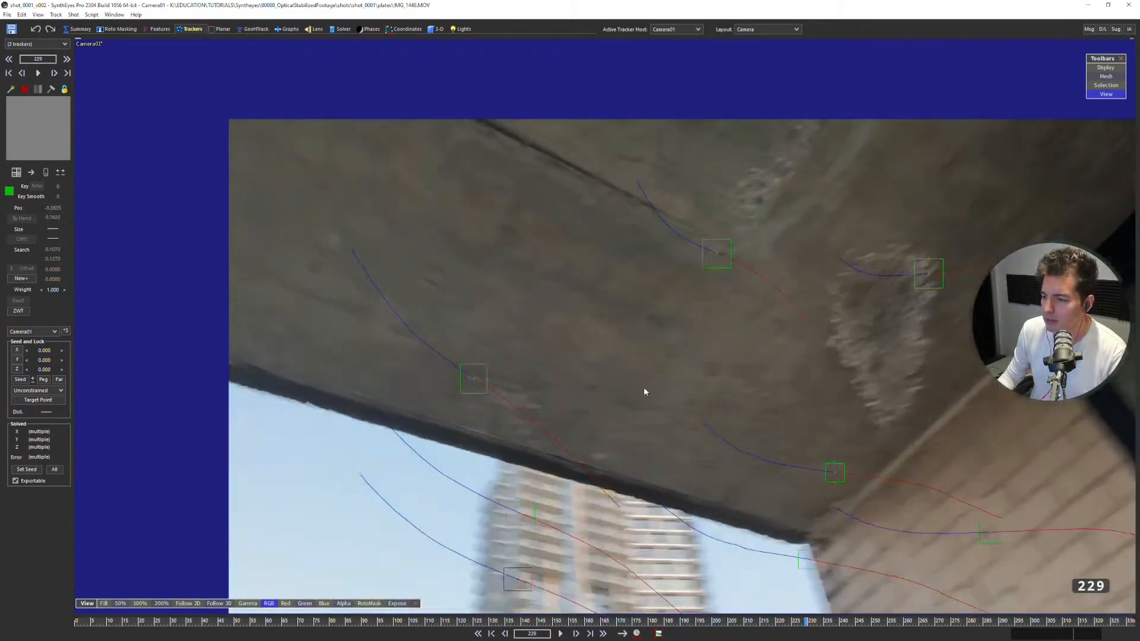
middle_drag(630, 380, 524, 292)
scroll(525, 296, down, 1)
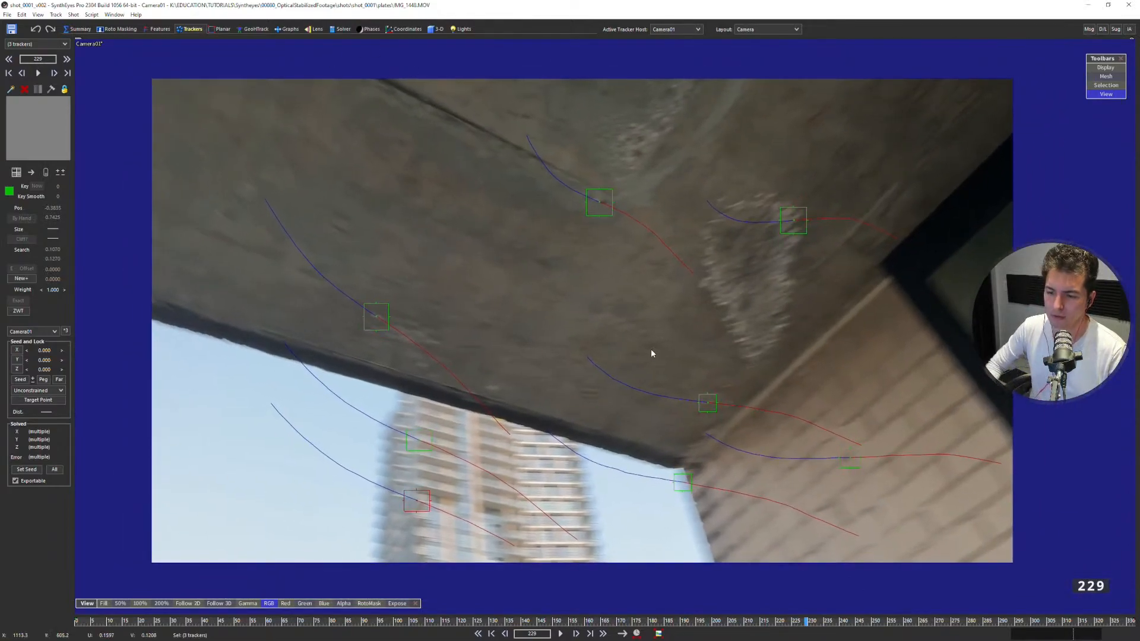
drag(457, 620, 687, 532)
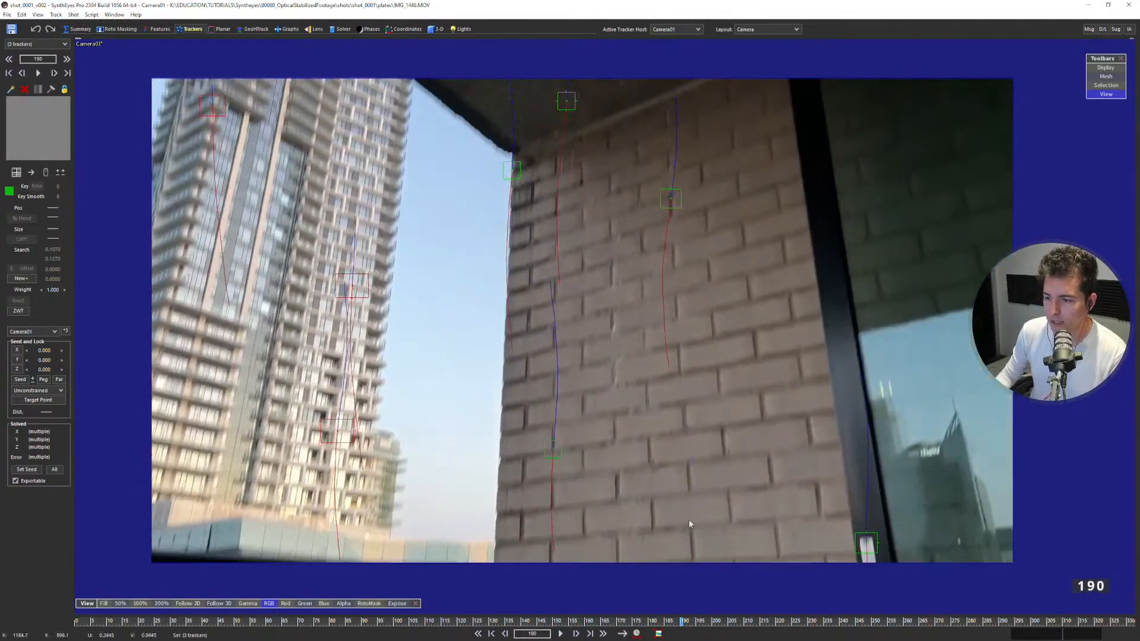
Turn on the solver's begin and end frame limits, 0 and 30, and step through the tower frames around 192.
click(330, 30)
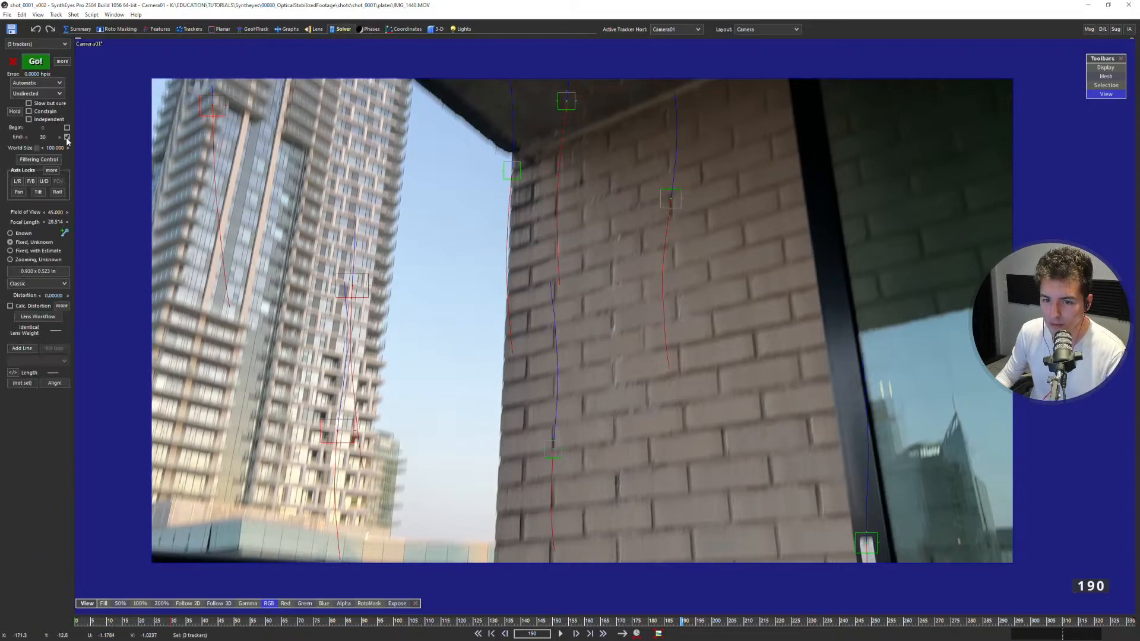
drag(188, 625, 707, 586)
key(Right)
key(Left)
key(Left)
key(Left)
key(Left)
key(Left)
key(Left)
key(Left)
key(Left)
key(Left)
key(Left)
key(Left)
key(Left)
key(Left)
key(Left)
key(Left)
key(Left)
key(Left)
key(Left)
key(Left)
key(Left)
key(Left)
key(Left)
key(Left)
key(Left)
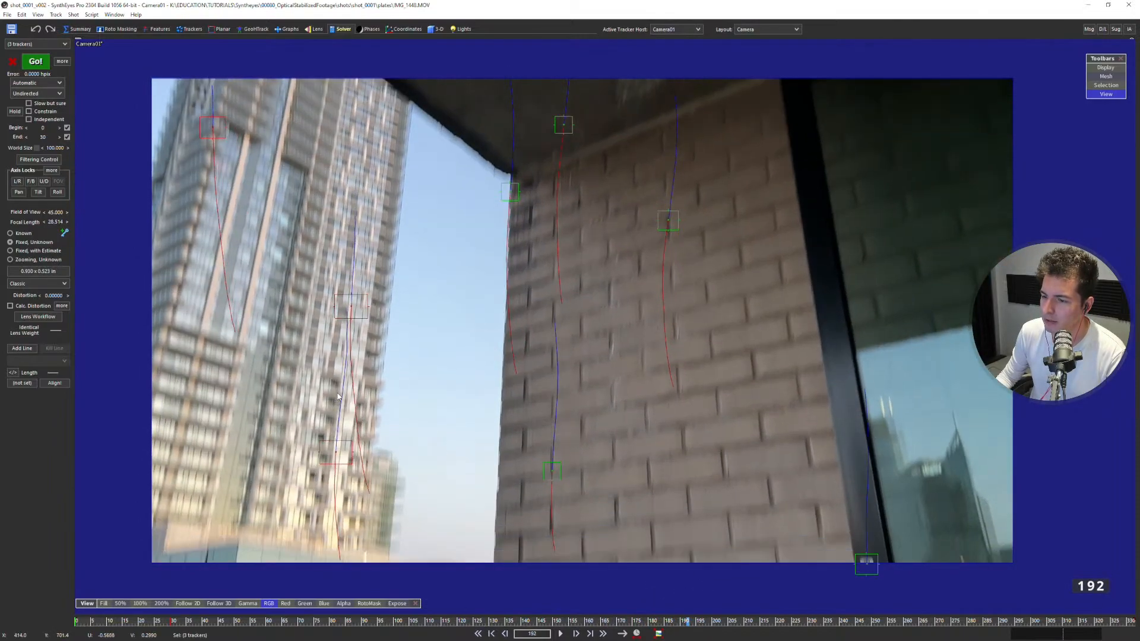
key(Left)
key(Left)
key(Left)
key(Left)
key(Left)
key(Left)
key(Left)
key(Left)
key(Left)
key(Left)
key(Left)
key(Left)
key(Left)
key(Left)
key(Left)
key(Left)
key(Left)
key(Left)
key(Left)
key(Left)
key(Right)
key(Right)
key(Right)
key(Right)
key(Right)
key(Right)
key(Right)
key(Right)
key(Right)
key(Right)
key(Right)
key(Right)
key(Right)
key(Right)
key(Right)
Step through the opening frames to frame 11 and select the two outer brick-wall trackers to examine the tracker coverage.
key(Right)
key(Right)
key(Right)
key(Home)
key(Right)
key(Right)
key(Right)
key(Right)
key(Right)
key(Right)
key(Right)
key(Right)
key(Right)
key(Right)
key(Right)
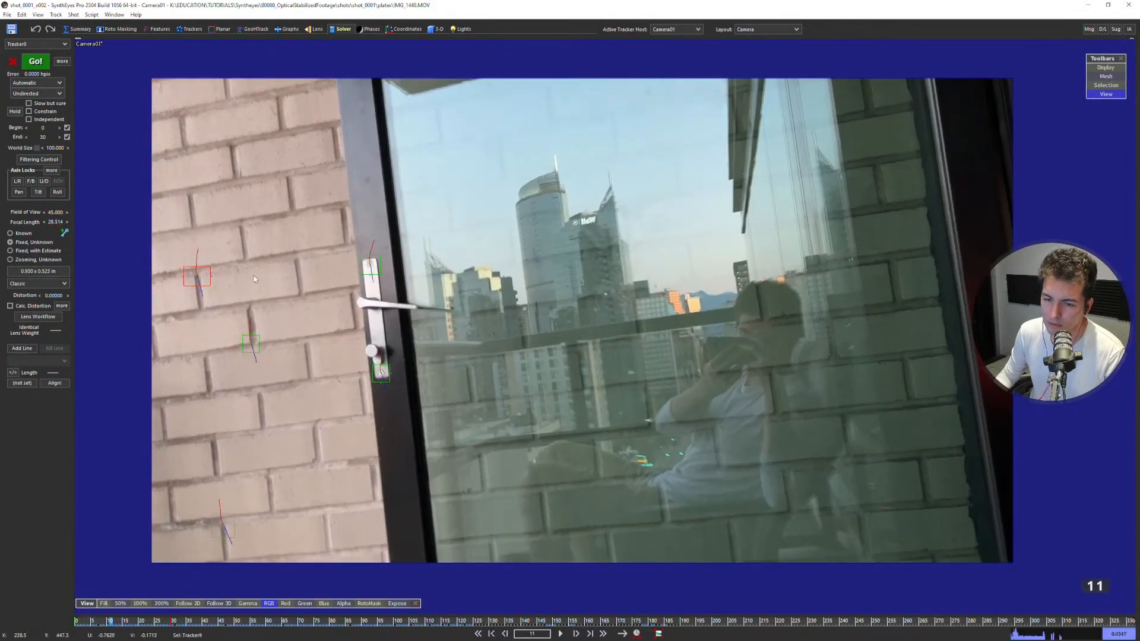
drag(254, 276, 256, 272)
middle_drag(178, 426, 274, 351)
middle_drag(378, 355, 342, 438)
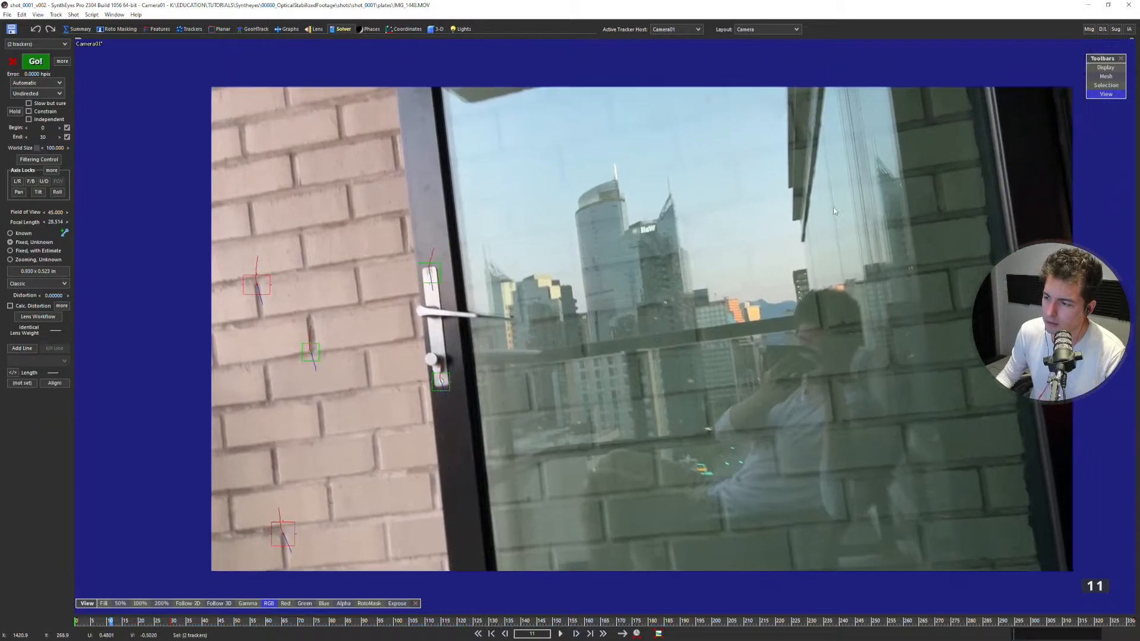
middle_drag(354, 264, 500, 226)
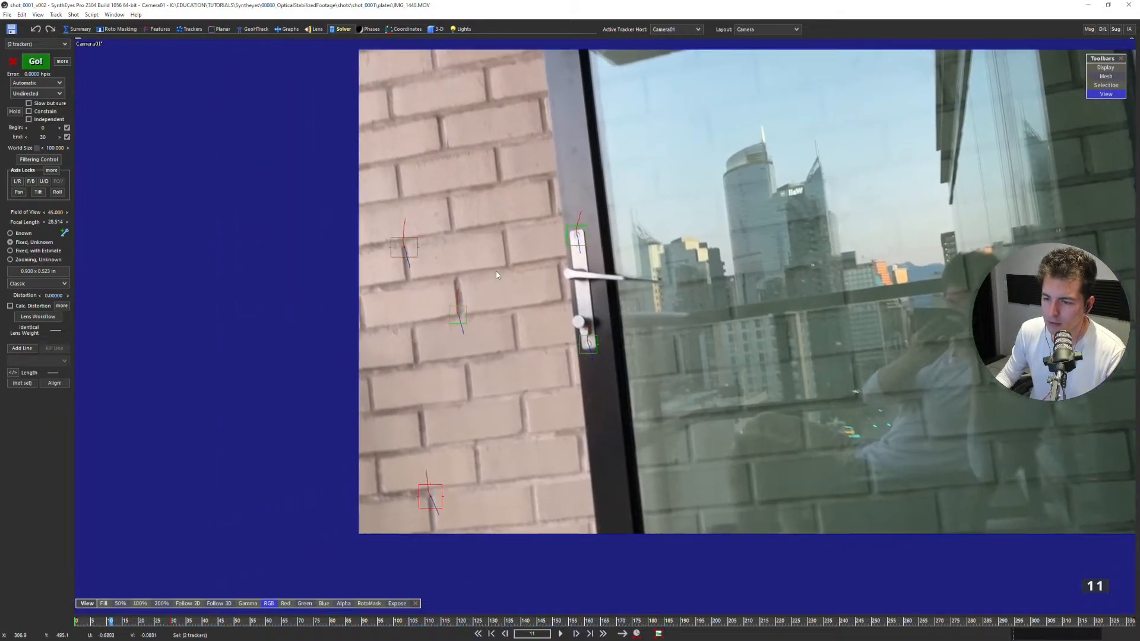
Add a tracker at frame 0 on the brick joint beside the door handle and track it forward with the view following.
key(Home)
scroll(503, 262, up, 2)
scroll(504, 263, up, 2)
key(c)
click(517, 228)
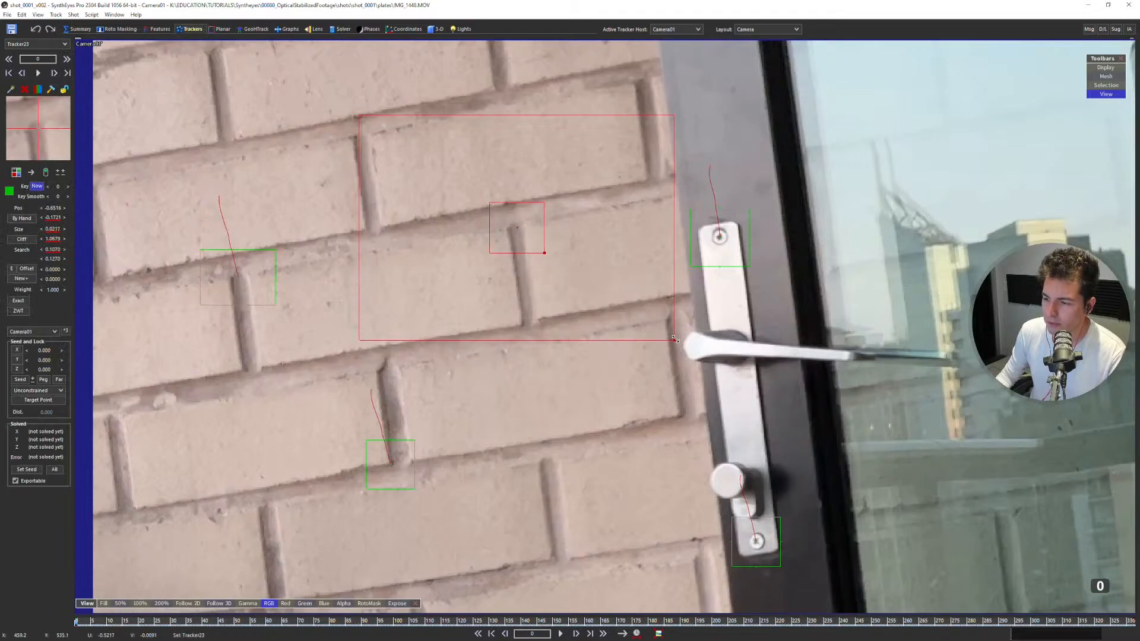
key(5)
scroll(635, 319, down, 3)
key(space)
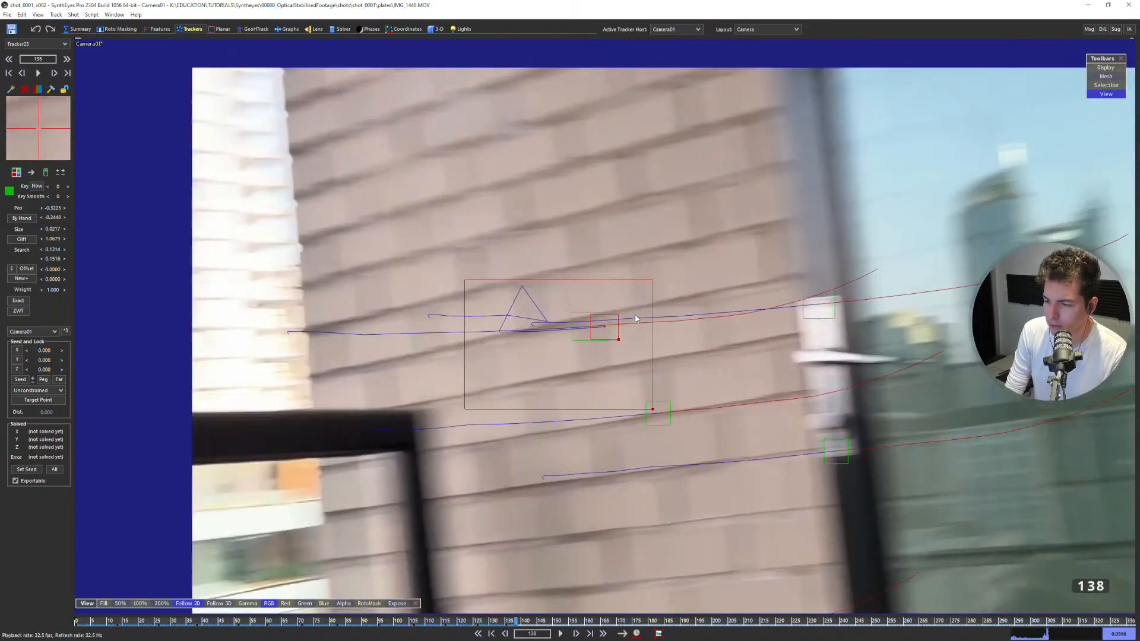
Stop tracking, end the door-handle brick tracker before it slips near frame 131, lock it and return to frame 0.
key(space)
key(Right)
key(Right)
key(Left)
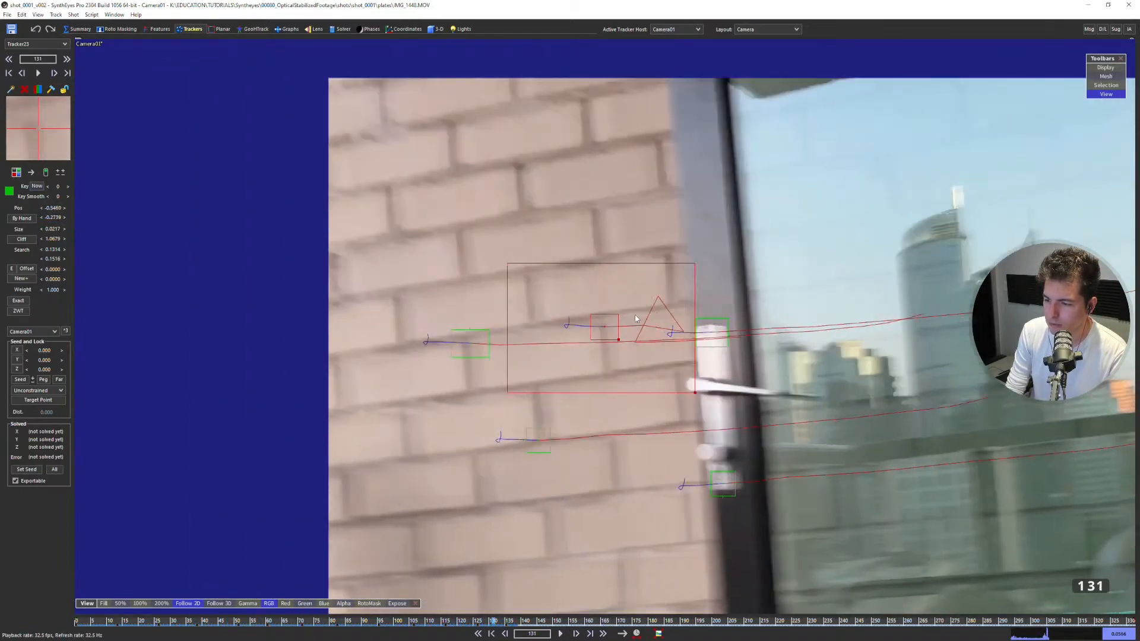
key(l)
key(a)
key(a)
key(a)
key(a)
key(a)
key(a)
key(a)
key(a)
key(a)
key(a)
key(a)
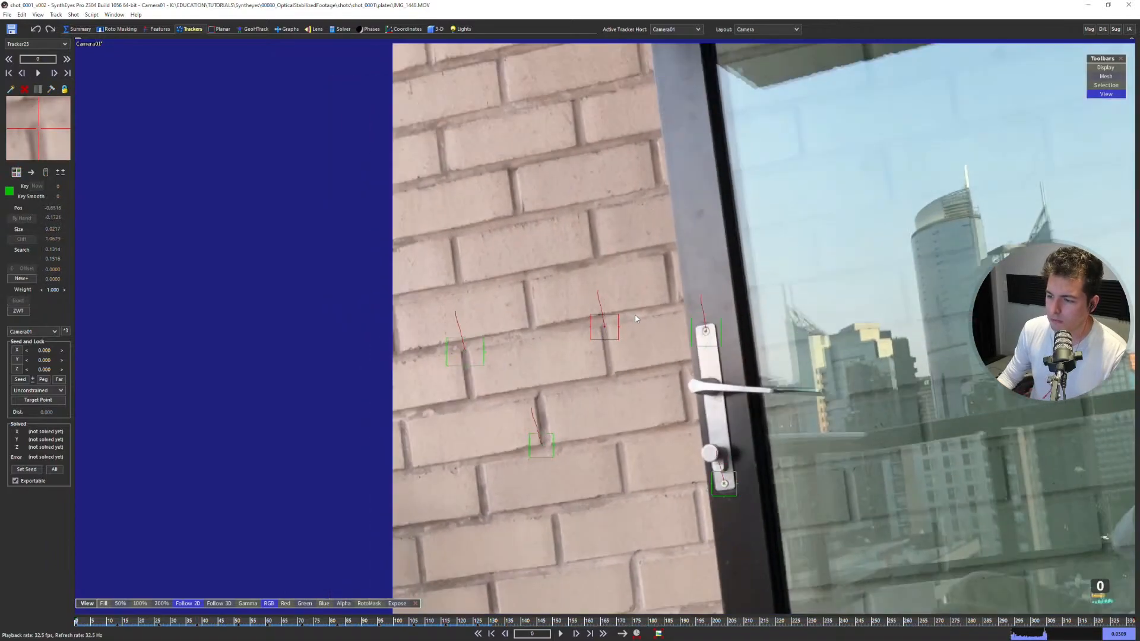
Add a tracker on a brick joint near the wall's upper-left corner at frame 0 and track it forward to about frame 131.
middle_drag(552, 385, 483, 294)
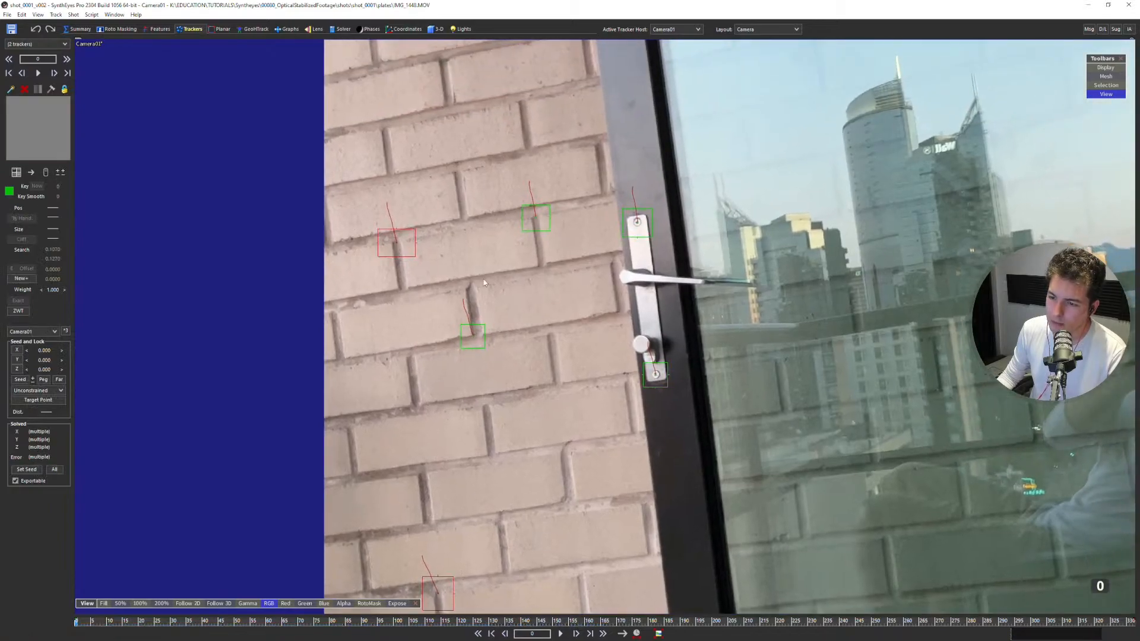
middle_drag(543, 203, 515, 285)
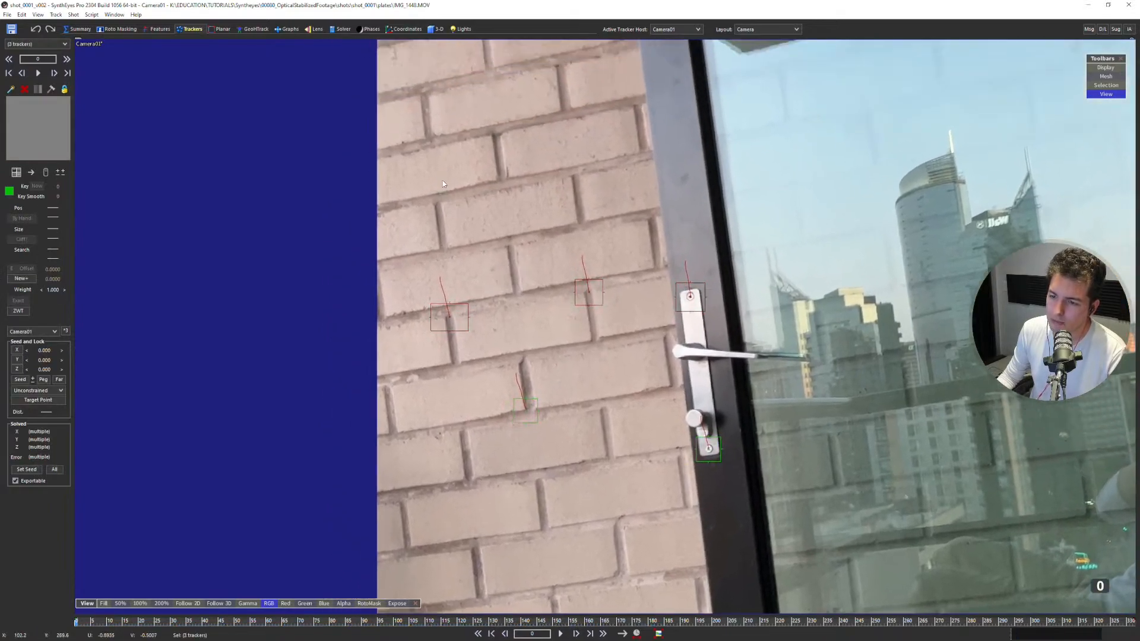
scroll(427, 133, up, 2)
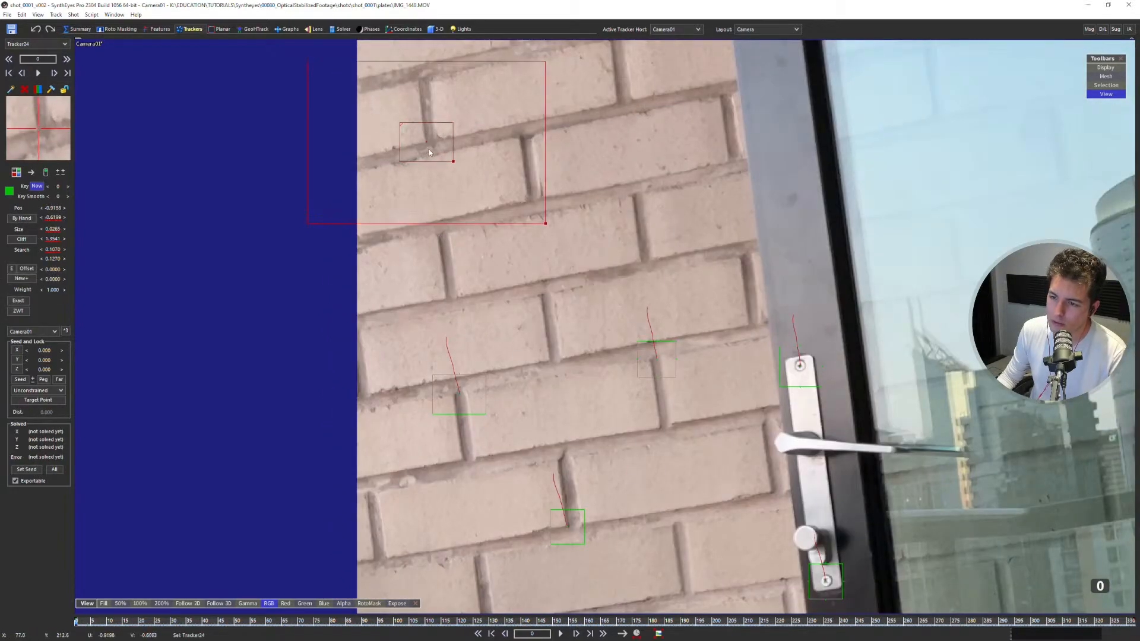
key(5)
key(space)
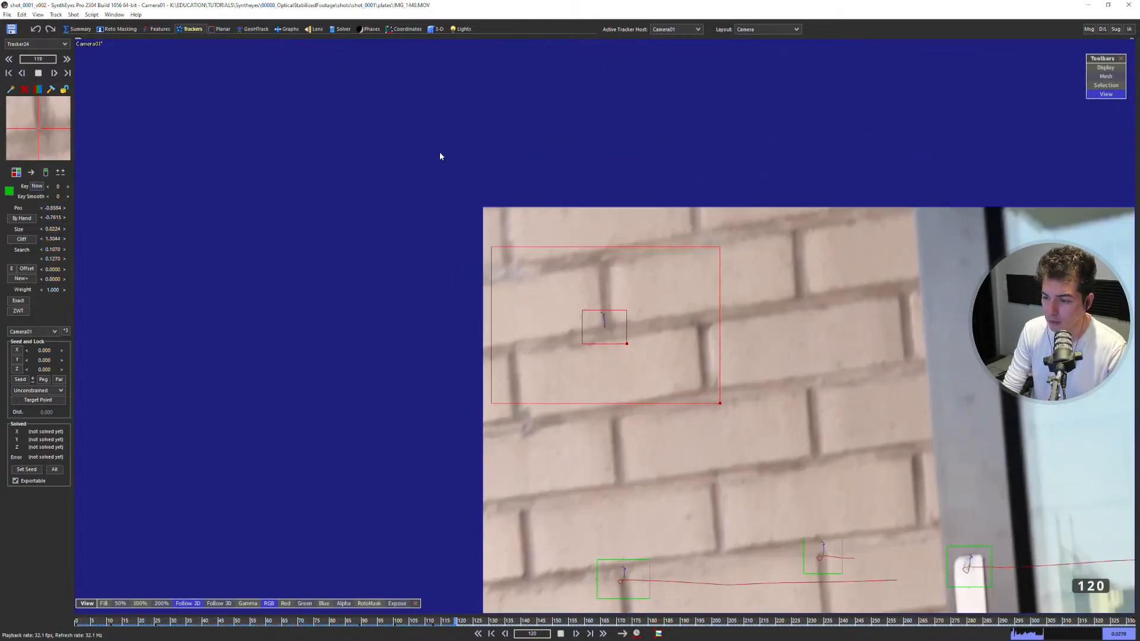
key(space)
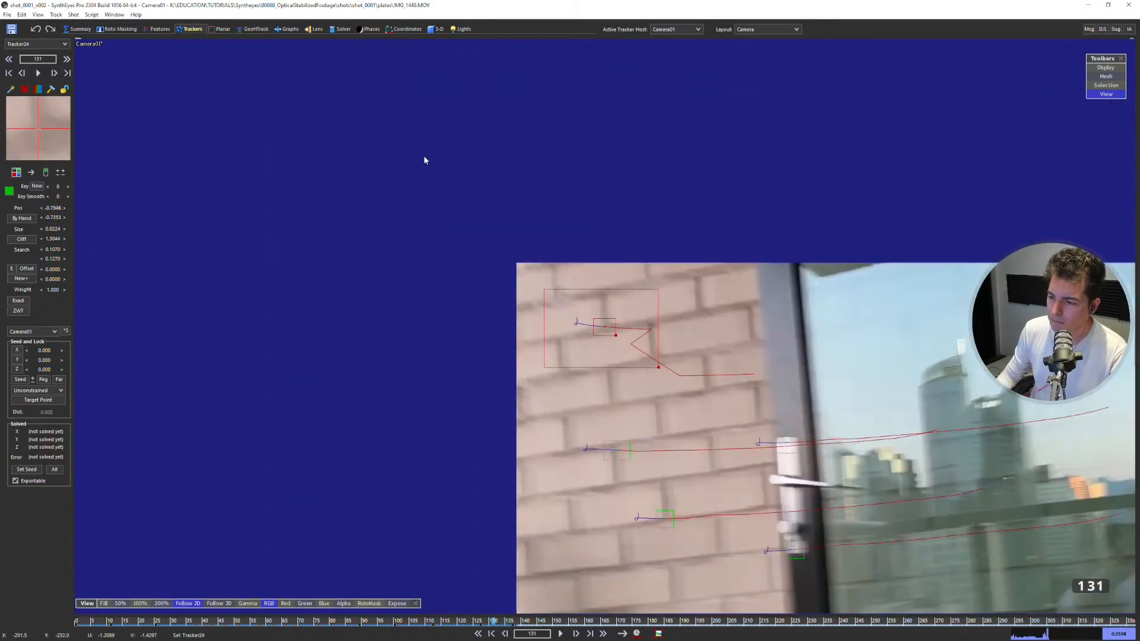
Step around frame 131 to find where the upper-left tracker slips, cut off its bad section and lock it.
scroll(426, 158, down, 2)
key(Left)
key(Left)
key(Left)
key(Right)
key(Right)
key(Right)
key(Right)
key(Left)
key(Left)
key(Right)
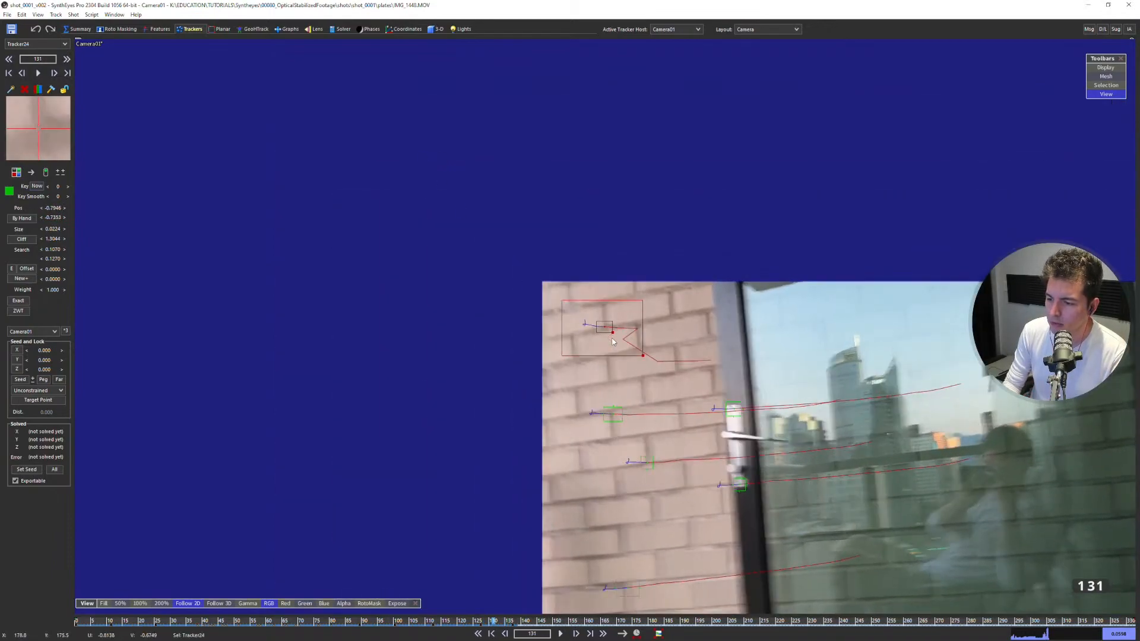
key(Delete)
key(Left)
key(Left)
key(Left)
key(Left)
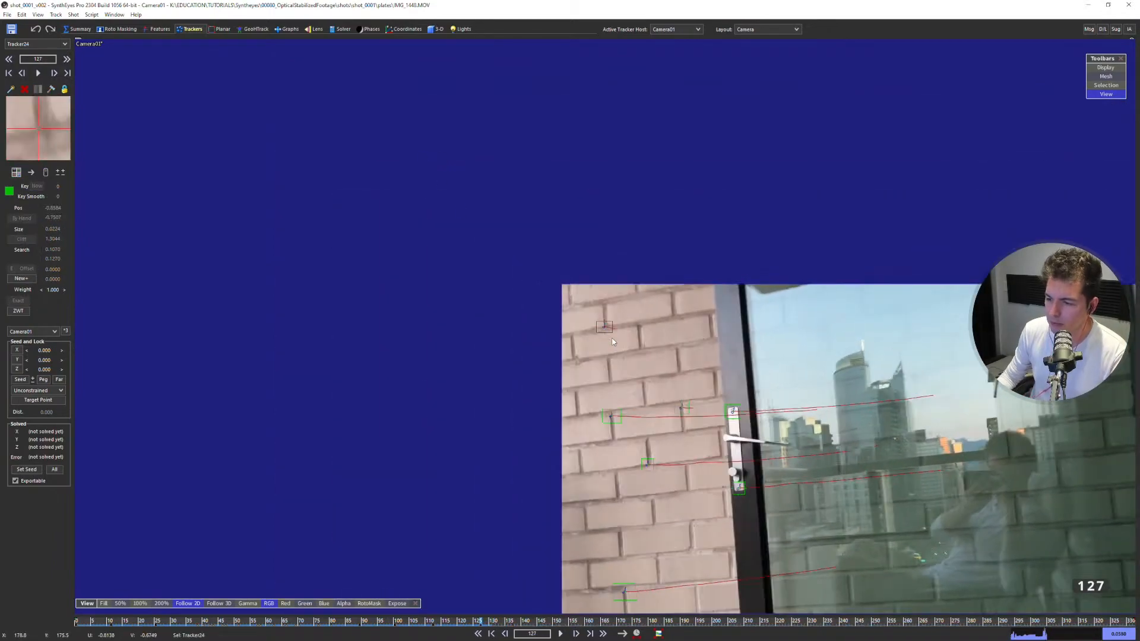
Add another tracker at frame 0 on the upper brick joint closer to the door frame and track it forward to frame 134.
scroll(665, 321, up, 6)
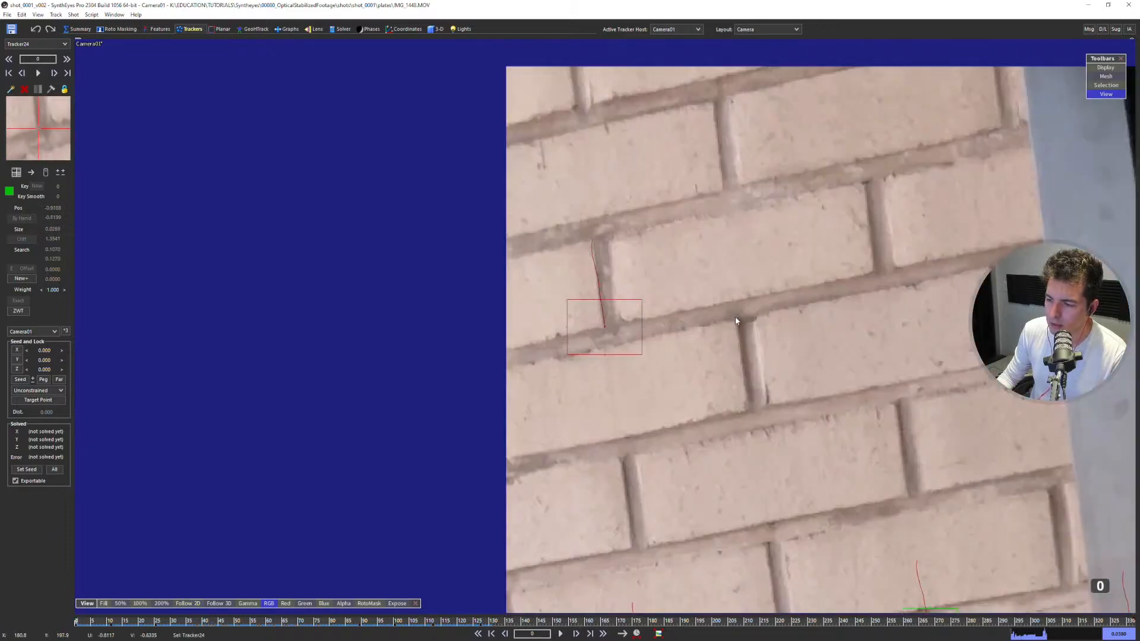
middle_drag(735, 321, 563, 276)
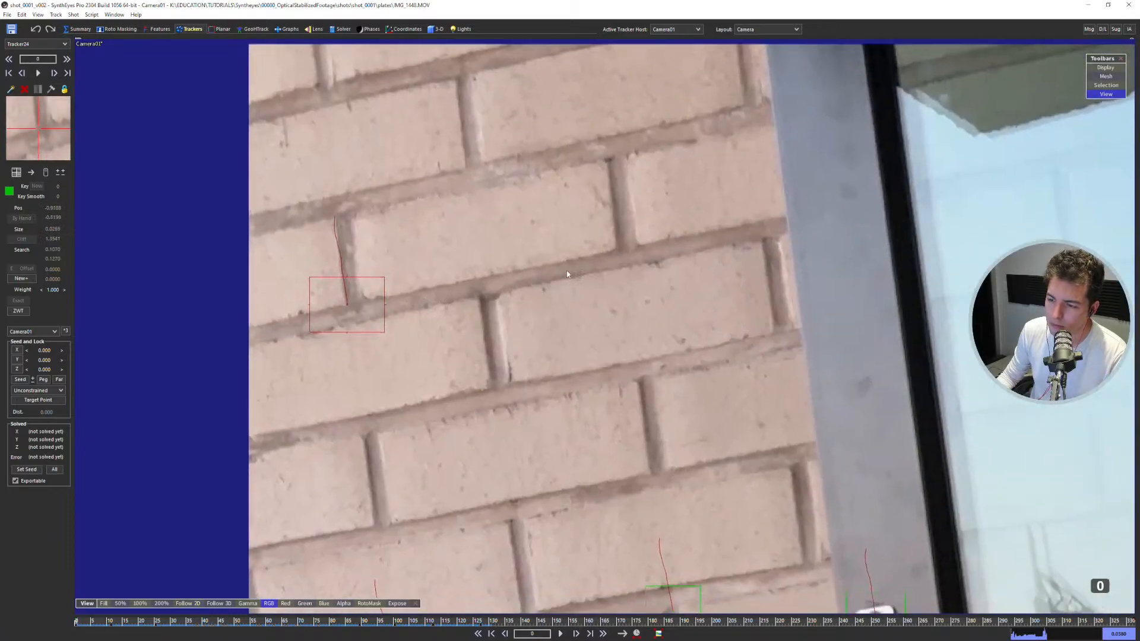
key(5)
key(space)
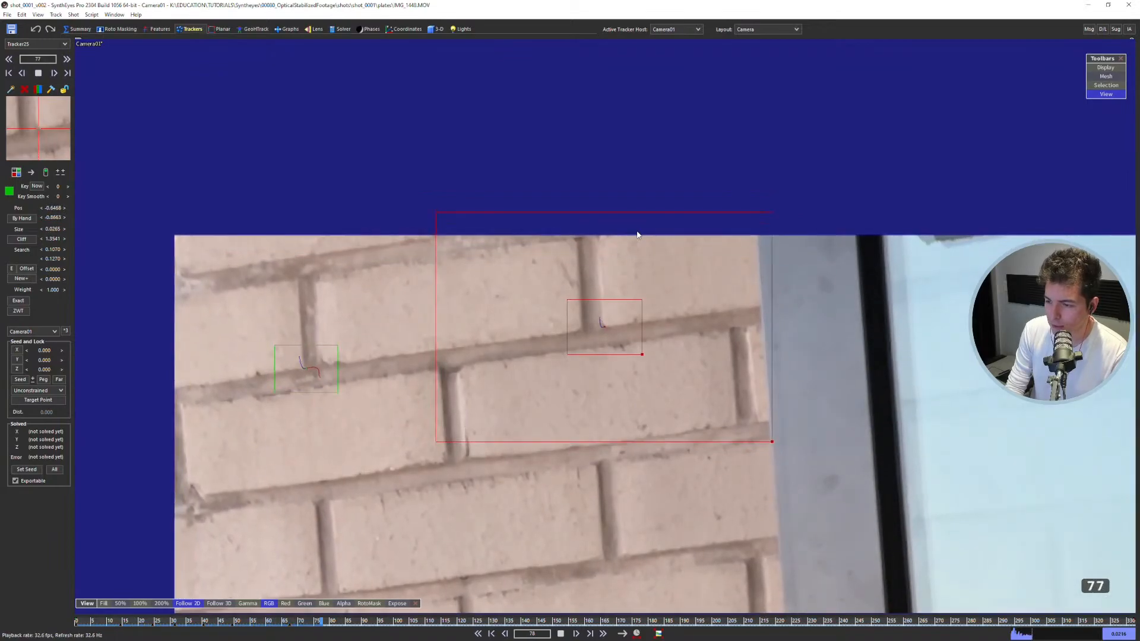
key(space)
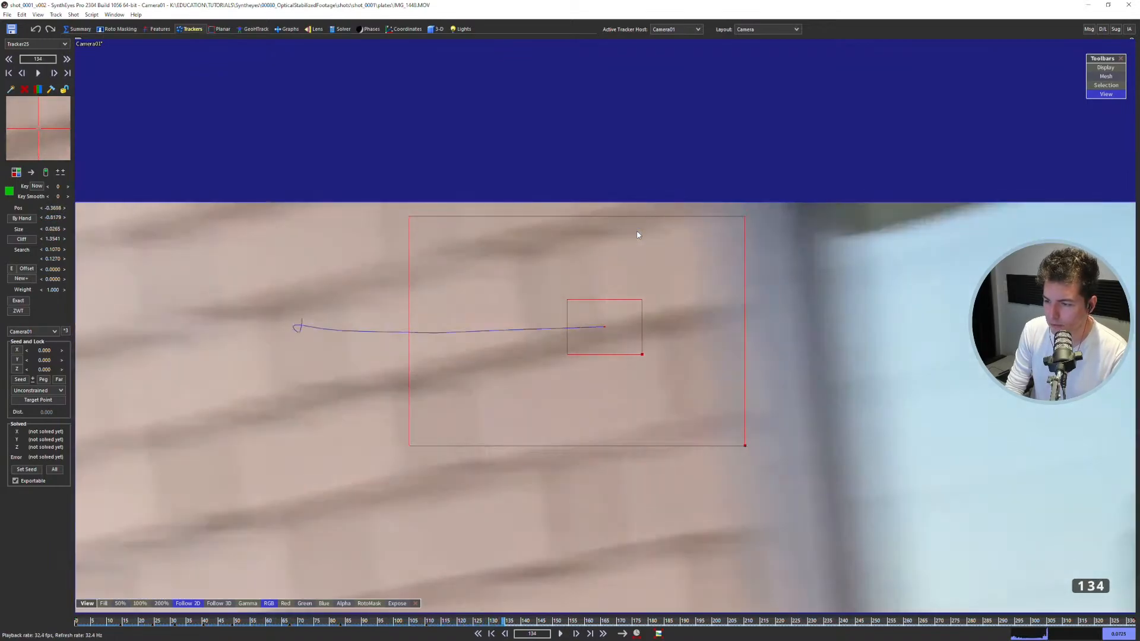
Go back through the newest upper brick tracker's path, lock it and stop the view from following it.
key(s)
key(s)
key(s)
key(a)
key(l)
scroll(639, 232, down, 5)
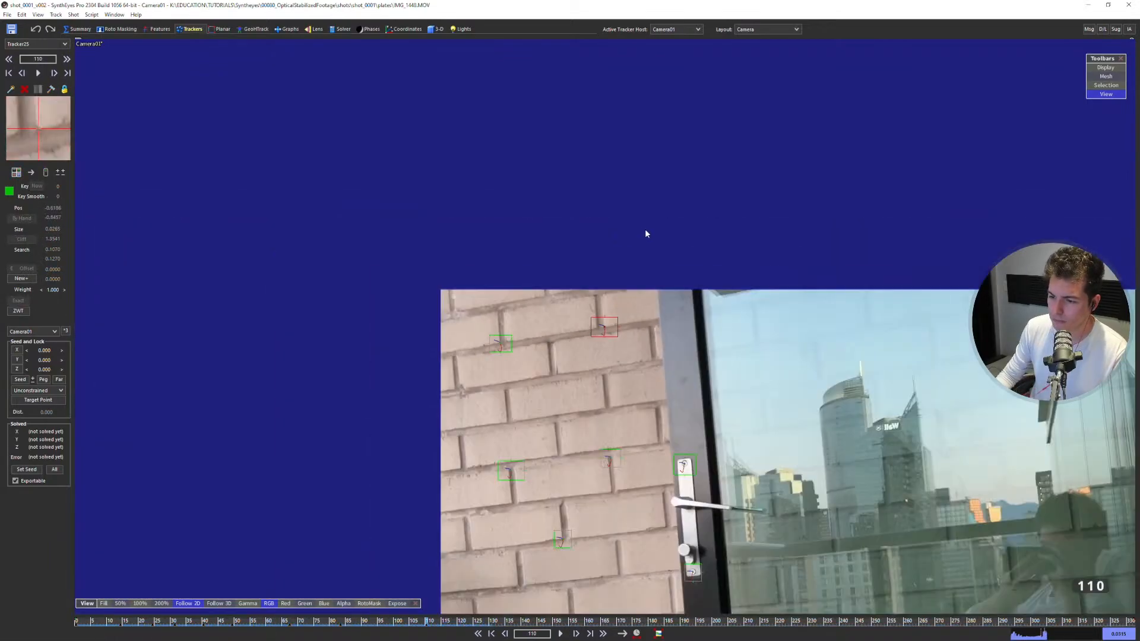
key(5)
scroll(637, 249, down, 5)
middle_drag(635, 268, 397, 218)
scroll(527, 261, up, 2)
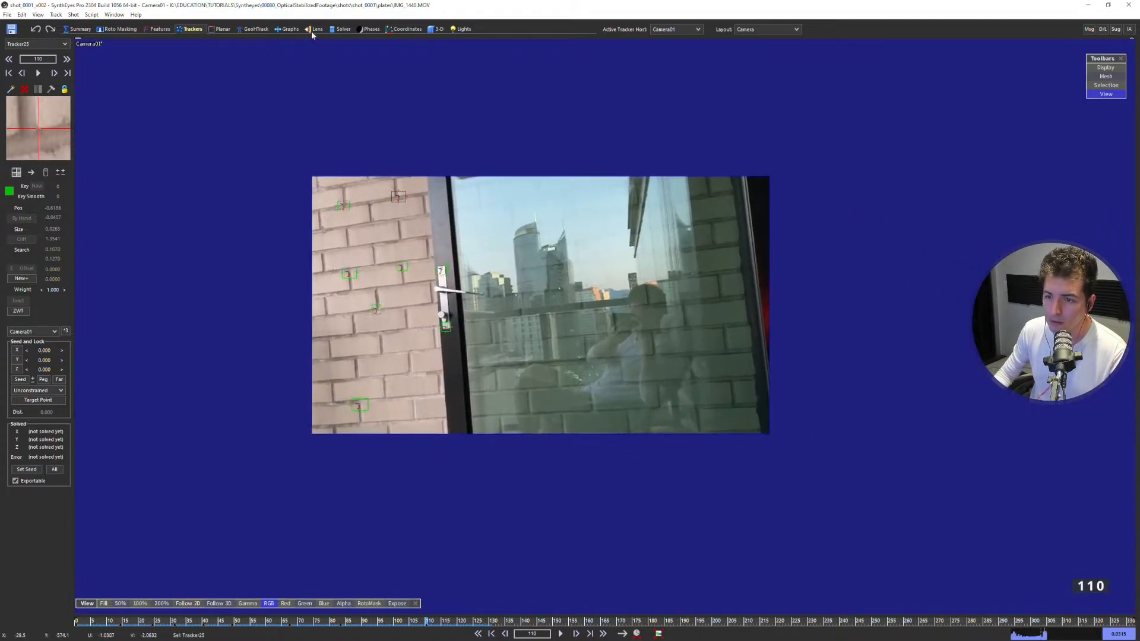
Solve the camera in Automatic mode with the begin and end frame limits turned off and accept the solve report.
click(334, 32)
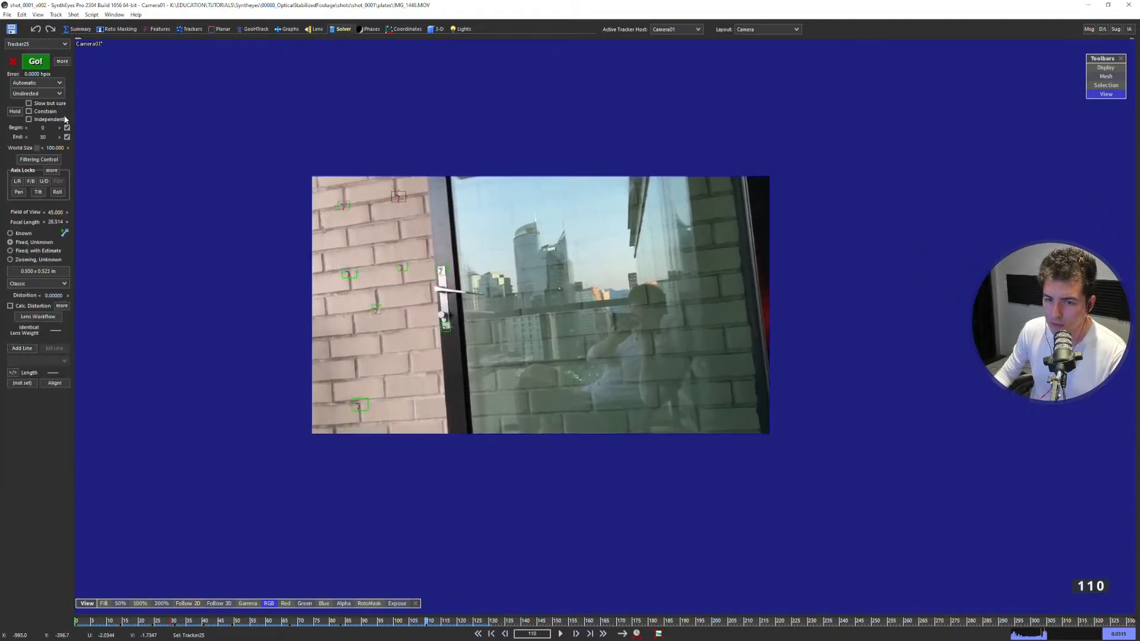
click(36, 61)
click(180, 160)
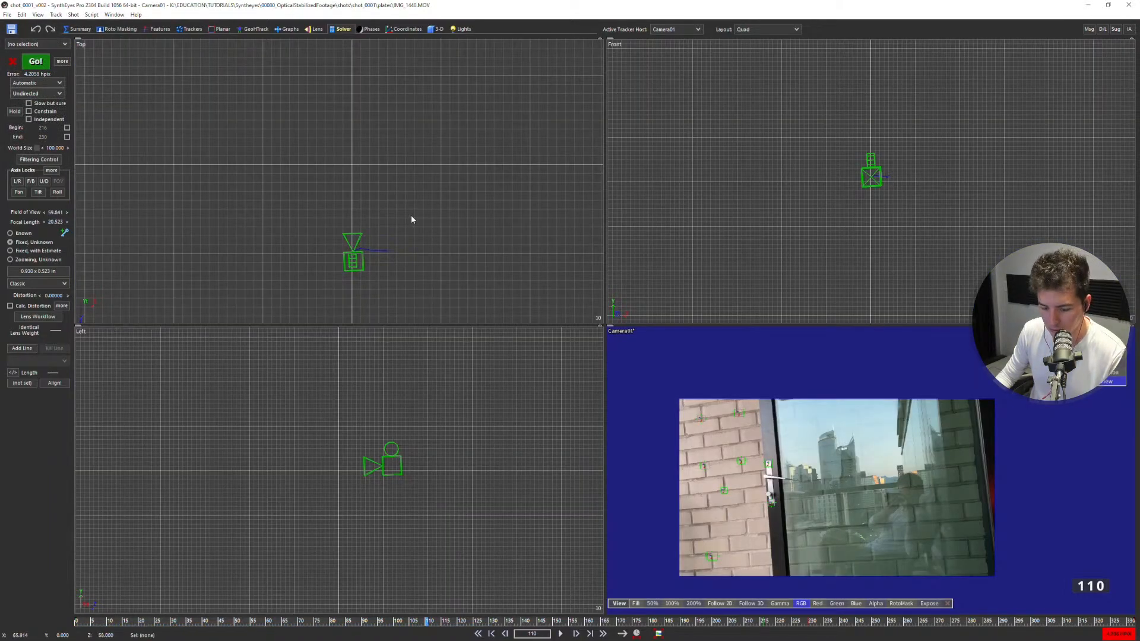
Limit the camera solve's begin and end frames to 0 and 10, solve again and accept the report.
key(shift+a)
scroll(778, 508, up, 3)
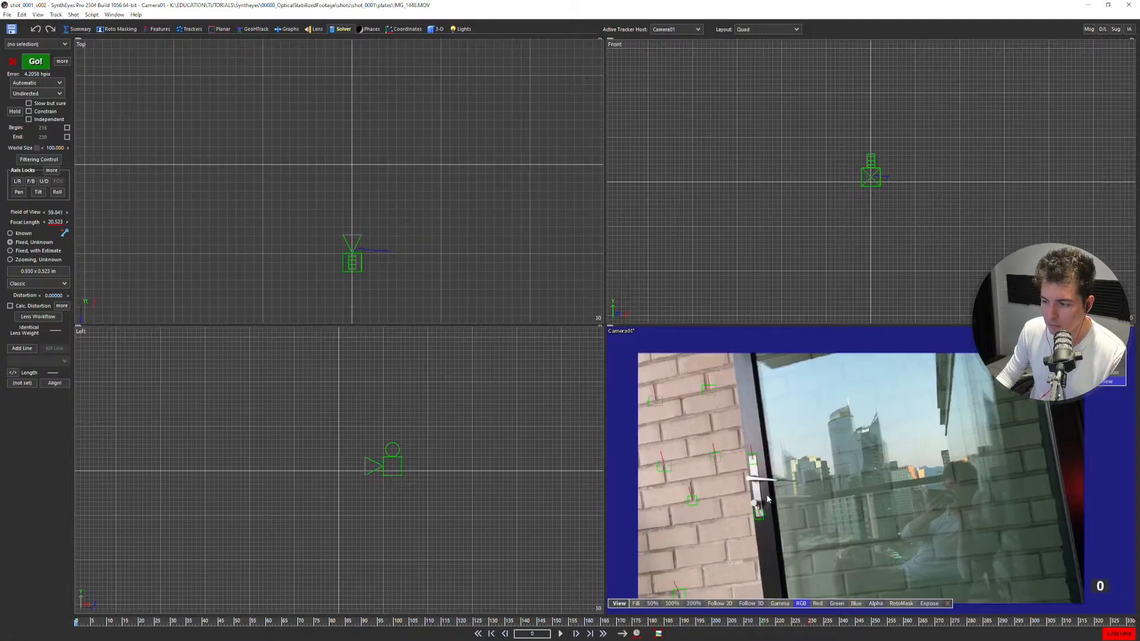
key(m)
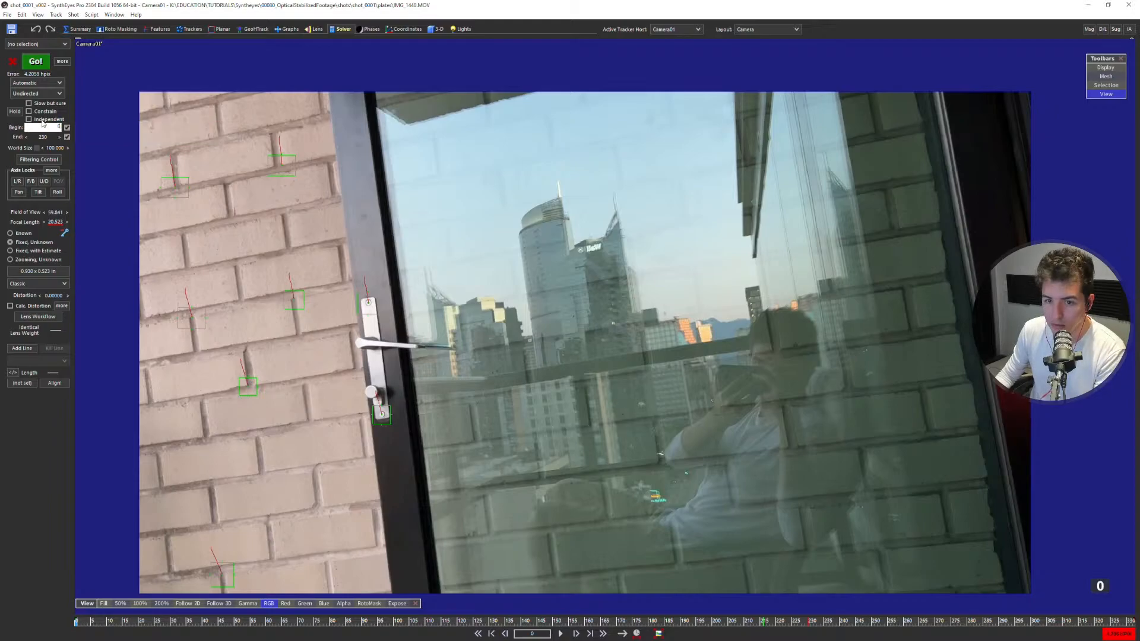
click(36, 61)
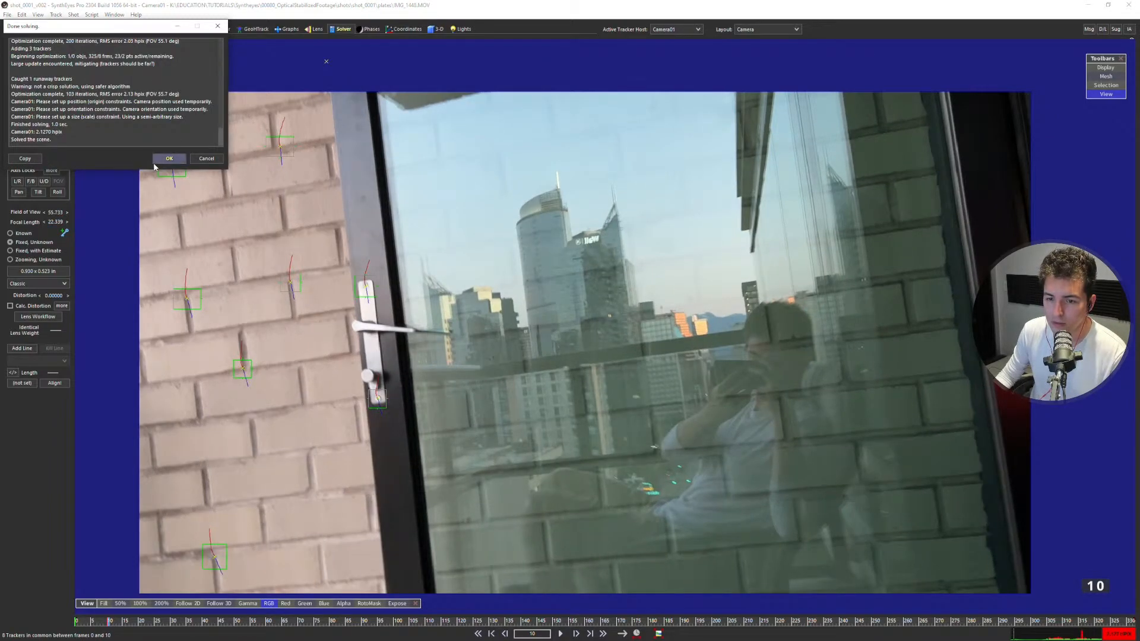
click(169, 159)
Play through the shot and check how the solved points line up with their trackers, returning to frame 0.
scroll(454, 208, down, 2)
scroll(487, 230, up, 1)
key(space)
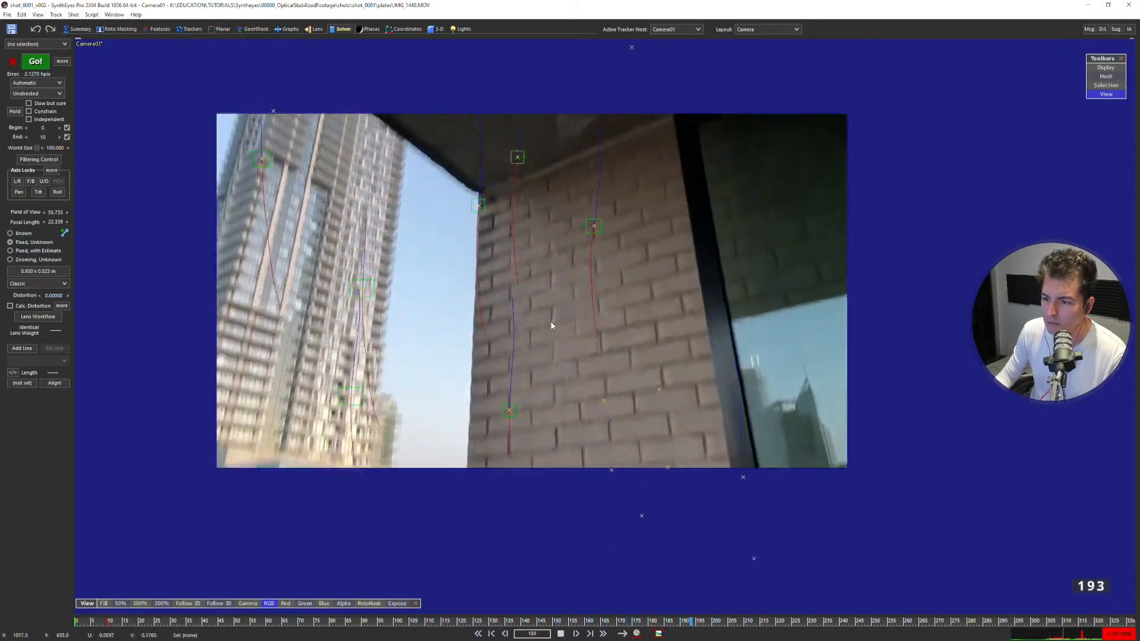
key(Left)
key(Left)
key(Left)
key(Left)
key(Left)
key(Left)
key(Left)
key(Left)
key(Left)
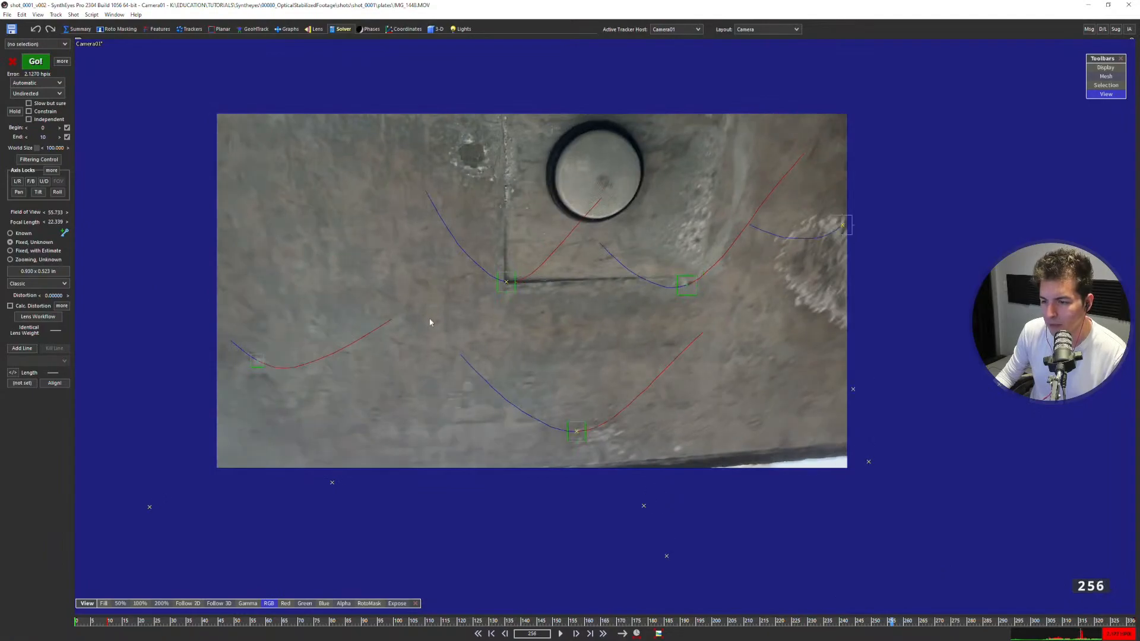
key(Home)
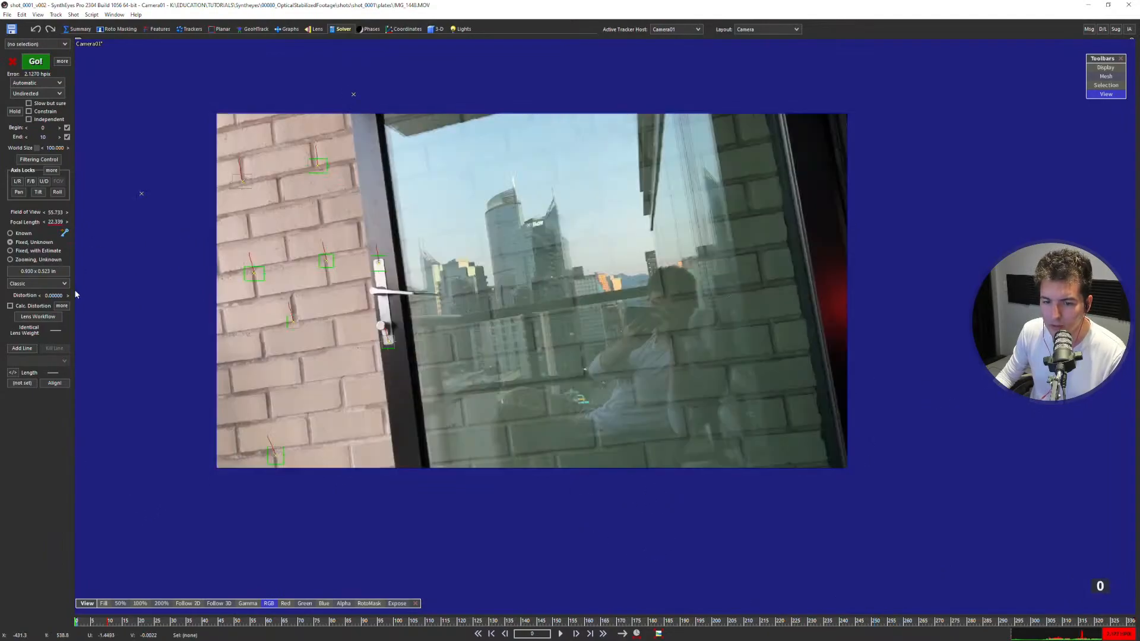
Select the seven brick-wall trackers at frame 0 and examine their solved positions in the Top view.
scroll(463, 290, up, 1)
middle_drag(447, 514, 442, 535)
key(7)
scroll(359, 252, up, 5)
middle_drag(360, 252, 414, 220)
scroll(443, 248, down, 2)
key(c)
mouse_move(250, 531)
mouse_down()
mouse_move(299, 494)
mouse_move(166, 173)
mouse_move(178, 238)
mouse_up()
key(7)
key(5)
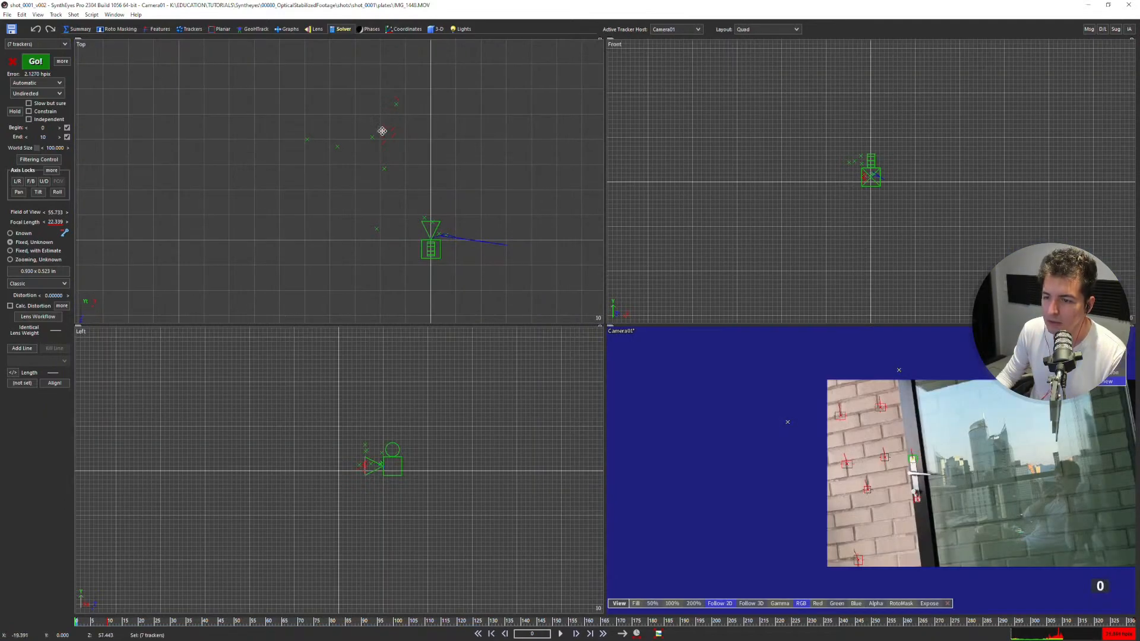
scroll(383, 134, down, 3)
scroll(387, 144, up, 3)
scroll(445, 245, up, 3)
mouse_move(466, 233)
mouse_down()
mouse_move(400, 117)
mouse_move(442, 224)
mouse_up()
Examine the four high-rise building trackers at frame 196 in the camera view and the camera path in the quad layout.
scroll(654, 499, down, 4)
middle_drag(730, 470, 592, 367)
key(c)
scroll(150, 285, up, 5)
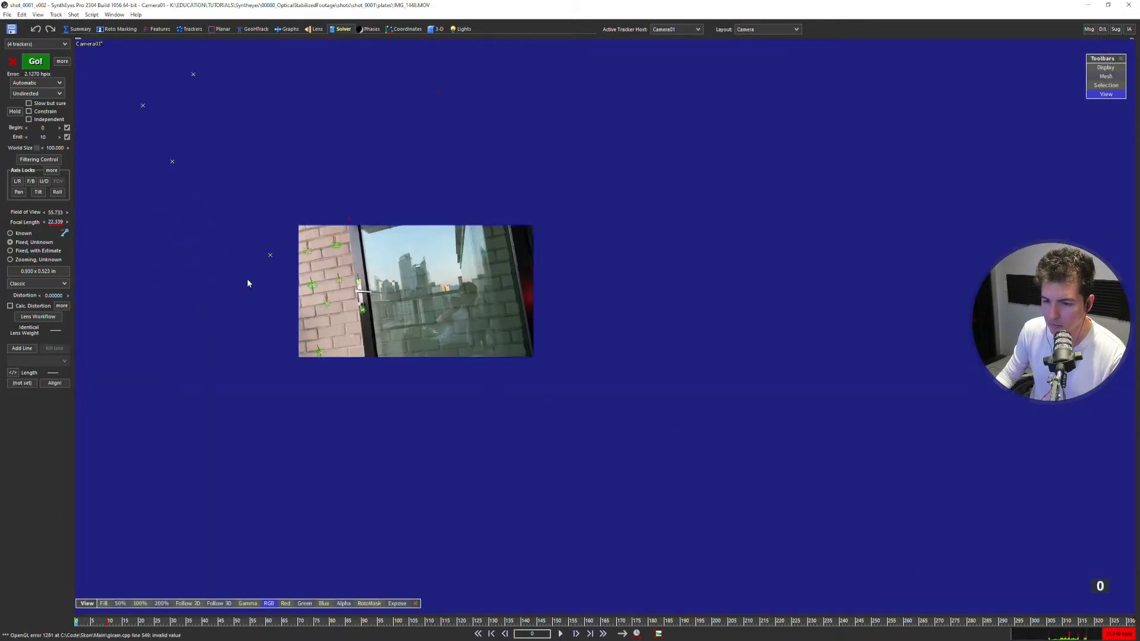
scroll(248, 281, up, 4)
middle_drag(461, 291, 535, 324)
drag(139, 619, 706, 588)
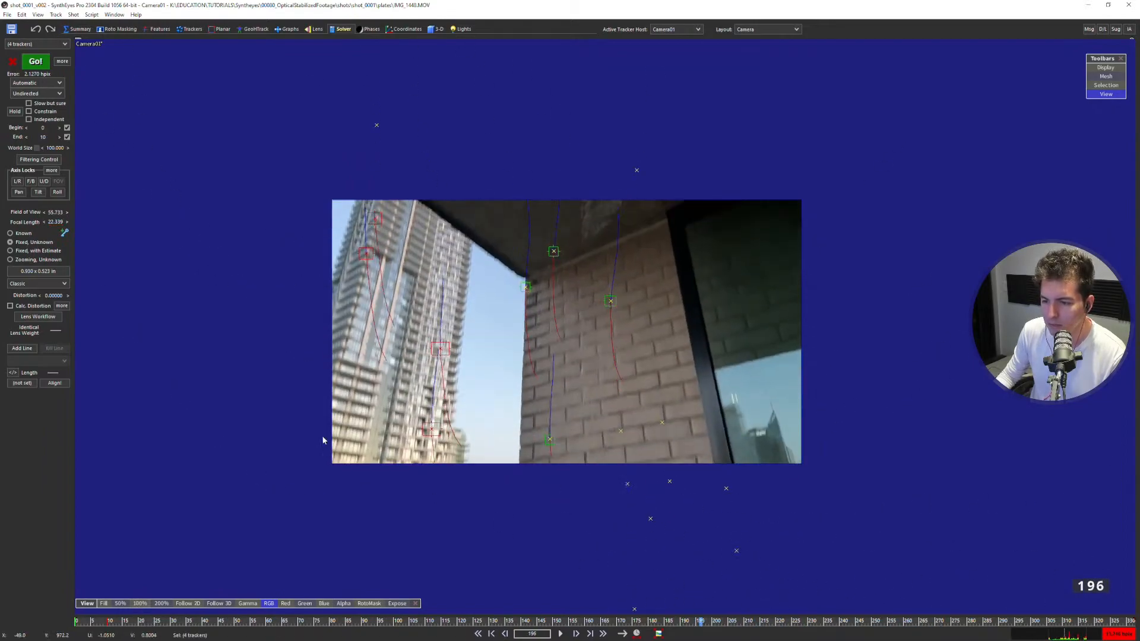
key(q)
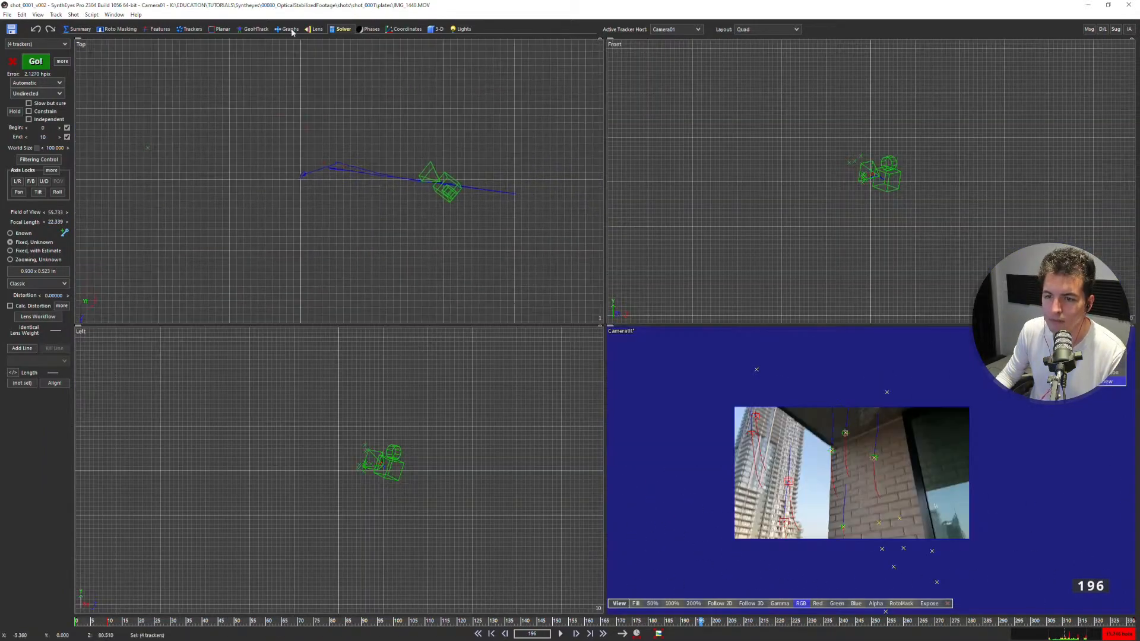
Set the solver's camera direction hint to Left, solve again and accept the report.
click(32, 94)
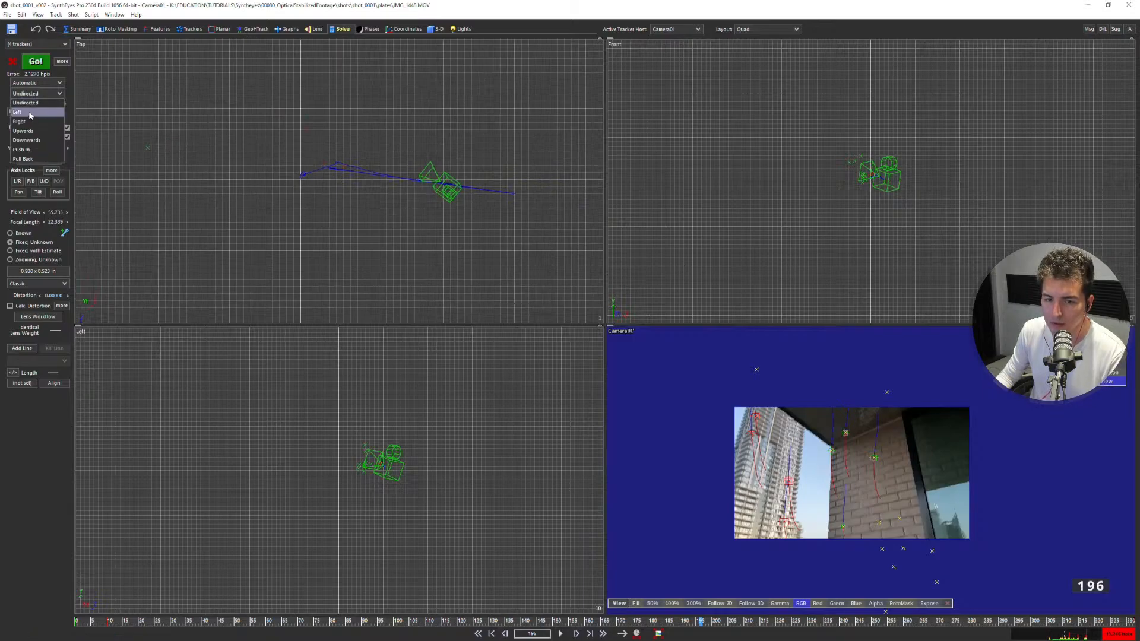
click(30, 112)
click(35, 61)
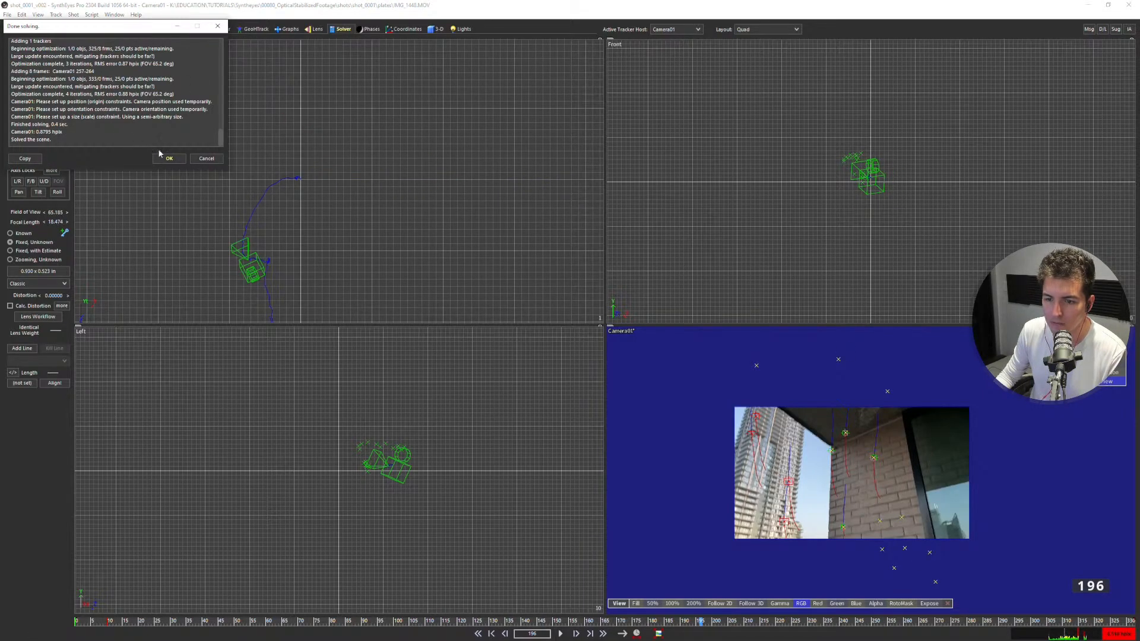
click(169, 159)
Examine the solved points around the camera in the Top view, selecting the tight cluster ahead of it.
scroll(444, 177, down, 15)
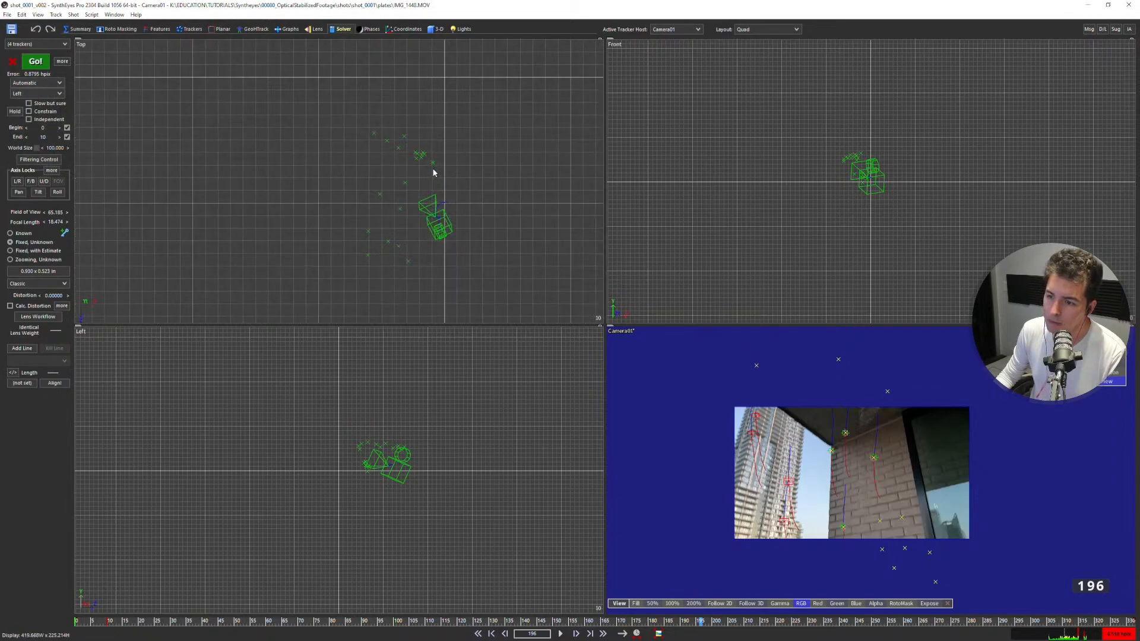
scroll(440, 172, up, 10)
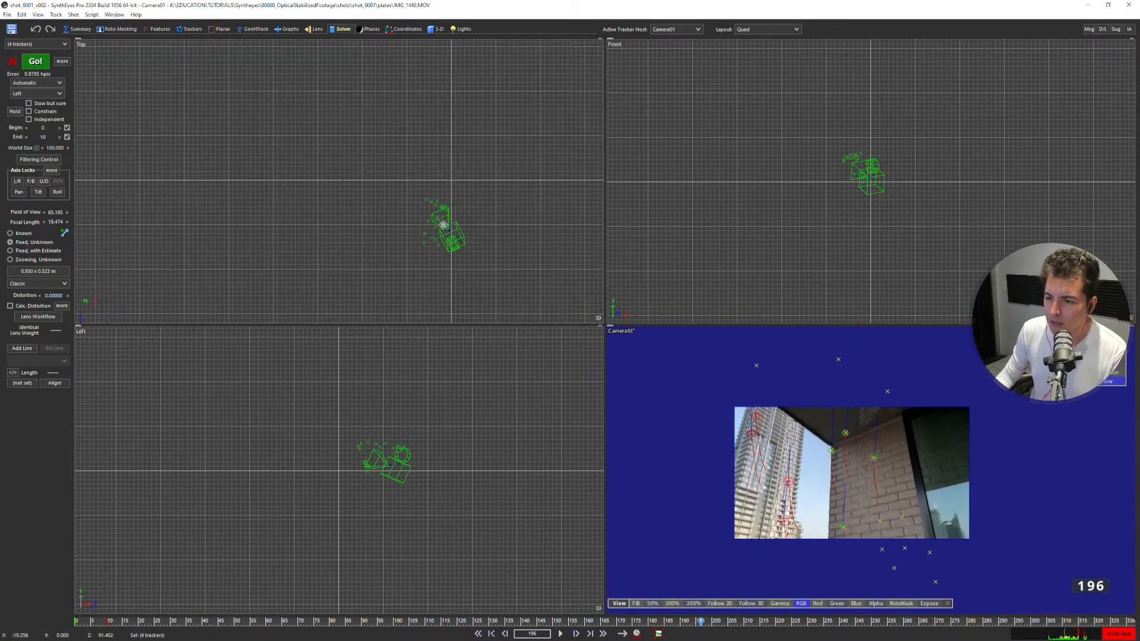
scroll(449, 235, down, 10)
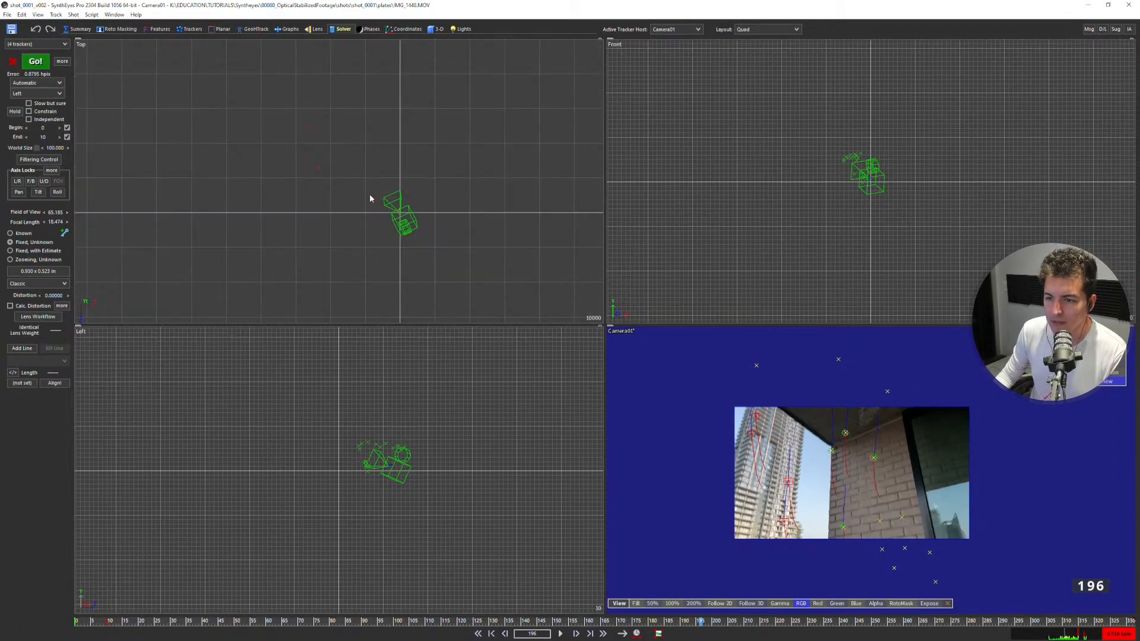
scroll(338, 174, up, 3)
scroll(430, 232, up, 6)
middle_drag(479, 241, 360, 203)
scroll(374, 205, up, 8)
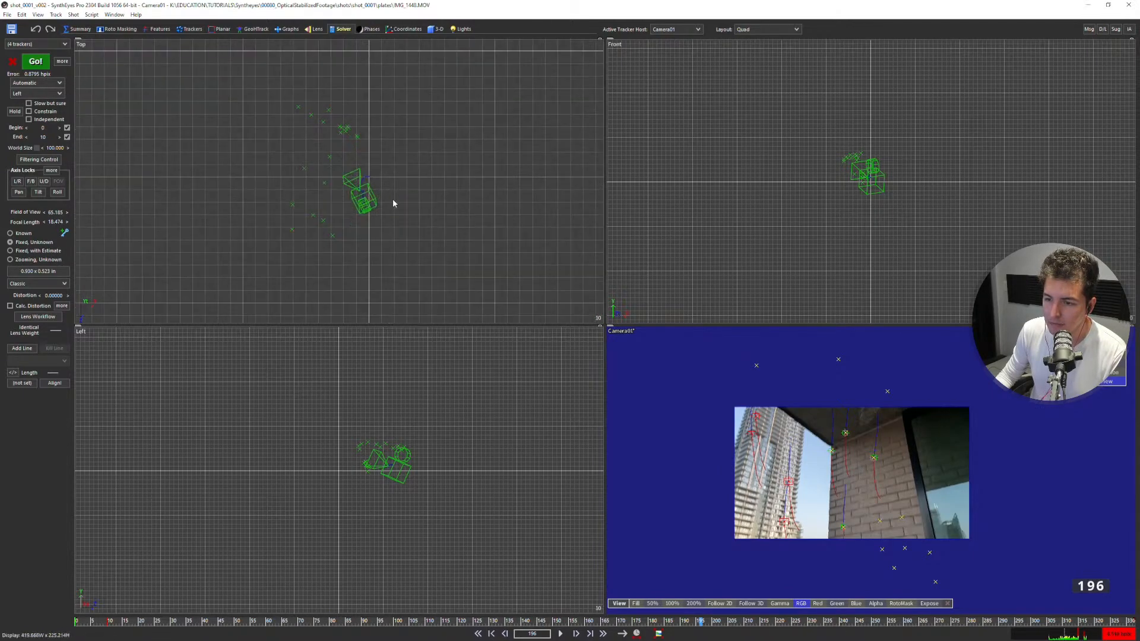
drag(369, 140, 336, 115)
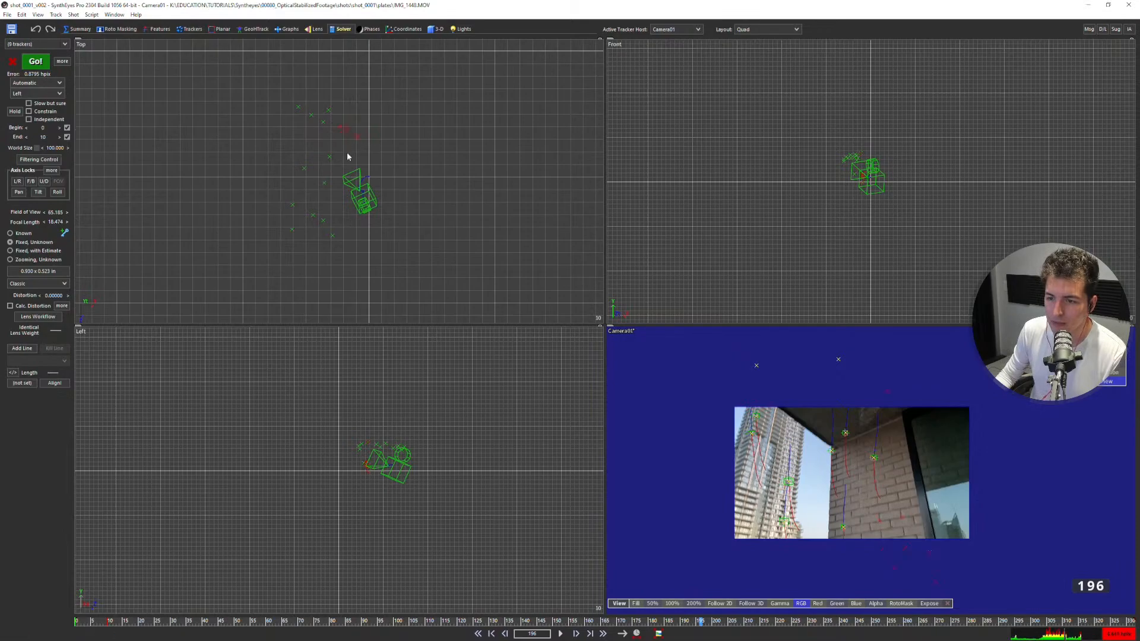
scroll(872, 483, up, 2)
Play the shot in the camera view and step to frame 128 to check the solved points on the brick wall.
key(7)
scroll(651, 385, down, 3)
key(space)
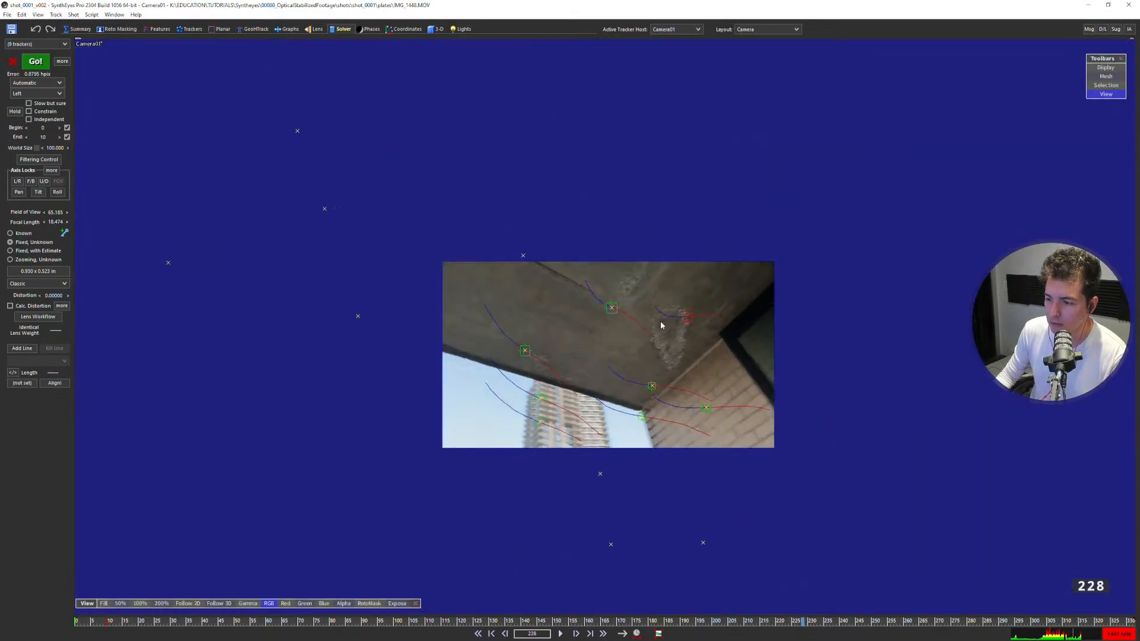
key(s)
key(s)
key(s)
key(s)
key(s)
key(s)
key(s)
key(s)
key(s)
key(s)
key(s)
key(s)
key(s)
key(s)
key(s)
key(s)
key(s)
key(s)
key(s)
key(s)
key(s)
key(s)
key(s)
key(s)
key(s)
key(s)
key(s)
key(s)
key(s)
key(s)
key(s)
key(s)
key(s)
key(s)
key(s)
key(s)
key(s)
key(s)
key(s)
key(s)
key(d)
scroll(561, 290, up, 2)
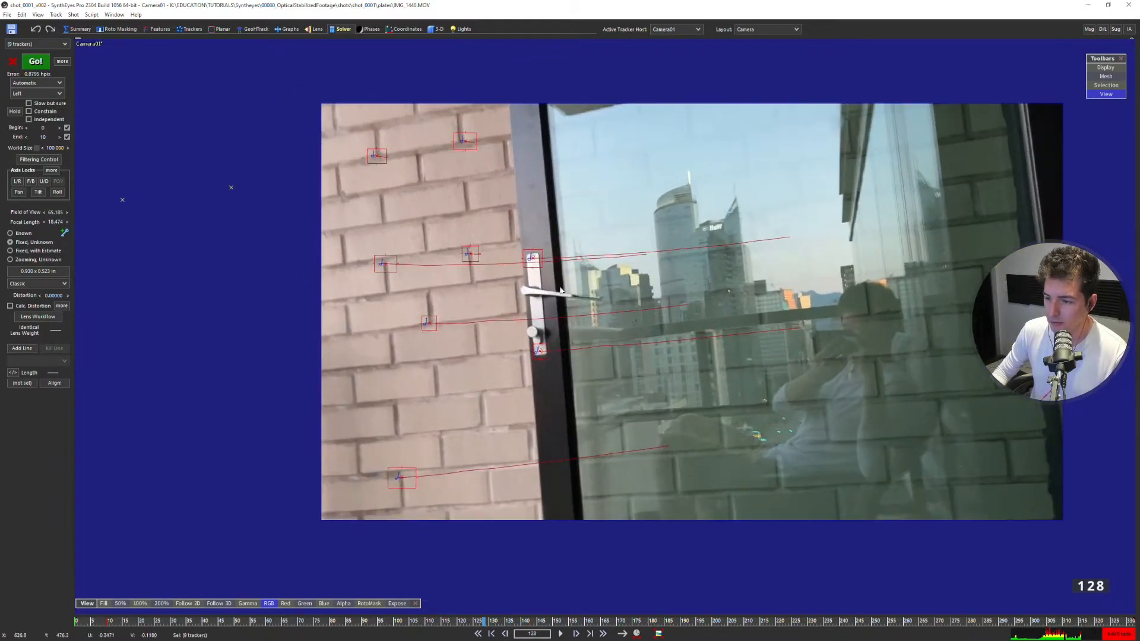
middle_drag(561, 290, 513, 304)
Select the upper-left brick tracker at frame 128 and set its coordinate lock to Origin.
click(330, 169)
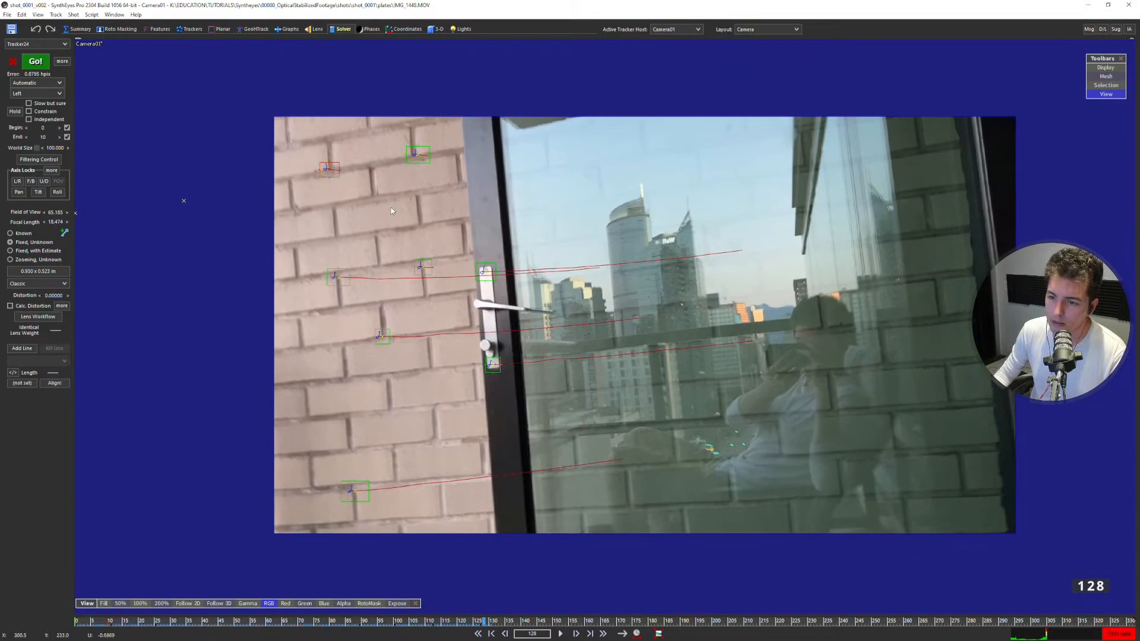
scroll(390, 208, down, 2)
middle_drag(410, 314, 413, 286)
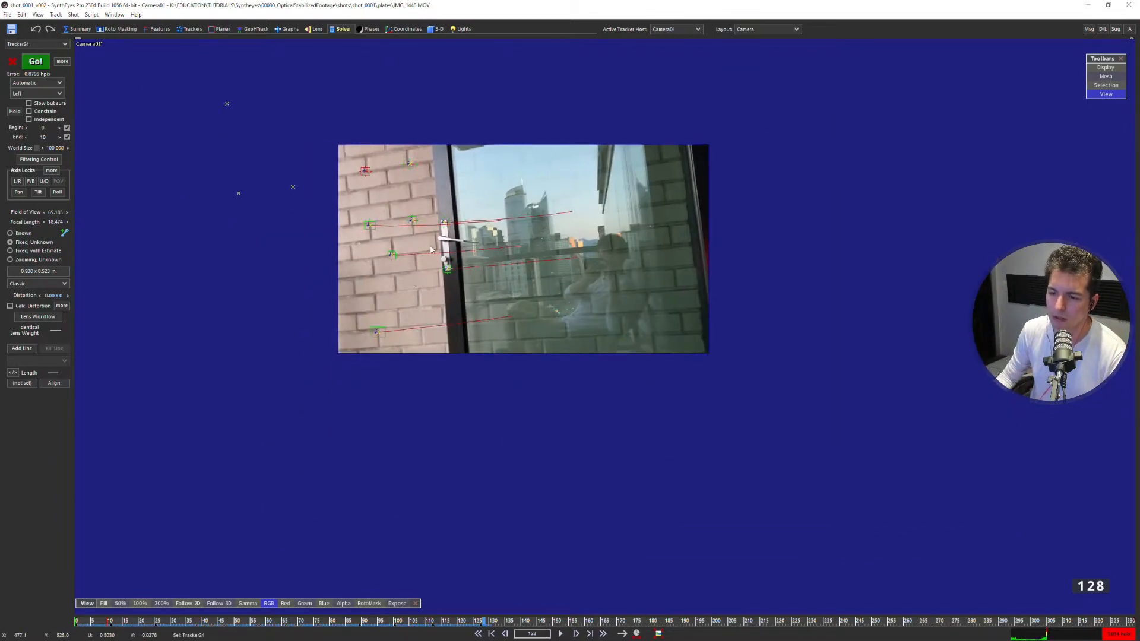
scroll(377, 212, up, 1)
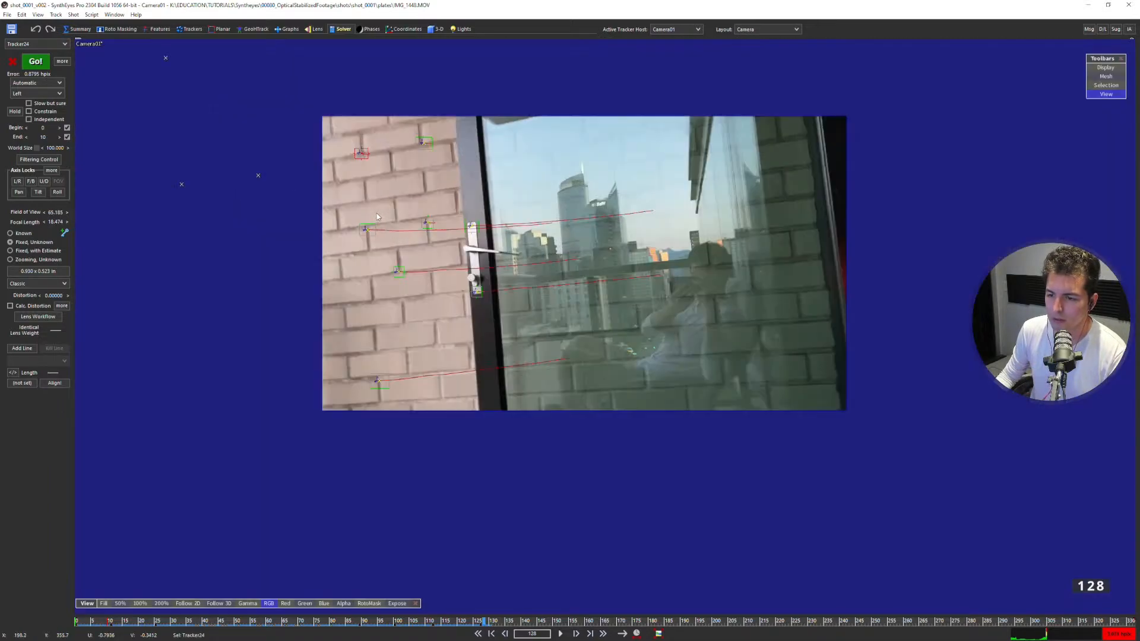
click(435, 29)
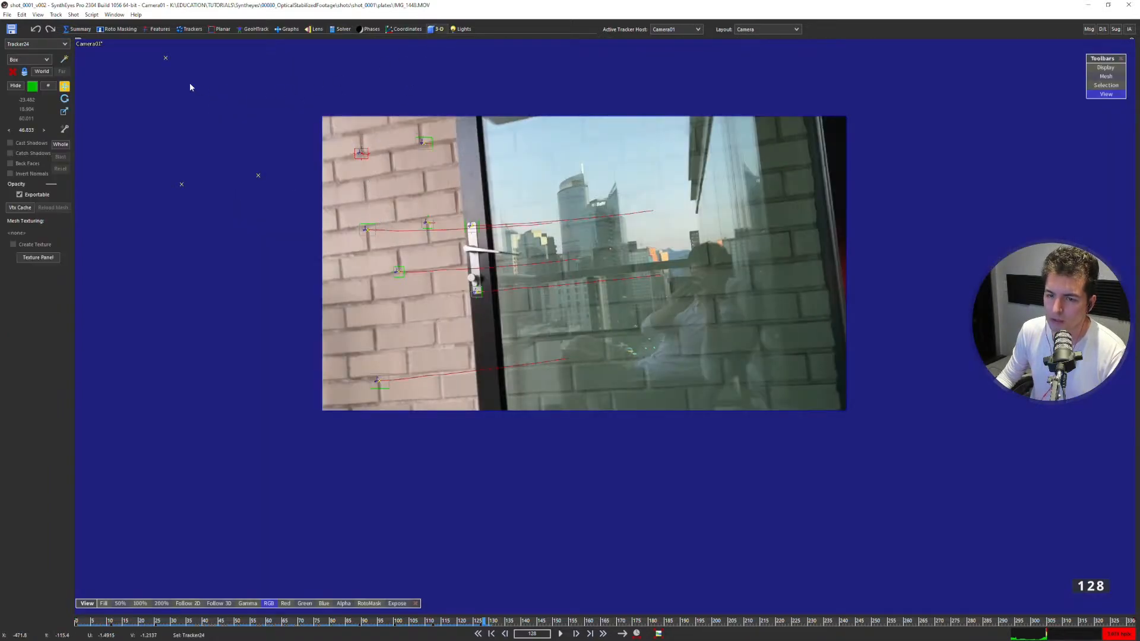
click(190, 29)
click(37, 390)
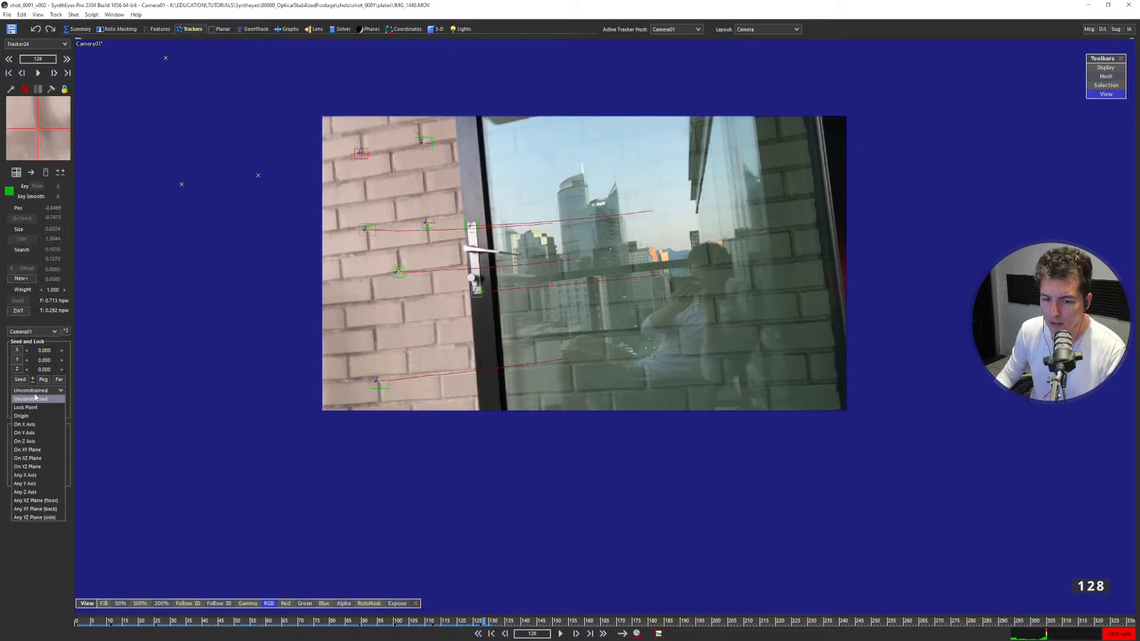
click(34, 417)
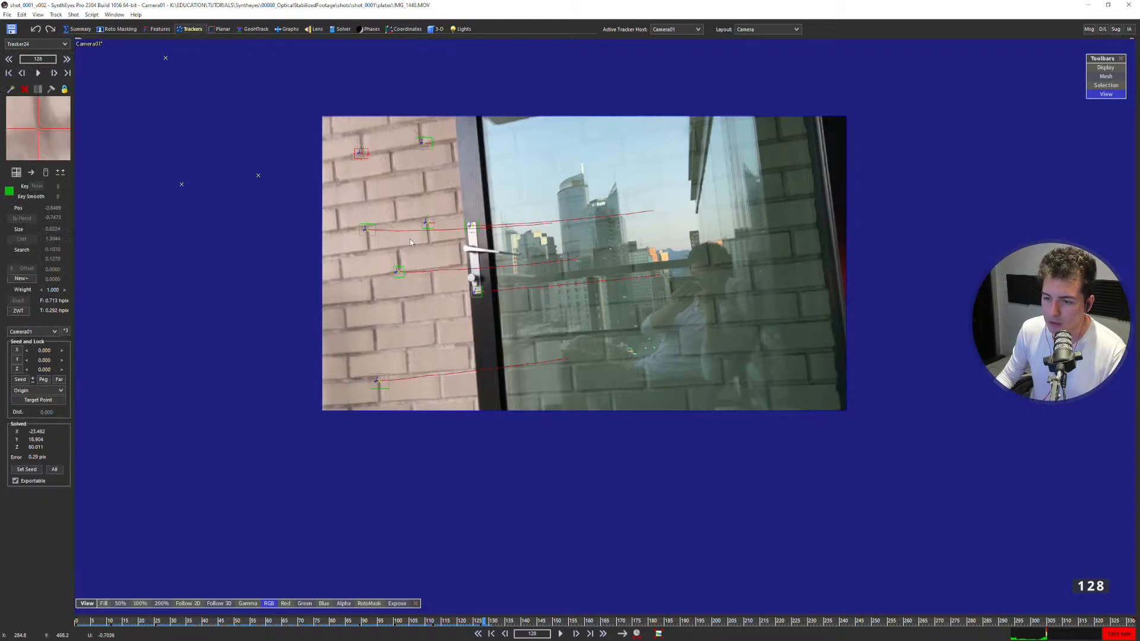
Change the upper-left brick tracker's coordinate lock to Lock Point.
key(7)
middle_drag(367, 68, 337, 194)
scroll(340, 172, up, 5)
key(1)
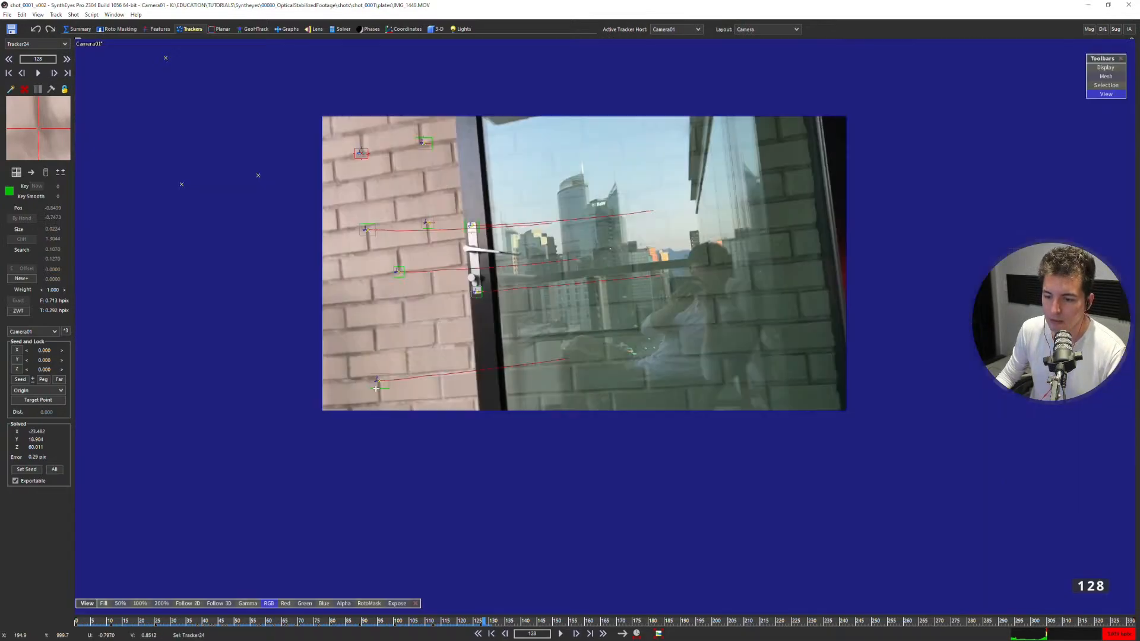
click(49, 392)
click(36, 416)
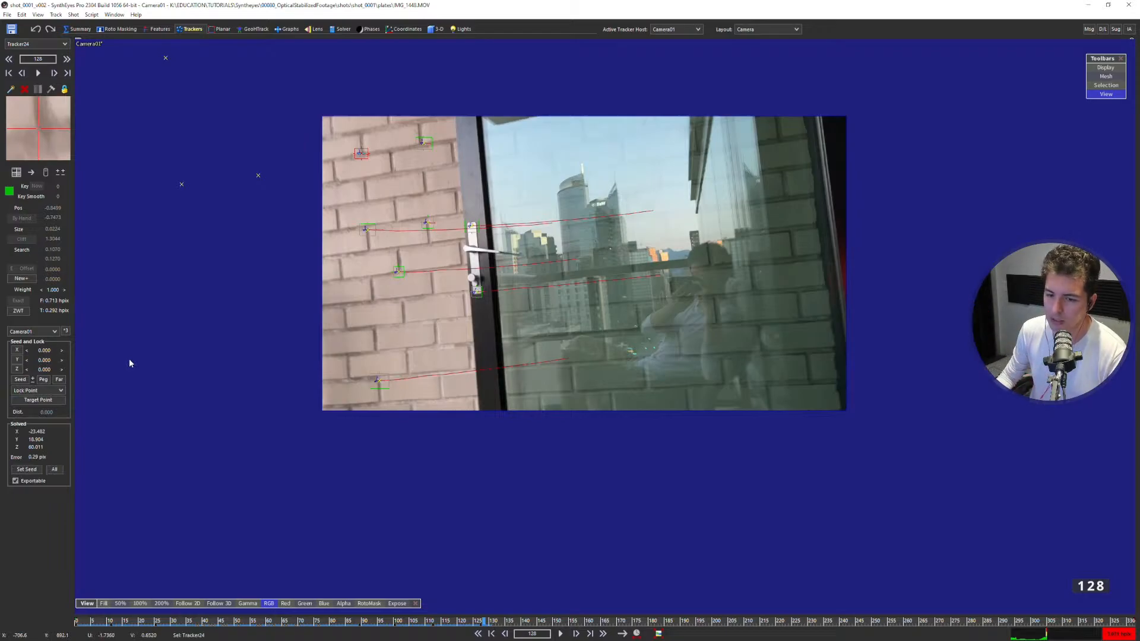
click(41, 391)
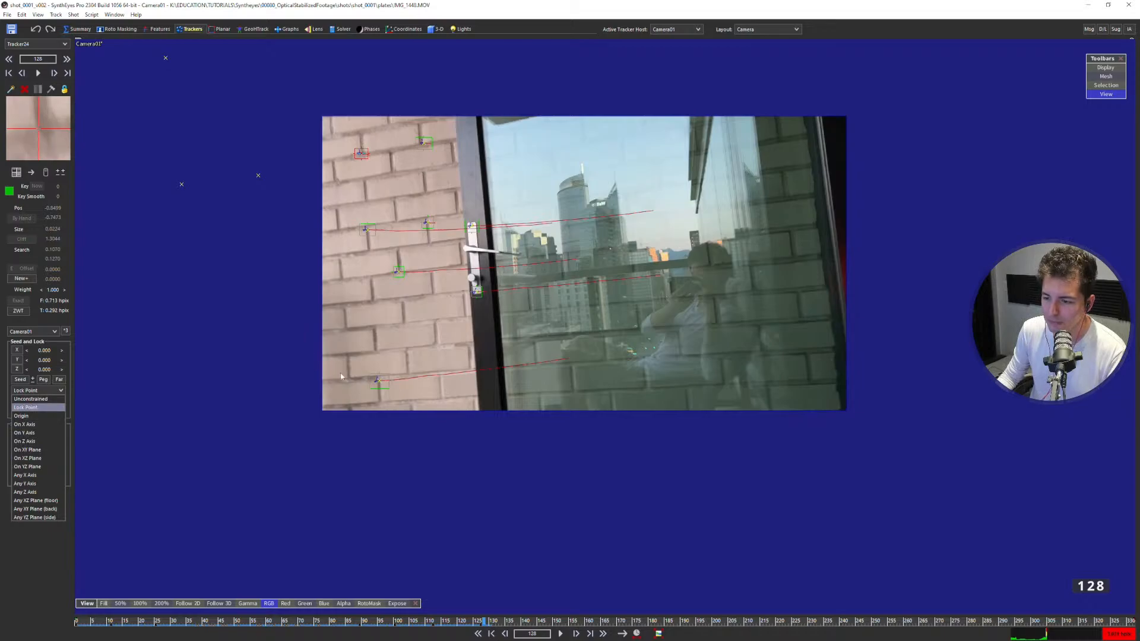
scroll(487, 291, up, 2)
middle_drag(497, 278, 405, 321)
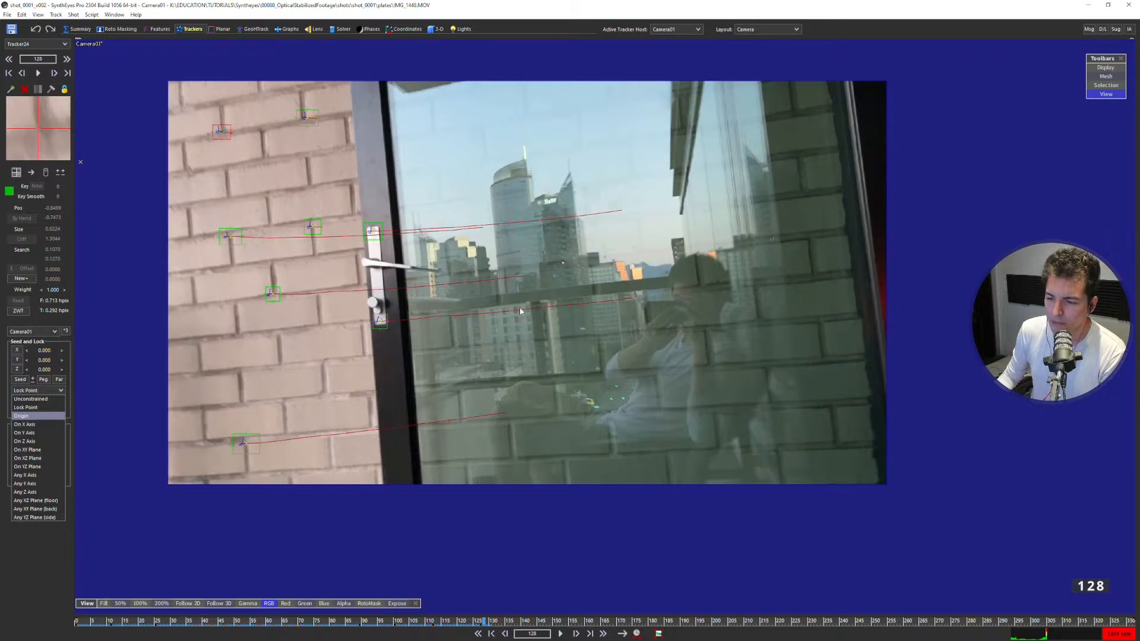
click(550, 354)
scroll(534, 327, up, 1)
middle_drag(525, 293, 550, 324)
click(18, 391)
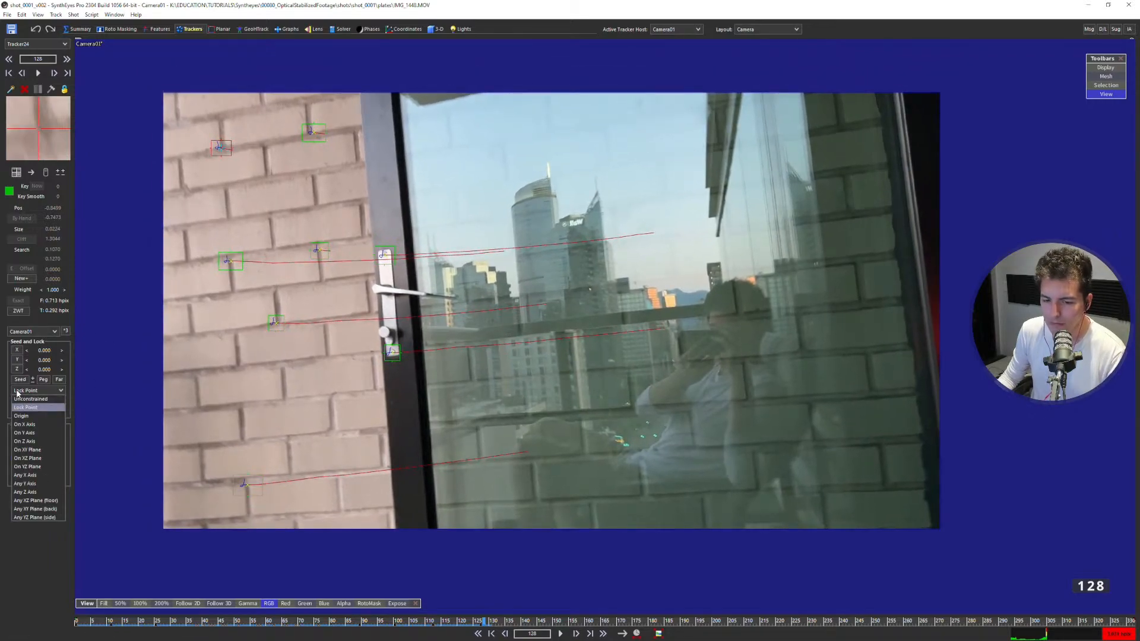
click(25, 391)
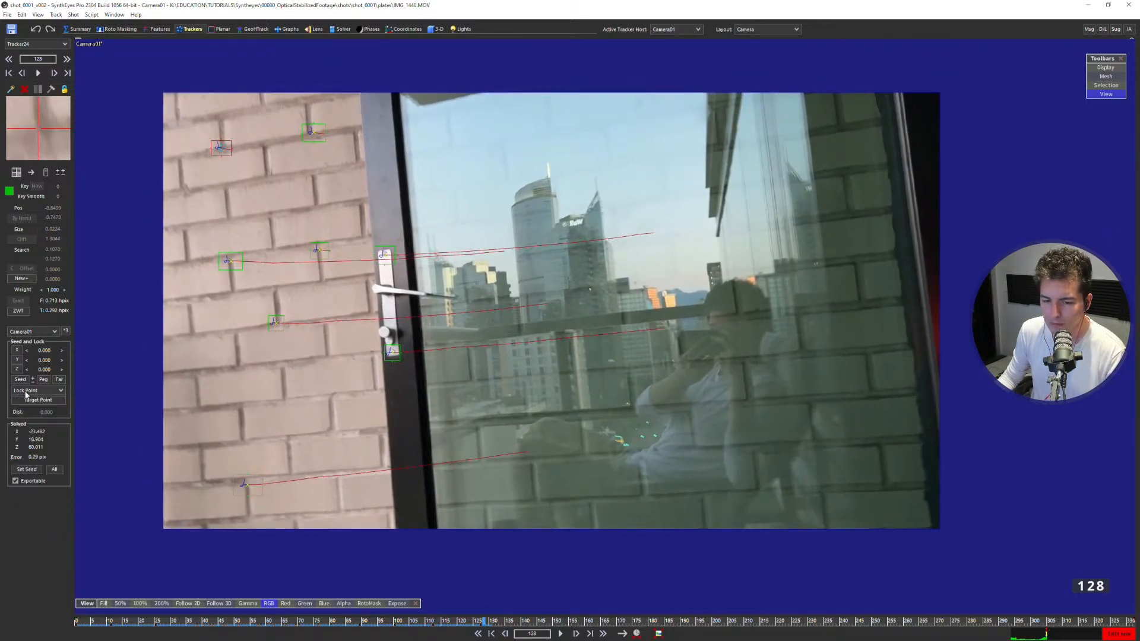
middle_drag(513, 351, 491, 365)
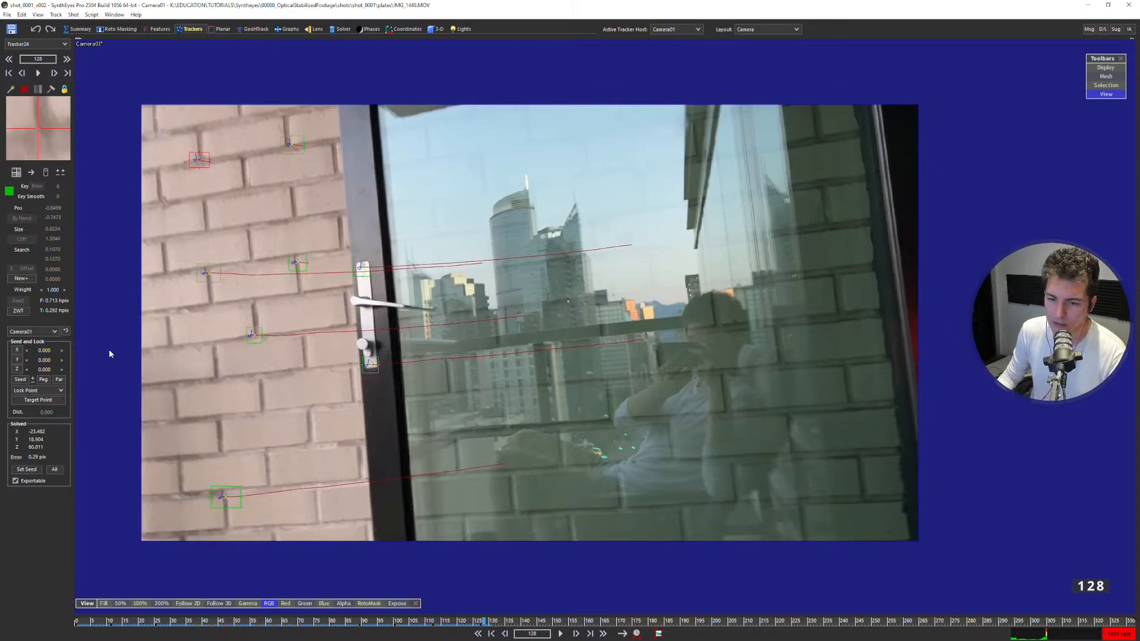
double_click(46, 360)
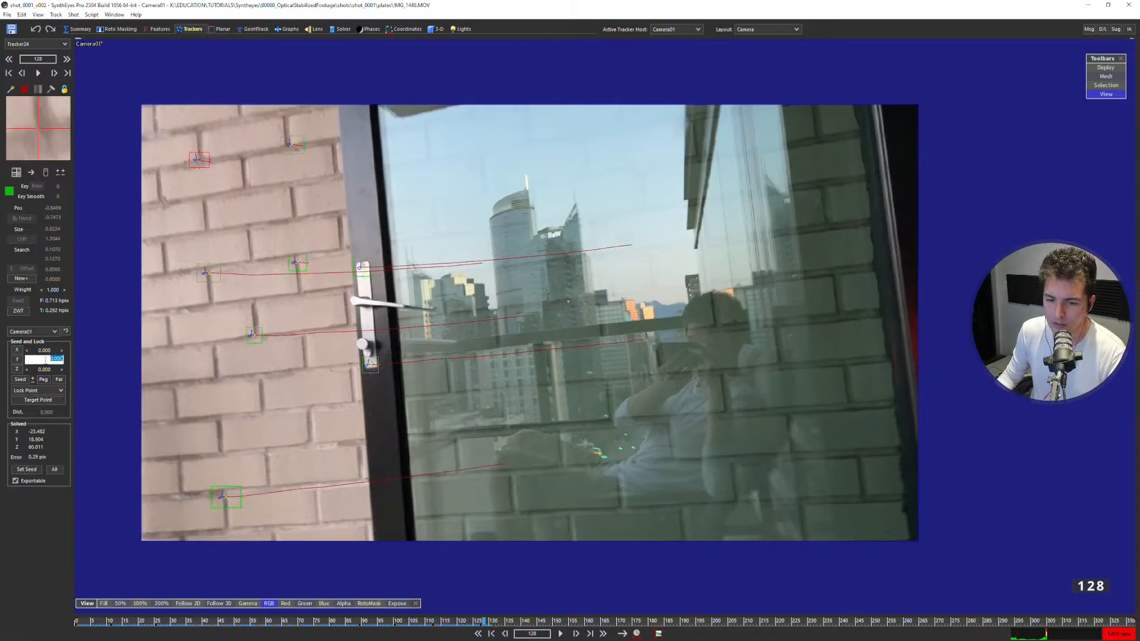
scroll(281, 285, down, 3)
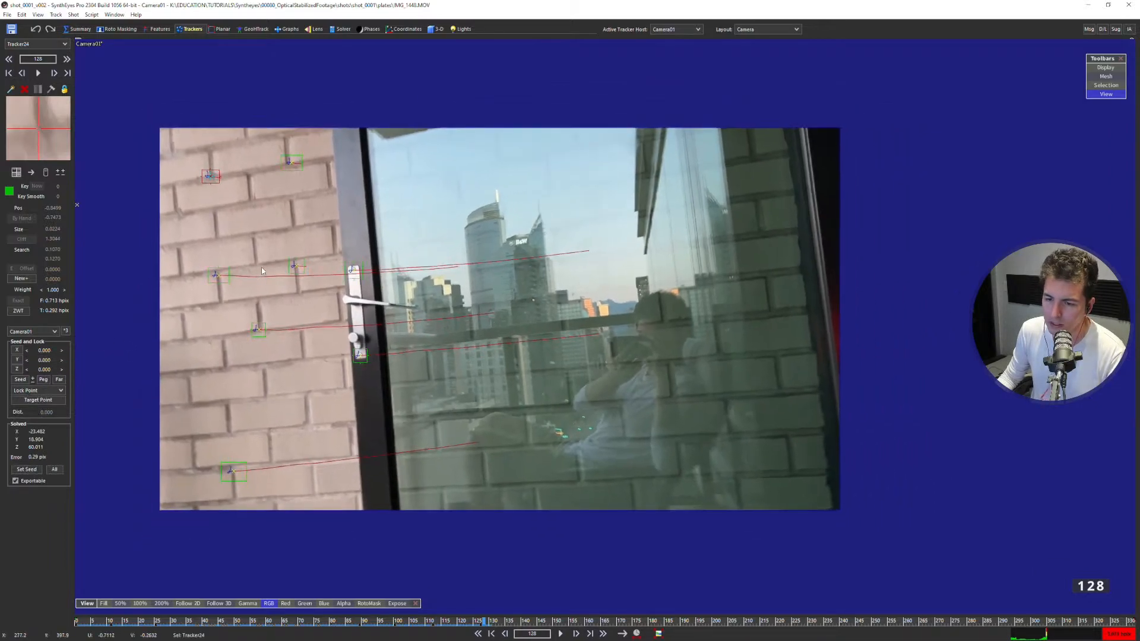
middle_drag(281, 285, 348, 285)
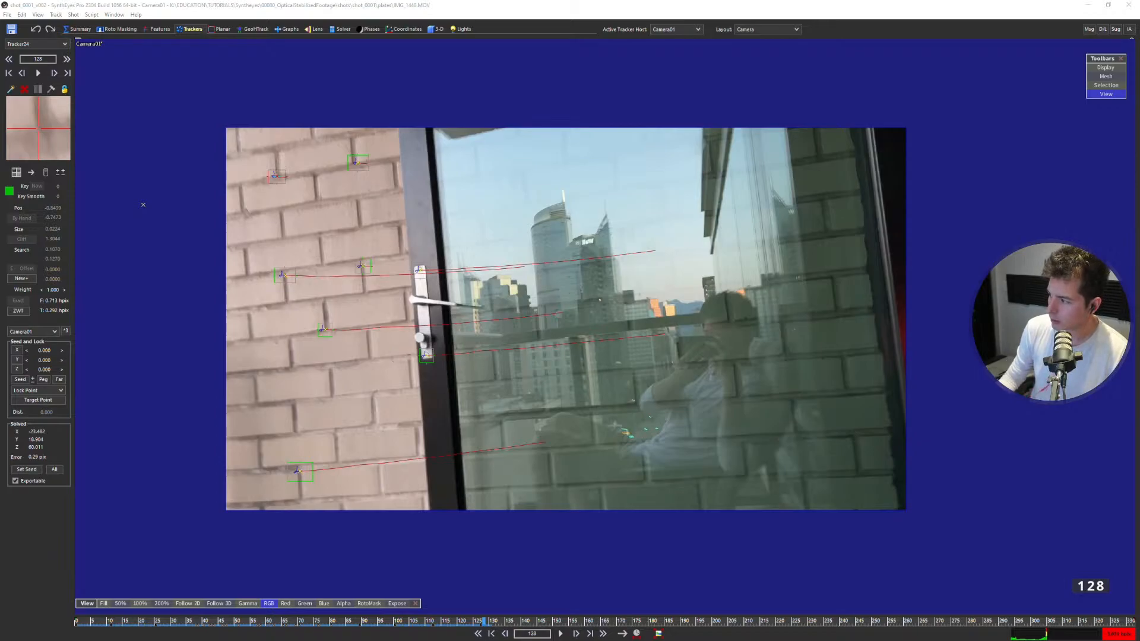
Create a plane in the Front view, about 25.5 wide and 35.25 high, in the area around the camera.
scroll(297, 338, up, 2)
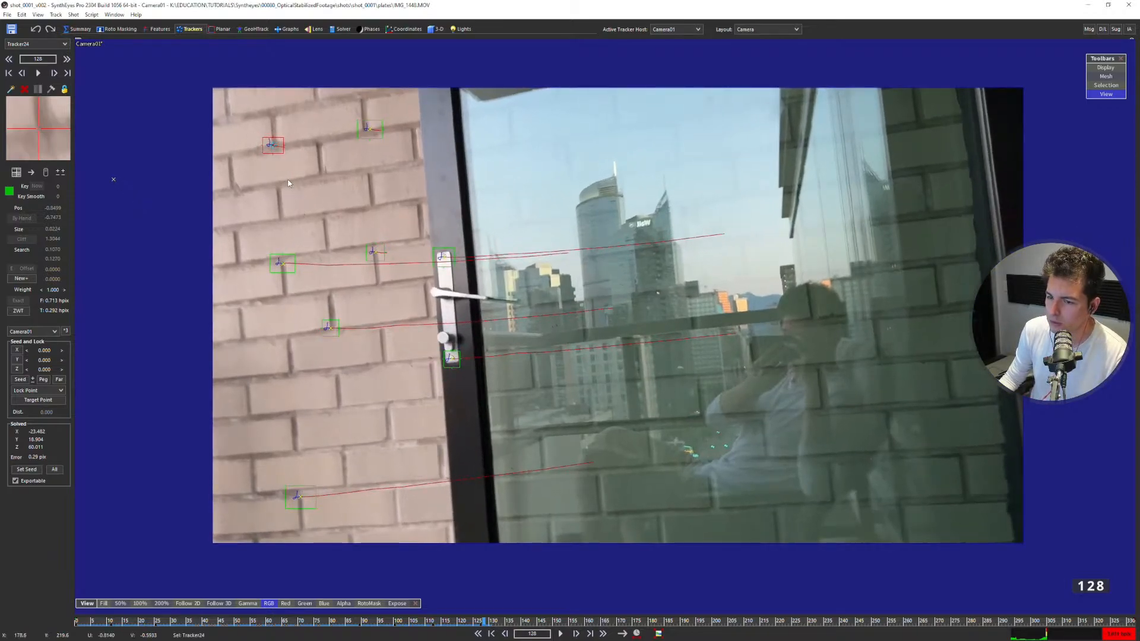
click(432, 30)
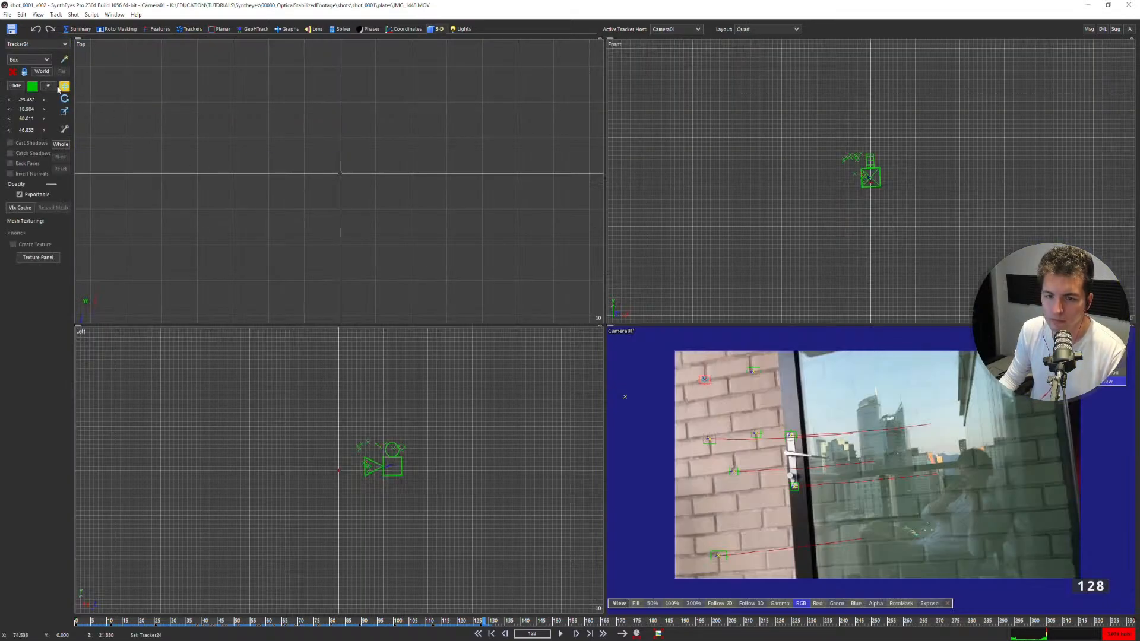
click(39, 60)
click(31, 89)
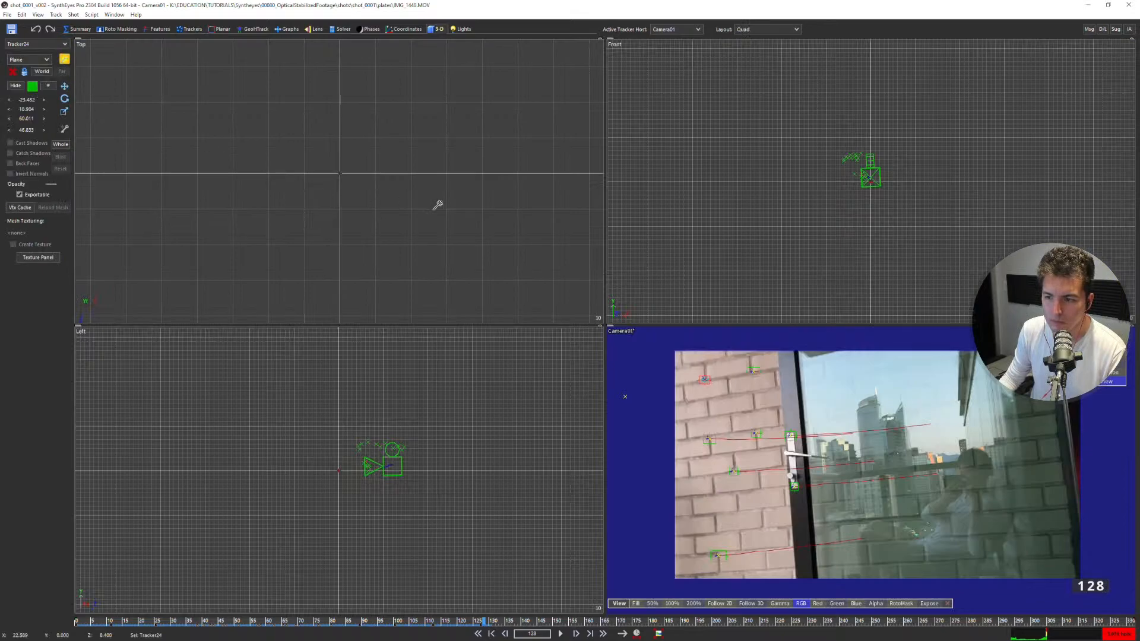
drag(853, 140, 944, 280)
scroll(921, 235, up, 2)
middle_drag(919, 230, 799, 202)
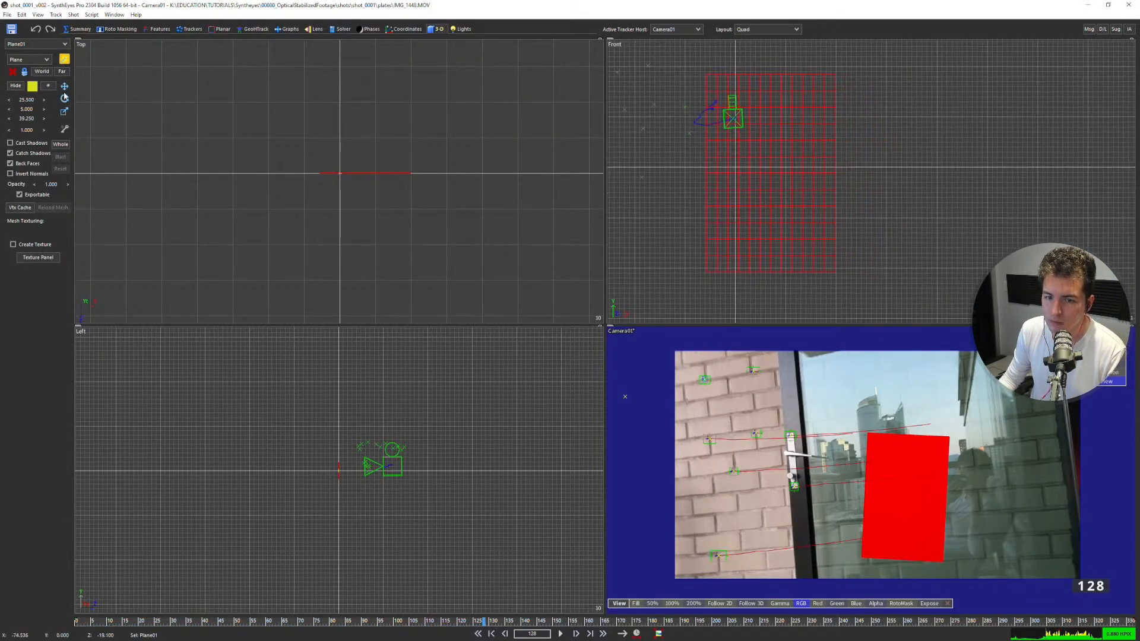
Check the plane's segment counts and set its height scale to 46.45.
click(45, 87)
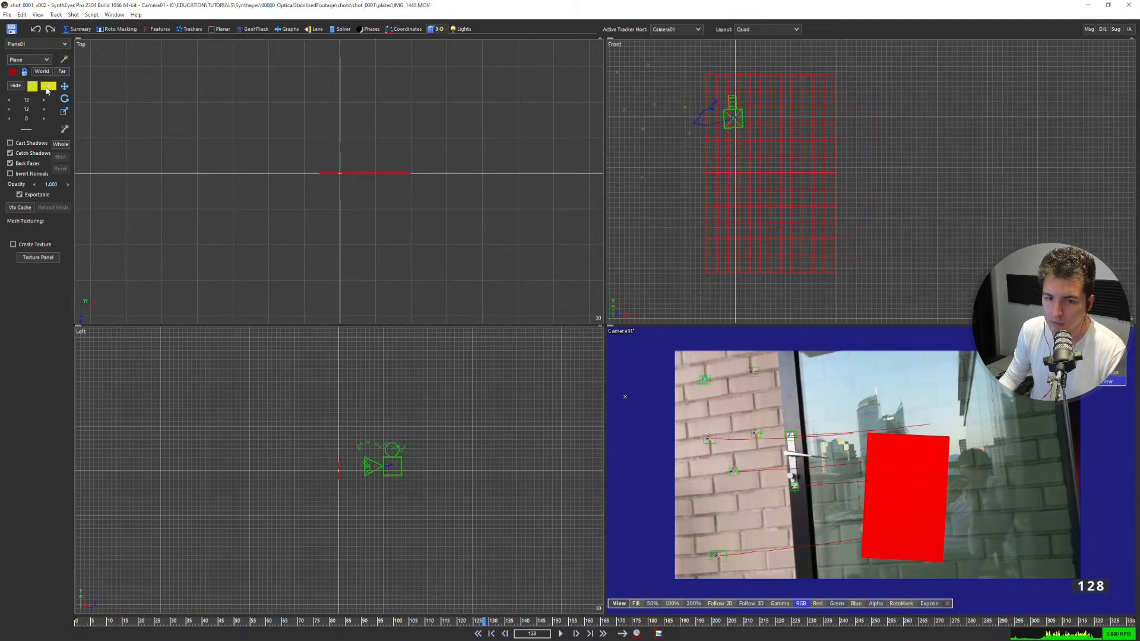
click(45, 88)
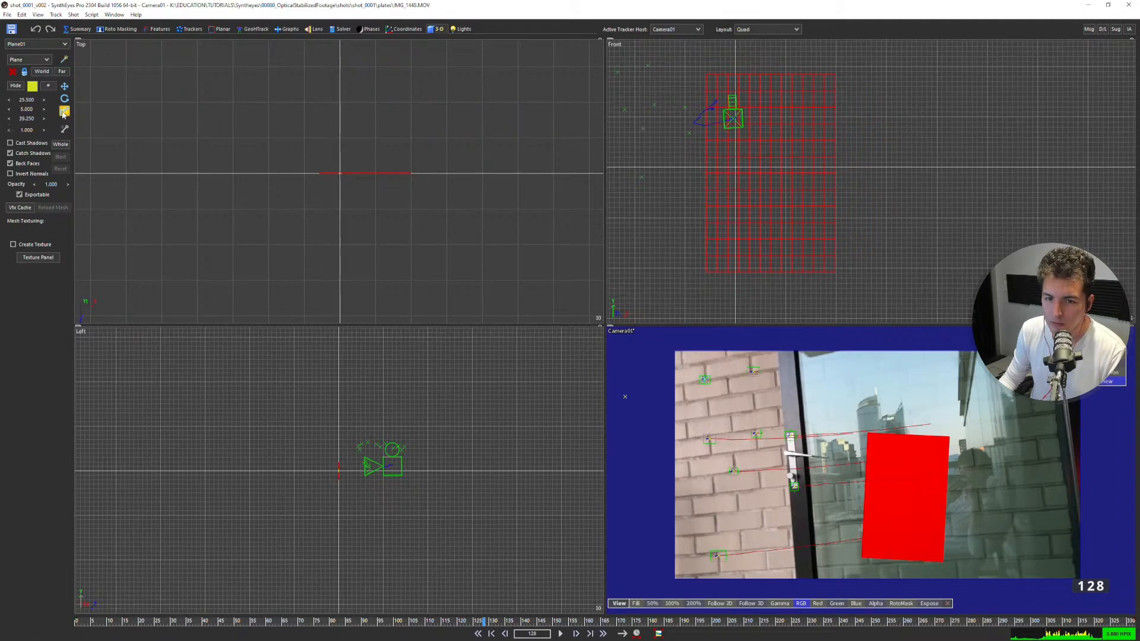
drag(28, 116, 71, 116)
double_click(28, 118)
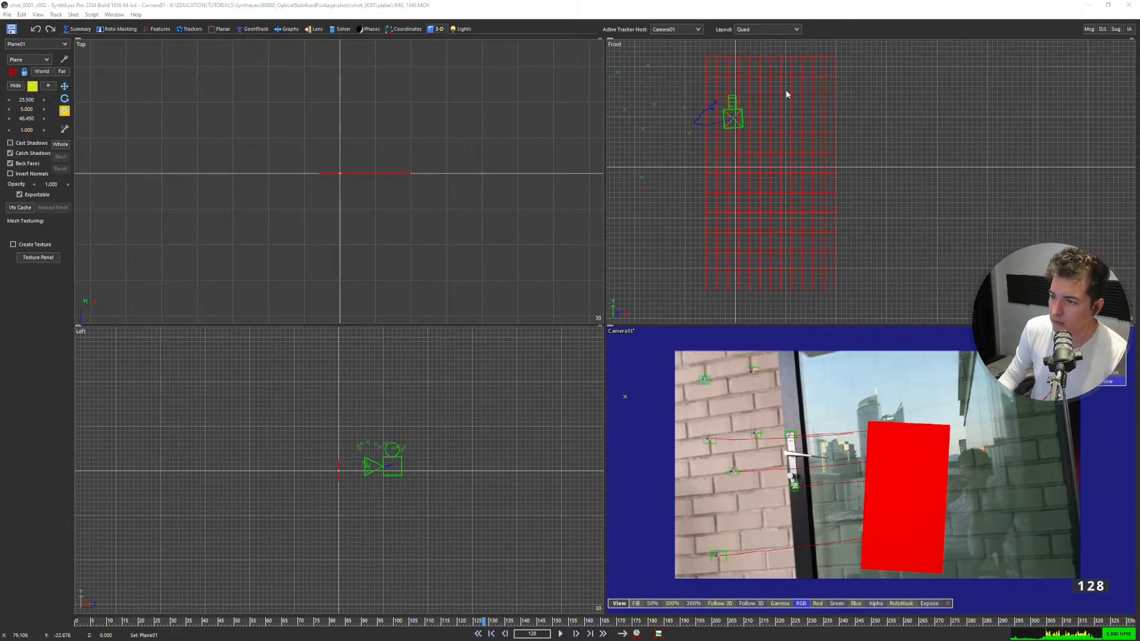
Calculate 7.26 × 50 in Calculator, then move its window out of the workspace.
drag(1139, 104, 437, 110)
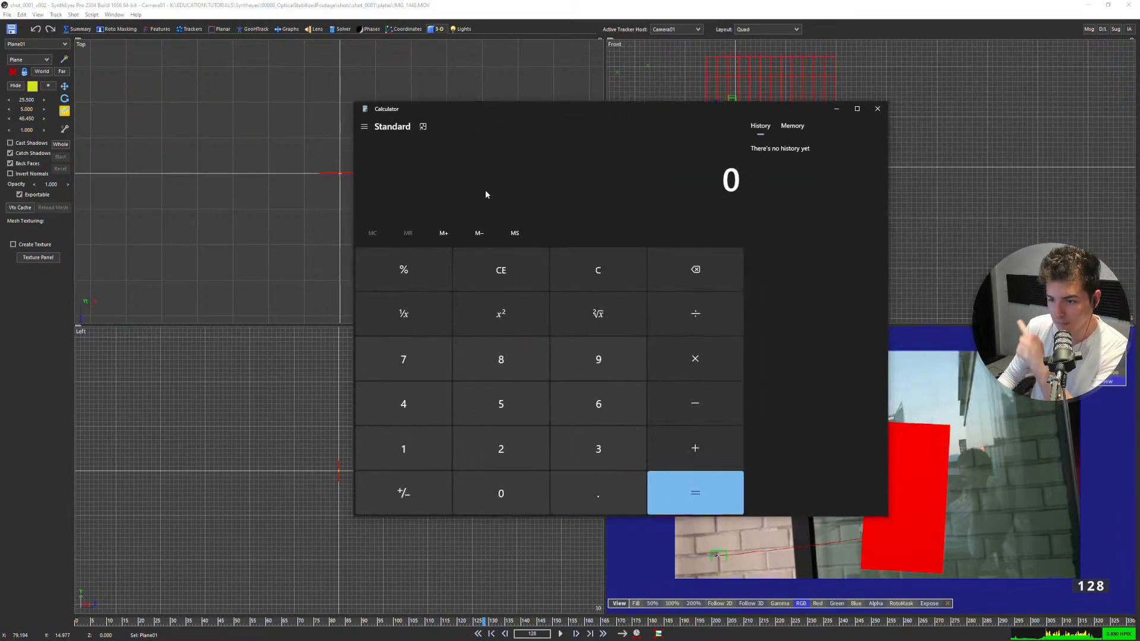
click(413, 363)
click(598, 498)
click(500, 449)
click(599, 403)
click(688, 357)
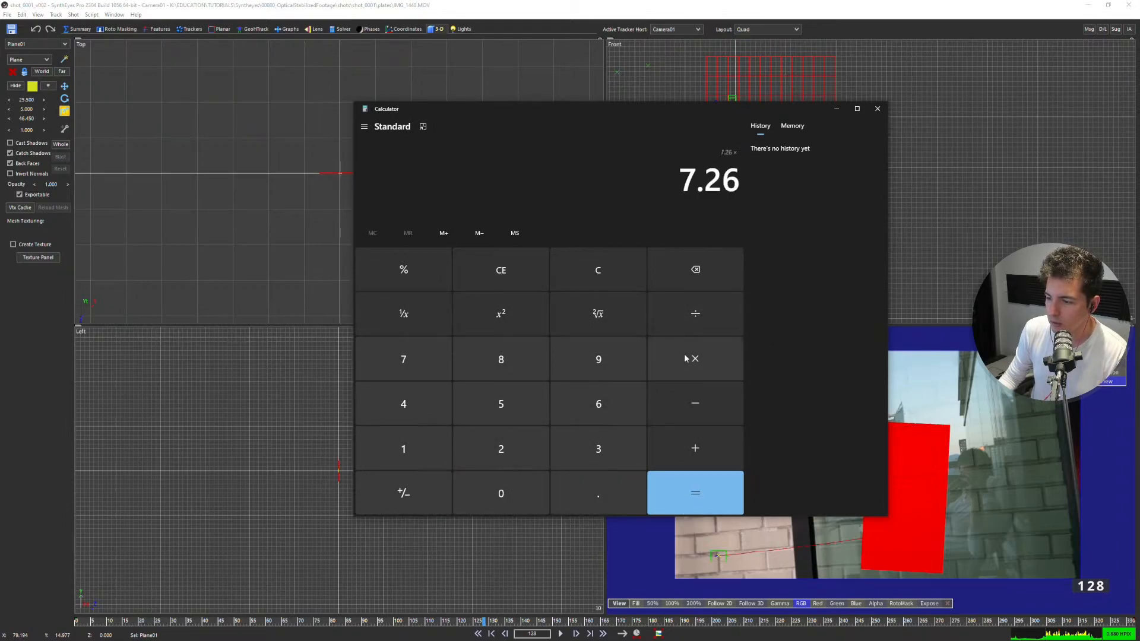
click(519, 413)
click(506, 489)
click(701, 482)
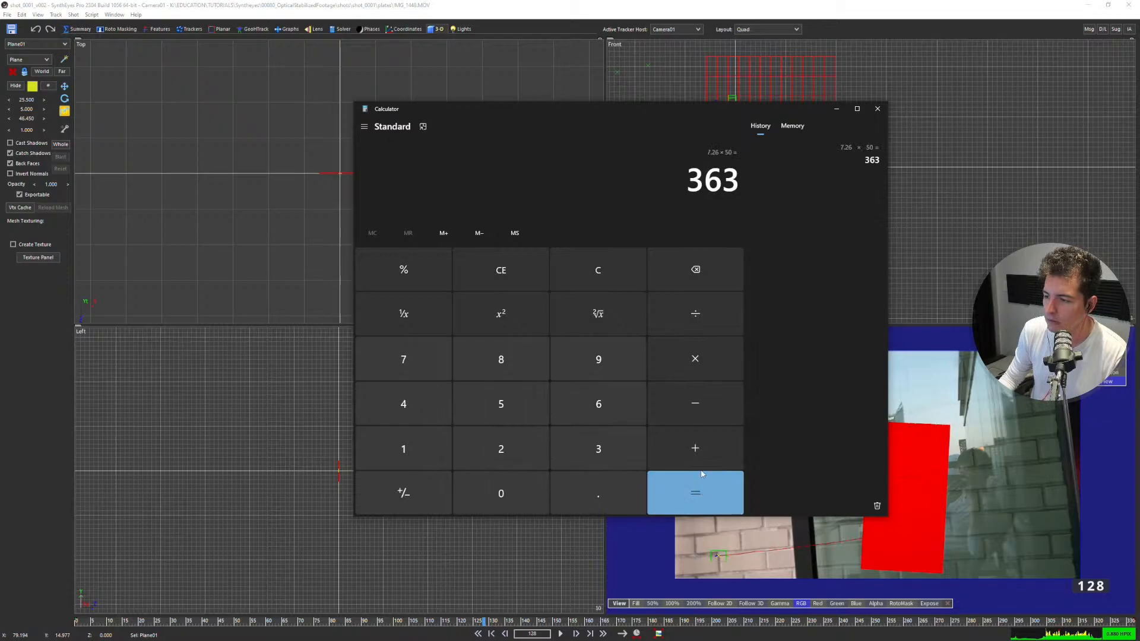
drag(759, 113, 1139, 139)
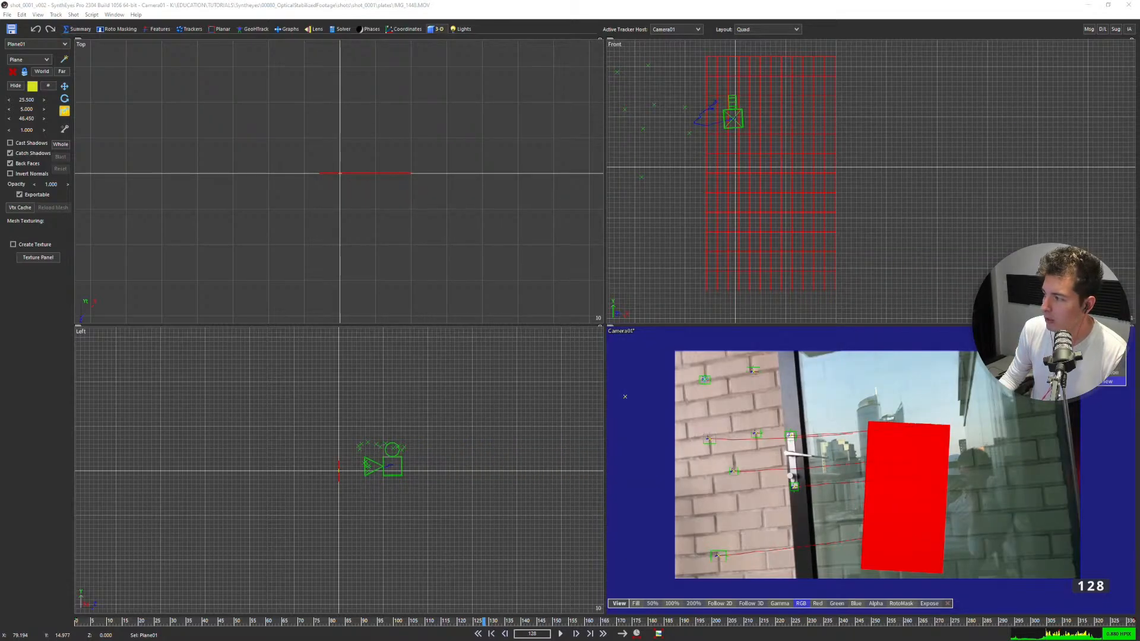
Set the plane's height scale to 363.
drag(27, 120, 81, 120)
click(27, 119)
key(BackSpace)
text(360)
key(Return)
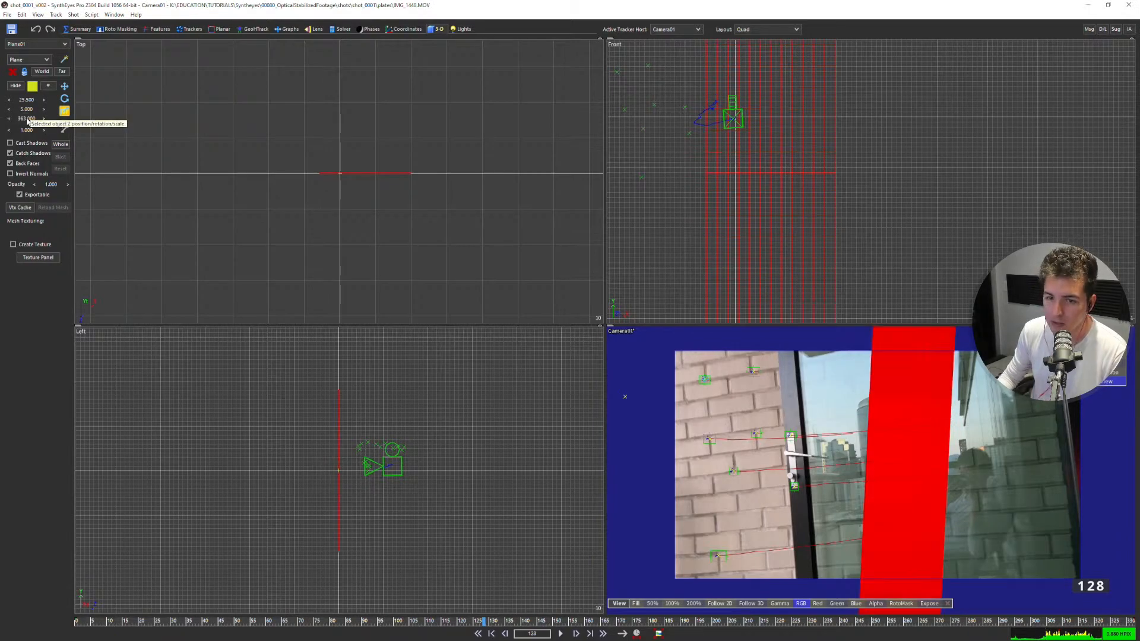
Set the plane's vertical segment count to 363, keeping 12 segments across its width.
click(50, 86)
drag(13, 122, 28, 101)
double_click(26, 109)
key(Return)
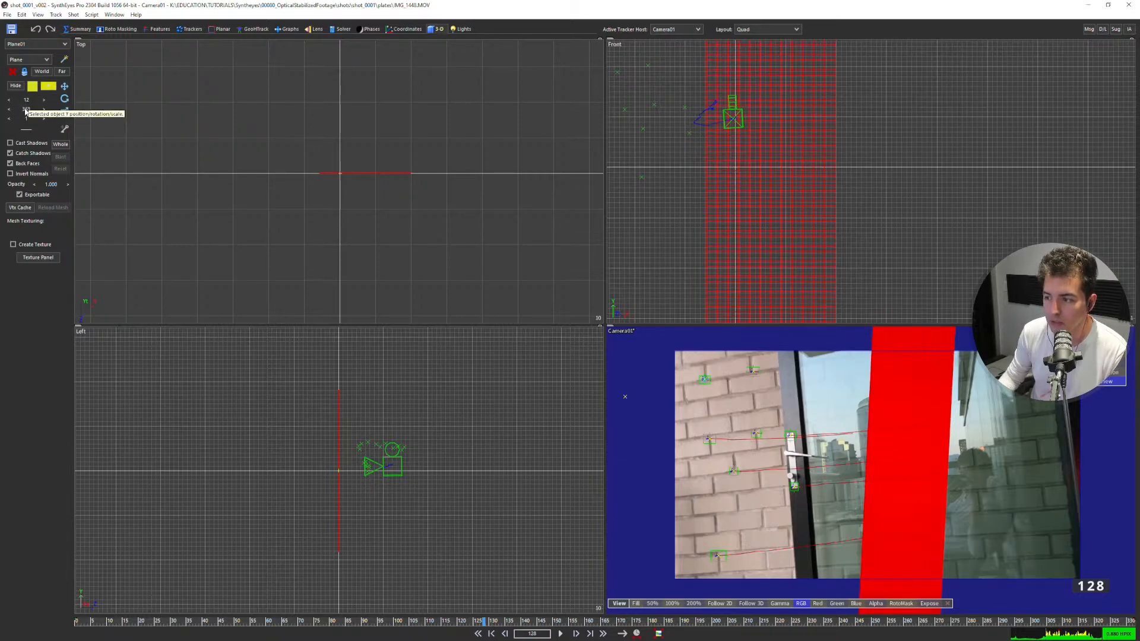
scroll(764, 166, up, 4)
middle_drag(704, 183, 783, 187)
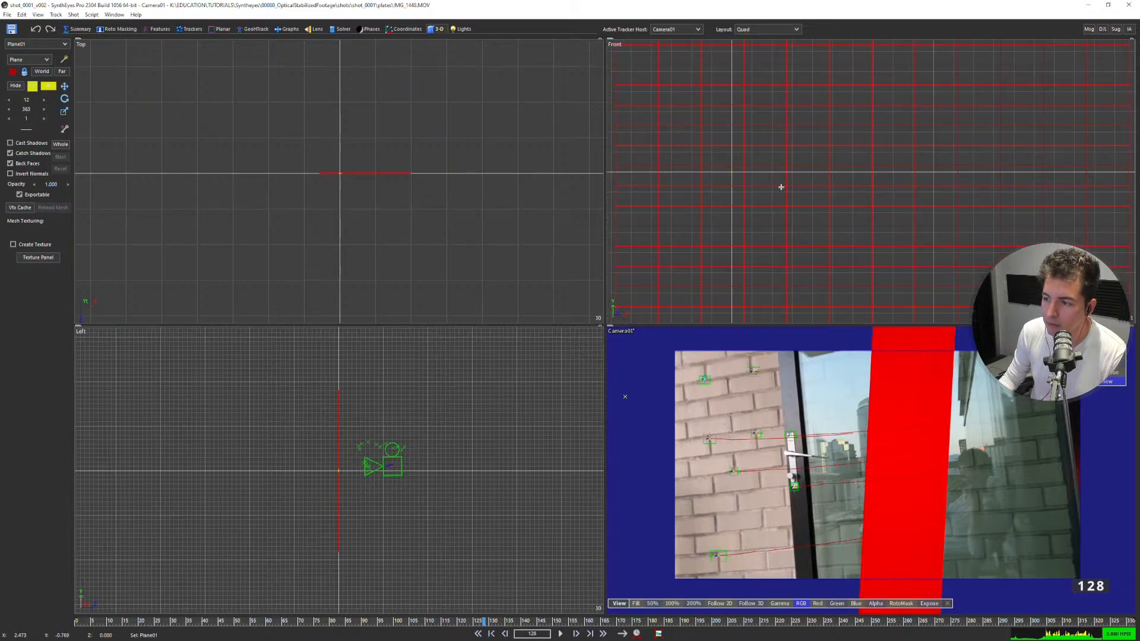
Move the plane in the Front view to about X 4.13, Y 54.68.
key(w)
scroll(765, 220, down, 10)
drag(768, 261, 766, 226)
scroll(766, 222, up, 5)
scroll(738, 192, up, 3)
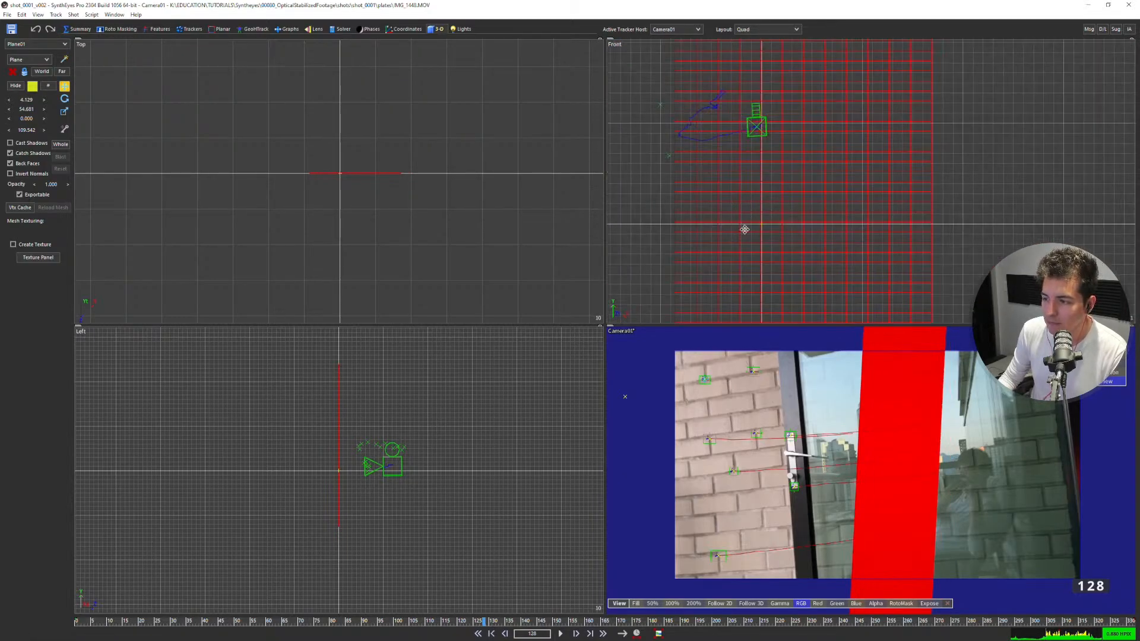
scroll(333, 176, up, 6)
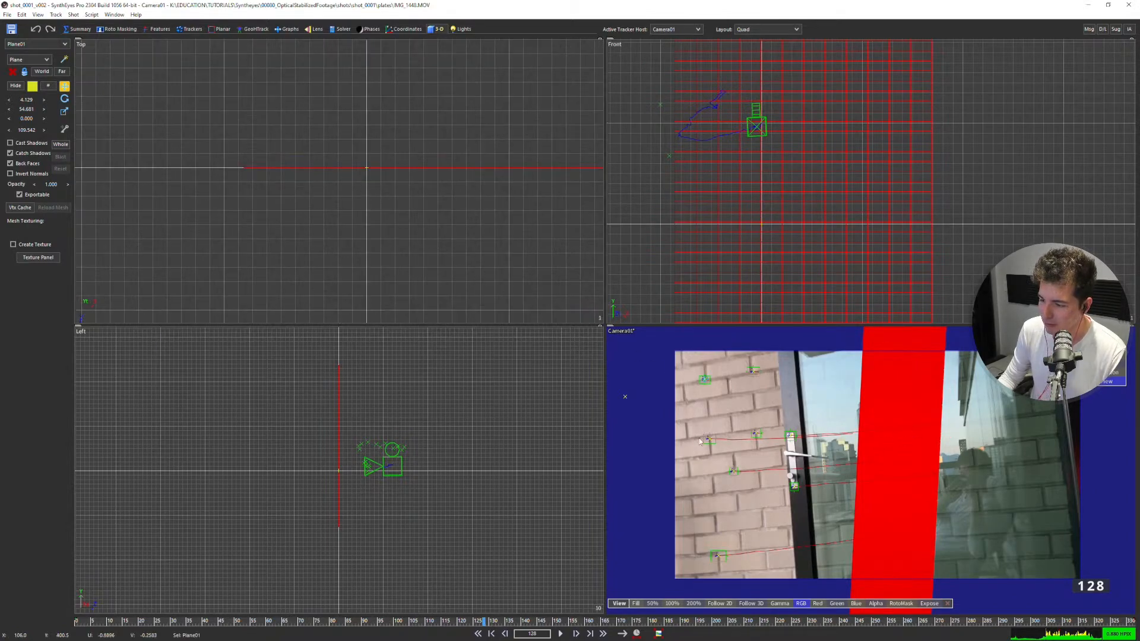
Place the upper-left brick tracker's seed point on the plane in the perspective view, at about X -0.121, Y 14.181, Z 0.
click(704, 379)
key(6)
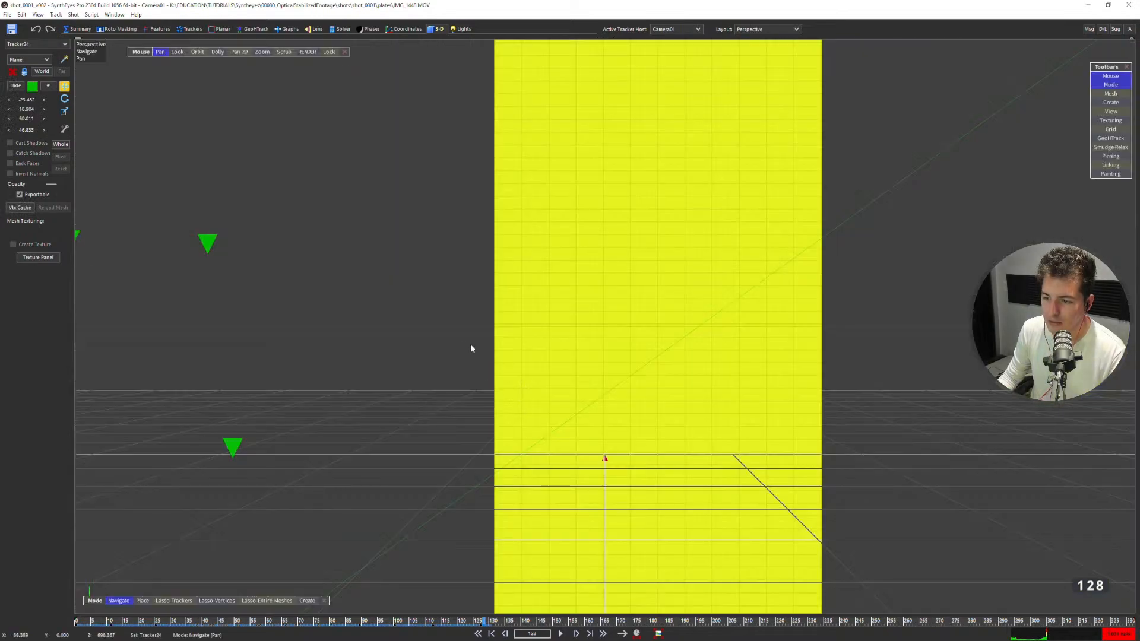
click(190, 29)
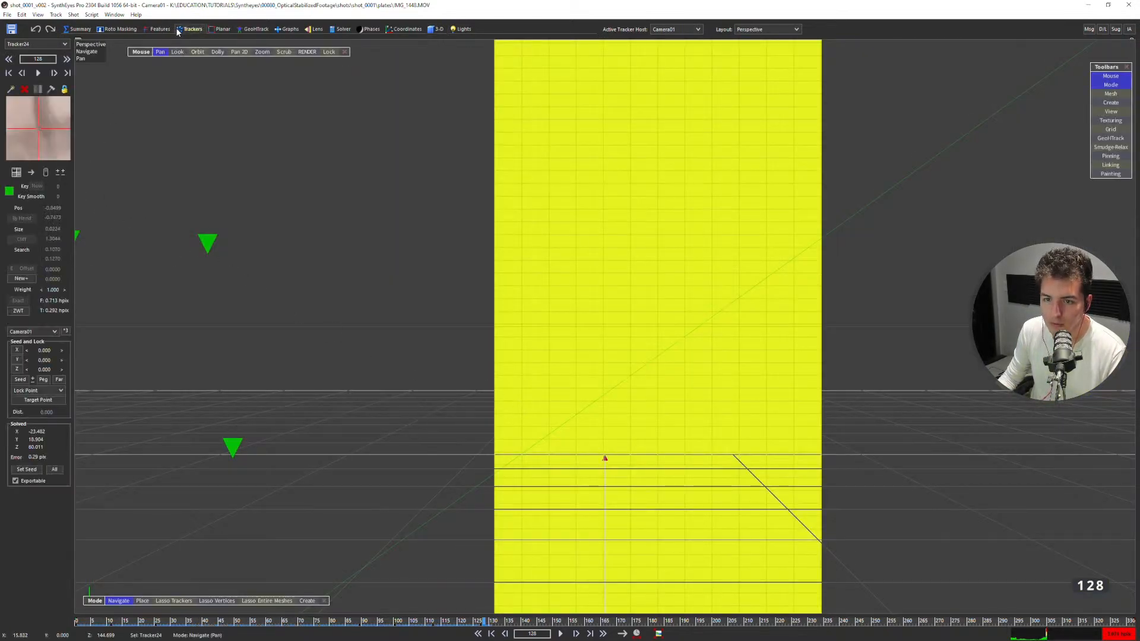
click(143, 601)
key(1)
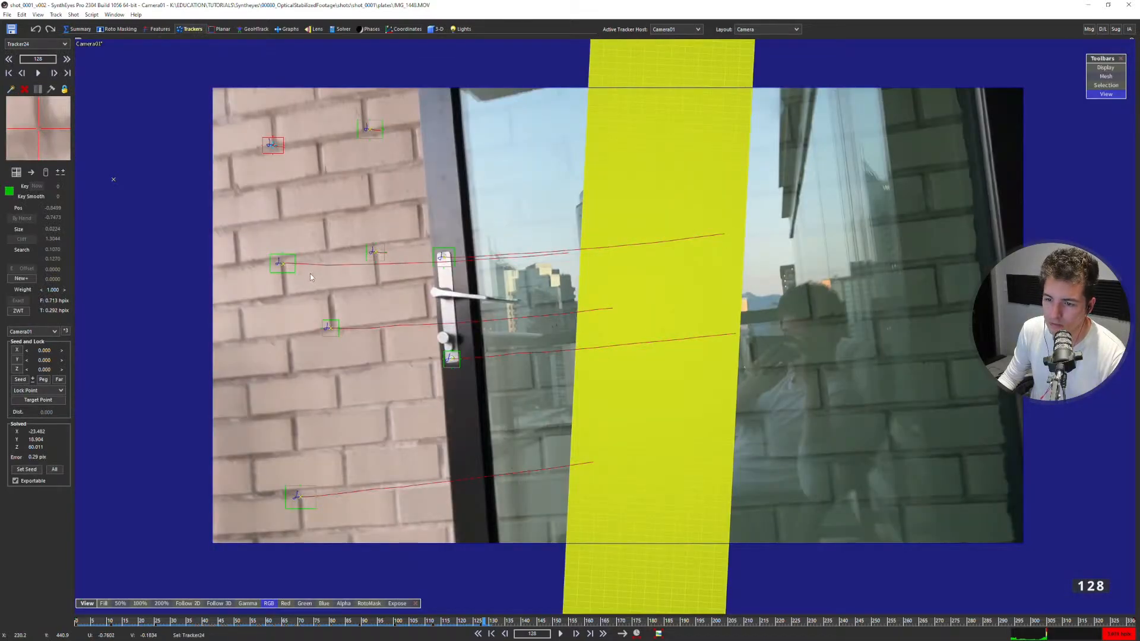
key(6)
ctrl+click(604, 276)
mouse_move(605, 299)
alt+middle_down()
mouse_move(638, 301)
mouse_move(634, 309)
mouse_move(615, 294)
alt+middle_up()
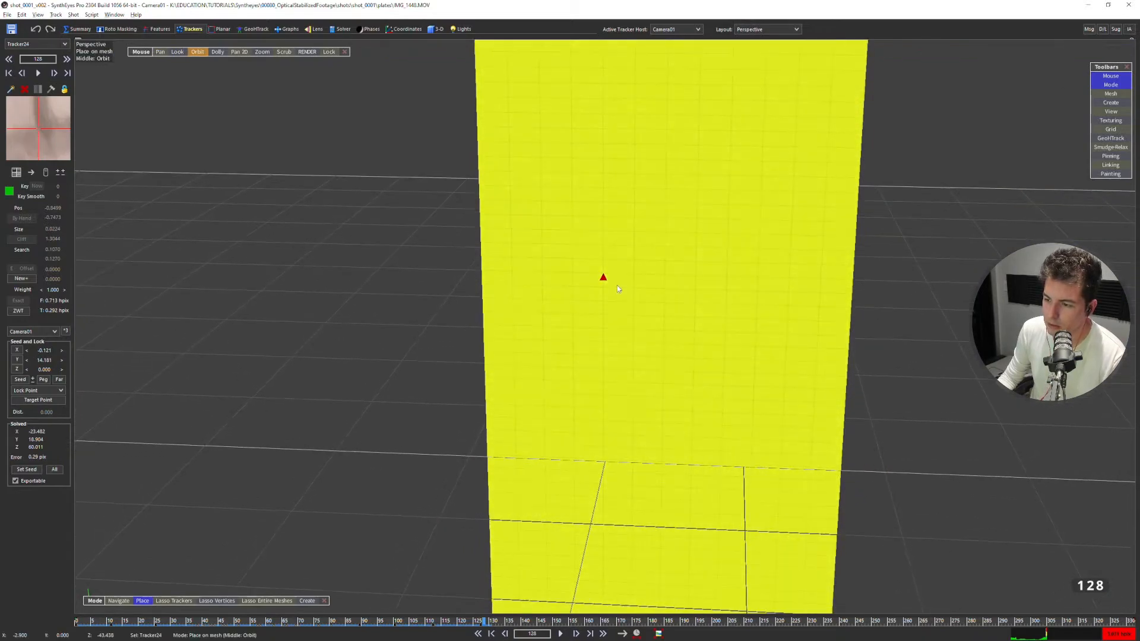
Place the brick tracker below the upper-left one on the plane, at about X -0.121, Y 11.181, Z 0.
key(1)
click(281, 263)
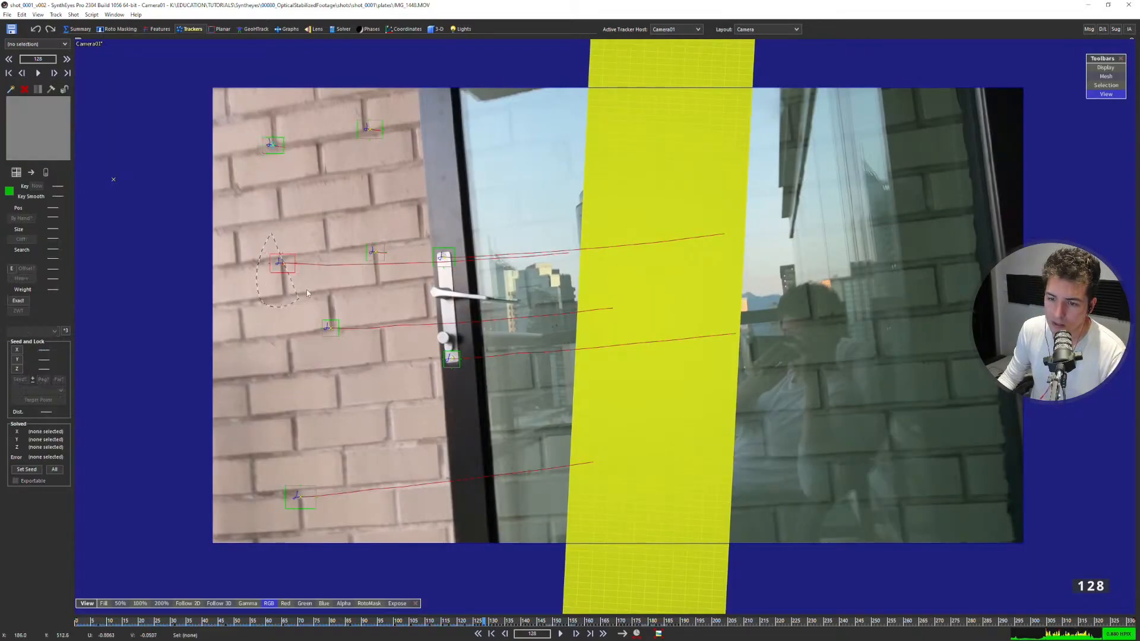
key(F4)
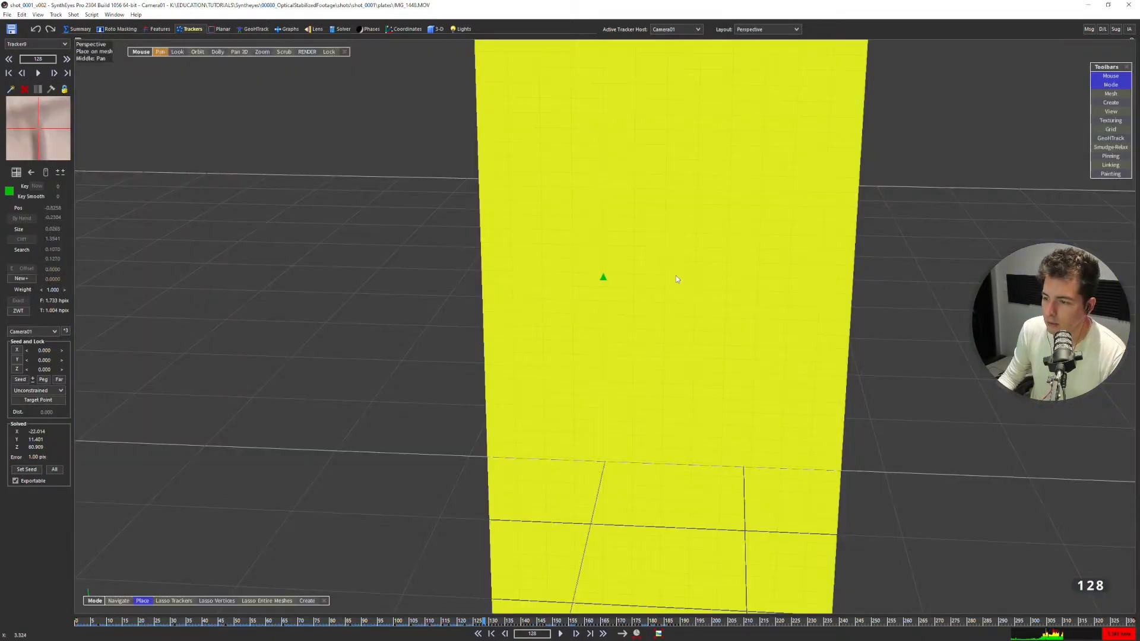
click(604, 313)
key(F4)
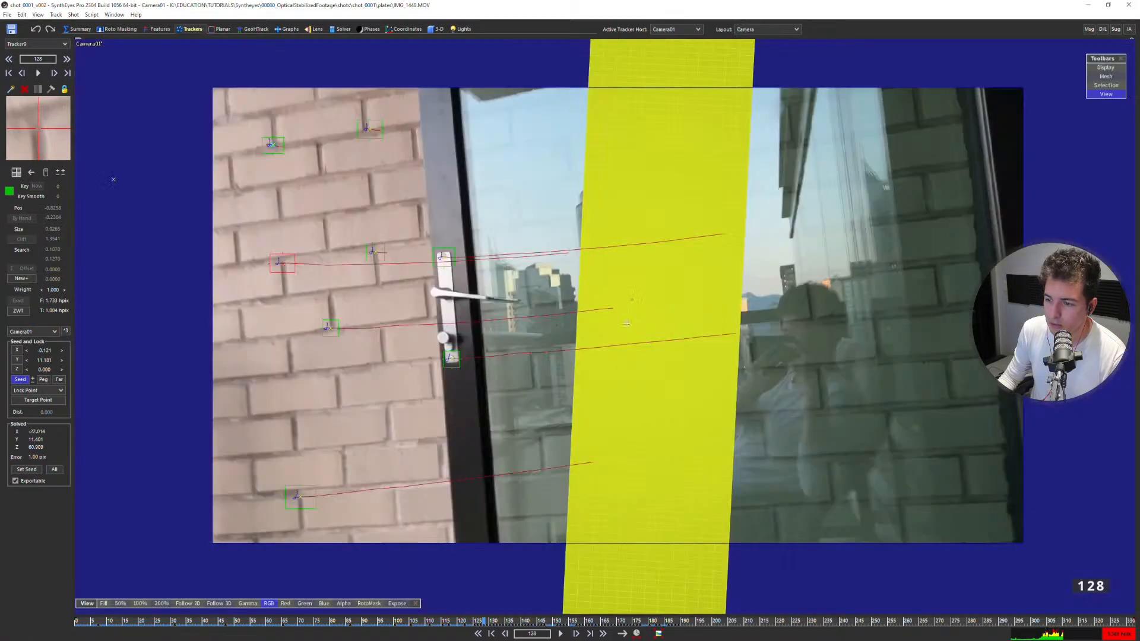
Place the upper-right brick tracker's seed point on the plane at about X 2.004, Y 14.181, Z 0.
click(368, 128)
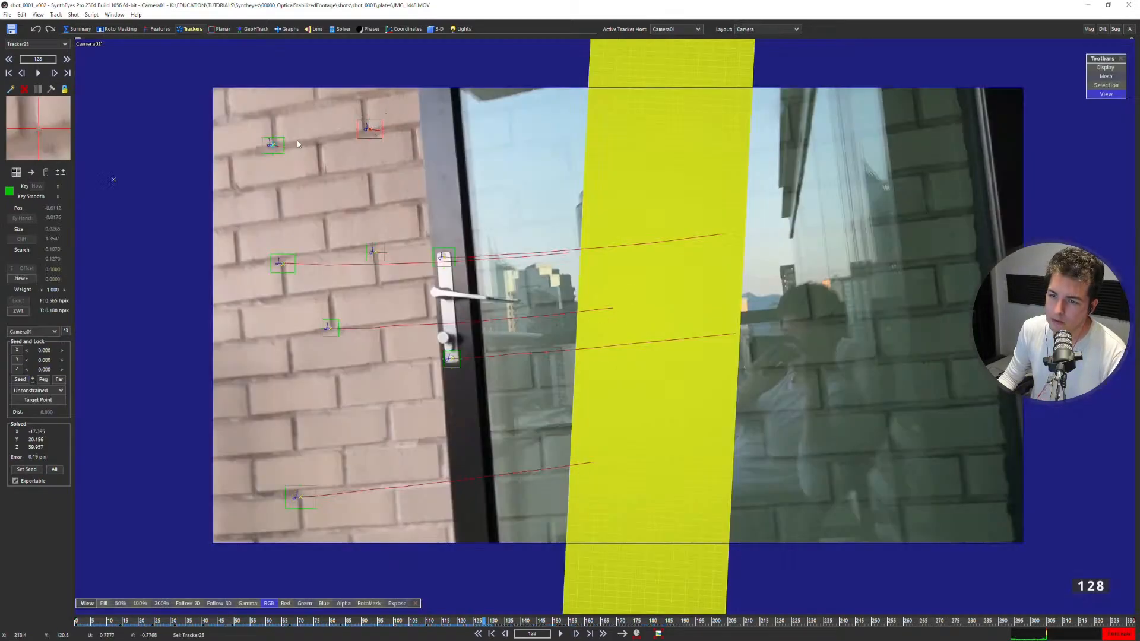
key(F4)
click(632, 273)
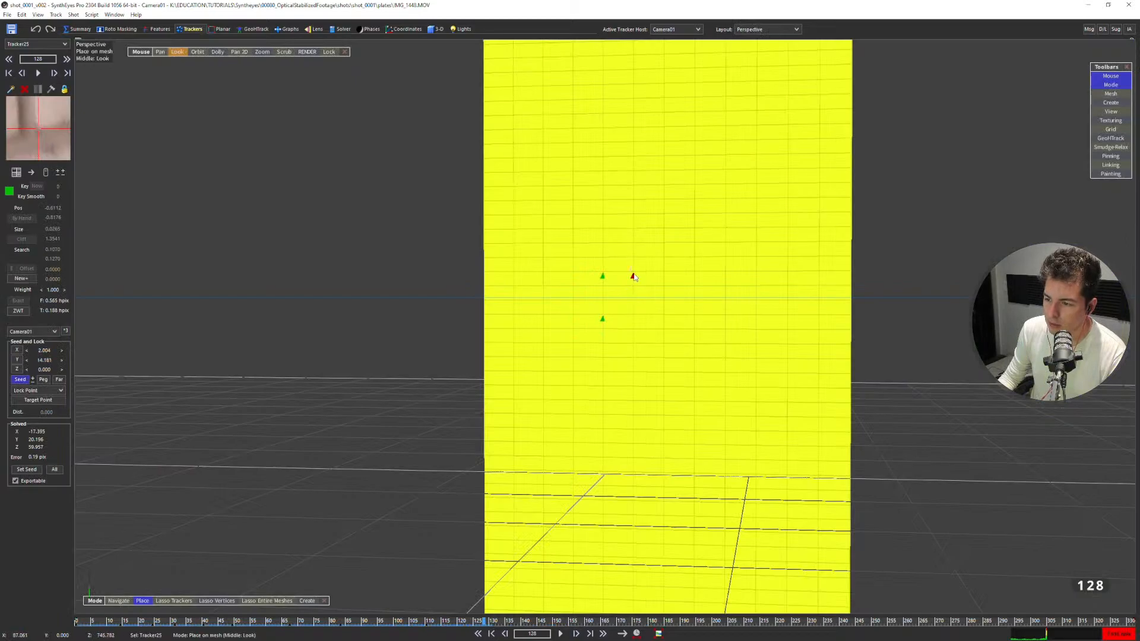
key(F4)
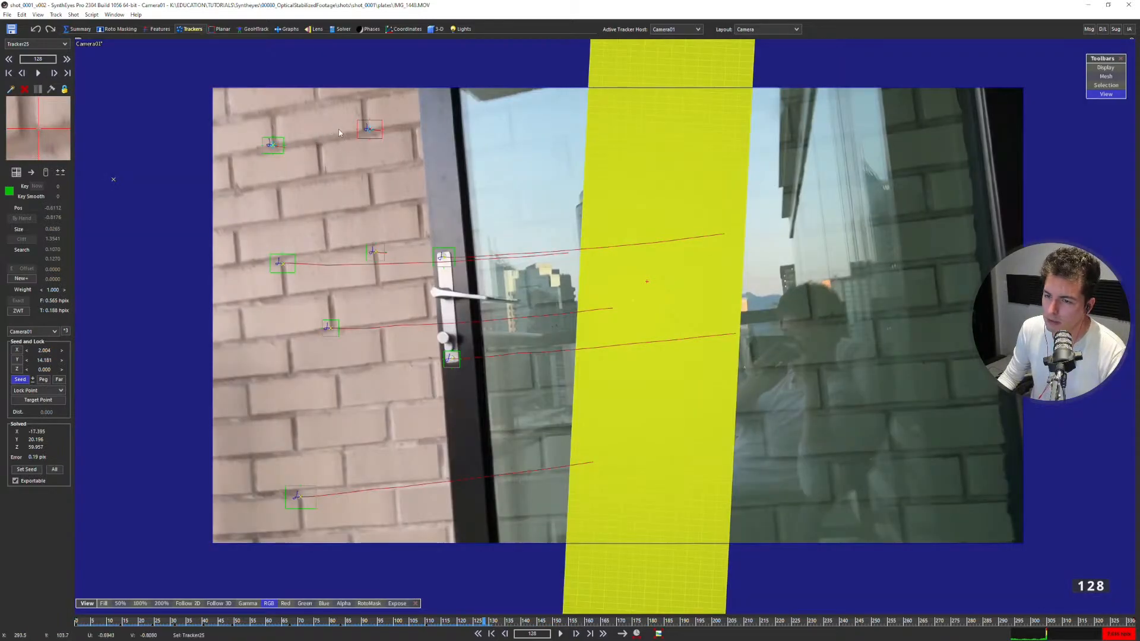
Display the plane as wireframe and examine how the three placed tracker points sit on its grid in the perspective view.
key(F4)
scroll(631, 273, up, 8)
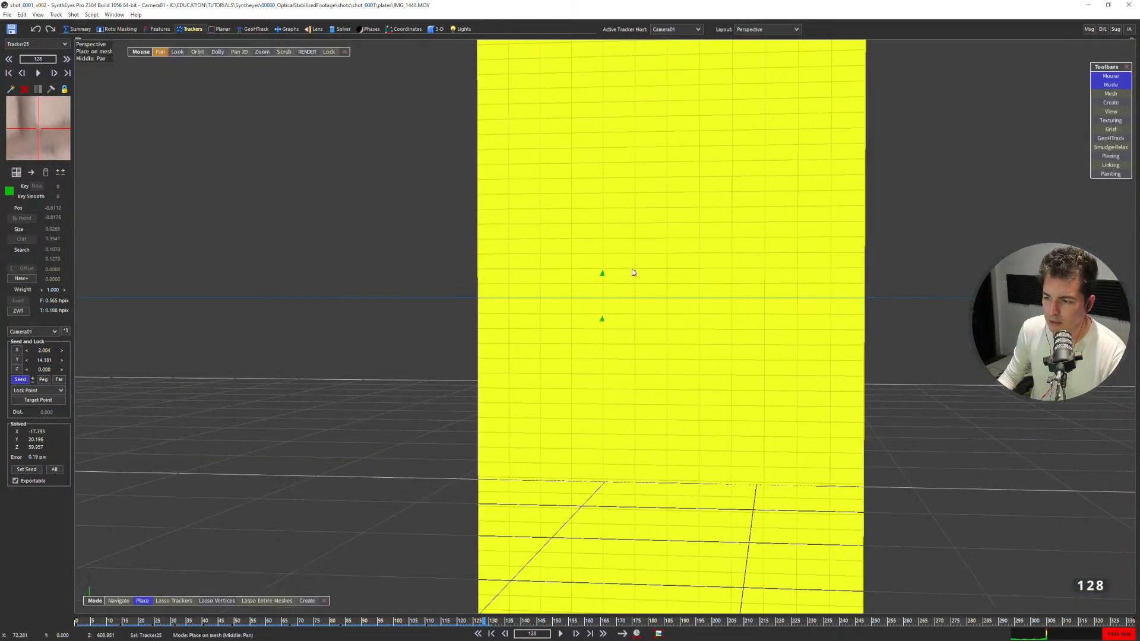
key(w)
middle_drag(669, 272, 580, 255)
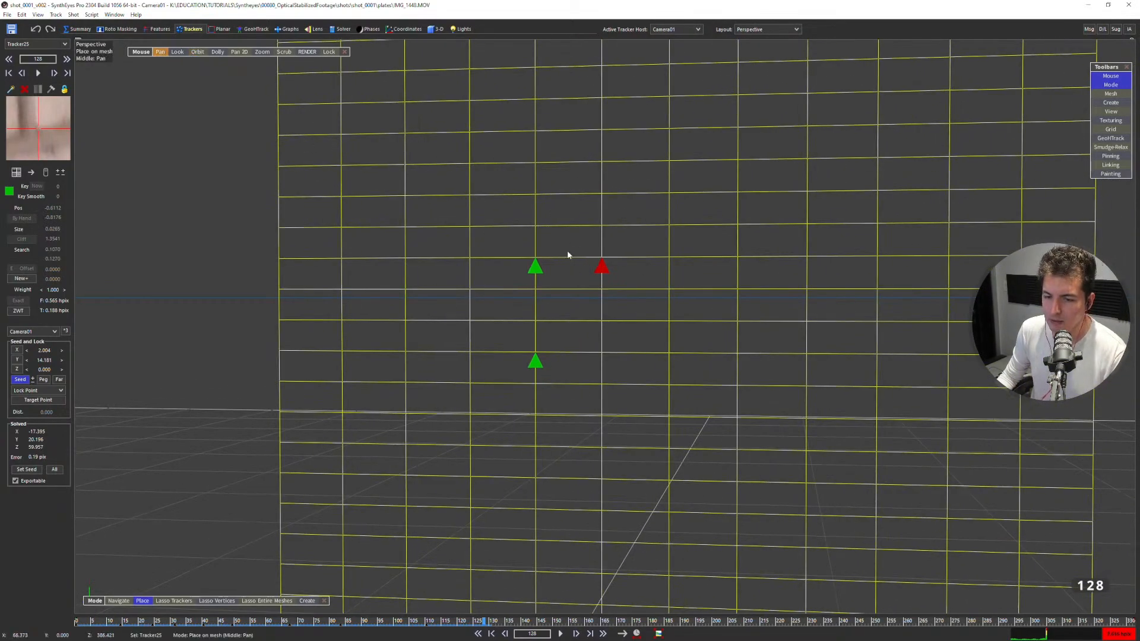
mouse_move(529, 276)
alt+middle_down()
mouse_move(496, 320)
mouse_move(545, 265)
alt+middle_up()
alt+middle_drag(195, 495, 233, 534)
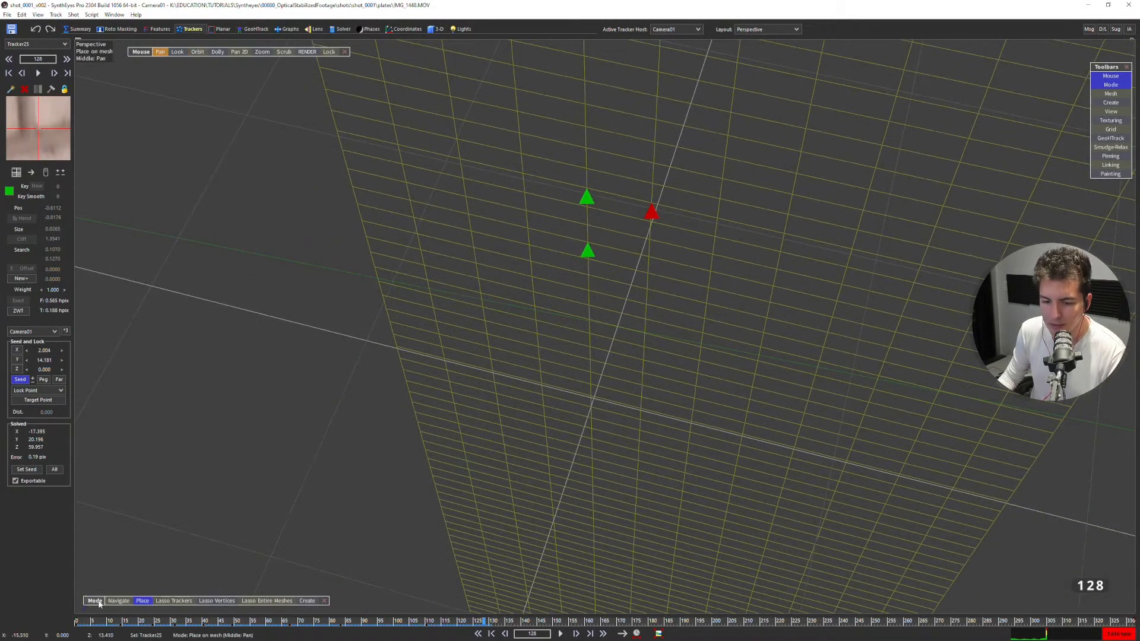
drag(96, 602, 113, 548)
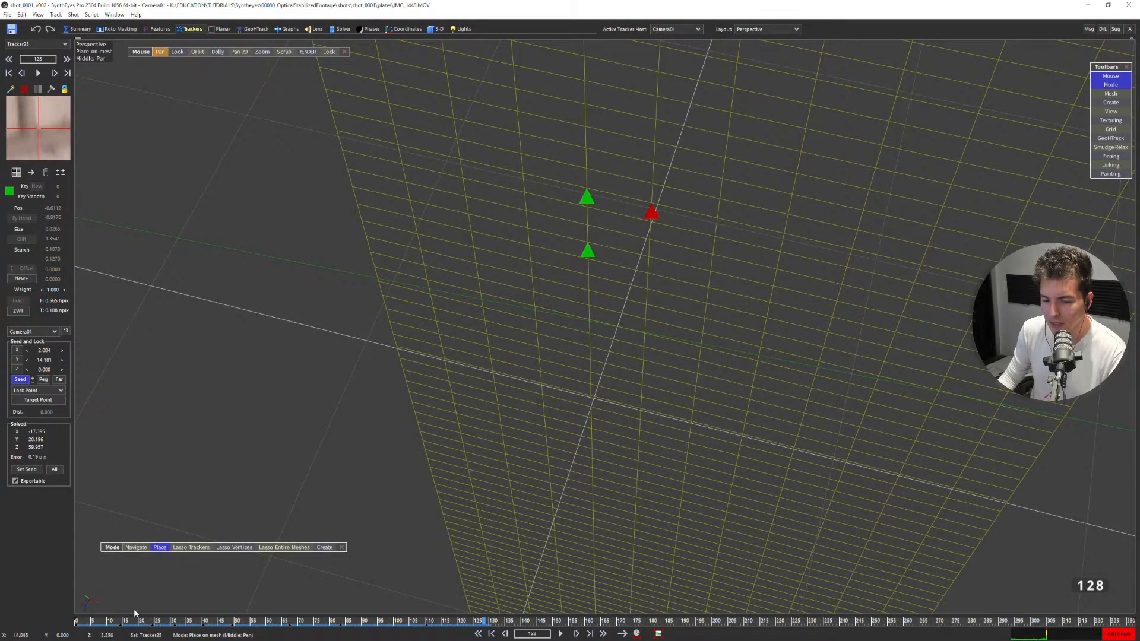
key(q)
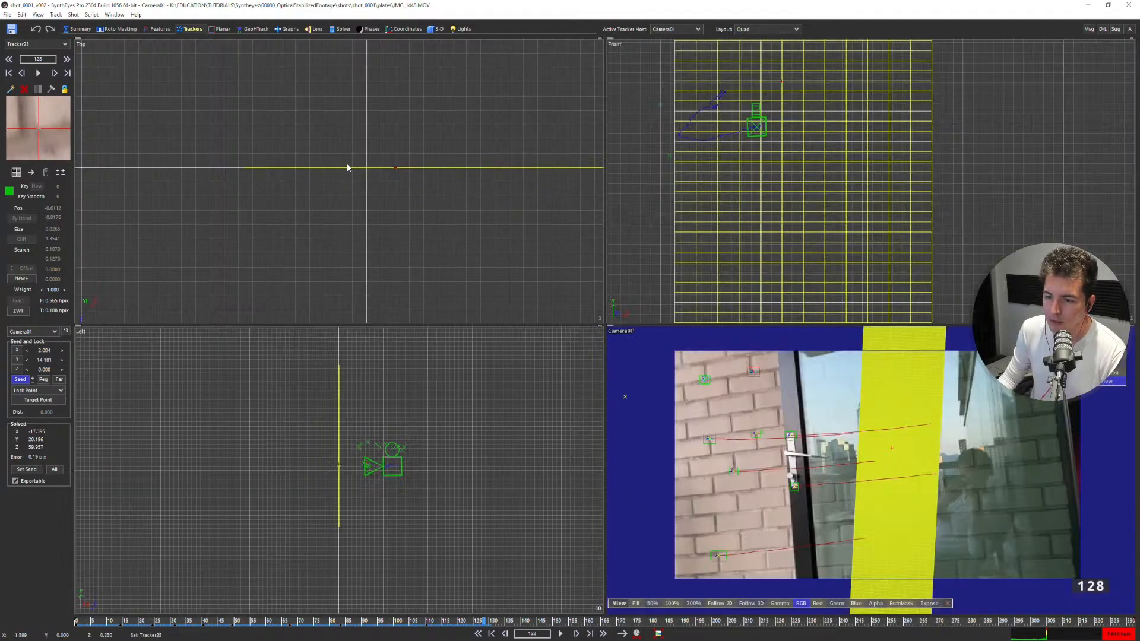
key(5)
key(6)
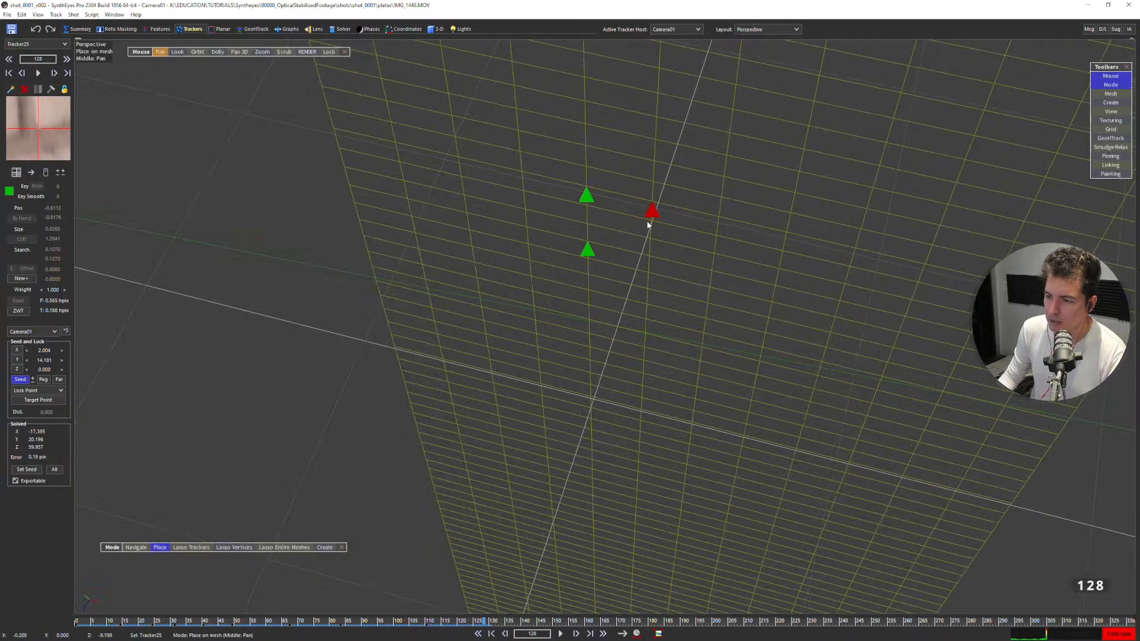
Change the upper-right brick tracker's coordinate lock to Any X Axis.
click(41, 390)
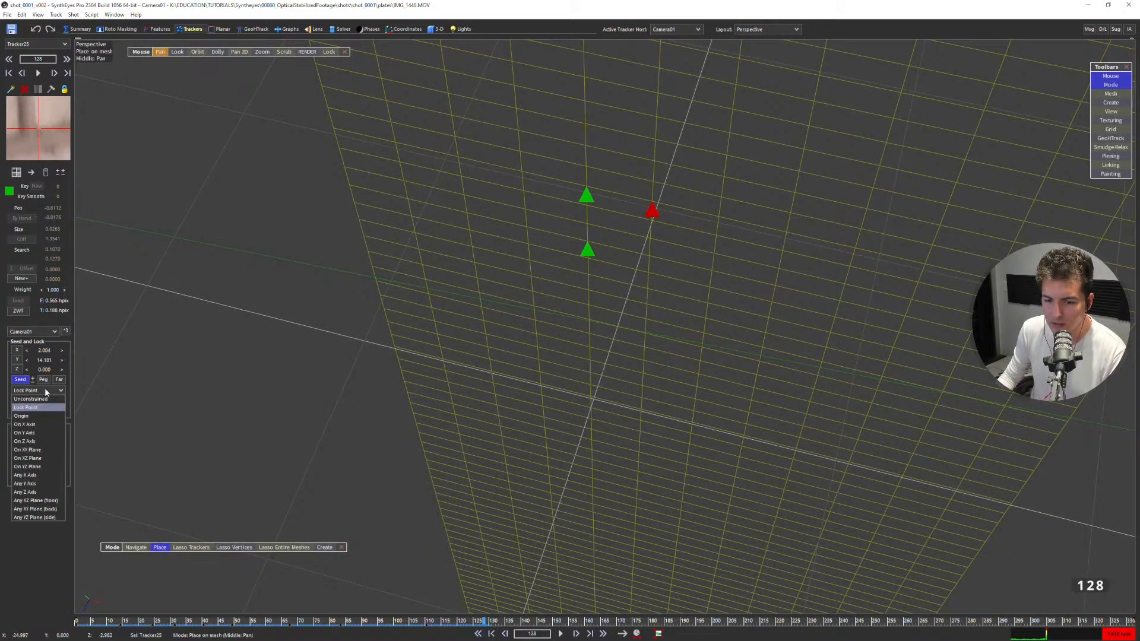
click(25, 475)
Place the brick tracker below the upper-right one on the plane at about X 2.004, Y 11.181, Z 0.
key(5)
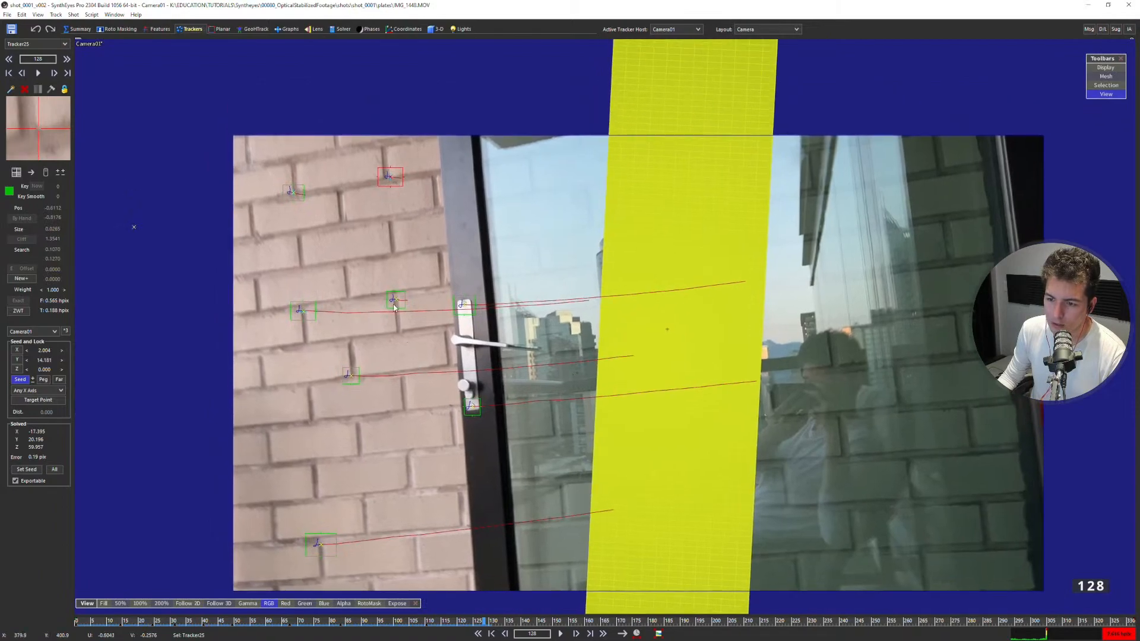
click(394, 305)
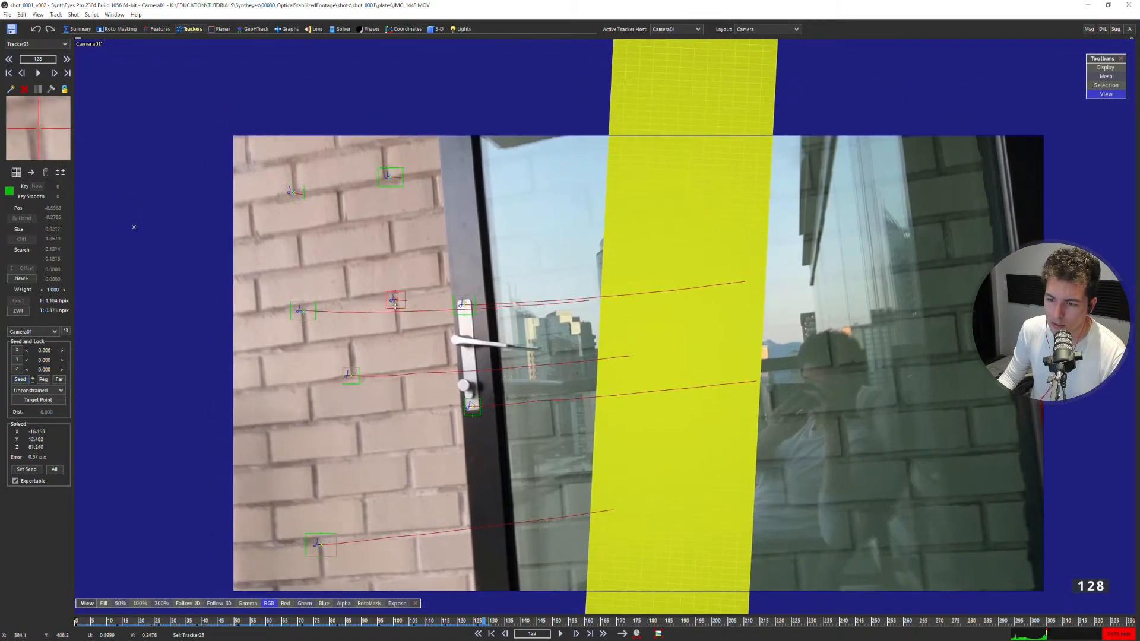
key(6)
click(647, 266)
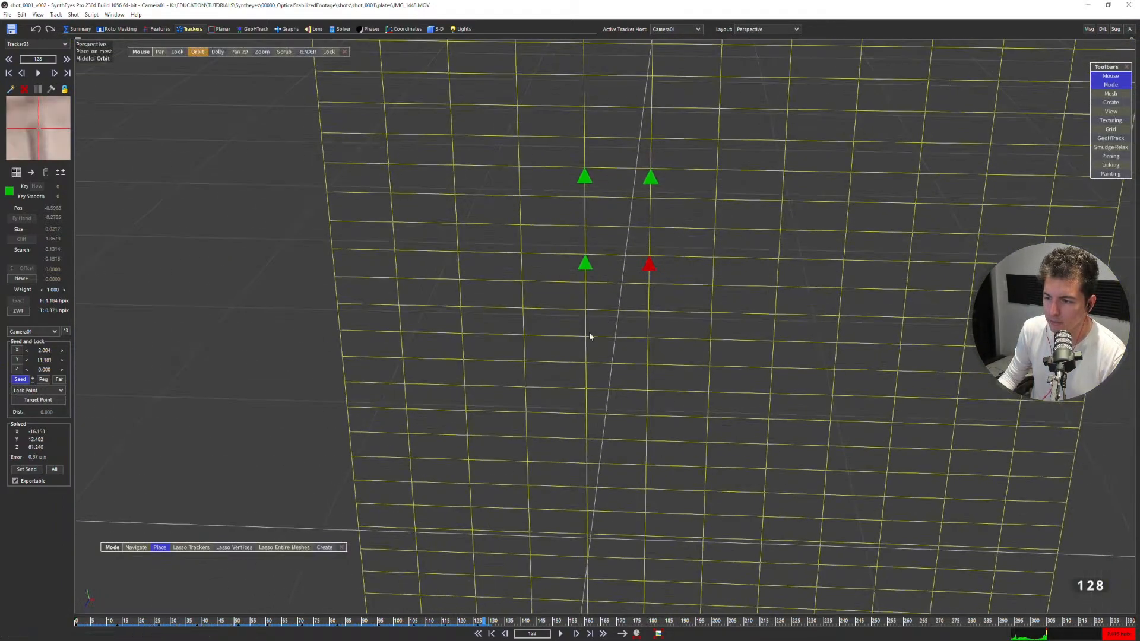
Change the lower-right brick tracker's coordinate lock to On X Axis.
click(48, 391)
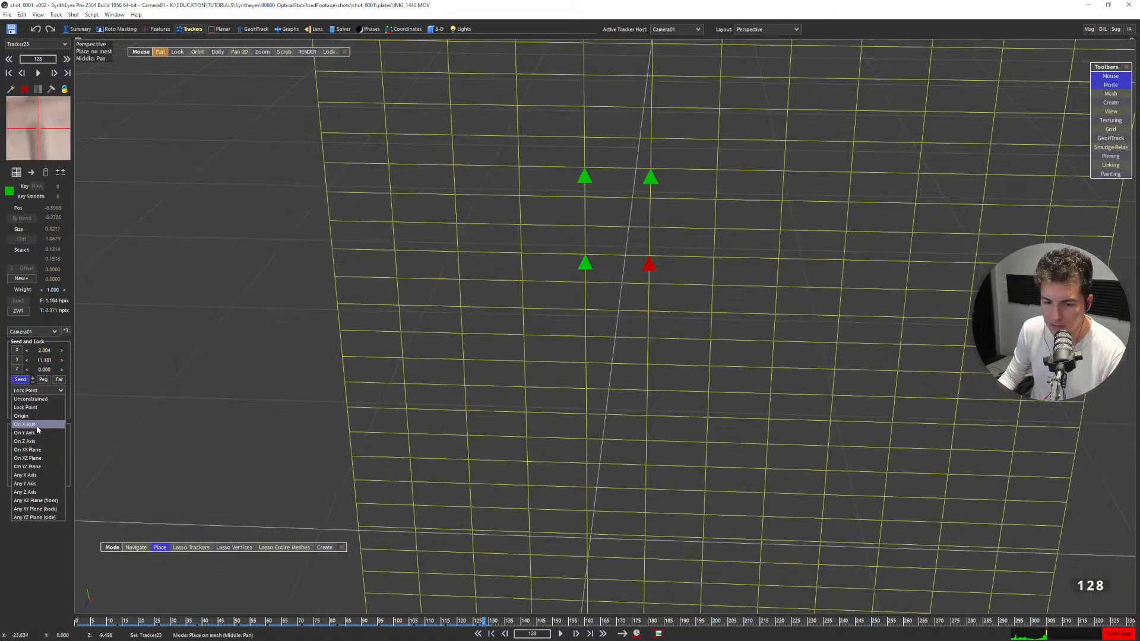
click(29, 426)
key(5)
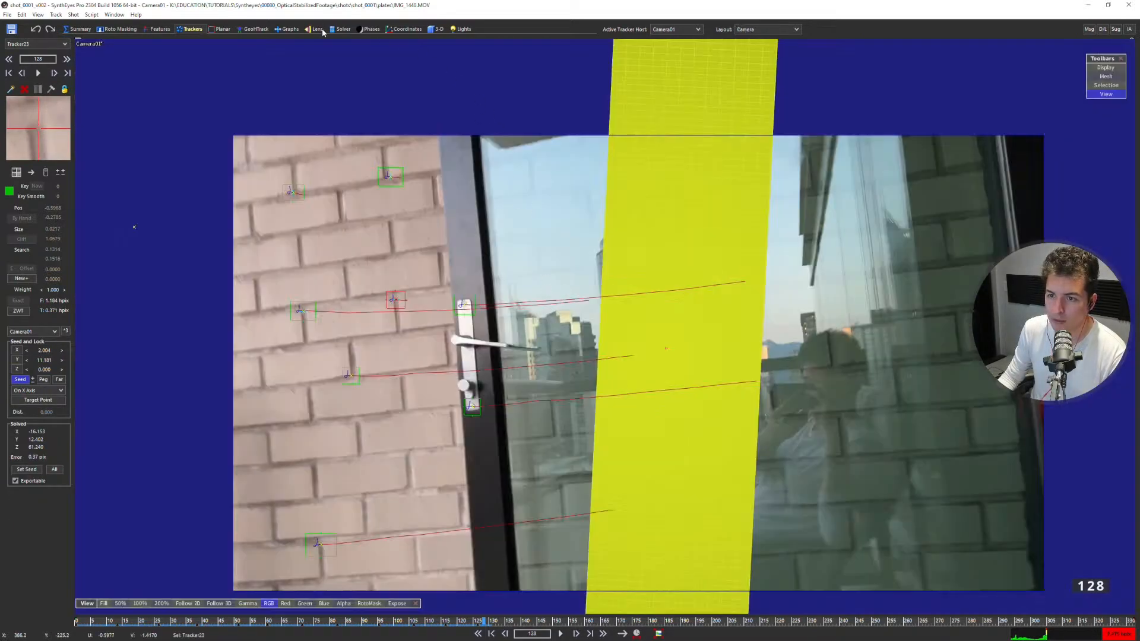
Examine in the Front view how the brick trackers' seed points line up with the plane grid.
click(341, 30)
click(391, 180)
key(7)
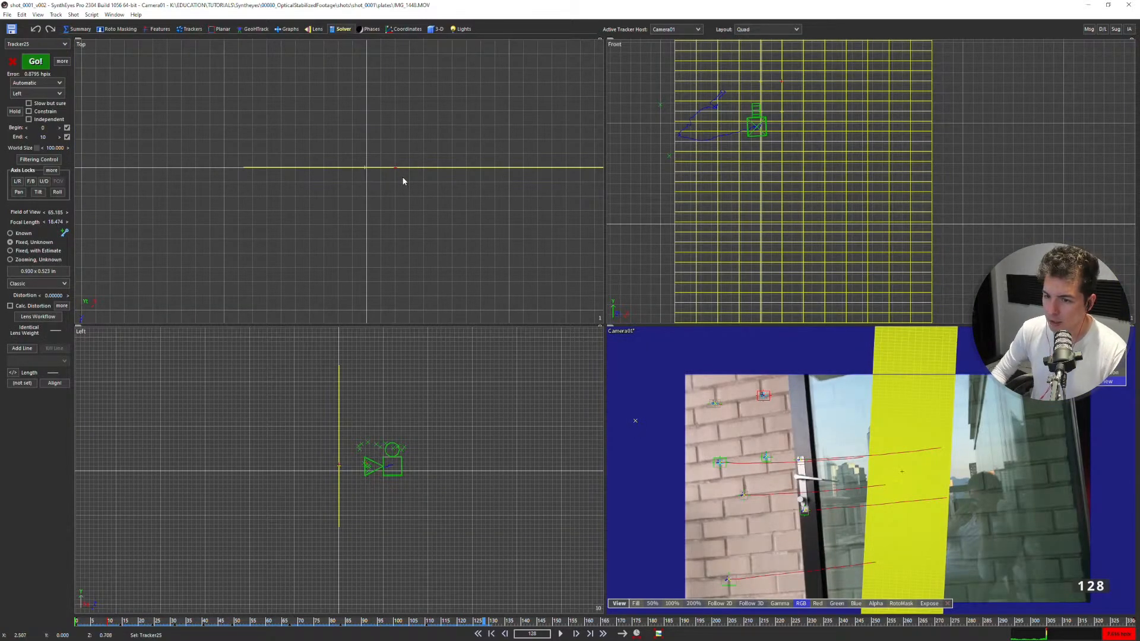
key(5)
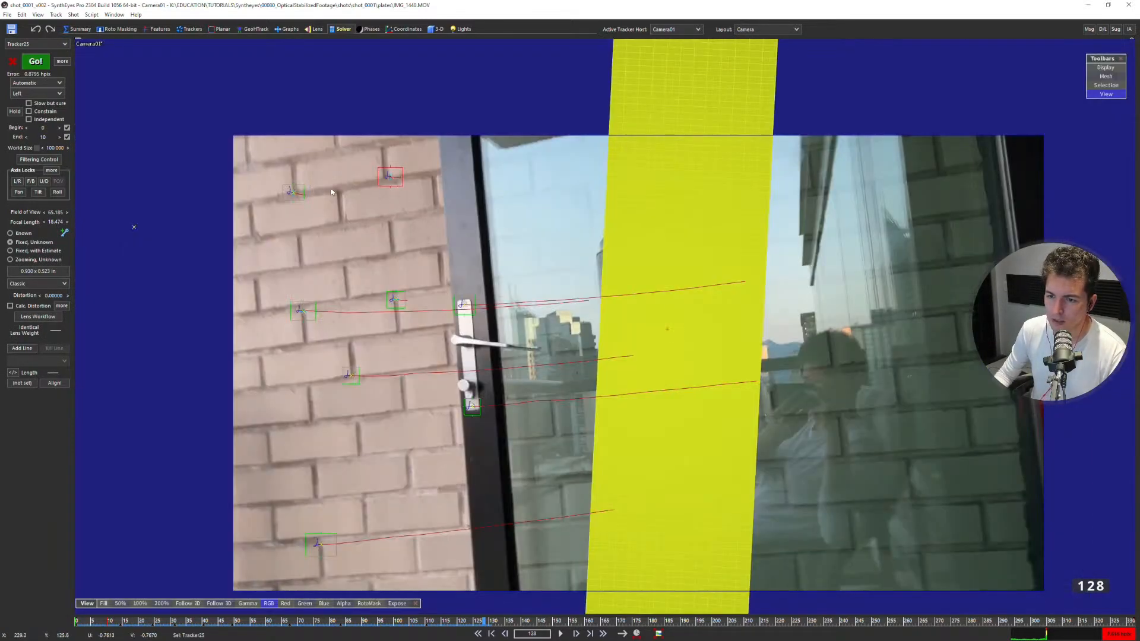
key(7)
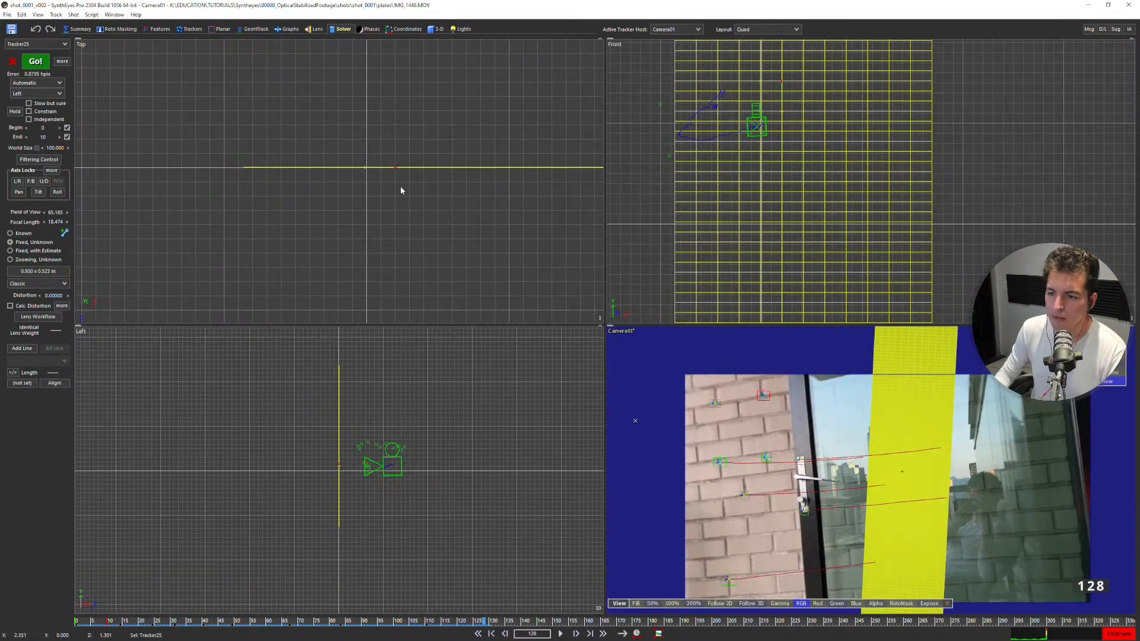
scroll(751, 152, up, 2)
scroll(752, 152, down, 2)
mouse_move(777, 137)
middle_down()
mouse_move(743, 209)
mouse_move(776, 149)
middle_up()
scroll(745, 171, up, 2)
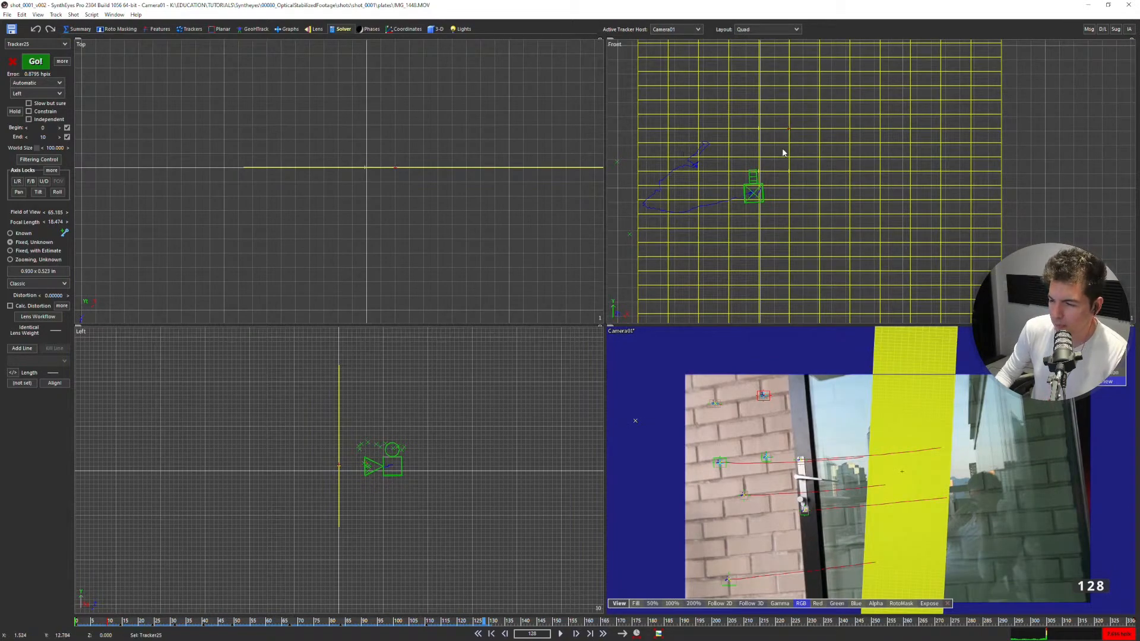
scroll(783, 176, up, 3)
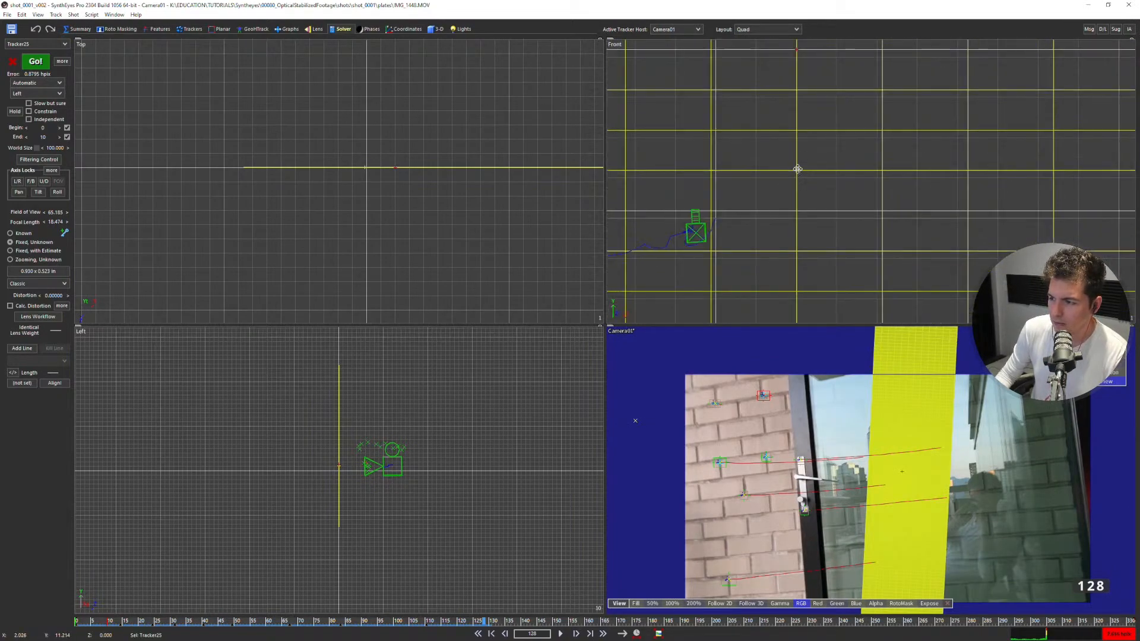
scroll(796, 171, down, 1)
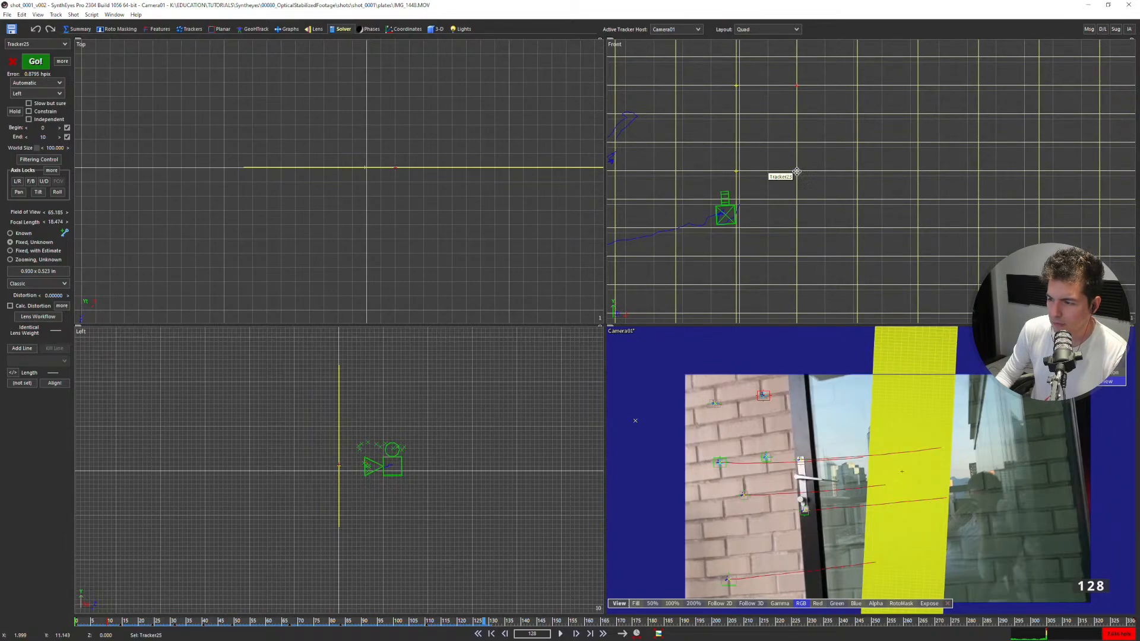
Examine the camera, solved points and upper-right brick tracker relative to the plane in the Top and Perspective views.
scroll(793, 171, down, 2)
scroll(400, 169, down, 2)
scroll(407, 178, down, 3)
middle_drag(390, 317, 371, 252)
scroll(383, 115, up, 4)
scroll(382, 158, down, 5)
click(380, 261)
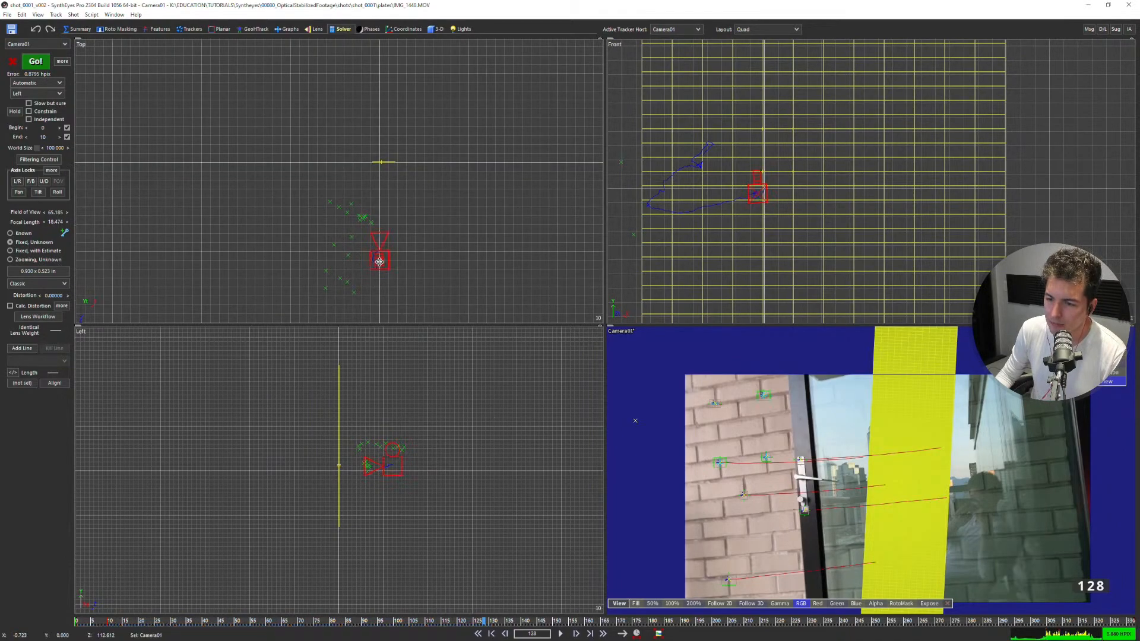
click(383, 80)
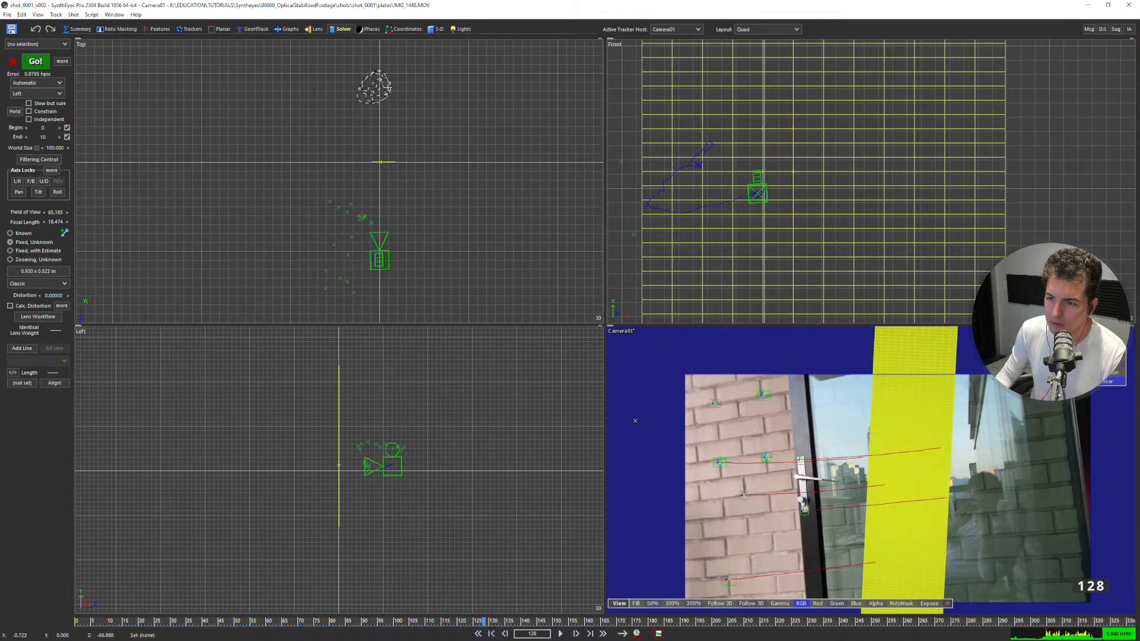
scroll(374, 179, up, 5)
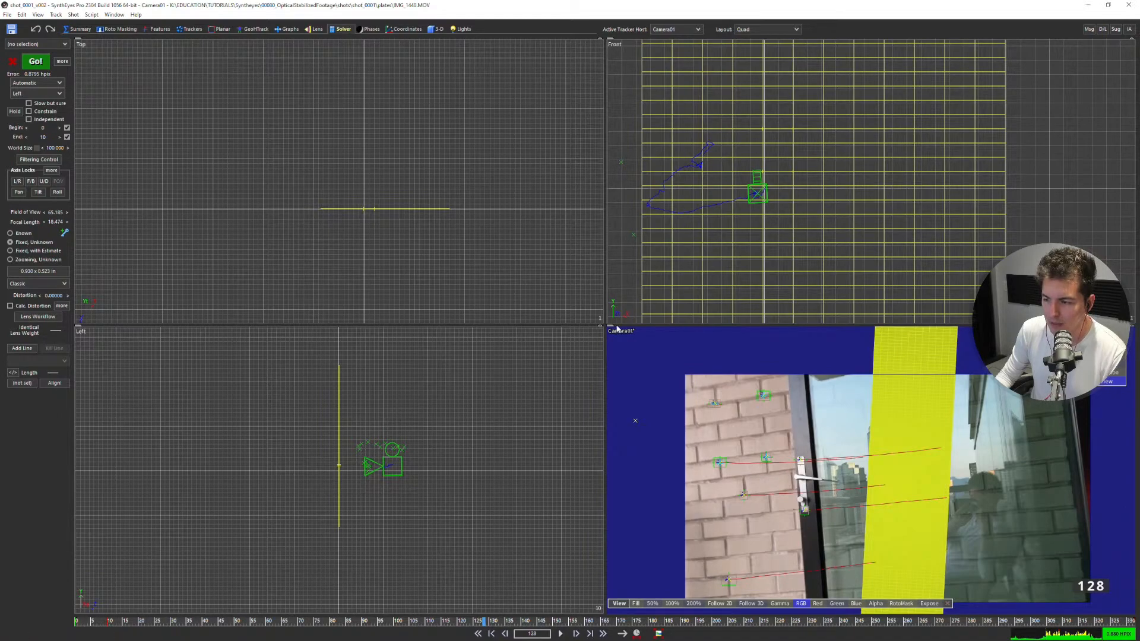
click(766, 457)
click(764, 395)
scroll(342, 247, up, 3)
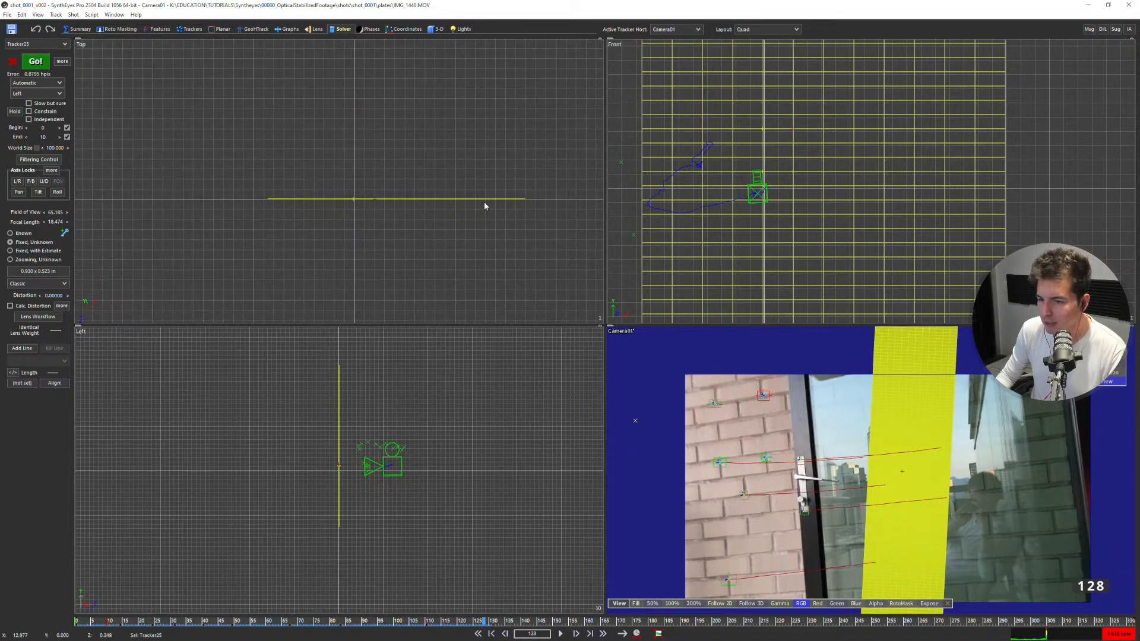
click(178, 29)
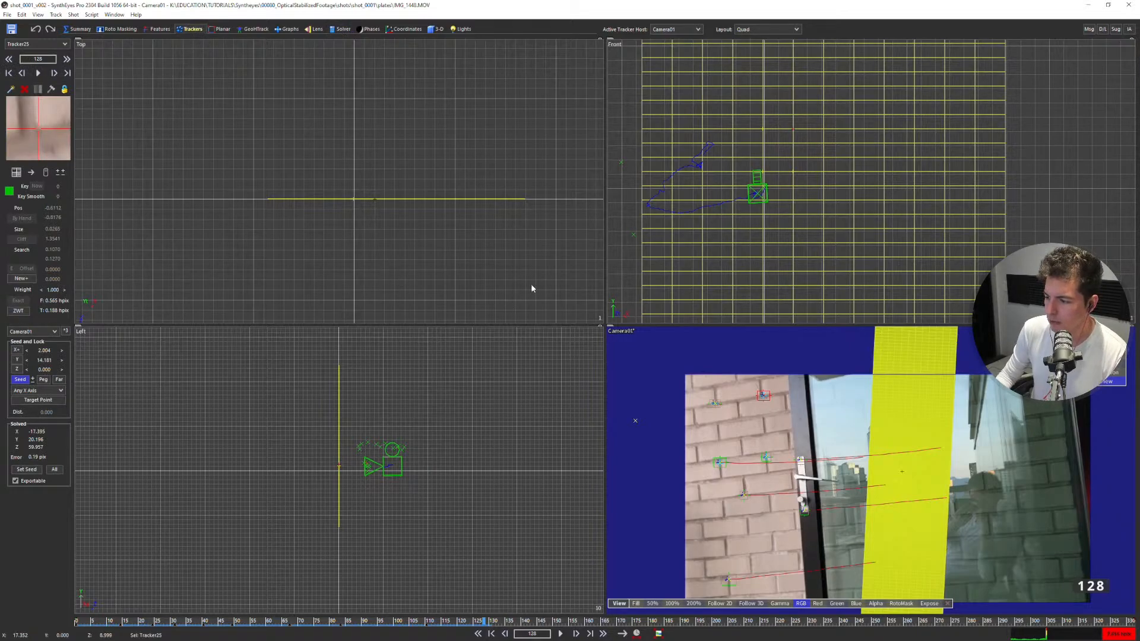
key(8)
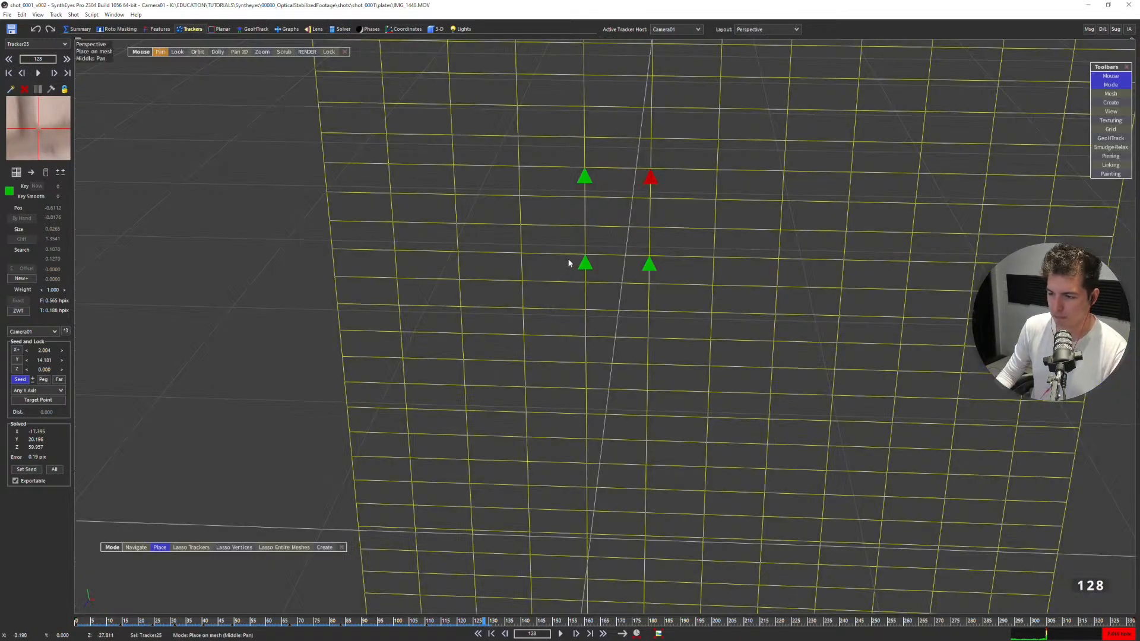
Set the solver to Refine with Constrain enabled, try solving the scene, and discard the solution.
click(340, 28)
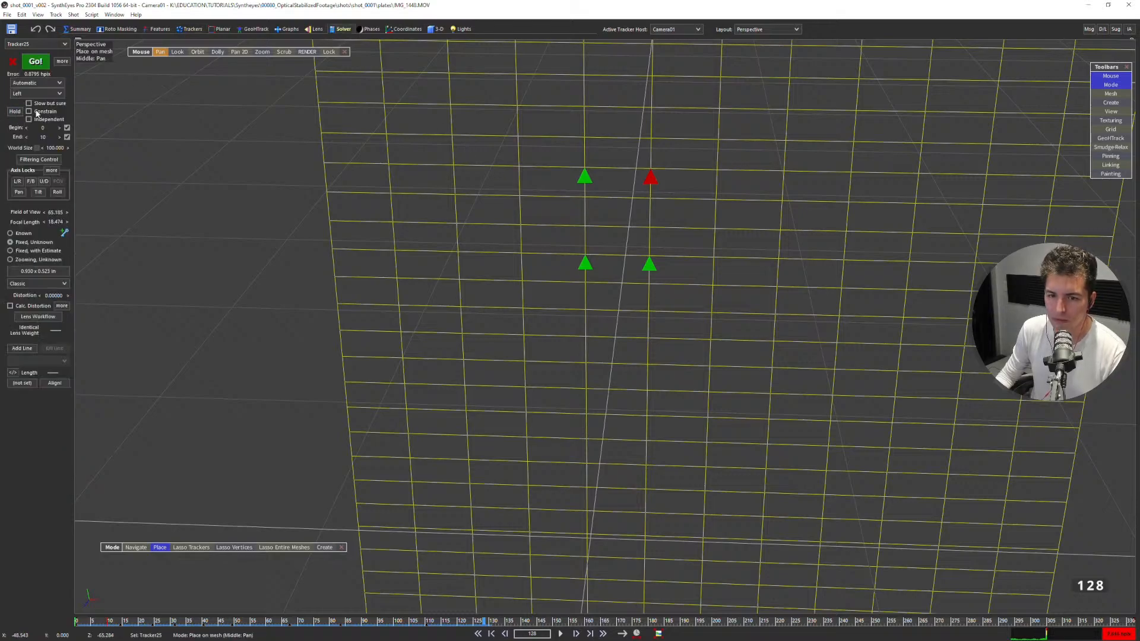
click(36, 83)
click(39, 109)
scroll(508, 236, down, 2)
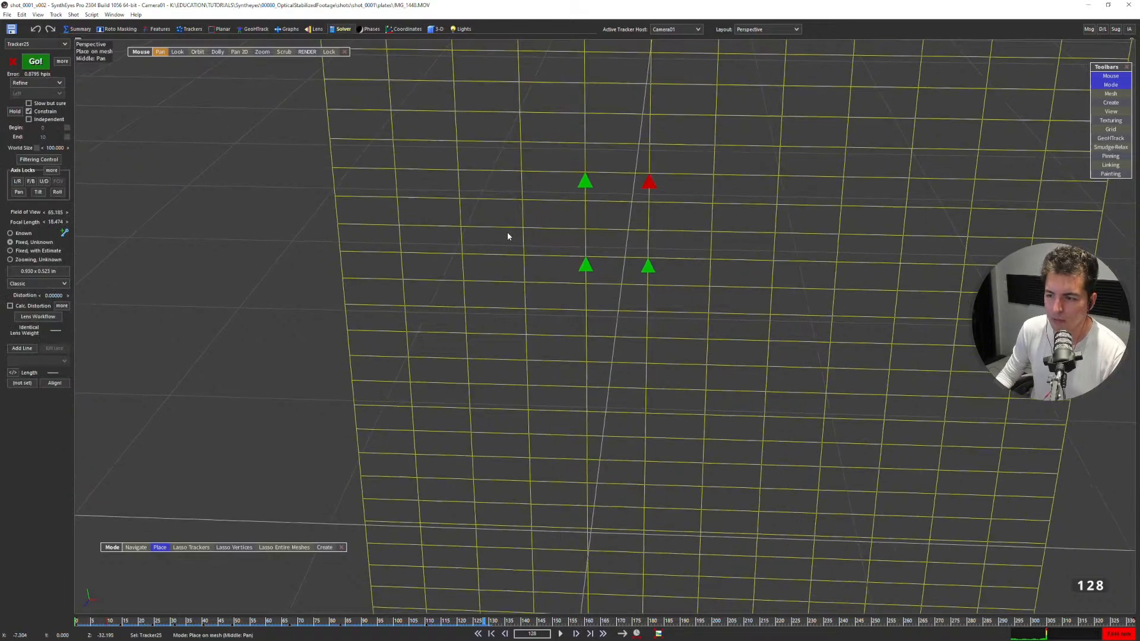
key(F9)
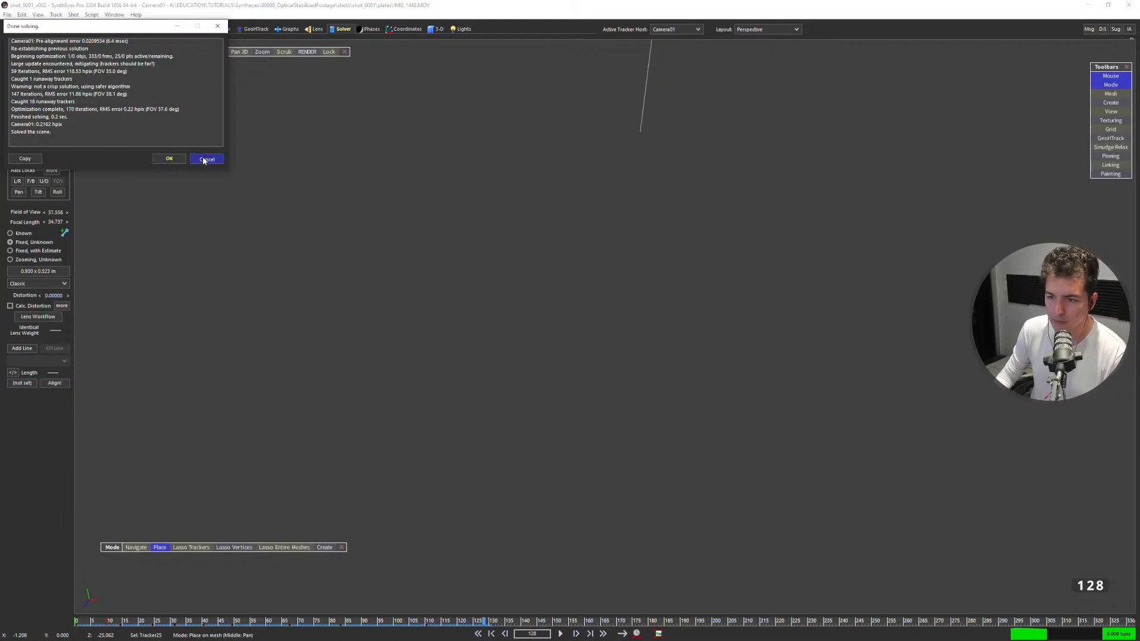
click(206, 158)
Switch the solving mode to From Seed Points and try solving the scene.
click(41, 83)
click(37, 176)
click(35, 62)
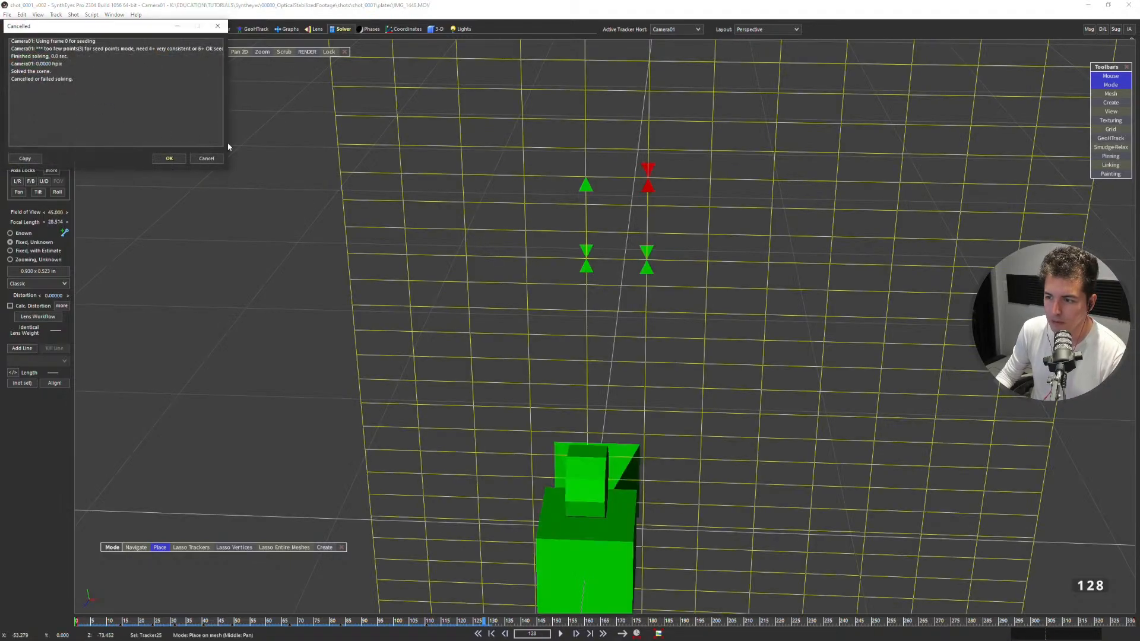
click(174, 161)
Lock the lowest brick tracker parallel to the Y Axis with Tracker24 as its target and a negative Y direction.
scroll(576, 313, down, 4)
alt+drag(588, 326, 710, 407)
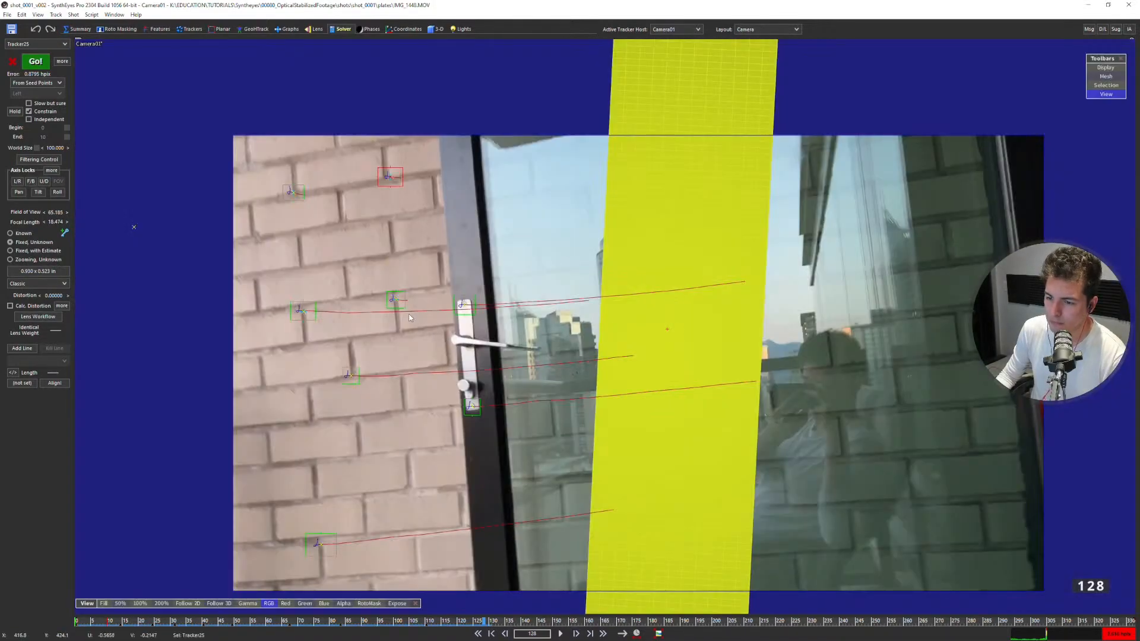
middle_drag(410, 317, 558, 288)
mouse_move(486, 179)
mouse_down()
mouse_move(478, 356)
mouse_move(567, 256)
mouse_up()
mouse_move(535, 117)
mouse_down()
mouse_move(564, 339)
mouse_move(552, 198)
mouse_up()
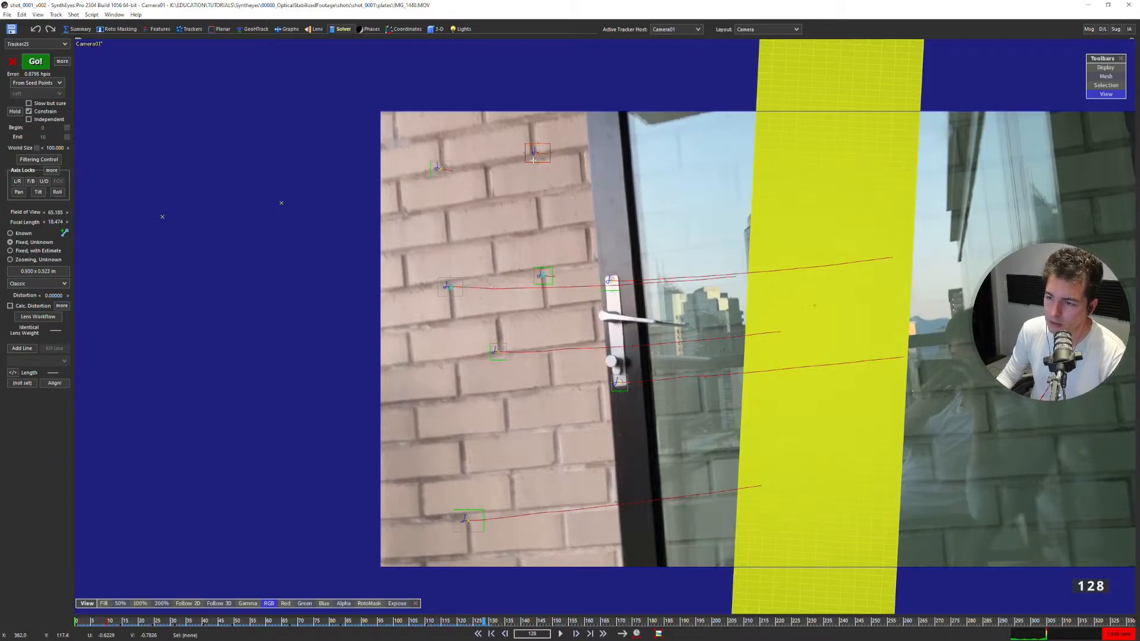
click(462, 291)
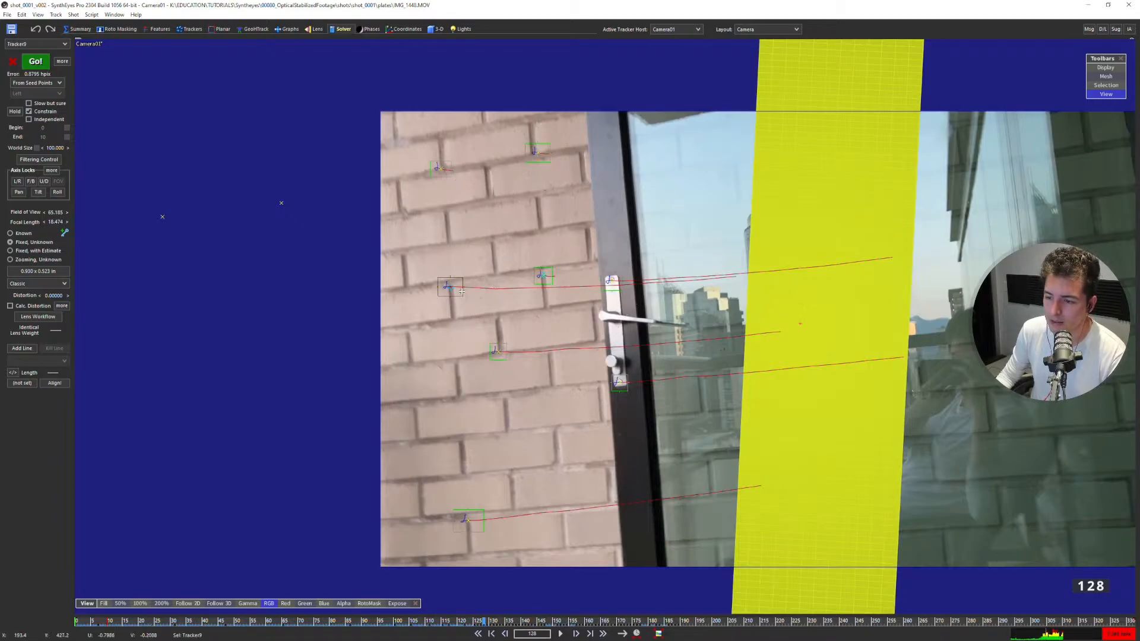
click(481, 515)
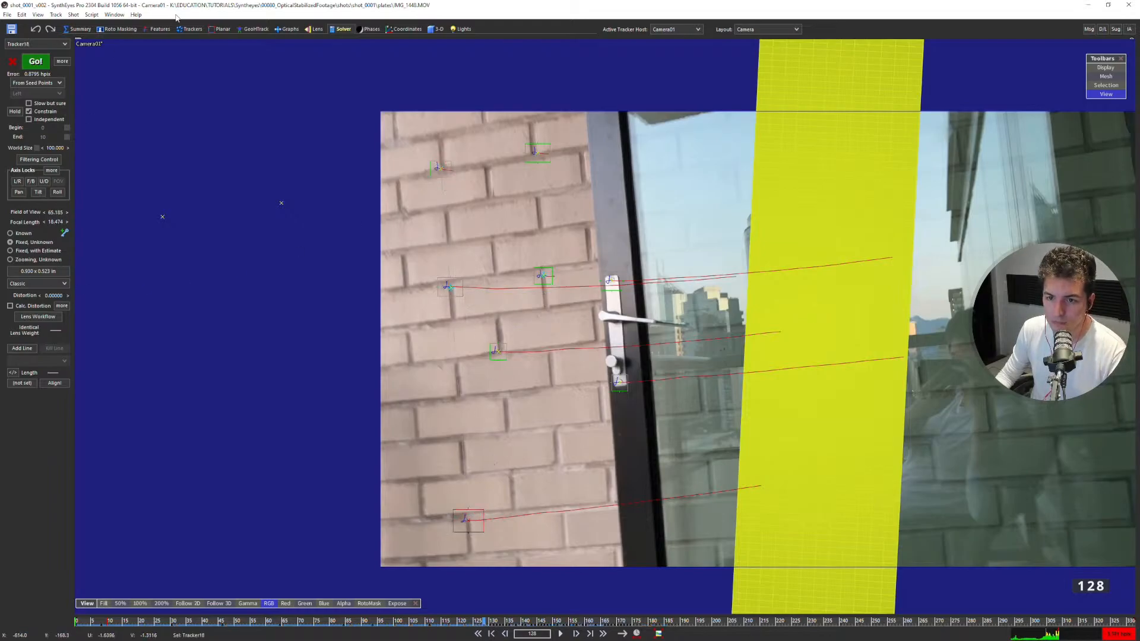
click(191, 28)
click(36, 390)
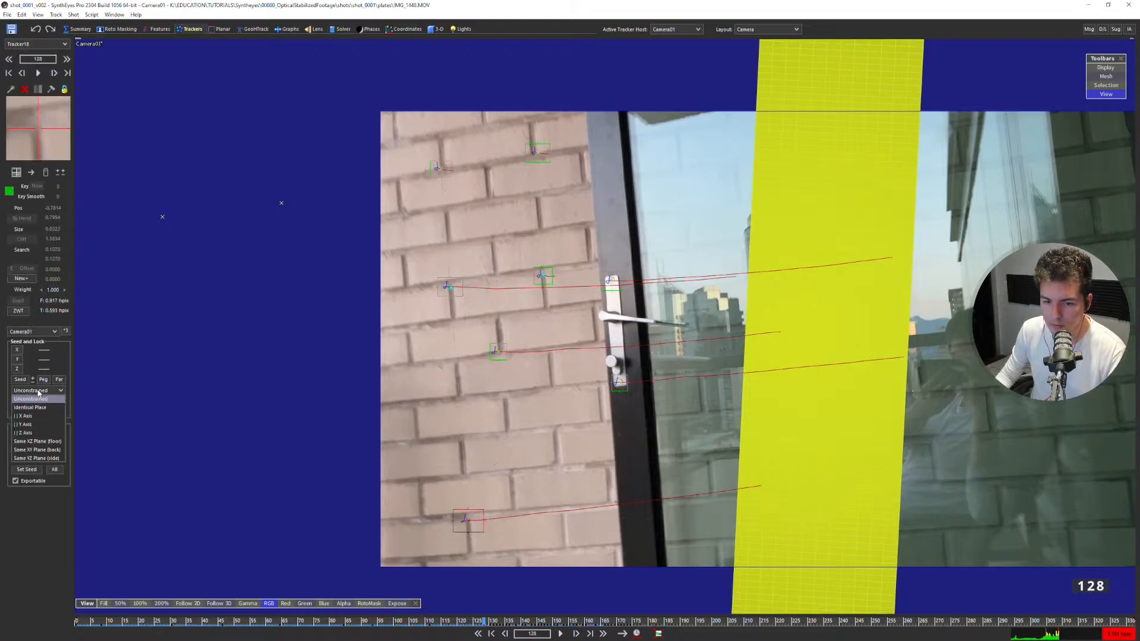
click(37, 424)
click(19, 361)
Try the seed-point solve again, discard it, and examine the scene in the Top and Front views.
key(shift+g)
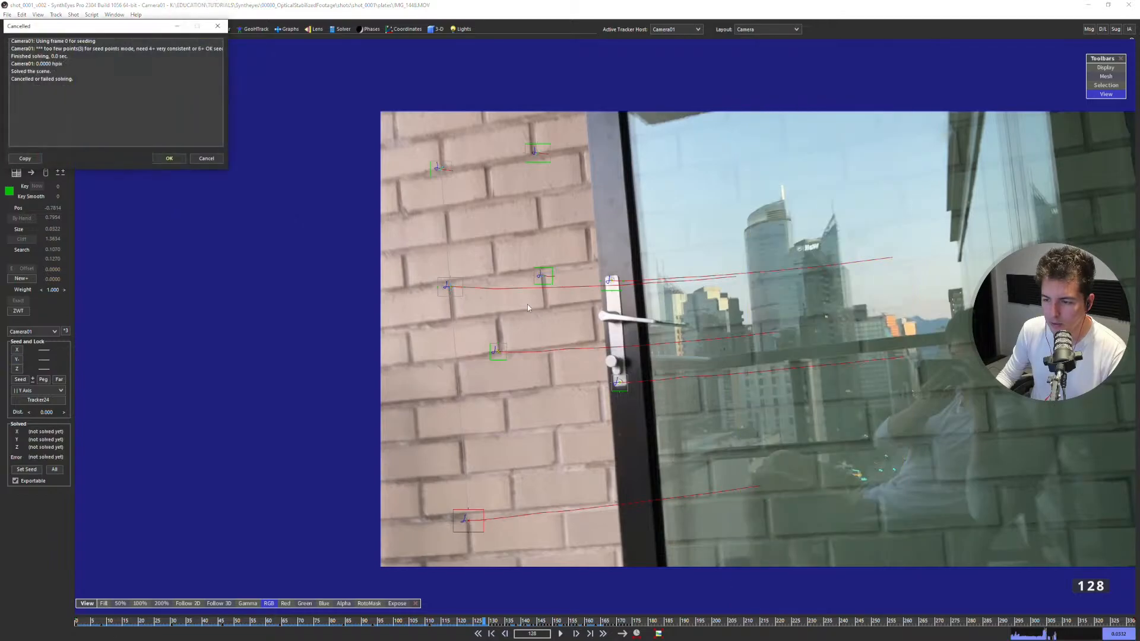
click(207, 158)
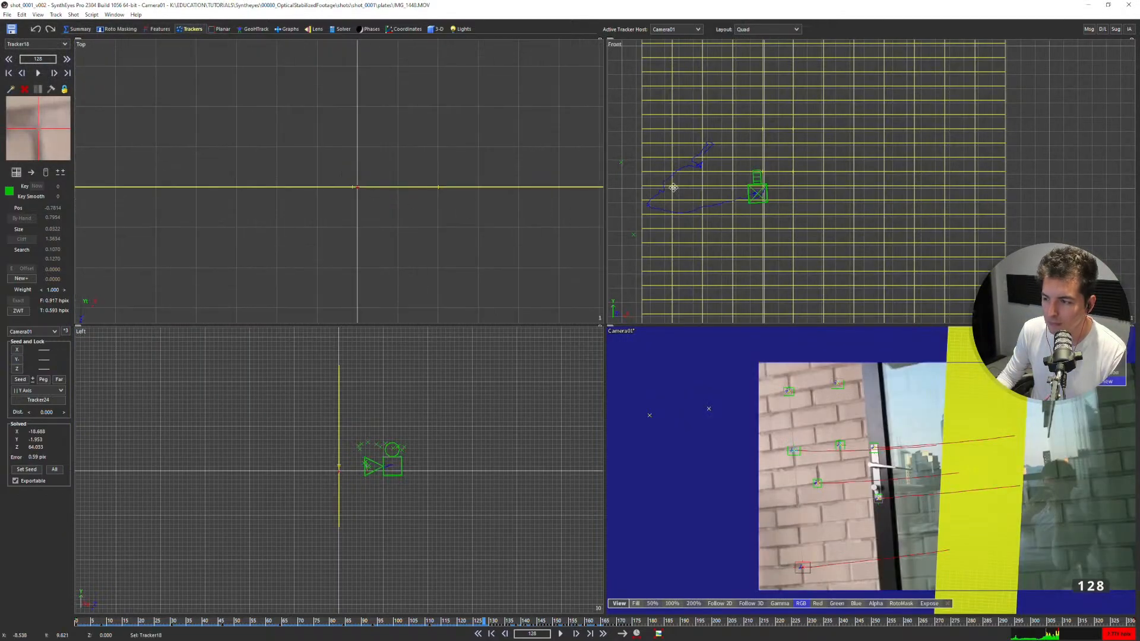
scroll(742, 176, down, 3)
middle_drag(699, 181, 792, 191)
scroll(788, 189, down, 3)
scroll(397, 128, down, 2)
scroll(392, 141, down, 8)
scroll(387, 189, up, 2)
scroll(403, 98, up, 6)
key(m)
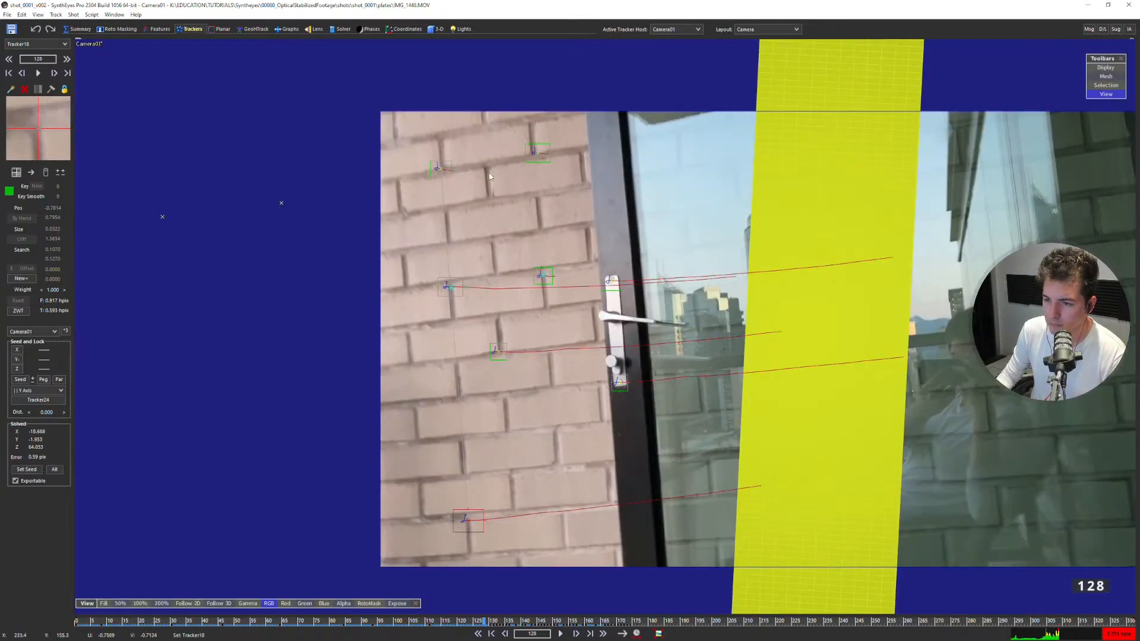
Check the upper-right brick tracker's lock and step through the frames around 128 in the camera view.
click(527, 159)
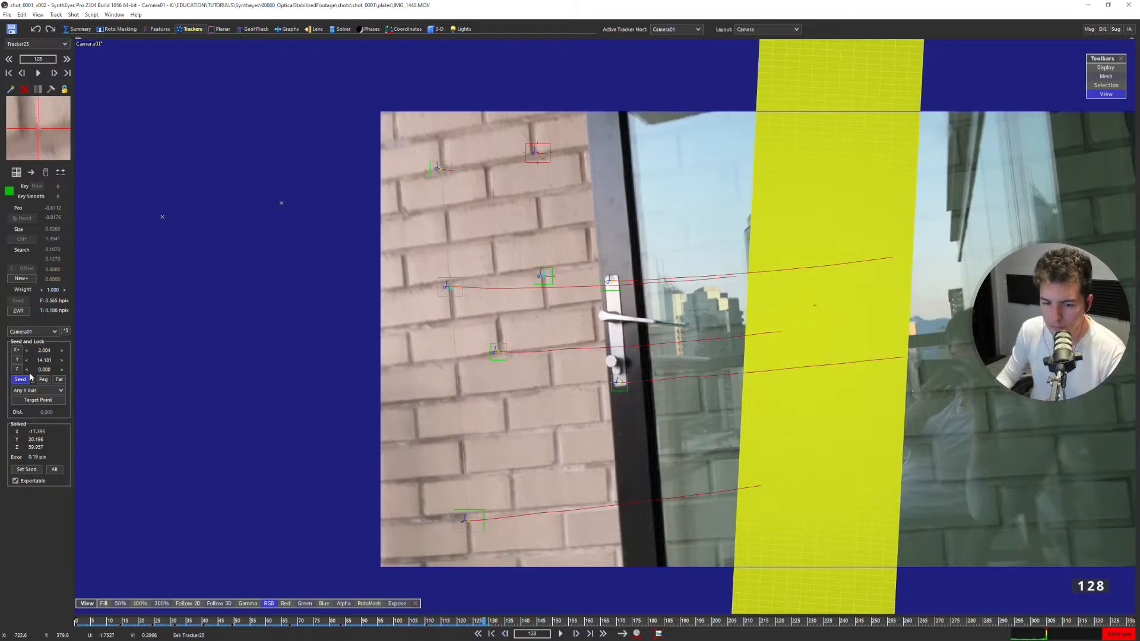
drag(525, 244, 594, 294)
key(s)
key(d)
key(d)
key(d)
key(s)
key(s)
key(s)
key(s)
key(d)
Select all trackers, list the constrained points, and review the locks of Tracker9, Tracker18 and Tracker24.
key(ctrl+a)
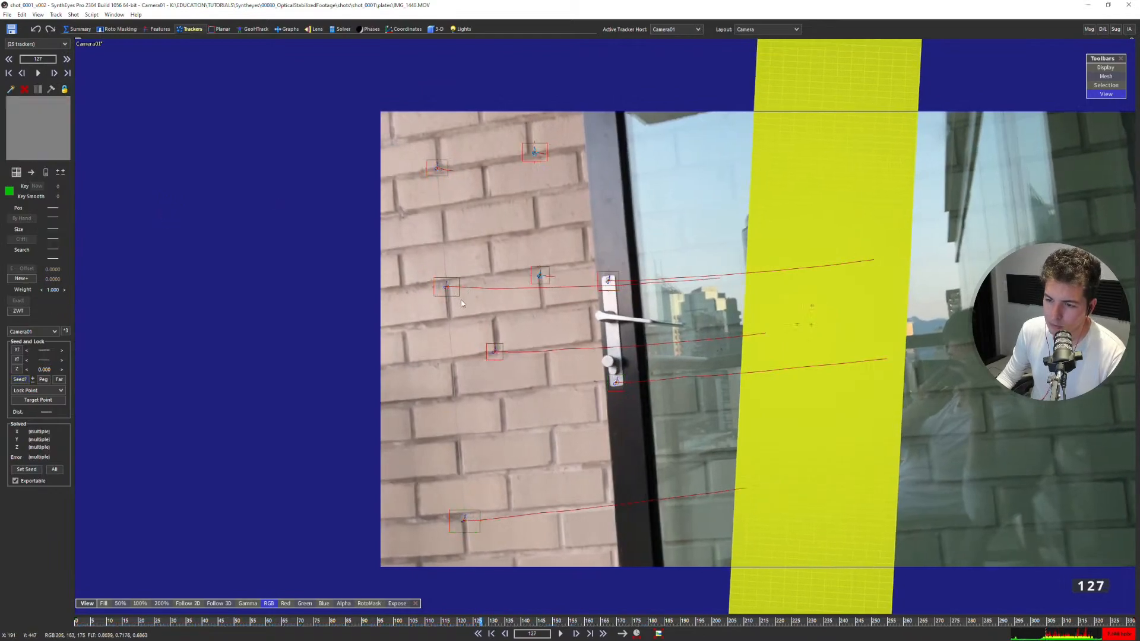
key(6)
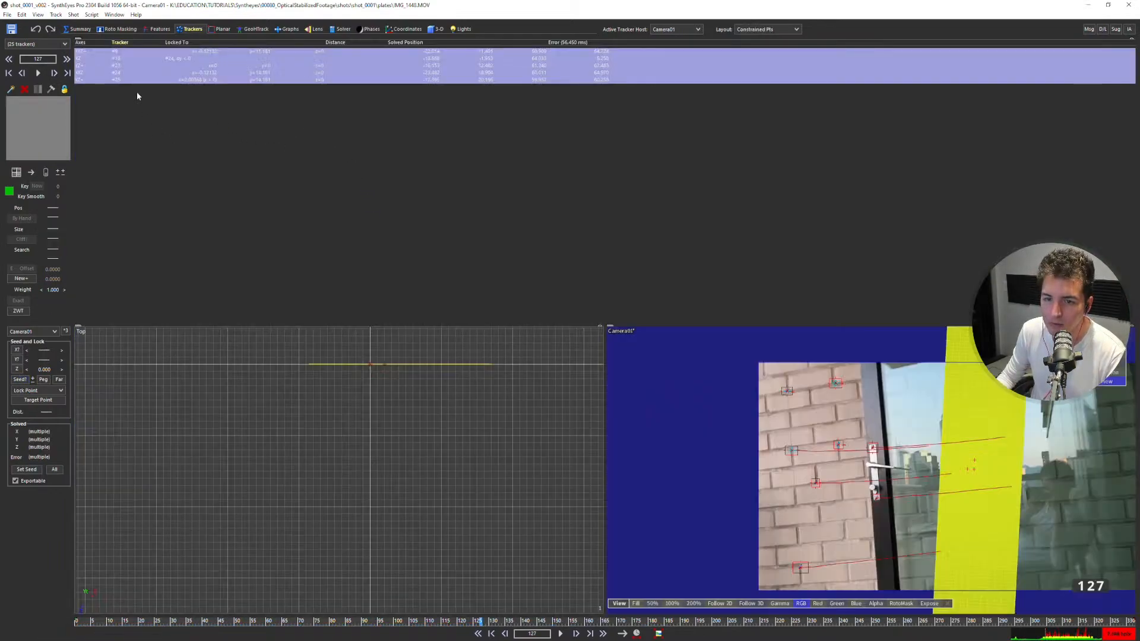
click(133, 52)
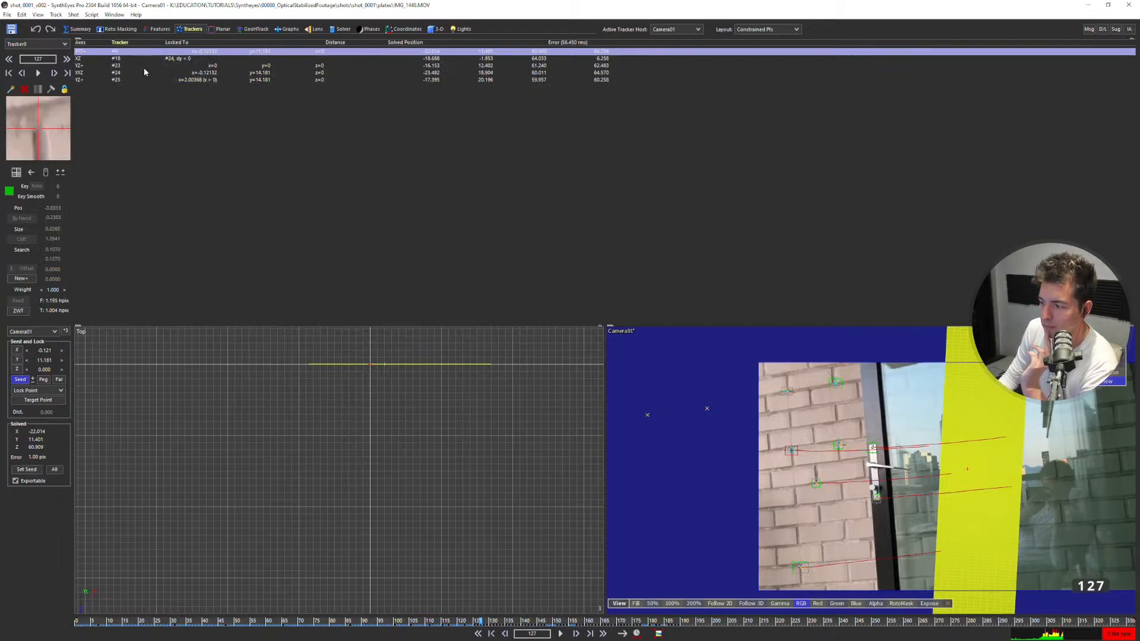
click(131, 59)
click(116, 53)
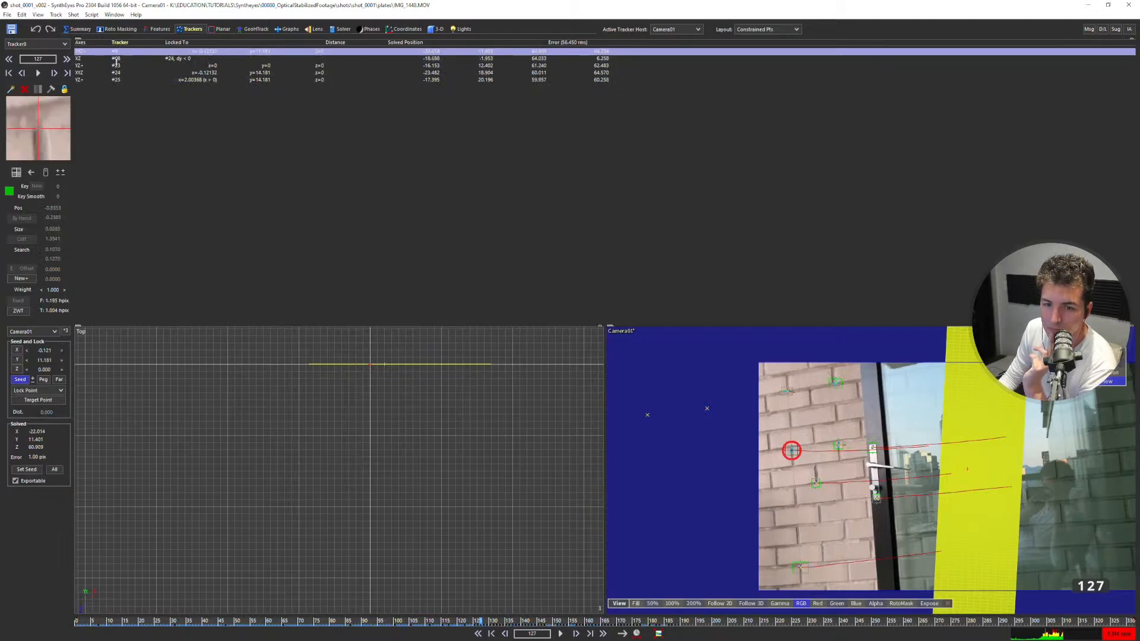
click(106, 73)
scroll(785, 404, up, 2)
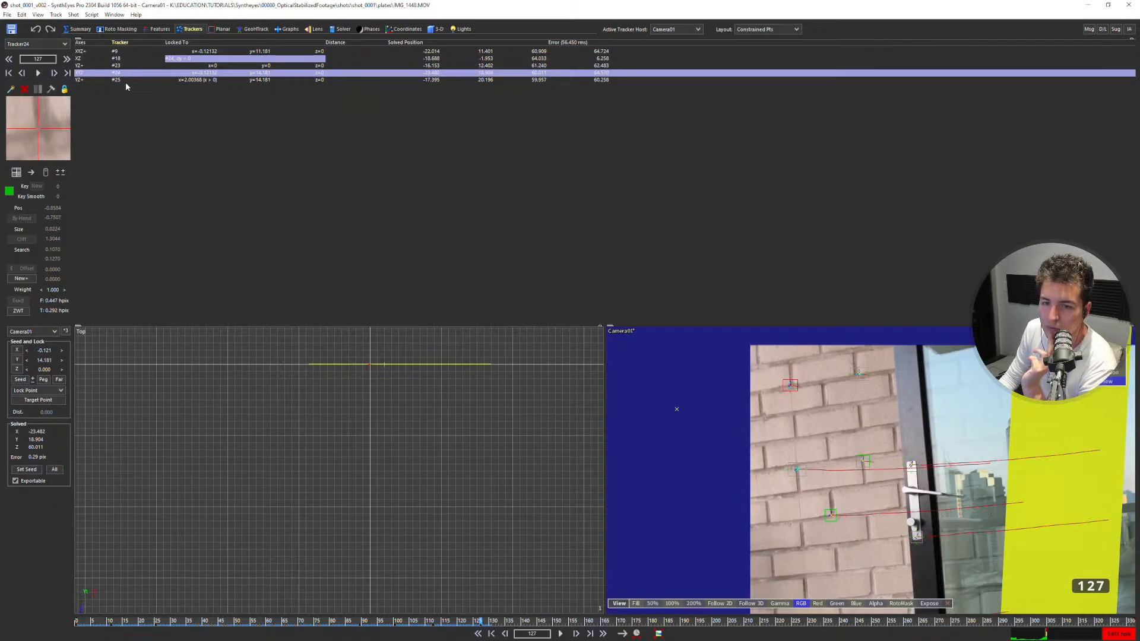
Compare the constraints of Tracker9 and Tracker24, and check Tracker23's lock in an enlarged camera view.
click(95, 52)
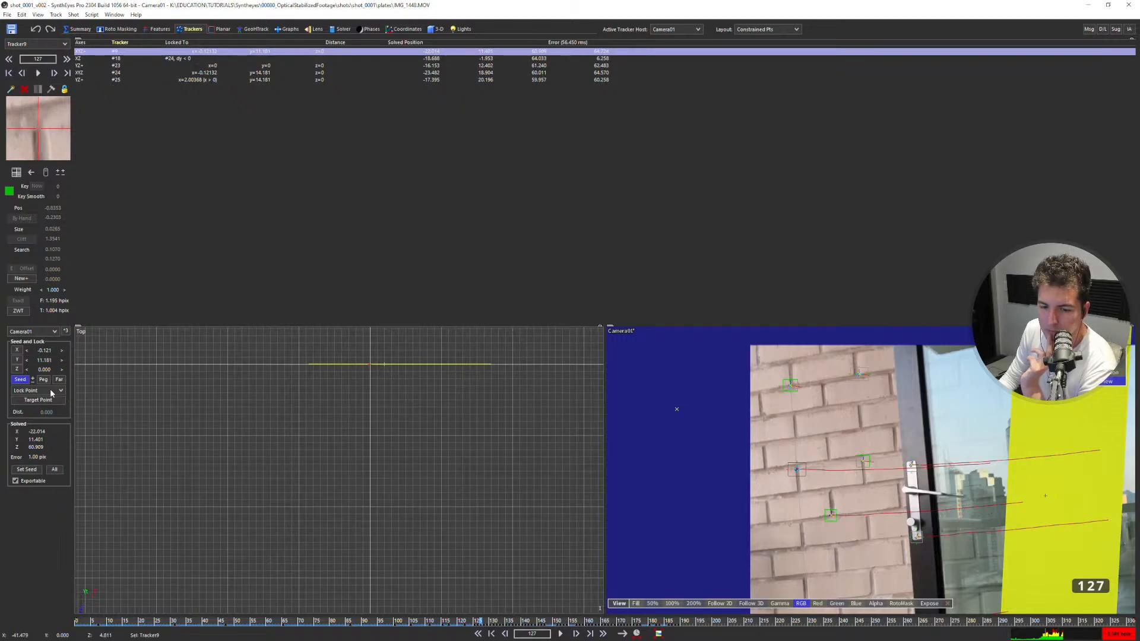
click(99, 72)
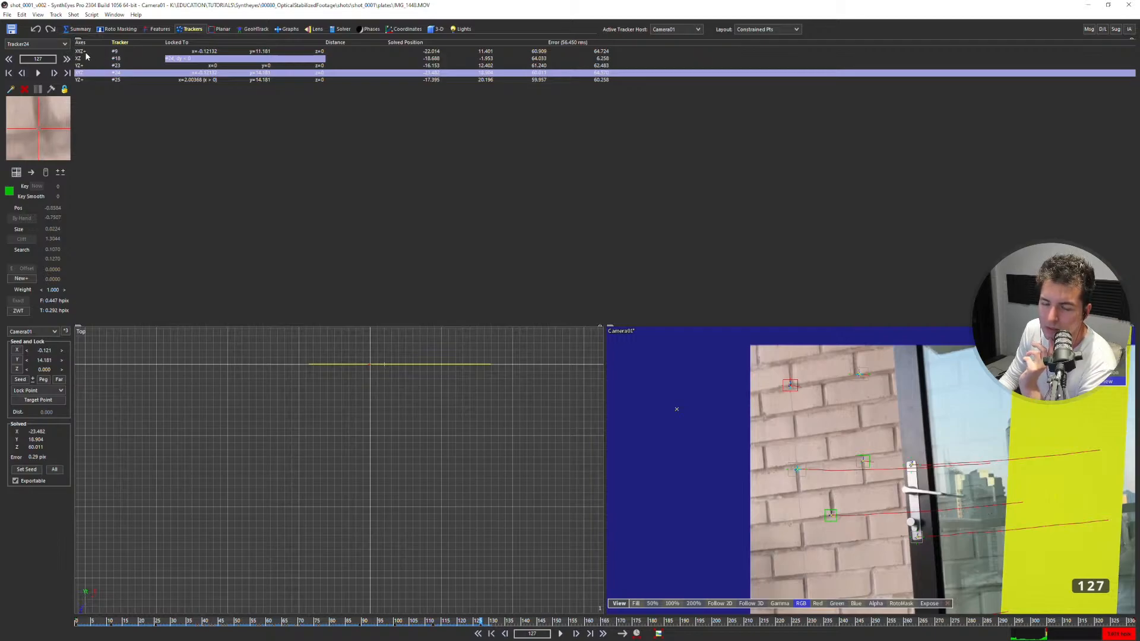
click(86, 54)
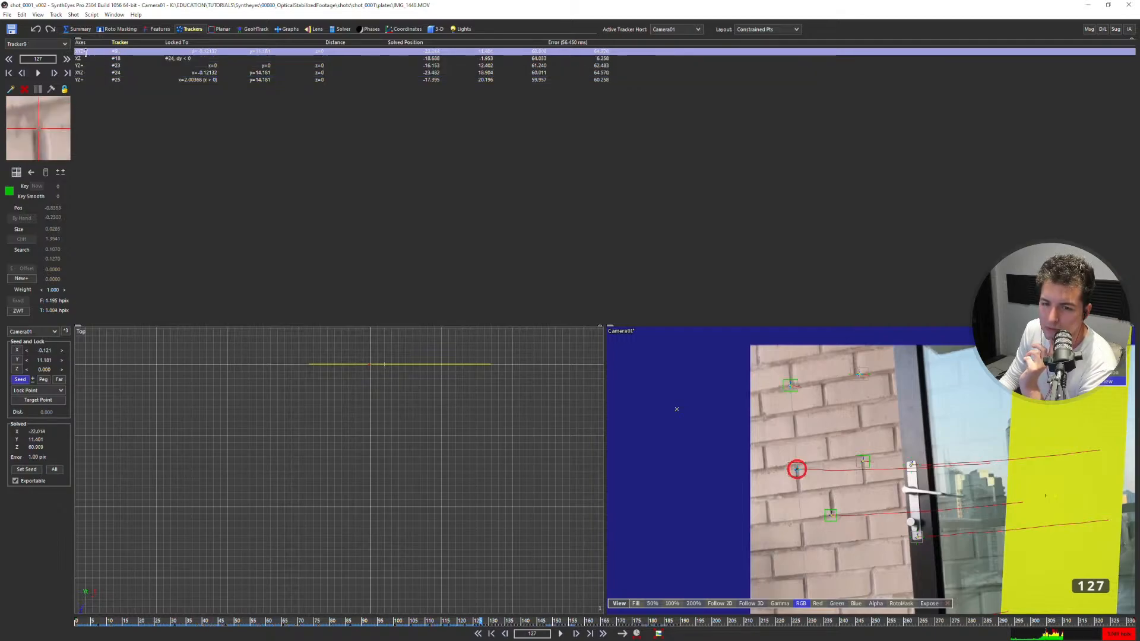
click(87, 73)
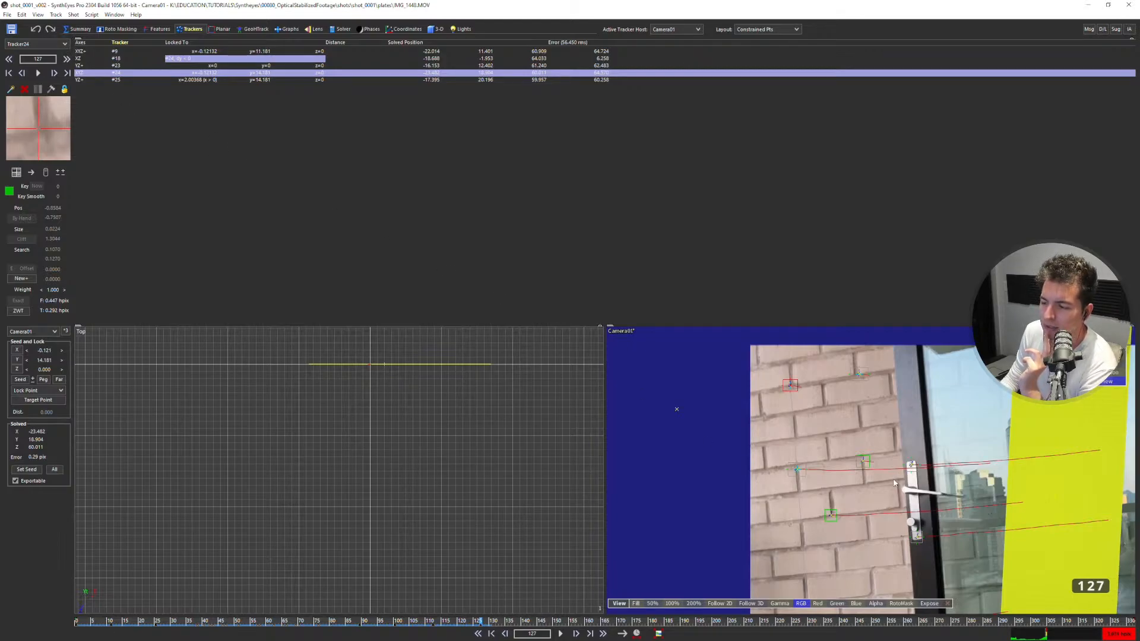
middle_drag(659, 360, 624, 332)
drag(631, 325, 639, 155)
click(634, 363)
scroll(729, 353, up, 3)
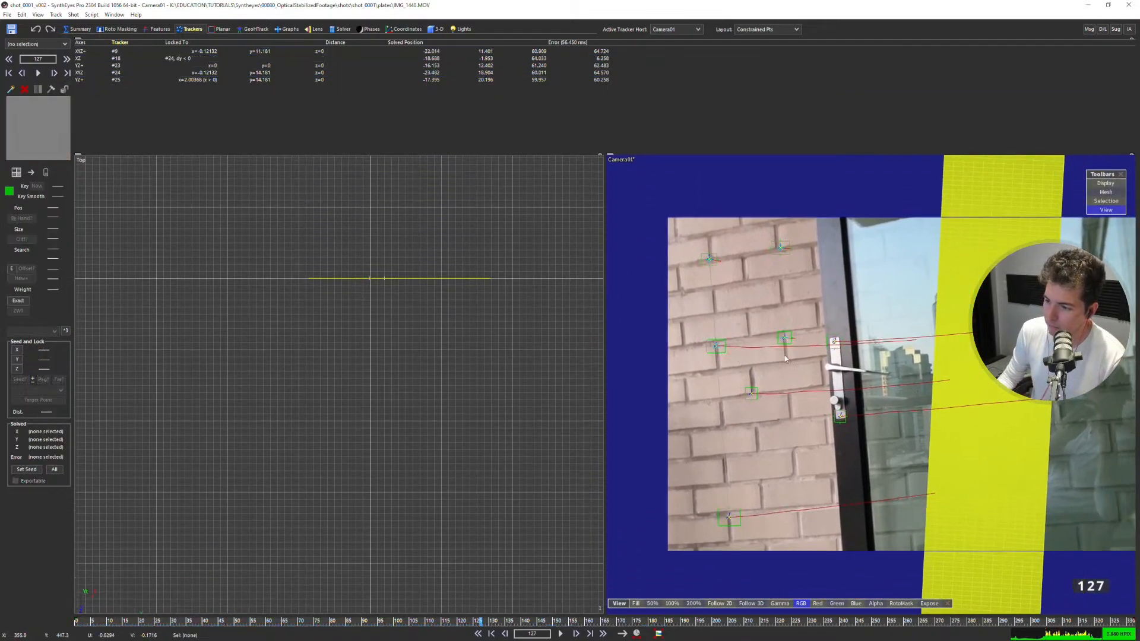
click(780, 247)
click(784, 338)
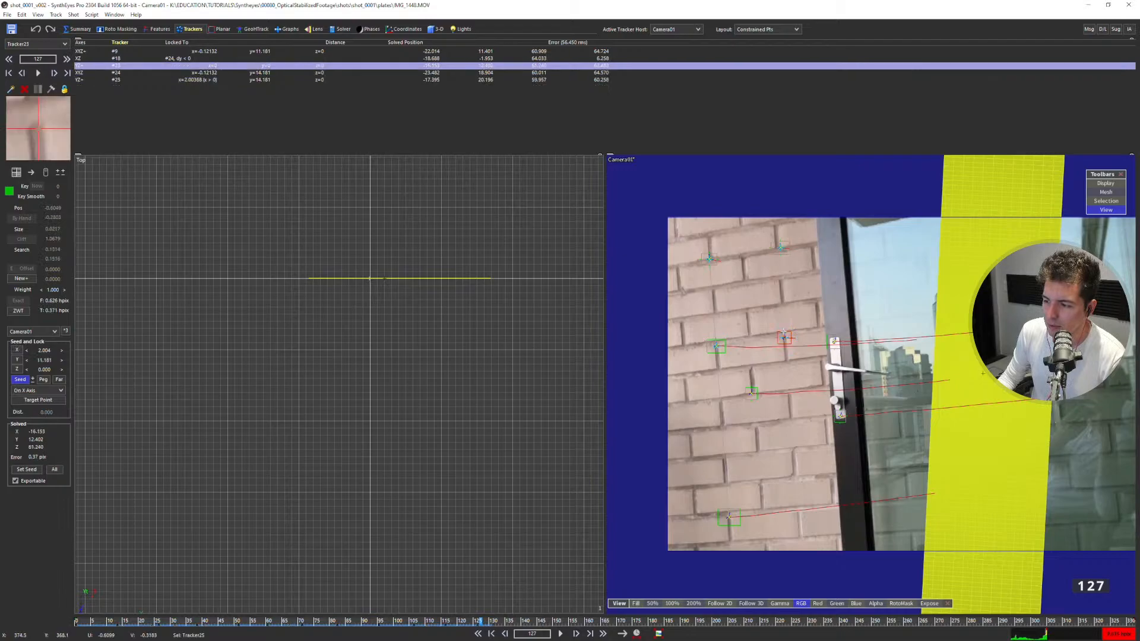
middle_drag(757, 351, 730, 344)
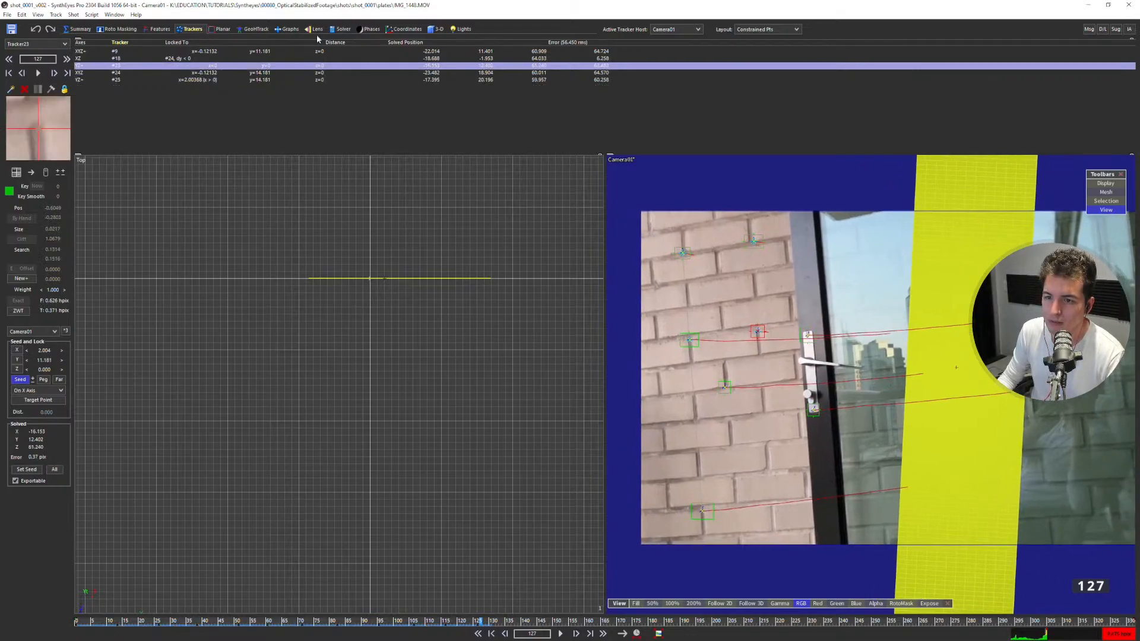
In the Lens room, add an alignment line along the upper mortar joint of the brick wall and set it On X Axis.
click(313, 29)
click(336, 29)
click(46, 83)
click(45, 84)
click(315, 29)
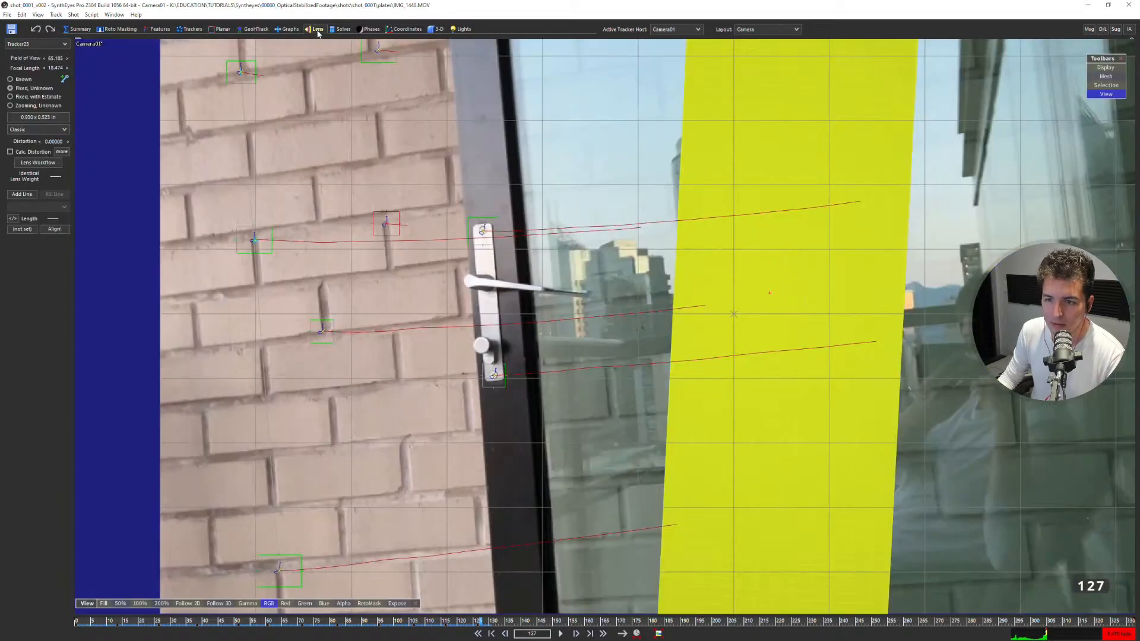
scroll(455, 262, down, 3)
middle_drag(454, 263, 413, 297)
scroll(413, 279, up, 1)
scroll(429, 278, down, 1)
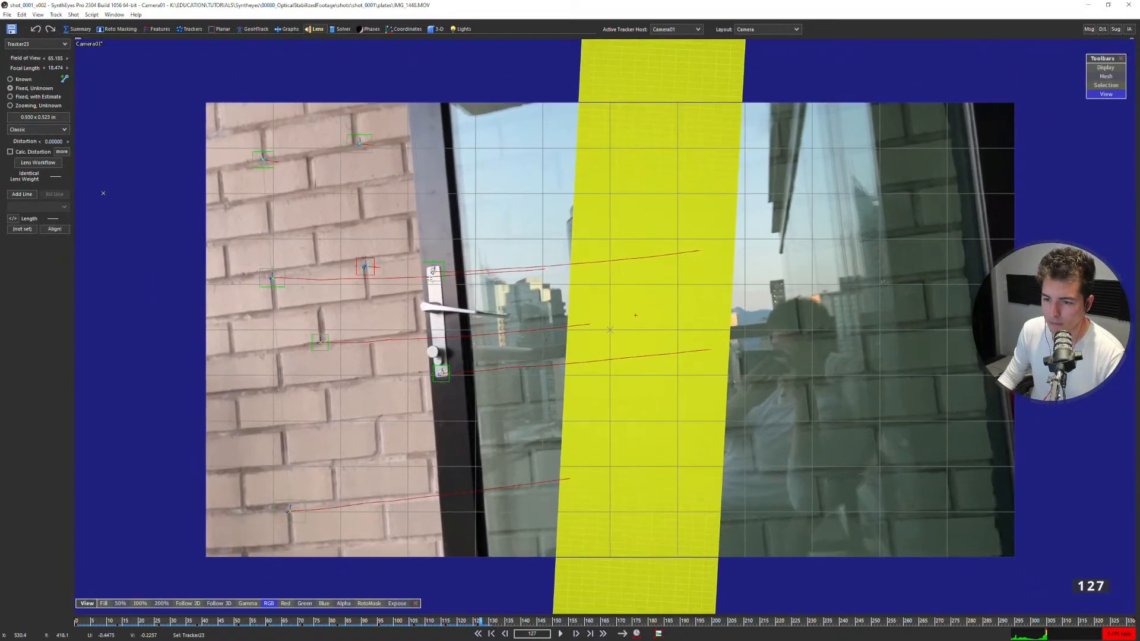
click(22, 194)
drag(209, 169, 229, 169)
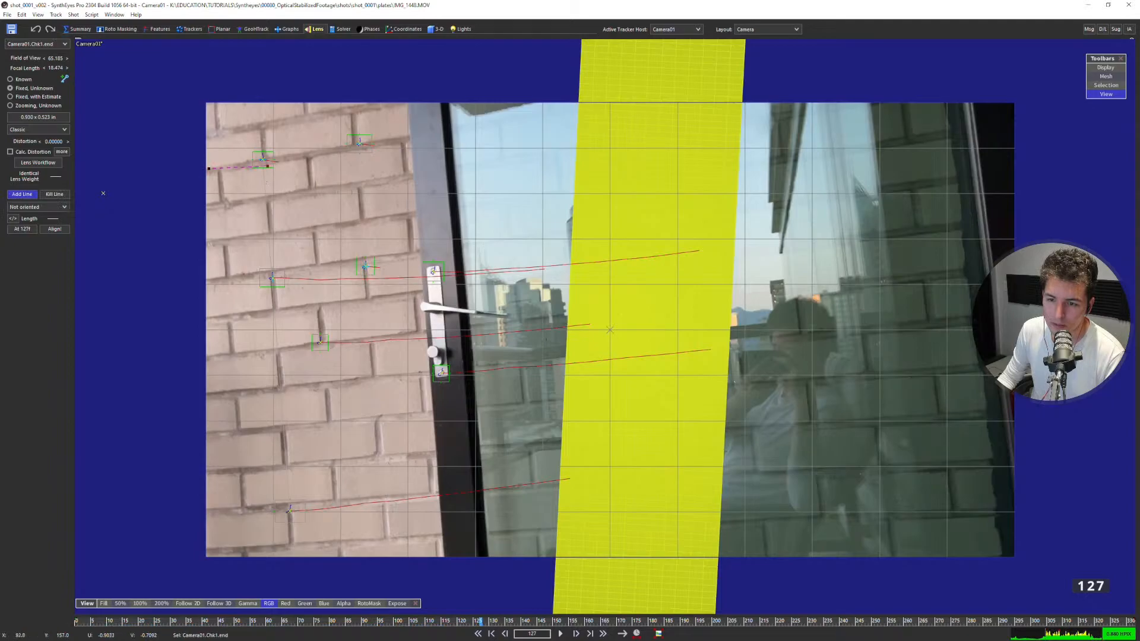
right_click(400, 138)
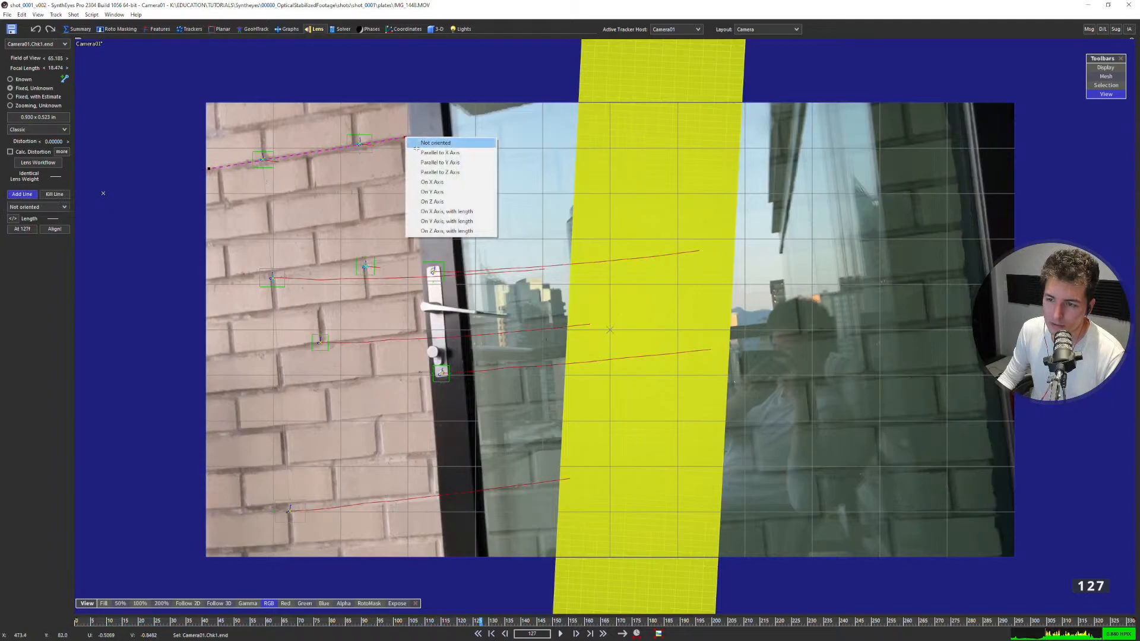
click(432, 182)
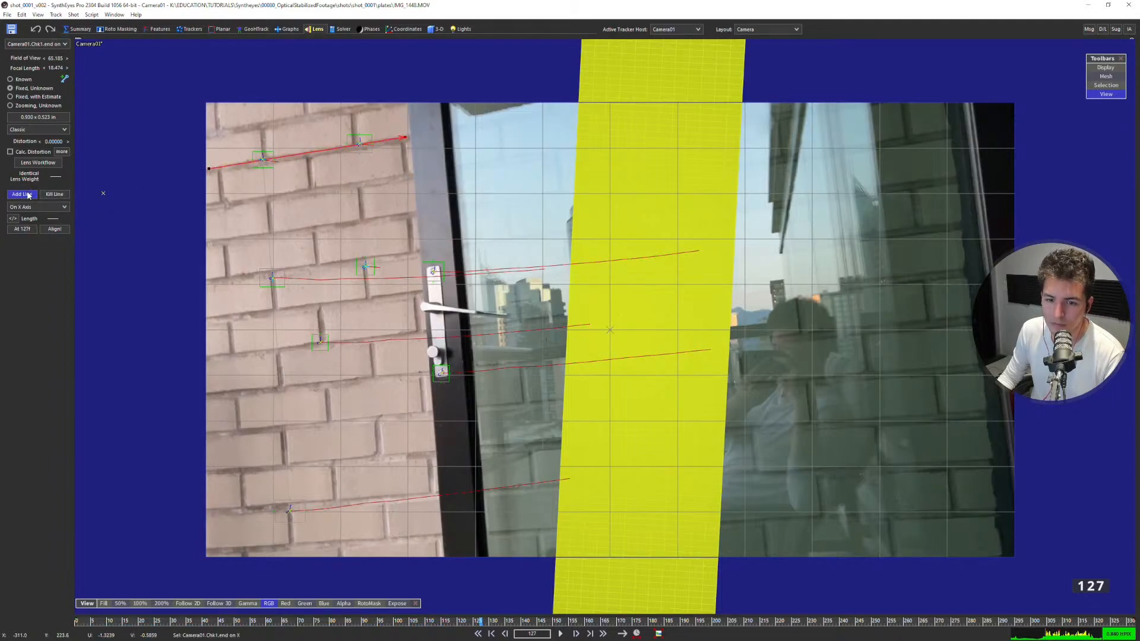
Add alignment lines along a middle and a lower horizontal mortar joint, both set Parallel to X Axis.
drag(207, 318, 421, 291)
click(457, 306)
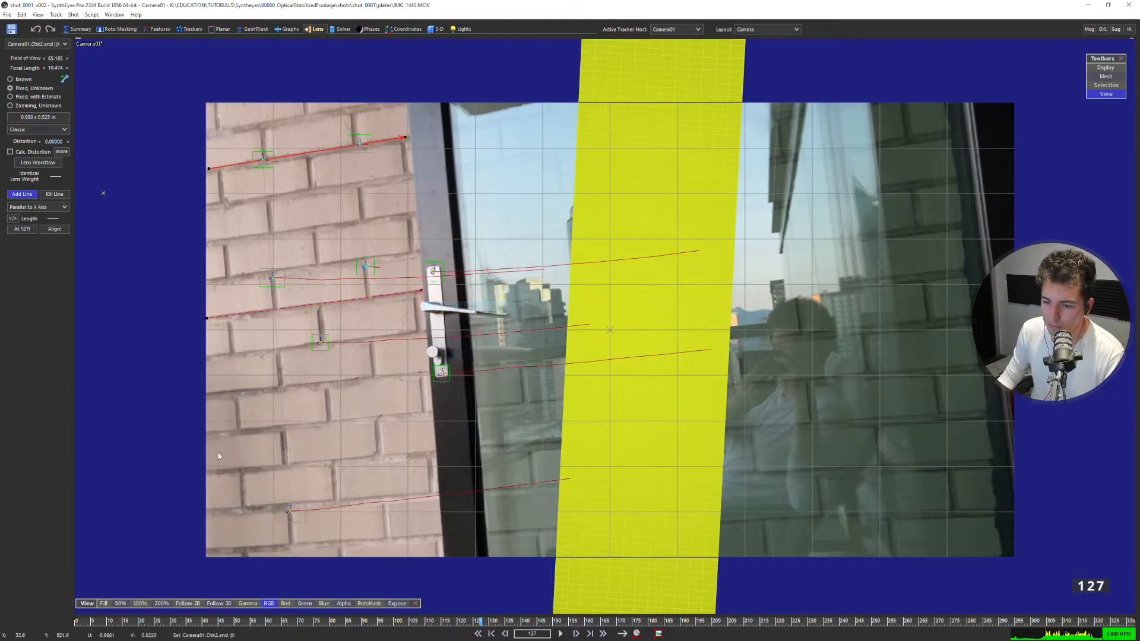
drag(212, 469, 384, 461)
right_click(435, 453)
click(478, 465)
Add an alignment line along the lowest visible mortar joint and set it Parallel to X Axis.
drag(212, 548, 450, 537)
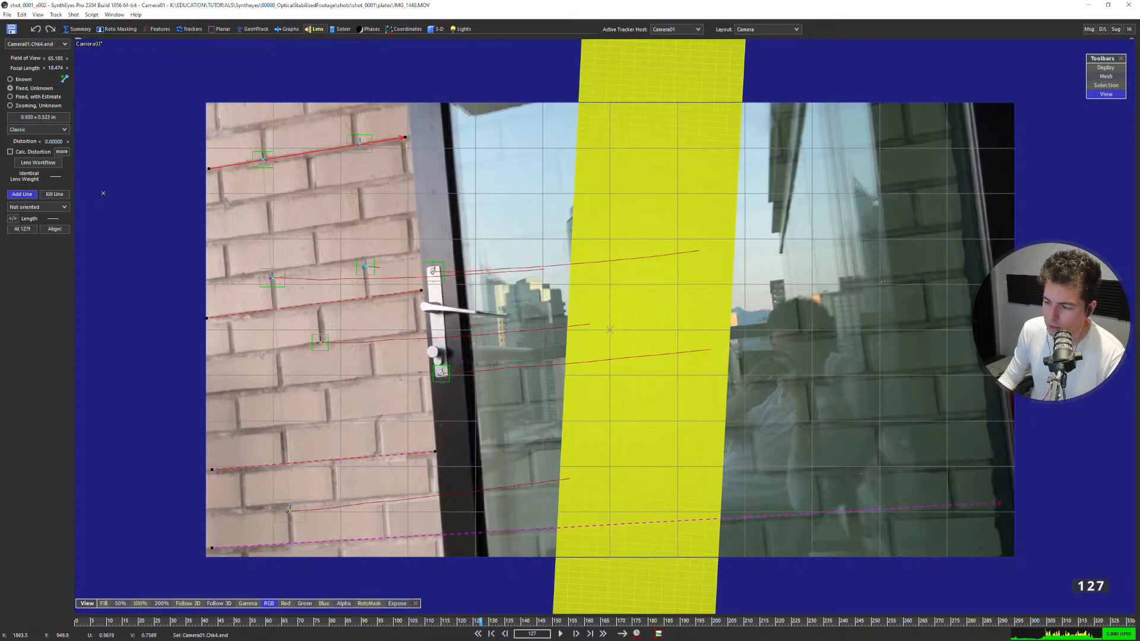
drag(997, 506, 879, 341)
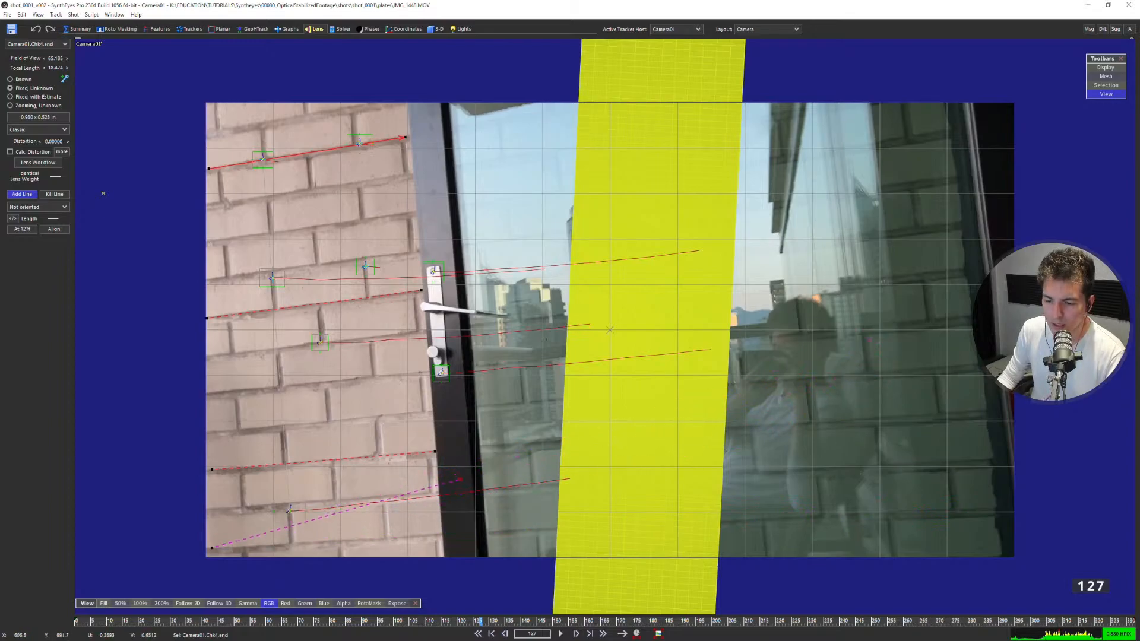
drag(883, 393, 440, 535)
right_click(440, 535)
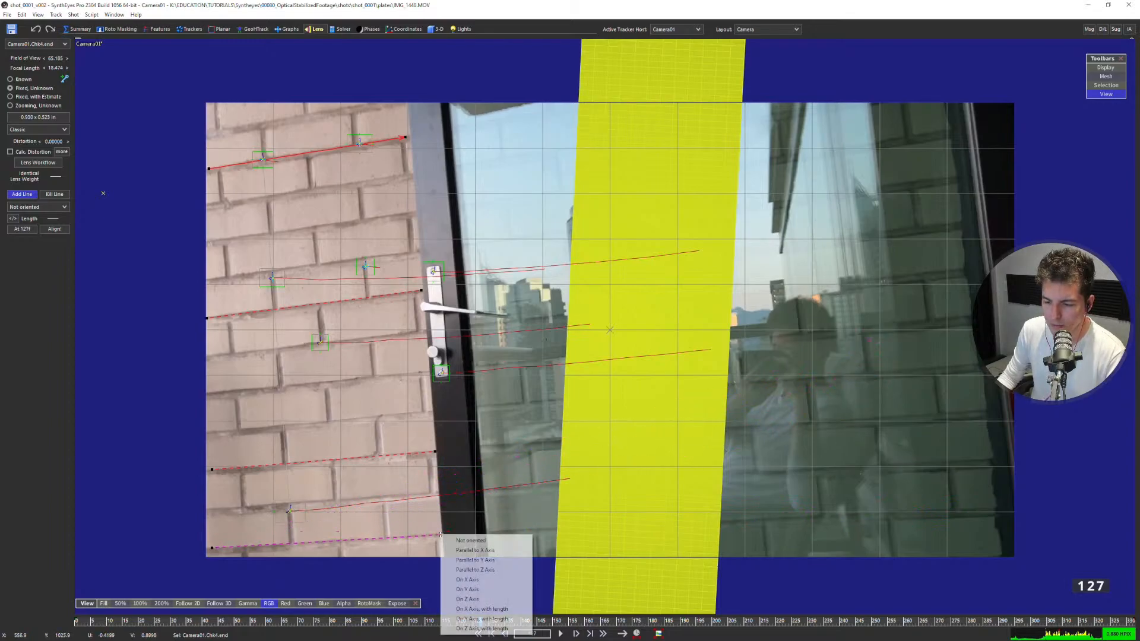
click(475, 551)
Add an upward alignment line through the vertical brick joints beside the tracked points and set it On Y Axis.
mouse_move(441, 488)
middle_down()
mouse_move(399, 480)
mouse_move(451, 480)
middle_up()
scroll(398, 468, up, 1)
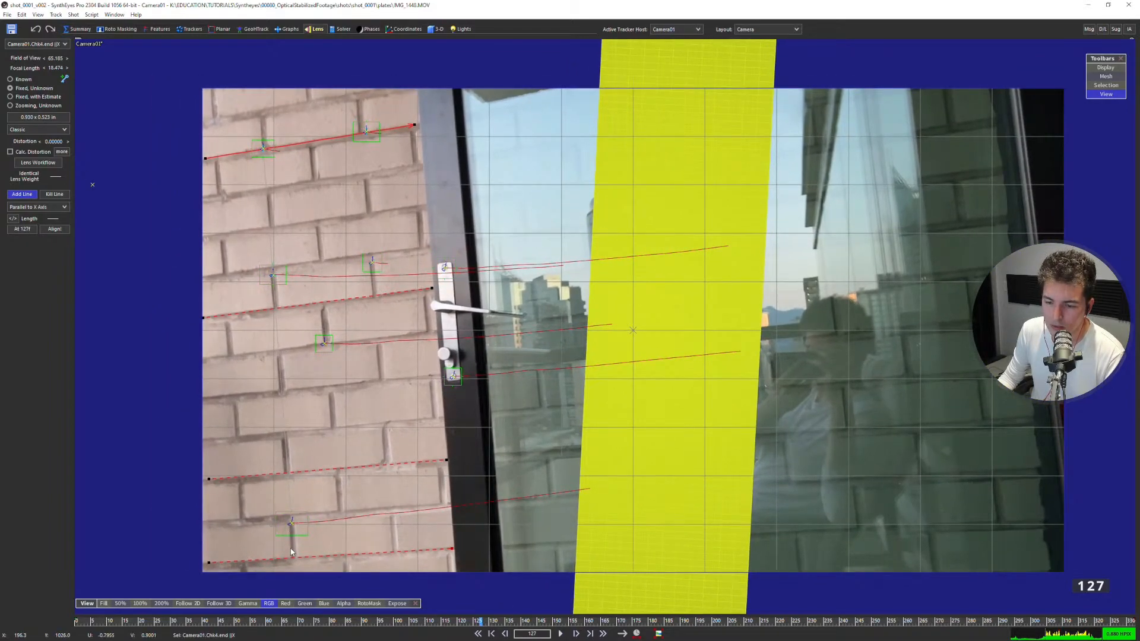
drag(291, 554, 280, 198)
right_click(265, 110)
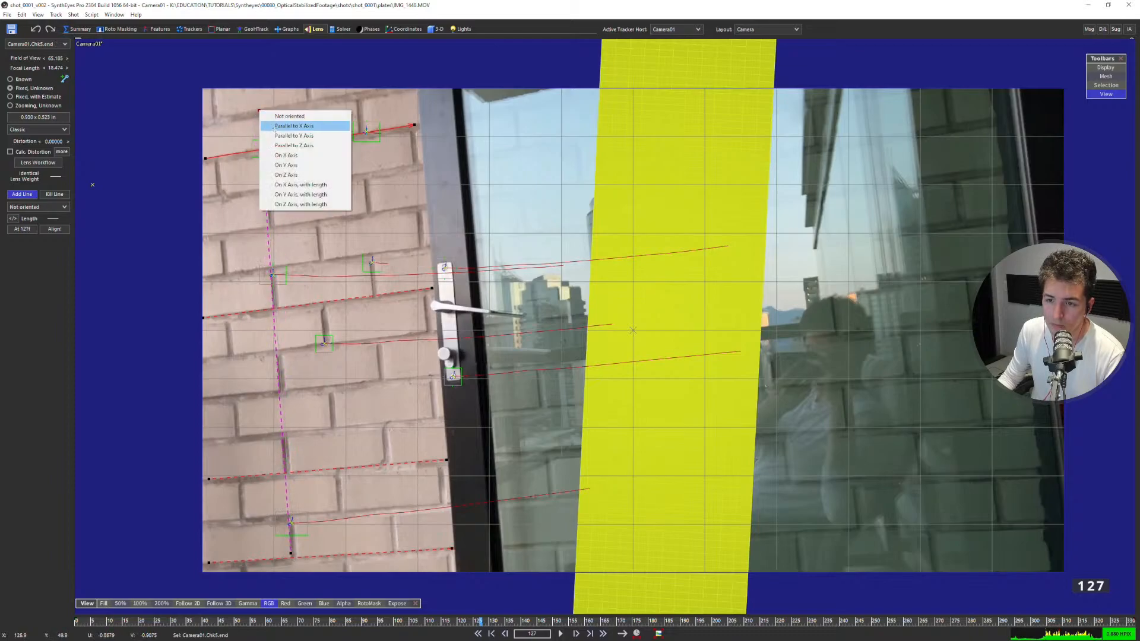
click(300, 166)
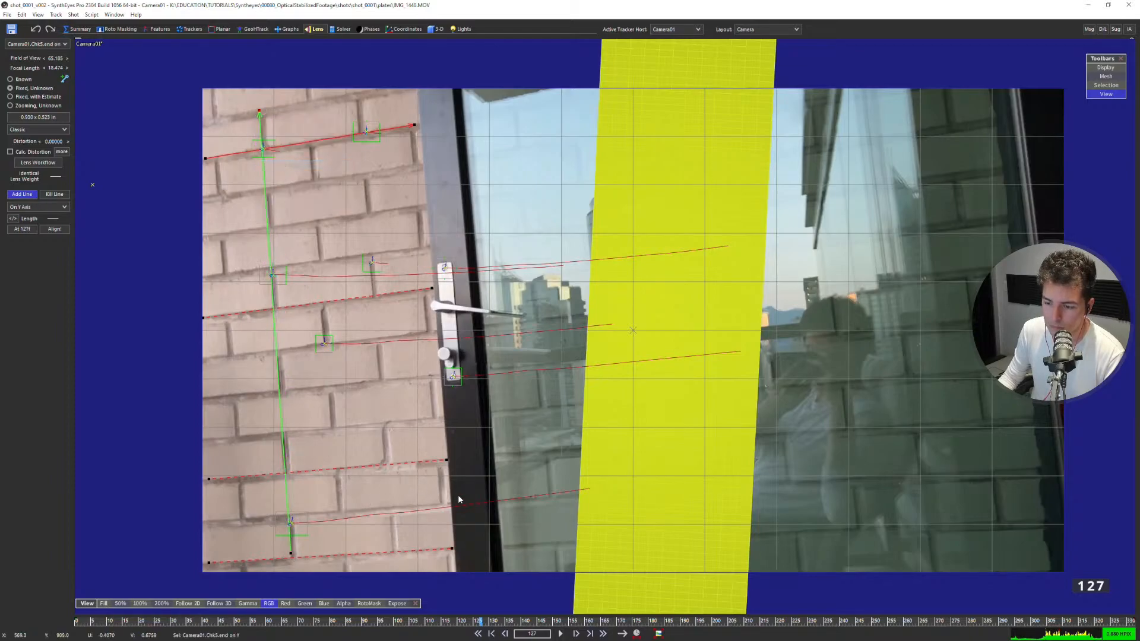
Add a vertical alignment line through the bricks beside the door frame and set it Parallel to Y Axis.
drag(414, 326, 408, 102)
right_click(408, 101)
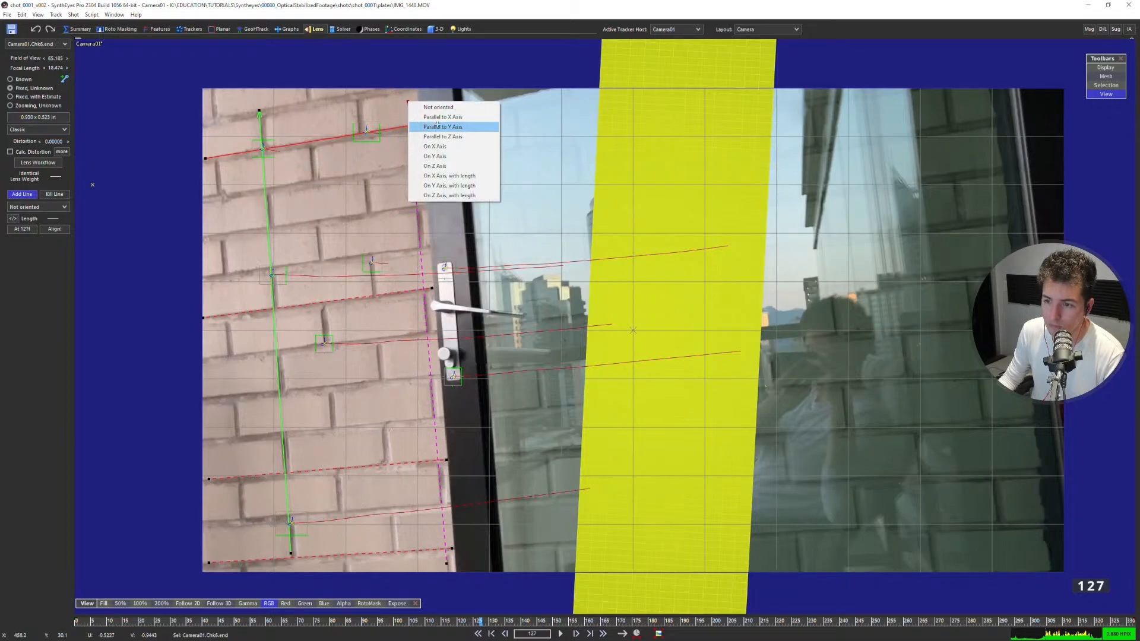
click(437, 127)
Add an alignment line along the metal frame edge at the far side of the glass and set it Parallel to Y Axis.
scroll(440, 271, down, 3)
scroll(440, 271, up, 1)
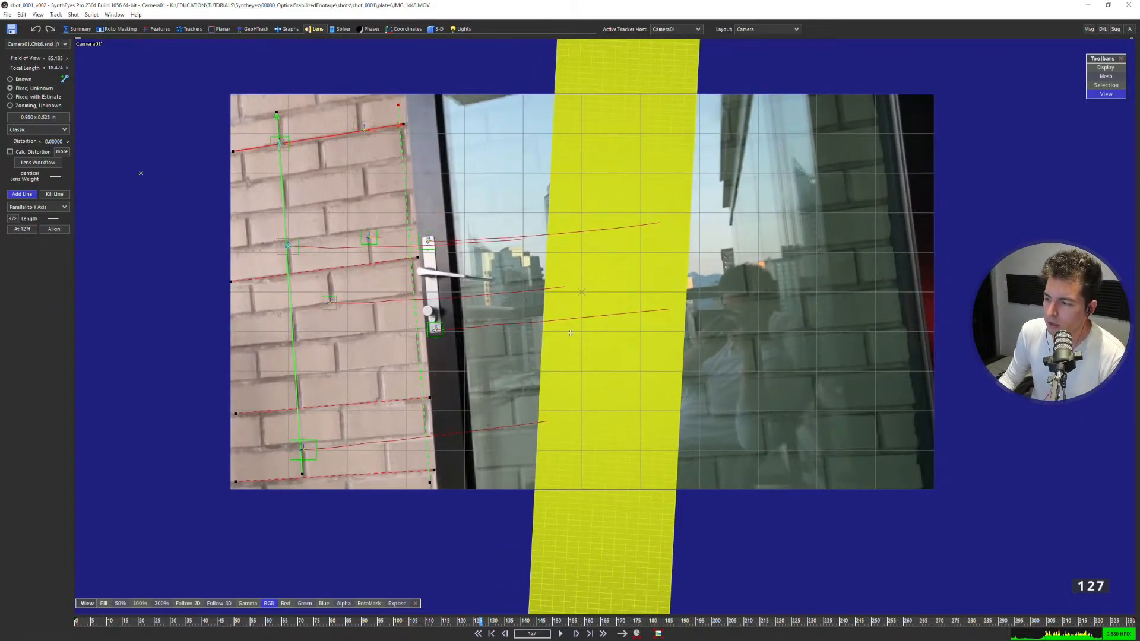
middle_drag(778, 270, 587, 291)
middle_drag(692, 390, 618, 408)
scroll(618, 409, up, 2)
middle_drag(708, 355, 596, 449)
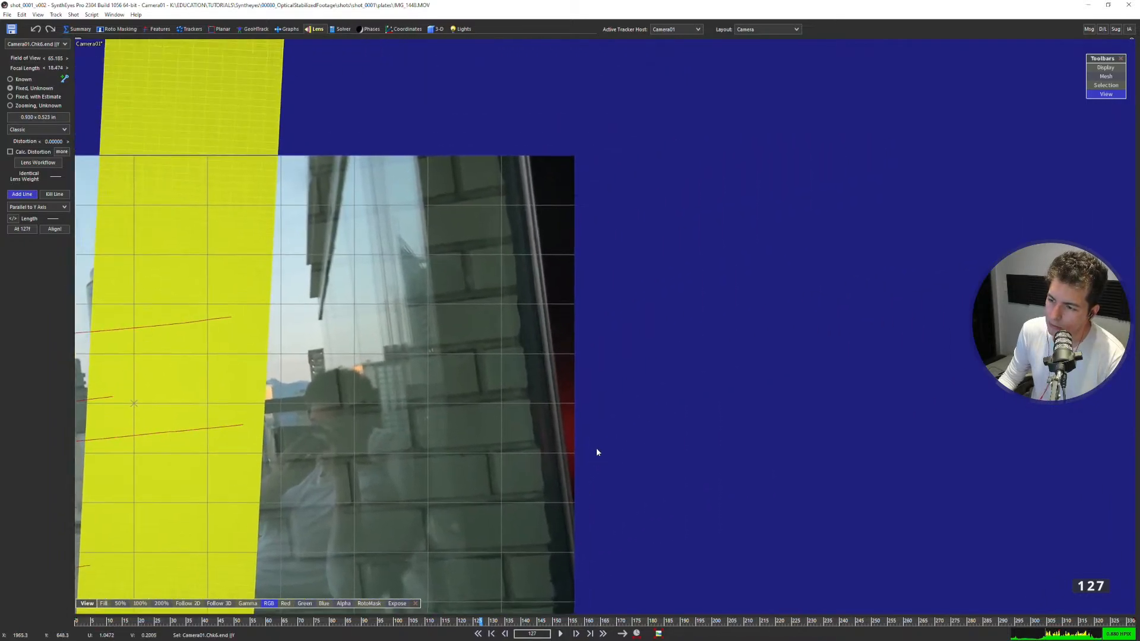
scroll(597, 453, up, 3)
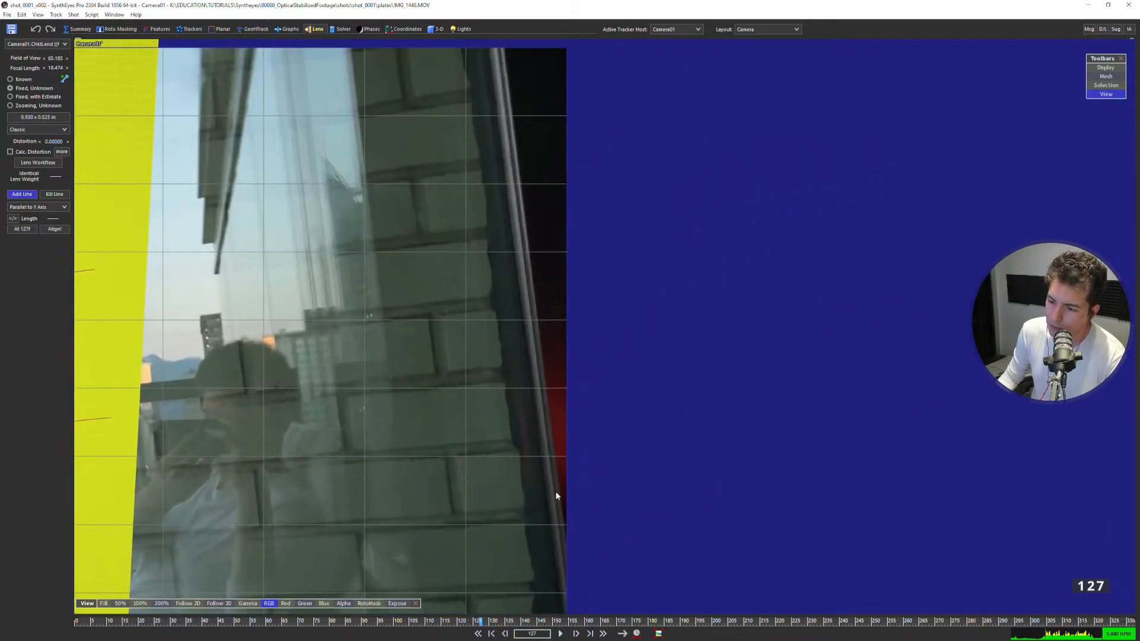
click(563, 512)
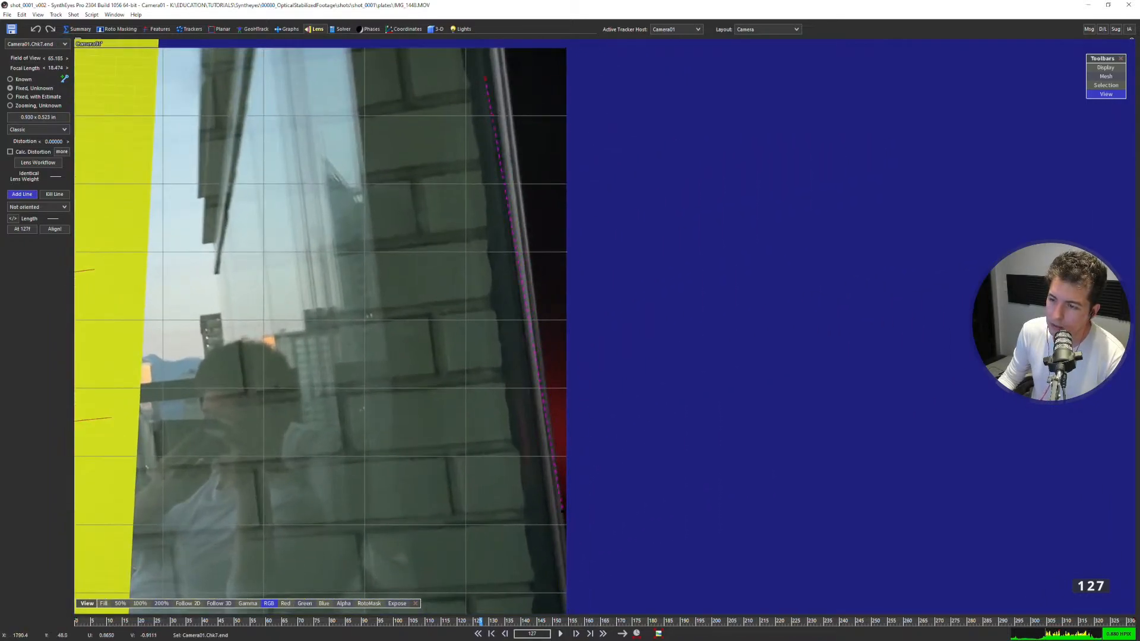
drag(485, 77, 502, 49)
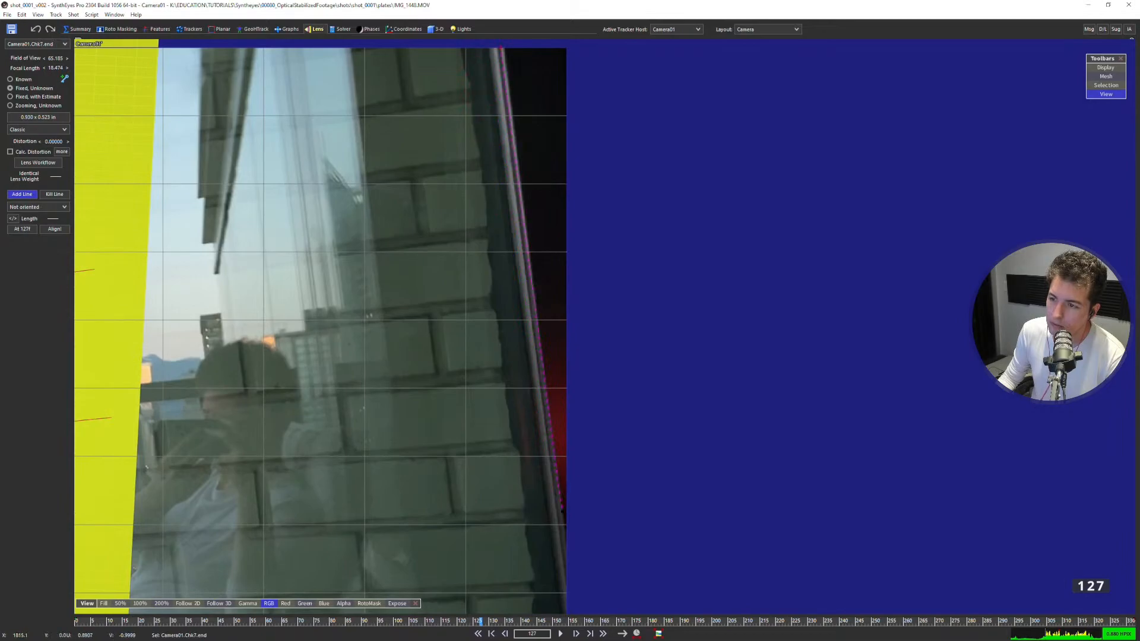
right_click(502, 49)
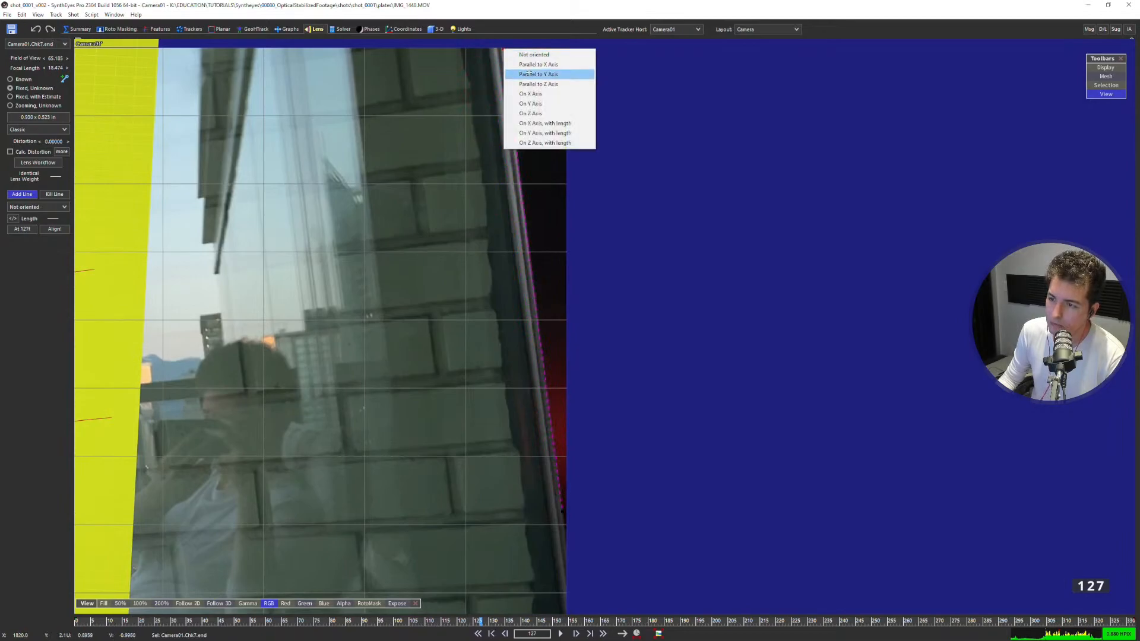
click(529, 74)
Try aligning the scene to the drawn lines, examine the result in the Quad layout, and undo the alignment.
scroll(537, 134, down, 5)
middle_drag(534, 140, 789, 183)
scroll(789, 183, up, 2)
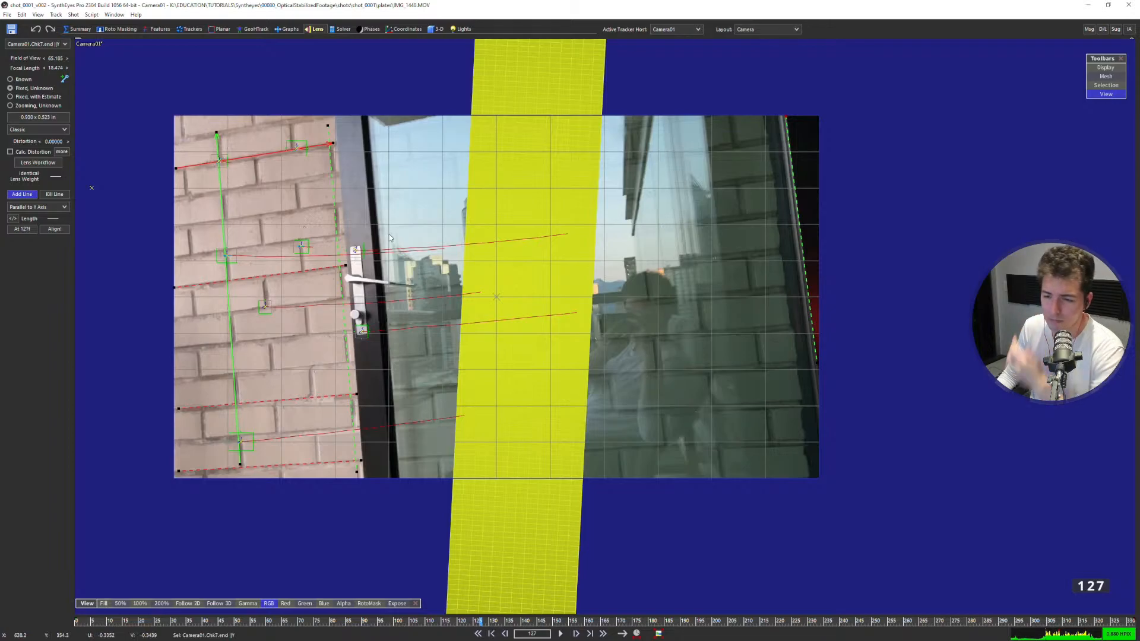
click(54, 229)
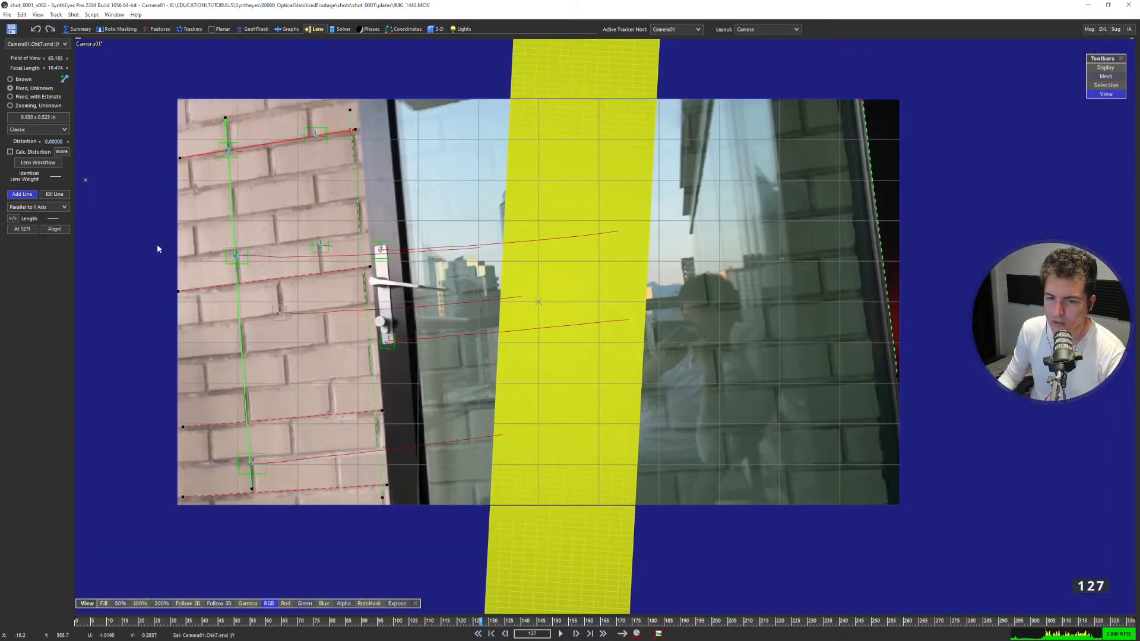
key(7)
scroll(324, 423, down, 2)
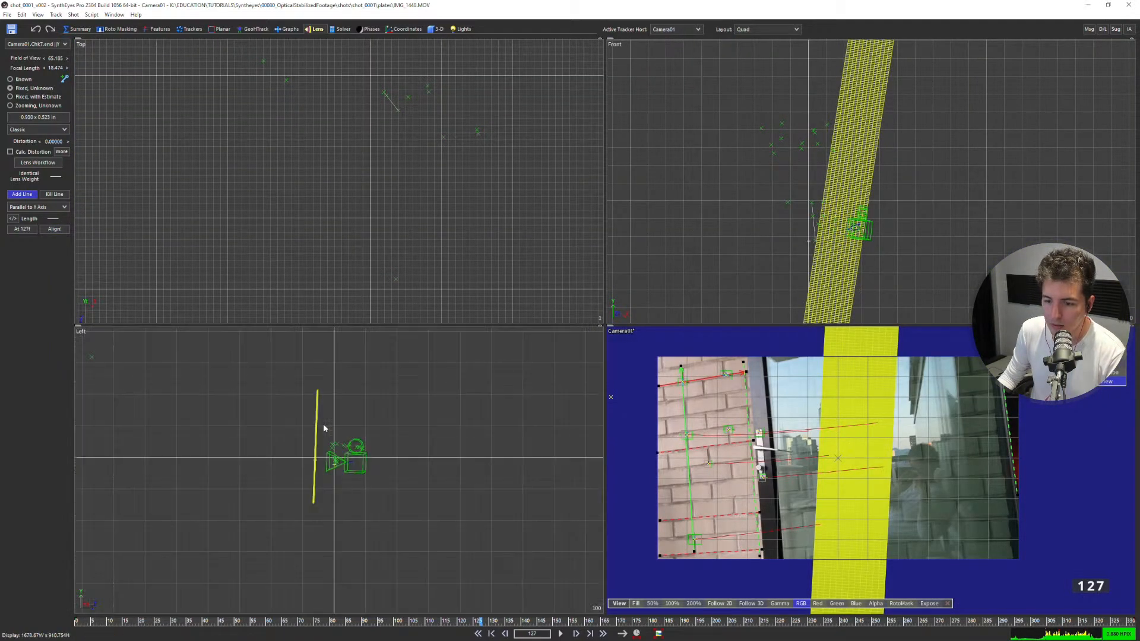
scroll(398, 249, down, 2)
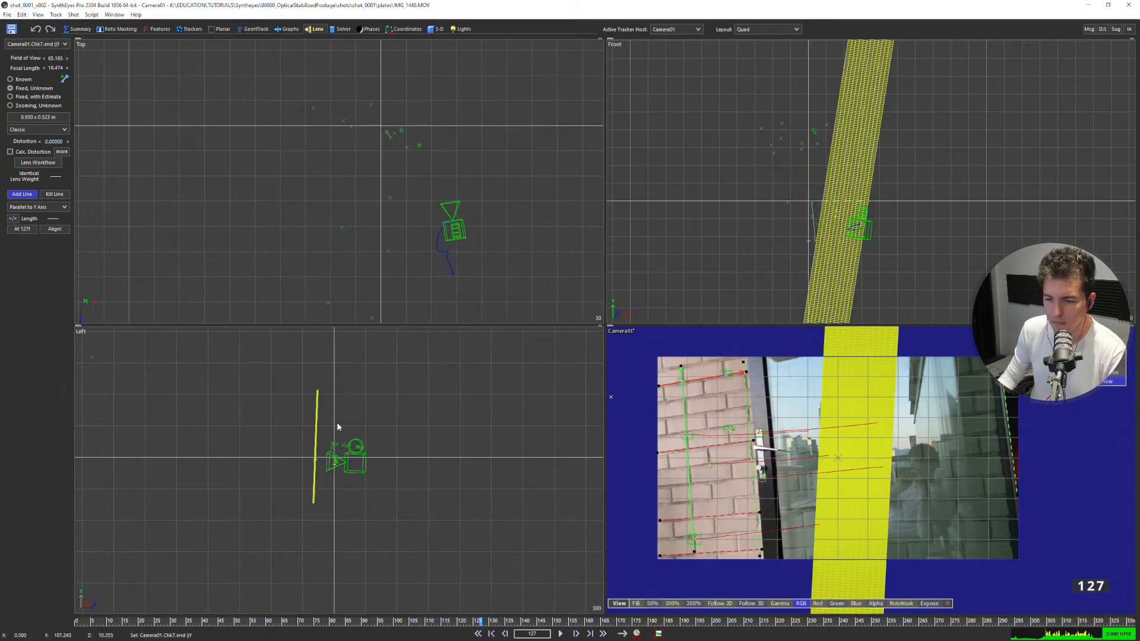
key(ctrl+z)
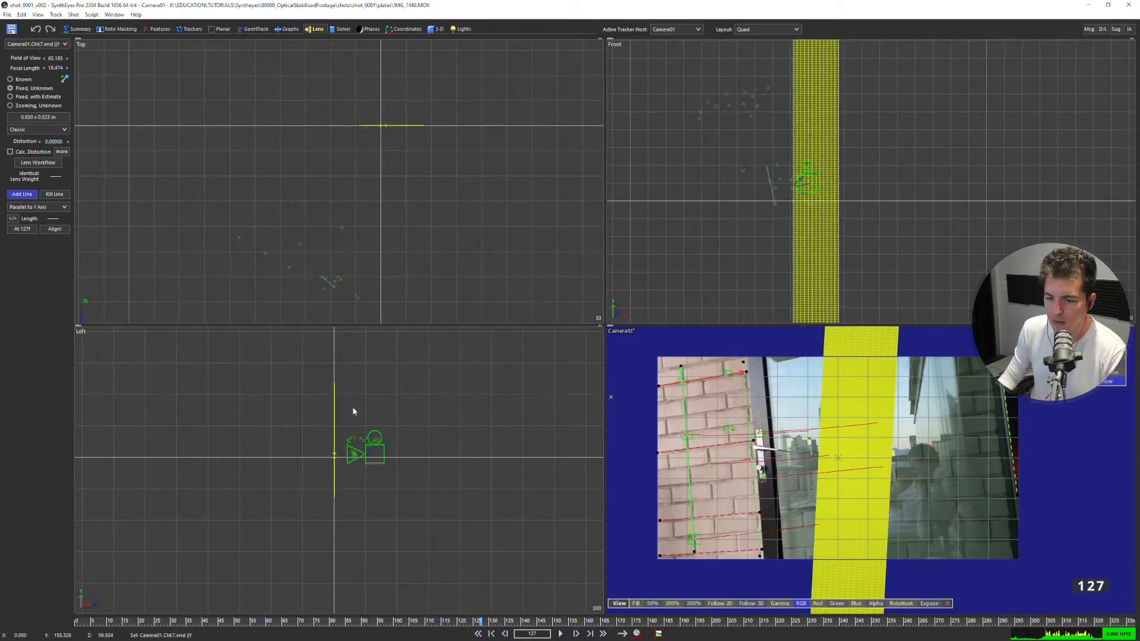
Turn off Whole affects meshes and align the scene to the drawn lines again.
right_click(353, 409)
mouse_move(410, 416)
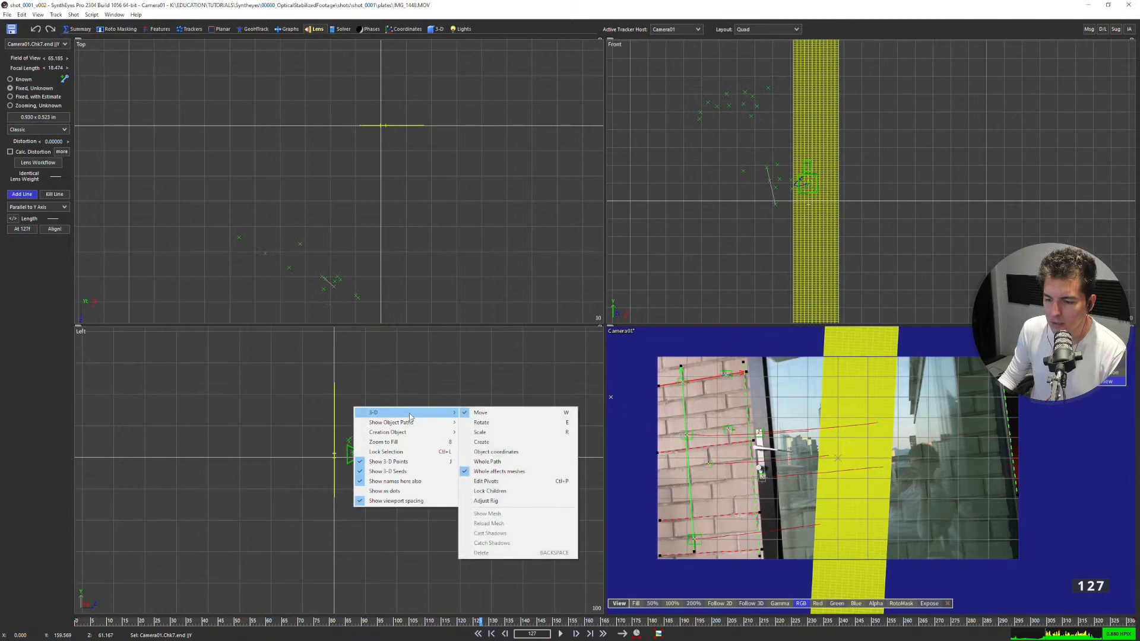
click(496, 471)
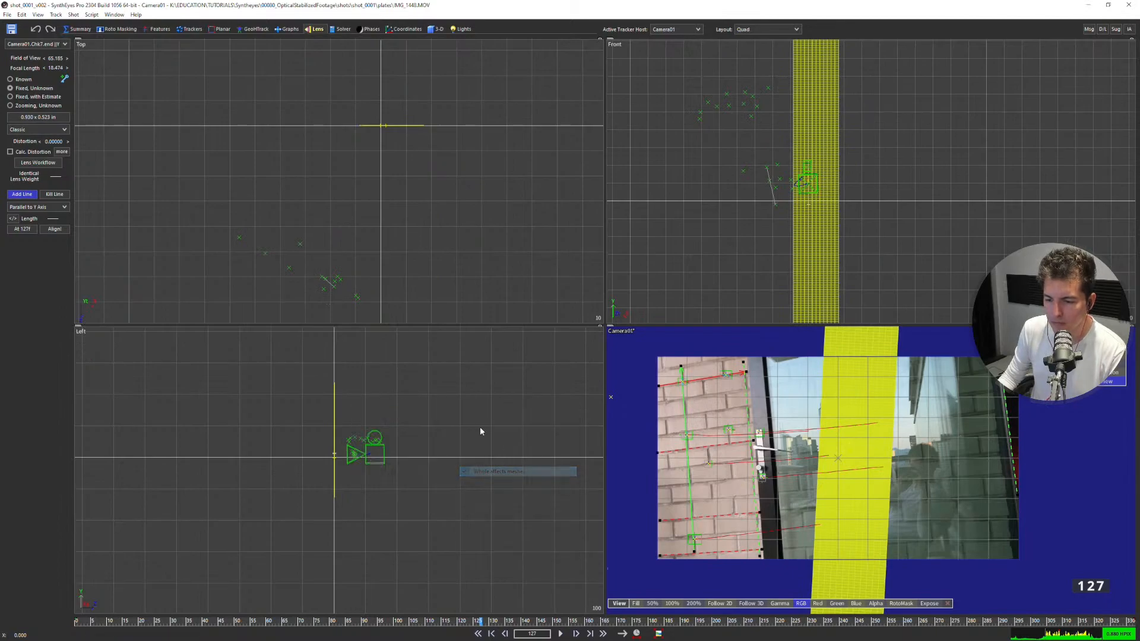
right_click(415, 407)
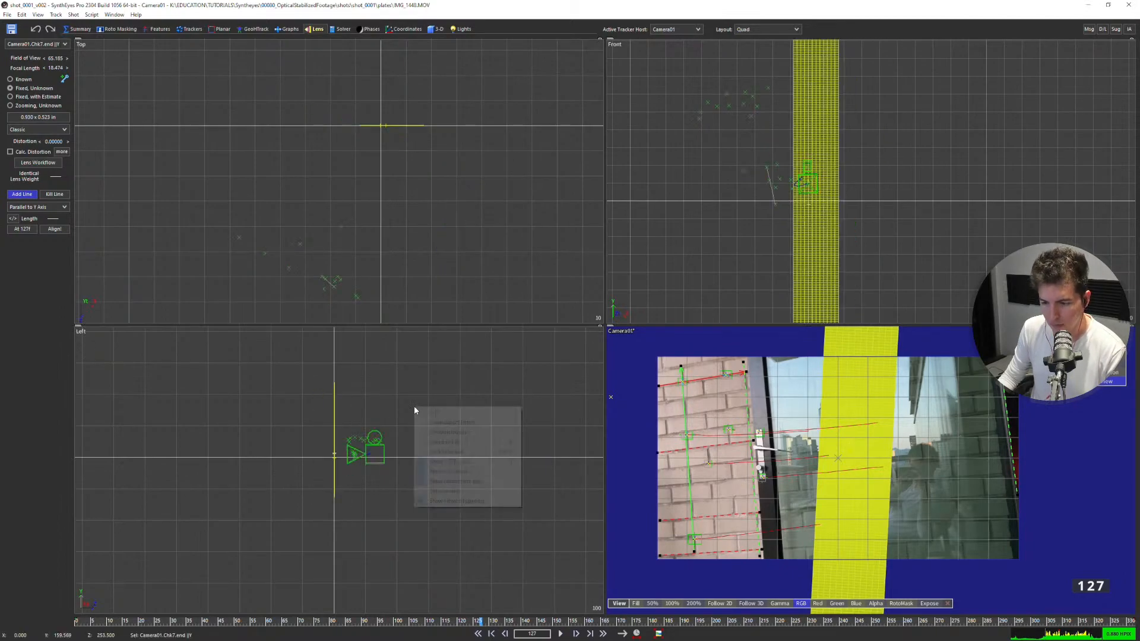
click(58, 244)
click(55, 229)
Inspect how the reference grid overlays the brick wall in the camera view and sits beside the camera in the Left view.
scroll(772, 429, down, 2)
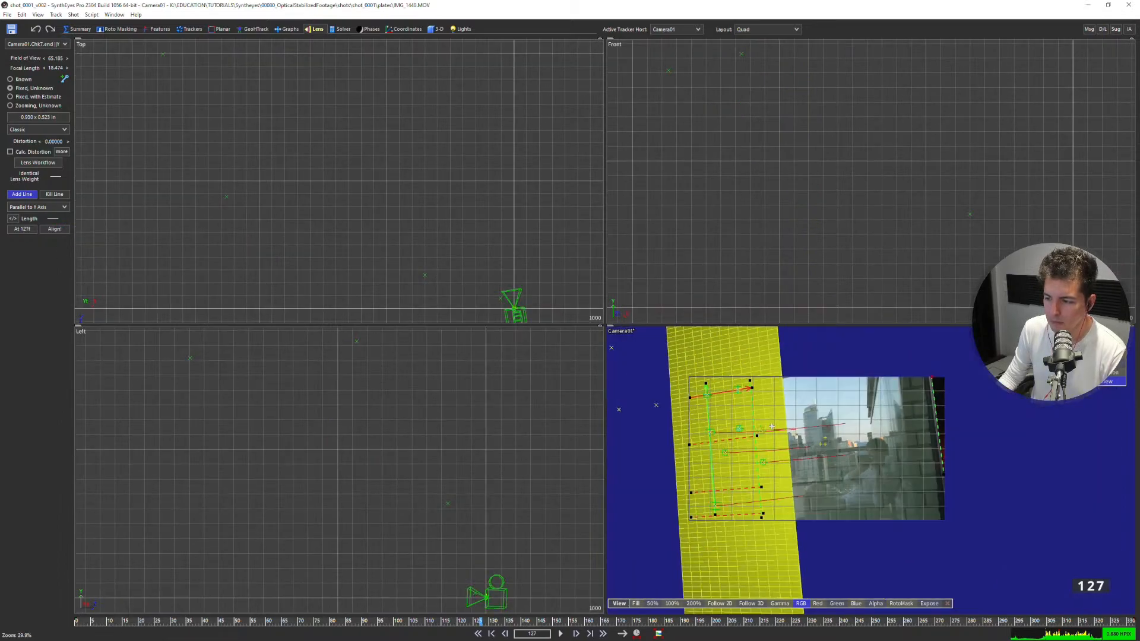
scroll(764, 437, up, 1)
scroll(495, 599, up, 3)
middle_drag(495, 600, 503, 568)
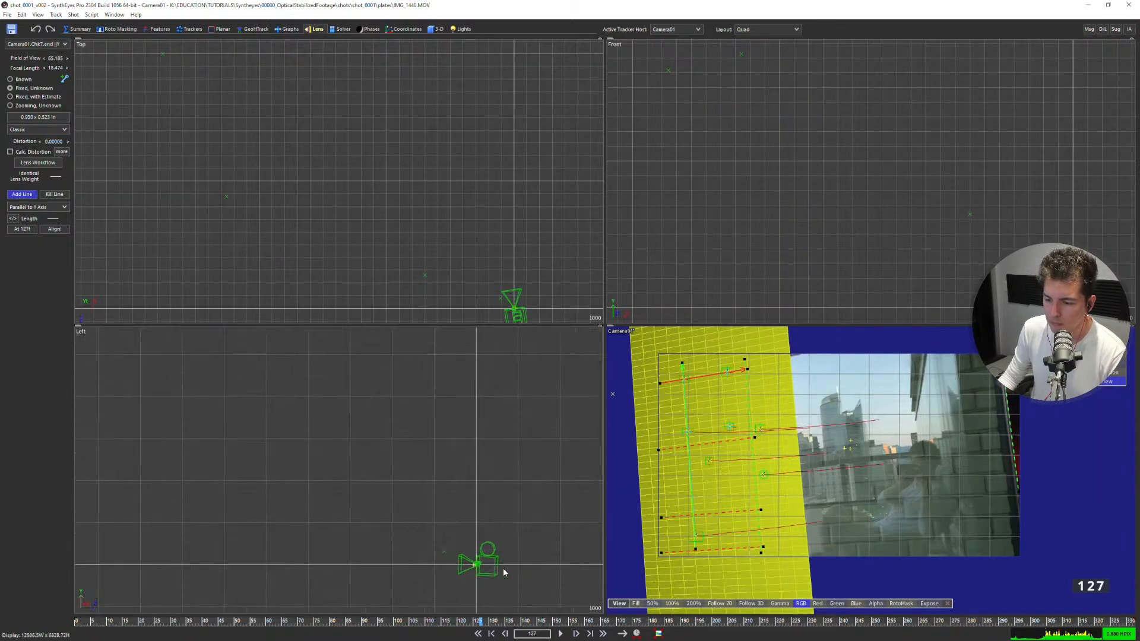
scroll(503, 572, up, 3)
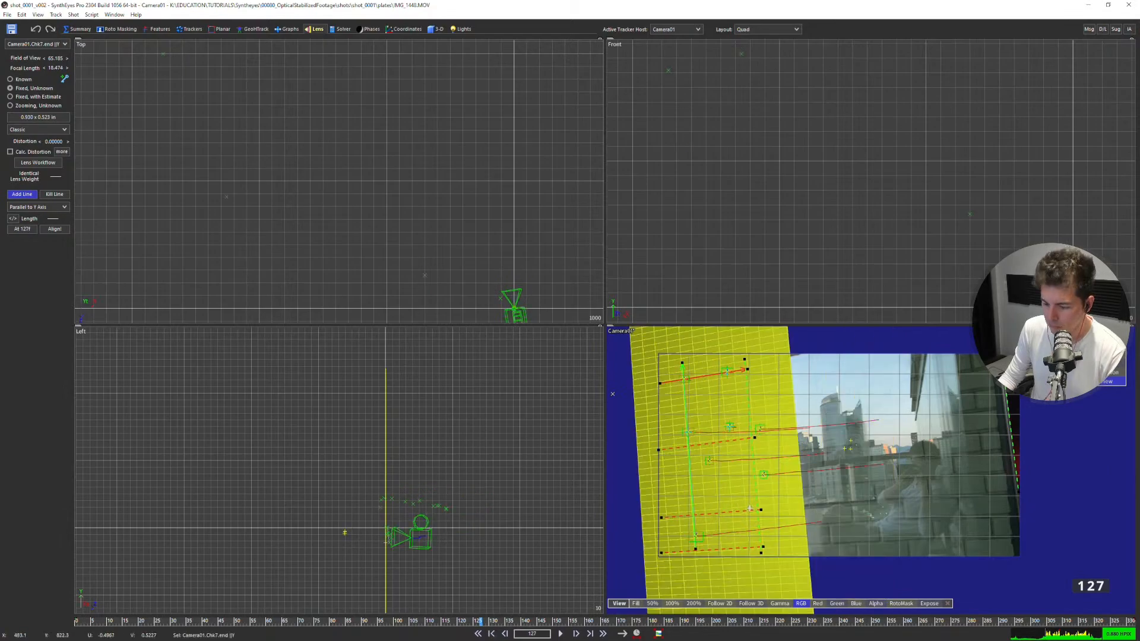
key(o)
scroll(709, 405, up, 3)
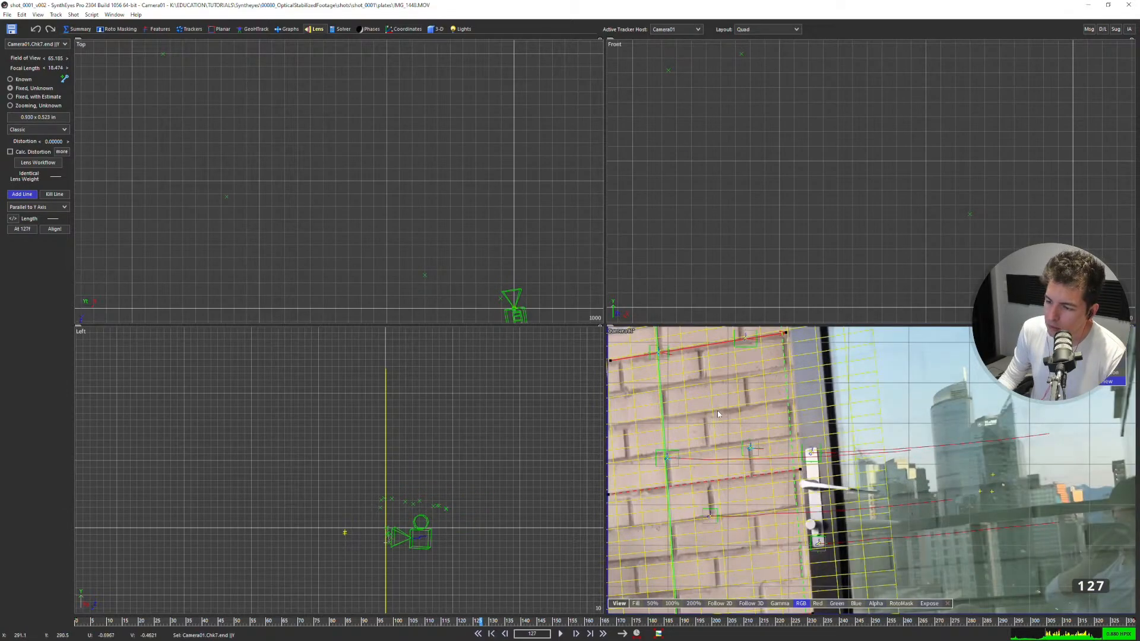
scroll(707, 386, down, 1)
middle_drag(702, 346, 711, 380)
key(1)
key(1)
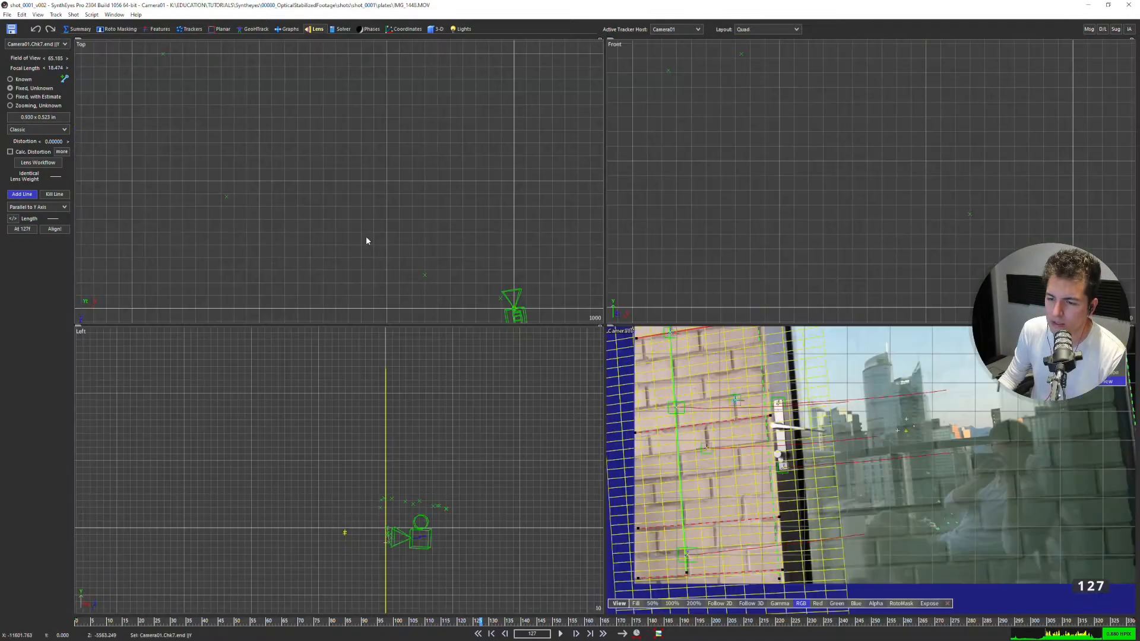
key(1)
click(360, 210)
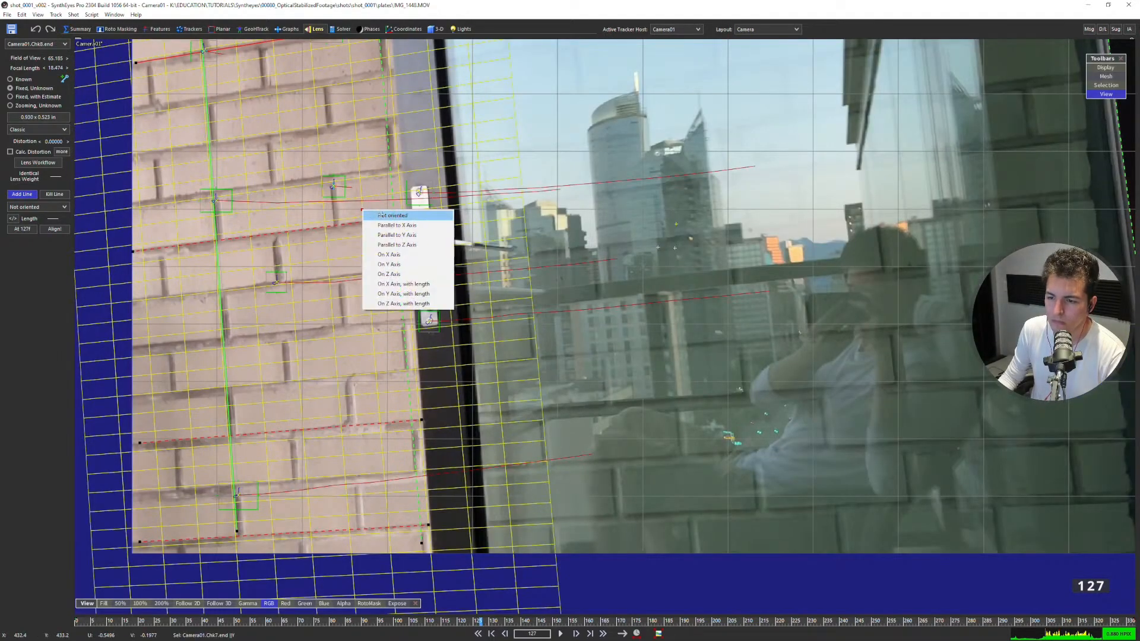
click(379, 218)
key(1)
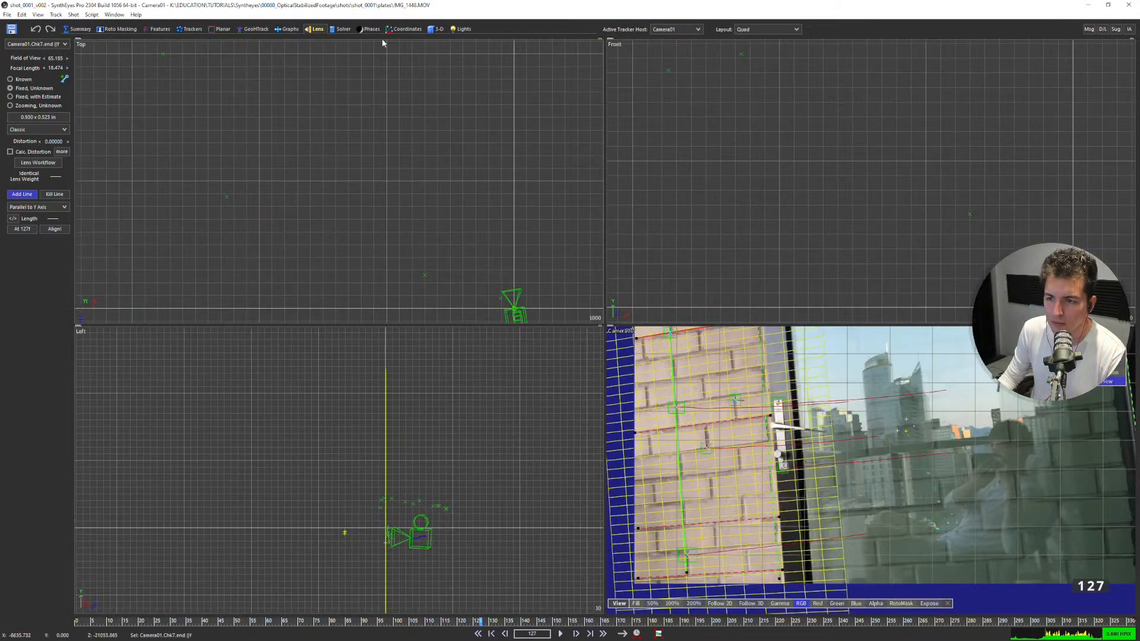
Switch to the 3-D room, leave Whole turned off, and select the reference plane in the Top view.
click(437, 31)
click(61, 145)
middle_drag(498, 301, 466, 247)
scroll(466, 247, up, 12)
scroll(521, 101, up, 5)
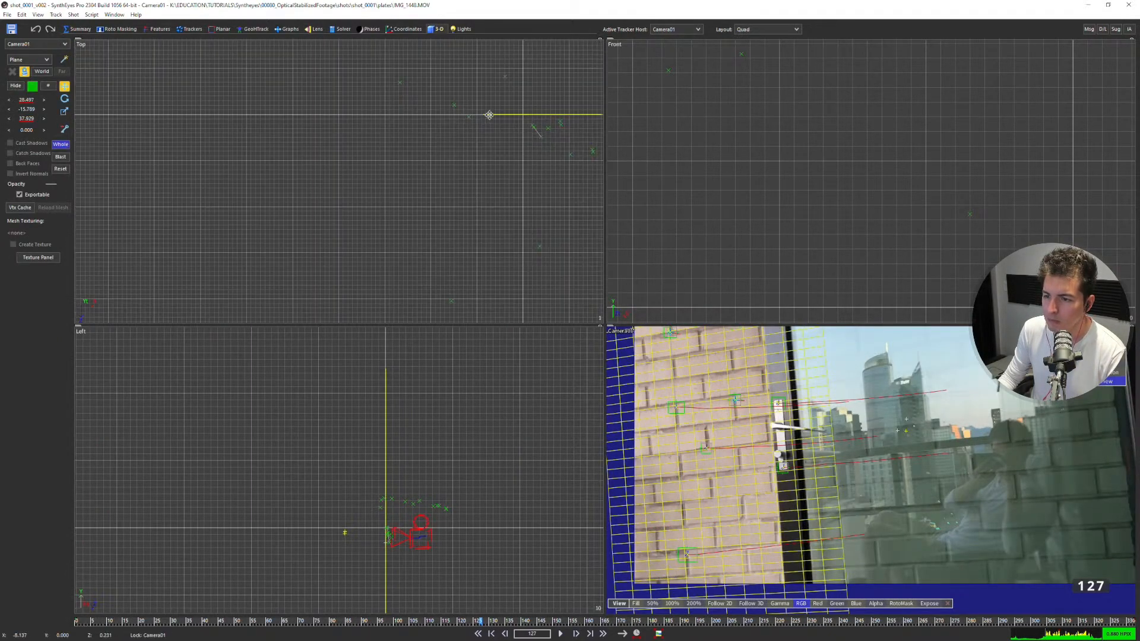
middle_drag(508, 113, 189, 136)
click(60, 145)
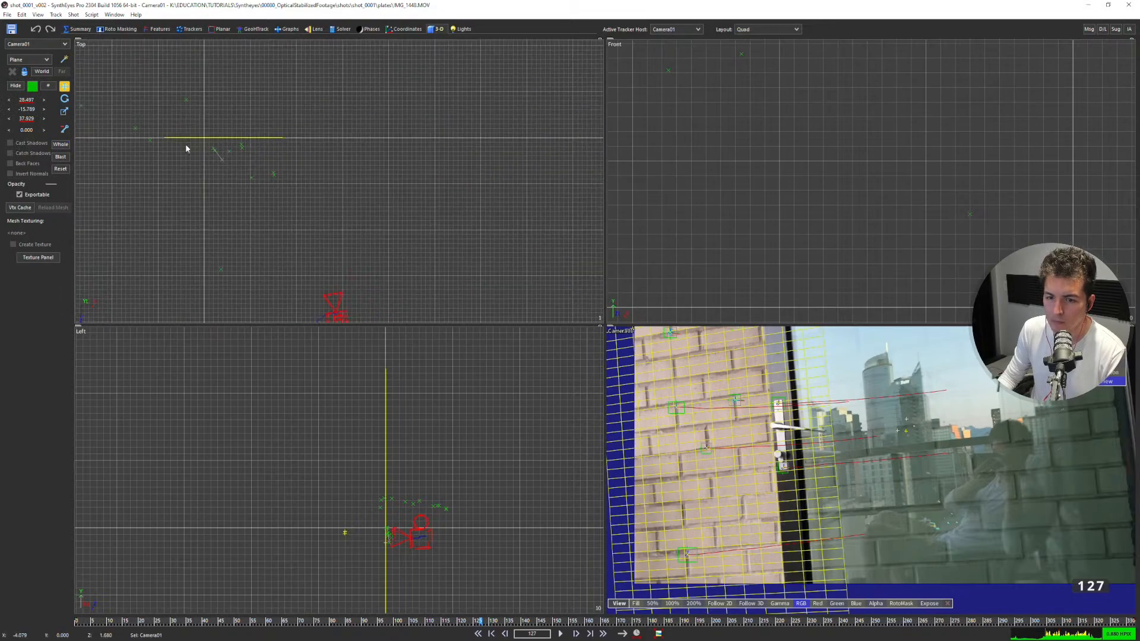
click(190, 137)
Enlarge the reference plane to about 82.6 and place it at about X 17.4, Y 56.7 in the Front view.
scroll(866, 201, down, 5)
scroll(924, 215, up, 4)
middle_drag(805, 249, 823, 201)
scroll(942, 165, up, 5)
scroll(824, 201, up, 6)
drag(824, 202, 894, 119)
key(w)
drag(839, 166, 875, 161)
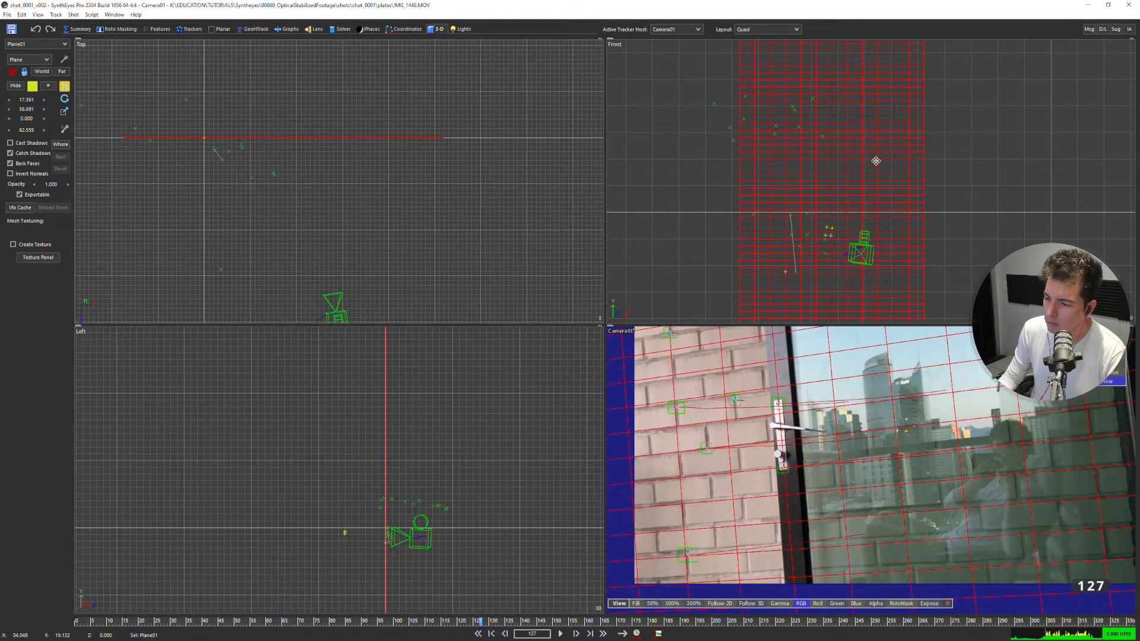
Examine how the enlarged plane's grid lines up with the brick courses in the camera view.
scroll(692, 425, up, 4)
scroll(691, 424, down, 2)
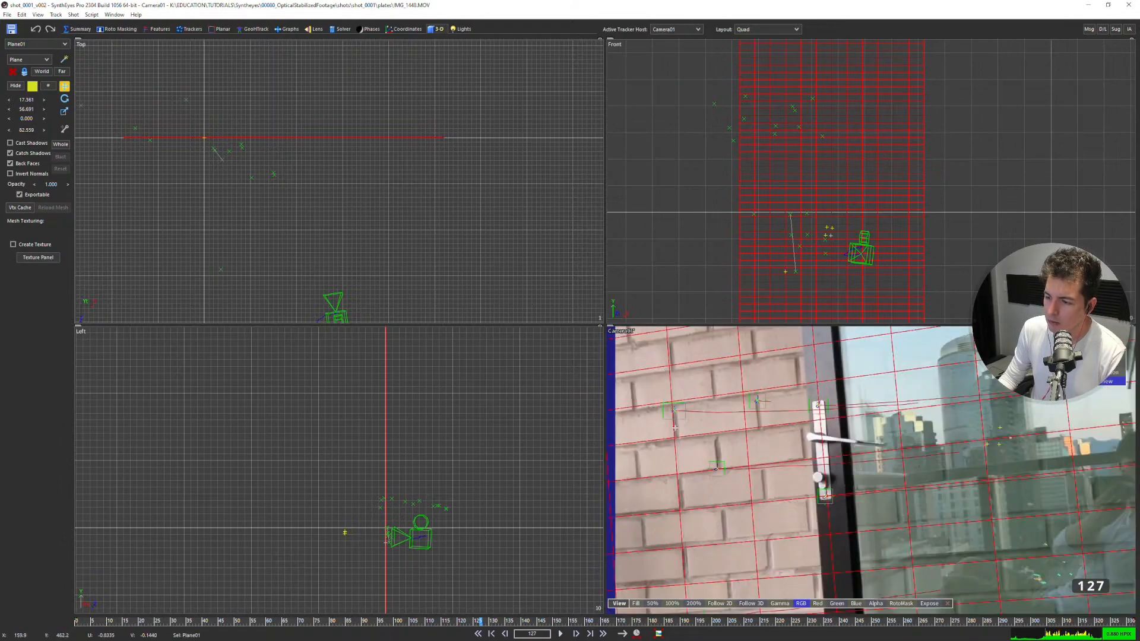
key(1)
scroll(419, 245, down, 6)
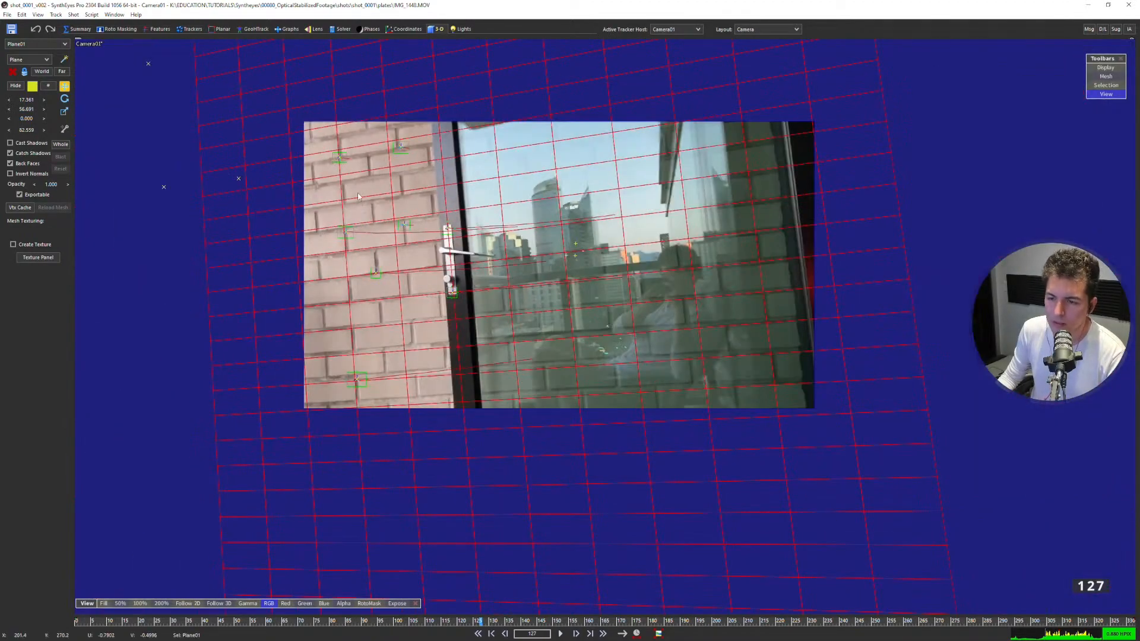
scroll(366, 235, up, 3)
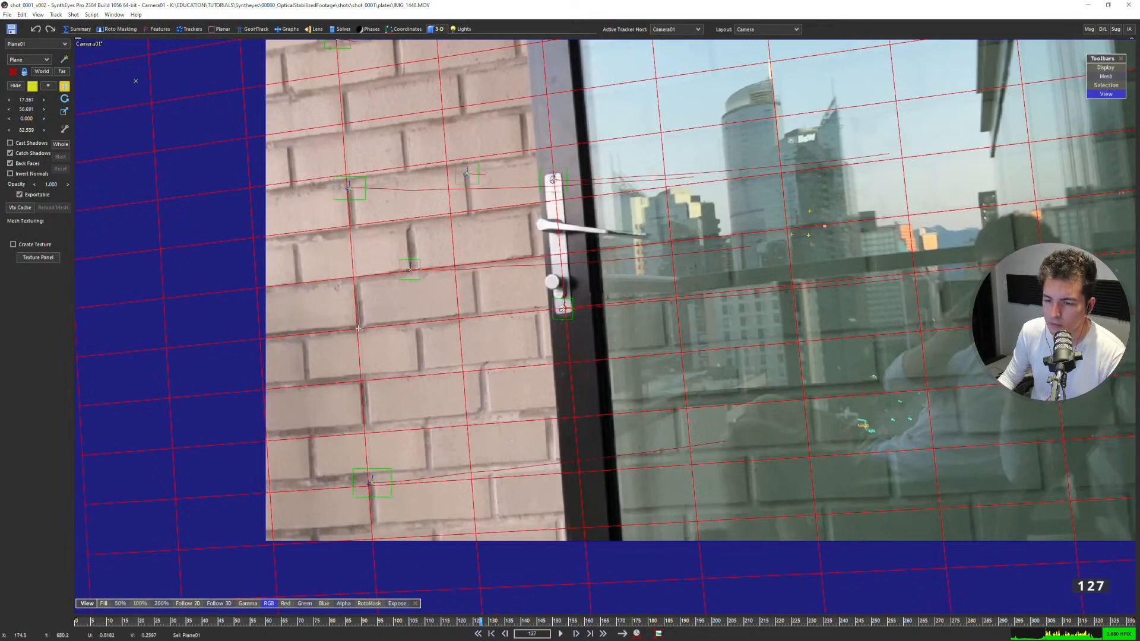
scroll(433, 308, down, 2)
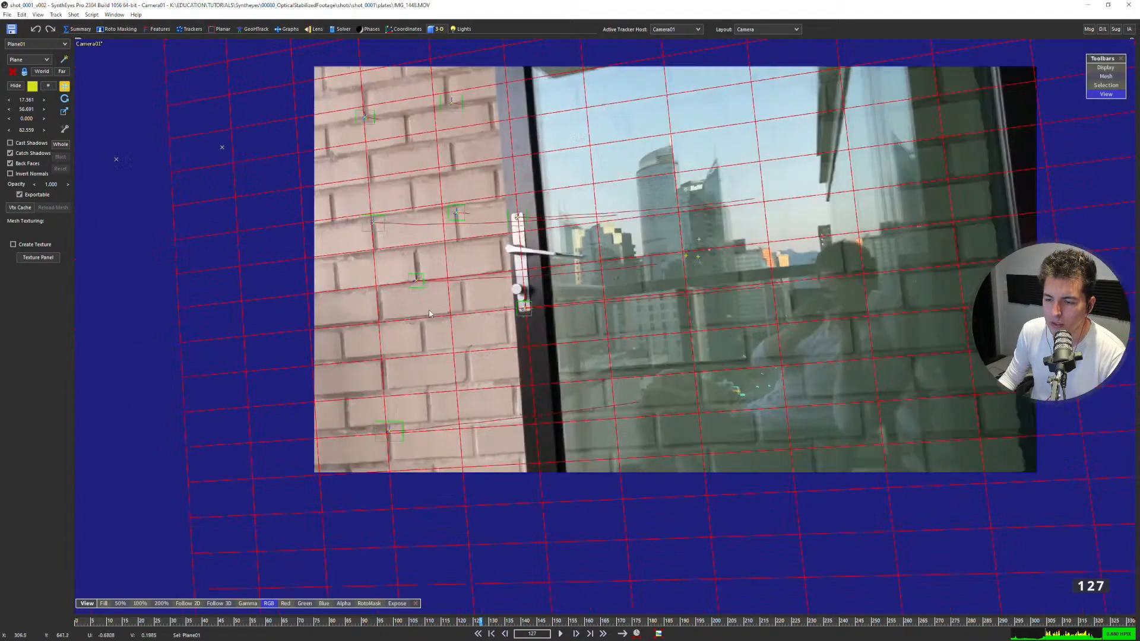
Select the six trackers on the brick wall and set their constraint to Lock Point.
scroll(407, 235, up, 1)
click(382, 254)
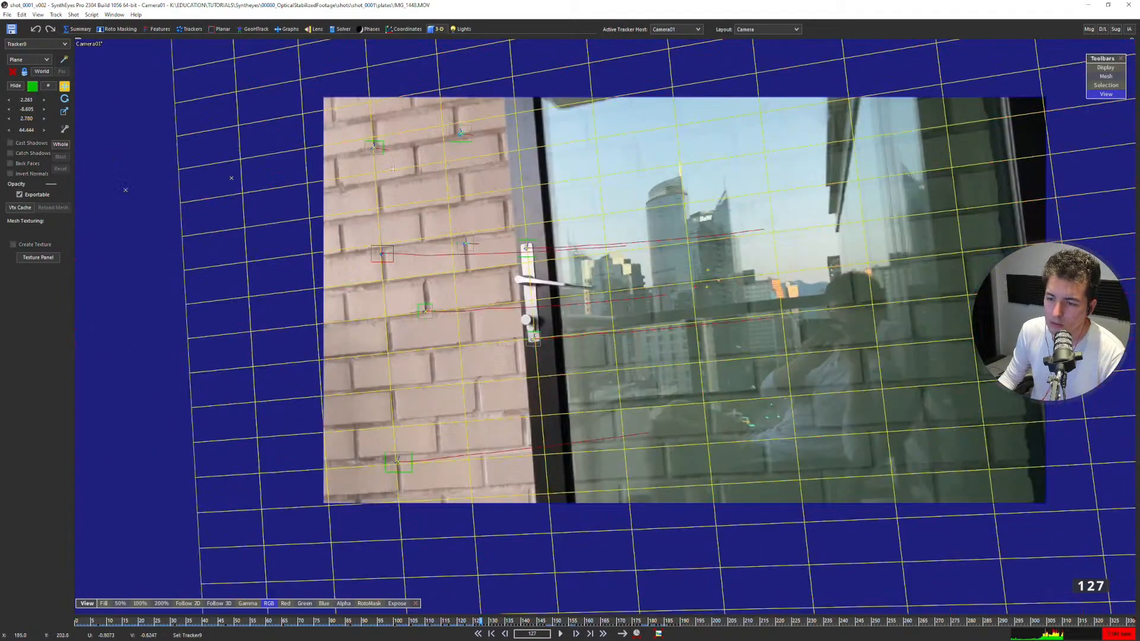
shift+click(374, 148)
mouse_move(497, 135)
shift+mouse_down()
mouse_move(410, 87)
mouse_move(275, 277)
mouse_move(559, 262)
shift+mouse_up()
click(503, 201)
mouse_move(503, 201)
mouse_down()
mouse_move(270, 338)
mouse_move(435, 512)
mouse_move(504, 440)
mouse_up()
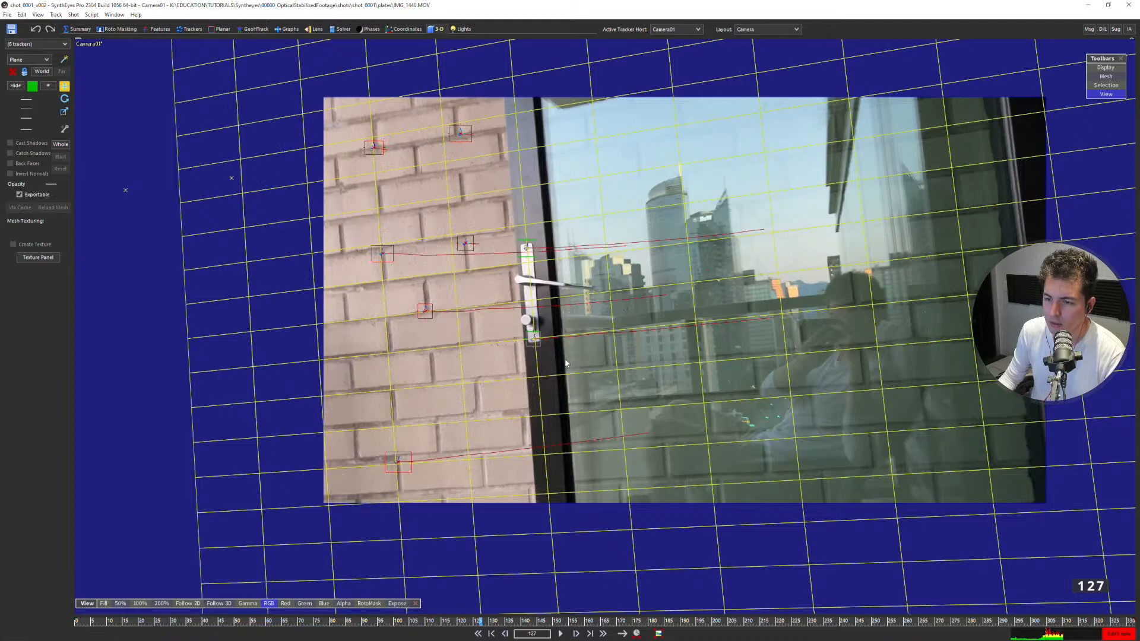
click(190, 29)
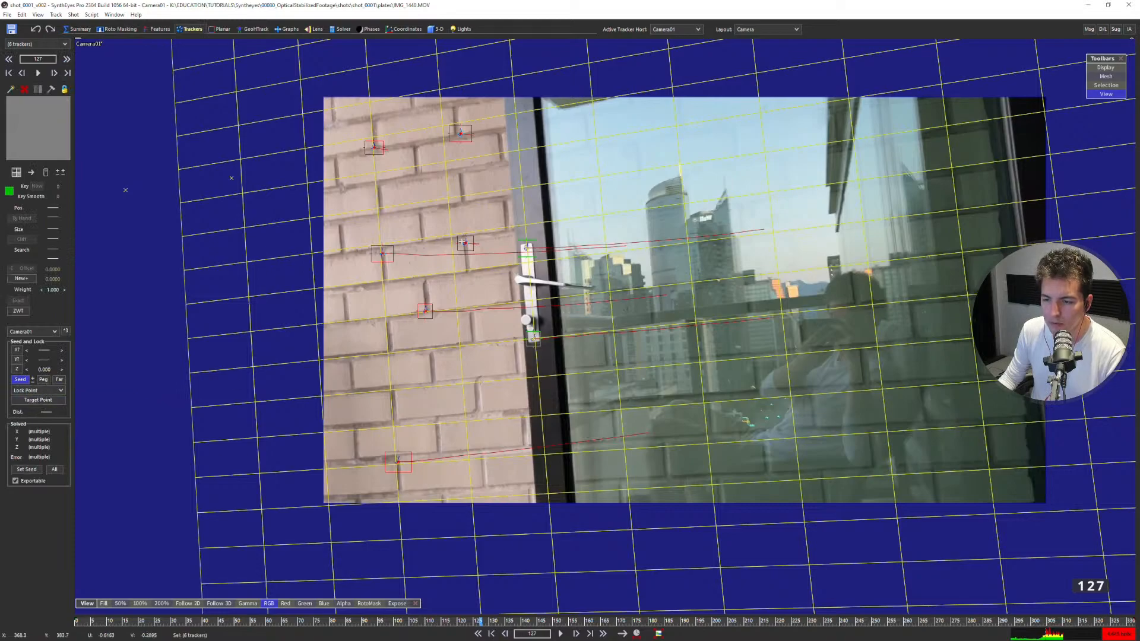
click(54, 390)
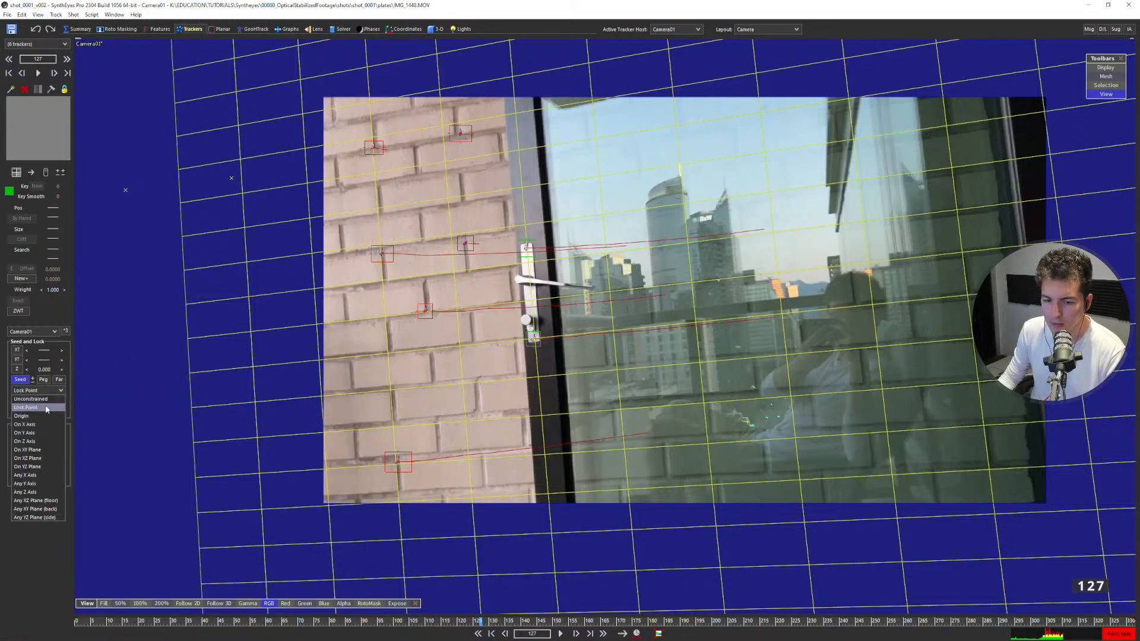
click(47, 407)
click(262, 297)
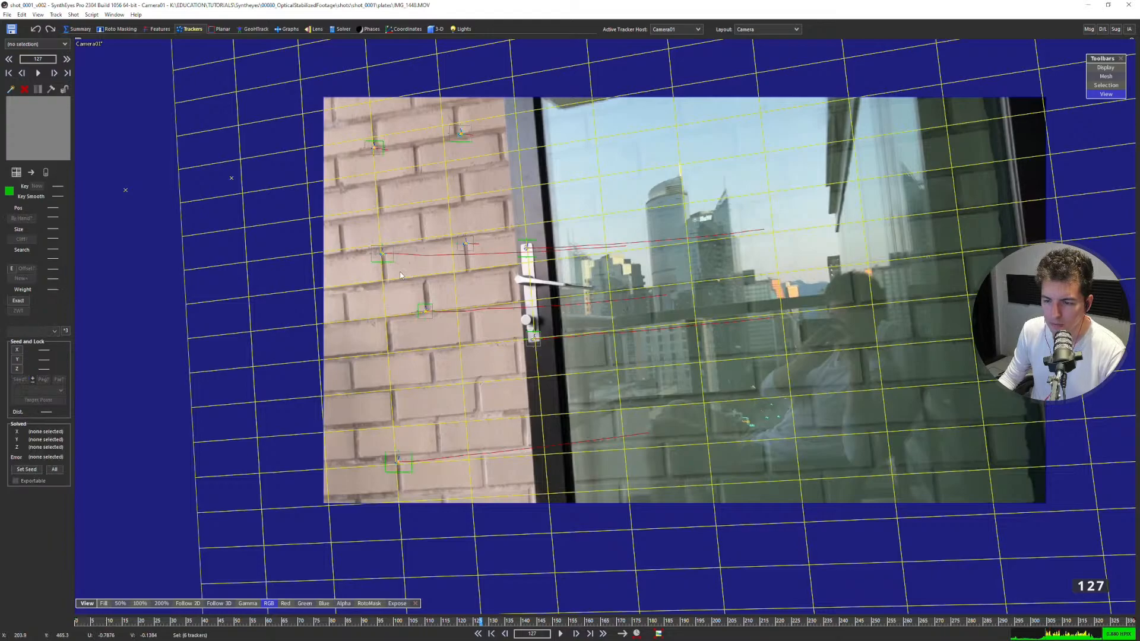
Review the locked positions and errors of the brick-wall trackers in the Constrained Pts layout.
click(382, 254)
key(9)
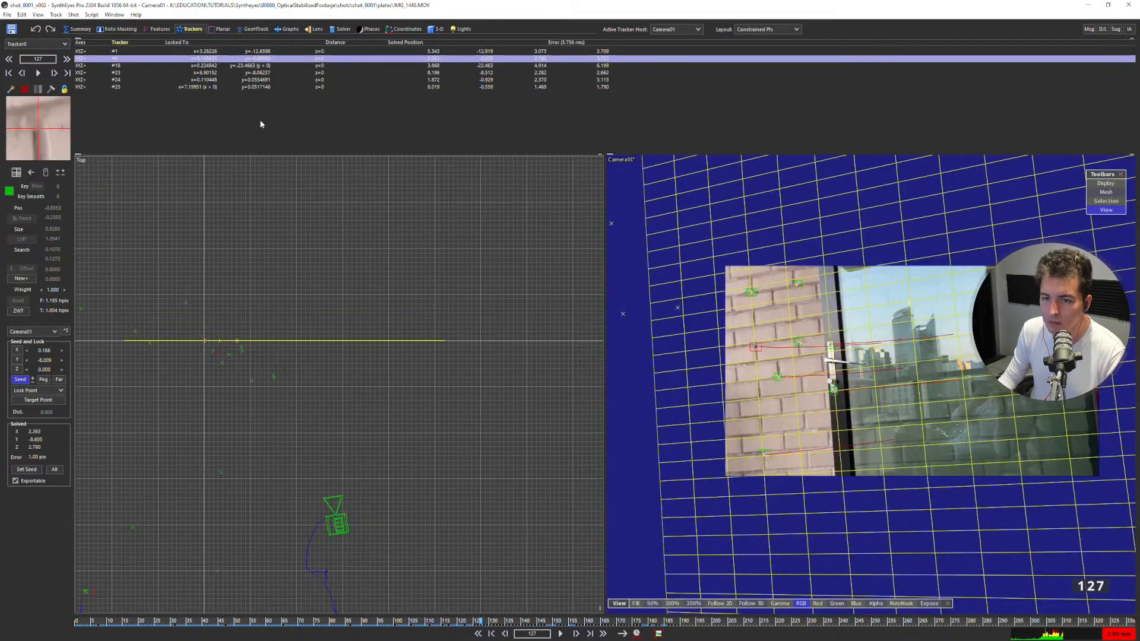
click(80, 73)
click(87, 65)
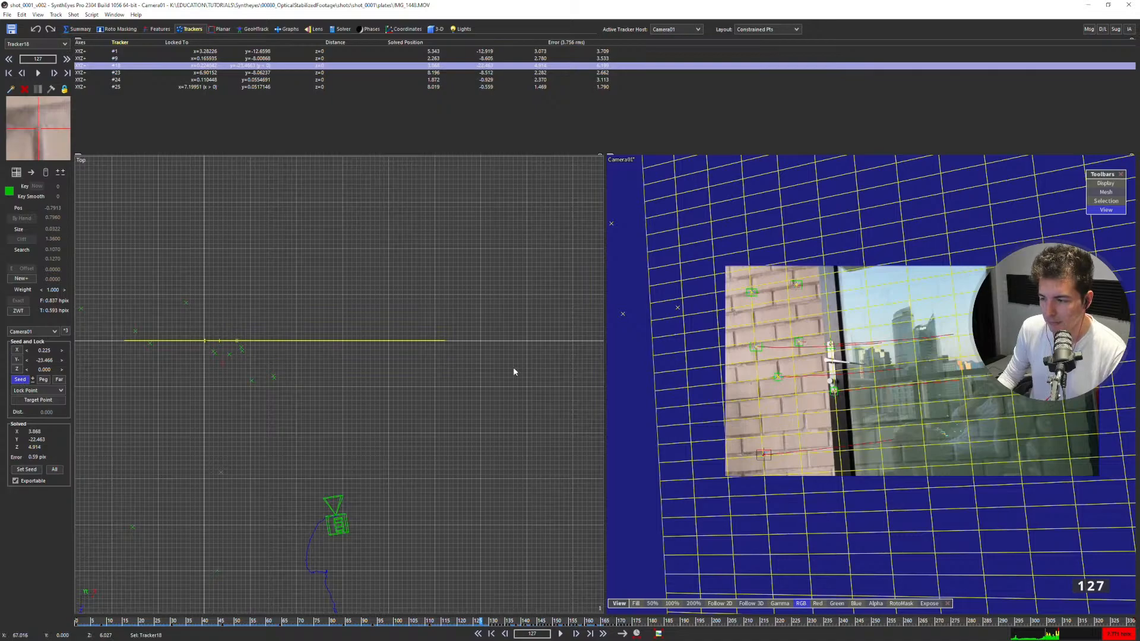
key(1)
Solve the camera From Seed Points with Constrain enabled and accept the result.
click(334, 30)
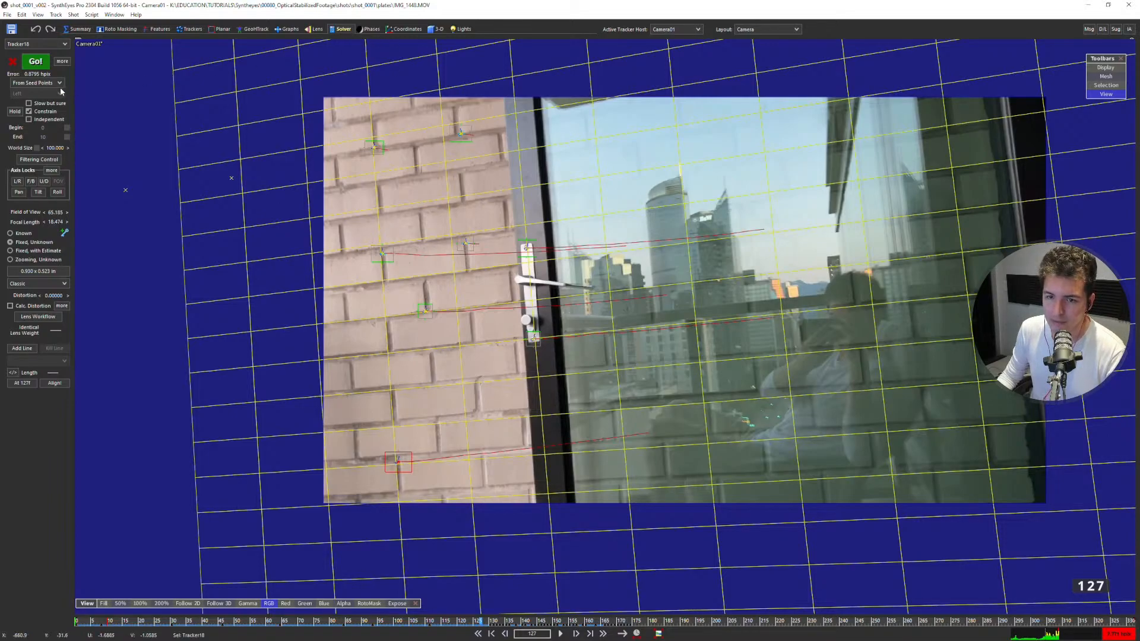
click(36, 62)
click(170, 159)
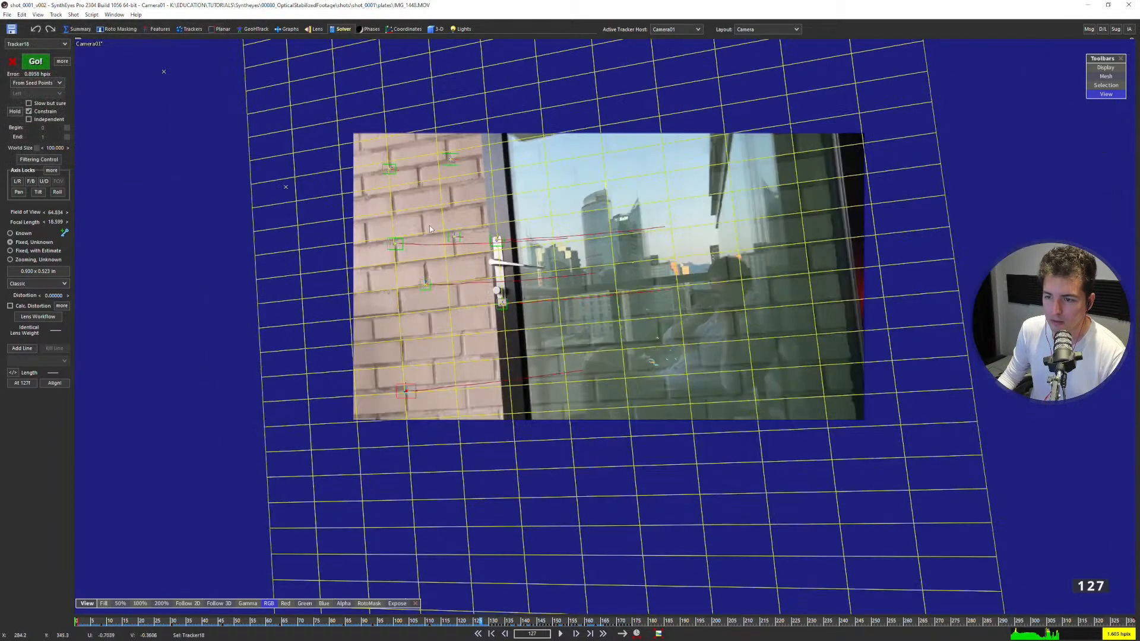
Examine the solved camera and outlying trackers in the Quad layout, and check the camera view at frame 120.
key(q)
key(ctrl+y)
scroll(302, 149, down, 3)
scroll(418, 465, up, 5)
middle_drag(396, 440, 421, 256)
middle_drag(345, 468, 357, 425)
drag(284, 440, 236, 383)
scroll(291, 110, up, 3)
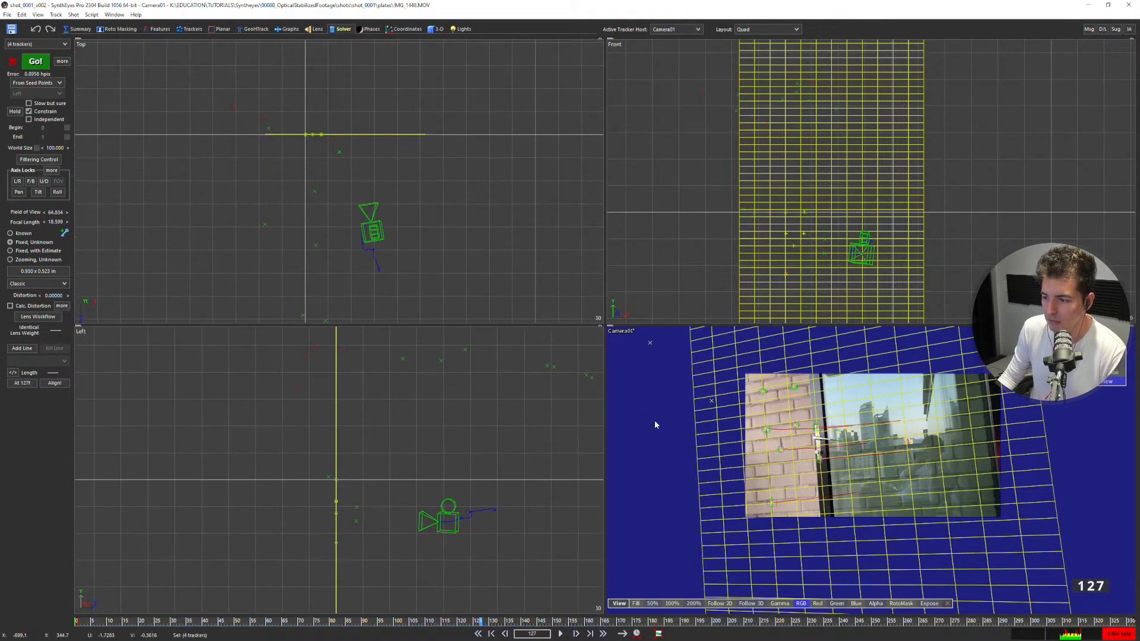
key(5)
drag(314, 620, 516, 314)
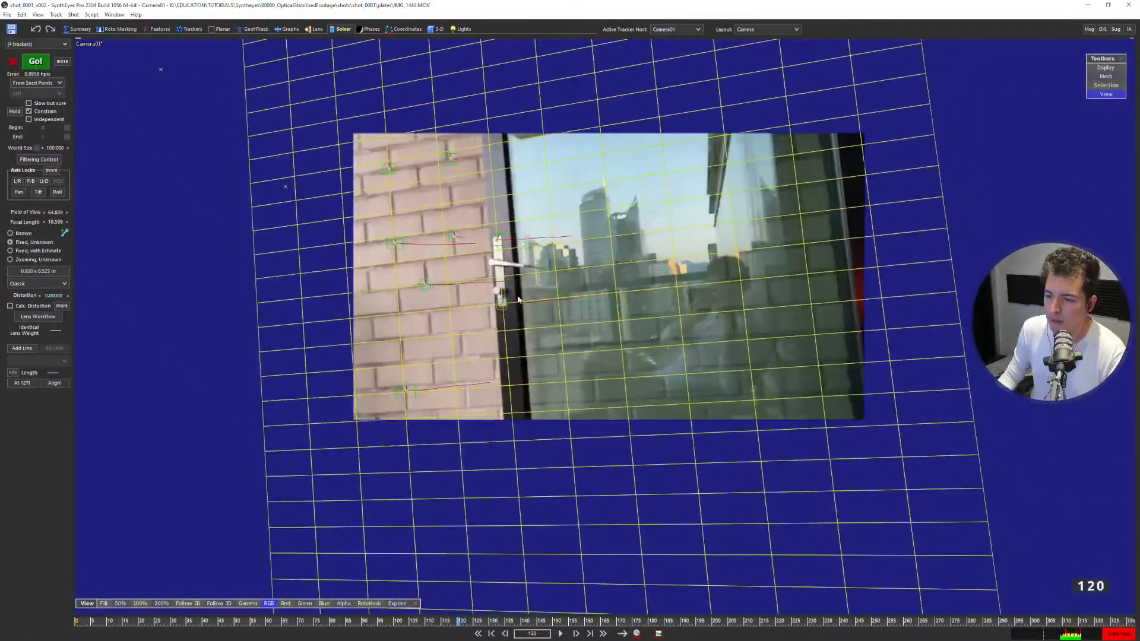
Solve the camera again From Seed Points with Calc. Distortion enabled.
click(36, 61)
click(171, 166)
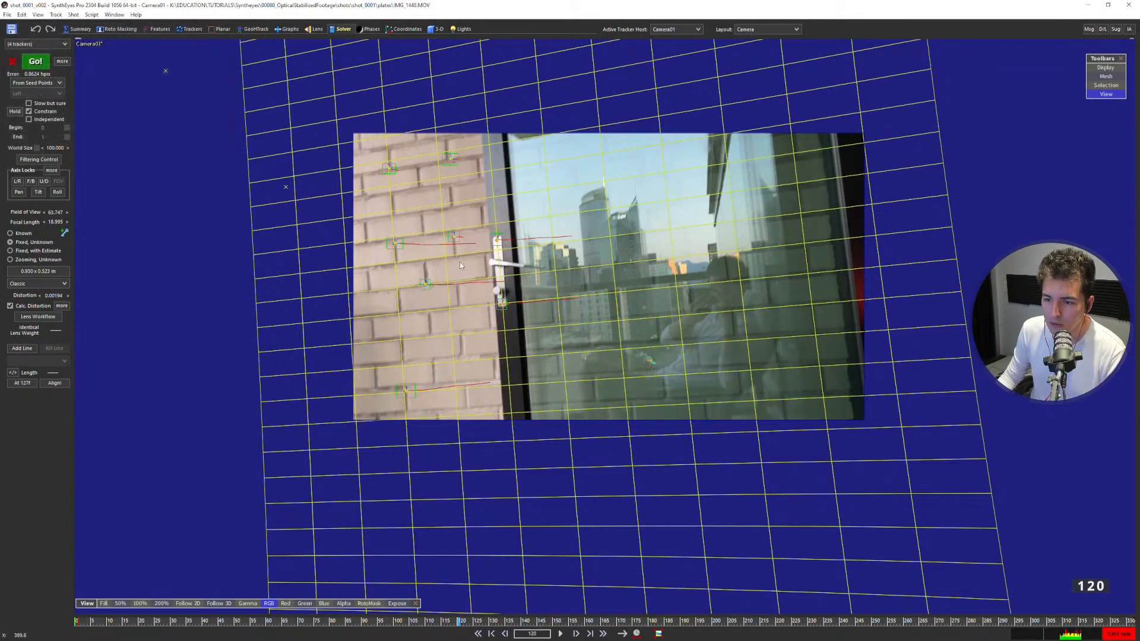
scroll(457, 263, up, 10)
scroll(445, 266, down, 10)
middle_drag(446, 266, 419, 261)
Check the individual brick-wall trackers against the grid lines in the camera view at frame 120.
click(381, 294)
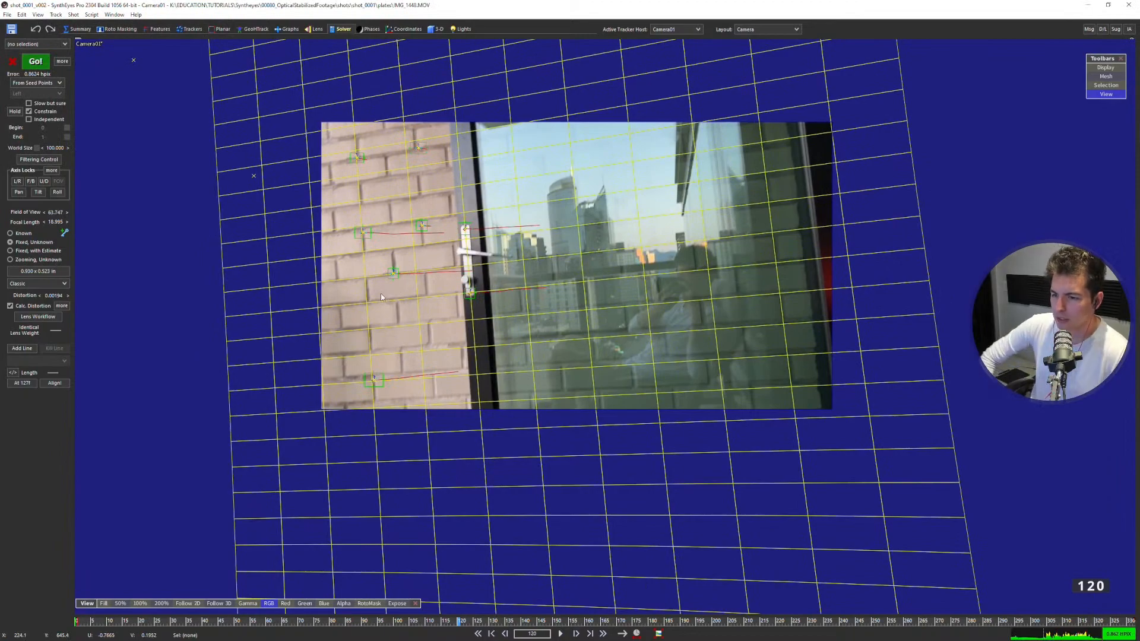
mouse_move(398, 293)
mouse_down()
mouse_move(477, 193)
mouse_move(370, 178)
mouse_move(341, 254)
mouse_move(409, 300)
mouse_up()
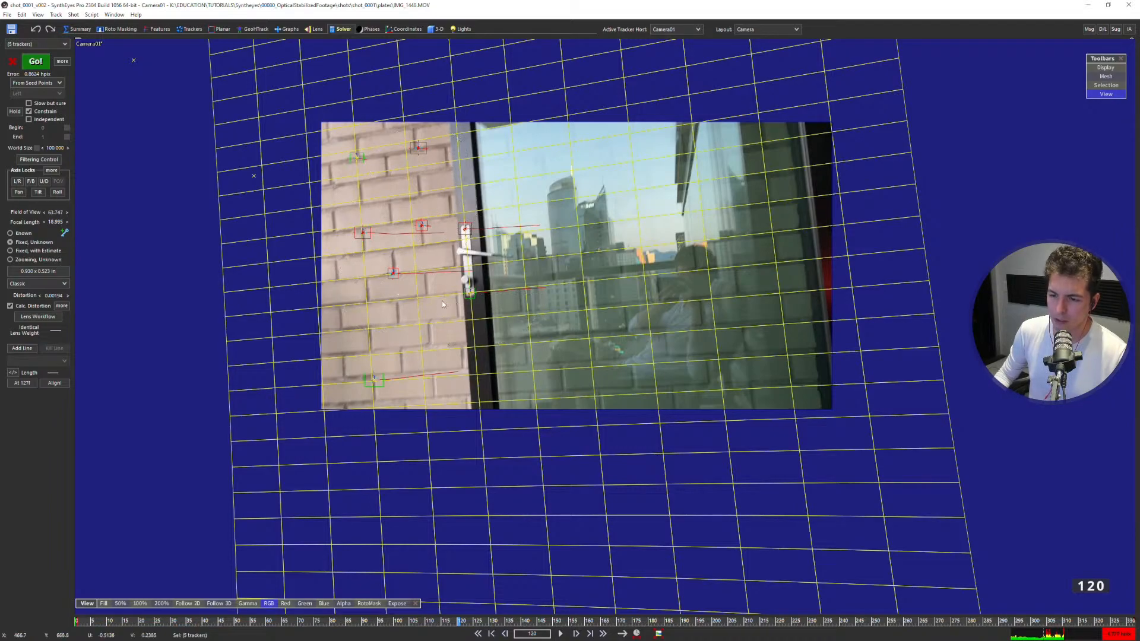
click(401, 314)
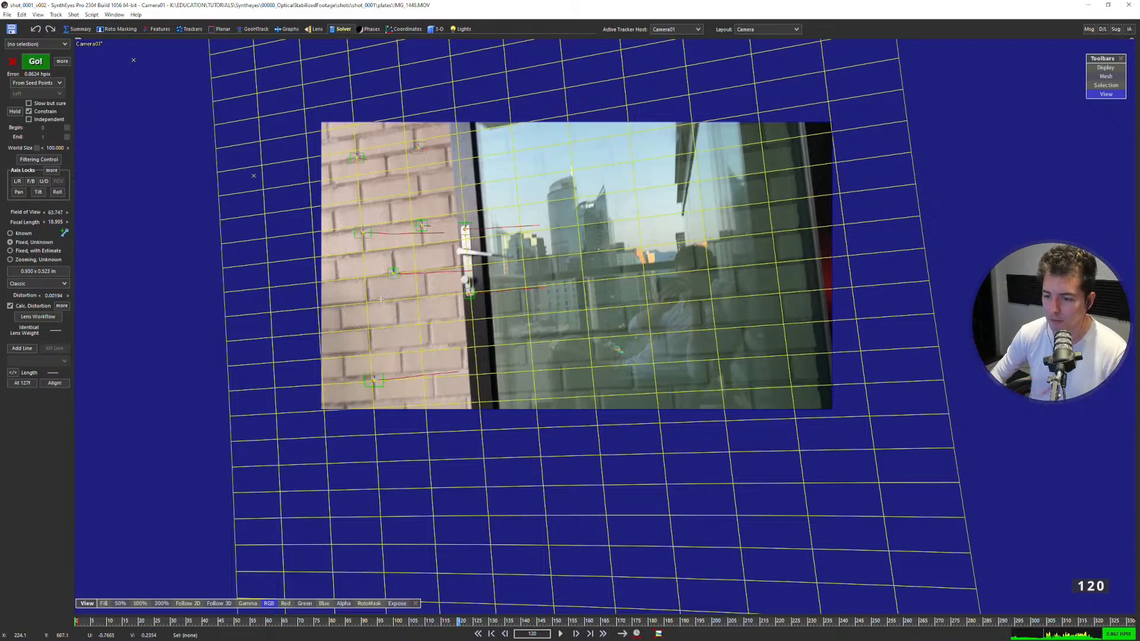
click(393, 273)
shift+click(421, 226)
shift+click(363, 233)
shift+click(418, 147)
click(395, 232)
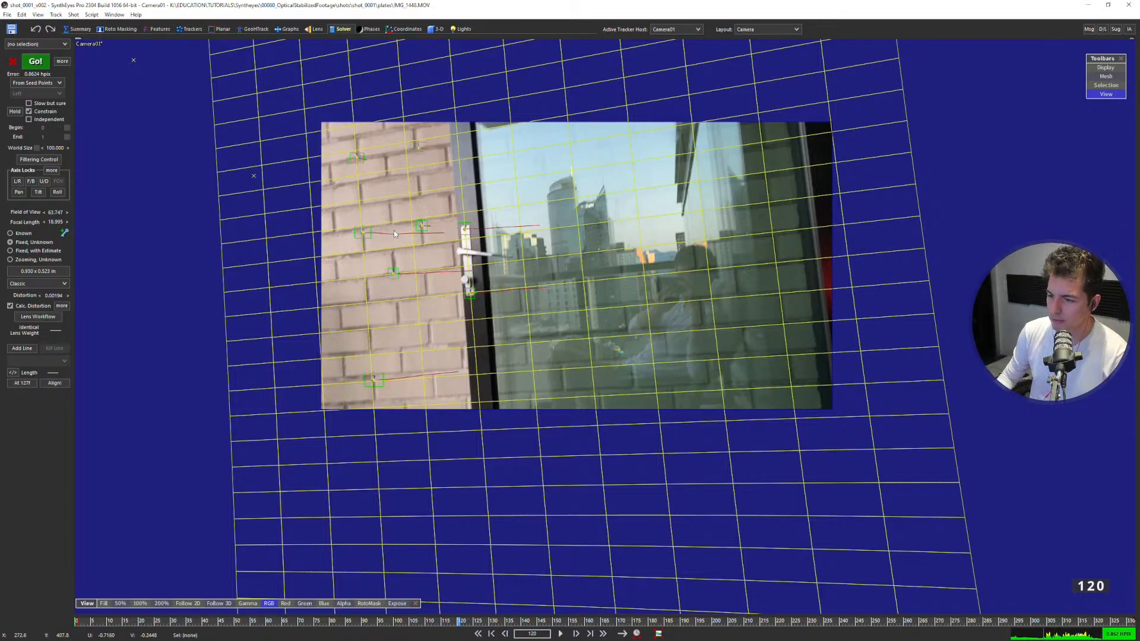
scroll(393, 224, up, 1)
middle_drag(390, 234, 334, 258)
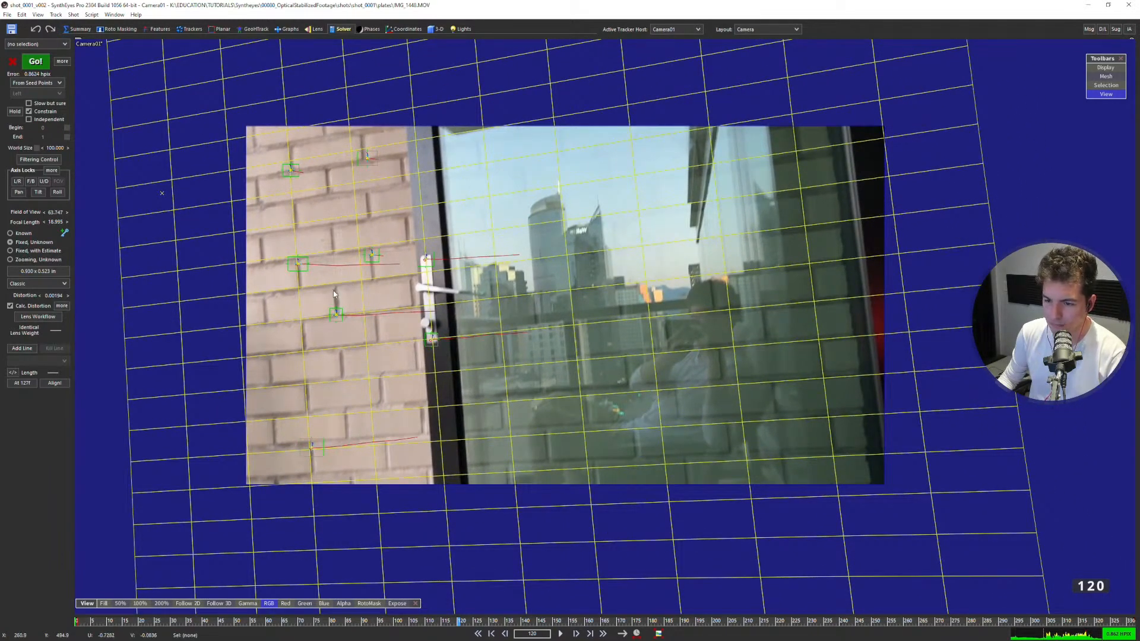
scroll(333, 297, up, 1)
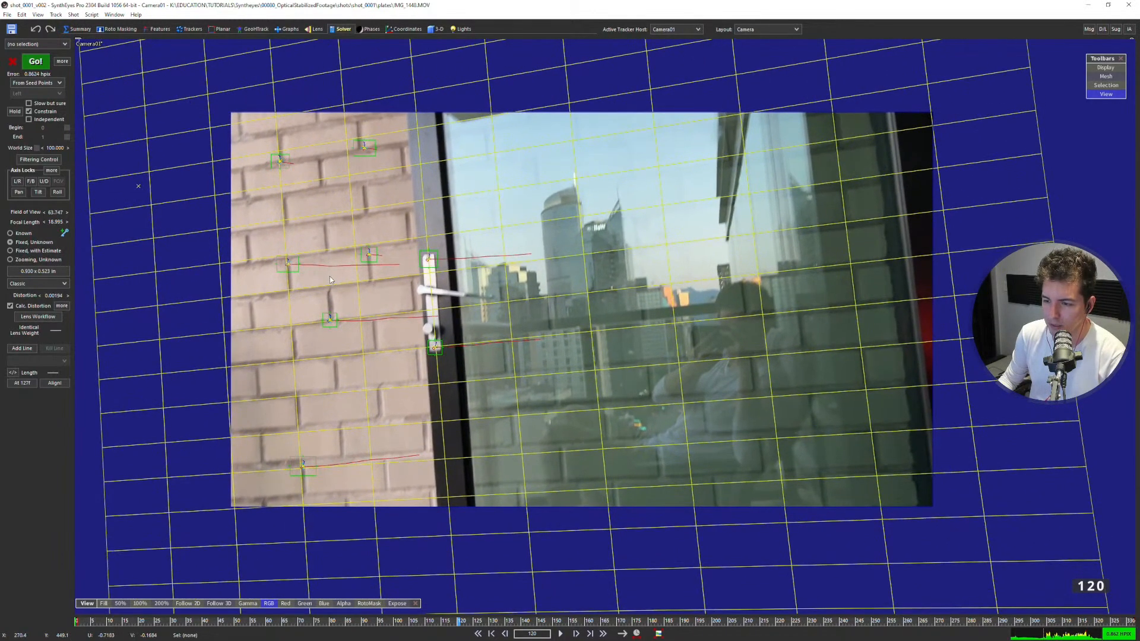
Change the constraint of the upper brick tracker nearest the door frame to Any X Axis.
mouse_move(385, 290)
mouse_down()
mouse_move(371, 70)
mouse_move(368, 287)
mouse_up()
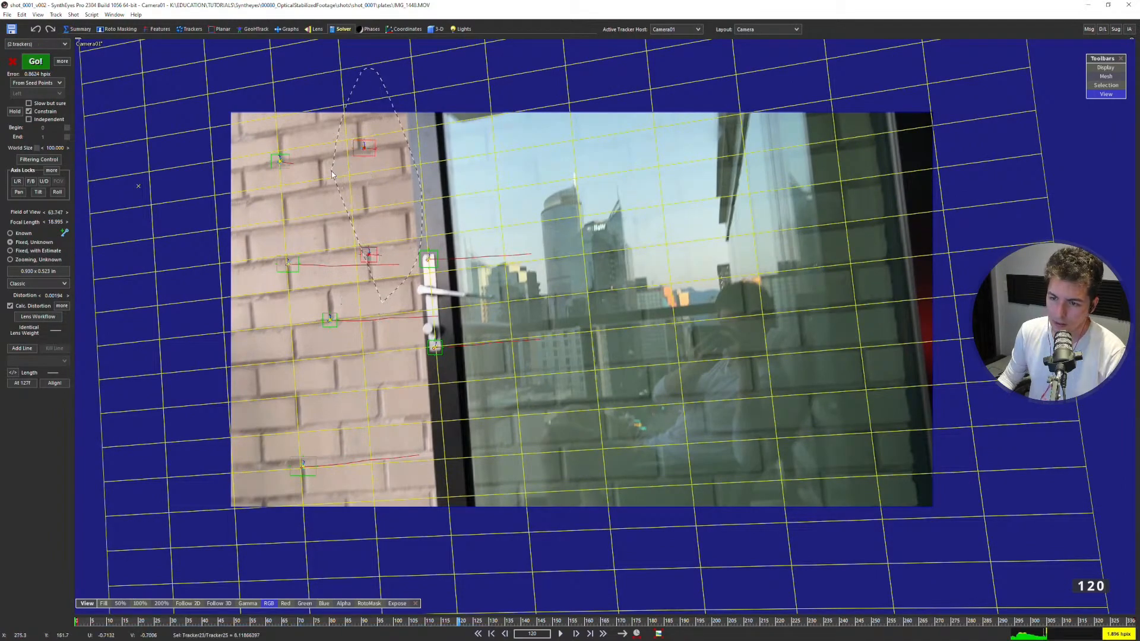
click(332, 206)
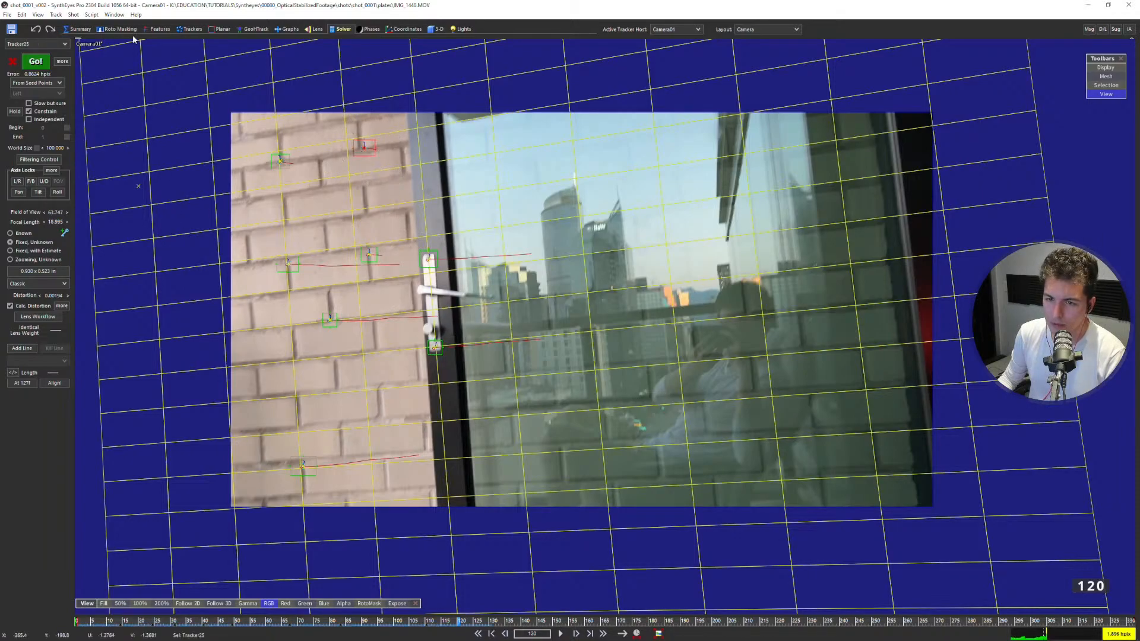
click(191, 28)
click(29, 390)
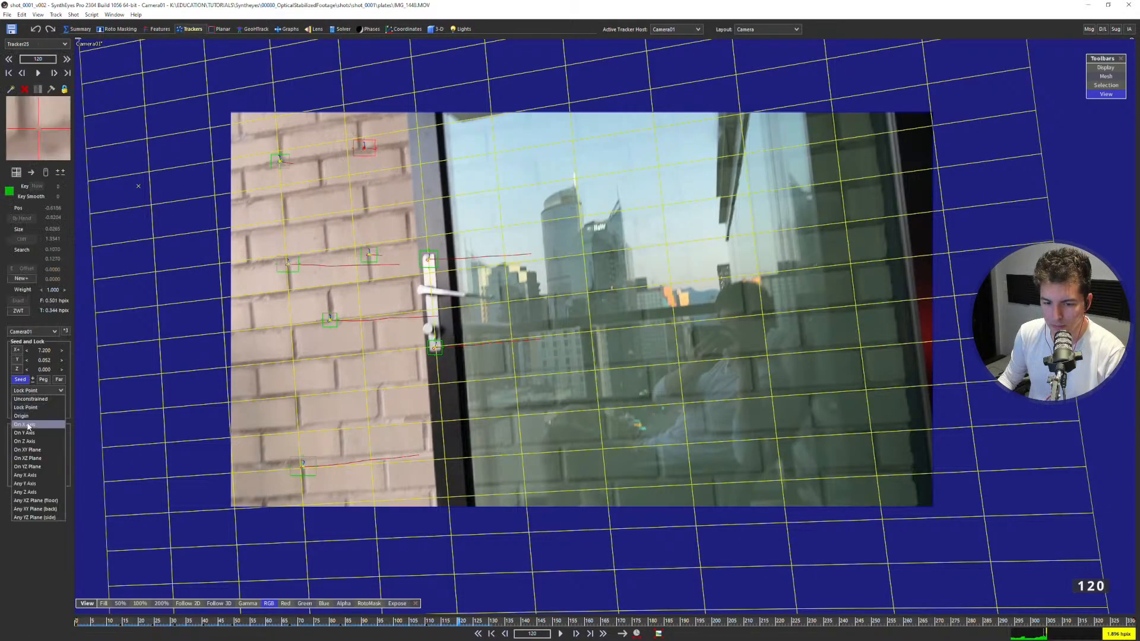
click(36, 475)
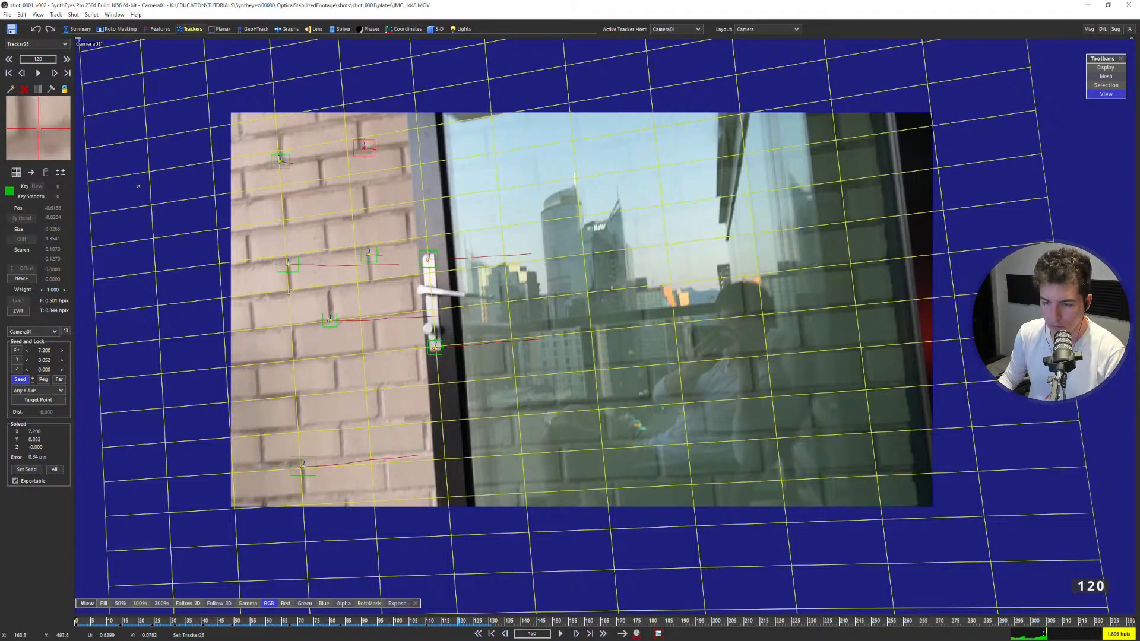
Solve the camera again with the changed constraint and set the solver mode to Refine.
key(F9)
click(168, 160)
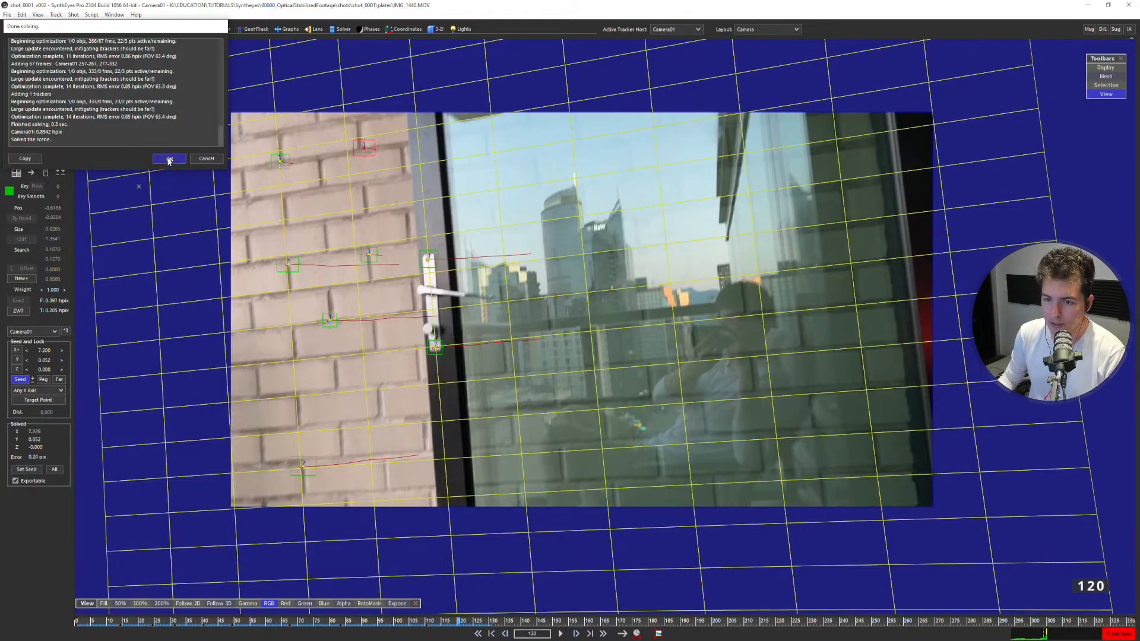
click(330, 30)
click(41, 83)
click(23, 111)
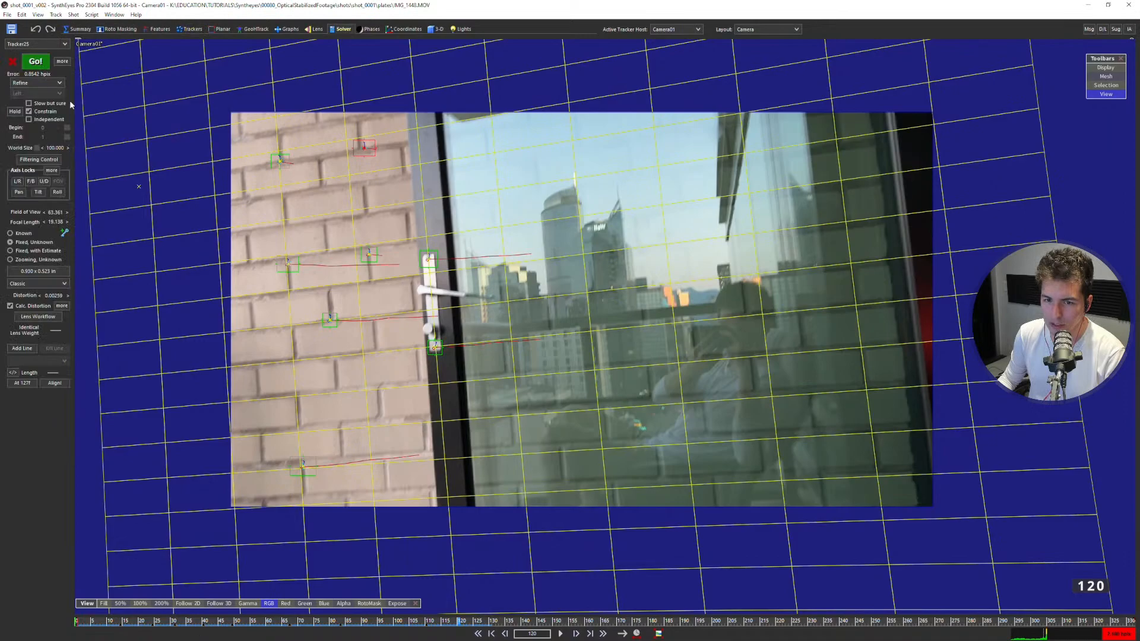
Select the brick tracker beside the door handle, compare it with the grid, and open its constraint options.
click(368, 256)
scroll(361, 268, up, 2)
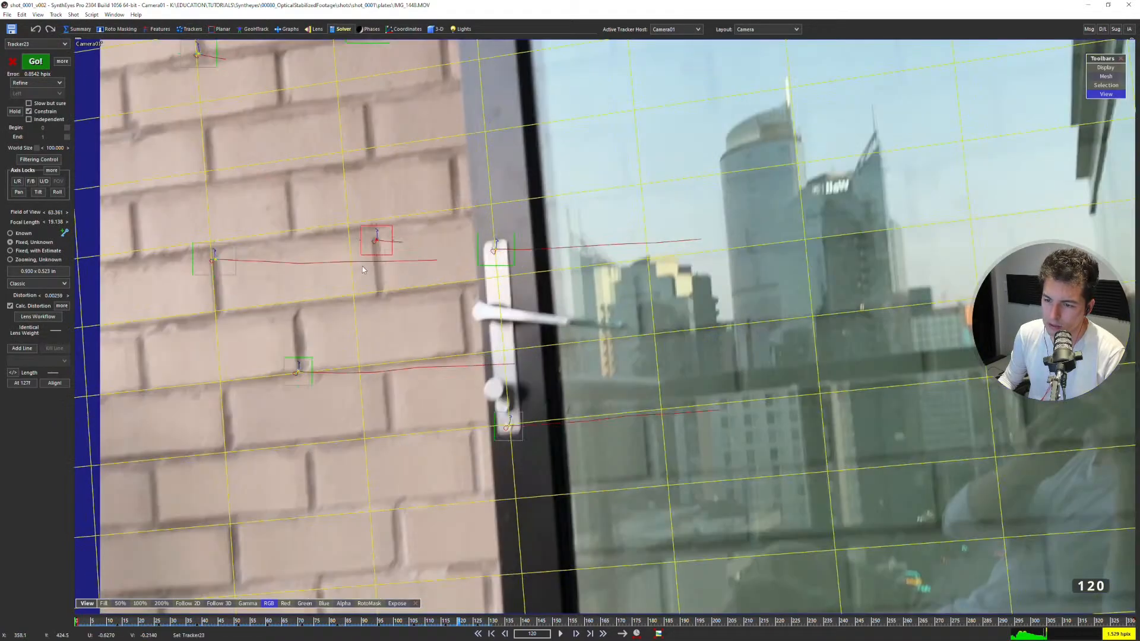
scroll(361, 269, down, 1)
middle_drag(361, 269, 381, 222)
mouse_move(356, 270)
mouse_down()
mouse_move(308, 289)
mouse_move(358, 292)
mouse_up()
drag(415, 182, 419, 205)
scroll(358, 219, down, 2)
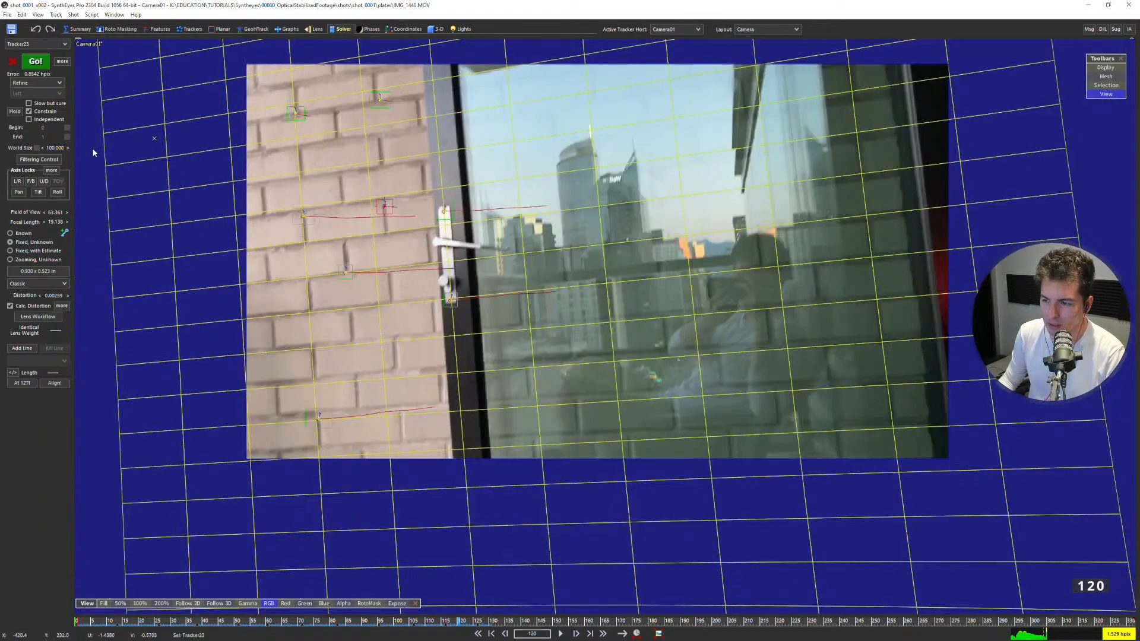
click(189, 29)
click(35, 390)
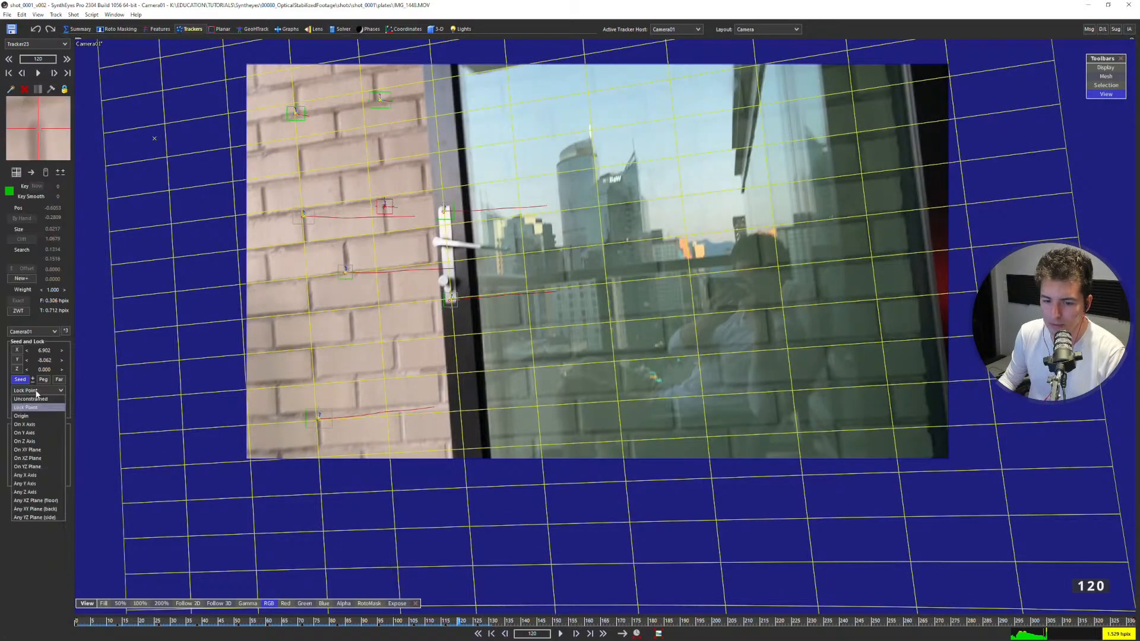
click(363, 243)
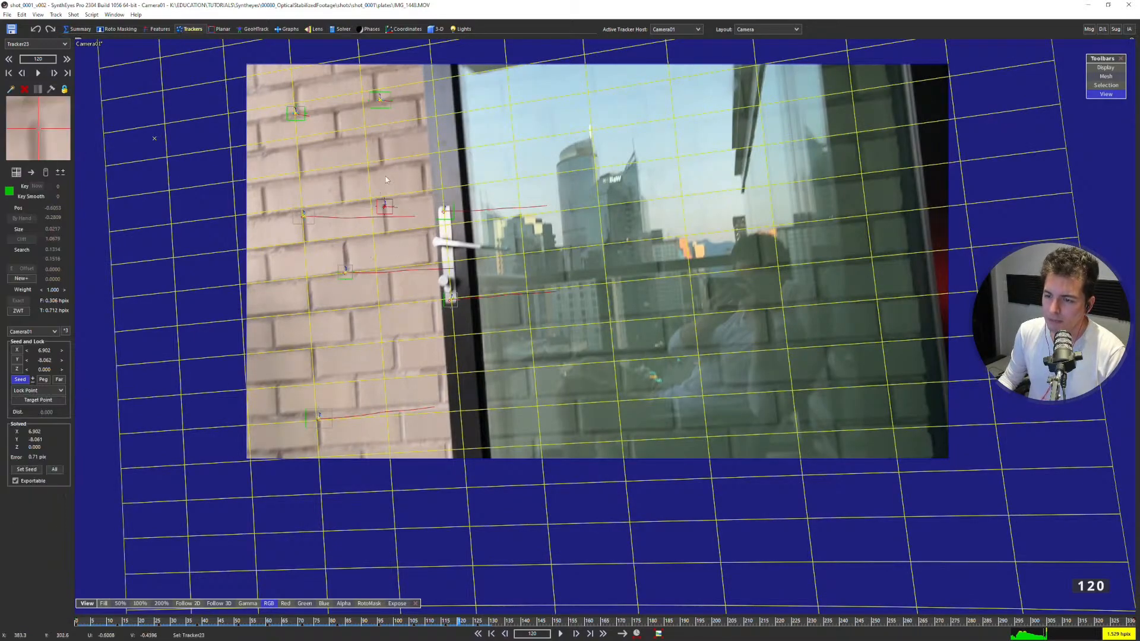
mouse_move(391, 201)
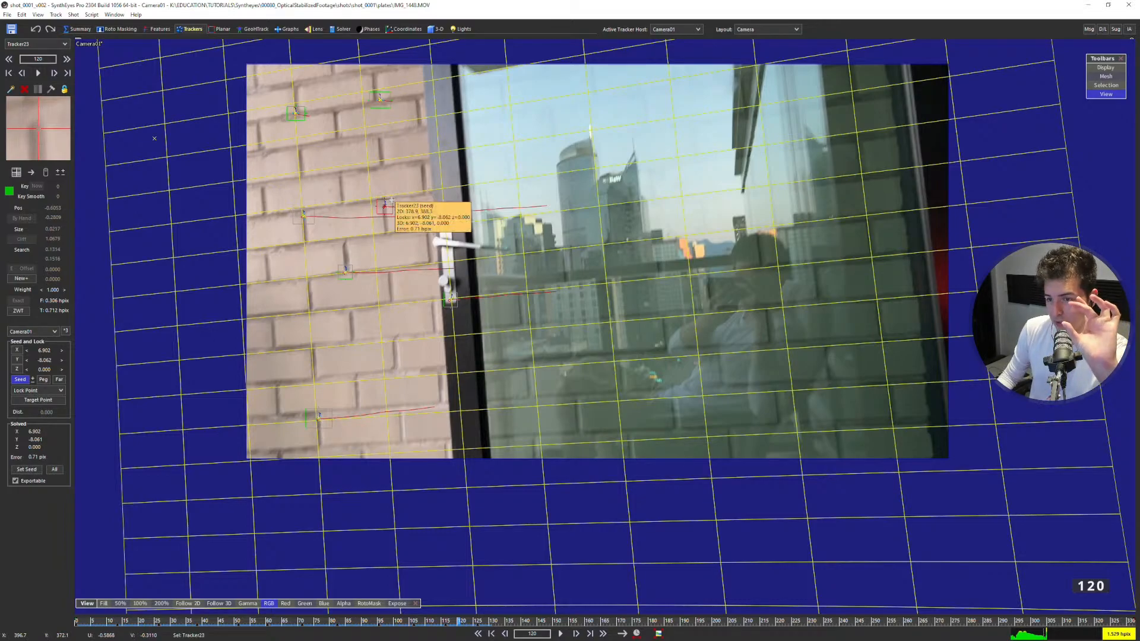
click(36, 390)
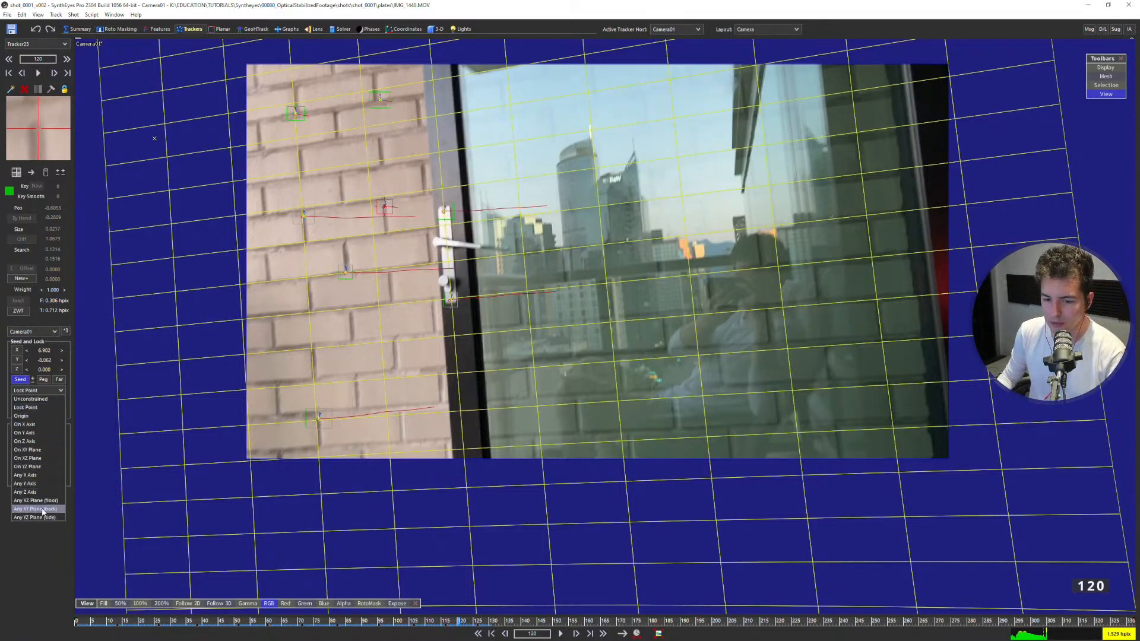
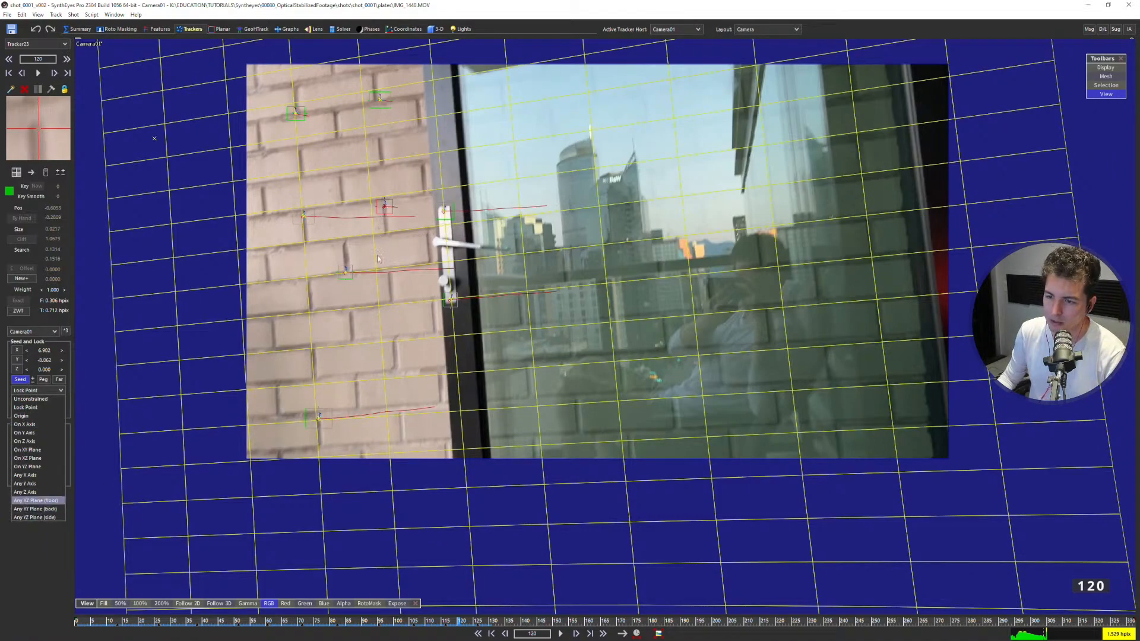
Constrain the brick tracker beside the door handle to Any XY Plane (back) and solve the camera again.
click(35, 508)
click(170, 158)
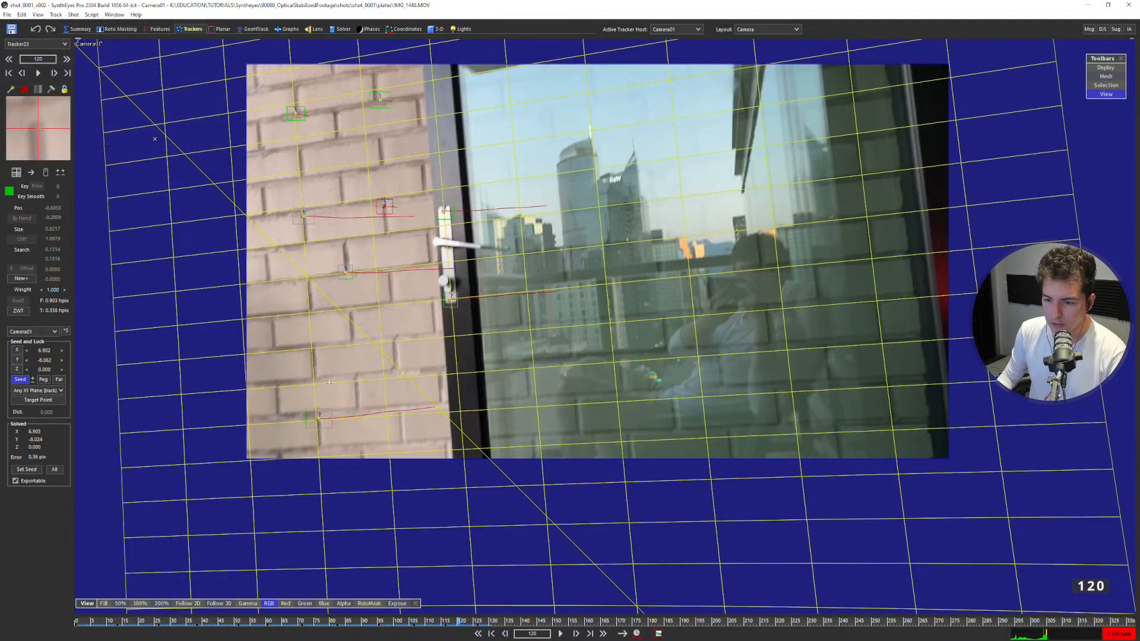
Constrain the middle tracker in the far-left brick column to Any XY Plane (back) and solve again.
drag(303, 402, 330, 438)
scroll(321, 424, up, 3)
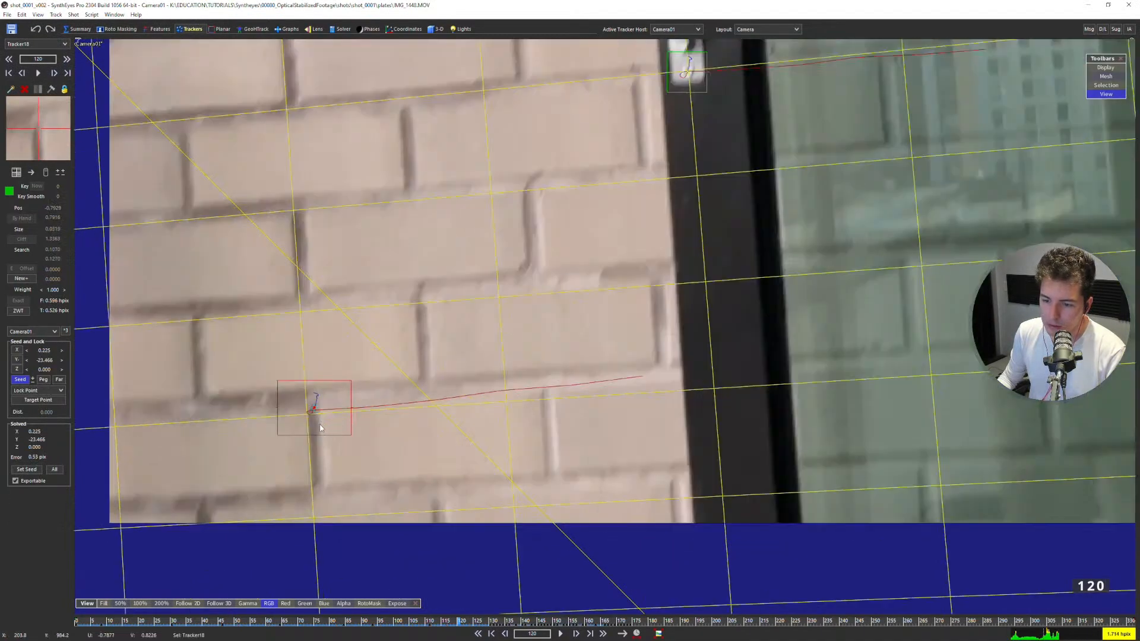
scroll(319, 426, down, 3)
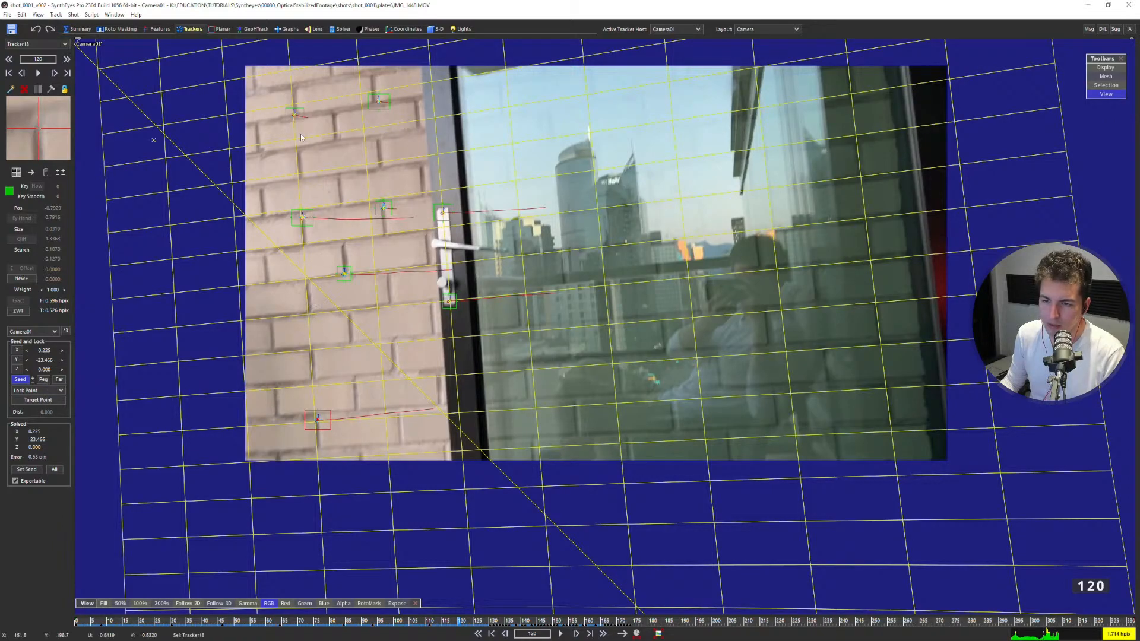
click(300, 113)
click(301, 217)
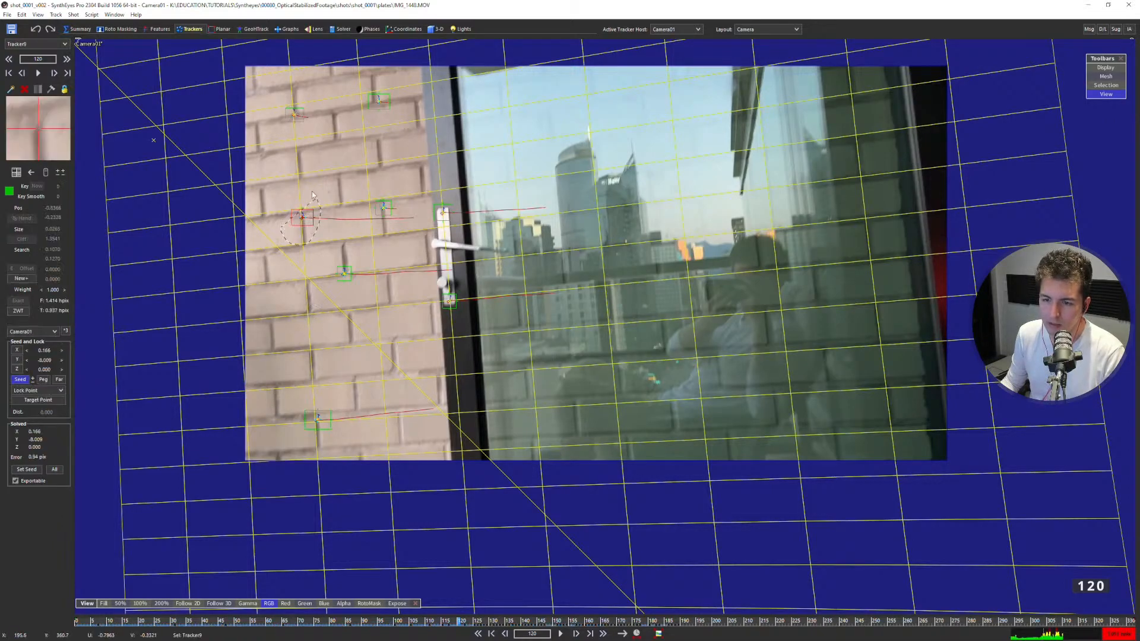
click(37, 390)
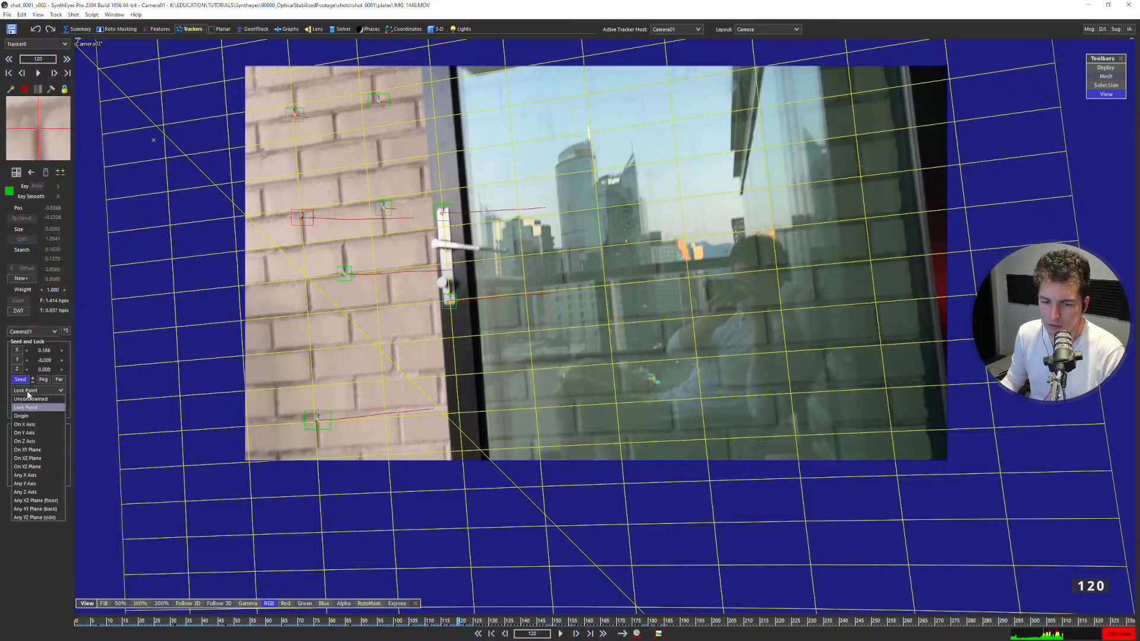
click(36, 509)
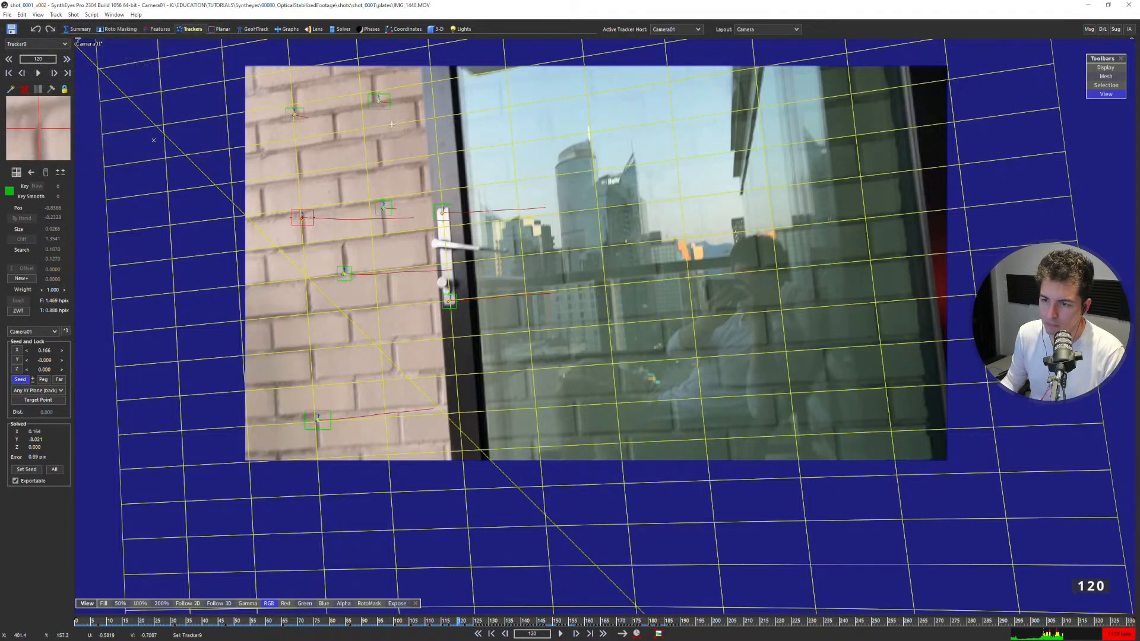
Play the shot from frame 120 to frame 173 to check how the grid follows the brick wall.
click(378, 100)
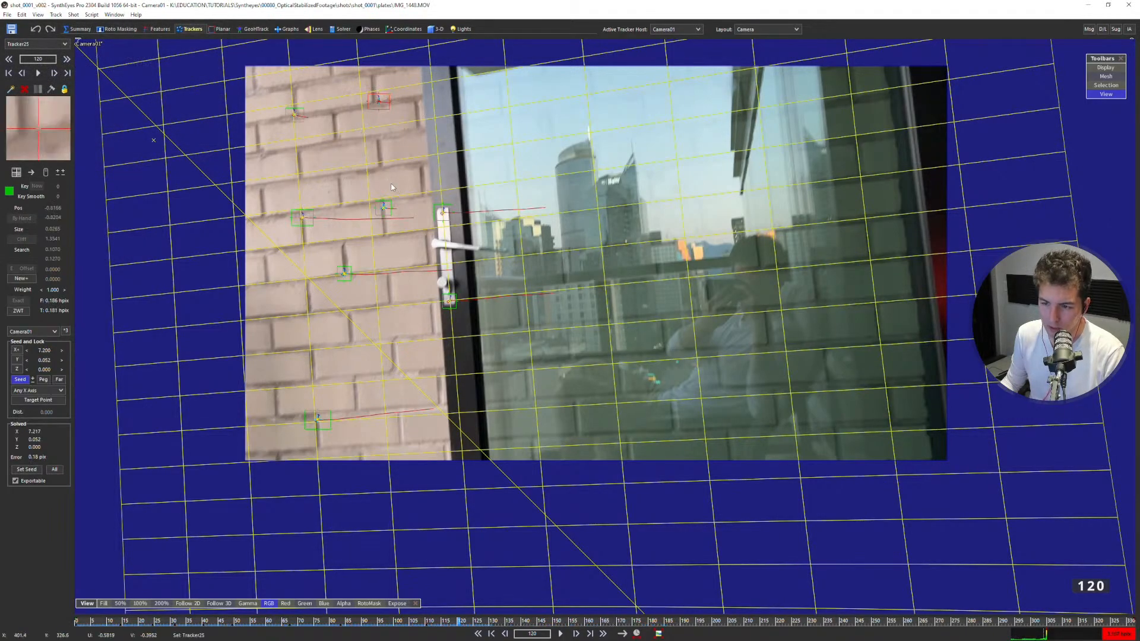
click(392, 189)
key(space)
key(space)
key(d)
key(d)
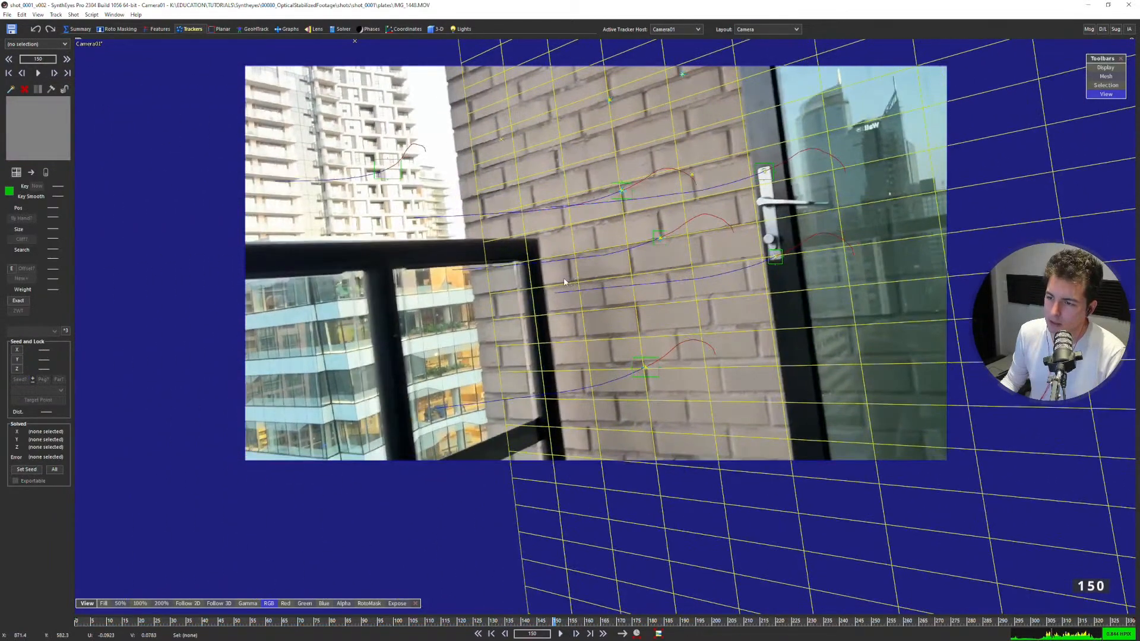
key(space)
key(space)
key(a)
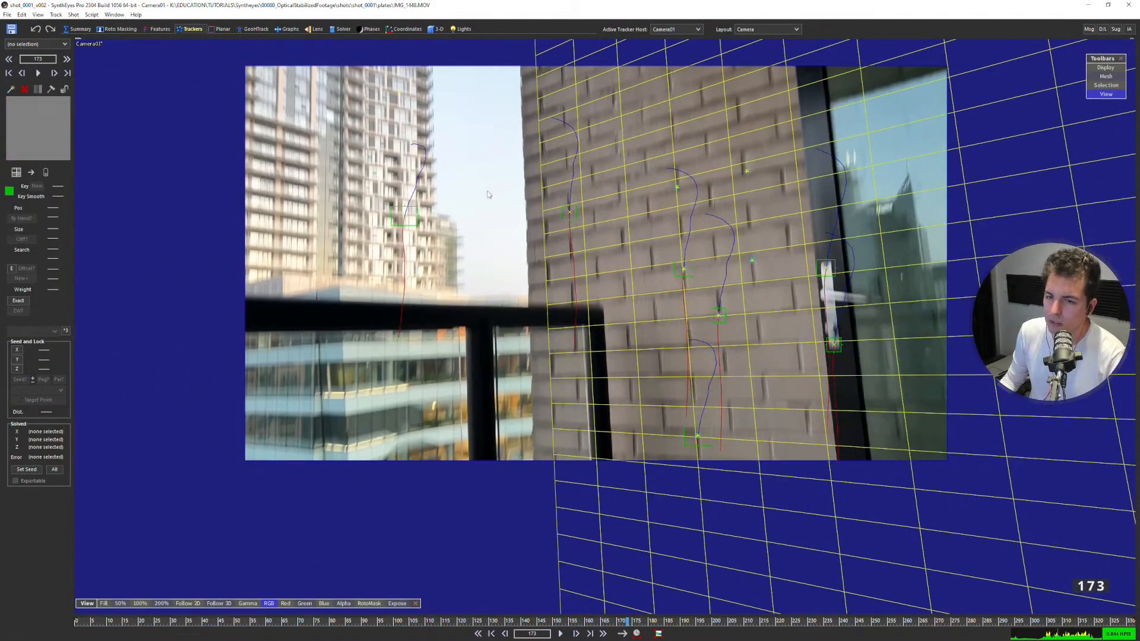
Review the trackers locked on all axes in the constrained points layout and return to frame 0.
key(8)
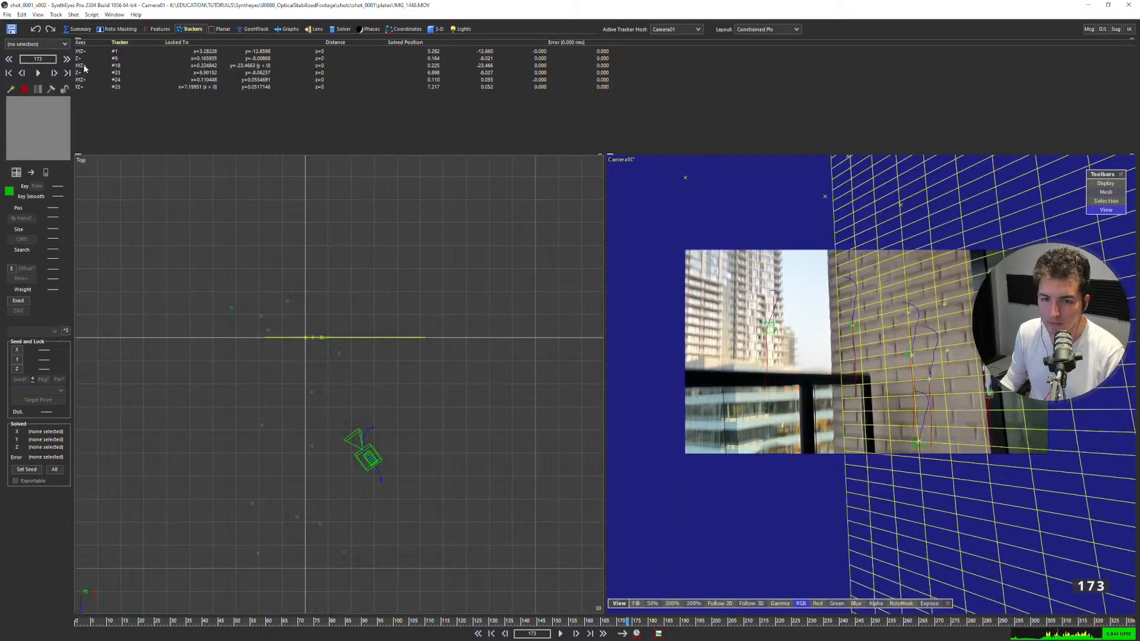
click(85, 65)
ctrl+click(87, 52)
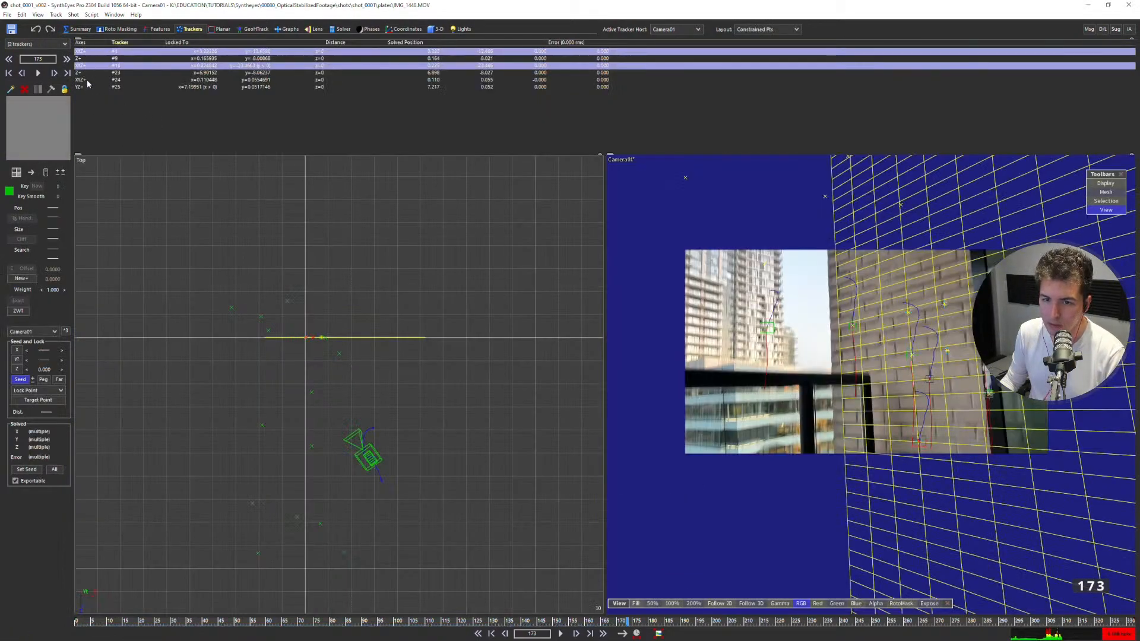
click(87, 79)
key(s)
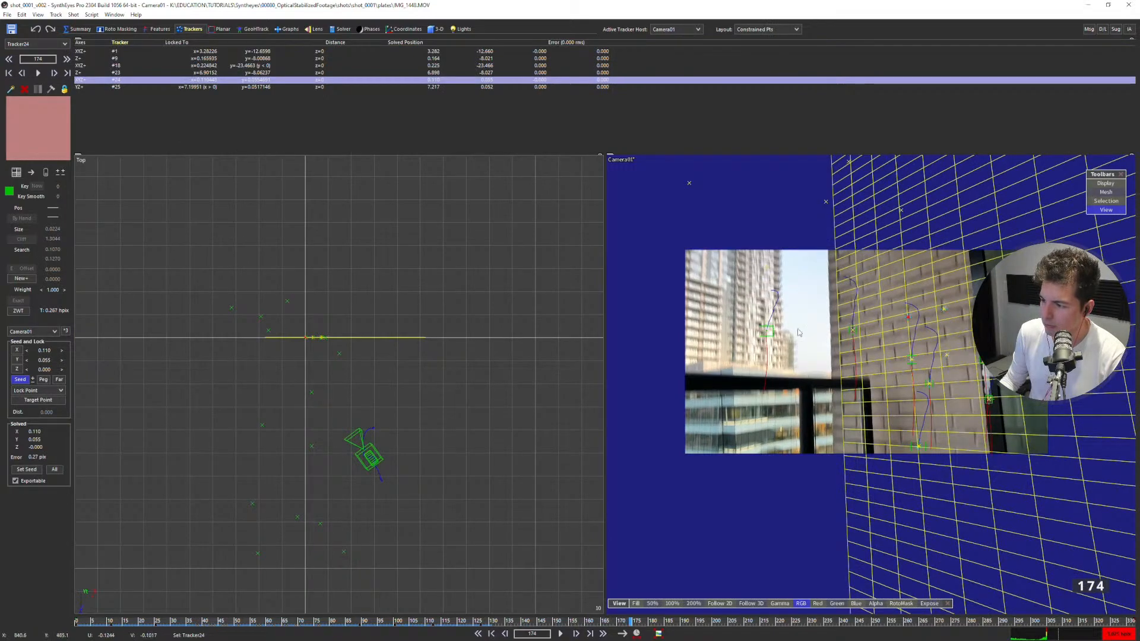
key(shift+a)
scroll(694, 310, up, 2)
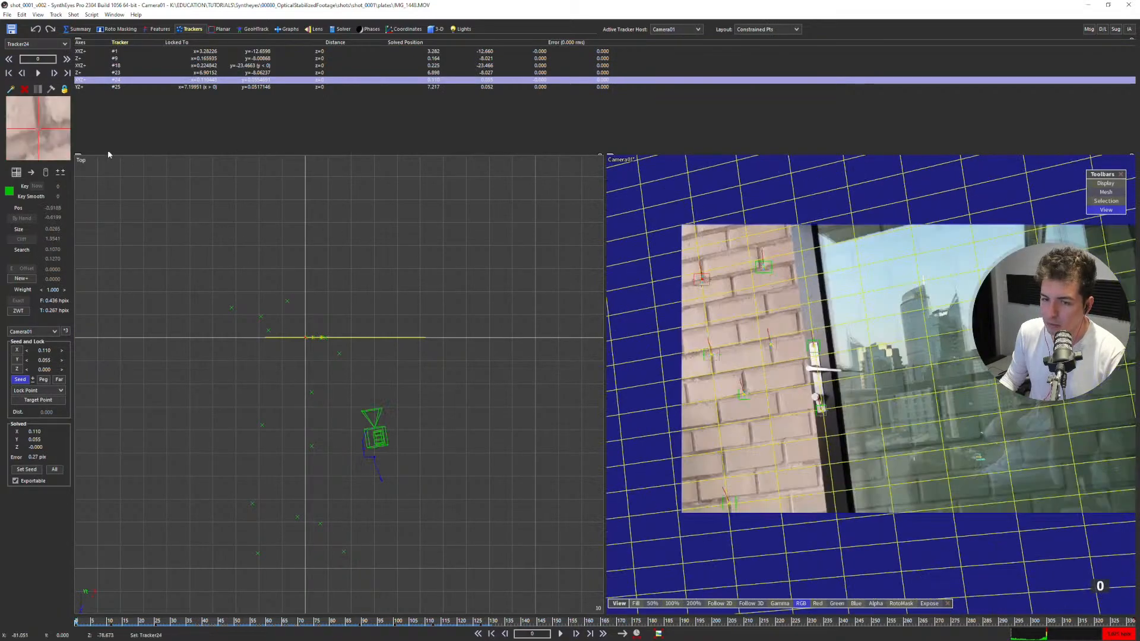
Change the lock of tracker #1 in the middle of the wall to Any XY Plane (back) and solve again.
click(87, 66)
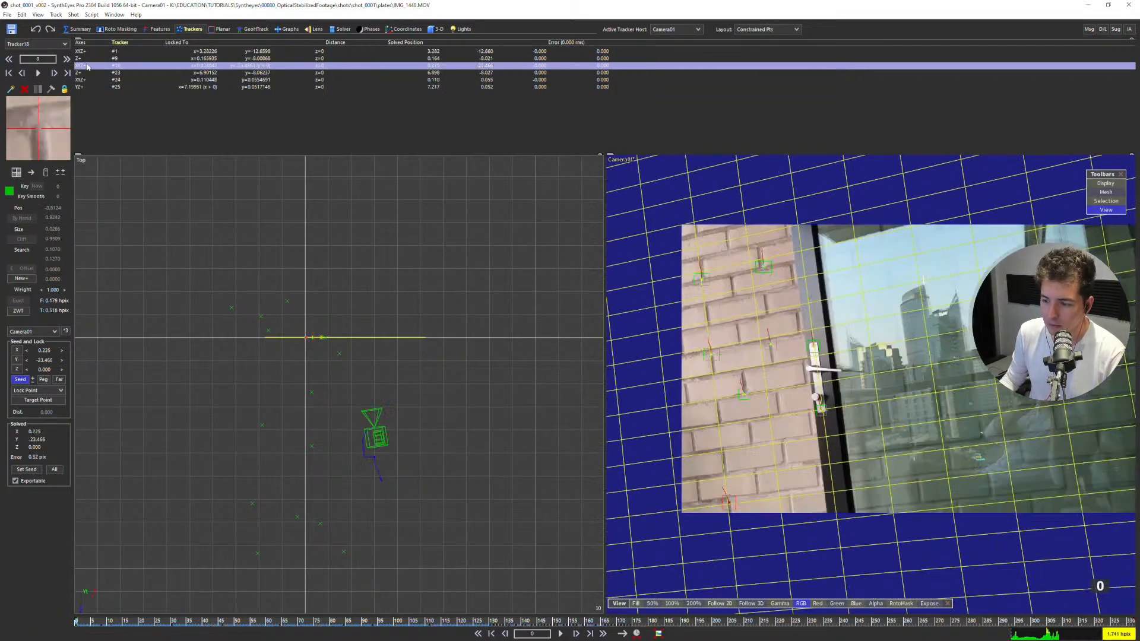
click(87, 53)
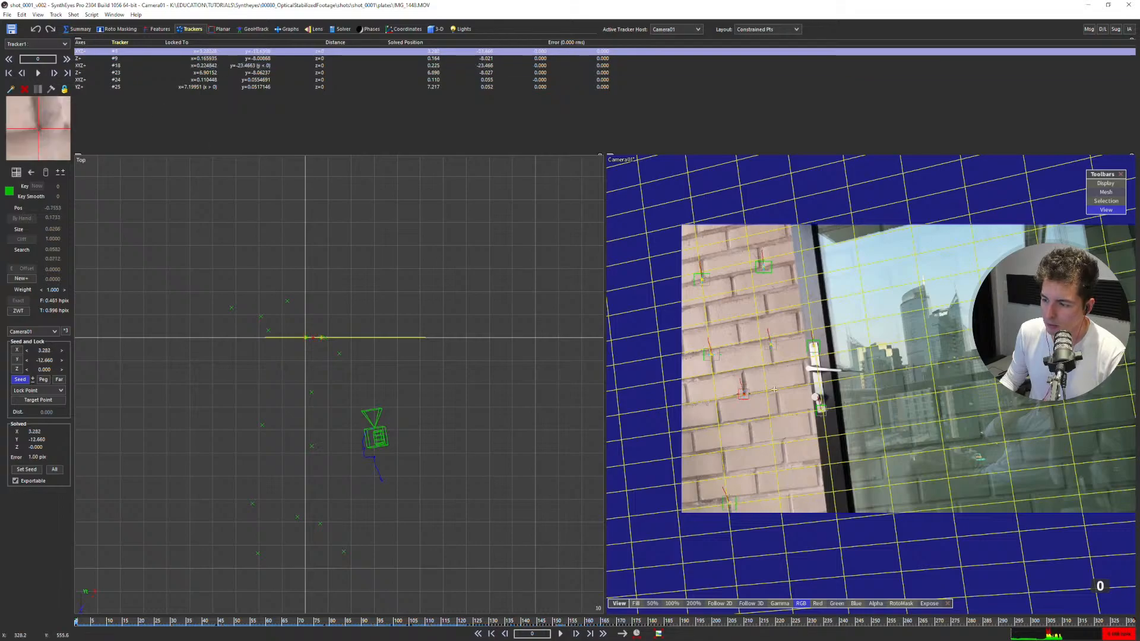
click(43, 390)
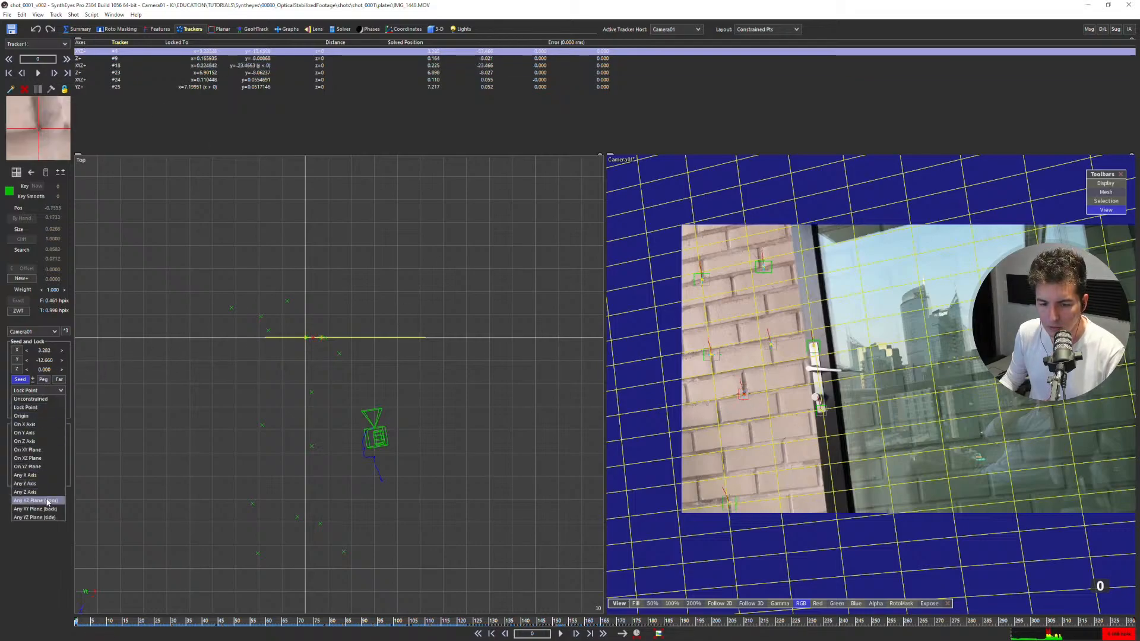
click(64, 500)
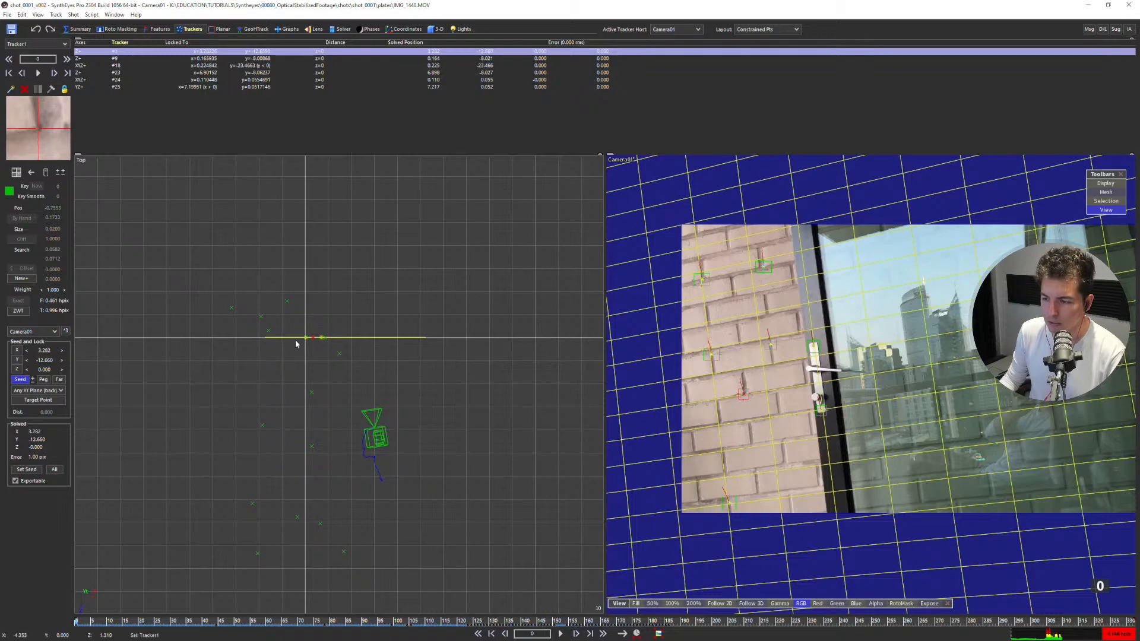
key(shift+g)
click(169, 159)
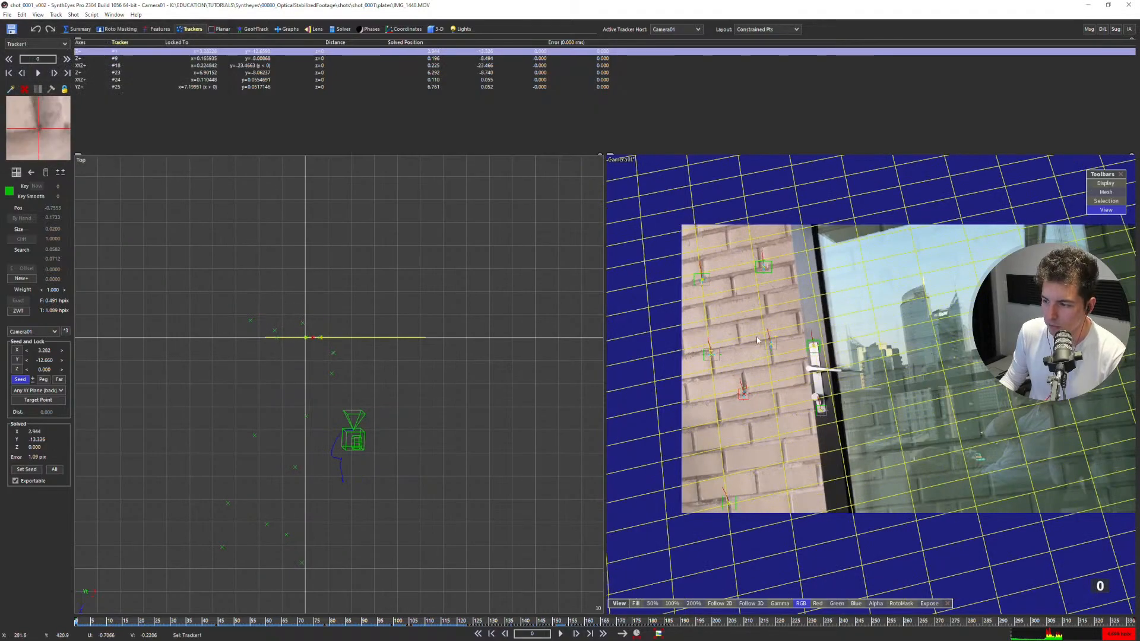
Check the grid against the brick lines in the full camera view from frame 1 to frame 41.
drag(464, 624, 1, 603)
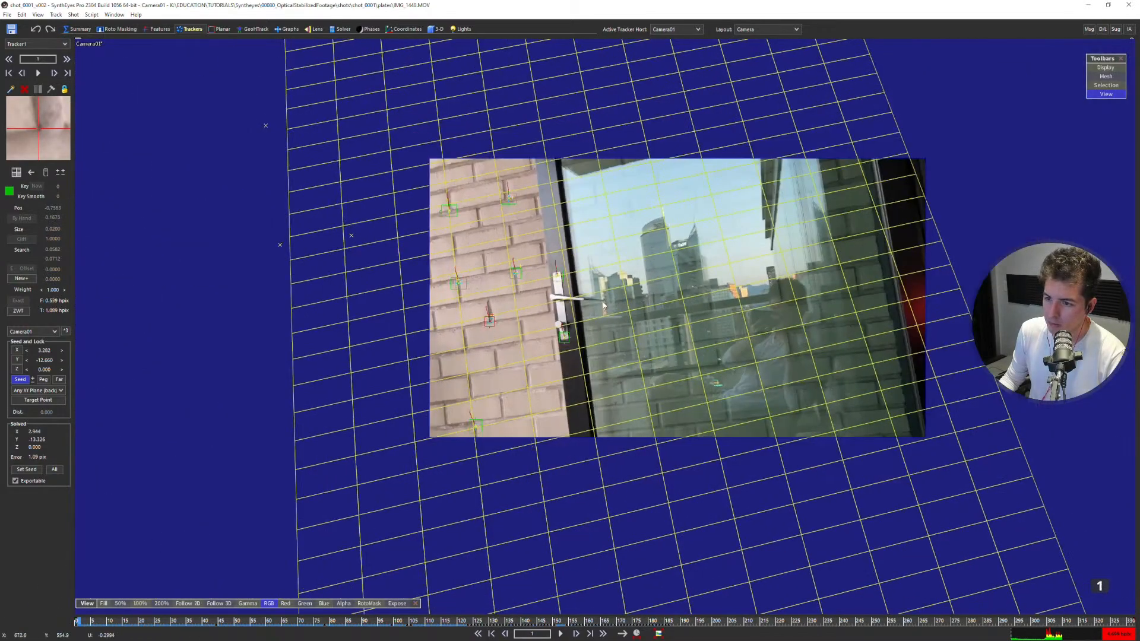
scroll(488, 290, up, 2)
key(d)
key(d)
key(d)
key(d)
key(d)
key(d)
key(d)
key(d)
key(d)
key(d)
key(d)
key(d)
key(d)
key(d)
key(d)
key(d)
key(d)
key(d)
key(d)
key(d)
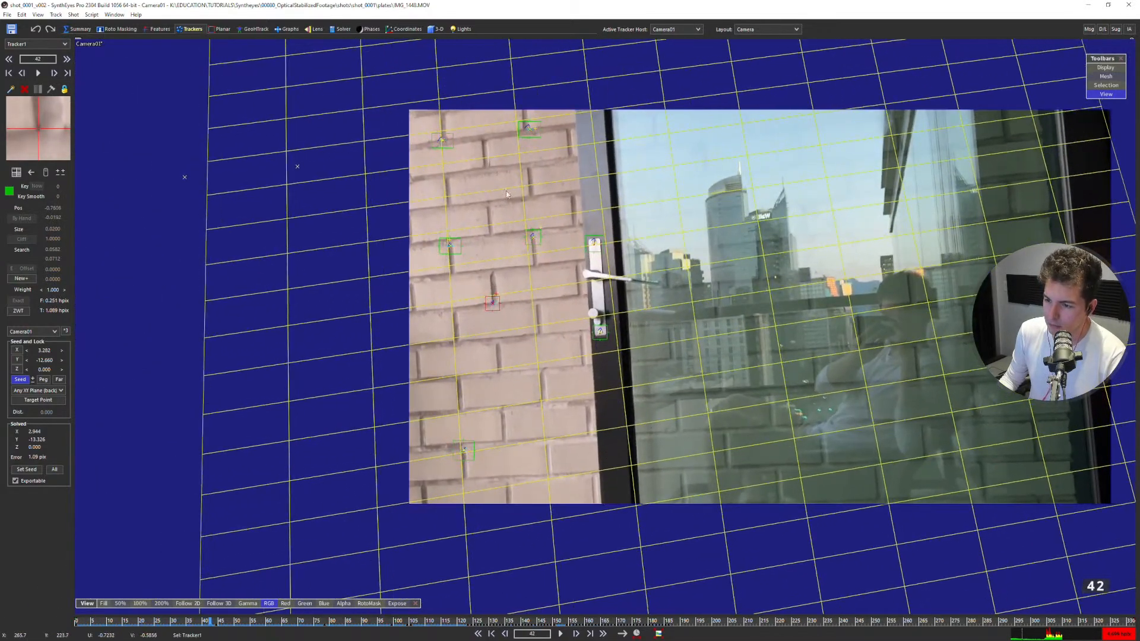
key(s)
click(511, 311)
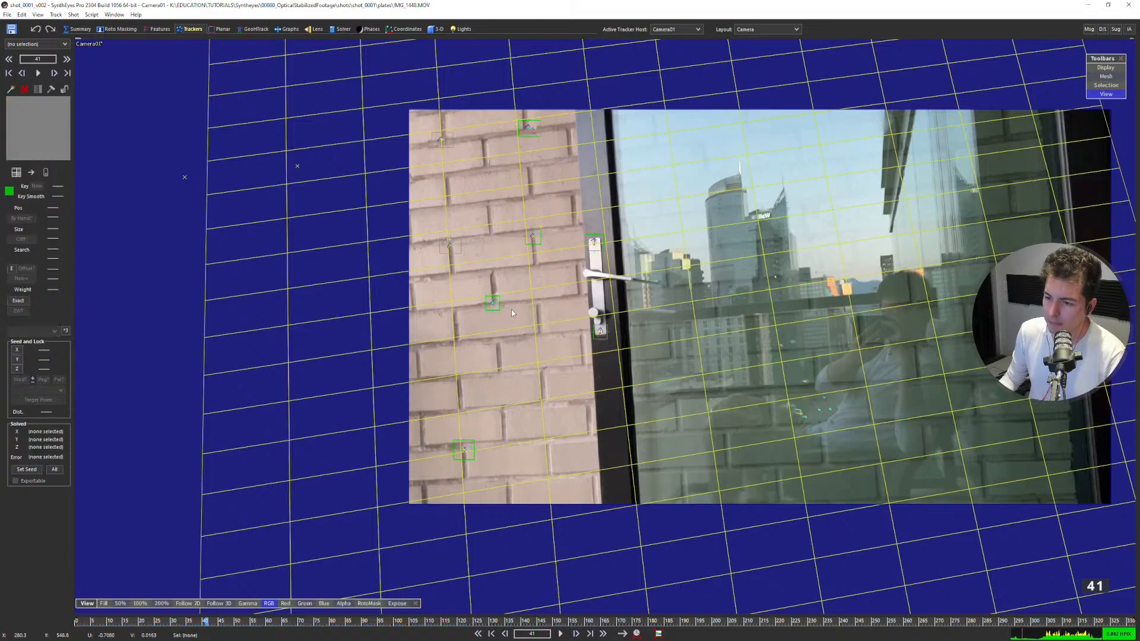
scroll(512, 267, up, 2)
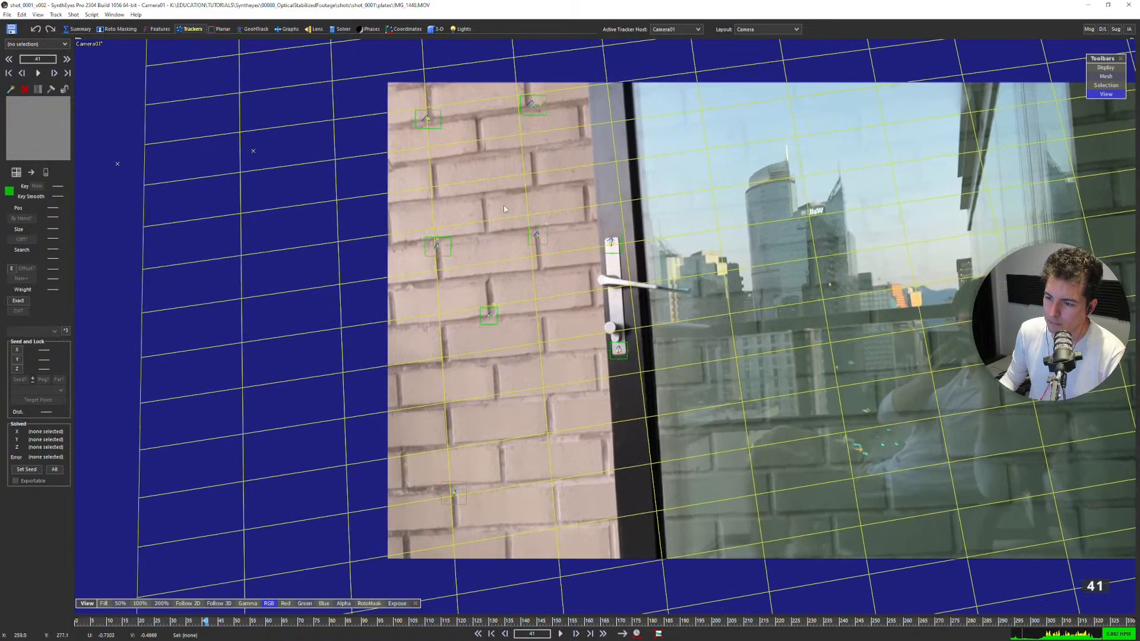
middle_drag(503, 206, 363, 194)
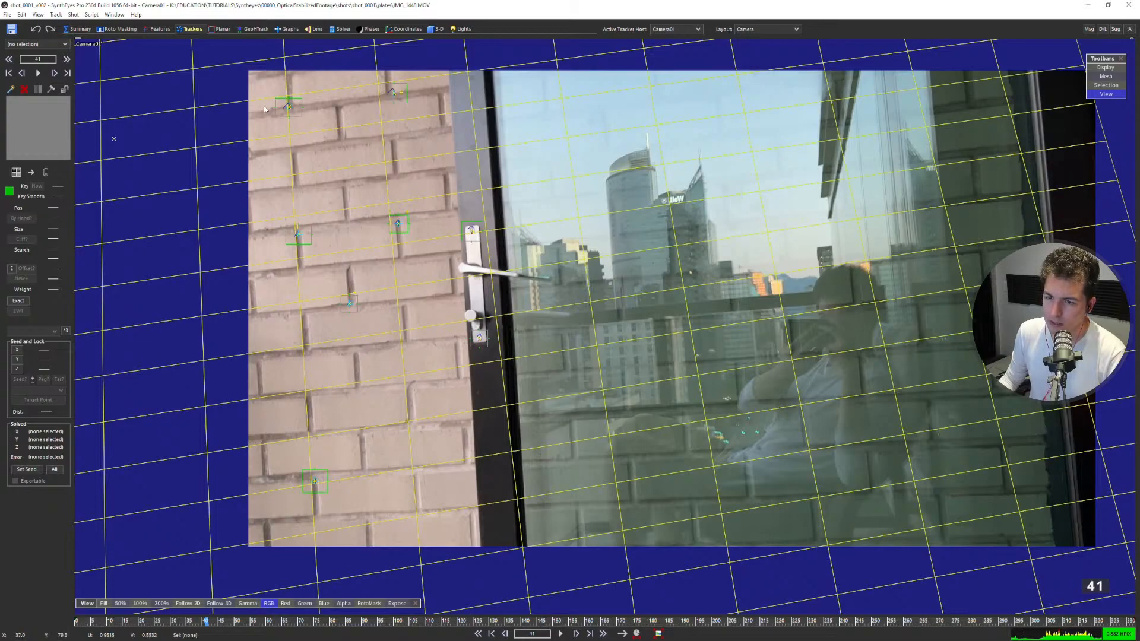
Select the top and bottom trackers in the far-left brick column and lower the footage's display exposure to about -2.8.
click(287, 105)
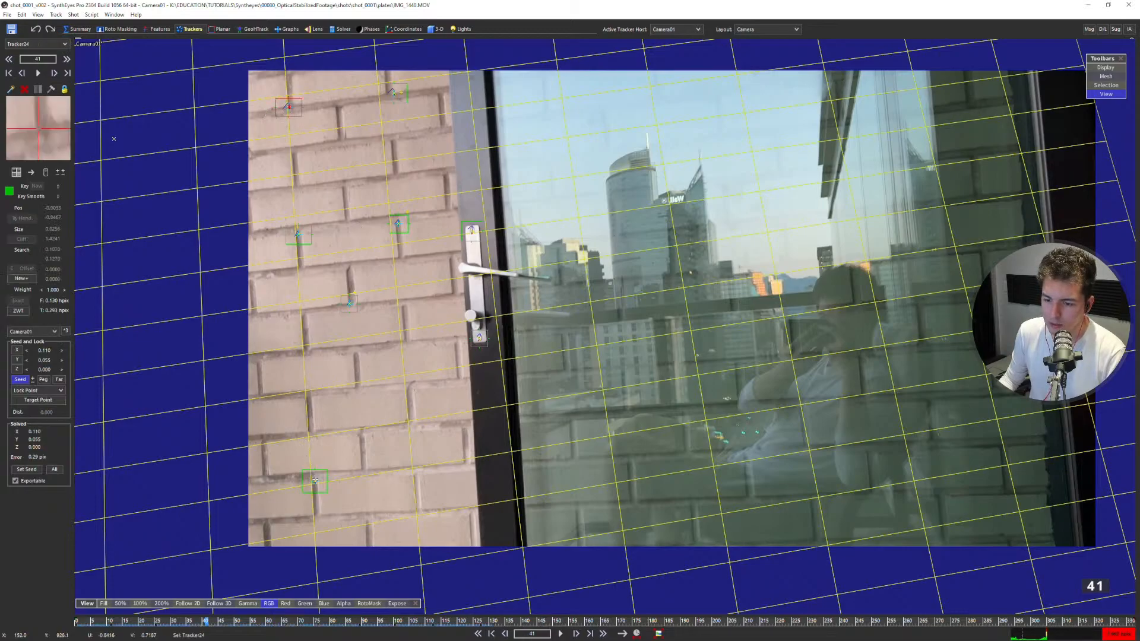
shift+click(315, 479)
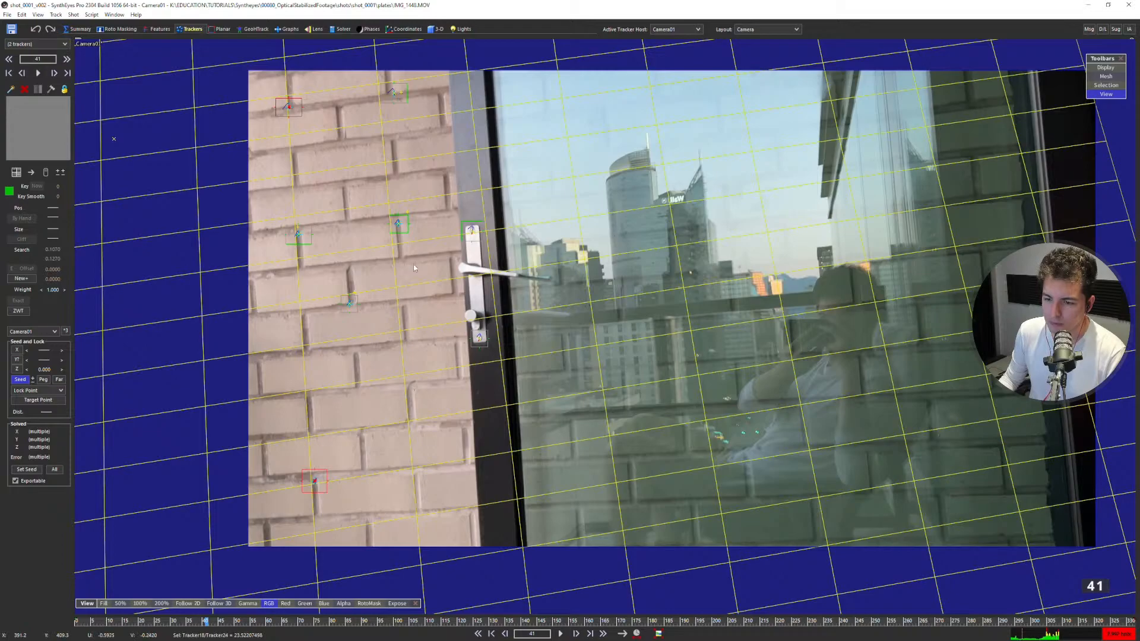
drag(395, 604, 283, 83)
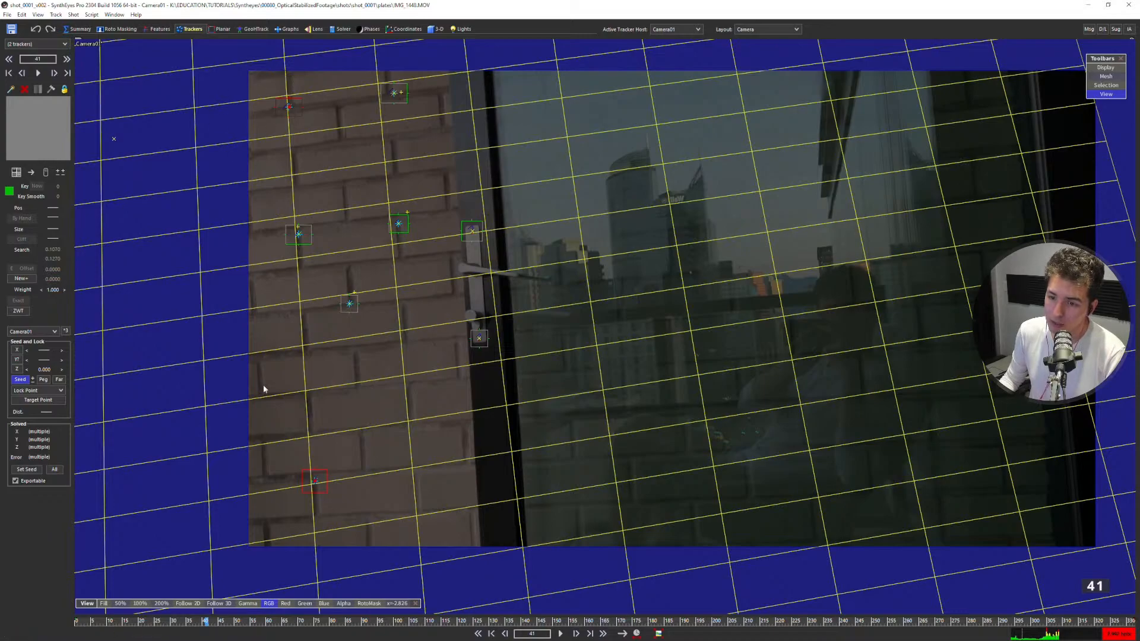
Select the upper brick tracker nearest the door frame and compare its brick column with the grid down the wall.
mouse_move(409, 164)
mouse_down()
mouse_move(414, 74)
mouse_move(381, 125)
mouse_up()
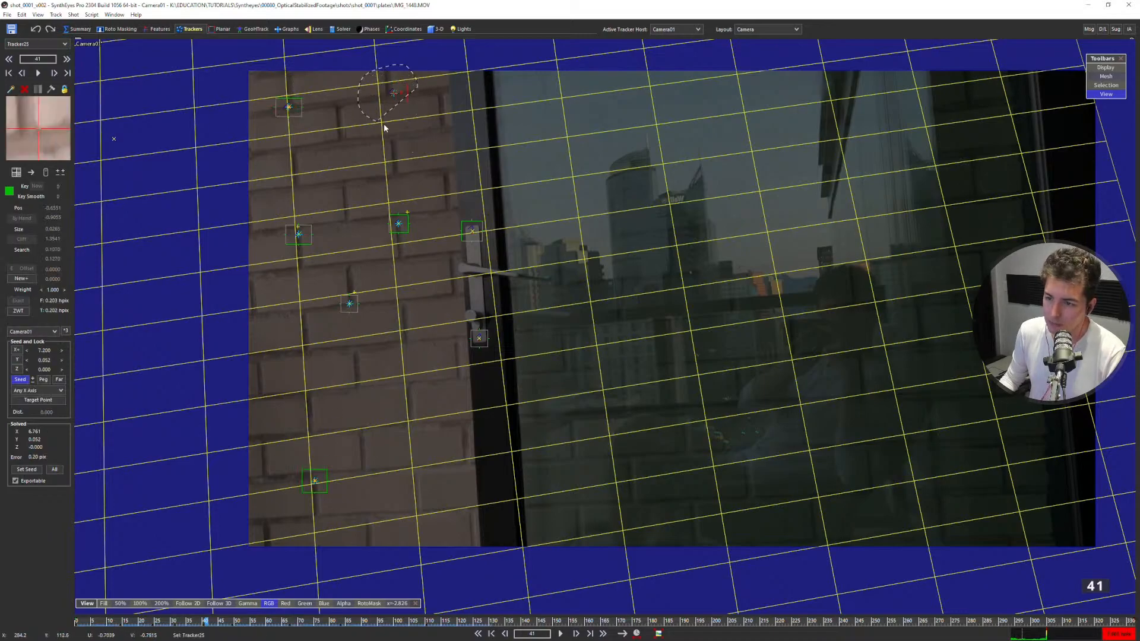
scroll(371, 156, up, 3)
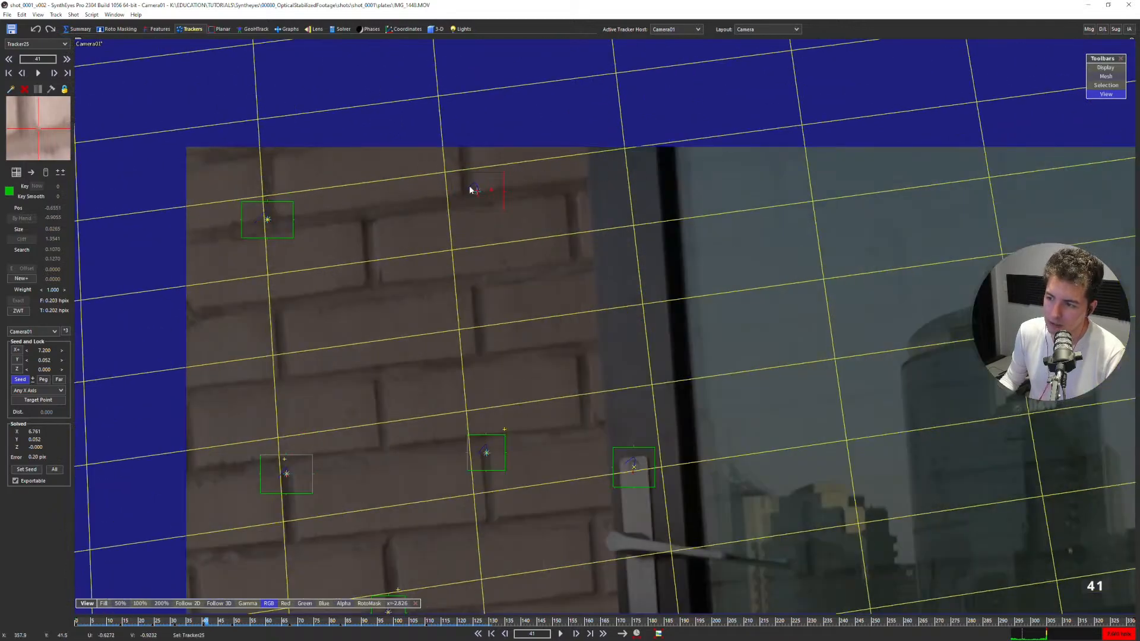
scroll(336, 177, down, 4)
scroll(403, 355, up, 4)
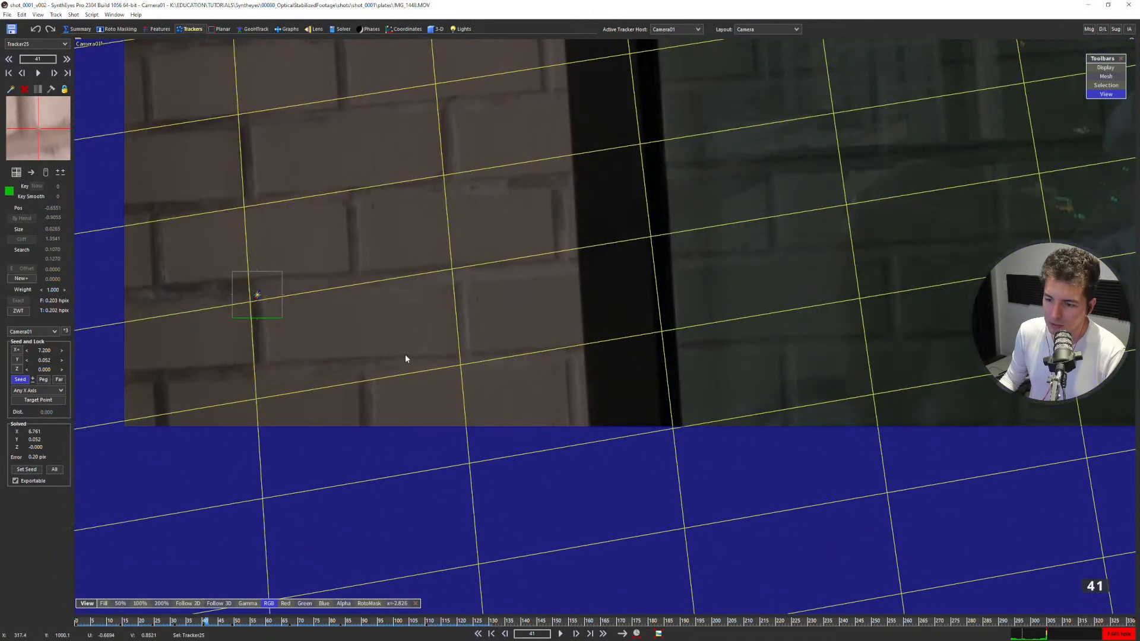
scroll(378, 331, down, 3)
scroll(416, 323, down, 2)
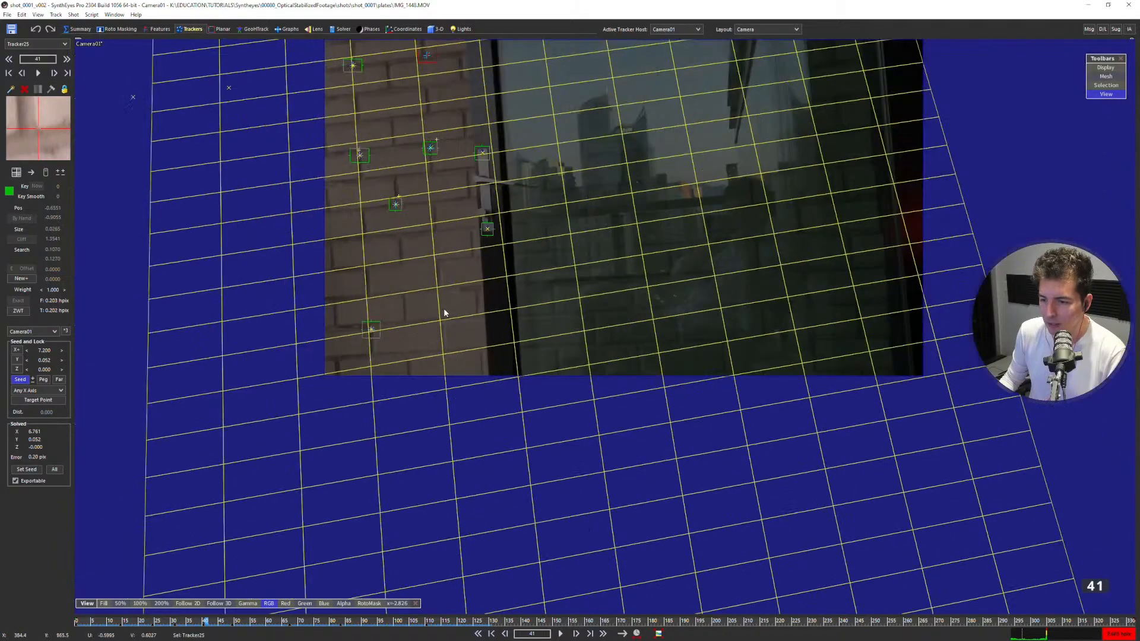
Select the brick tracker in the middle of the wall and inspect its depth against the grid plane in the quad layout's side view.
middle_drag(405, 204, 420, 234)
scroll(419, 234, up, 2)
click(408, 232)
scroll(410, 225, up, 5)
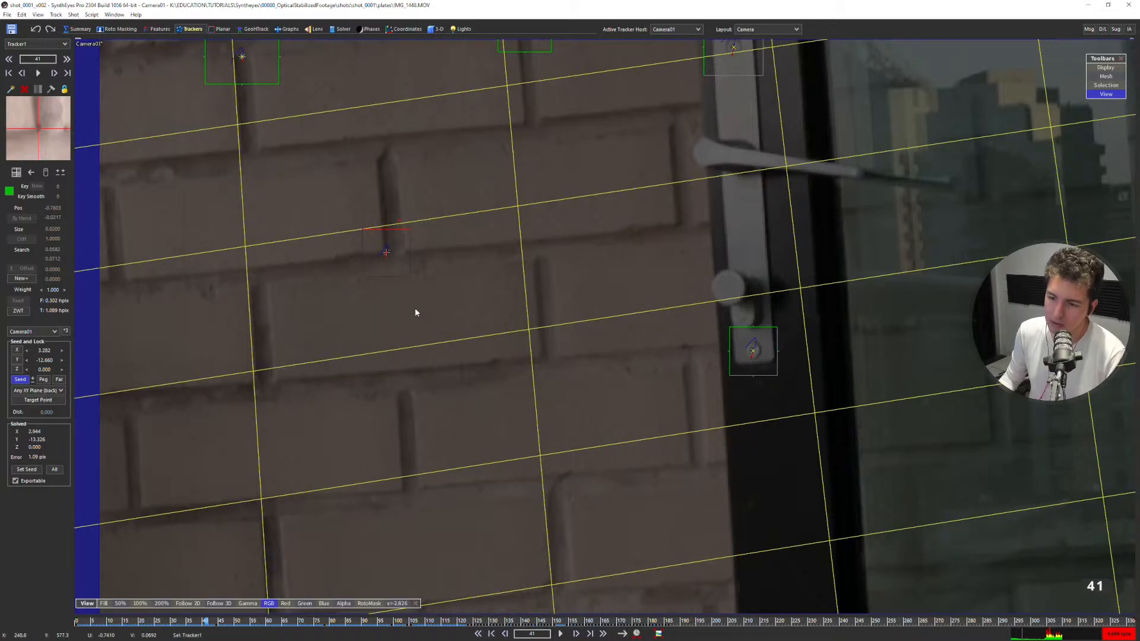
key(7)
scroll(336, 522, up, 4)
middle_drag(338, 518, 359, 446)
scroll(359, 440, up, 4)
click(324, 408)
click(327, 399)
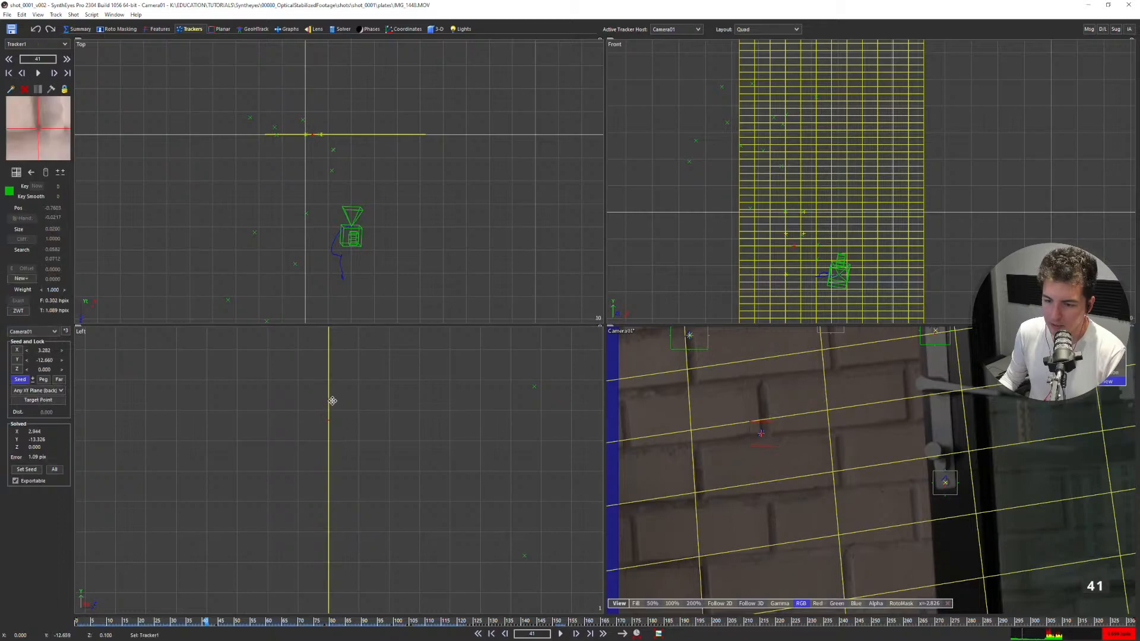
click(342, 410)
middle_drag(337, 419, 343, 428)
key(c)
Add a new tracker at frame 31 on the brick corner between the lowest wall tracker and the door frame.
scroll(478, 255, down, 5)
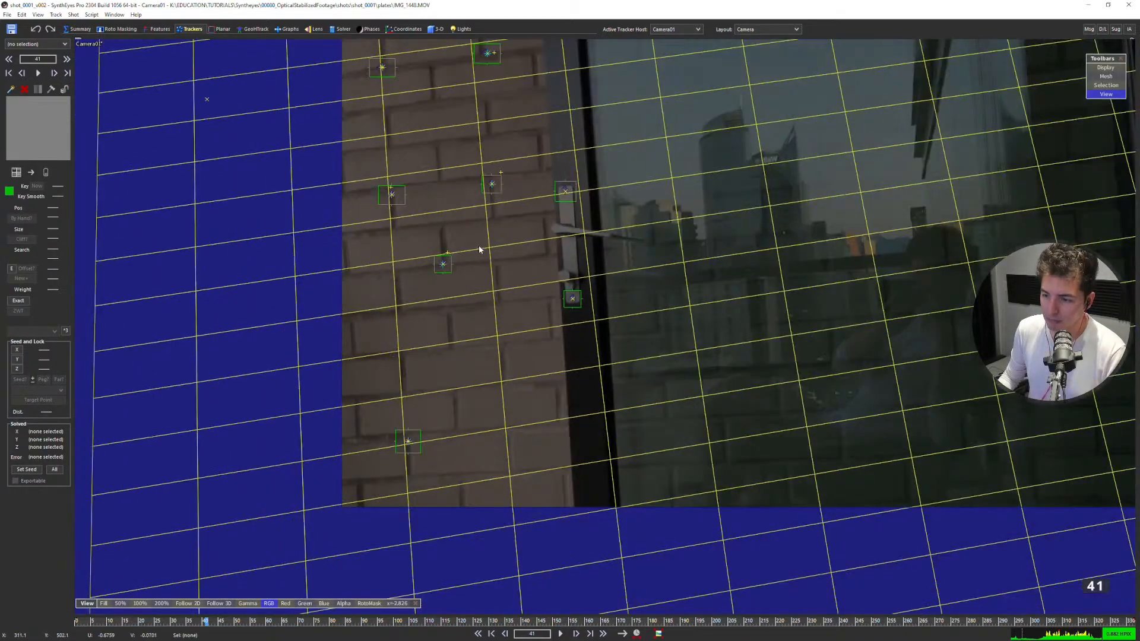
middle_drag(478, 258, 441, 279)
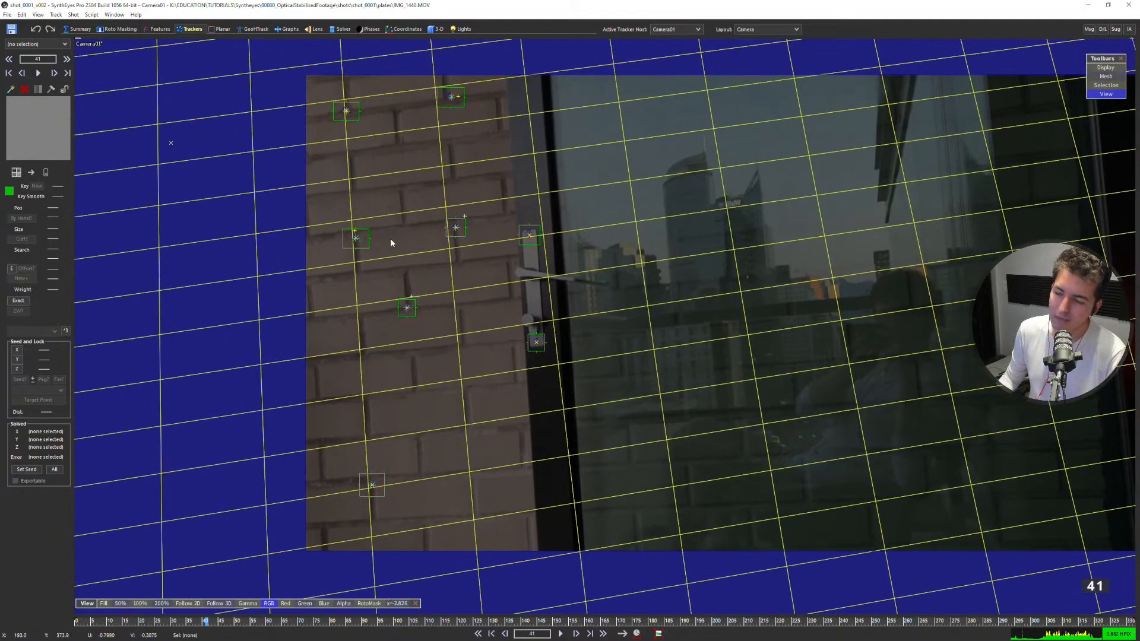
middle_drag(454, 198, 446, 246)
key(s)
key(s)
key(s)
key(s)
key(s)
key(s)
key(s)
key(s)
key(s)
key(s)
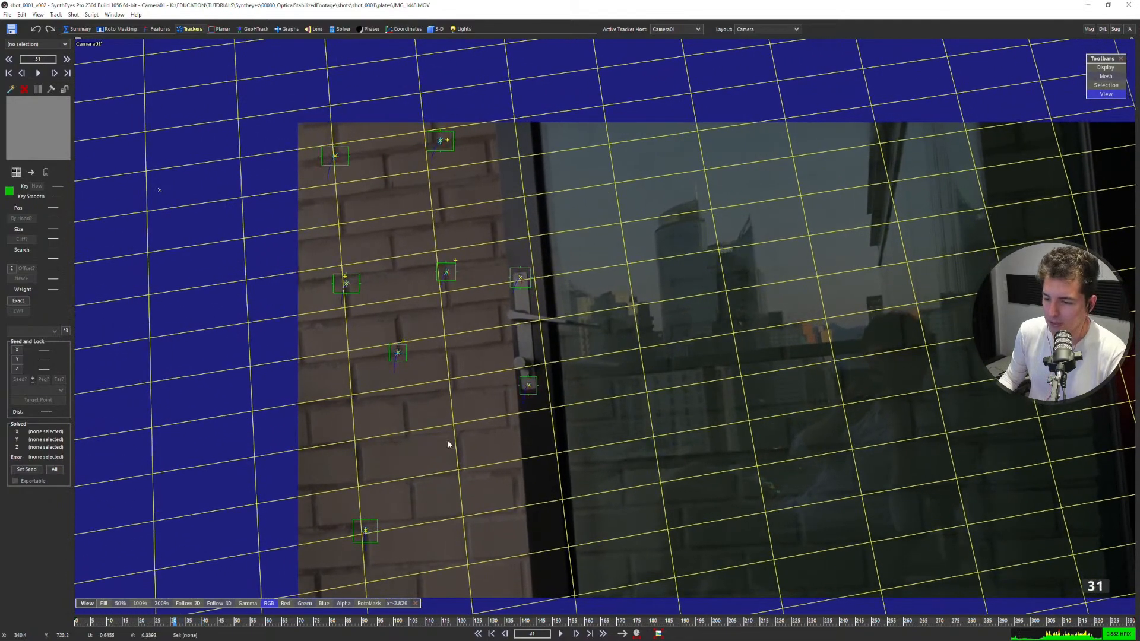
middle_drag(447, 438, 476, 323)
scroll(422, 439, up, 3)
click(358, 379)
mouse_move(319, 453)
mouse_down()
mouse_move(267, 321)
mouse_move(374, 369)
mouse_up()
scroll(594, 374, up, 2)
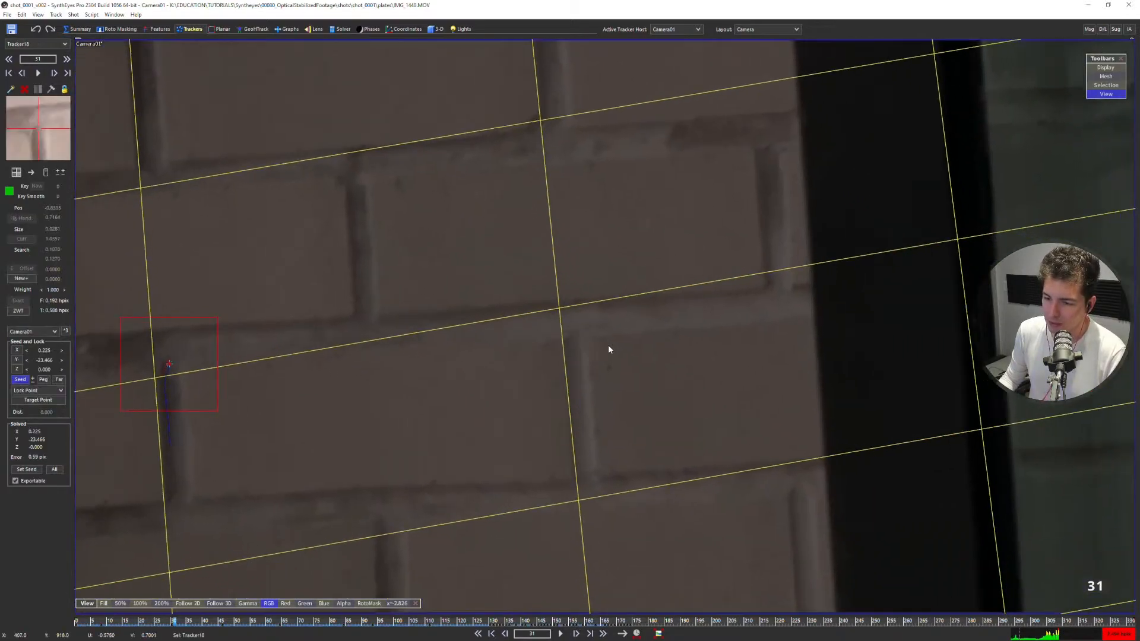
middle_drag(615, 351, 523, 331)
click(543, 329)
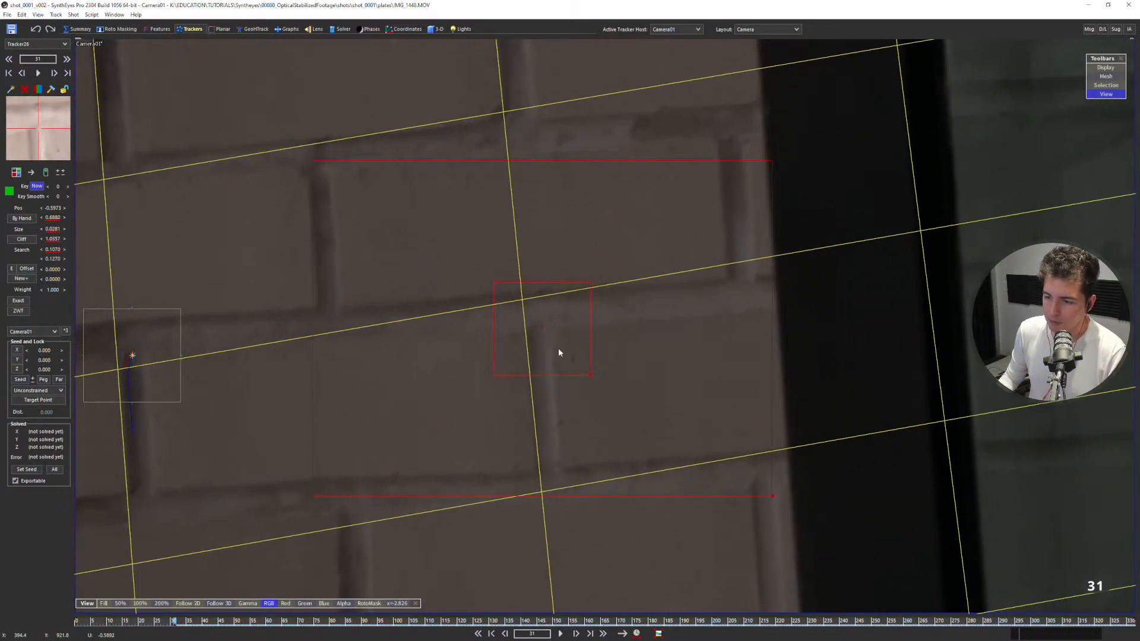
Shrink the new brick-corner tracker's inner box and reset the footage's display exposure to normal.
drag(590, 375, 580, 362)
key(5)
scroll(584, 319, down, 3)
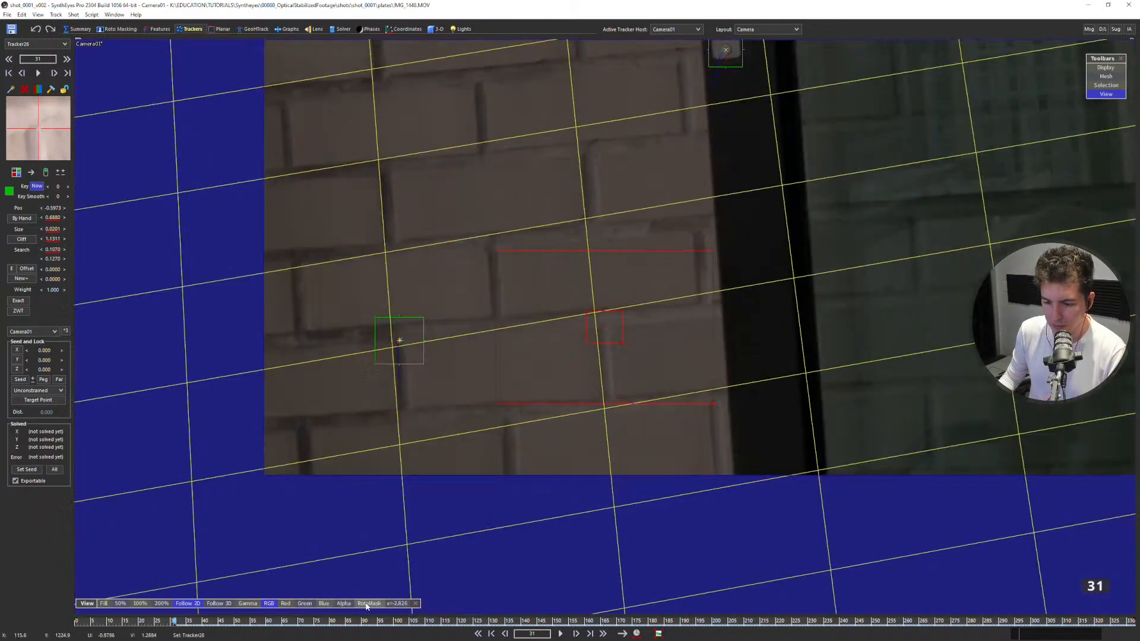
click(393, 603)
scroll(564, 351, up, 1)
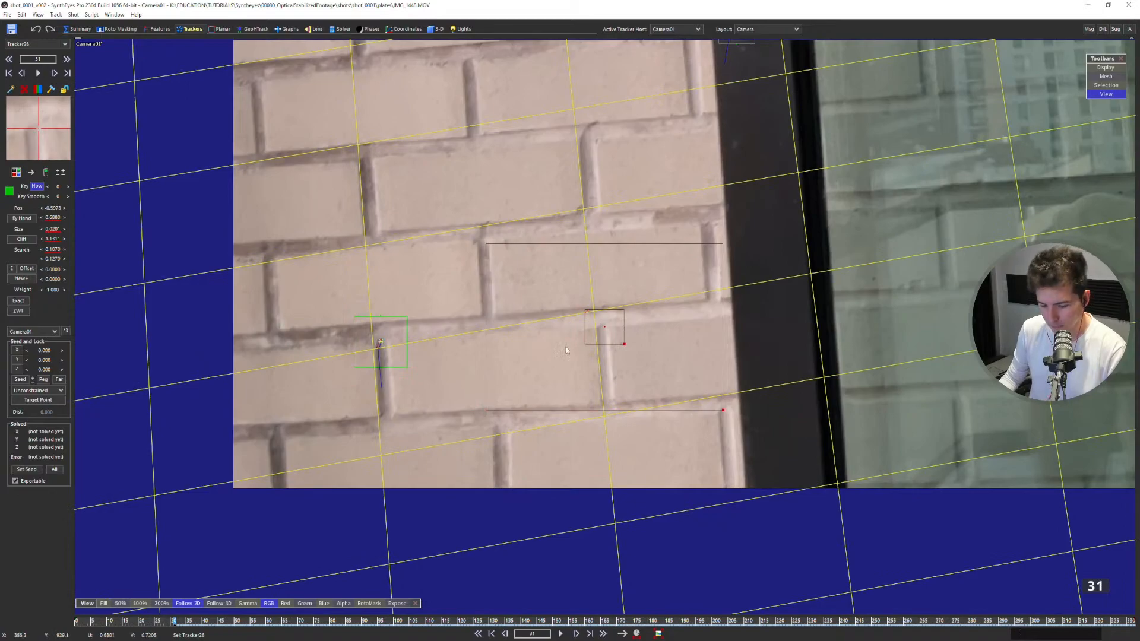
Track the new brick-corner tracker forward from frame 31 to frame 128.
key(5)
key(d)
key(d)
key(d)
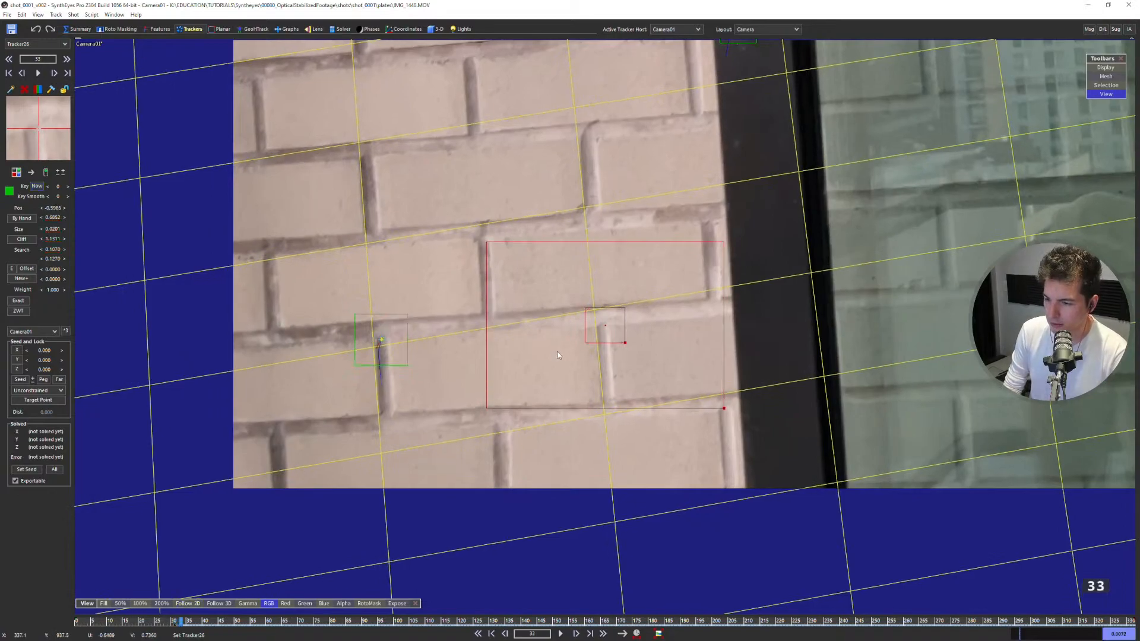
key(space)
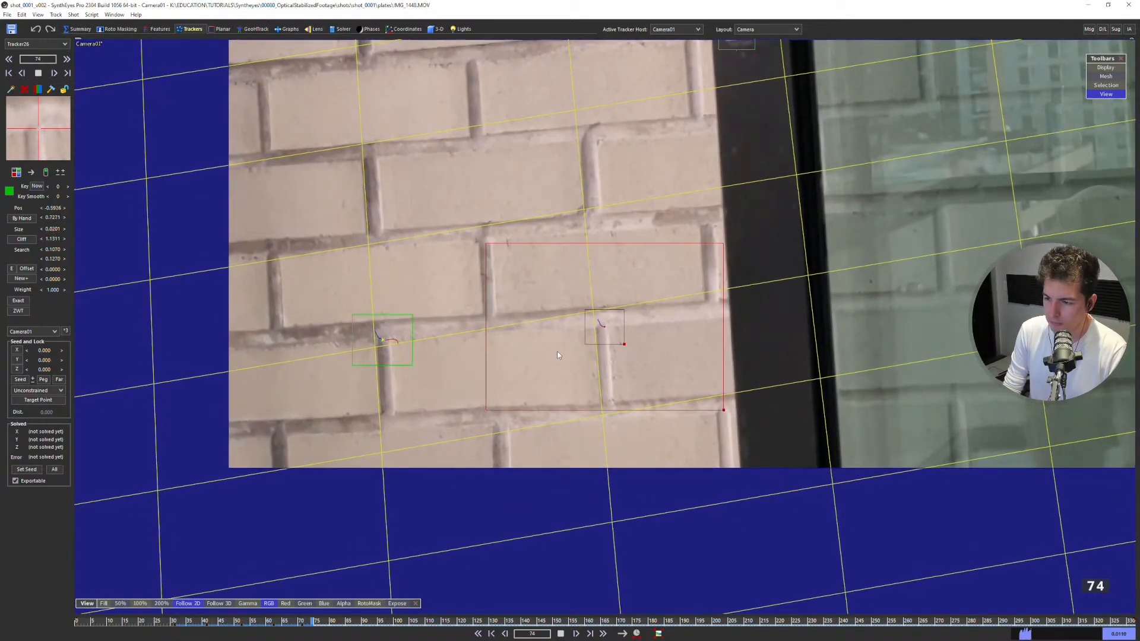
key(space)
key(s)
key(s)
key(s)
key(s)
key(s)
key(s)
key(s)
key(s)
key(s)
key(s)
key(s)
key(d)
key(d)
key(d)
key(d)
key(d)
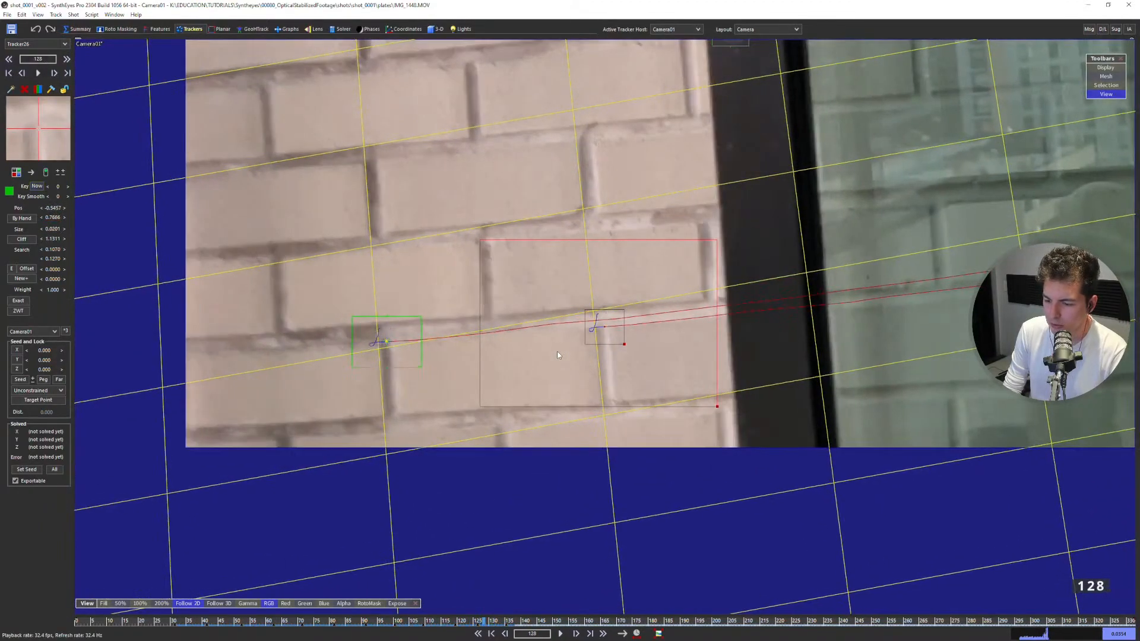
Track the new brick-corner tracker backward from its starting frame to frame 0.
key(shift+a)
key(f)
key(b)
key(space)
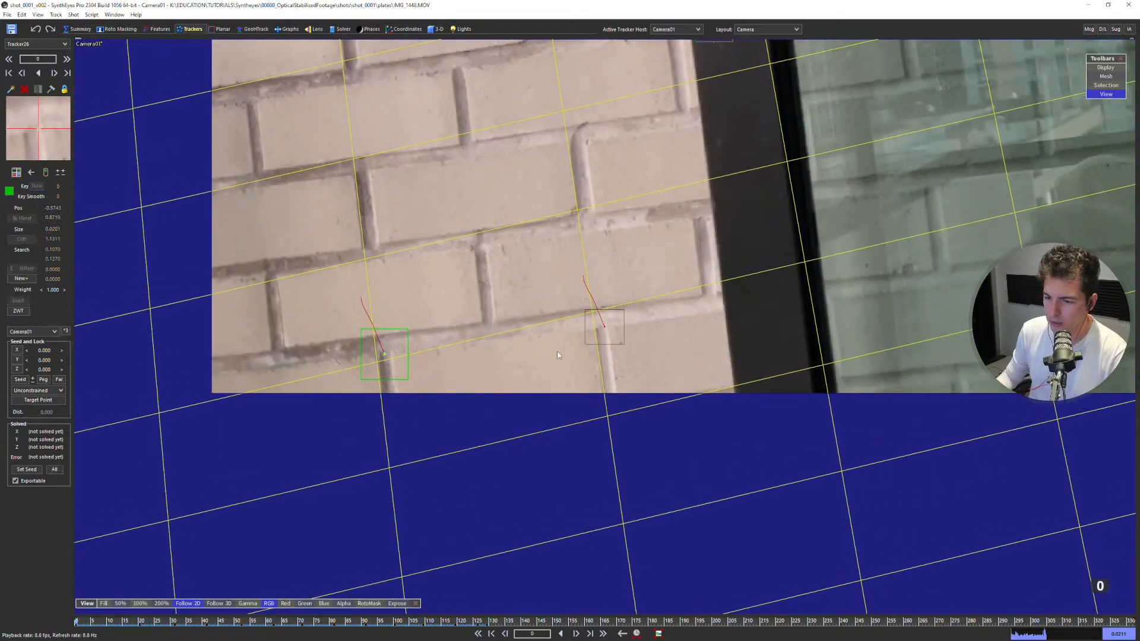
Check the new tracker in the perspective view and compare its seed and lock settings with the neighbouring lowest wall tracker.
scroll(552, 342, down, 2)
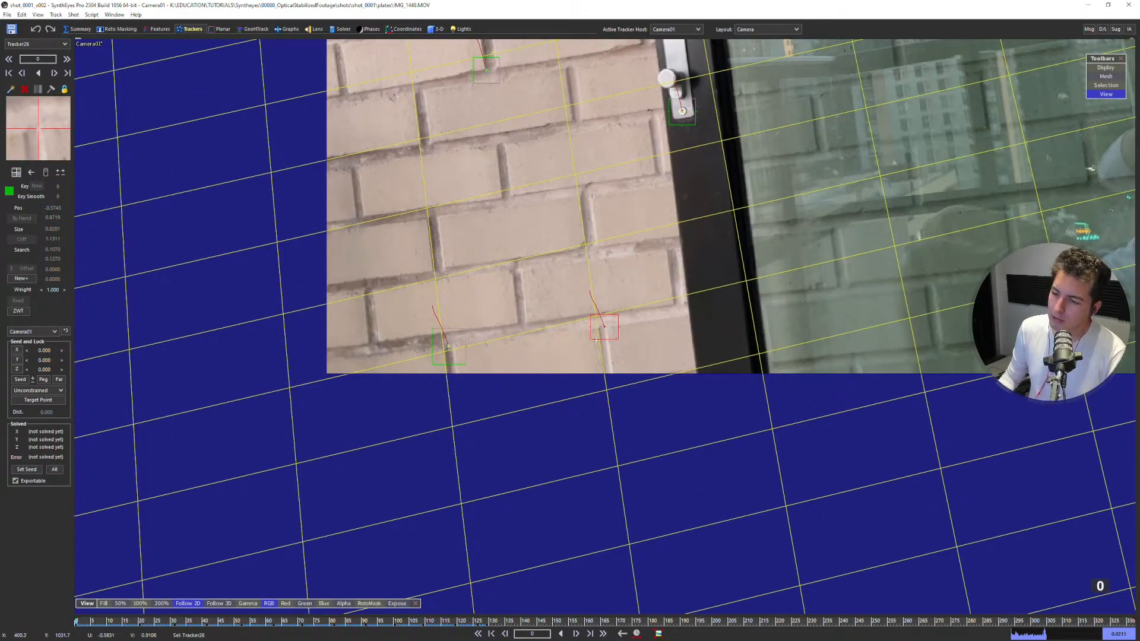
key(5)
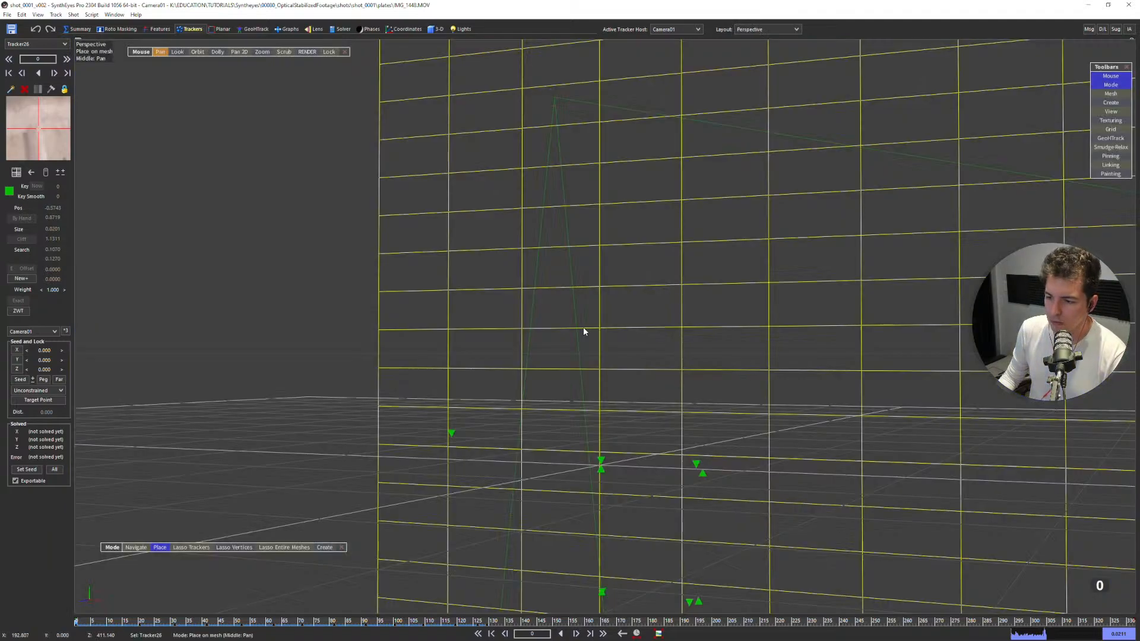
key(4)
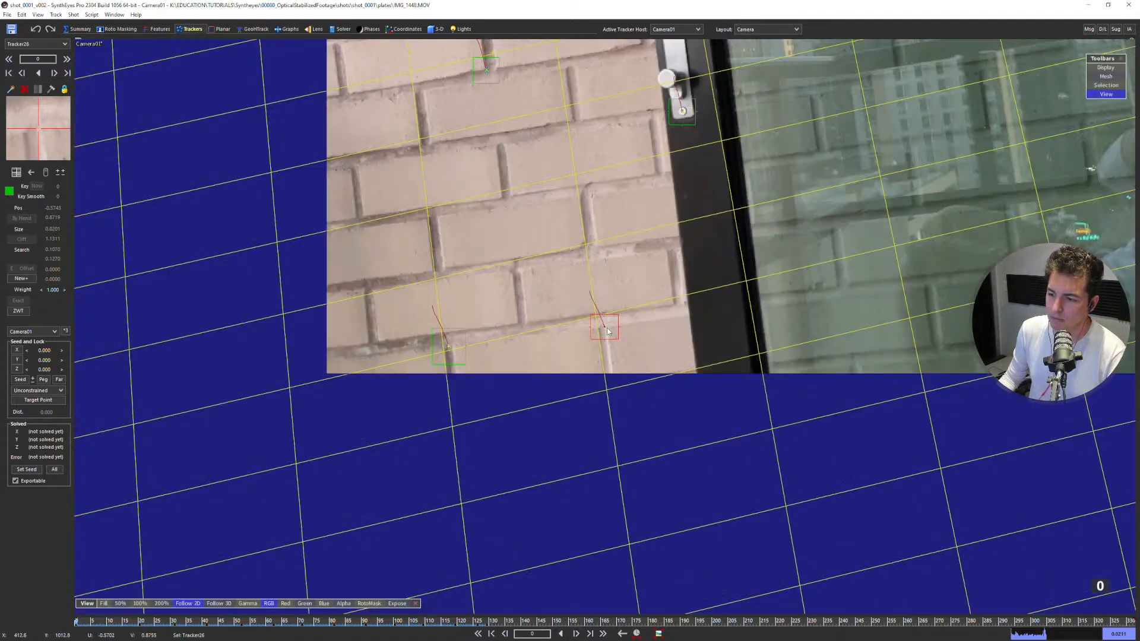
click(450, 344)
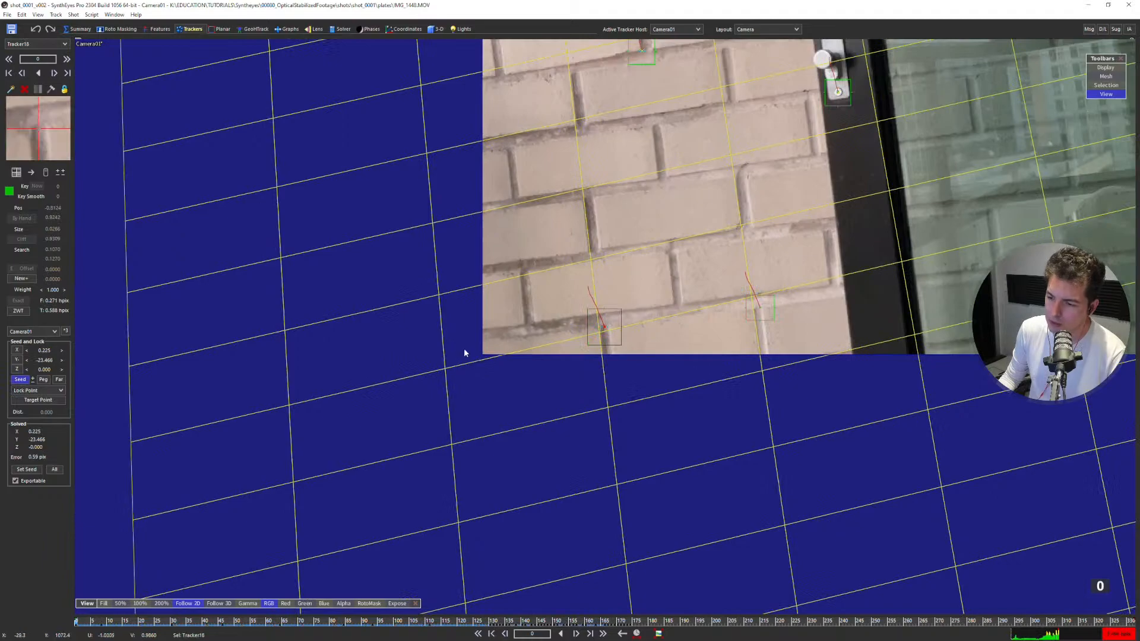
click(737, 343)
click(765, 324)
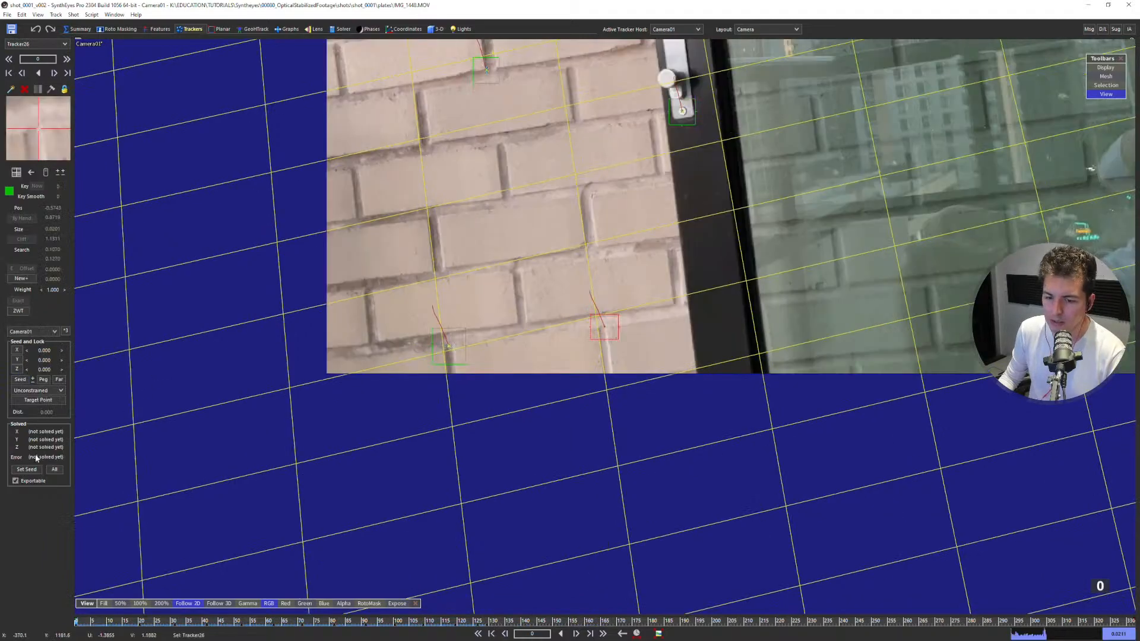
Try setting the new tracker beside the door frame to Lock Point, and undo the lock.
click(44, 391)
click(44, 406)
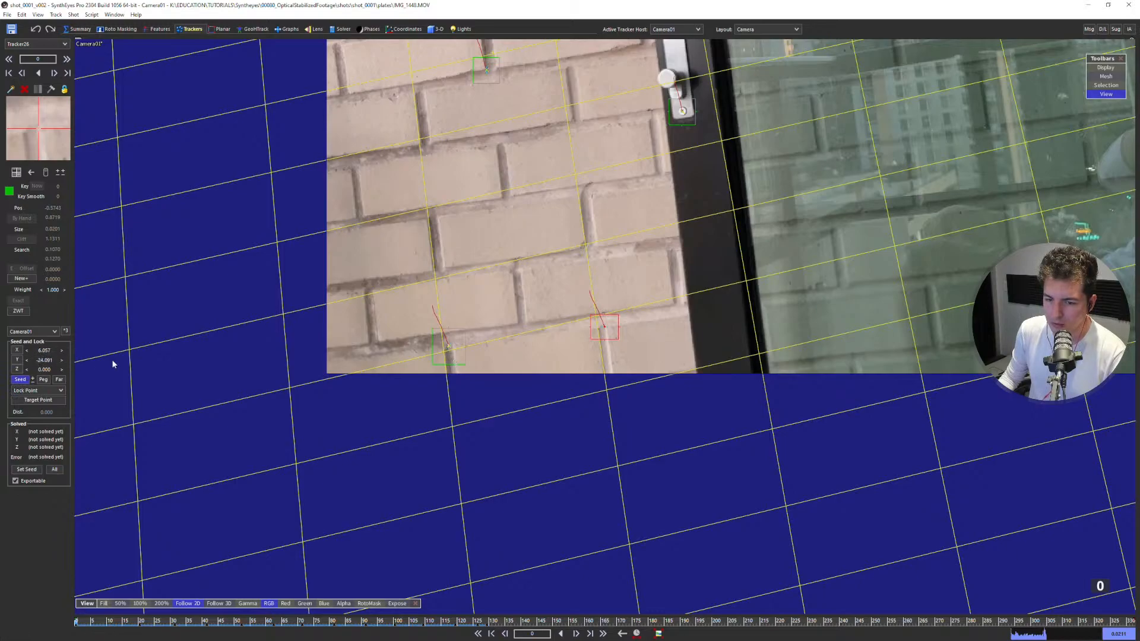
click(448, 344)
key(ctrl+z)
key(ctrl+z)
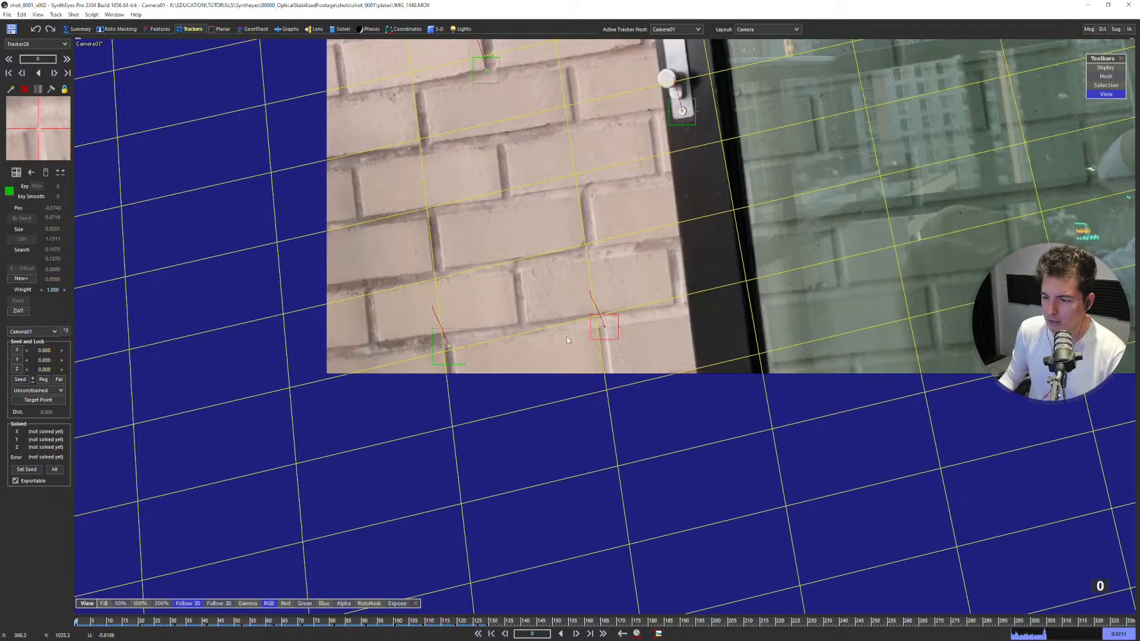
Inspect the lowest wall tracker's Y seed coordinate, then reselect the new tracker beside the door frame.
click(465, 352)
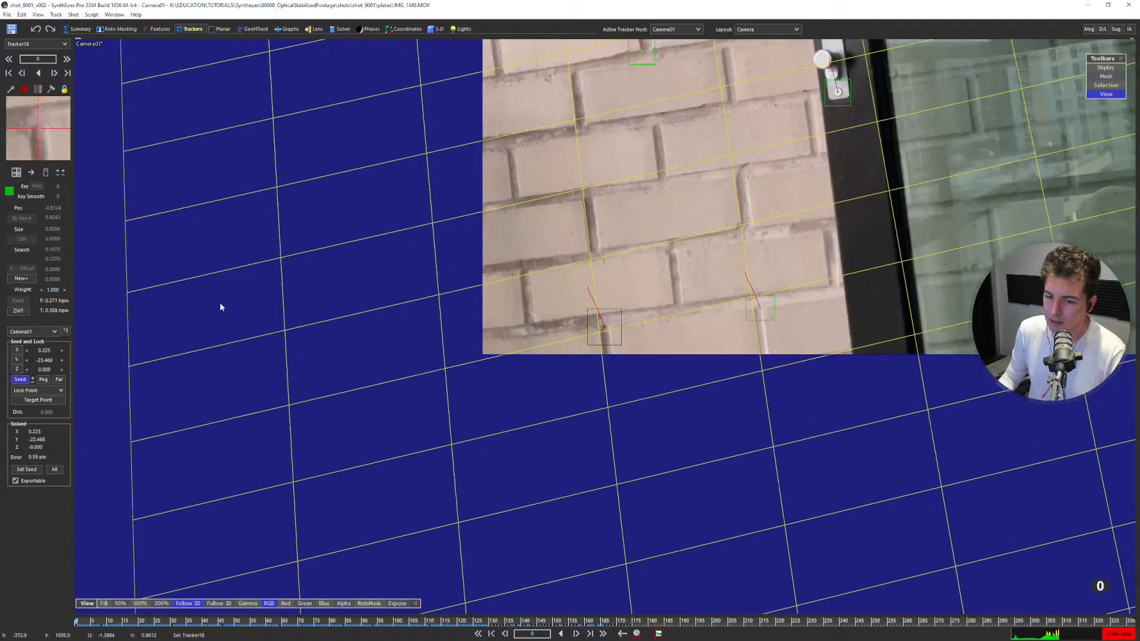
double_click(46, 360)
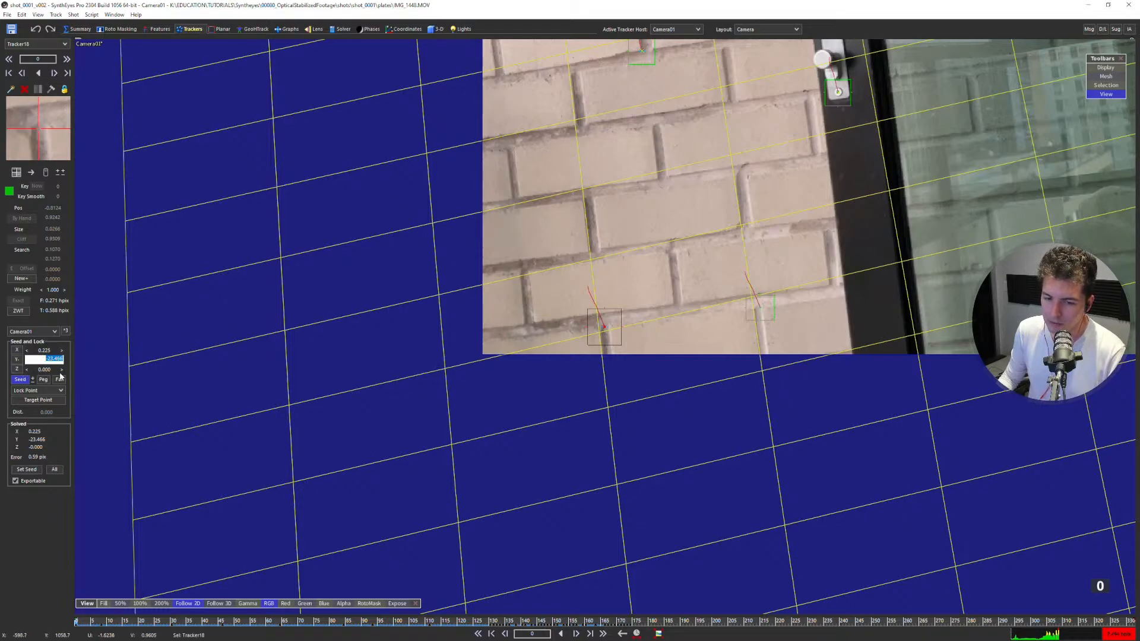
click(760, 307)
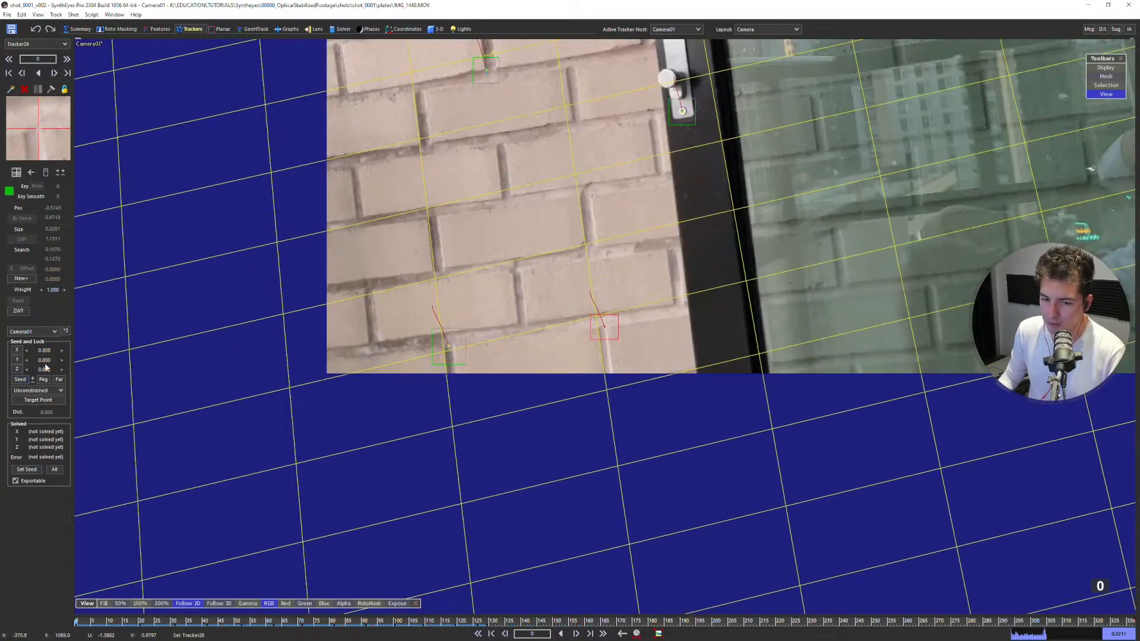
click(469, 354)
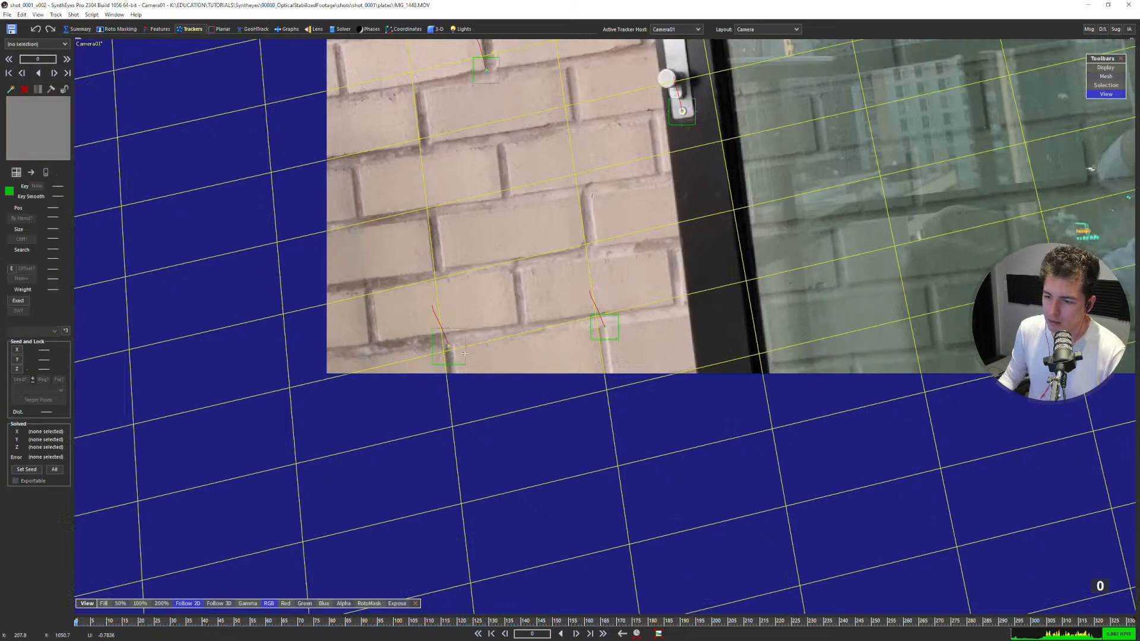
click(600, 334)
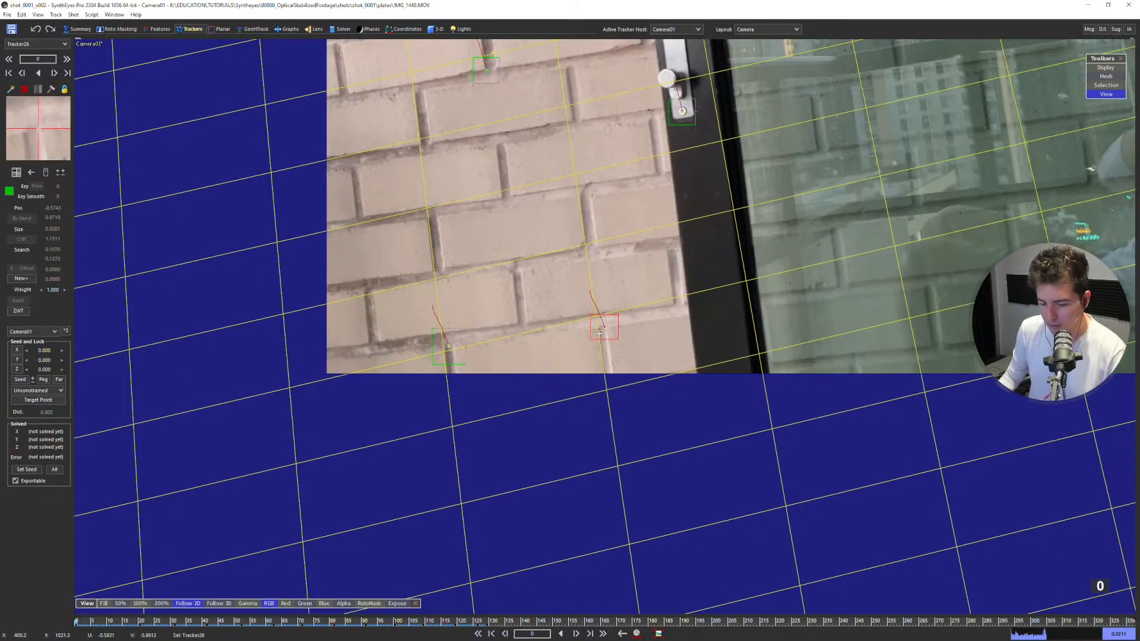
Try placing the new tracker's seed point on the neighbouring lowest wall tracker in the camera-locked perspective view.
key(5)
alt+middle_drag(630, 425, 593, 340)
alt+drag(664, 511, 659, 497)
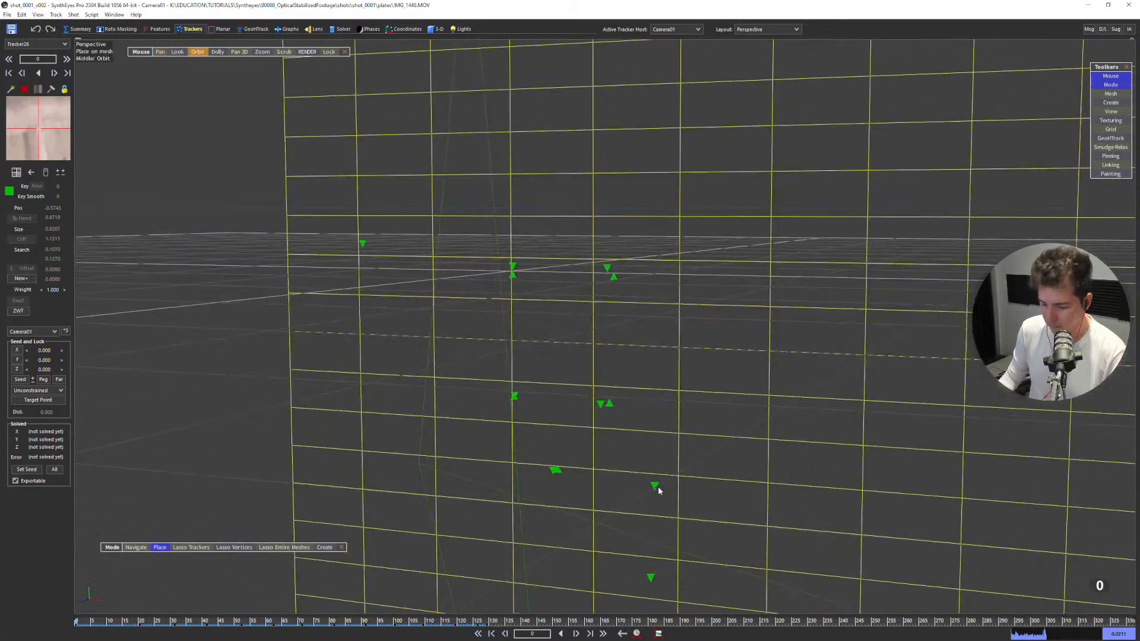
key(l)
scroll(646, 486, down, 1)
middle_drag(646, 486, 771, 381)
scroll(638, 478, down, 4)
scroll(415, 430, up, 4)
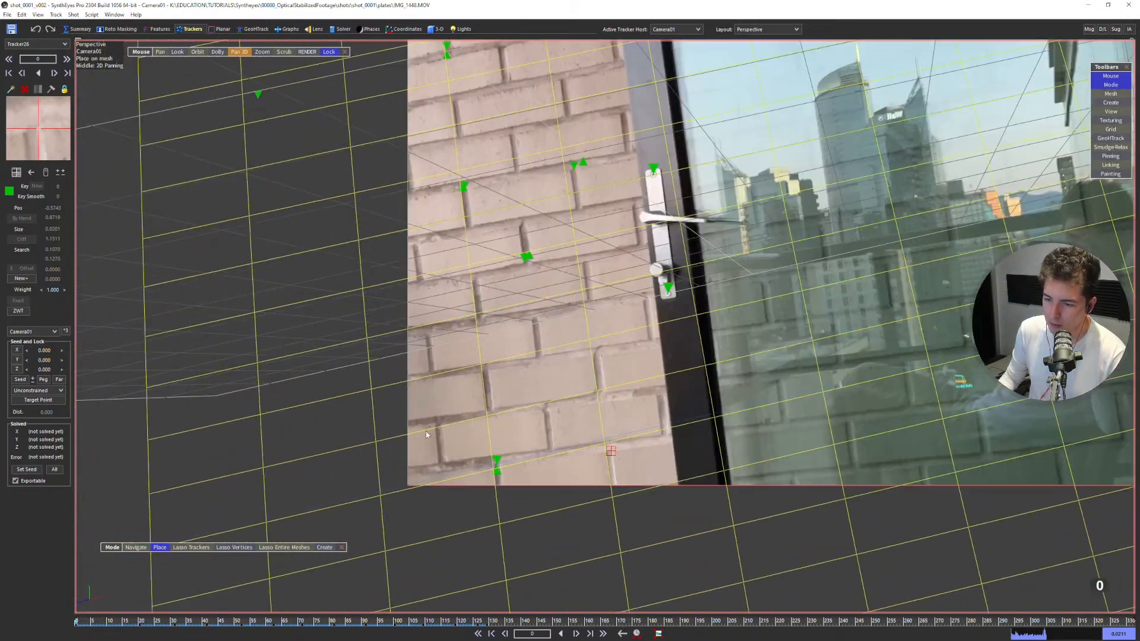
middle_drag(507, 490, 473, 448)
scroll(473, 448, up, 4)
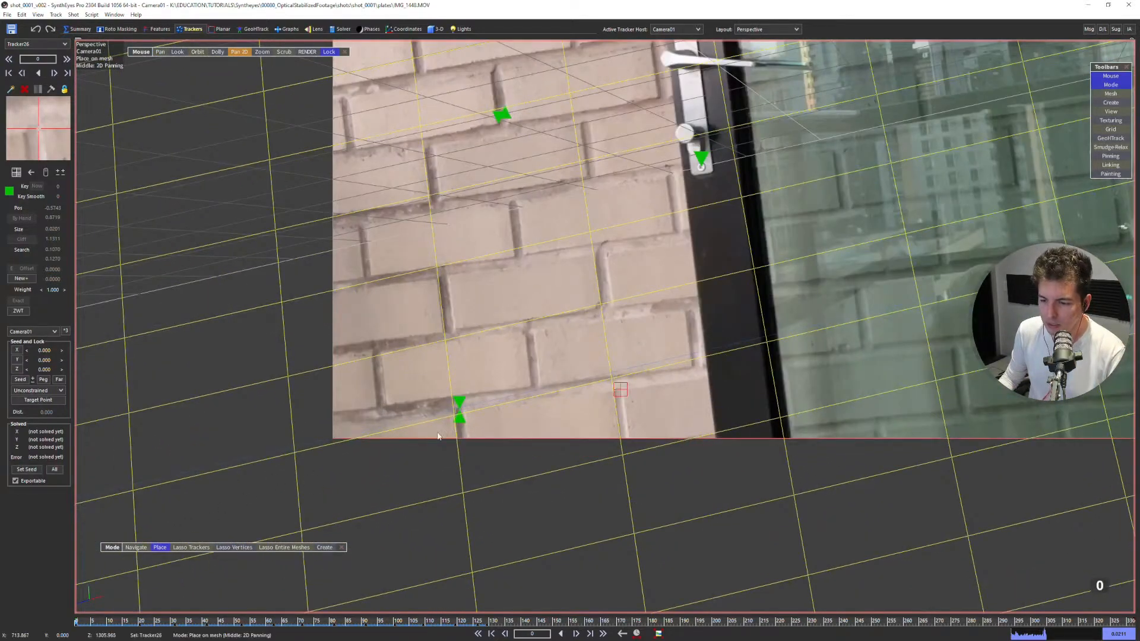
scroll(454, 402, up, 2)
click(454, 401)
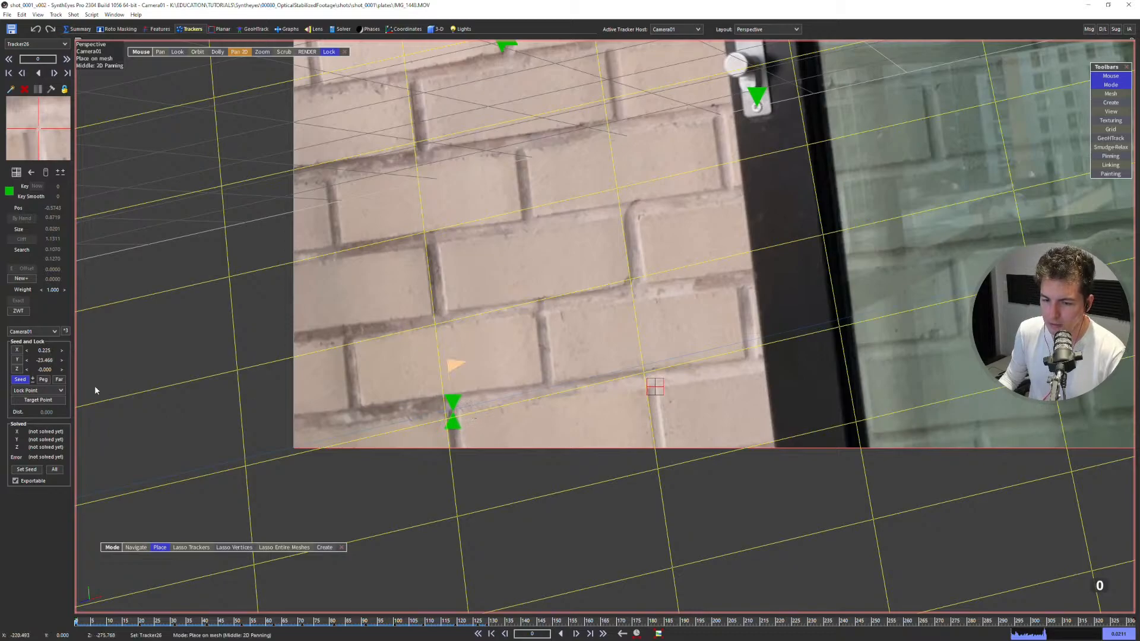
Try constraining the new tracker with an Any X Axis lock and solve the scene.
click(49, 391)
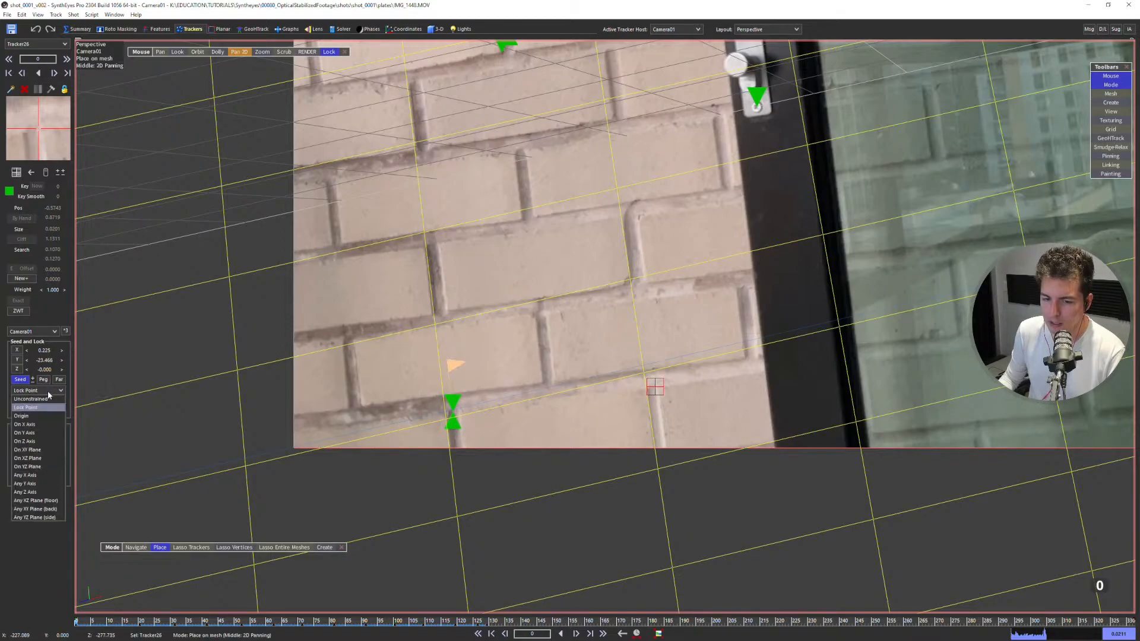
click(34, 476)
key(g)
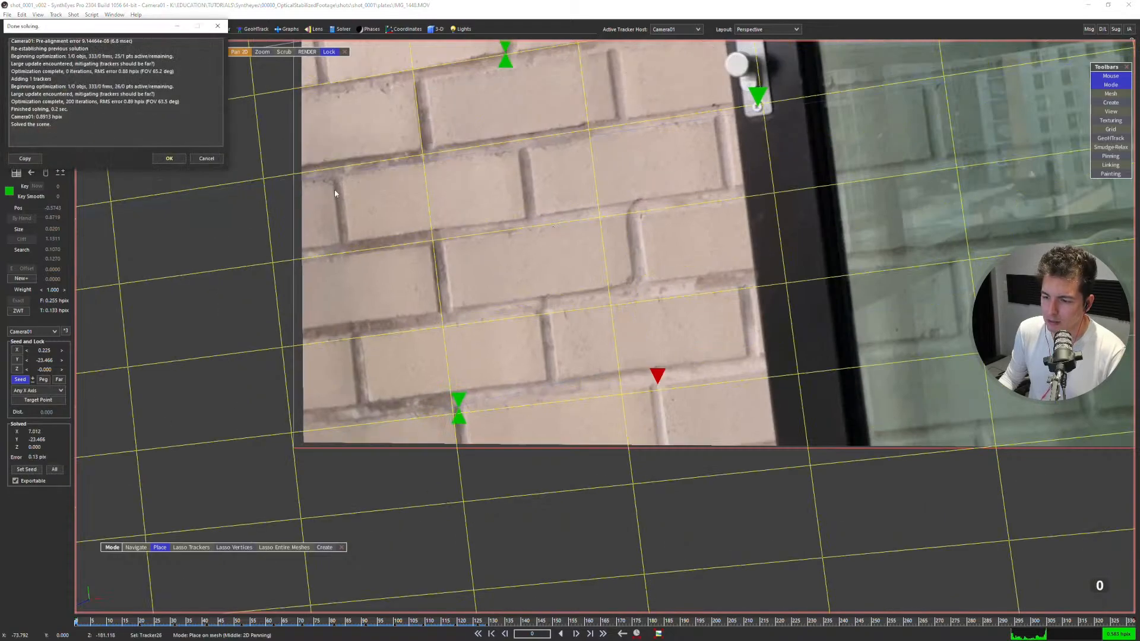
click(173, 158)
Undo the solve, the Any X Axis lock and the seed placement of the new tracker.
scroll(694, 403, up, 2)
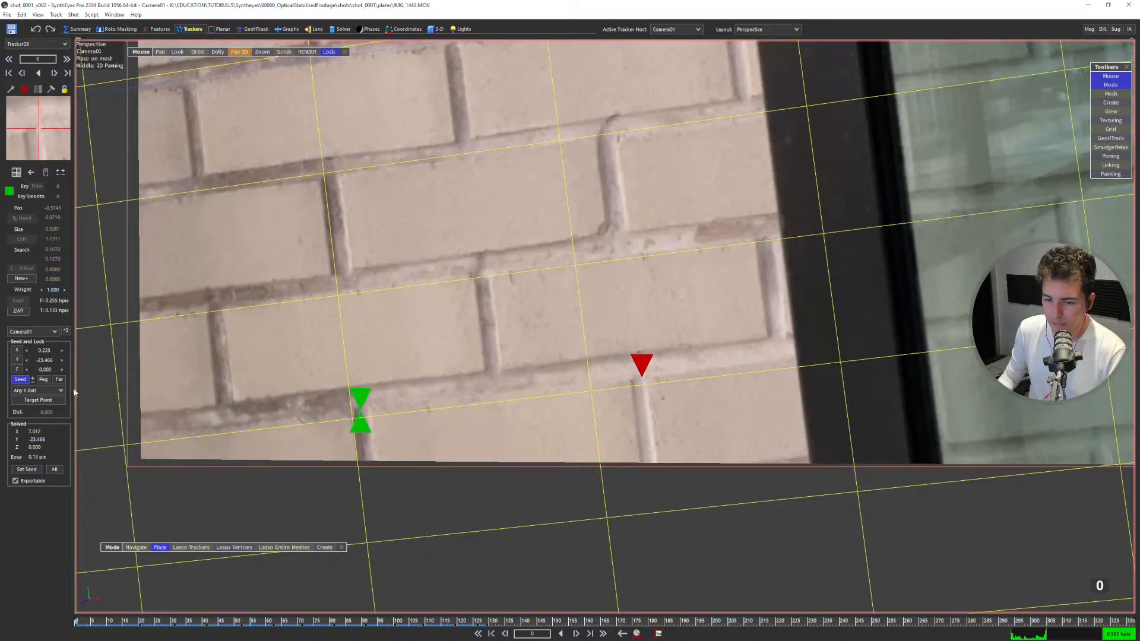
click(639, 387)
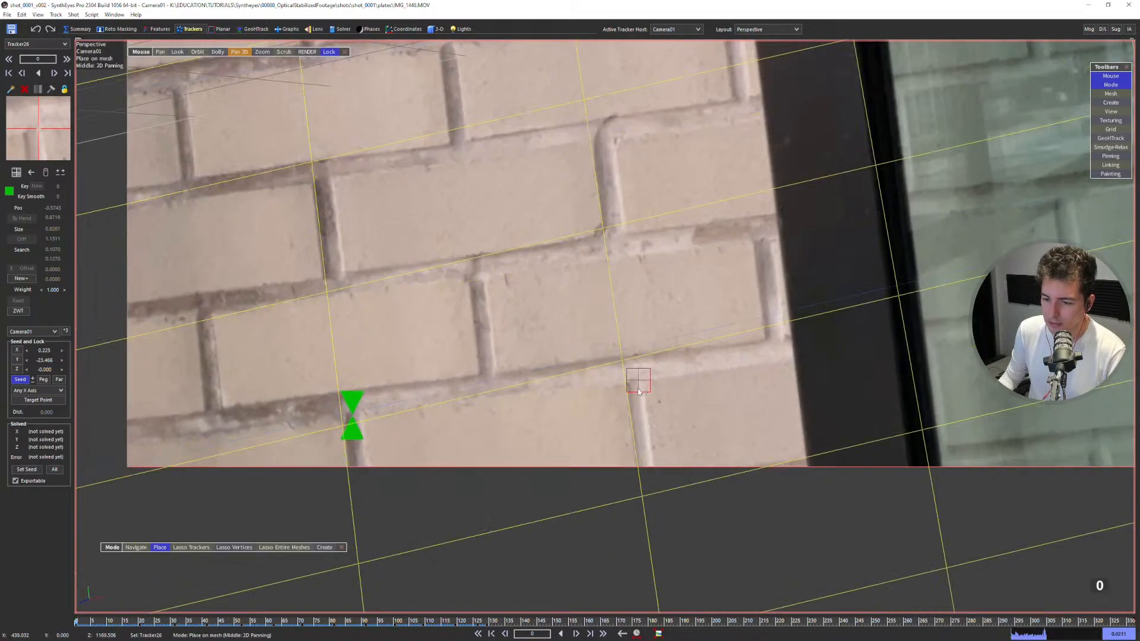
key(ctrl+z)
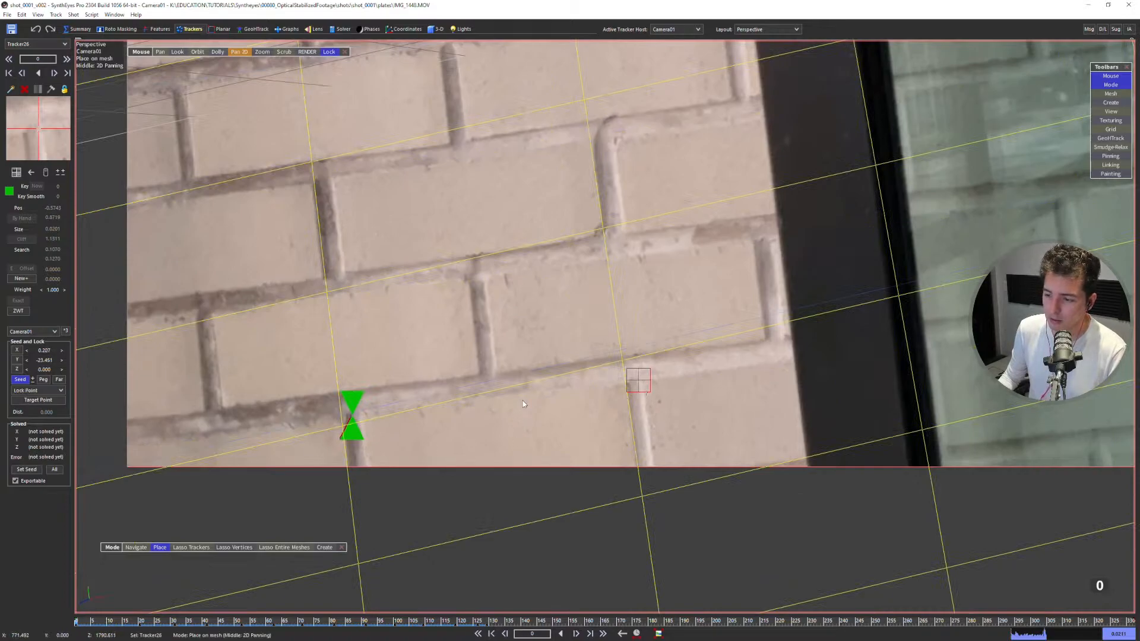
scroll(425, 376, down, 2)
key(ctrl+z)
Target the new tracker to the neighbouring lowest wall tracker with a || X Axis constraint and solve the scene.
key(5)
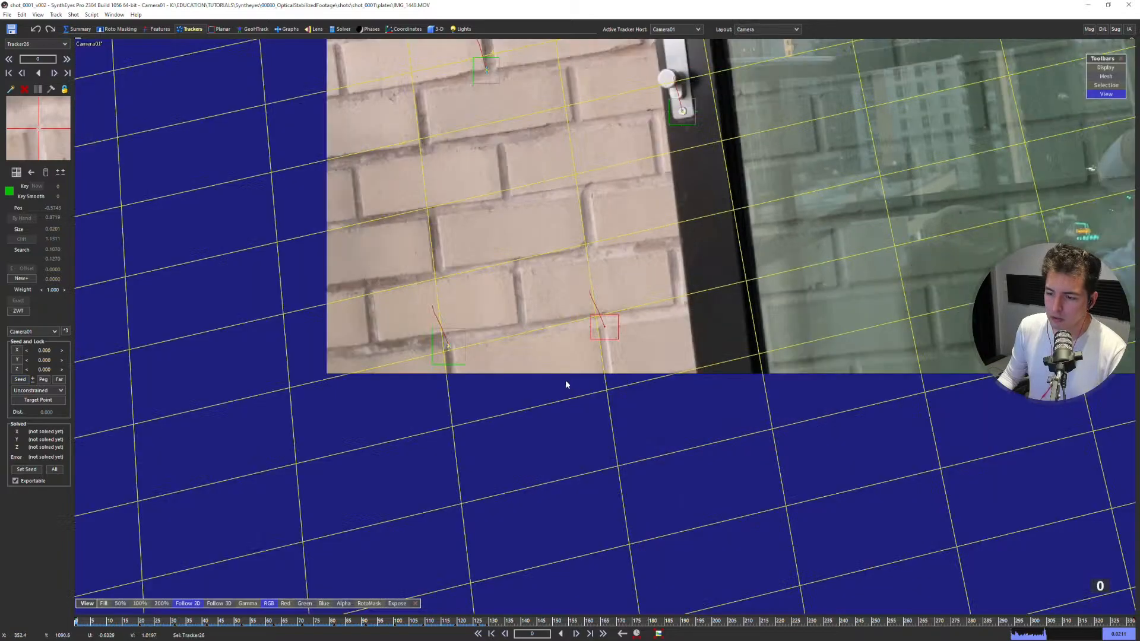
alt+click(449, 346)
click(59, 390)
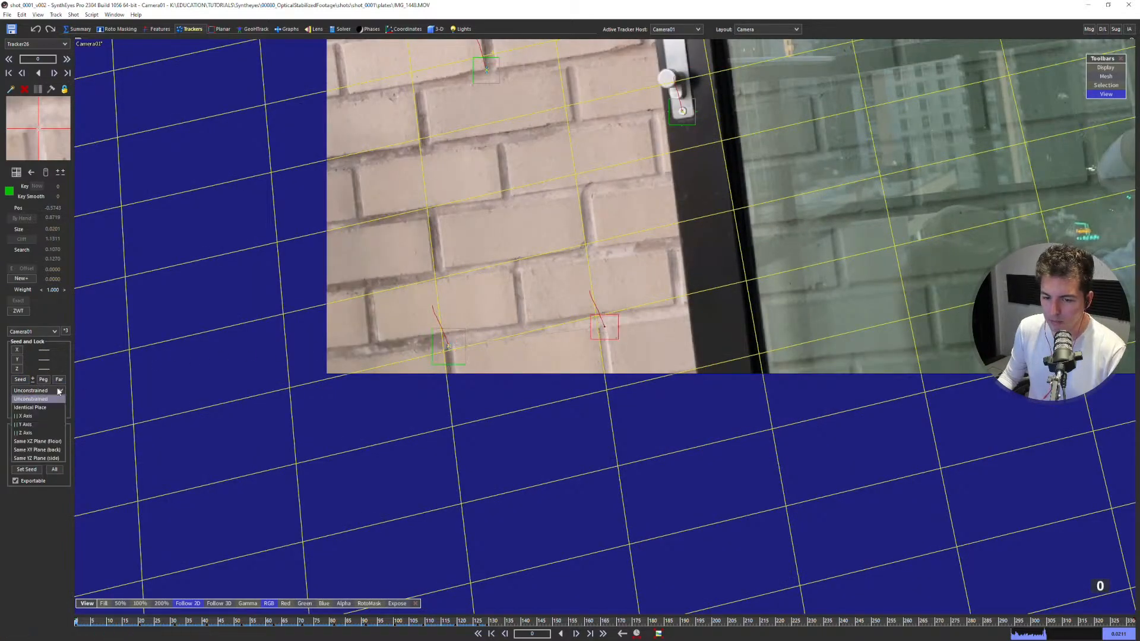
click(34, 416)
scroll(447, 308, down, 3)
key(shift+g)
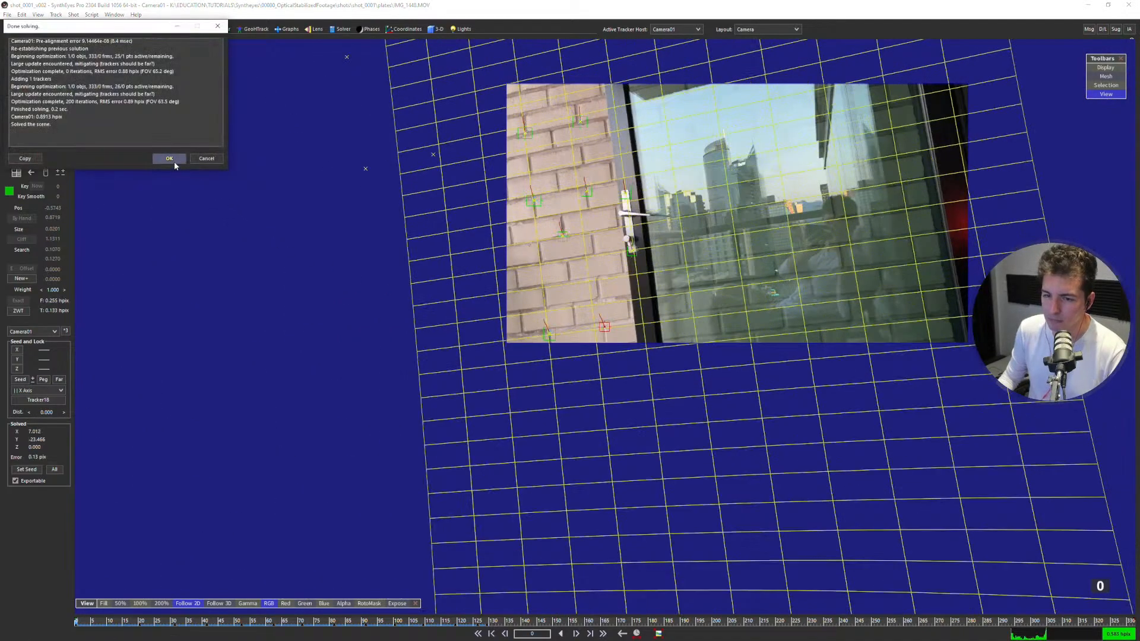
click(174, 162)
Examine how the grid aligns with the bricks and compare the solved coordinates of the two lowest wall trackers.
scroll(452, 309, up, 4)
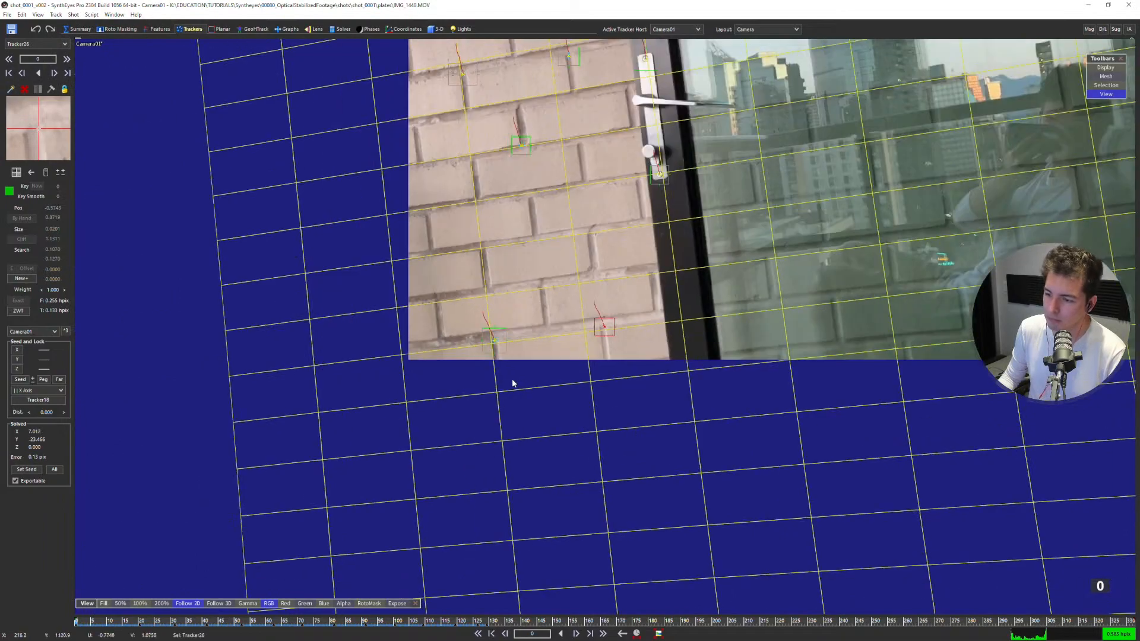
scroll(513, 383, down, 2)
click(534, 351)
middle_drag(596, 324, 480, 446)
scroll(487, 443, up, 2)
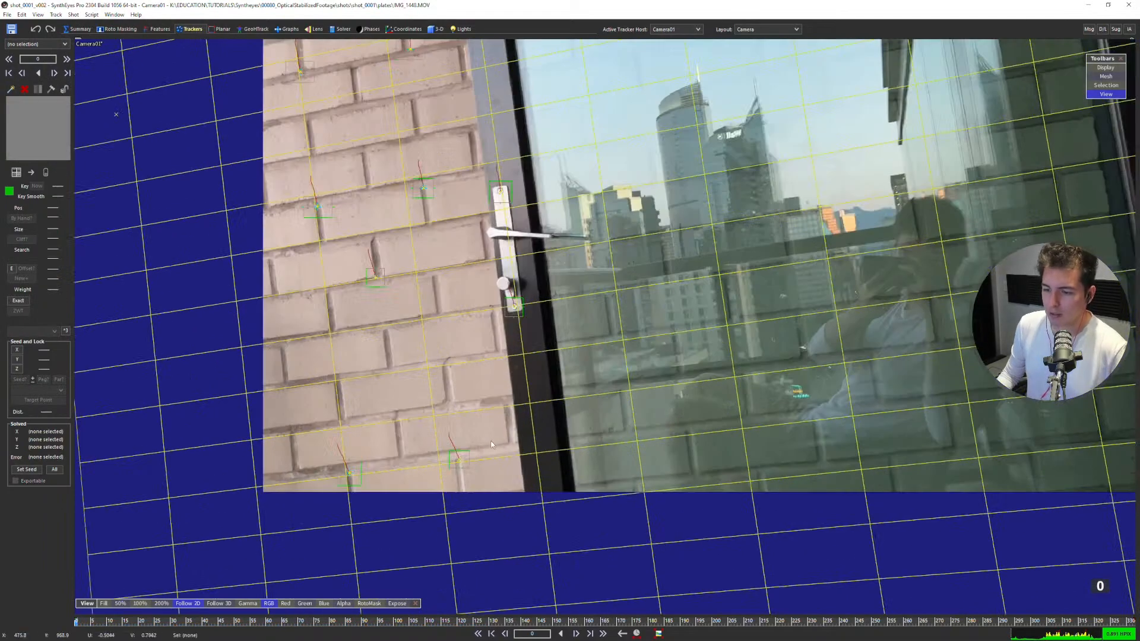
click(351, 470)
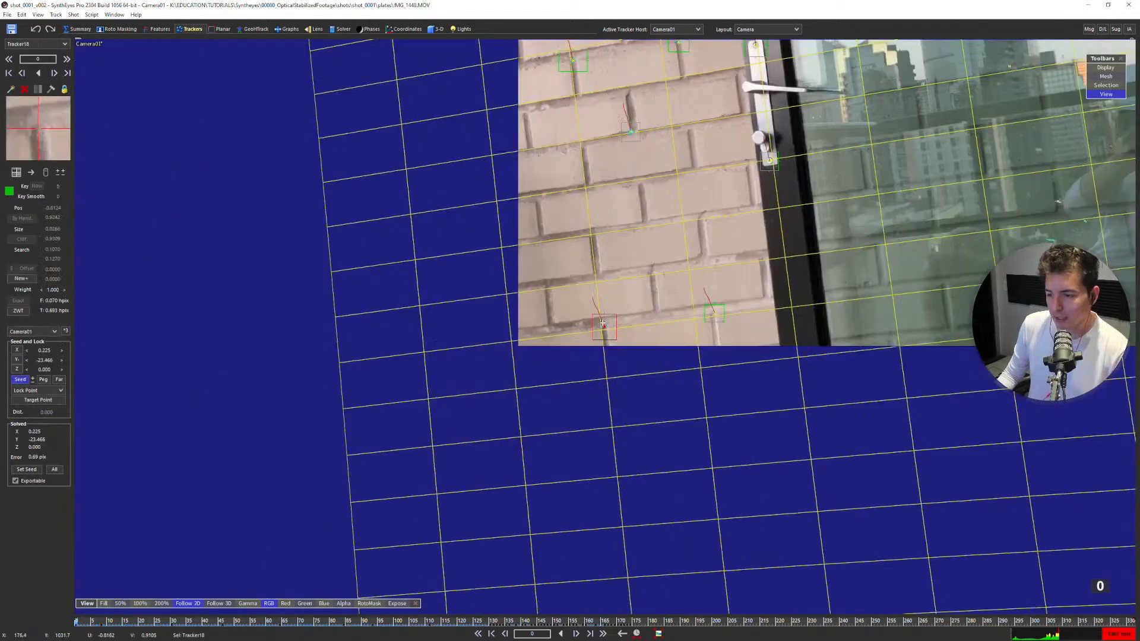
click(711, 316)
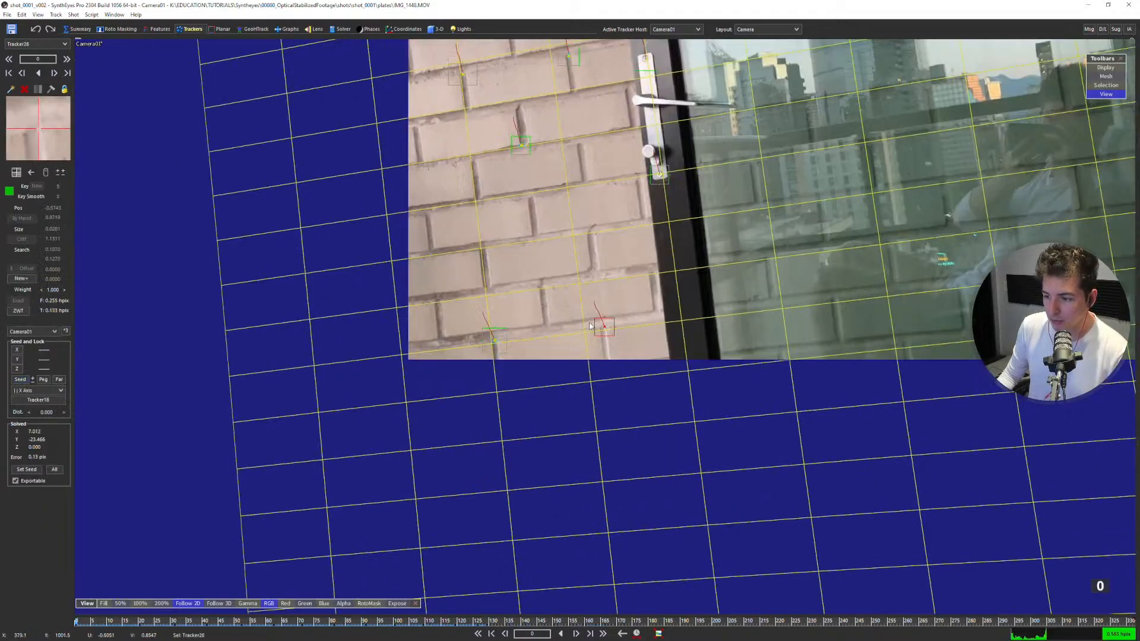
mouse_move(493, 340)
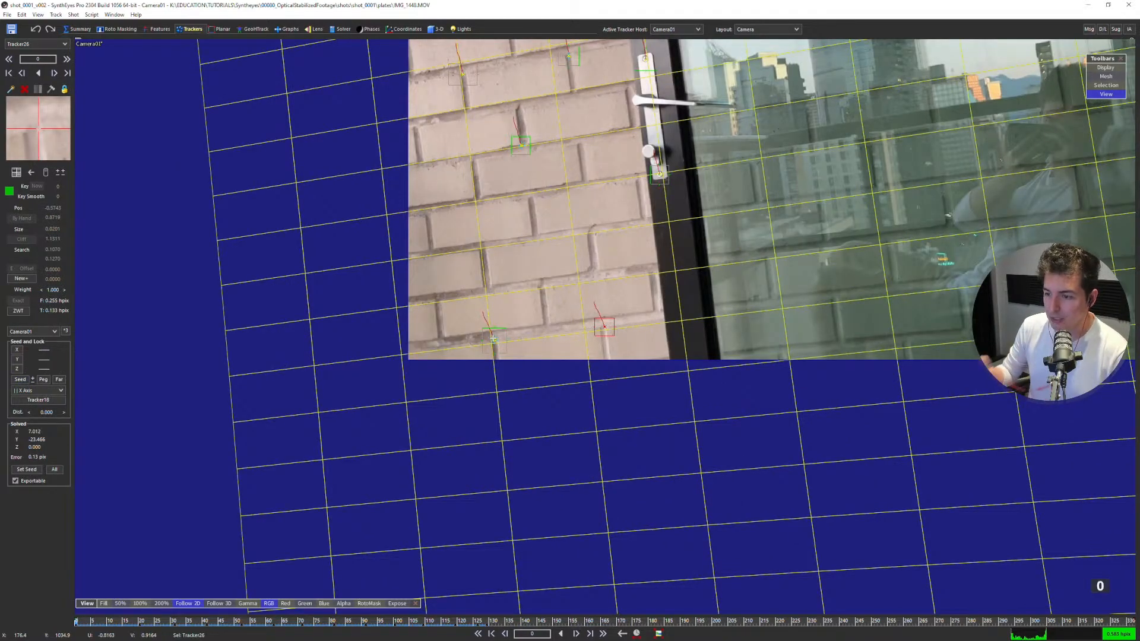
Compare the grid with the brick rows in the quad and camera views across the first 20 frames.
click(538, 318)
key(4)
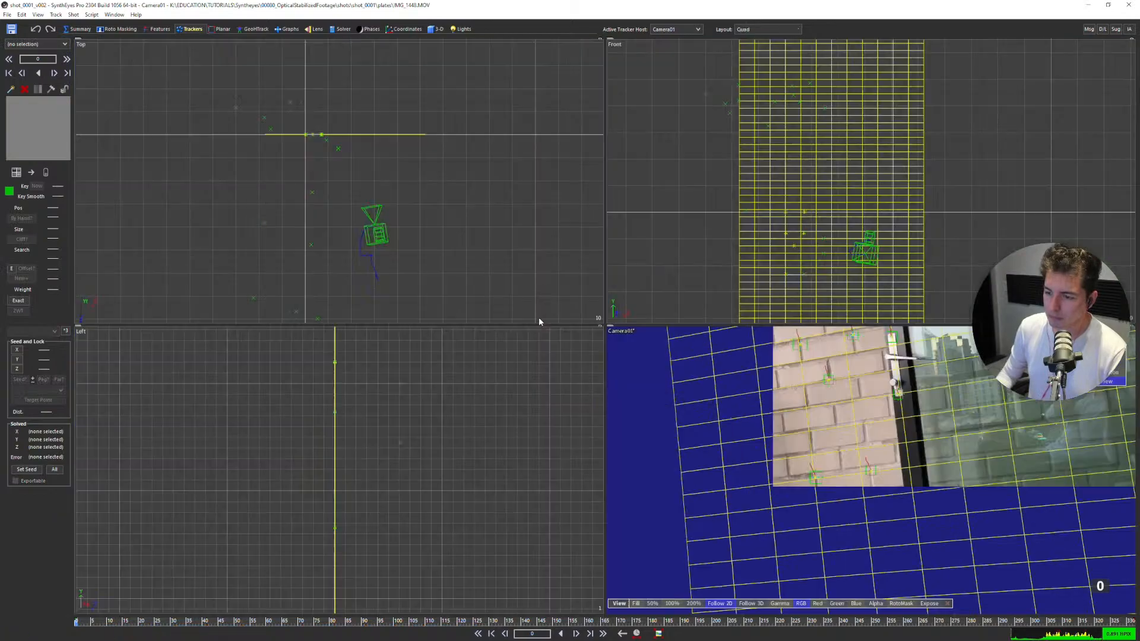
key(c)
scroll(571, 273, down, 3)
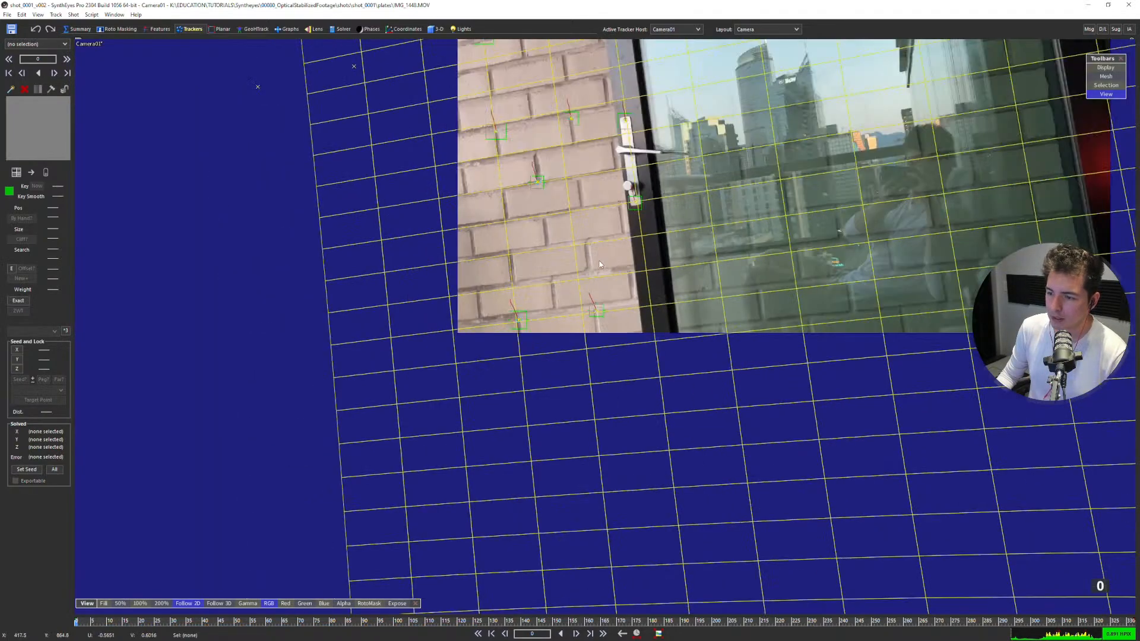
middle_drag(635, 225, 557, 298)
middle_drag(604, 245, 467, 382)
key(d)
key(d)
key(d)
key(d)
key(d)
key(d)
key(d)
key(d)
key(d)
key(d)
key(d)
key(d)
key(d)
key(d)
key(d)
key(d)
key(d)
key(d)
key(d)
key(d)
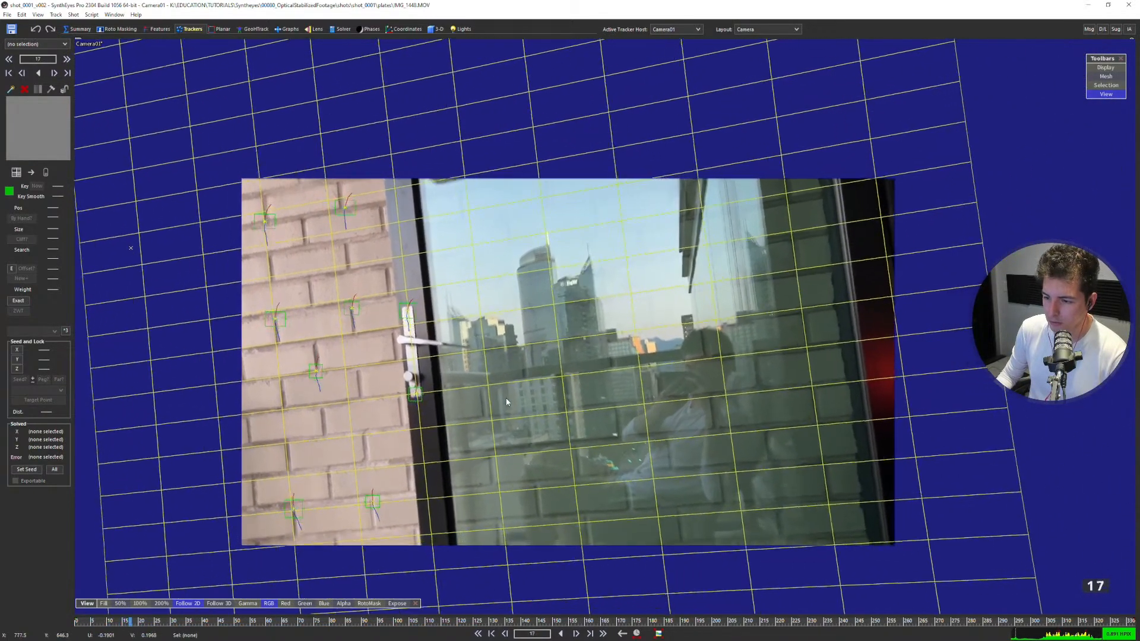
Examine the grid against the reflected bricks in the perspective view, and check the solve through the shot to frame 314.
key(p)
scroll(551, 342, down, 5)
middle_drag(754, 256, 704, 287)
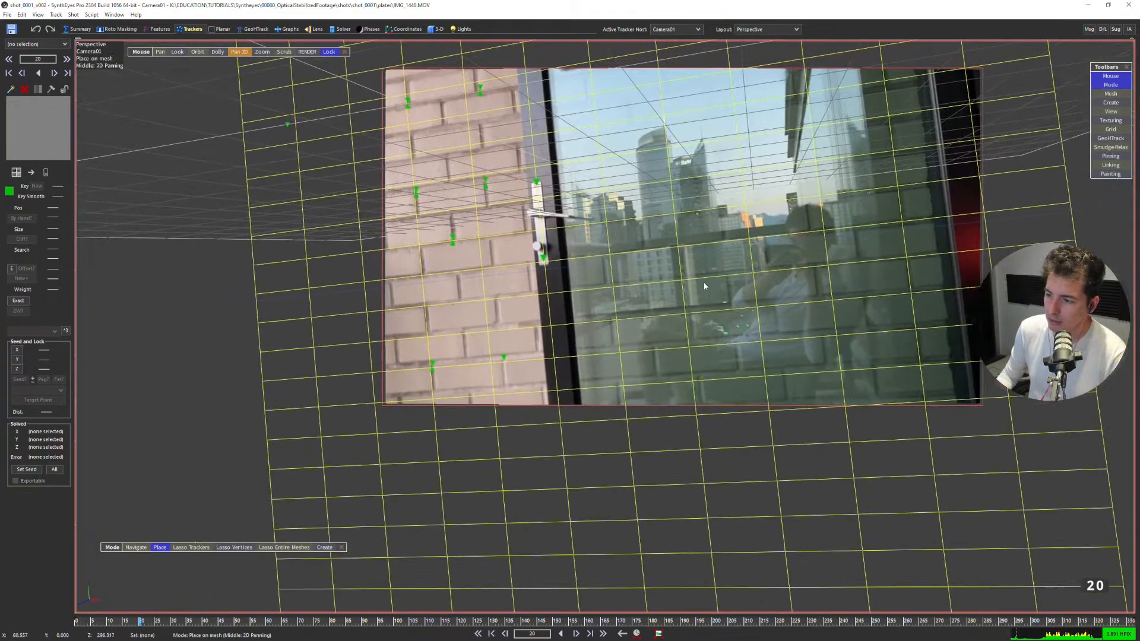
scroll(705, 287, down, 1)
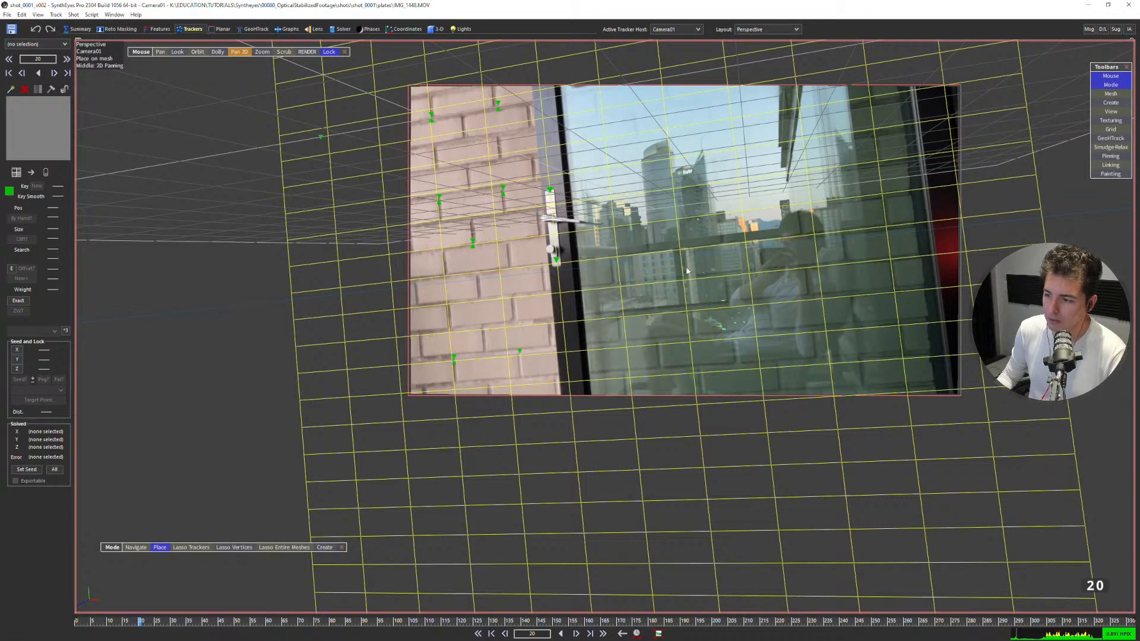
scroll(754, 248, up, 5)
scroll(832, 241, up, 2)
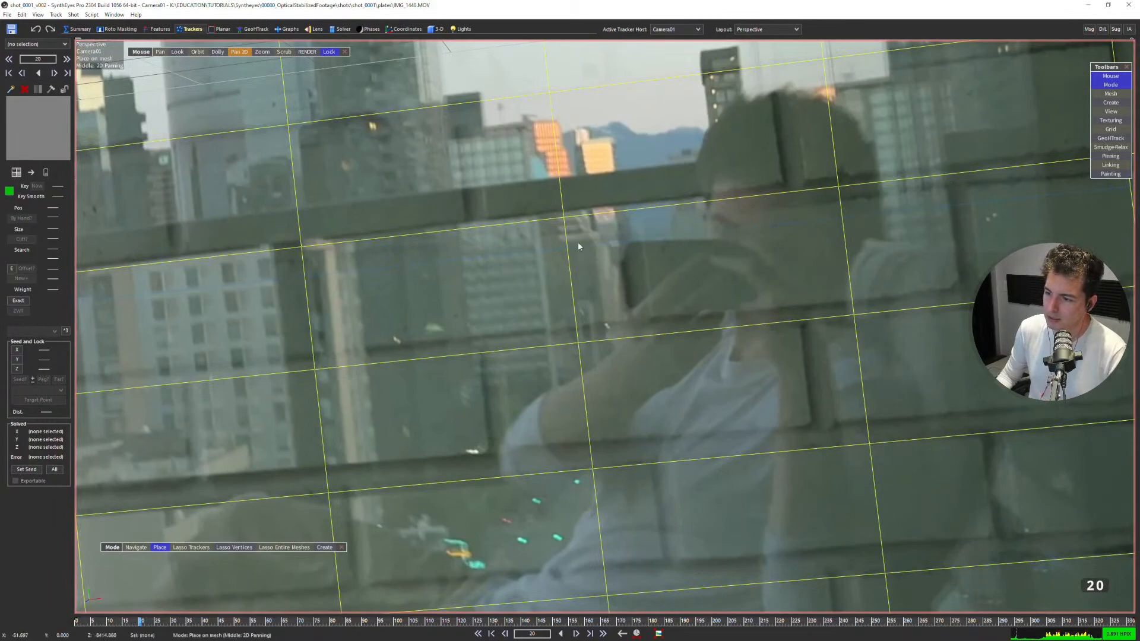
scroll(491, 259, down, 2)
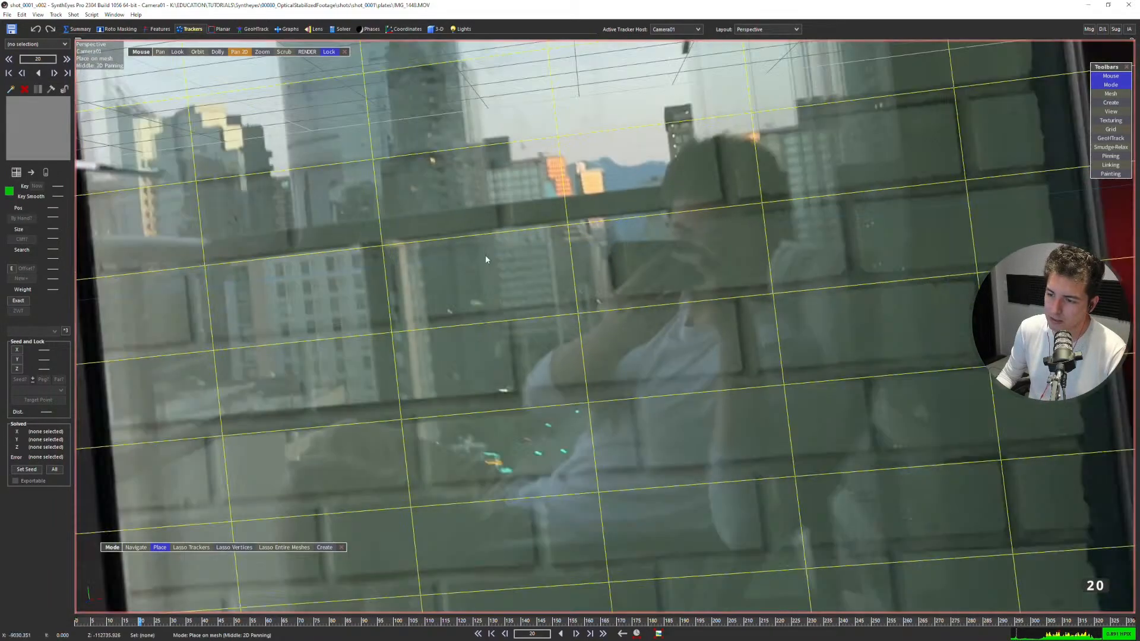
scroll(404, 264, up, 3)
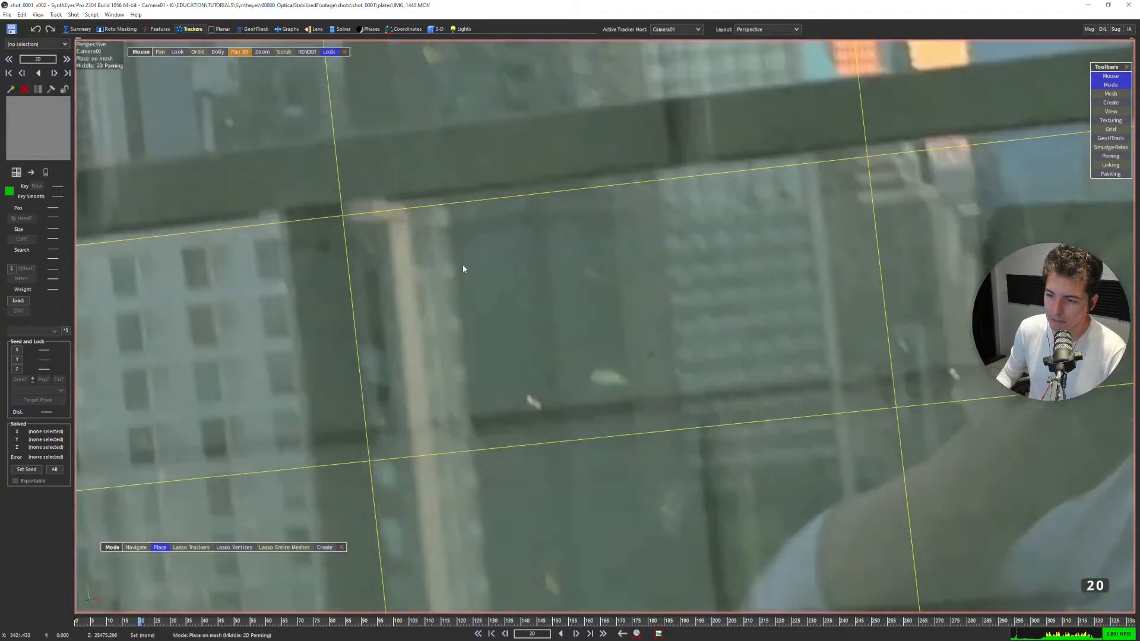
scroll(454, 267, down, 5)
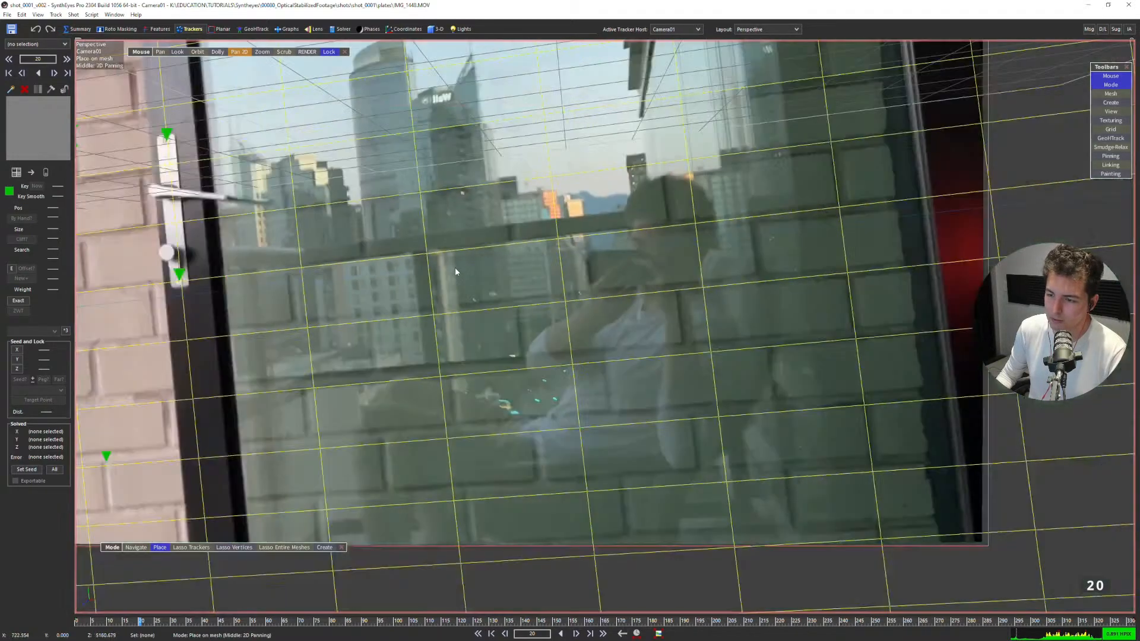
scroll(492, 284, down, 2)
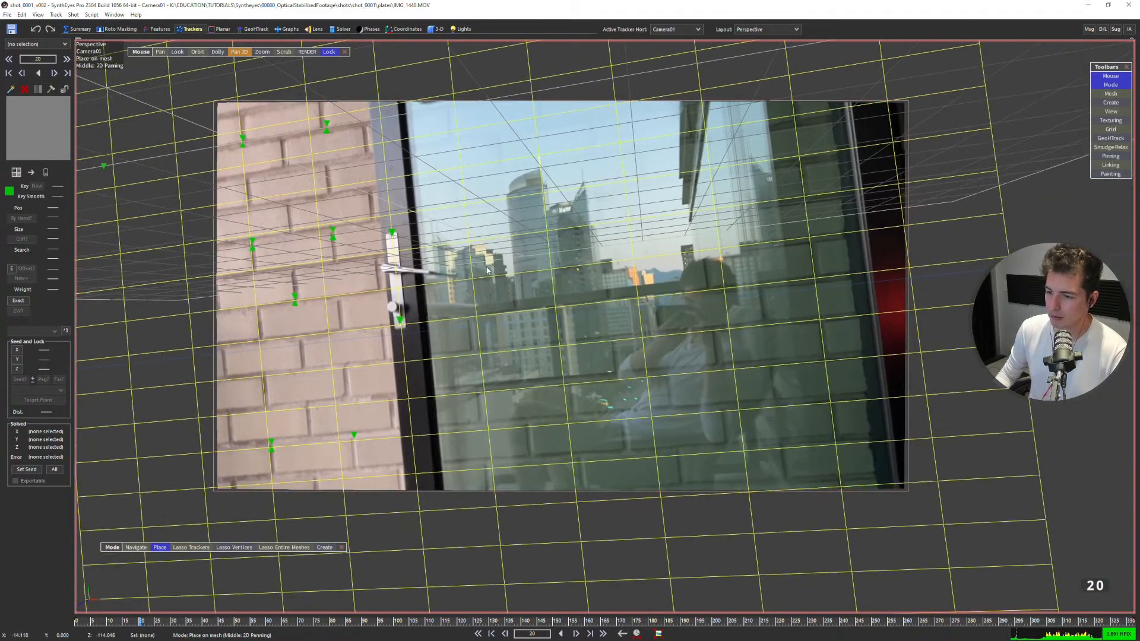
key(Home)
key(End)
key(Home)
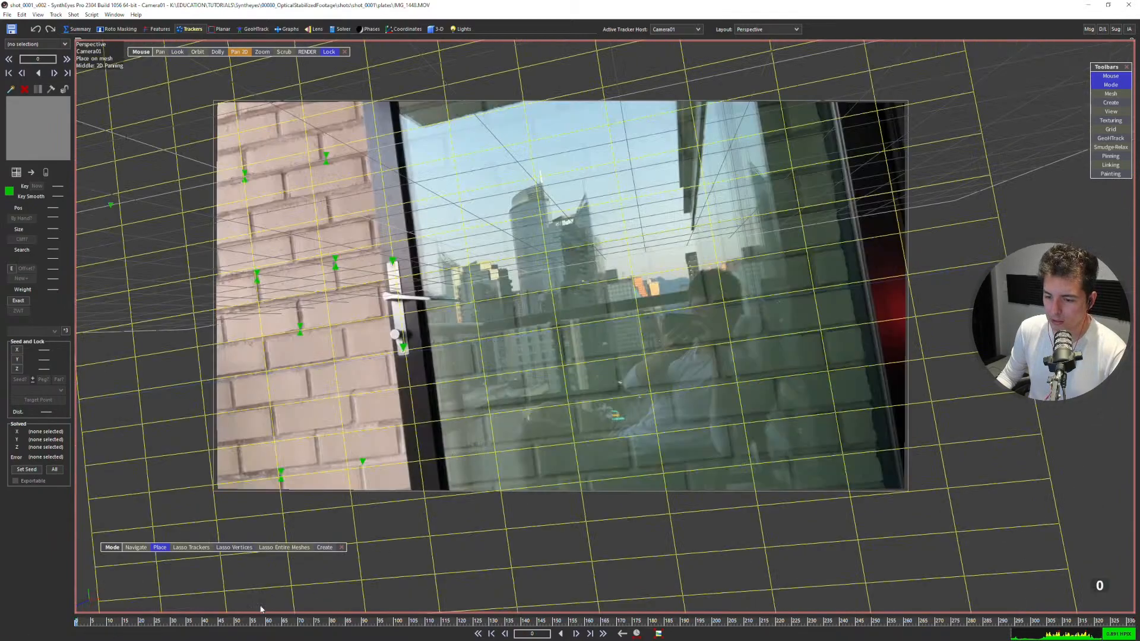
drag(138, 626, 1078, 526)
scroll(763, 398, up, 2)
middle_drag(763, 398, 726, 315)
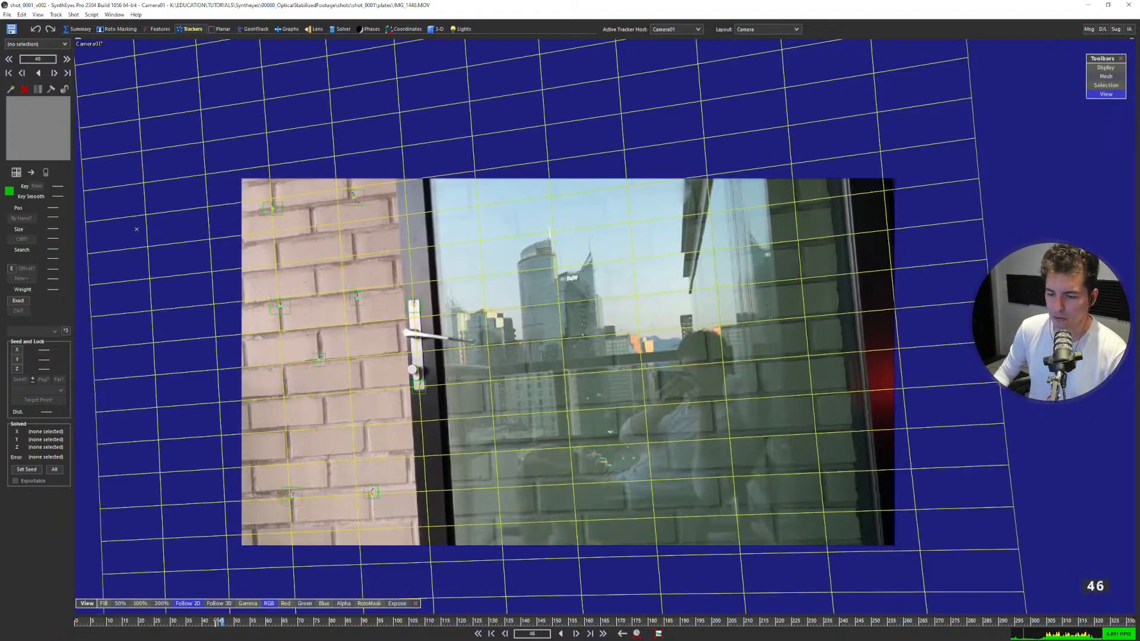
Place a new tracker at frame 220 on the brick wall's upper edge near the ceiling corner and adjust its box size.
mouse_move(220, 621)
mouse_down()
mouse_move(516, 621)
mouse_move(773, 600)
mouse_move(791, 570)
mouse_move(771, 564)
mouse_up()
shift+scroll(689, 498, down, 1)
shift+scroll(631, 476, down, 12)
shift+scroll(632, 475, up, 1)
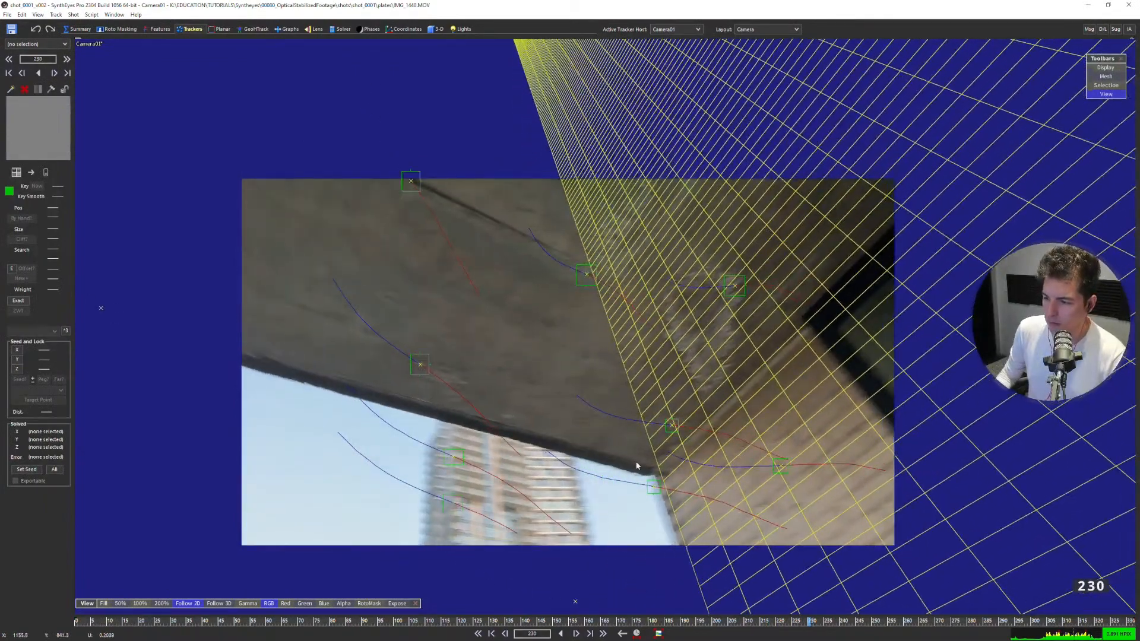
shift+scroll(680, 436, up, 6)
scroll(649, 439, up, 3)
shift+scroll(638, 429, up, 3)
scroll(627, 419, down, 3)
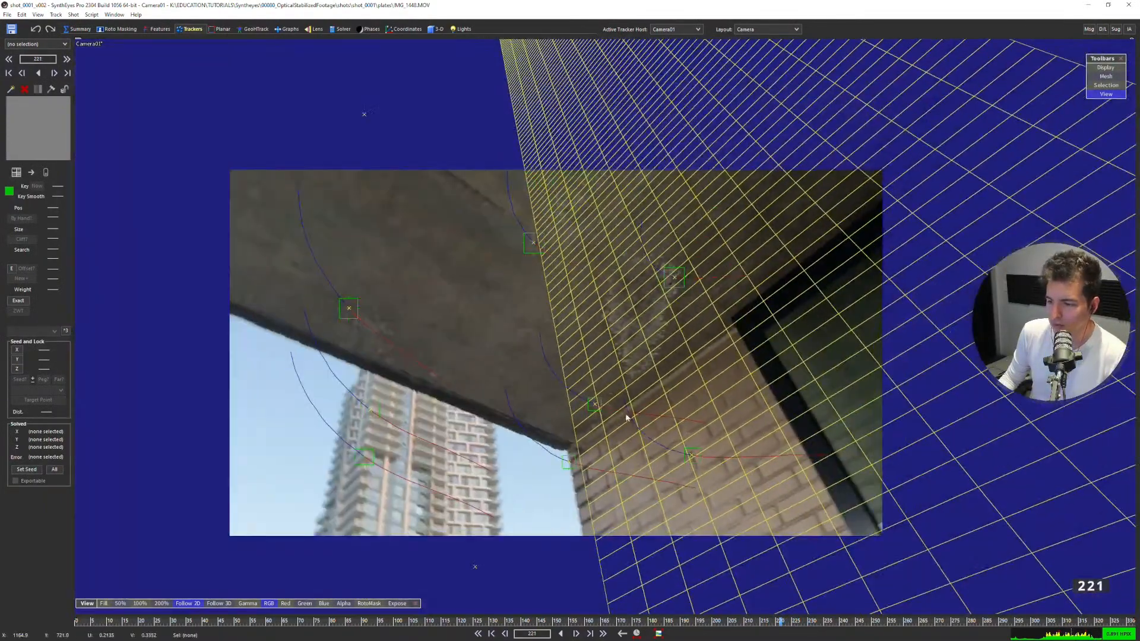
shift+scroll(633, 410, up, 1)
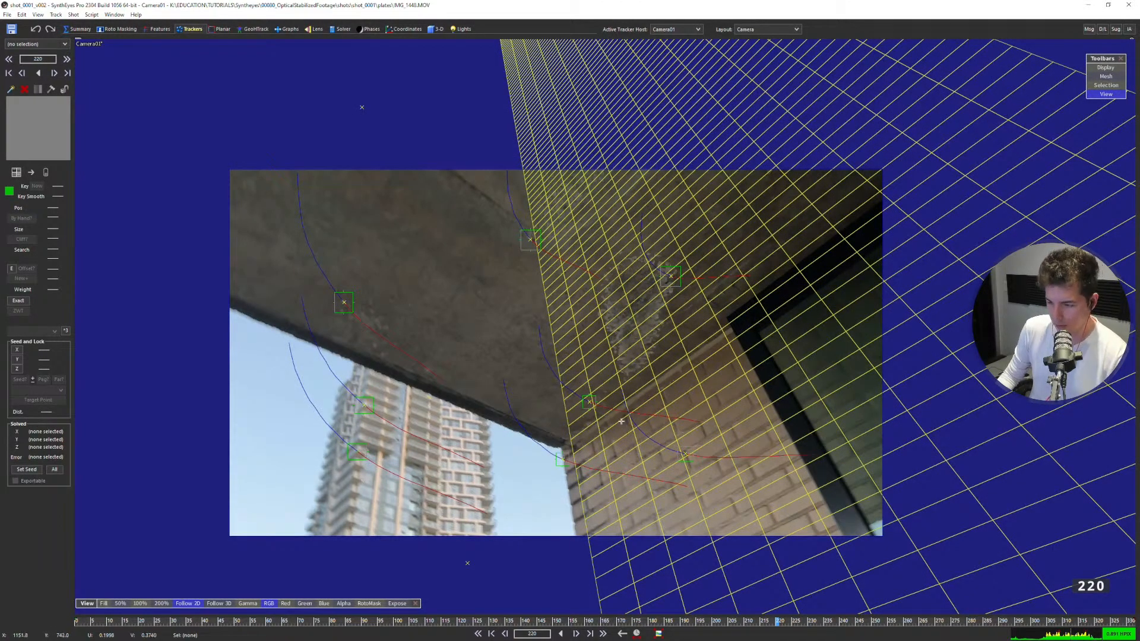
scroll(623, 433, up, 2)
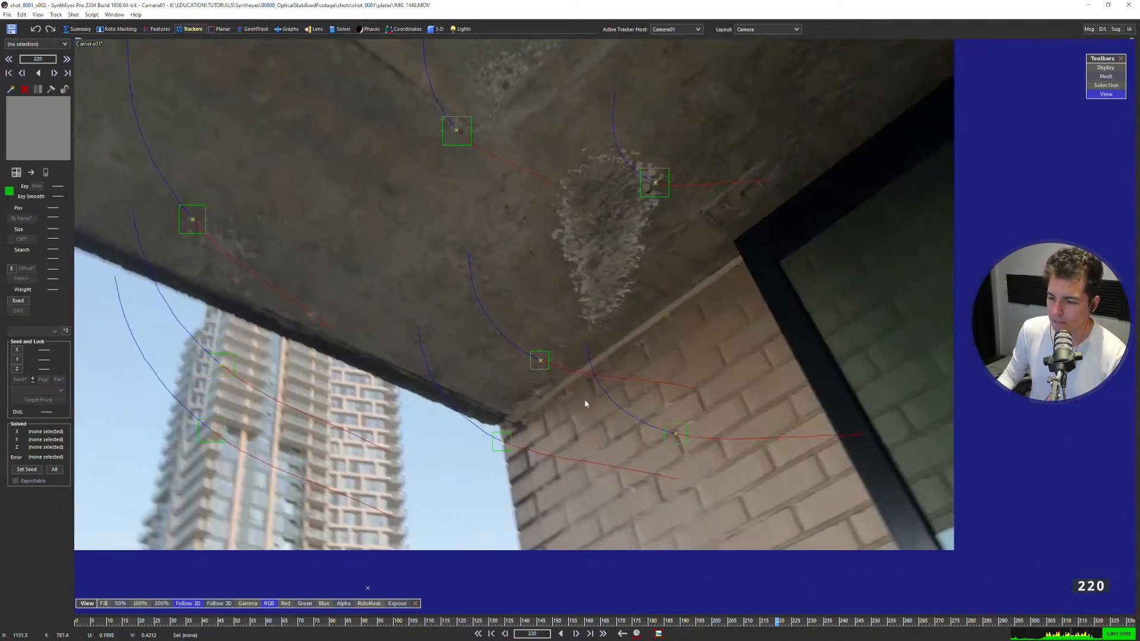
scroll(585, 403, up, 5)
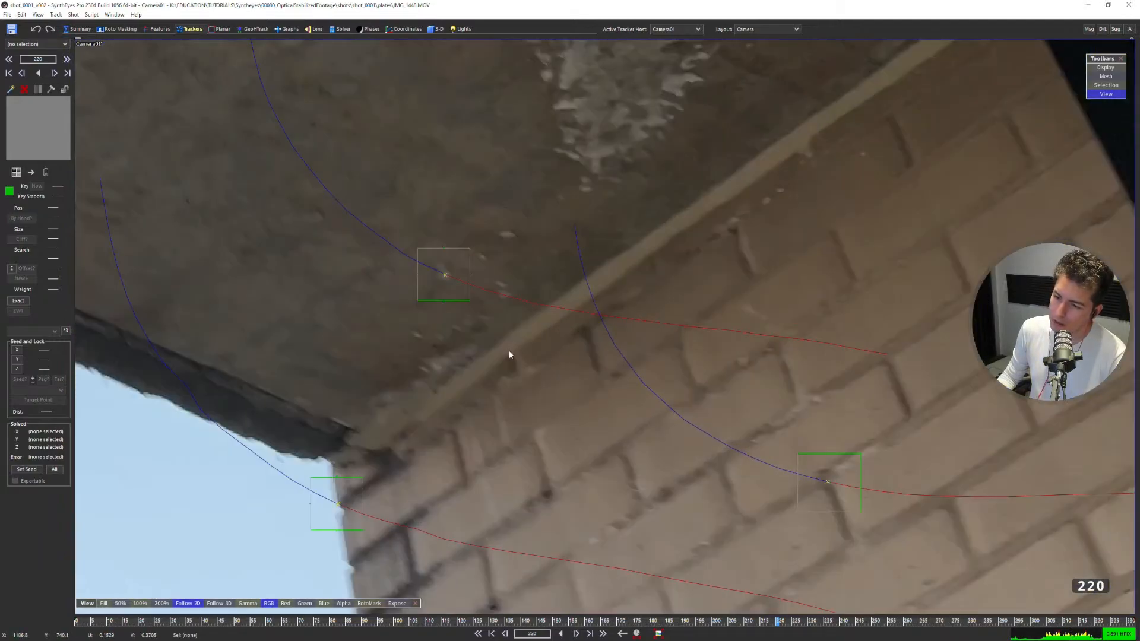
click(509, 355)
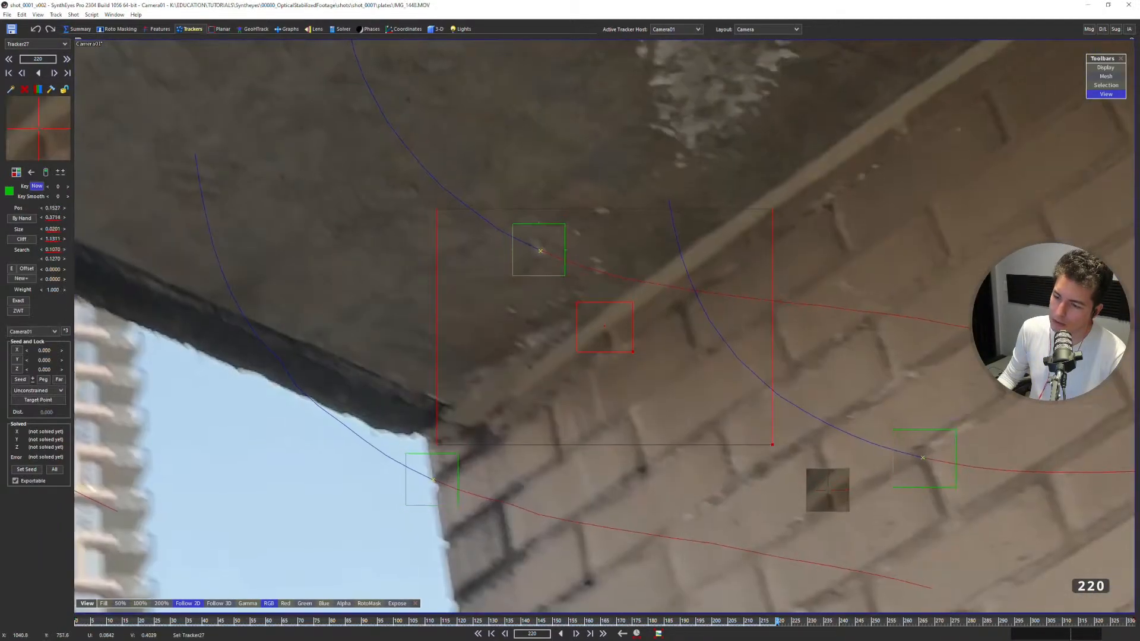
scroll(494, 364, down, 4)
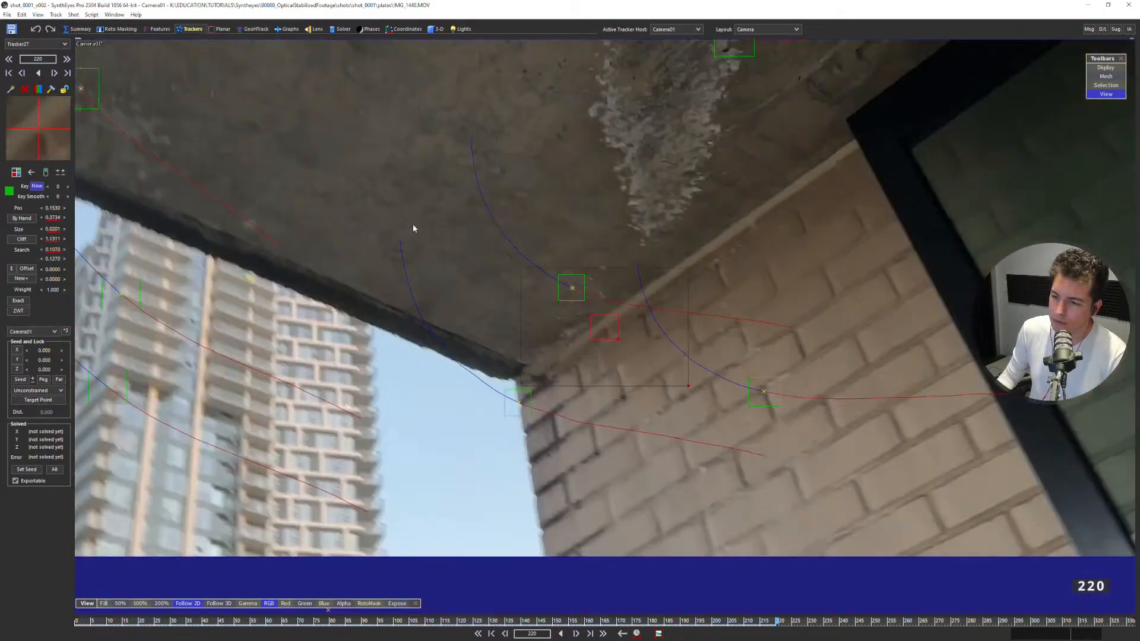
scroll(413, 148, down, 2)
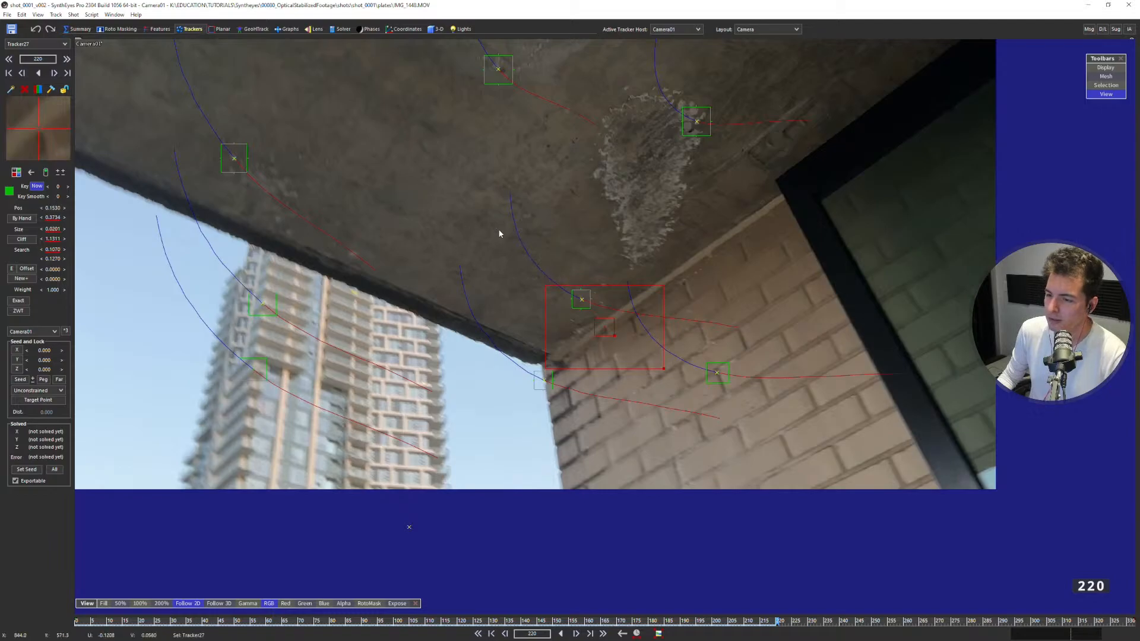
scroll(551, 244, up, 5)
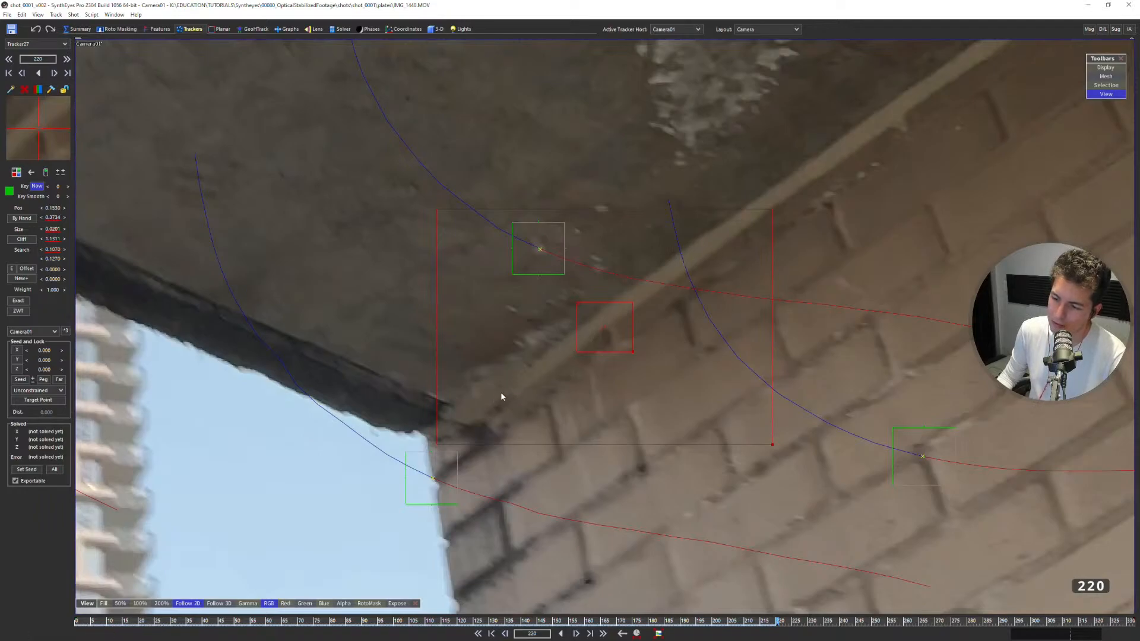
drag(632, 354, 633, 359)
scroll(706, 350, down, 2)
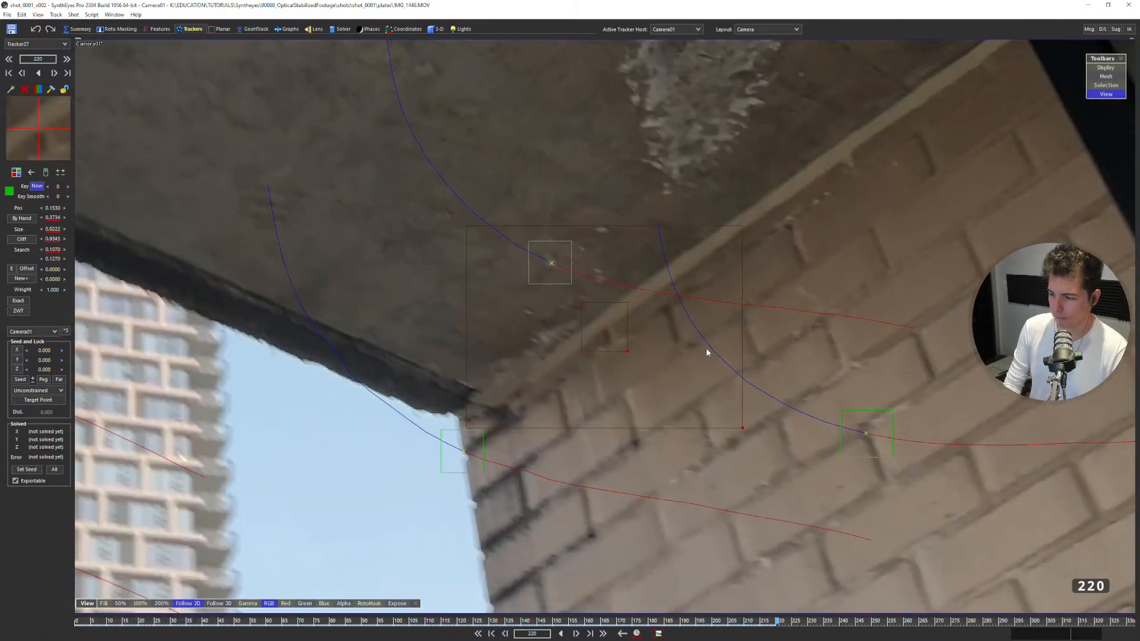
Track the new wall-edge tracker backward from frame 220 to frame 203, rechecking the motion-blurred frames.
key(s)
key(s)
key(s)
key(s)
key(s)
key(s)
key(s)
key(s)
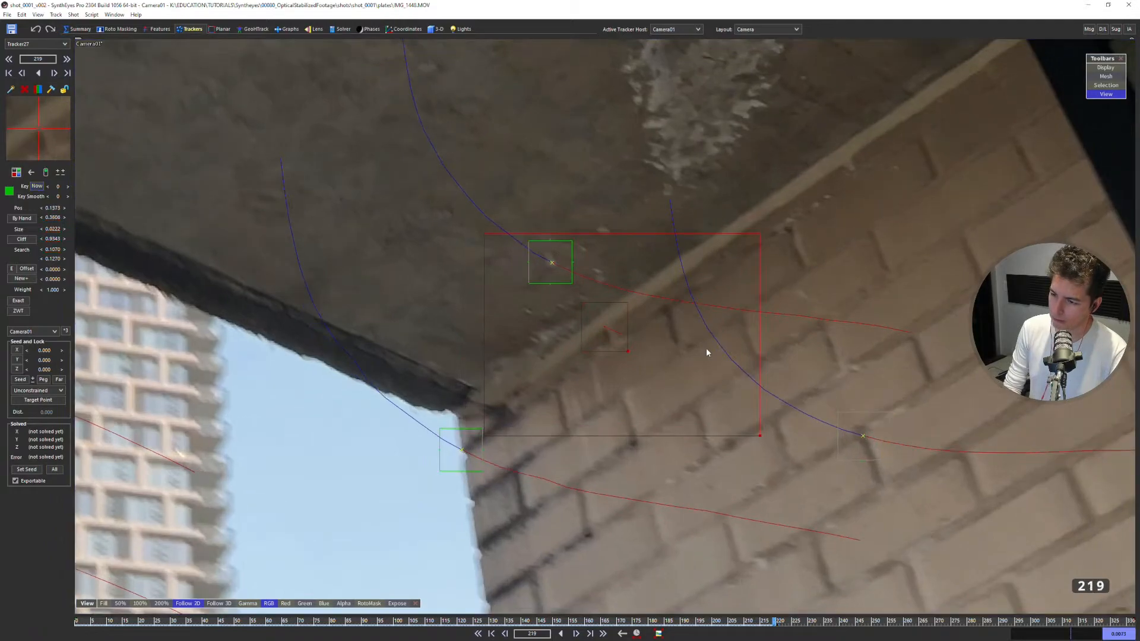
key(s)
key(s)
key(s)
key(s)
key(s)
key(s)
key(s)
key(s)
key(s)
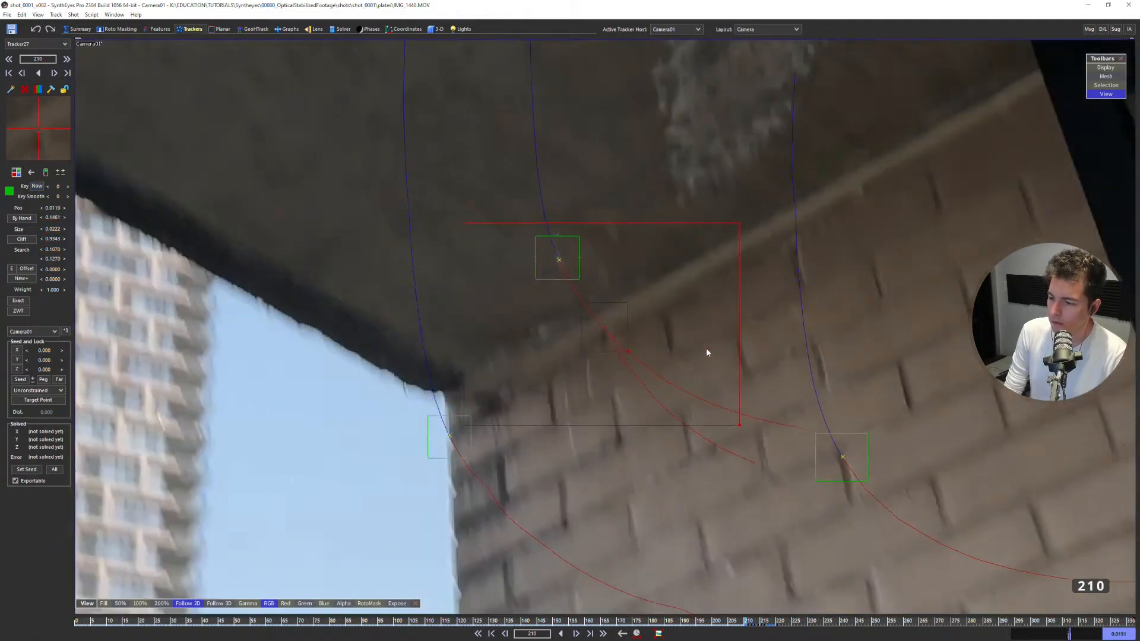
key(d)
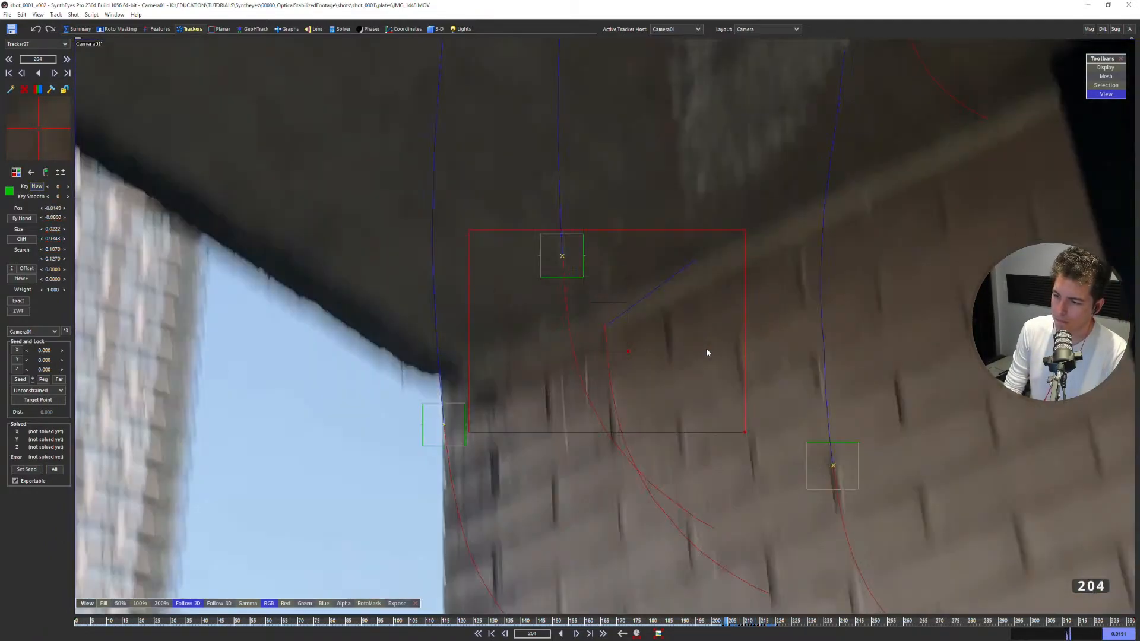
key(s)
key(e)
key(e)
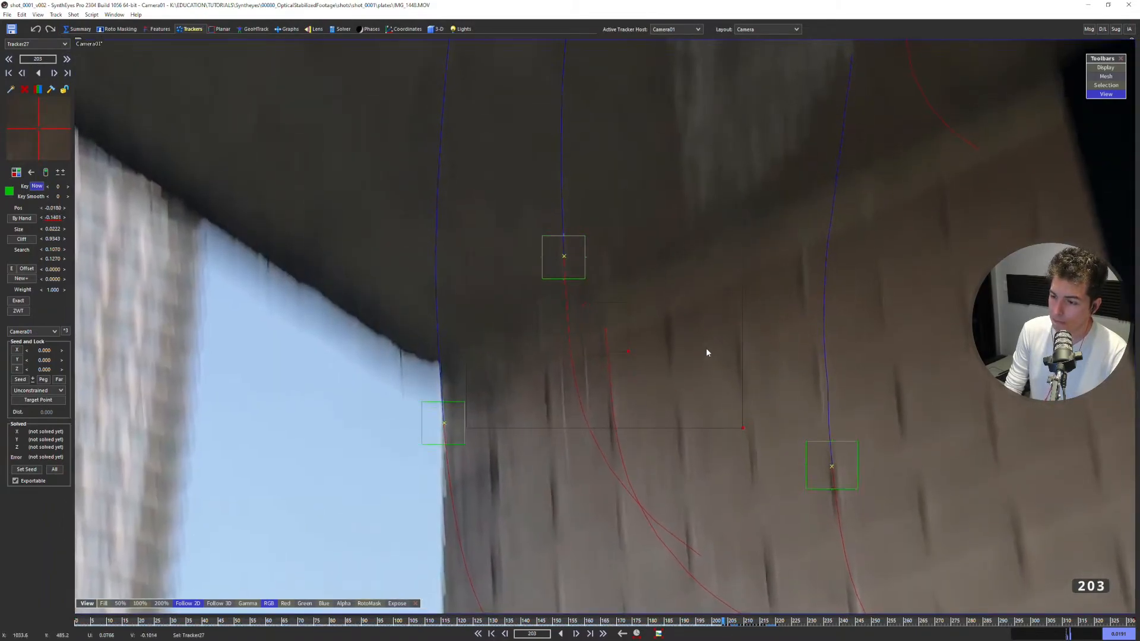
Continue tracking the wall-edge tracker backward from frame 203 to frame 190.
key(s)
key(s)
key(s)
key(s)
key(s)
key(s)
key(s)
key(s)
key(s)
key(s)
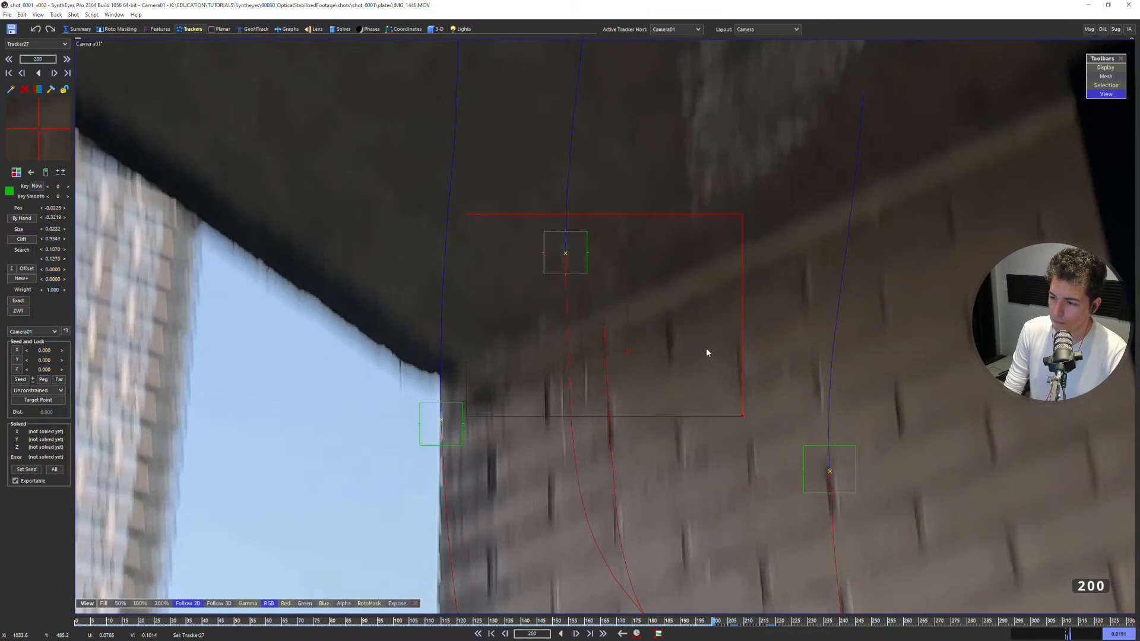
key(s)
key(s)
key(s)
key(s)
key(s)
key(s)
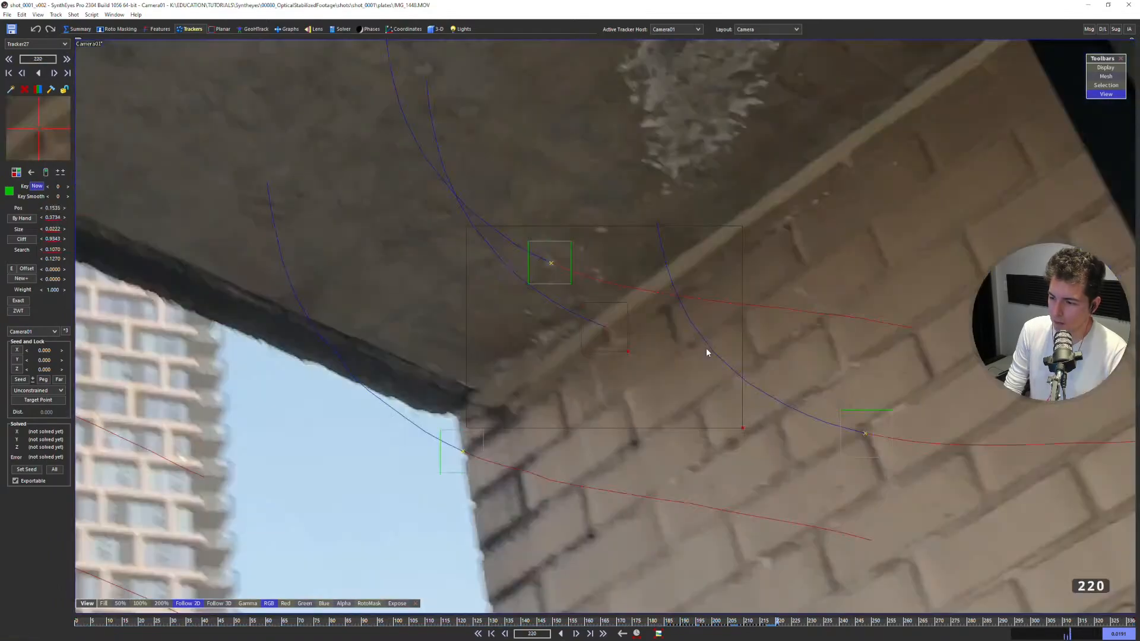
Track the wall-edge tracker forward from frame 220 to frame 250.
key(d)
key(d)
key(d)
key(d)
key(d)
key(d)
key(d)
key(d)
key(d)
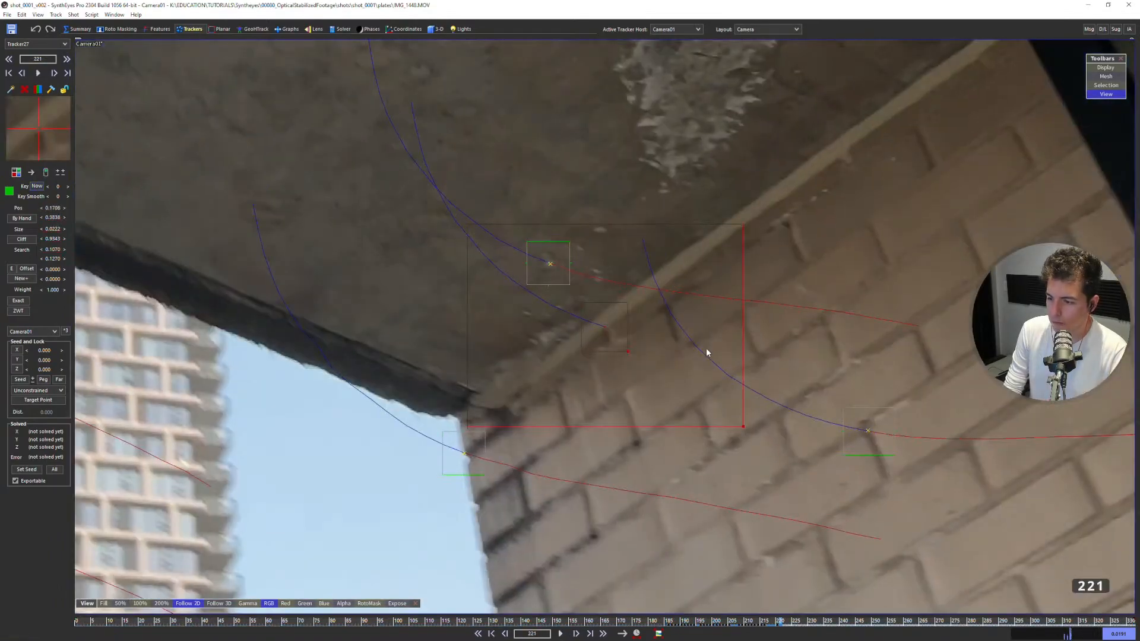
key(d)
key(d)
key(d)
key(d)
key(d)
key(d)
key(d)
key(d)
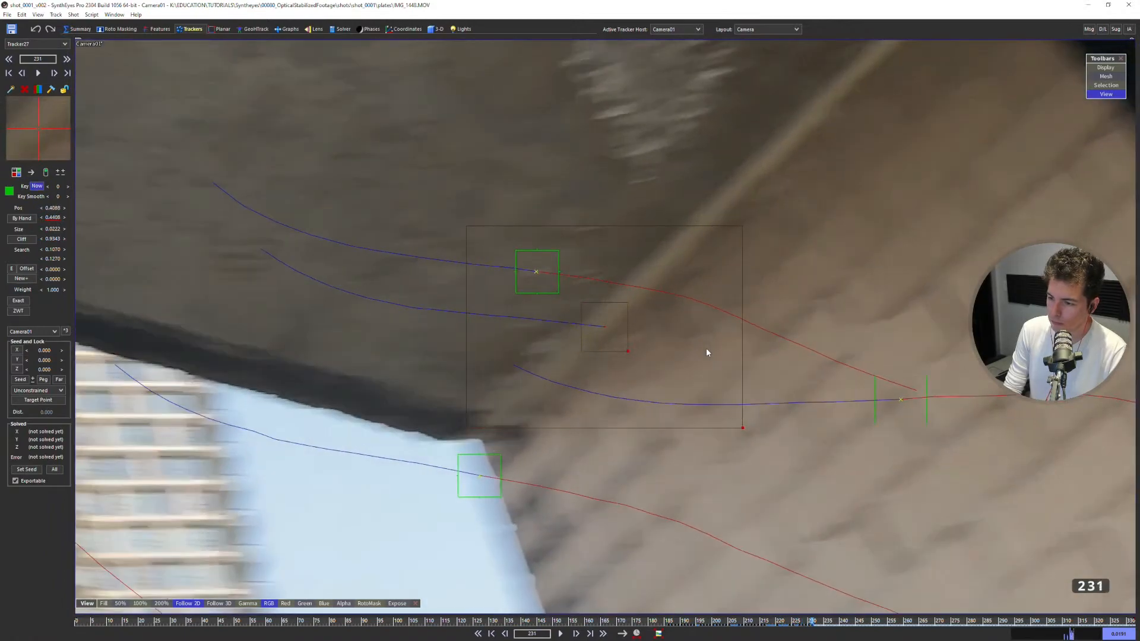
key(d)
key(d)
key(d)
key(d)
key(d)
key(d)
key(d)
key(d)
key(d)
key(d)
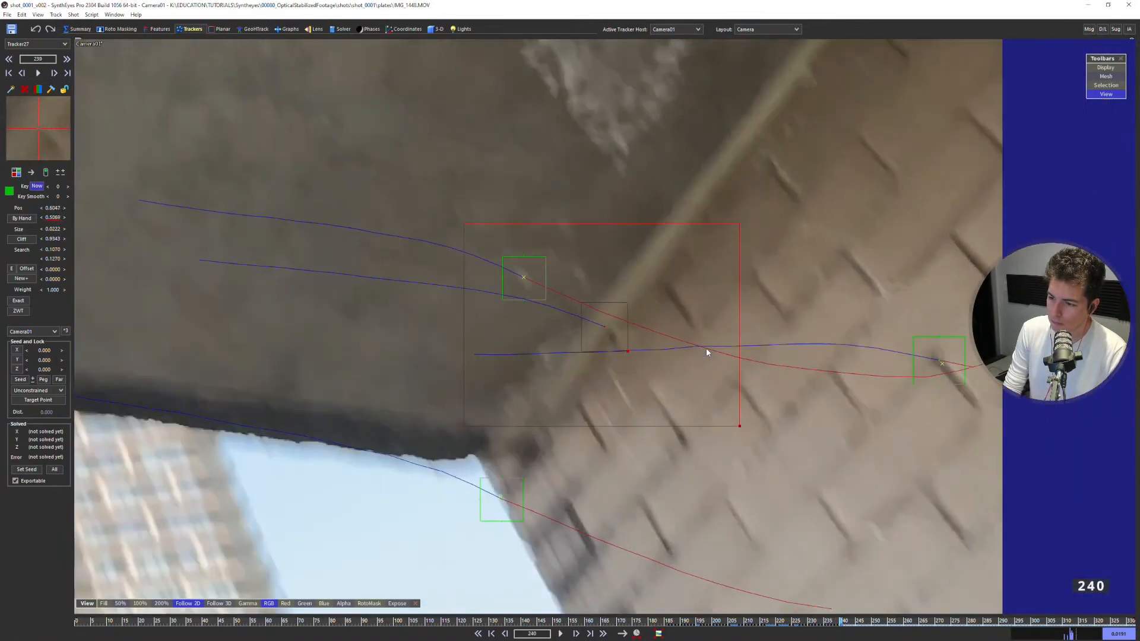
key(d)
key(d)
key(d)
key(d)
key(d)
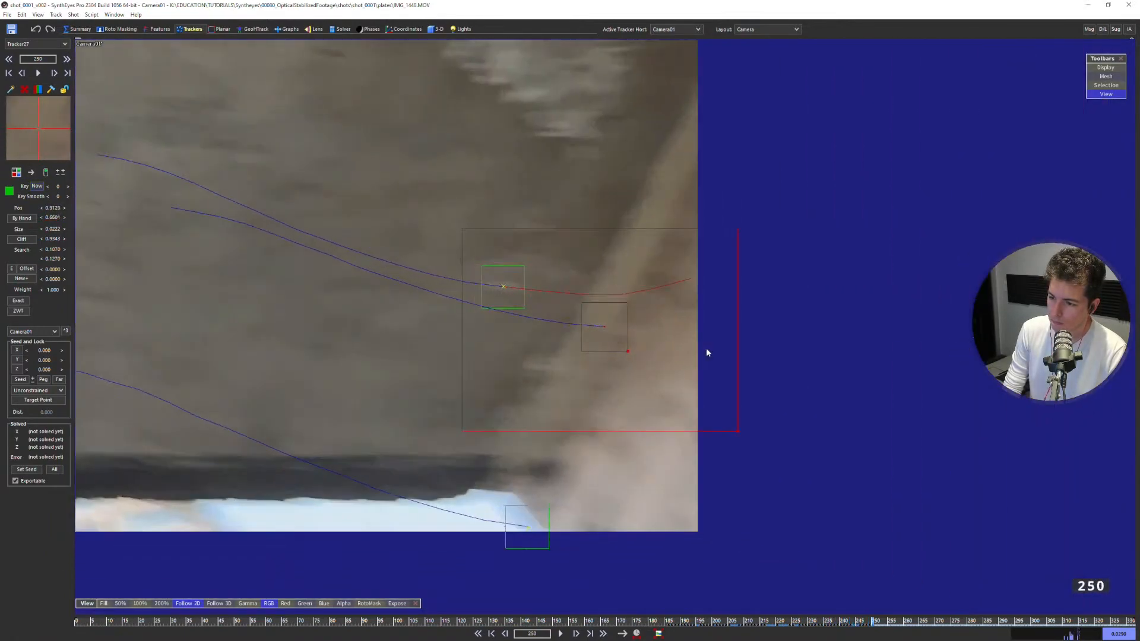
Step back and retrack the wall-edge tracker's last frames up to frame 252, where the wall edge leaves the picture.
key(a)
key(a)
key(a)
key(d)
key(d)
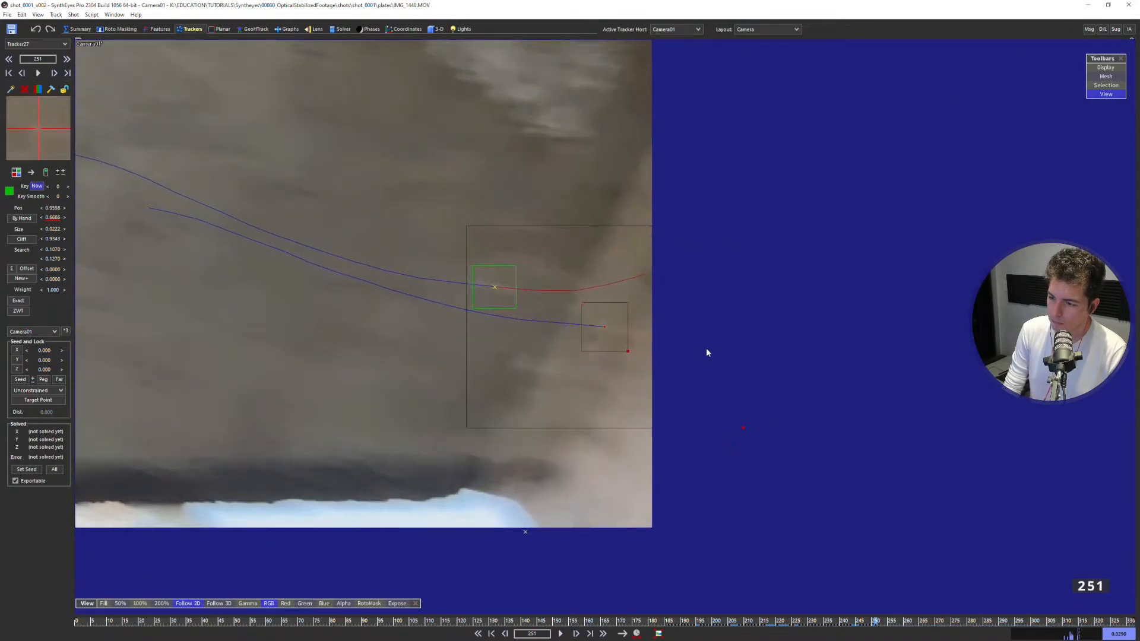
key(a)
key(a)
key(d)
key(d)
key(d)
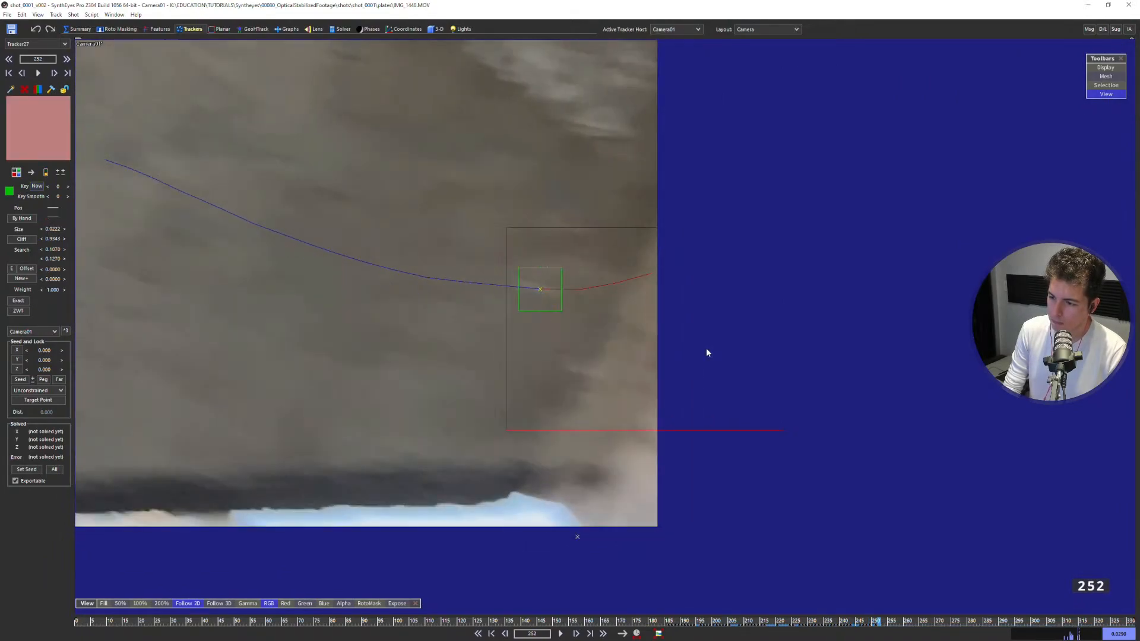
Return to the middle of the tracked range, solve the scene with the wall-edge tracker included, and review it at frame 197.
key(a)
key(a)
key(a)
key(a)
key(a)
key(a)
key(a)
key(a)
key(a)
key(a)
key(a)
key(a)
key(a)
key(a)
key(a)
key(a)
key(a)
key(a)
key(s)
key(s)
key(s)
key(s)
key(s)
key(s)
key(s)
key(s)
key(s)
key(s)
key(s)
key(s)
key(s)
key(s)
key(s)
key(s)
key(s)
key(s)
key(s)
key(s)
scroll(713, 348, down, 5)
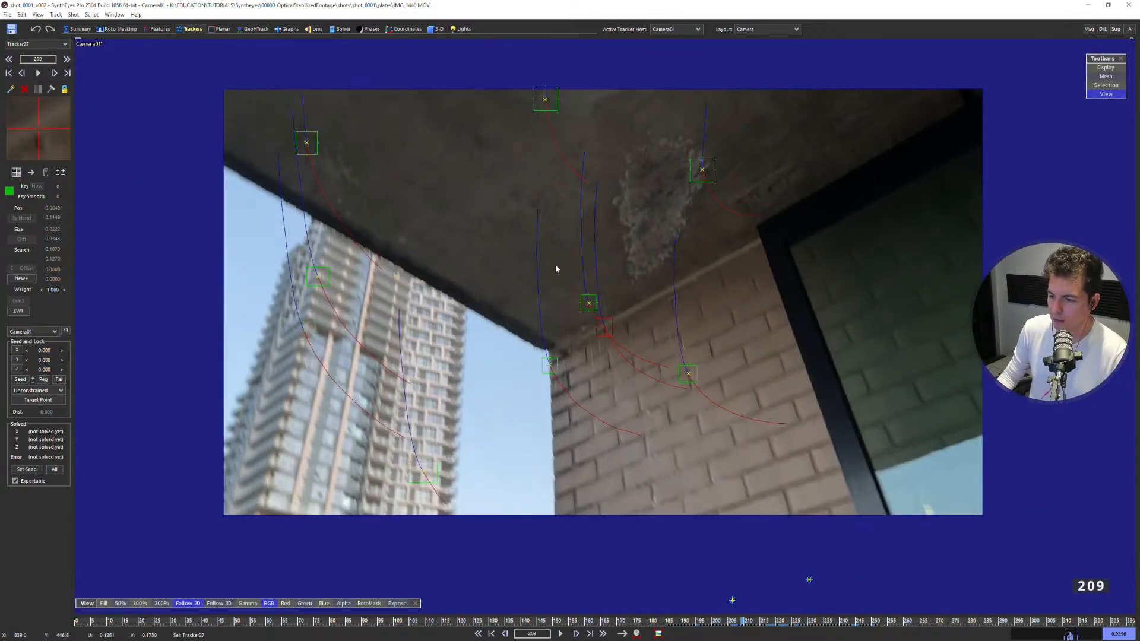
key(shift+g)
click(169, 158)
key(a)
key(a)
key(a)
key(a)
key(a)
key(a)
key(a)
key(a)
key(a)
key(a)
key(a)
key(a)
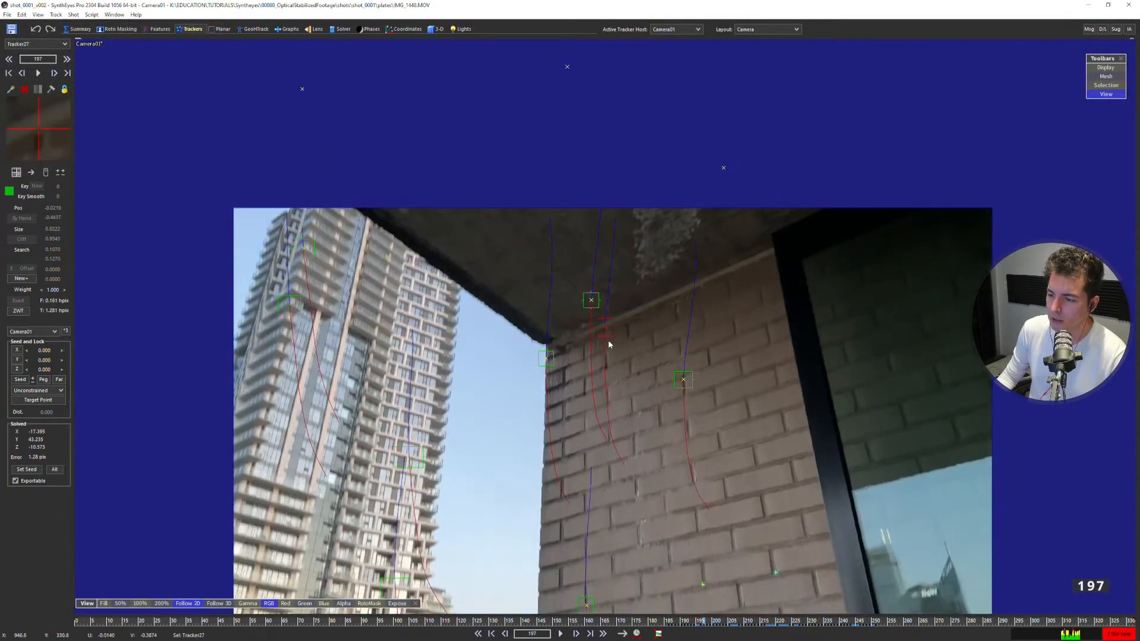
Enlarge the Left view in the quad layout and examine the depth of the upper wall trackers against the wall plane.
key(q)
scroll(369, 421, down, 3)
middle_drag(368, 423, 368, 467)
drag(574, 325, 578, 155)
scroll(389, 303, down, 3)
middle_drag(376, 233, 378, 325)
scroll(377, 323, up, 4)
click(352, 345)
middle_drag(311, 340, 325, 254)
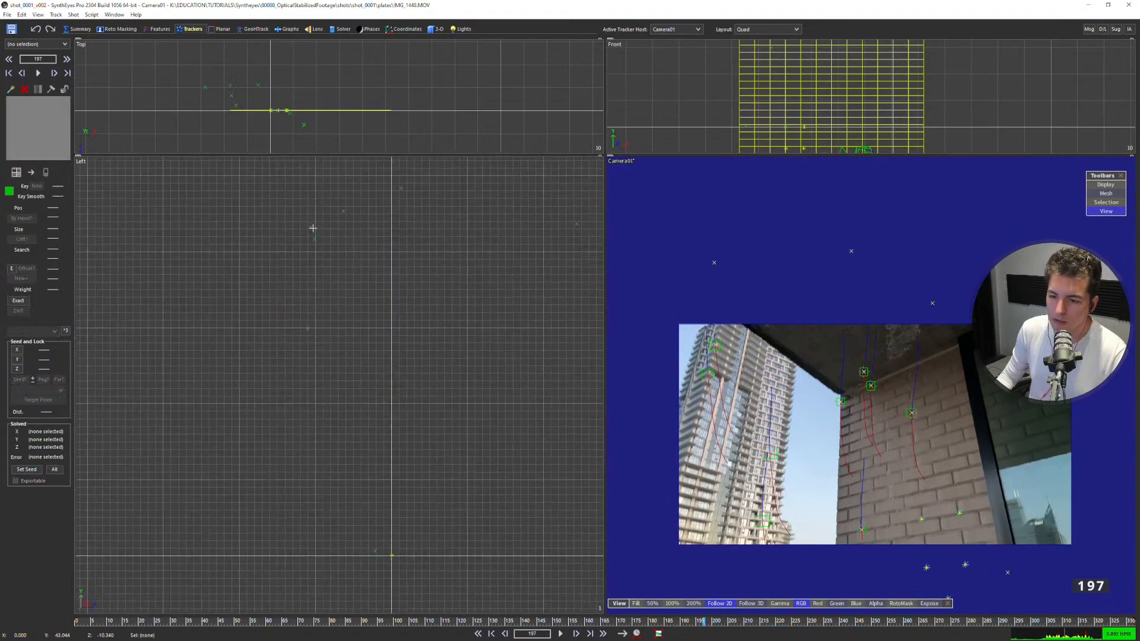
Select the wall-edge tracker off the wall plane in the Left view and place its seed point on the wall mesh's upper part in the perspective view.
click(313, 228)
scroll(385, 232, down, 5)
scroll(487, 344, up, 4)
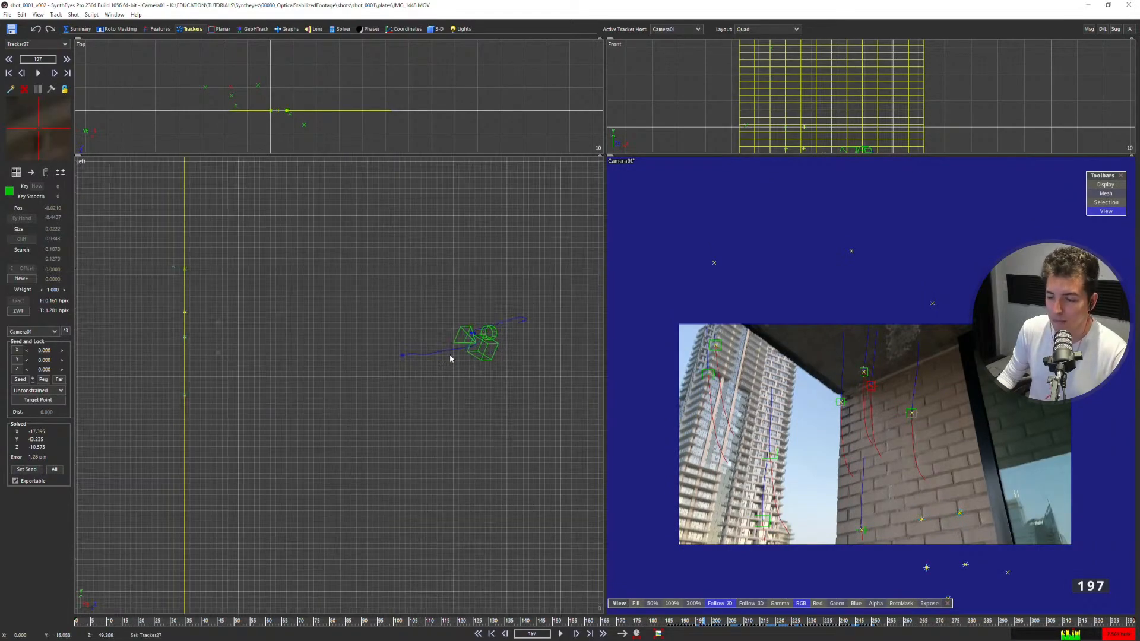
scroll(479, 339, down, 2)
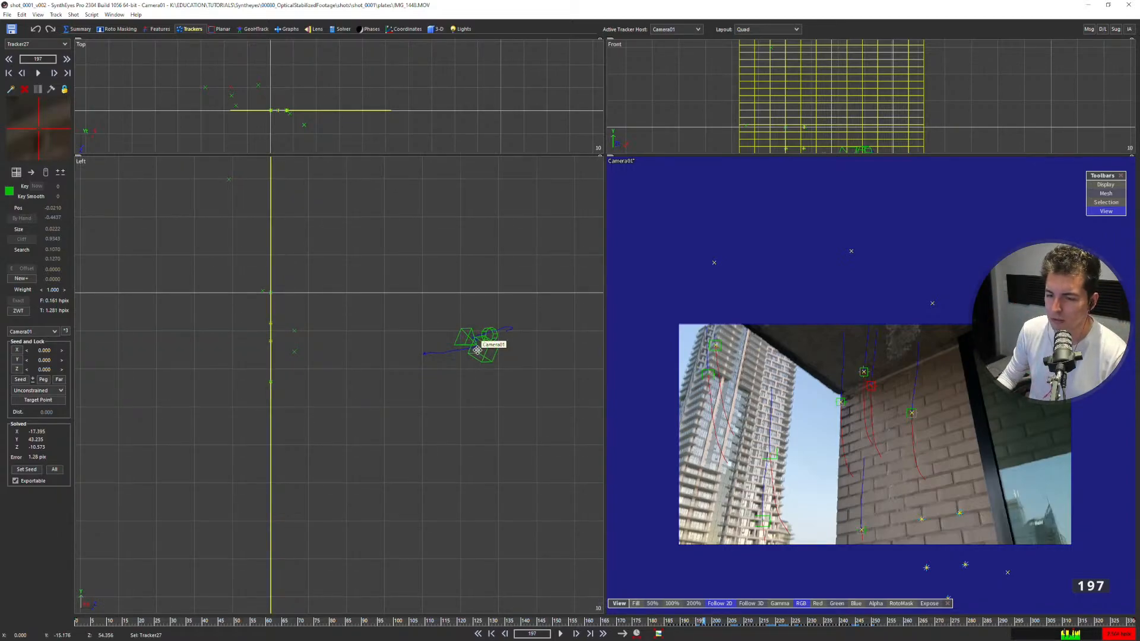
scroll(377, 342, down, 1)
middle_drag(309, 226, 321, 328)
scroll(290, 298, up, 3)
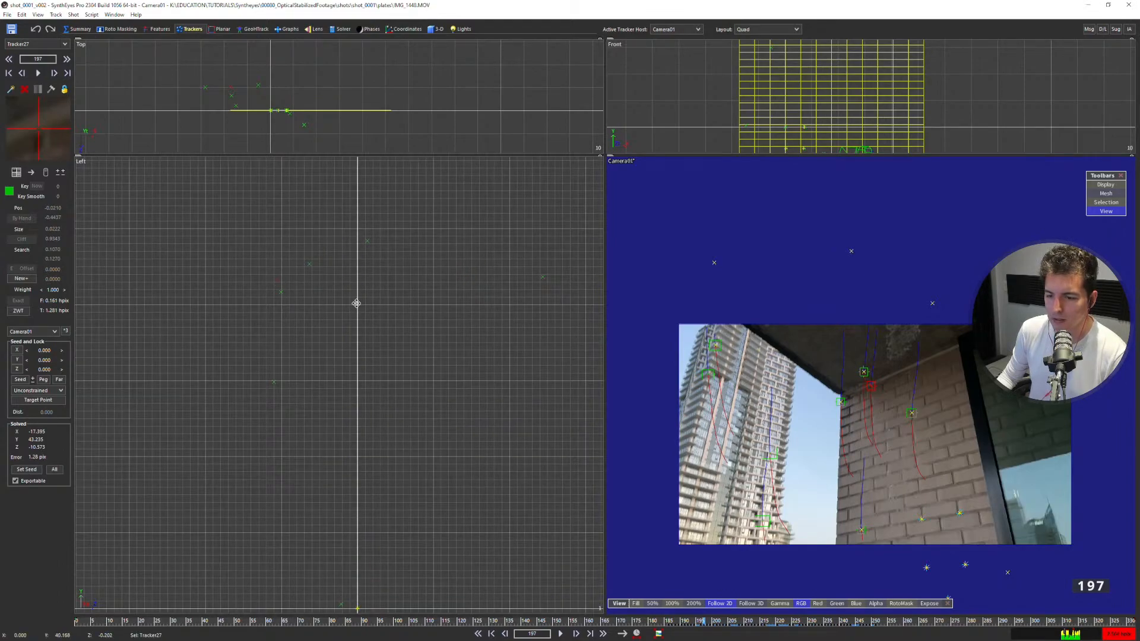
key(5)
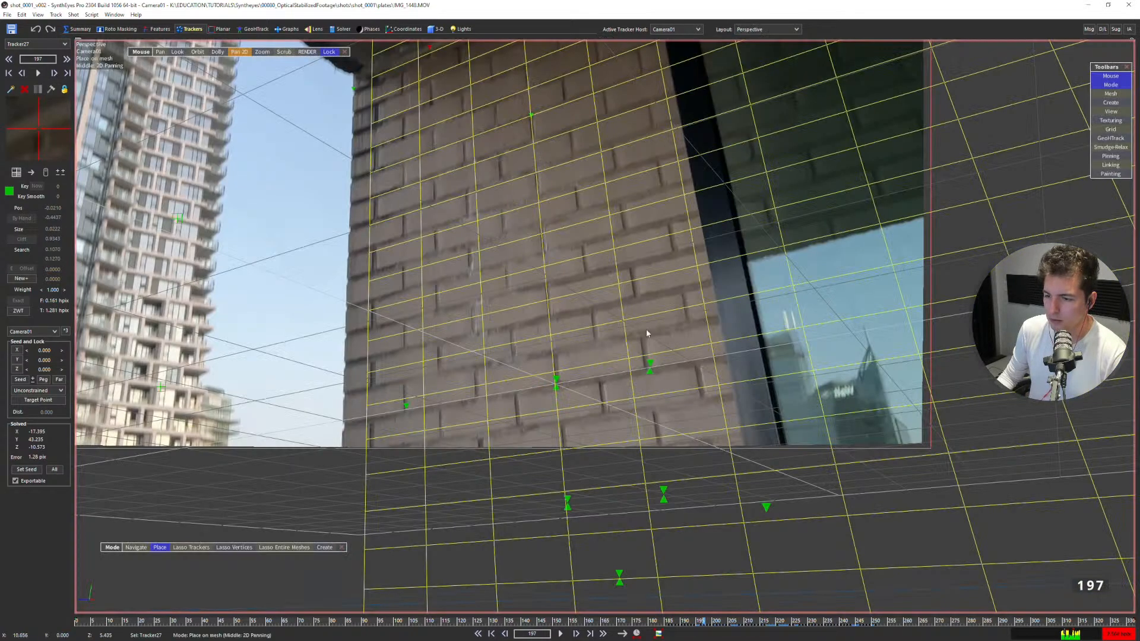
scroll(535, 297, down, 4)
scroll(534, 294, up, 3)
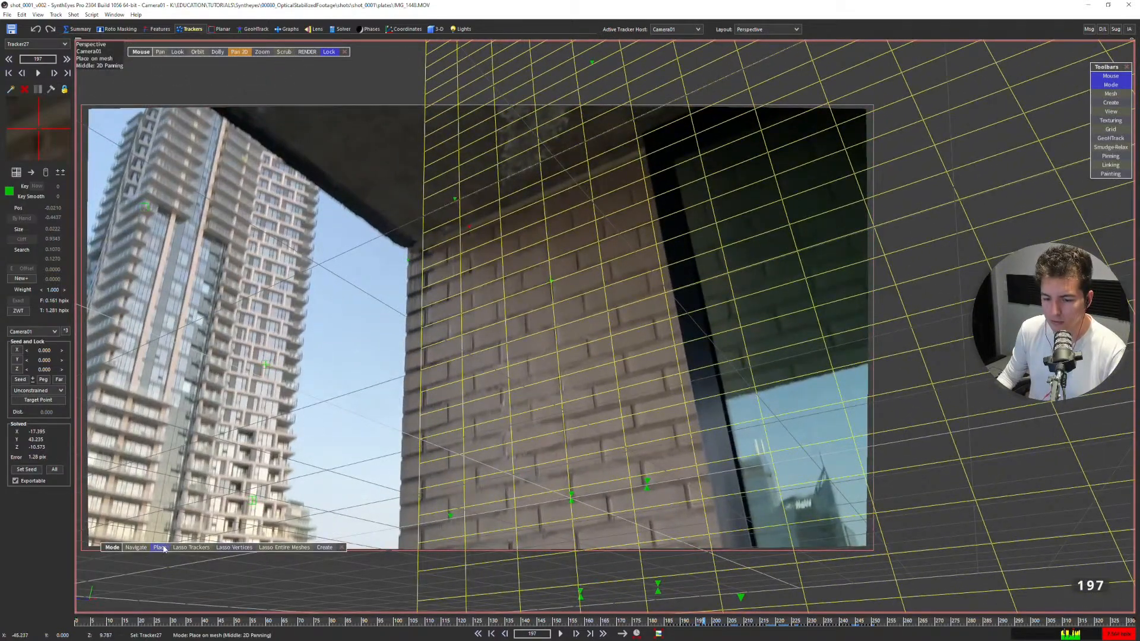
click(528, 214)
drag(540, 203, 509, 235)
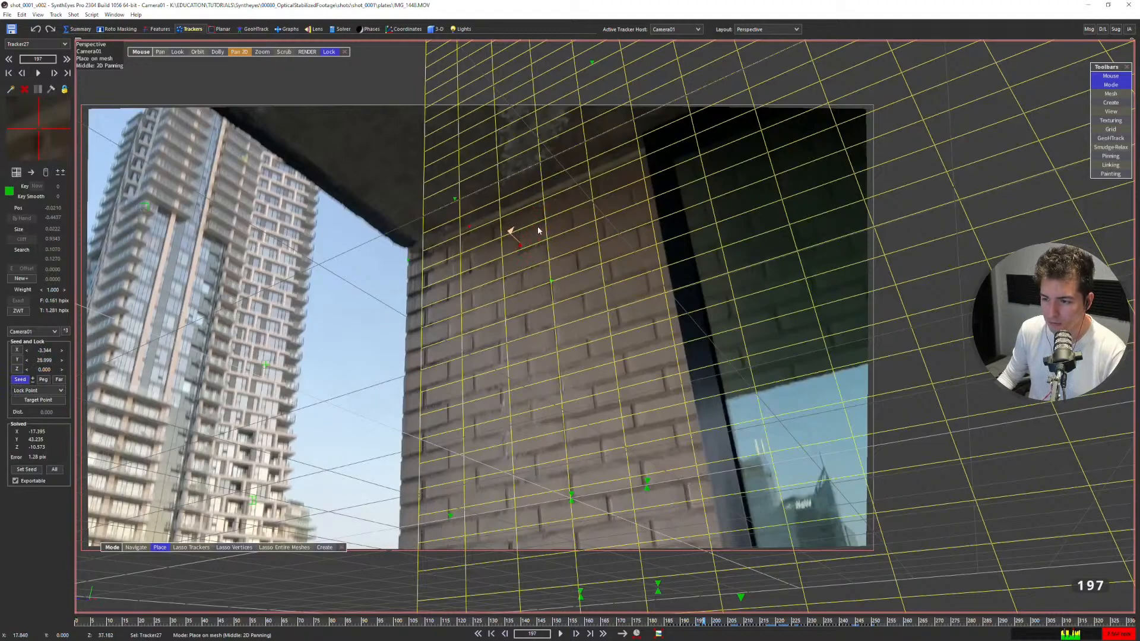
Constrain the wall-edge tracker to Any XY Plane (back) and solve the scene again.
click(38, 390)
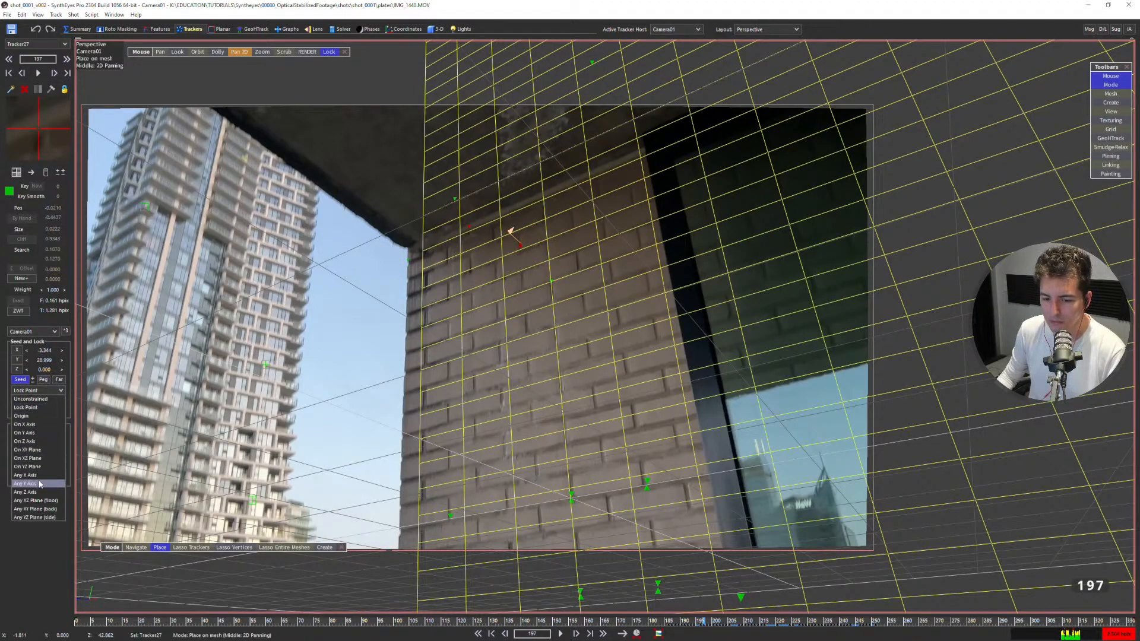
click(34, 509)
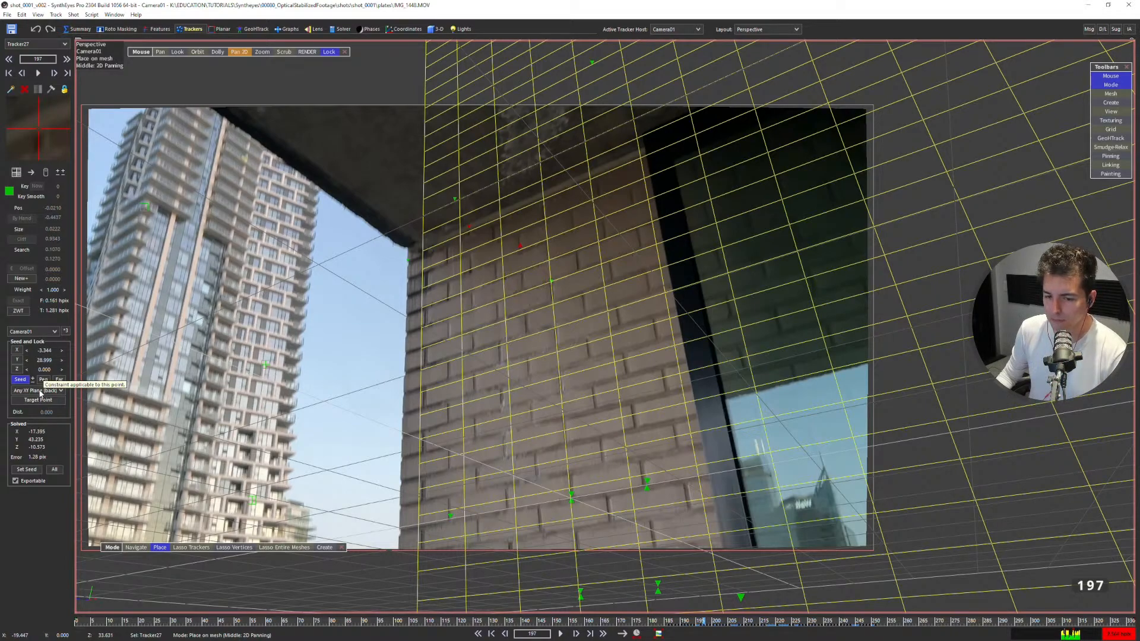
key(shift+g)
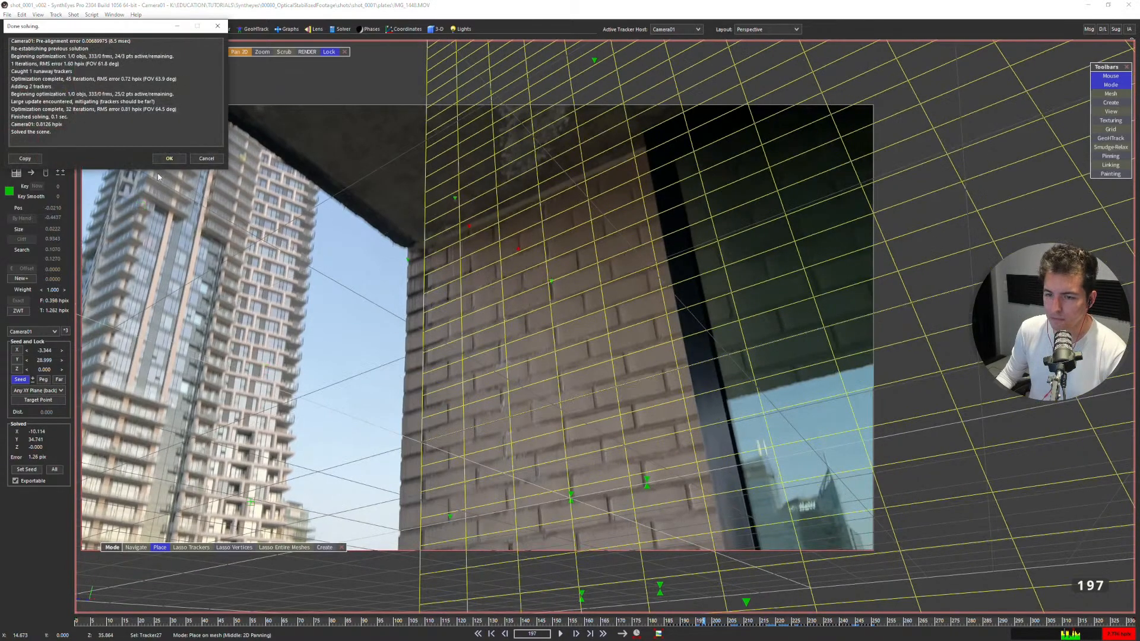
click(170, 159)
Examine the re-solved wall and ceiling trackers in the Left view of the quad layout and check which points lie away from the wall plane.
key(7)
scroll(353, 264, down, 5)
middle_drag(380, 388, 252, 348)
scroll(367, 327, down, 3)
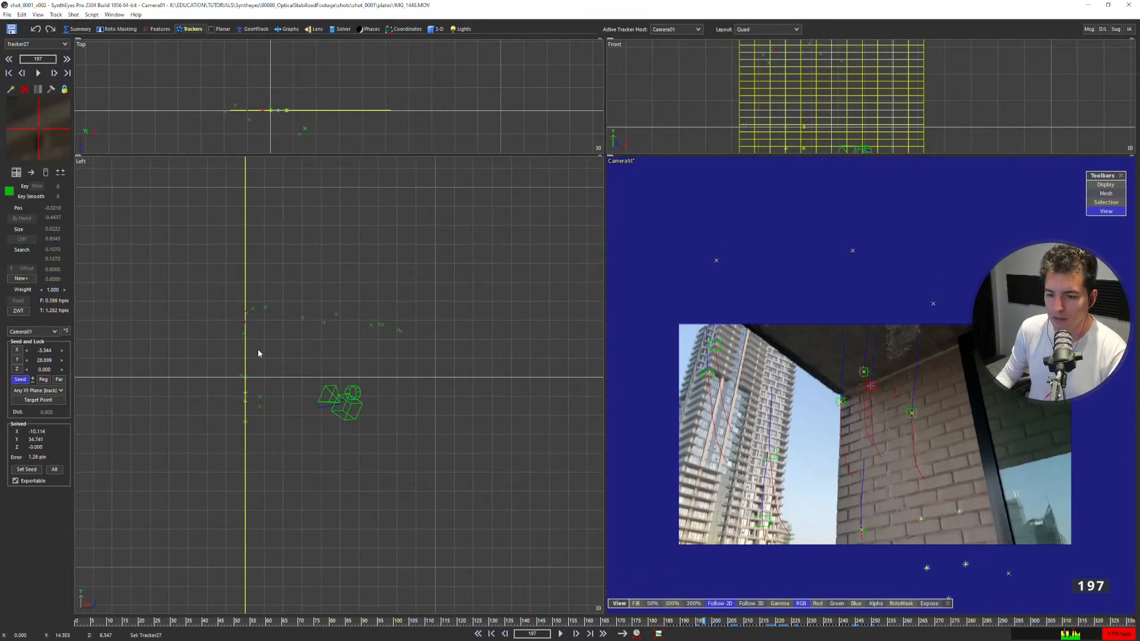
scroll(255, 342, up, 1)
scroll(218, 323, up, 2)
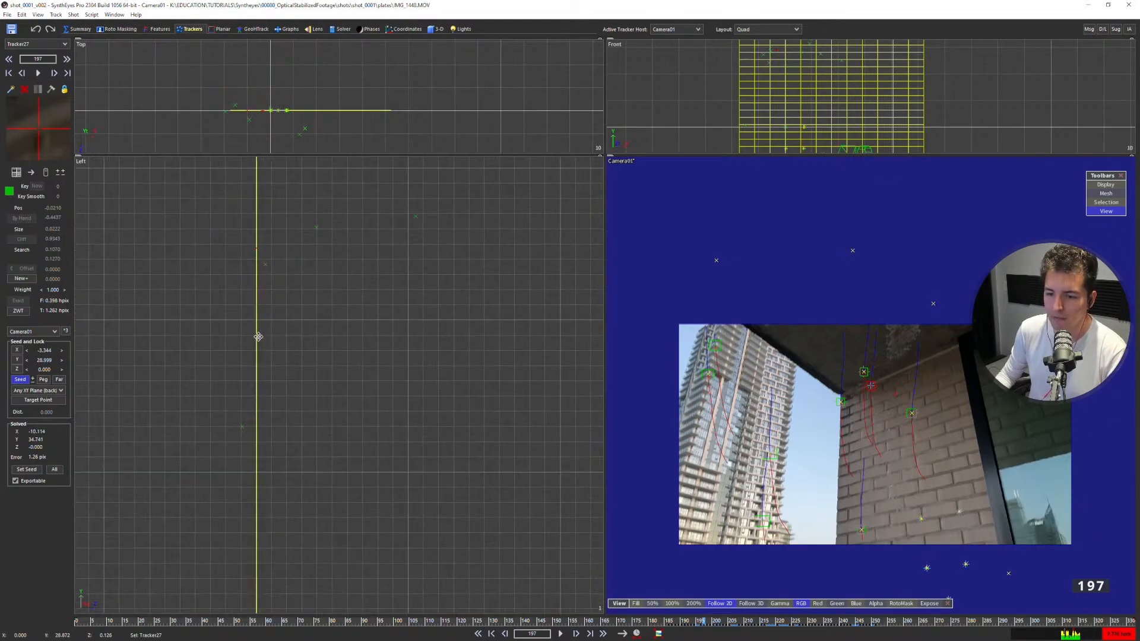
scroll(258, 337, down, 5)
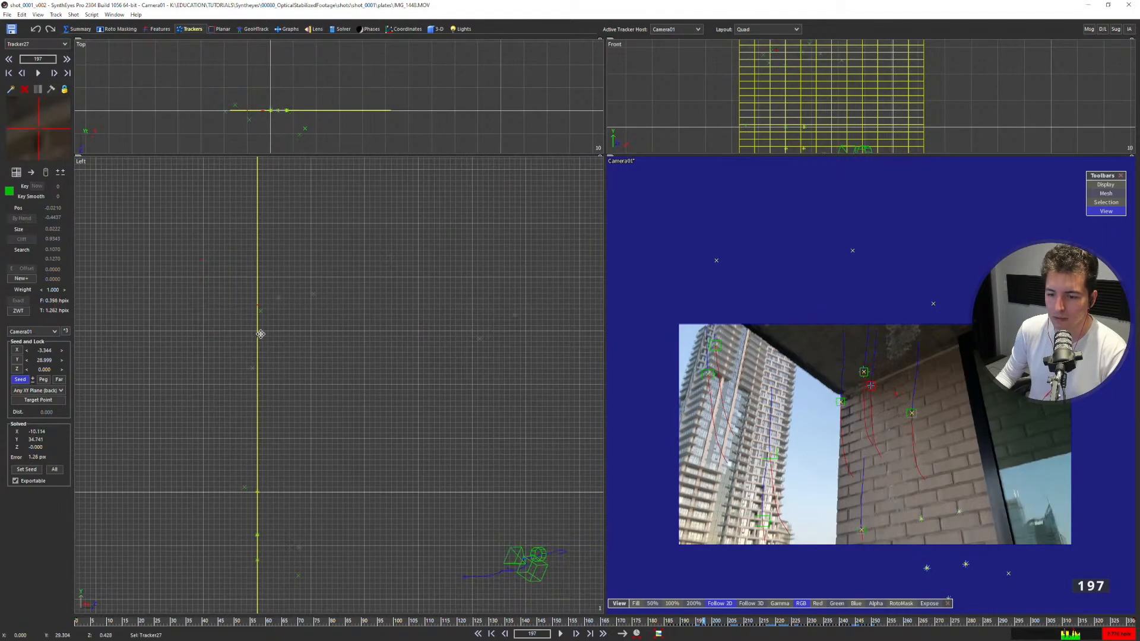
middle_drag(281, 319, 247, 279)
middle_drag(422, 324, 339, 303)
scroll(340, 303, down, 3)
mouse_move(344, 224)
mouse_down()
mouse_move(440, 344)
mouse_move(224, 255)
mouse_move(224, 323)
mouse_up()
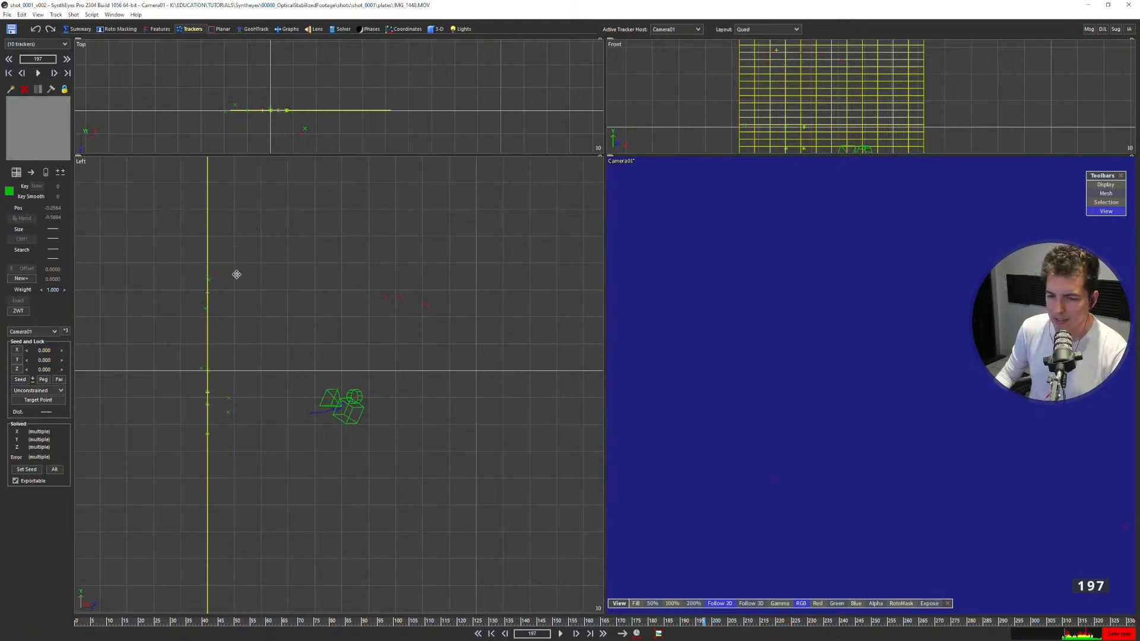
click(290, 324)
Review the tracked footage at frame 53 and, in the full camera view, at frame 217 where the ceiling meets the wall.
click(611, 622)
drag(611, 622, 245, 622)
scroll(718, 369, down, 5)
middle_drag(818, 450, 692, 214)
scroll(766, 289, up, 3)
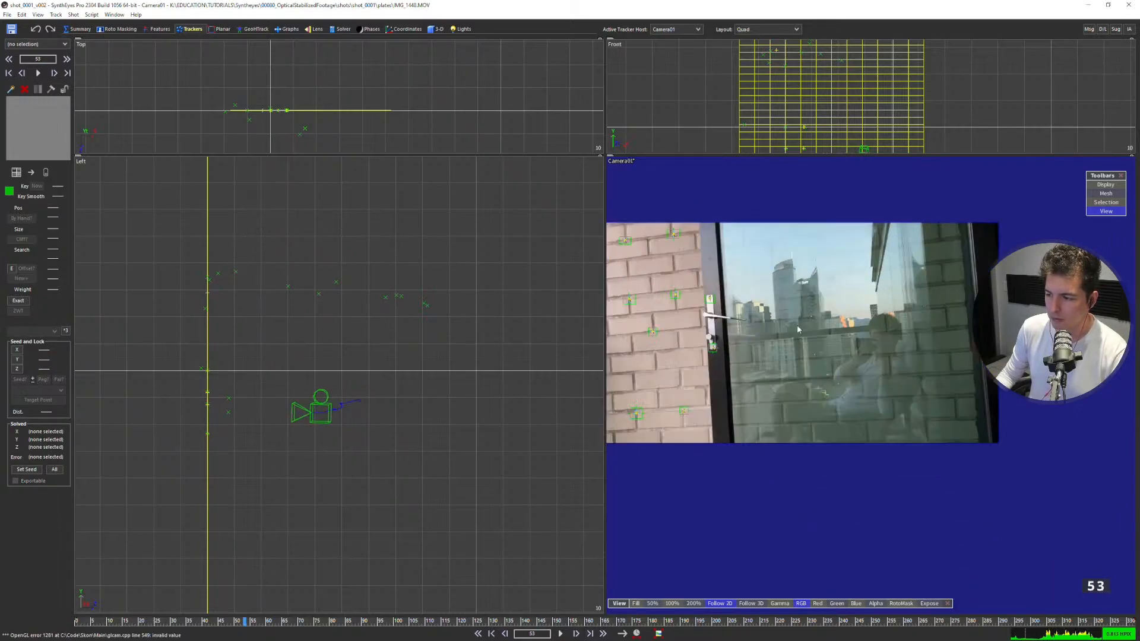
middle_drag(768, 291, 797, 278)
key(5)
scroll(573, 417, down, 1)
middle_drag(568, 415, 523, 480)
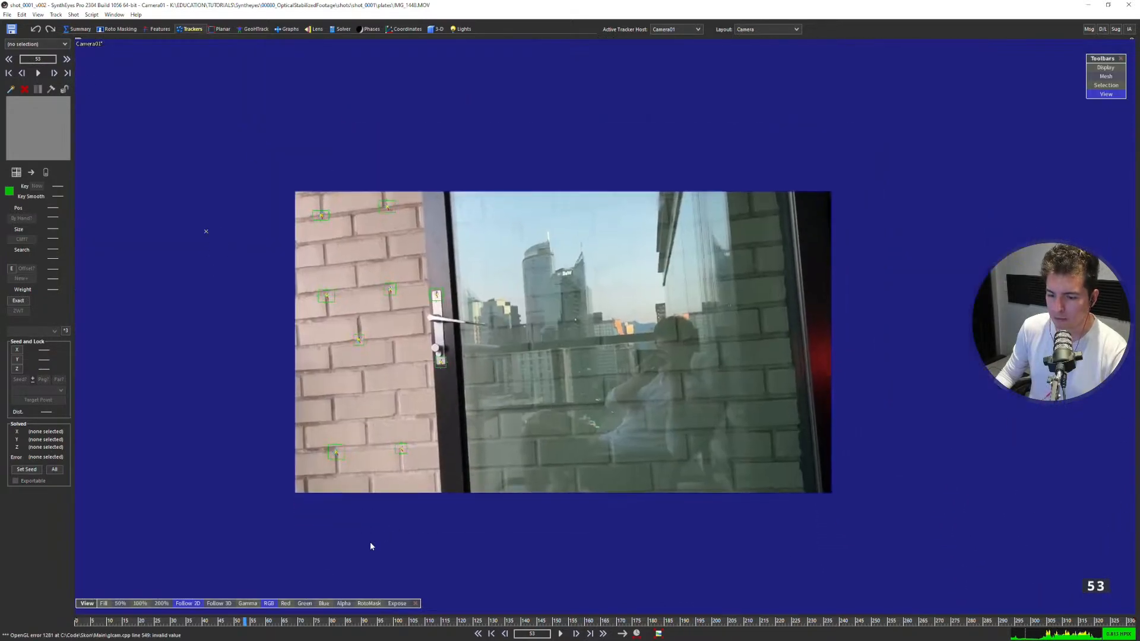
drag(273, 622, 767, 622)
scroll(606, 380, up, 2)
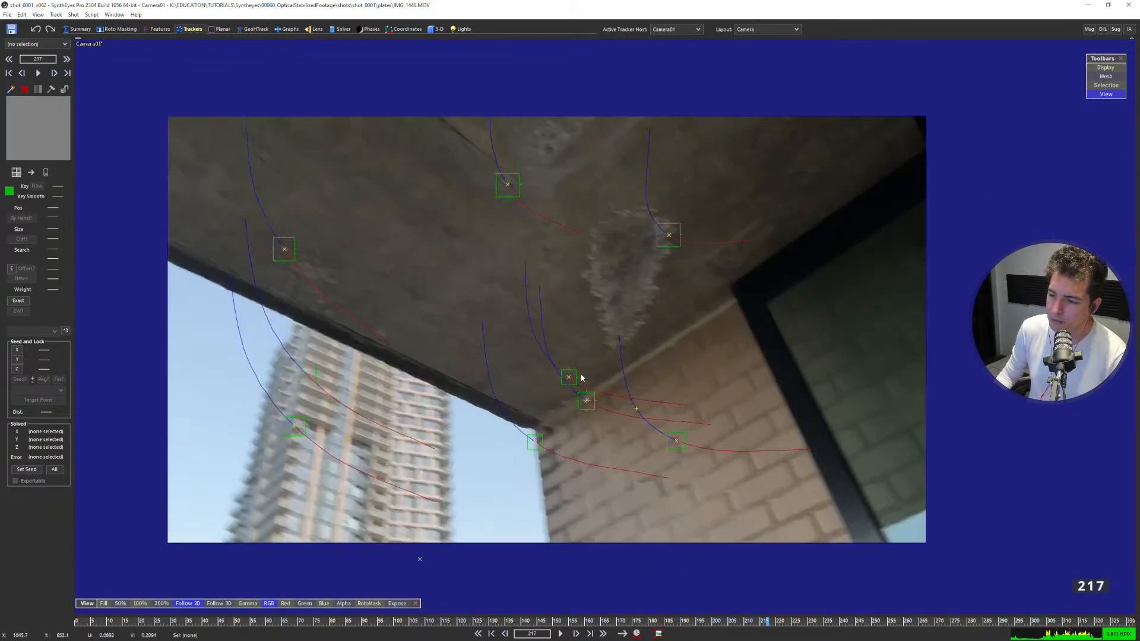
Target the upper middle ceiling tracker at the wall-edge tracker and constrain the pair to Same XZ Plane (floor).
click(576, 376)
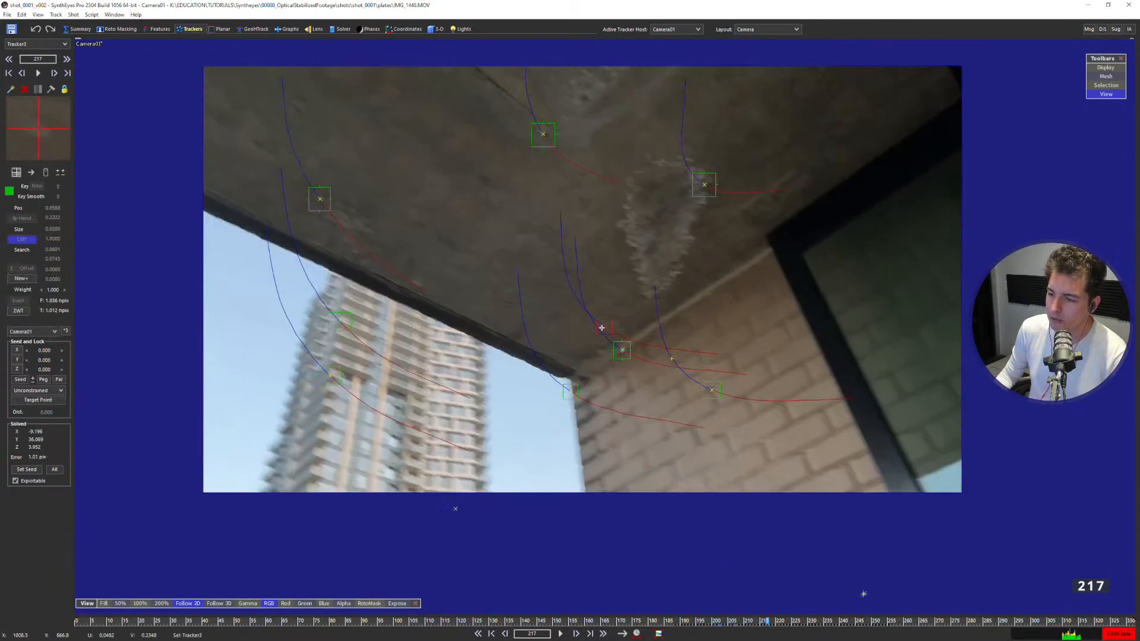
click(591, 273)
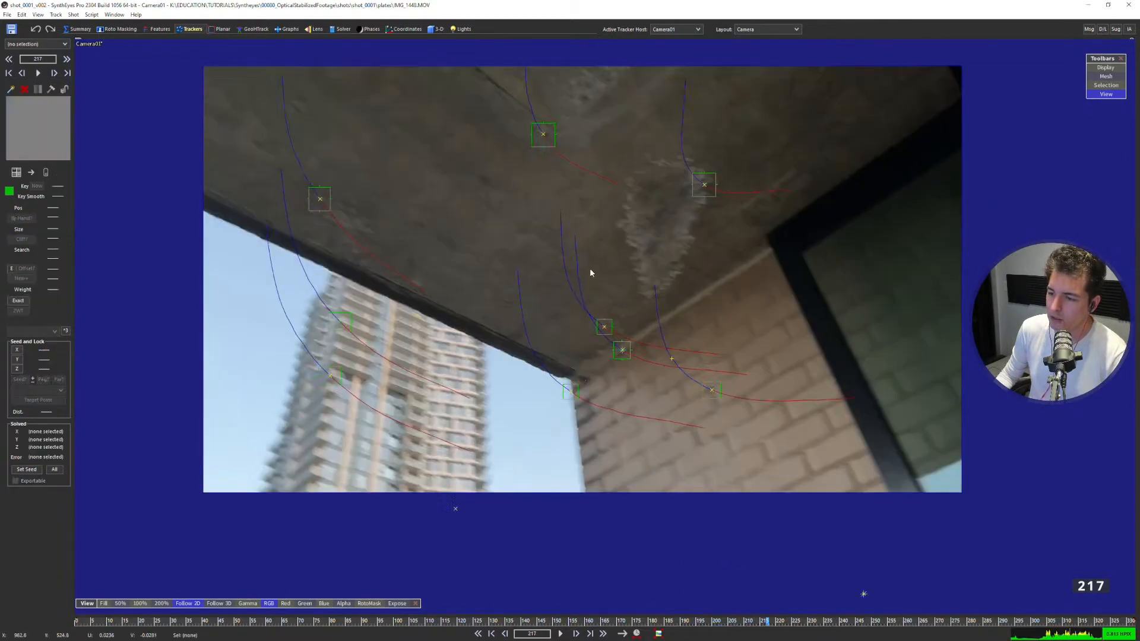
click(544, 135)
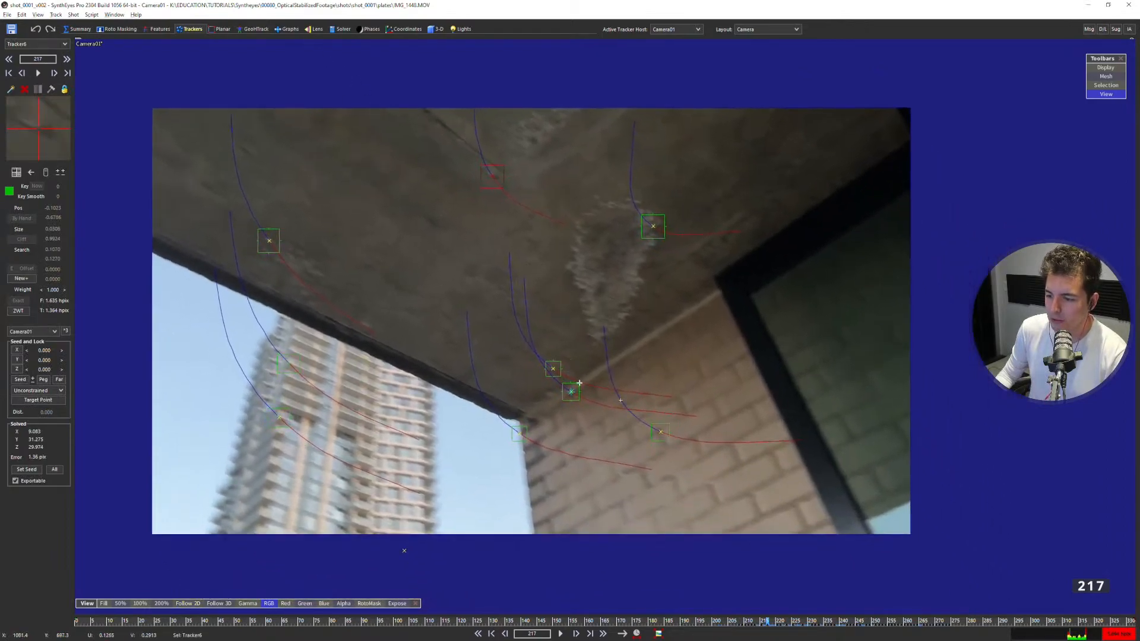
click(571, 390)
scroll(569, 388, up, 3)
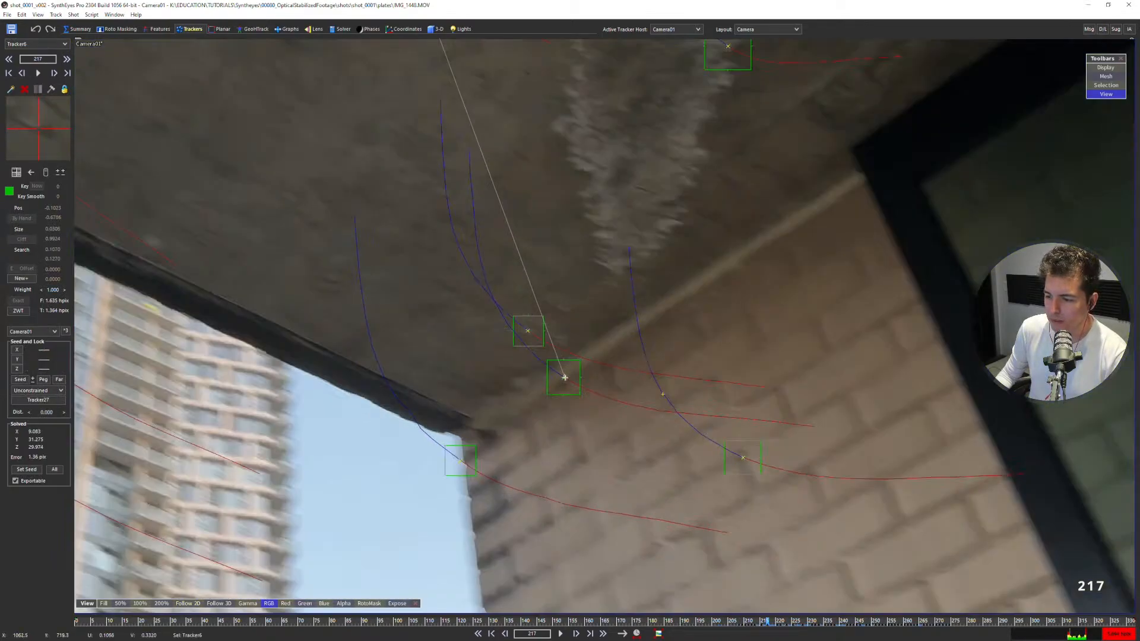
scroll(564, 377, down, 3)
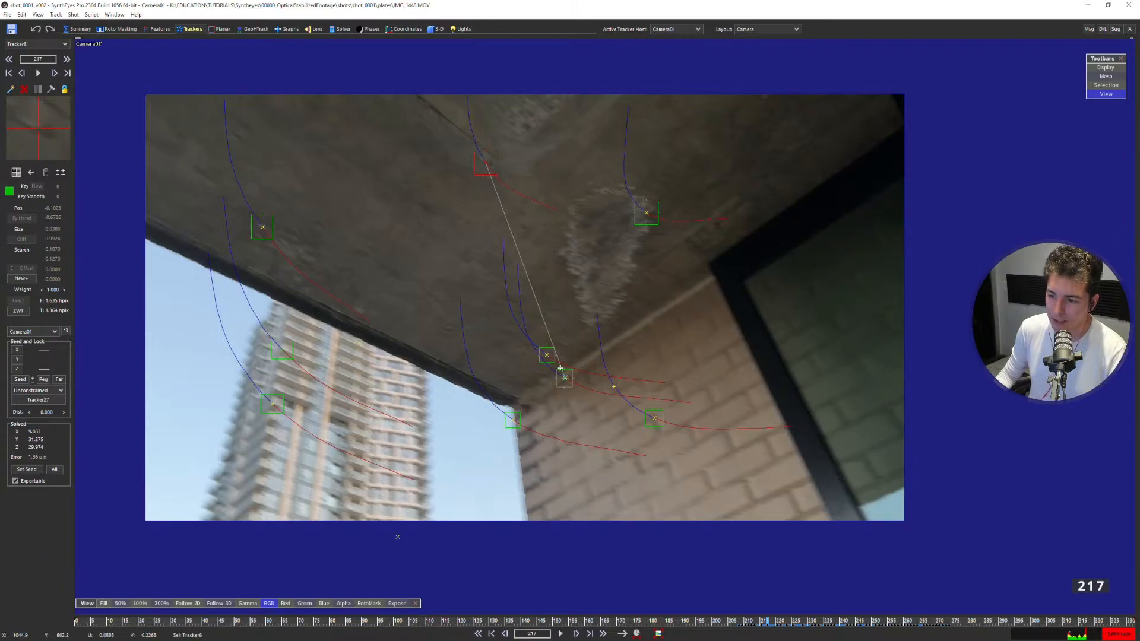
click(59, 390)
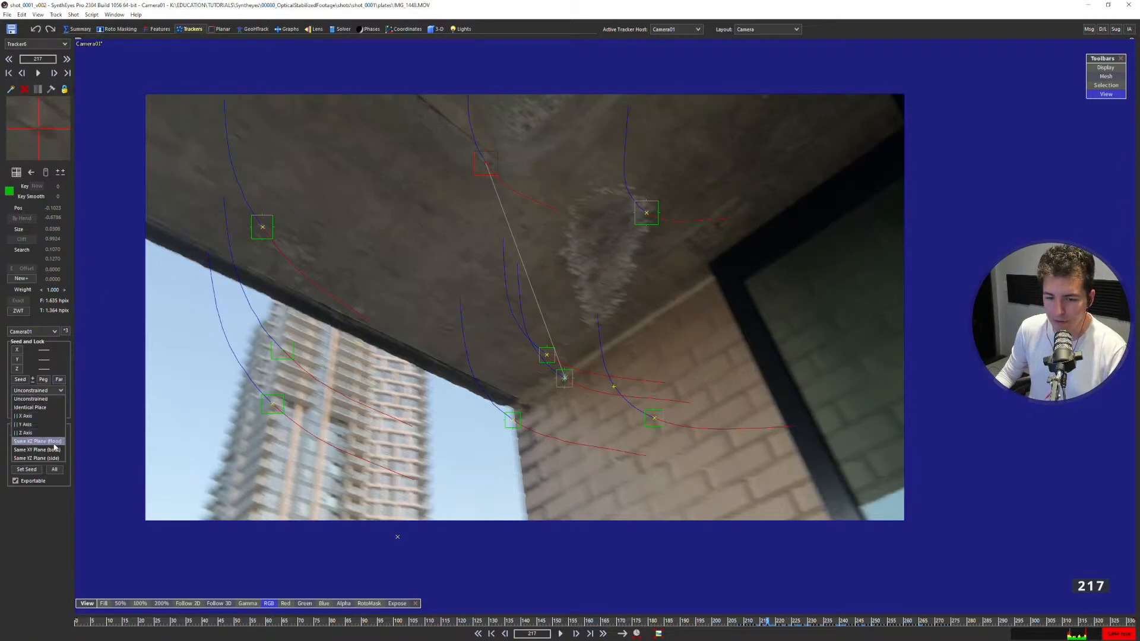
click(52, 443)
Check the new ceiling link in the Left view of the quad layout and solve the scene with it.
key(q)
scroll(230, 298, up, 1)
middle_drag(232, 297, 304, 299)
click(321, 299)
scroll(320, 299, up, 1)
drag(412, 314, 386, 285)
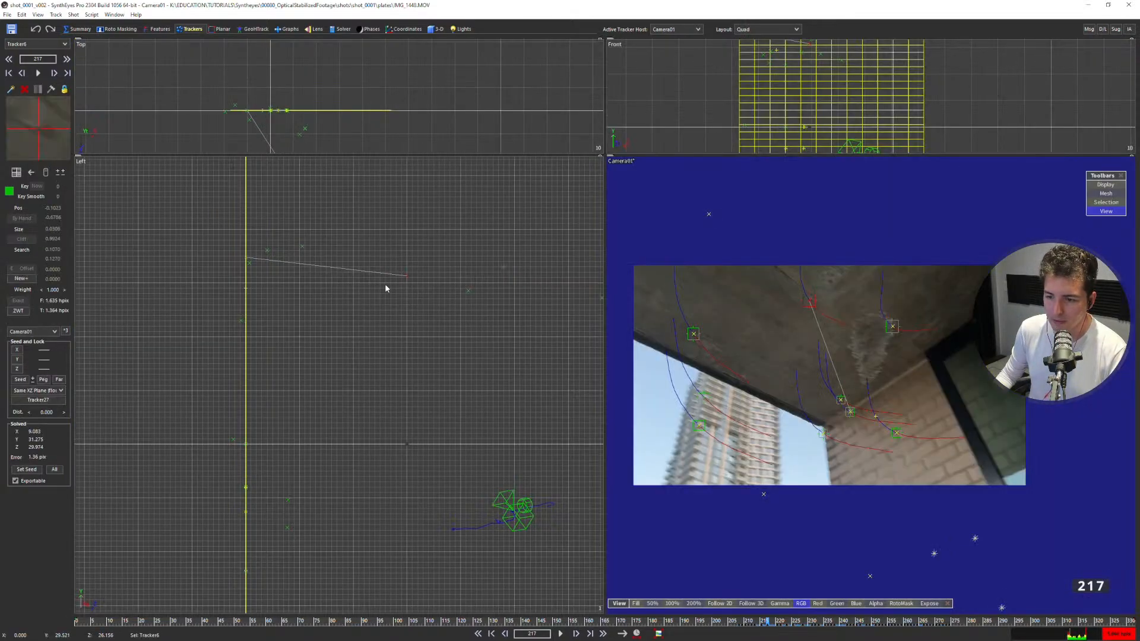
scroll(366, 327, down, 1)
middle_drag(365, 326, 340, 324)
key(shift+g)
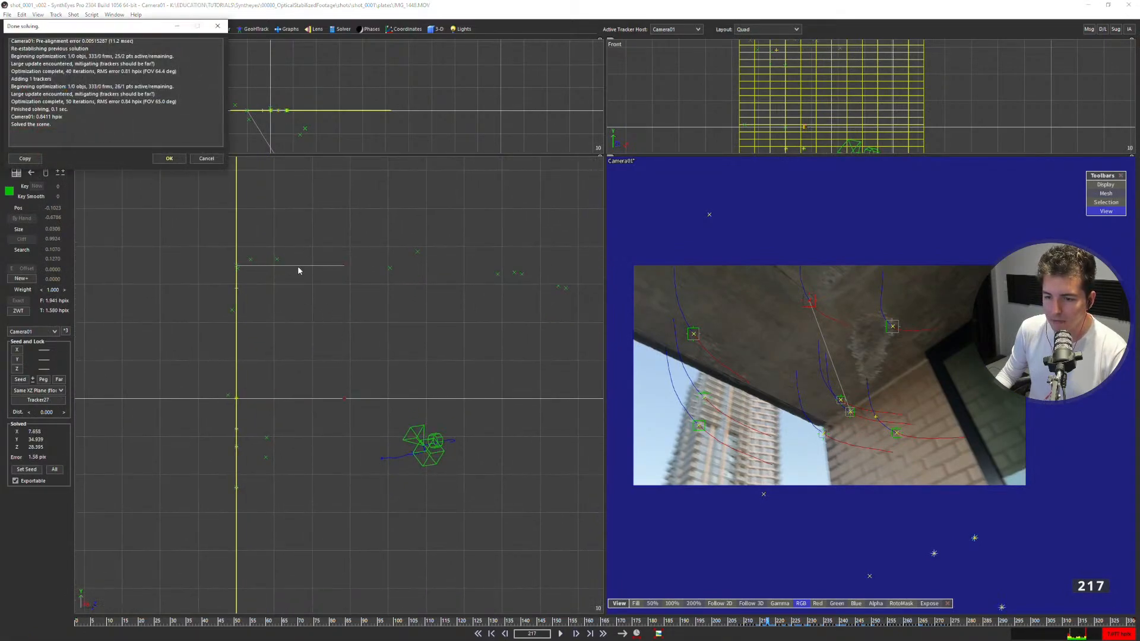
click(181, 161)
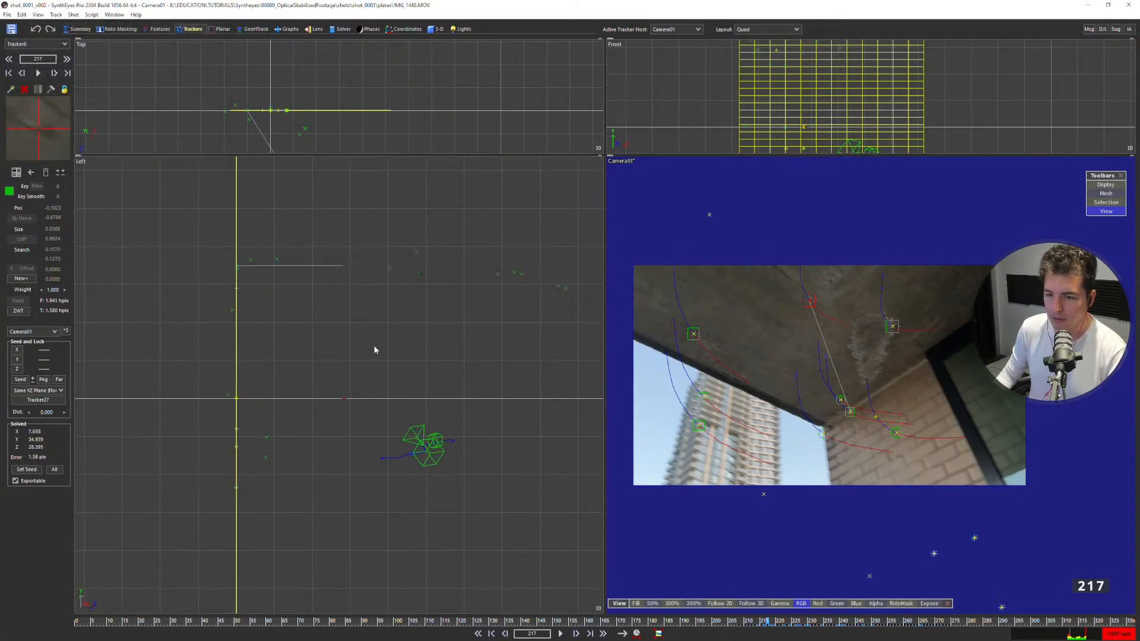
Target the ceiling tracker beside the rough concrete patch at the wall-edge tracker, using the Same XZ Plane (floor) constraint.
middle_drag(458, 323, 369, 302)
scroll(410, 283, up, 1)
mouse_move(356, 208)
mouse_down()
mouse_move(305, 305)
mouse_move(475, 323)
mouse_up()
middle_drag(407, 329, 506, 322)
click(764, 350)
click(892, 327)
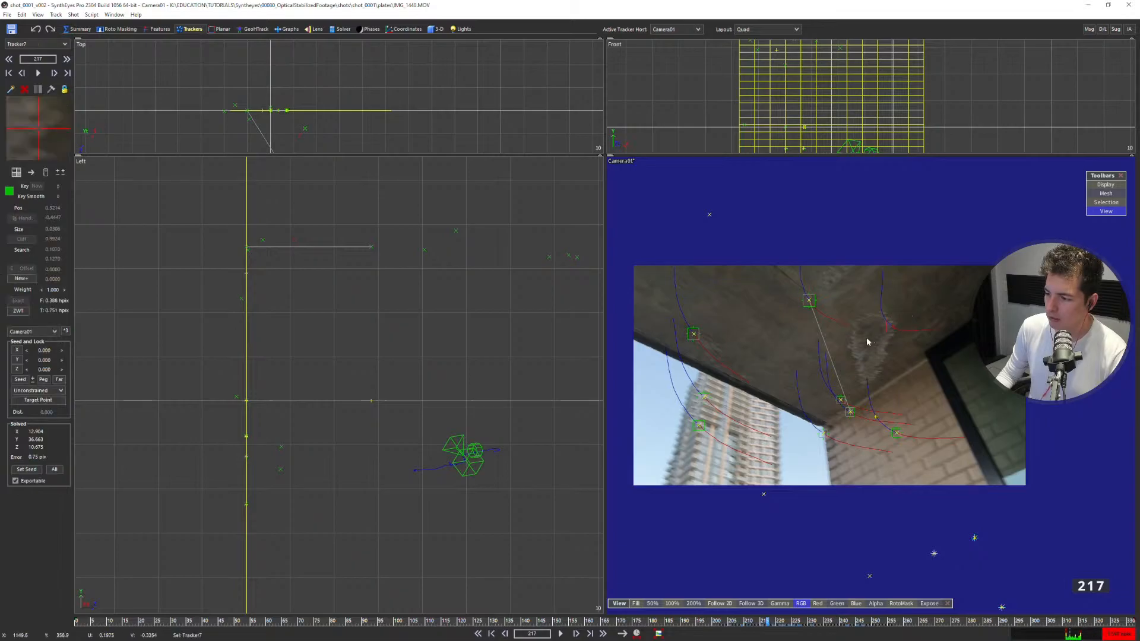
middle_drag(871, 337, 791, 328)
key(7)
scroll(501, 300, down, 2)
middle_drag(455, 327, 551, 344)
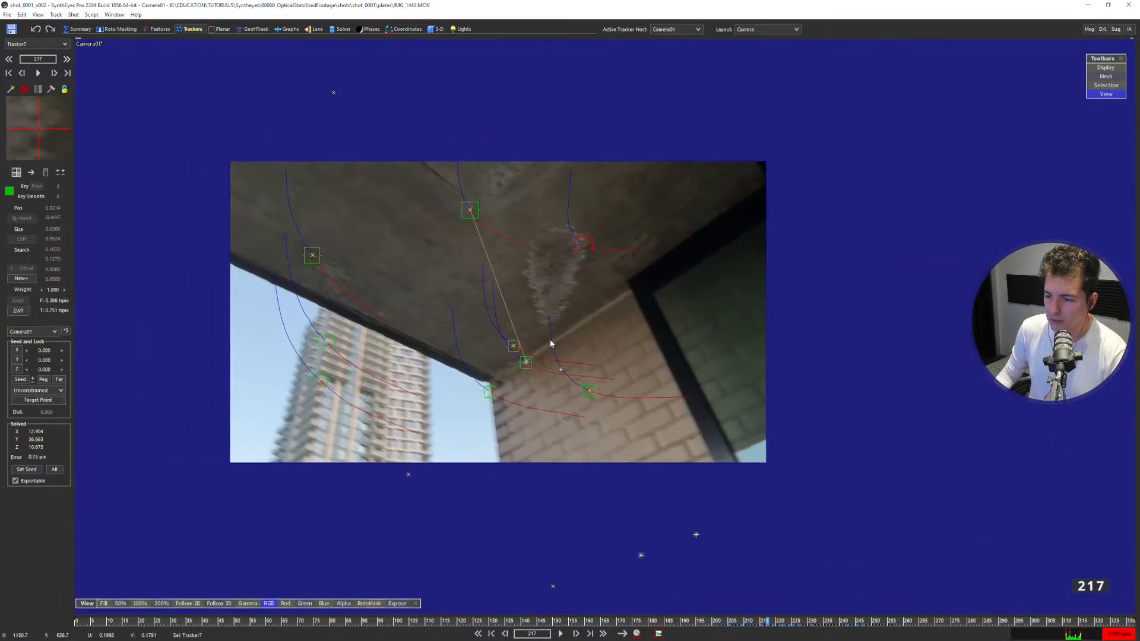
alt+click(526, 362)
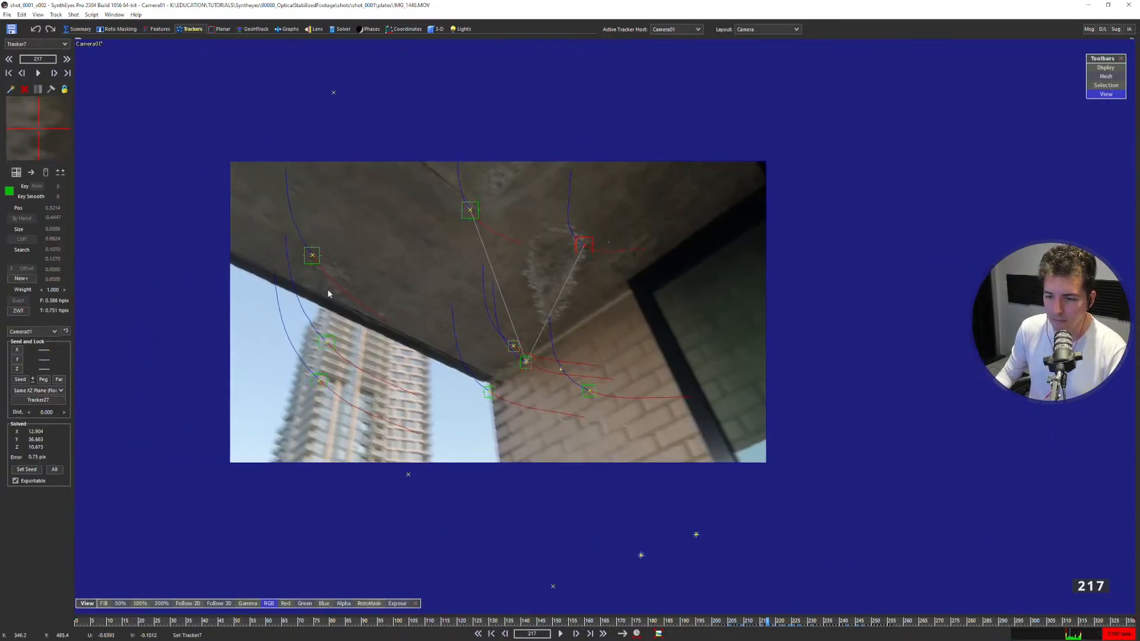
Rename the wall-edge tracker as wallConnect in the Graph Editor and close the editor.
click(312, 256)
scroll(441, 325, down, 2)
middle_drag(441, 325, 490, 375)
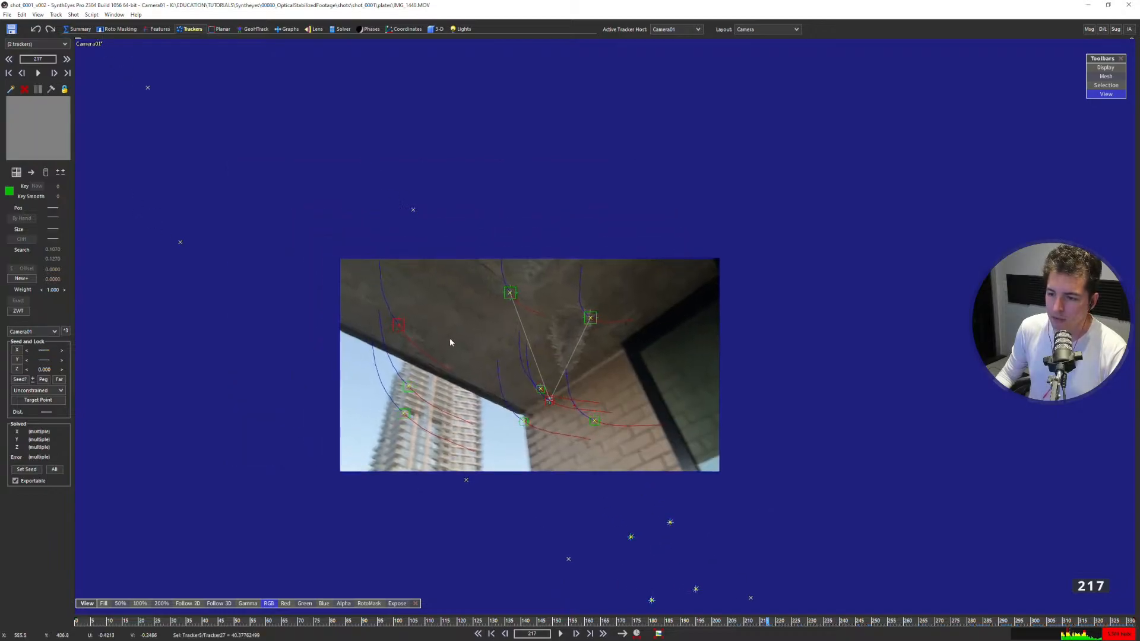
drag(449, 338, 318, 196)
scroll(551, 399, up, 3)
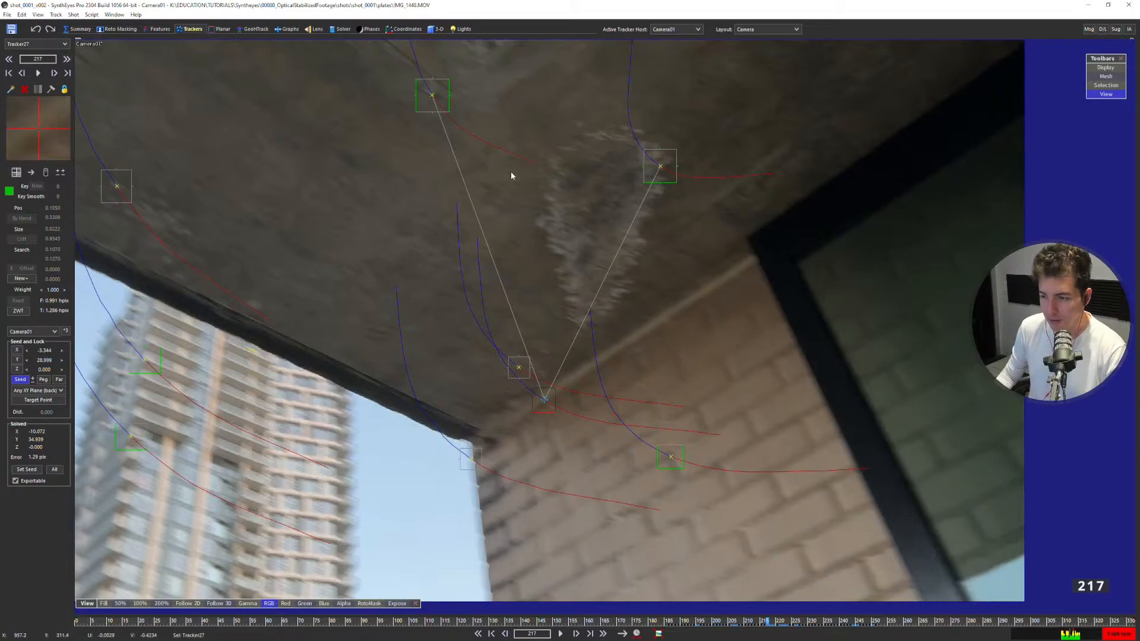
drag(1139, 80, 362, 80)
double_click(140, 389)
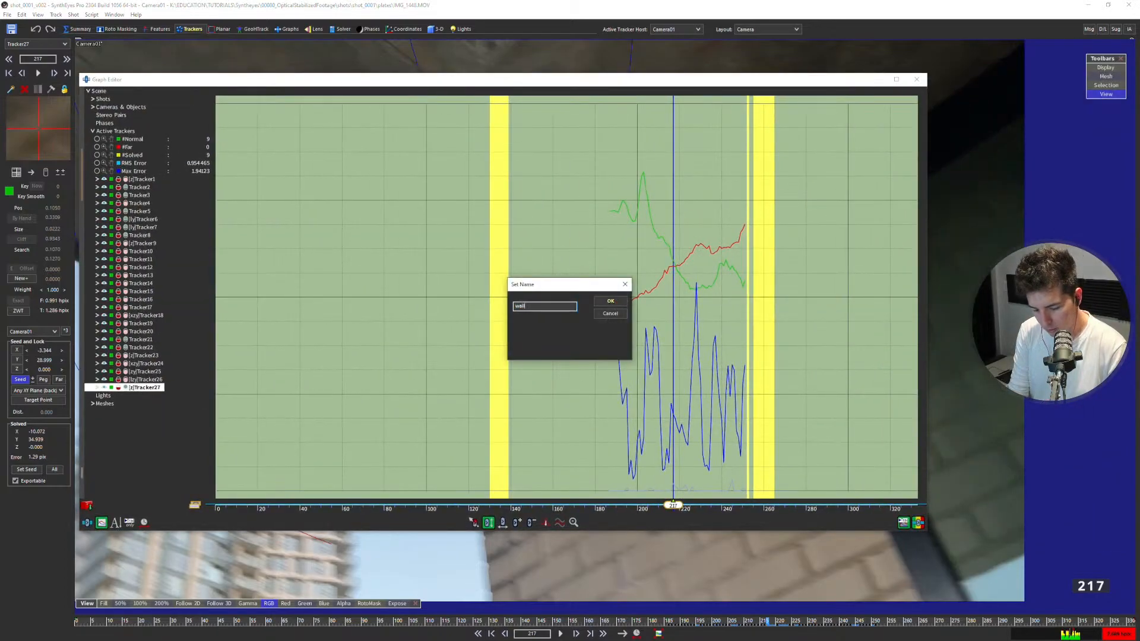
text(wallConnect)
key(Return)
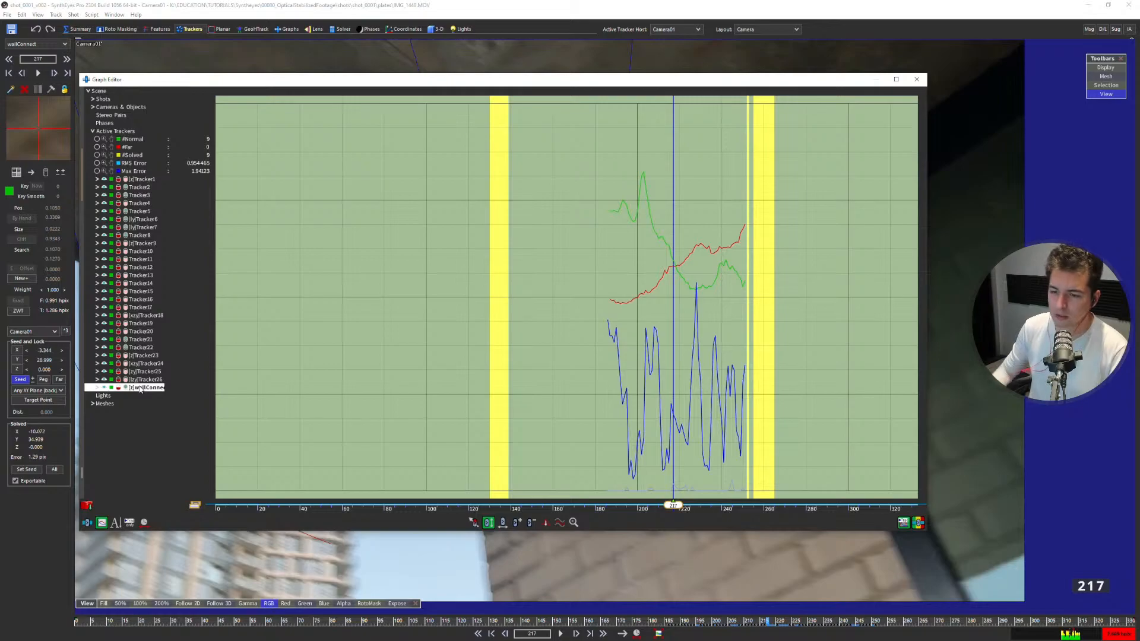
click(917, 79)
Select the ceiling trackers around frame 217 and continue adding ceiling trackers to the selection up to frame 247.
scroll(671, 157, down, 3)
middle_drag(538, 232, 476, 293)
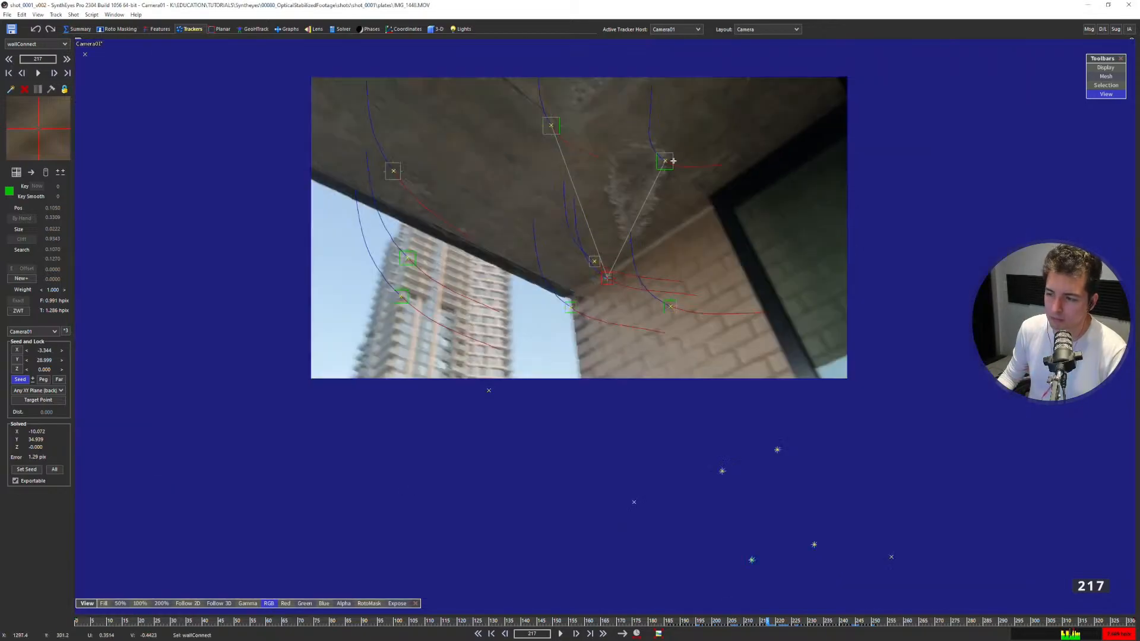
click(603, 221)
mouse_move(426, 252)
shift+mouse_down()
mouse_move(297, 224)
mouse_move(365, 196)
shift+mouse_up()
shift+click(489, 185)
middle_drag(466, 196, 469, 254)
key(Left)
key(Left)
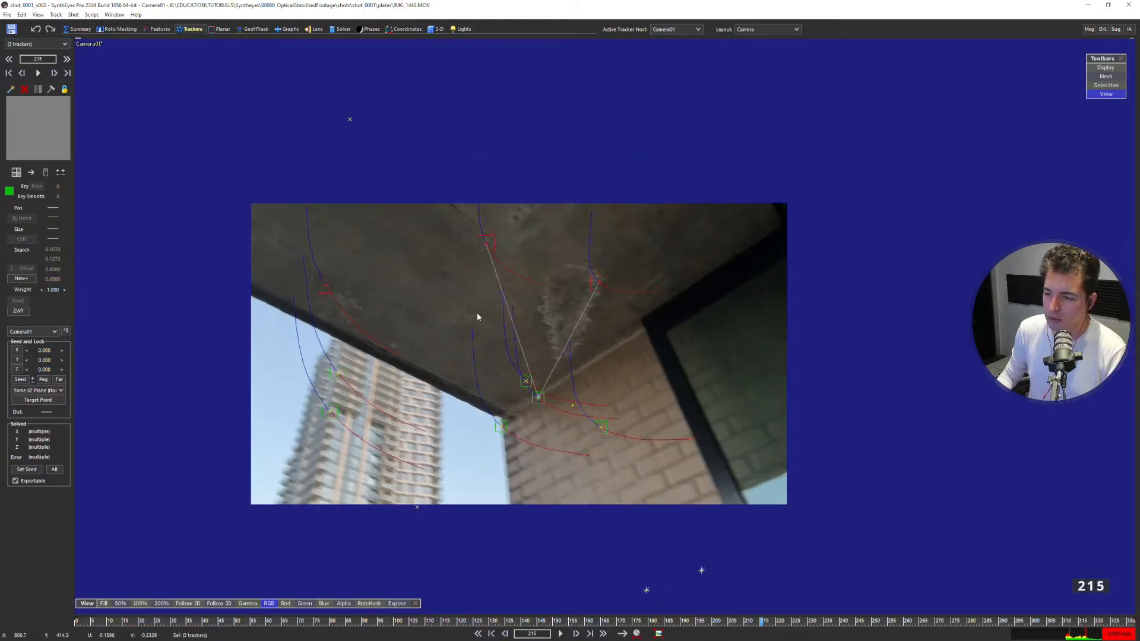
key(Right)
key(Right)
key(Right)
key(Right)
key(Right)
key(Right)
key(Right)
key(Right)
key(Right)
key(Right)
key(Right)
key(Right)
key(Right)
key(Right)
key(Right)
key(Right)
key(Right)
key(Right)
key(Right)
key(Right)
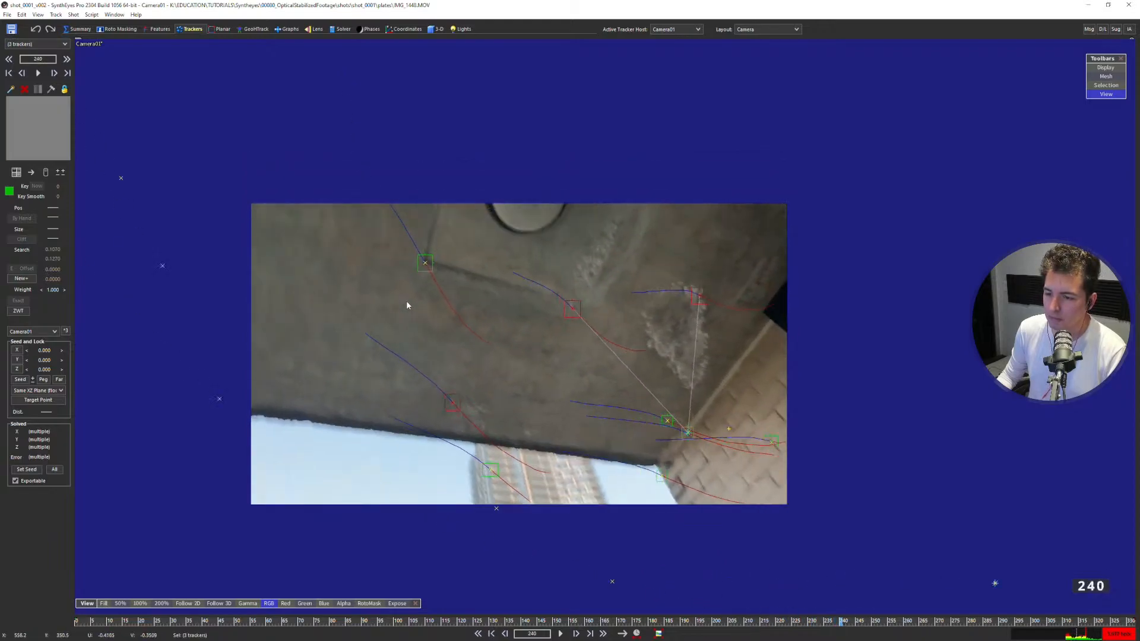
Add the remaining ceiling and ceiling-edge trackers up to frame 280 to the selection, for nine trackers in all.
key(Right)
key(Right)
key(Right)
key(Right)
key(Right)
key(Right)
key(Right)
mouse_move(463, 366)
shift+mouse_down()
mouse_move(482, 259)
mouse_move(426, 308)
shift+mouse_up()
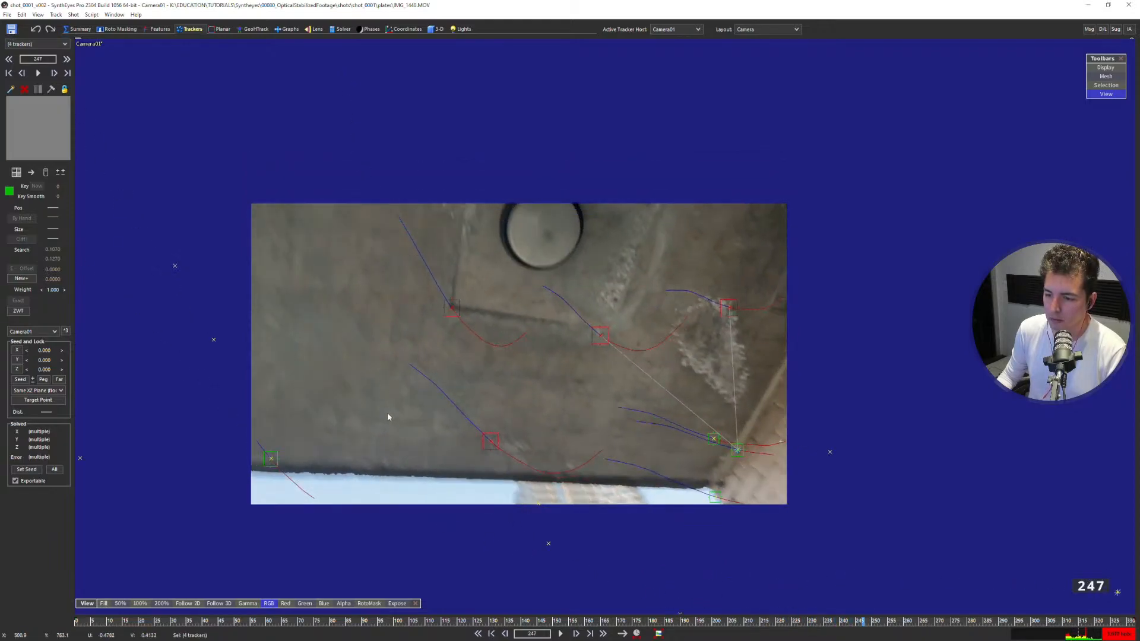
key(Right)
key(Right)
key(Right)
key(Right)
key(Right)
key(Right)
key(Right)
shift+click(331, 511)
shift+click(271, 403)
key(Right)
key(Right)
key(Right)
key(Right)
key(Right)
key(Right)
key(Right)
key(Right)
key(Right)
key(Right)
key(Right)
key(Right)
key(Right)
key(Right)
key(Right)
key(Right)
key(Right)
key(Right)
key(Right)
key(Right)
key(Right)
key(Right)
key(Right)
key(Right)
key(Right)
mouse_move(394, 506)
shift+mouse_down()
mouse_move(335, 204)
mouse_move(190, 413)
shift+mouse_up()
middle_drag(434, 346, 387, 379)
key(Right)
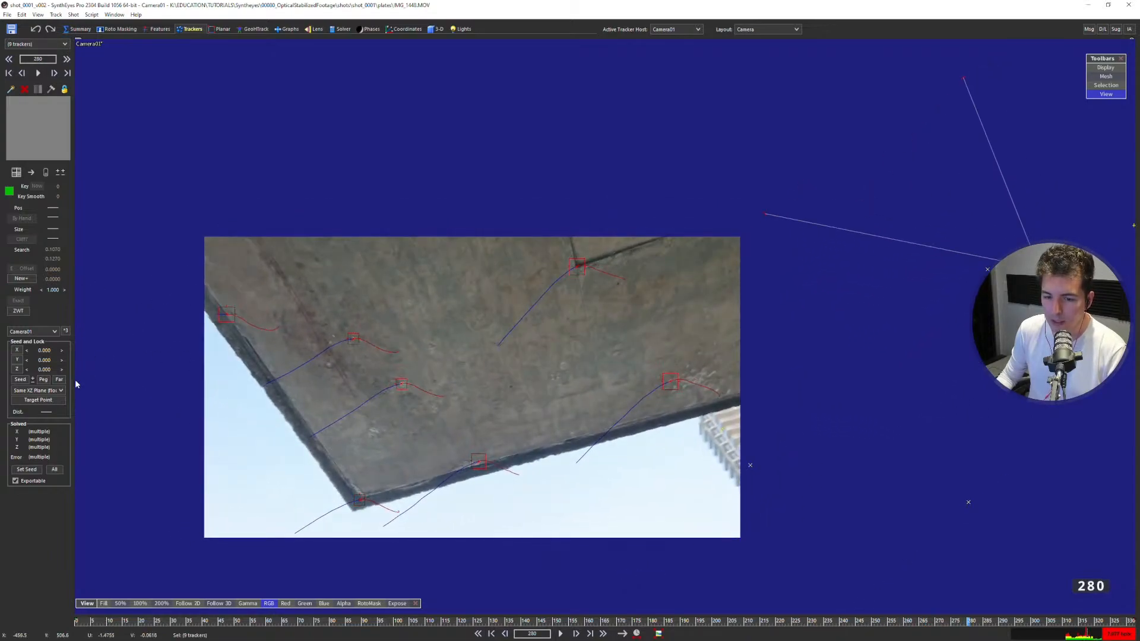
Clear the target points of the selected ceiling trackers and set wallConnect as the common target for all of them.
right_click(47, 403)
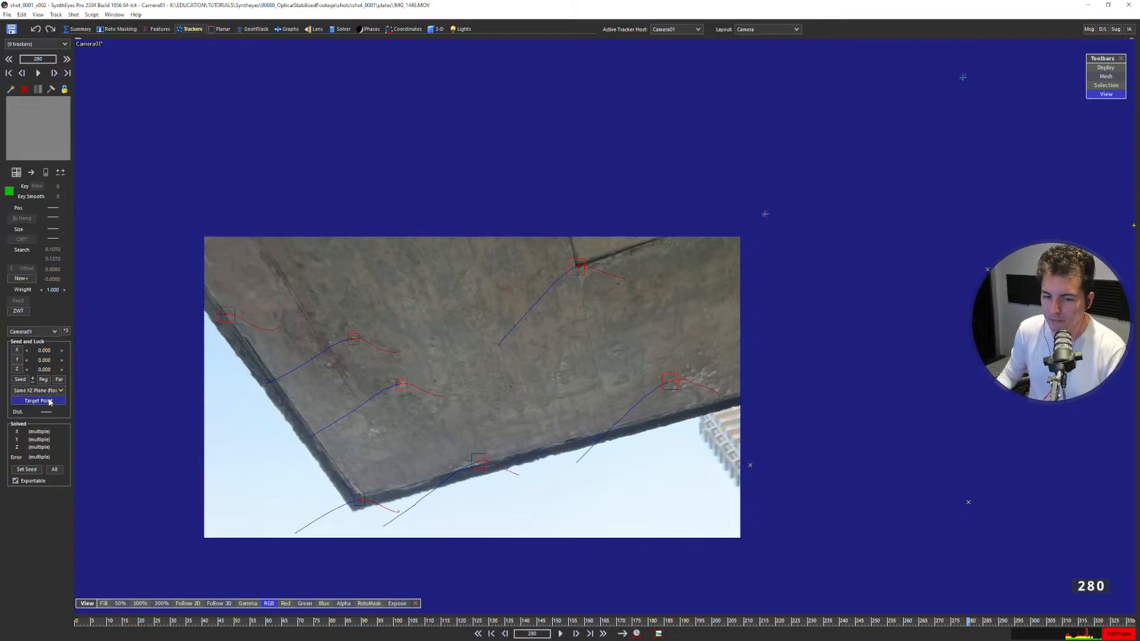
click(38, 400)
drag(547, 258, 535, 161)
click(555, 176)
drag(566, 198, 543, 273)
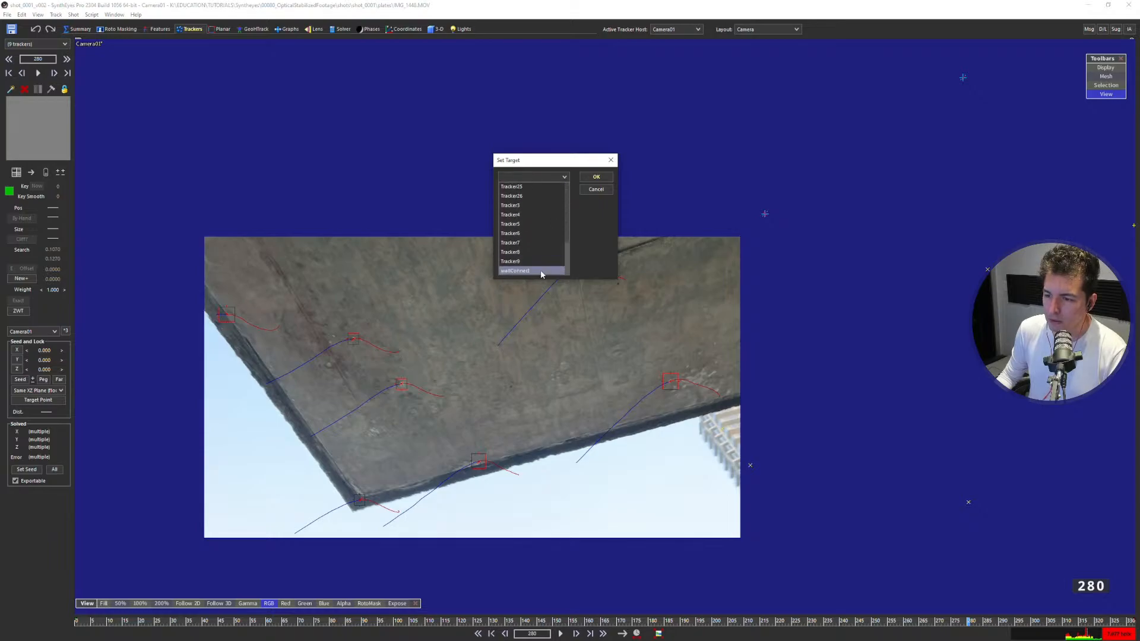
click(534, 271)
click(596, 177)
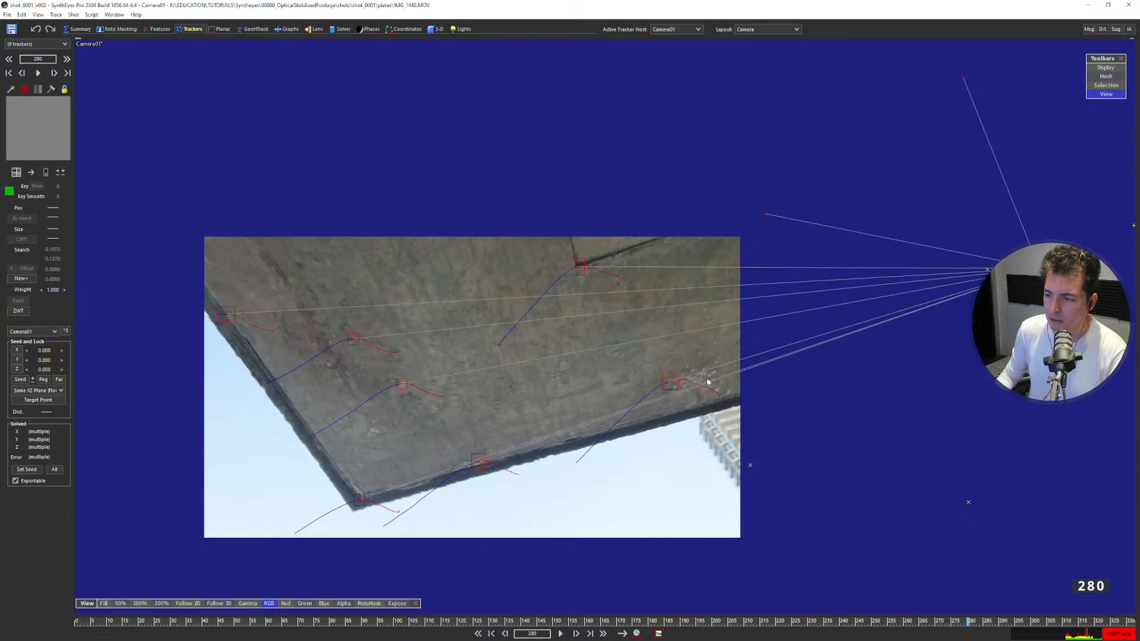
Select the wallConnect tracker at frame 217 and switch to the quad layout with the ceiling trackers framed in the left view.
click(1038, 293)
middle_drag(1038, 293, 913, 280)
drag(369, 621, 759, 587)
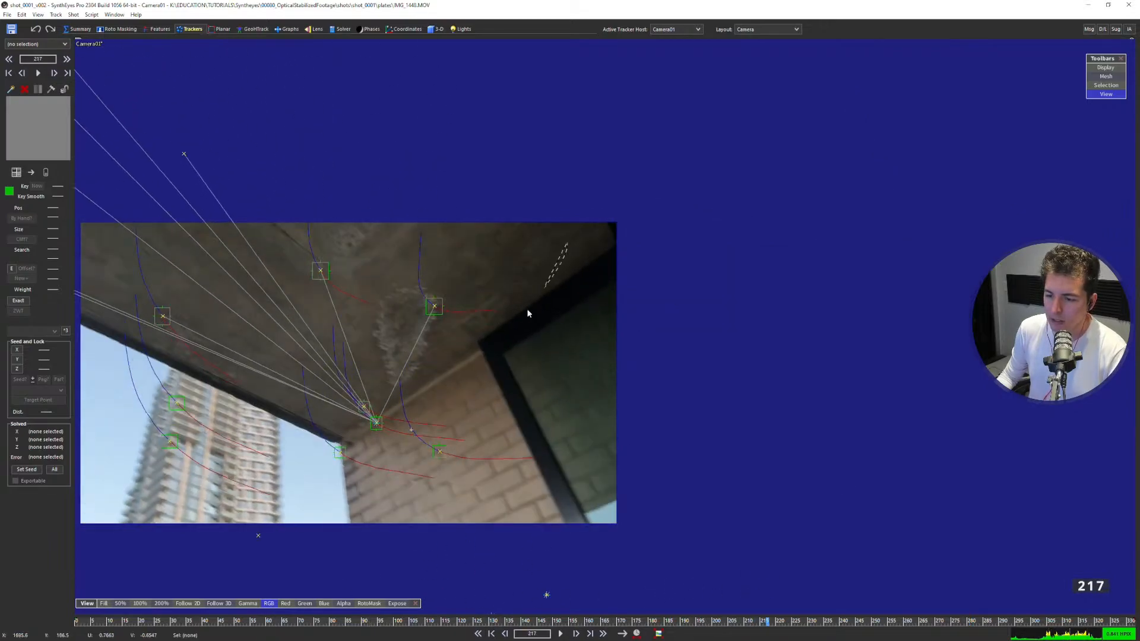
mouse_move(527, 309)
mouse_down()
mouse_move(391, 414)
mouse_move(318, 313)
mouse_move(461, 251)
mouse_up()
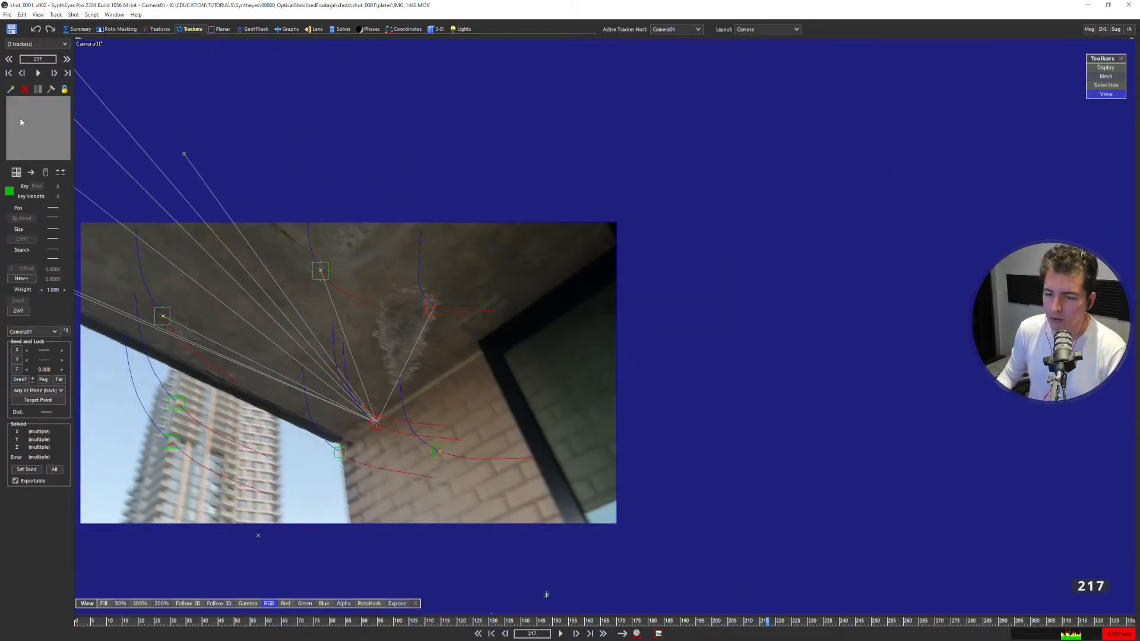
click(379, 420)
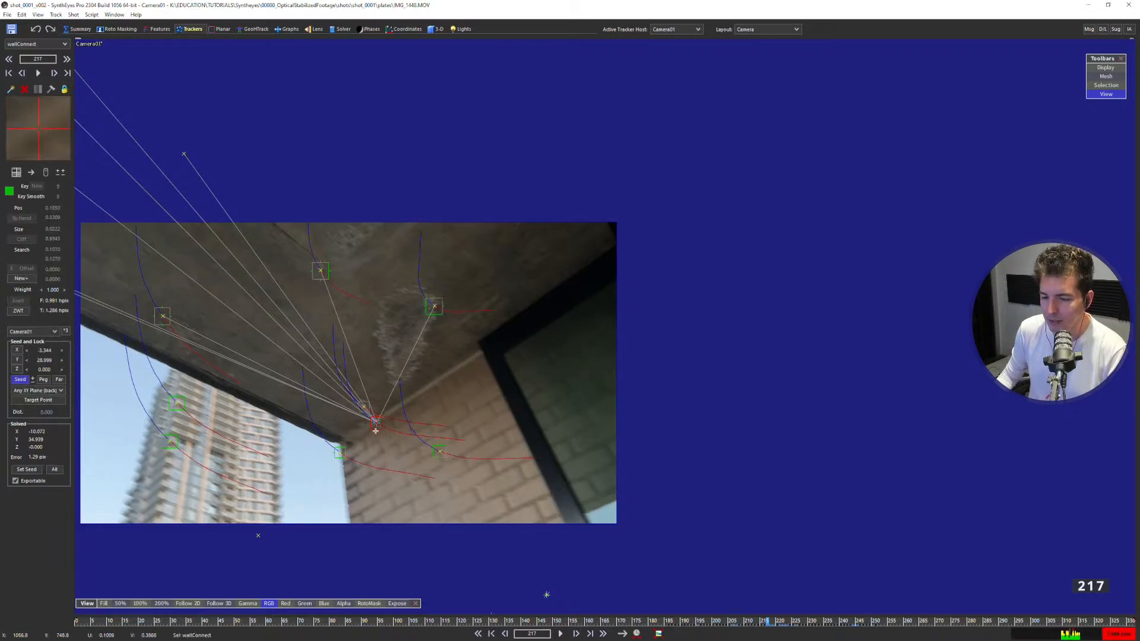
middle_drag(397, 392, 532, 288)
key(7)
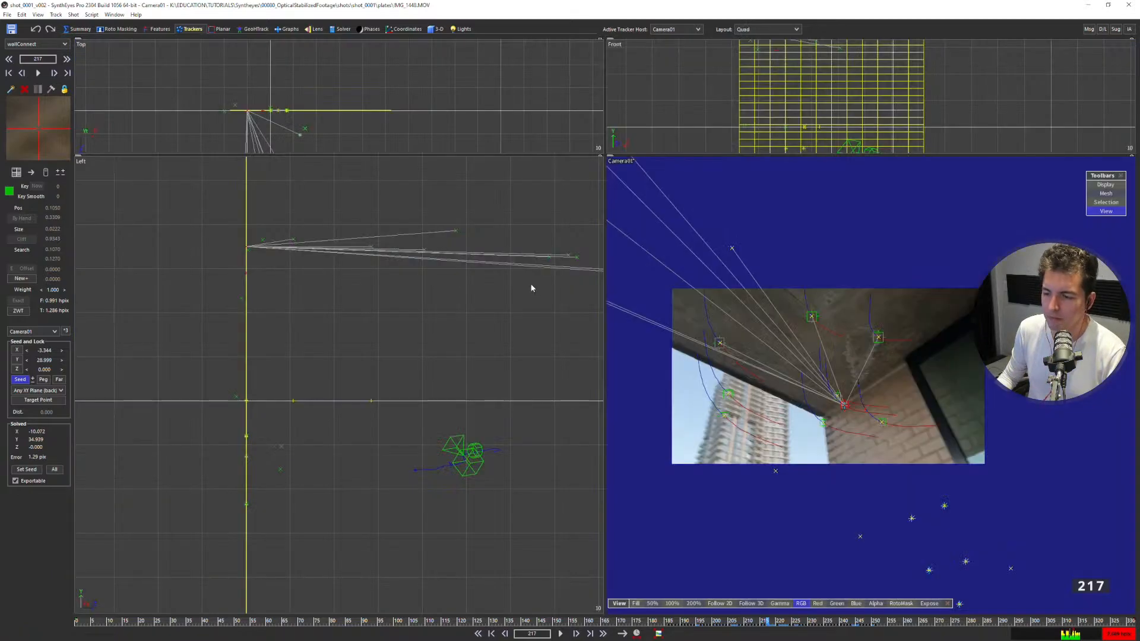
scroll(408, 311, down, 2)
middle_drag(407, 310, 306, 262)
scroll(321, 262, down, 2)
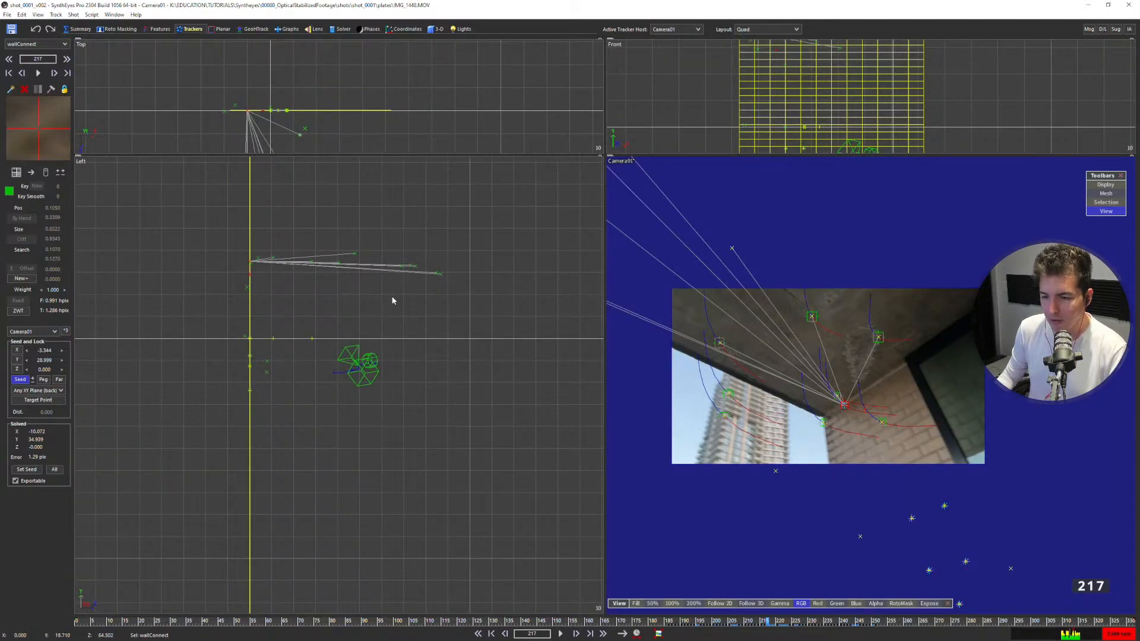
Try re-solving the scene with all ceiling trackers constrained to wallConnect at once, then discard the solve.
key(F9)
click(176, 158)
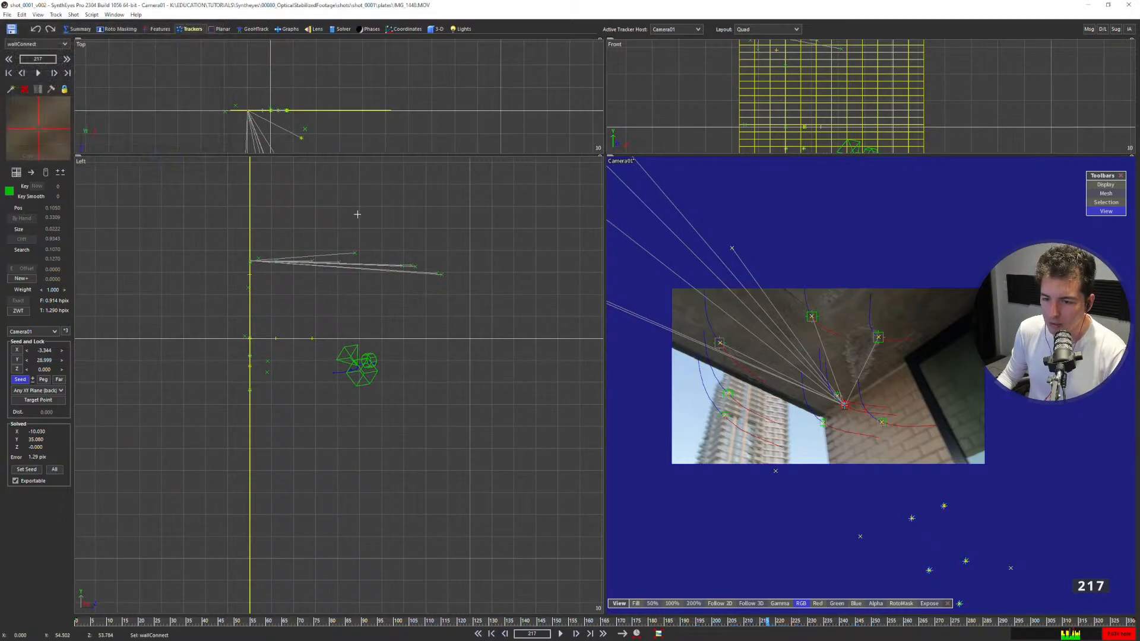
drag(366, 216, 447, 277)
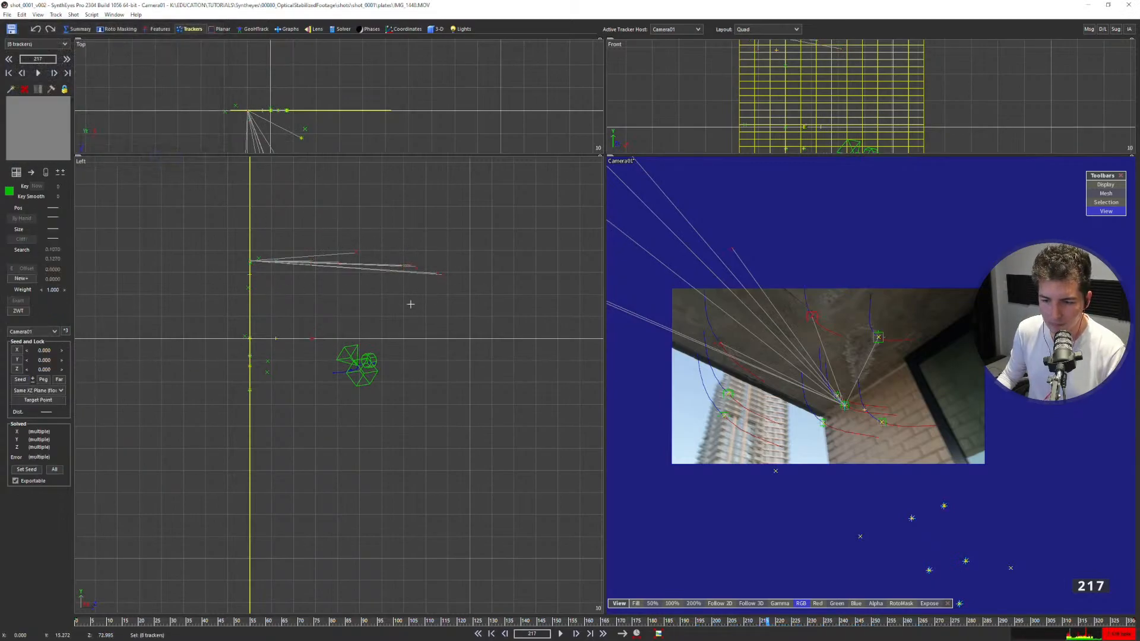
click(388, 323)
key(F9)
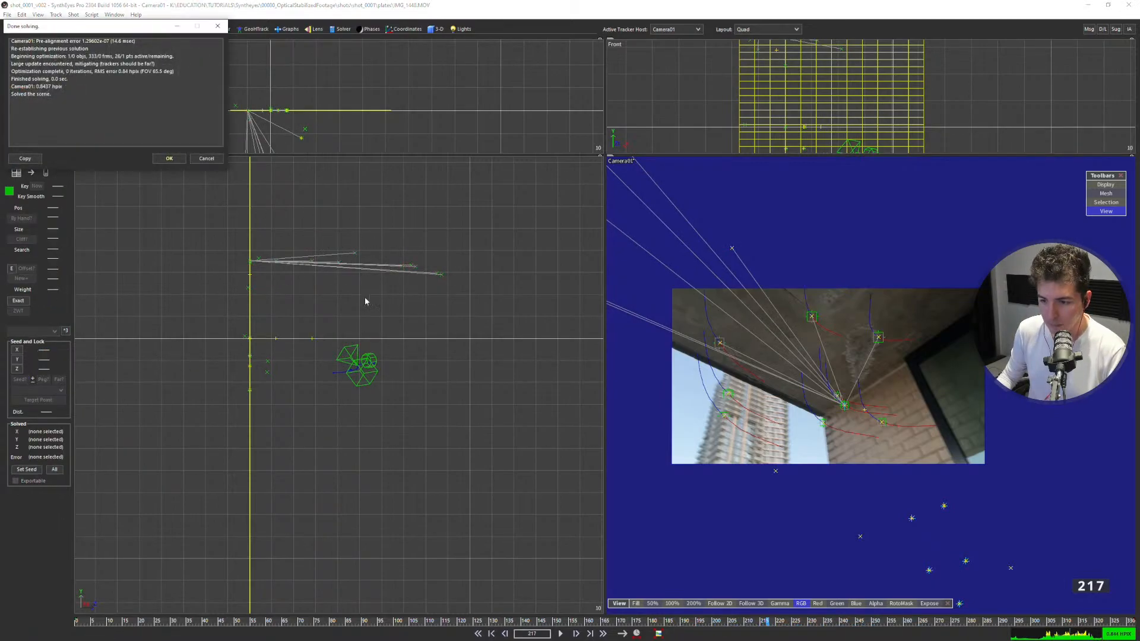
click(206, 158)
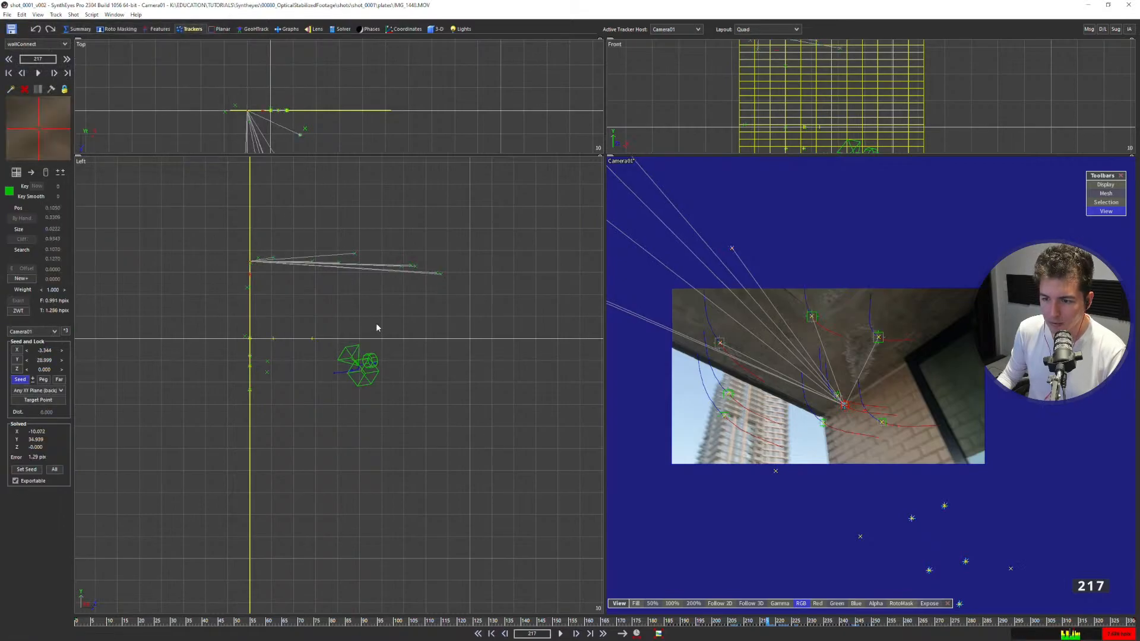
Remove the plane constraints and wallConnect target links from the group of ceiling trackers.
key(ctrl+a)
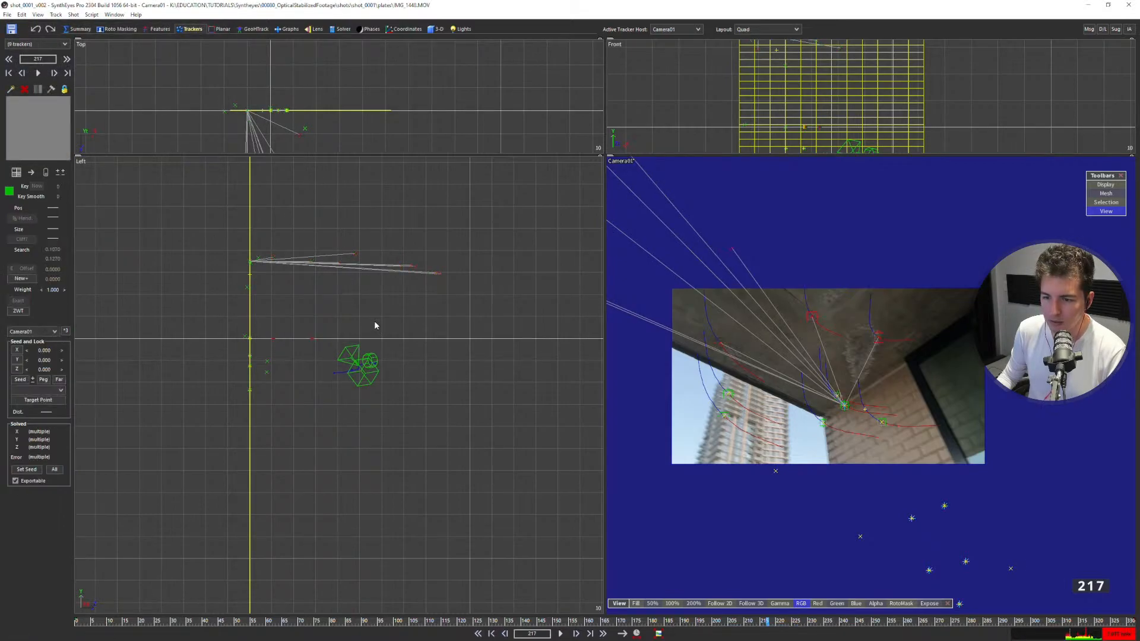
click(375, 326)
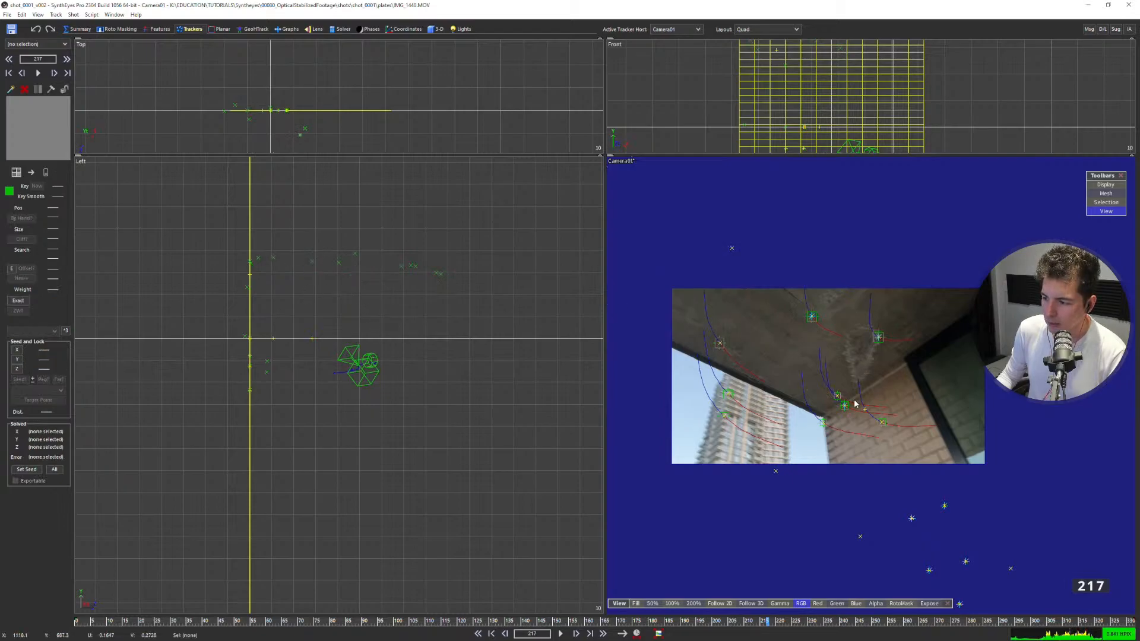
Set wallConnect as the target point of Tracker7 on the ceiling, using the Same XZ Plane constraint.
scroll(855, 404, up, 2)
click(888, 311)
middle_drag(840, 319, 805, 296)
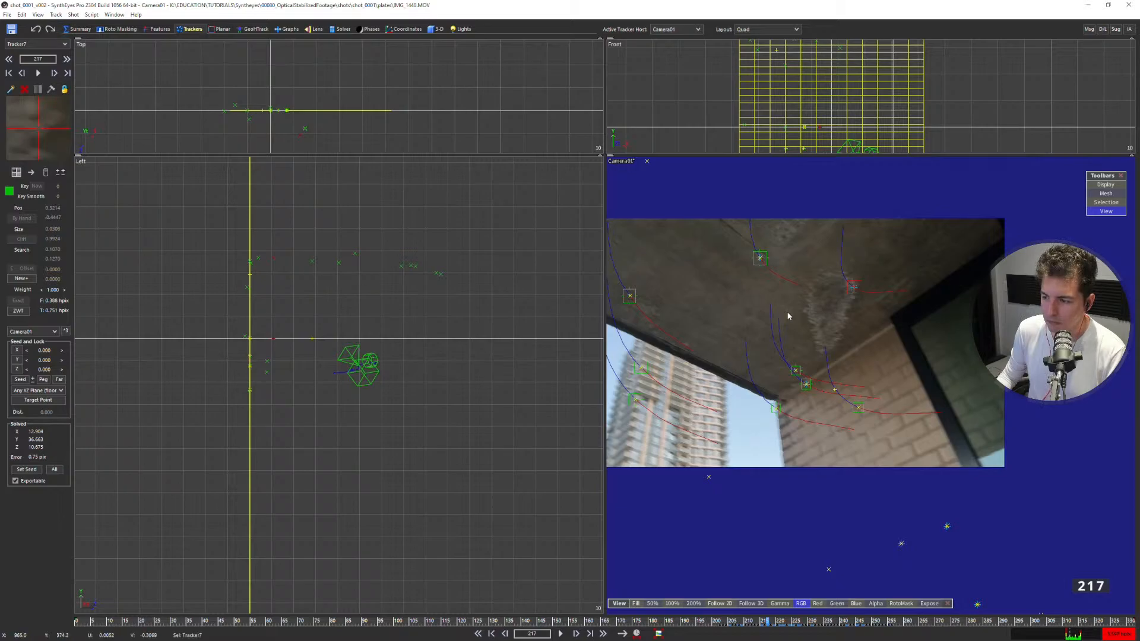
click(807, 383)
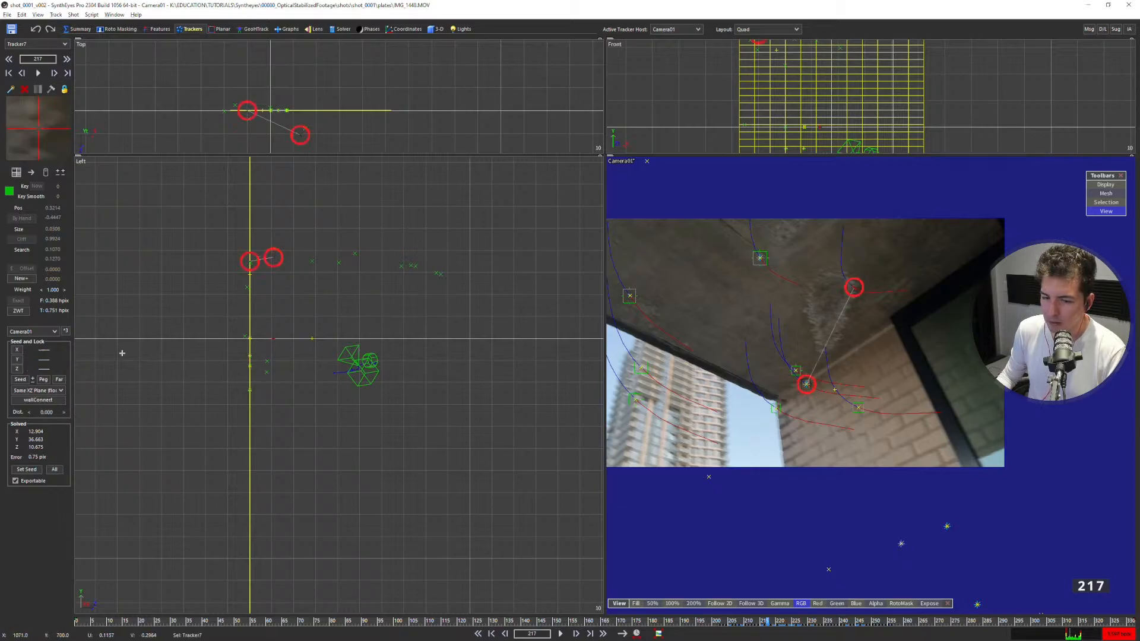
Target the next ceiling tracker to Tracker7's left to wallConnect in the same XZ plane, and re-solve the scene.
click(760, 260)
alt+click(806, 384)
key(shift+g)
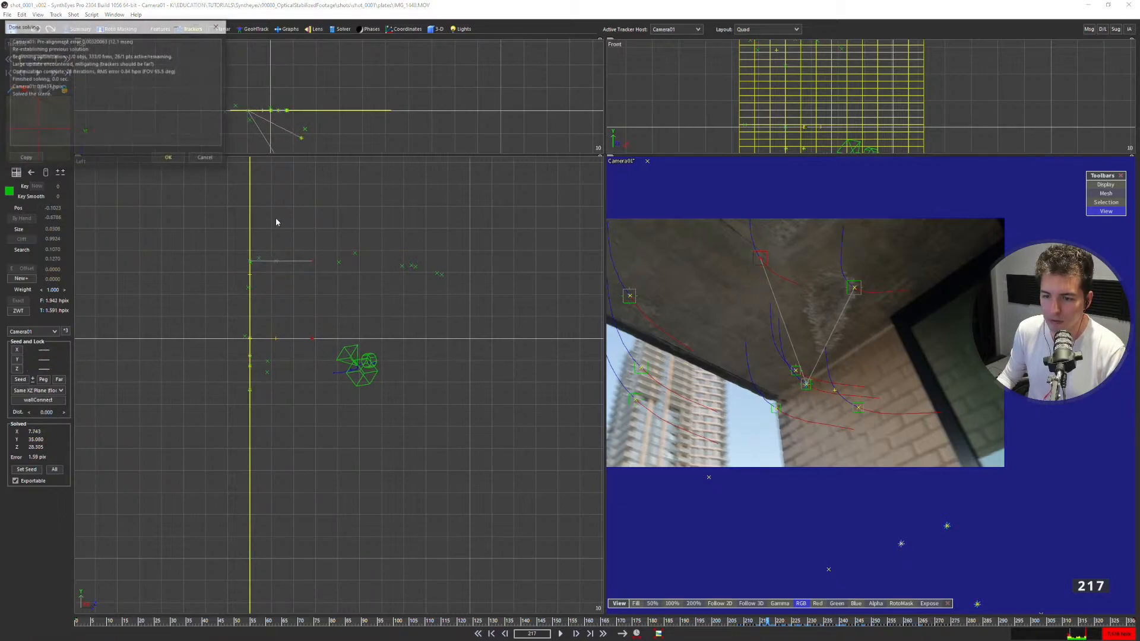
click(168, 157)
Constrain the ceiling tracker near the outer edge at frame 217 to wallConnect's XZ plane, and re-solve the scene.
click(629, 298)
alt+click(806, 384)
click(48, 390)
click(42, 436)
key(shift+g)
click(168, 158)
Set wallConnect as Tracker4's target with the Same XZ Plane constraint, and re-solve the scene.
middle_drag(663, 225, 747, 255)
click(764, 223)
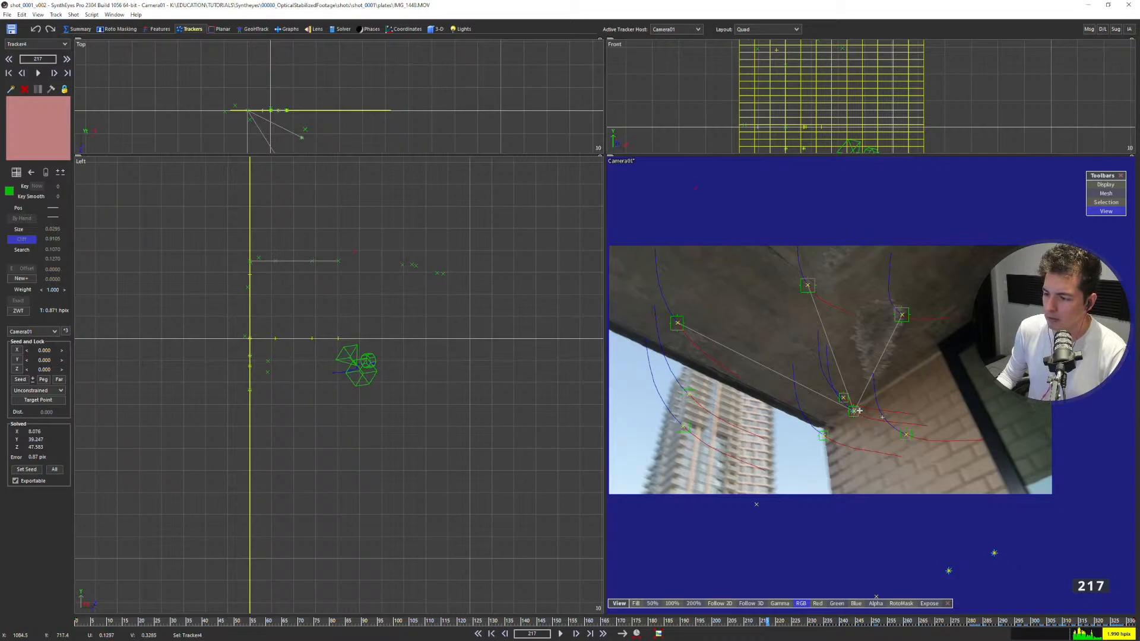
click(855, 410)
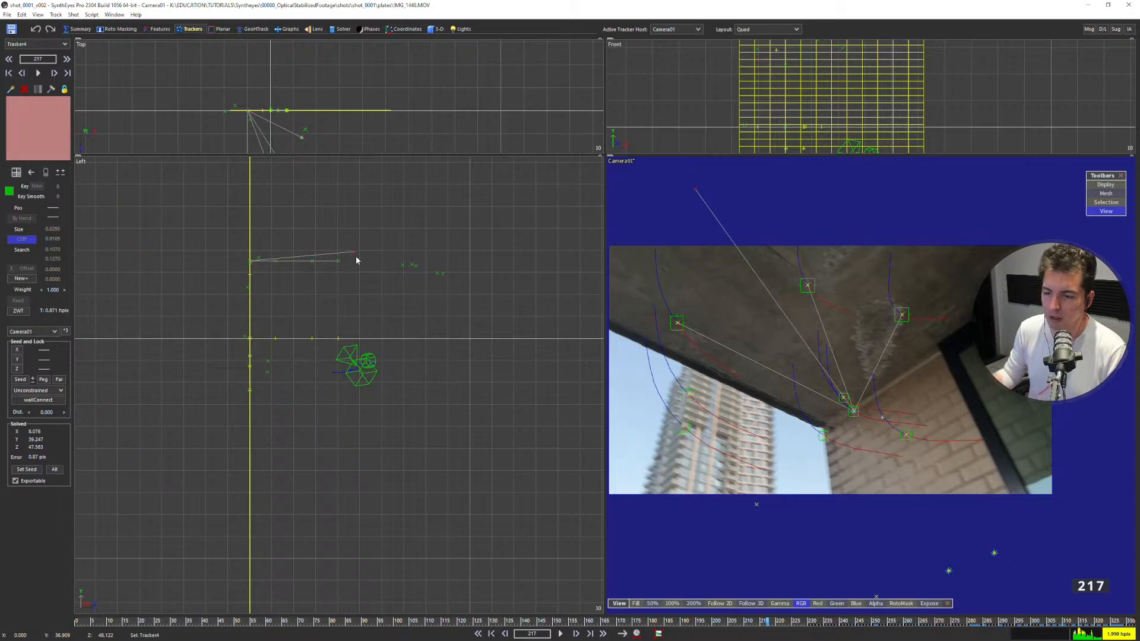
click(61, 393)
click(33, 437)
click(169, 162)
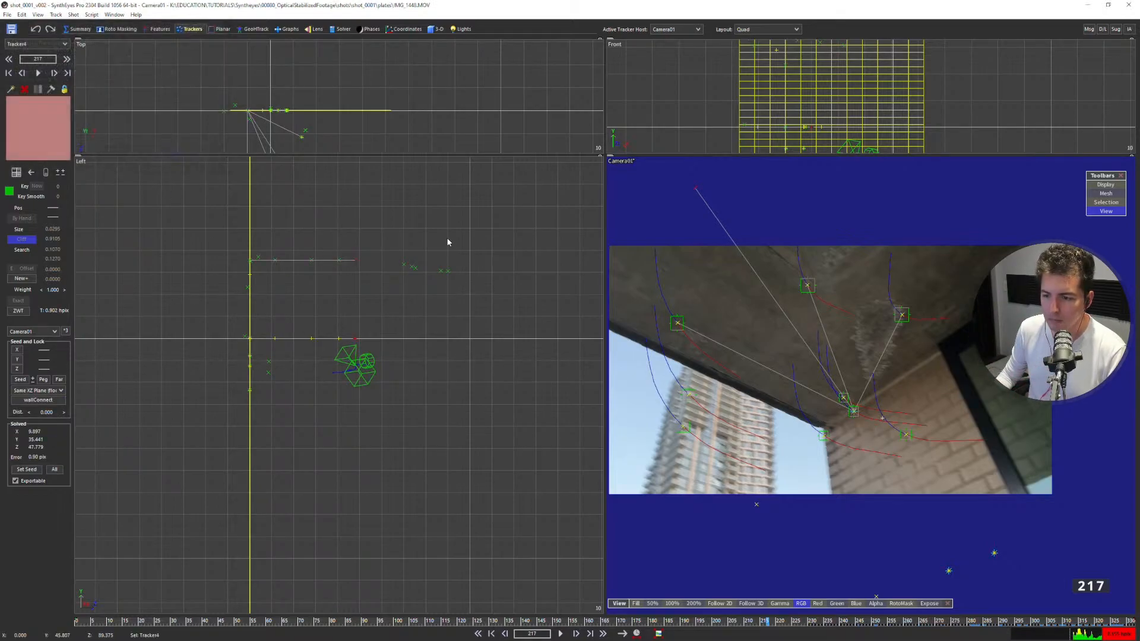
Set wallConnect as Tracker15's target with the Same XZ Plane constraint, and re-solve the scene.
click(417, 264)
drag(564, 622, 972, 622)
click(741, 463)
middle_drag(777, 442, 735, 346)
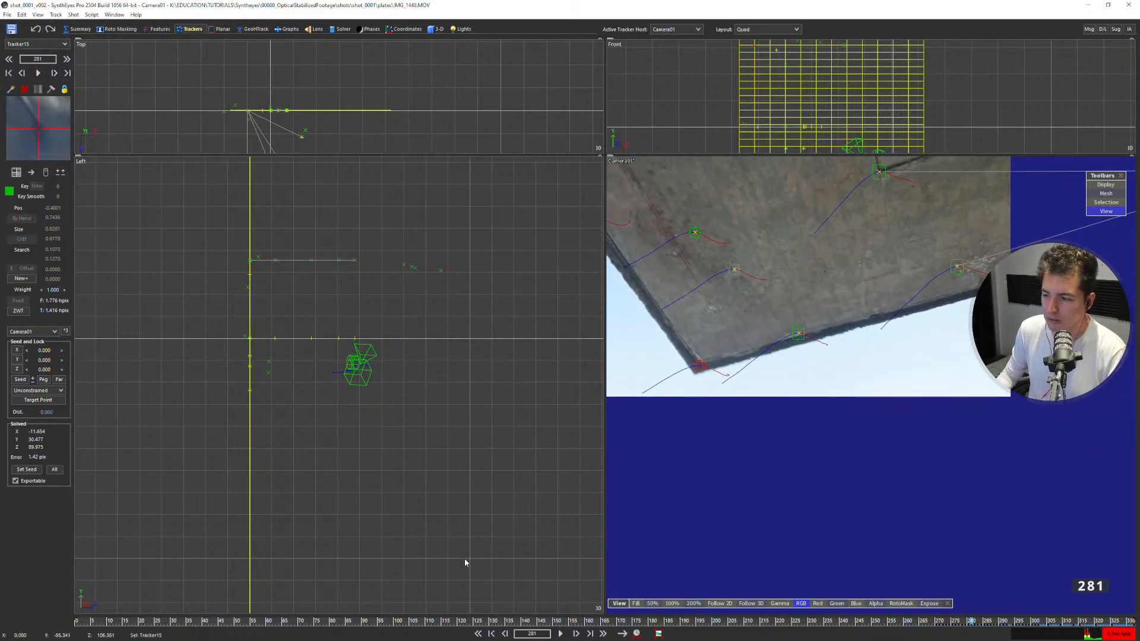
drag(575, 621, 774, 576)
alt+click(819, 318)
click(38, 390)
click(35, 440)
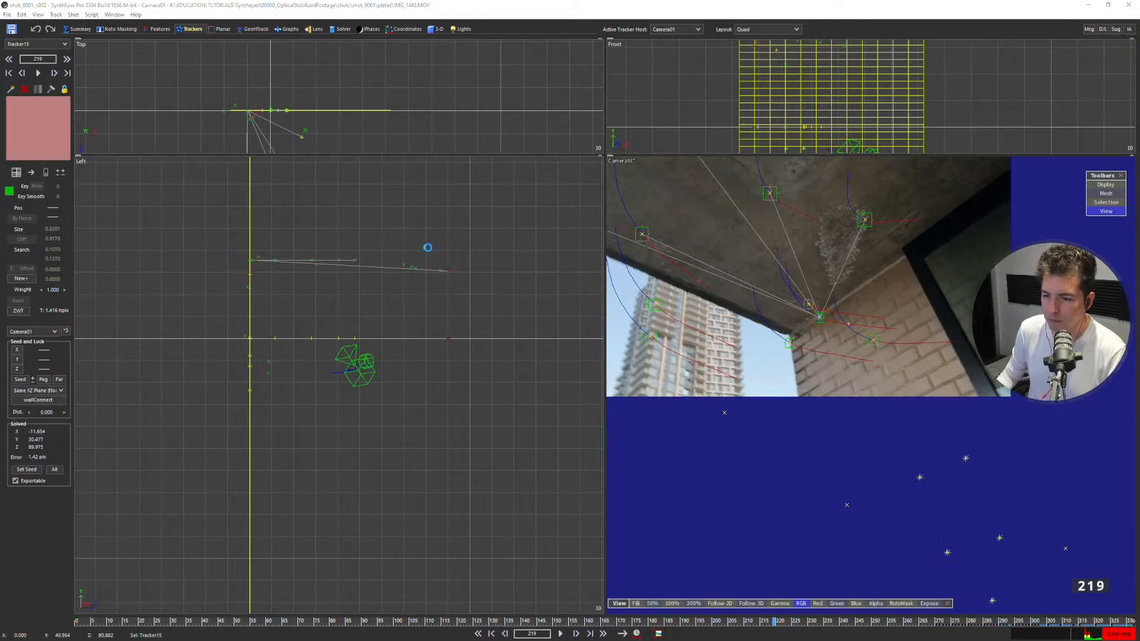
key(F9)
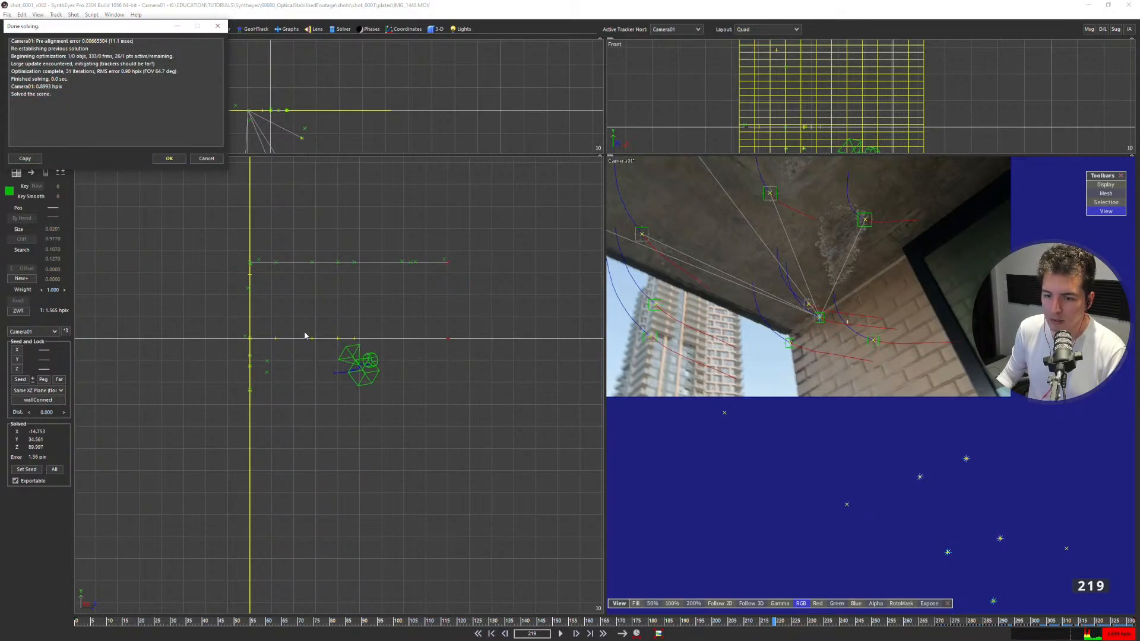
click(169, 158)
Enlarge the top and front views and examine the solved trackers from above and from the side.
scroll(332, 318, up, 4)
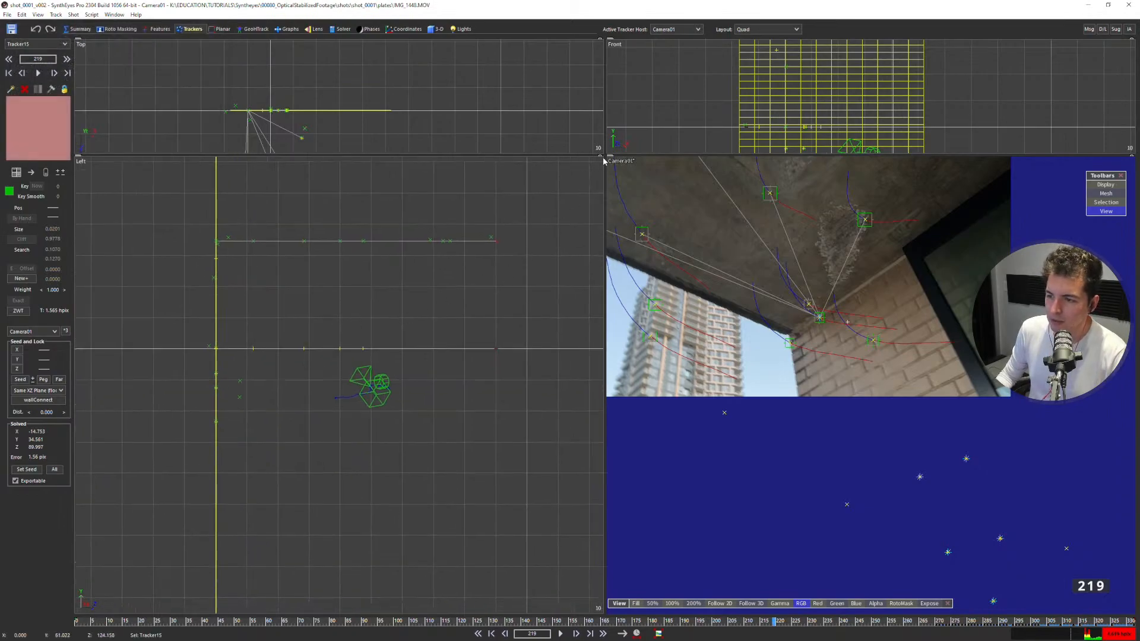
drag(604, 155, 579, 334)
scroll(355, 184, up, 2)
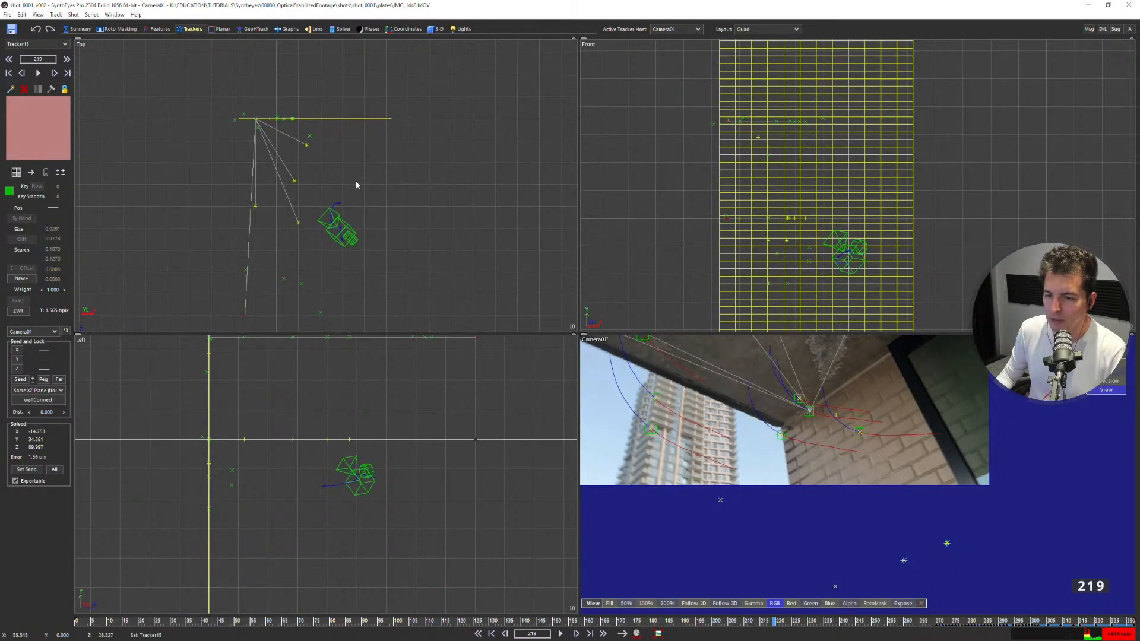
scroll(272, 119, up, 2)
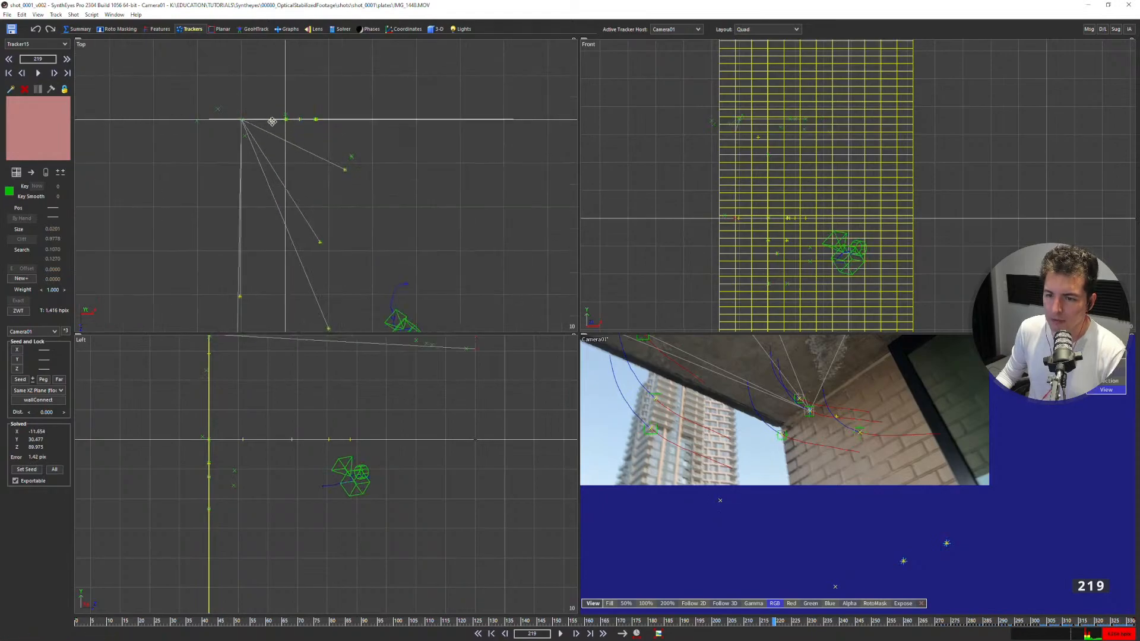
scroll(219, 483, up, 2)
middle_drag(219, 484, 336, 445)
key(s)
key(s)
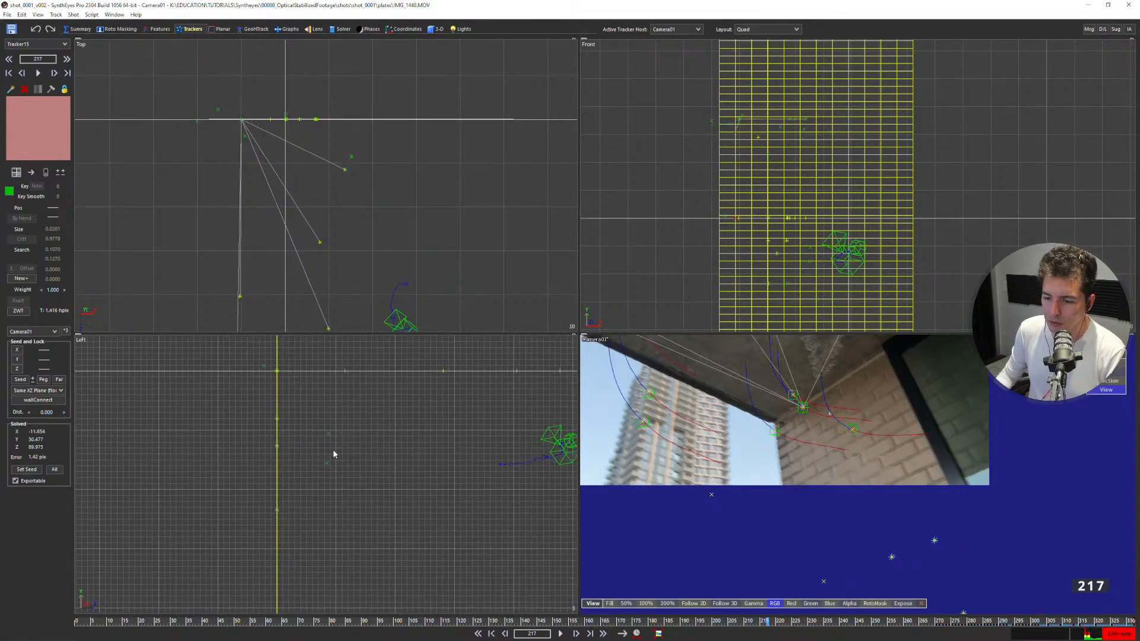
Examine how closely the trackers align with the wall and ceiling planes in the left and front views.
middle_drag(324, 389, 294, 403)
scroll(290, 466, up, 3)
scroll(289, 464, up, 3)
scroll(254, 433, up, 2)
scroll(281, 409, up, 5)
scroll(270, 389, up, 3)
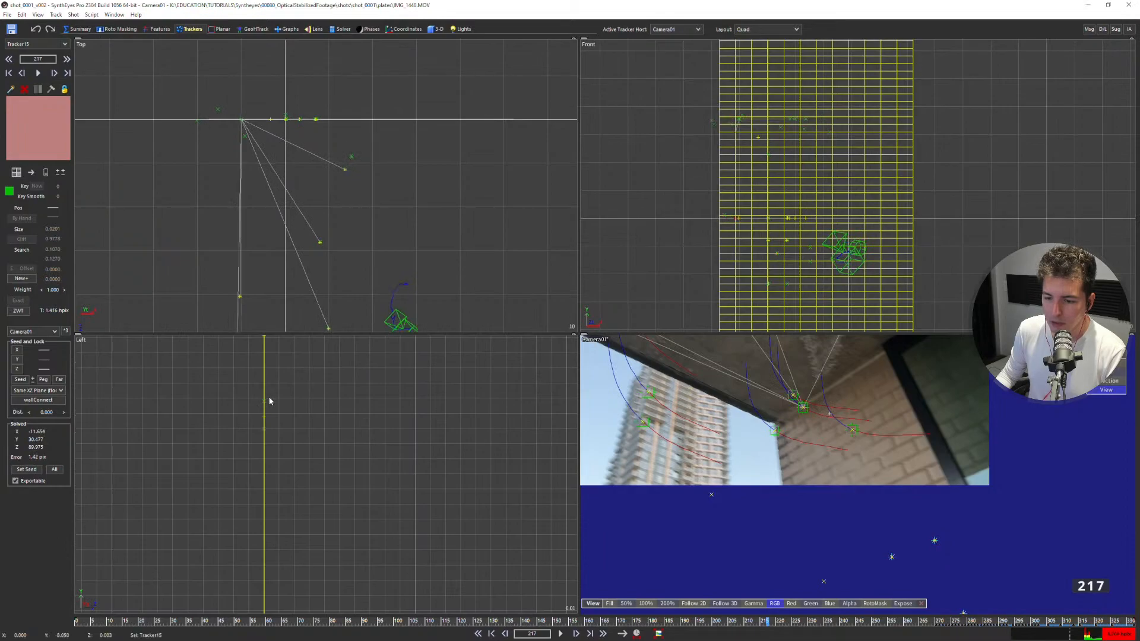
scroll(271, 403, down, 15)
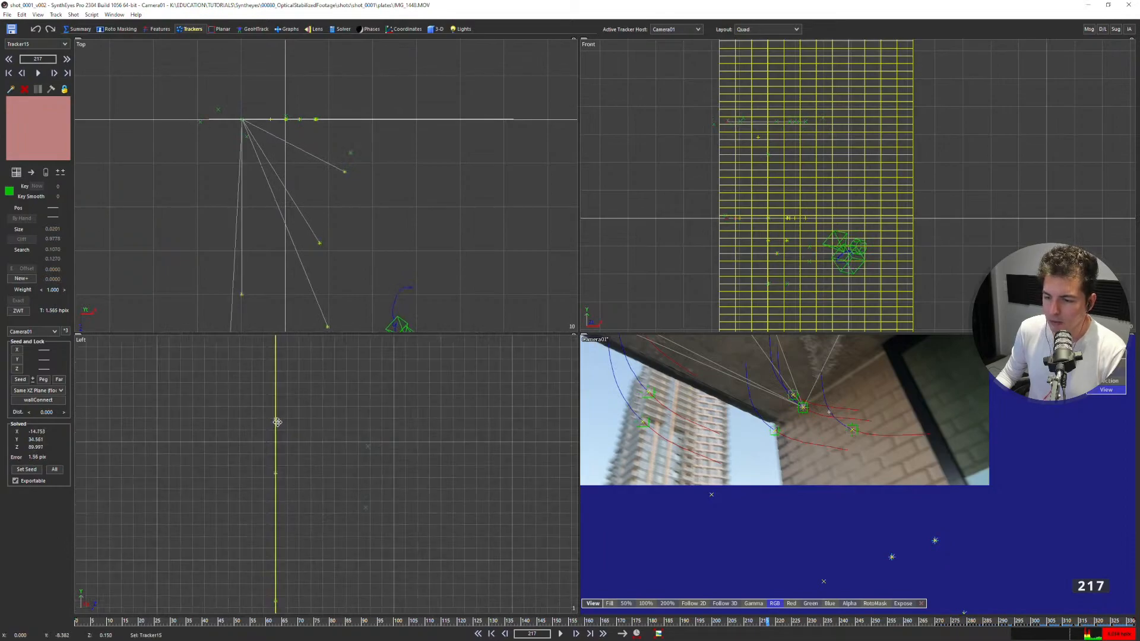
middle_drag(317, 426, 283, 472)
scroll(301, 422, down, 2)
scroll(259, 387, up, 5)
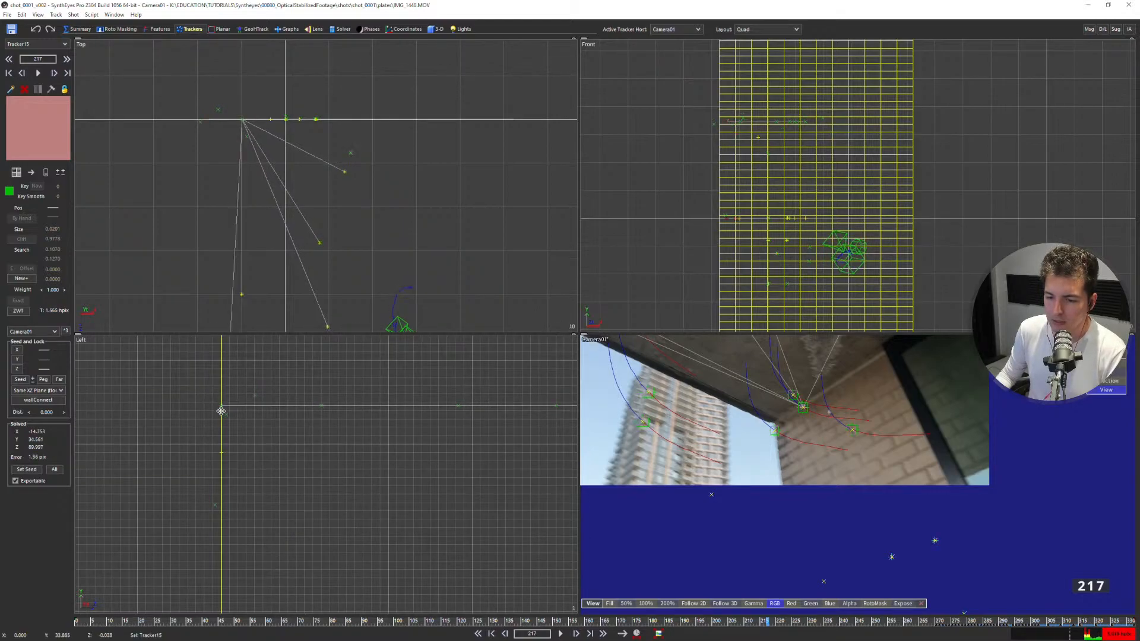
scroll(239, 436, down, 5)
scroll(793, 201, down, 3)
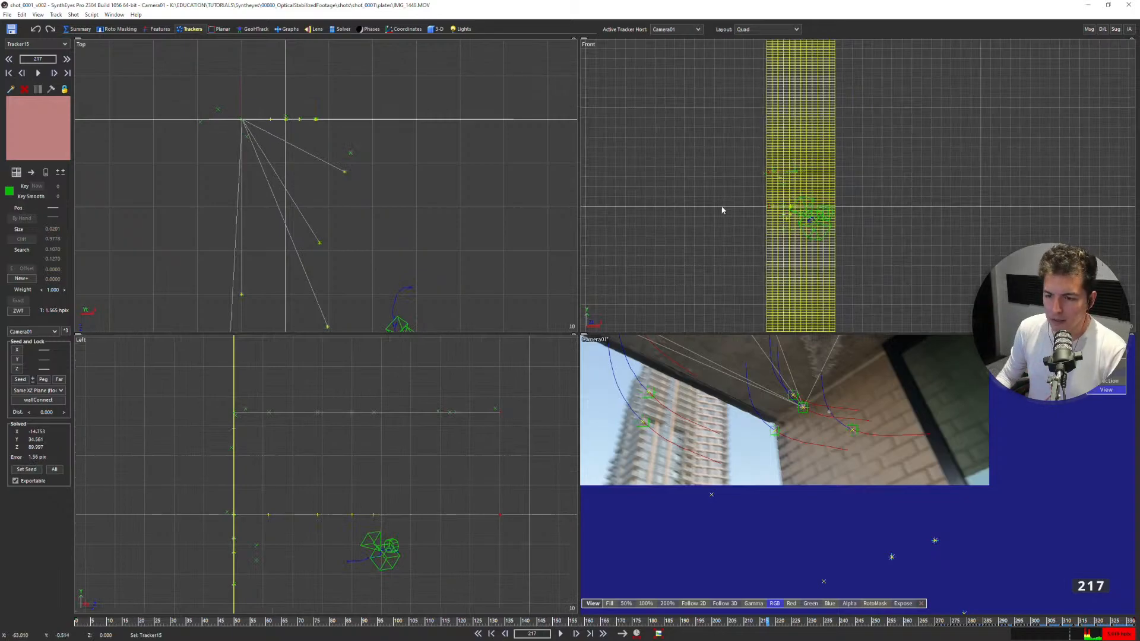
scroll(789, 184, up, 2)
scroll(787, 185, up, 3)
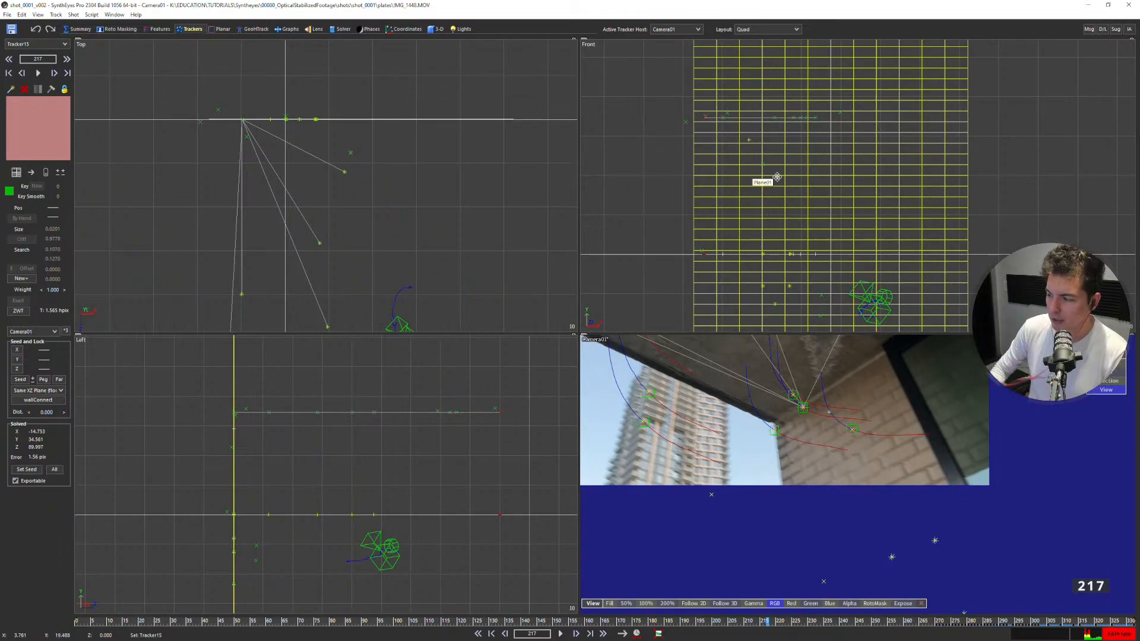
Compare the tracker positions before and after the last solve by repeatedly undoing and redoing it.
key(ctrl+z)
key(ctrl+y)
key(ctrl+z)
key(ctrl+y)
scroll(393, 129, down, 3)
key(ctrl+z)
key(ctrl+y)
scroll(380, 183, up, 1)
key(ctrl+z)
key(ctrl+y)
key(ctrl+z)
key(ctrl+y)
key(ctrl+z)
key(ctrl+y)
key(ctrl+z)
key(ctrl+y)
key(ctrl+z)
key(ctrl+y)
key(ctrl+z)
key(ctrl+y)
Play the footage in the single camera view from frame 217 and go to frame 281.
key(5)
middle_drag(523, 224, 620, 384)
scroll(641, 361, down, 1)
key(Right)
key(space)
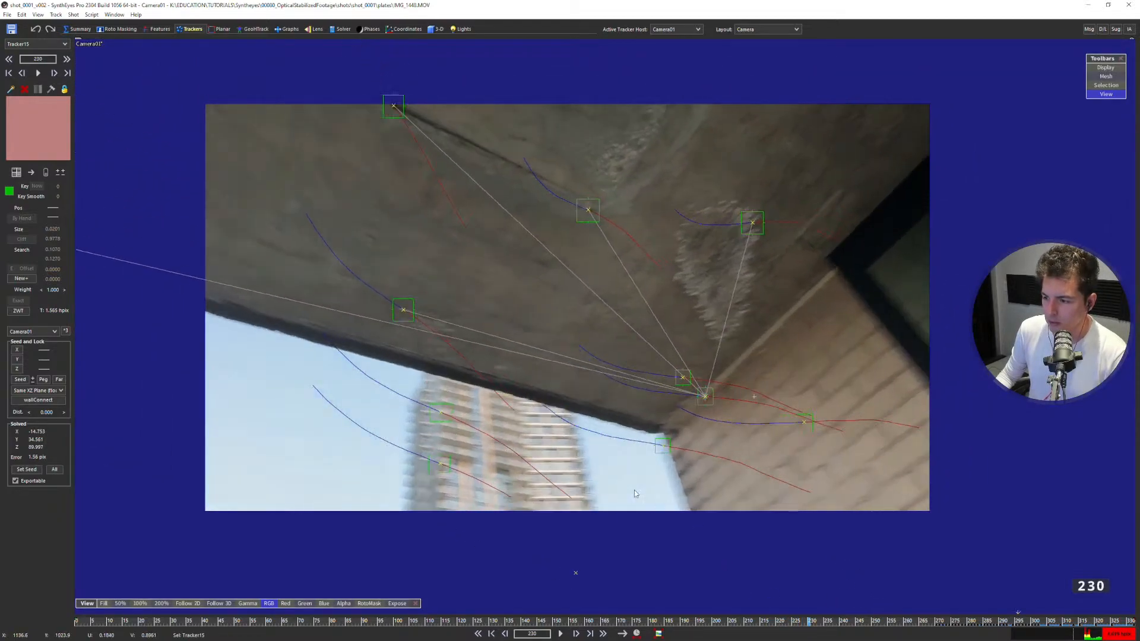
key(space)
drag(762, 619, 974, 615)
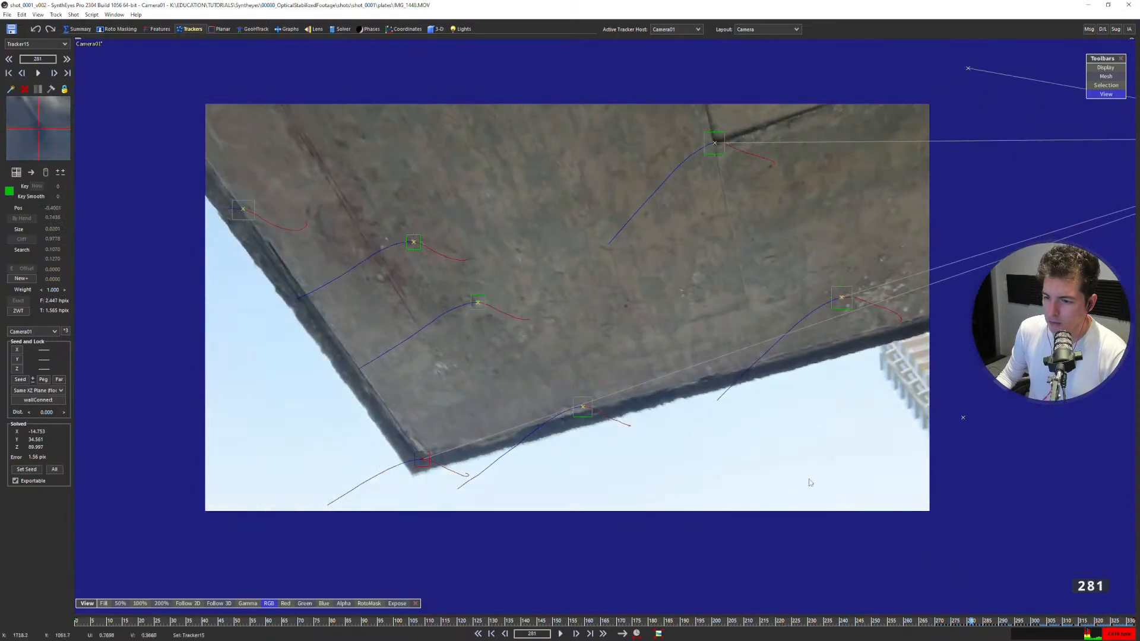
Set wallConnect as Tracker13's target with the Same XZ Plane constraint.
click(481, 304)
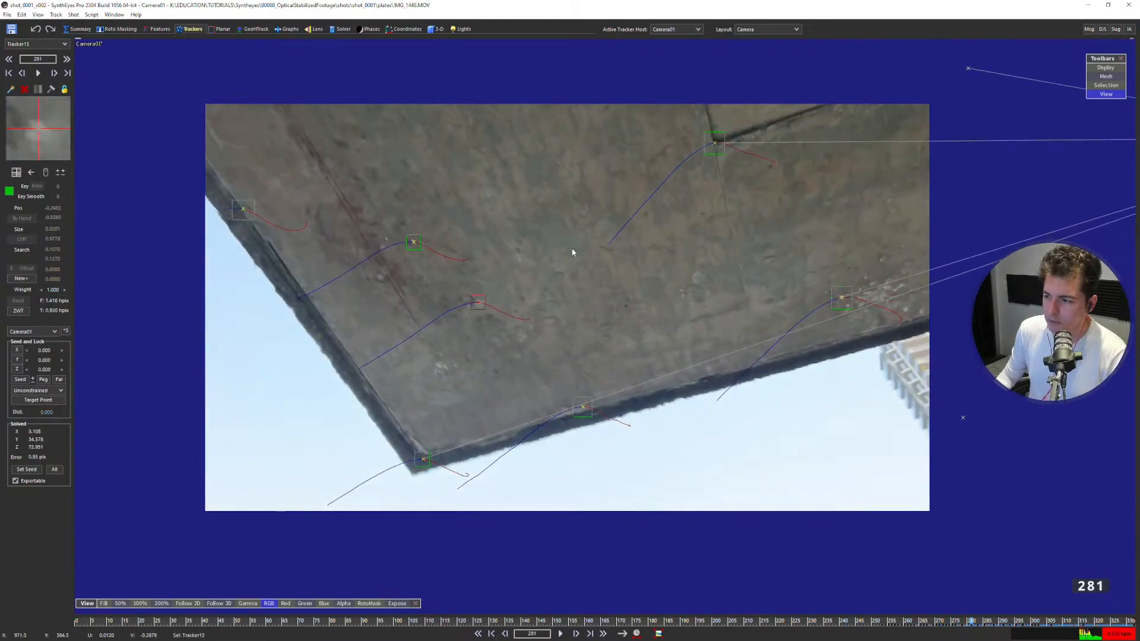
scroll(575, 251, down, 2)
middle_drag(721, 252, 611, 276)
click(1017, 194)
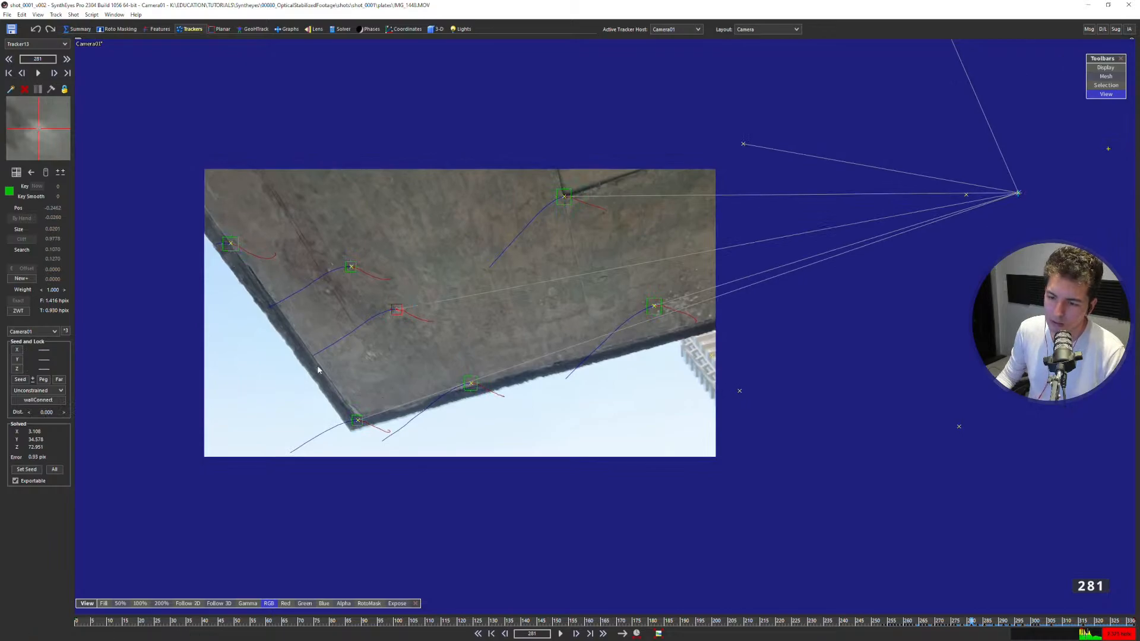
click(14, 392)
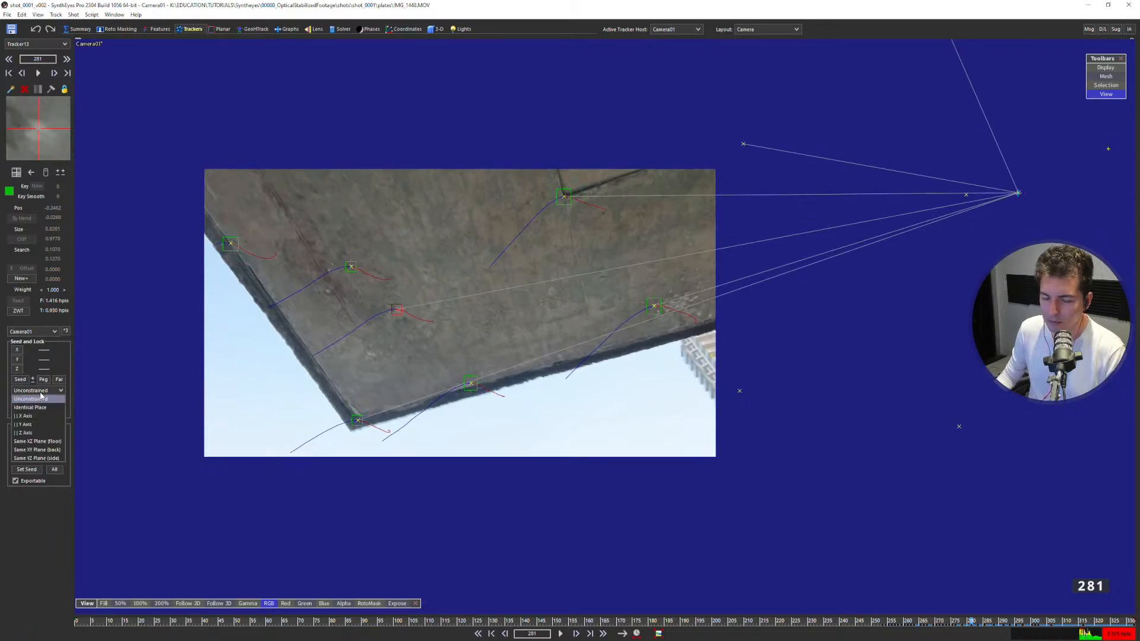
click(37, 443)
Set wallConnect as Tracker14's target with the Same XZ Plane constraint, and re-solve the scene.
click(351, 267)
click(1018, 193)
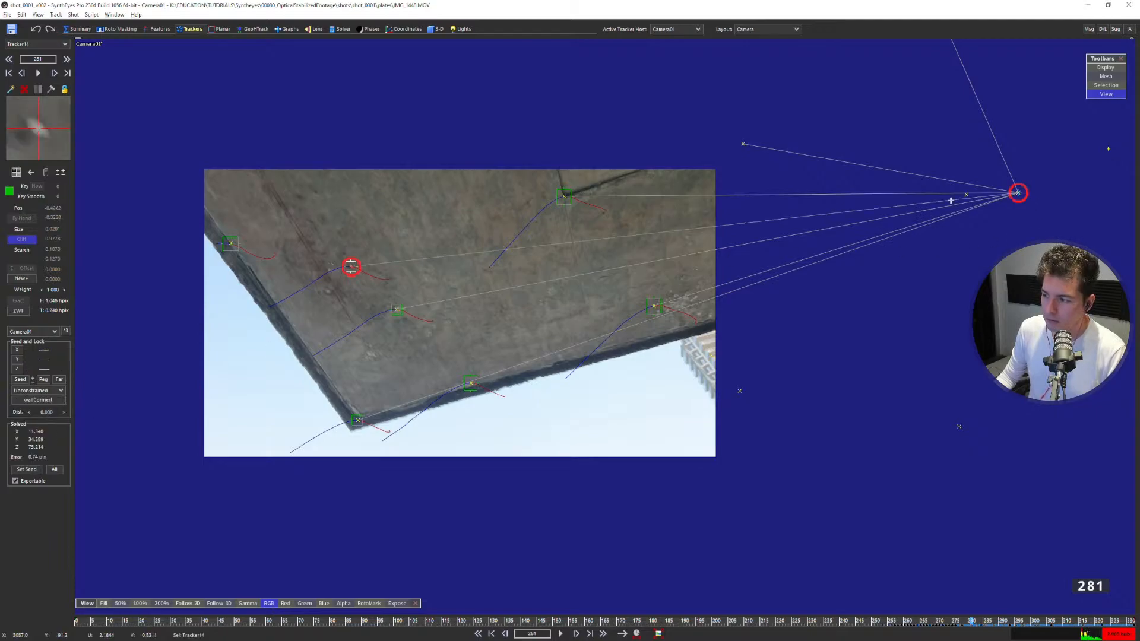
click(37, 390)
click(37, 441)
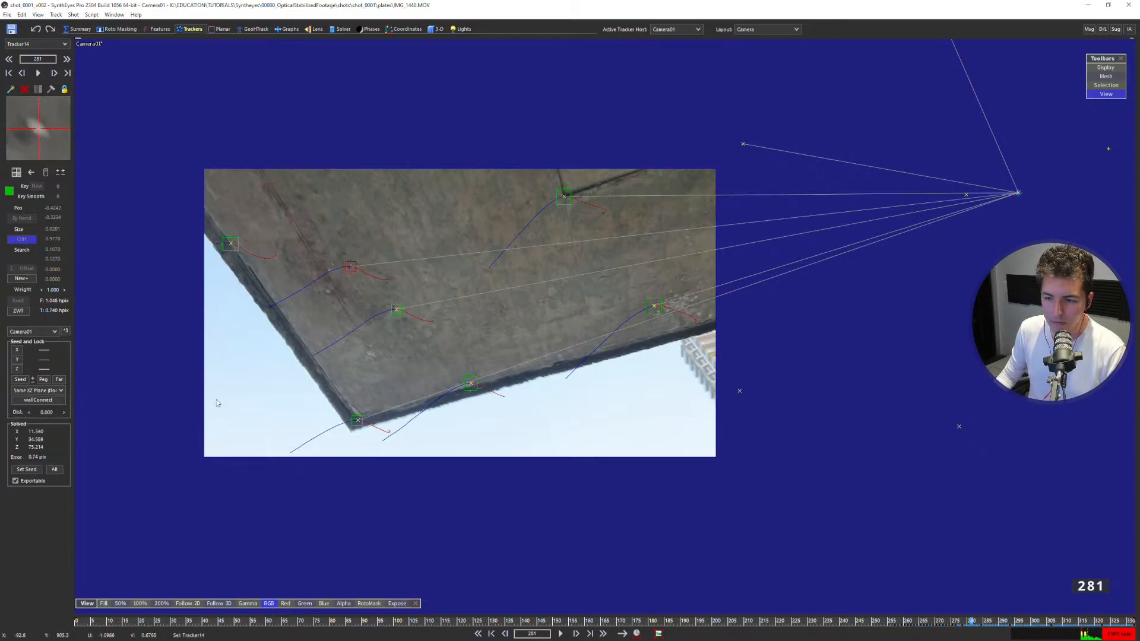
key(shift+g)
click(170, 159)
Set wallConnect as Tracker17's target with the Same XZ Plane constraint, and re-solve the scene.
key(F7)
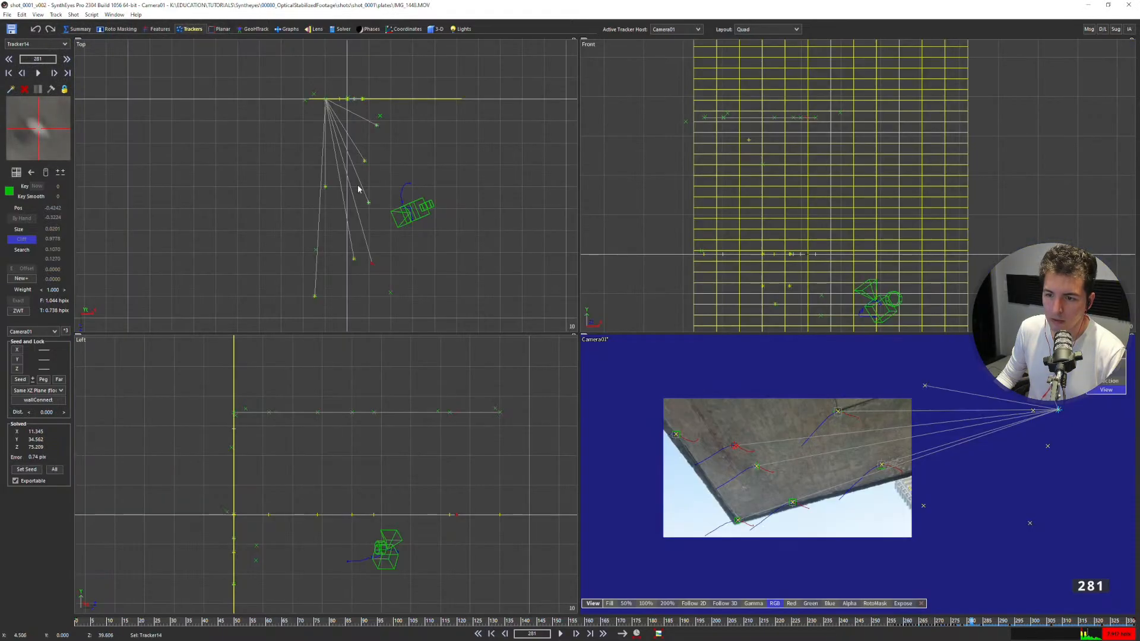
scroll(373, 267, up, 3)
scroll(372, 260, up, 2)
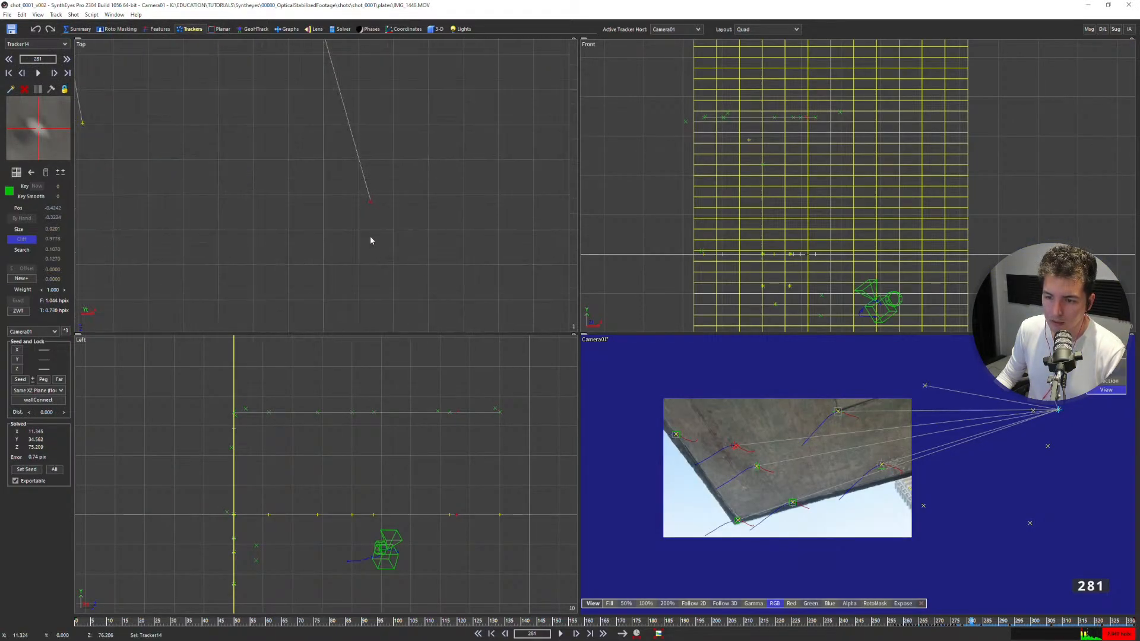
scroll(442, 419, up, 5)
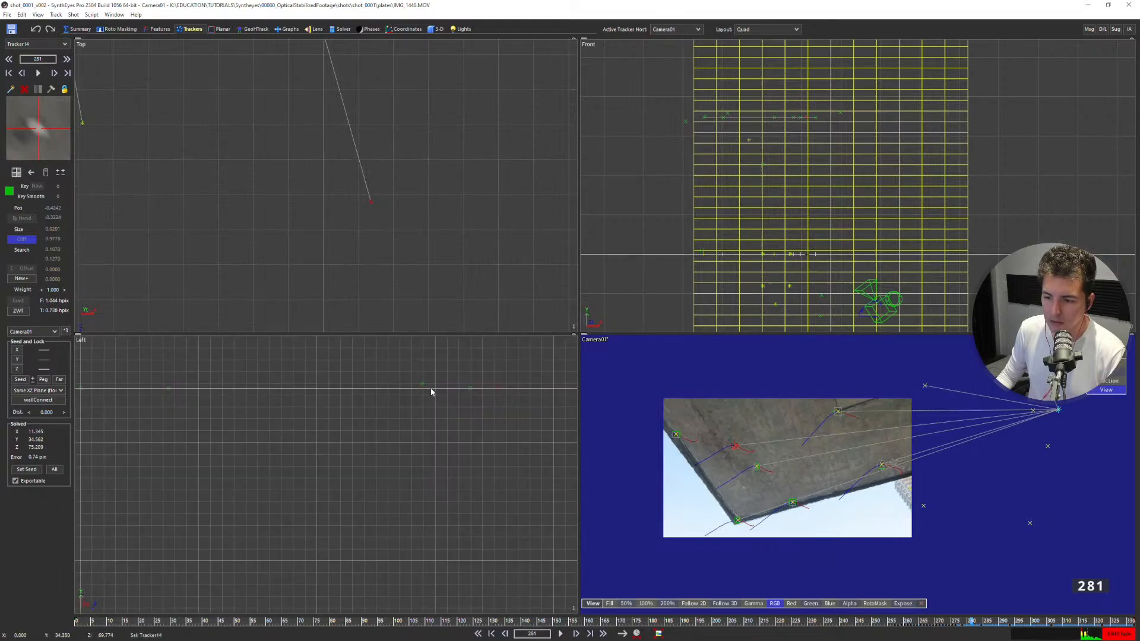
click(427, 383)
key(c)
scroll(439, 372, up, 2)
scroll(504, 396, down, 2)
middle_drag(656, 371, 462, 398)
click(855, 232)
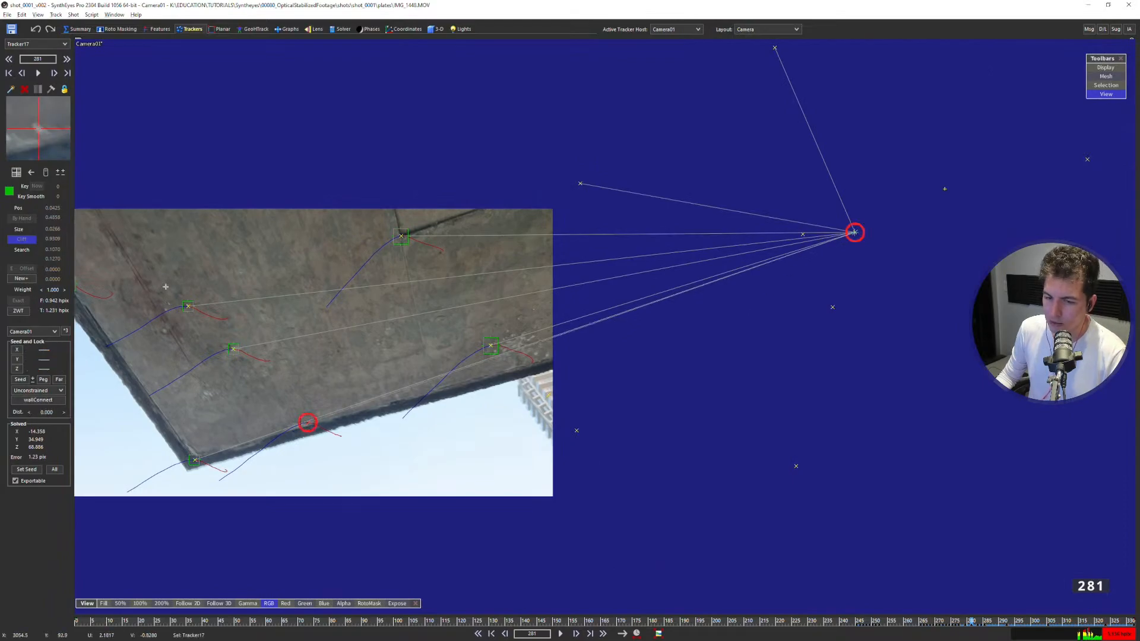
click(45, 390)
click(37, 437)
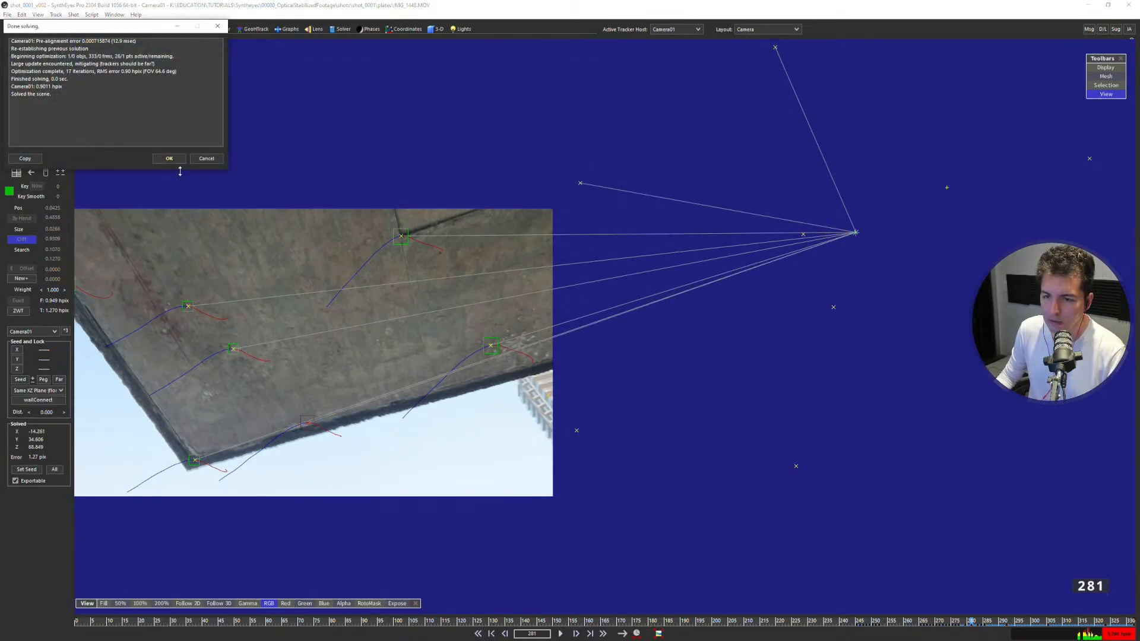
Examine the ceiling trackers against the footage in the camera view and the locked perspective view.
middle_drag(318, 273, 526, 273)
scroll(380, 321, up, 1)
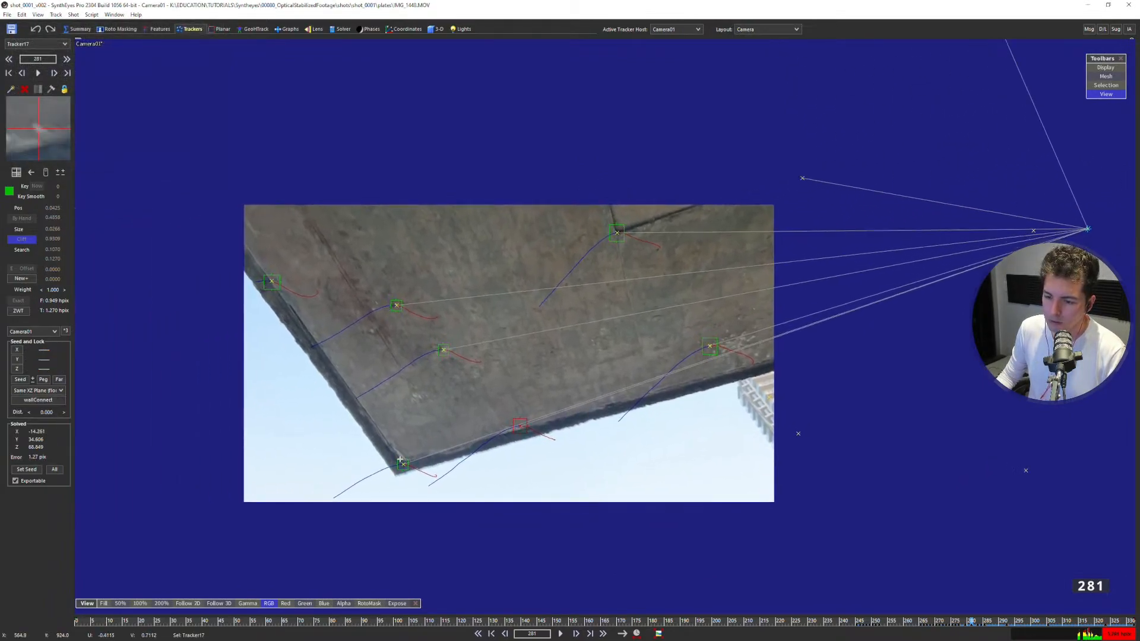
middle_drag(400, 459, 436, 436)
scroll(412, 383, up, 2)
key(5)
scroll(419, 308, down, 2)
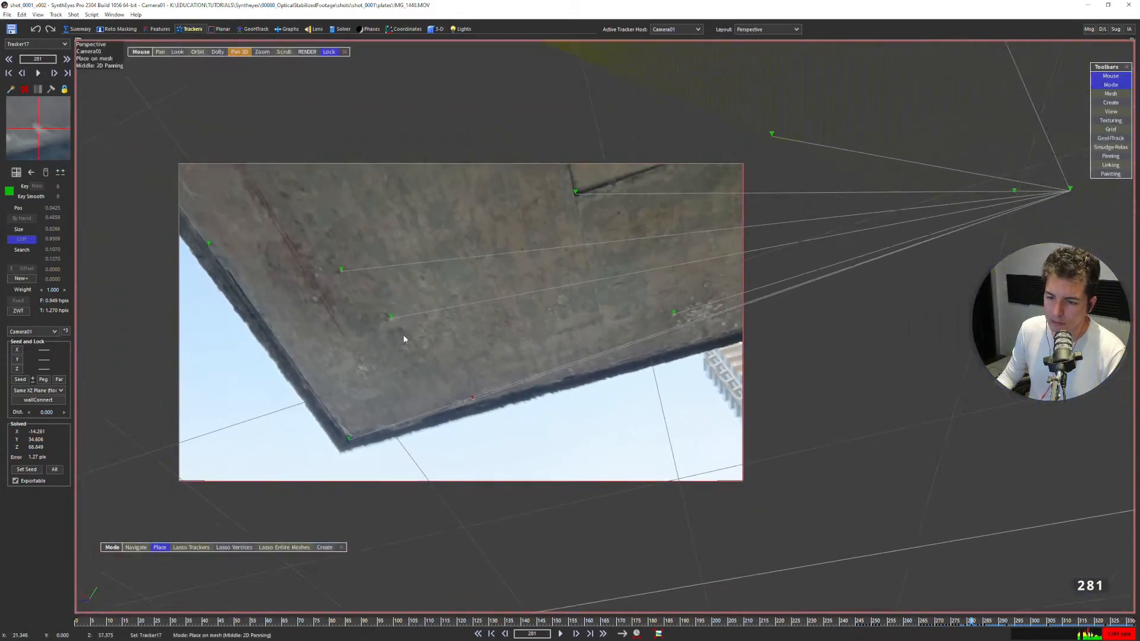
middle_drag(365, 370, 415, 336)
Try to create a plane mesh covering the ceiling trackers in the top view, and delete it.
key(4)
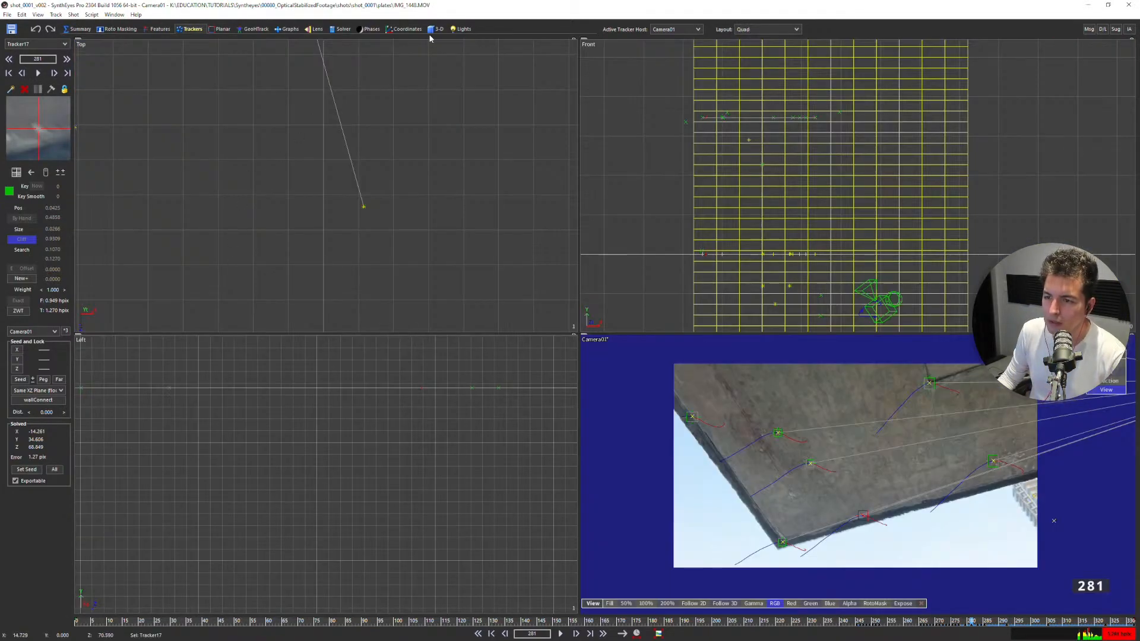
click(437, 28)
click(47, 60)
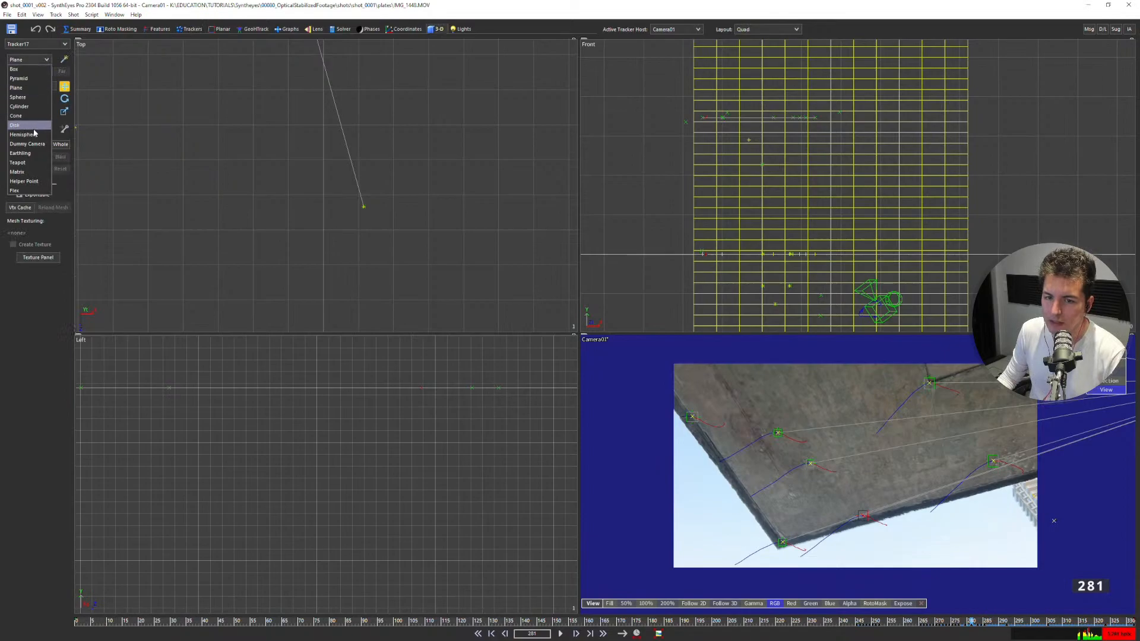
click(18, 87)
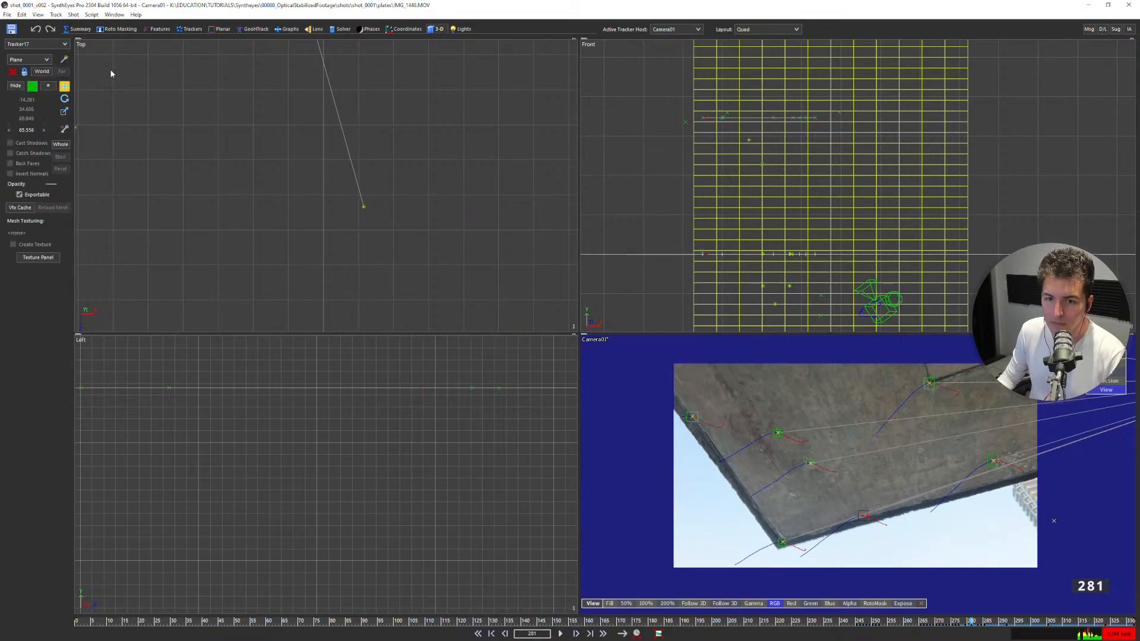
scroll(311, 176, down, 9)
middle_drag(314, 167, 255, 282)
scroll(288, 235, up, 2)
drag(251, 283, 421, 27)
scroll(377, 178, down, 4)
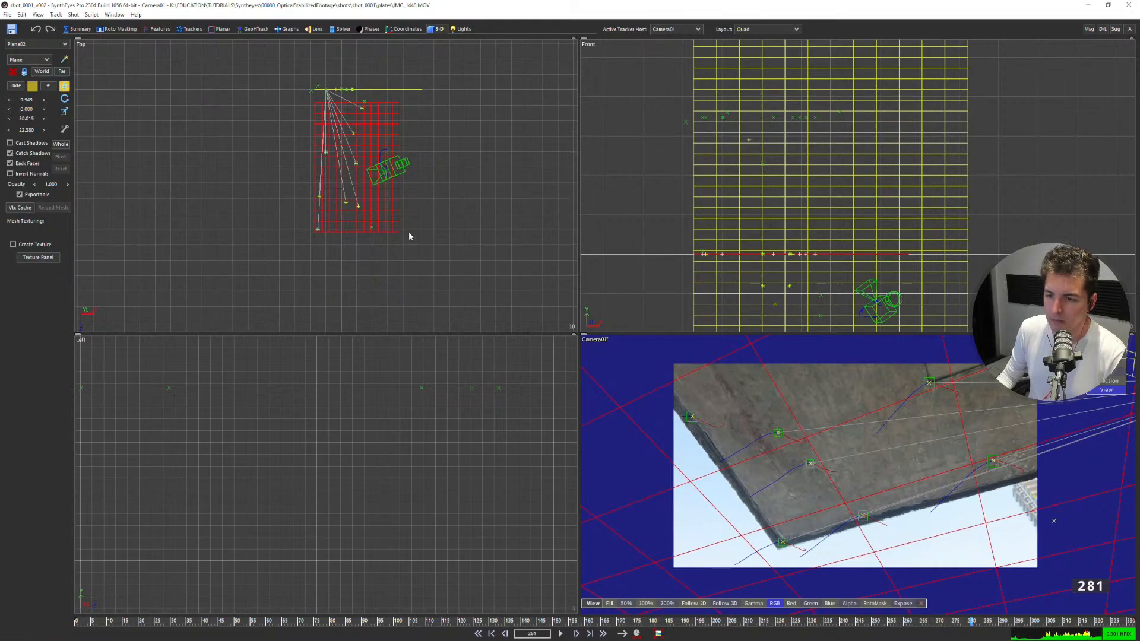
key(Delete)
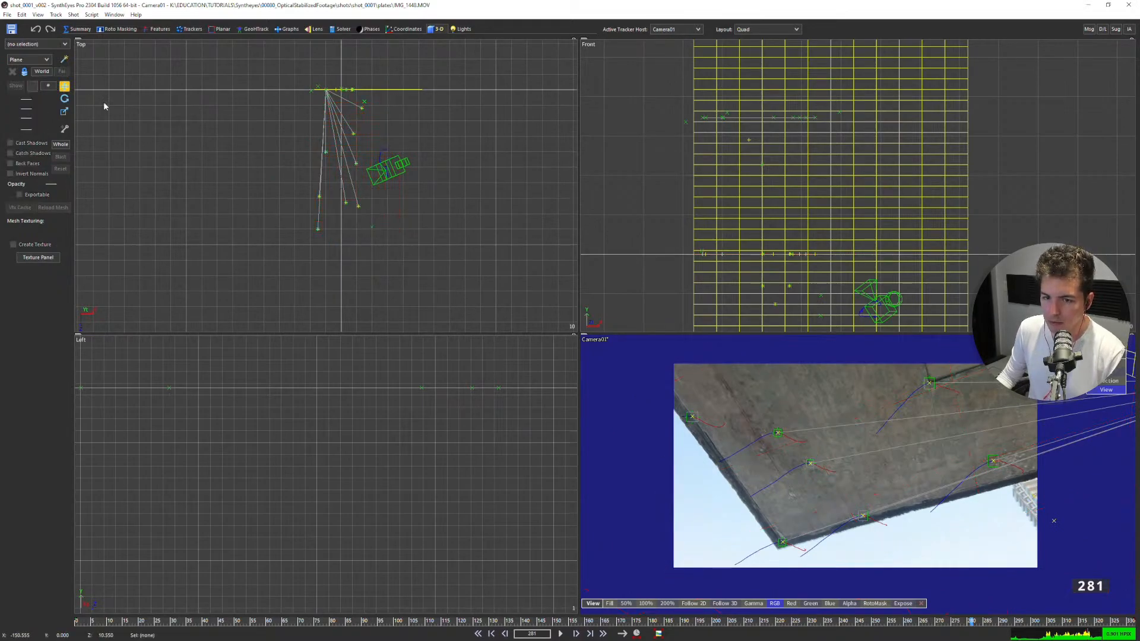
Lasso the ceiling trackers, exclude the one on the slab's far edge, and unlock the perspective view to see them from outside.
drag(392, 240, 385, 113)
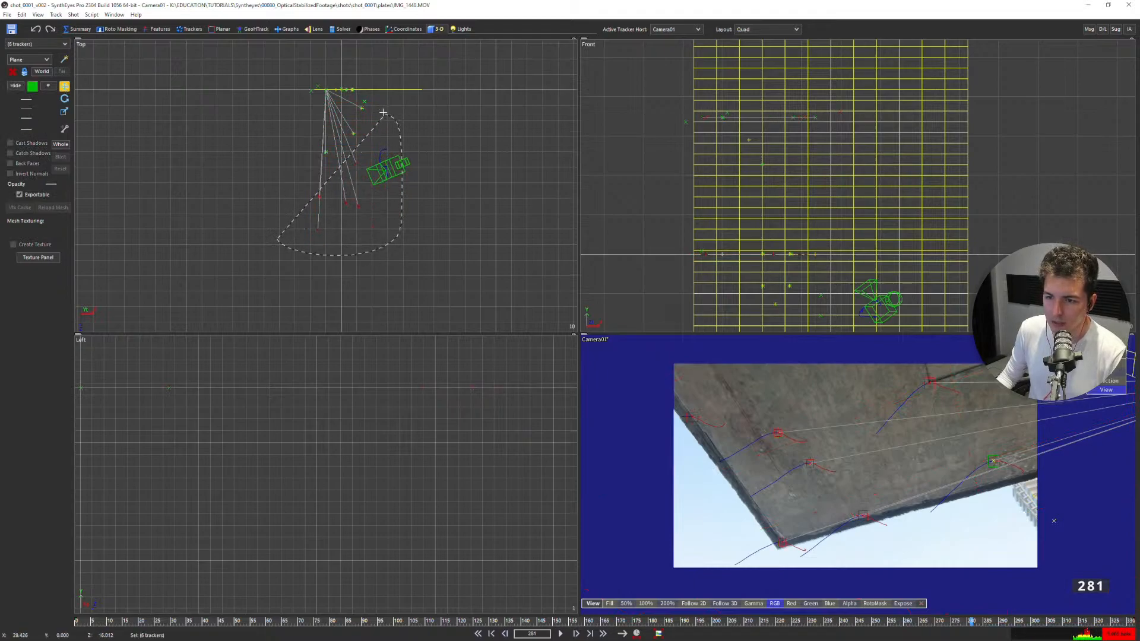
key(5)
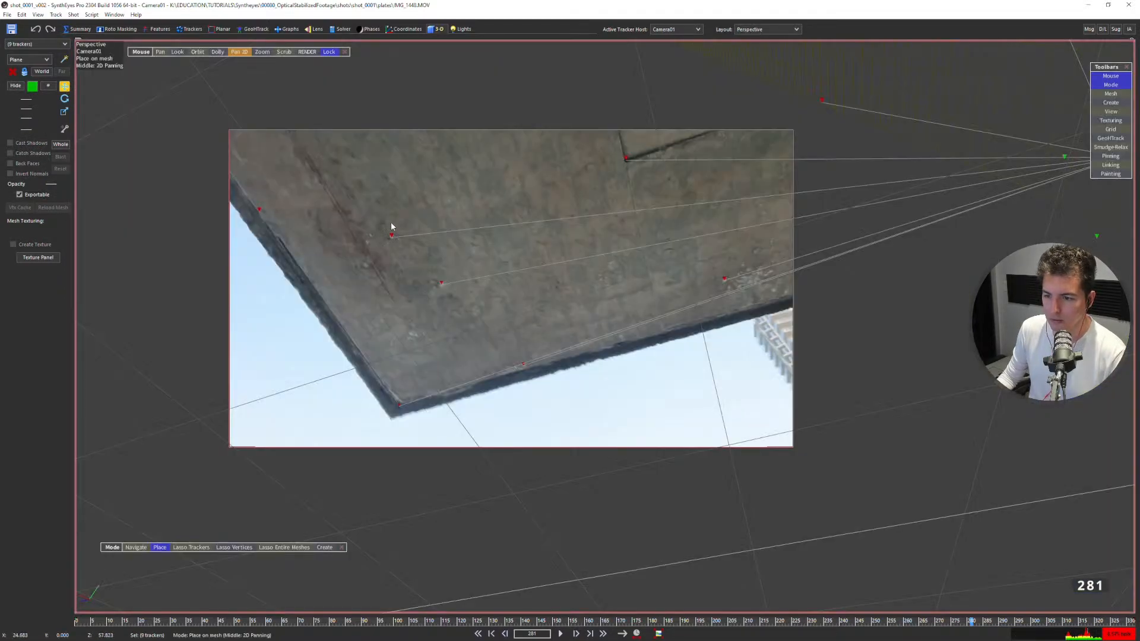
key(1)
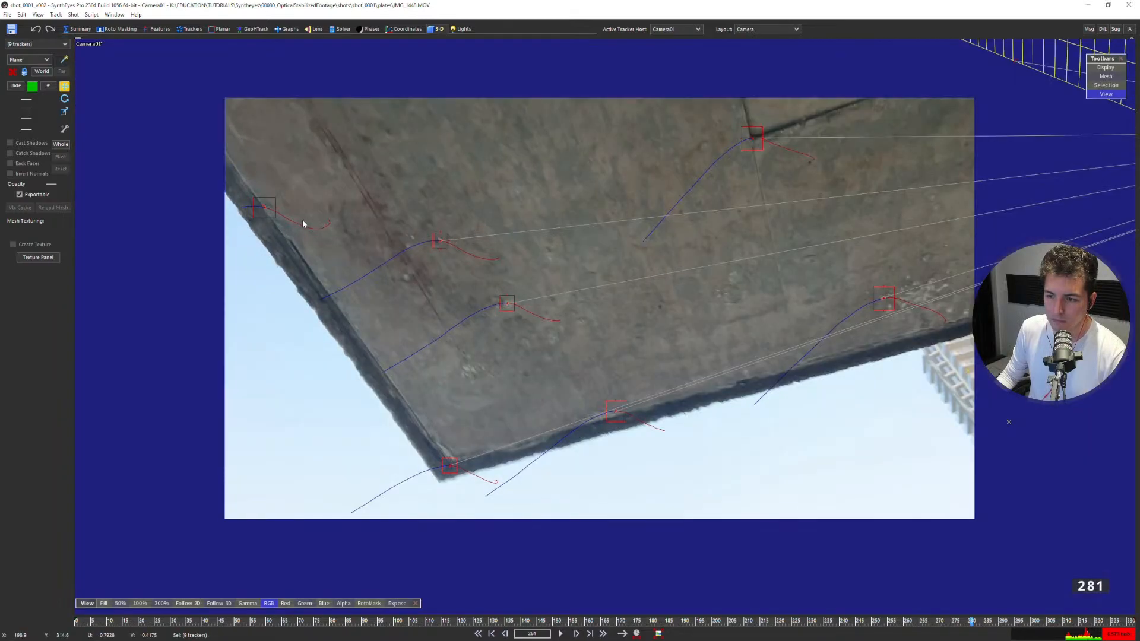
key(5)
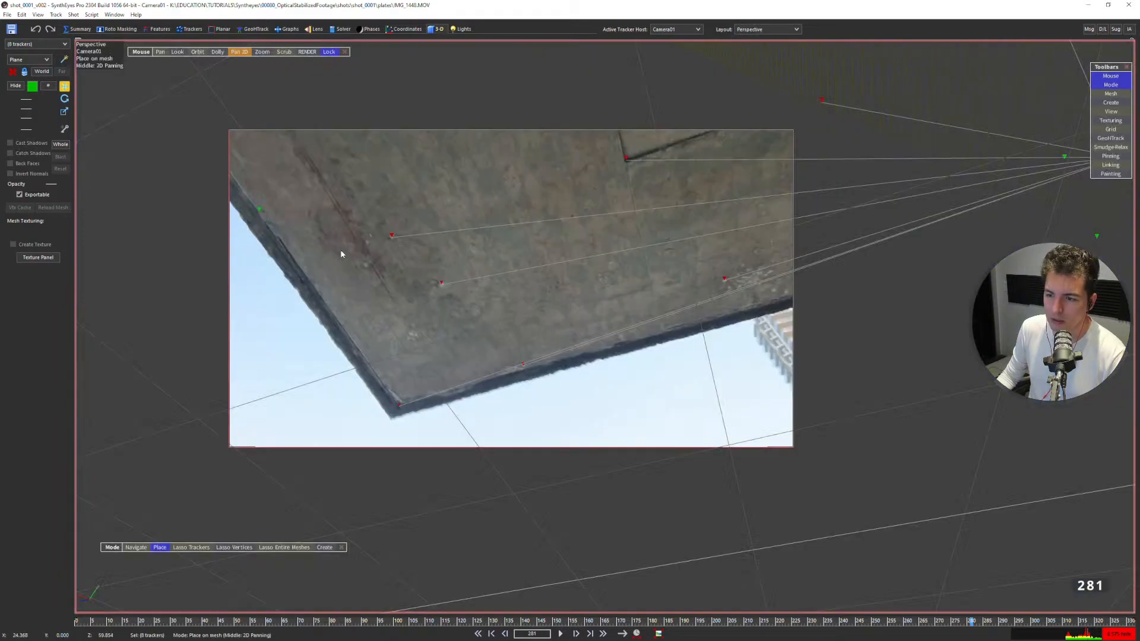
click(197, 52)
key(l)
drag(653, 140, 590, 182)
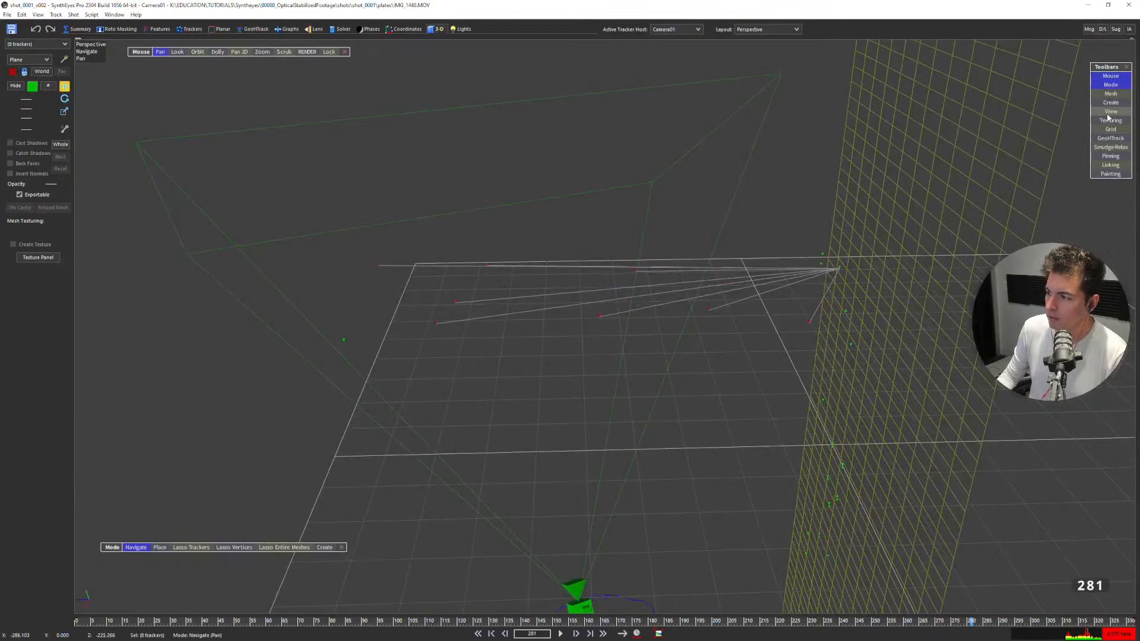
Add a card mesh fitted to the selected ceiling trackers, redrawing it once, and return to the camera view.
click(1109, 93)
click(117, 121)
drag(784, 380, 380, 356)
alt+middle_drag(338, 273, 368, 278)
key(ctrl+z)
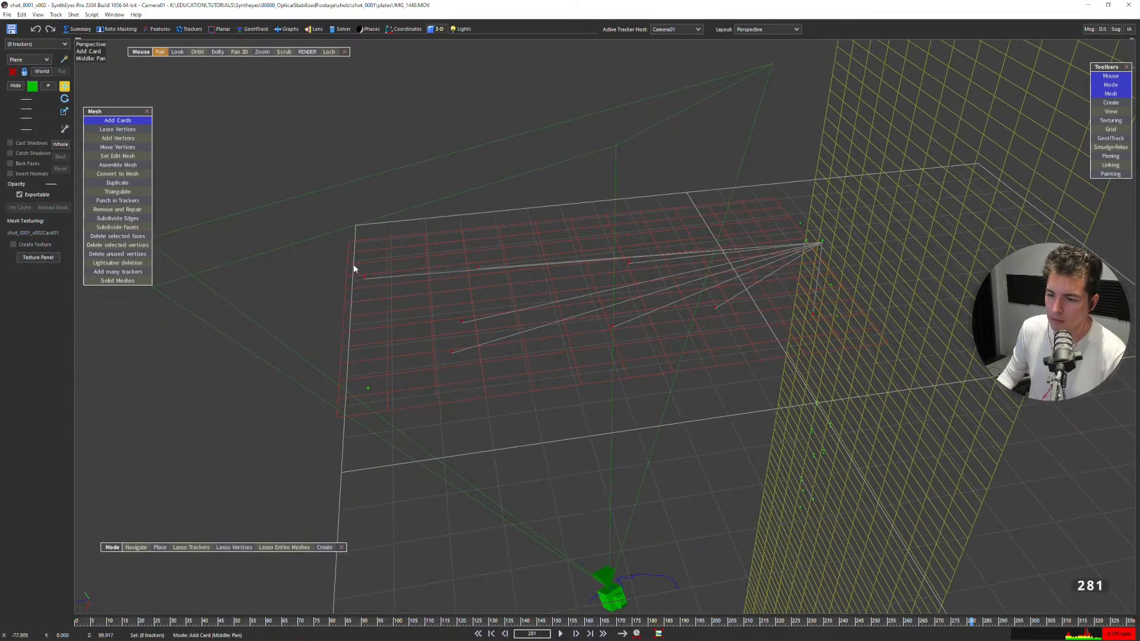
drag(357, 267, 976, 381)
alt+middle_drag(356, 356, 357, 267)
key(m)
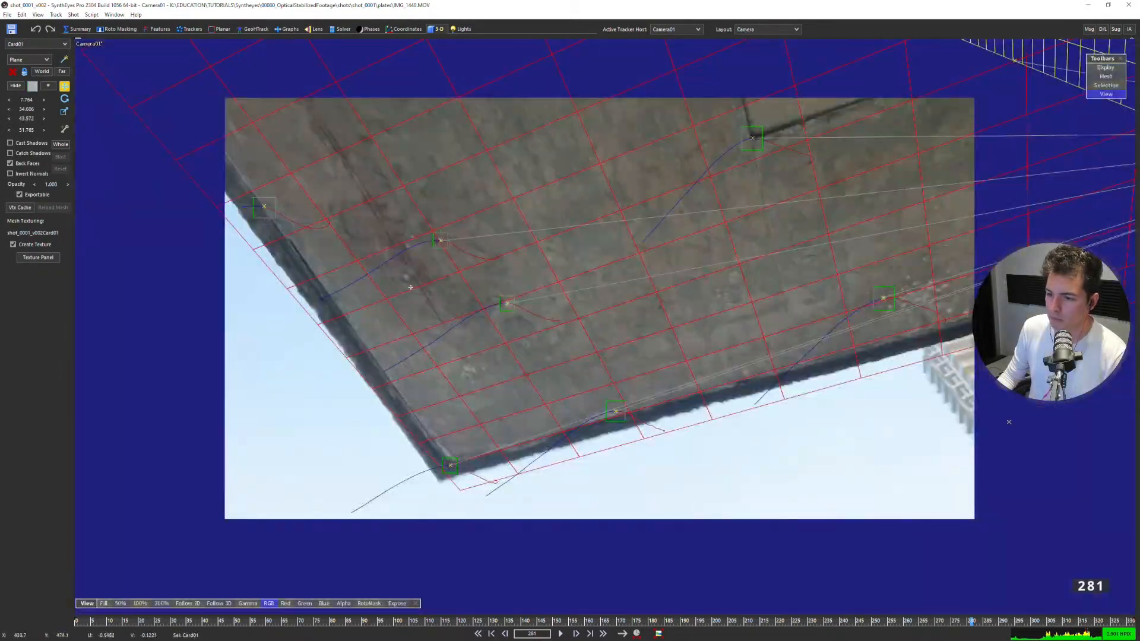
Step back and forth through the footage between frames 284 and 169, checking the ceiling card and wall mesh against the image.
key(d)
key(d)
key(d)
key(d)
key(s)
key(s)
key(s)
key(s)
key(s)
key(s)
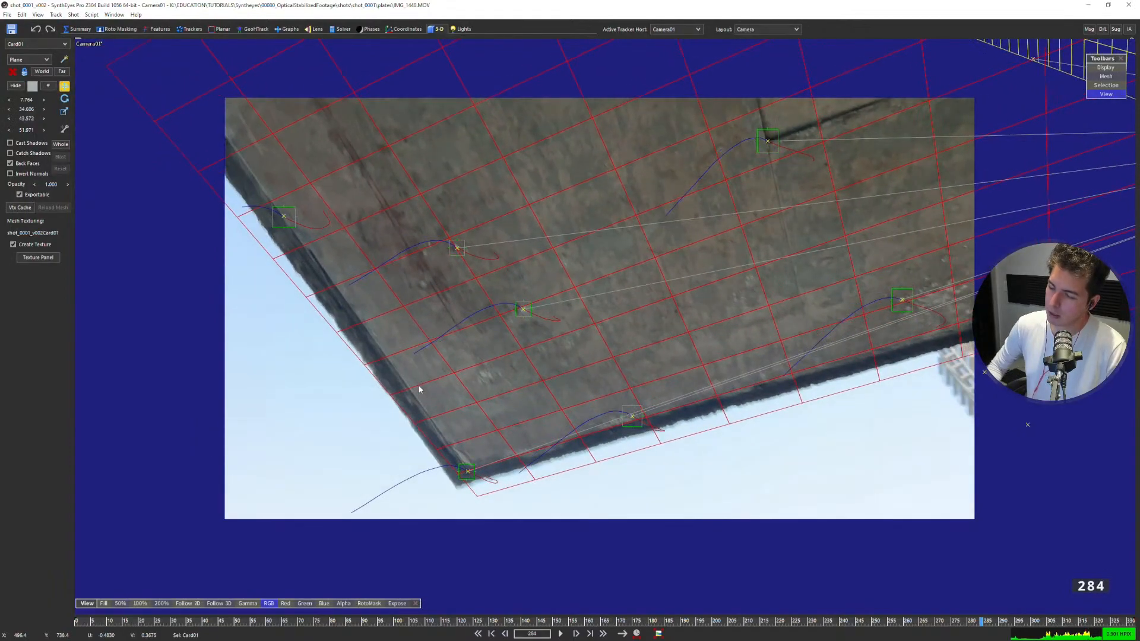
key(s)
key(s)
key(s)
key(s)
key(s)
key(s)
key(s)
key(s)
key(s)
key(s)
key(s)
key(s)
key(s)
key(s)
key(s)
key(s)
key(s)
key(s)
key(s)
key(s)
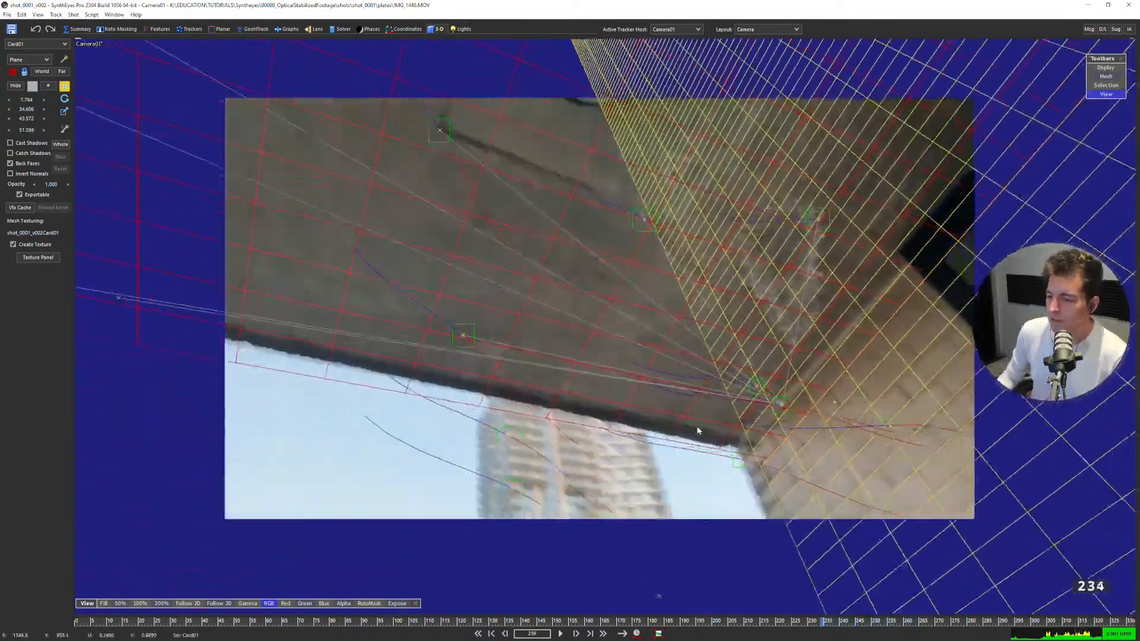
key(s)
key(s)
key(s)
key(s)
key(s)
key(s)
key(s)
key(s)
key(s)
key(s)
key(s)
key(s)
key(s)
key(s)
key(s)
key(s)
key(s)
key(s)
key(s)
key(s)
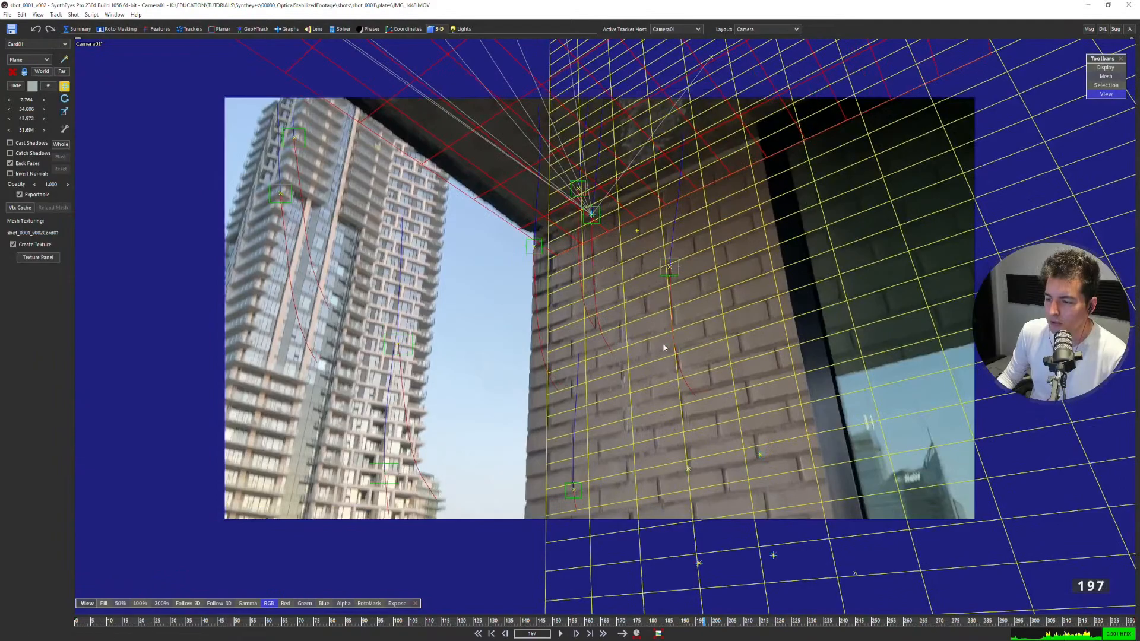
key(s)
key(s)
key(s)
key(s)
key(s)
key(s)
key(s)
key(s)
key(s)
key(s)
key(s)
key(s)
key(s)
key(s)
key(s)
key(s)
key(s)
key(s)
key(s)
key(s)
key(d)
key(d)
key(d)
key(d)
key(d)
key(d)
key(d)
key(d)
key(d)
key(d)
key(d)
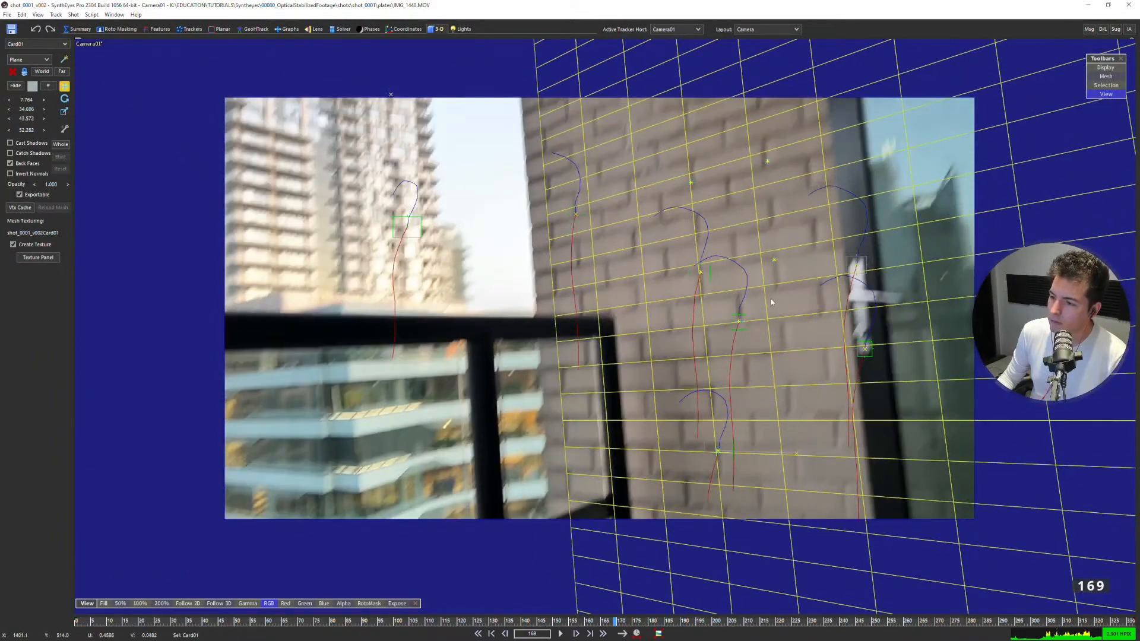
key(d)
key(d)
key(s)
key(s)
key(s)
key(s)
key(s)
key(d)
key(d)
key(d)
key(d)
key(d)
key(d)
key(d)
key(d)
key(d)
key(d)
key(d)
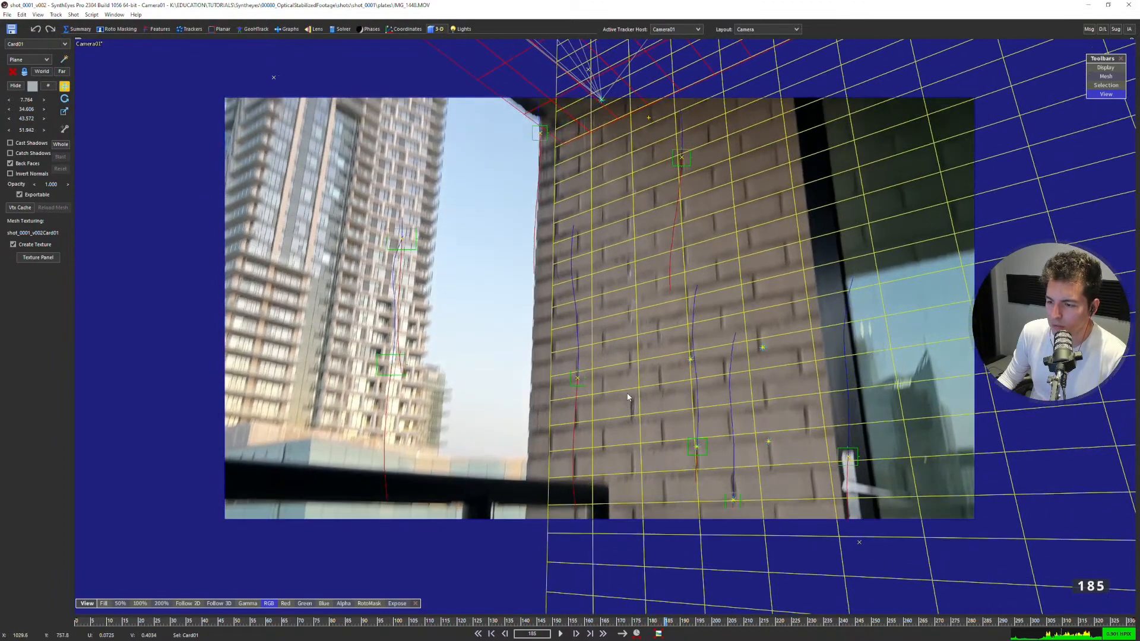
Go to frame 179 and step forward to frame 289, checking how the ceiling card follows the slab.
drag(677, 630, 647, 614)
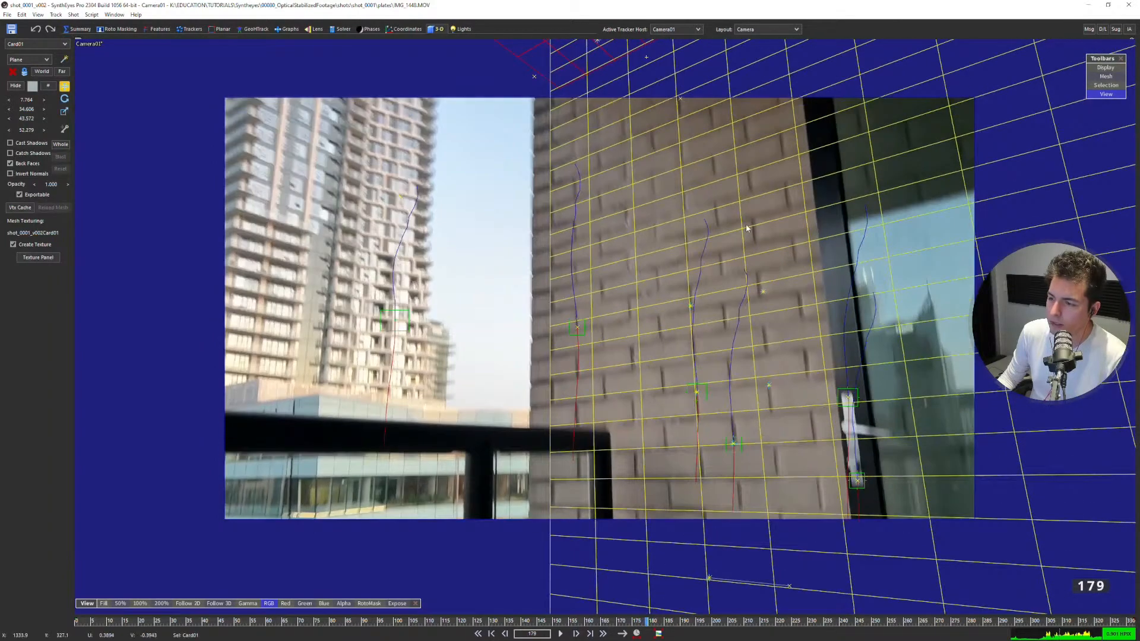
key(s)
key(d)
key(d)
key(d)
key(d)
key(d)
key(d)
key(d)
key(d)
key(d)
key(d)
key(d)
key(d)
key(d)
key(d)
key(d)
key(d)
key(d)
key(d)
key(d)
key(d)
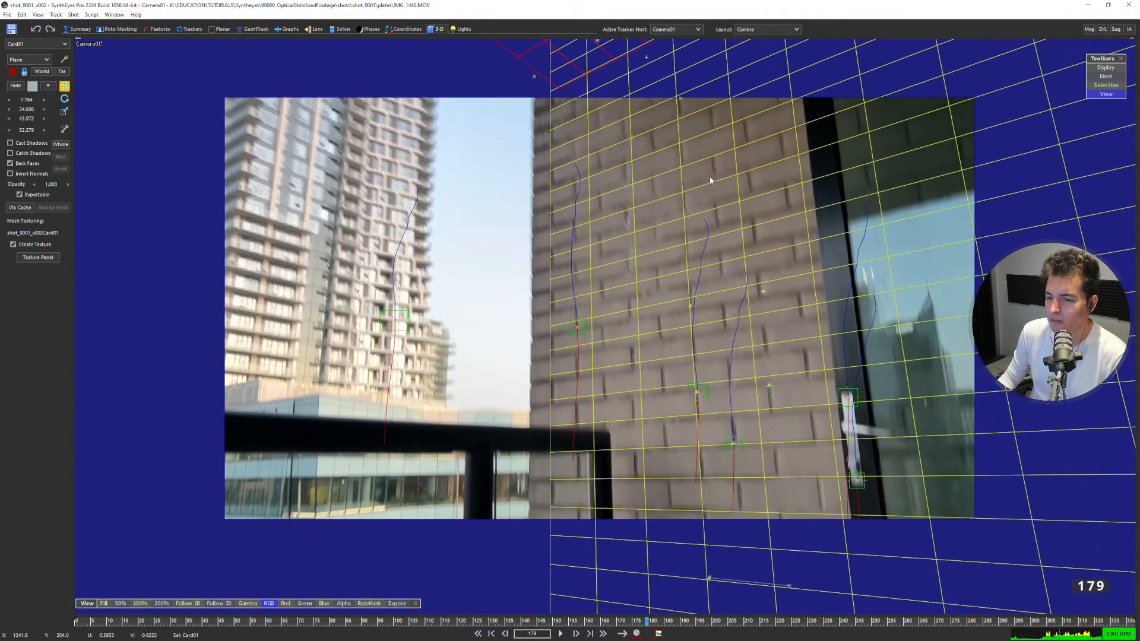
key(d)
key(d)
key(d)
key(d)
key(d)
key(d)
key(d)
key(d)
key(d)
key(d)
key(d)
key(d)
key(d)
key(d)
key(d)
key(d)
key(d)
key(d)
key(d)
key(d)
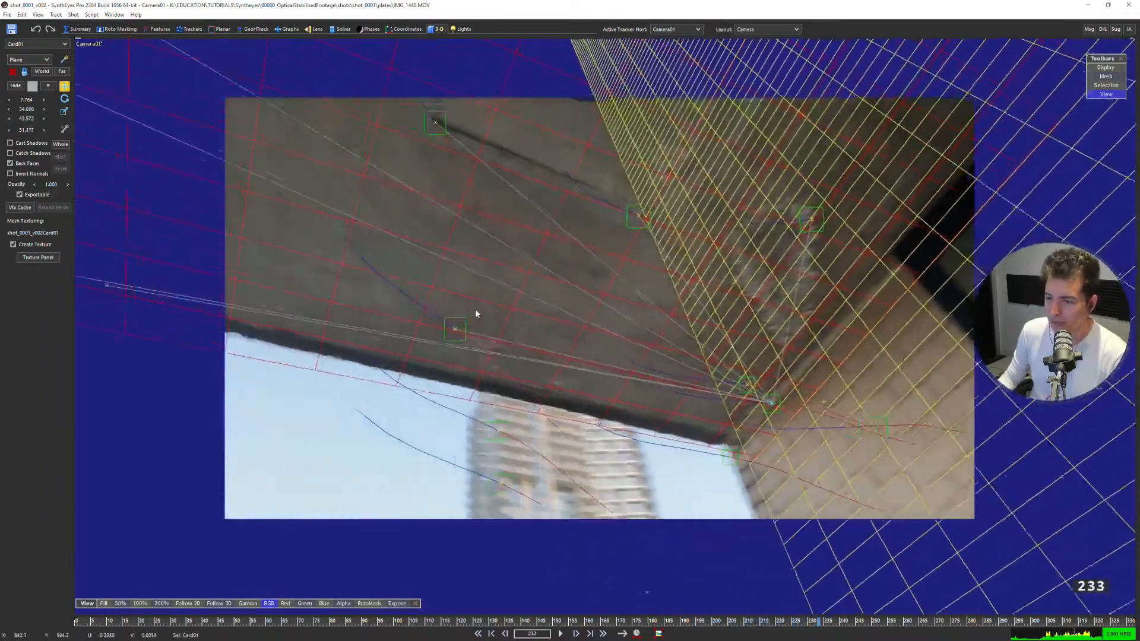
key(d)
key(d)
key(d)
key(d)
key(d)
key(d)
key(d)
key(d)
key(d)
key(d)
key(d)
key(d)
key(d)
key(d)
key(d)
key(d)
key(d)
key(d)
key(d)
key(d)
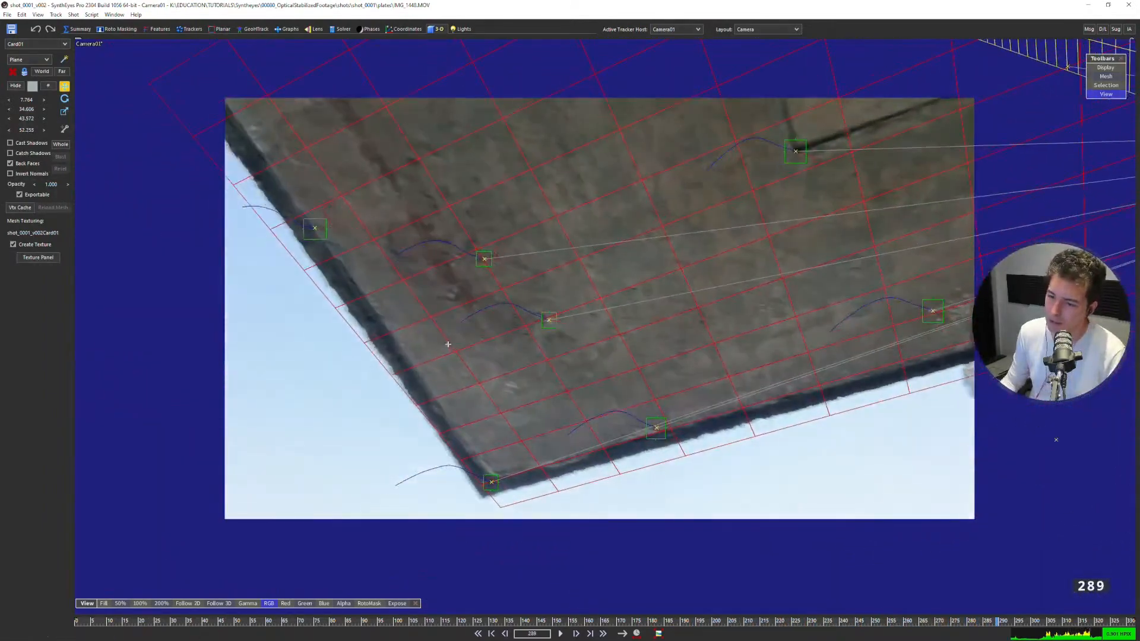
Examine how Tracker15 at the slab's corner and Tracker16 on its side edge line up with the card at frame 289.
click(492, 480)
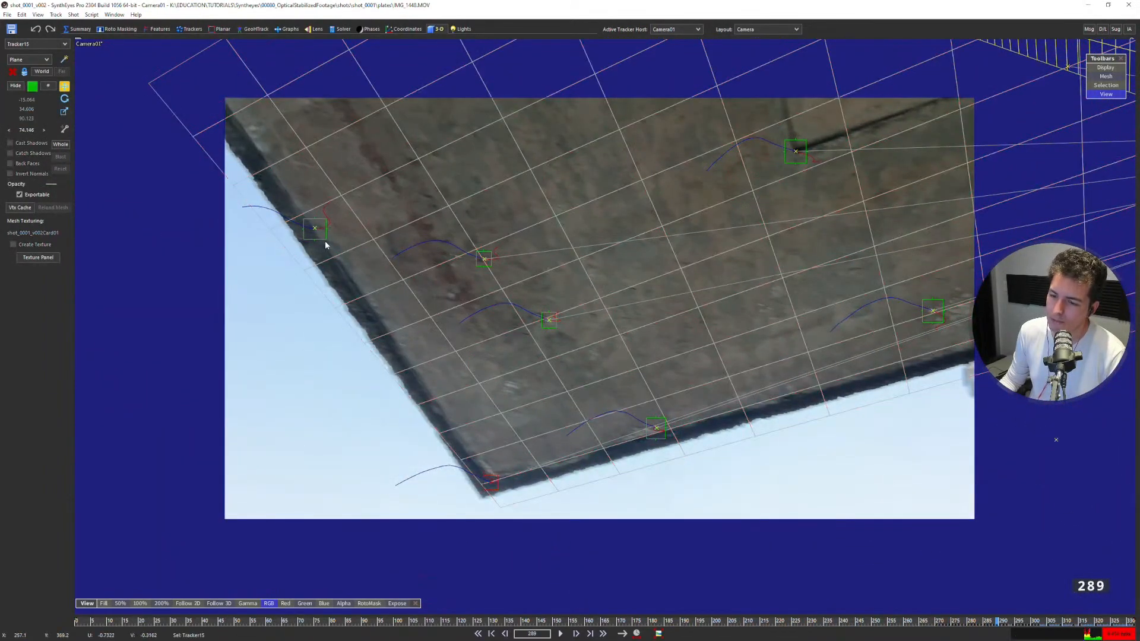
click(501, 475)
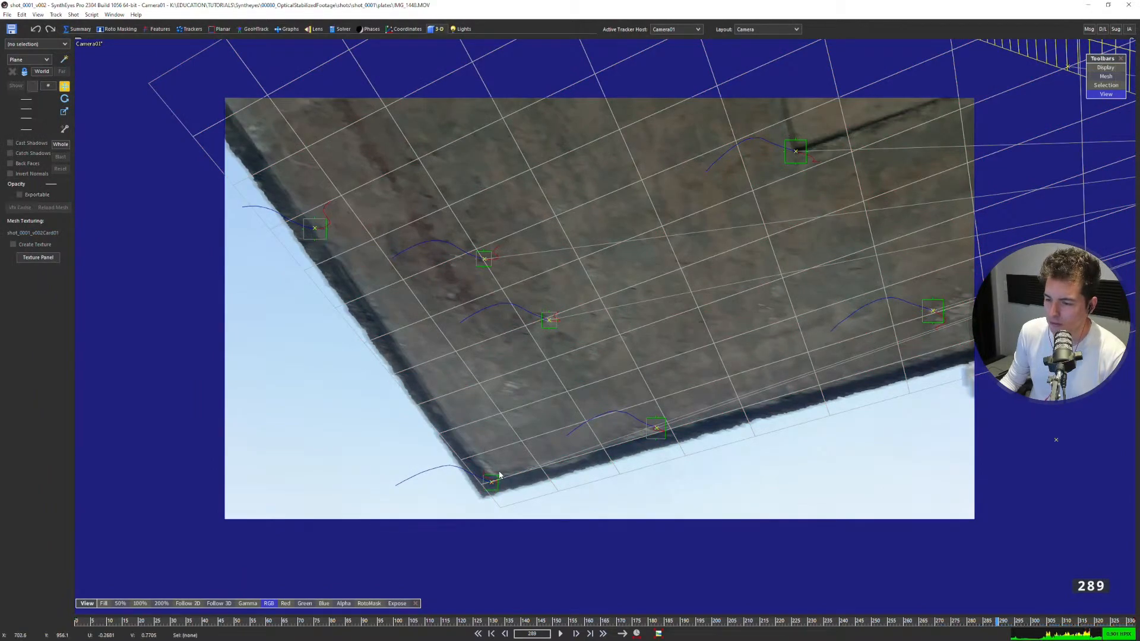
click(326, 234)
scroll(493, 392, up, 2)
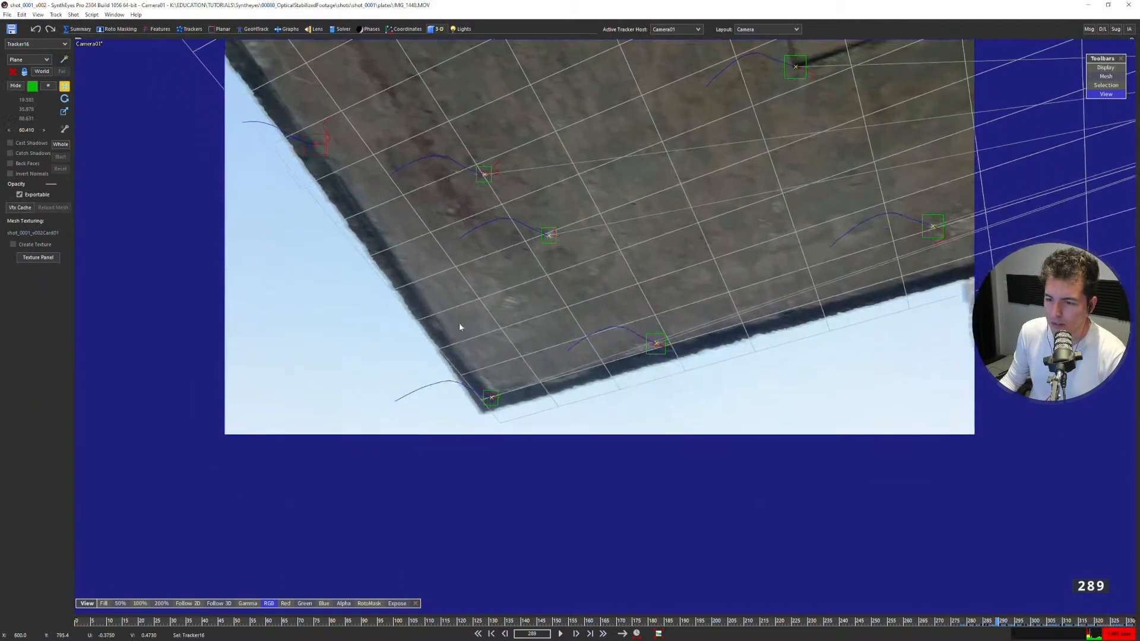
scroll(494, 404, up, 2)
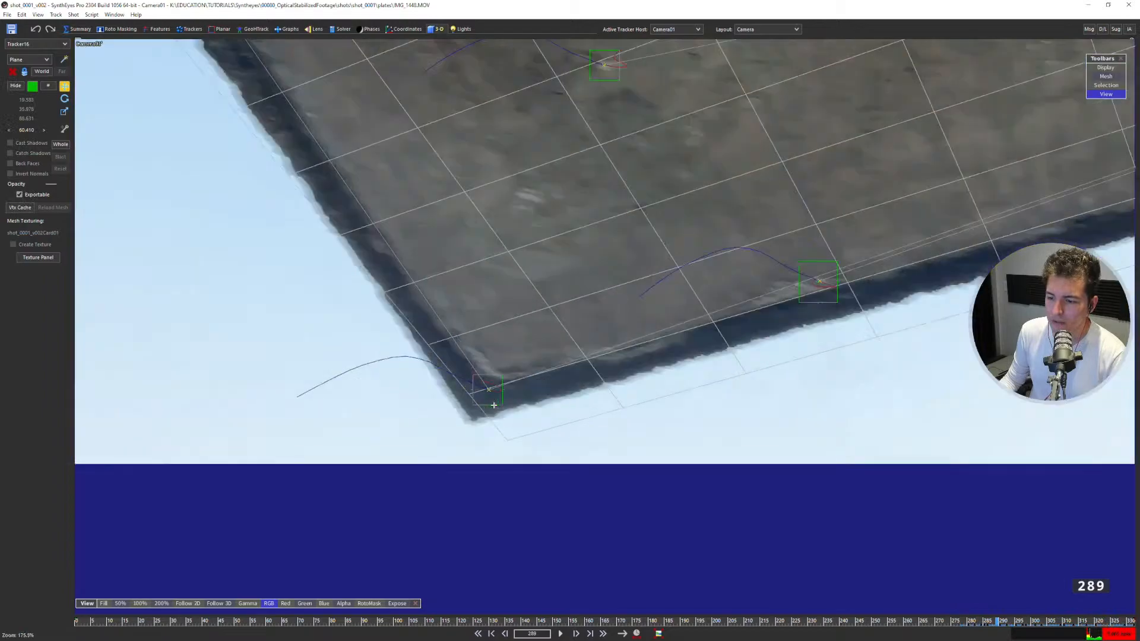
scroll(475, 386, down, 4)
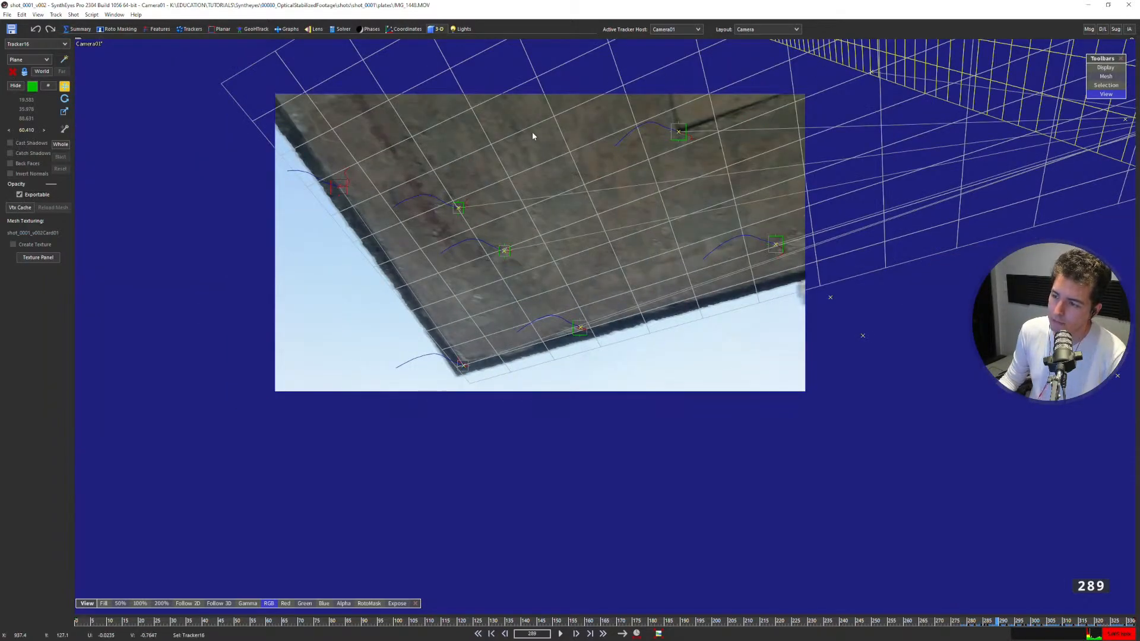
scroll(463, 352, up, 3)
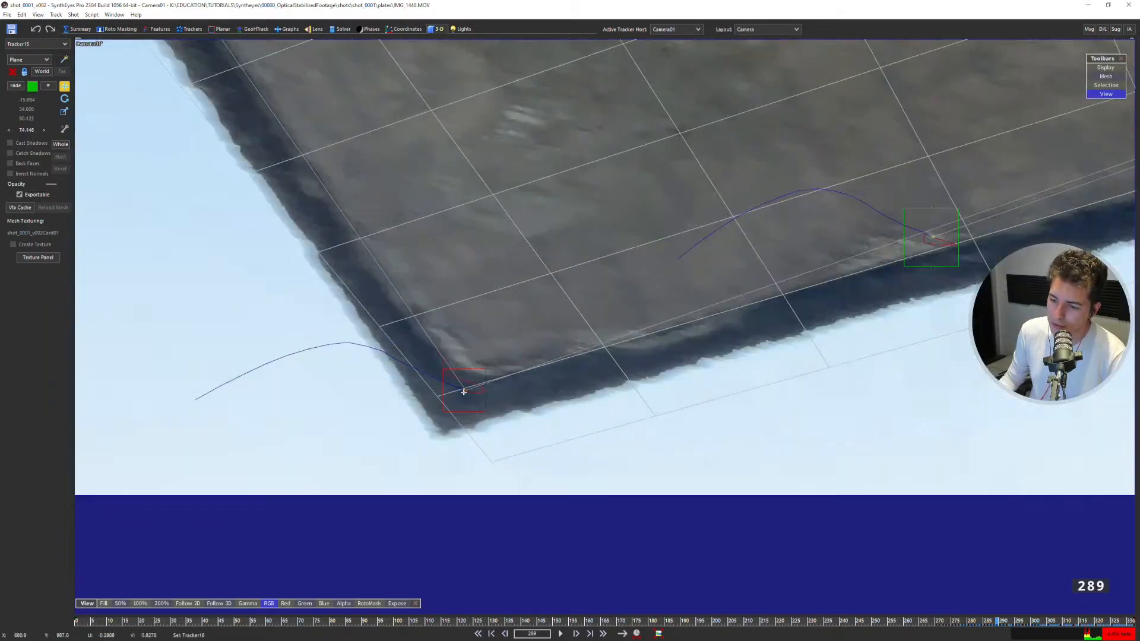
scroll(464, 392, down, 3)
scroll(725, 306, down, 3)
middle_drag(995, 235, 742, 300)
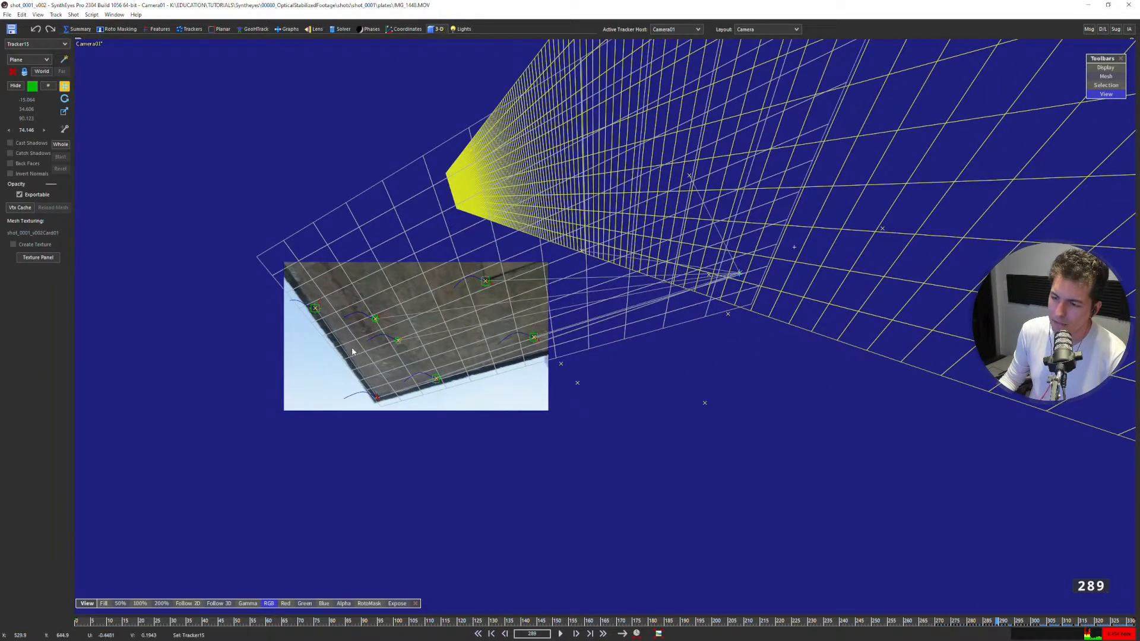
scroll(357, 354, up, 3)
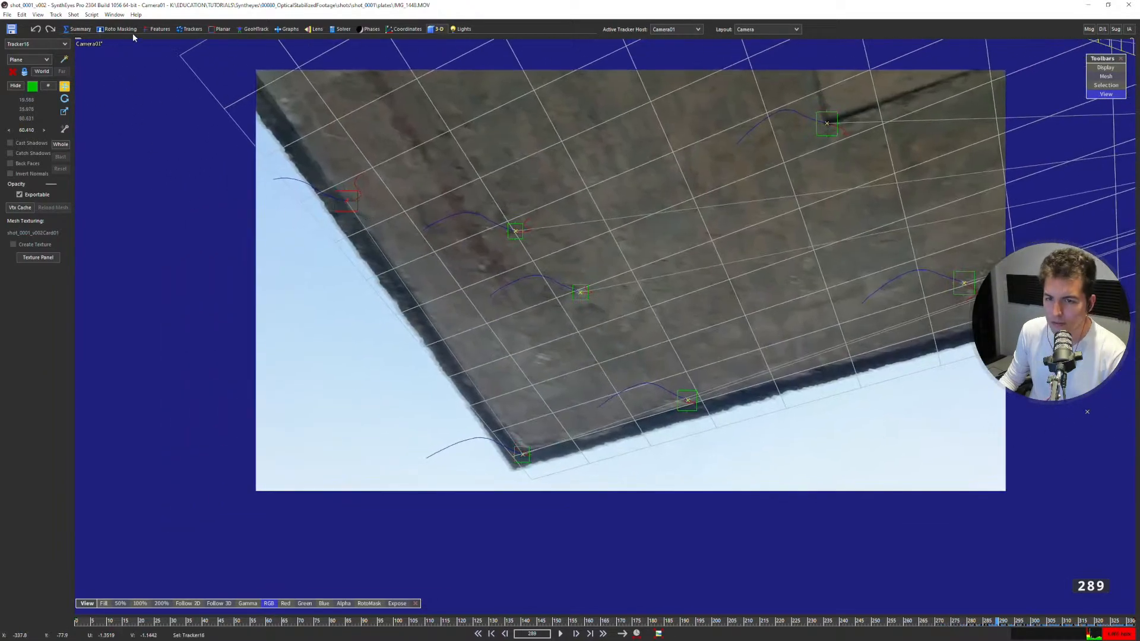
Set Tracker15 as Tracker16's target with the parallel-to-X-axis constraint.
click(189, 29)
click(39, 390)
click(40, 433)
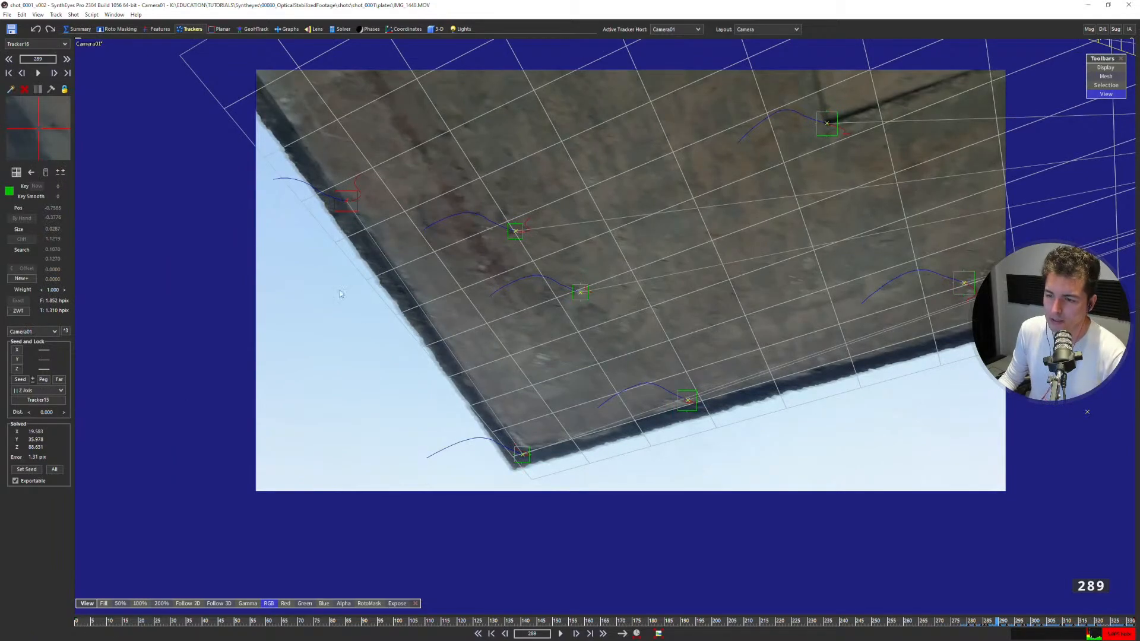
click(49, 392)
click(37, 417)
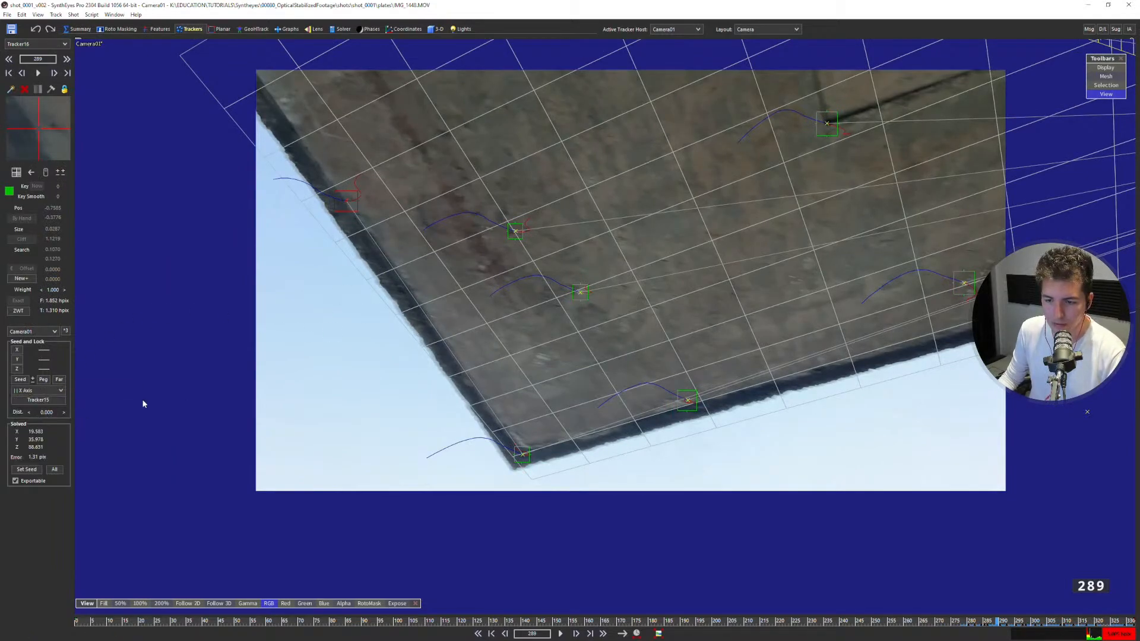
Switch to the four-view quad layout and enlarge the camera view to frame the slab's corner.
key(7)
scroll(386, 220, up, 5)
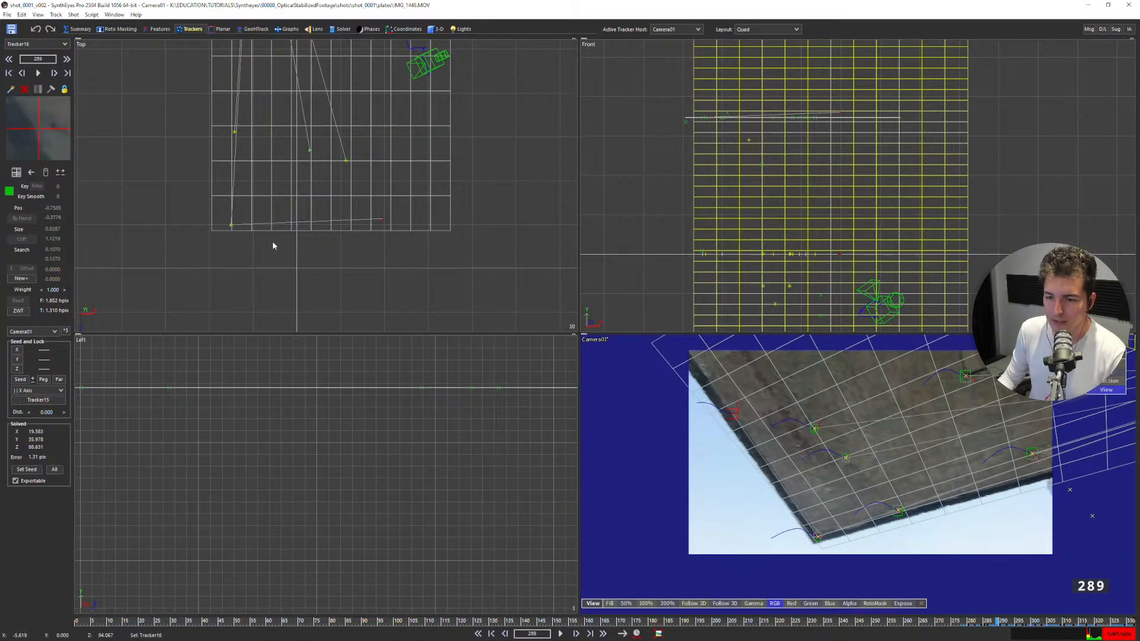
scroll(300, 247, down, 3)
middle_drag(734, 414, 654, 409)
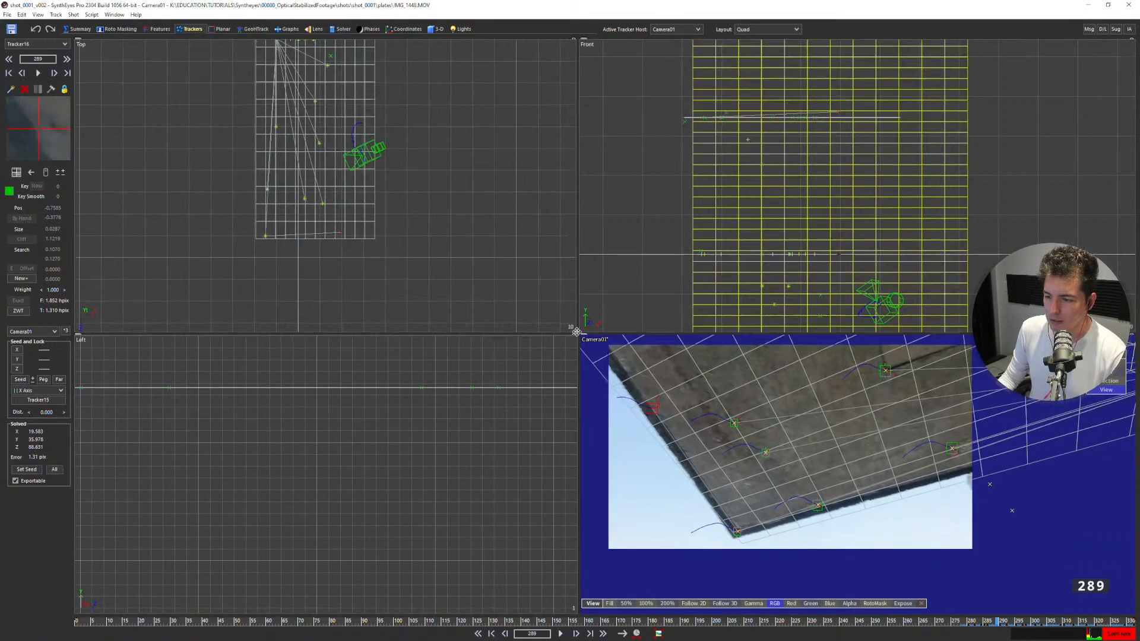
drag(577, 336, 344, 176)
middle_drag(389, 282, 455, 287)
scroll(454, 287, up, 1)
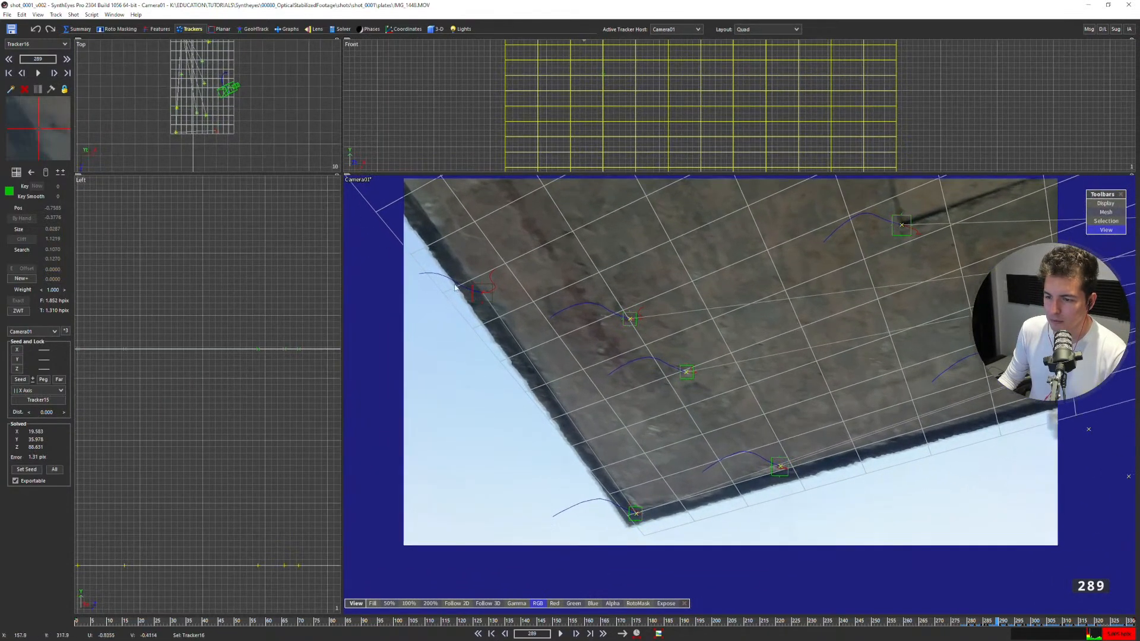
Recolor the ceiling card's wireframe cyan.
click(422, 248)
click(430, 29)
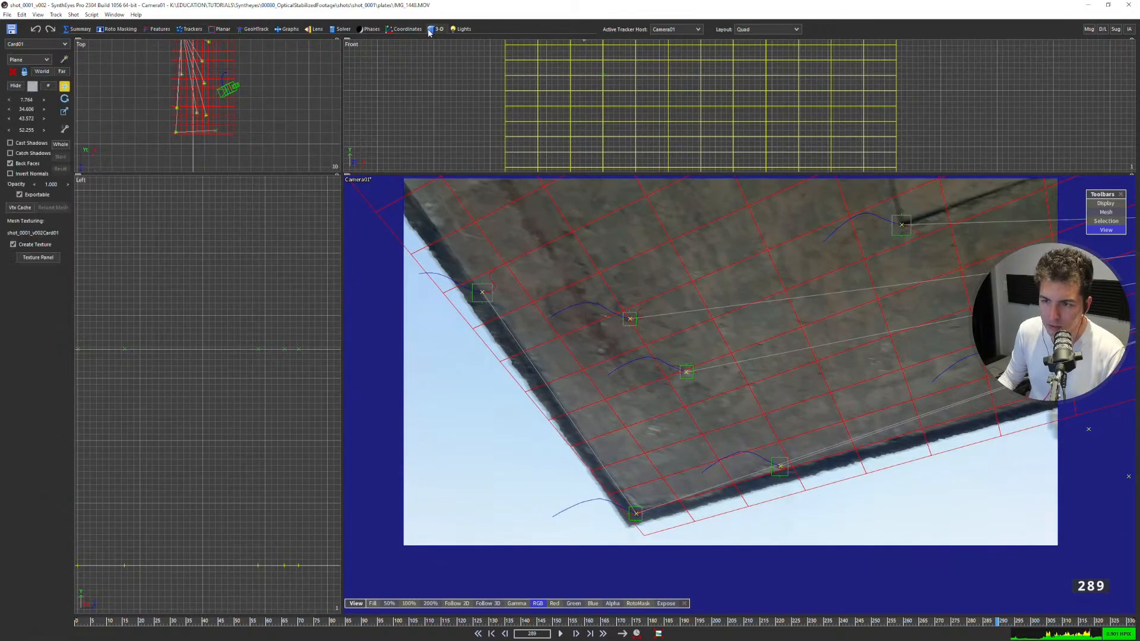
click(32, 86)
click(59, 57)
click(22, 158)
click(447, 366)
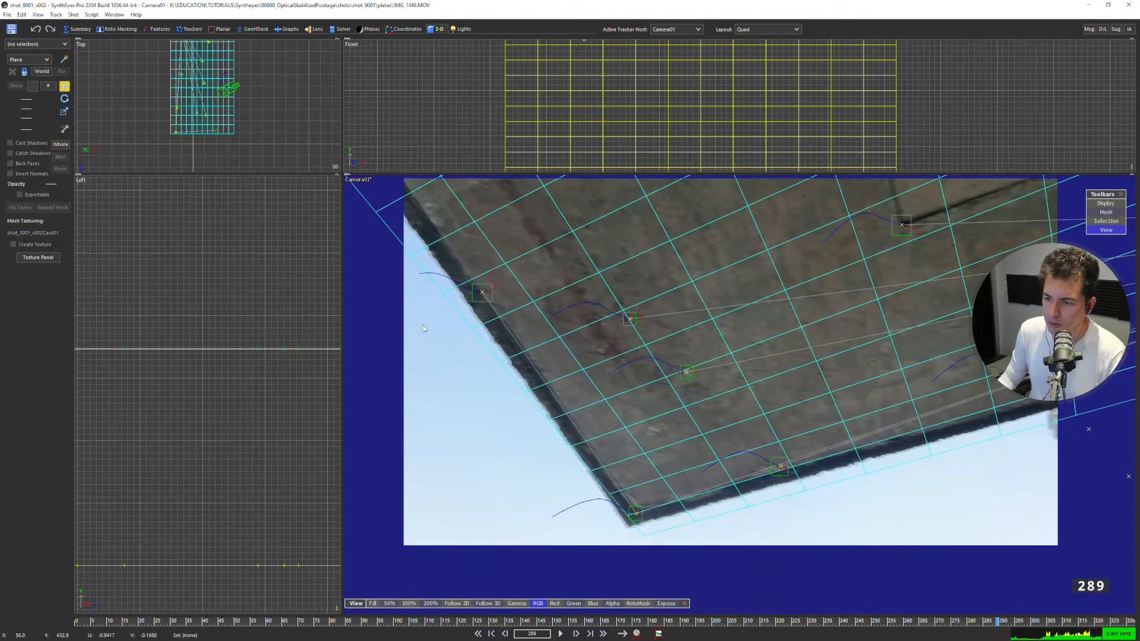
Recolor the ceiling card's wireframe orange and deselect the card.
click(448, 310)
click(33, 86)
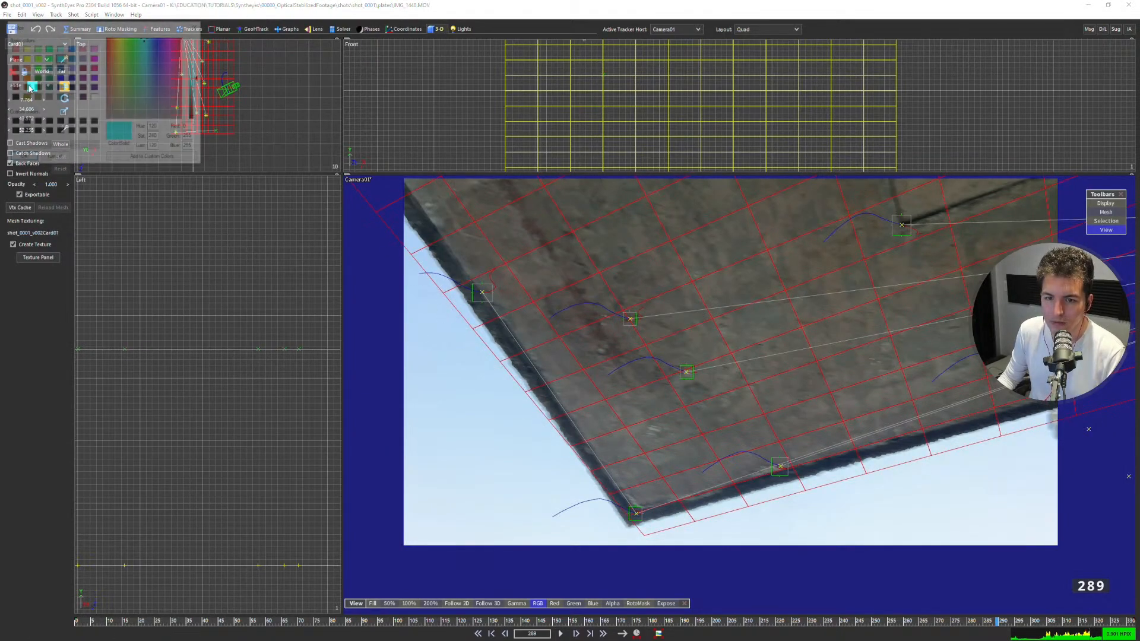
click(24, 77)
click(31, 159)
click(453, 355)
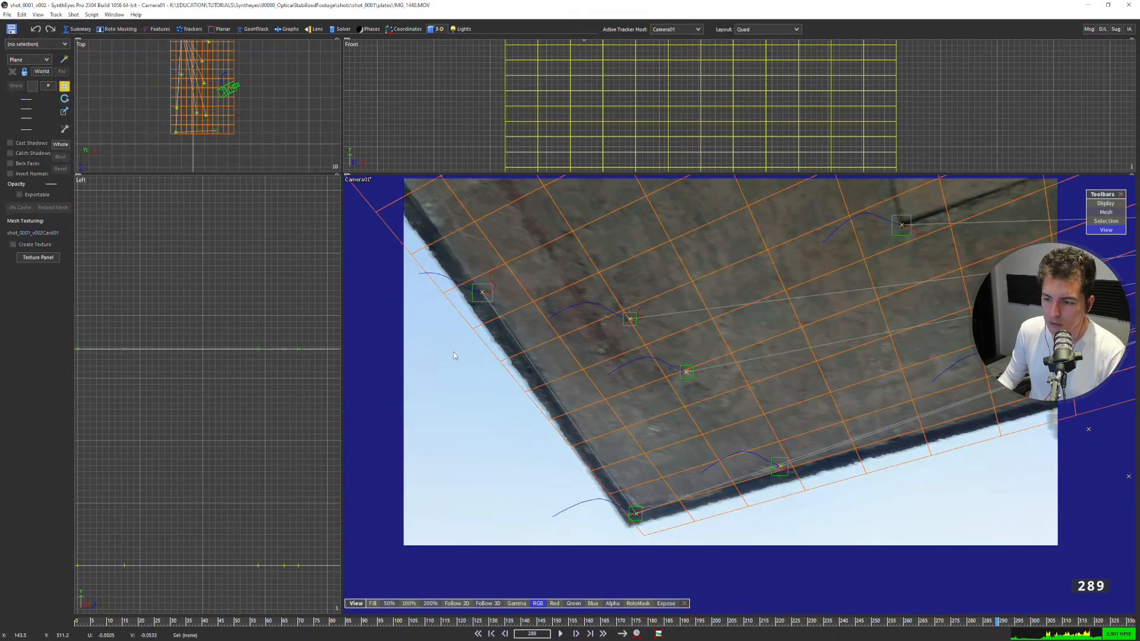
Refine the camera solve with Tracker16's new axis constraint and accept the solution.
click(340, 29)
click(35, 63)
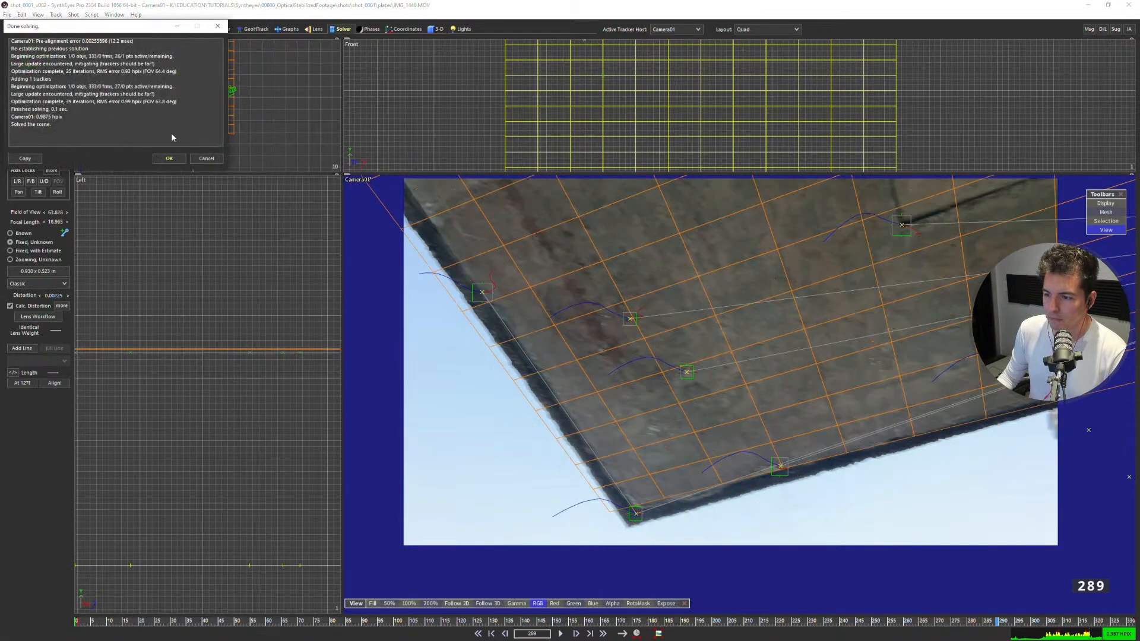
click(177, 162)
Move the ceiling card in the top view so its corner lines up with the slab's corner in the image.
scroll(466, 378, down, 3)
scroll(515, 374, up, 1)
mouse_move(515, 374)
middle_down()
mouse_move(434, 364)
mouse_move(513, 358)
middle_up()
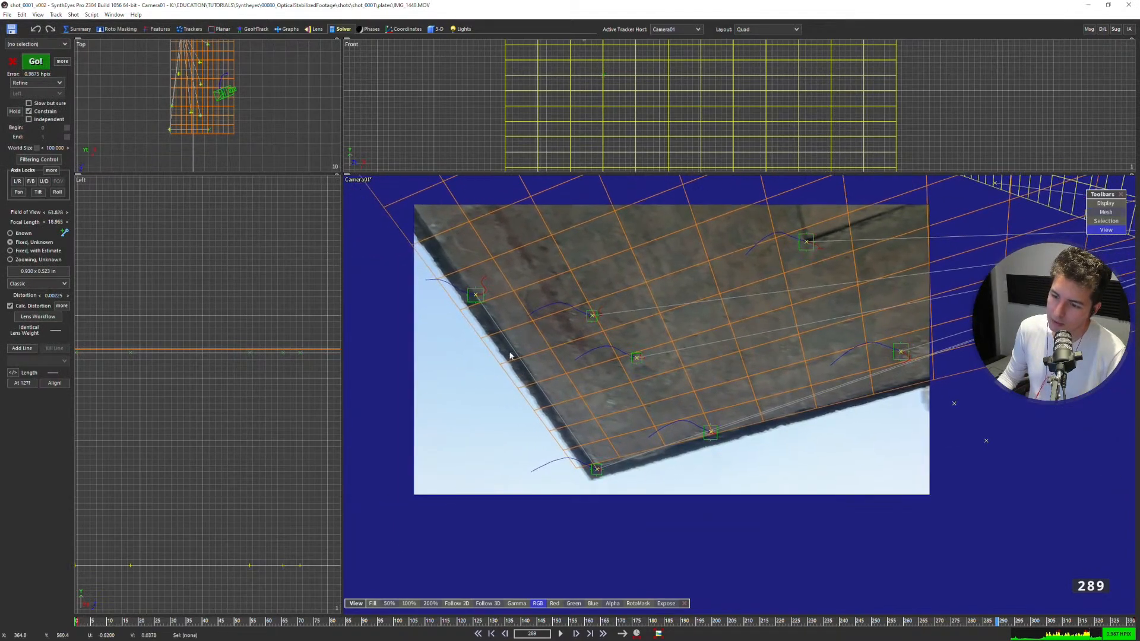
click(528, 320)
scroll(224, 126, up, 5)
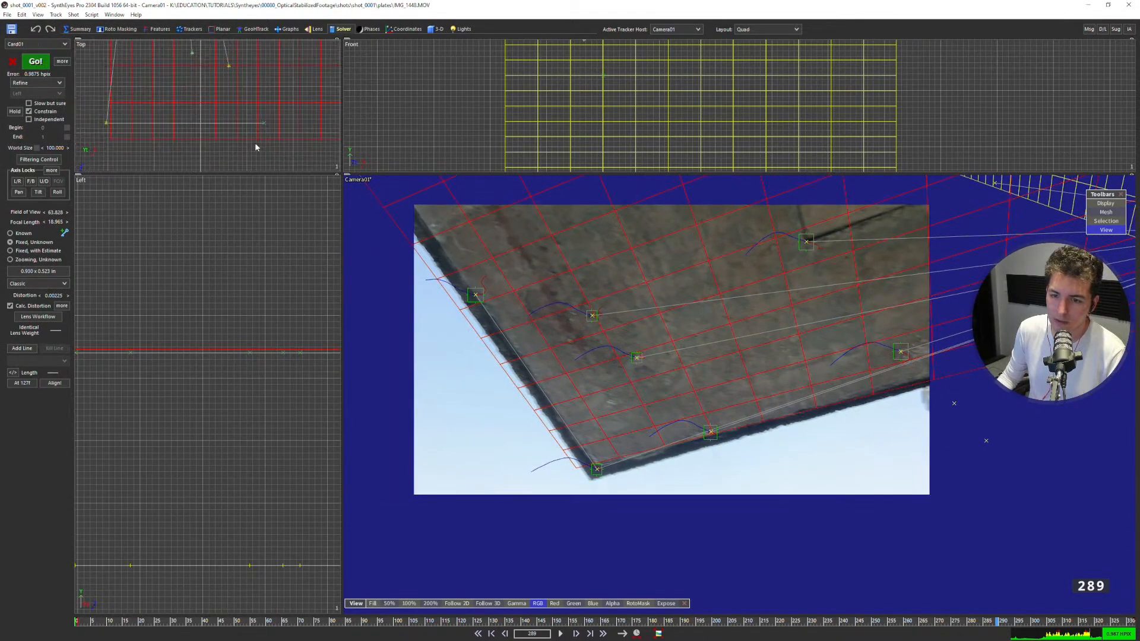
middle_drag(151, 146, 240, 142)
drag(182, 132, 160, 121)
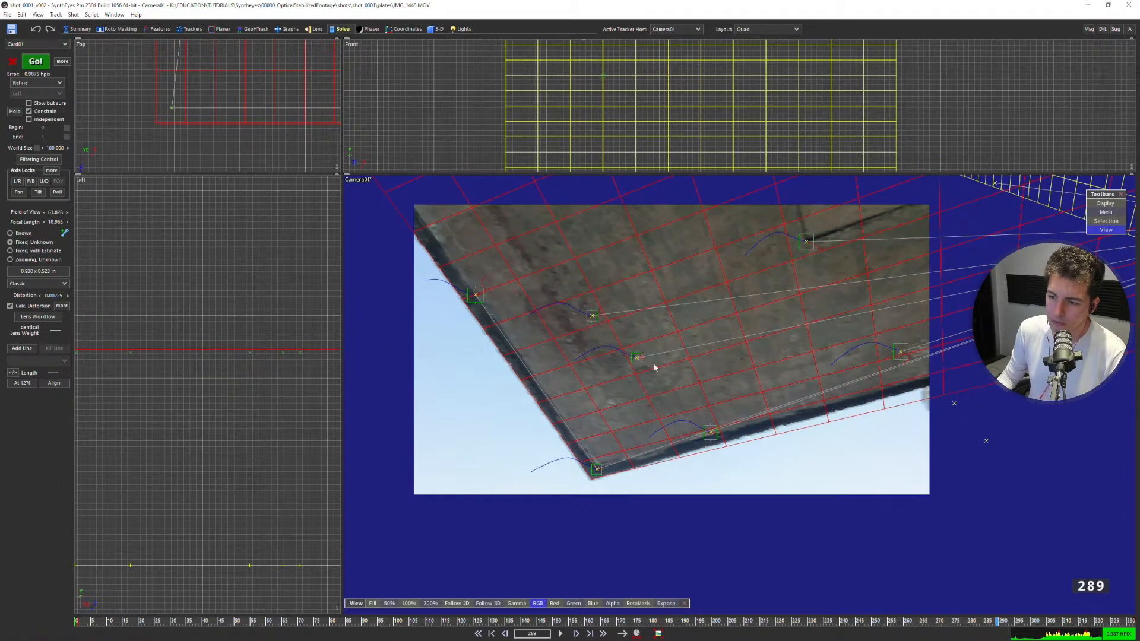
Maximize the camera view and step back from frame 289 to frame 231, checking the ceiling card against the slab.
key(7)
middle_drag(536, 357, 487, 336)
key(Left)
key(Left)
key(Left)
key(Left)
key(Left)
key(Left)
key(Left)
key(Left)
key(Left)
key(Left)
key(Left)
key(Left)
key(Left)
key(Left)
key(Left)
key(Left)
key(Left)
key(Left)
key(Left)
key(Left)
key(Left)
key(Left)
key(Left)
key(Left)
key(Left)
key(Left)
key(Left)
key(Left)
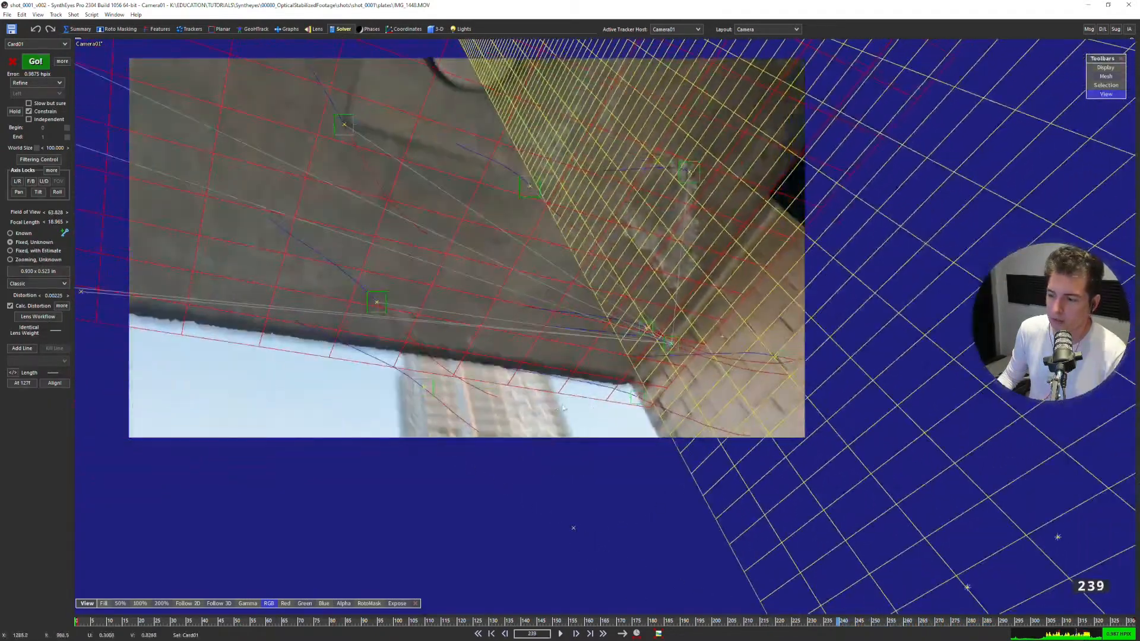
middle_drag(484, 380, 550, 335)
key(Left)
key(Left)
key(Left)
key(Left)
key(Left)
key(Left)
key(Left)
key(Left)
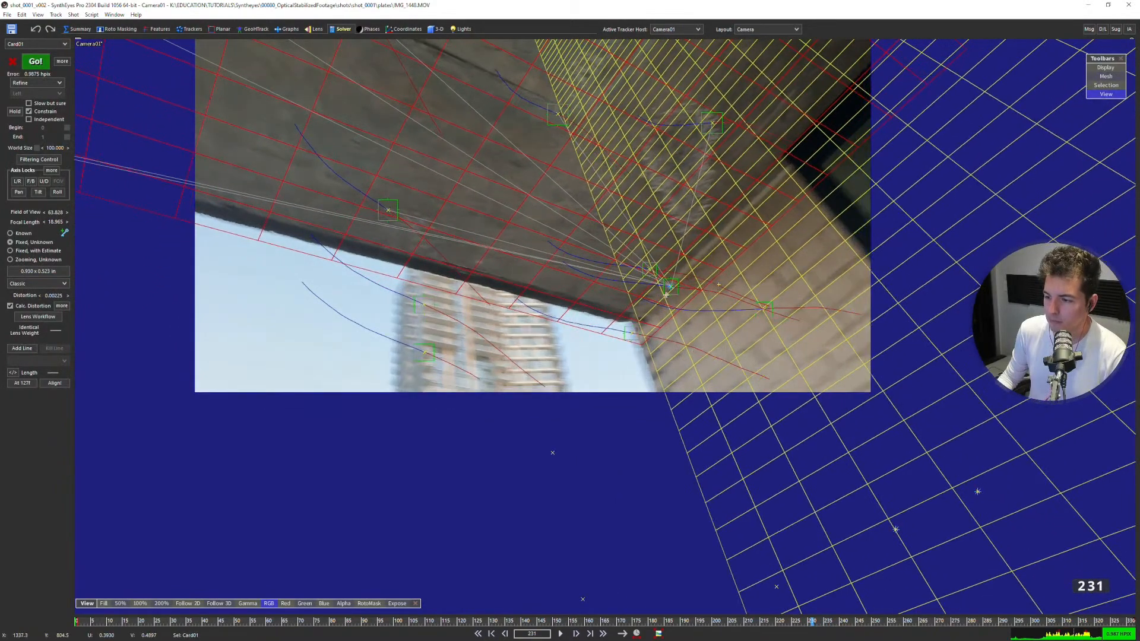
Select the wallConnect tracker and step back to about frame 206, then forward to 246, checking where wall and ceiling meshes meet.
click(670, 288)
key(Left)
key(Left)
key(Left)
key(Left)
key(Left)
key(Left)
key(Left)
key(Left)
key(Left)
key(Left)
key(Left)
key(Left)
key(Left)
key(Left)
key(Left)
key(Left)
key(Left)
key(Left)
key(Left)
key(Left)
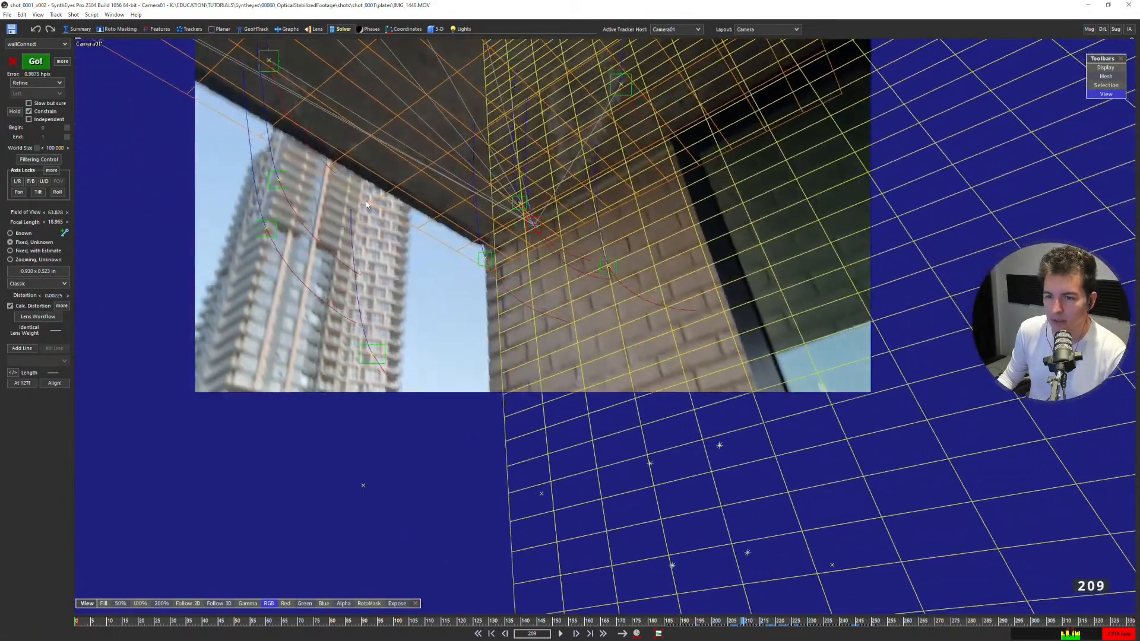
middle_drag(373, 220, 410, 333)
key(Left)
key(Left)
key(Left)
key(Left)
key(Left)
key(Left)
key(Right)
key(Right)
key(Right)
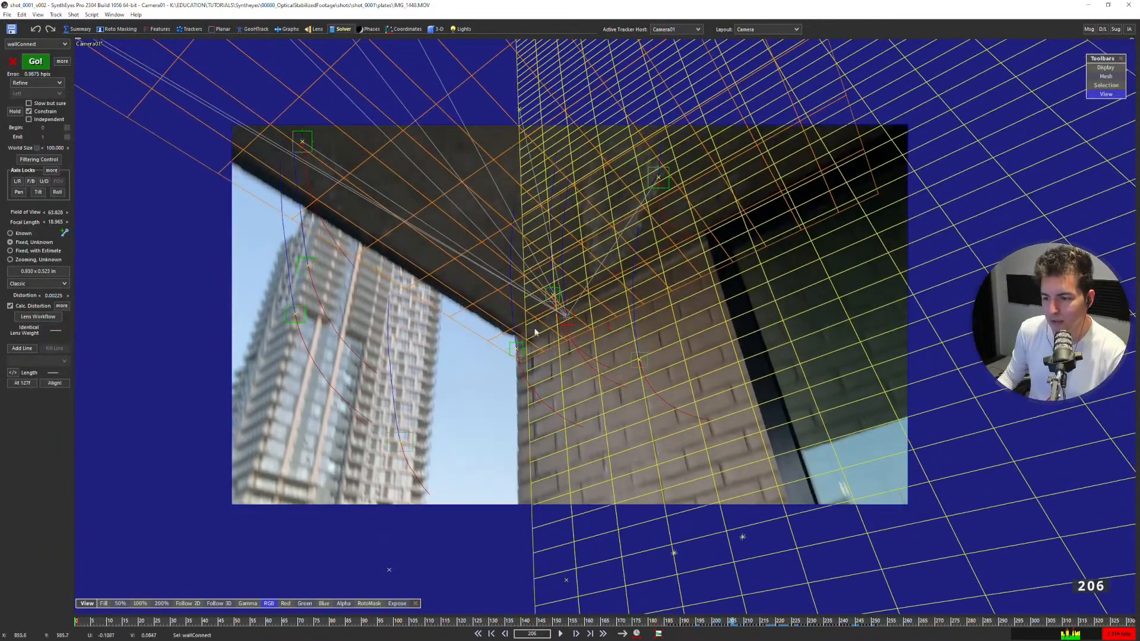
key(Right)
key(Right)
key(Right)
key(Right)
key(Right)
key(Right)
key(Right)
key(Right)
key(Right)
key(Right)
key(Right)
key(Right)
key(Right)
key(Right)
key(Right)
key(Right)
key(Right)
key(Right)
key(Right)
key(Right)
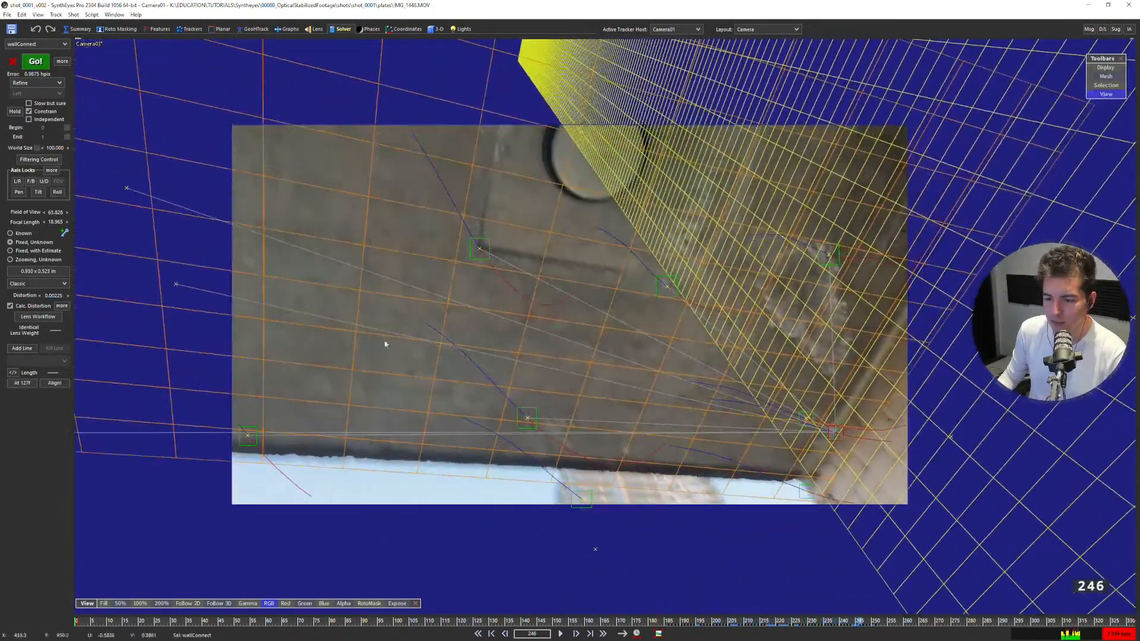
Enable calculation of quartic distortion in the advanced lens controls and re-solve the scene.
click(61, 305)
click(571, 294)
key(shift+g)
click(168, 157)
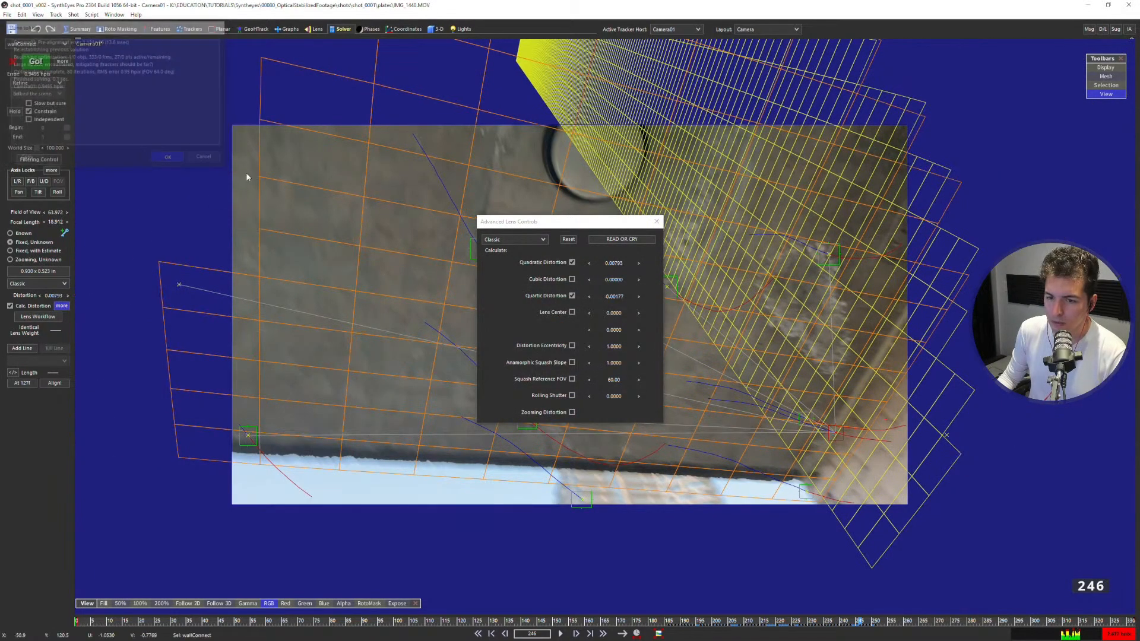
click(657, 221)
Step forward from frame 246 to frame 278 and examine how the card's grid lines follow the slab's dark edge.
key(Right)
key(Right)
key(Right)
key(Right)
key(Right)
key(Right)
key(Right)
key(Right)
key(Right)
key(Right)
key(Right)
key(Right)
key(Right)
key(Right)
key(Right)
key(Right)
key(Right)
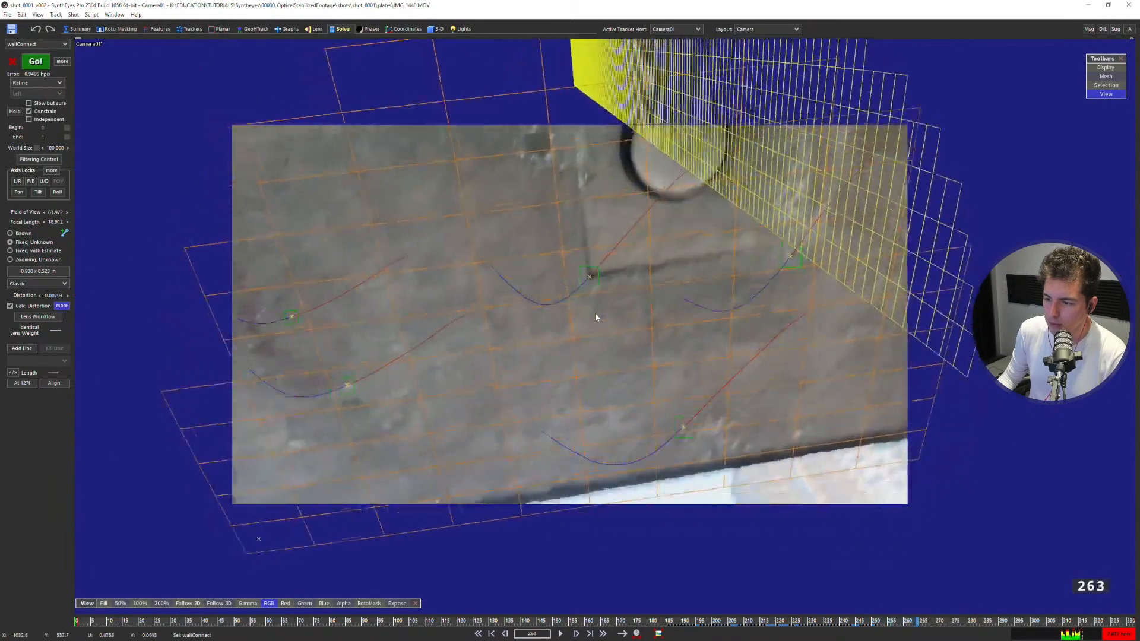
key(Right)
key(Right)
key(Right)
key(Right)
key(Right)
key(Right)
key(Right)
key(Right)
key(Right)
key(Right)
key(Right)
key(Right)
key(Right)
key(Right)
key(Right)
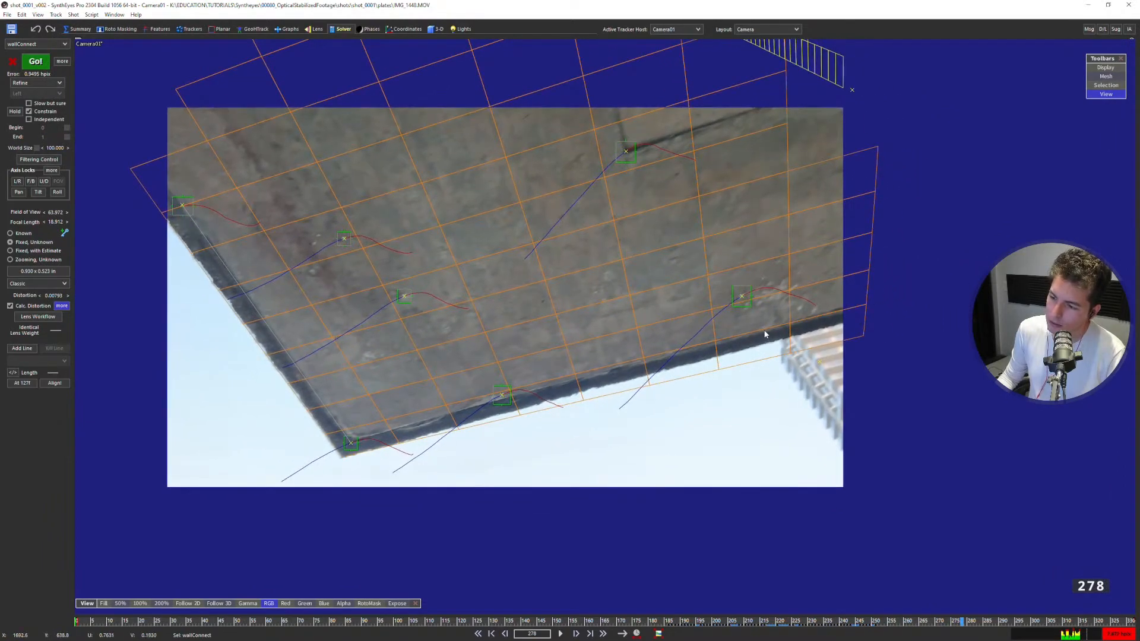
scroll(764, 337, up, 5)
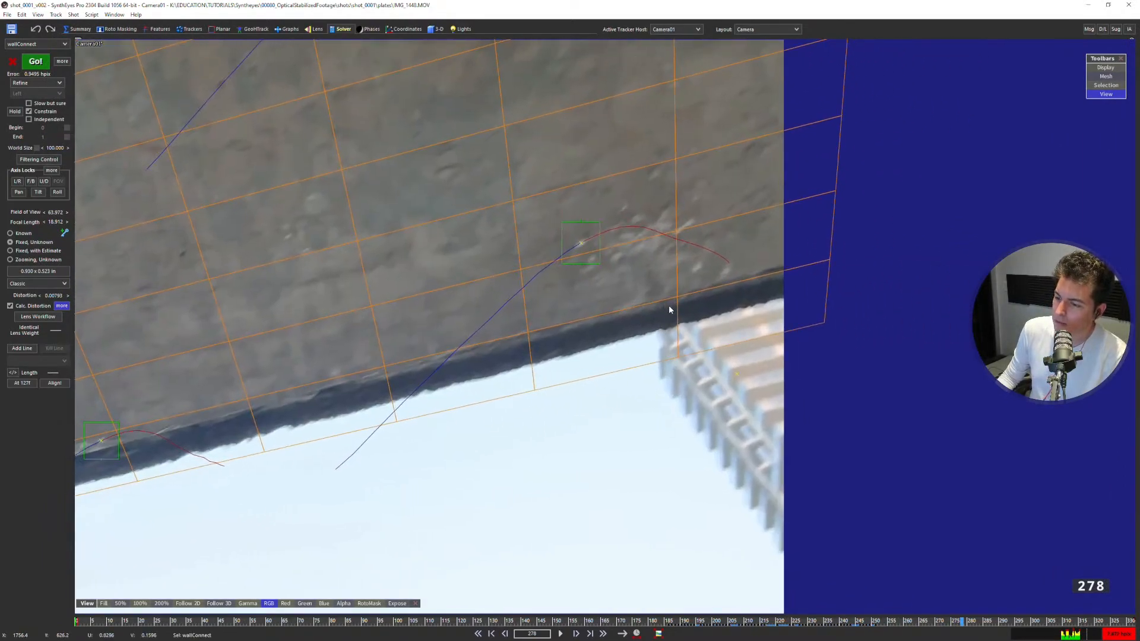
scroll(668, 309, down, 5)
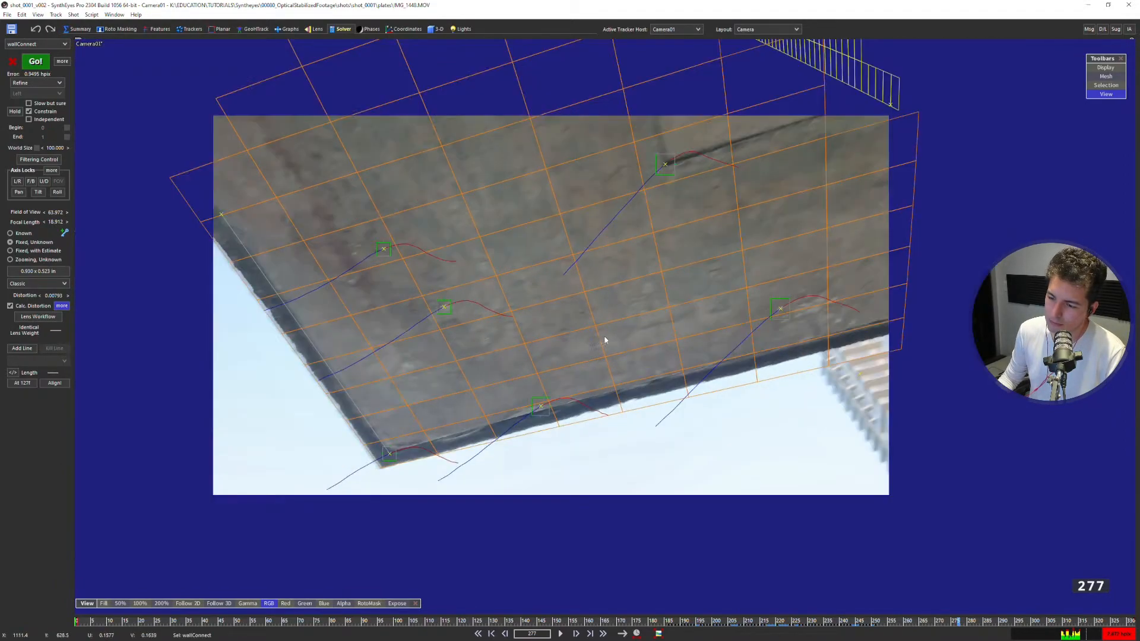
Step back and forth around frame 278, then back to frame 227, checking the ceiling card and wall mesh against the image.
key(Left)
key(Left)
key(Left)
key(Left)
key(Left)
key(Left)
key(Left)
key(Left)
key(Left)
key(Left)
key(Left)
key(Left)
key(Left)
key(Left)
key(Right)
key(Right)
key(Right)
key(Right)
key(Right)
key(Right)
key(Right)
key(Right)
key(Right)
key(Right)
key(Right)
key(Right)
key(Left)
key(Left)
key(Left)
key(Left)
key(Left)
key(Left)
key(Left)
key(Left)
key(Left)
key(Left)
key(Left)
key(Left)
key(Left)
key(Left)
key(Left)
key(Left)
key(Left)
key(Left)
key(Left)
key(Left)
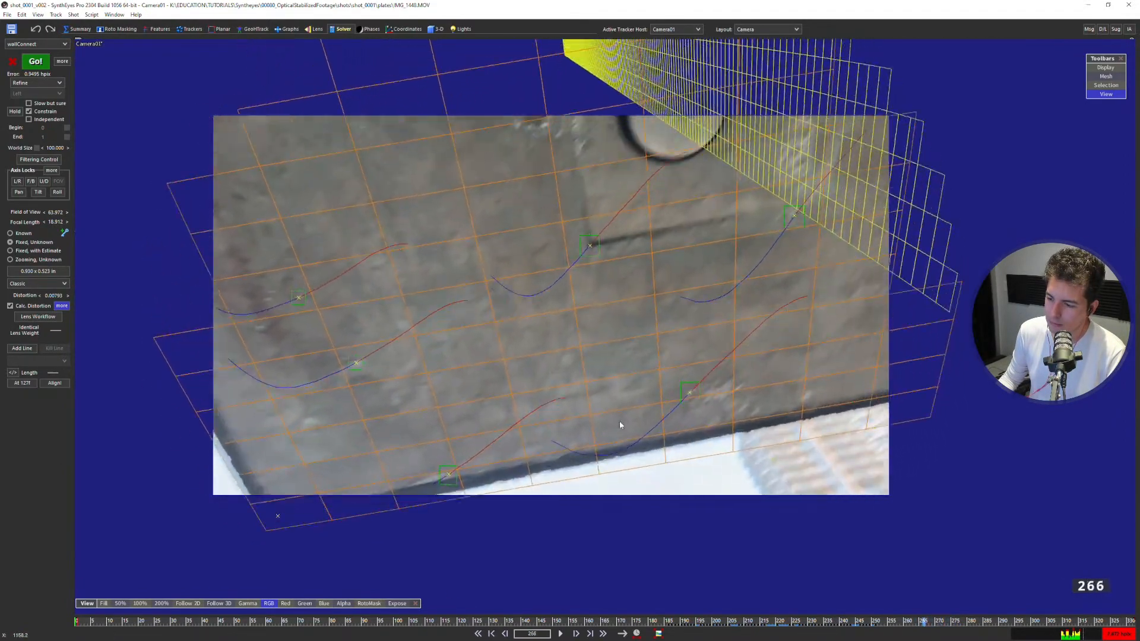
key(Left)
key(Left)
key(Left)
key(Left)
key(Left)
key(Left)
key(Left)
key(Left)
key(Left)
key(Left)
key(Left)
key(Left)
key(Left)
key(Left)
key(Left)
key(Left)
key(Left)
key(Left)
key(Left)
key(Left)
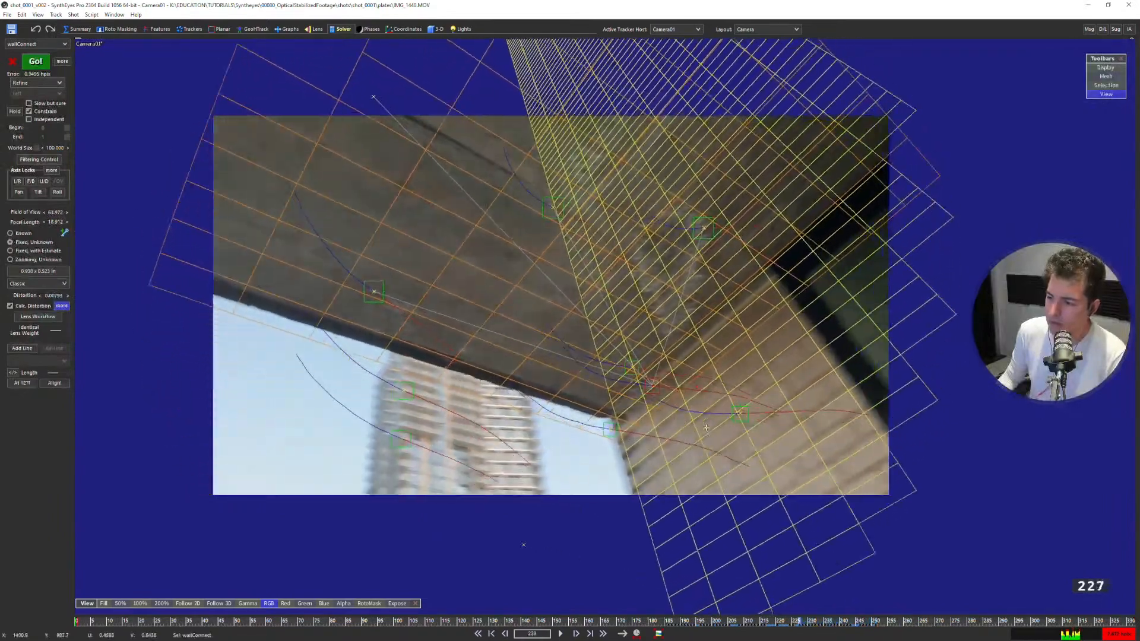
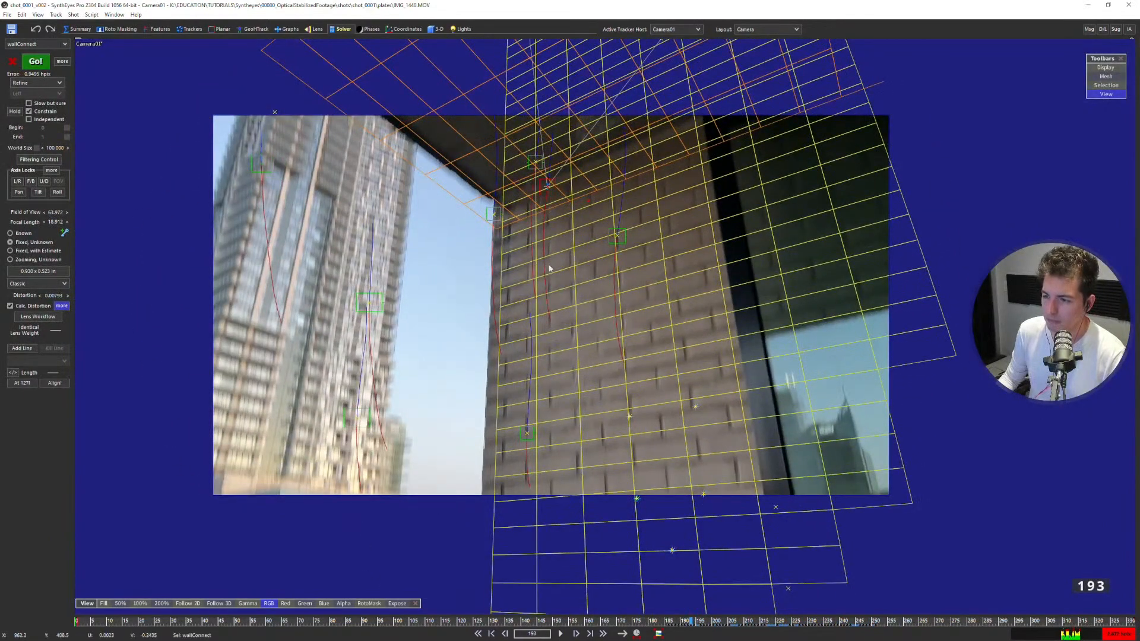
Constrain Tracker3 to the same XZ plane (floor) as wallConnect and re-solve the scene.
key(7)
scroll(281, 394, down, 7)
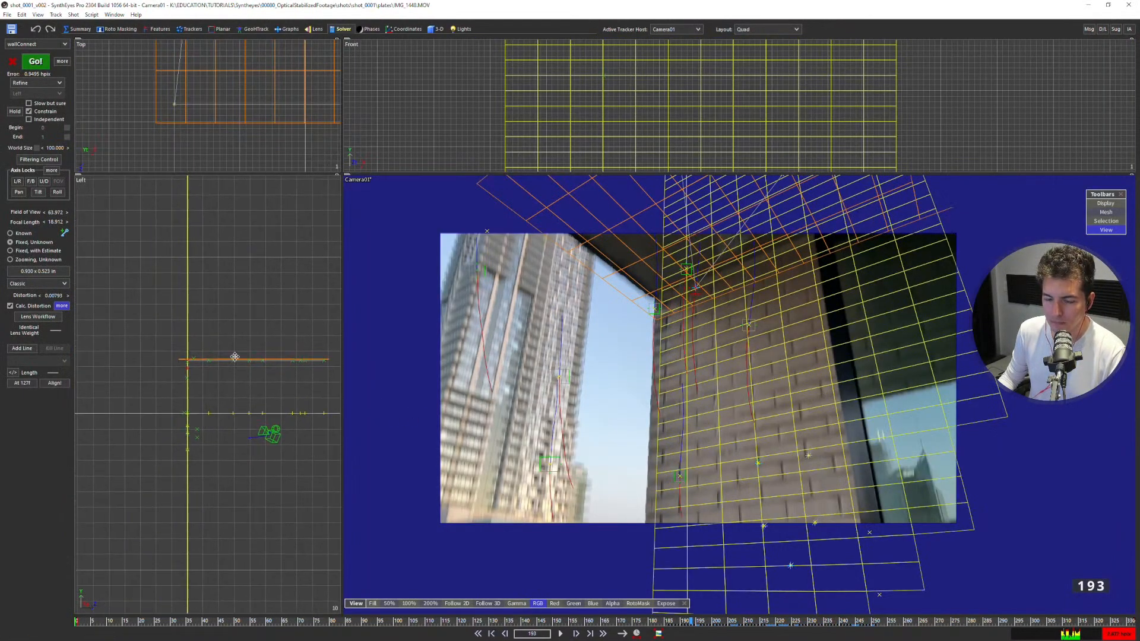
drag(341, 175, 525, 216)
scroll(301, 343, up, 3)
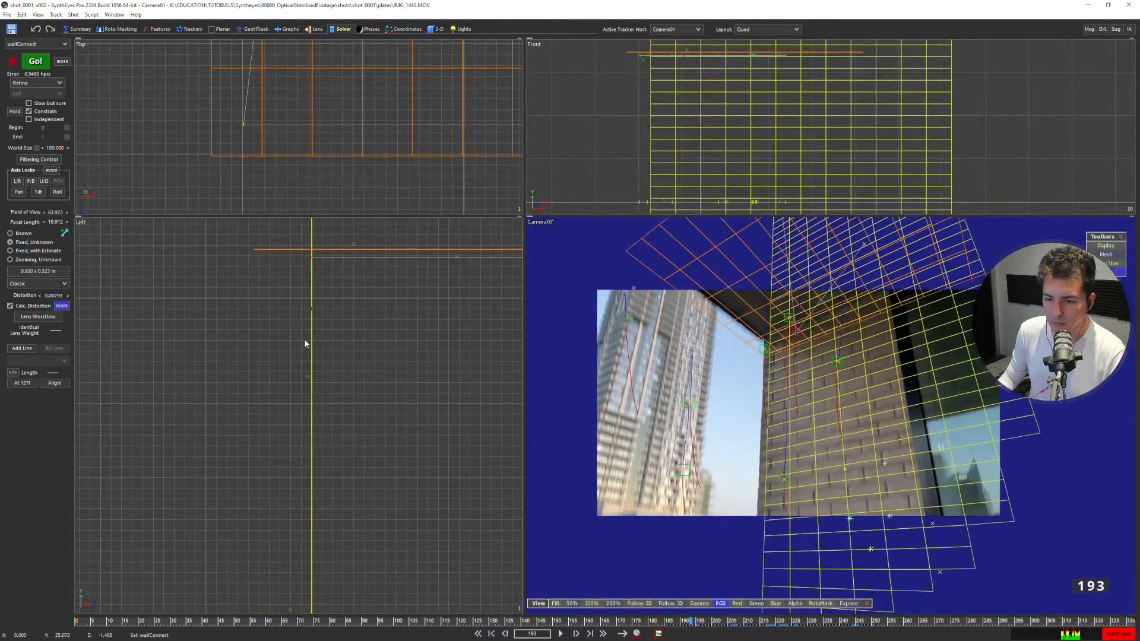
scroll(840, 347, up, 3)
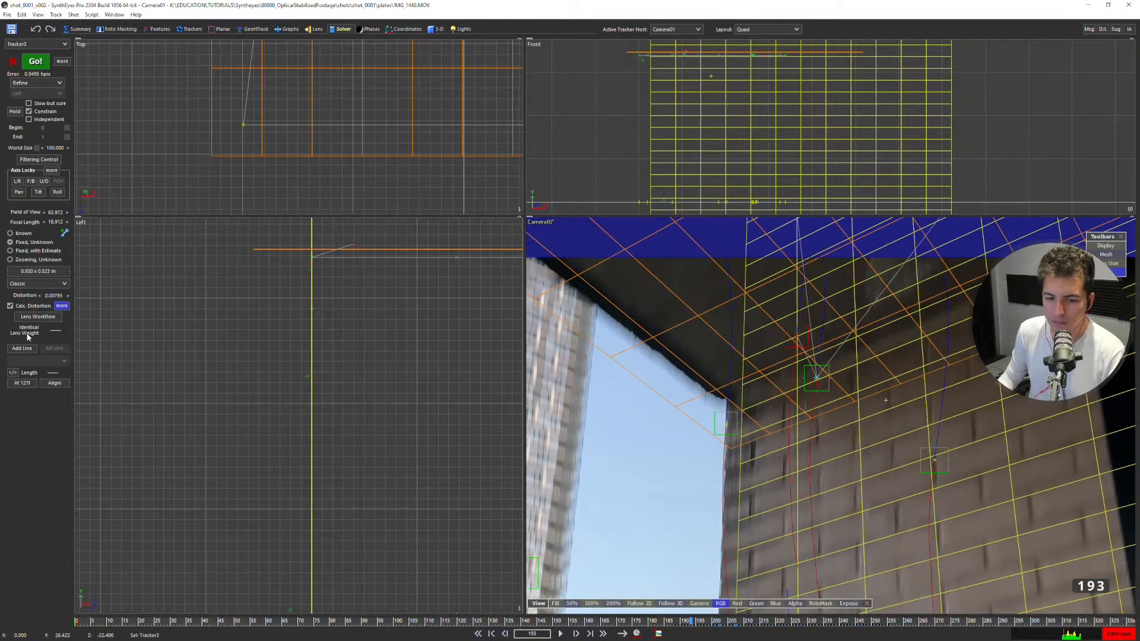
click(189, 28)
click(28, 391)
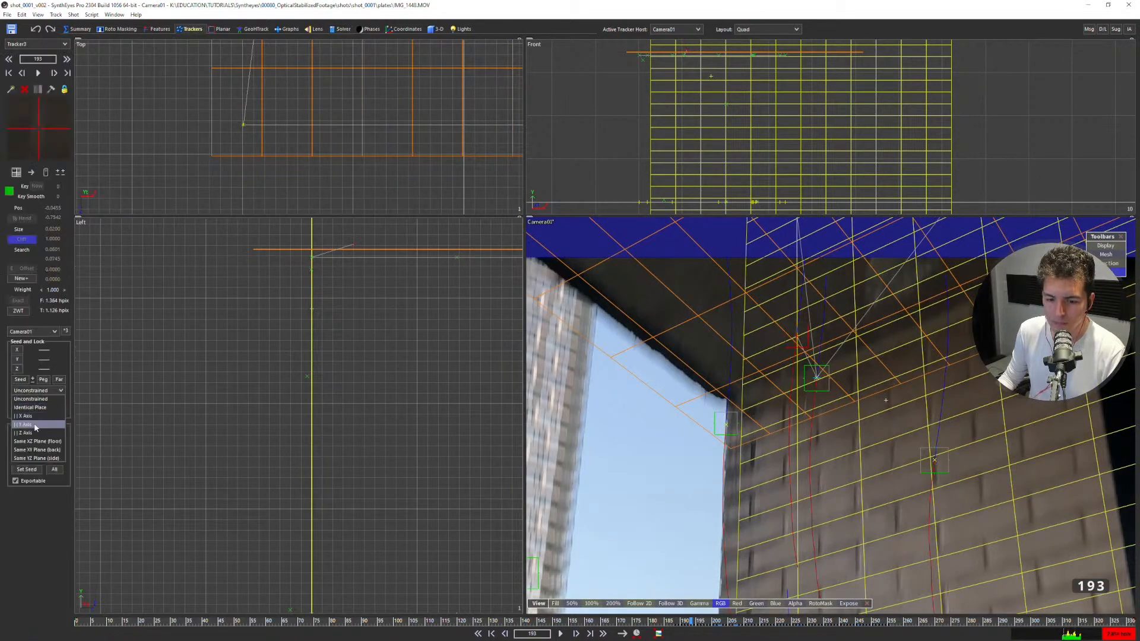
click(39, 441)
click(168, 158)
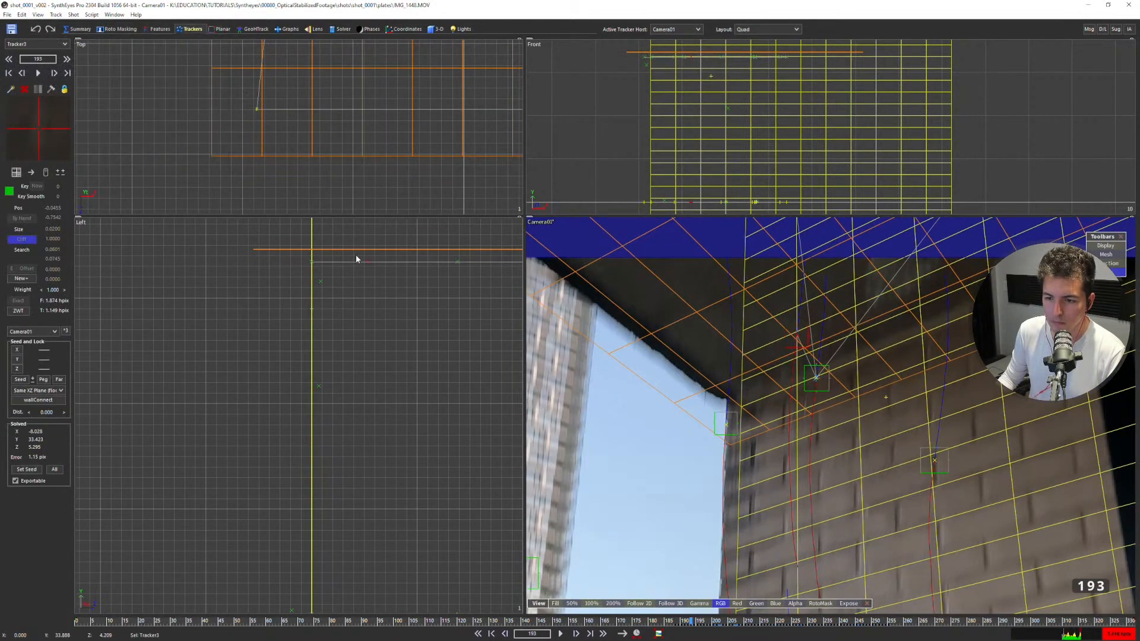
Move the ceiling card Card01 down in the Left view onto the line of ceiling trackers.
click(356, 249)
drag(356, 249, 365, 259)
scroll(351, 285, down, 5)
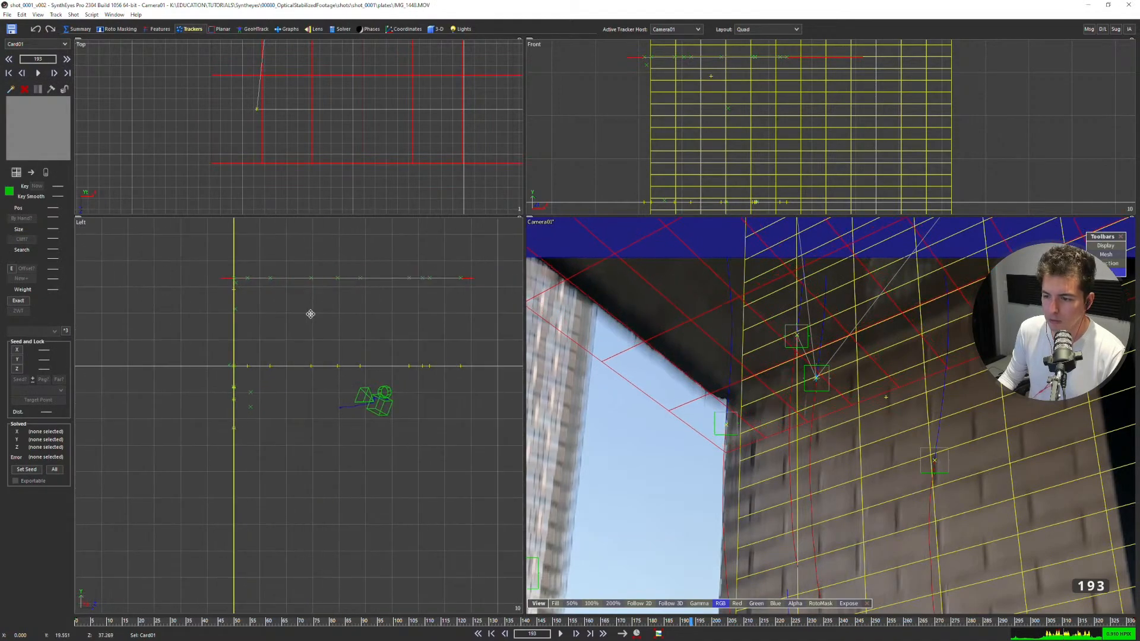
Step forward in the camera view from frame 193 to about 284, checking the ceiling card and wall mesh against the image.
key(5)
key(Right)
key(Right)
key(Right)
key(Right)
key(Right)
key(Right)
key(Right)
key(Right)
key(Right)
key(Right)
key(Right)
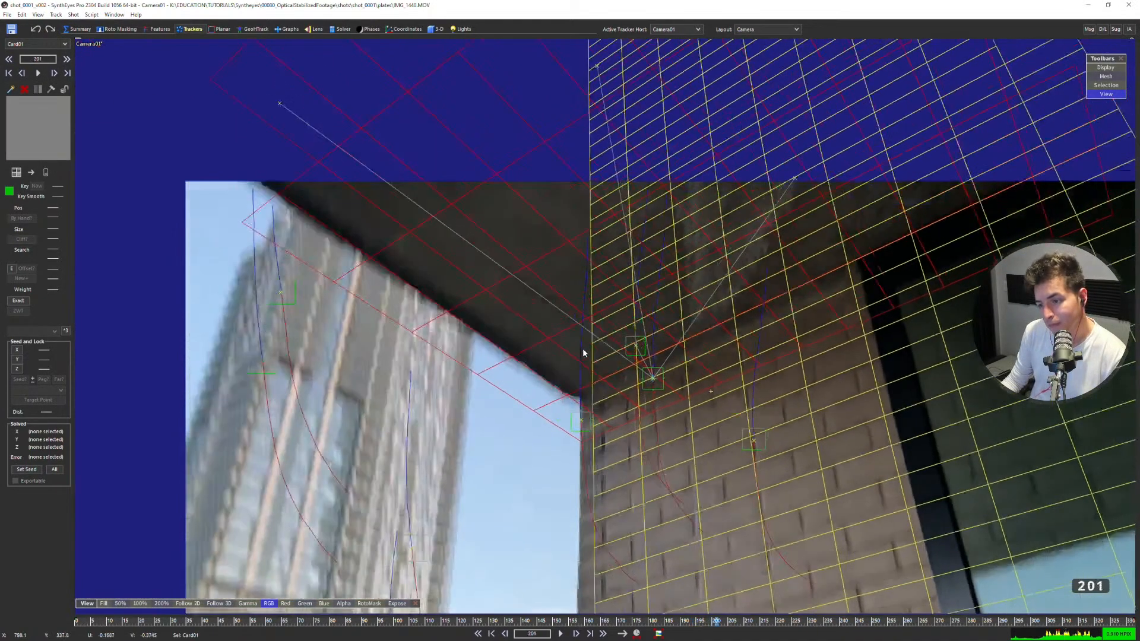
key(Right)
key(Right)
key(Right)
key(Right)
key(Right)
key(Right)
key(Right)
key(Right)
key(Right)
key(Right)
key(Right)
key(Right)
key(Right)
key(Right)
key(Right)
key(Right)
key(Right)
key(Right)
key(Right)
key(Right)
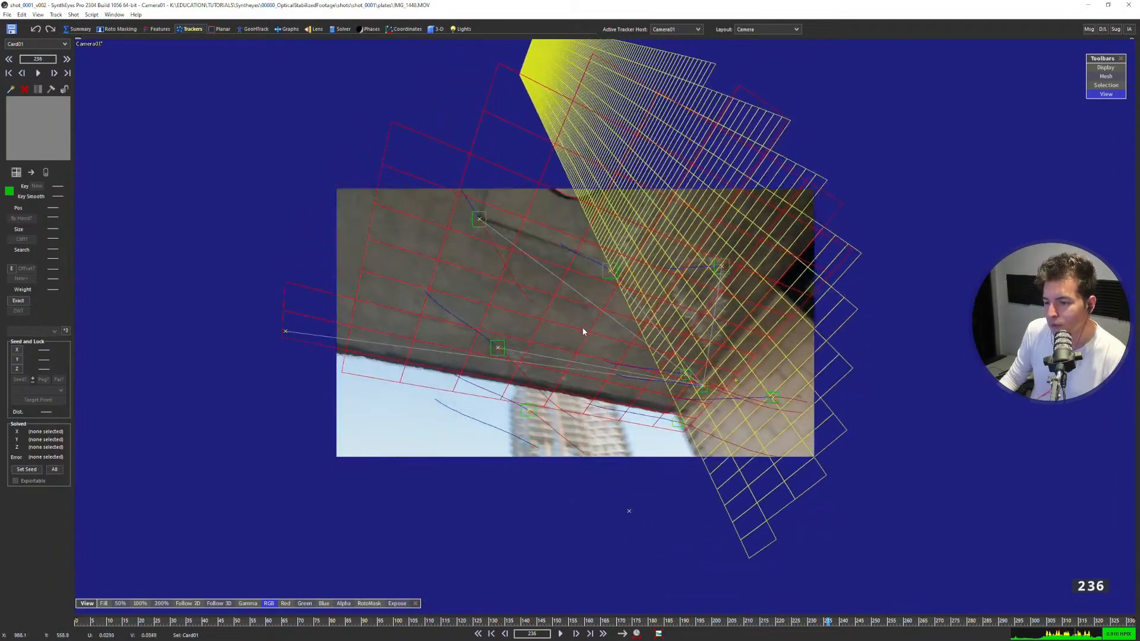
key(Right)
key(Right)
key(Right)
key(Right)
key(Right)
key(Right)
key(Right)
key(Right)
key(Right)
key(Right)
key(Right)
key(Right)
key(Right)
key(Right)
key(Right)
key(Right)
key(Right)
key(Right)
key(Right)
key(Right)
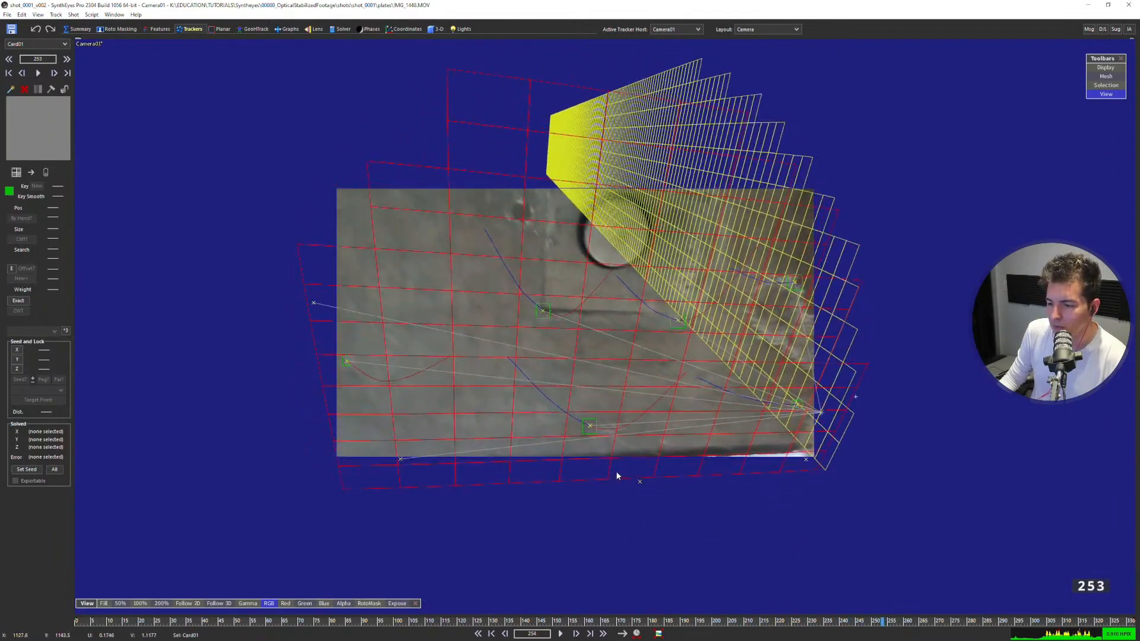
key(Right)
key(Right)
key(Right)
key(Right)
key(Right)
key(Right)
key(Right)
key(Right)
key(Right)
key(Right)
key(Right)
key(Right)
key(Right)
key(Right)
key(Right)
key(Right)
key(Right)
key(Right)
key(Right)
key(Right)
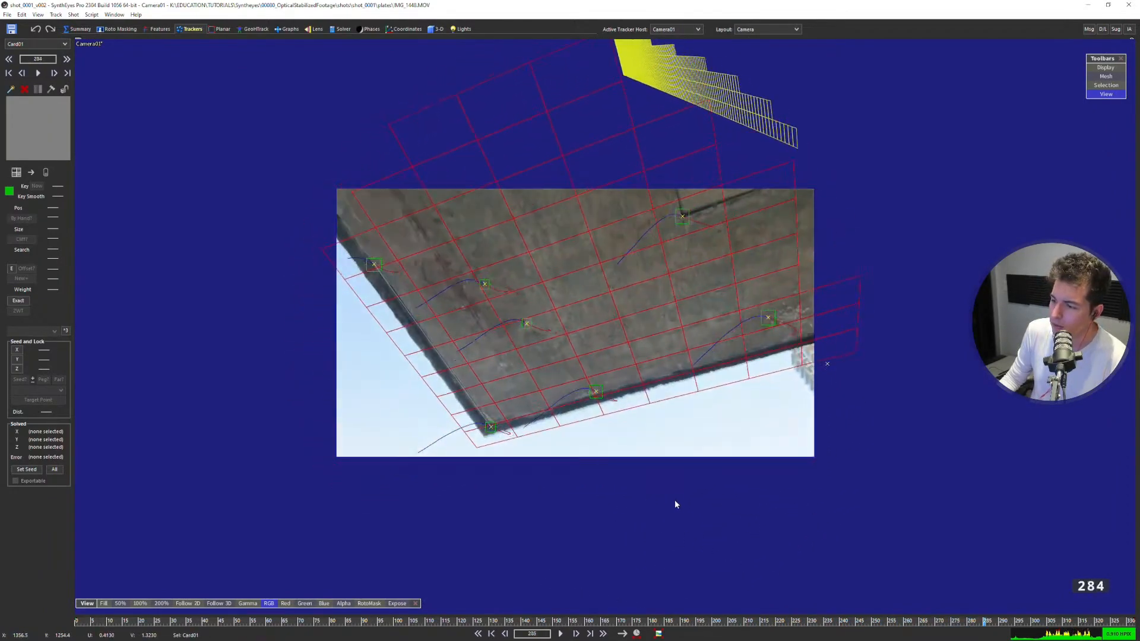
Continue forward to frame 332 and compare the ceiling card's grid lines with the slab's dark edges and corner.
scroll(706, 432, up, 2)
key(Right)
key(Right)
key(Right)
key(Right)
key(Right)
key(Right)
key(Right)
key(Right)
key(Right)
key(Right)
key(Right)
key(Right)
key(Right)
key(Right)
key(Right)
key(Right)
key(Right)
key(Right)
key(Right)
key(Right)
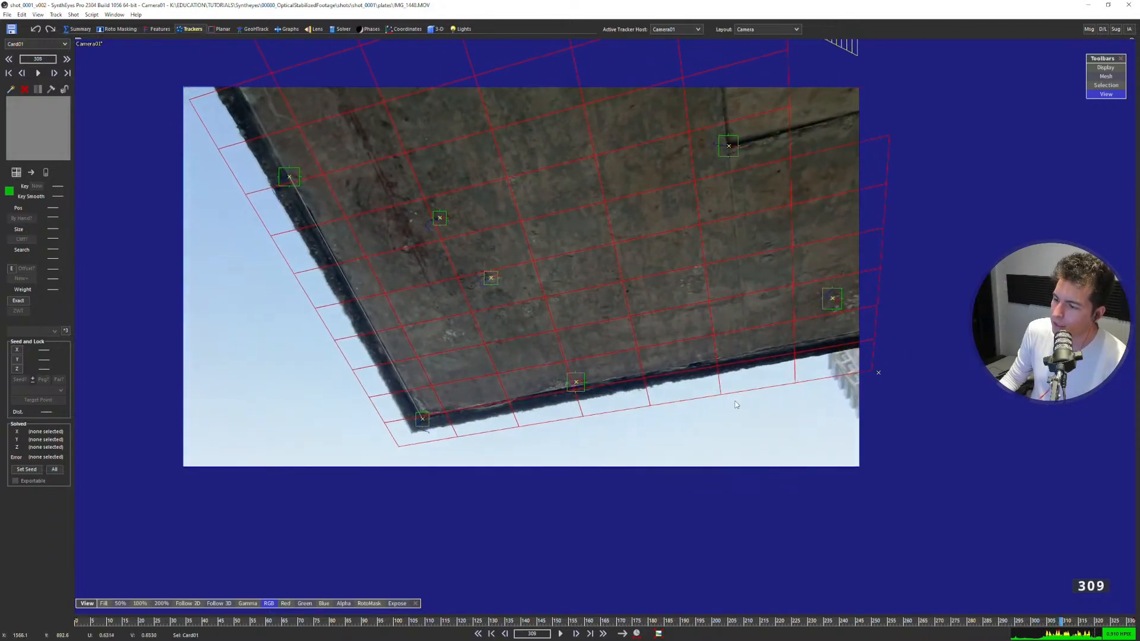
key(Right)
key(Right)
key(Right)
key(Right)
key(Right)
key(Right)
key(Right)
key(Right)
key(Right)
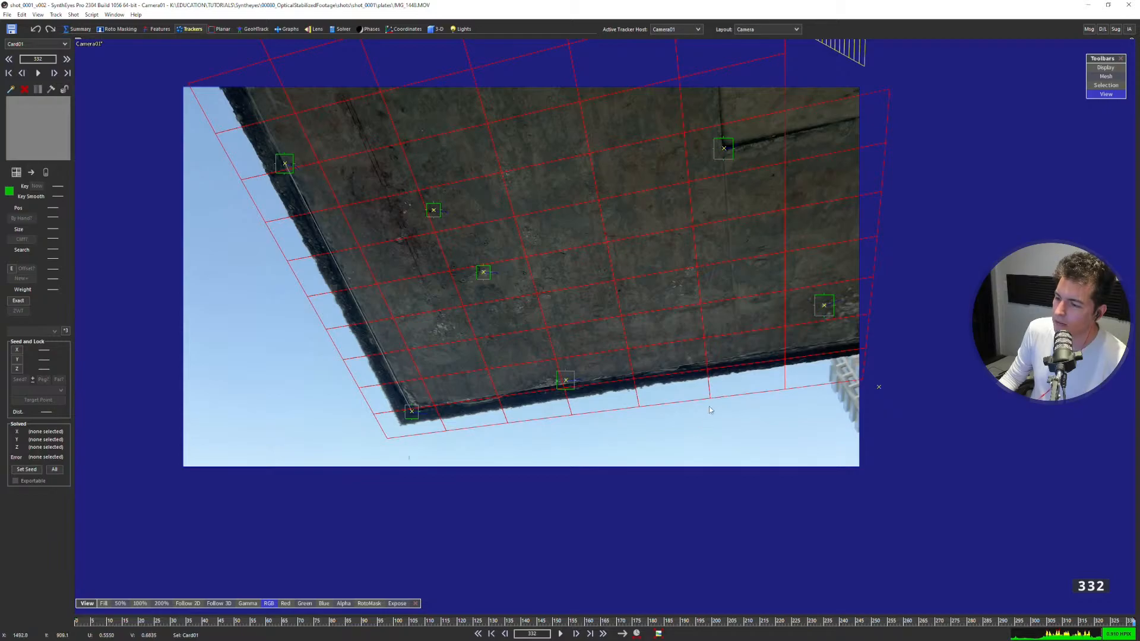
Step back to frame 298, forward past 305 and back to 282, examining how the ceiling card follows the slab corner.
middle_drag(428, 296, 458, 301)
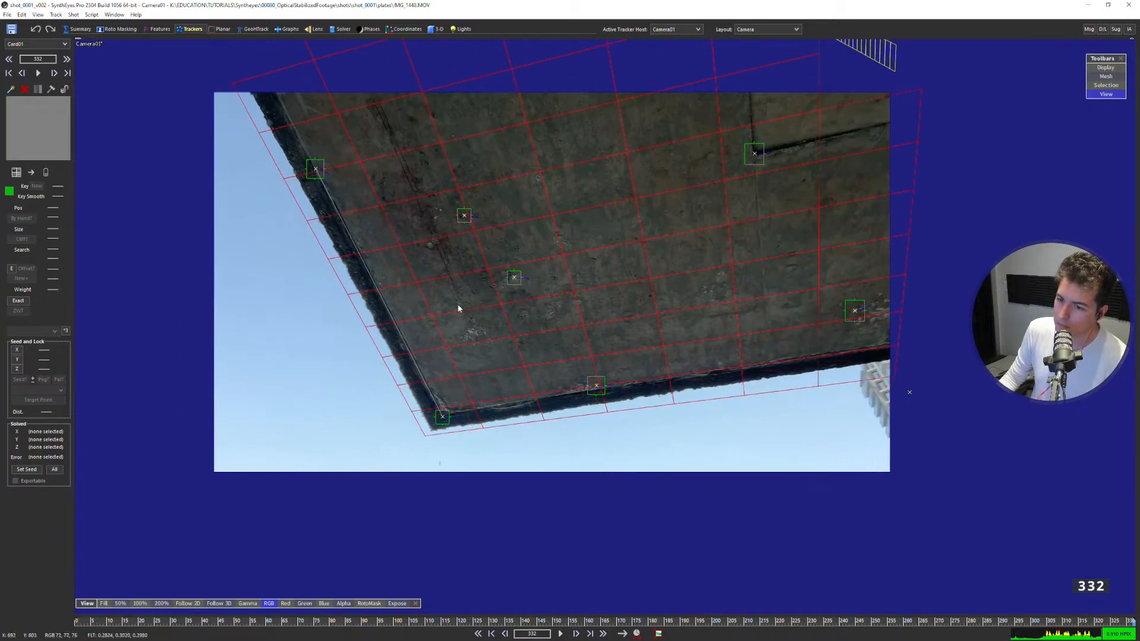
drag(458, 308, 407, 440)
key(Left)
key(Left)
key(Left)
key(Left)
key(Left)
key(Left)
key(Left)
key(Left)
key(Left)
key(Left)
key(Left)
key(Left)
key(Left)
key(Left)
key(Left)
key(Left)
key(Left)
key(Left)
key(Left)
key(Left)
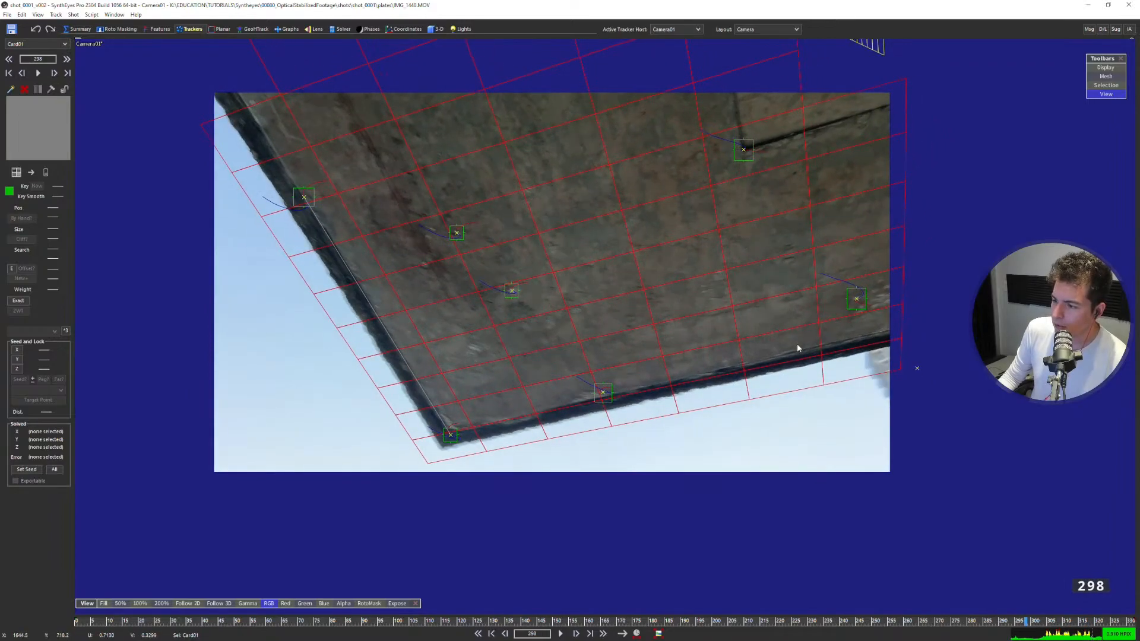
key(Right)
key(Right)
key(Right)
key(Right)
key(Right)
key(Right)
key(Right)
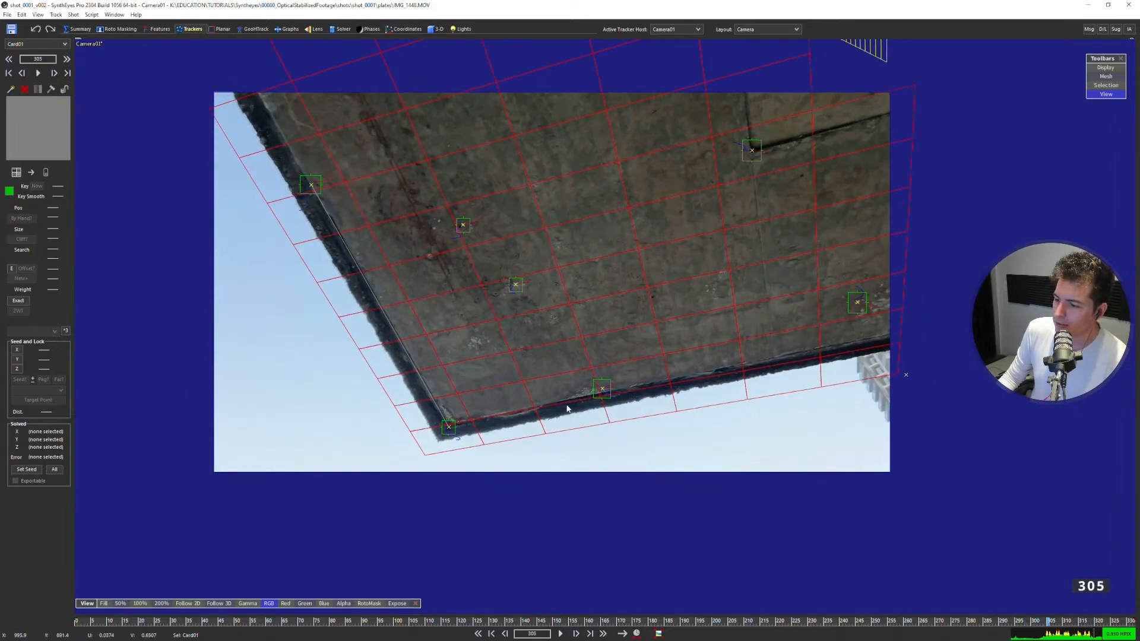
key(Right)
drag(1032, 625, 974, 620)
Select the slab-corner tracker Tracker15 and compare its plane with the ceiling card in the Left, Front and Top views.
click(424, 425)
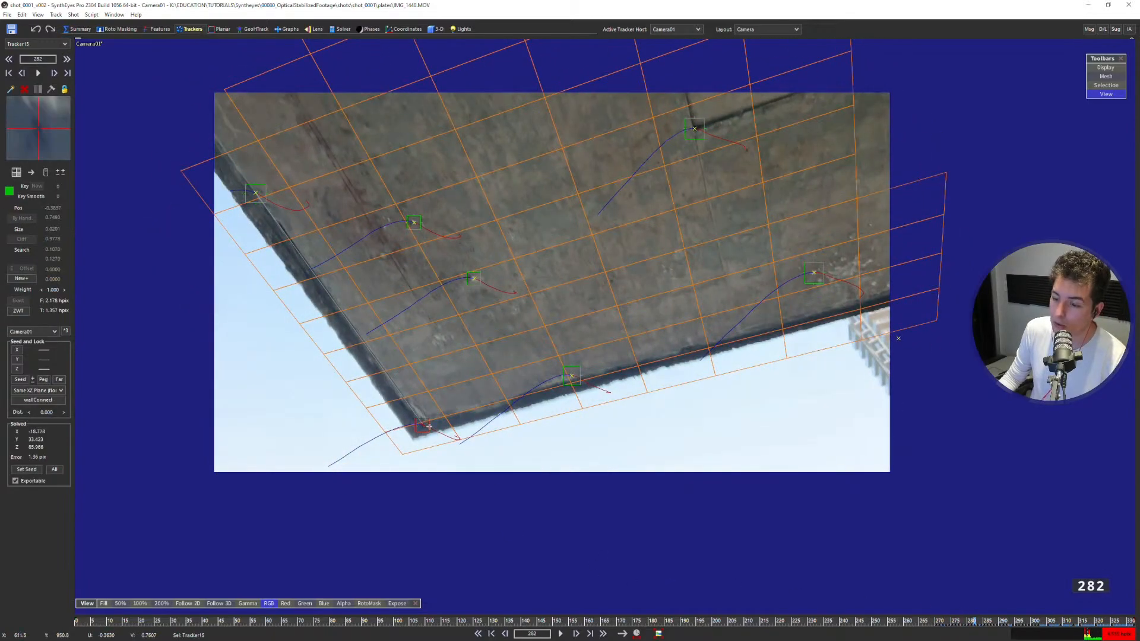
key(q)
scroll(379, 287, up, 3)
scroll(396, 288, up, 3)
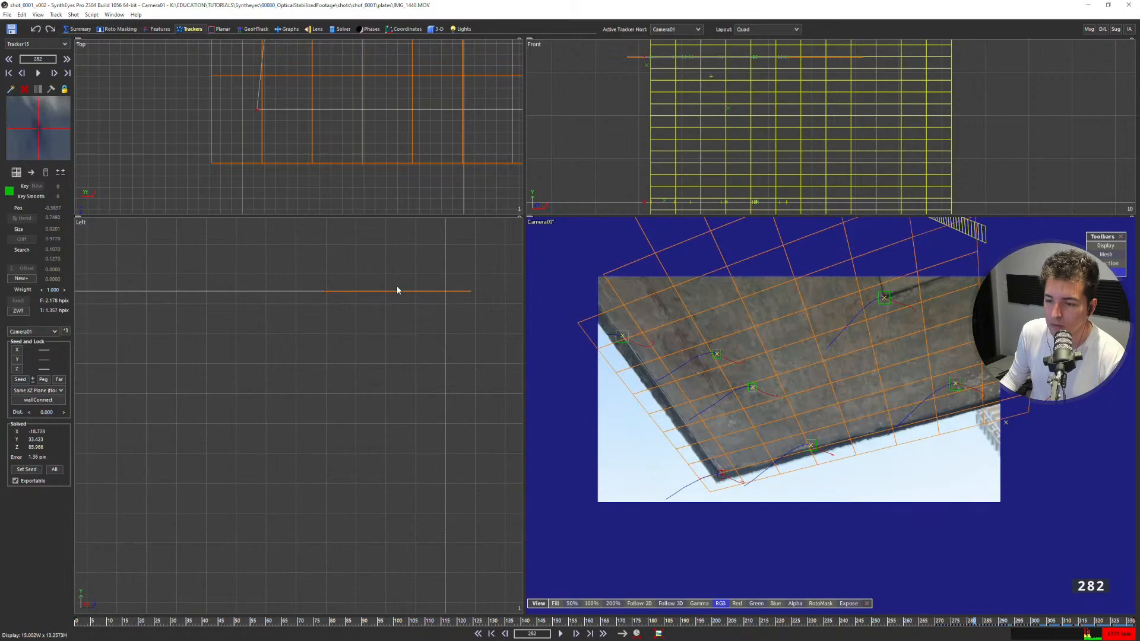
scroll(675, 135, down, 5)
scroll(676, 128, up, 5)
scroll(607, 93, up, 5)
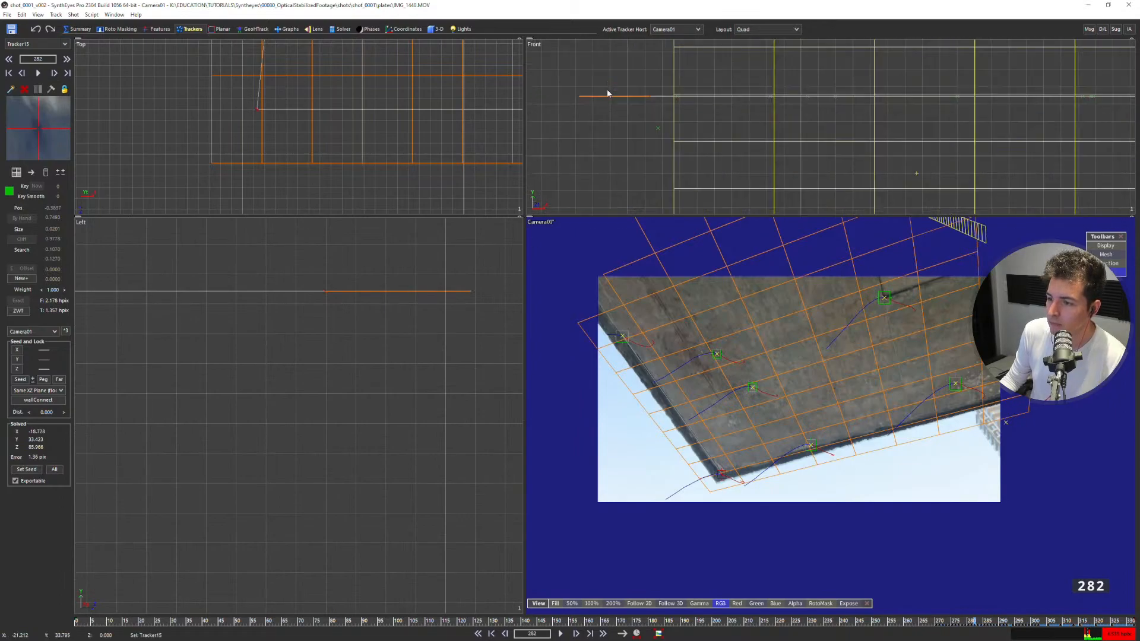
scroll(386, 125, down, 5)
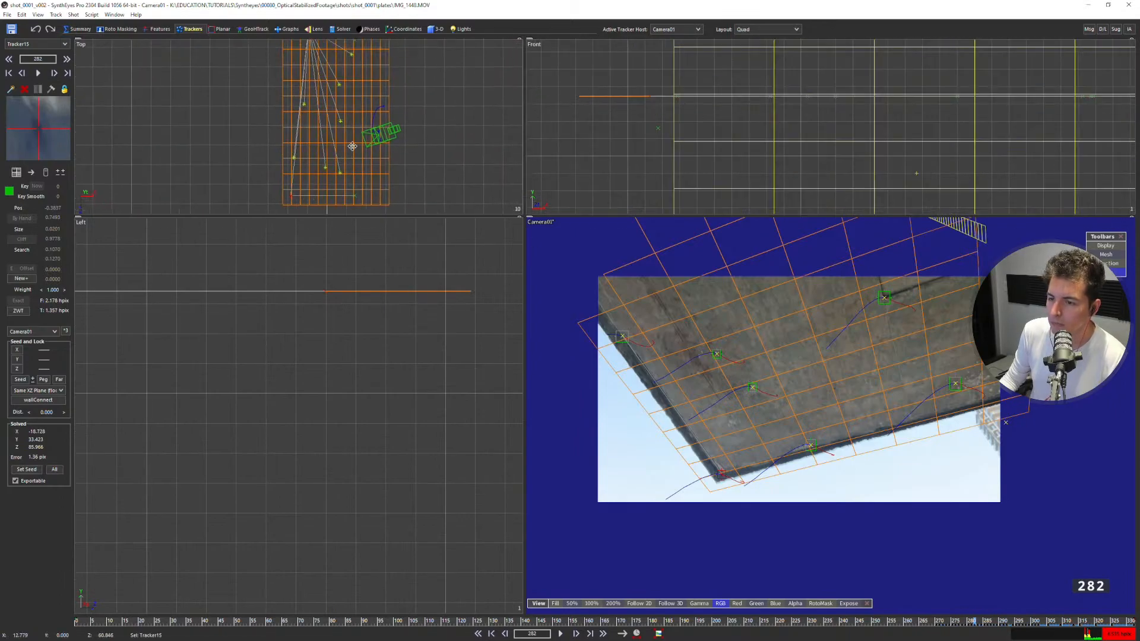
scroll(928, 437, up, 4)
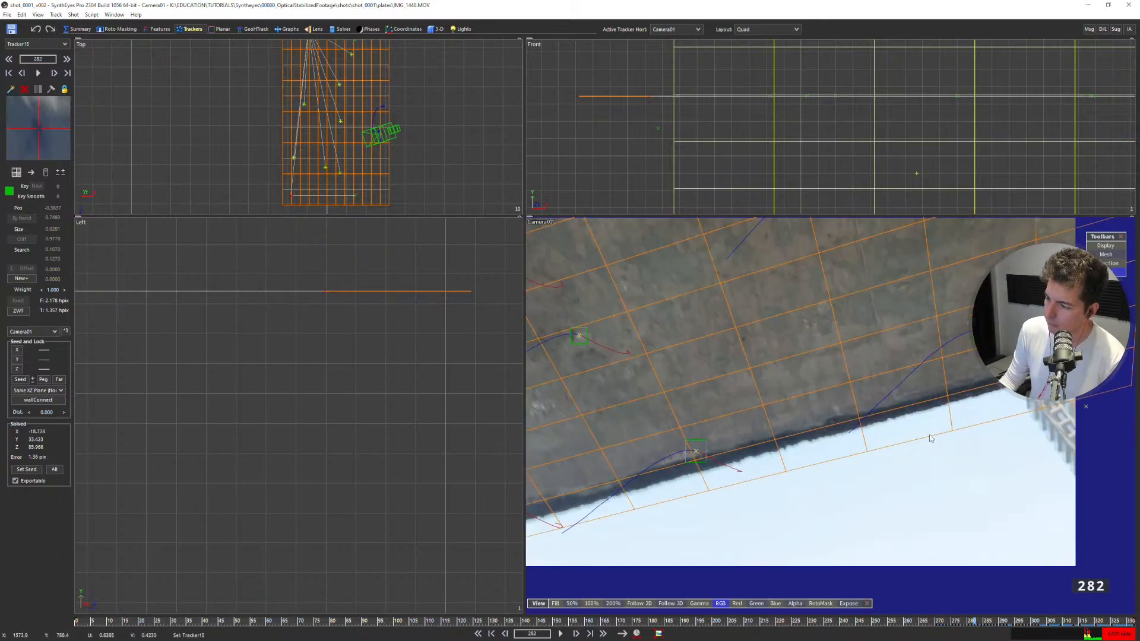
middle_drag(931, 436, 877, 419)
Step around frame 279 in the camera view and examine the gap between the card's grid and the slab edge.
key(5)
scroll(367, 323, down, 2)
middle_drag(366, 323, 686, 228)
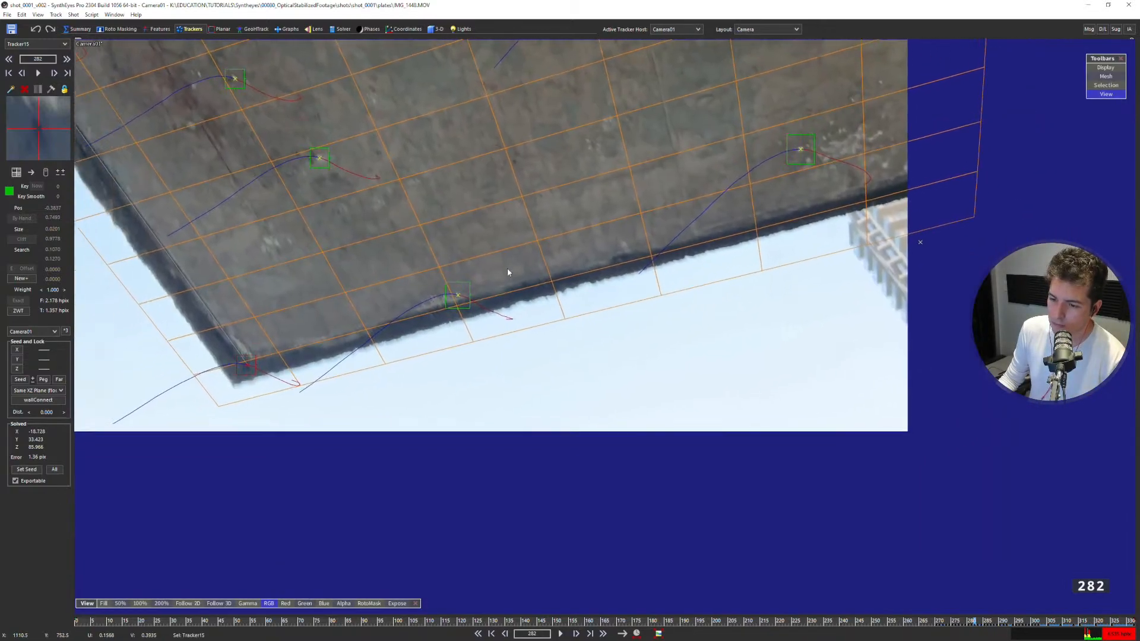
key(s)
key(s)
key(s)
key(s)
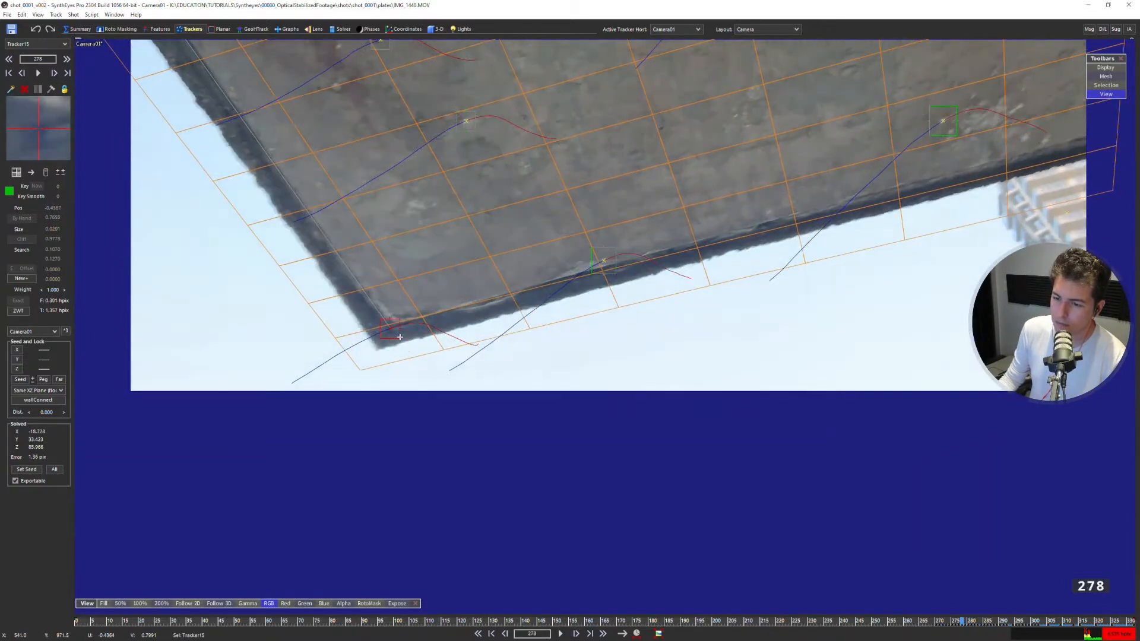
key(d)
scroll(478, 329, down, 2)
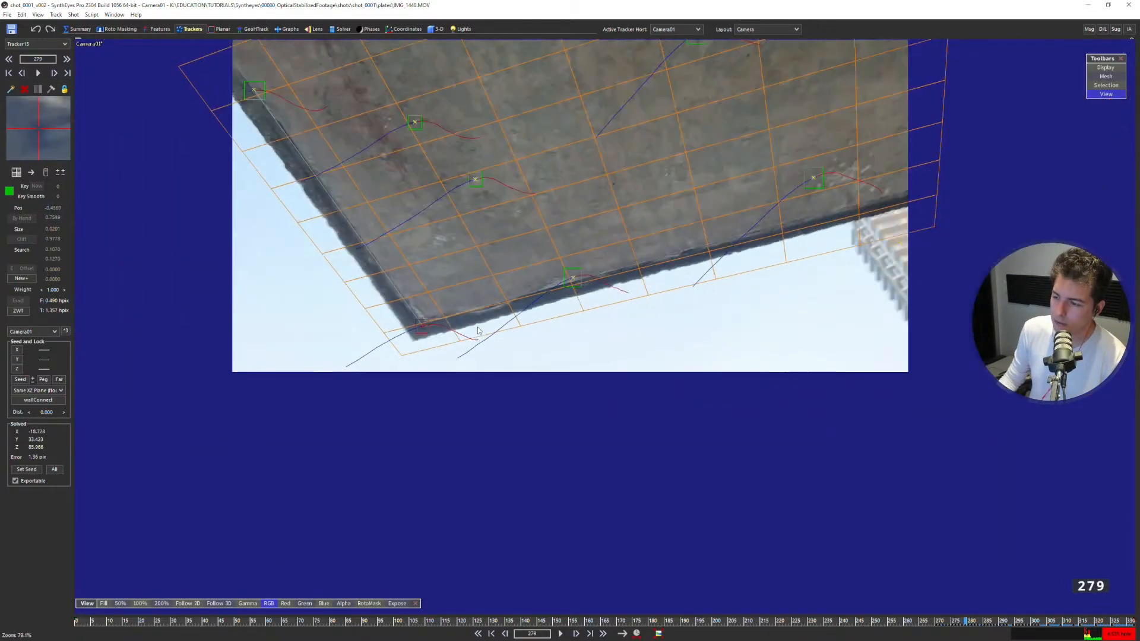
Play forward to frame 331 and add a tracker with an enlarged search area on the slab's dark edge near the railing.
key(space)
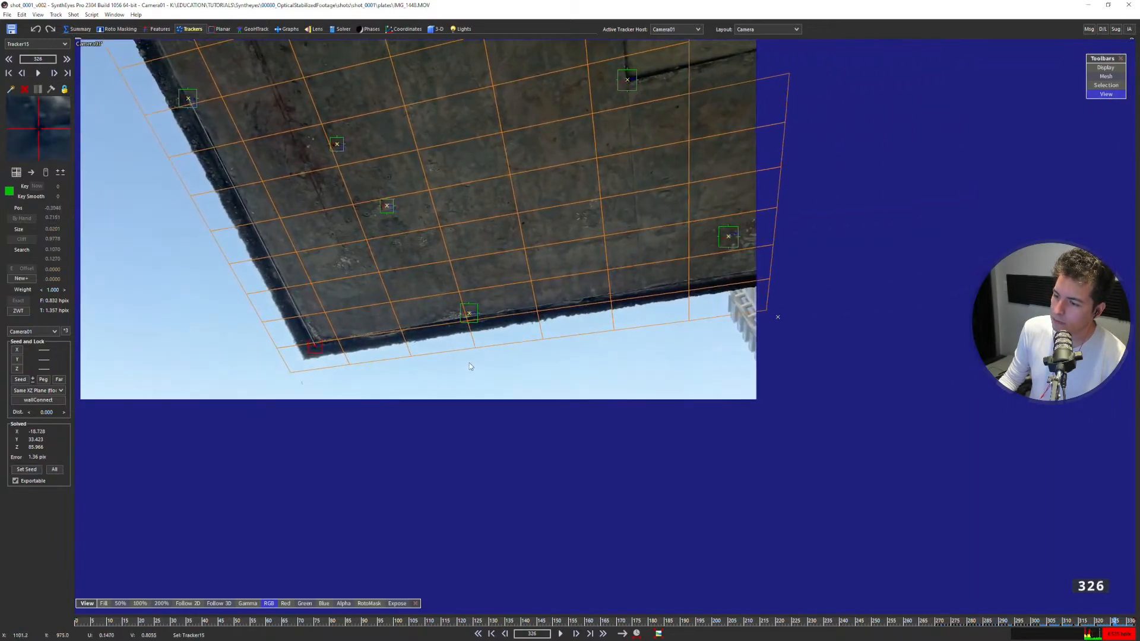
scroll(544, 318, down, 3)
scroll(522, 319, up, 5)
scroll(504, 295, down, 2)
middle_drag(1036, 208, 595, 289)
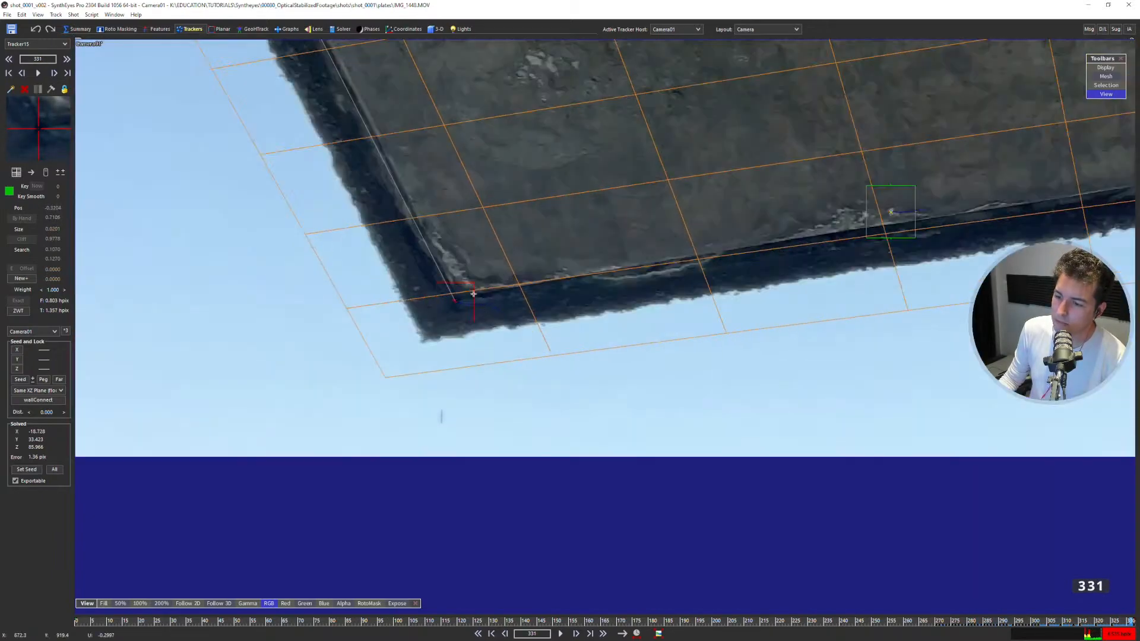
scroll(594, 292, up, 2)
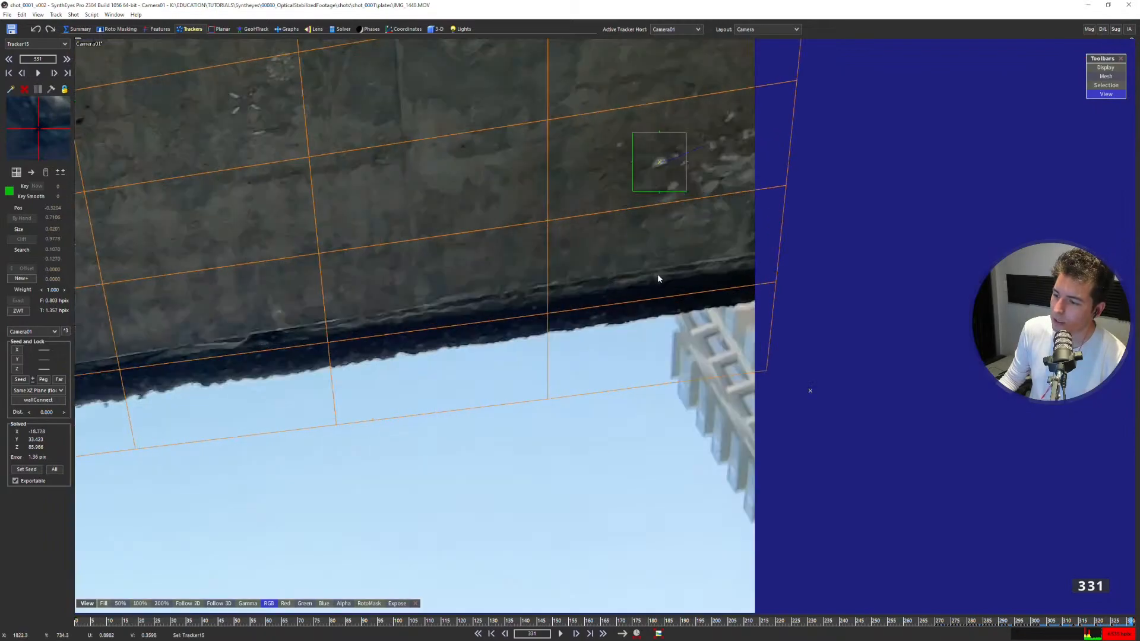
click(617, 279)
drag(635, 297, 648, 300)
key(5)
drag(737, 419, 748, 422)
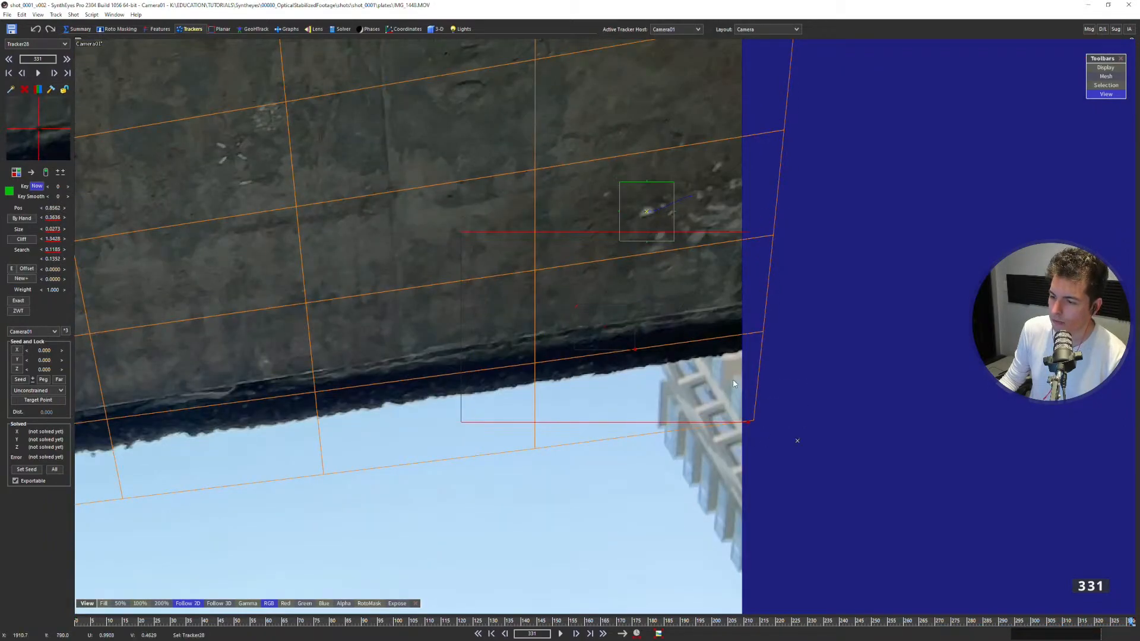
Hide the meshes and track the new slab-edge tracker backward from frame 331 to 289.
scroll(650, 365, down, 1)
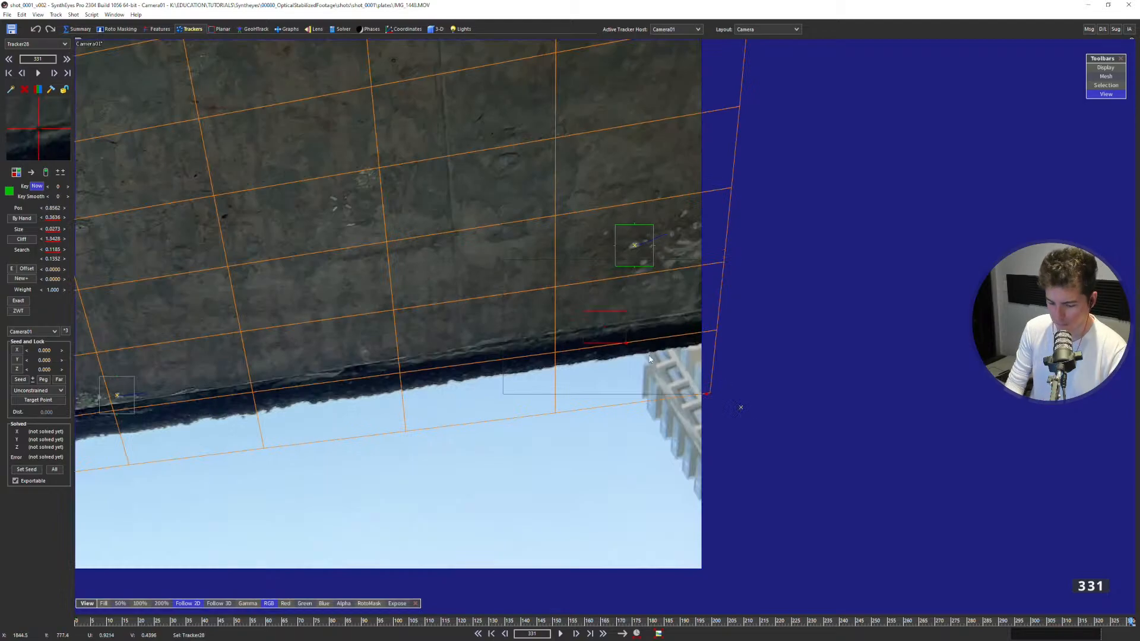
key(g)
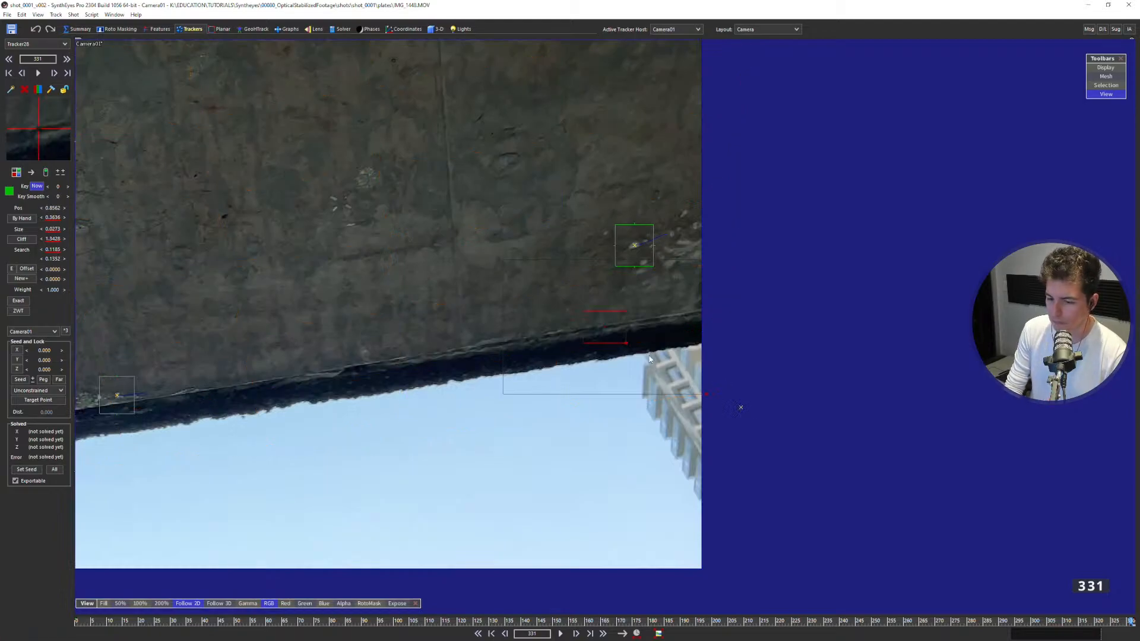
key(d)
key(s)
key(s)
key(s)
key(s)
key(s)
key(s)
key(s)
key(s)
key(s)
key(s)
key(s)
key(s)
key(s)
key(s)
key(s)
key(s)
key(s)
key(s)
key(s)
key(s)
key(s)
key(s)
key(s)
key(s)
key(s)
key(s)
key(s)
key(s)
key(s)
key(s)
key(s)
key(s)
key(s)
key(s)
key(s)
key(s)
key(s)
key(s)
key(s)
key(s)
key(s)
key(s)
key(s)
key(s)
key(s)
key(d)
key(d)
key(d)
Continue tracking the slab edge backward frame by frame from 289 to 269.
key(s)
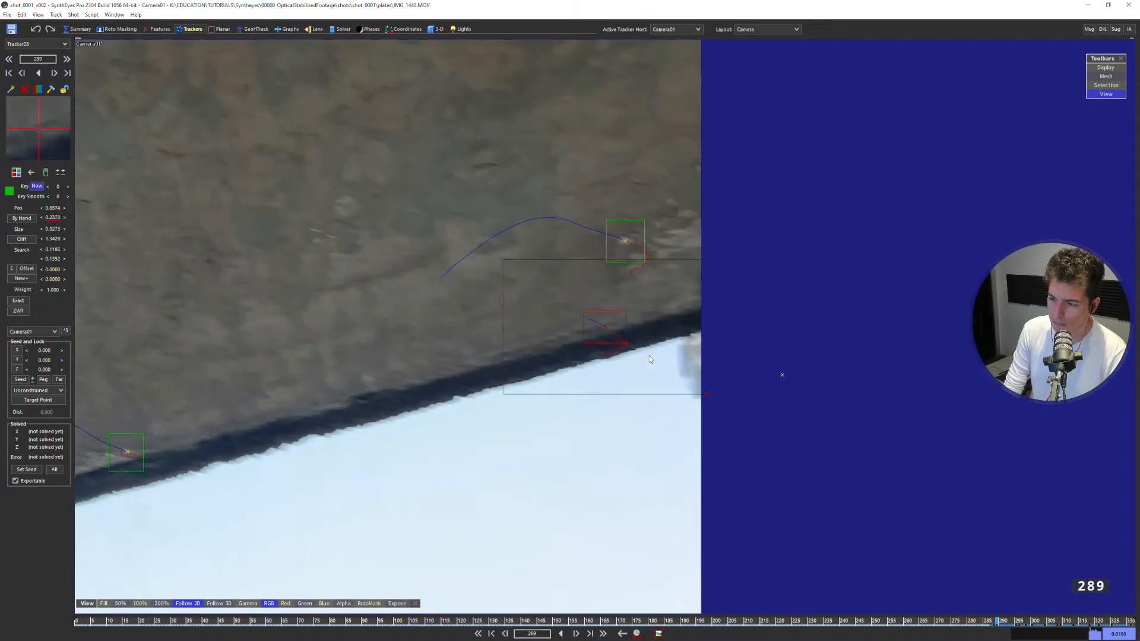
key(s)
key(s)
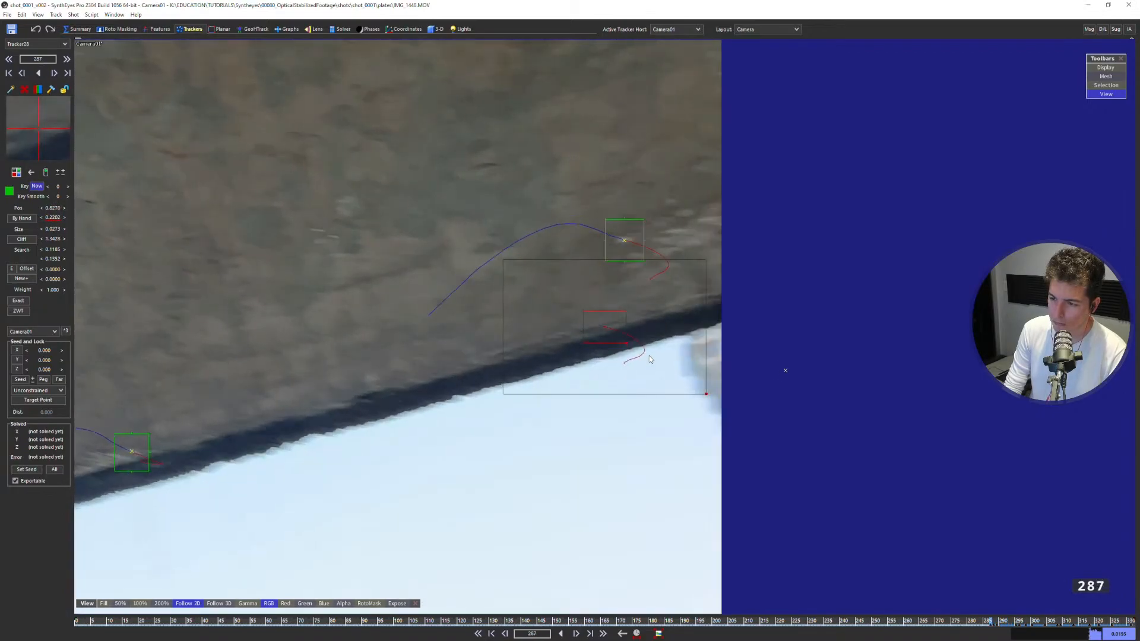
key(s)
key(s)
key(s)
key(s)
key(s)
key(s)
key(s)
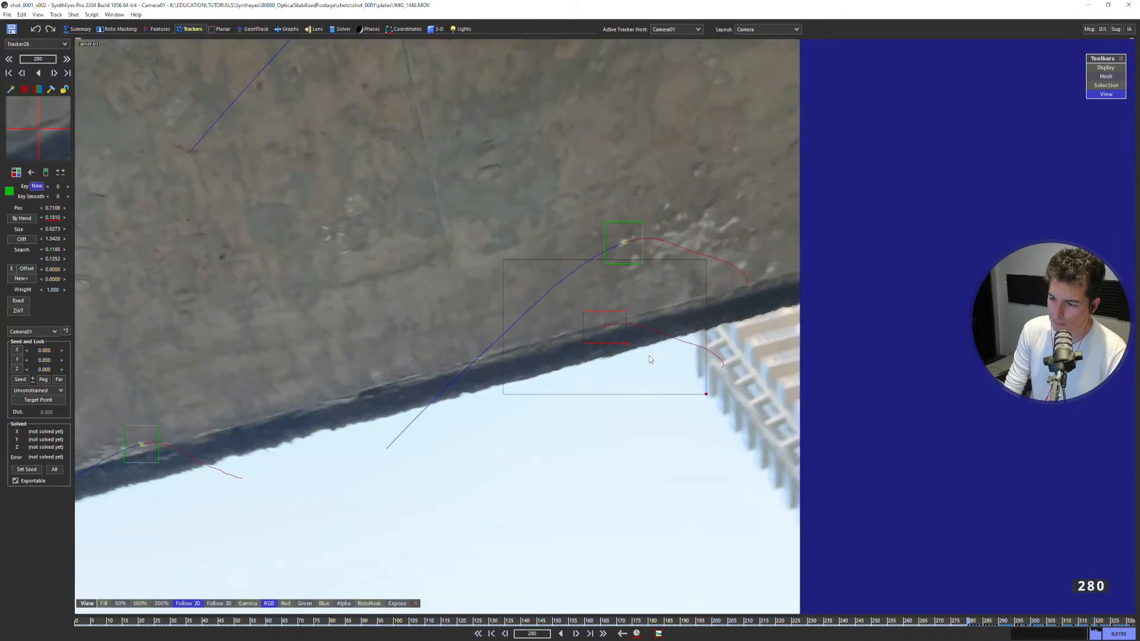
key(s)
key(s)
key(s)
key(s)
key(s)
key(s)
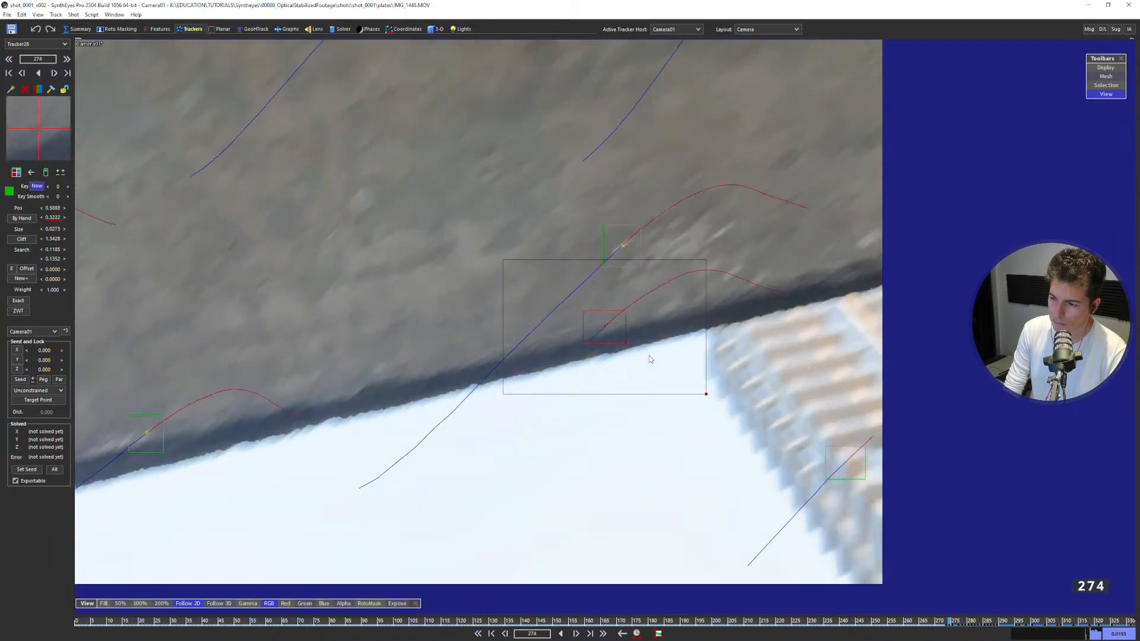
key(s)
key(s)
key(s)
key(s)
key(s)
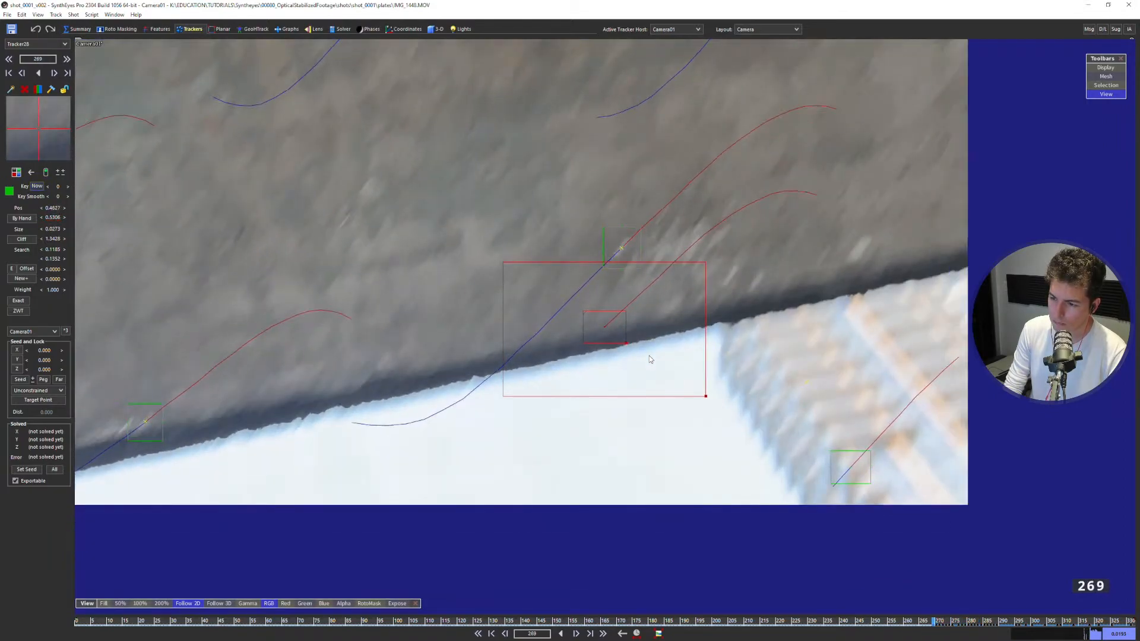
key(s)
key(d)
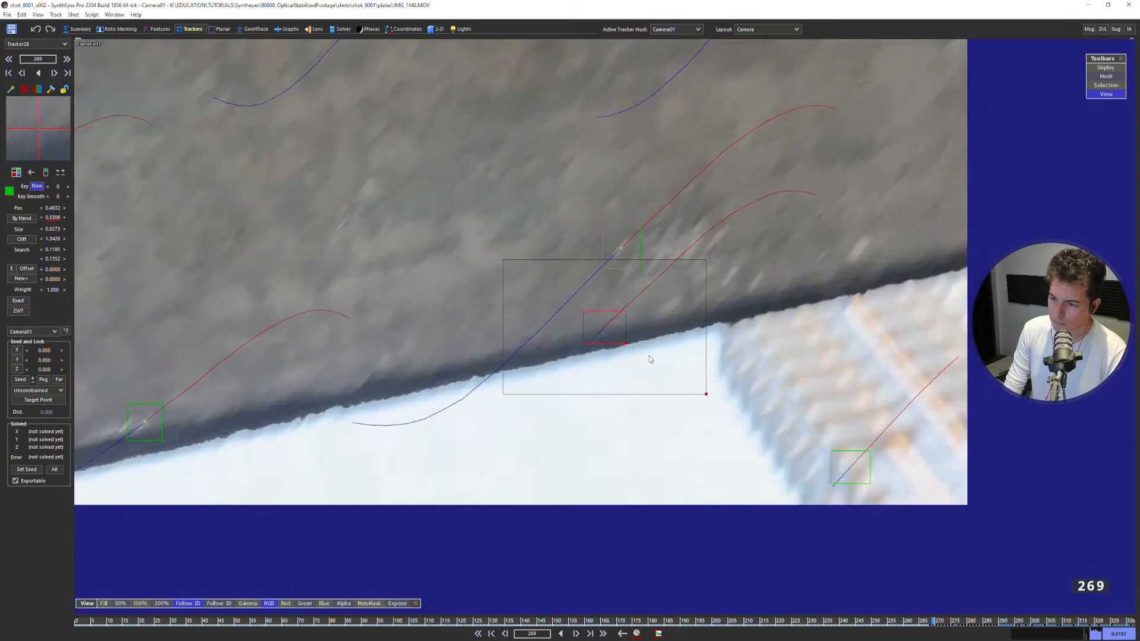
Track the slab edge backward from frame 269 to 259, where it leaves the image.
key(s)
key(s)
key(s)
key(s)
key(s)
key(s)
key(d)
key(s)
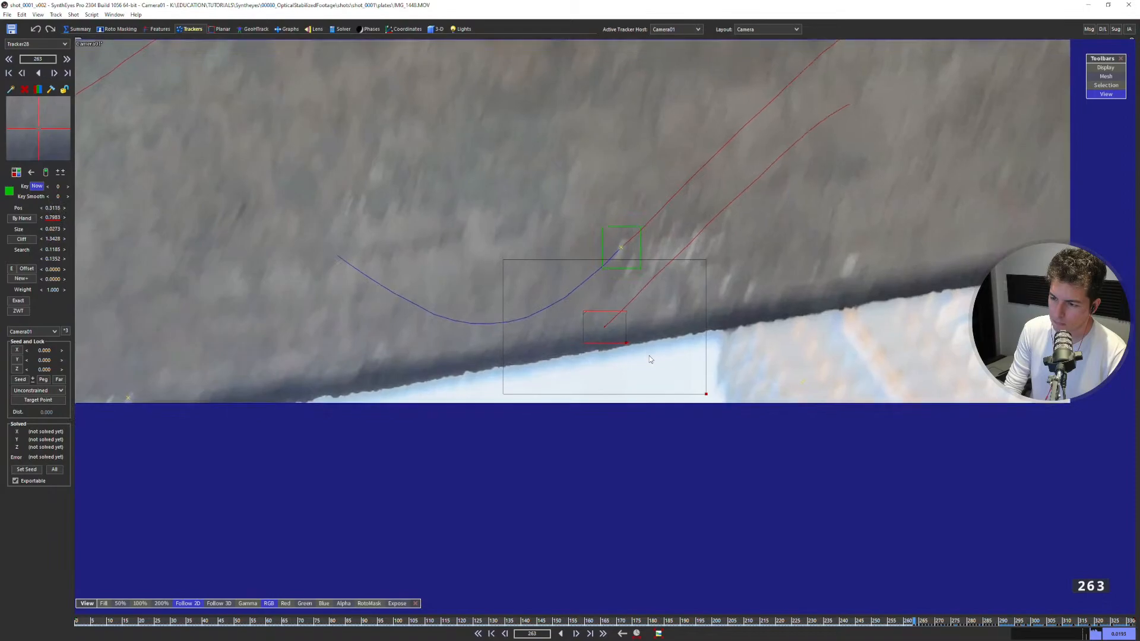
key(s)
key(s)
key(s)
key(s)
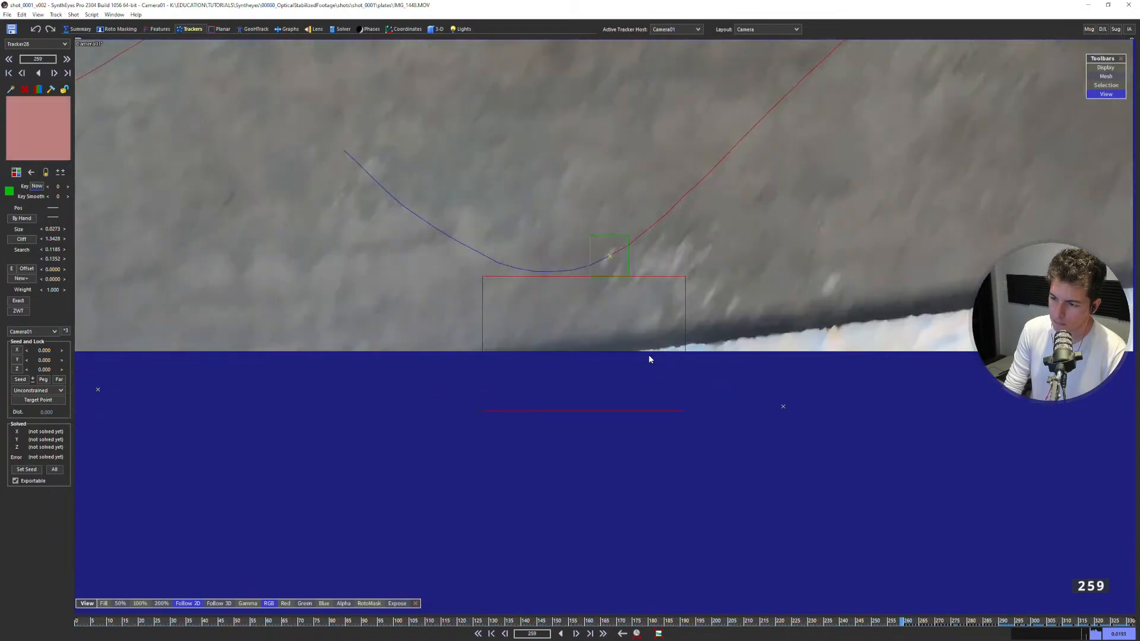
Lock the finished slab-edge tracker and step back to frame 251.
key(s)
key(s)
key(s)
key(s)
key(s)
key(s)
key(s)
key(s)
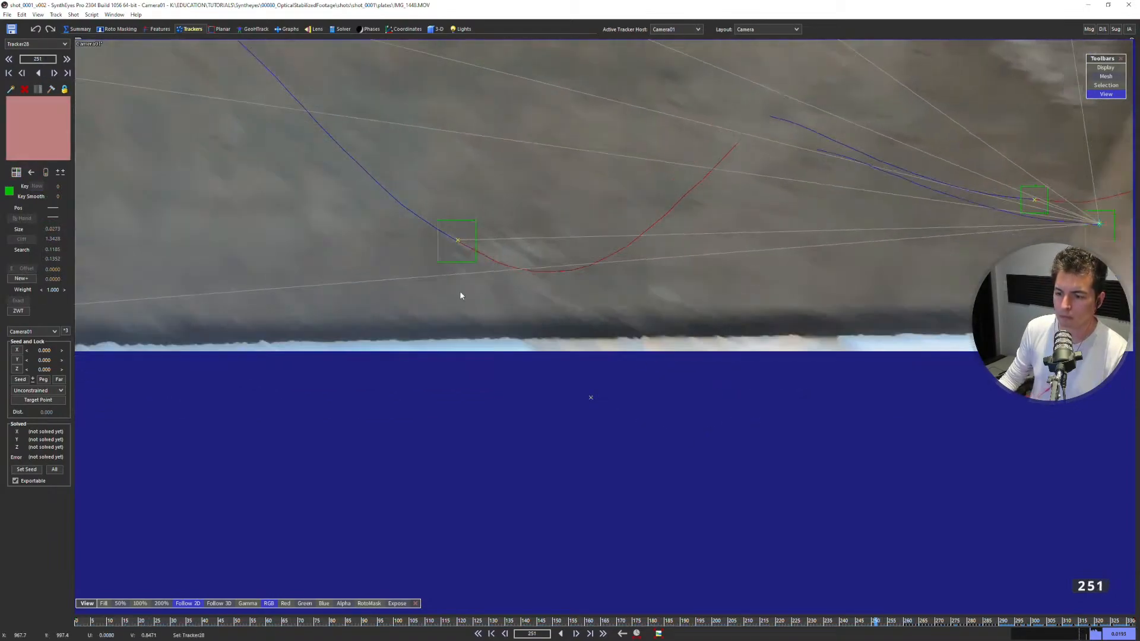
scroll(427, 320, down, 5)
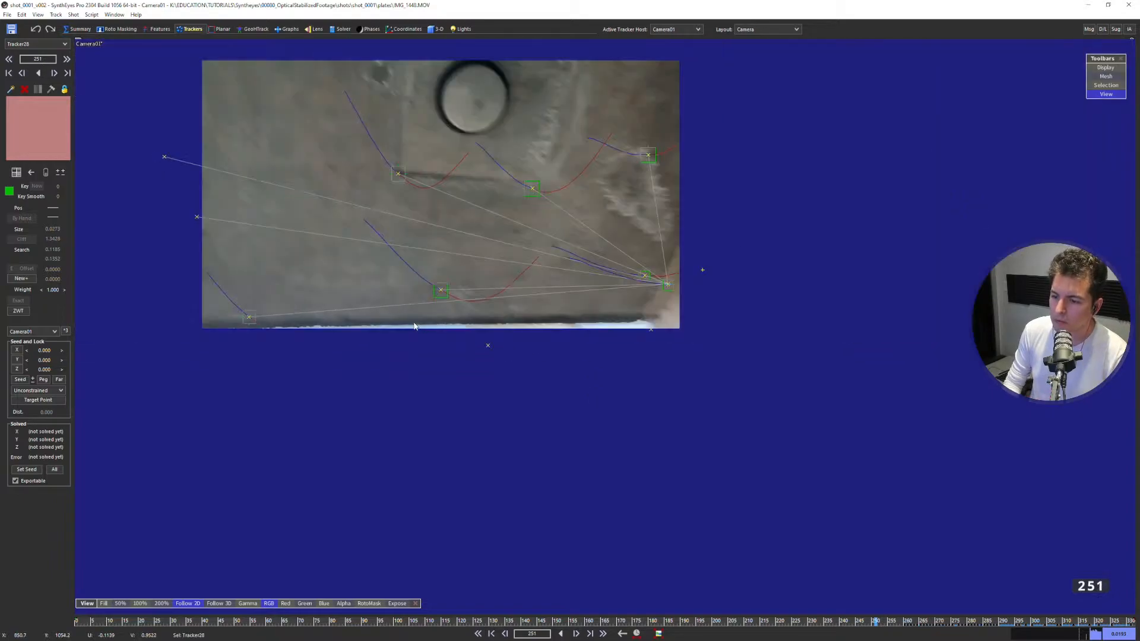
Go to frame 332, lock the new slab-edge tracker and re-solve the scene with it included.
key(d)
key(d)
key(d)
key(d)
key(d)
key(d)
key(d)
key(d)
key(d)
key(d)
key(d)
key(d)
key(d)
key(d)
key(d)
key(d)
key(d)
key(d)
key(d)
key(d)
key(s)
key(d)
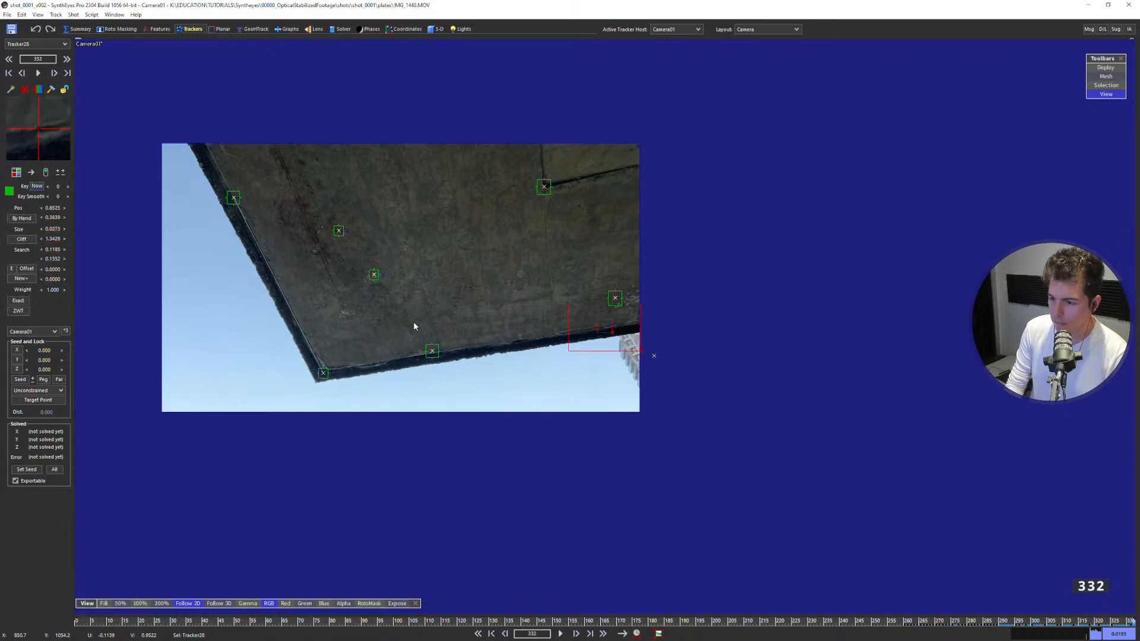
scroll(575, 354, up, 2)
scroll(574, 354, down, 1)
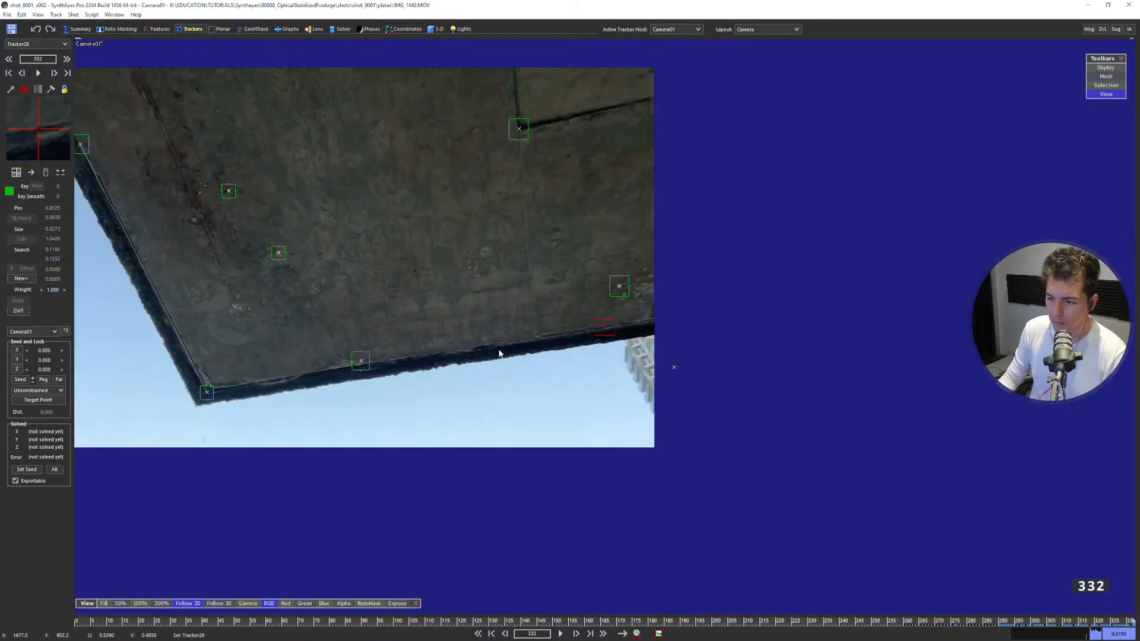
key(shift+g)
click(170, 159)
Examine the solved ceiling trackers from the side and through the camera, comparing the ceiling mesh with the slab edge.
scroll(311, 326, down, 3)
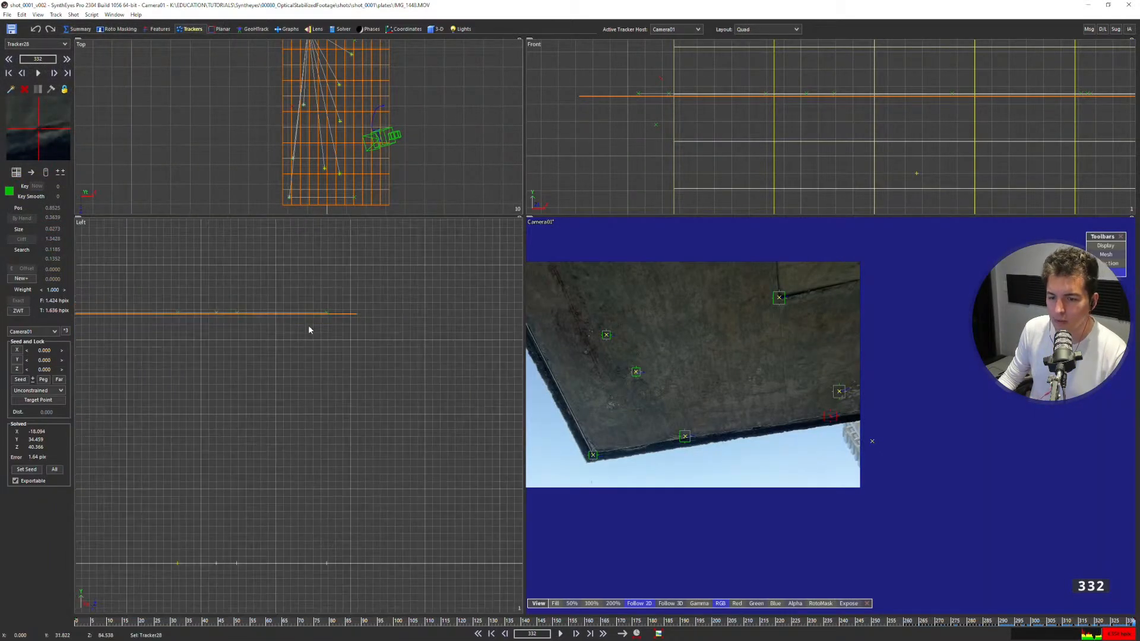
middle_drag(204, 320, 280, 316)
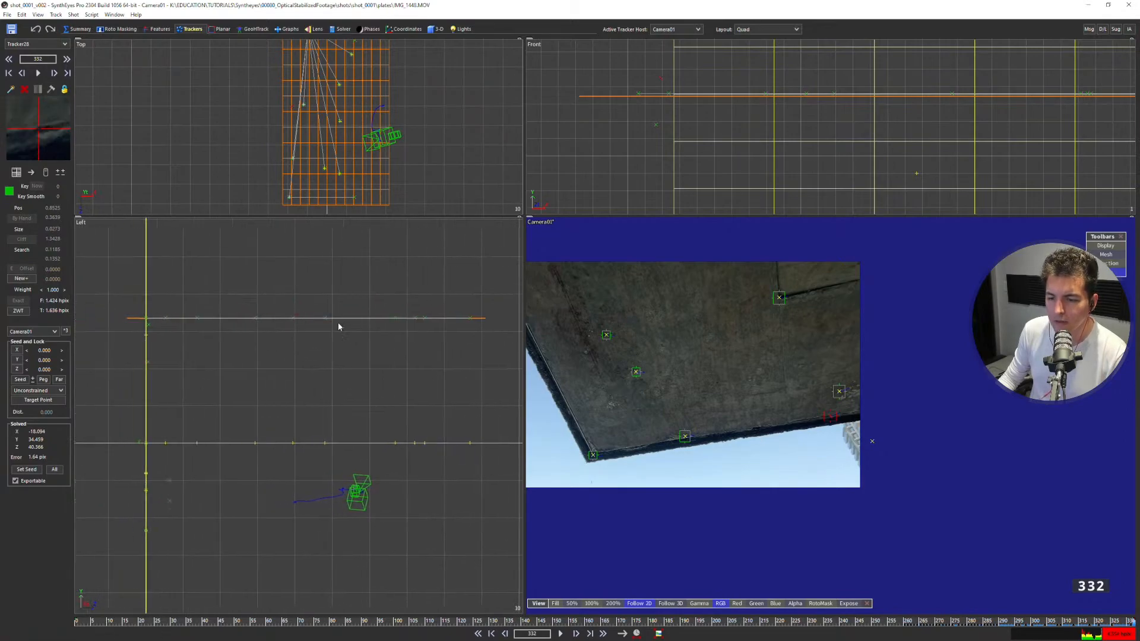
key(5)
key(1)
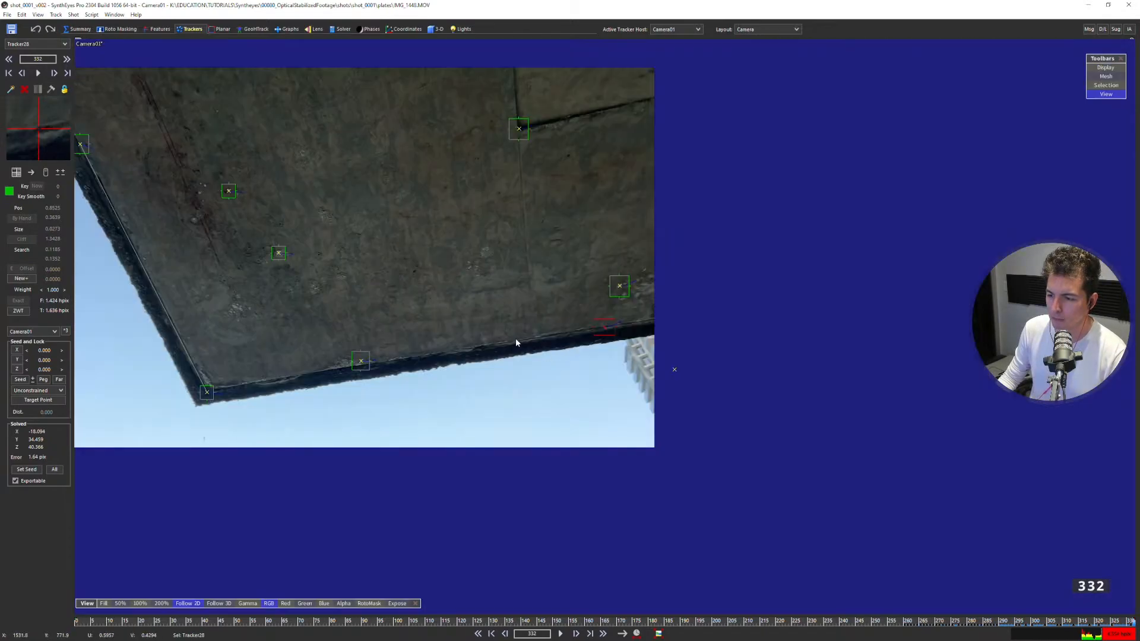
key(5)
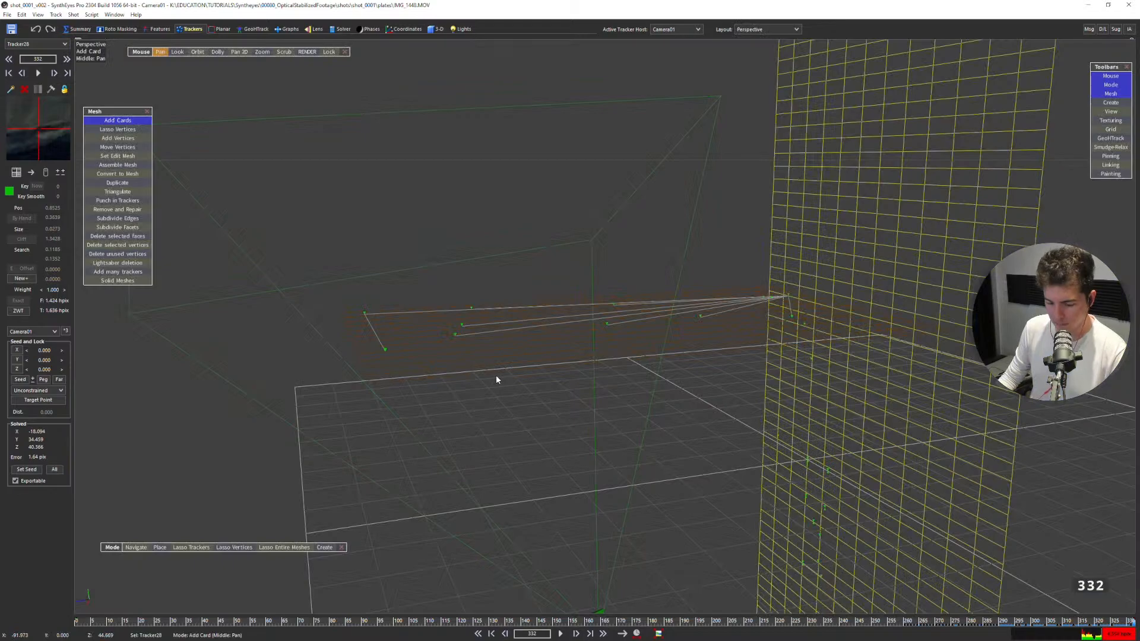
key(l)
scroll(557, 348, down, 4)
middle_drag(556, 348, 535, 333)
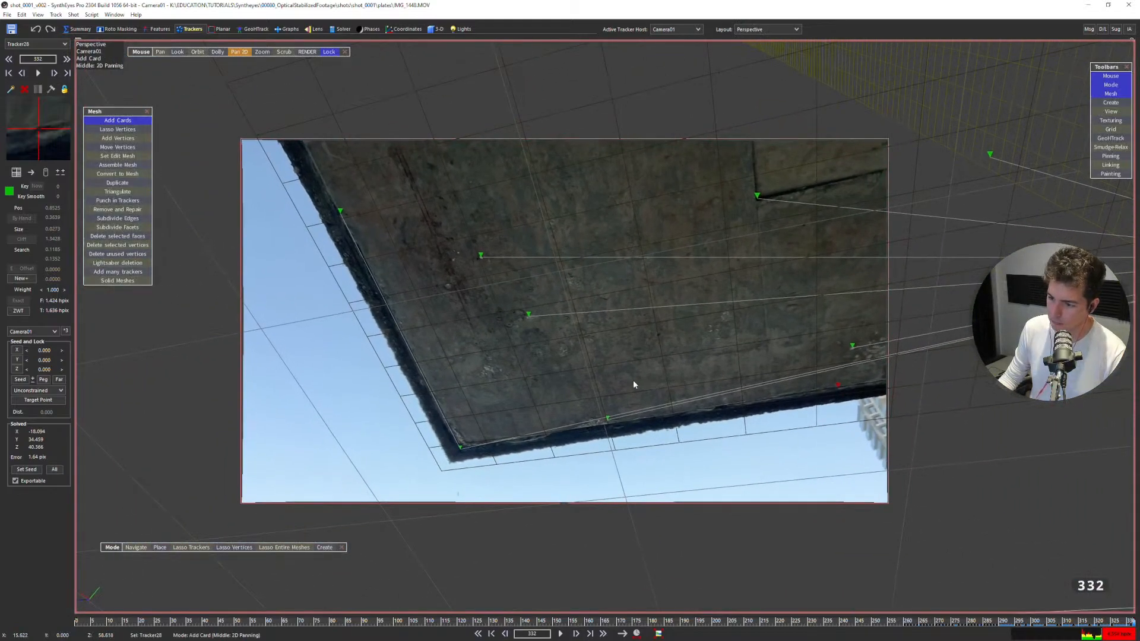
key(1)
scroll(545, 339, up, 3)
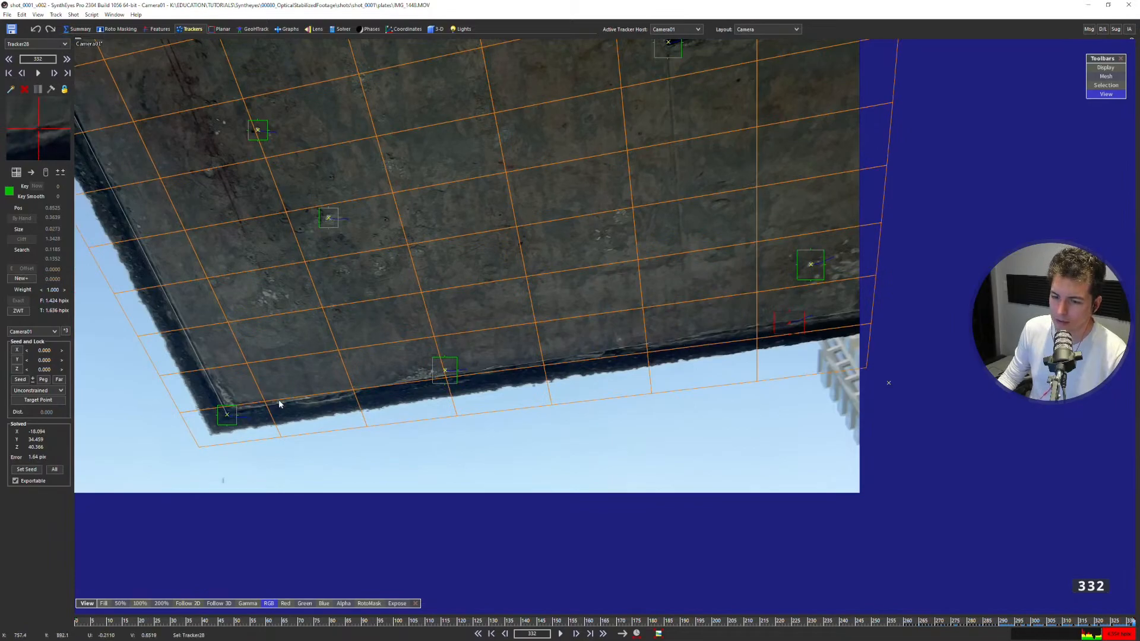
Link the new slab-edge tracker to the slab-corner tracker with a parallel-to-Z-axis constraint and check the link in the other views.
click(238, 412)
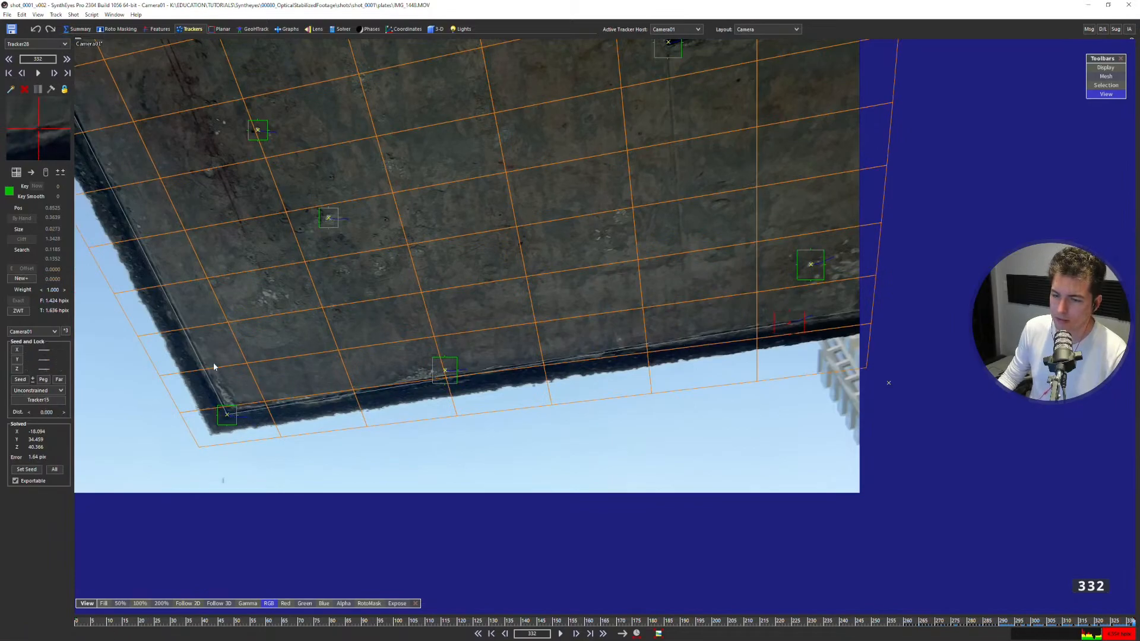
click(37, 390)
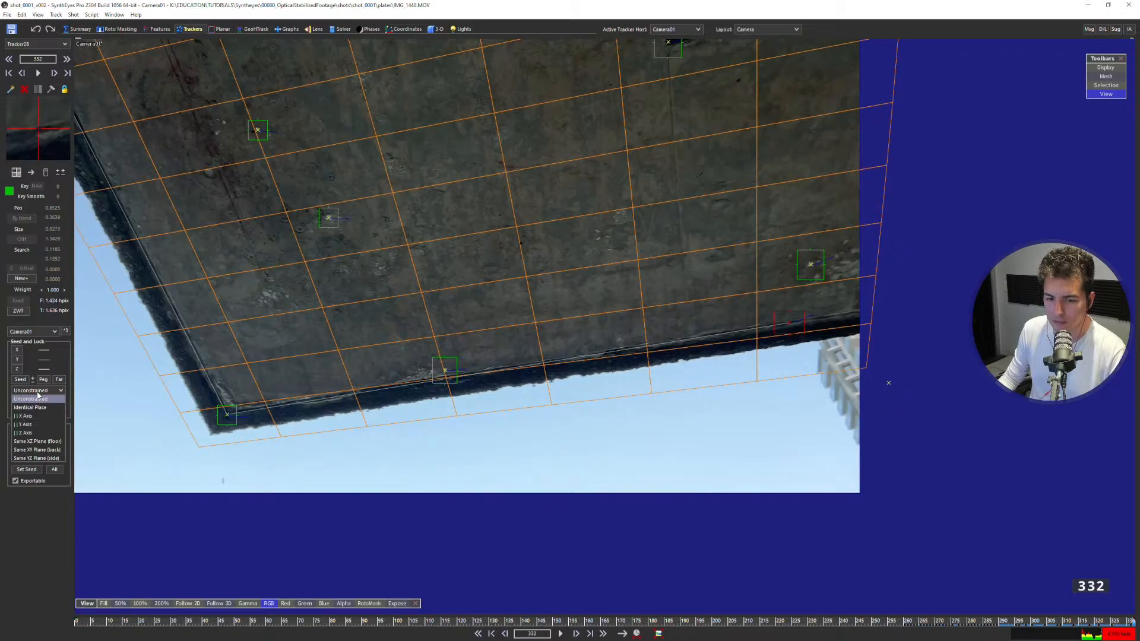
click(38, 433)
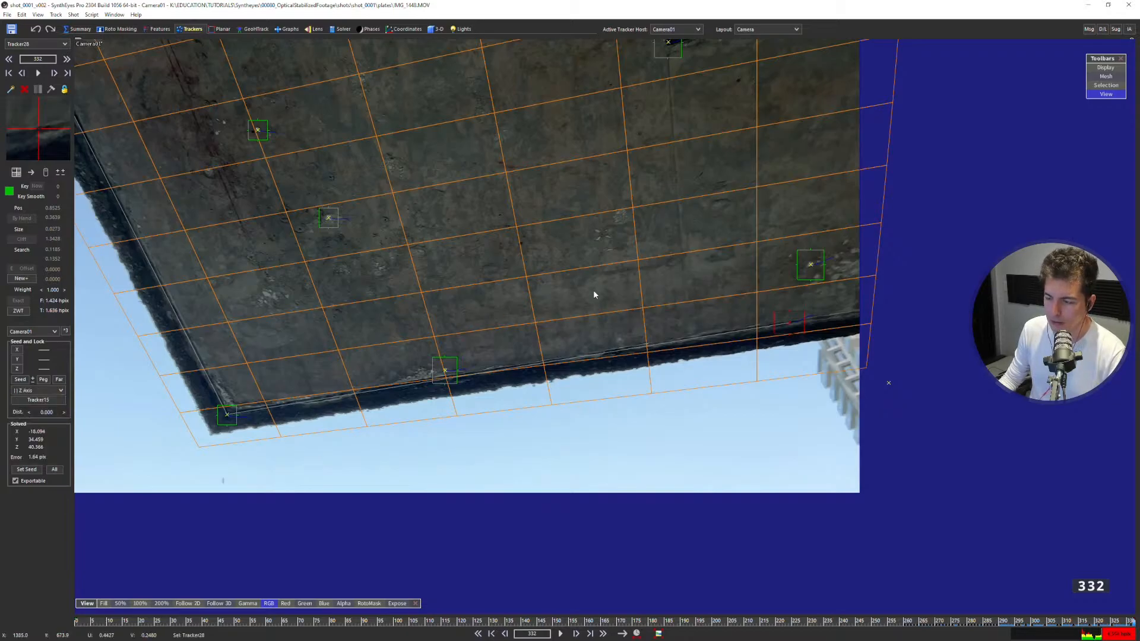
key(q)
scroll(319, 317, down, 2)
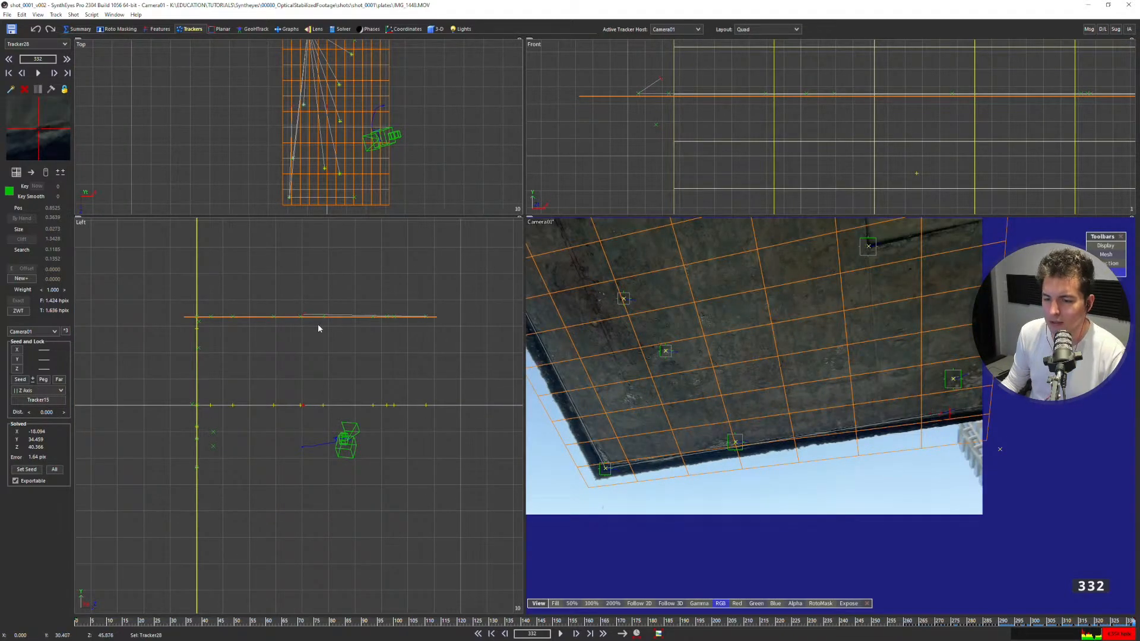
key(p)
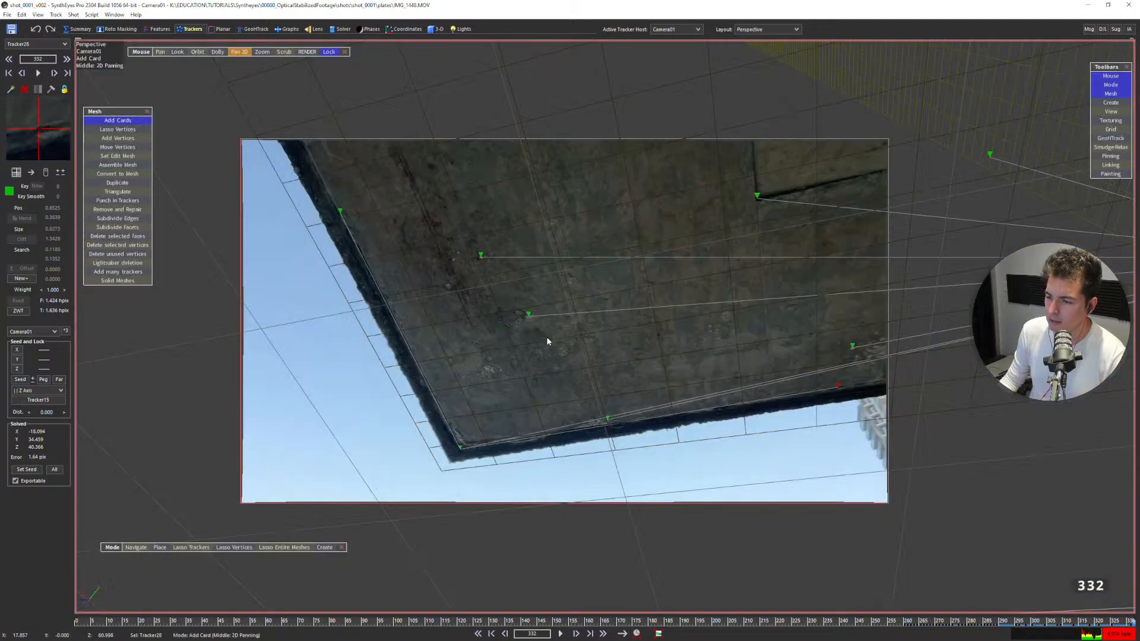
Re-solve the scene with the Z-axis constraint and accept the solve.
key(c)
click(811, 262)
middle_drag(683, 227, 656, 351)
middle_drag(667, 305, 688, 249)
scroll(682, 283, down, 2)
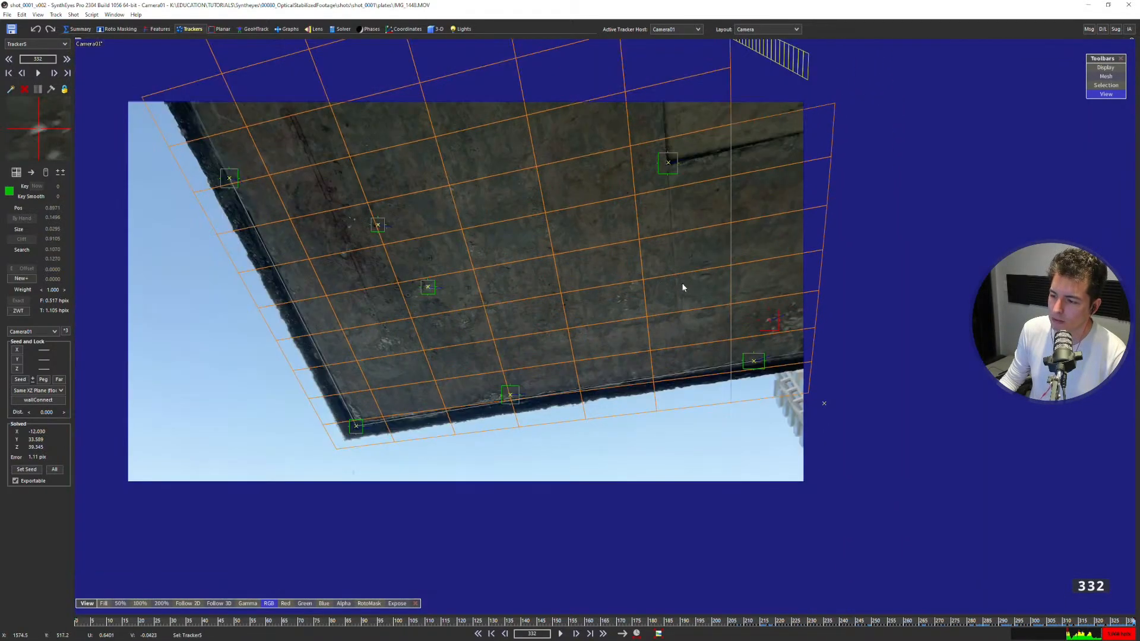
key(shift+g)
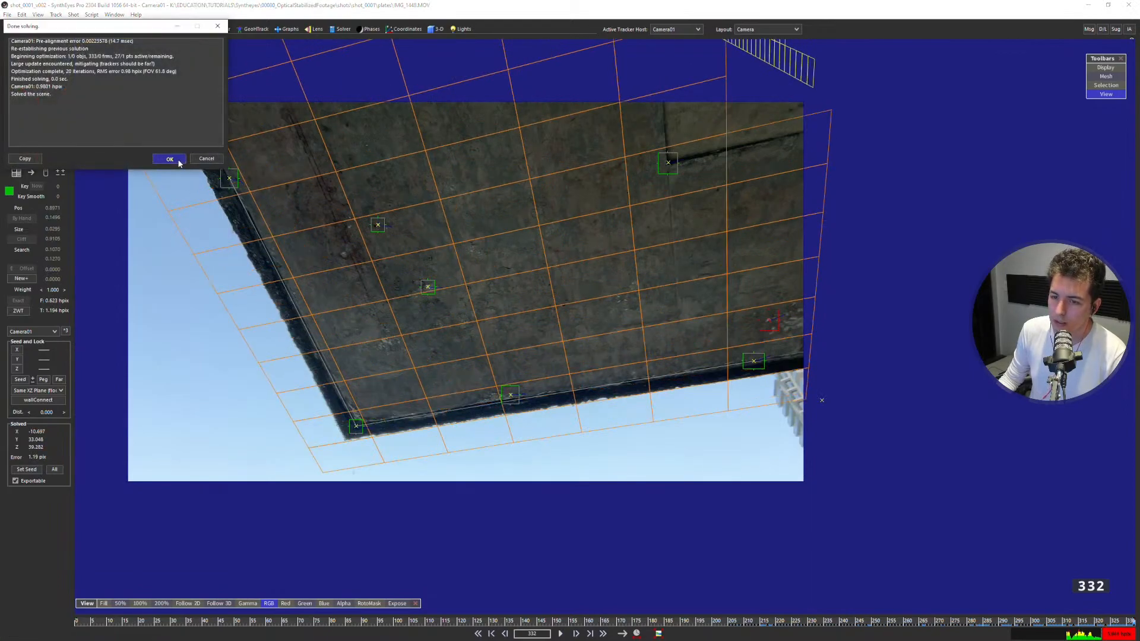
click(179, 160)
At frame 212, lower the wall plane to Y -461.309 and shift the ceiling card so the two meshes meet at the wall's top edge.
key(Left)
key(Left)
drag(120, 621, 747, 572)
click(570, 425)
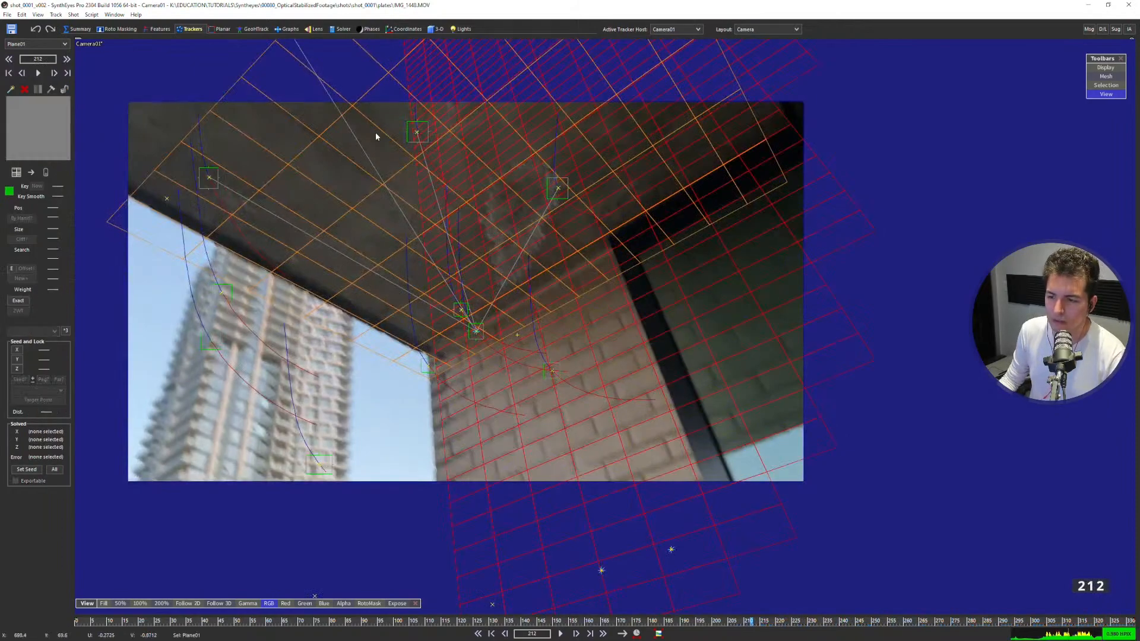
click(435, 29)
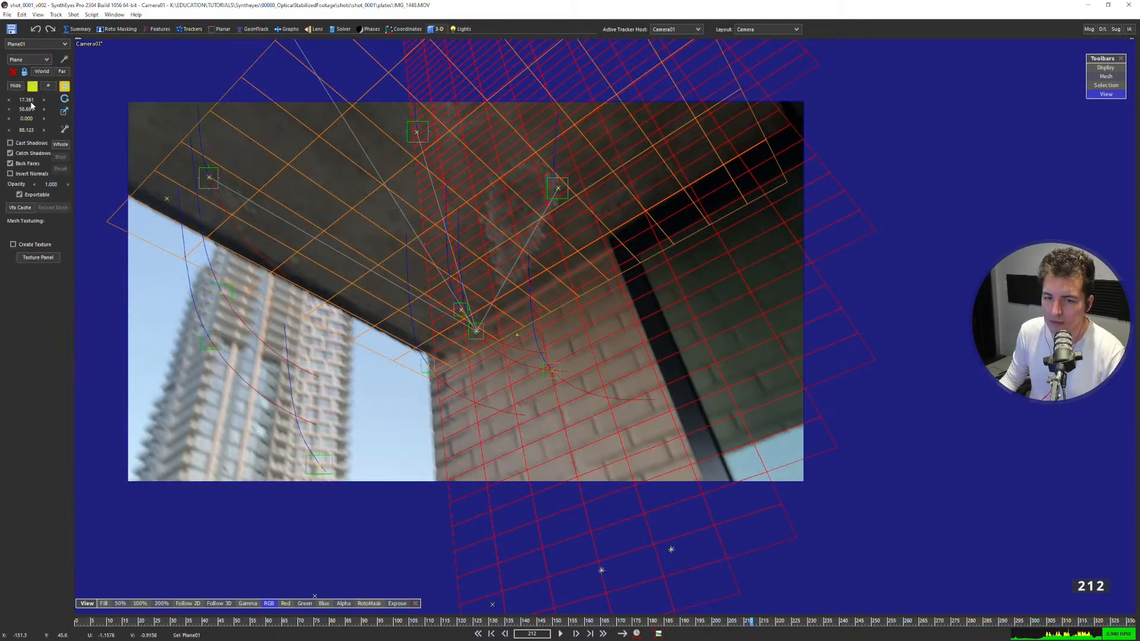
drag(28, 111, 29, 111)
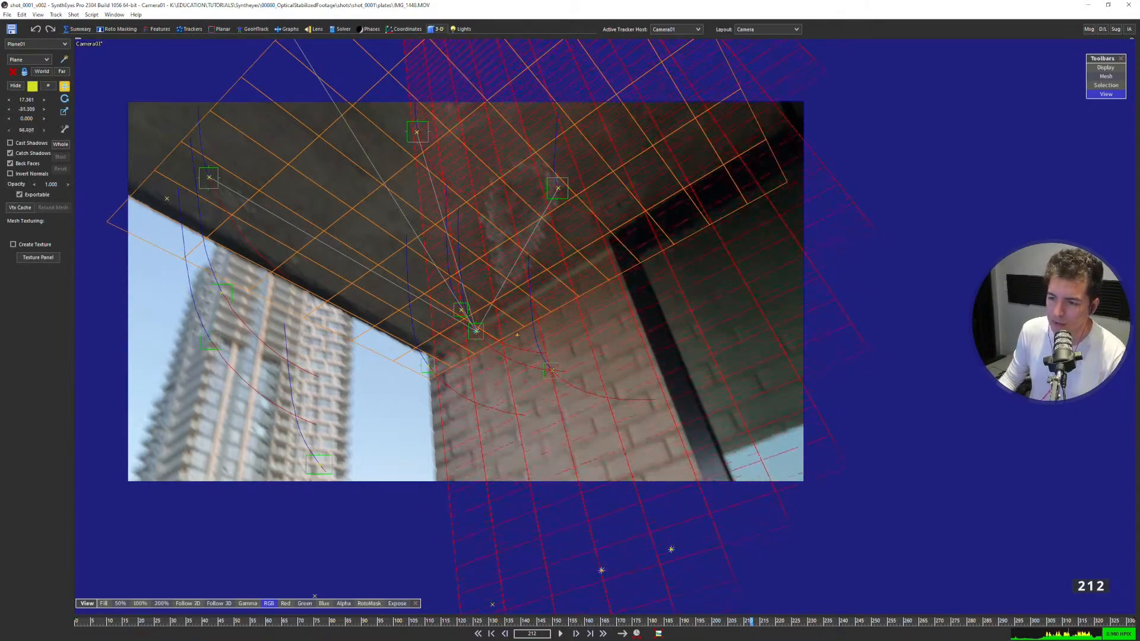
drag(28, 111, 26, 115)
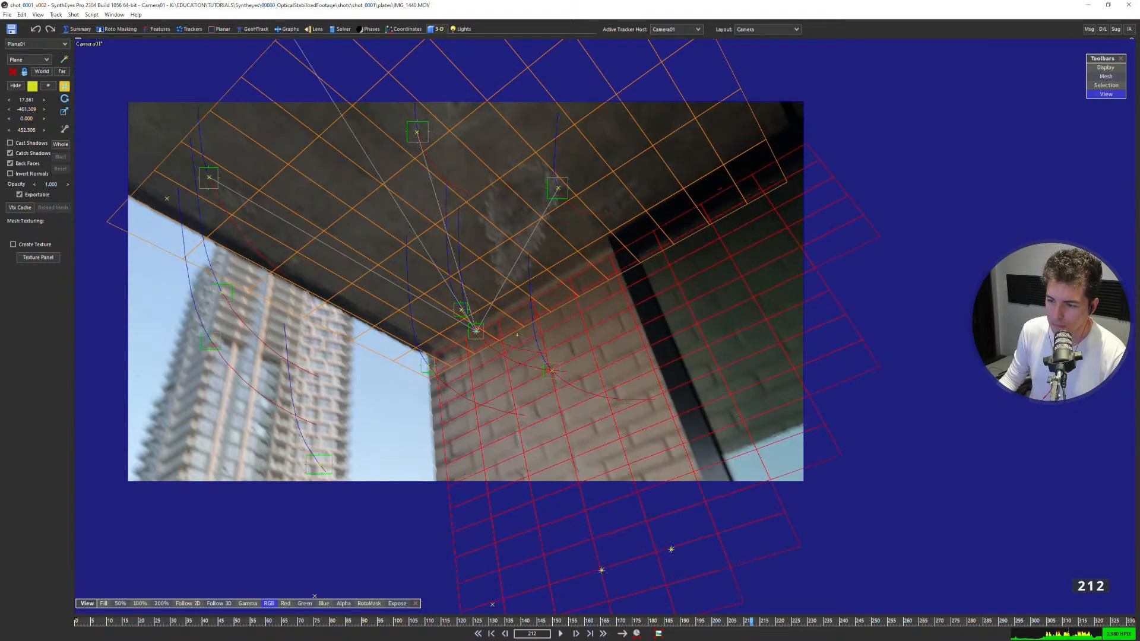
click(494, 228)
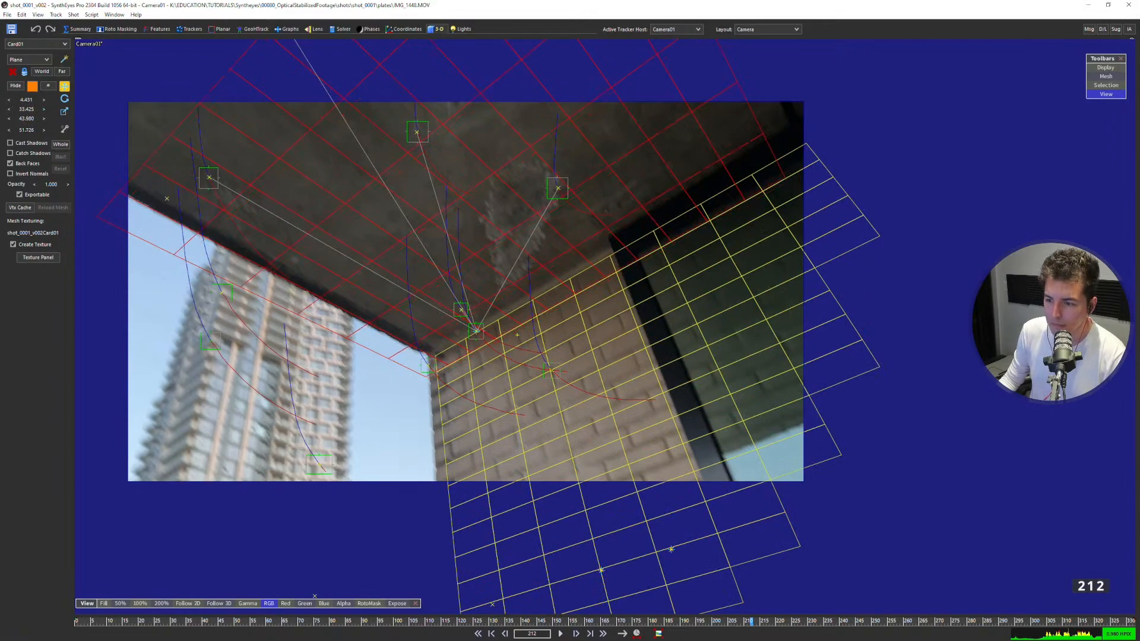
click(392, 399)
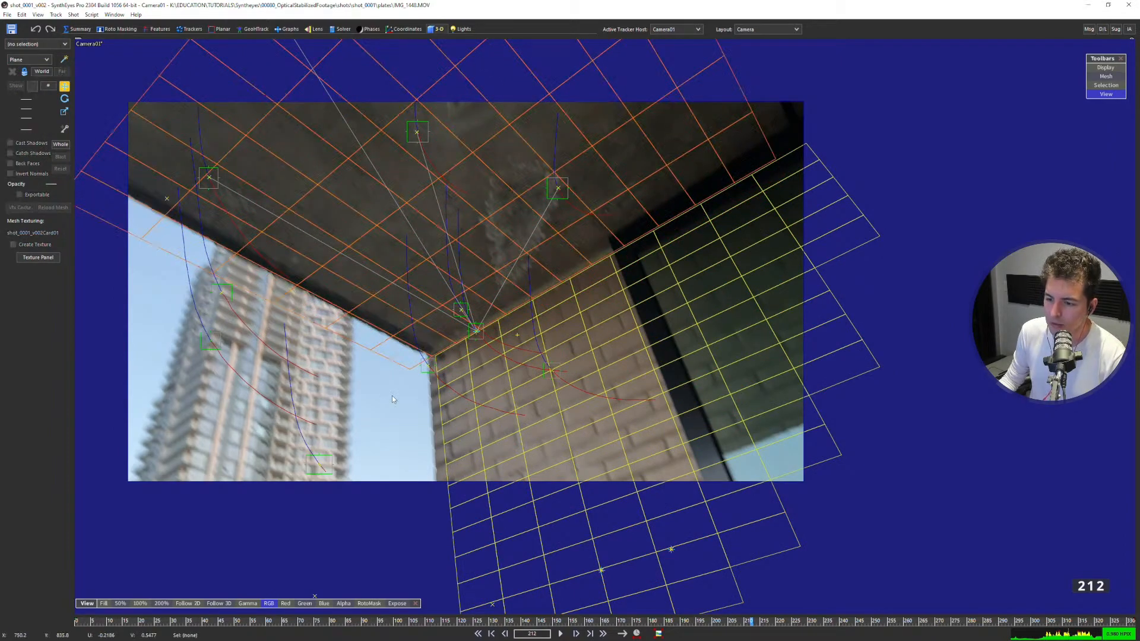
Select the wall plane, check frame 331, and set the plane's X position to 15.811 at frame 189 to match the wall's outer edge.
click(450, 426)
key(End)
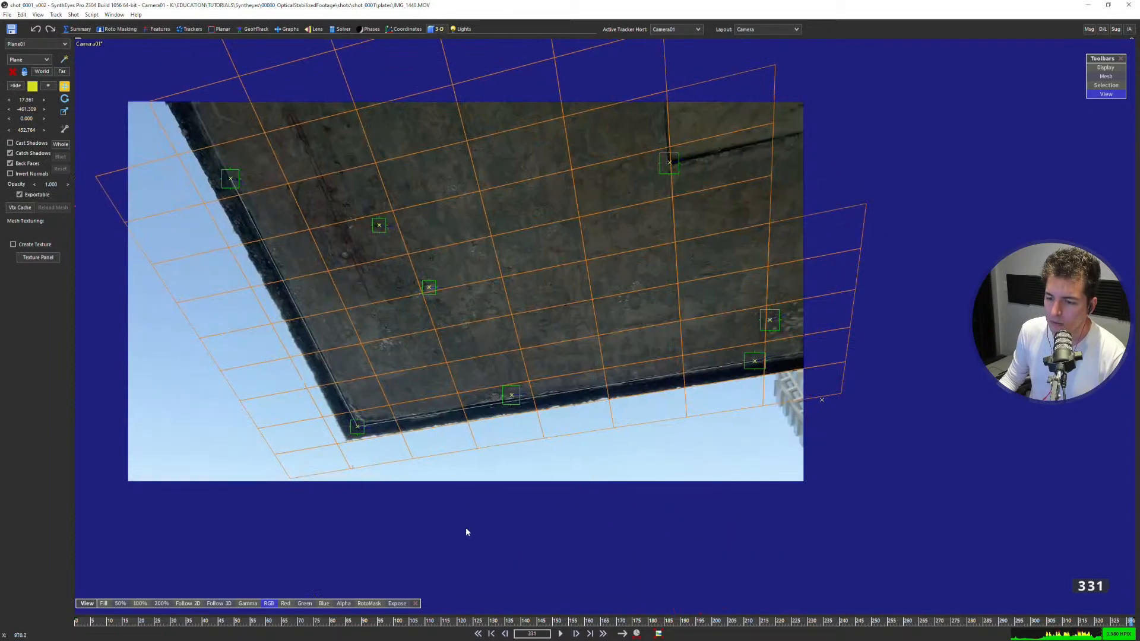
drag(363, 624, 677, 601)
drag(30, 109, 25, 99)
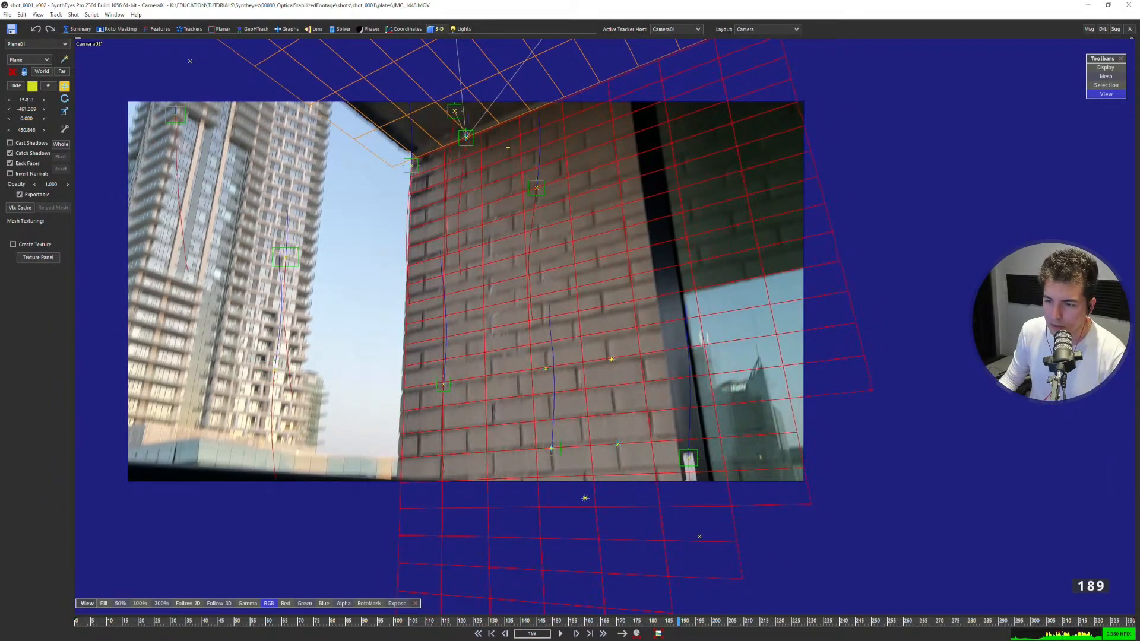
scroll(399, 458, up, 3)
scroll(460, 444, down, 3)
Add a tracker on the brick wall's lower outer edge at frame 189 and enlarge its search area to 0.1165 by 0.1522.
middle_drag(486, 358, 515, 298)
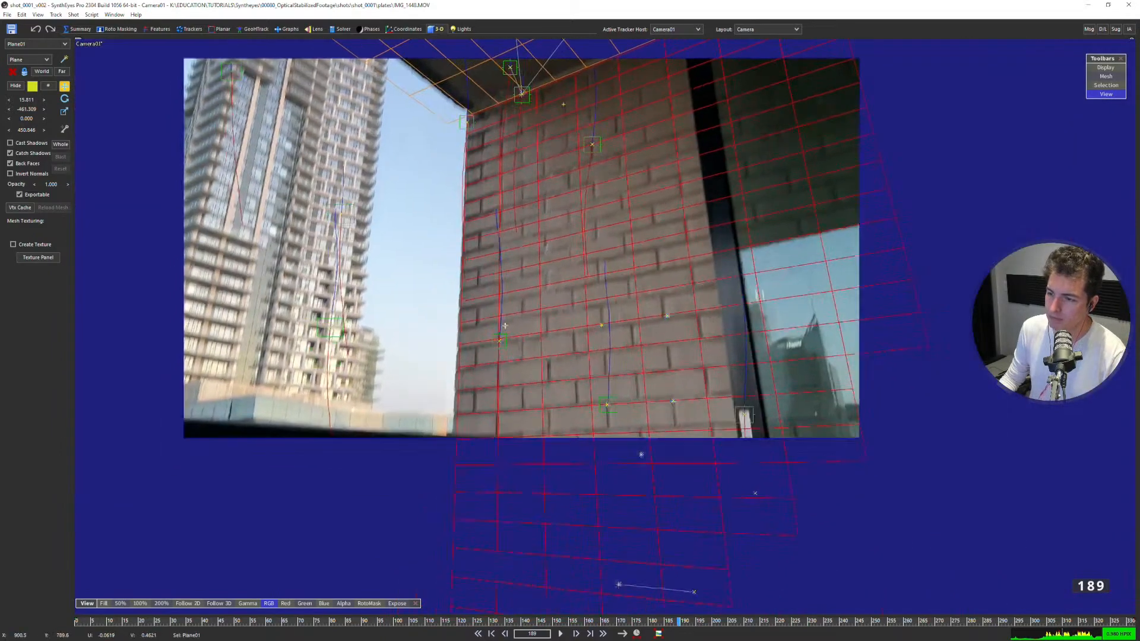
click(477, 99)
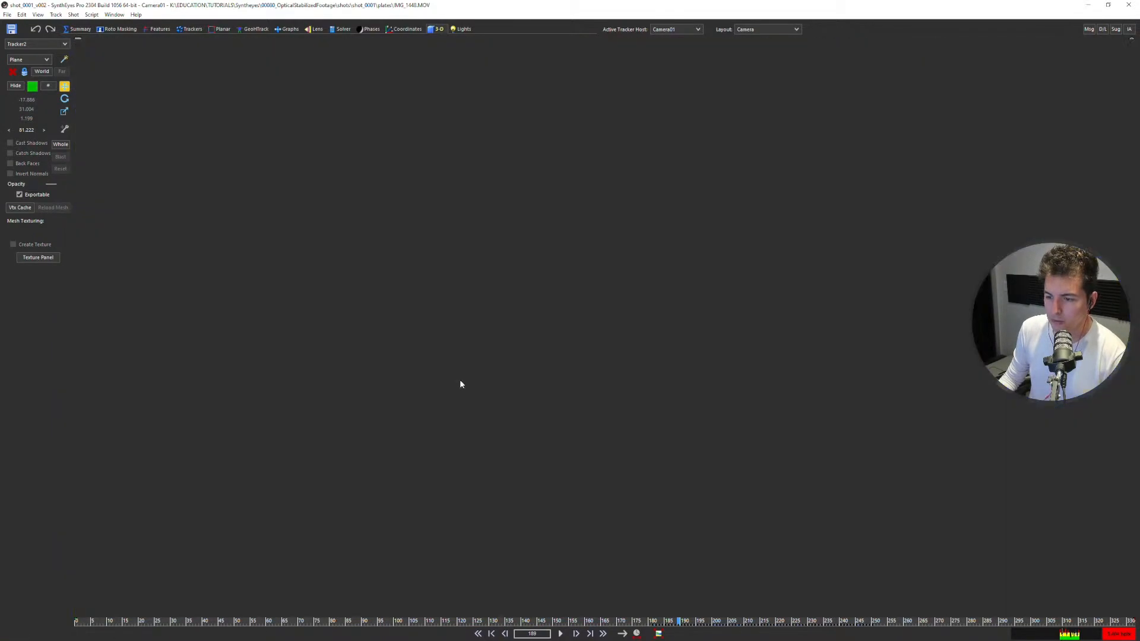
middle_drag(460, 381, 459, 359)
scroll(459, 360, up, 4)
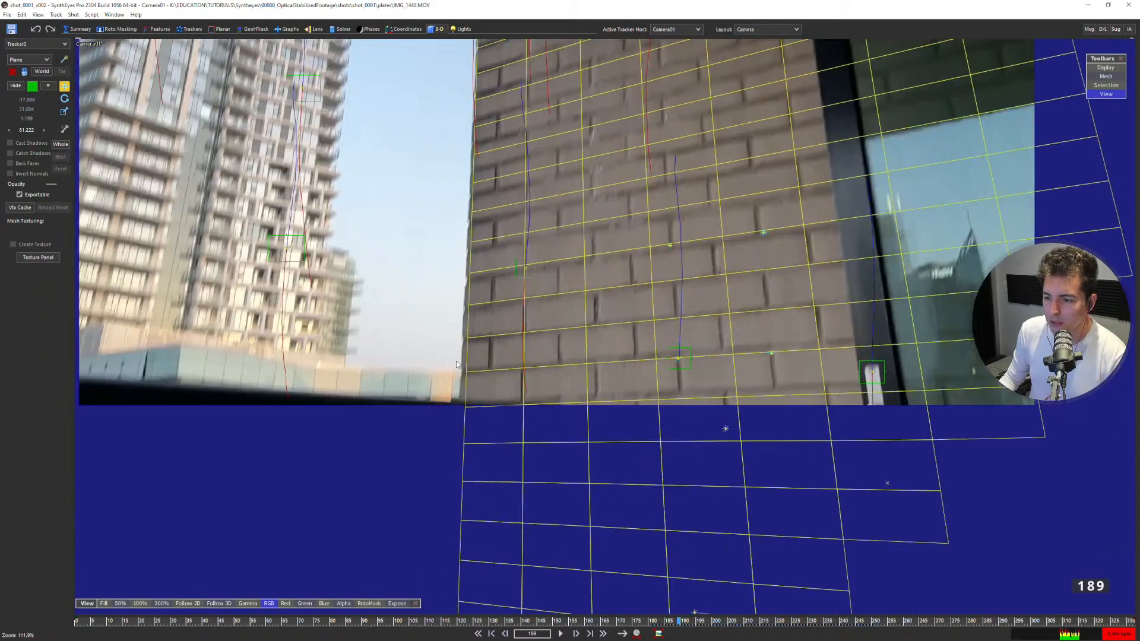
key(c)
drag(467, 377, 465, 383)
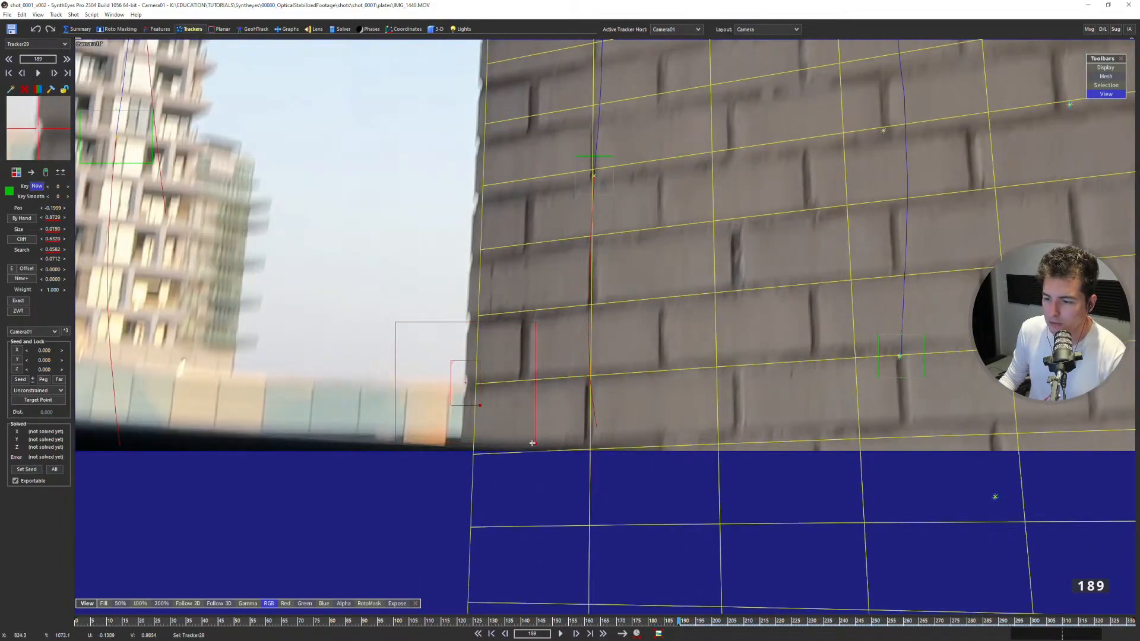
drag(547, 455, 593, 489)
key(5)
scroll(681, 425, down, 2)
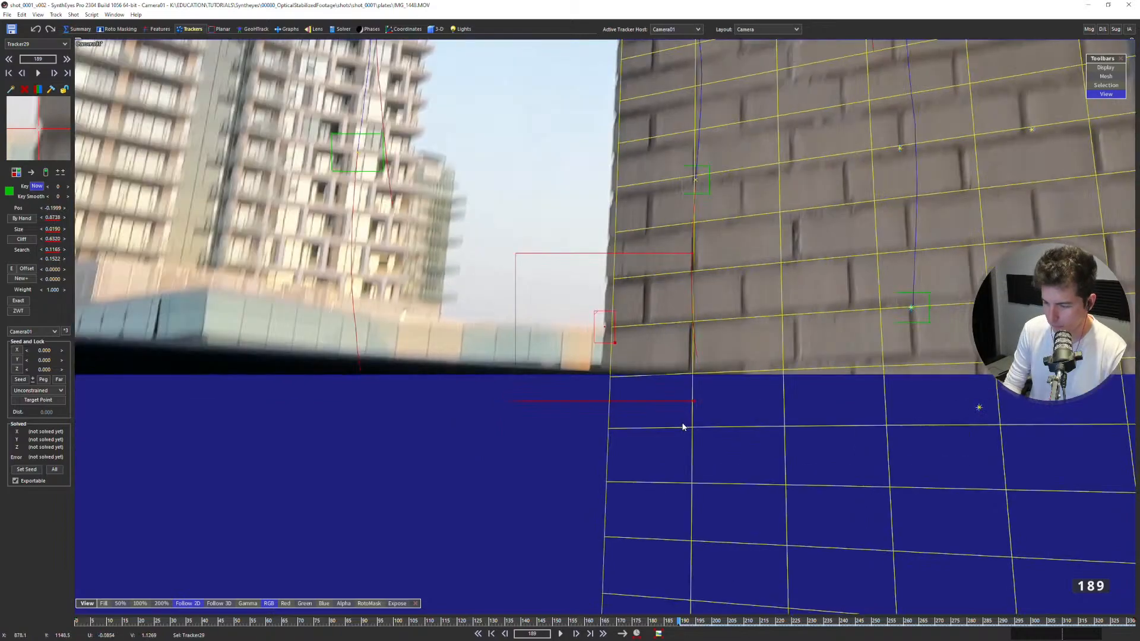
Try to track the wall-edge tracker forward from frame 189 to 191, and return to frame 189 with backward tracking.
key(s)
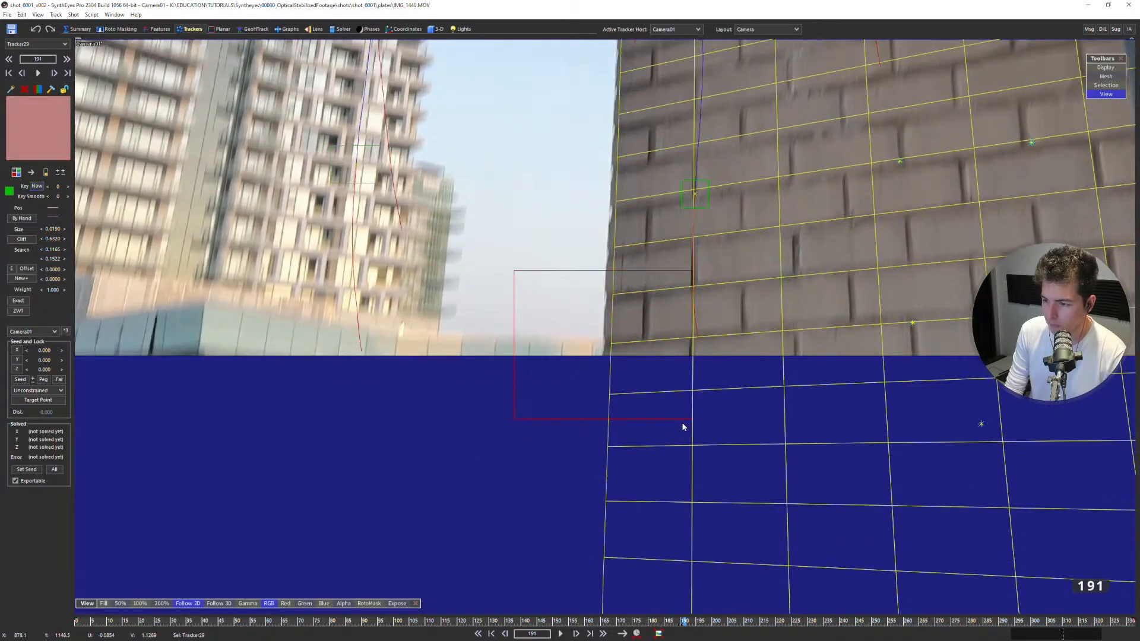
key(a)
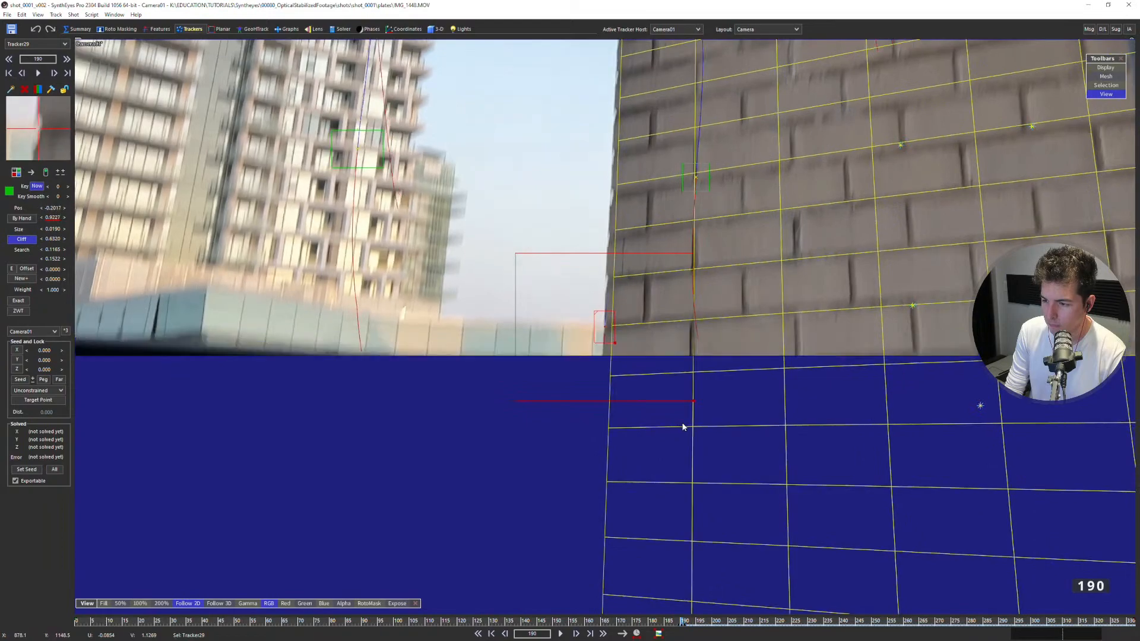
key(s)
key(a)
key(a)
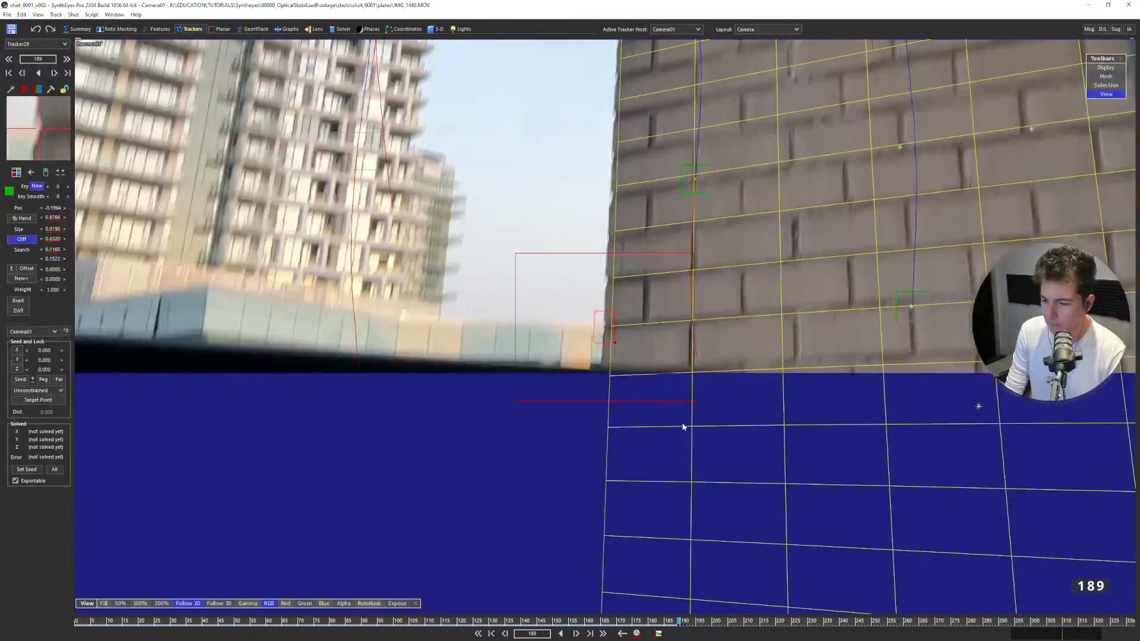
Track the wall edge backward frame by frame from 189 to 178.
key(a)
key(a)
key(a)
key(a)
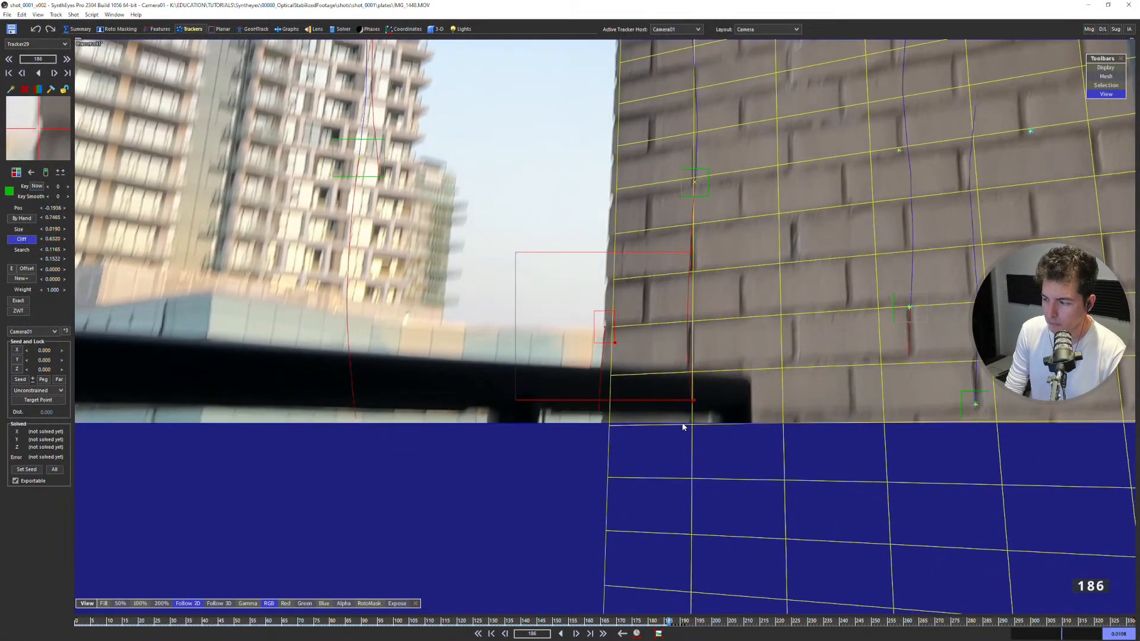
key(a)
key(a)
key(a)
key(a)
key(a)
key(a)
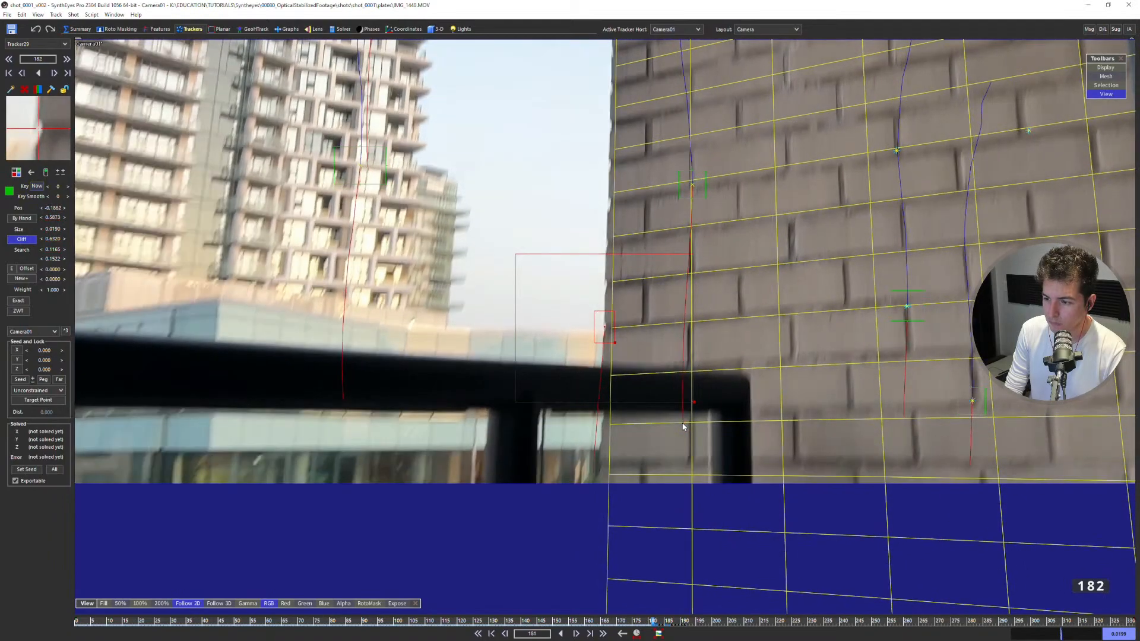
key(s)
key(a)
key(a)
key(a)
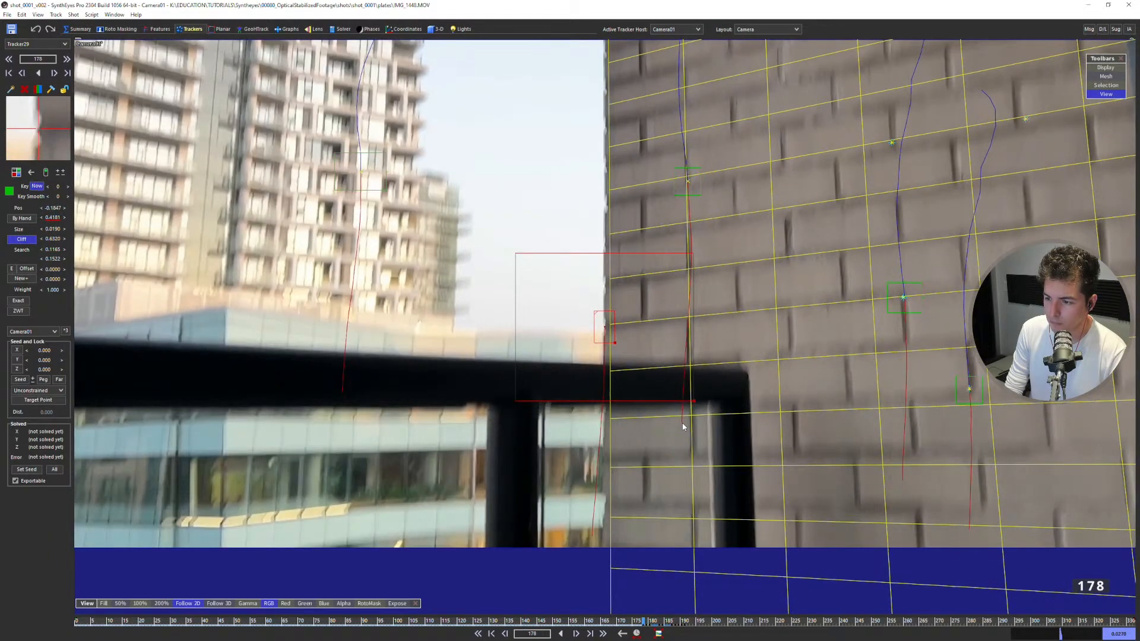
Continue the wall-edge tracker to frame 177 and nudge it onto the edge, comparing it with the neighbouring frames.
key(Up)
key(Up)
key(Up)
key(Up)
key(Right)
key(Up)
key(Up)
key(Up)
key(Up)
key(Up)
key(Up)
key(s)
key(a)
key(Up)
key(Up)
key(Up)
key(Up)
key(Up)
key(Up)
key(Up)
key(Up)
key(Up)
key(Left)
key(s)
key(a)
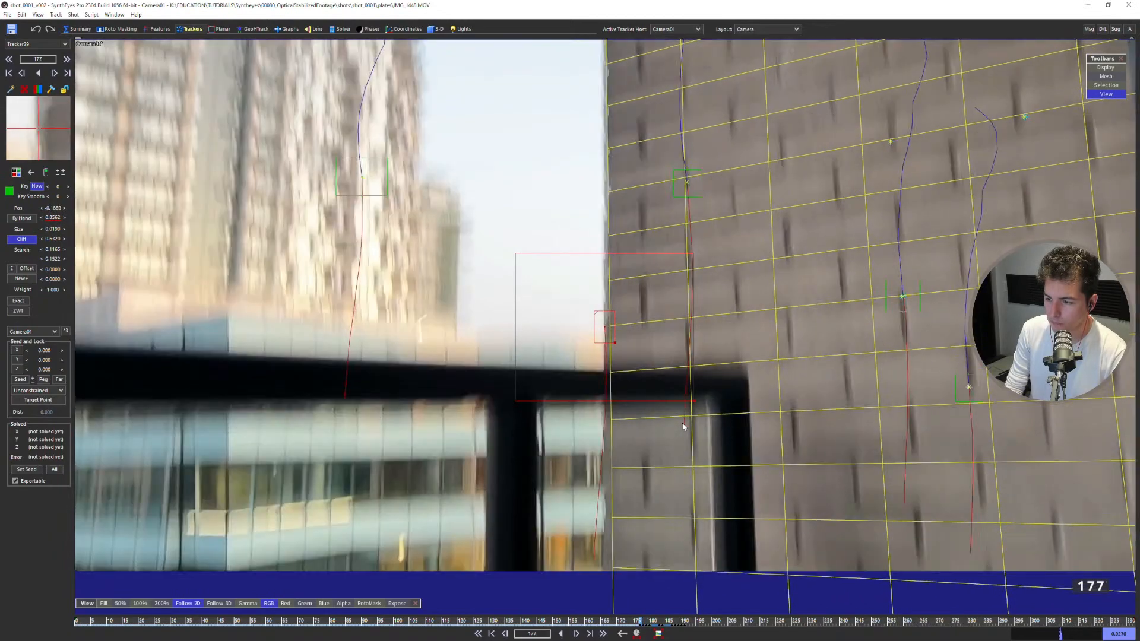
key(a)
key(s)
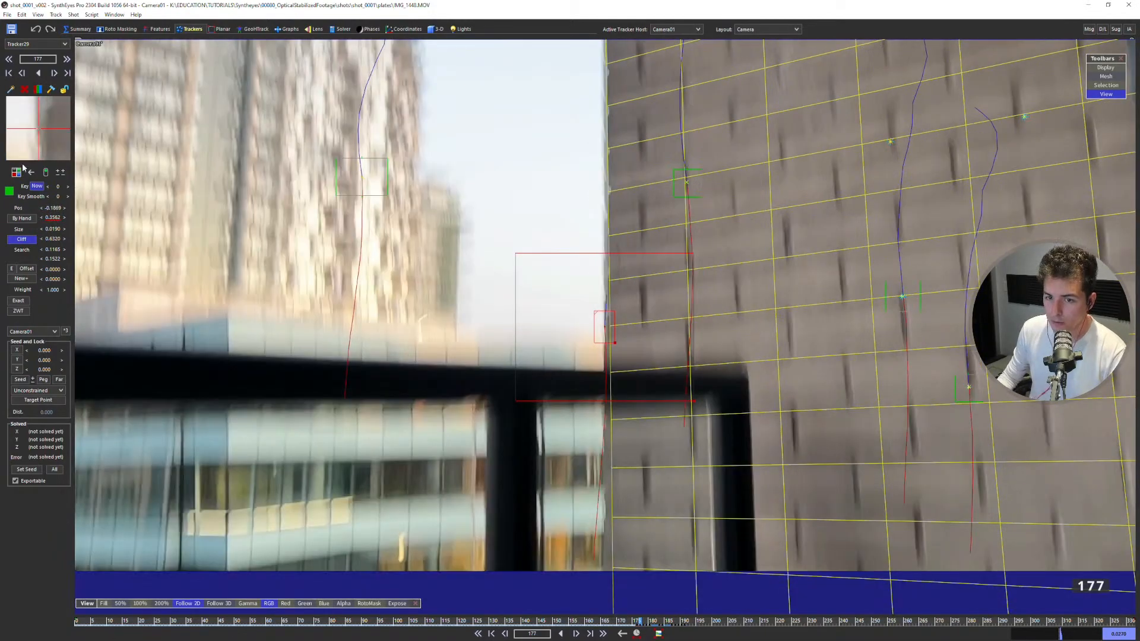
Continue the wall-edge tracker backward from frame 177 to 173, correcting its position on the blurred edge and rechecking neighbouring frames.
key(a)
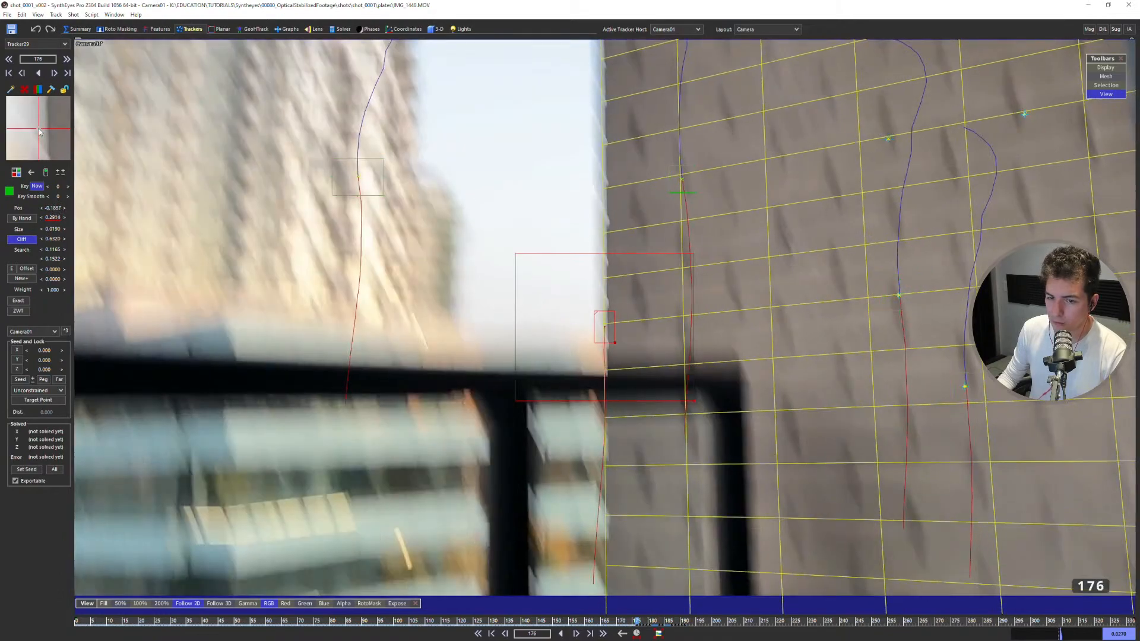
key(a)
drag(39, 134, 37, 84)
key(s)
key(a)
key(a)
key(s)
Track the wall edge backward frame by frame from 173 to 166.
key(a)
key(a)
key(a)
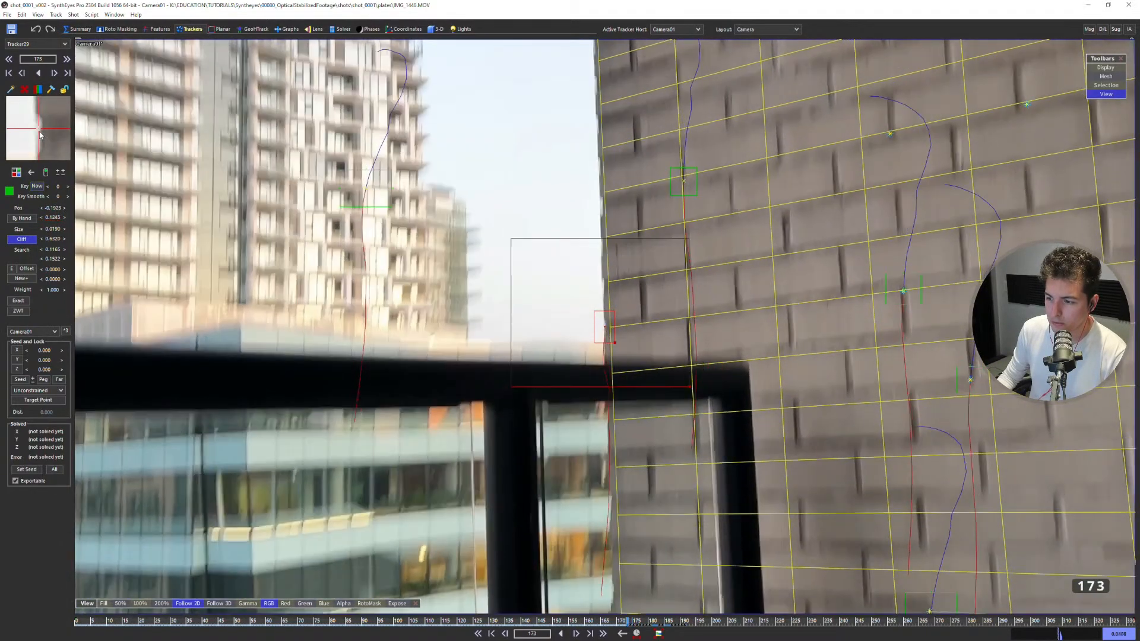
key(a)
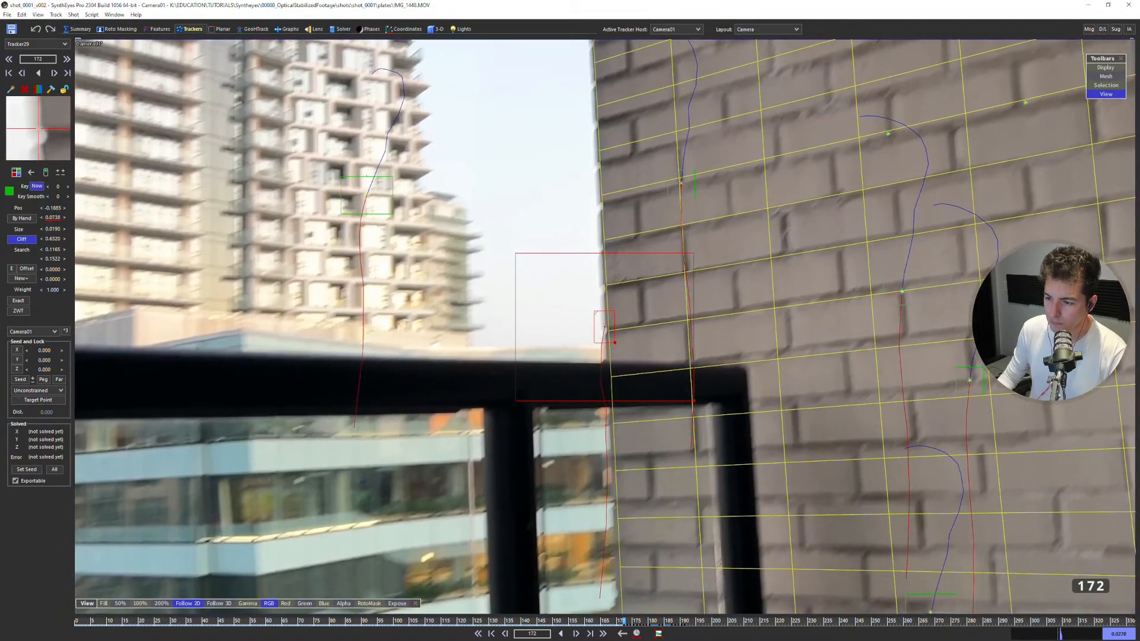
key(a)
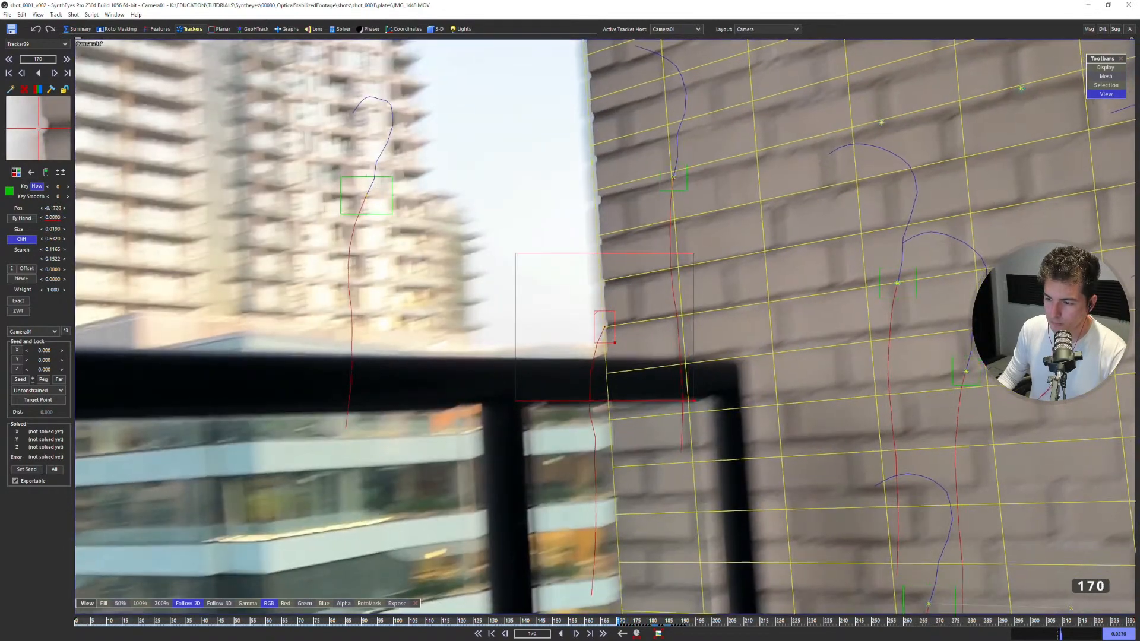
key(a)
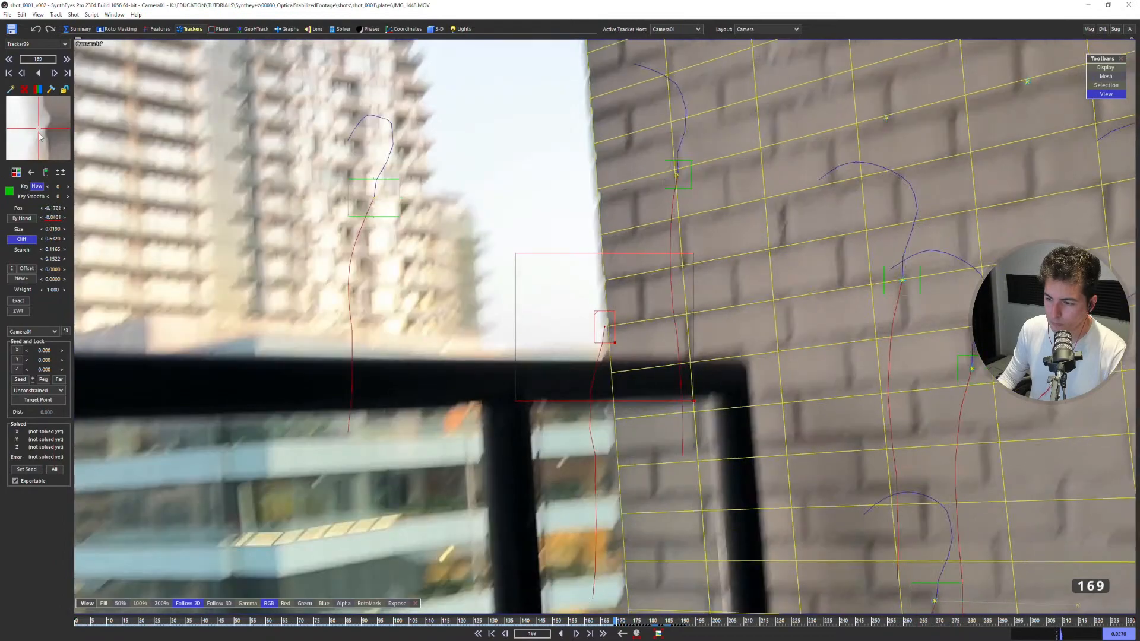
key(a)
key(a)
Track the wall edge backward from frame 166 to 155 and nudge the tracker onto the brick corner at frame 155.
key(a)
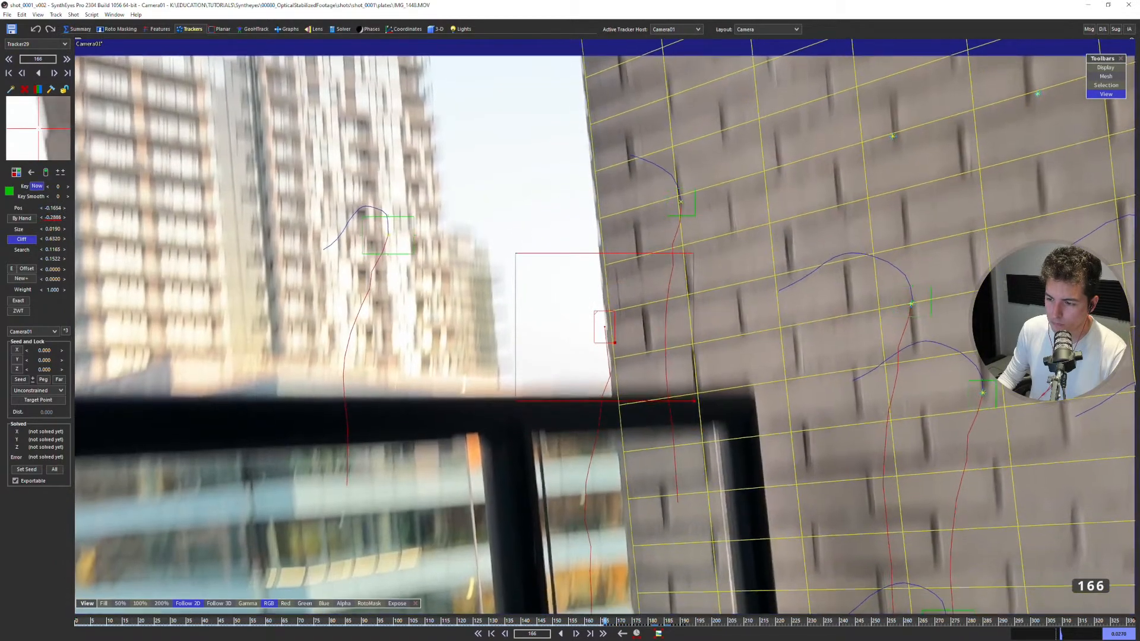
key(a)
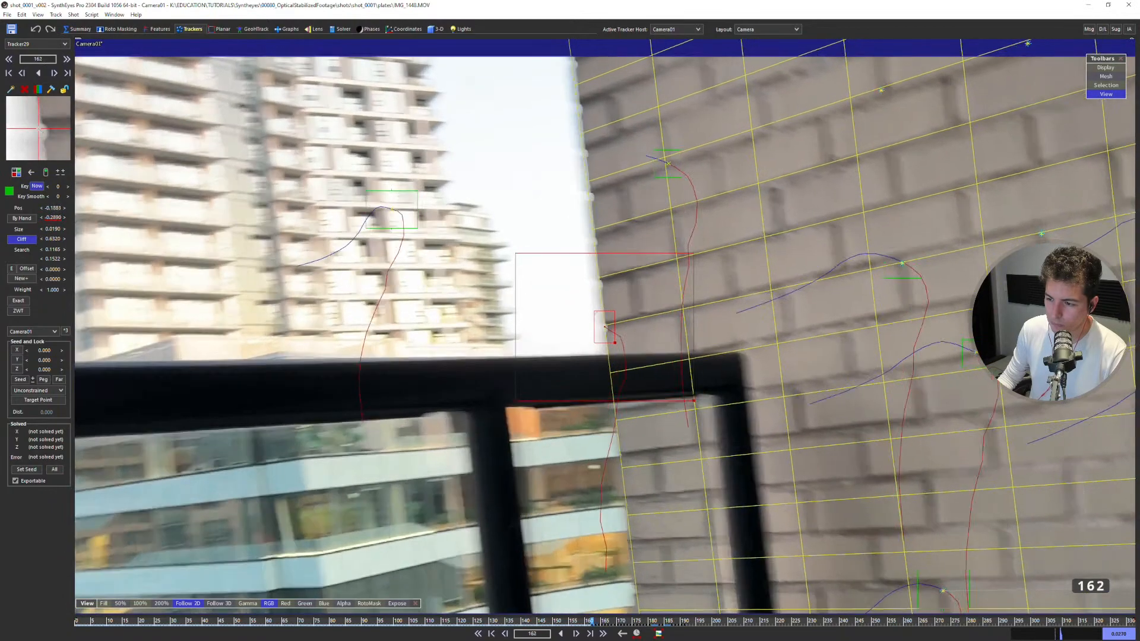
key(a)
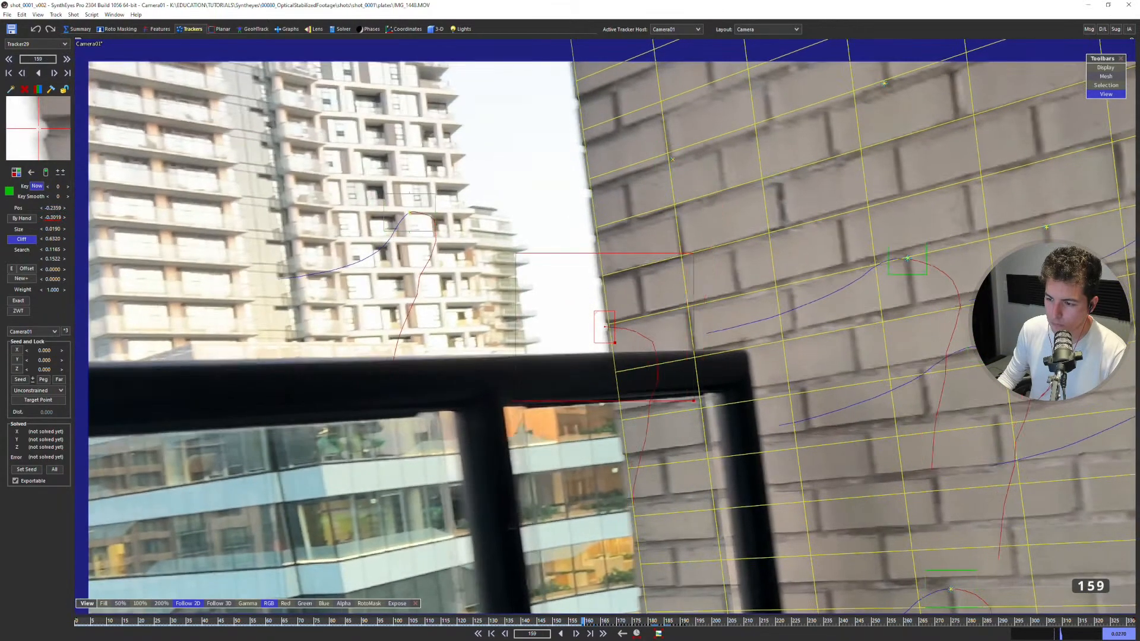
key(a)
key(a)
key(a)
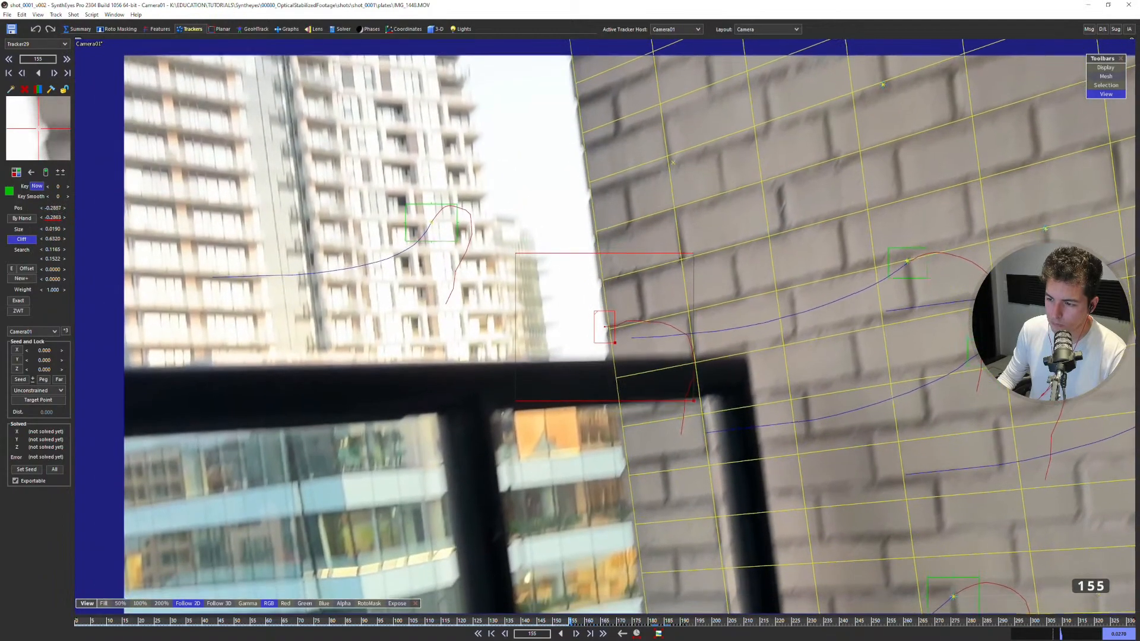
drag(604, 327, 605, 329)
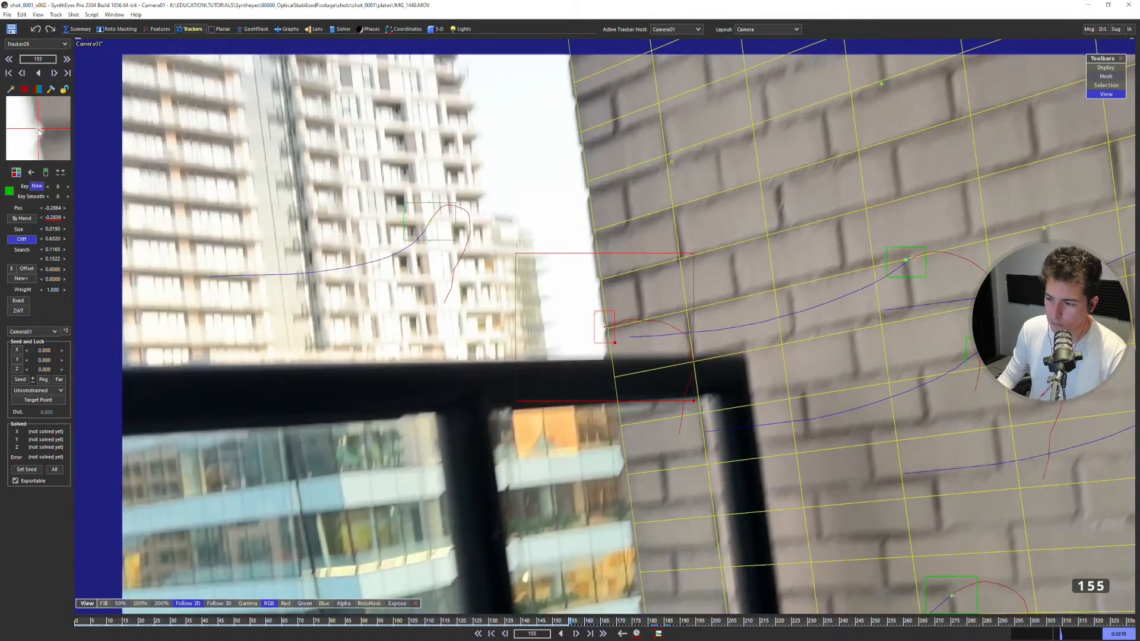
Continue tracking the wall edge backward from frame 155 to 147.
key(a)
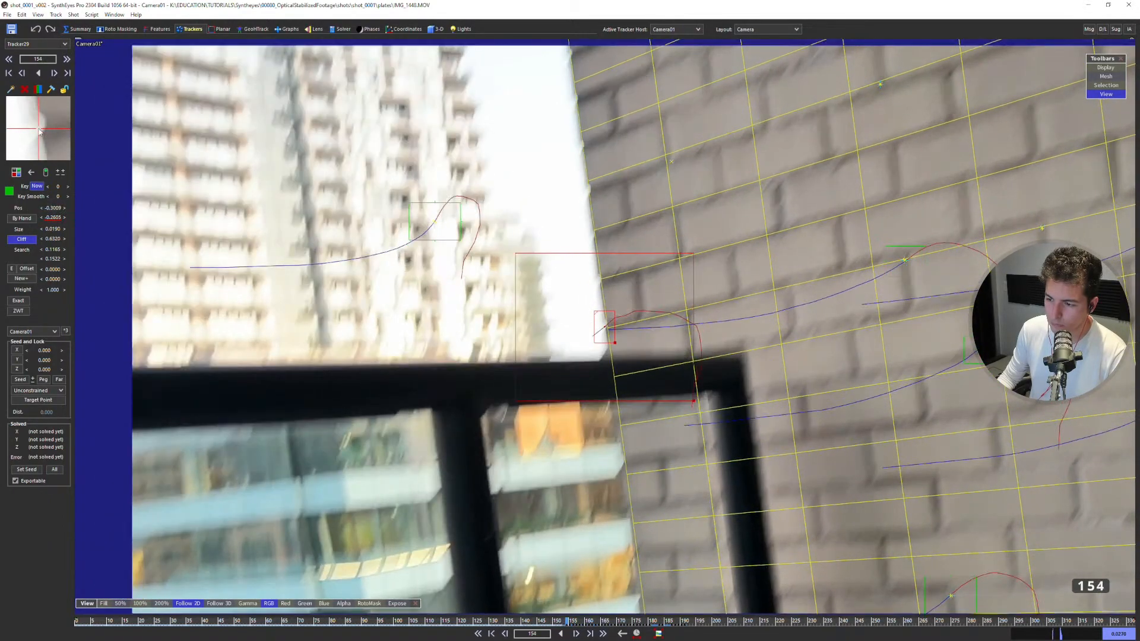
key(a)
key(a)
key(a)
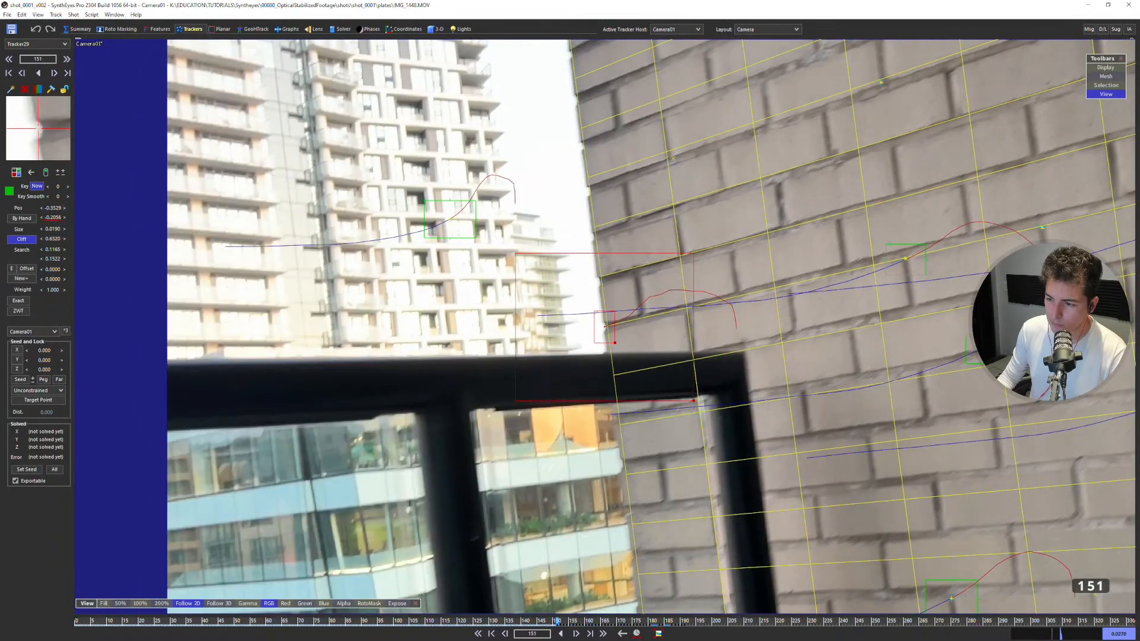
key(a)
key(a)
key(a)
key(a)
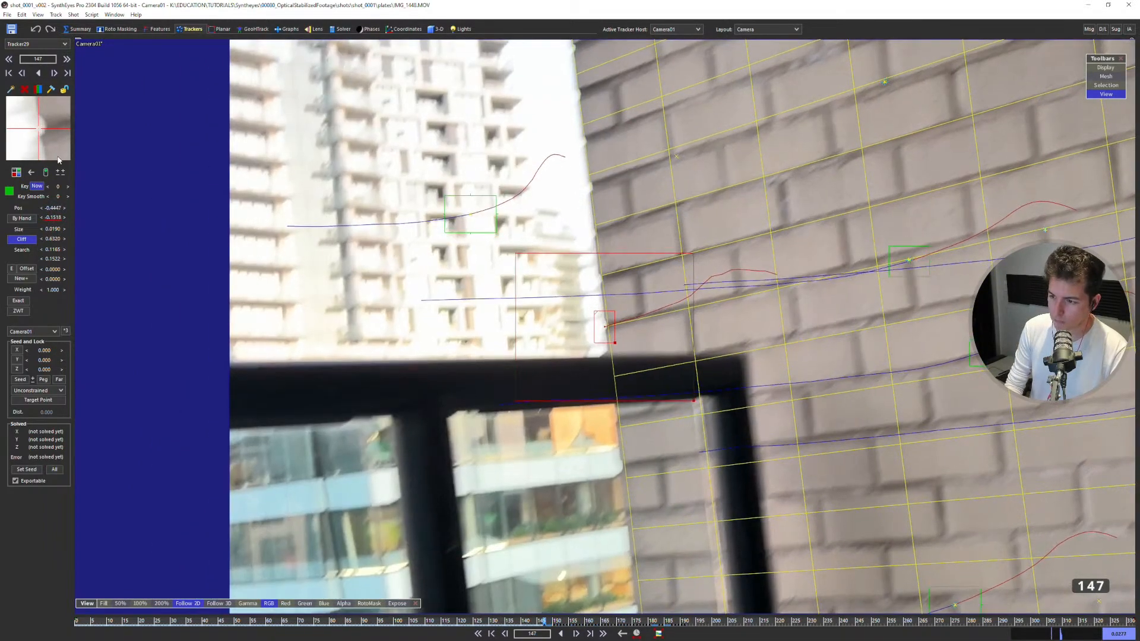
Extend the wall-edge track backward from frame 147 to 138.
key(a)
key(a)
key(a)
key(a)
key(a)
key(a)
key(a)
key(a)
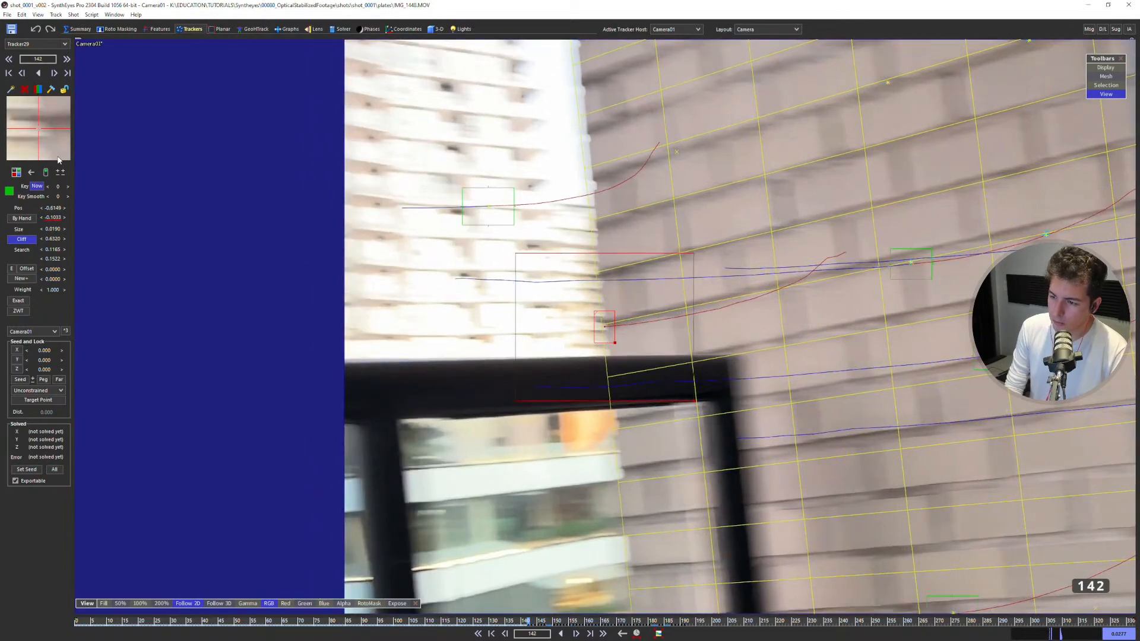
key(a)
key(a)
key(a)
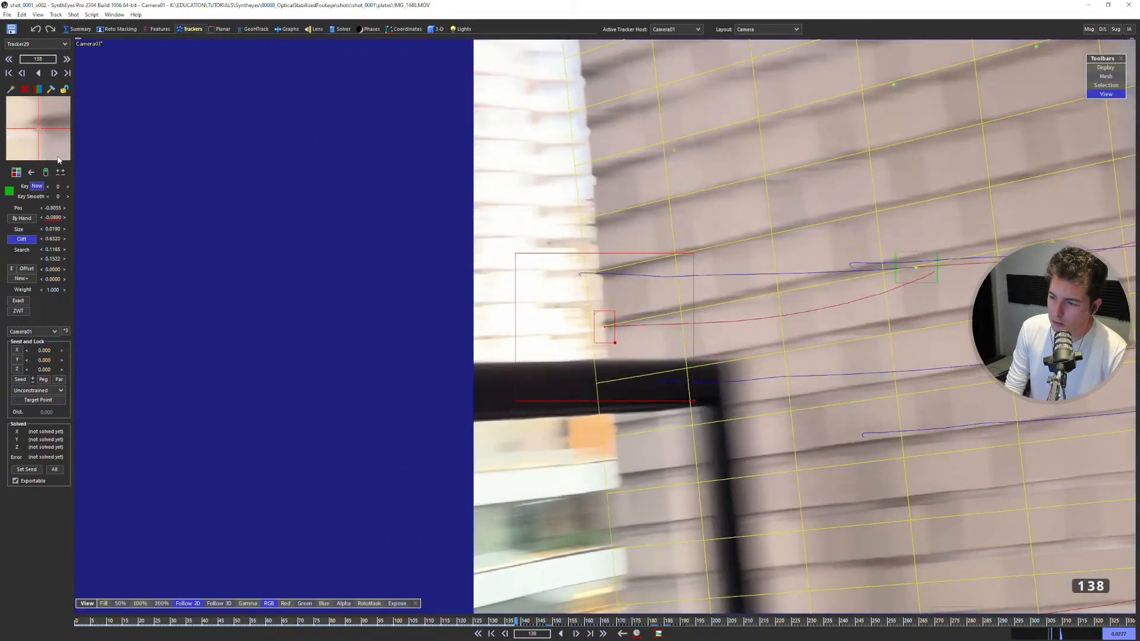
Lock the finished wall-edge tracker, step through its track, and refine the camera solve with it included.
key(s)
key(l)
key(d)
key(d)
key(d)
key(d)
key(d)
key(d)
key(d)
key(d)
key(d)
key(d)
key(d)
key(d)
key(d)
key(d)
key(d)
key(d)
key(d)
key(d)
key(d)
key(d)
key(d)
key(d)
key(d)
key(d)
key(d)
key(d)
key(d)
key(d)
scroll(396, 214, down, 4)
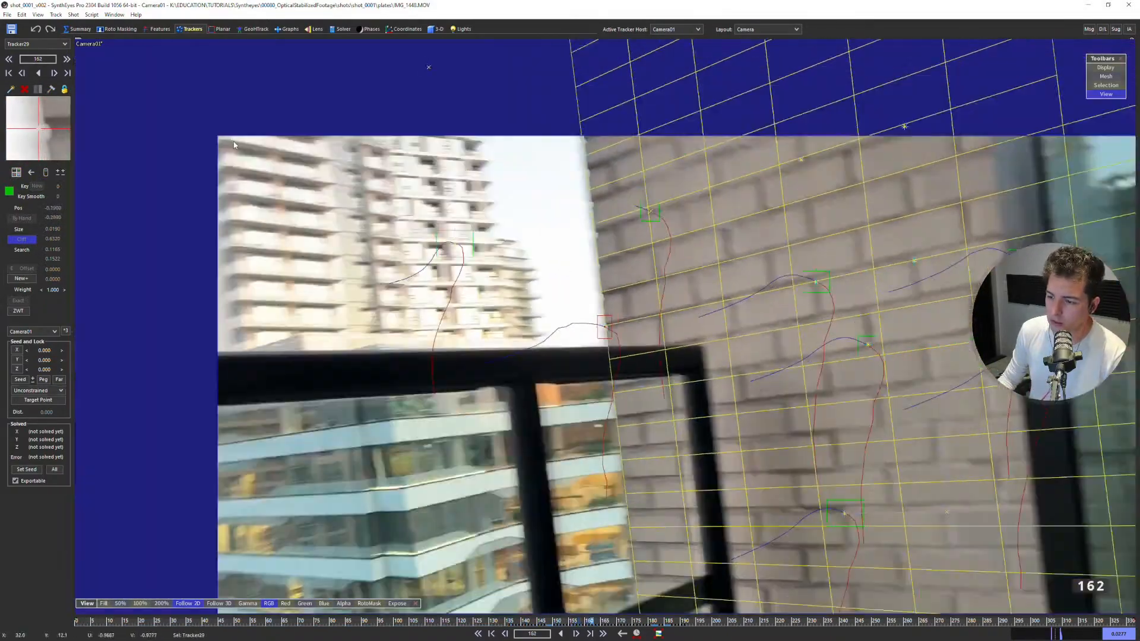
key(F9)
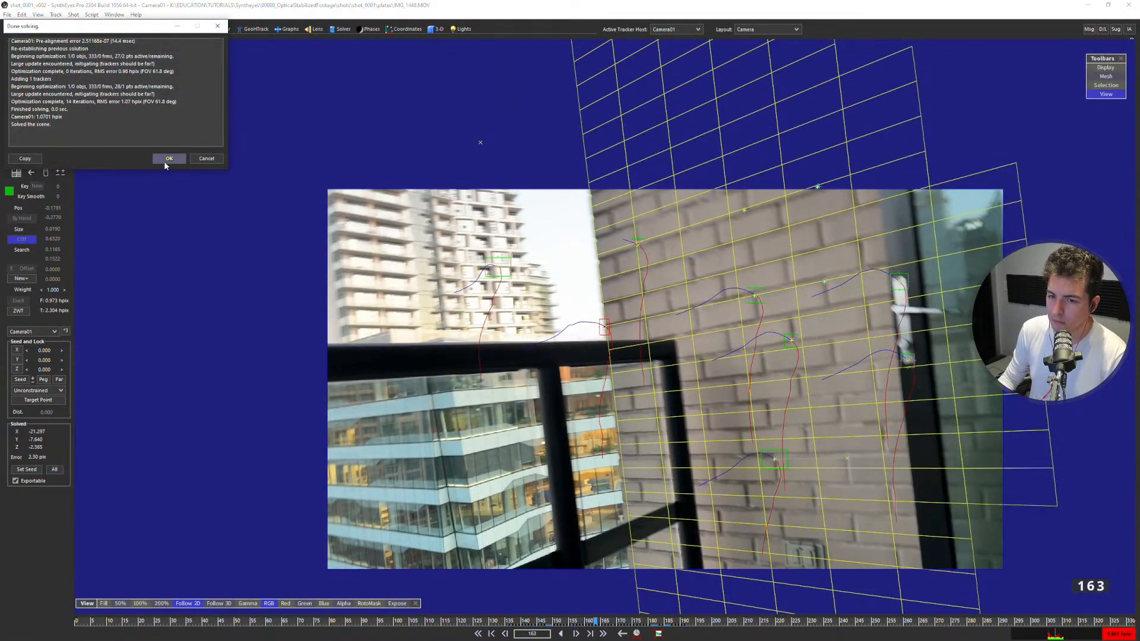
click(169, 159)
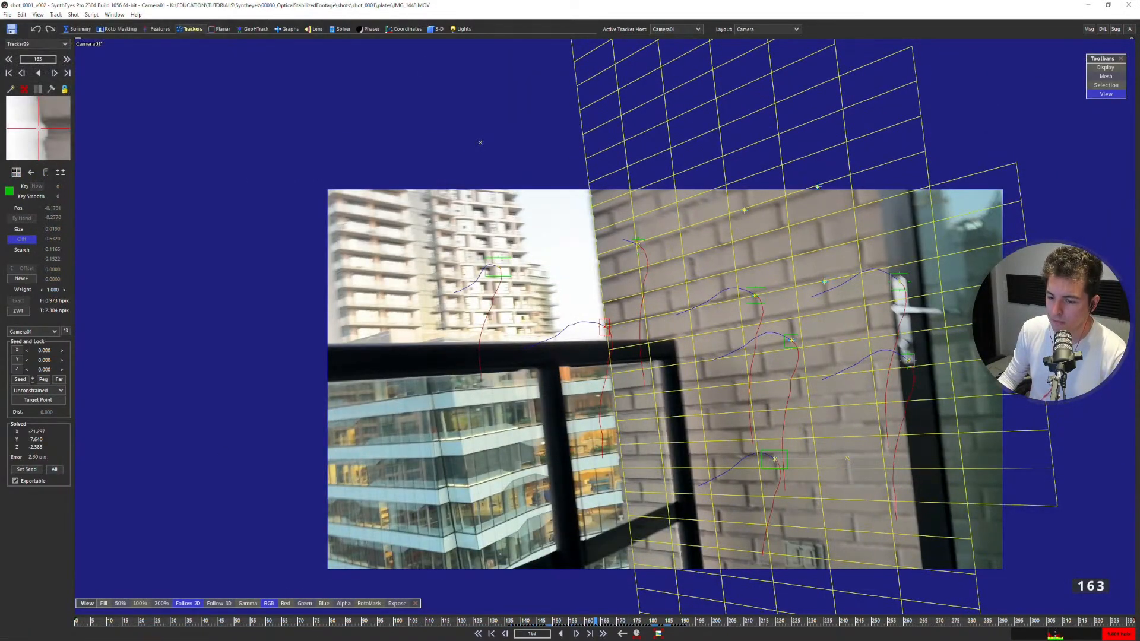
Select Tracker2 at the wall's upper outer corner at frame 185 and compare its solved position with the wall plane in the quad views.
key(d)
key(d)
key(d)
key(d)
key(d)
key(d)
key(d)
key(d)
key(d)
key(d)
key(d)
key(d)
key(d)
key(d)
key(d)
key(d)
key(d)
key(d)
key(d)
key(d)
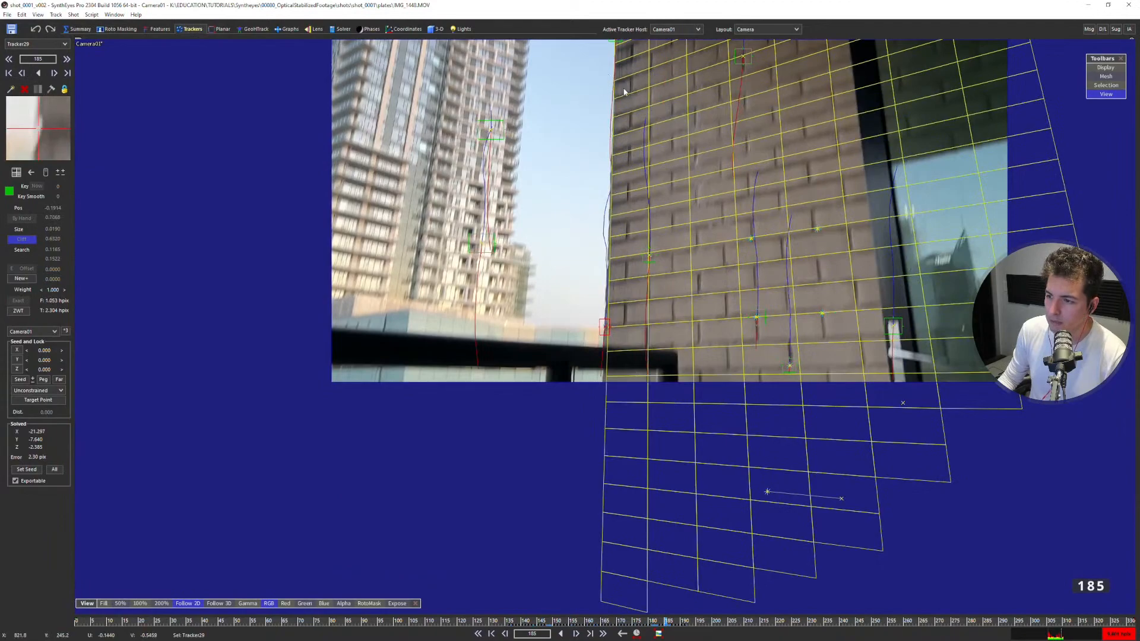
scroll(621, 92, up, 5)
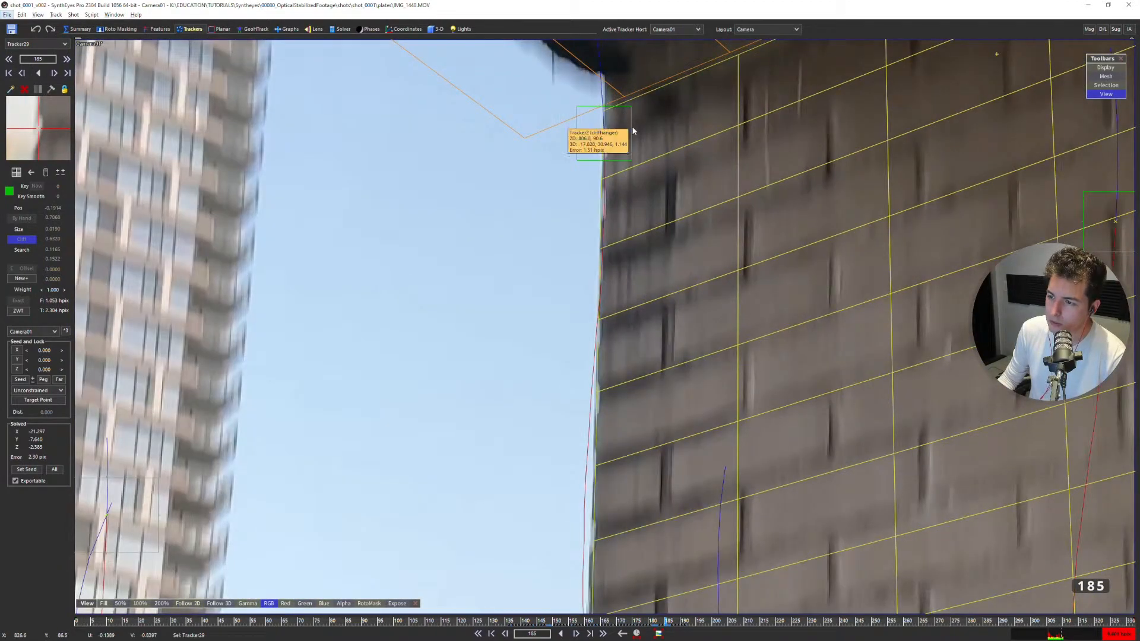
click(631, 126)
scroll(629, 126, down, 5)
key(7)
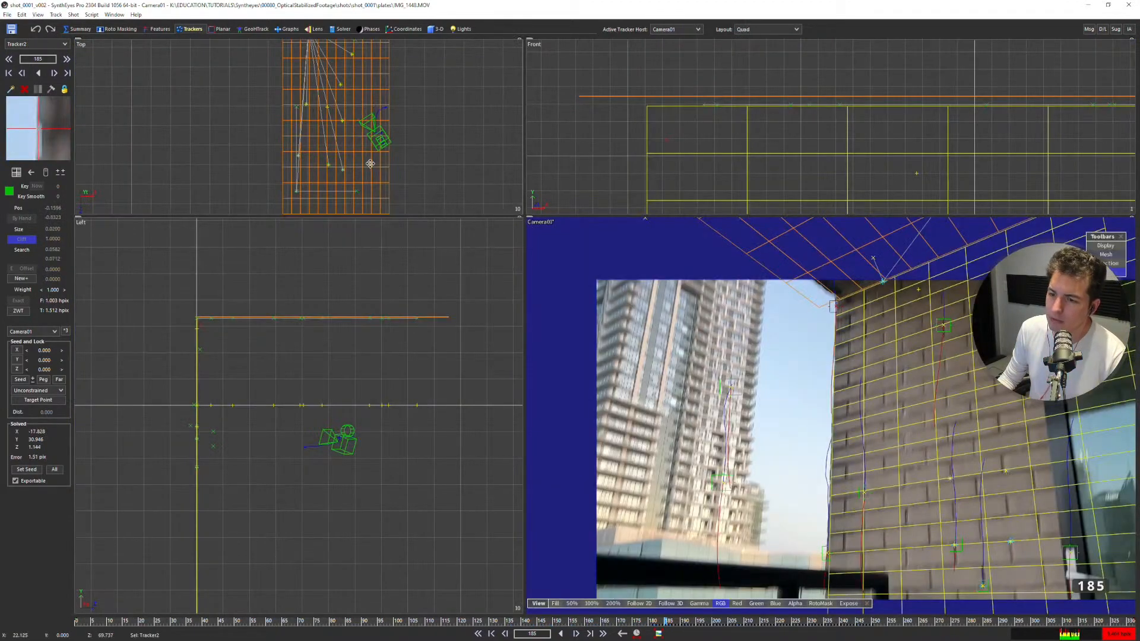
scroll(193, 342, up, 5)
scroll(221, 308, down, 3)
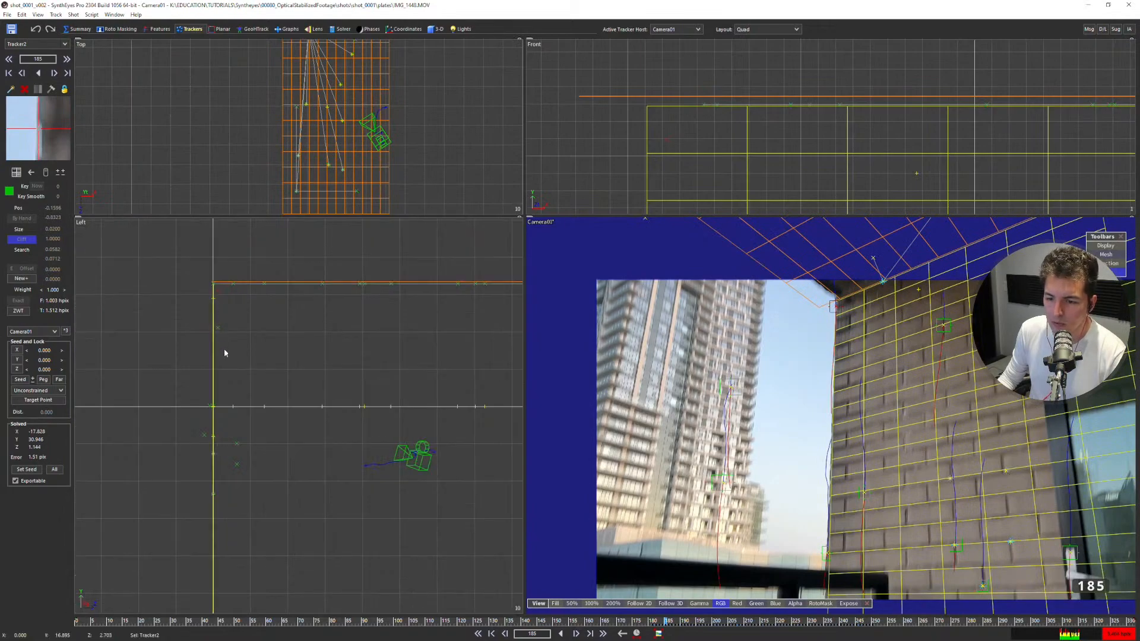
Constrain Tracker2 to Any XY Plane (back), re-solve the scene, and check its position against the wall in the quad views.
key(5)
scroll(553, 181, up, 5)
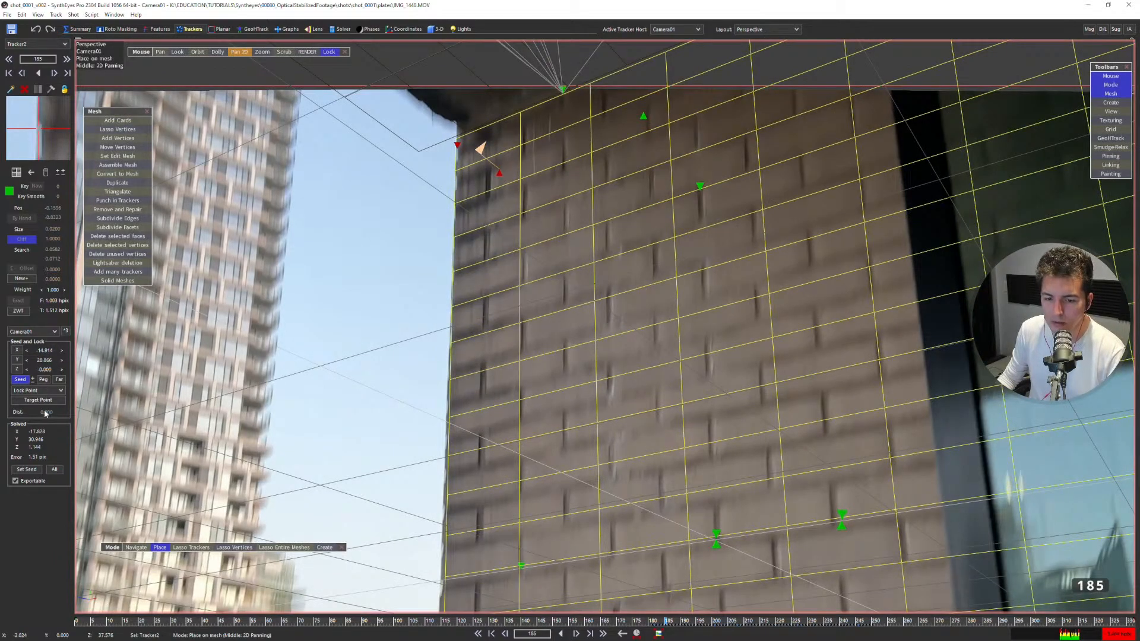
click(42, 390)
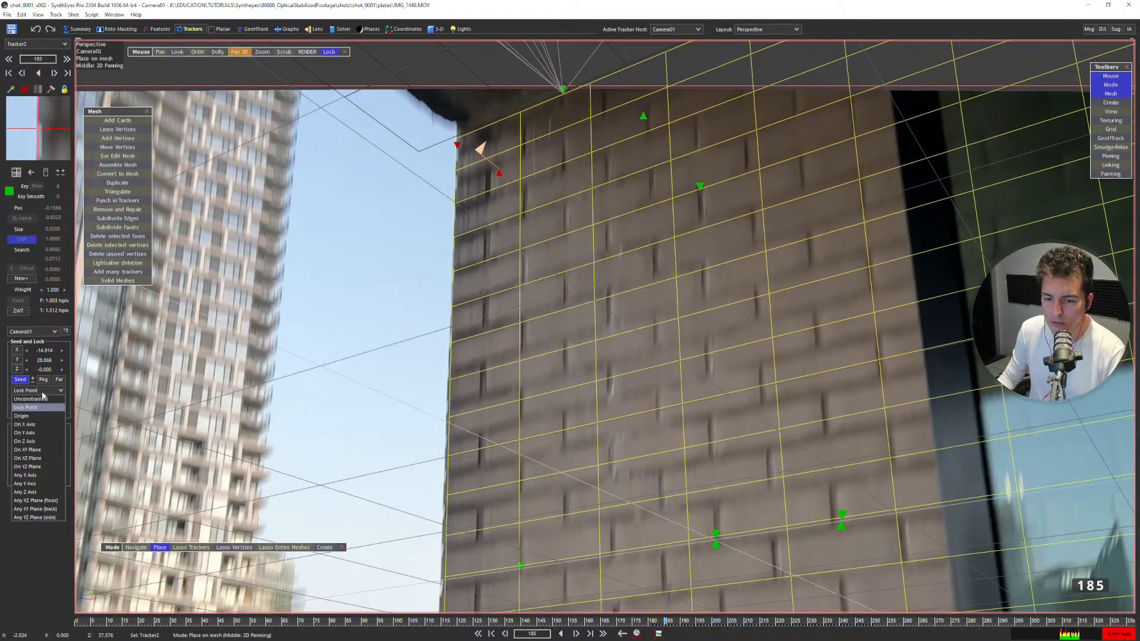
click(42, 510)
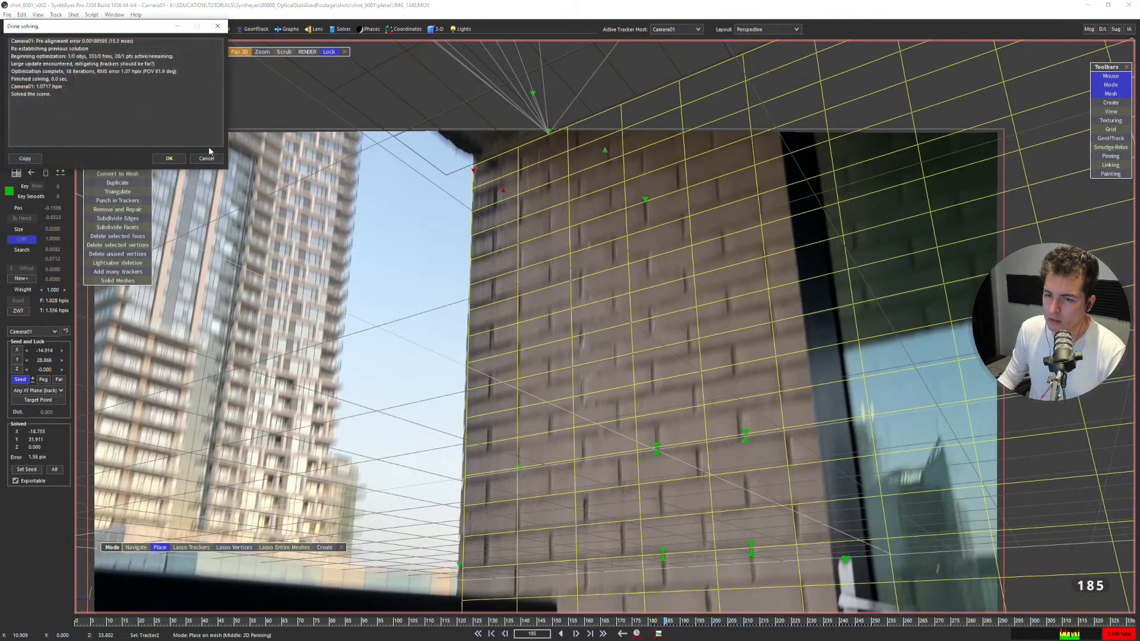
key(7)
scroll(245, 298, up, 3)
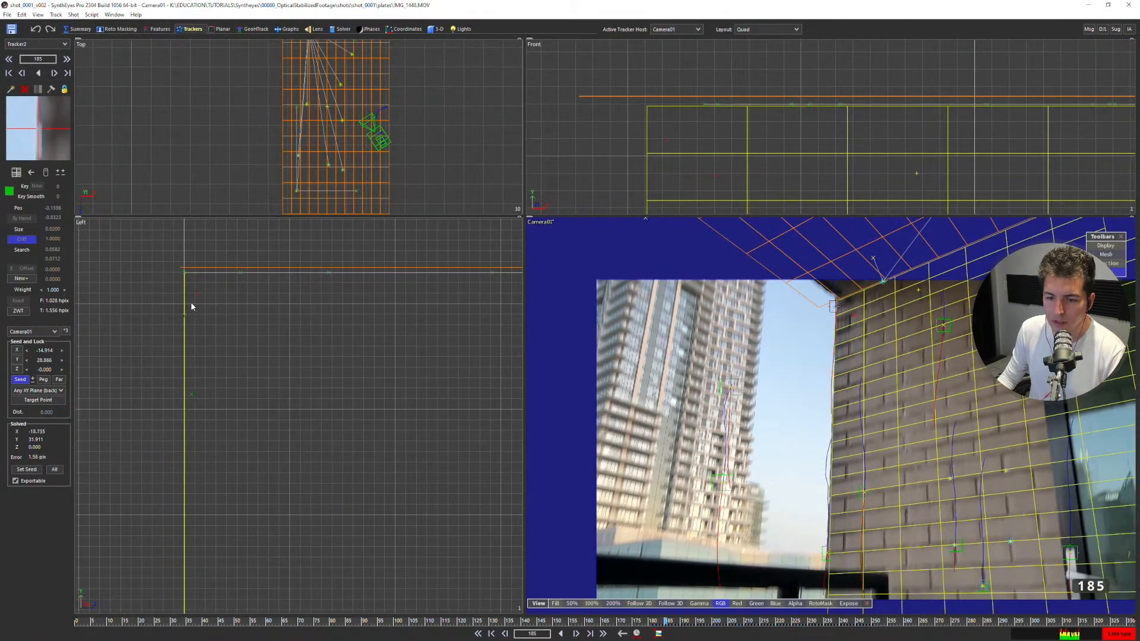
Target the lower wall-edge tracker to Tracker2 and set its constraint to || Y Axis.
key(4)
scroll(659, 285, down, 3)
key(s)
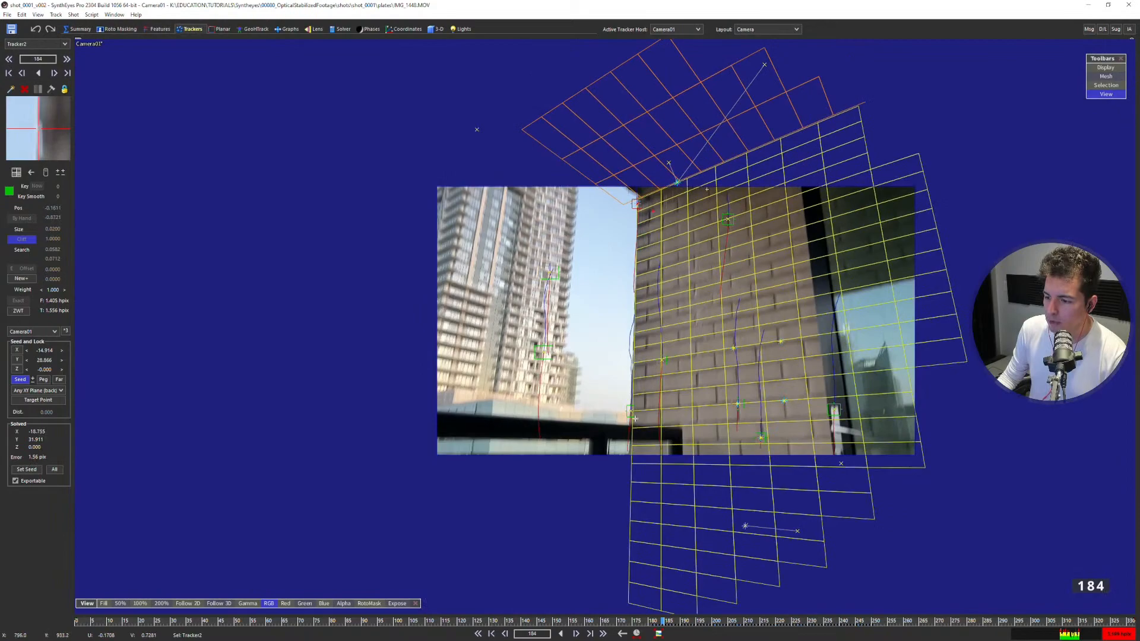
click(635, 419)
scroll(634, 418, up, 3)
scroll(642, 374, down, 2)
middle_drag(653, 239, 646, 304)
scroll(641, 203, up, 2)
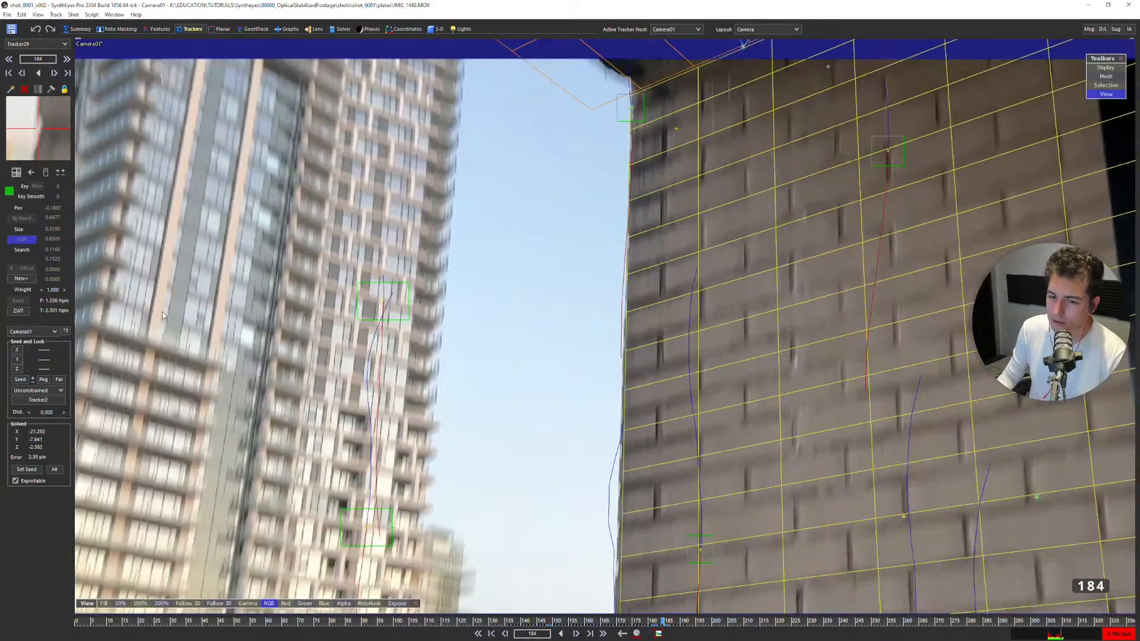
click(34, 390)
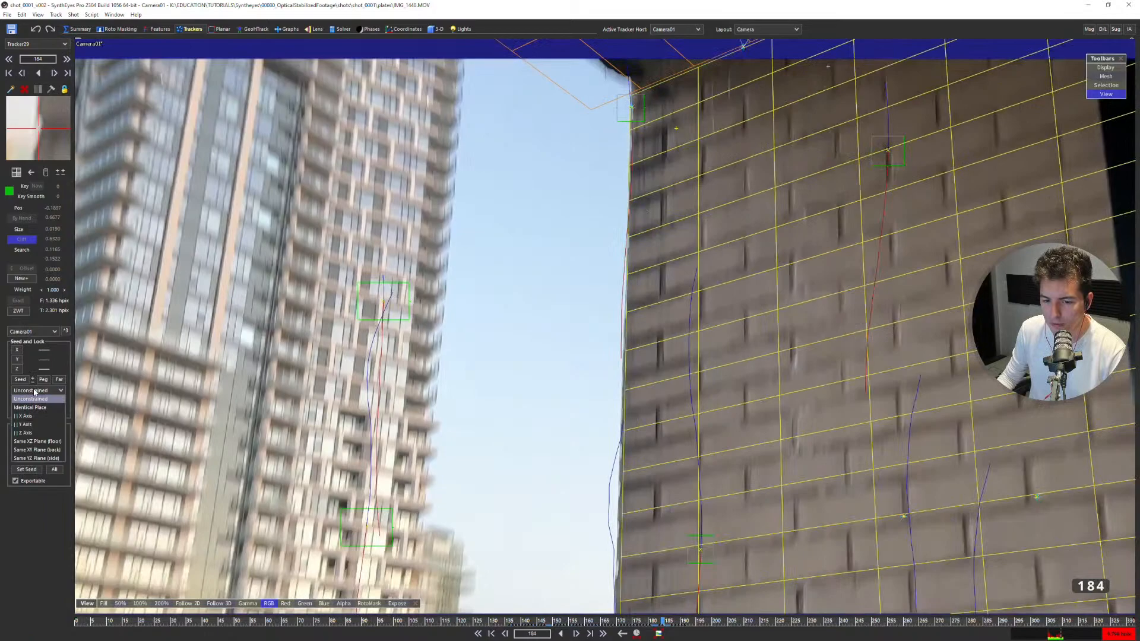
click(38, 425)
Re-solve the camera with the vertical wall-edge constraint and accept the result.
scroll(663, 290, down, 2)
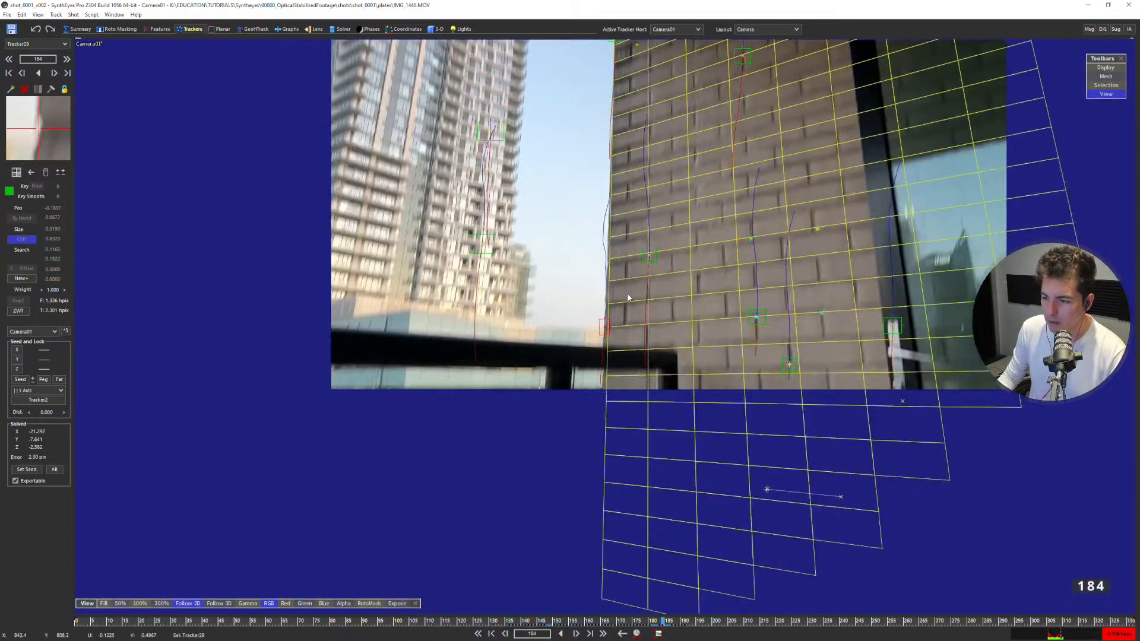
key(F9)
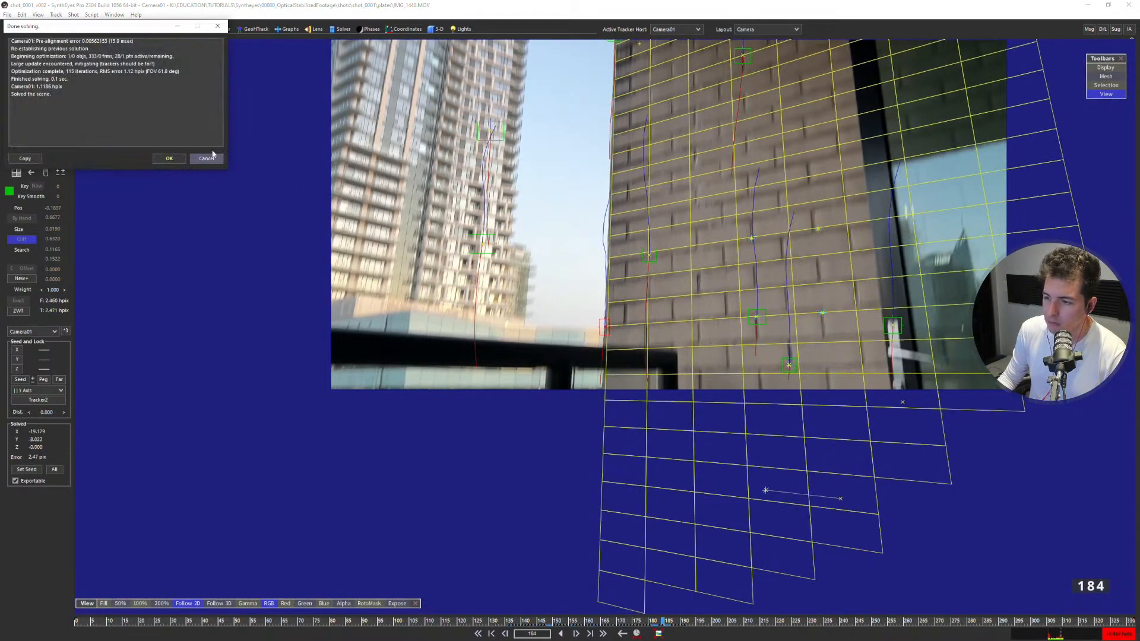
click(169, 158)
Step around frame 183 and play the shot to check how the wall and ceiling meshes stick to the footage.
middle_drag(722, 250, 636, 362)
scroll(622, 372, up, 1)
key(Left)
key(Left)
key(Left)
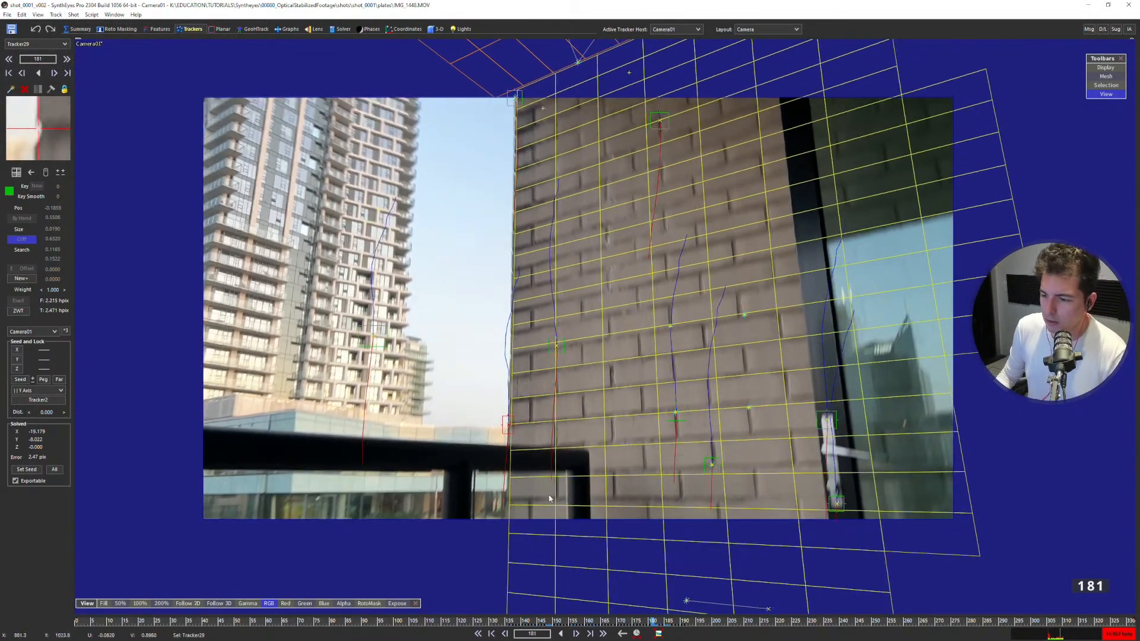
key(Right)
key(Right)
key(Right)
key(Right)
key(space)
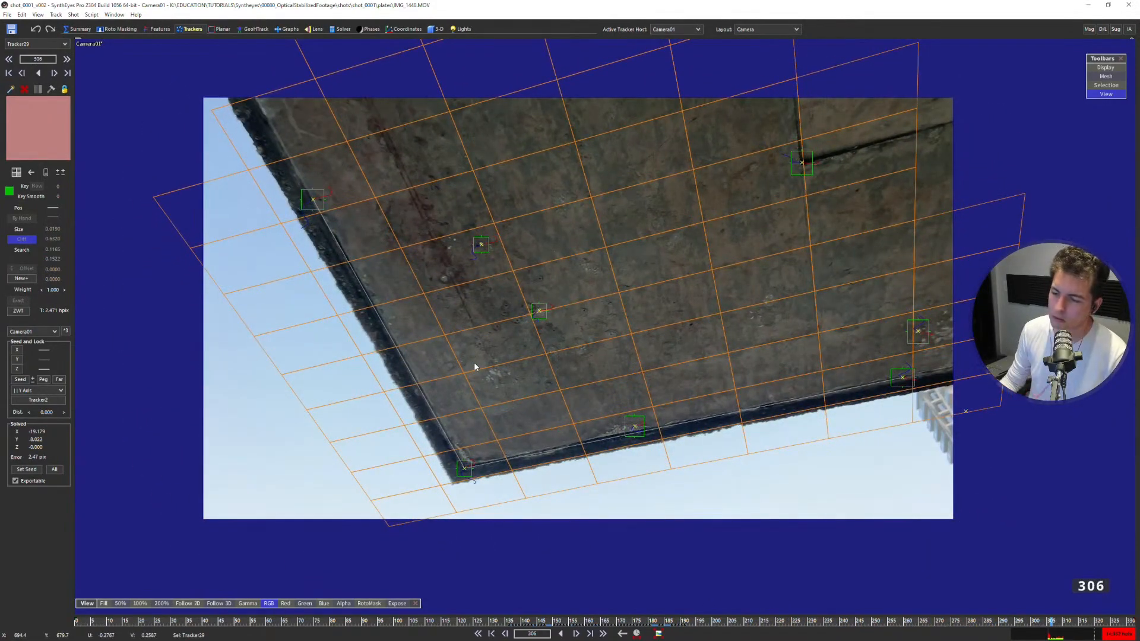
Scrub back to frame 130 and step through to frame 159 and back to 145, examining the wall mesh against the bricks.
drag(208, 627, 488, 621)
key(d)
key(d)
key(d)
key(d)
key(d)
key(d)
key(d)
key(d)
key(d)
key(d)
key(d)
key(d)
key(d)
key(d)
key(d)
key(d)
key(d)
key(d)
key(d)
key(d)
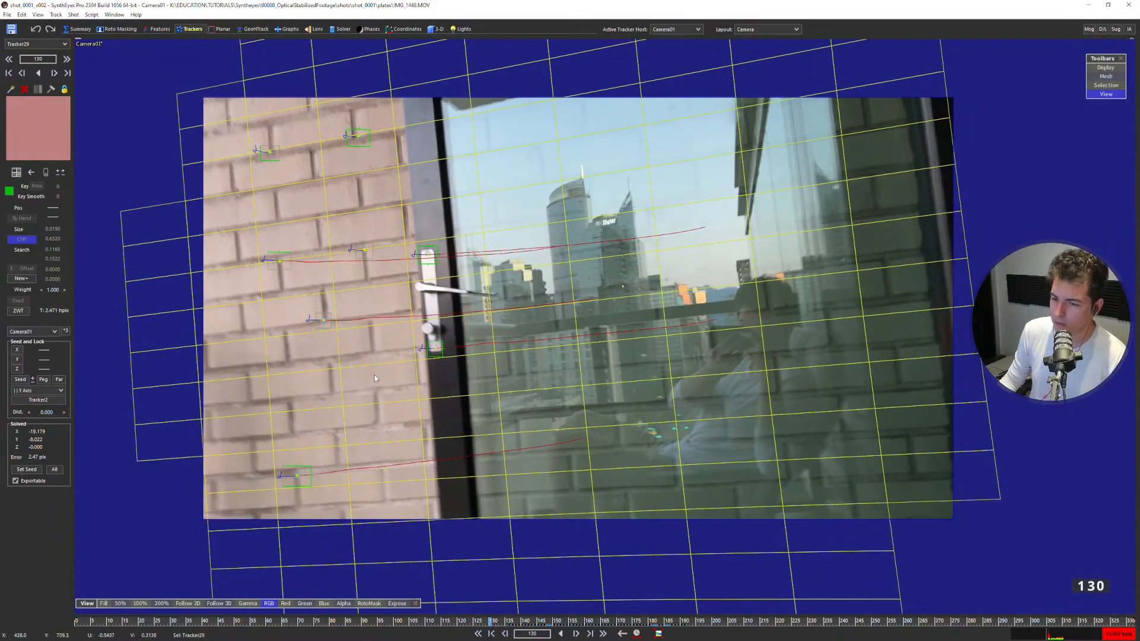
key(s)
key(s)
key(s)
key(s)
key(s)
key(s)
key(s)
key(s)
key(s)
key(s)
key(s)
key(s)
key(s)
key(s)
key(s)
key(s)
key(s)
key(s)
key(s)
key(s)
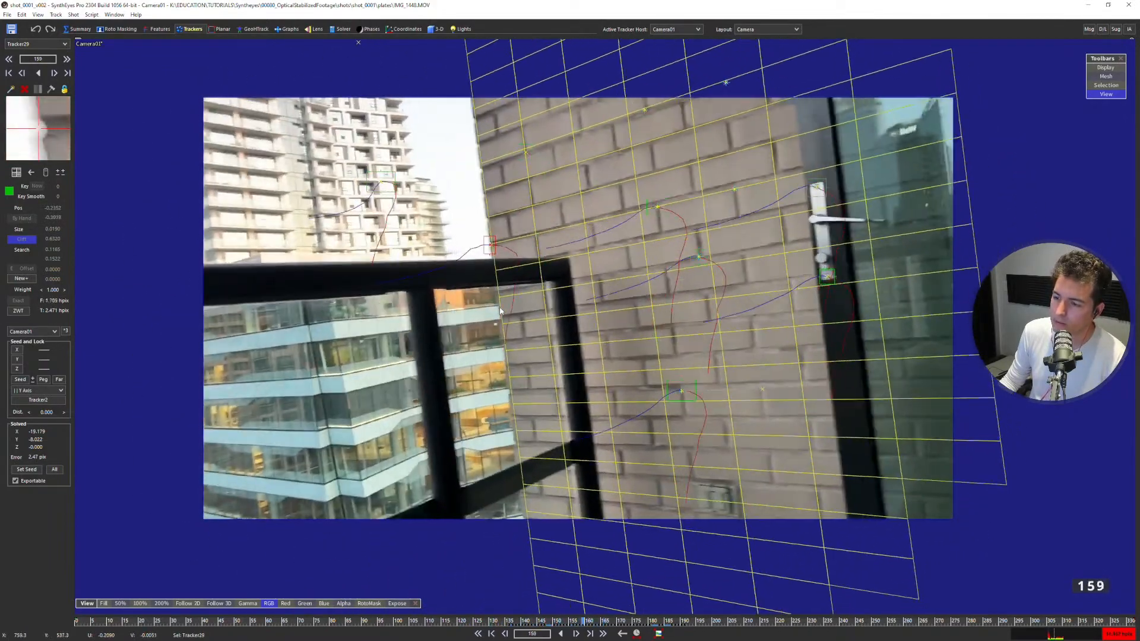
key(d)
key(d)
key(d)
key(d)
key(d)
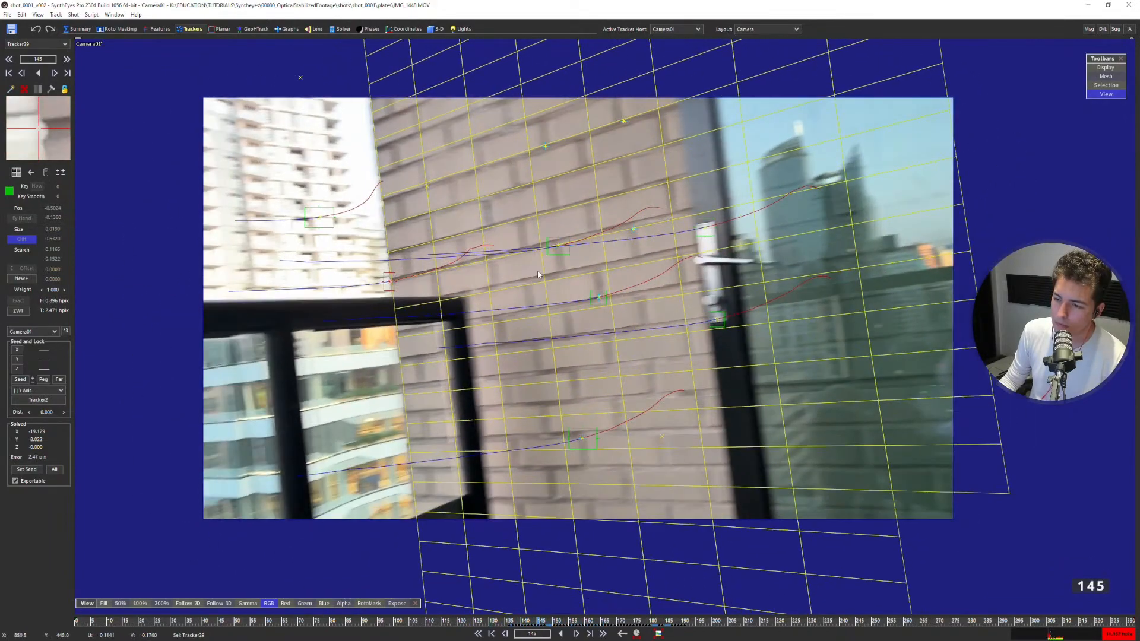
Step back from frame 145 to 117, and play from around frame 183, examining how the wall and ceiling meshes follow the footage.
key(s)
key(s)
key(s)
key(s)
key(s)
key(s)
key(s)
key(s)
key(s)
key(s)
key(s)
key(s)
key(s)
key(s)
key(s)
key(s)
key(s)
key(s)
key(s)
key(s)
key(s)
key(s)
key(s)
key(s)
key(s)
key(s)
key(s)
key(s)
key(s)
key(s)
key(s)
key(s)
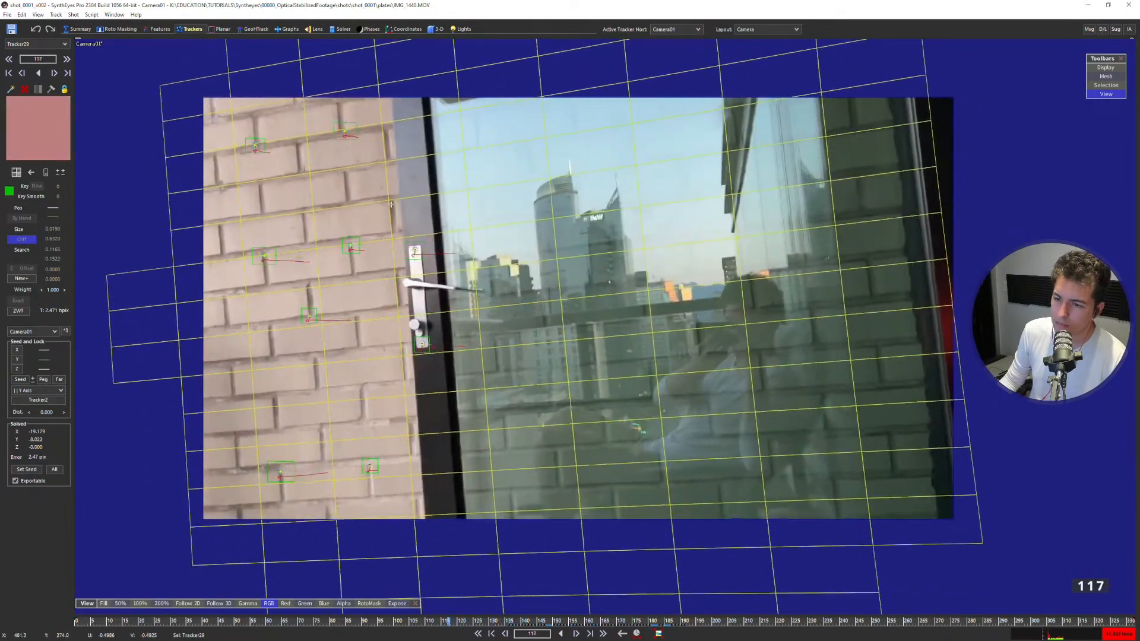
drag(323, 628, 444, 344)
key(Left)
key(Left)
key(Left)
key(Left)
key(Left)
key(Left)
key(Left)
key(Left)
key(Left)
key(Left)
key(Left)
key(Left)
key(Left)
key(Left)
key(Left)
key(Left)
key(Left)
key(Left)
key(Left)
key(Left)
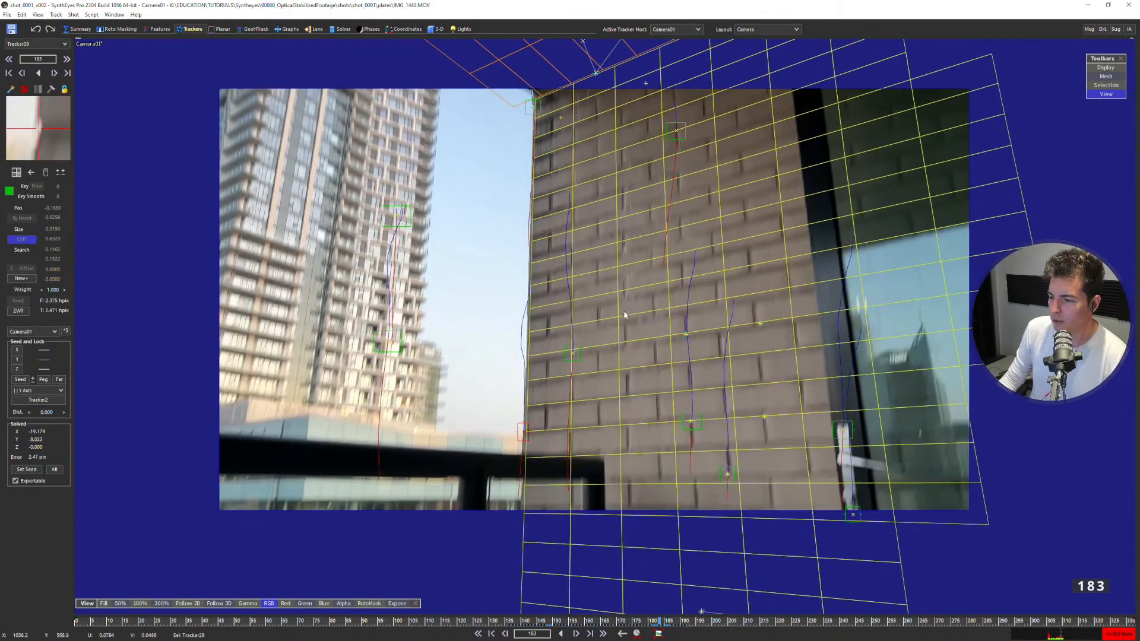
key(Right)
key(Right)
key(Right)
key(Right)
key(Right)
key(Right)
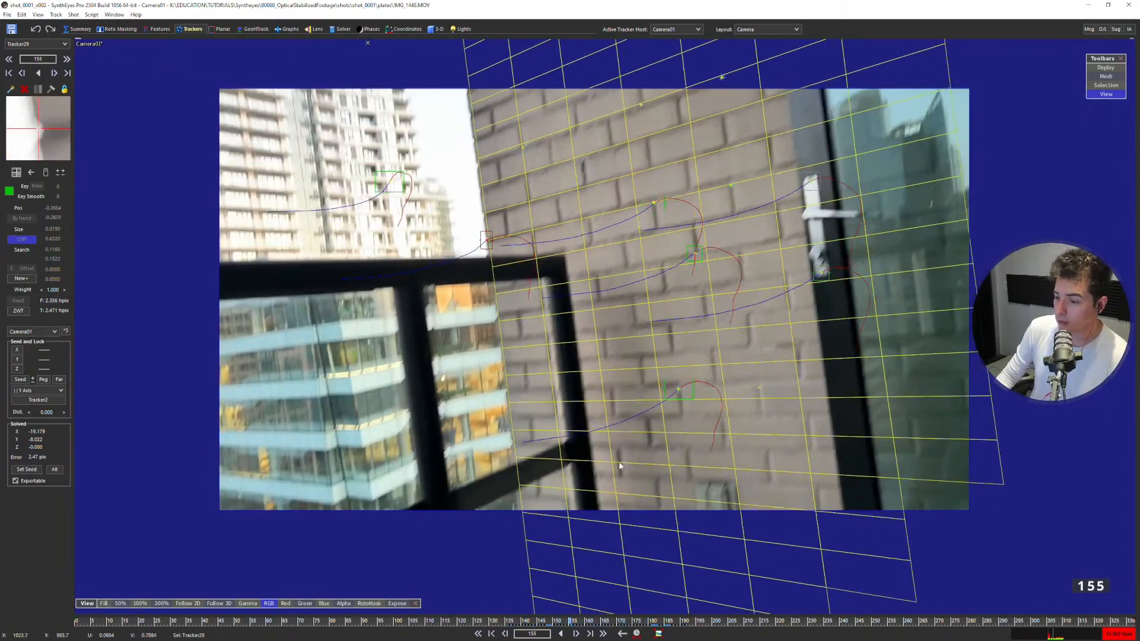
Show the quad layout at frame 160 and select the distant building tracker to examine its solved position.
key(q)
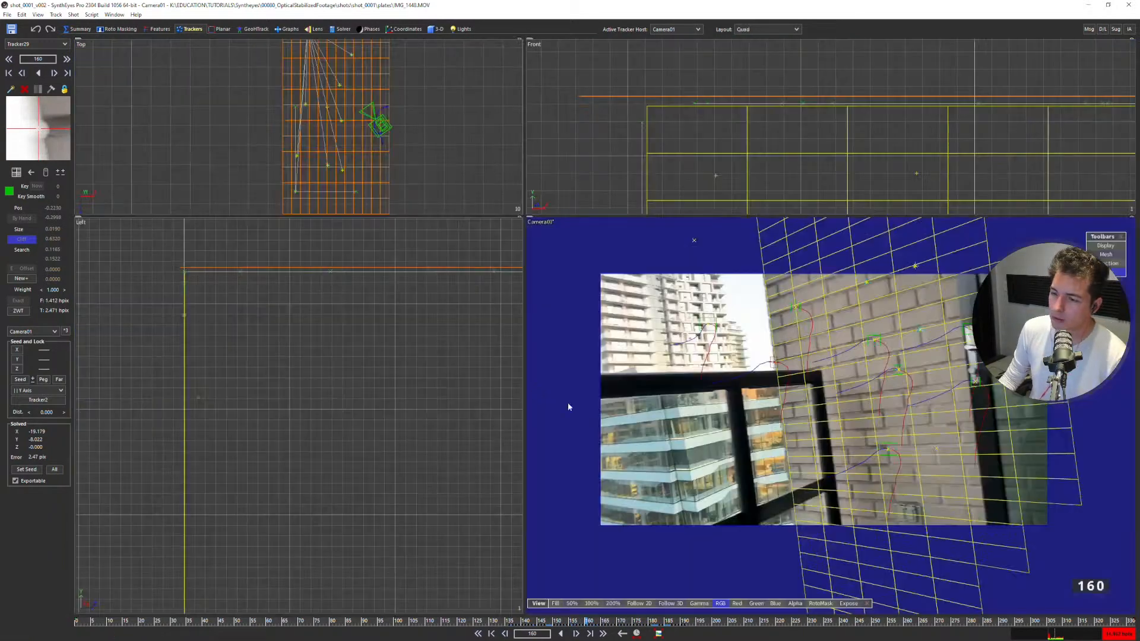
scroll(320, 364, down, 8)
scroll(348, 370, up, 3)
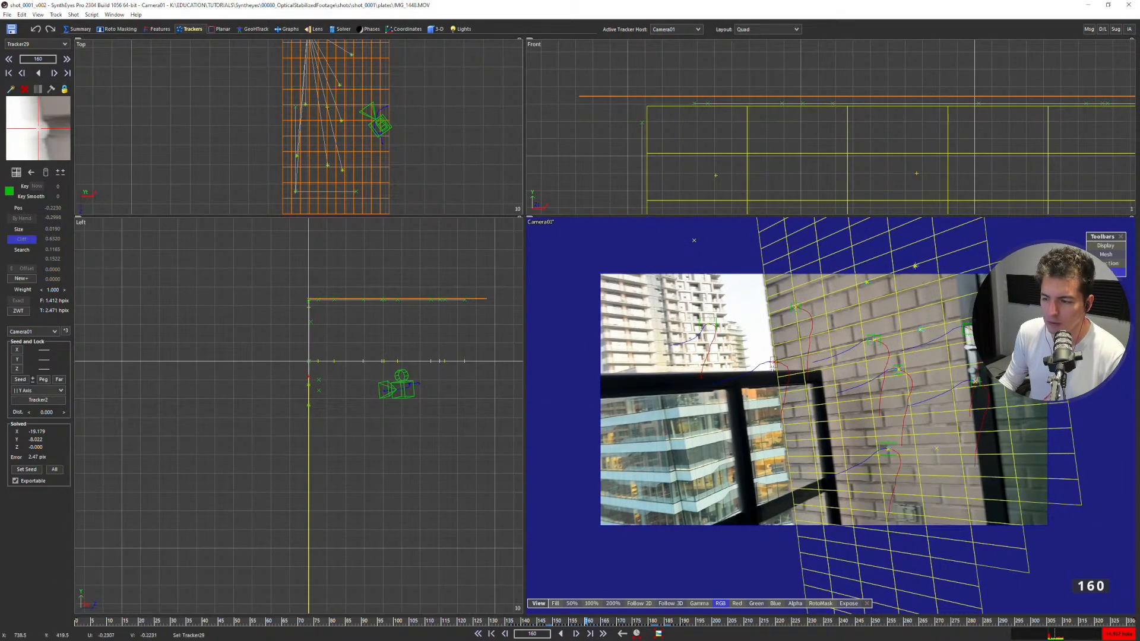
click(708, 326)
scroll(708, 340, down, 3)
scroll(707, 345, up, 1)
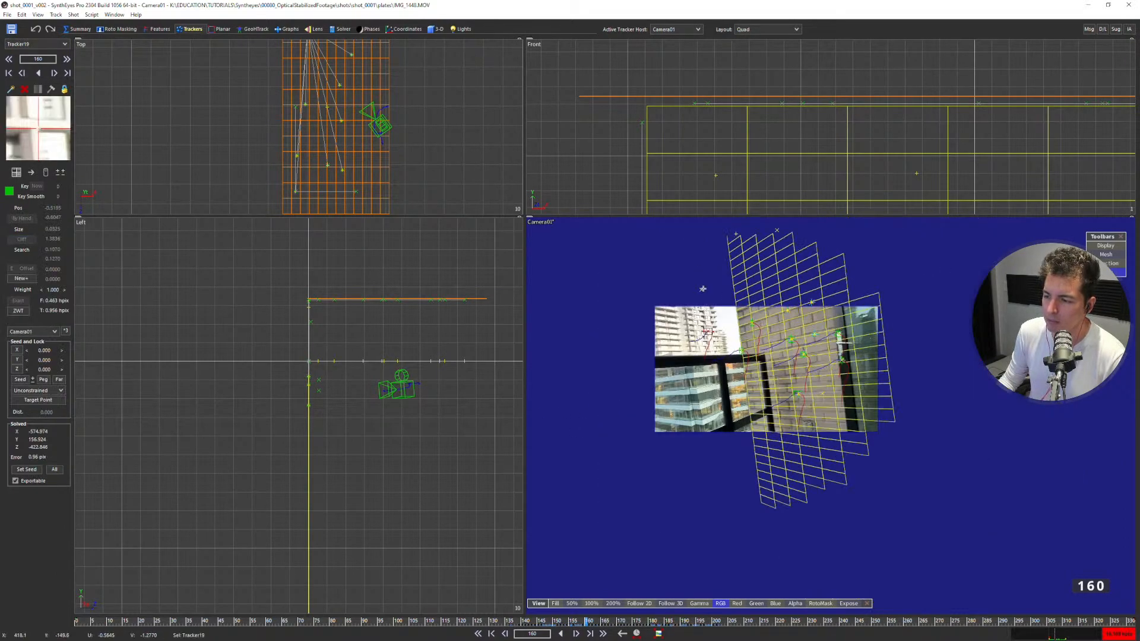
shift+click(703, 290)
Select two building trackers at frame 201 and examine their distance from the wall and camera in the Top view.
drag(766, 622, 732, 622)
key(c)
scroll(409, 299, up, 3)
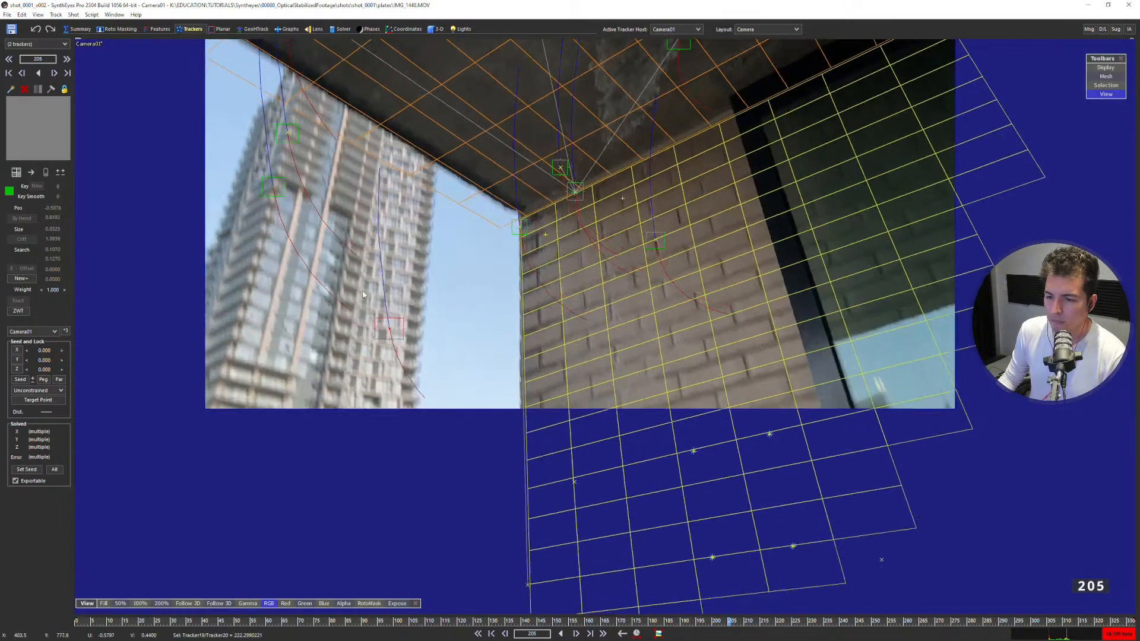
middle_drag(363, 291, 471, 388)
key(Left)
key(Left)
key(Left)
key(Left)
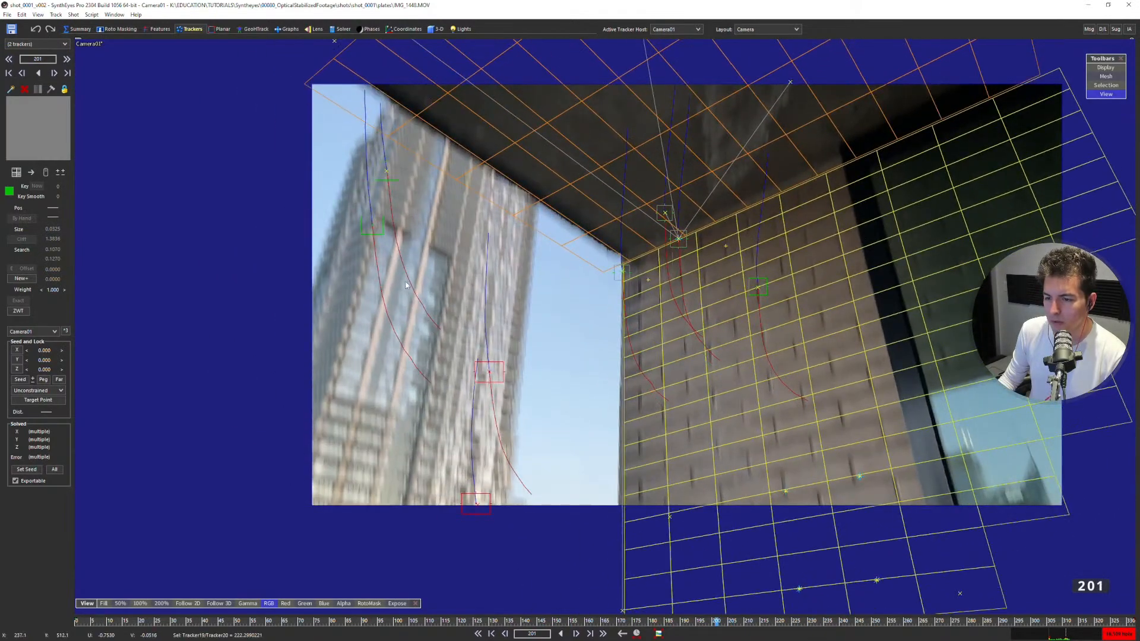
key(q)
scroll(319, 155, down, 10)
middle_drag(287, 120, 352, 142)
scroll(374, 180, up, 5)
click(374, 179)
At frame 151, create a narrow vertical plane mesh in the Left view, just in front of the wall mesh and reaching down from the ceiling.
key(c)
key(Left)
key(Home)
mouse_move(747, 621)
mouse_down()
mouse_move(988, 621)
mouse_move(557, 621)
mouse_up()
key(F2)
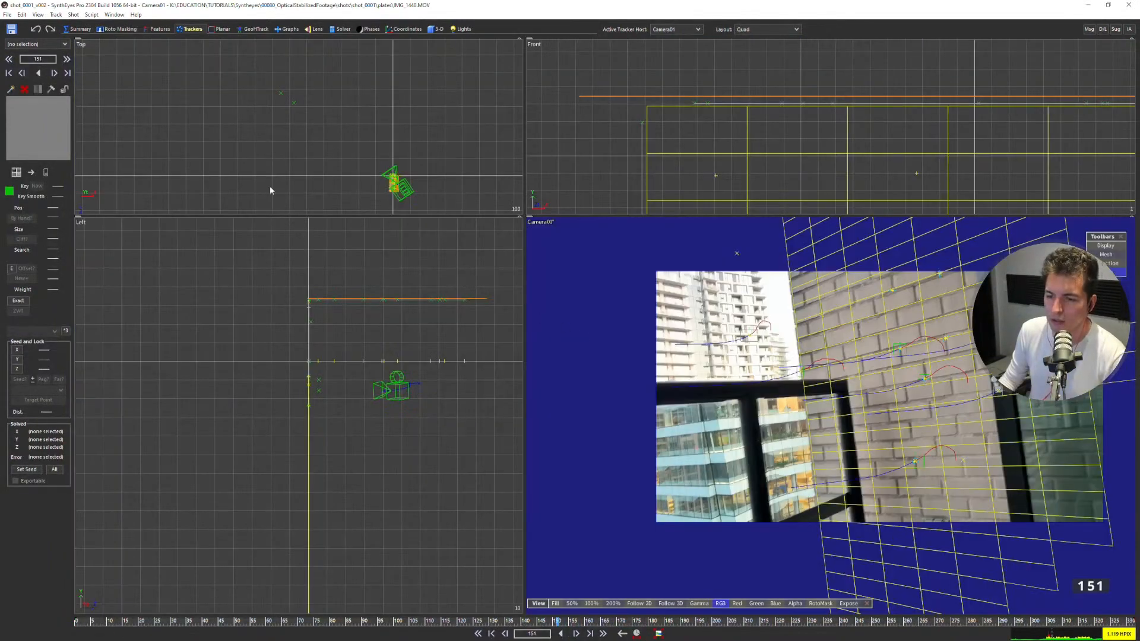
click(436, 28)
click(46, 60)
click(47, 61)
mouse_move(309, 311)
middle_down()
mouse_move(302, 280)
mouse_move(284, 266)
middle_up()
mouse_move(290, 257)
mouse_down()
mouse_move(303, 463)
mouse_move(301, 373)
mouse_move(290, 374)
mouse_up()
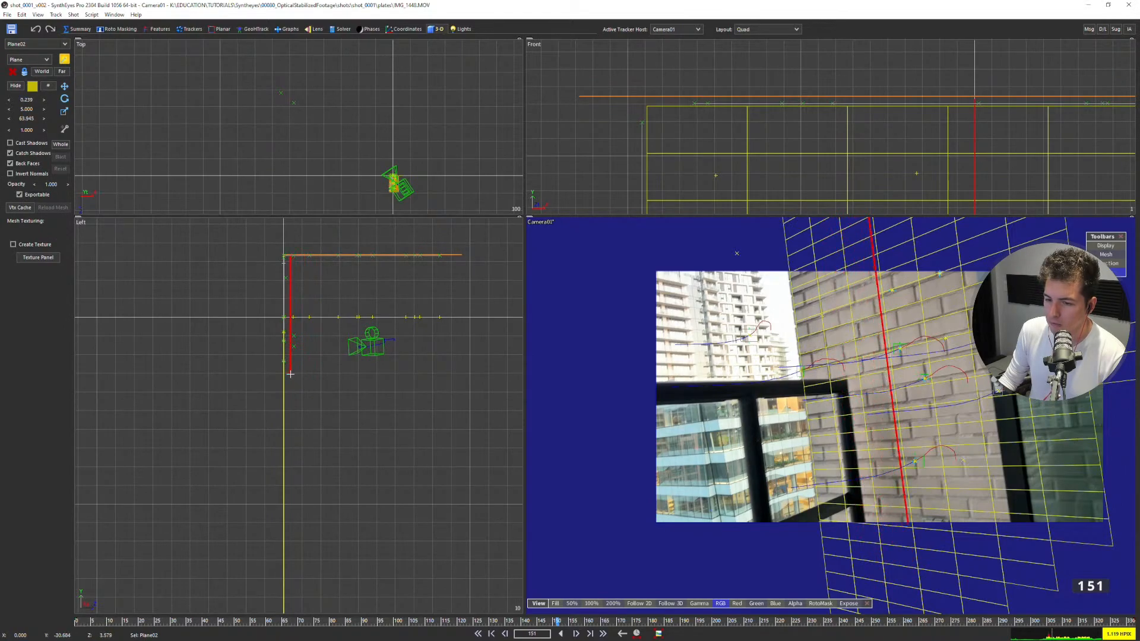
Create a second upright plane in the Left view beside the first one and set both its segment counts to 2.
scroll(293, 245, up, 3)
scroll(288, 289, down, 2)
middle_drag(336, 387, 342, 298)
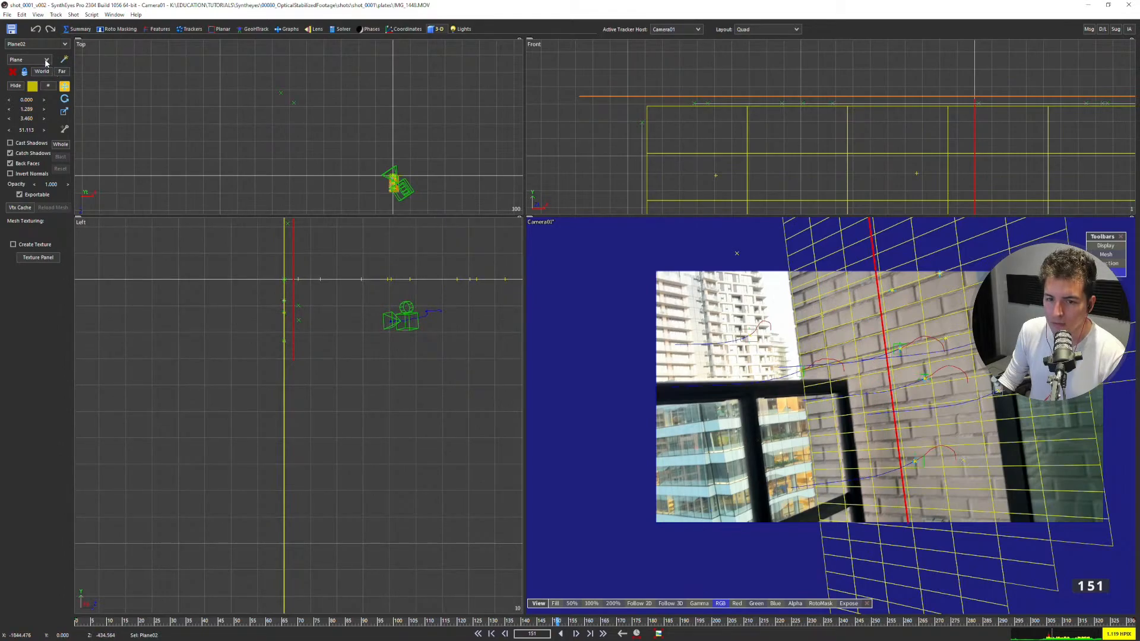
middle_drag(812, 439, 740, 330)
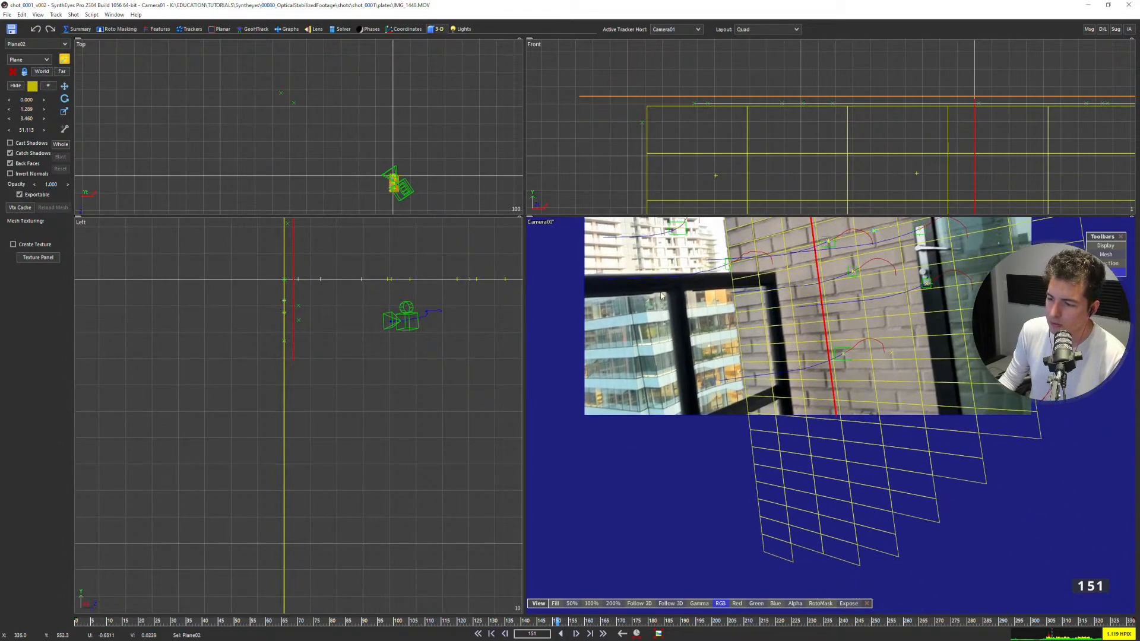
scroll(288, 368, up, 2)
mouse_move(288, 369)
middle_down()
mouse_move(288, 315)
mouse_move(279, 362)
middle_up()
drag(294, 316, 313, 384)
mouse_move(27, 107)
mouse_down()
mouse_move(3, 107)
mouse_move(33, 108)
mouse_up()
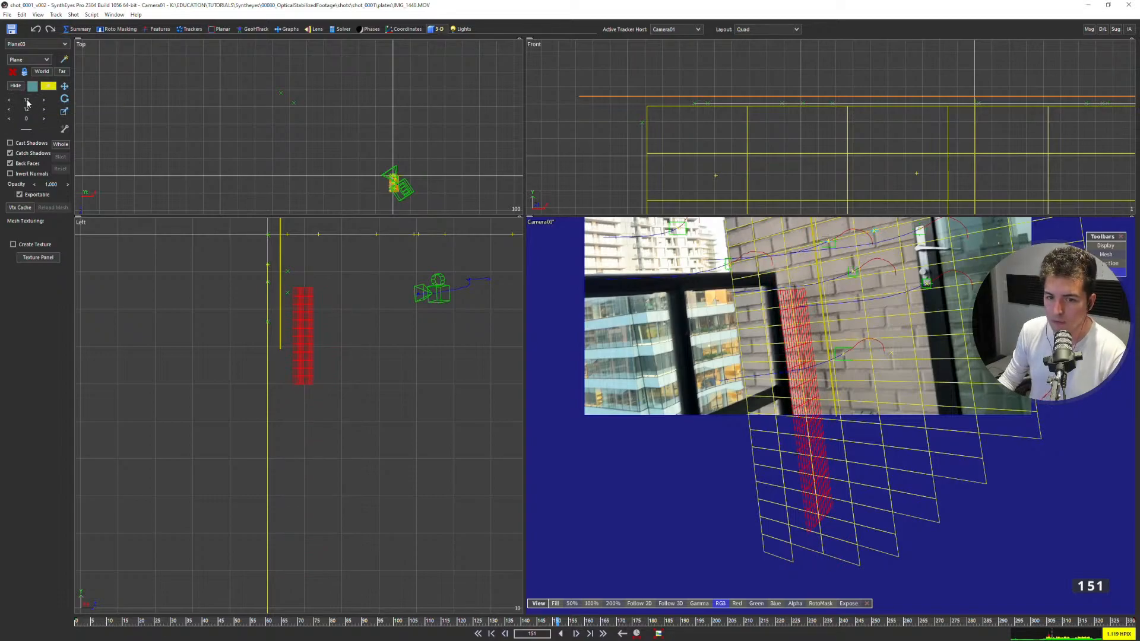
text(2)
key(Return)
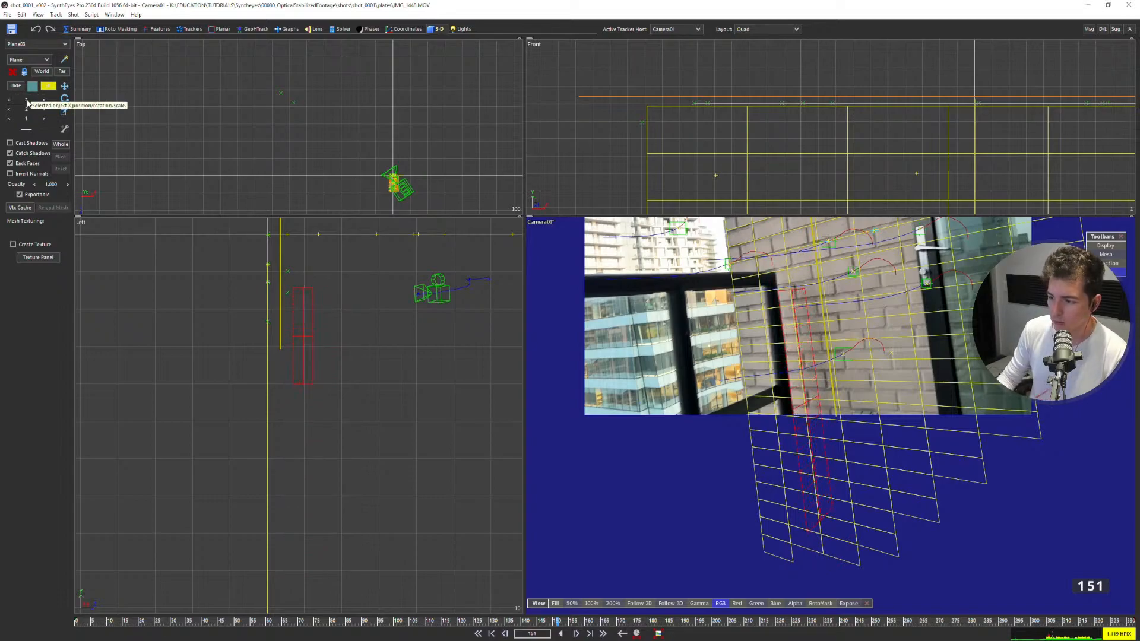
Move the second plane's pivot to the middle of its top edge in the Perspective view.
scroll(297, 312, up, 2)
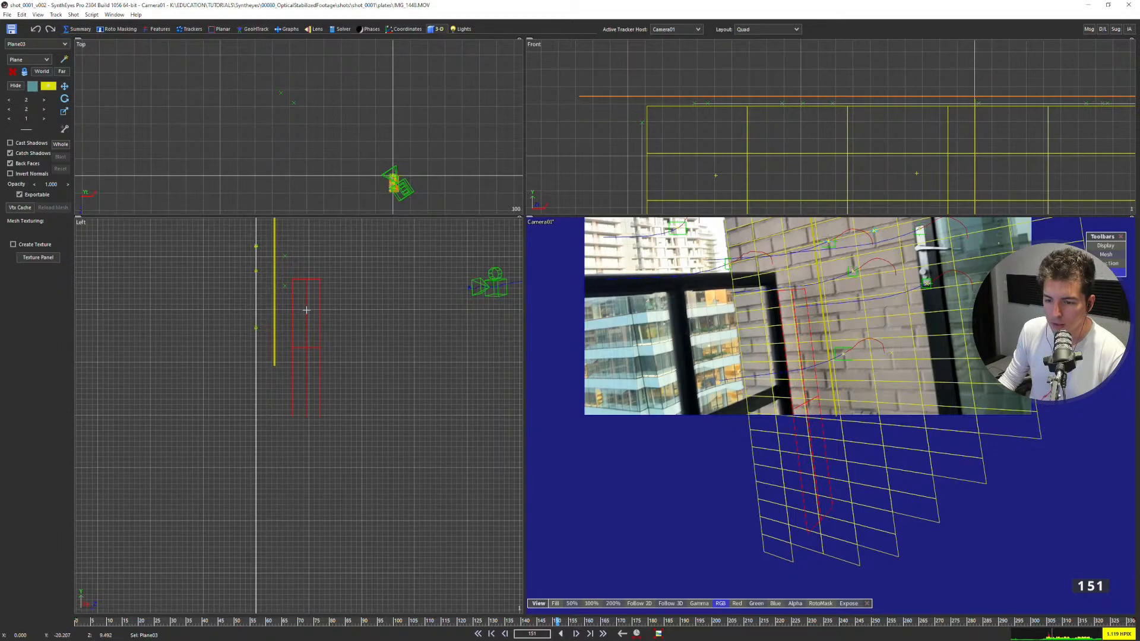
middle_drag(307, 361, 280, 398)
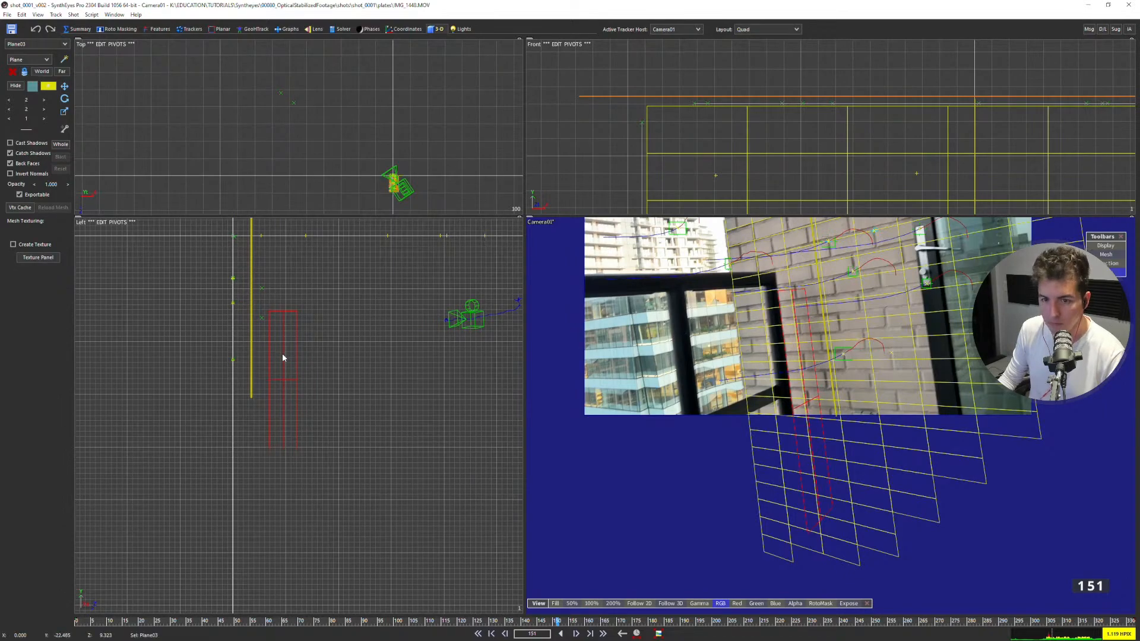
key(9)
click(198, 52)
drag(523, 332, 582, 308)
alt+middle_drag(533, 239, 526, 298)
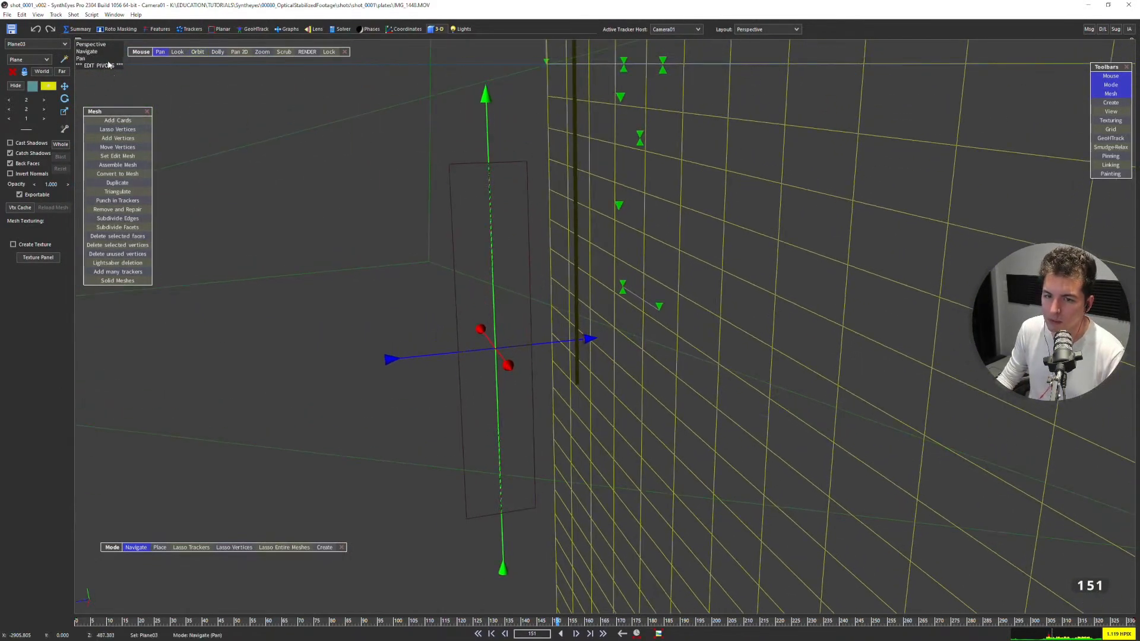
drag(485, 92, 469, 70)
drag(501, 552, 496, 480)
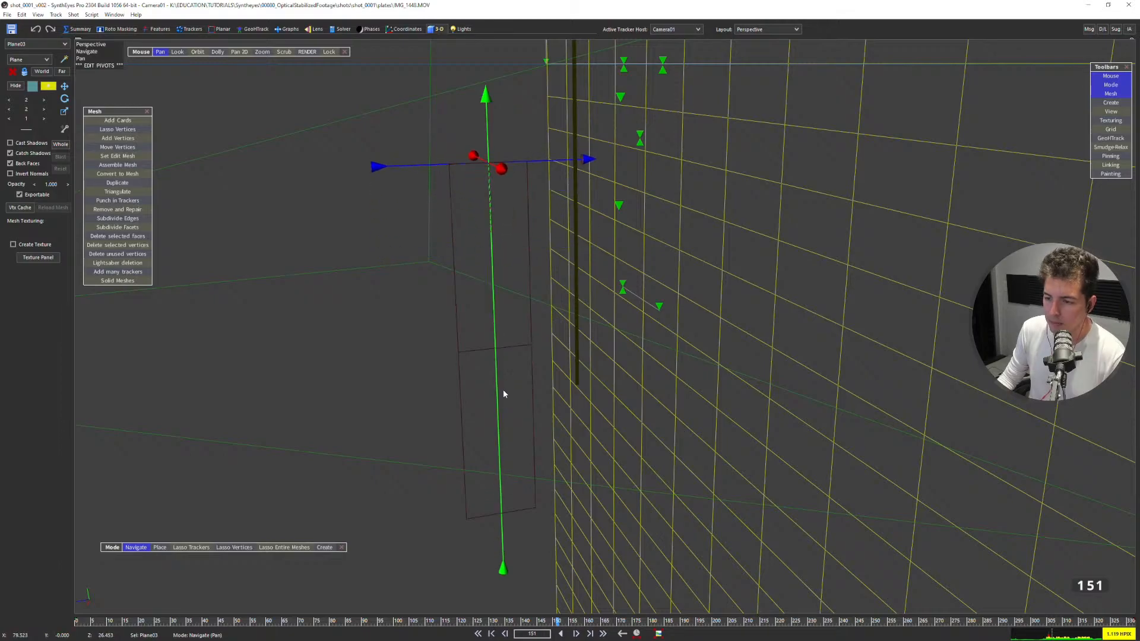
key(Insert)
Move the second plane against the wall near the railing post, to about X -7.686, Y -3.465, Z 3.132.
drag(504, 168, 491, 160)
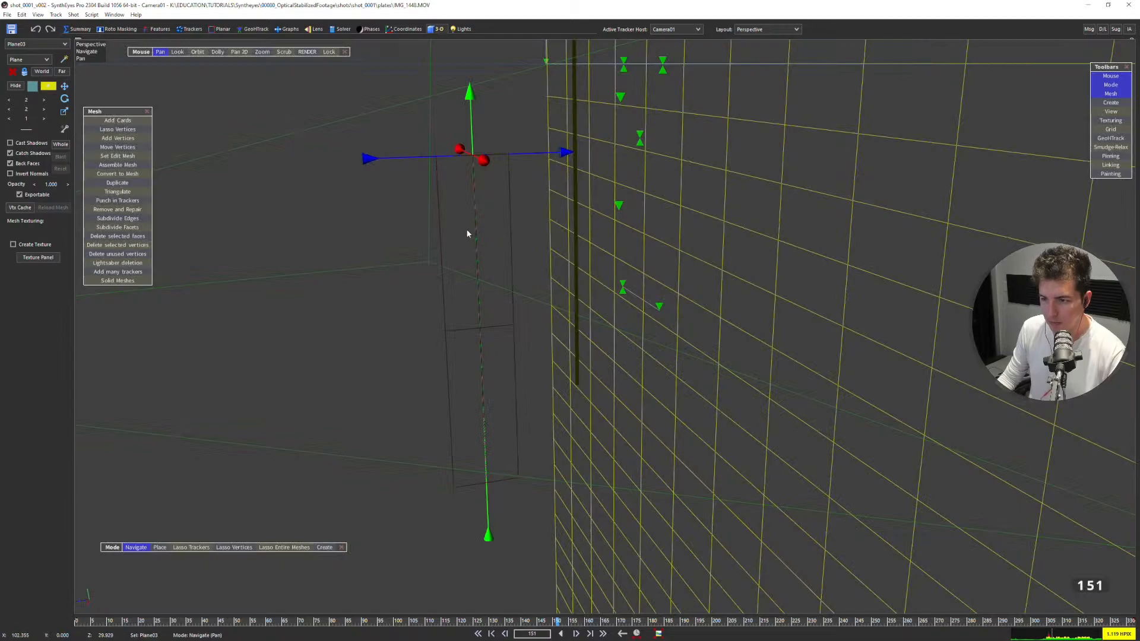
key(7)
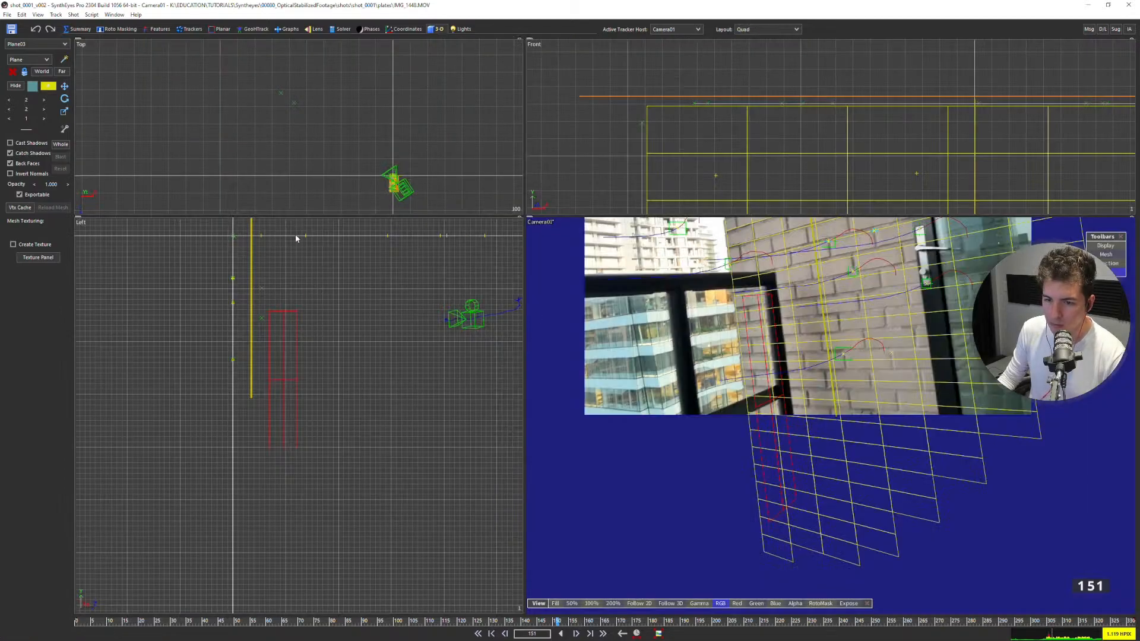
drag(282, 326, 265, 305)
middle_drag(264, 304, 332, 419)
drag(333, 446, 316, 416)
scroll(354, 127, down, 5)
scroll(360, 135, up, 8)
scroll(406, 160, up, 5)
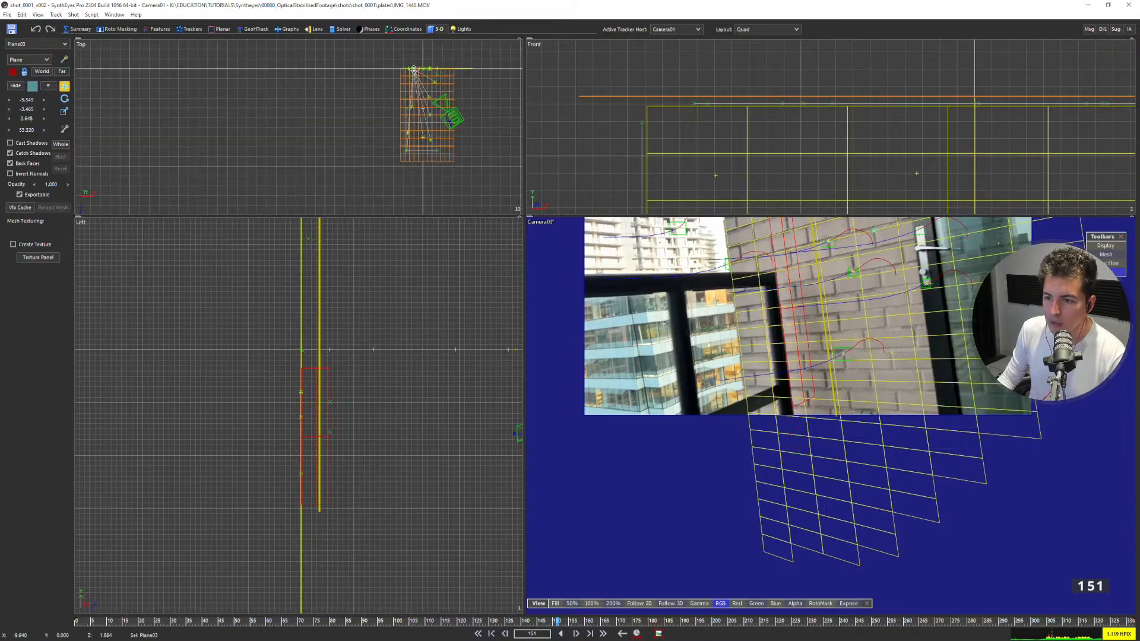
scroll(412, 68, up, 7)
mouse_move(410, 78)
mouse_down()
mouse_move(320, 77)
mouse_move(393, 84)
mouse_up()
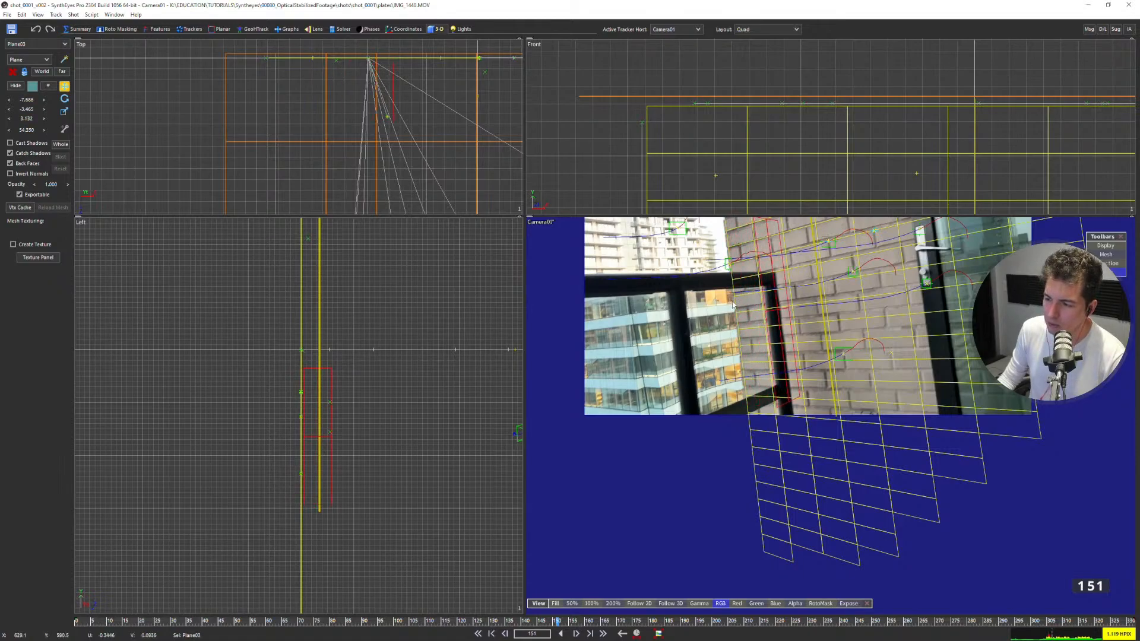
Nudge the second plane in the Top view to X -8.169, Z 2.850 so it lines up with the railing post.
scroll(652, 365, up, 5)
scroll(679, 333, down, 4)
scroll(651, 343, up, 2)
scroll(783, 326, down, 1)
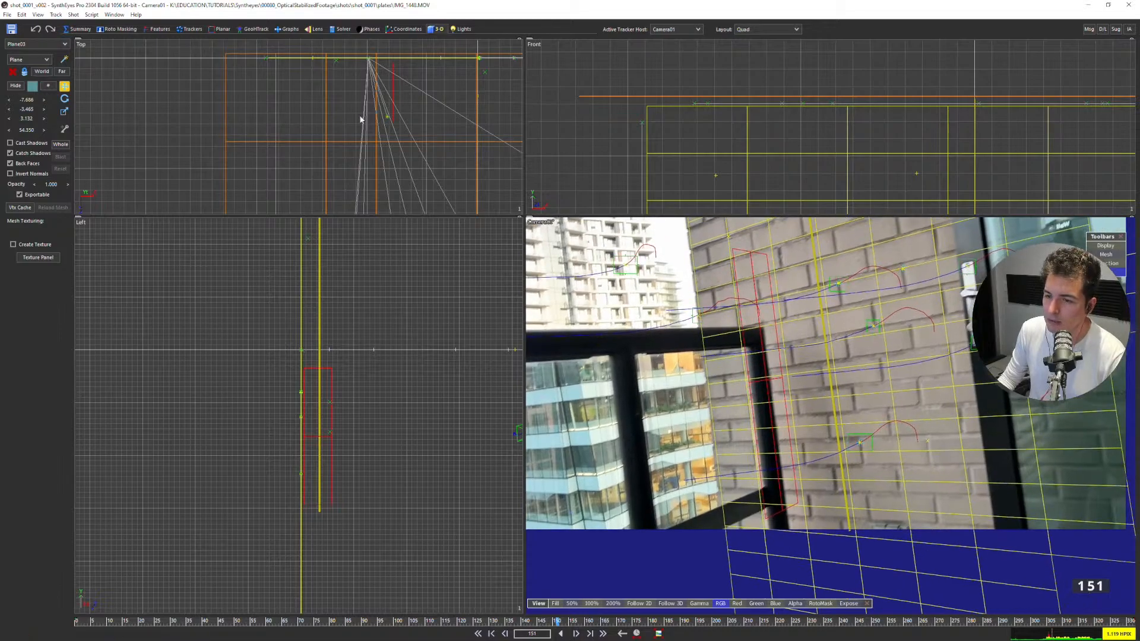
drag(392, 80, 388, 81)
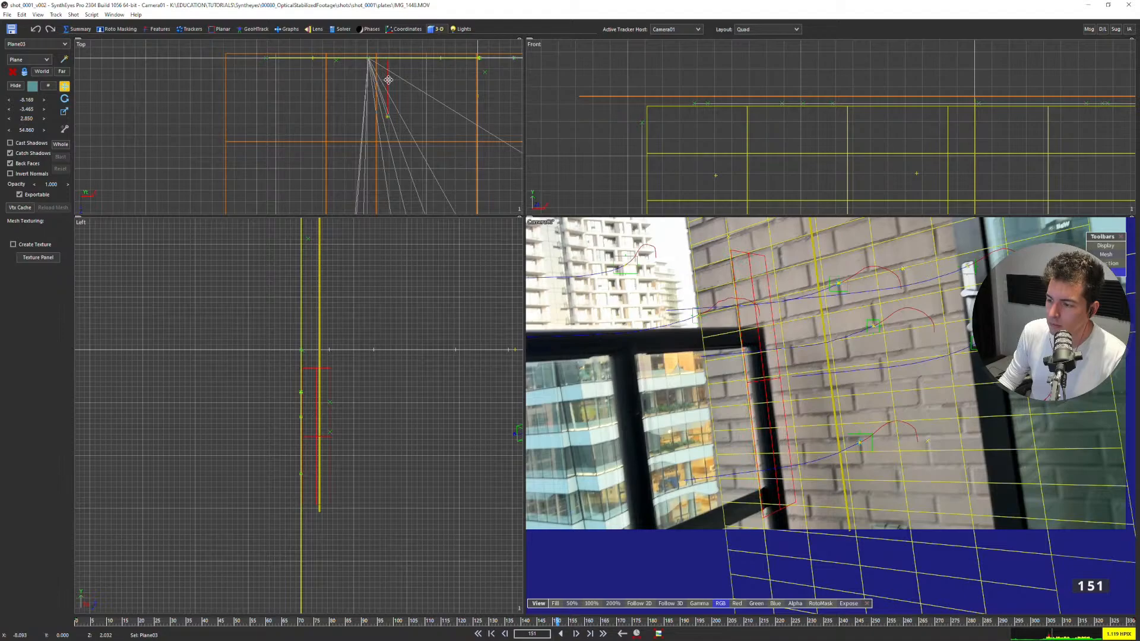
Lengthen the second plane downward by scaling it, undoing the first scale attempt.
scroll(742, 106, down, 4)
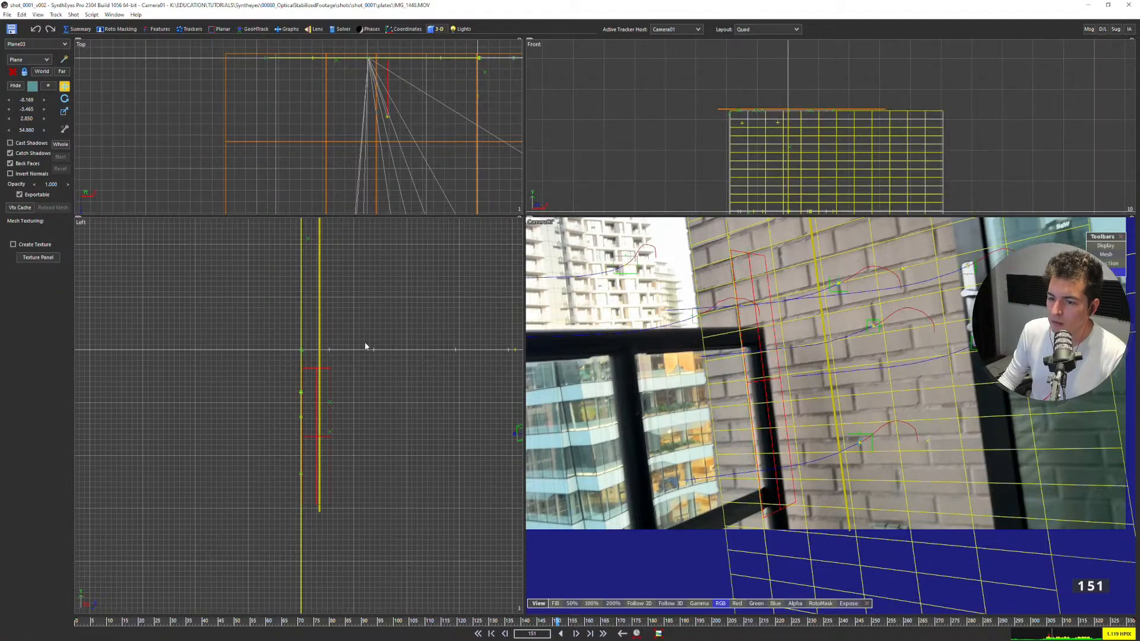
key(r)
drag(26, 112, 141, 99)
key(ctrl+z)
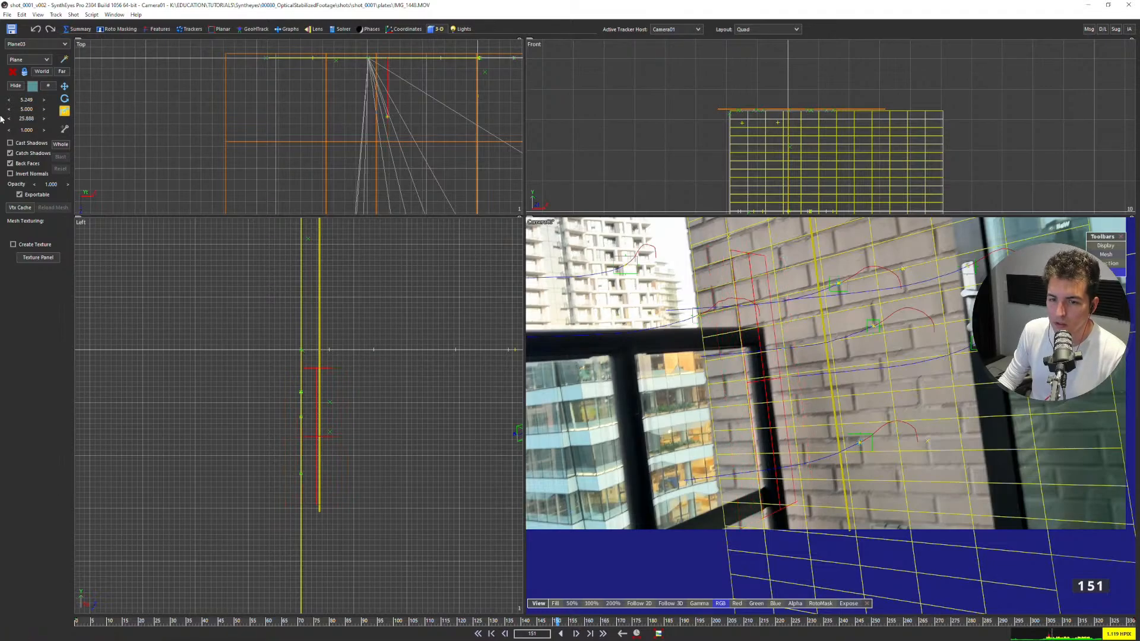
drag(149, 126, 136, 126)
Lower the second plane to Y -12.715 so its top edge meets the top of the railing post.
click(64, 86)
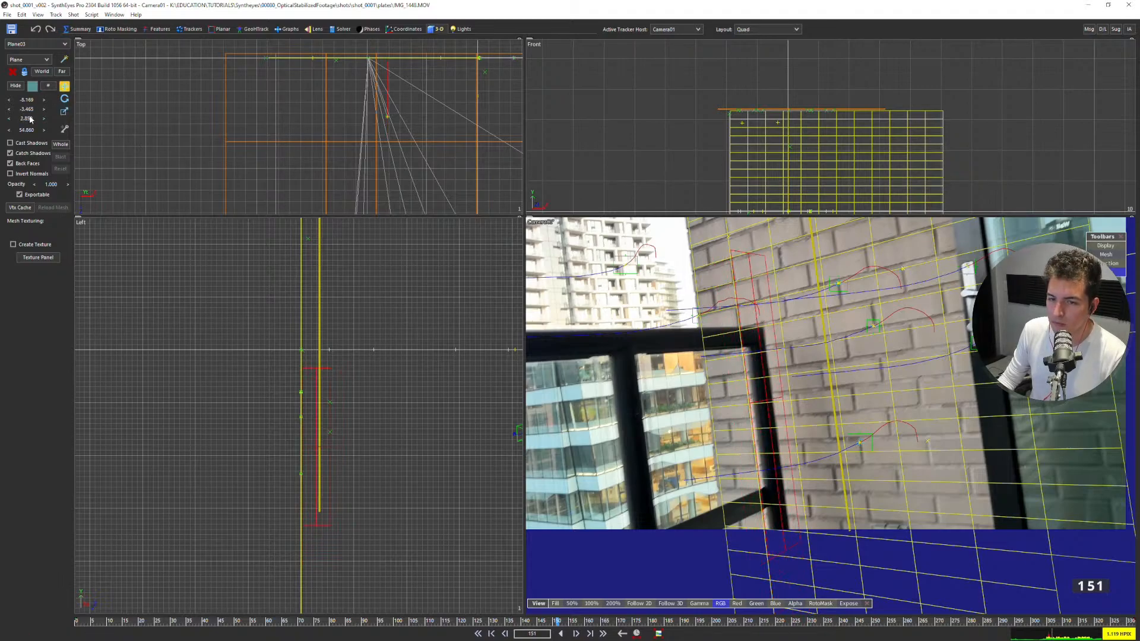
drag(29, 100, 1125, 119)
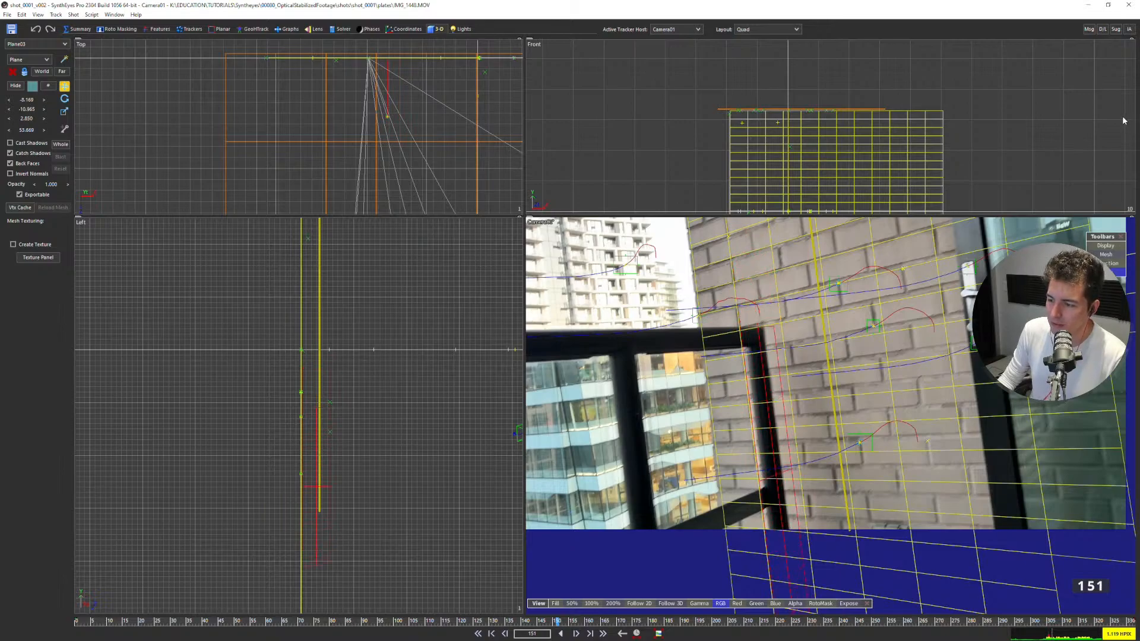
scroll(733, 302, up, 5)
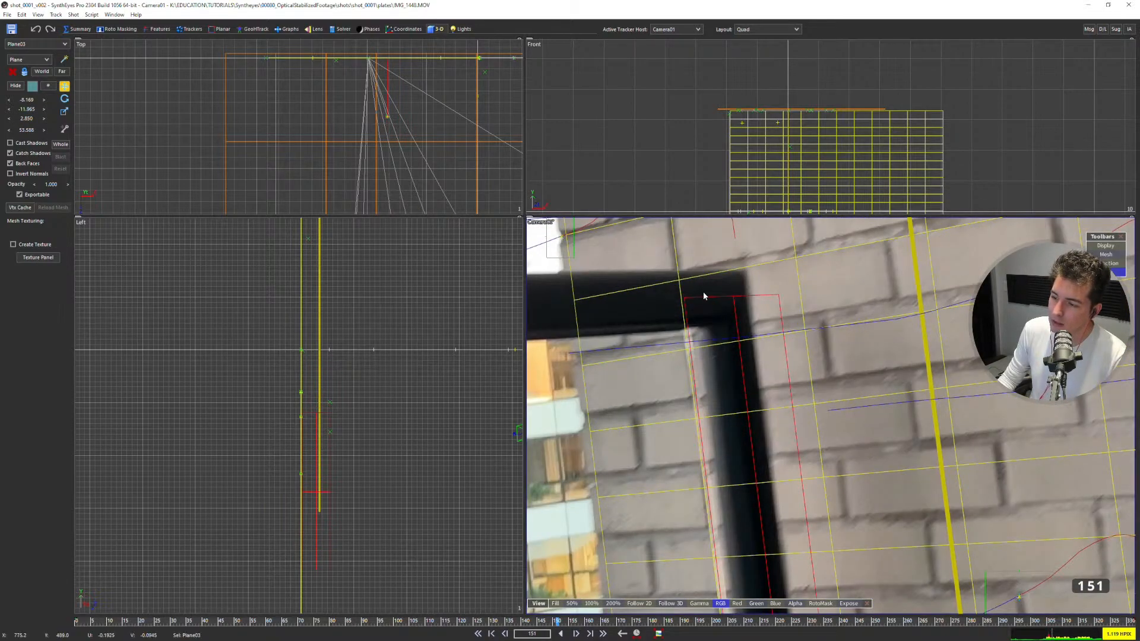
scroll(621, 298, down, 4)
middle_drag(706, 457, 773, 363)
scroll(710, 409, up, 3)
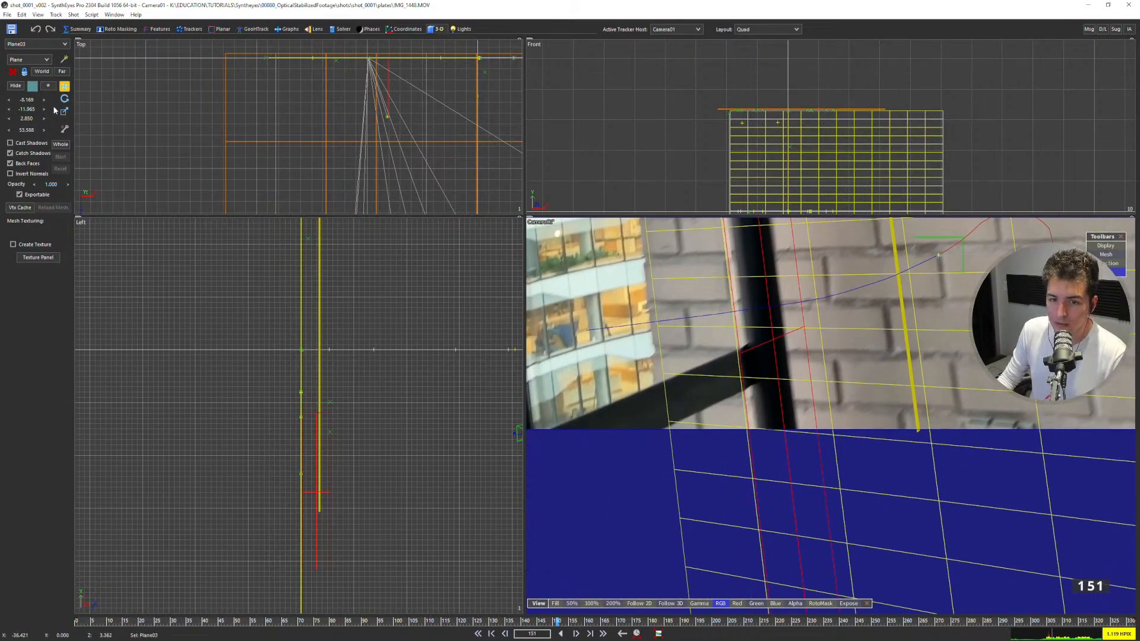
drag(31, 111, 46, 112)
Examine the lowered plane's fit along the railing post and its lower end against the wall mesh.
scroll(742, 366, down, 4)
scroll(780, 396, up, 2)
scroll(656, 261, down, 1)
middle_drag(656, 261, 676, 353)
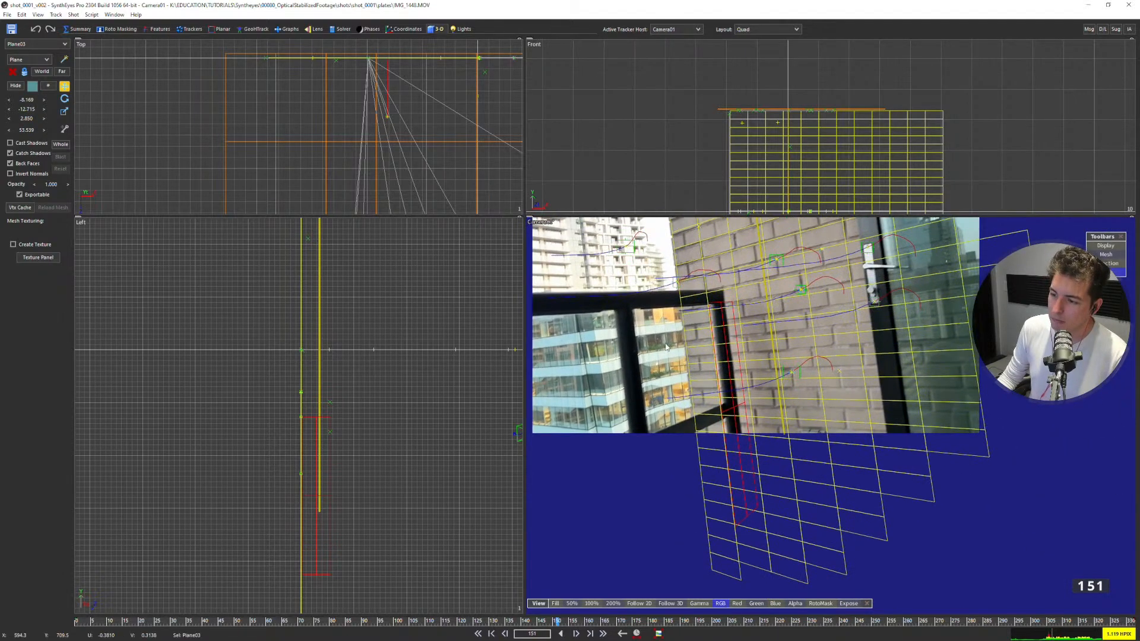
scroll(676, 354, up, 2)
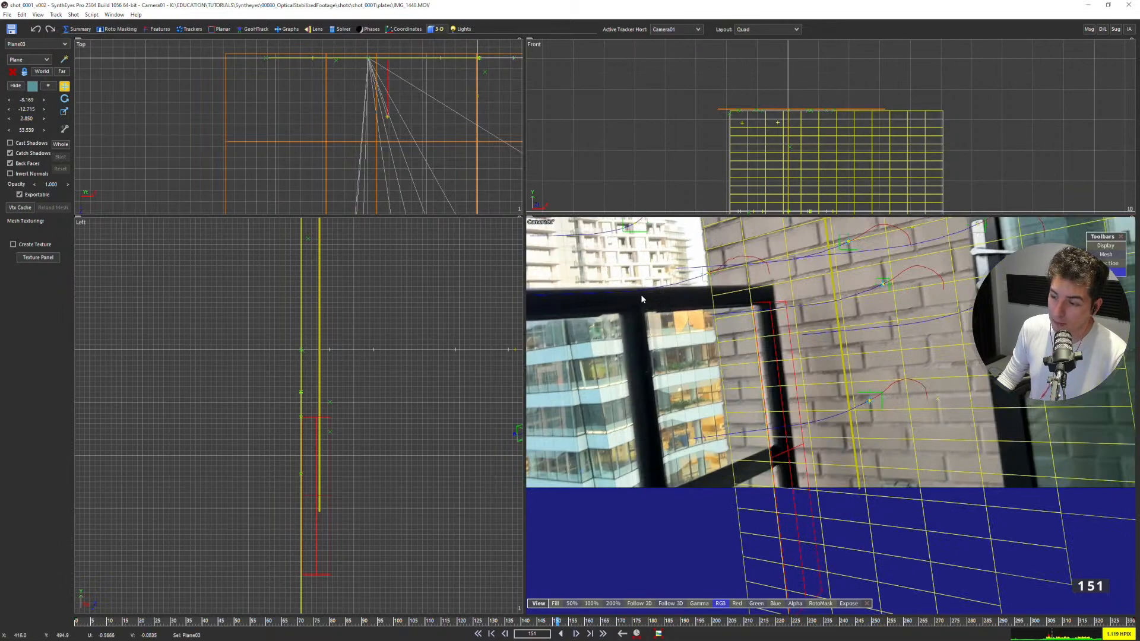
middle_drag(813, 557, 773, 391)
scroll(807, 469, up, 3)
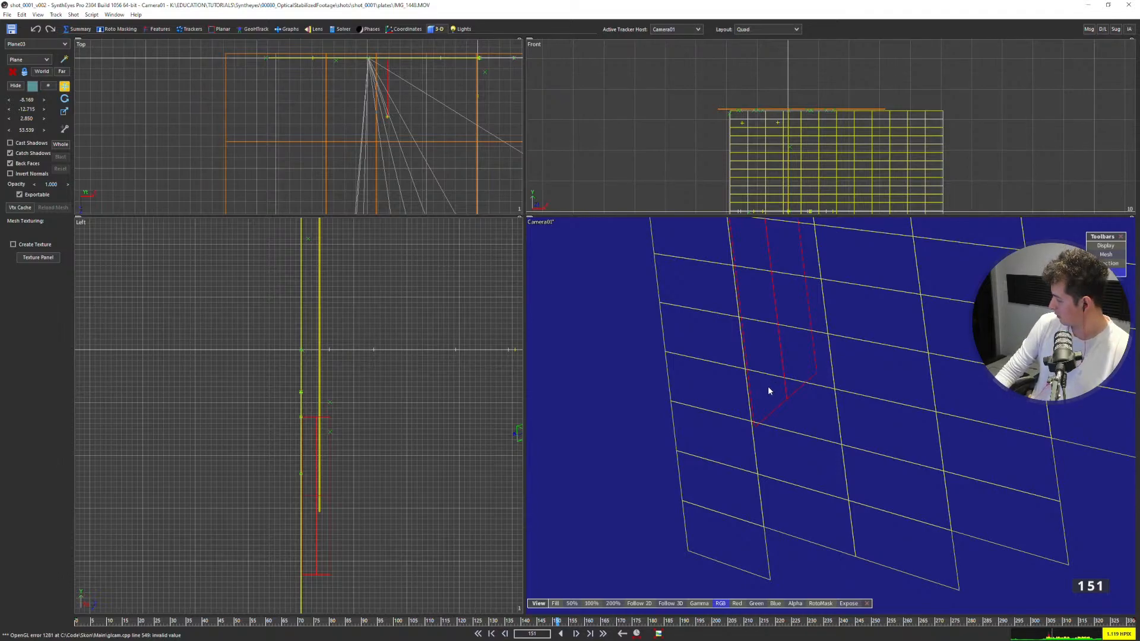
Select the first narrow plane in front of the wall and set its Y scale to 5.850.
middle_drag(347, 406, 343, 318)
scroll(302, 399, down, 2)
click(293, 363)
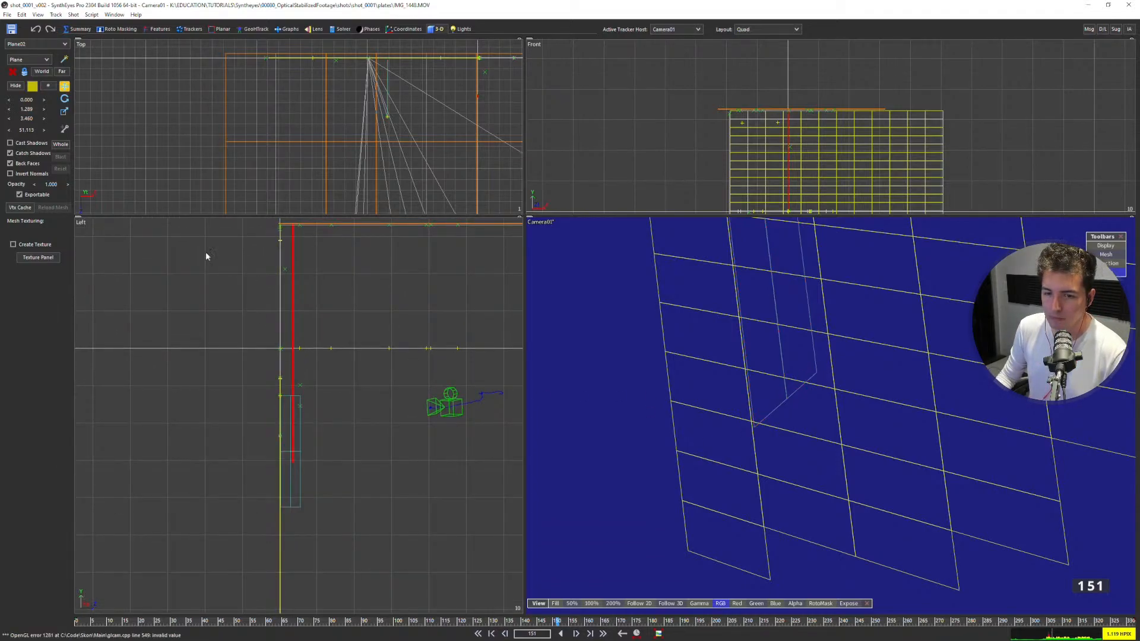
click(65, 112)
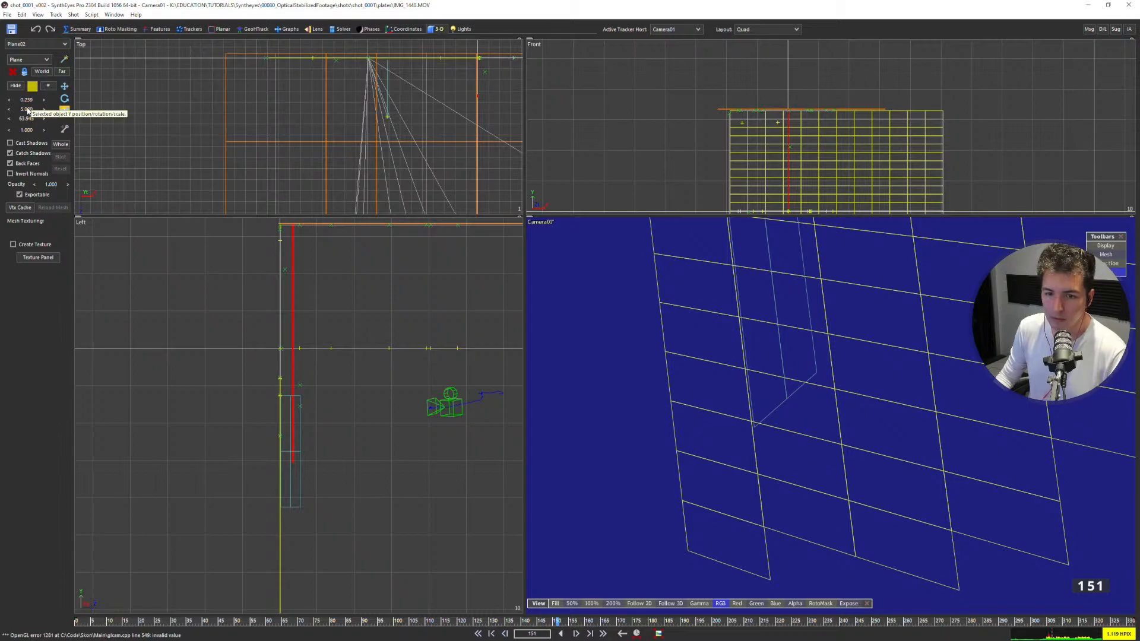
drag(168, 100, 170, 101)
scroll(321, 359, down, 4)
middle_drag(320, 359, 267, 375)
scroll(234, 367, up, 2)
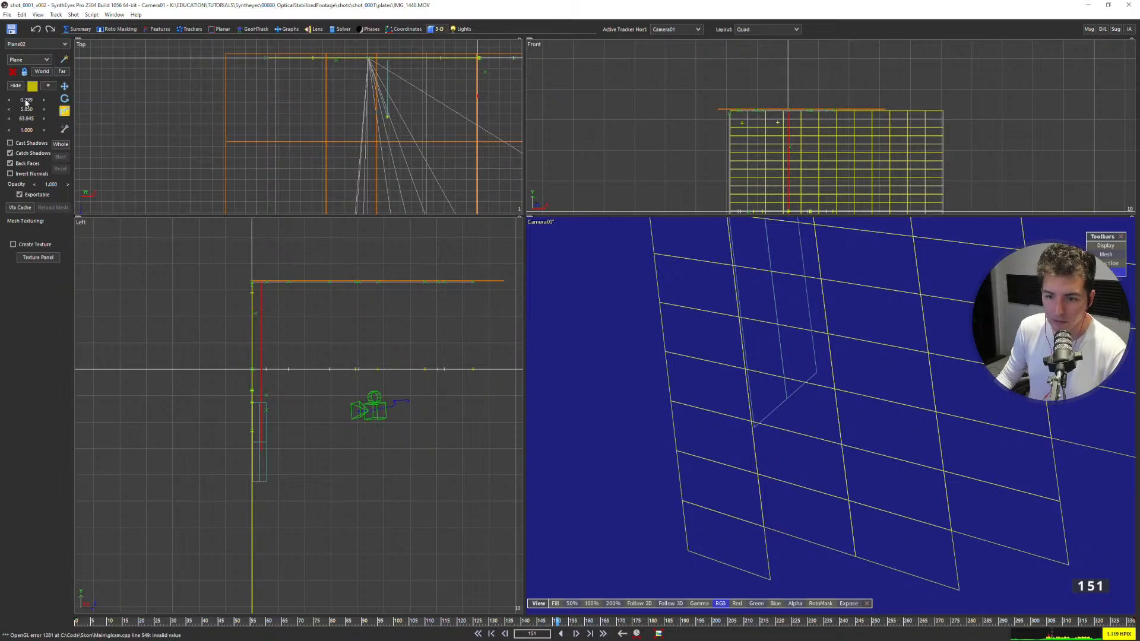
Lengthen the narrow plane by increasing its Z scale and move it to Y -5.207, Z 4.303 so it reaches the ceiling.
drag(613, 119, 5, 63)
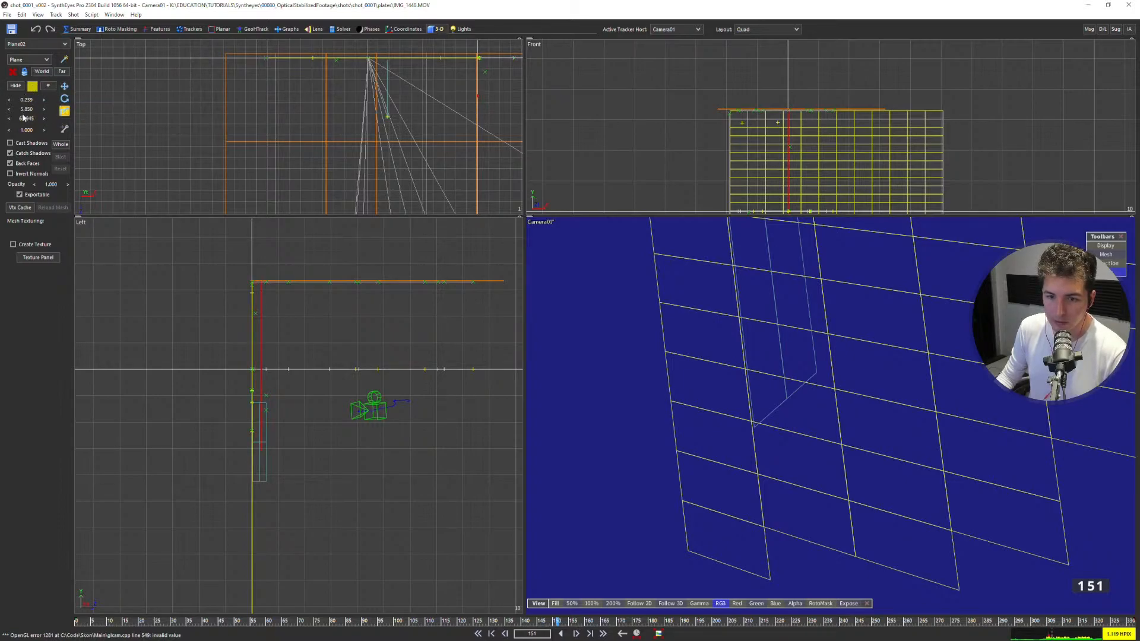
mouse_move(115, 129)
mouse_down()
mouse_move(276, 141)
mouse_move(126, 142)
mouse_up()
click(64, 86)
drag(261, 333, 263, 349)
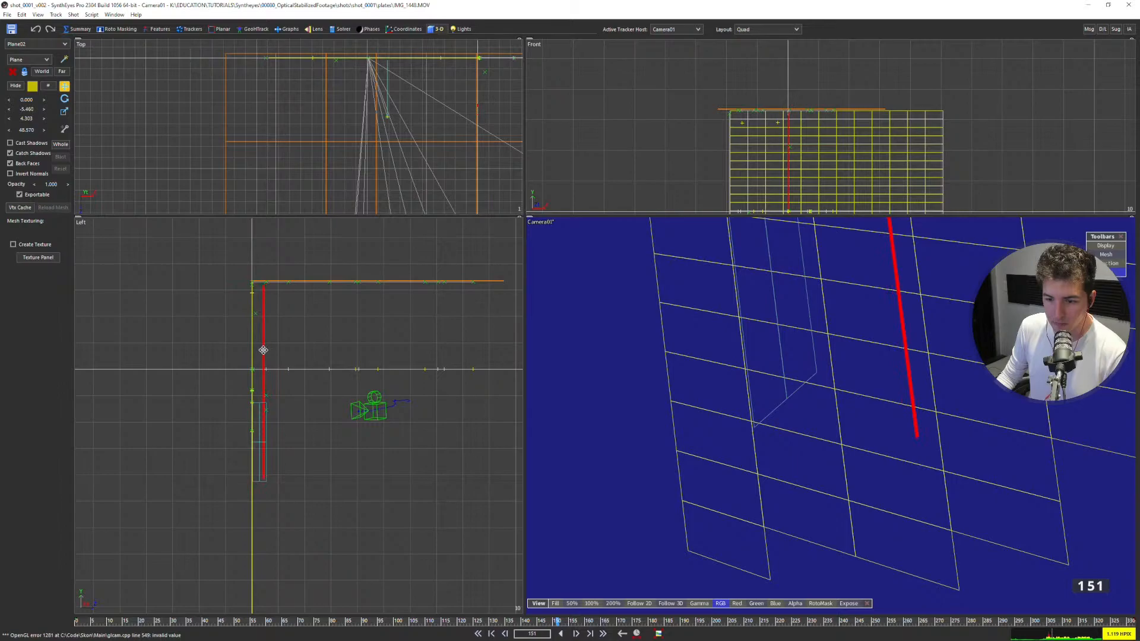
click(64, 111)
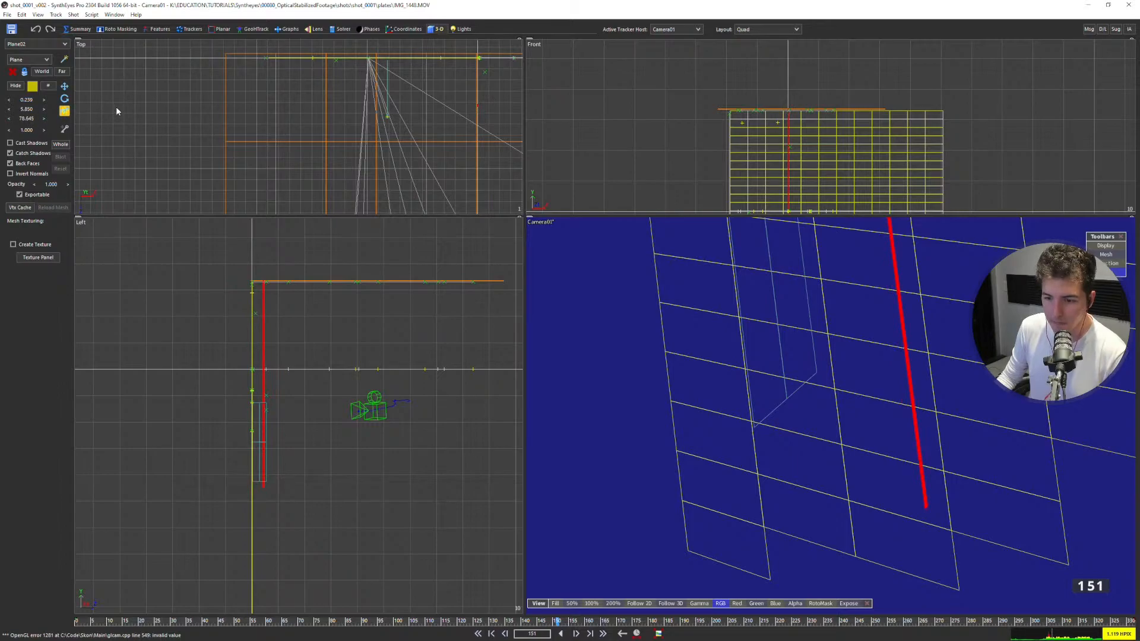
drag(109, 107, 92, 108)
key(w)
scroll(237, 361, up, 3)
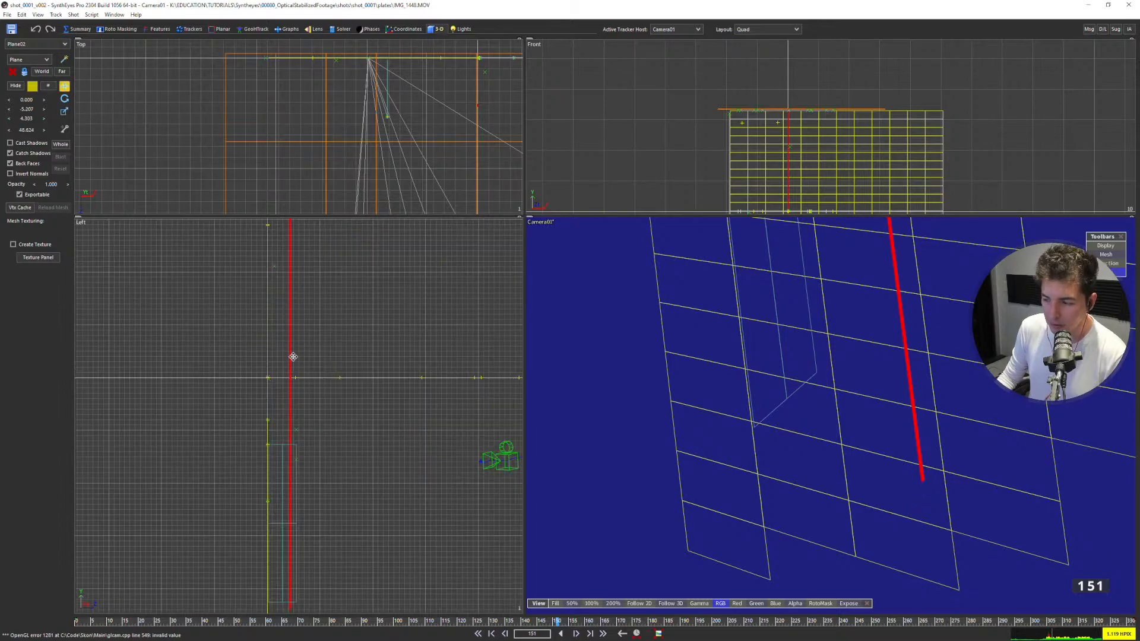
scroll(285, 380, down, 3)
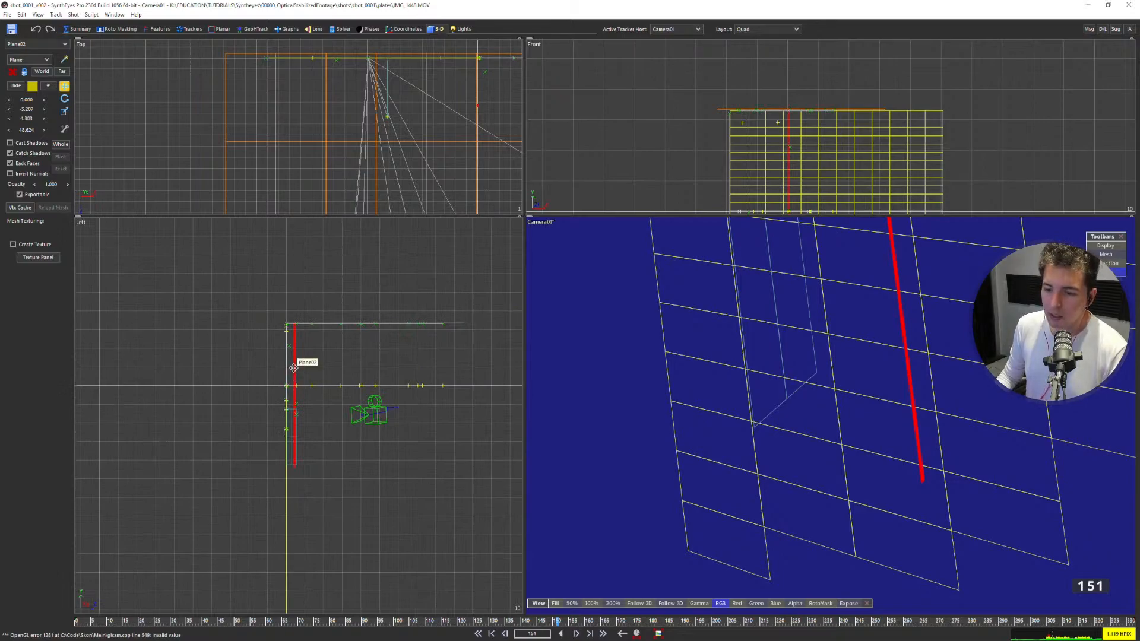
Select the brick-wall mesh Plane01 and duplicate it with the Duplicate Mesh script.
click(760, 156)
scroll(309, 377, down, 6)
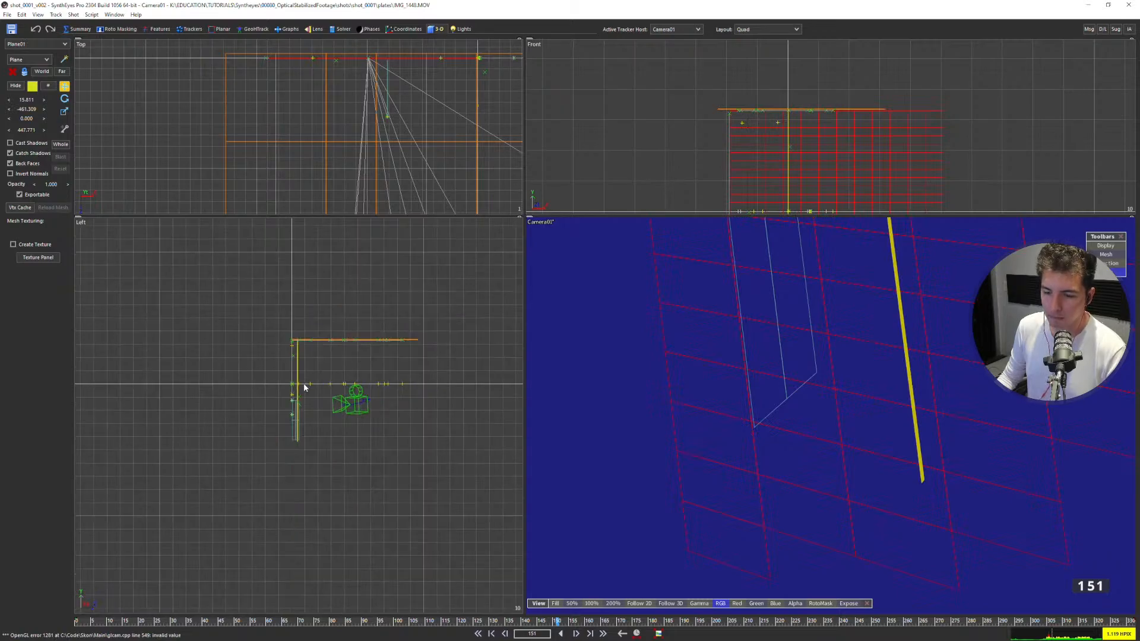
scroll(290, 371, down, 3)
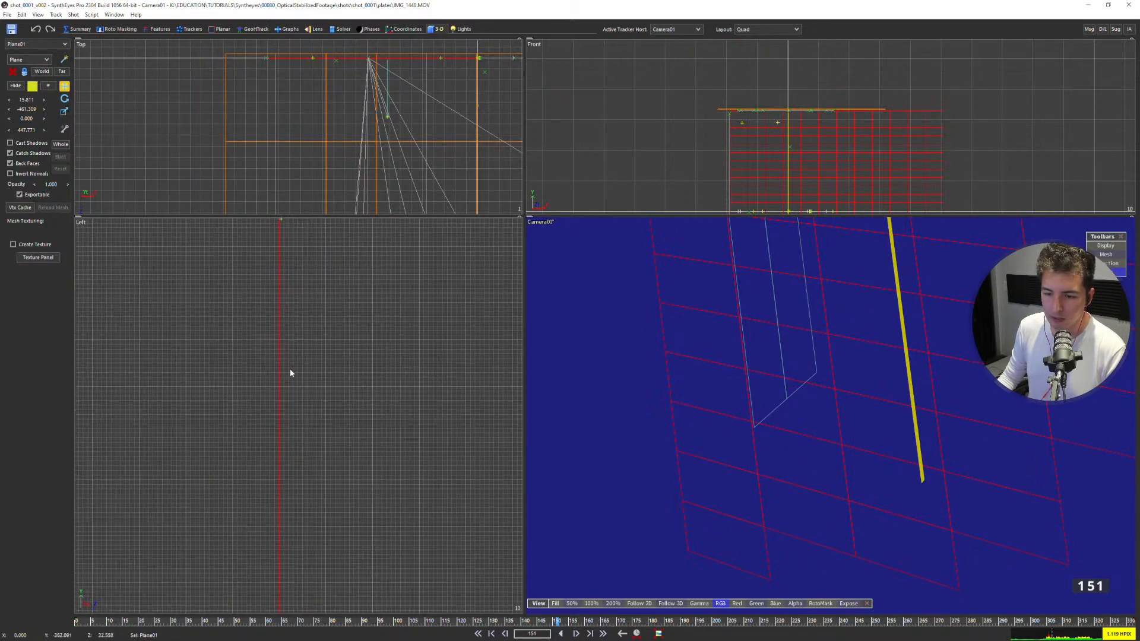
scroll(286, 377, up, 1)
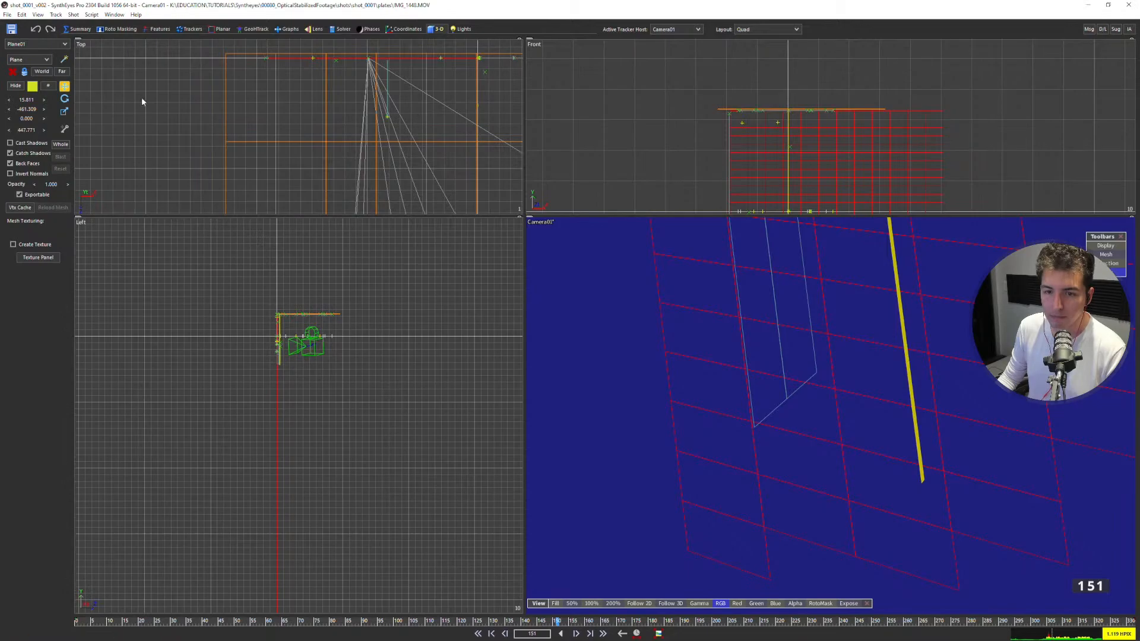
click(73, 14)
mouse_move(60, 18)
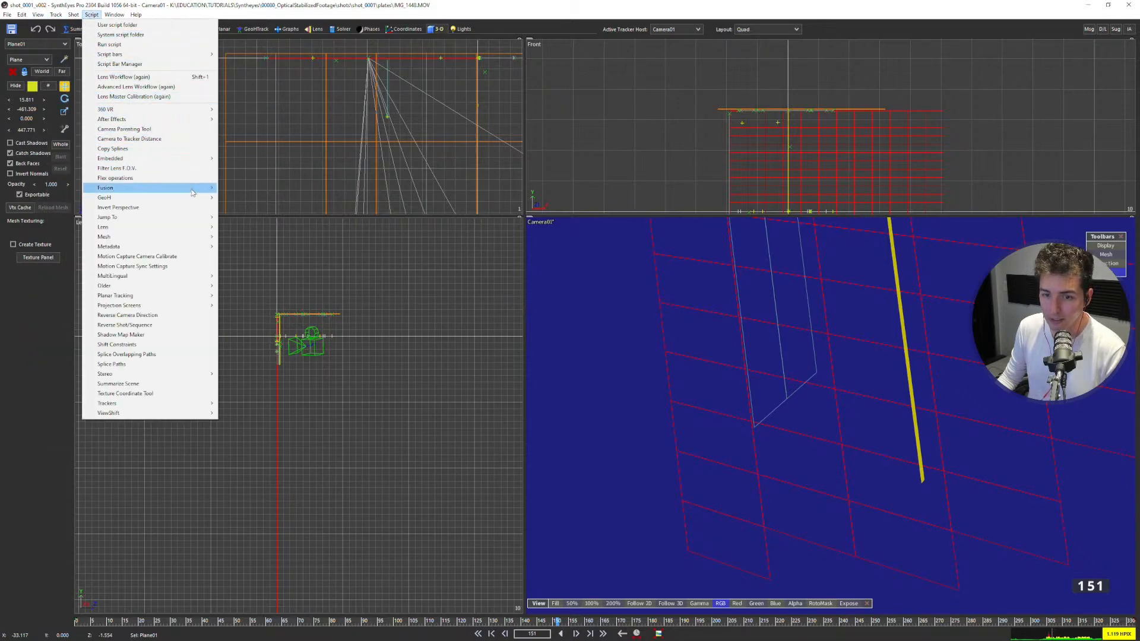
mouse_move(195, 239)
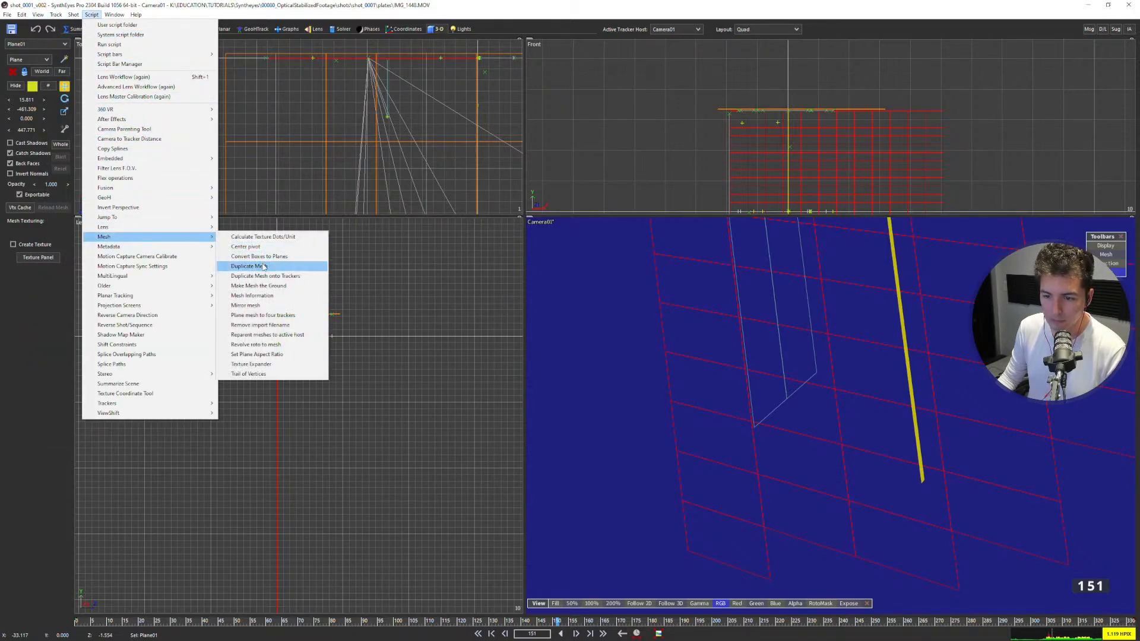
click(261, 267)
click(265, 49)
Move the duplicated wall plane sideways, away from the camera and the balcony meshes.
scroll(280, 384, down, 3)
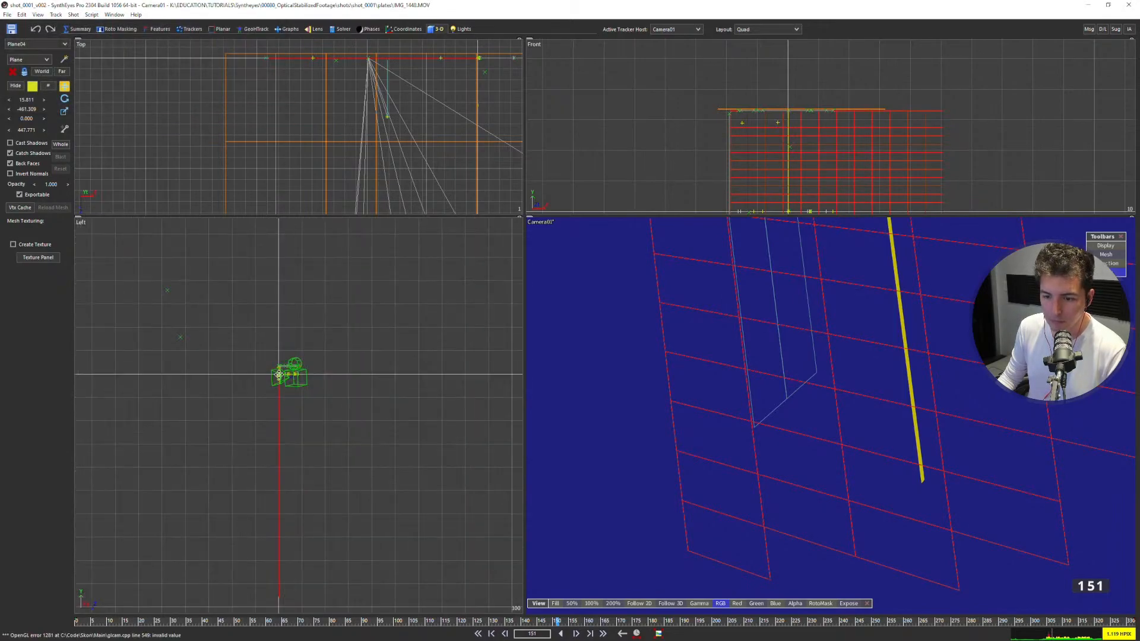
scroll(295, 84, down, 3)
drag(475, 77, 220, 90)
scroll(209, 96, down, 3)
middle_drag(157, 102, 214, 103)
Rotate the duplicated plane with a value of 90 so it stands perpendicular to the brick wall.
key(e)
mouse_move(27, 111)
mouse_down()
mouse_move(165, 115)
mouse_move(23, 101)
mouse_up()
click(24, 100)
text(90)
key(Return)
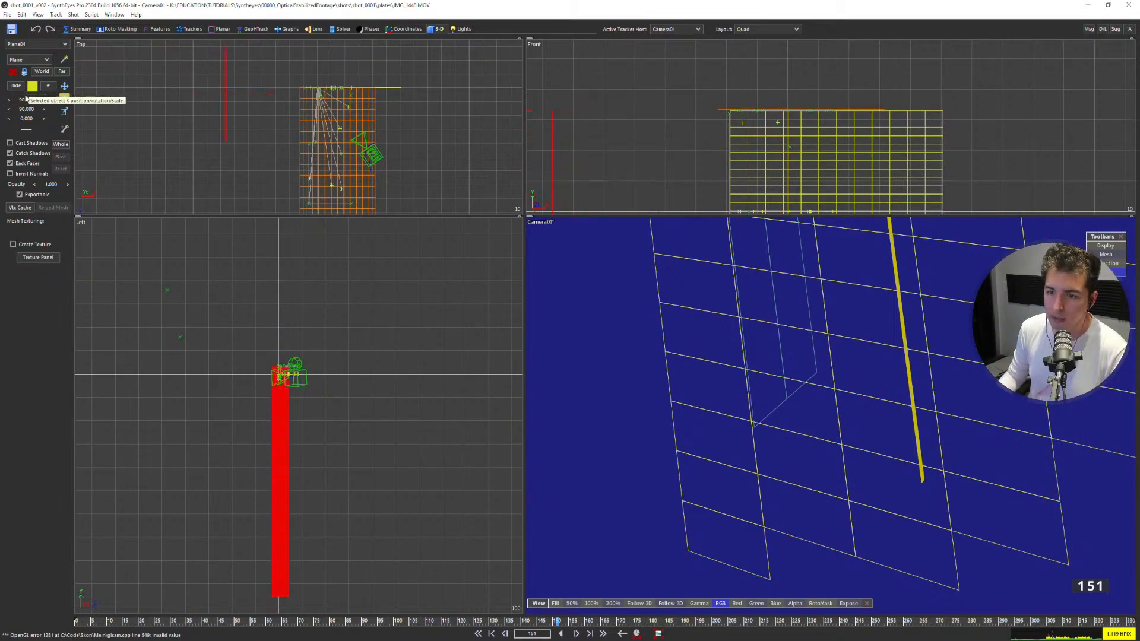
Move the perpendicular plane further out from the balcony, to X -105.056 and Z 8.225.
key(w)
scroll(208, 114, down, 3)
drag(208, 115, 200, 116)
scroll(300, 318, up, 6)
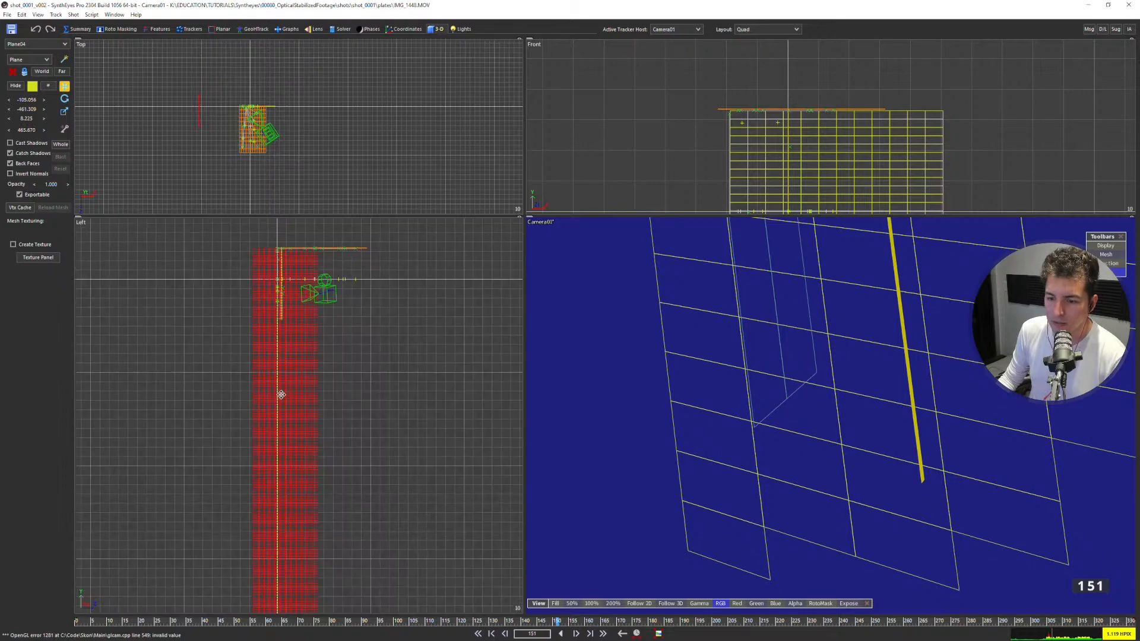
middle_drag(301, 318, 322, 426)
Scale the perpendicular plane up uniformly so it becomes many times larger than the balcony.
key(r)
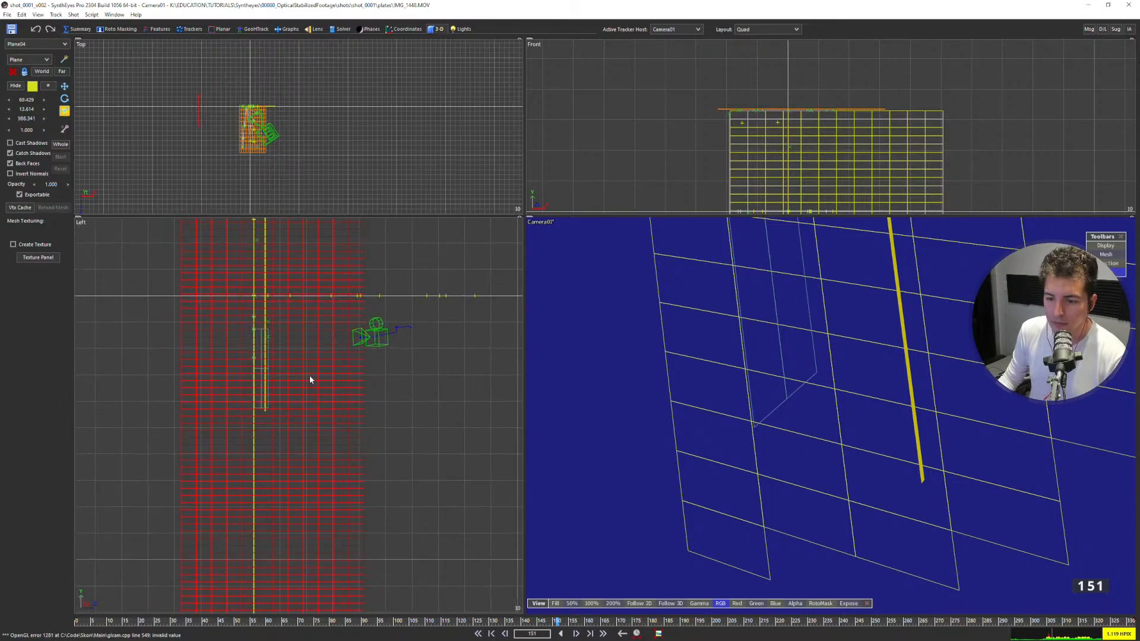
drag(299, 425, 422, 248)
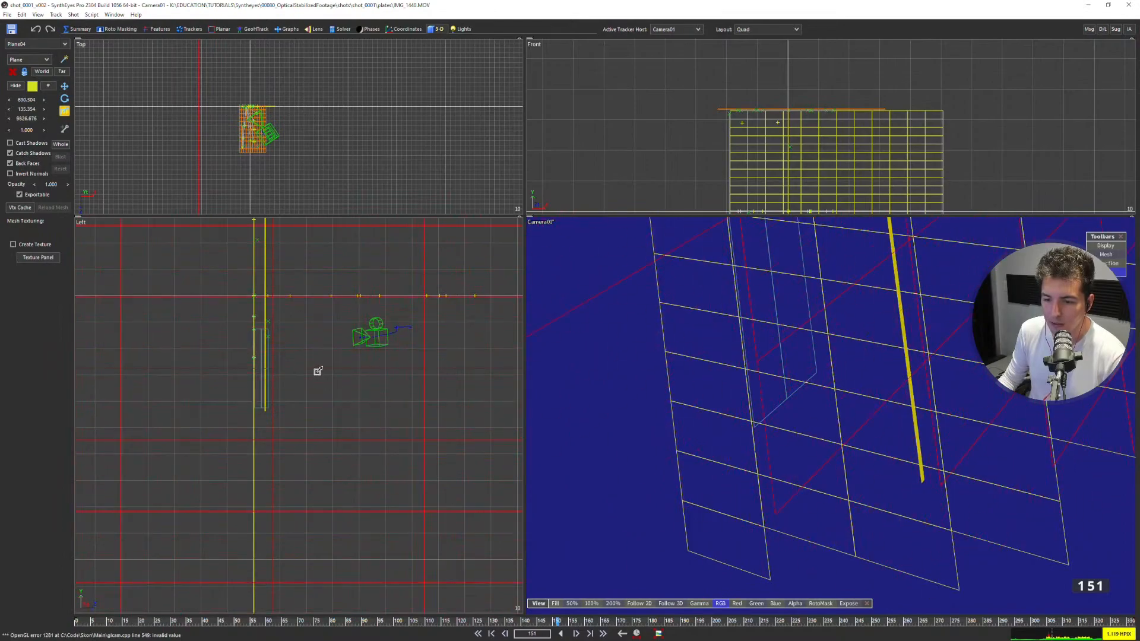
scroll(274, 318, down, 3)
drag(325, 370, 367, 293)
Shift the enlarged plane vertically to Y -457.841.
key(w)
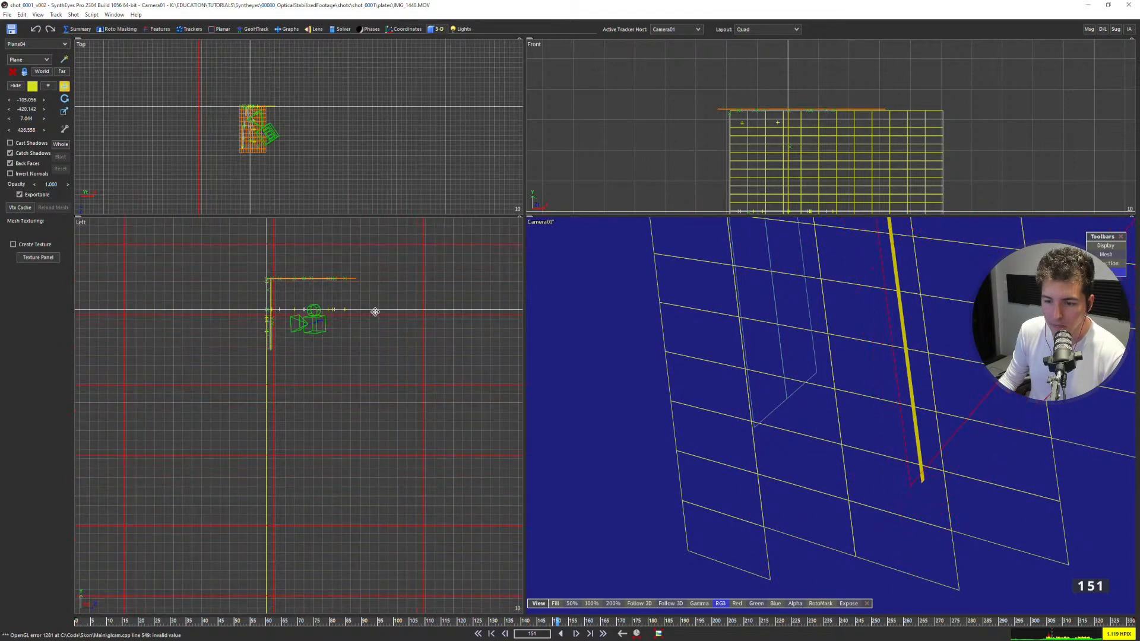
drag(373, 343, 375, 346)
scroll(334, 327, down, 4)
scroll(343, 326, up, 5)
scroll(359, 296, down, 10)
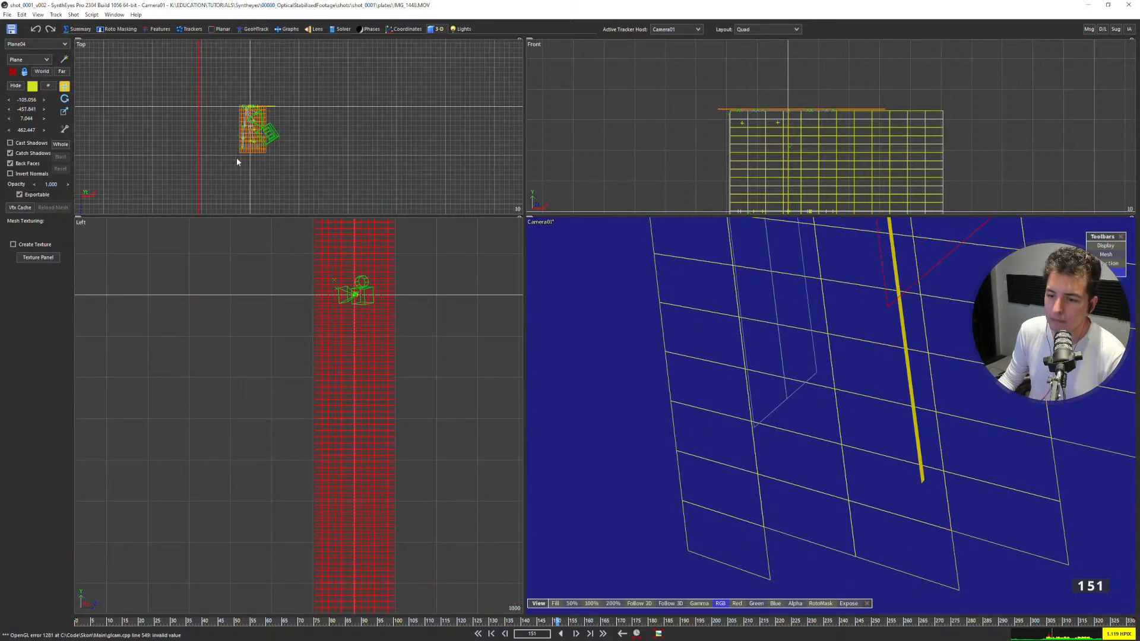
Push the enlarged plane far out to about X -2929 so it lies over the opposite apartment building.
scroll(201, 136, down, 3)
drag(201, 135, 151, 121)
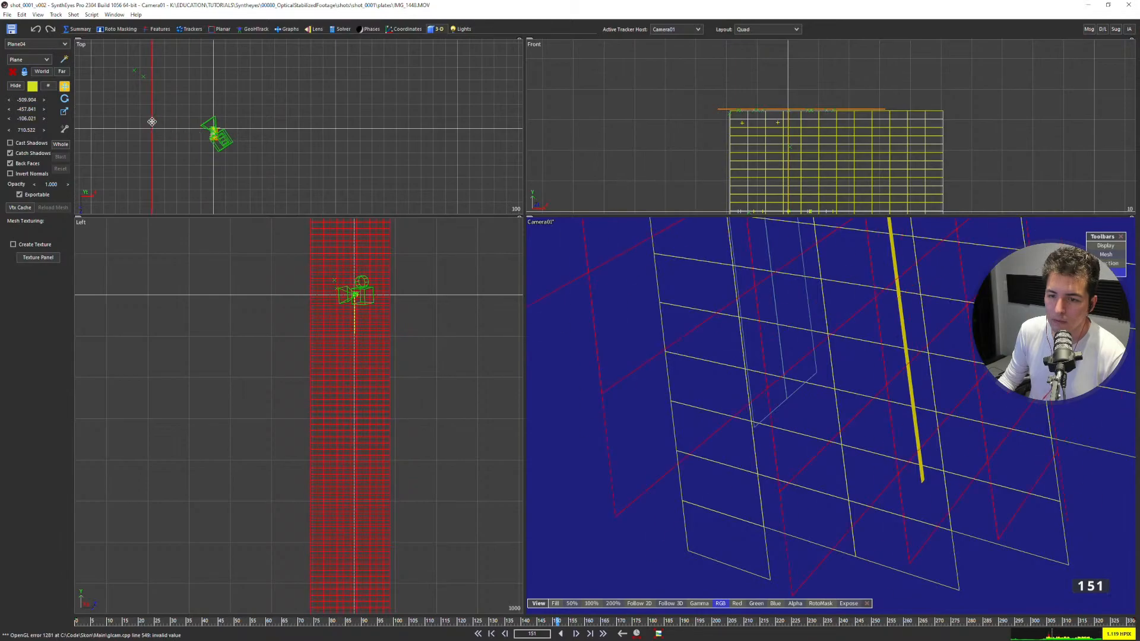
scroll(825, 404, down, 6)
middle_drag(706, 273, 772, 402)
scroll(772, 392, up, 4)
scroll(772, 392, down, 2)
scroll(162, 156, down, 3)
middle_drag(162, 156, 216, 176)
drag(211, 178, 110, 103)
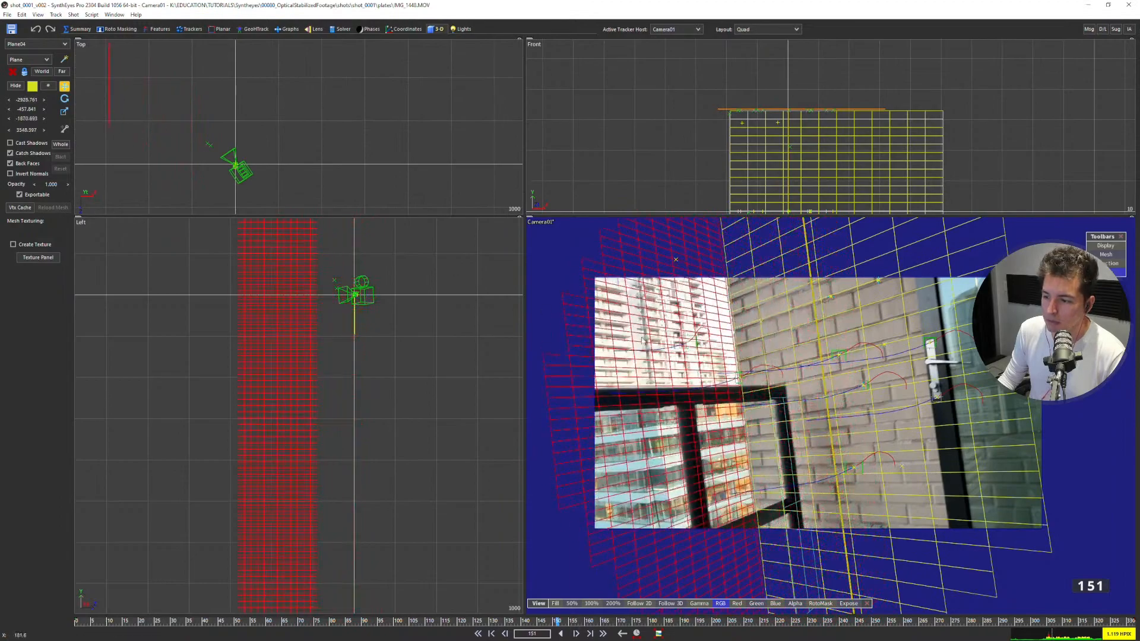
Step through the frames in the camera view to check how the distant plane follows the opposite building.
scroll(641, 319, up, 2)
scroll(643, 320, down, 2)
middle_drag(642, 321, 724, 346)
key(d)
key(d)
key(d)
key(d)
key(d)
key(d)
key(d)
key(d)
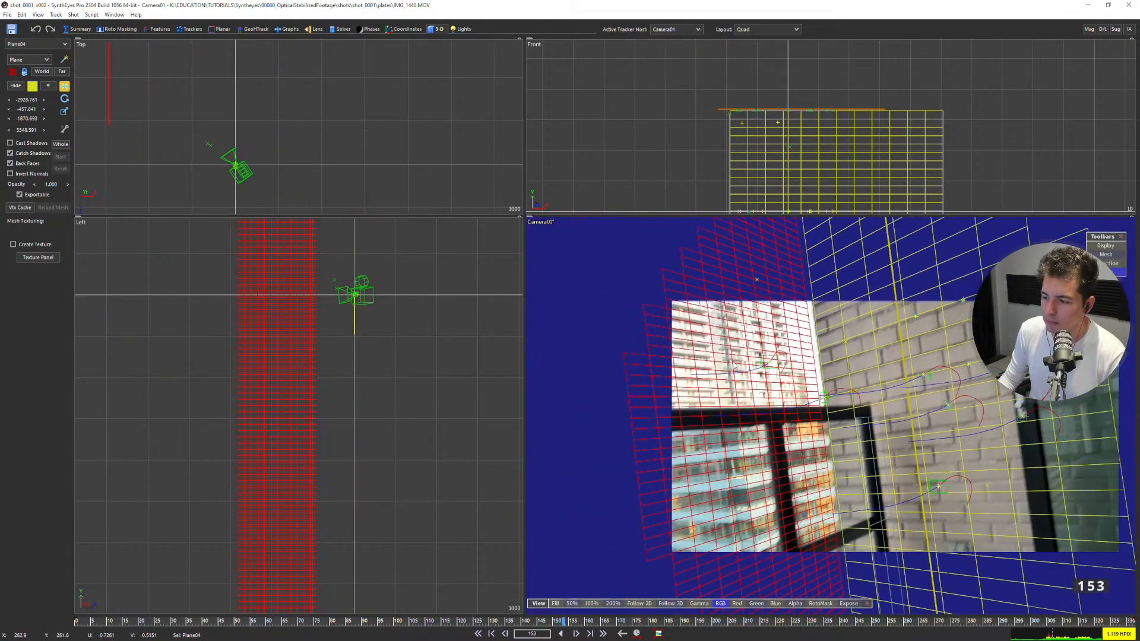
key(d)
key(d)
key(d)
key(d)
key(d)
key(d)
key(d)
key(d)
key(d)
key(d)
key(d)
key(d)
key(d)
key(d)
scroll(720, 371, up, 2)
key(d)
key(s)
Move the distant building plane slightly further out, to about X -3191 and Z -1987.
middle_drag(104, 99, 315, 119)
scroll(316, 171, up, 1)
drag(328, 145, 312, 138)
scroll(753, 370, up, 5)
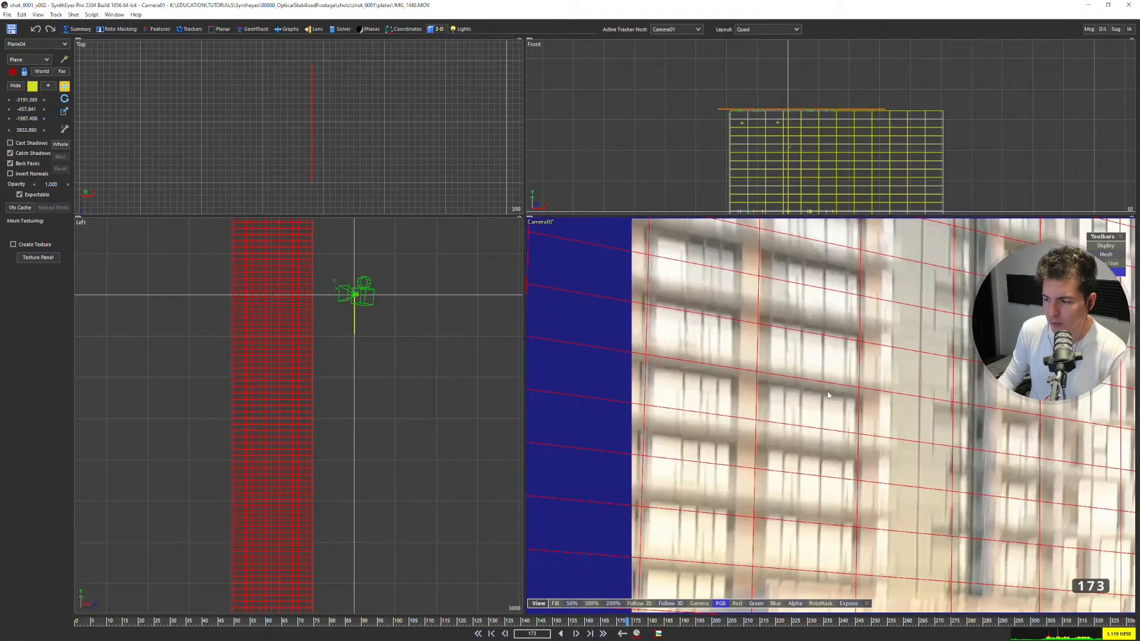
Compare the plane's grid with the building's floors and window columns at frame 173, deselecting and reselecting the plane.
scroll(783, 423, down, 3)
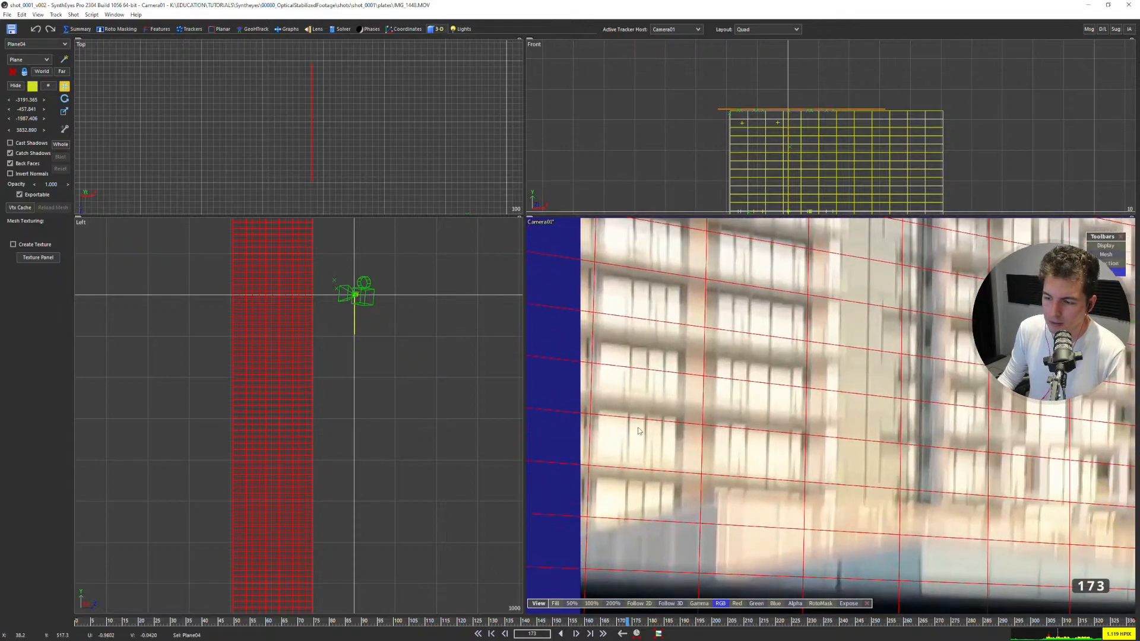
scroll(707, 362, down, 2)
scroll(706, 362, up, 2)
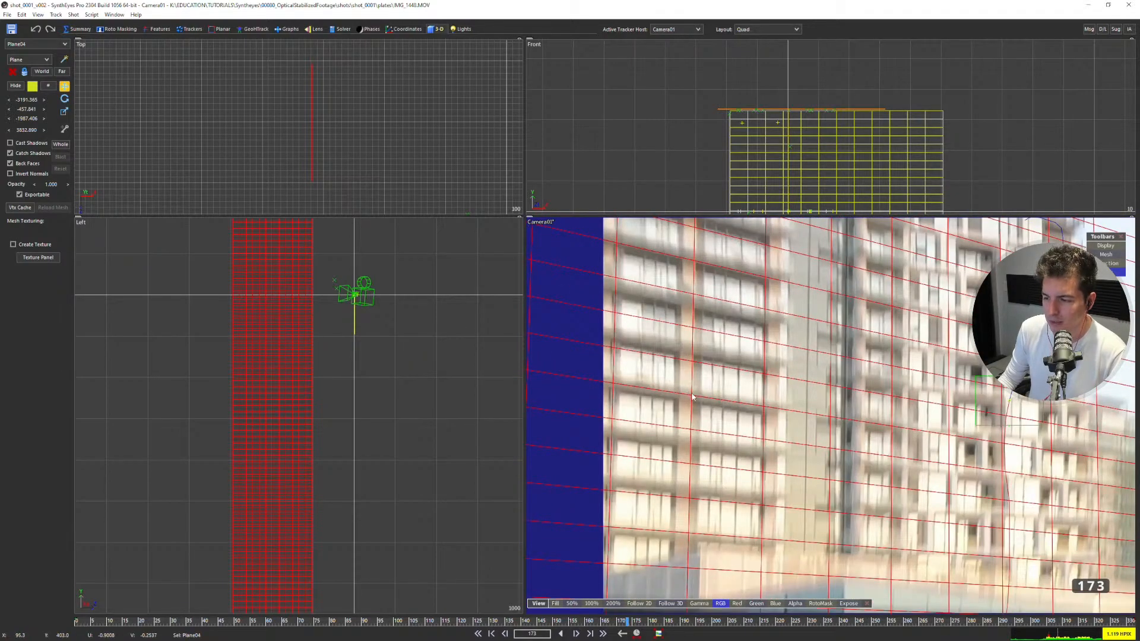
click(693, 397)
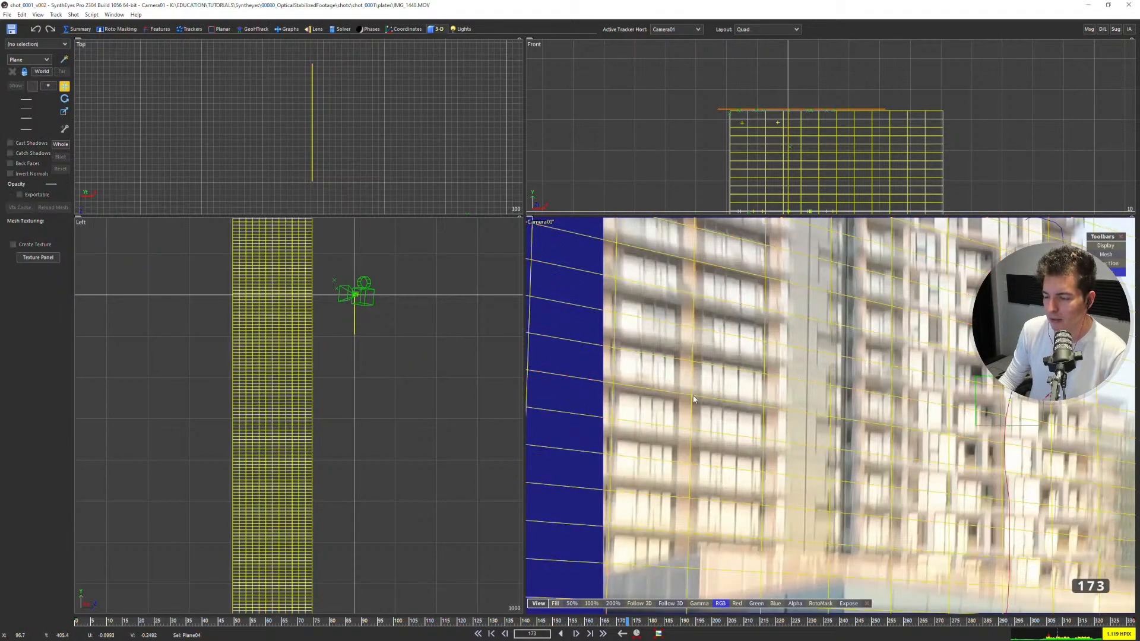
click(300, 314)
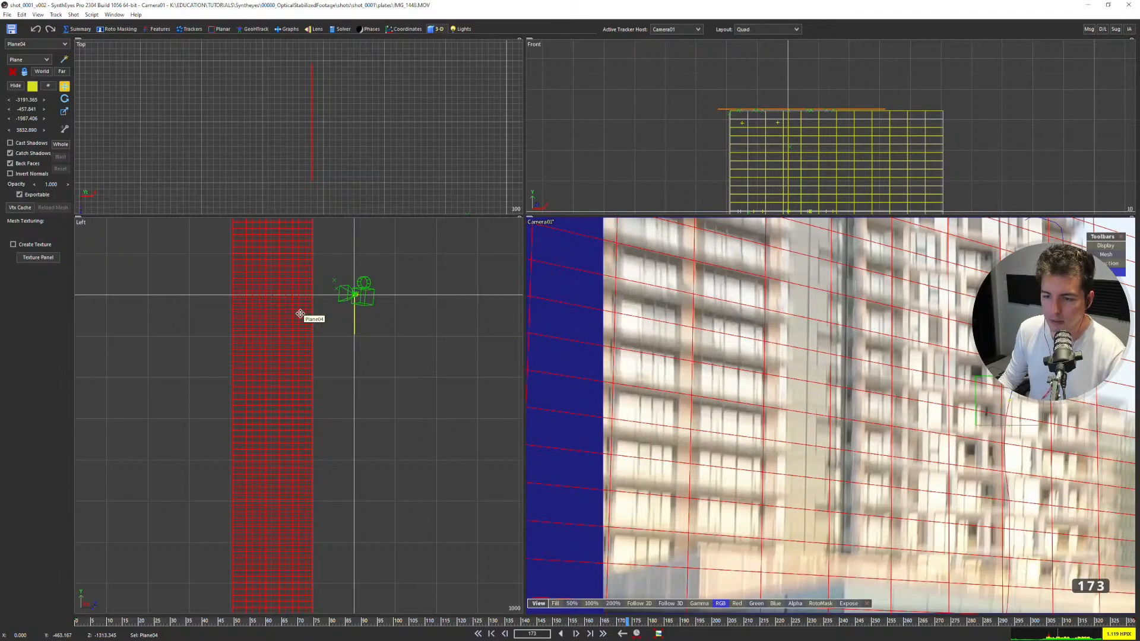
scroll(301, 314, down, 6)
Switch to the Perspective layout and orbit and look around for the distant building plane.
key(5)
scroll(333, 267, down, 3)
ctrl+middle_drag(358, 233, 562, 264)
scroll(558, 242, down, 10)
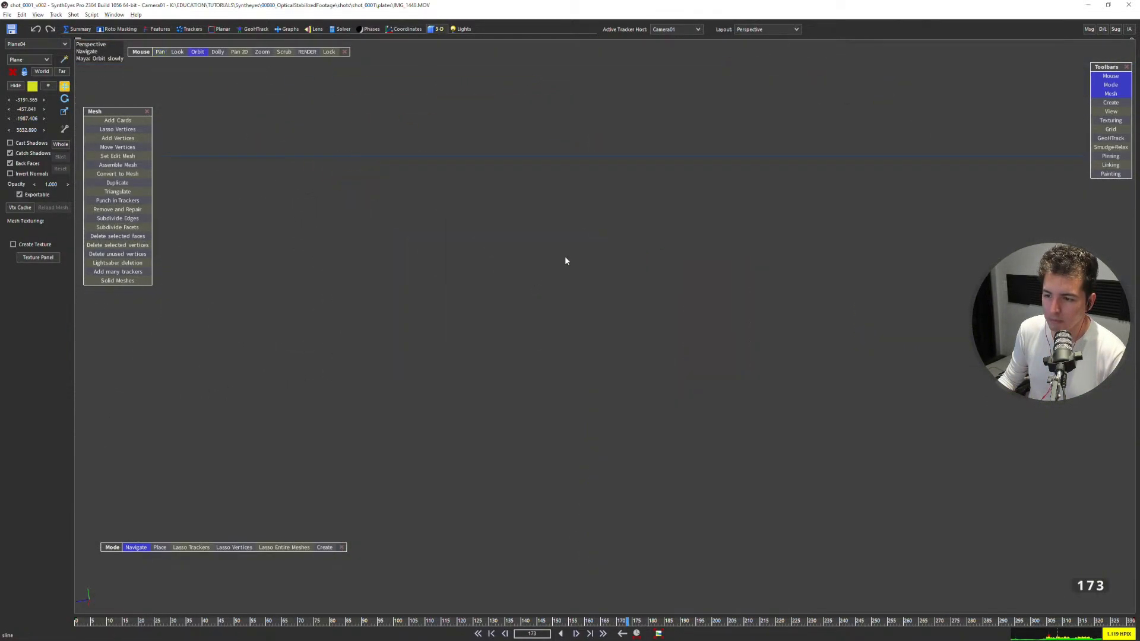
alt+drag(562, 276, 573, 231)
click(203, 52)
alt+drag(450, 171, 454, 113)
Raise the solver's world size to 8620.
key(ctrl+f)
shift+drag(57, 148, 106, 147)
shift+drag(708, 160, 730, 160)
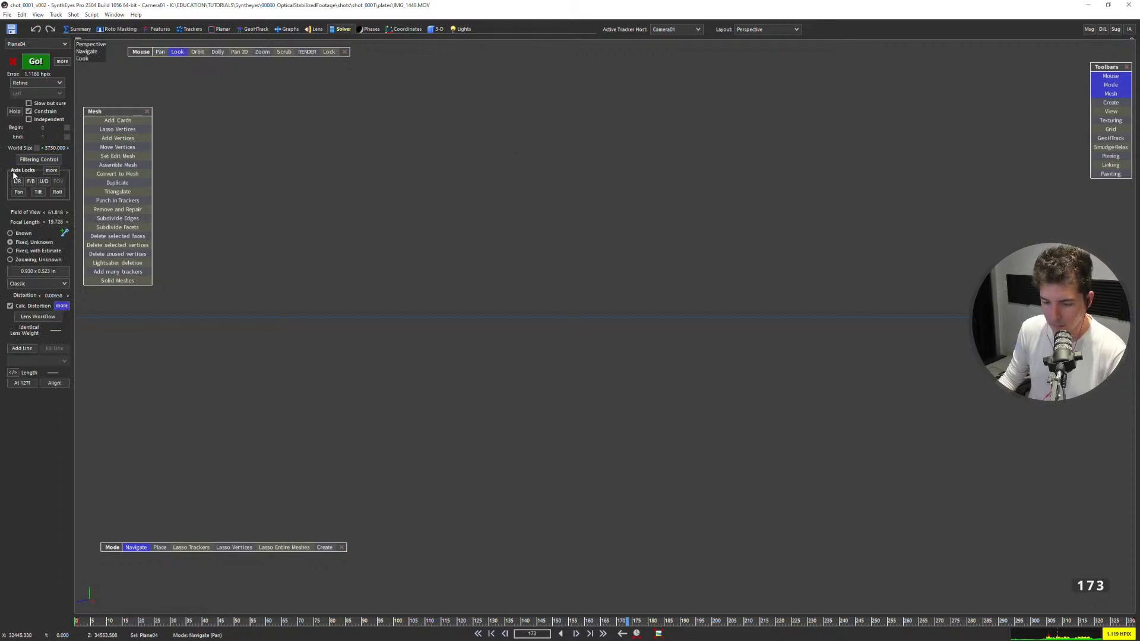
alt+middle_drag(411, 283, 472, 277)
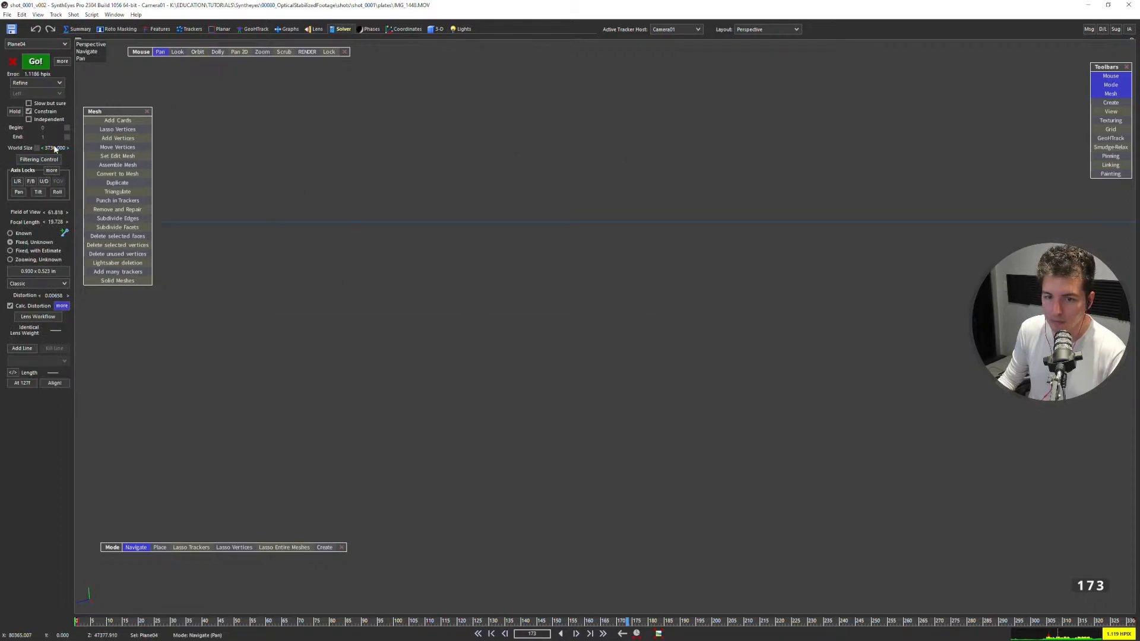
shift+drag(56, 148, 980, 156)
Lock the perspective view to Camera01 and frame the footage with its overlaid meshes.
alt+middle_drag(642, 267, 678, 252)
alt+right_drag(567, 371, 464, 513)
alt+right_drag(756, 359, 15, 243)
alt+drag(770, 375, 893, 223)
key(l)
scroll(553, 372, up, 2)
scroll(544, 366, down, 3)
scroll(541, 363, up, 1)
shift+scroll(528, 337, down, 2)
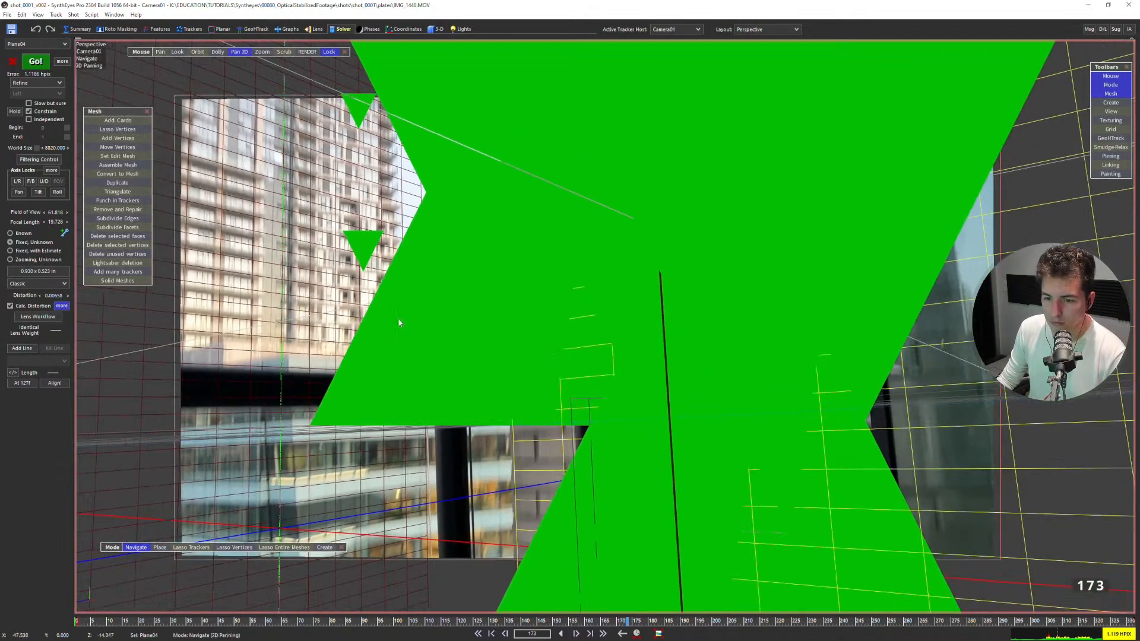
Examine the building plane against the footage around frame 174, turning solid mesh display on and off.
middle_drag(418, 326, 480, 336)
scroll(475, 333, down, 1)
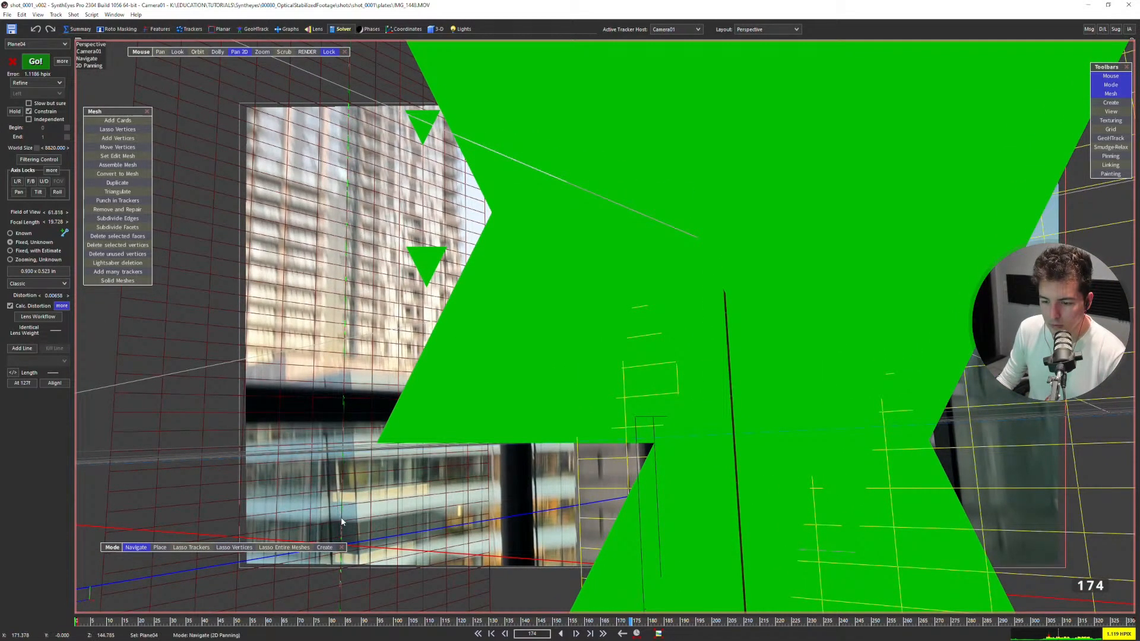
middle_drag(342, 522, 342, 503)
middle_drag(341, 568, 345, 564)
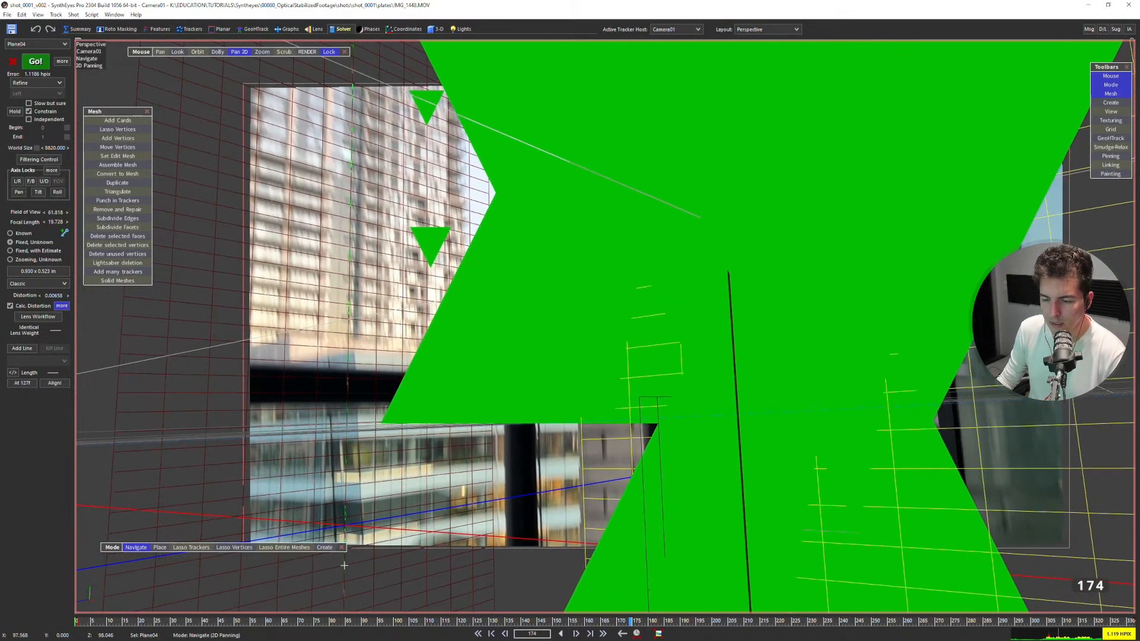
key(m)
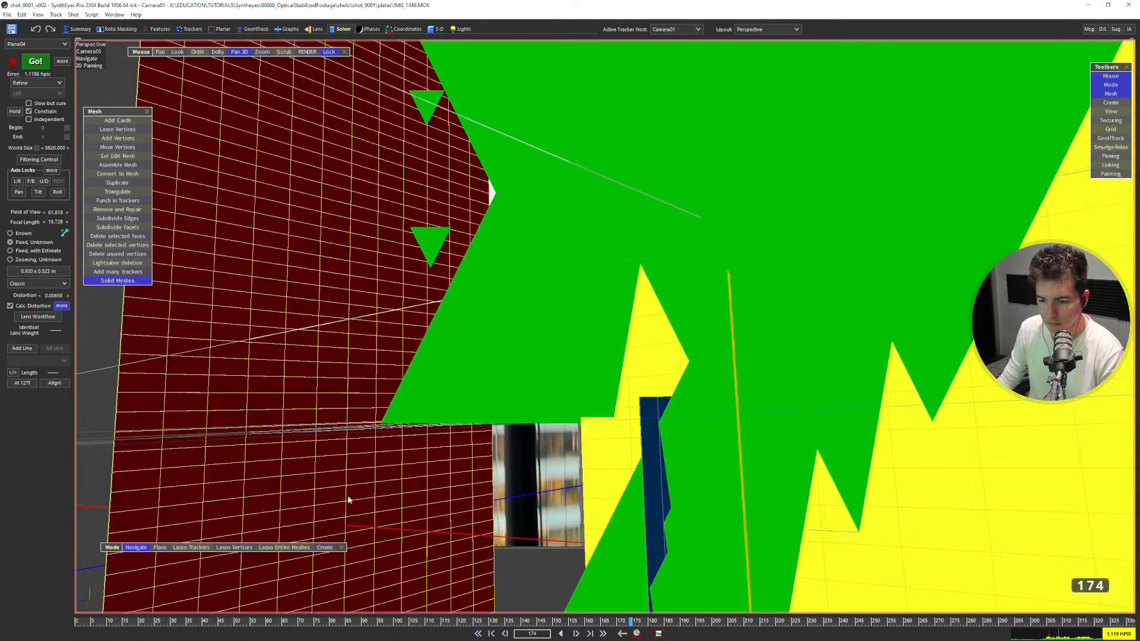
key(m)
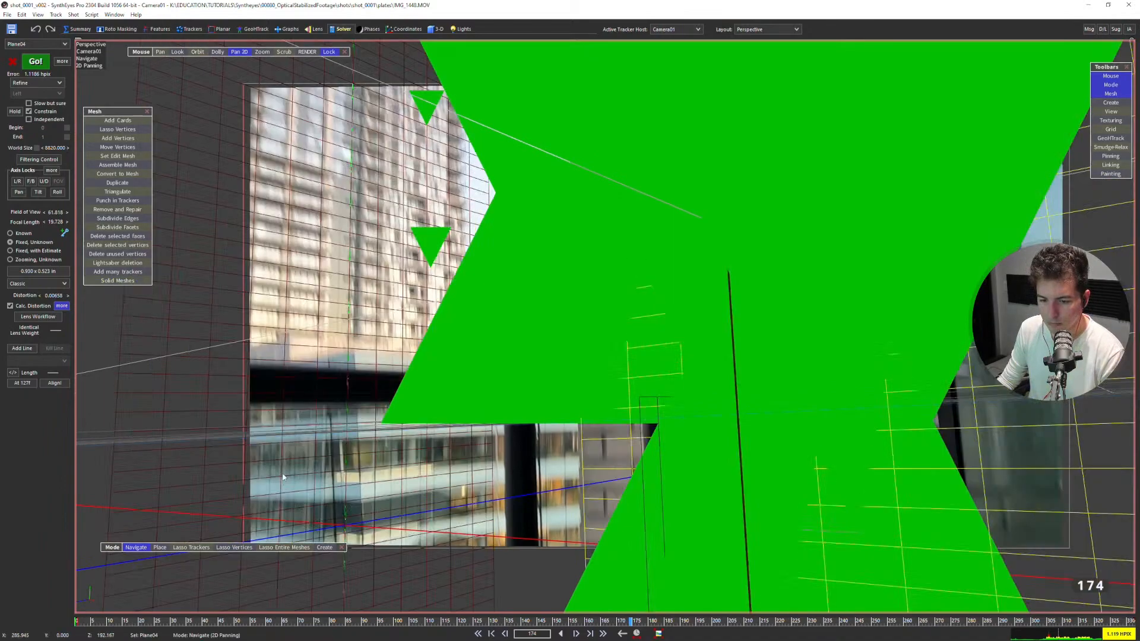
Try to adjust the building plane's Y position in the 3-D room.
click(437, 29)
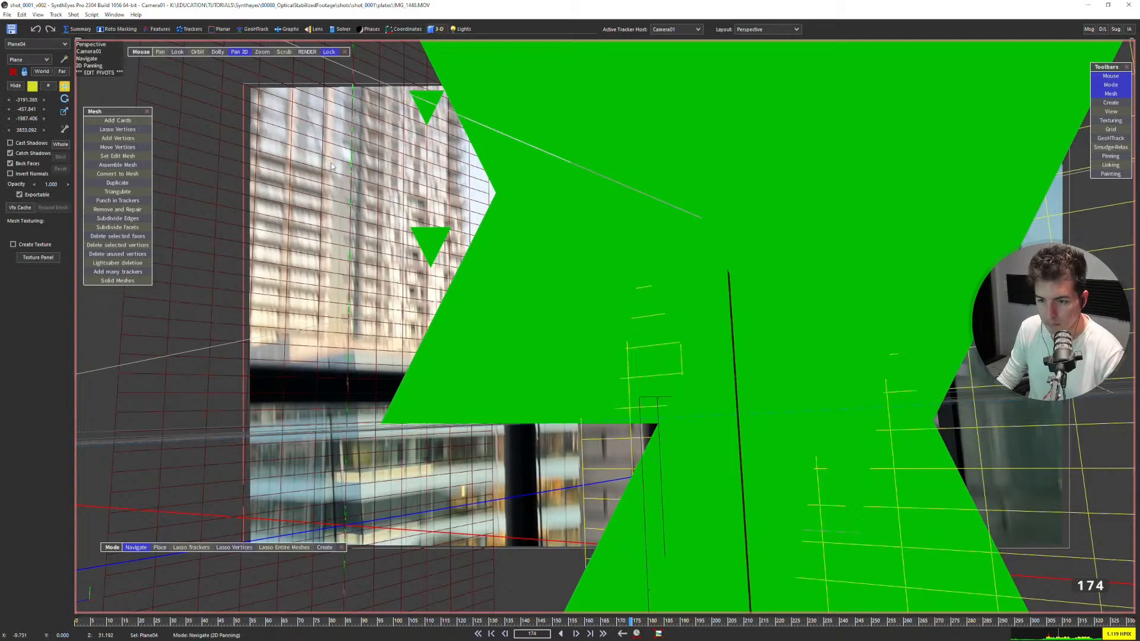
drag(32, 111, 69, 105)
key(ctrl+z)
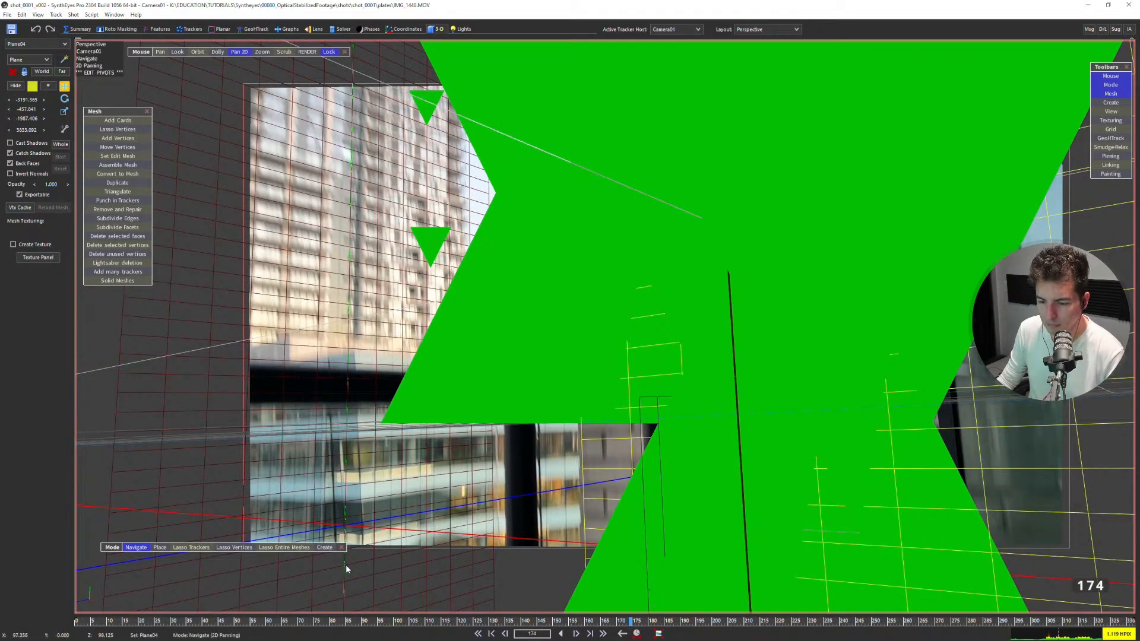
Raise the building plane's pivot to a Y position of about 788, and leave pivot editing.
drag(344, 557, 349, 309)
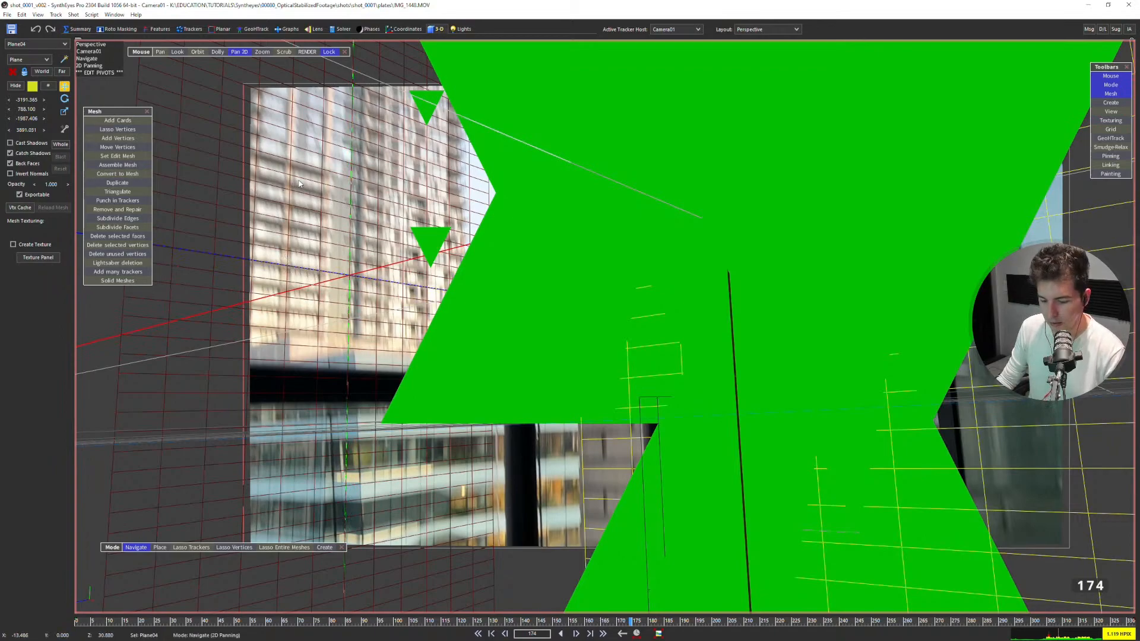
click(64, 111)
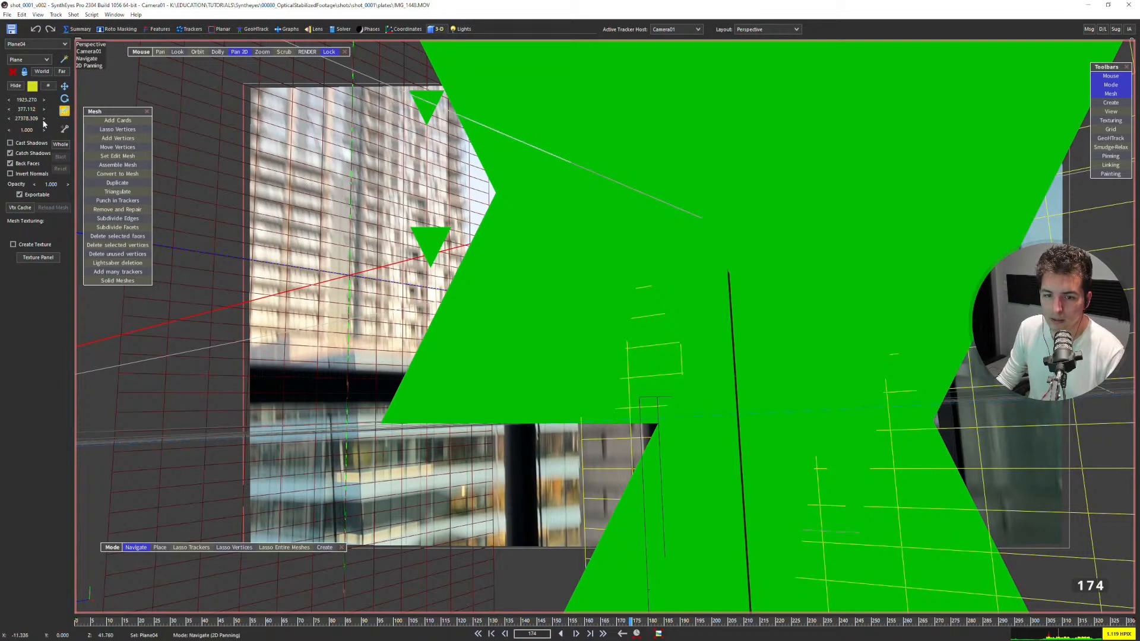
click(64, 86)
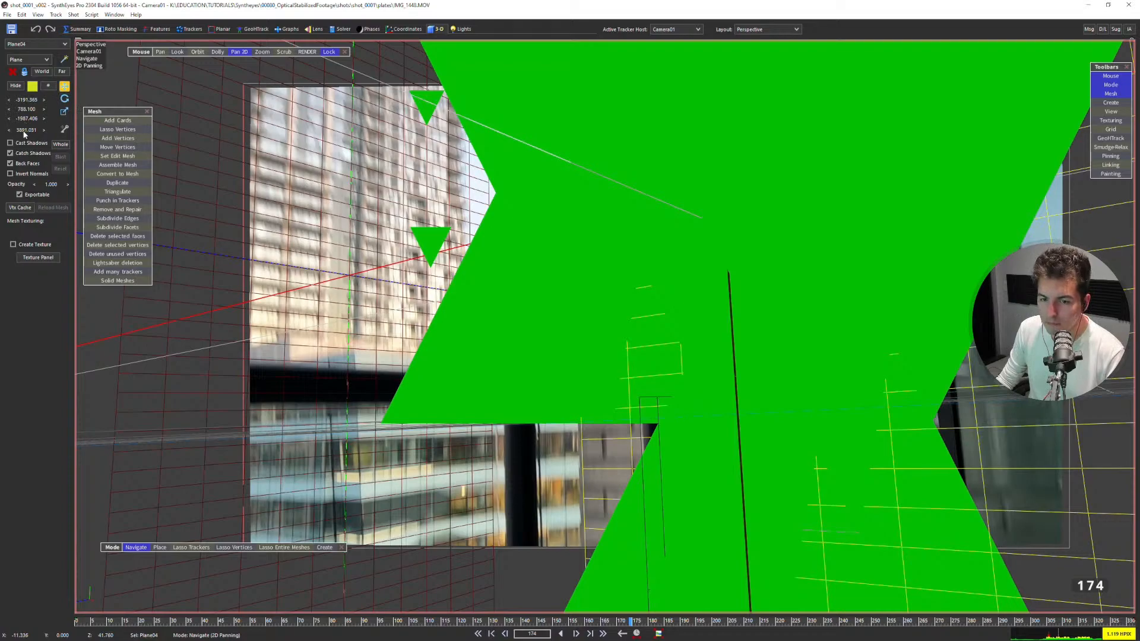
Bring the building plane closer to the camera, at a distance of 2801.761.
drag(29, 129, 17, 161)
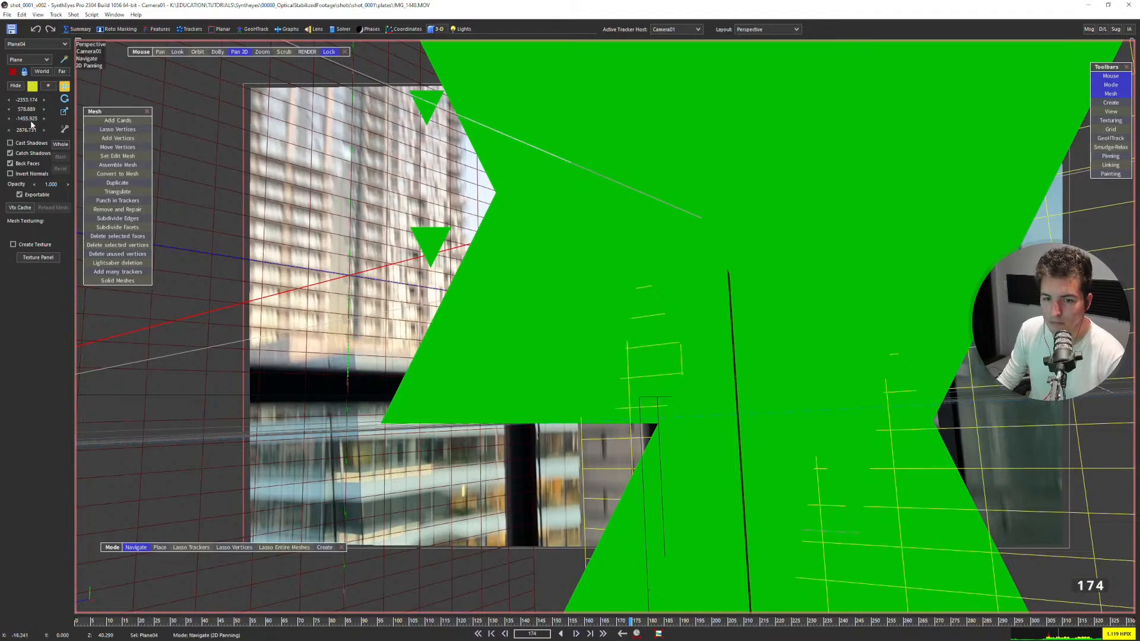
drag(27, 130, 38, 131)
scroll(356, 323, down, 3)
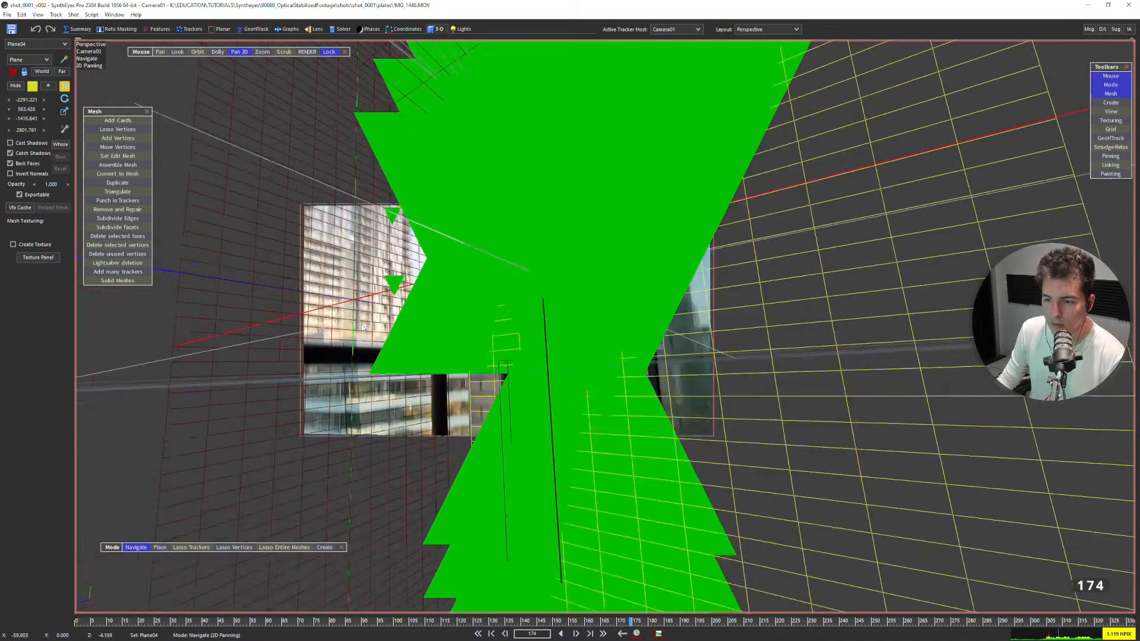
Examine the building plane's placement relative to the camera in the top view, and compare it with the footage in the camera view.
key(q)
scroll(341, 314, down, 5)
click(355, 288)
scroll(367, 152, down, 5)
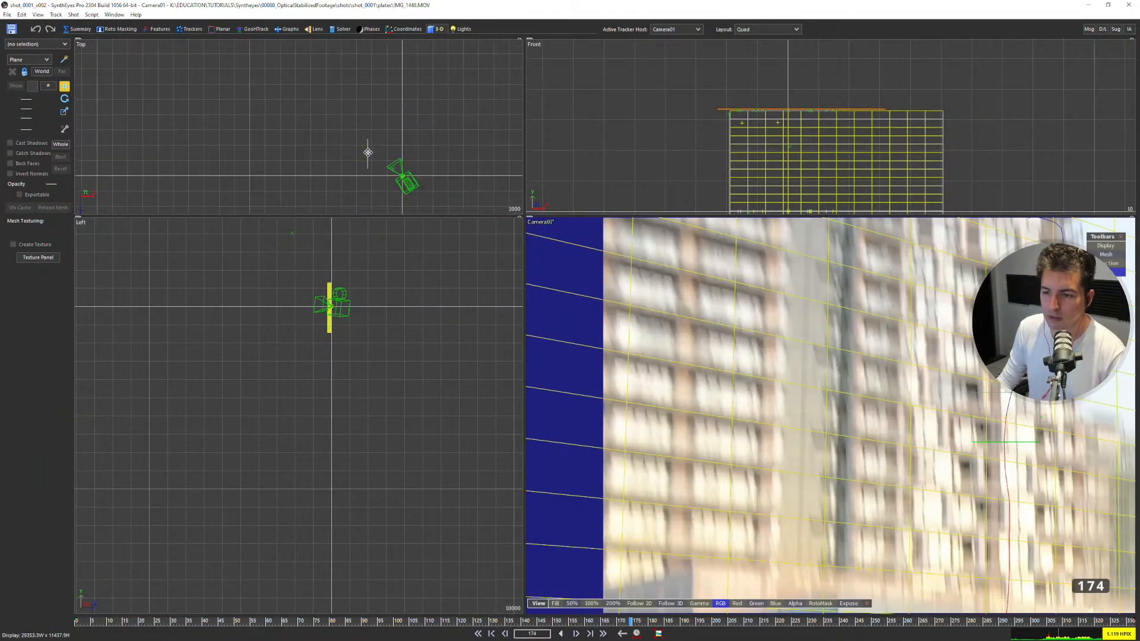
scroll(387, 157, up, 5)
middle_drag(340, 153, 292, 87)
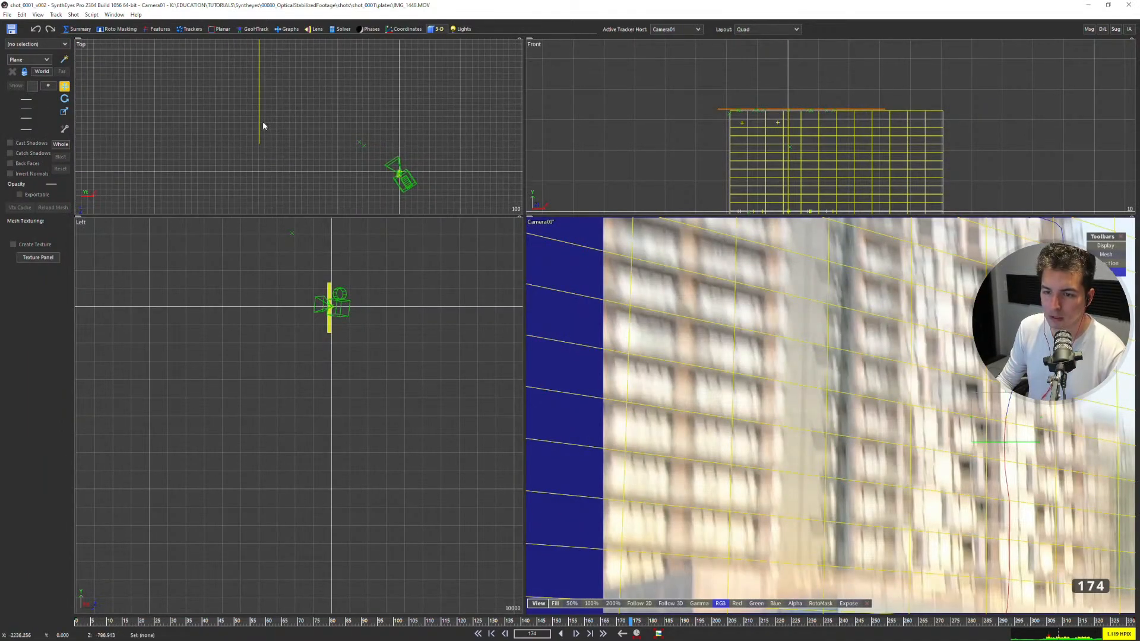
click(260, 123)
middle_drag(397, 172, 408, 141)
scroll(409, 141, up, 8)
scroll(407, 141, down, 8)
middle_drag(350, 102, 487, 172)
scroll(262, 134, down, 2)
middle_drag(325, 151, 89, 96)
scroll(216, 141, up, 5)
middle_drag(216, 141, 297, 153)
scroll(283, 172, up, 5)
key(1)
scroll(628, 247, down, 6)
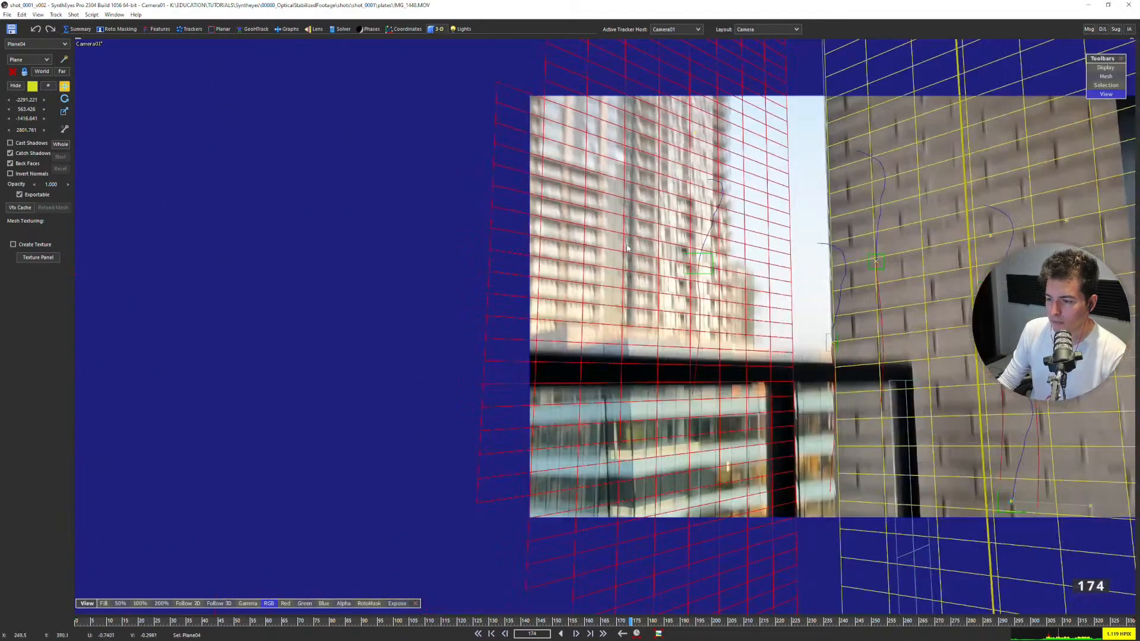
Examine where Tracker19 and Tracker20 on the tower lie in the top view relative to the building plane.
click(711, 264)
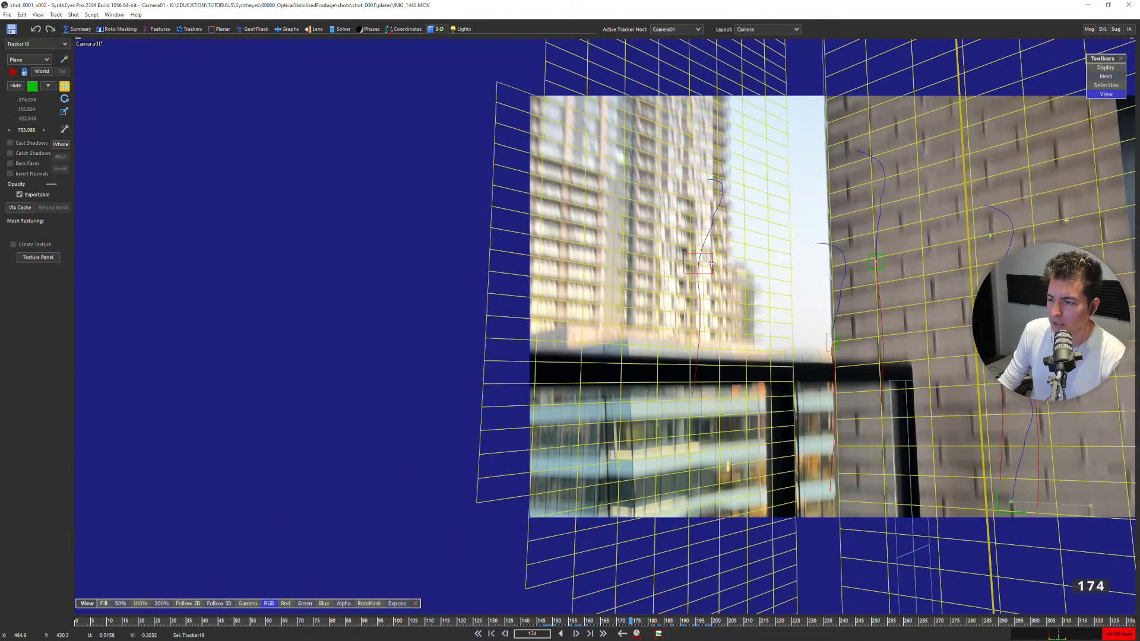
key(7)
scroll(347, 152, down, 10)
middle_drag(205, 45, 324, 134)
scroll(326, 133, down, 3)
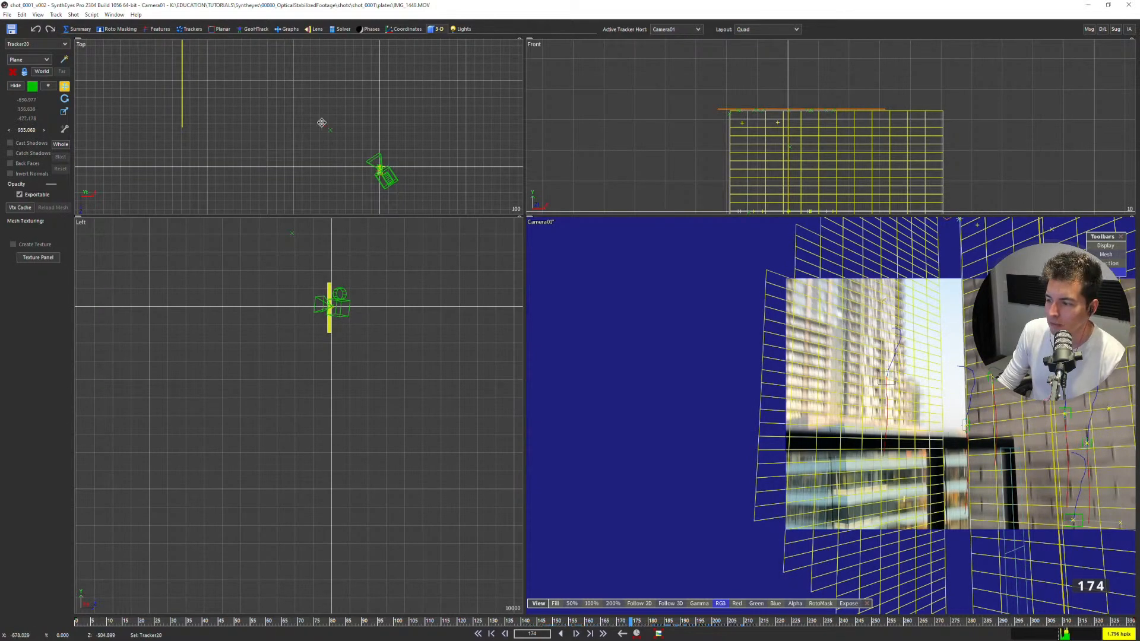
click(328, 129)
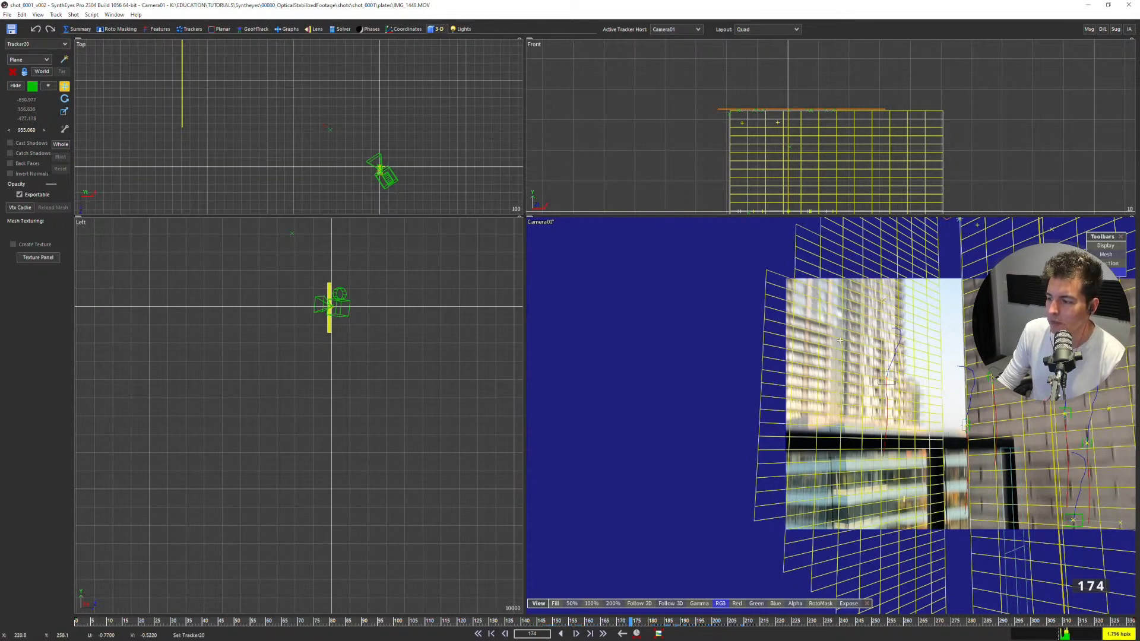
click(895, 385)
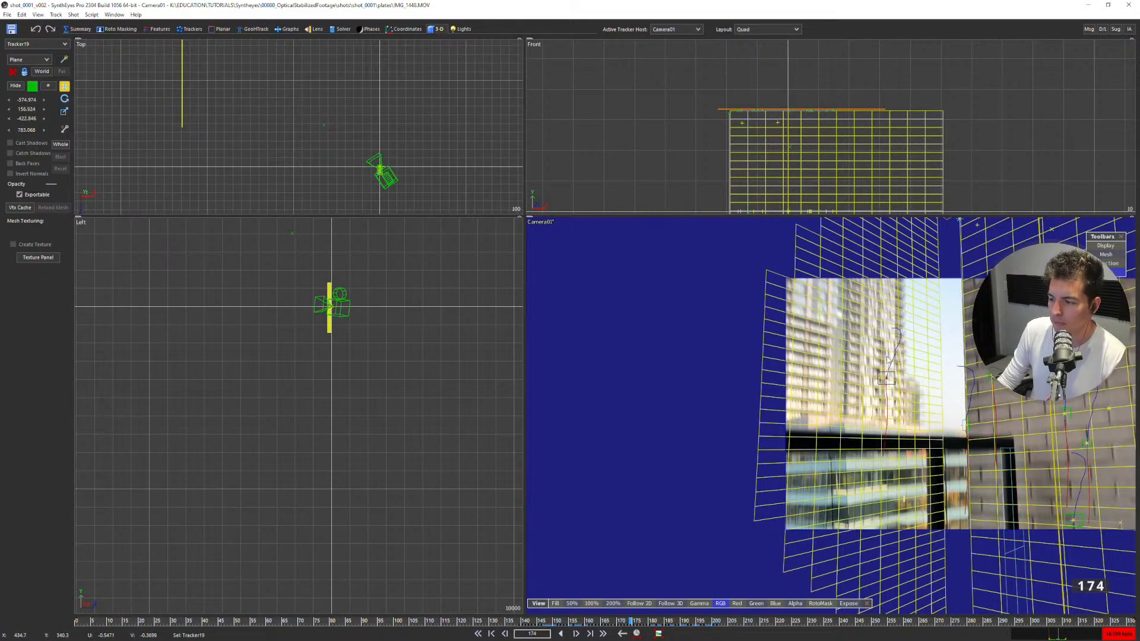
scroll(321, 122, down, 2)
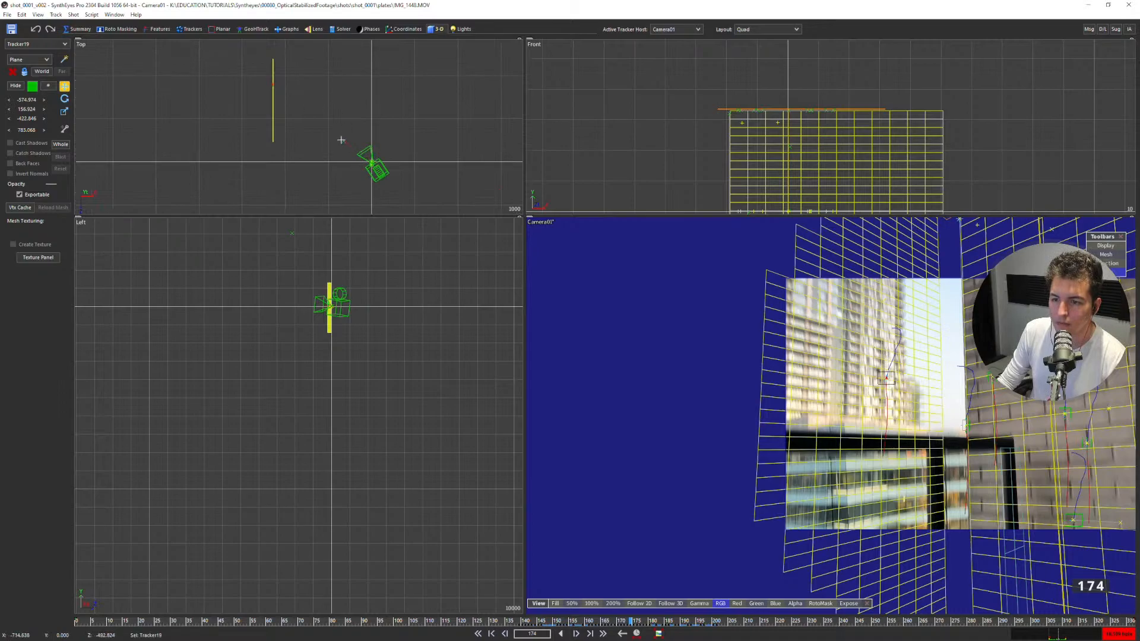
click(347, 143)
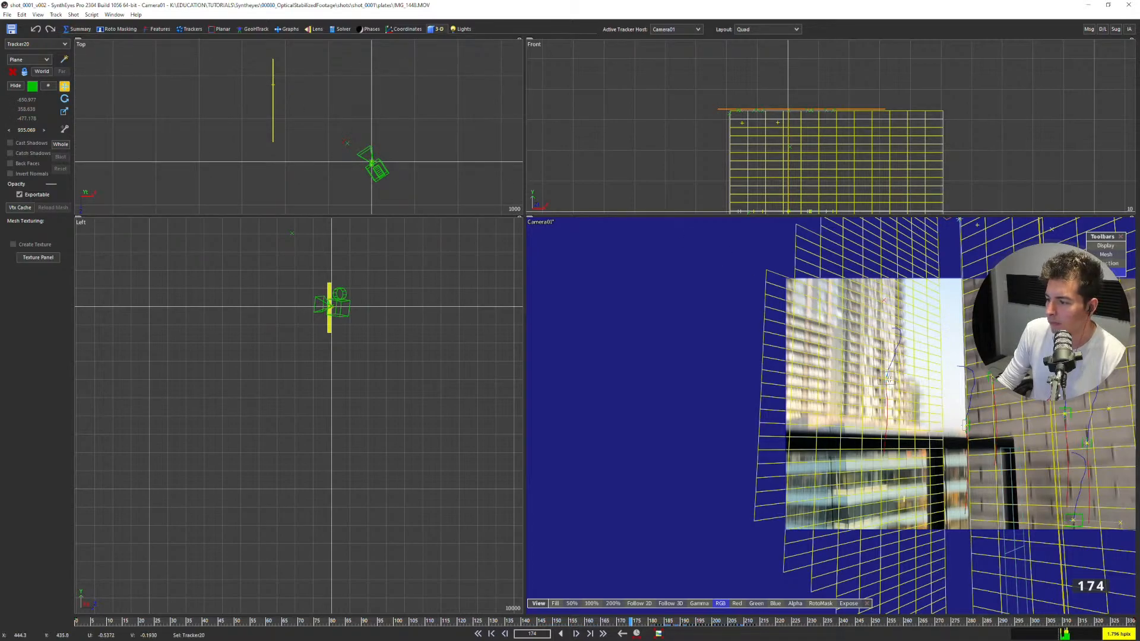
scroll(888, 377, up, 3)
middle_drag(889, 378, 799, 417)
click(845, 379)
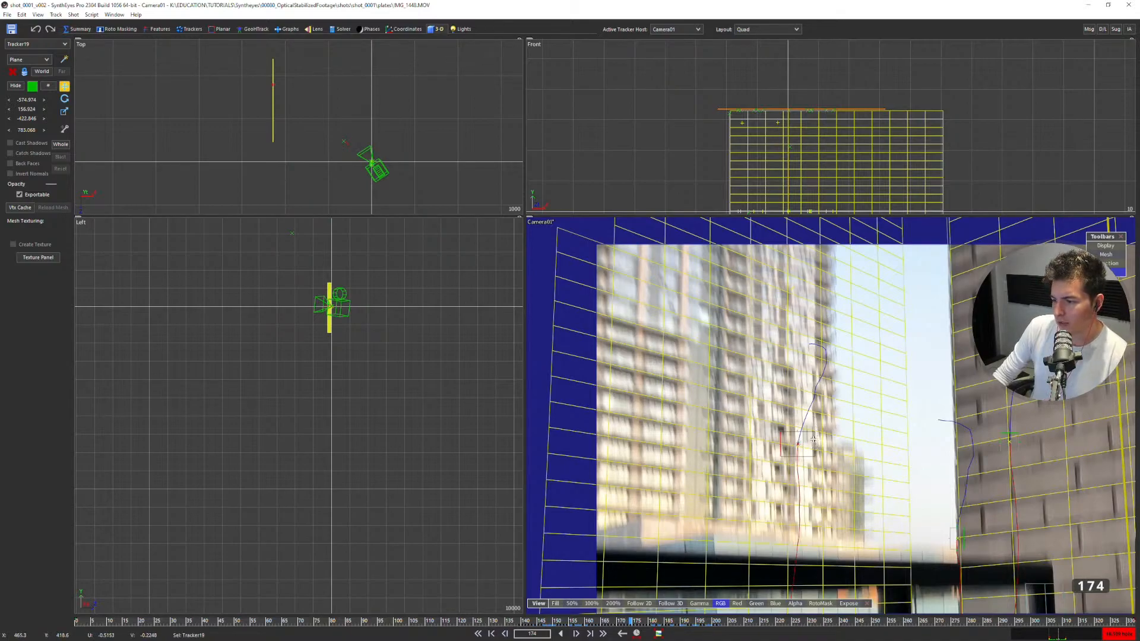
Step back and forth through frames around 174 to 182 to examine the tower trackers against the footage.
key(Right)
key(Right)
key(Right)
key(Left)
key(Left)
key(Left)
key(Left)
key(Left)
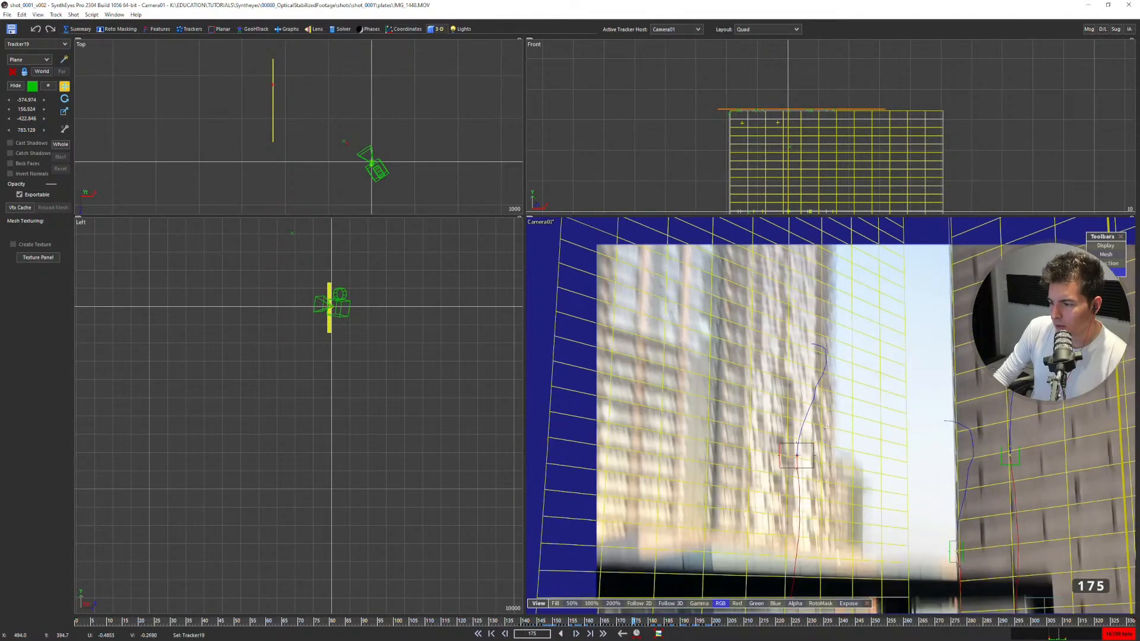
key(Left)
key(Right)
key(Right)
key(Right)
key(Right)
key(Right)
key(Left)
key(Left)
key(Left)
key(Right)
key(Left)
key(Left)
key(Right)
key(Right)
key(Right)
key(Right)
key(Right)
key(Right)
key(Right)
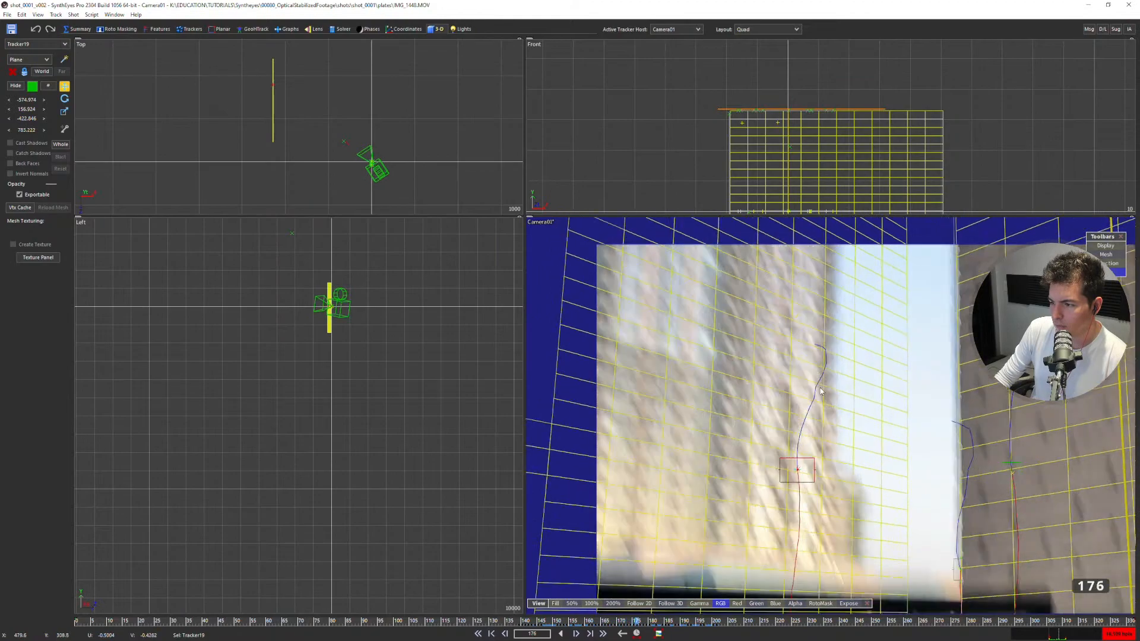
key(Right)
key(Right)
key(Right)
key(Right)
key(Right)
key(Left)
middle_drag(825, 386, 803, 310)
key(Left)
key(Left)
key(Right)
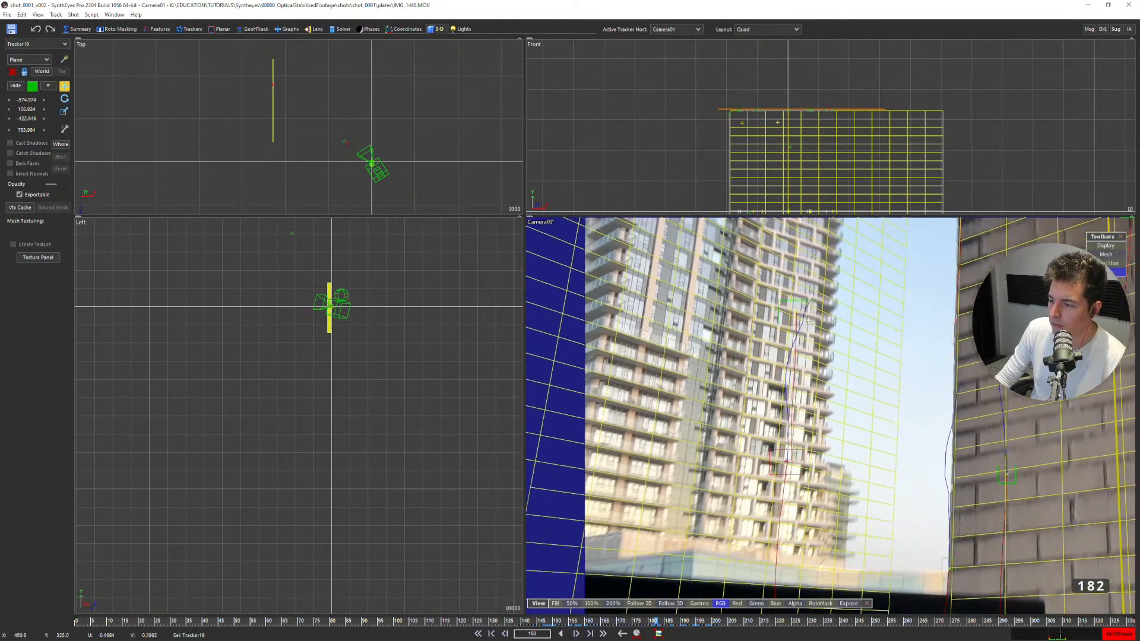
key(Right)
key(Left)
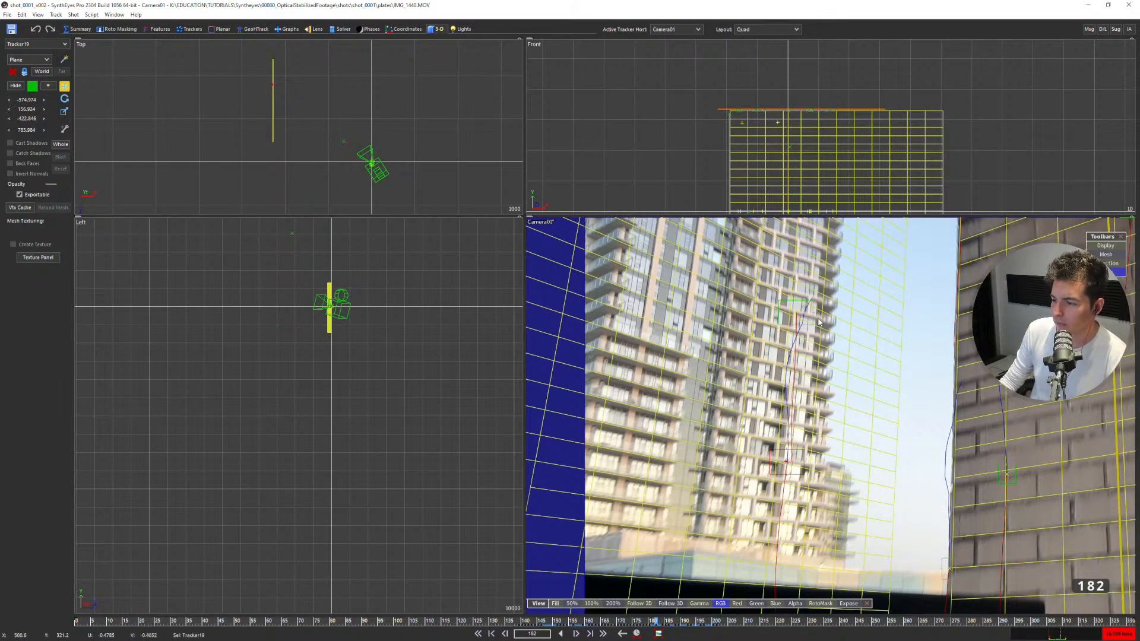
Constrain Tracker20, the upper tracker on the tower, to be parallel to the Y axis relative to Tracker19.
middle_drag(818, 319, 763, 321)
click(756, 317)
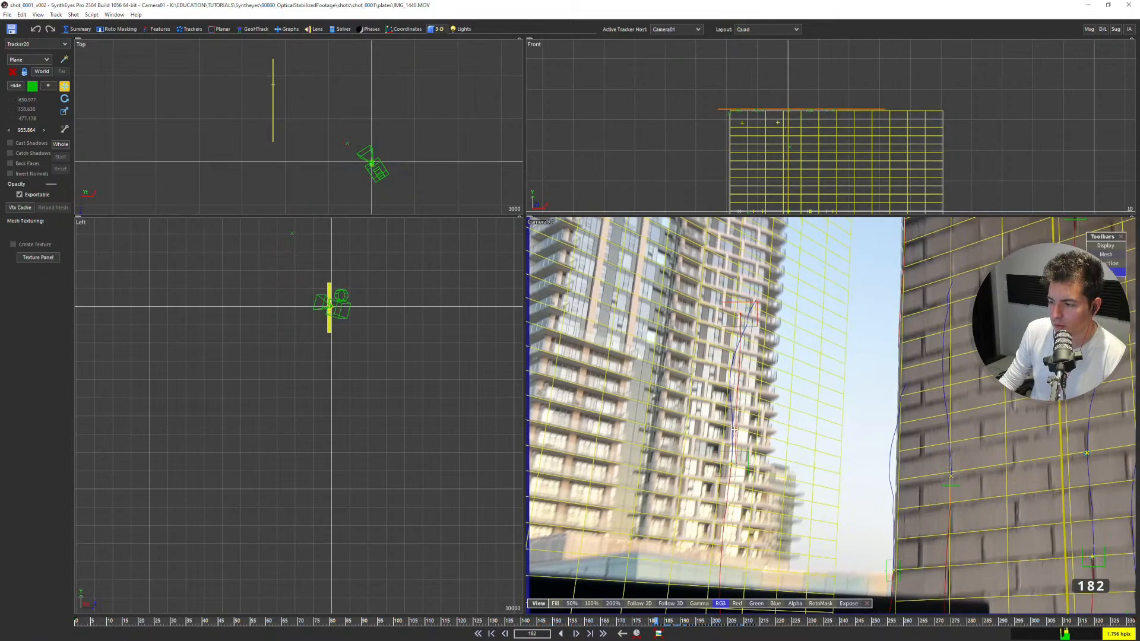
scroll(351, 145, up, 5)
scroll(316, 146, up, 2)
click(190, 28)
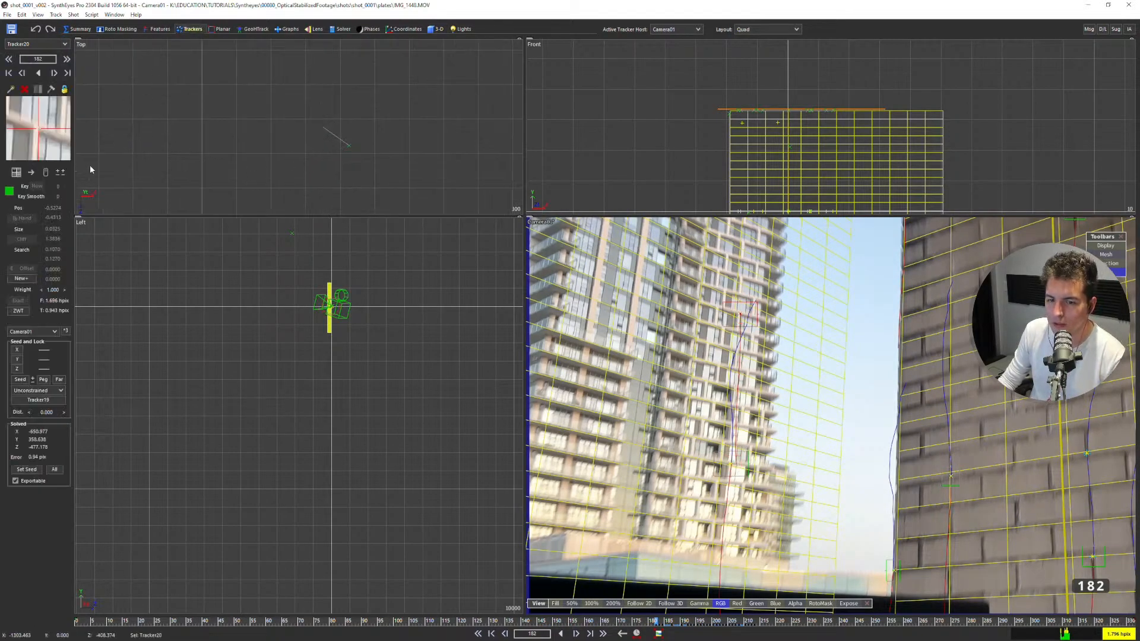
click(41, 390)
click(39, 424)
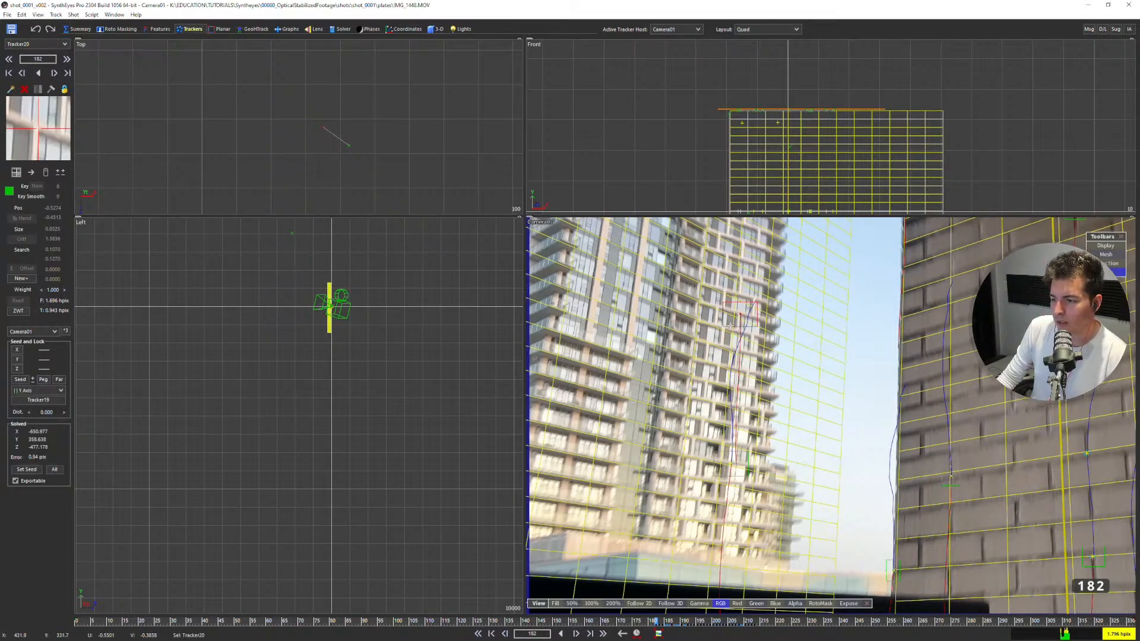
Set Tracker20's constraint distance from Tracker19 to 485.1.
mouse_move(730, 327)
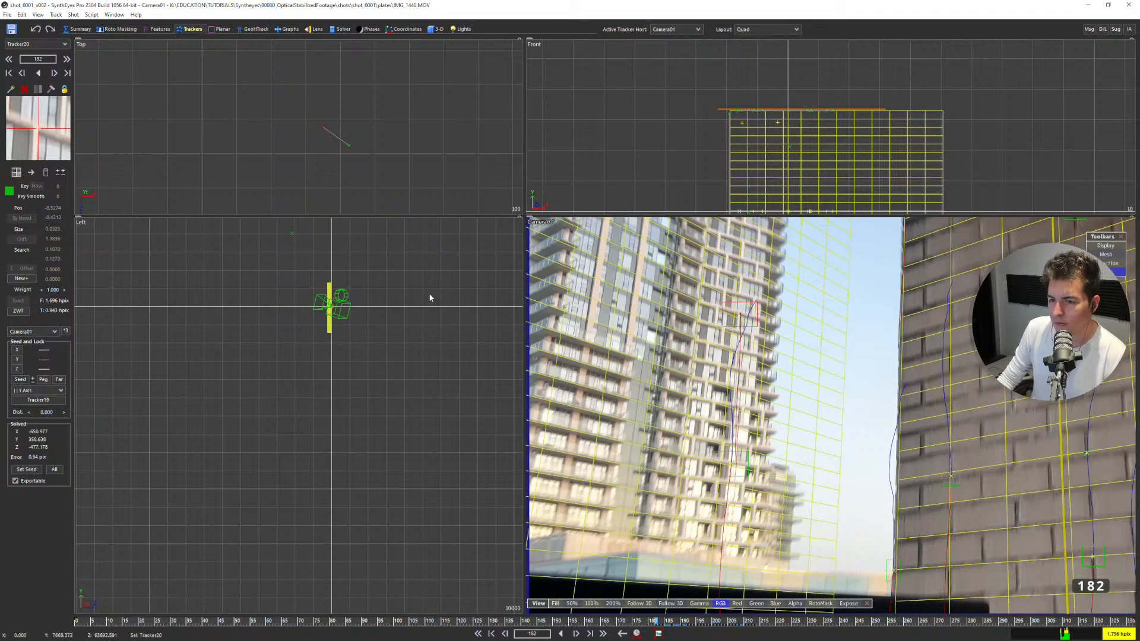
scroll(341, 302, up, 5)
scroll(336, 314, up, 5)
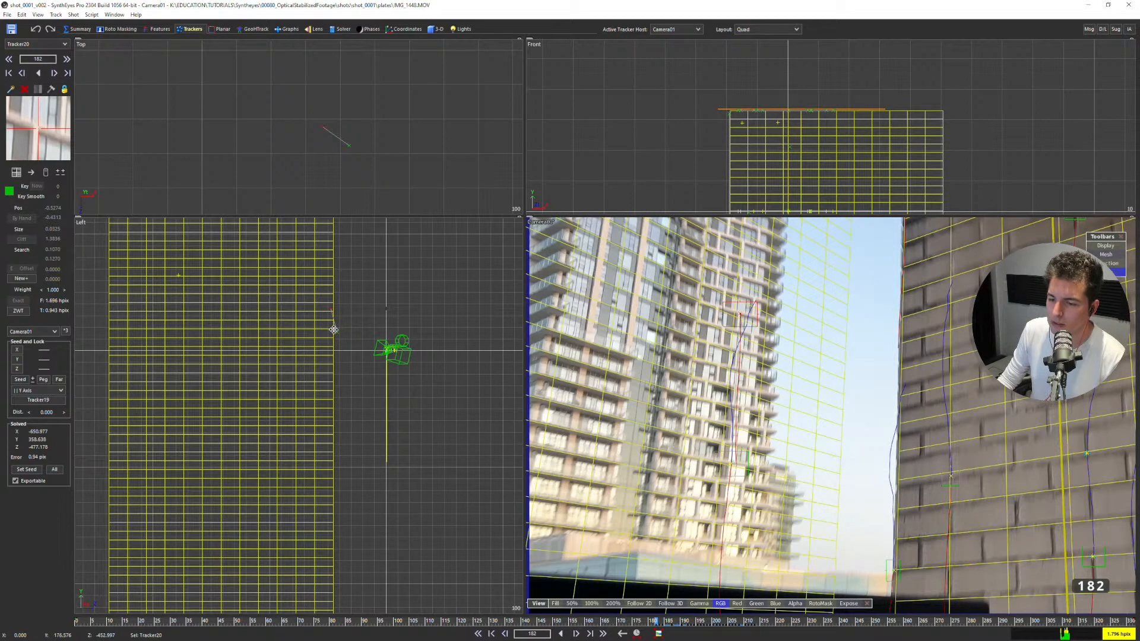
scroll(341, 320, up, 3)
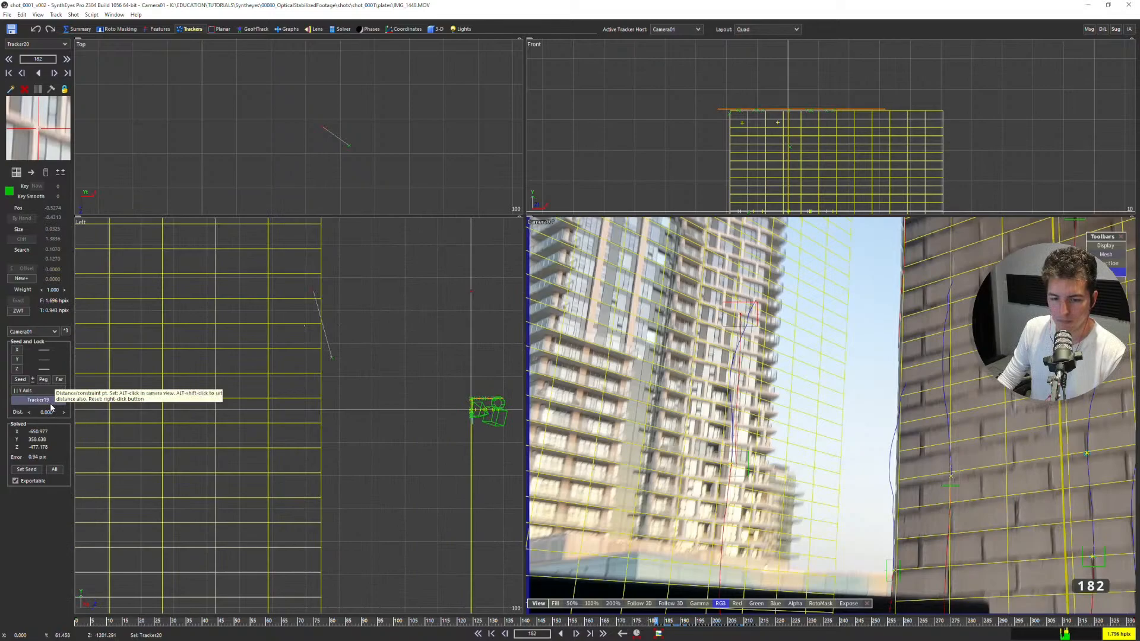
drag(48, 415, 64, 414)
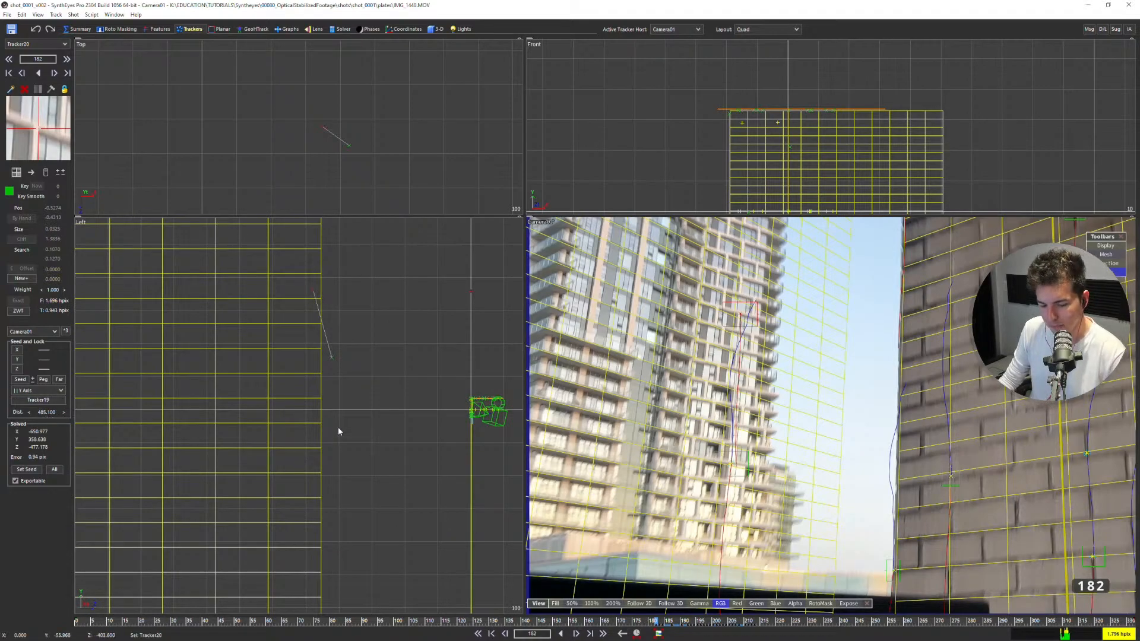
Set Tracker20's constraint distance to Tracker19 from the solved positions in the constrained points list.
key(F7)
scroll(173, 97, down, 4)
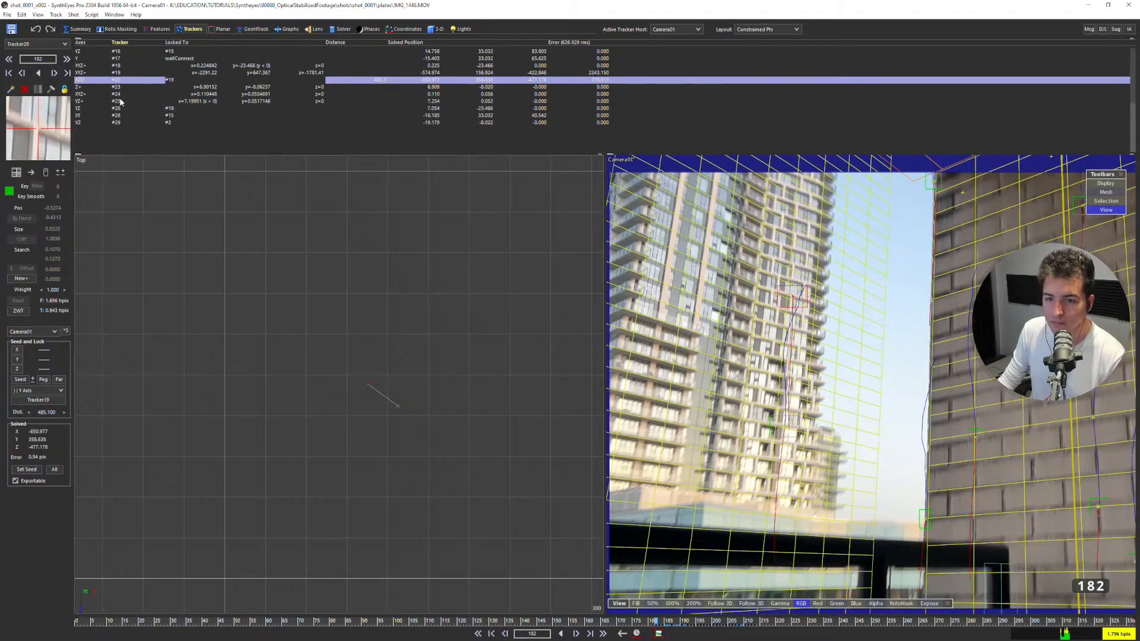
scroll(120, 105, up, 1)
right_click(121, 106)
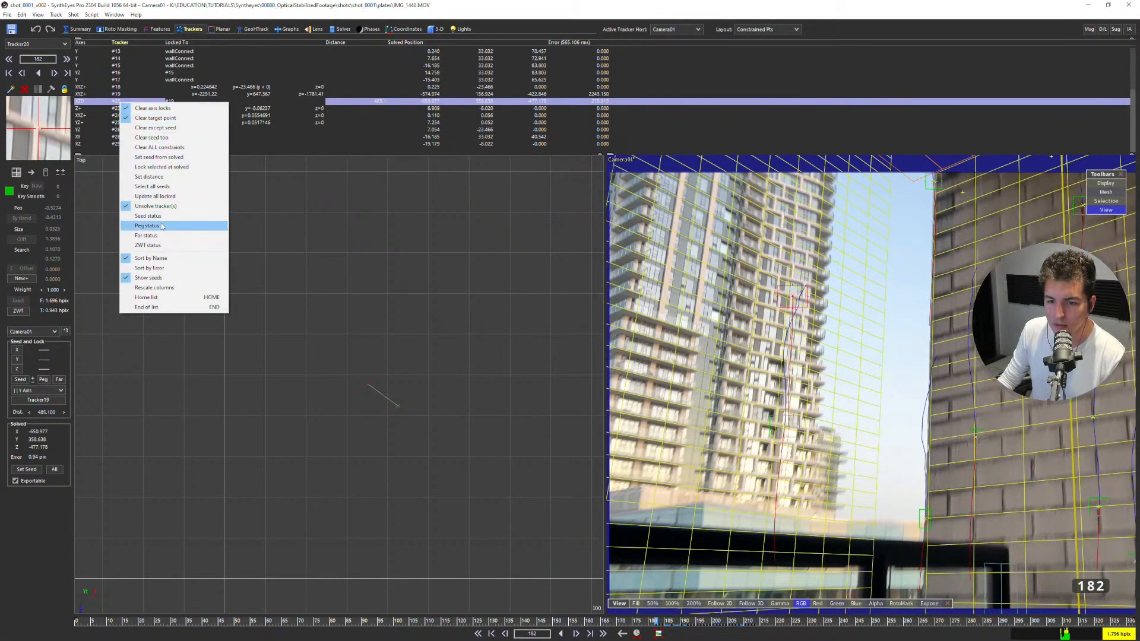
click(155, 176)
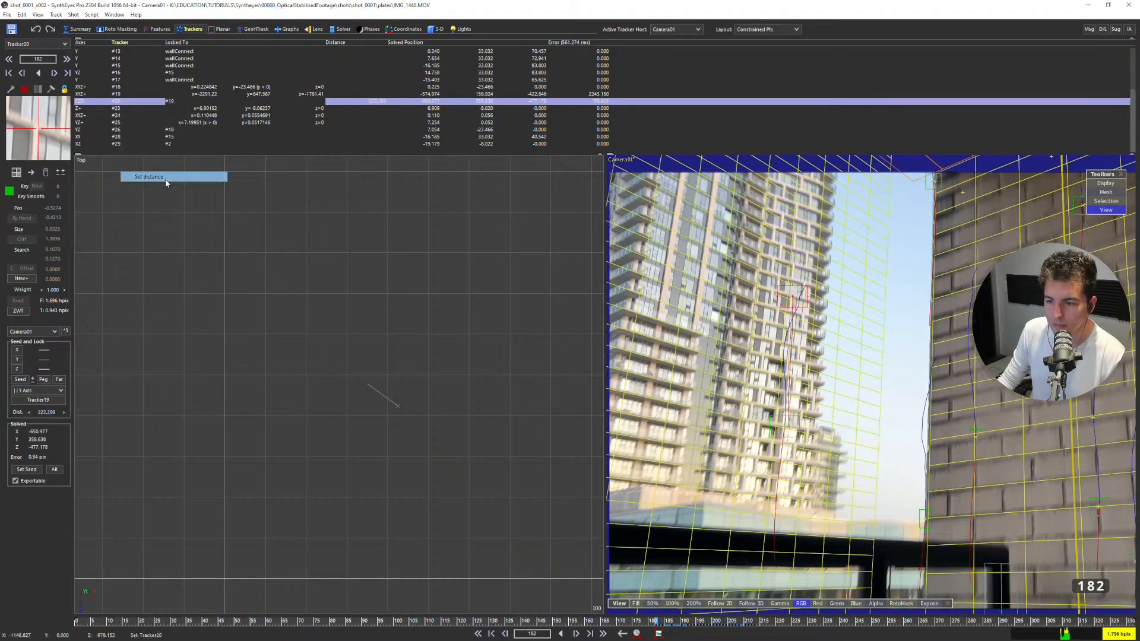
Change the lock mode of Tracker19, the lower tracker on the tower, from Lock Point to Unconstrained.
scroll(363, 355, down, 2)
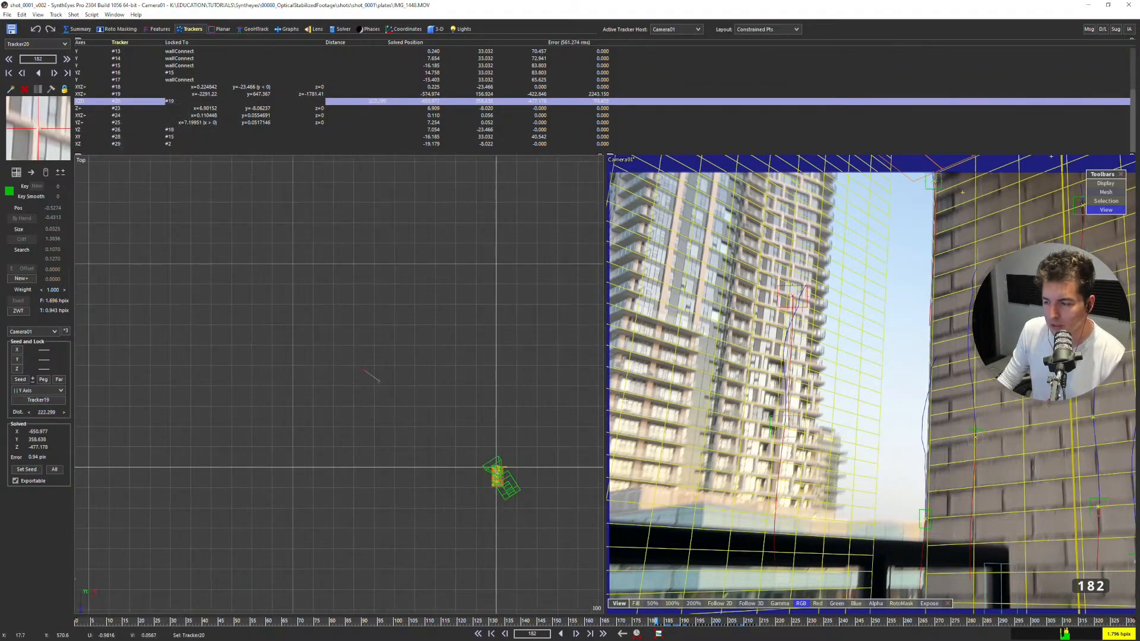
scroll(756, 320, down, 2)
scroll(410, 326, down, 3)
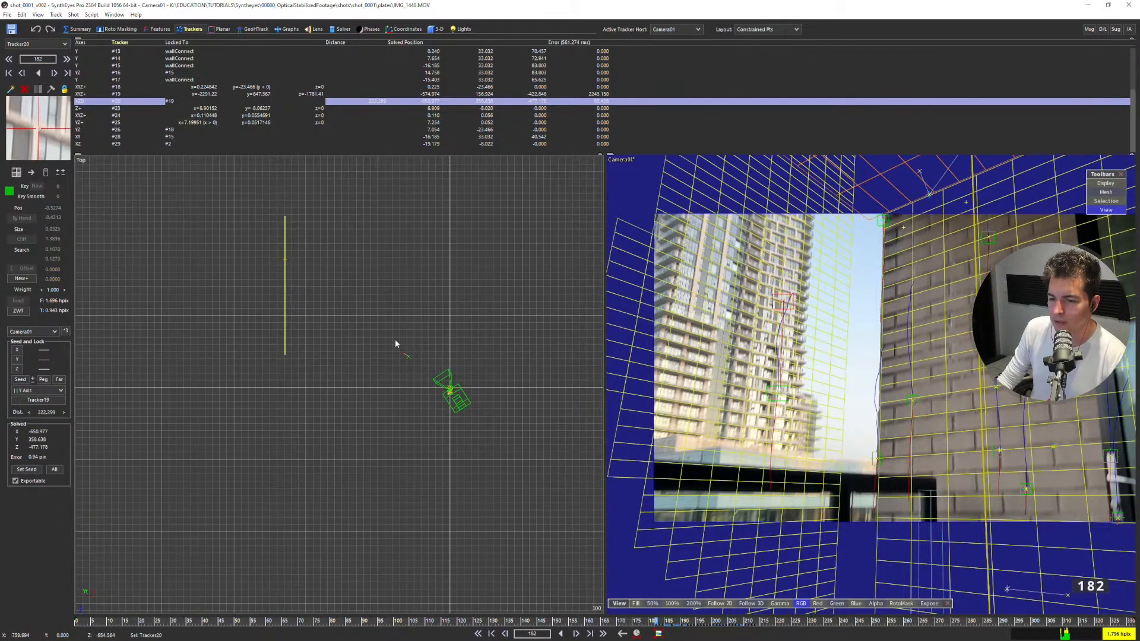
click(777, 395)
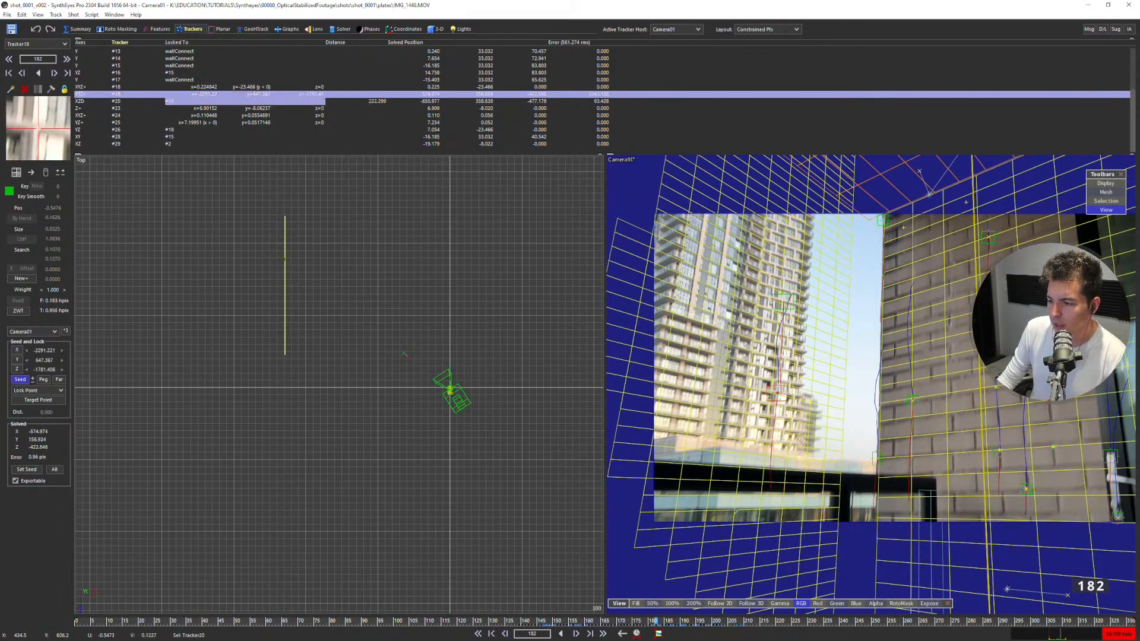
scroll(775, 402, up, 5)
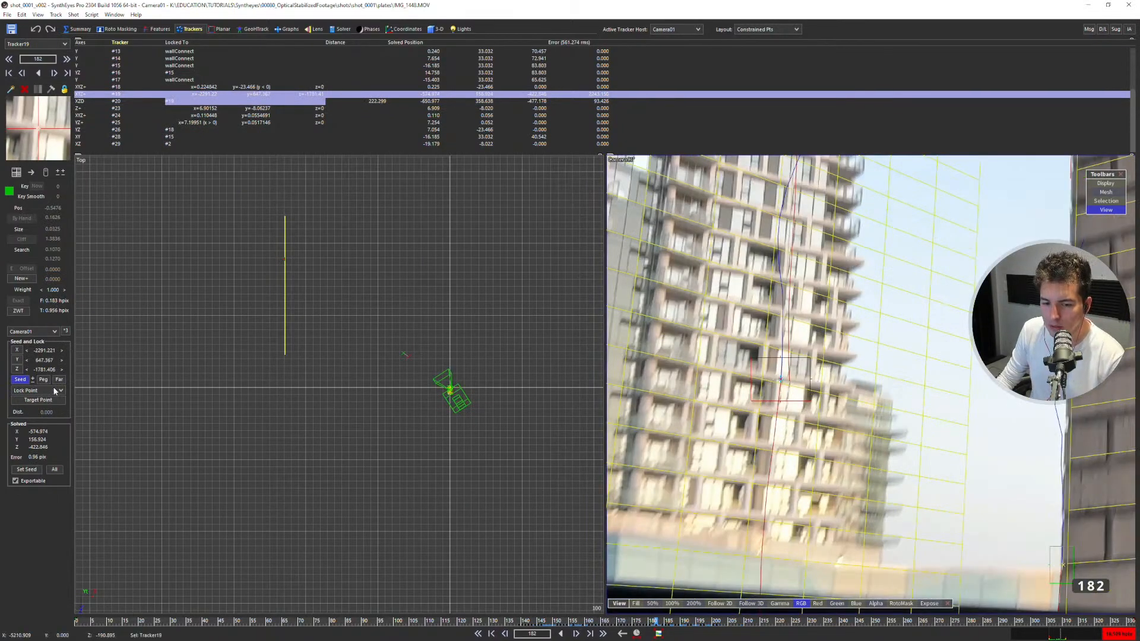
click(55, 390)
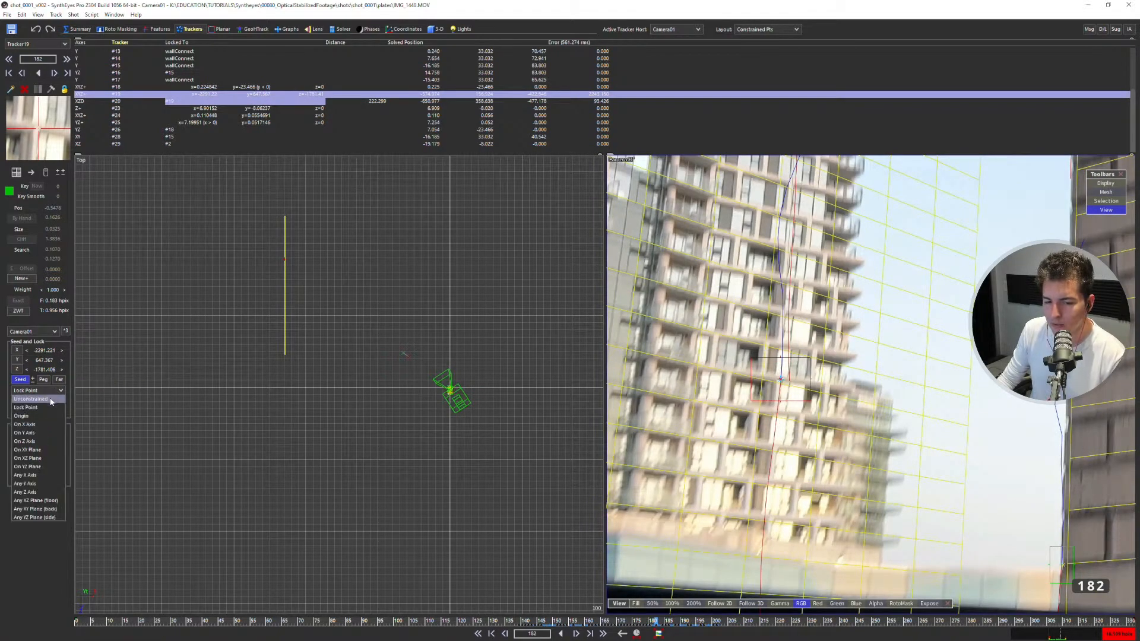
click(51, 400)
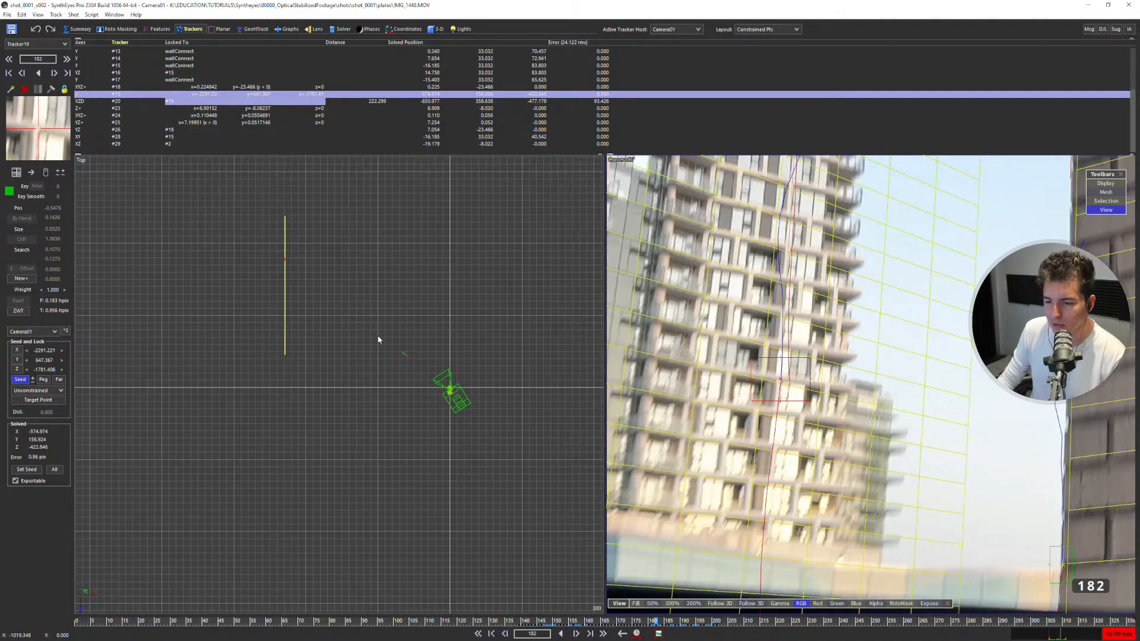
Re-solve the scene with Tracker19 unconstrained.
key(shift+g)
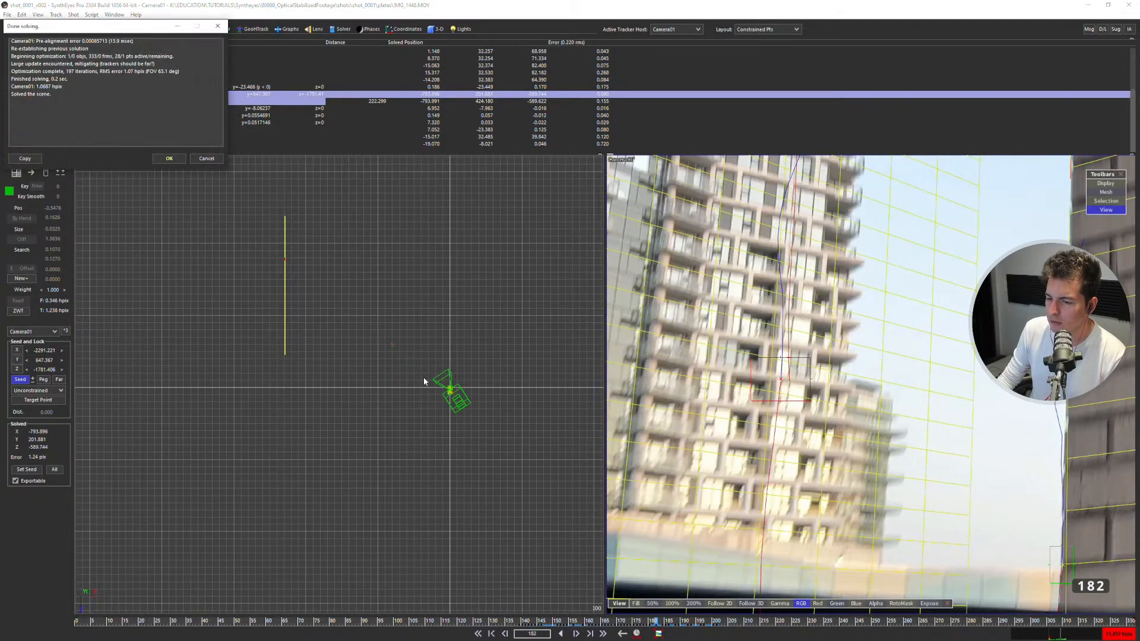
click(169, 159)
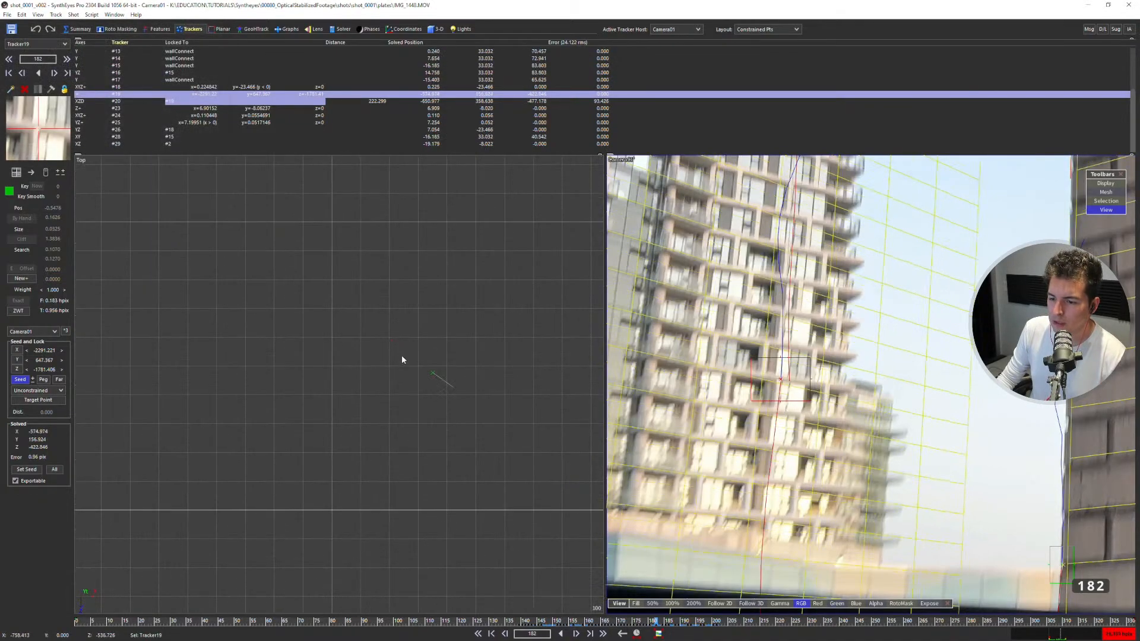
scroll(439, 380, down, 3)
scroll(439, 399, up, 5)
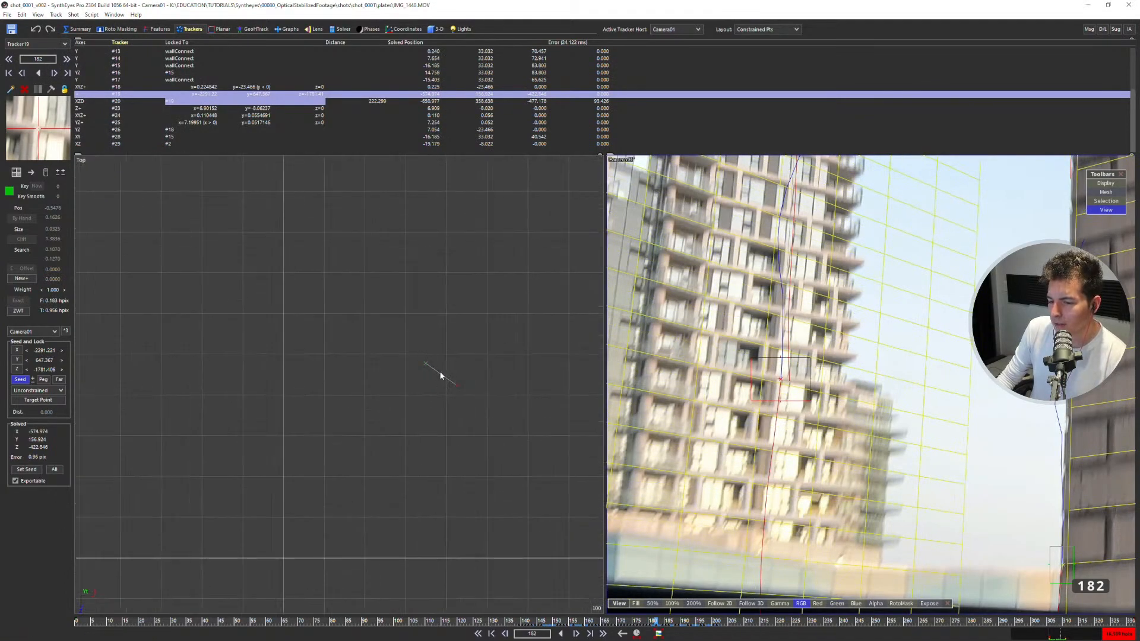
Undo and redo the last solve to compare where the tower trackers sit relative to the distant-building plane from above.
key(ctrl+z)
key(ctrl+y)
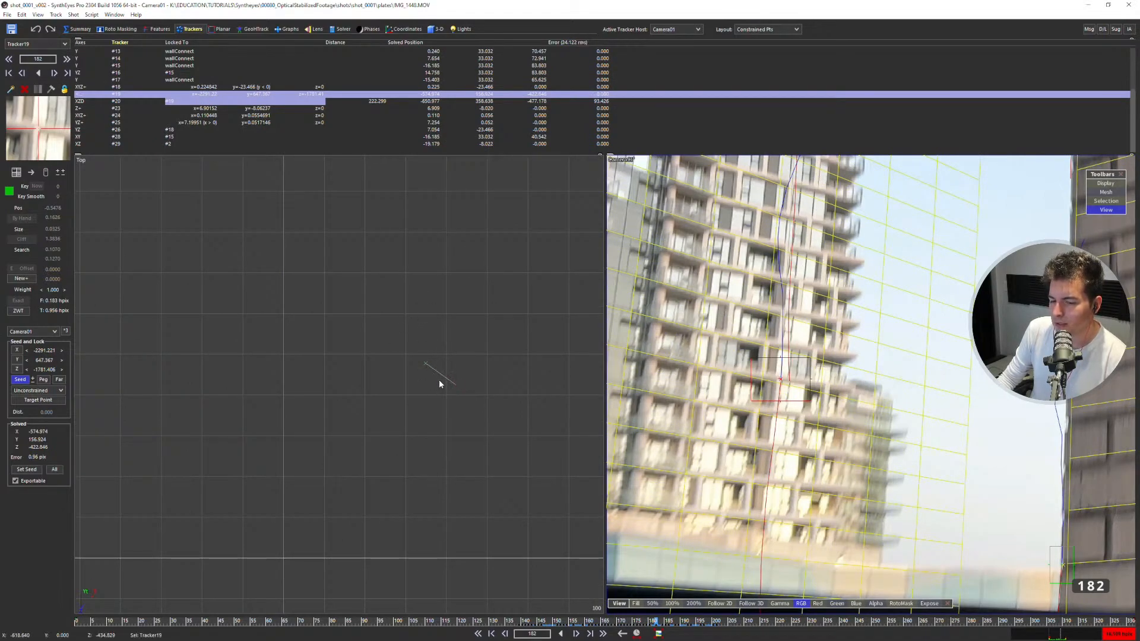
scroll(439, 389, down, 4)
key(ctrl+z)
key(ctrl+z)
key(ctrl+z)
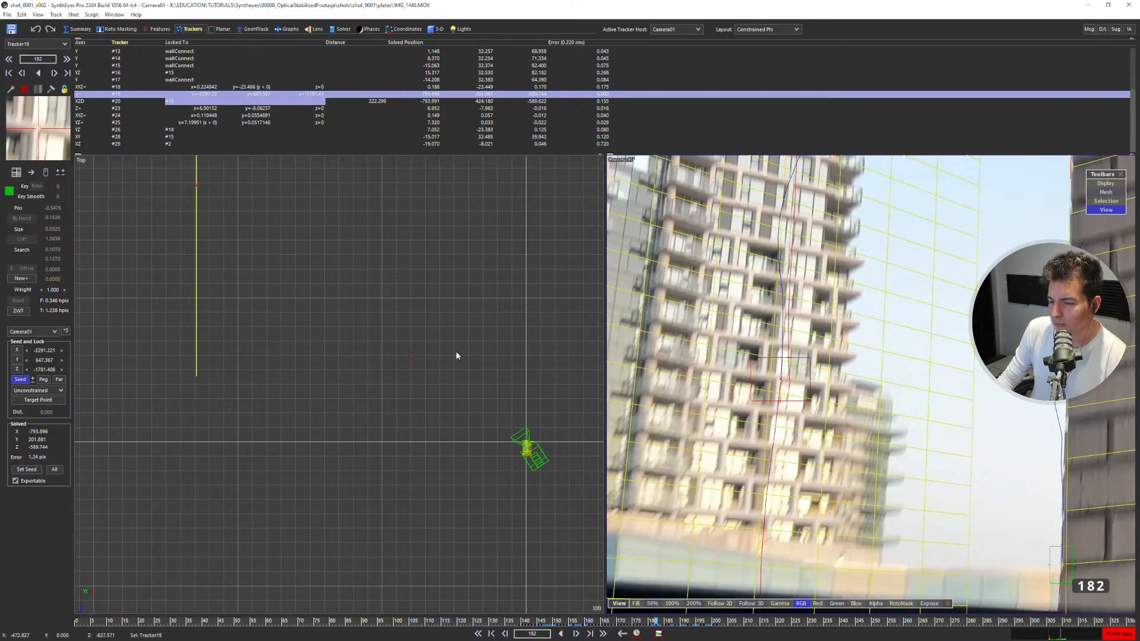
scroll(379, 365, down, 2)
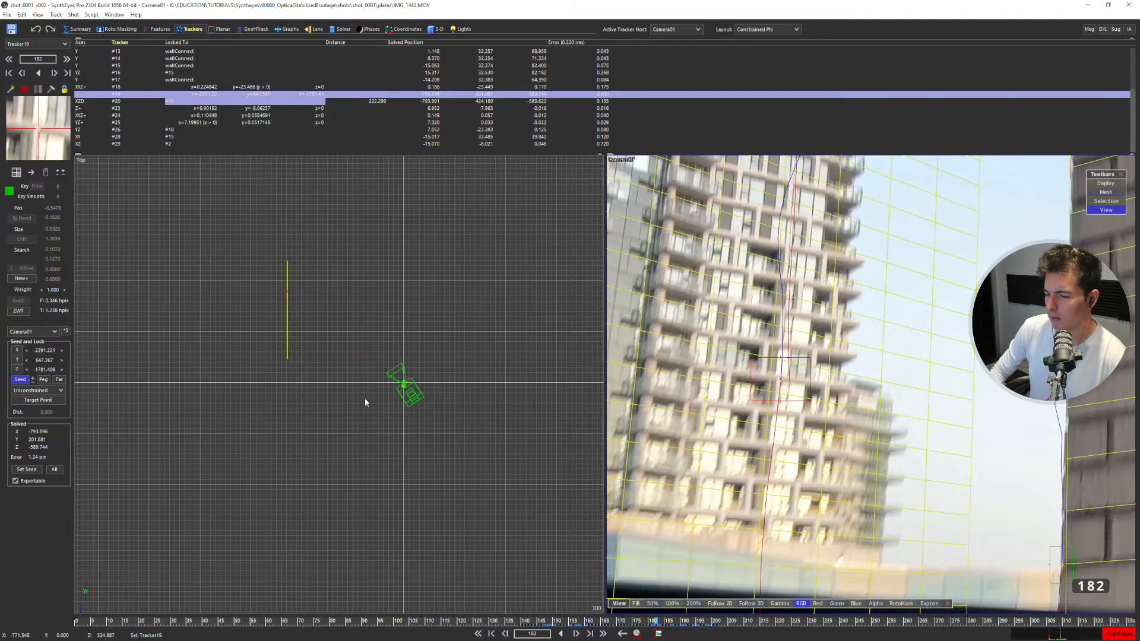
scroll(313, 348, up, 2)
scroll(405, 383, up, 5)
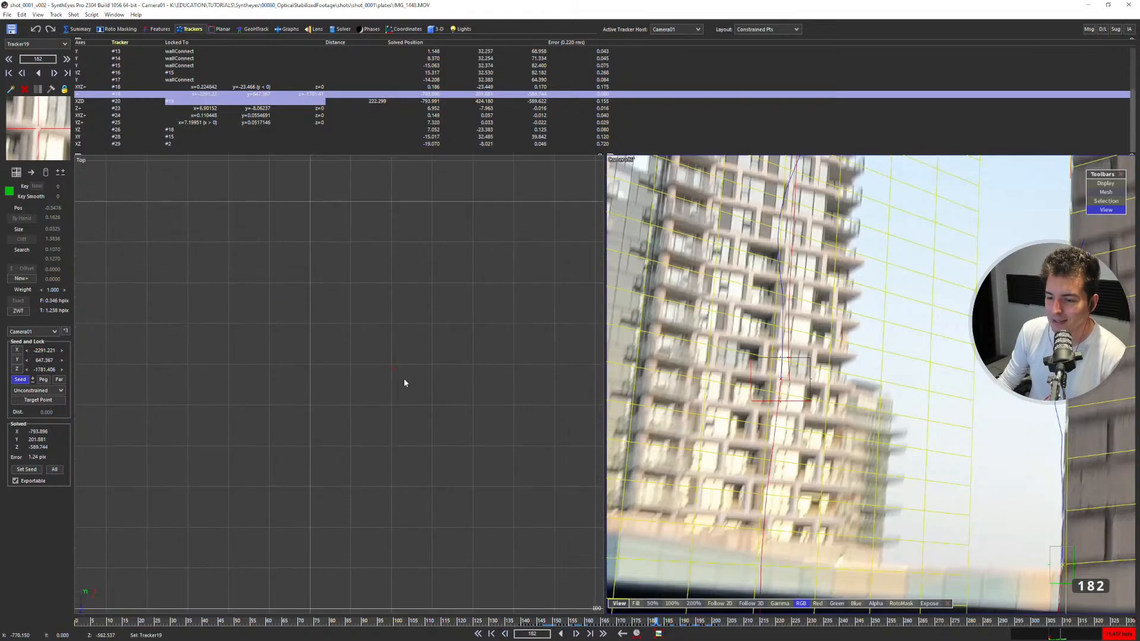
scroll(393, 366, down, 3)
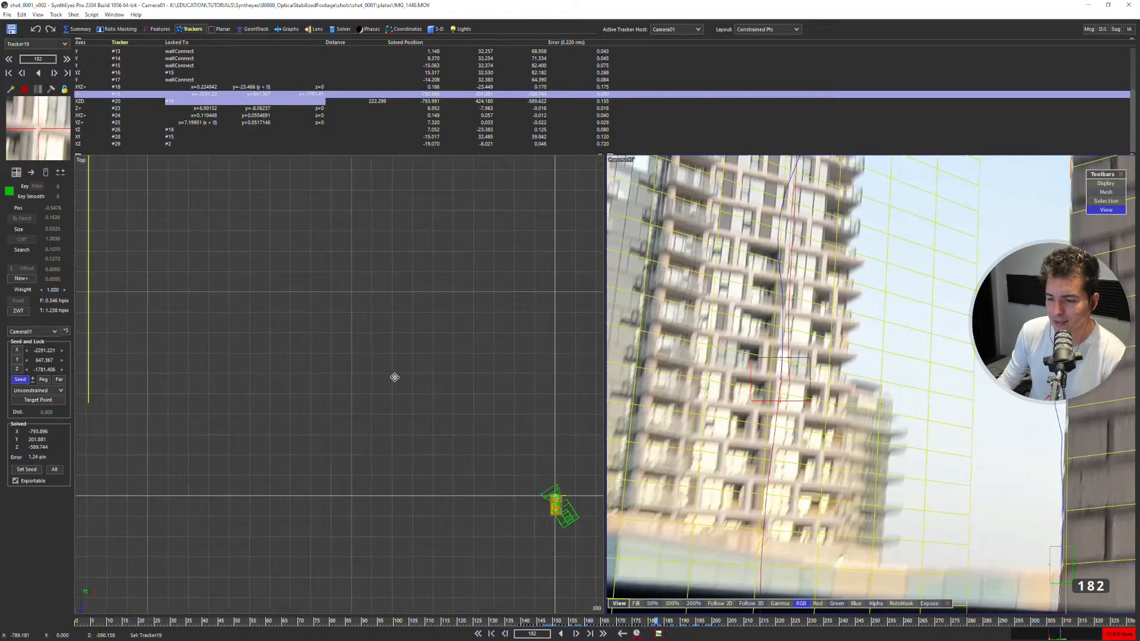
scroll(396, 386, down, 3)
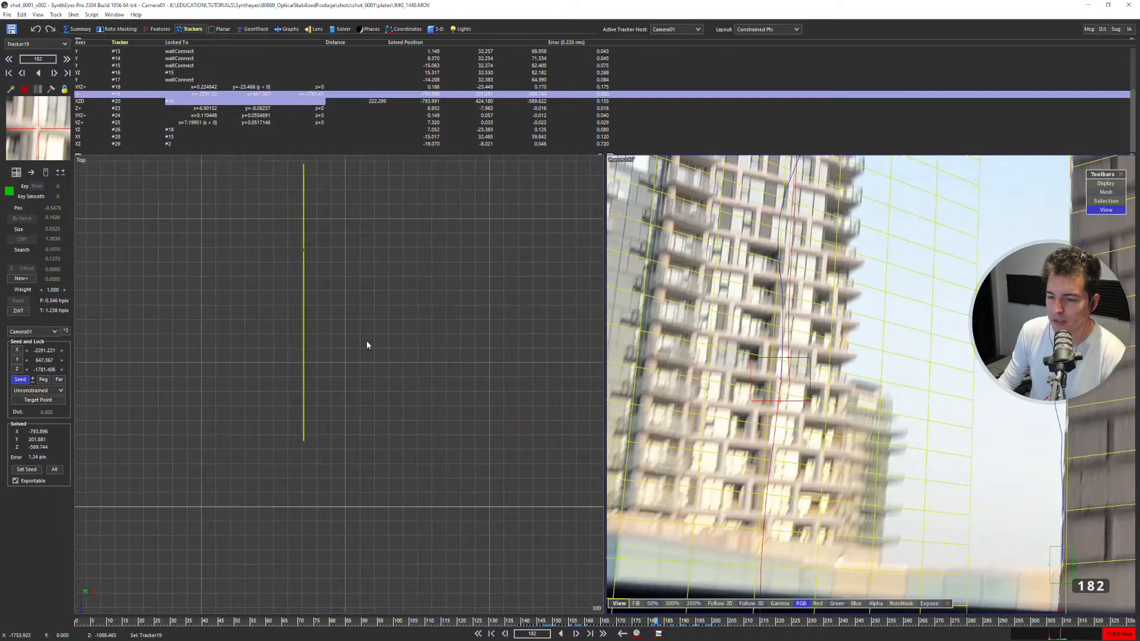
Clear Tracker20's target point, Tracker19, and change Tracker20's lock mode to Lock Point.
middle_drag(800, 284, 848, 349)
click(797, 185)
scroll(796, 186, down, 3)
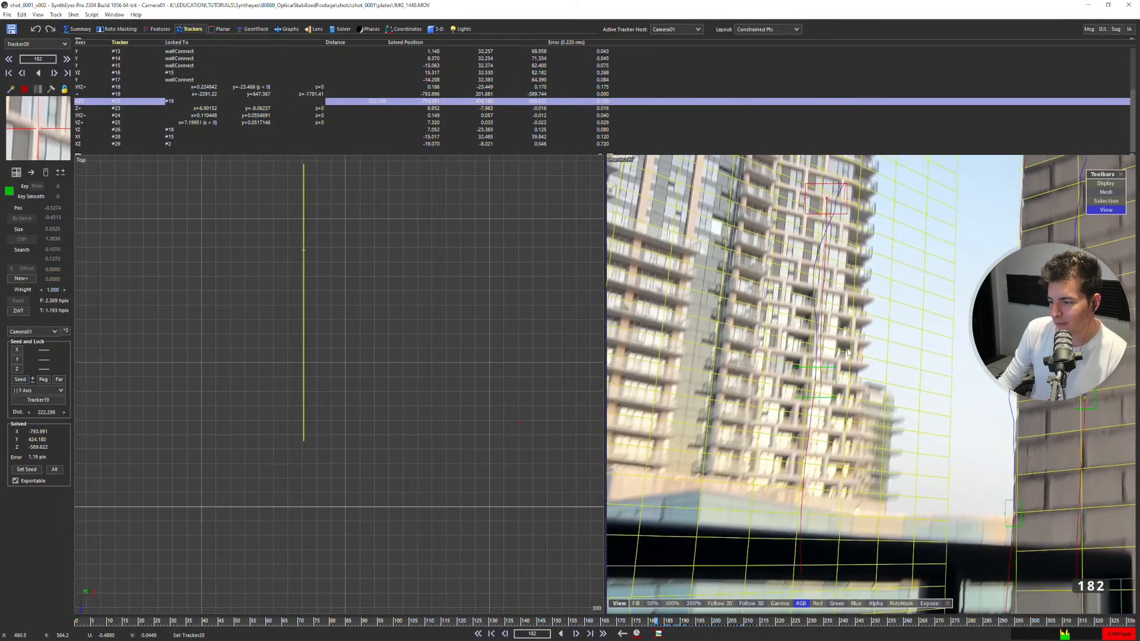
click(815, 376)
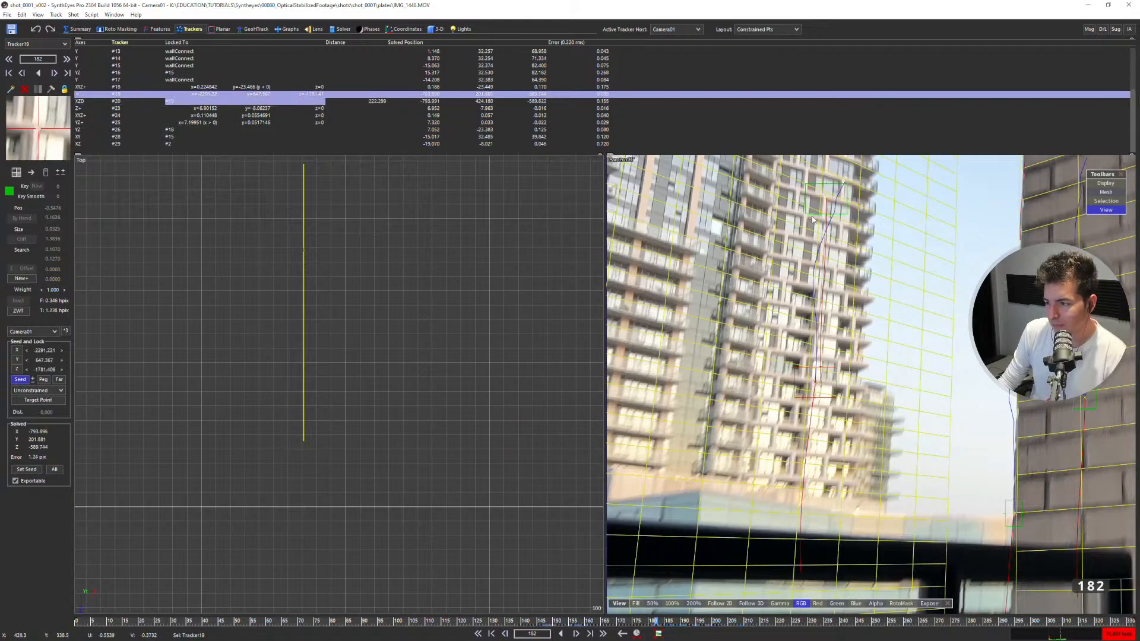
click(811, 215)
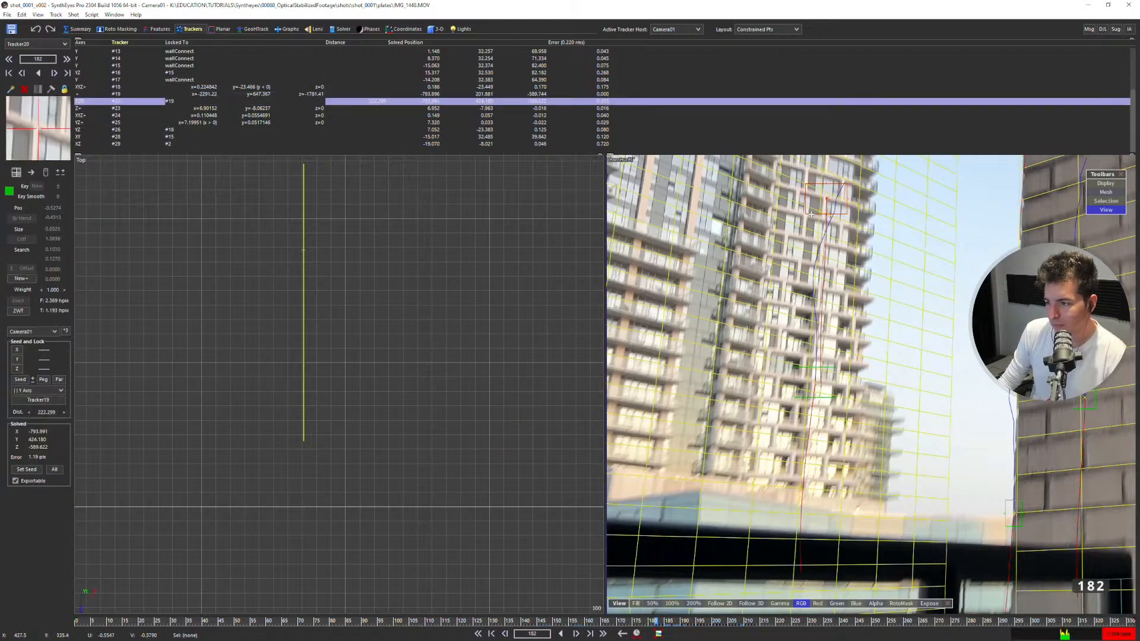
right_click(48, 403)
click(49, 390)
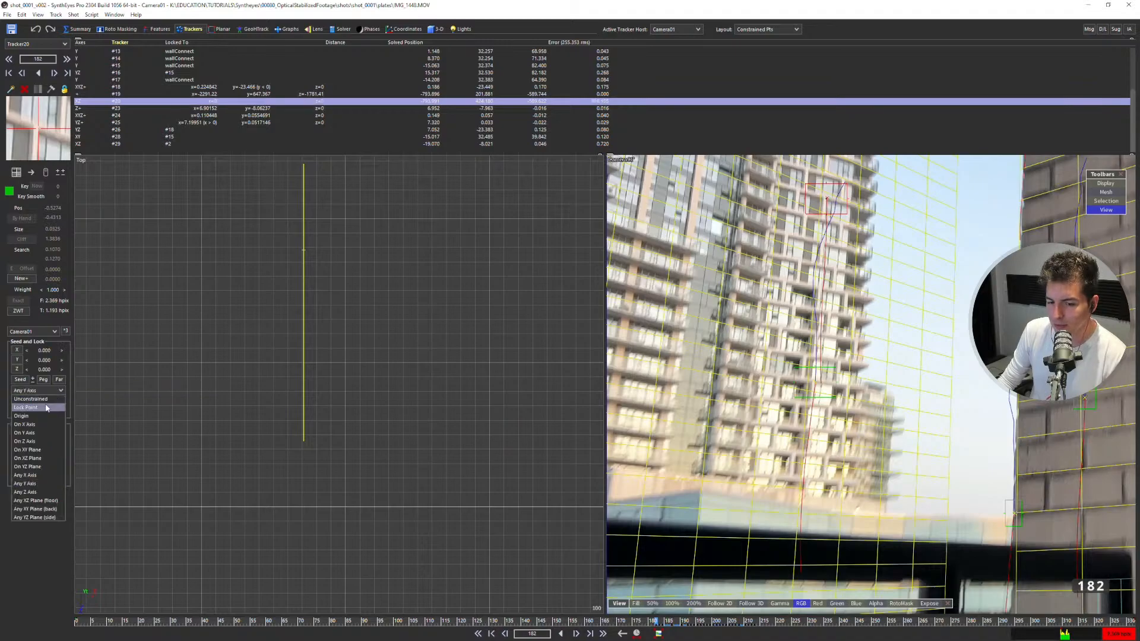
click(36, 404)
Lock Tracker19 and Tracker20 to points on the distant-building plane at X -2291.221 and re-solve the scene.
click(814, 381)
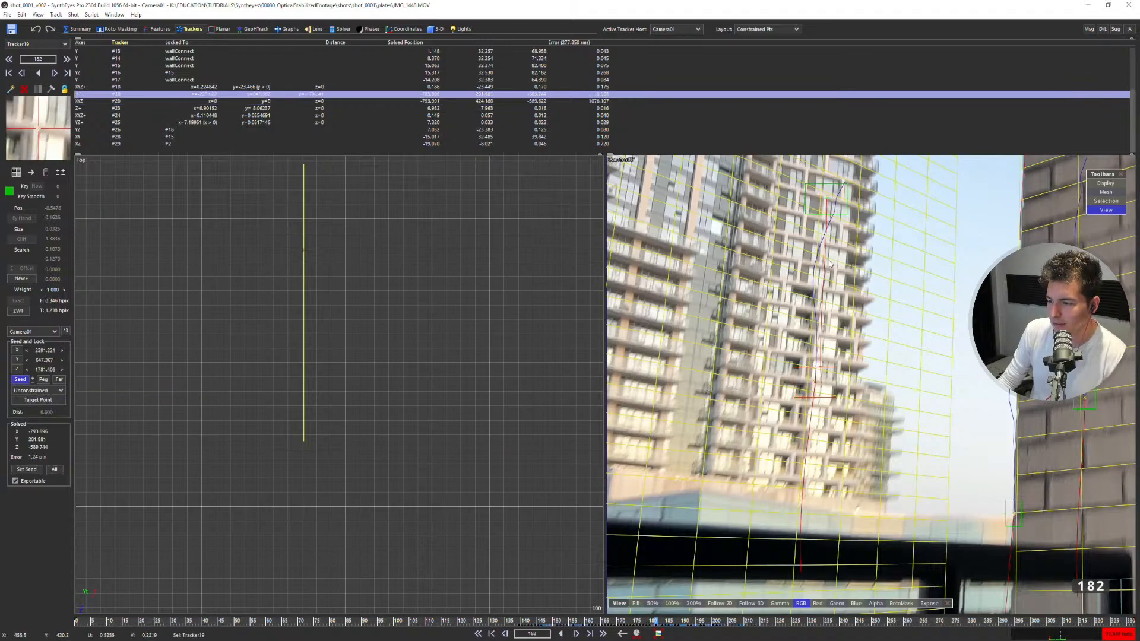
shift+click(846, 212)
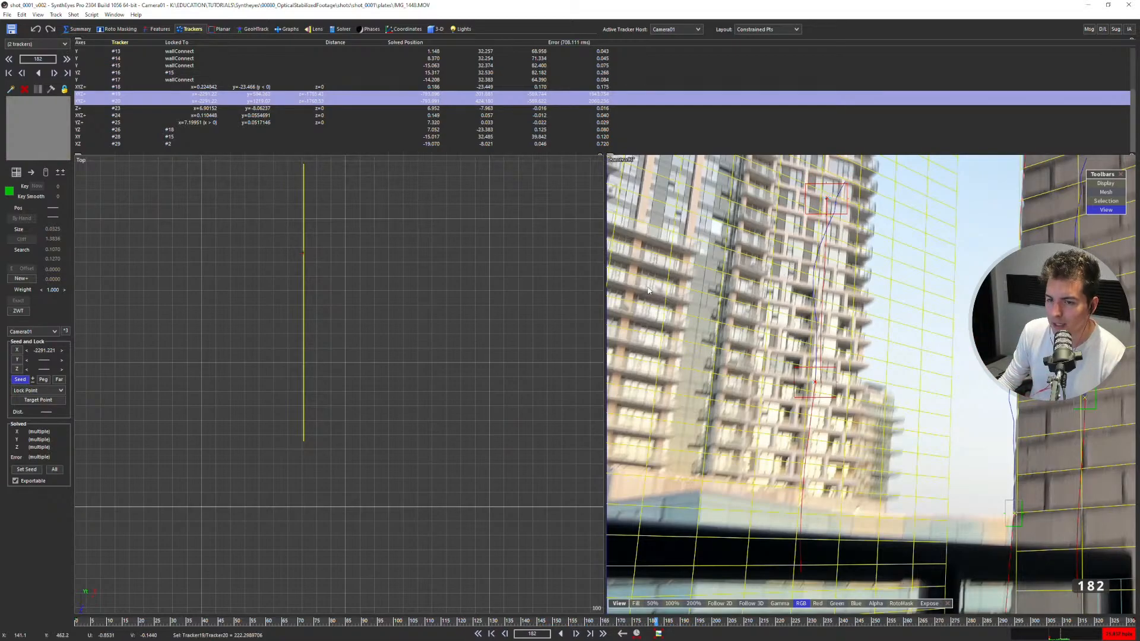
click(340, 29)
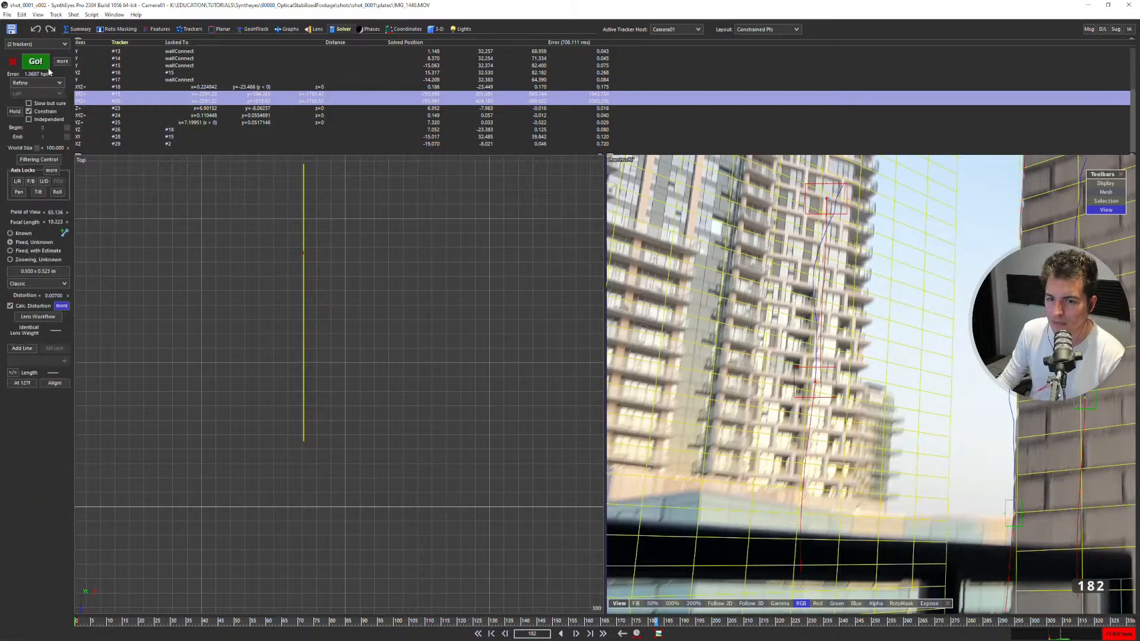
click(36, 62)
click(169, 158)
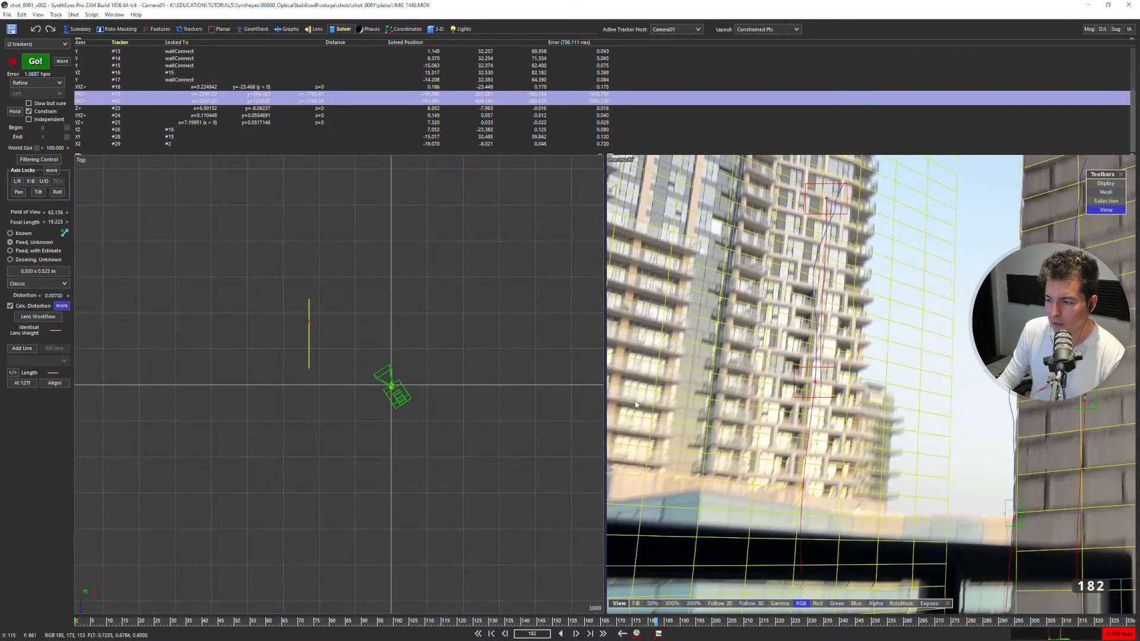
Examine in the full camera view how the grids and tower trackers line up with the footage from about frame 180 to 213.
key(4)
scroll(760, 280, down, 4)
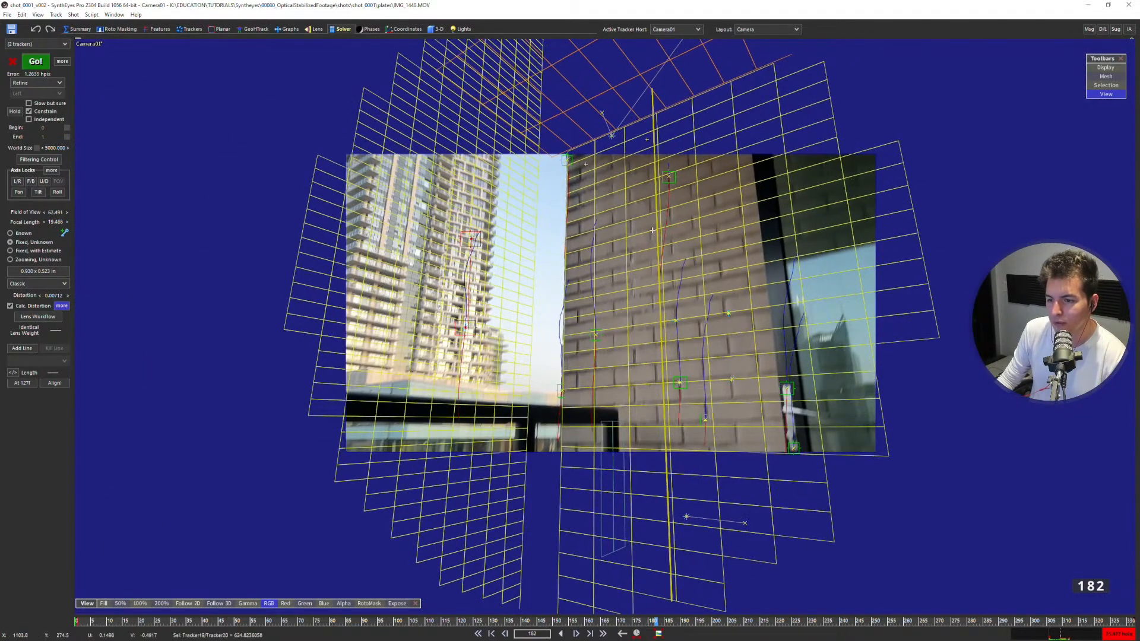
key(d)
key(d)
key(d)
key(d)
key(d)
key(d)
key(d)
key(d)
key(d)
key(d)
key(d)
key(d)
key(d)
key(d)
key(d)
key(d)
key(d)
key(d)
key(d)
key(d)
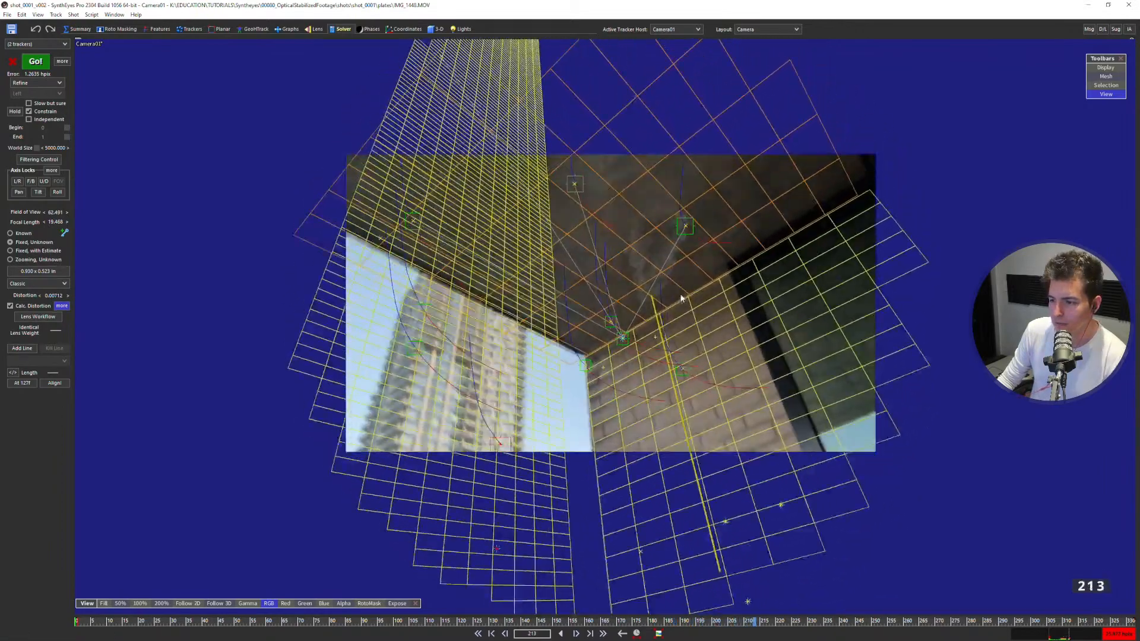
key(s)
key(s)
key(s)
key(s)
key(s)
key(s)
key(s)
key(s)
key(s)
key(s)
key(s)
key(s)
key(s)
key(s)
key(s)
key(s)
key(s)
key(s)
key(s)
key(s)
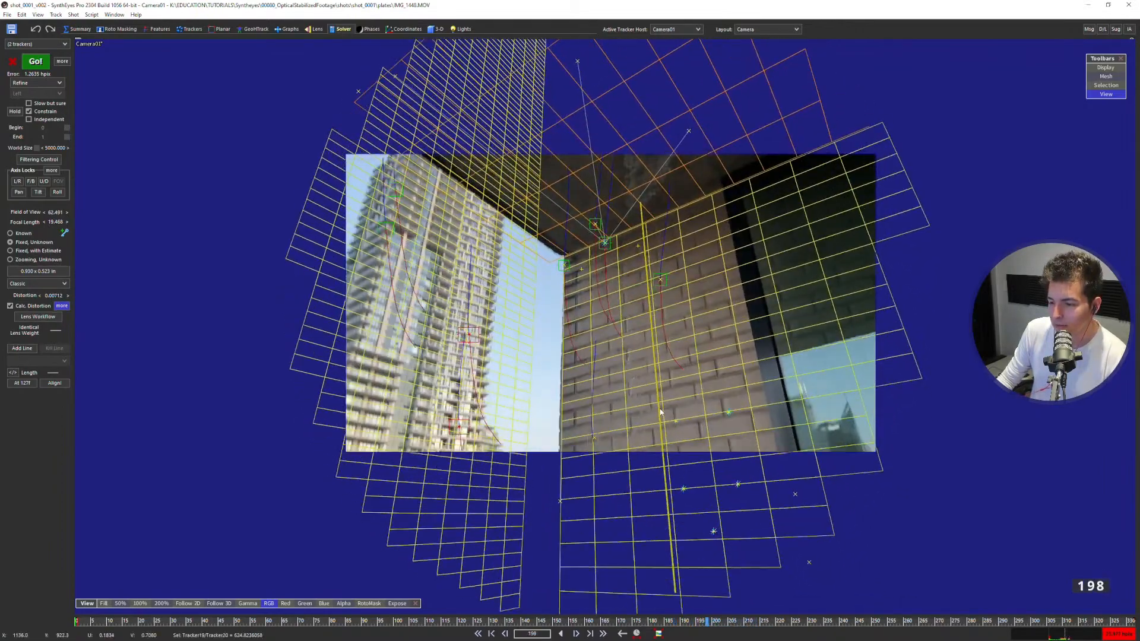
key(s)
key(s)
key(s)
key(s)
key(s)
key(s)
key(s)
key(s)
key(s)
key(s)
key(d)
key(d)
key(d)
key(d)
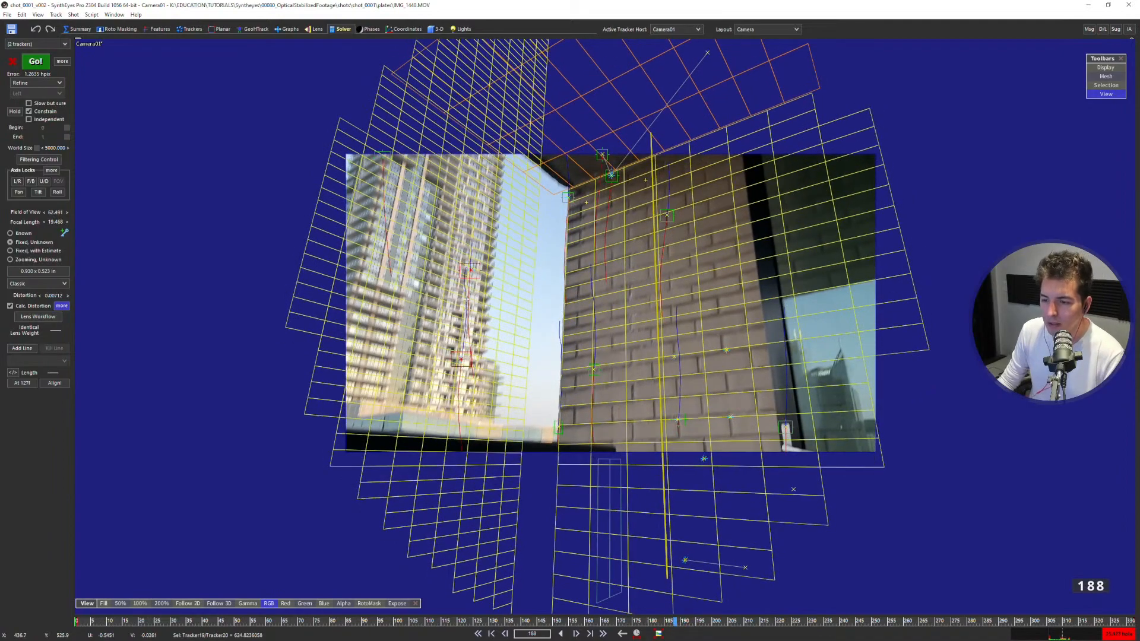
key(d)
key(d)
key(d)
key(d)
key(d)
key(d)
key(d)
key(d)
key(d)
key(d)
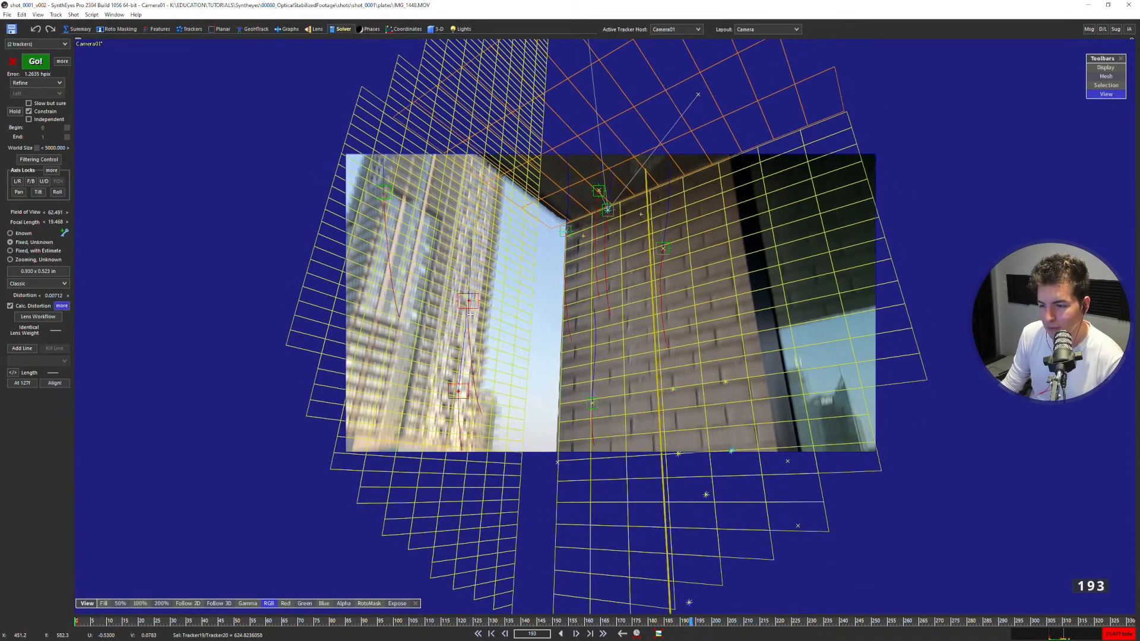
key(d)
key(d)
key(s)
key(s)
key(s)
key(s)
key(s)
key(s)
key(s)
key(s)
key(s)
key(s)
key(s)
key(s)
key(s)
key(s)
key(s)
key(s)
key(s)
key(s)
key(s)
key(s)
key(s)
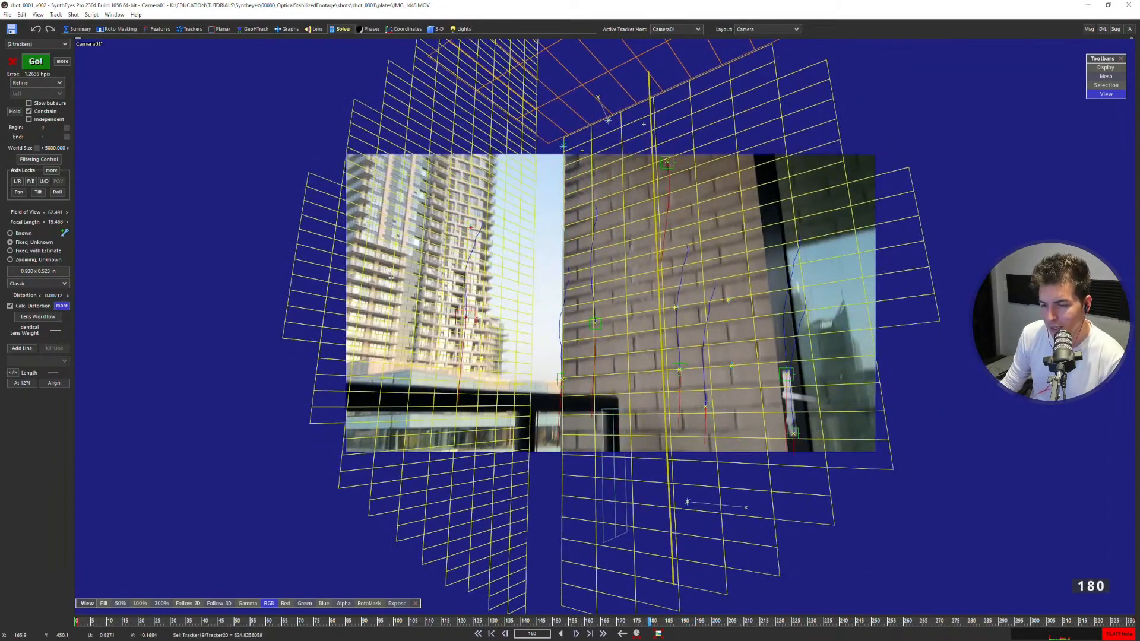
key(s)
key(s)
key(s)
key(s)
key(s)
key(s)
key(s)
key(d)
key(d)
key(d)
key(d)
key(d)
key(d)
key(d)
key(d)
key(d)
key(s)
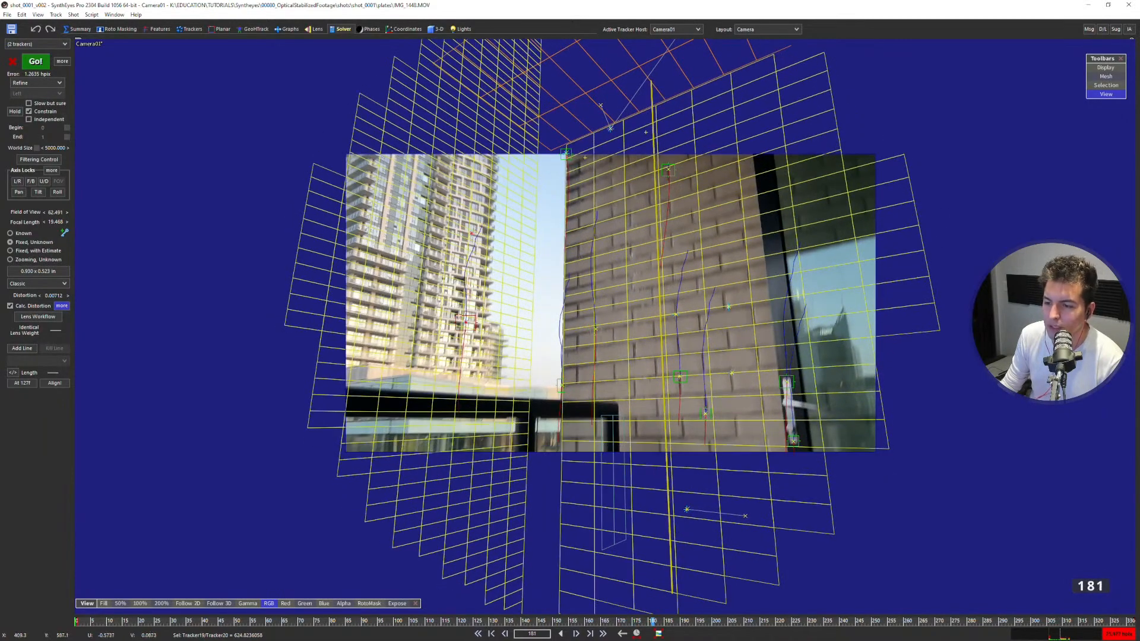
Change the lock mode of both tower trackers, Tracker19 and Tracker20, to Any YZ Plane (side) and re-solve the scene.
click(179, 30)
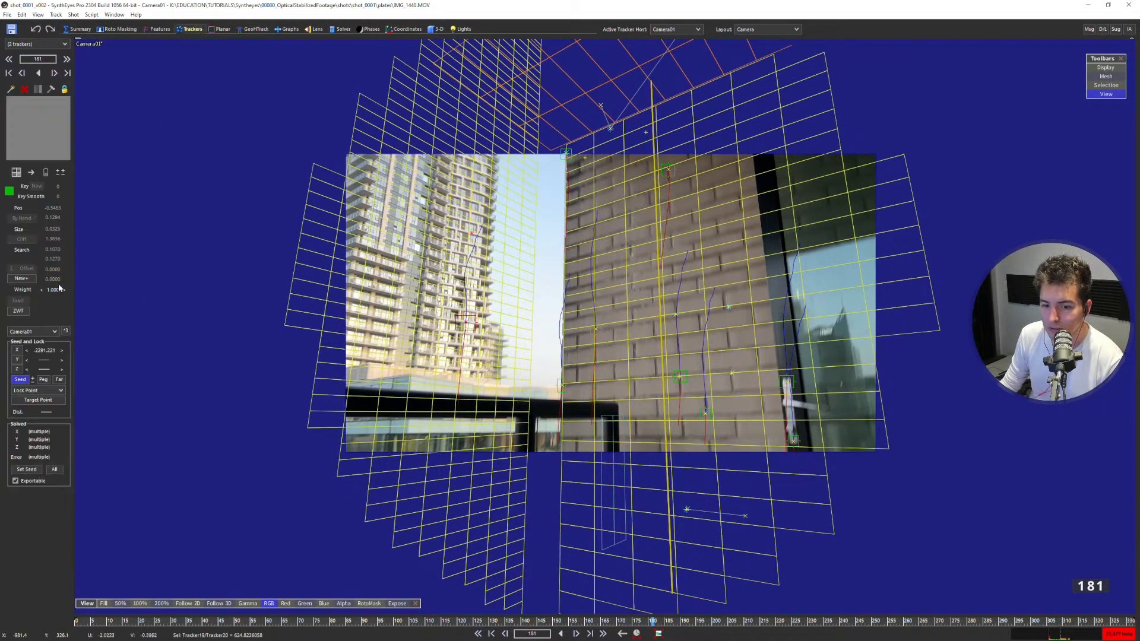
click(50, 391)
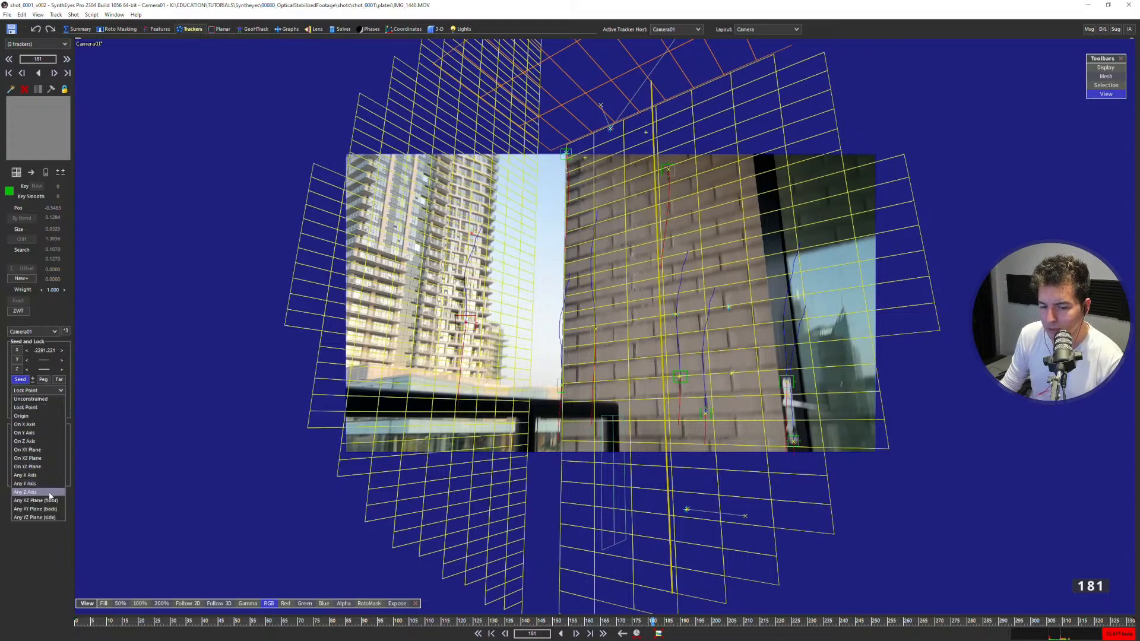
click(46, 518)
click(472, 232)
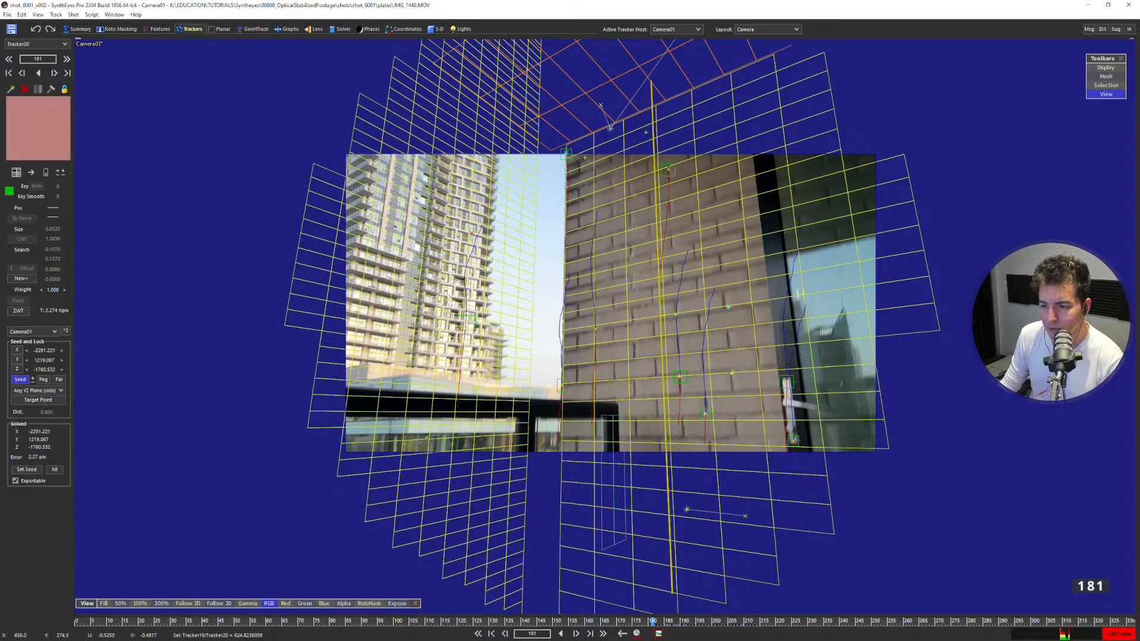
click(466, 321)
key(shift+g)
click(171, 156)
Step through the frames around 195 to 202 to check the building grid and tower trackers against the footage.
key(d)
key(d)
key(d)
key(d)
key(d)
key(d)
key(d)
key(d)
key(d)
key(d)
key(d)
key(d)
key(d)
key(d)
key(d)
key(d)
key(d)
key(d)
key(d)
key(d)
key(d)
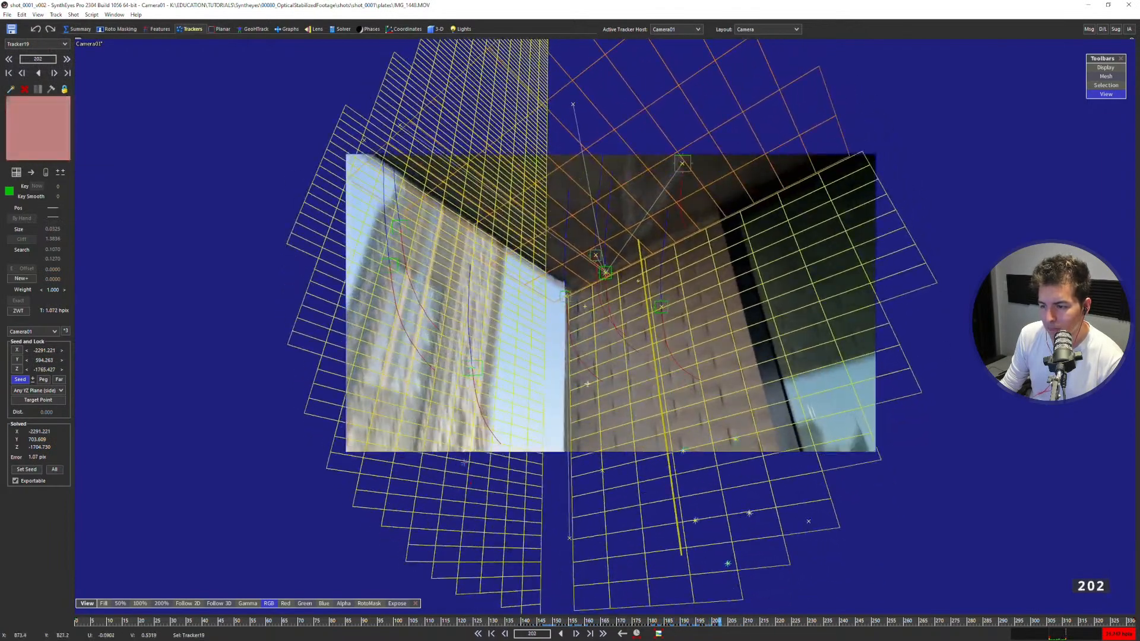
key(s)
key(s)
key(s)
key(s)
key(d)
key(d)
key(d)
key(d)
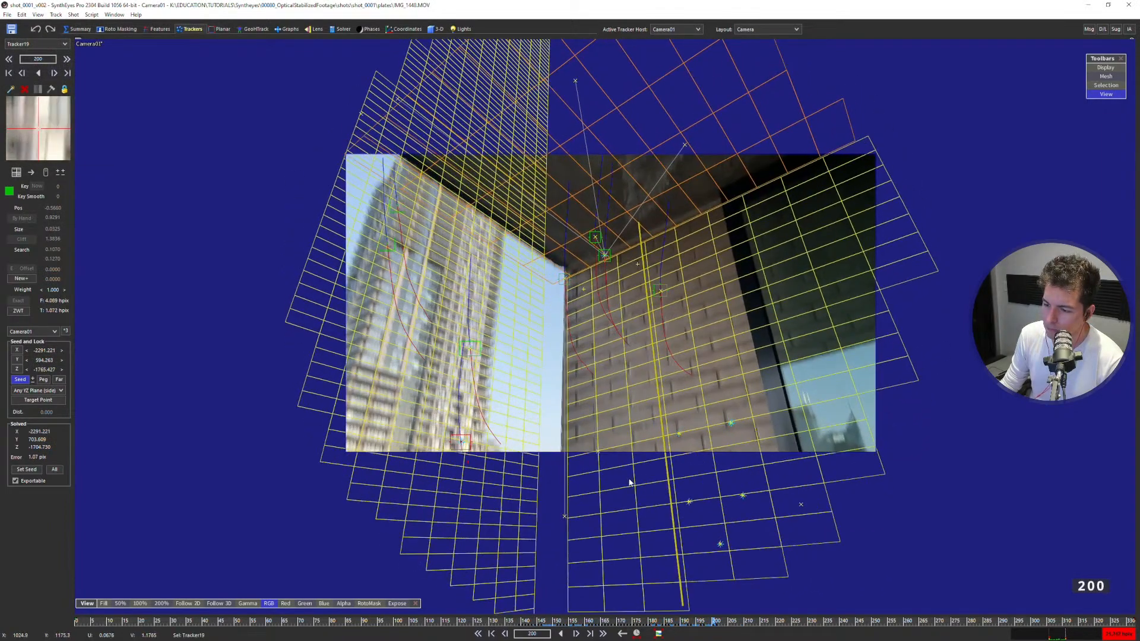
key(s)
key(s)
key(s)
key(s)
key(s)
key(s)
Change Tracker19's lock mode to Unconstrained and re-solve the scene.
click(35, 391)
click(31, 399)
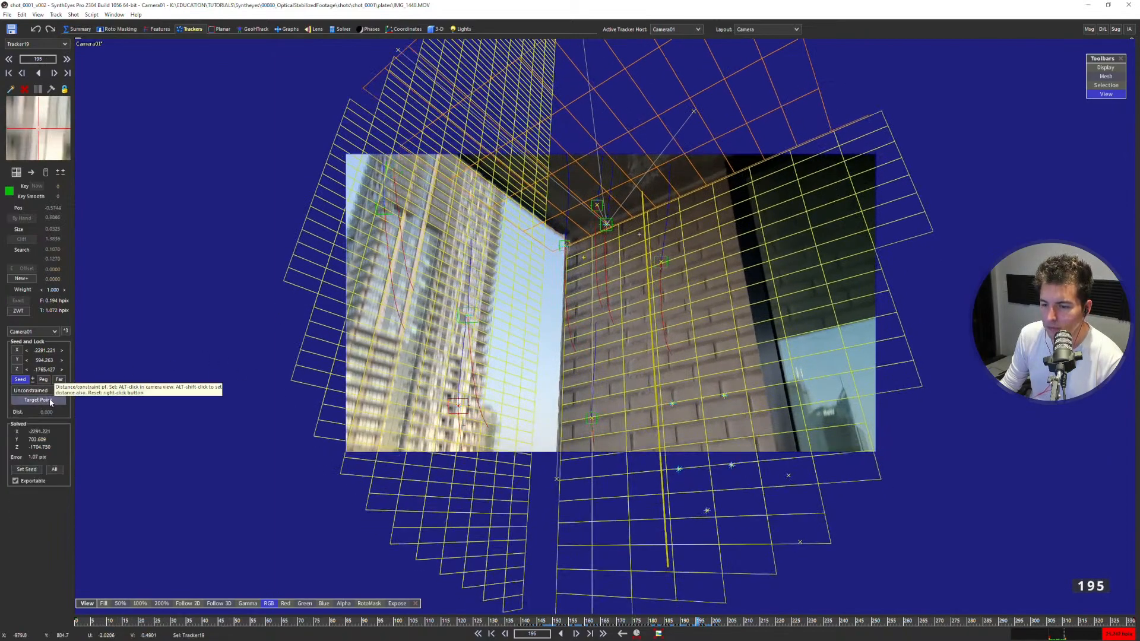
key(shift+g)
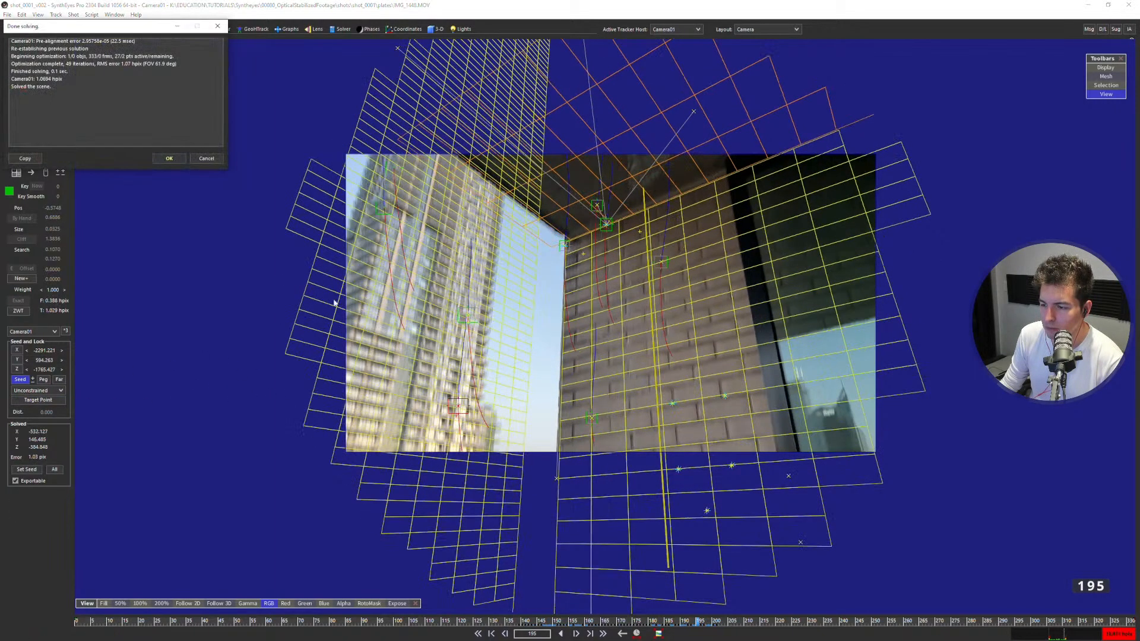
click(162, 161)
Examine the grid alignment around frames 198 to 201 and select the two trackers on the upper part of the nearer building.
key(s)
key(s)
key(s)
key(s)
key(s)
key(s)
key(s)
mouse_move(675, 621)
mouse_down()
mouse_move(656, 618)
mouse_move(730, 599)
mouse_move(716, 596)
mouse_up()
mouse_move(239, 195)
mouse_down()
mouse_move(267, 261)
mouse_move(412, 188)
mouse_up()
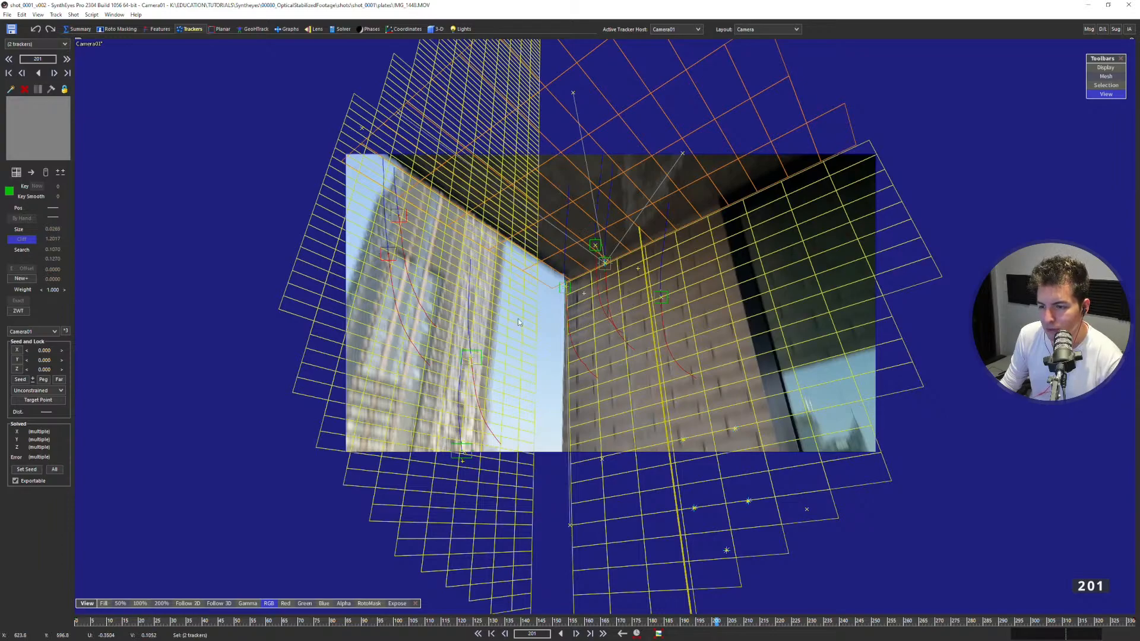
key(Left)
key(Left)
key(Right)
key(Right)
key(Right)
key(Right)
key(Right)
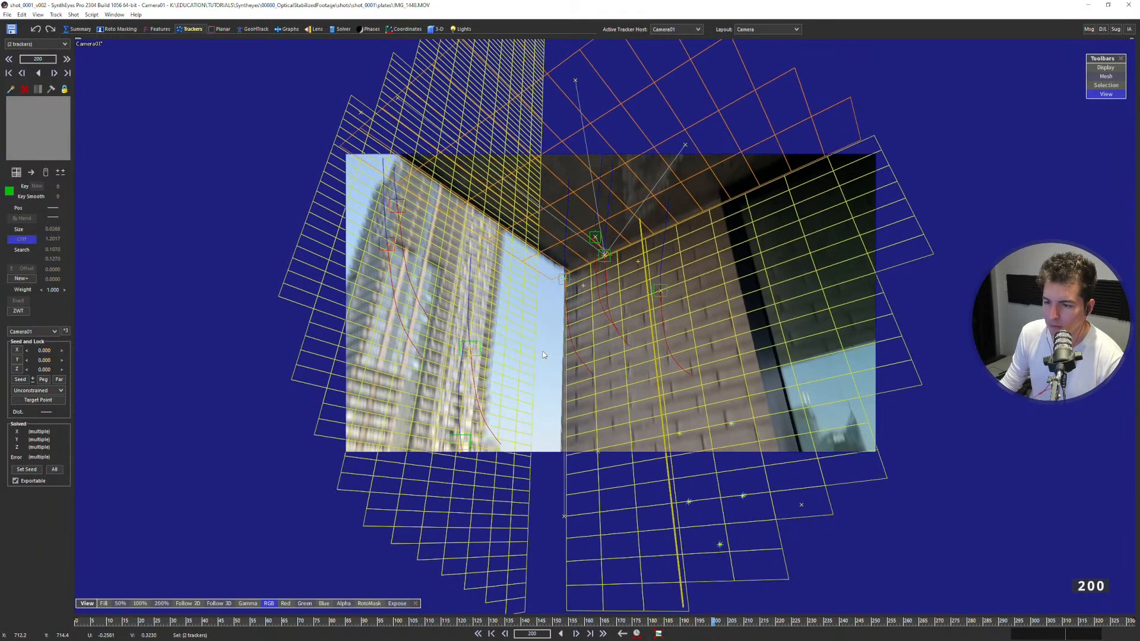
key(Left)
key(Left)
key(Left)
key(Left)
key(Left)
key(Left)
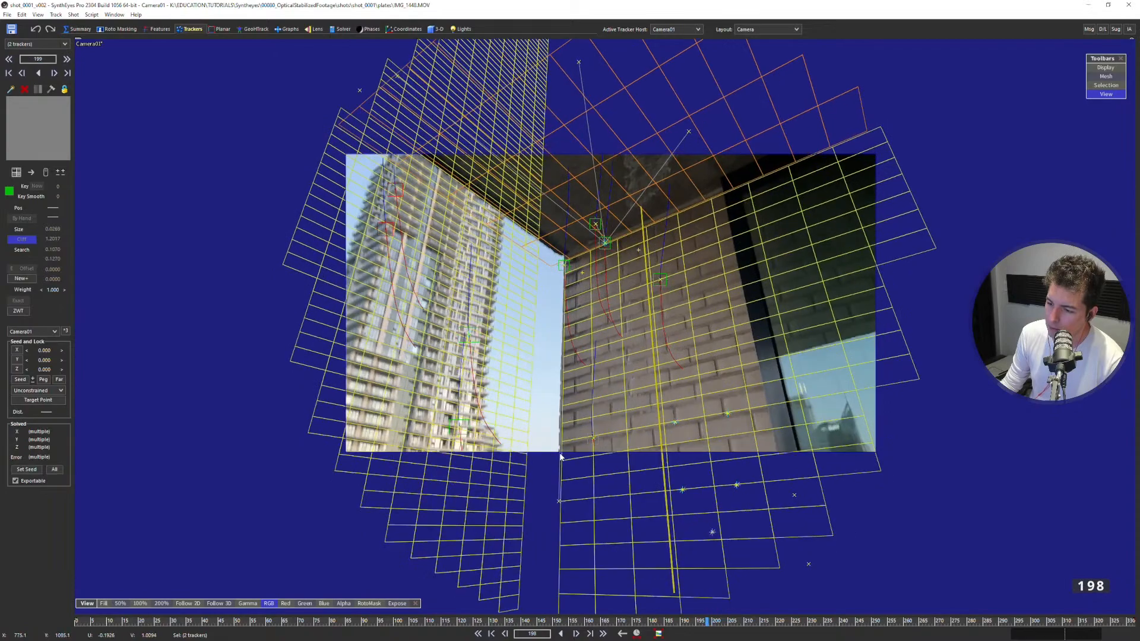
Add a new tracker at frame 198 on a brick joint near the wall's outer edge and shrink its pattern and search areas.
scroll(561, 373, up, 5)
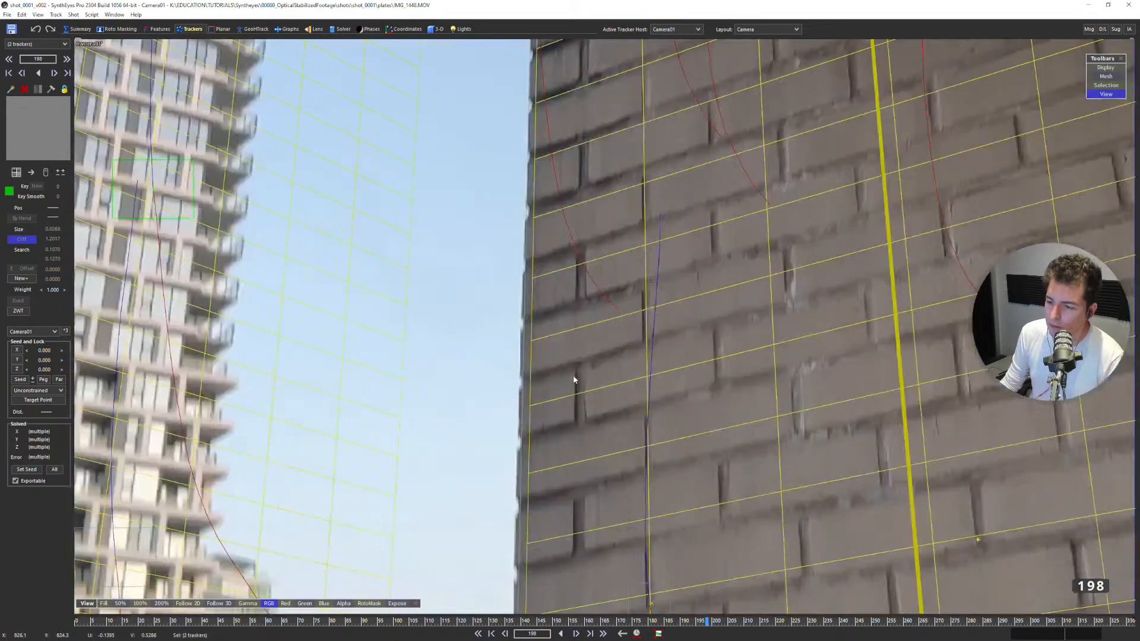
click(580, 369)
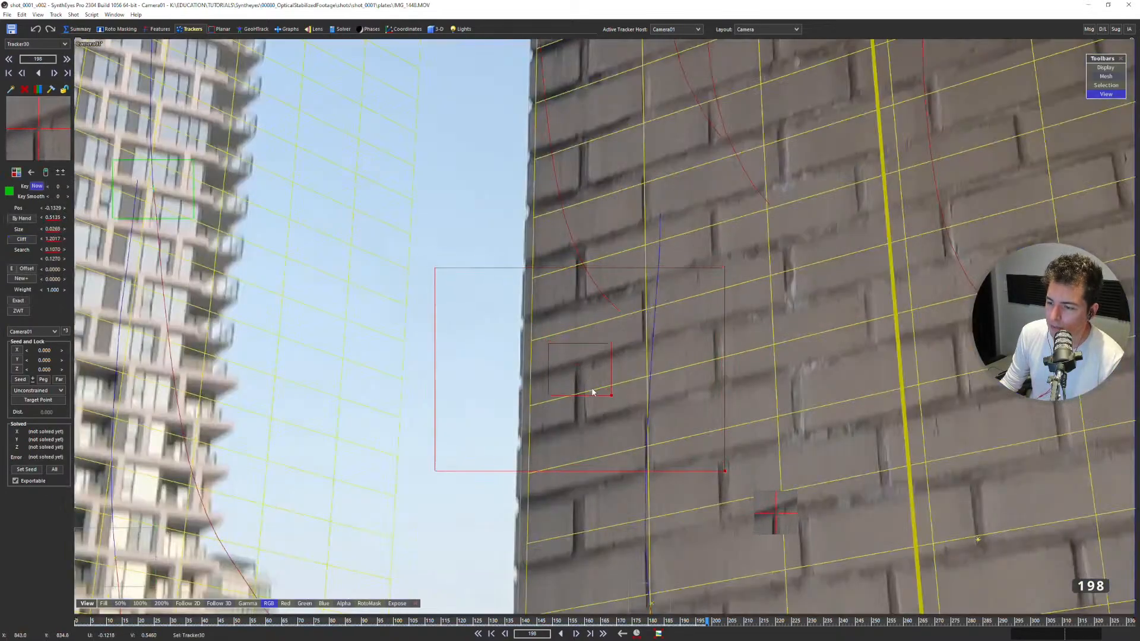
drag(596, 395, 594, 395)
key(5)
drag(745, 430, 591, 313)
scroll(601, 208, up, 3)
scroll(605, 162, down, 2)
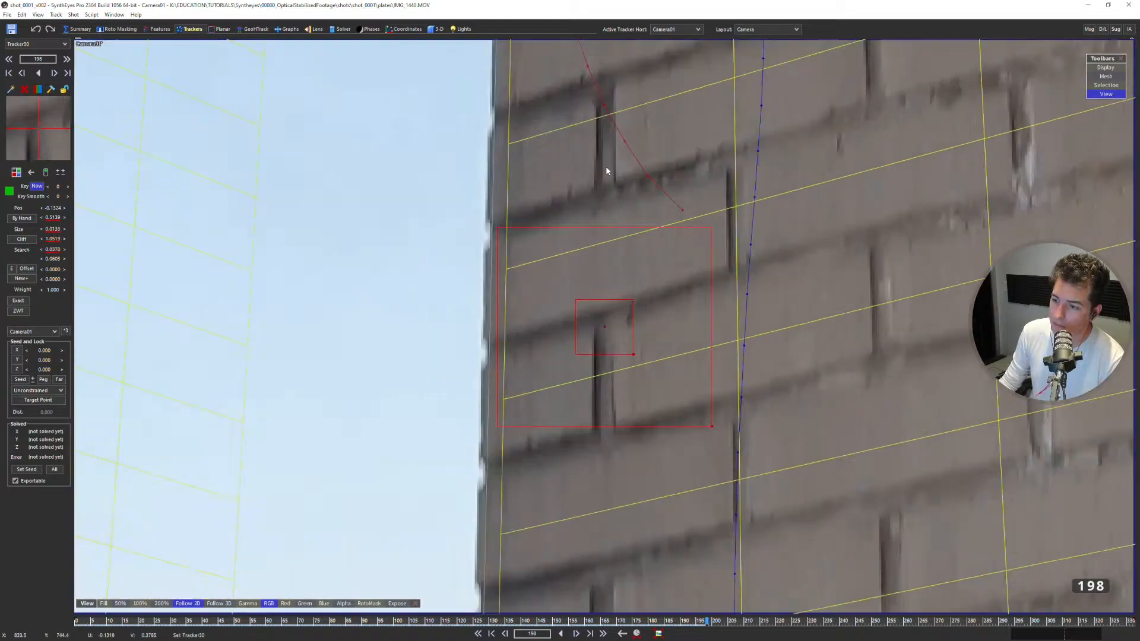
scroll(617, 313, down, 2)
middle_drag(618, 351, 515, 302)
Track the new wall tracker backward from frame 198 to frame 195 with the view following it in 2D.
key(d)
key(s)
key(s)
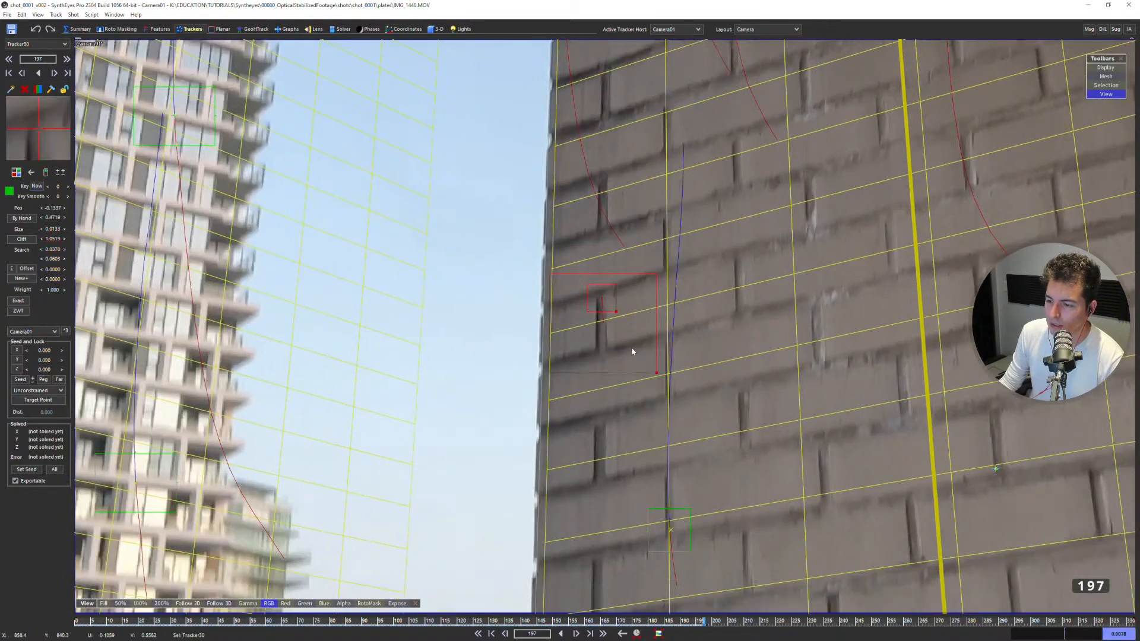
key(5)
scroll(629, 337, up, 1)
key(d)
key(s)
key(s)
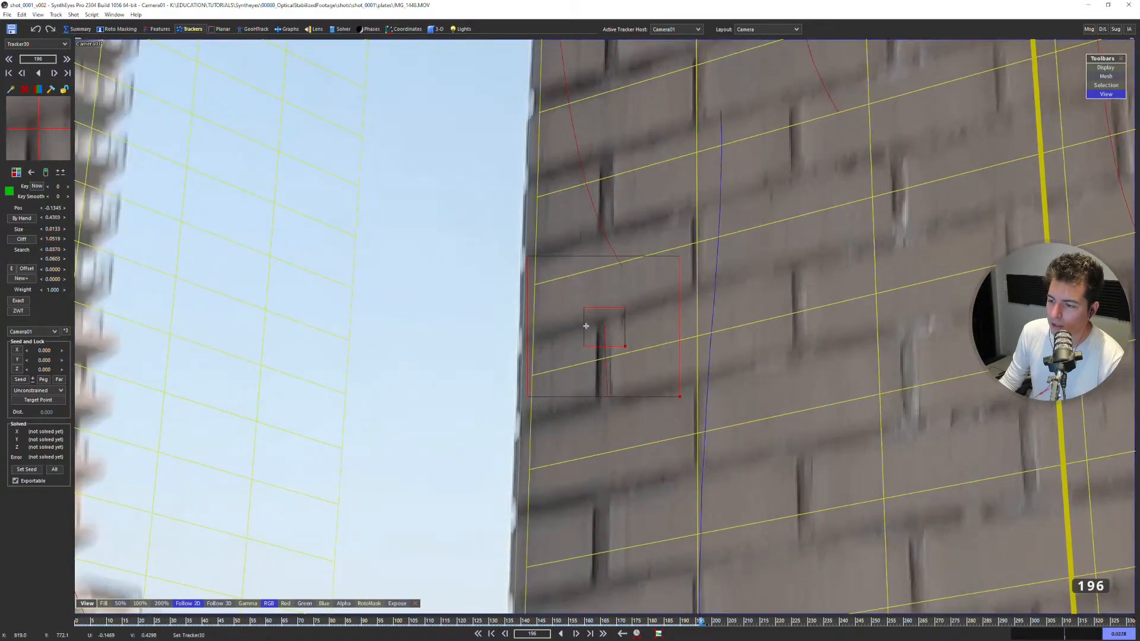
key(s)
key(s)
key(d)
key(d)
key(s)
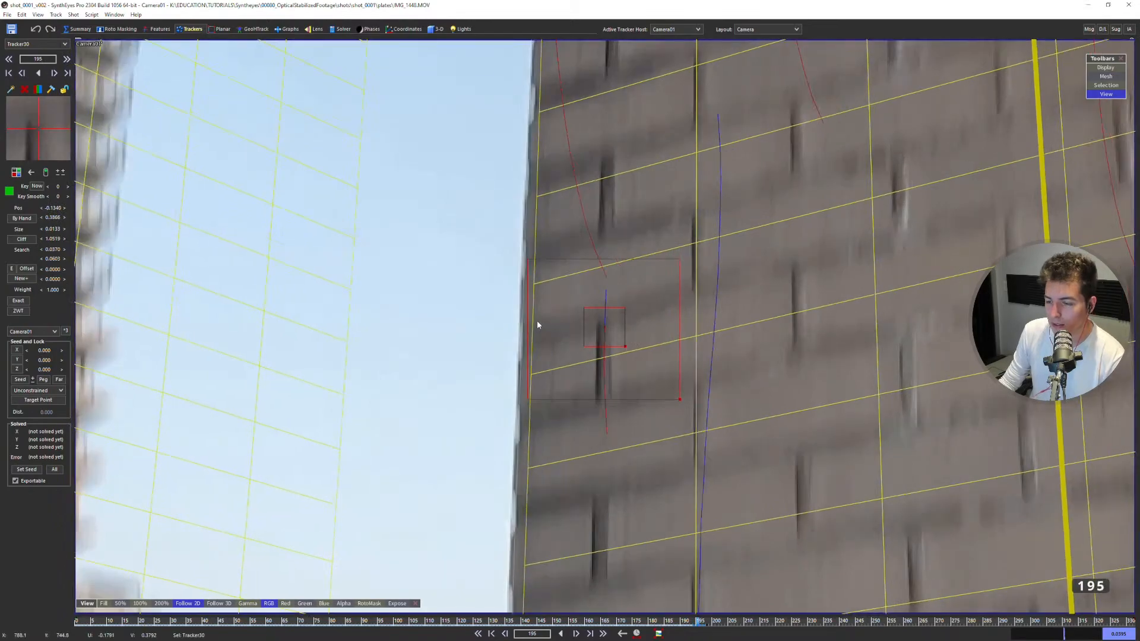
click(39, 14)
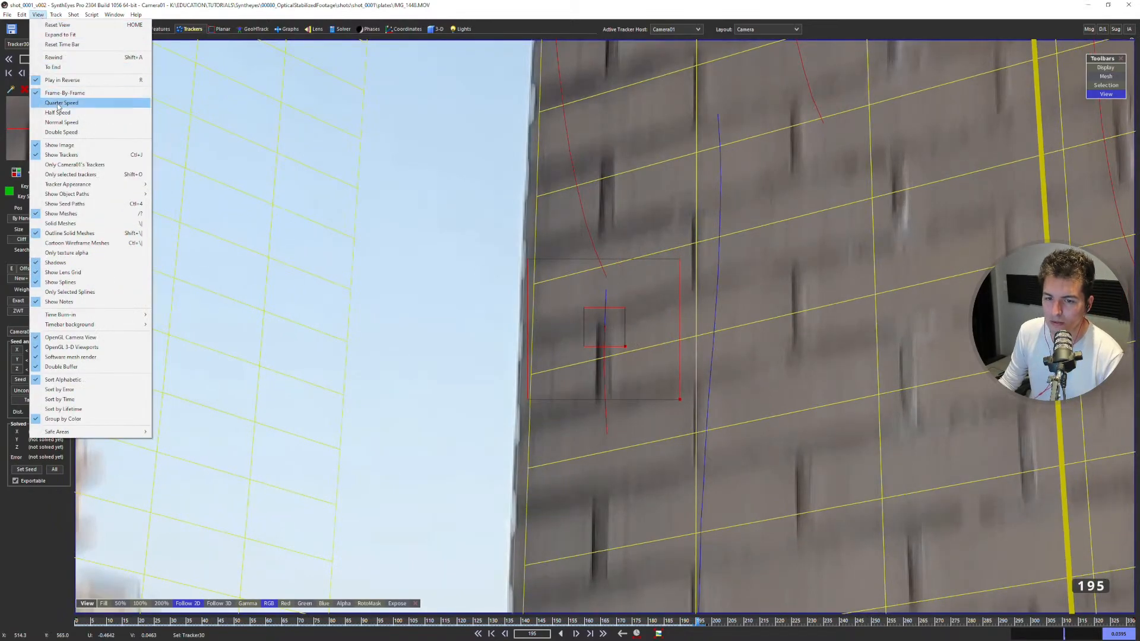
mouse_move(55, 14)
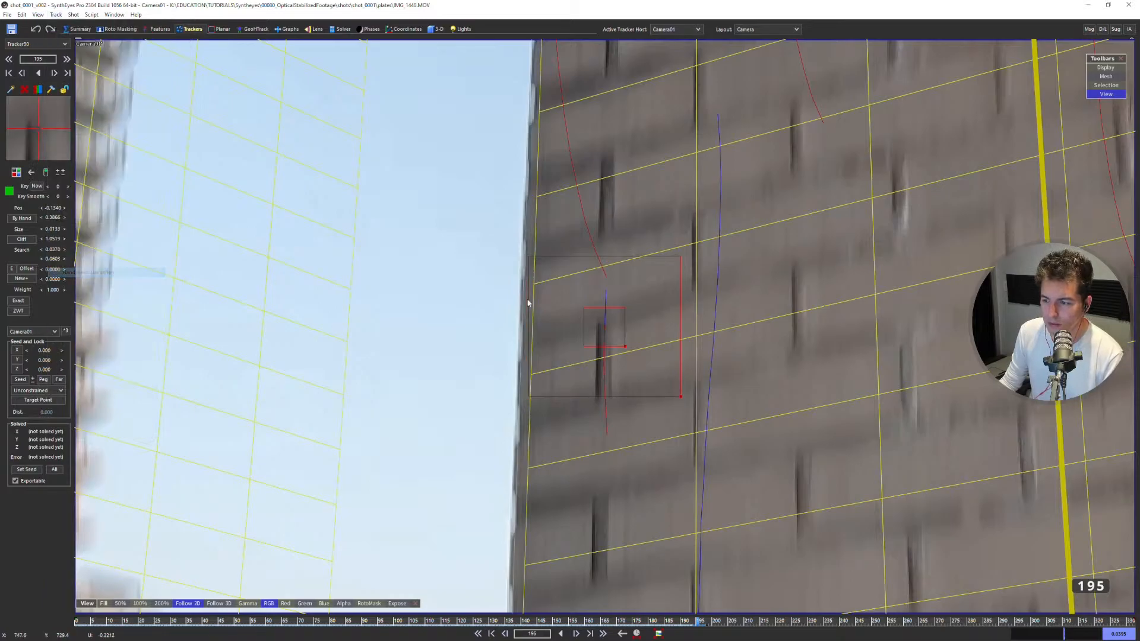
Continue tracking the wall tracker backward from frame 195 to frame 177.
scroll(665, 297, down, 5)
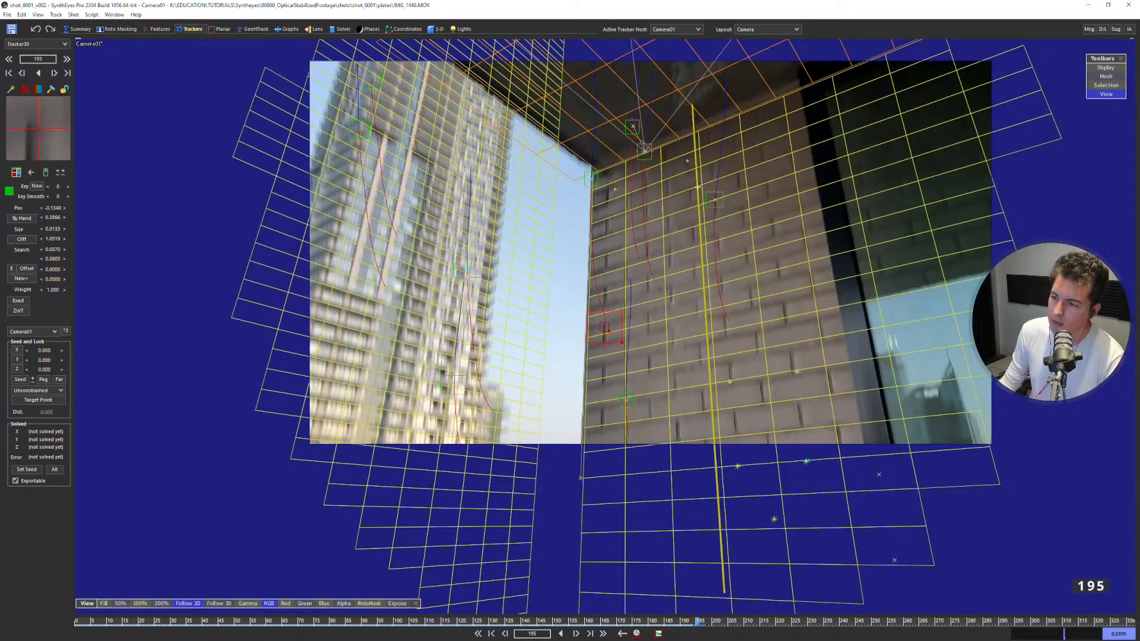
scroll(658, 316, up, 5)
key(Right)
key(Left)
key(Left)
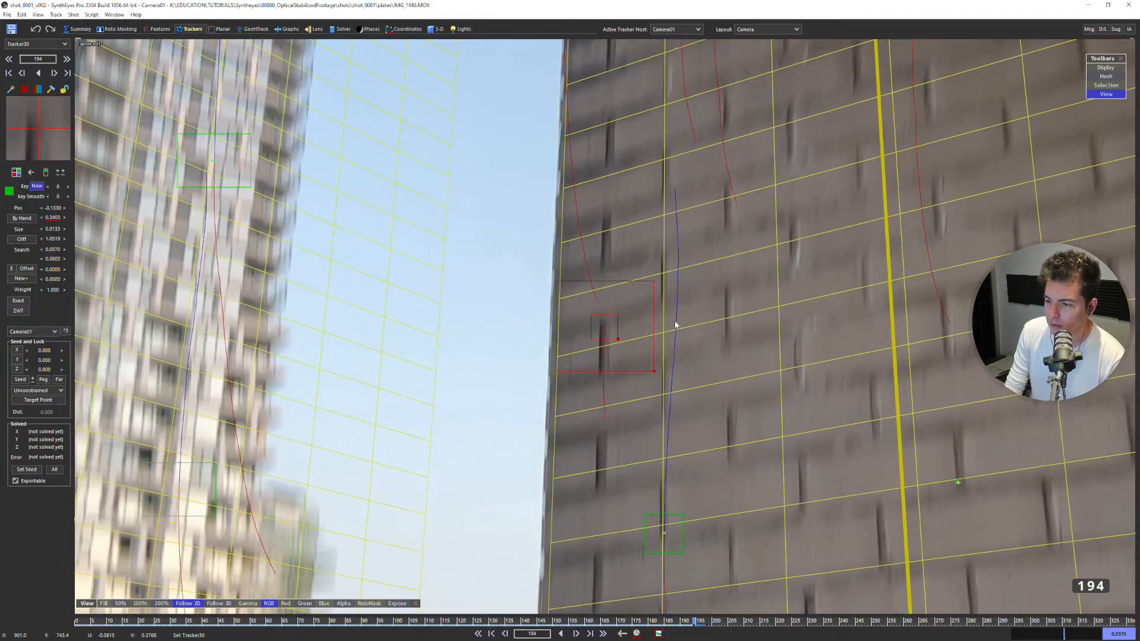
key(Left)
key(Left)
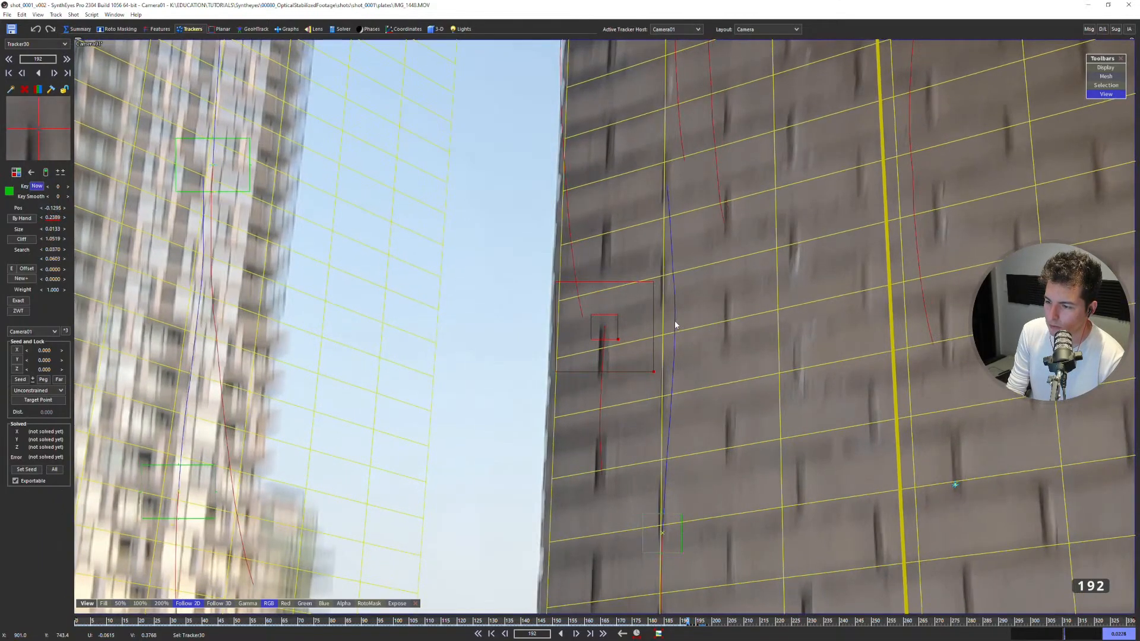
key(Left)
key(Left)
key(Left)
key(Left)
key(Left)
key(Left)
key(Left)
key(Left)
key(Left)
key(Left)
key(Left)
key(Left)
key(Left)
key(Left)
key(Left)
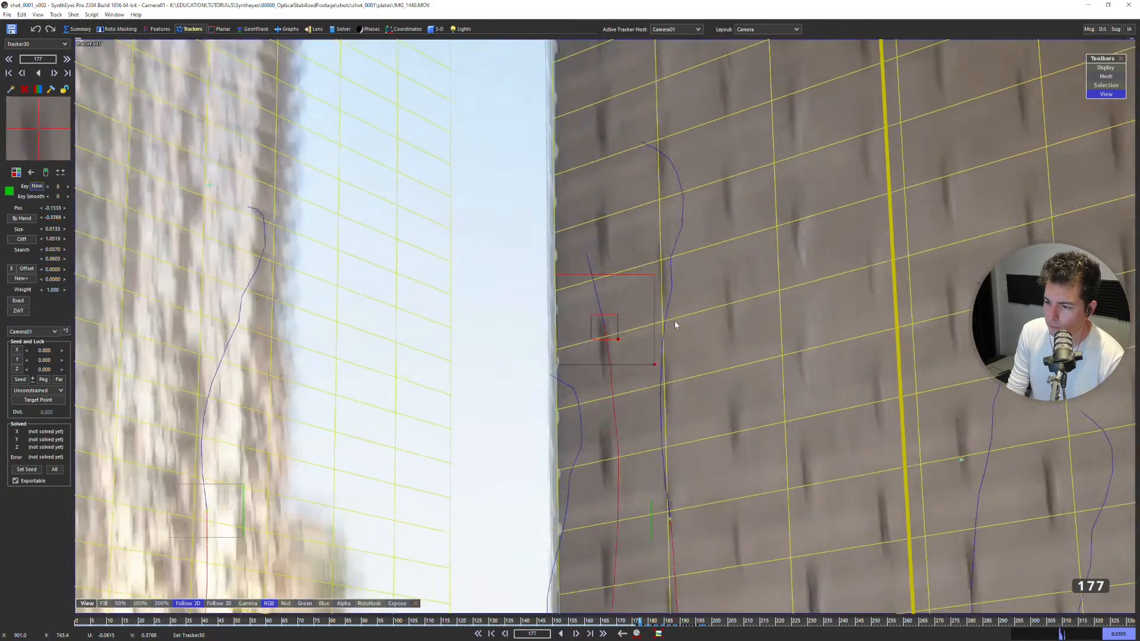
Compare neighbouring frames around 177 and reposition the wall tracker on its brick joint through the motion blur.
key(Right)
key(Left)
key(Right)
key(Left)
key(Right)
key(Left)
key(Right)
key(Left)
mouse_move(604, 326)
mouse_down()
mouse_move(604, 315)
mouse_move(615, 344)
mouse_up()
key(Right)
key(Left)
key(Left)
key(Right)
key(Left)
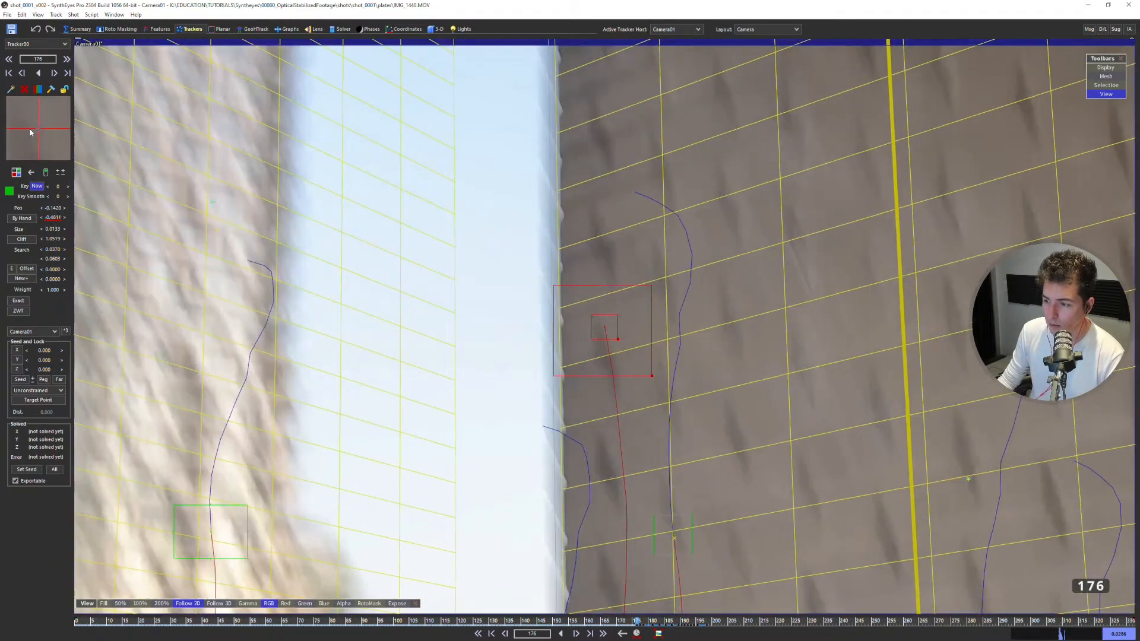
Track the wall tracker back to frame 168, fine-tuning its position on the blurred brick joint.
key(Left)
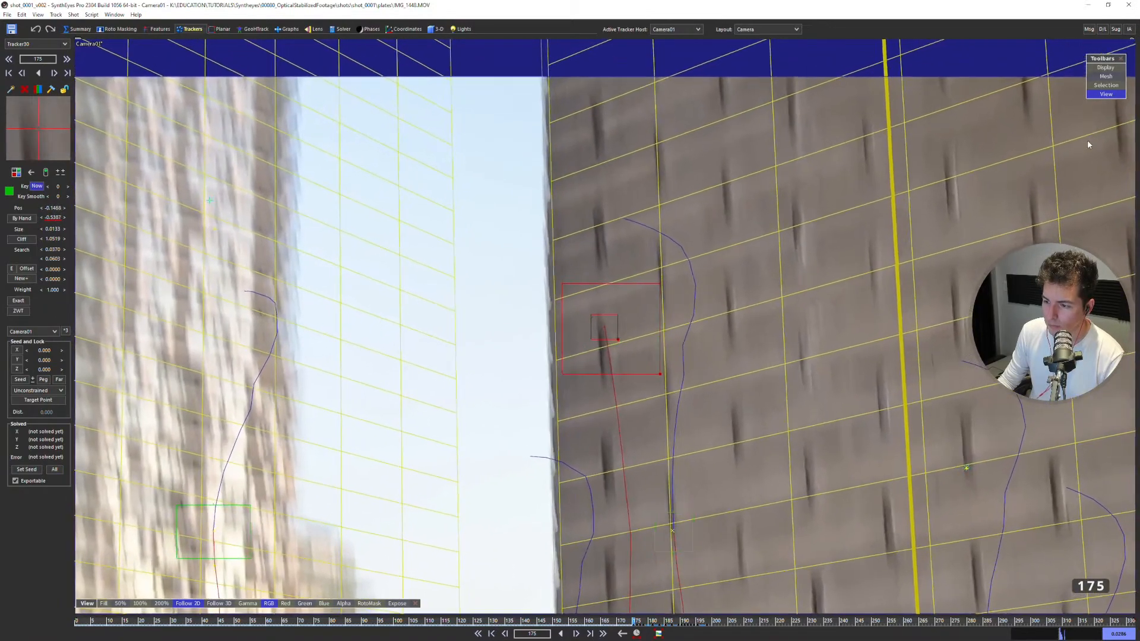
key(Right)
key(Left)
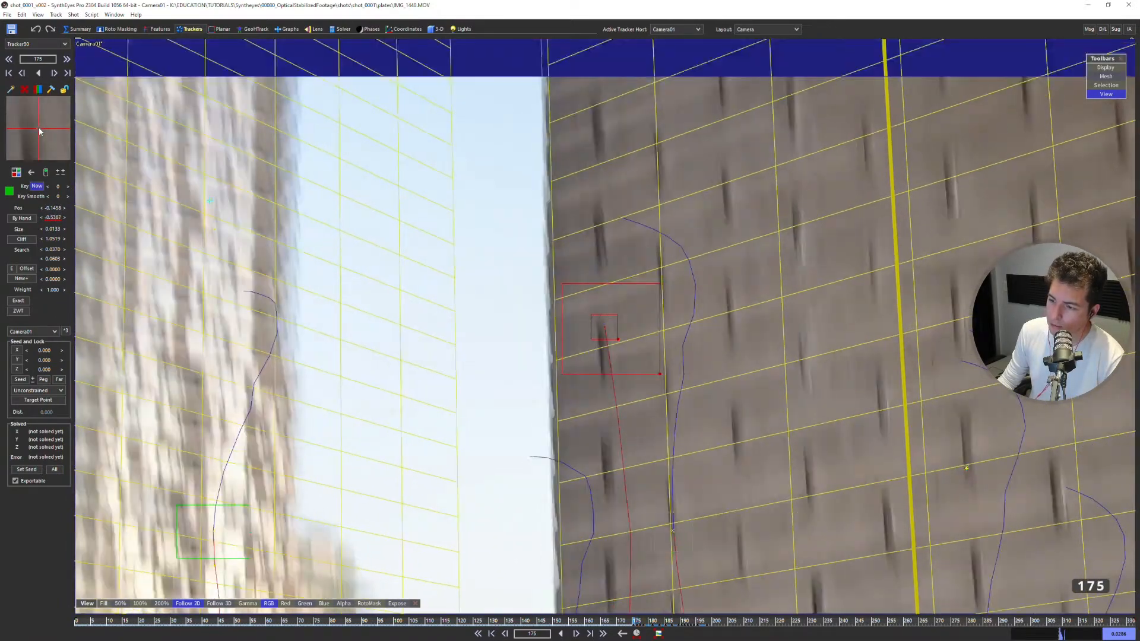
key(Left)
key(Left)
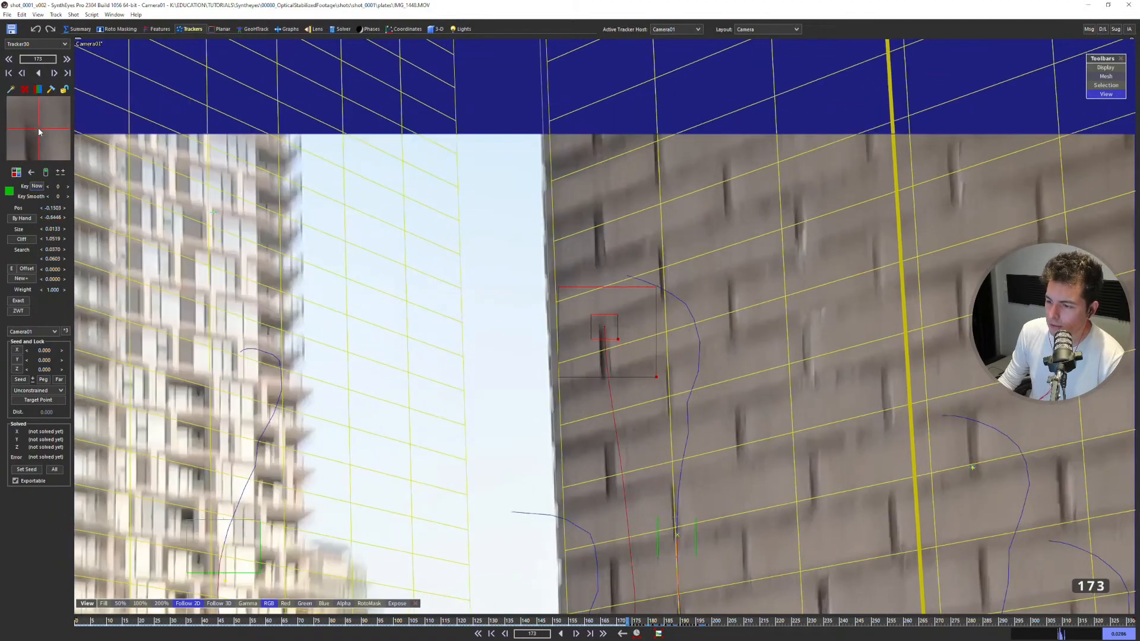
key(Left)
key(Left)
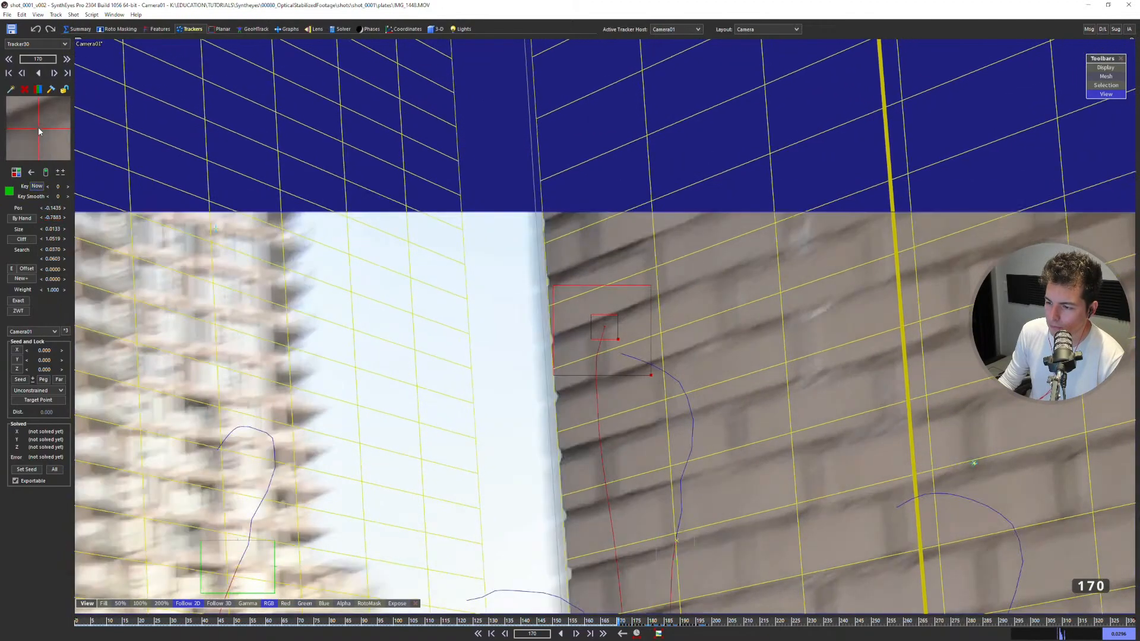
key(Left)
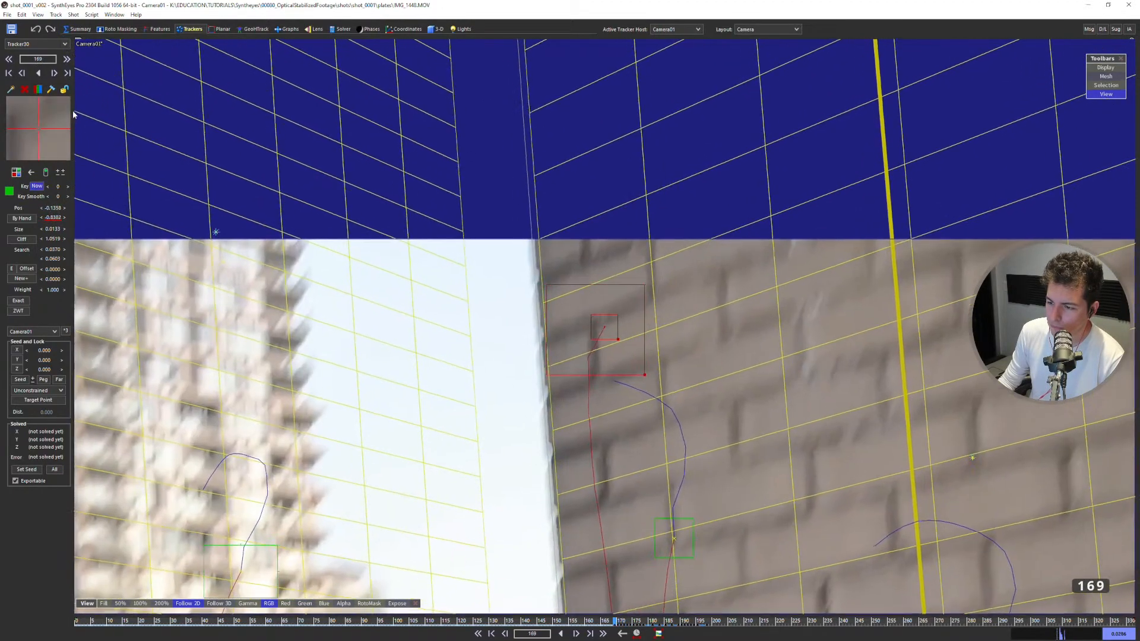
key(Left)
key(Left)
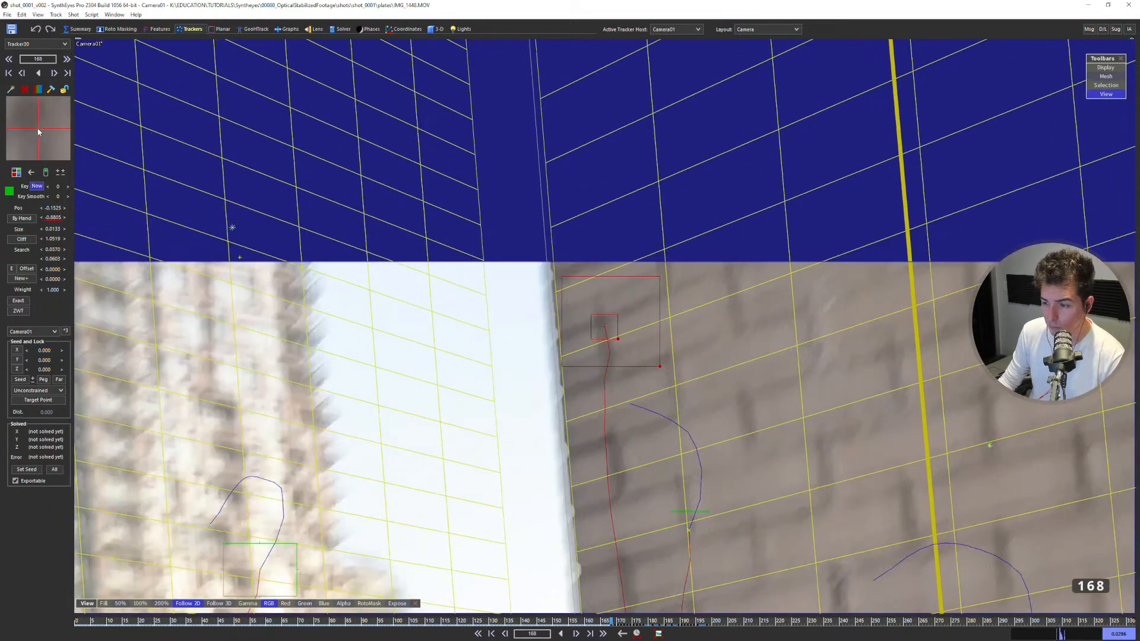
drag(38, 132, 37, 128)
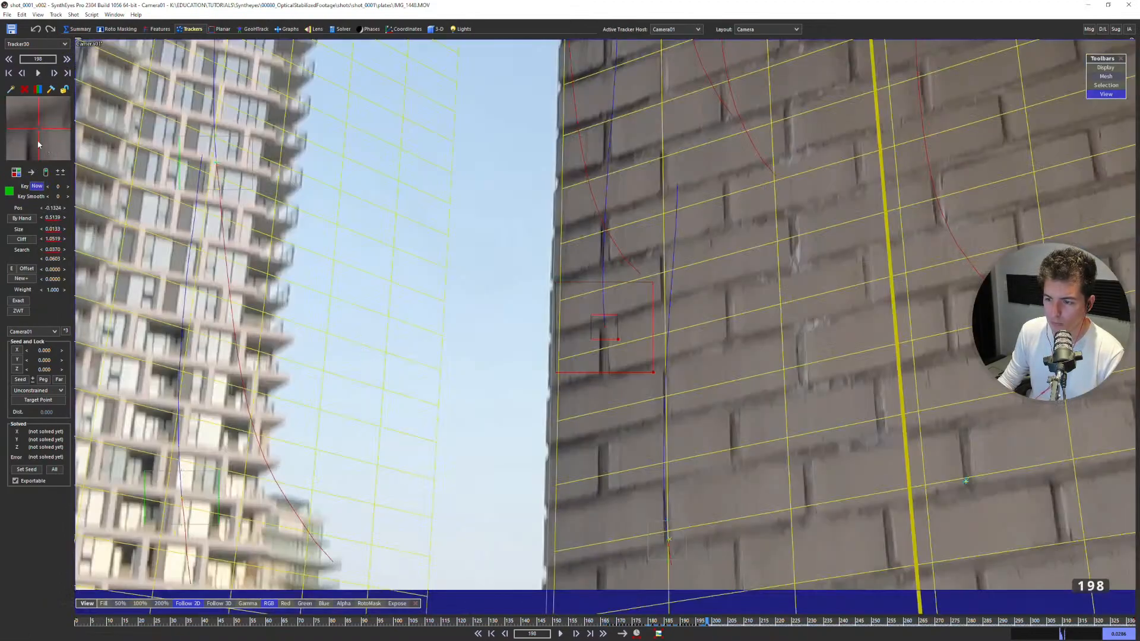
Track the wall tracker forward through frame 206, refining its position at frame 199.
key(Right)
key(Right)
key(Right)
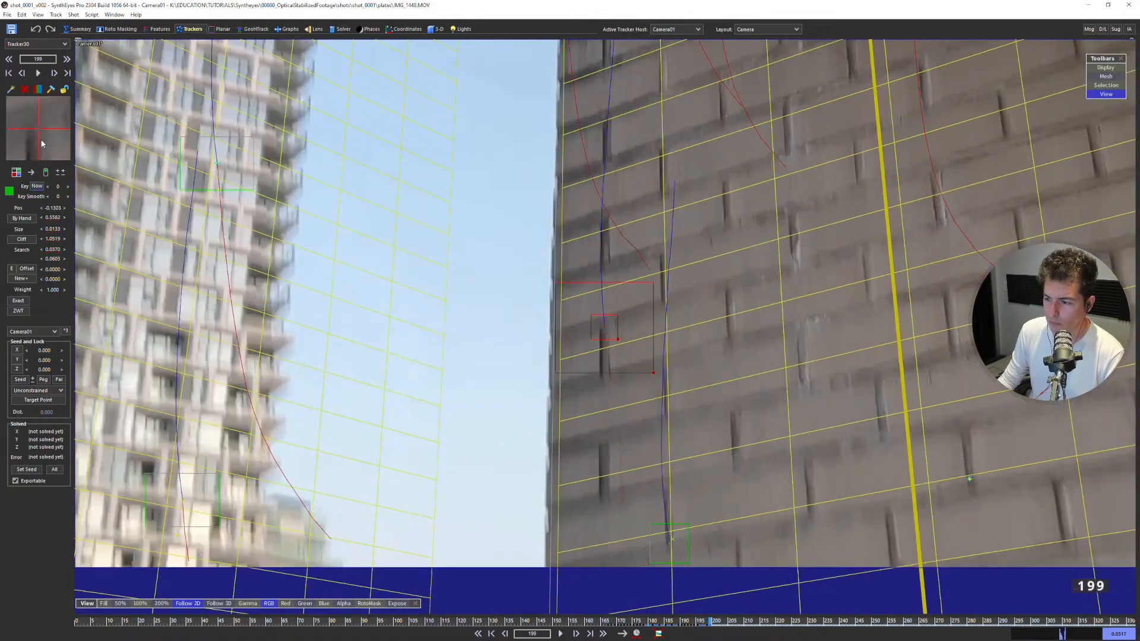
drag(39, 129, 38, 128)
key(Right)
key(Left)
key(Right)
key(Right)
key(Right)
key(Right)
Step back and forth below frame 207 to check that the wall tracker stays on its brick joint.
key(Right)
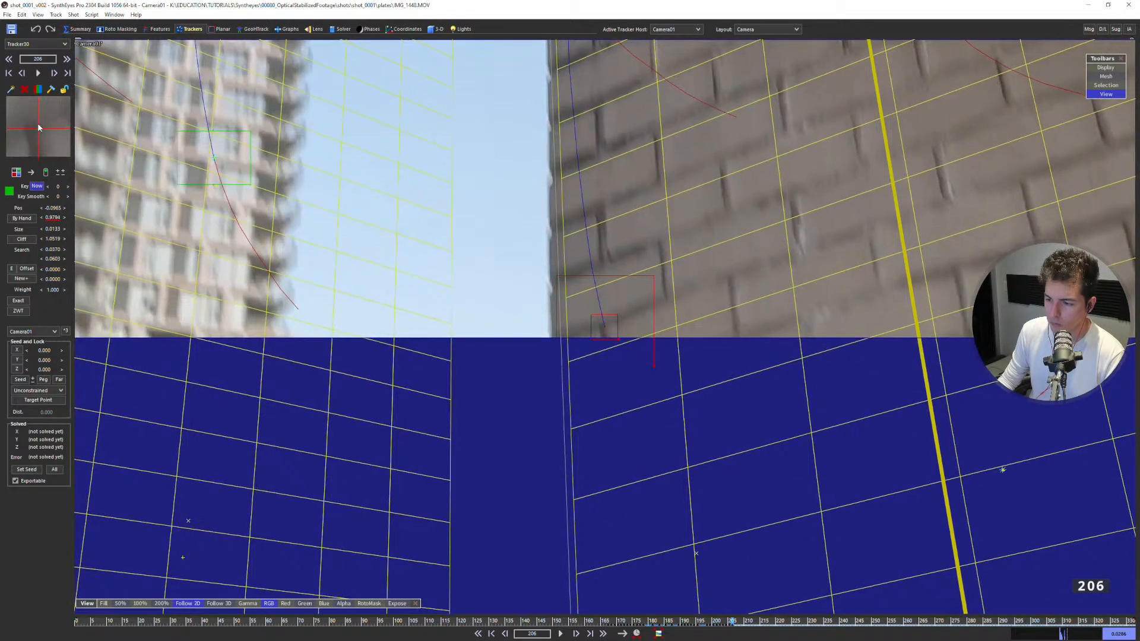
key(Right)
key(Left)
key(Left)
key(Left)
key(Left)
key(Left)
key(Left)
key(Left)
key(Left)
key(Left)
key(Left)
key(Left)
key(Left)
key(Right)
key(Right)
key(Right)
key(Right)
key(Right)
key(Right)
Re-solve the scene with the new wall tracker included.
scroll(602, 221, down, 2)
key(F9)
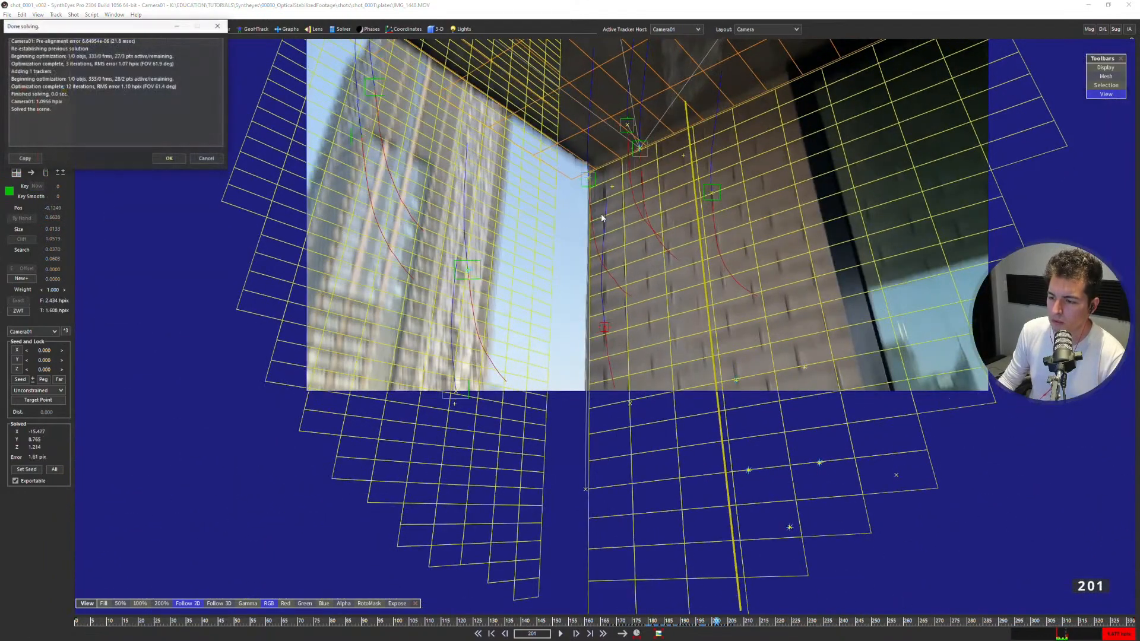
click(184, 161)
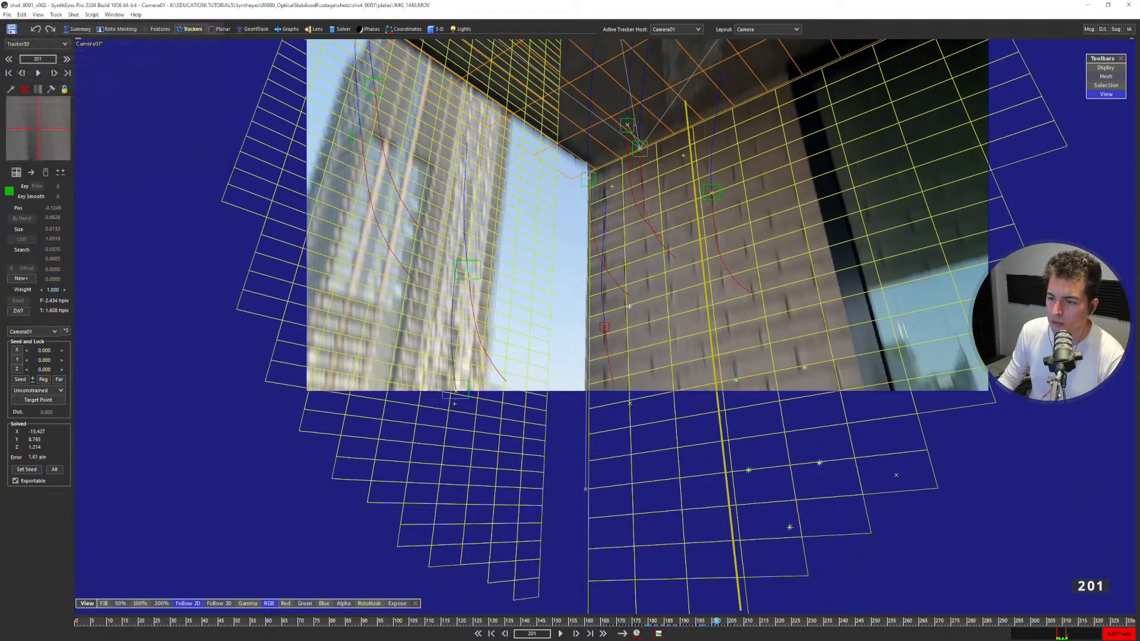
Re-solve with the new wall tracker locked to Any XY Plane (back), and solve again with it set to Lock Point.
click(42, 390)
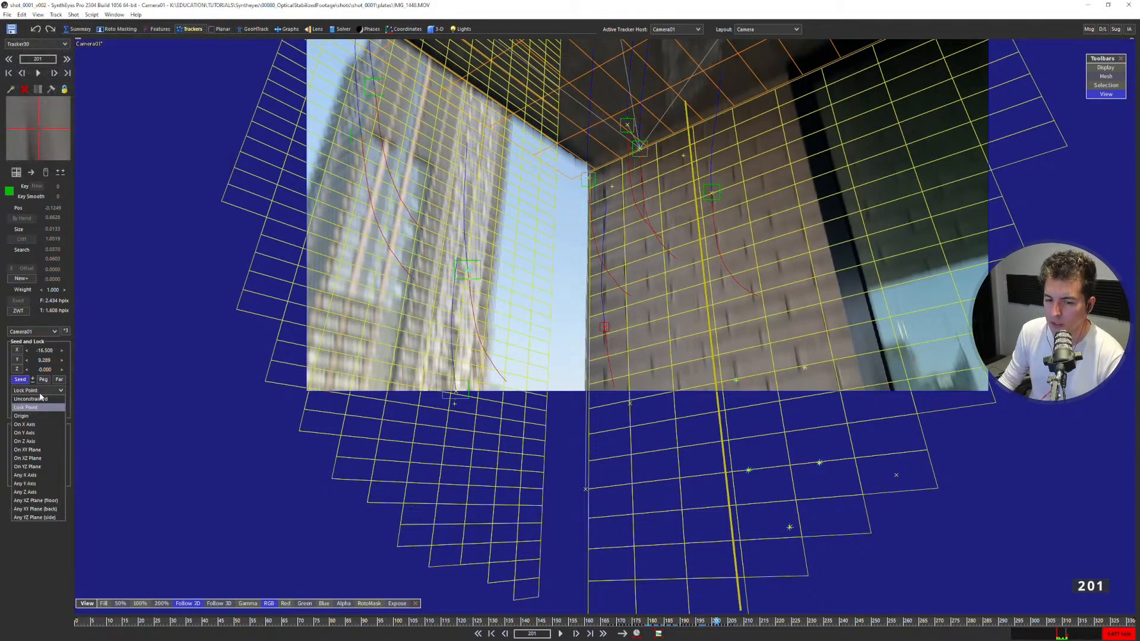
click(36, 509)
key(F9)
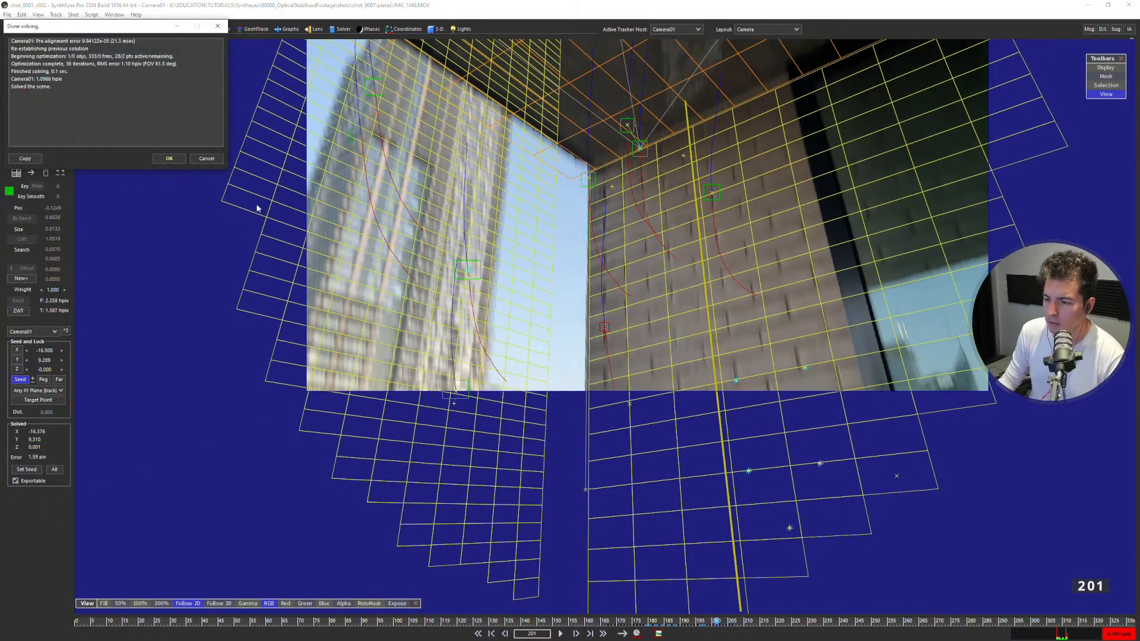
click(170, 159)
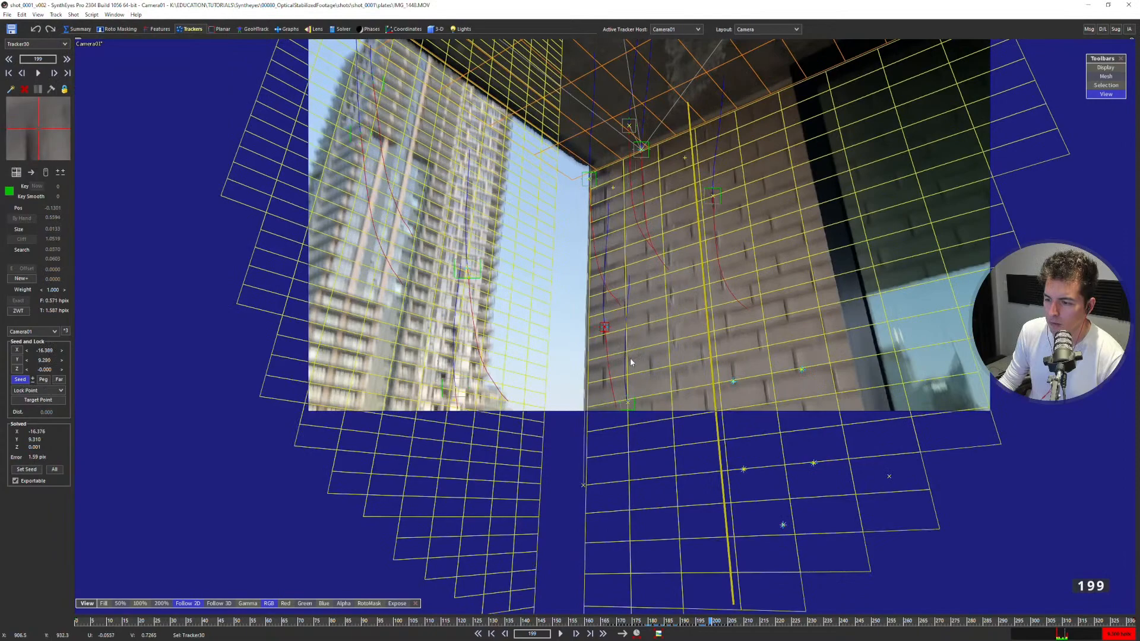
key(F9)
click(172, 158)
Examine the wall and building grid alignment across frames 198 to 206 with the 2D follow view turned off.
key(s)
key(s)
key(s)
key(s)
key(s)
key(s)
key(s)
key(s)
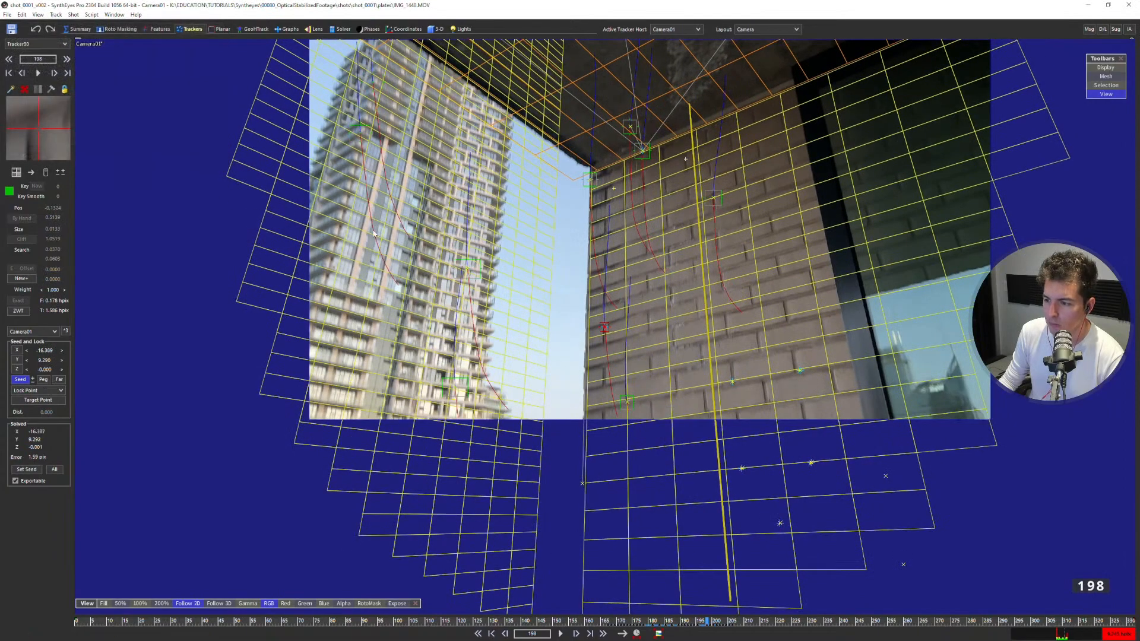
key(d)
key(d)
key(d)
key(d)
key(d)
key(d)
key(d)
key(d)
key(d)
key(d)
key(d)
key(d)
key(d)
key(d)
key(d)
key(d)
key(d)
key(d)
key(d)
key(d)
key(s)
key(s)
key(s)
key(s)
key(s)
key(s)
key(s)
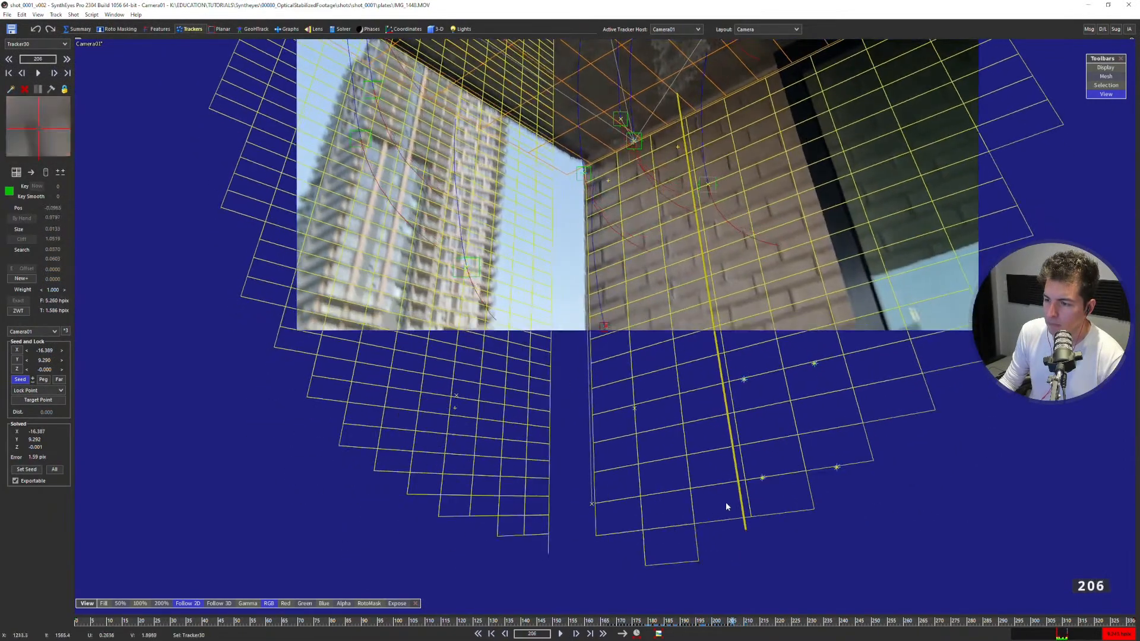
key(shift+5)
drag(703, 624, 727, 621)
key(5)
key(5)
middle_drag(636, 233, 615, 348)
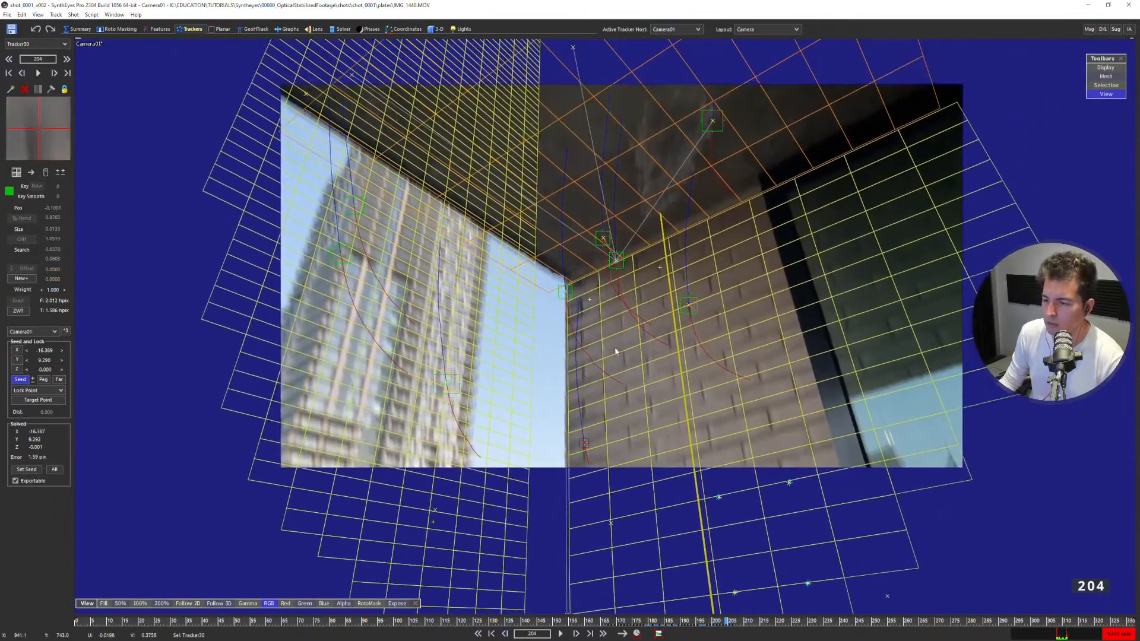
key(s)
key(s)
key(s)
key(s)
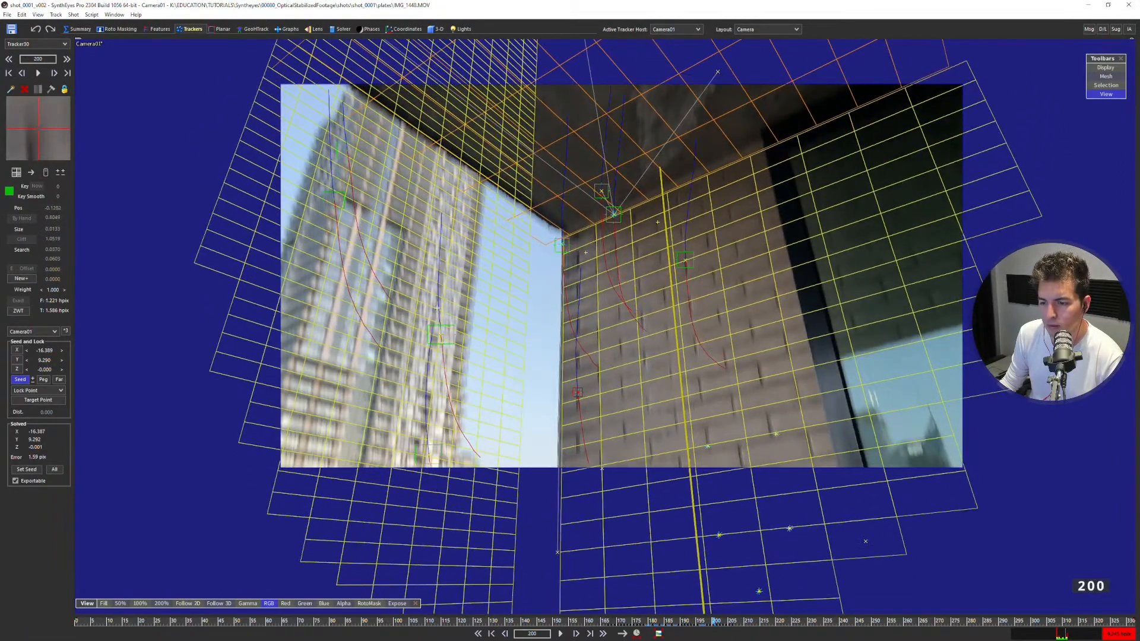
Try locking the two upper tower trackers to Any YZ Plane (side).
click(344, 198)
shift+click(351, 159)
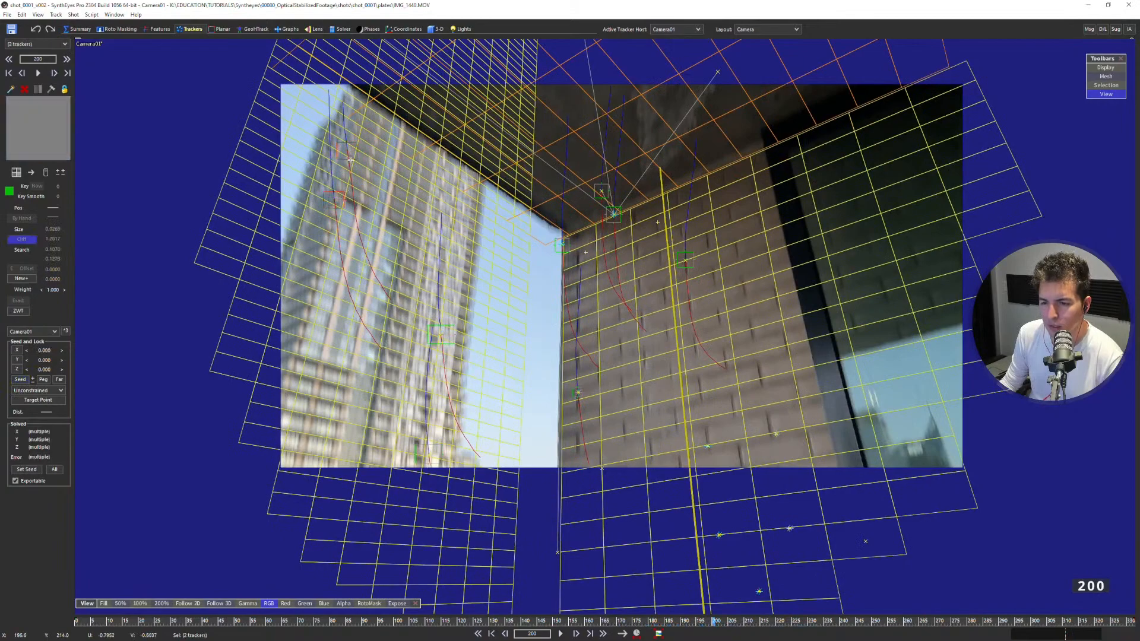
click(44, 391)
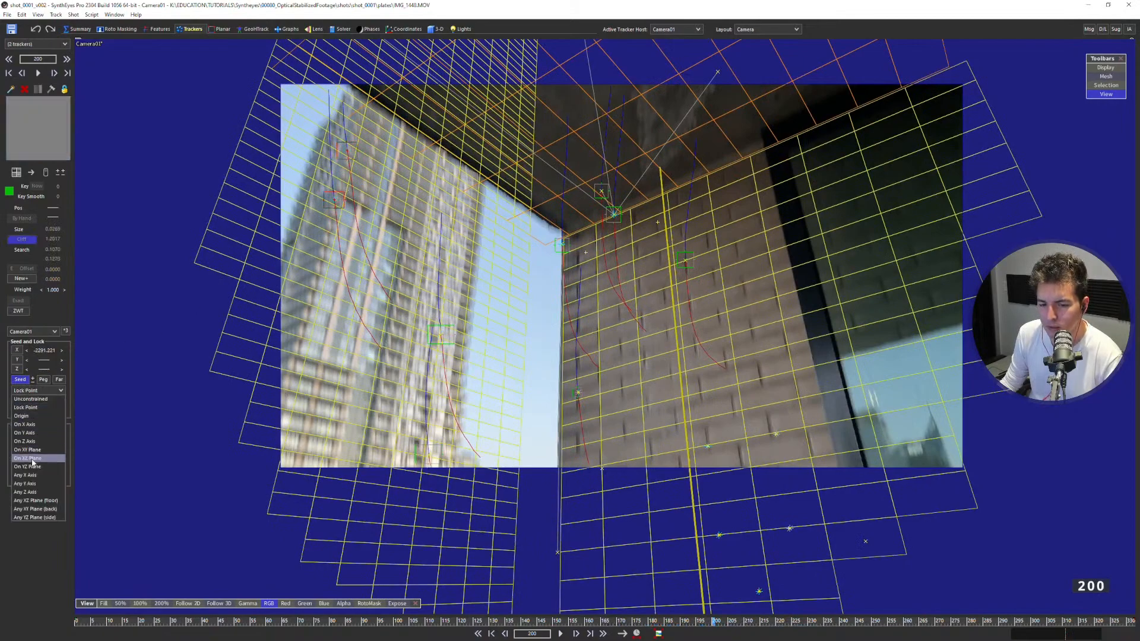
click(48, 518)
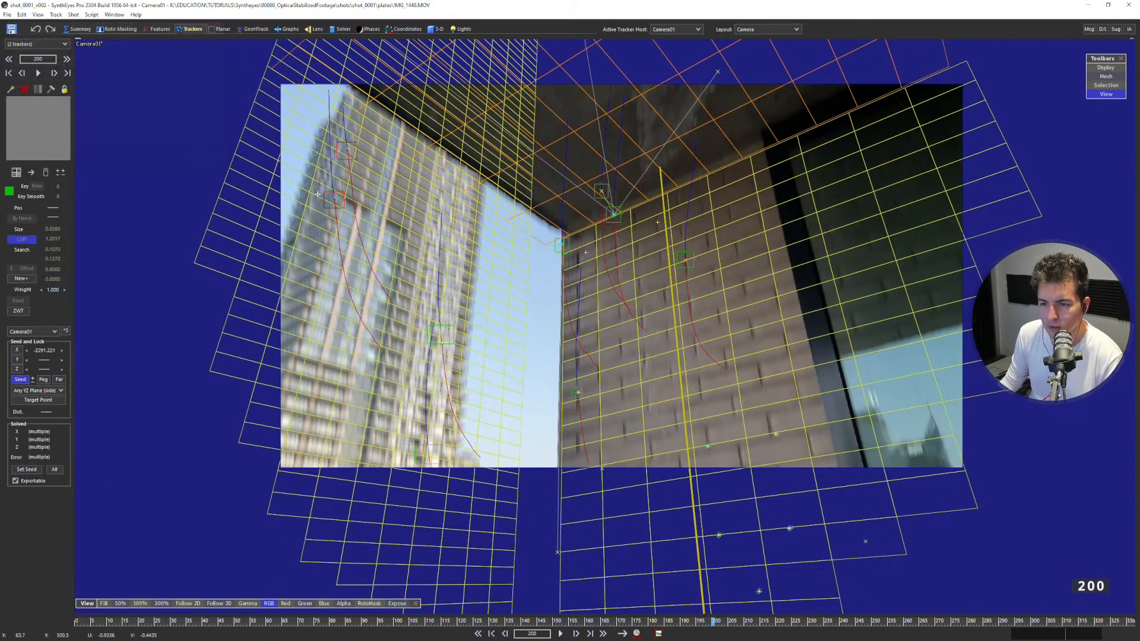
click(358, 199)
click(350, 200)
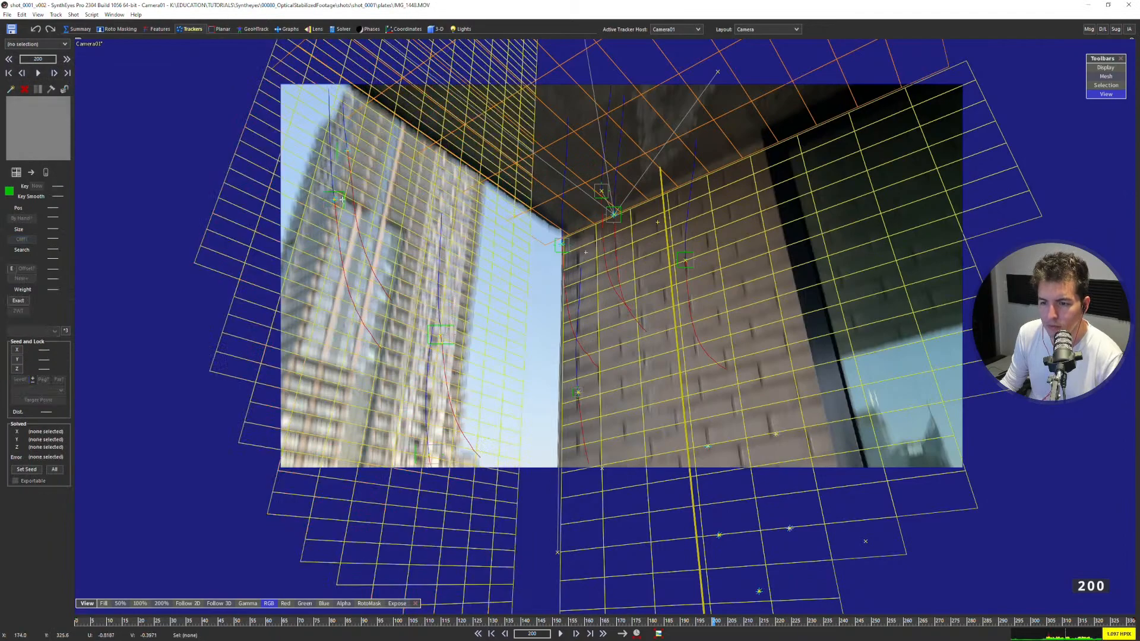
Inspect the tower trackers in the Quad layout and undo their lock mode change.
click(336, 200)
key(q)
scroll(275, 95, up, 5)
scroll(275, 95, up, 3)
click(263, 121)
key(ctrl+z)
key(ctrl+z)
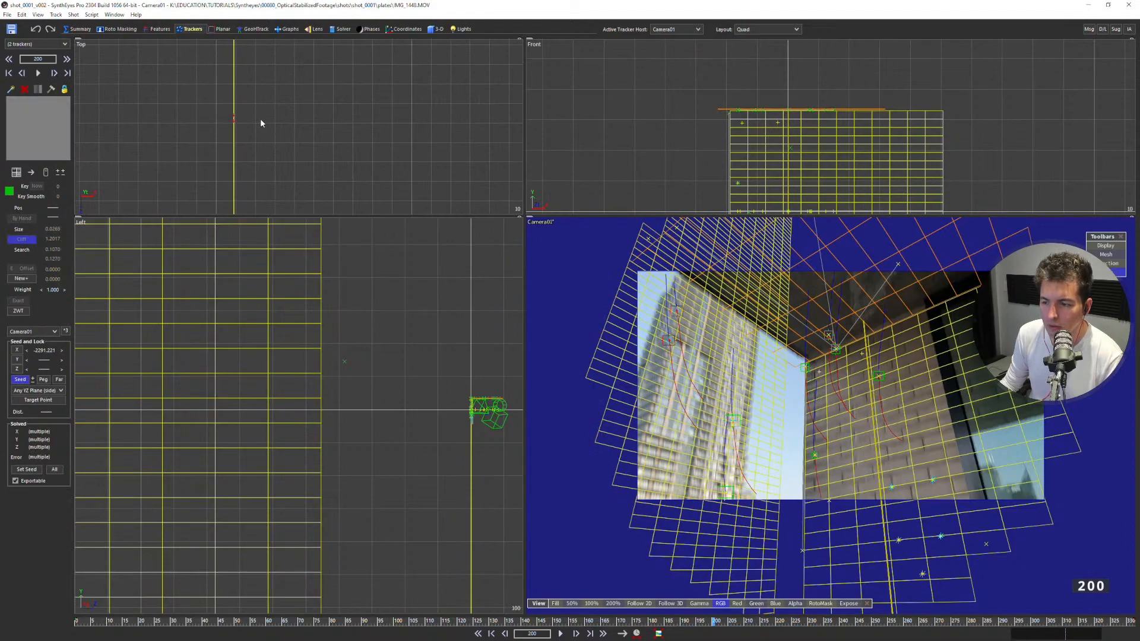
key(c)
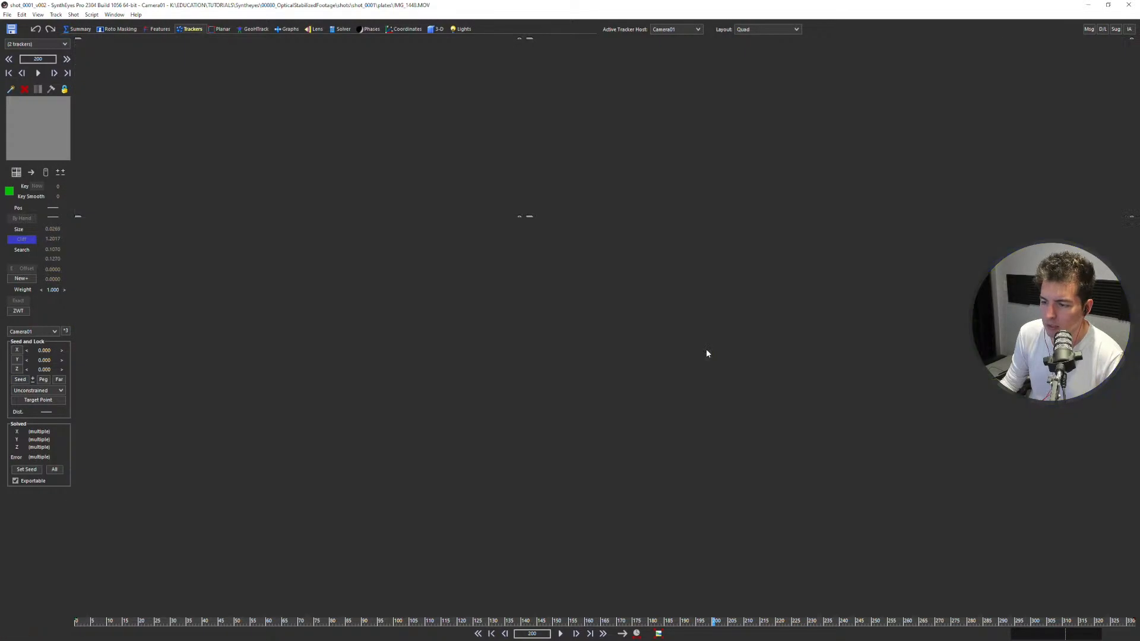
Examine the grid alignment against the building and brick wall in the Camera view, stepping through frames up to 207.
key(Left)
key(Left)
key(Left)
key(Left)
key(Left)
key(Left)
key(Right)
key(Right)
key(Right)
key(Right)
key(Right)
key(Right)
key(Right)
key(Right)
key(Right)
key(Right)
key(Right)
key(Right)
key(Right)
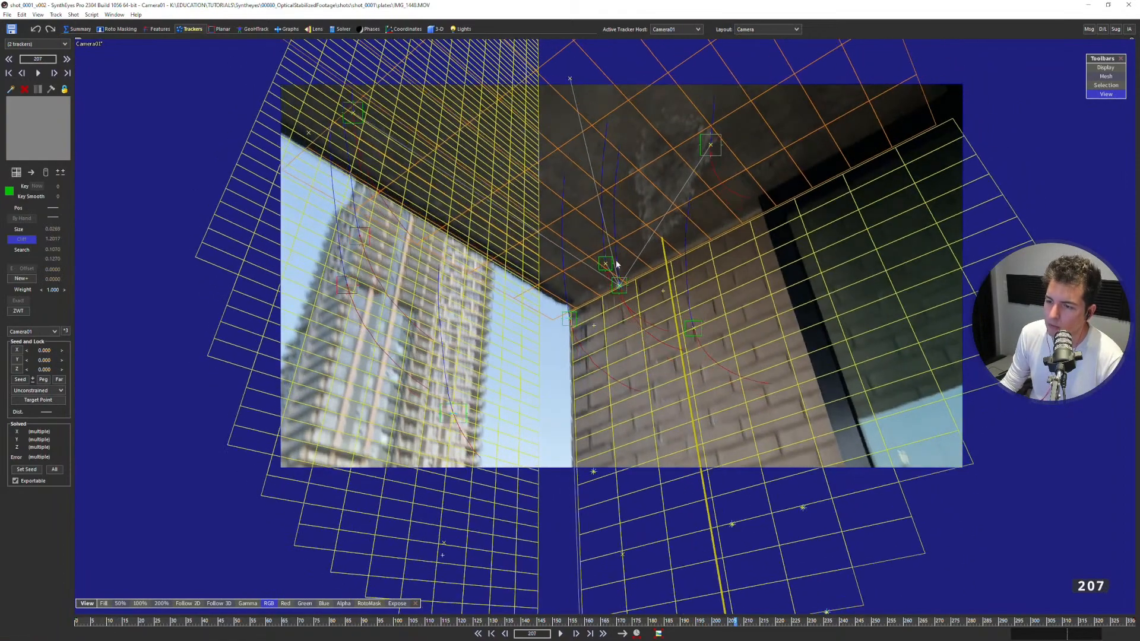
Turn off and zero the quadratic and quartic distortion, and switch the lens model to Radial 4th-order.
click(317, 29)
click(62, 152)
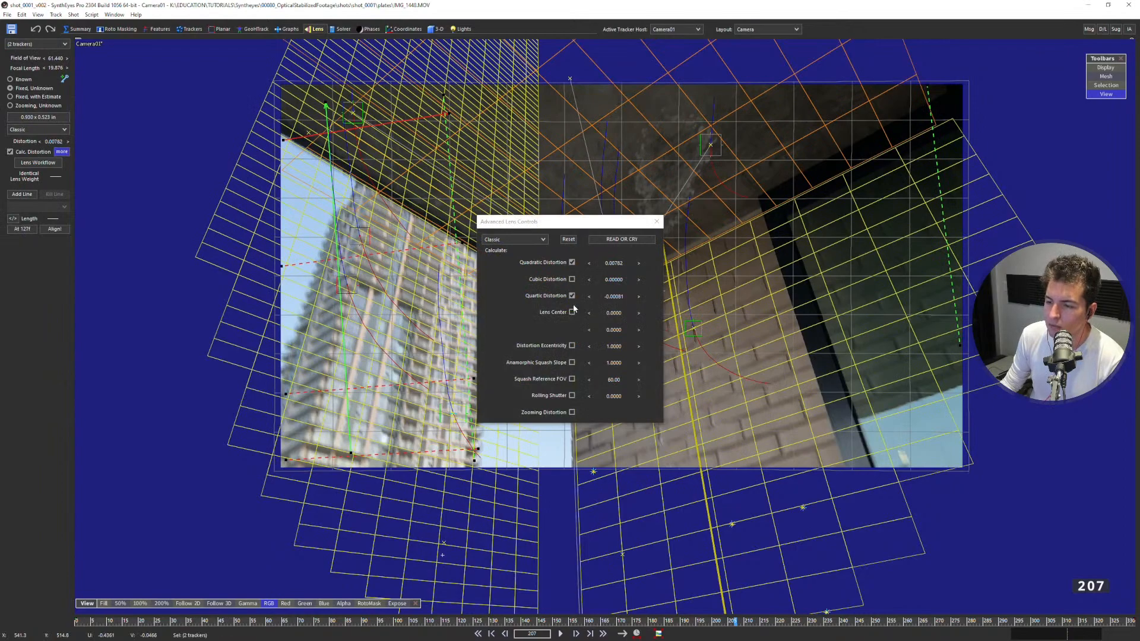
click(572, 262)
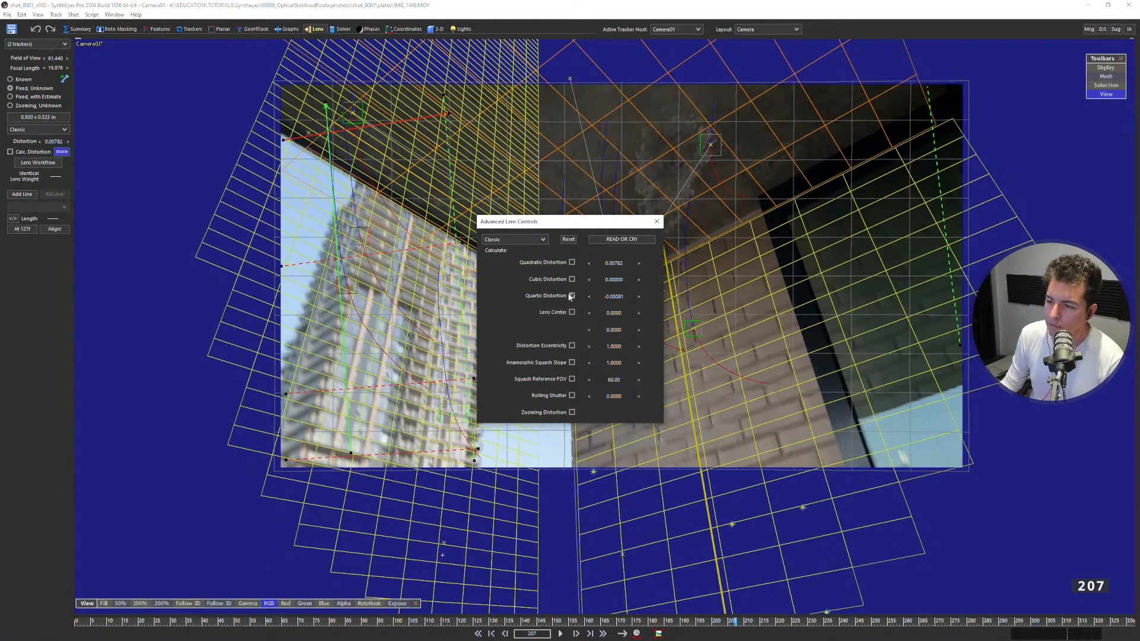
right_click(611, 263)
right_click(610, 298)
click(534, 240)
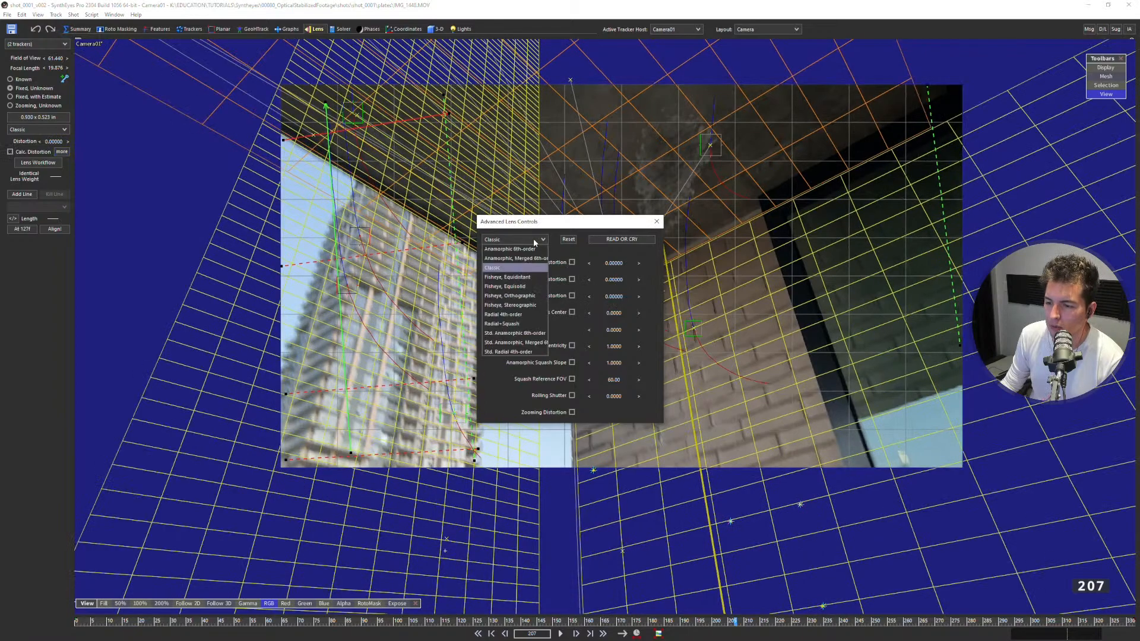
click(522, 315)
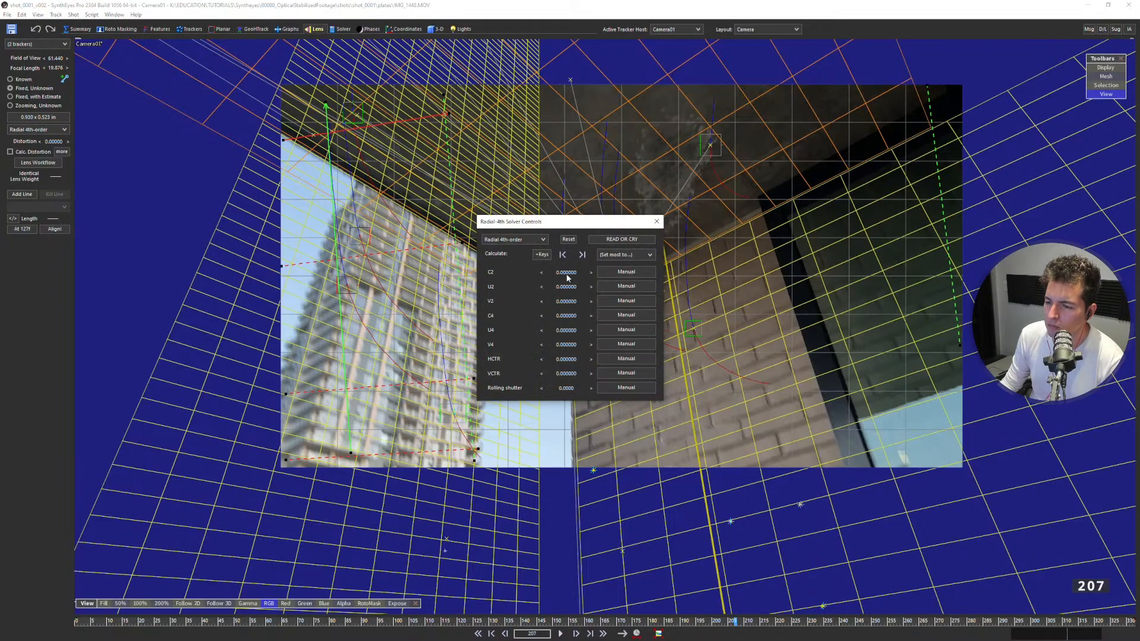
Try out the C2 distortion in the Perspective view, reset it to 0, and set C2 to Calculate.
key(p)
middle_drag(351, 275, 490, 200)
middle_drag(646, 125, 604, 101)
scroll(582, 159, up, 4)
drag(543, 226, 766, 223)
drag(790, 269, 846, 359)
right_click(788, 268)
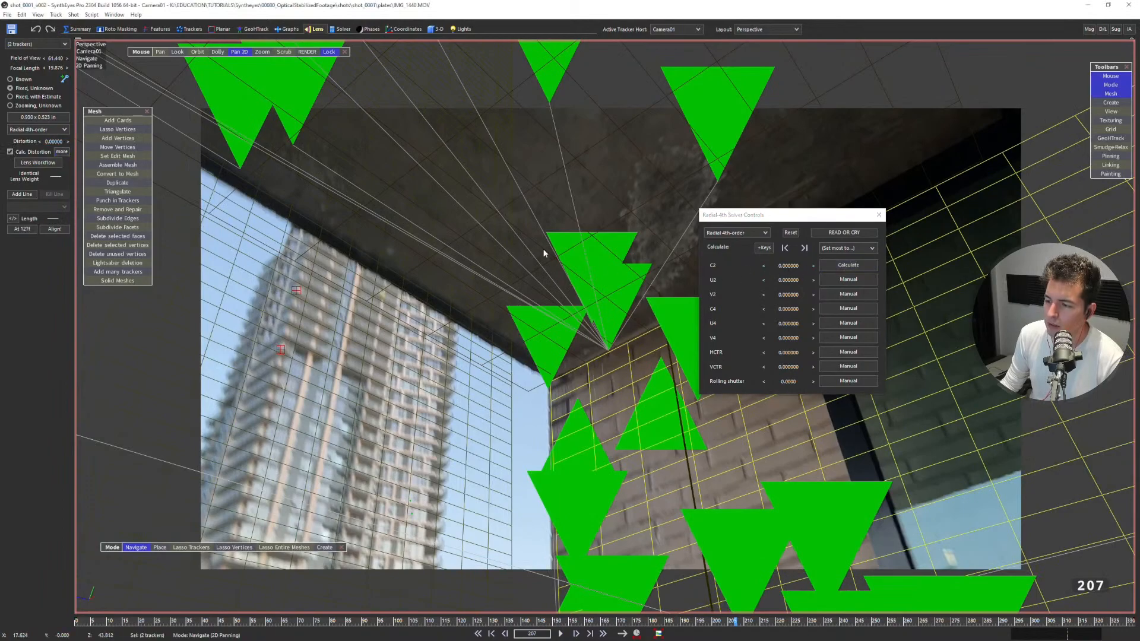
Re-solve the camera with the C2 coefficient of the Radial 4th-order lens model calculated.
scroll(558, 256, down, 3)
middle_drag(573, 261, 548, 266)
key(shift+g)
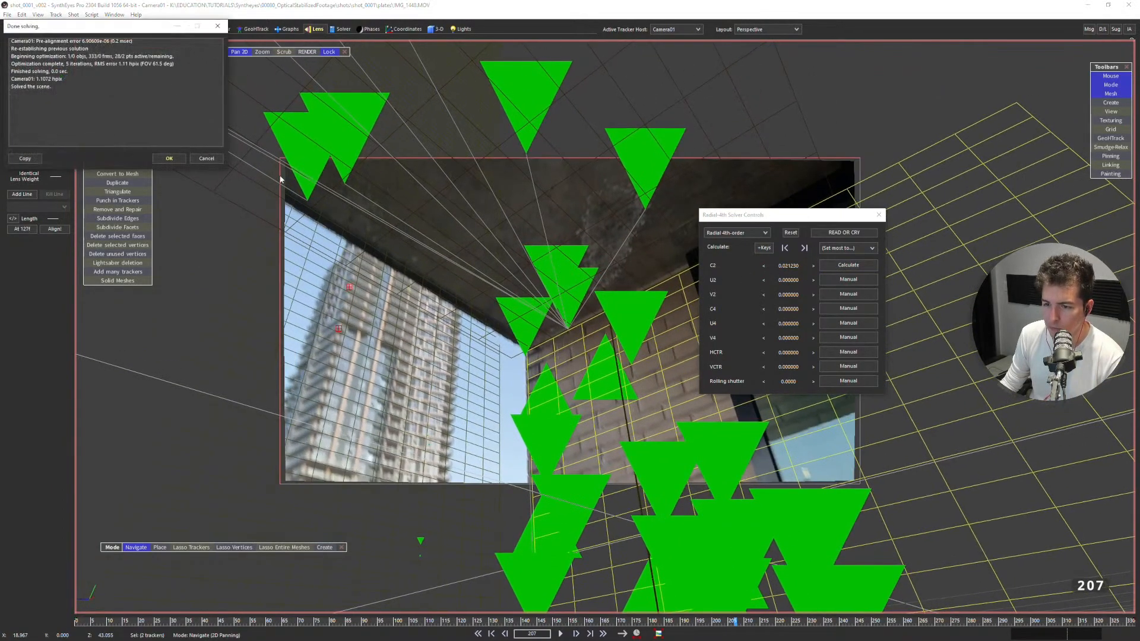
click(184, 159)
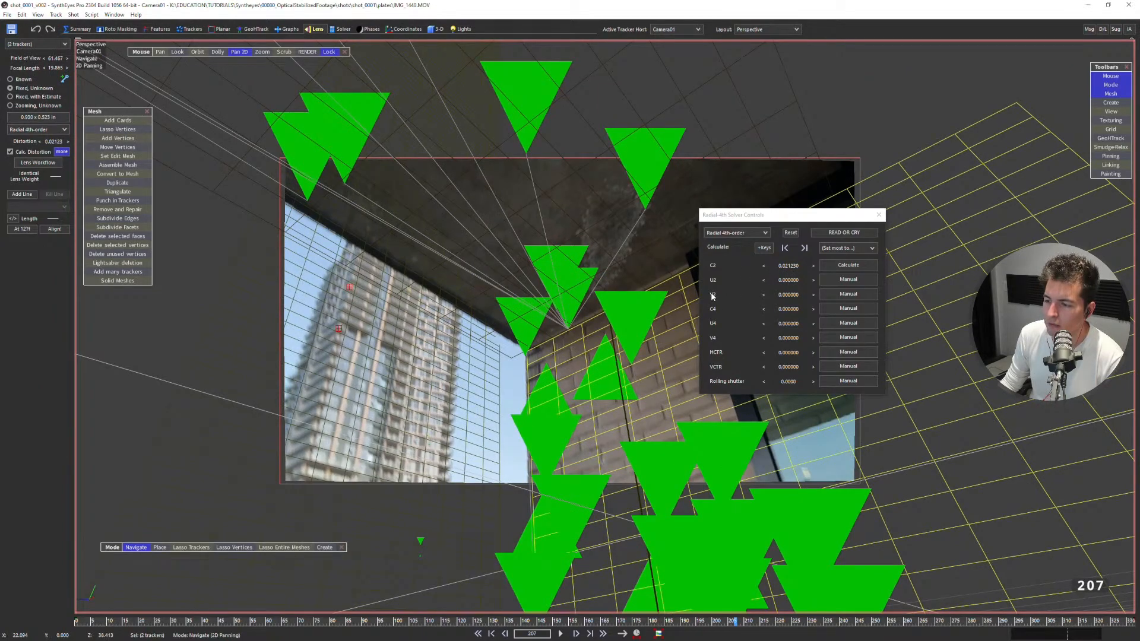
Reset the C2 distortion coefficient of the Radial 4th-order lens model to 0.
mouse_move(784, 278)
mouse_down()
mouse_move(846, 282)
mouse_move(747, 286)
mouse_move(849, 284)
mouse_move(756, 290)
mouse_move(807, 290)
mouse_move(778, 304)
mouse_move(789, 283)
mouse_up()
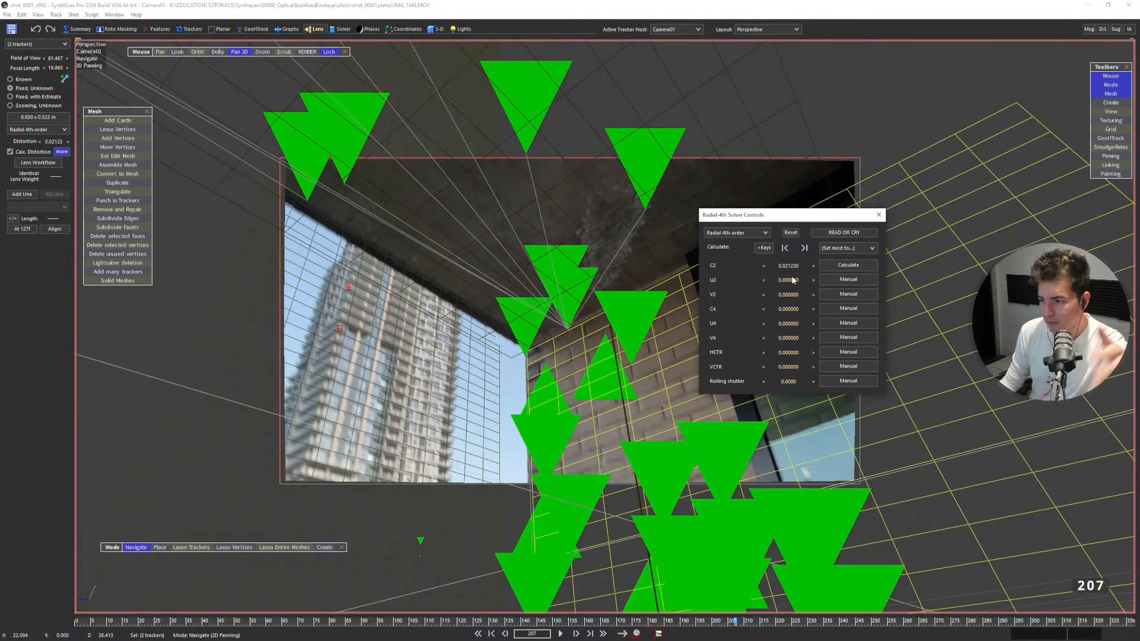
mouse_move(785, 296)
mouse_down()
mouse_move(911, 306)
mouse_move(779, 334)
mouse_move(793, 340)
mouse_move(791, 297)
mouse_up()
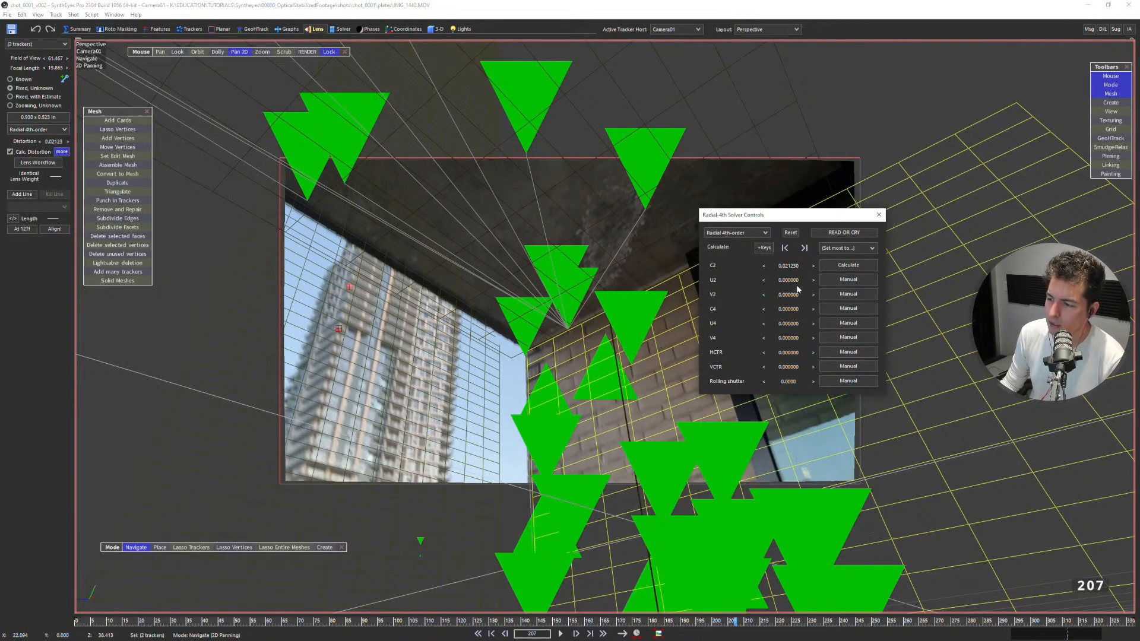
mouse_move(791, 267)
mouse_down()
mouse_move(752, 273)
mouse_move(808, 271)
mouse_move(788, 285)
mouse_up()
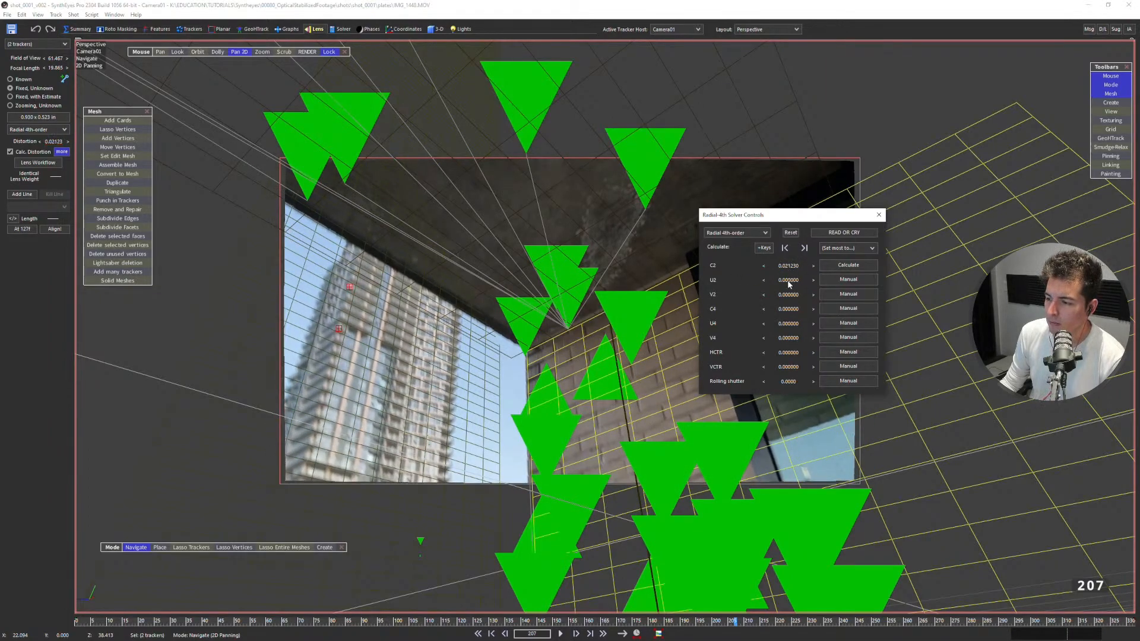
right_click(788, 268)
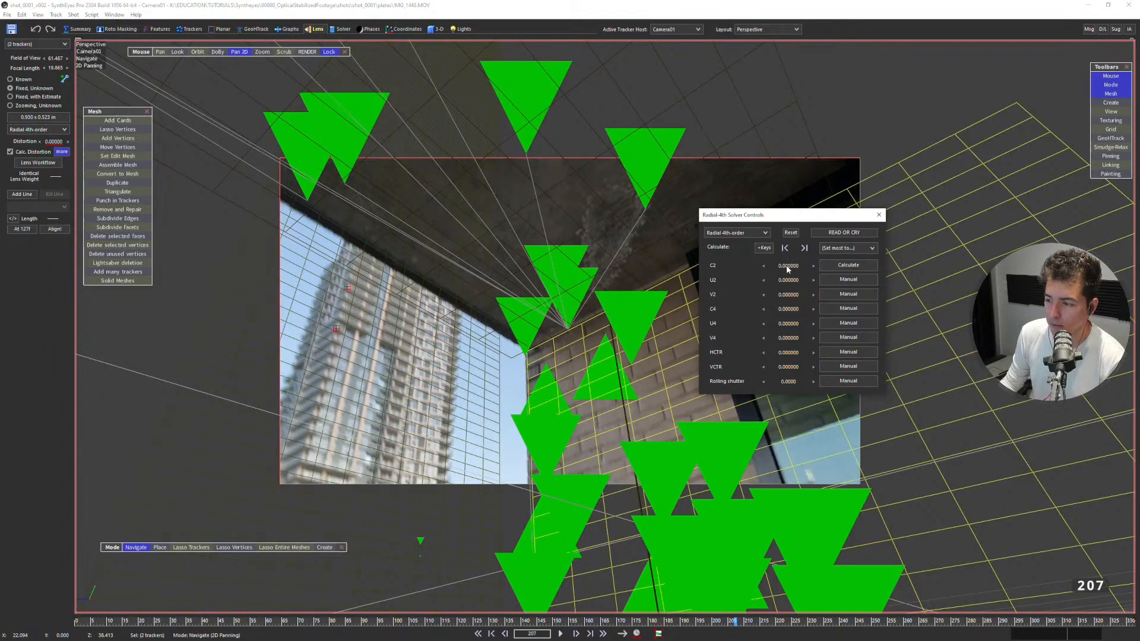
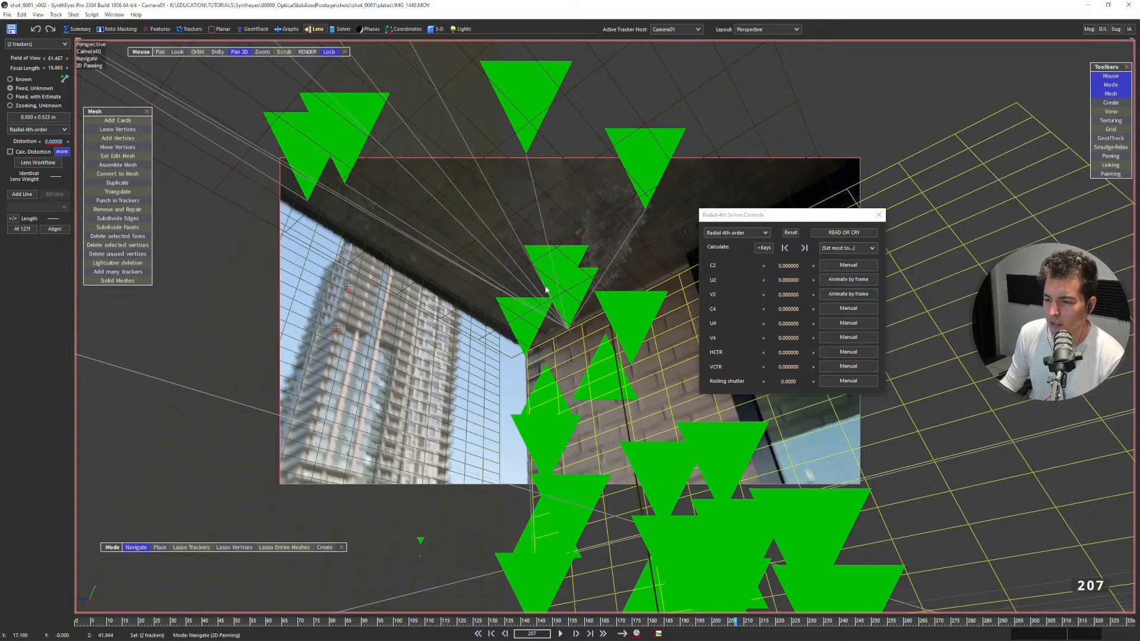
Re-solve the camera with the U2 and V2 distortion animated by frame, and play back the result.
key(shift+g)
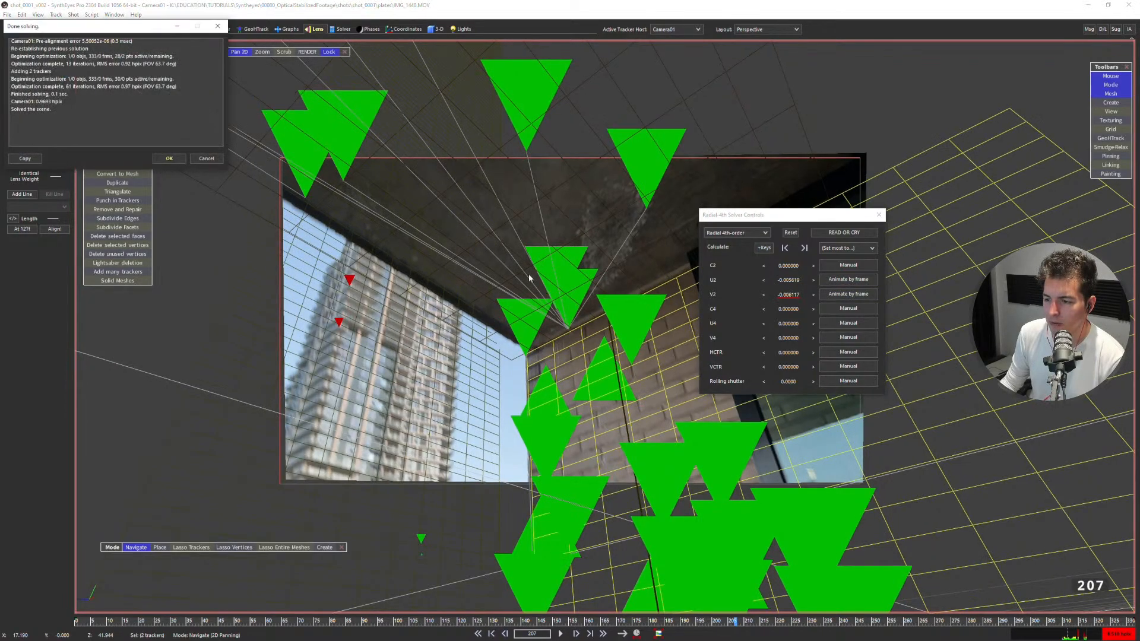
click(169, 159)
key(space)
Review the refined solve by playing the shot in the Camera view with the wall and ceiling meshes overlaid.
key(space)
click(342, 29)
key(space)
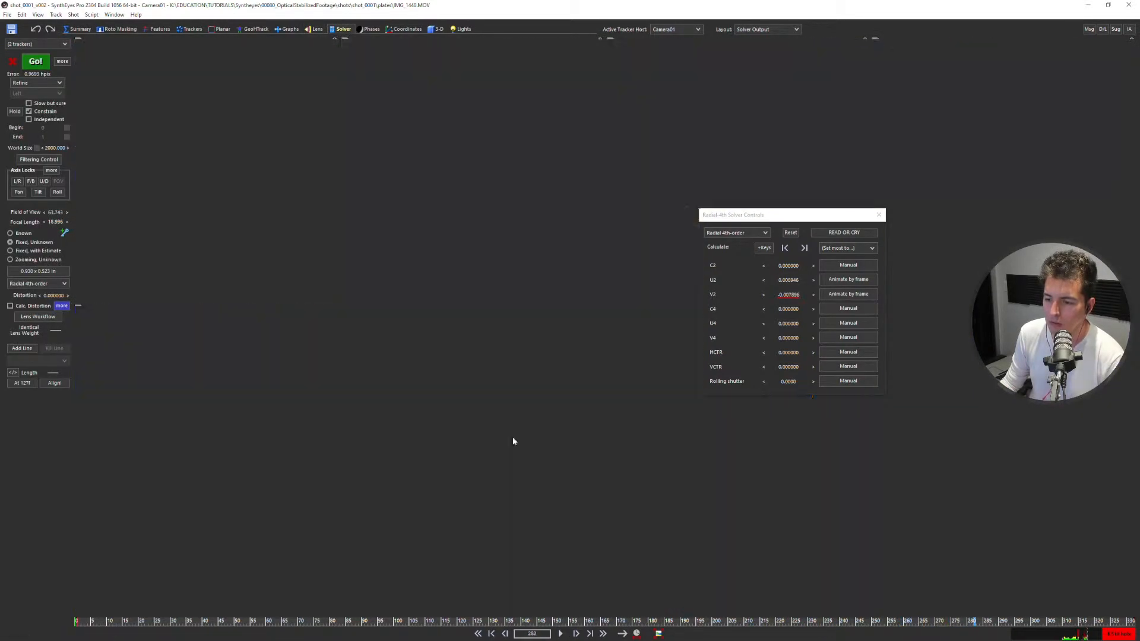
key(3)
middle_drag(521, 308, 441, 332)
key(space)
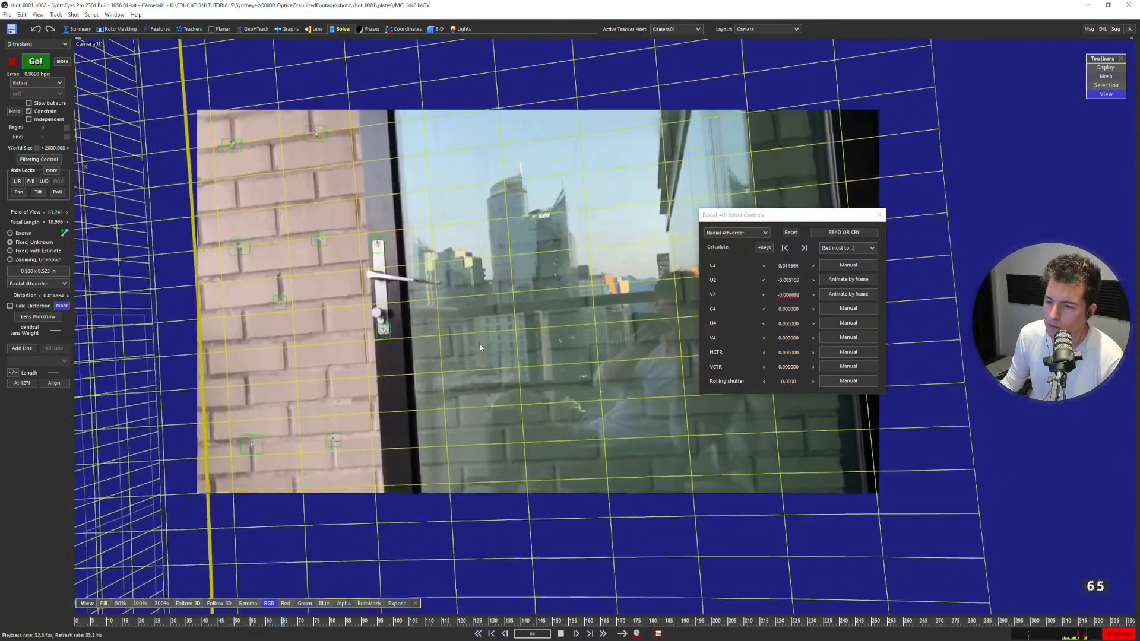
key(space)
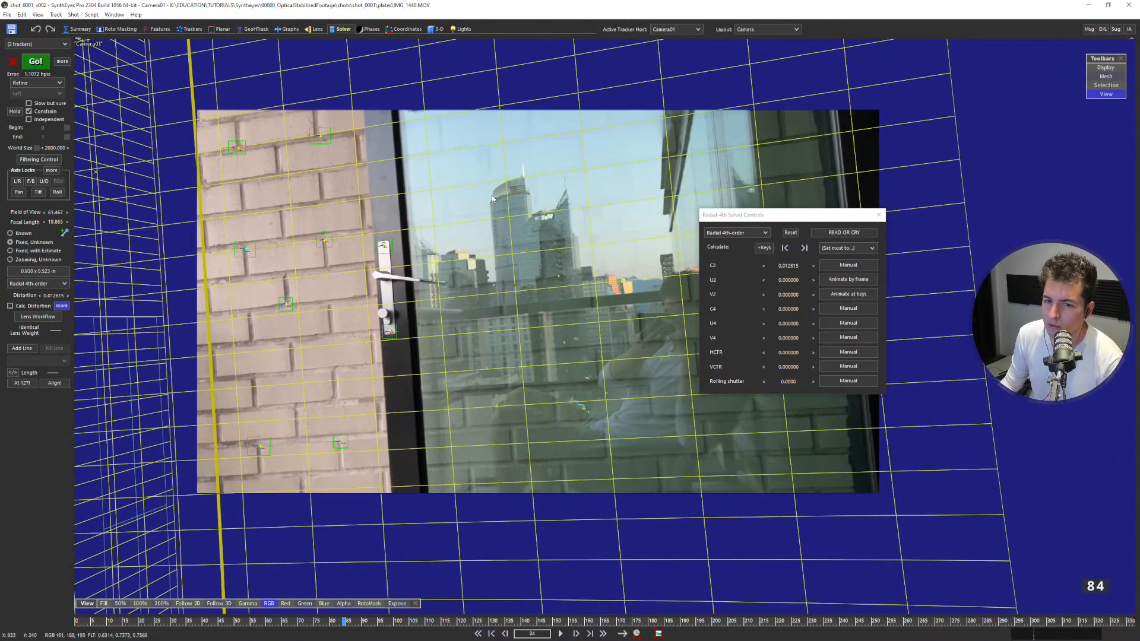
Compare the camera solutions before and after the last solve by undoing and redoing it, keeping the new solve.
key(ctrl+y)
key(ctrl+z)
key(ctrl+y)
key(ctrl+z)
key(ctrl+y)
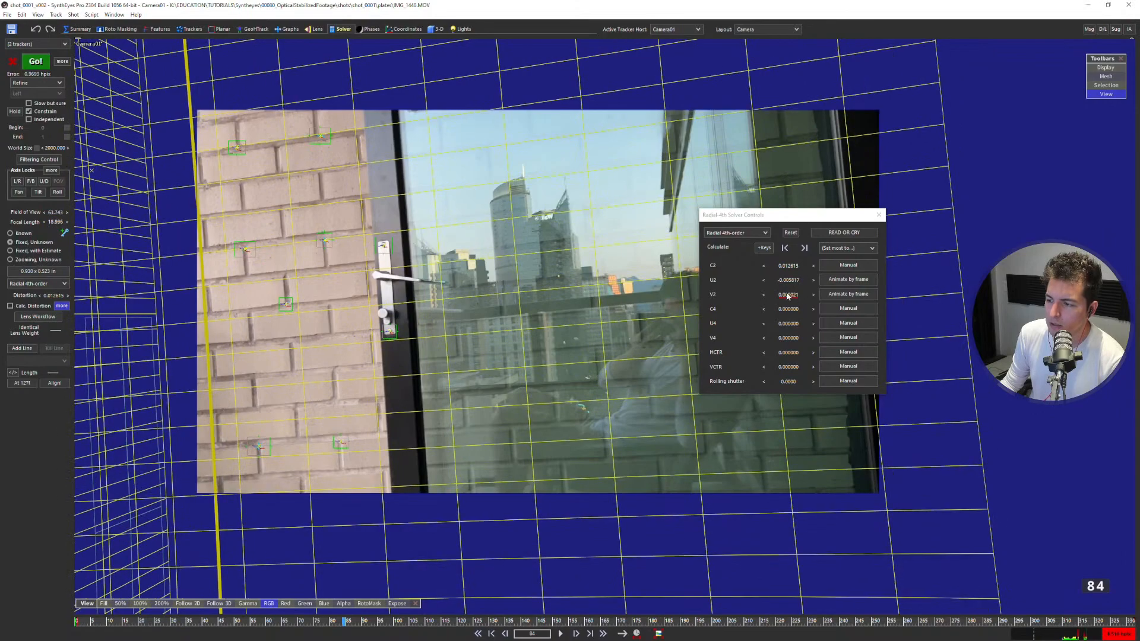
Set the tracker size for the Perspective view to 1 in the scene settings and close the lens solver controls.
key(5)
scroll(584, 303, up, 2)
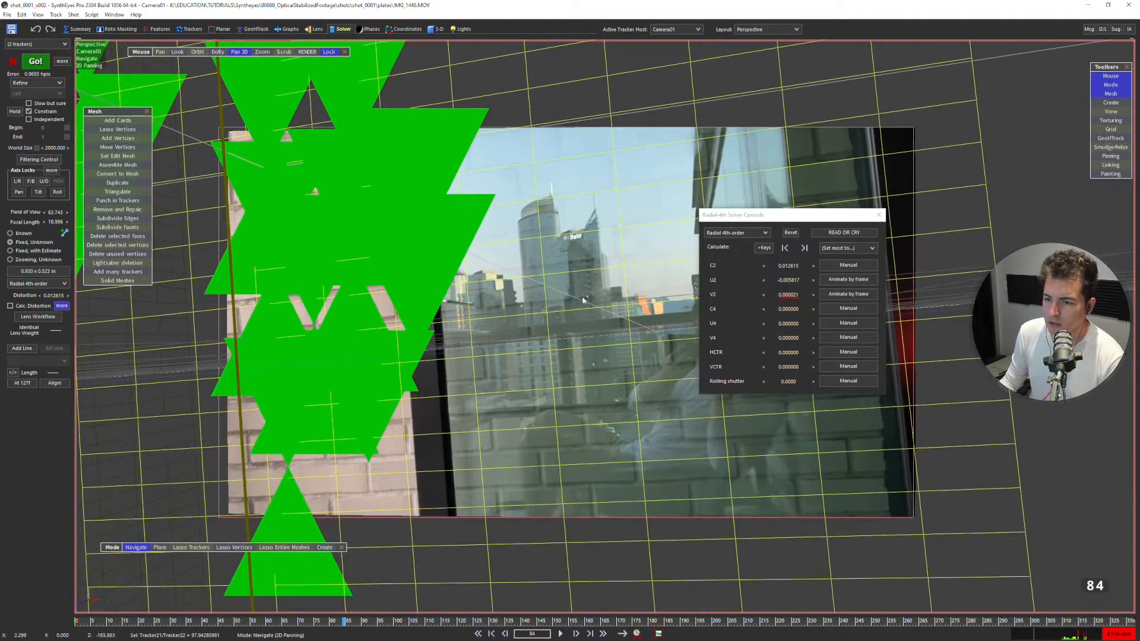
click(22, 15)
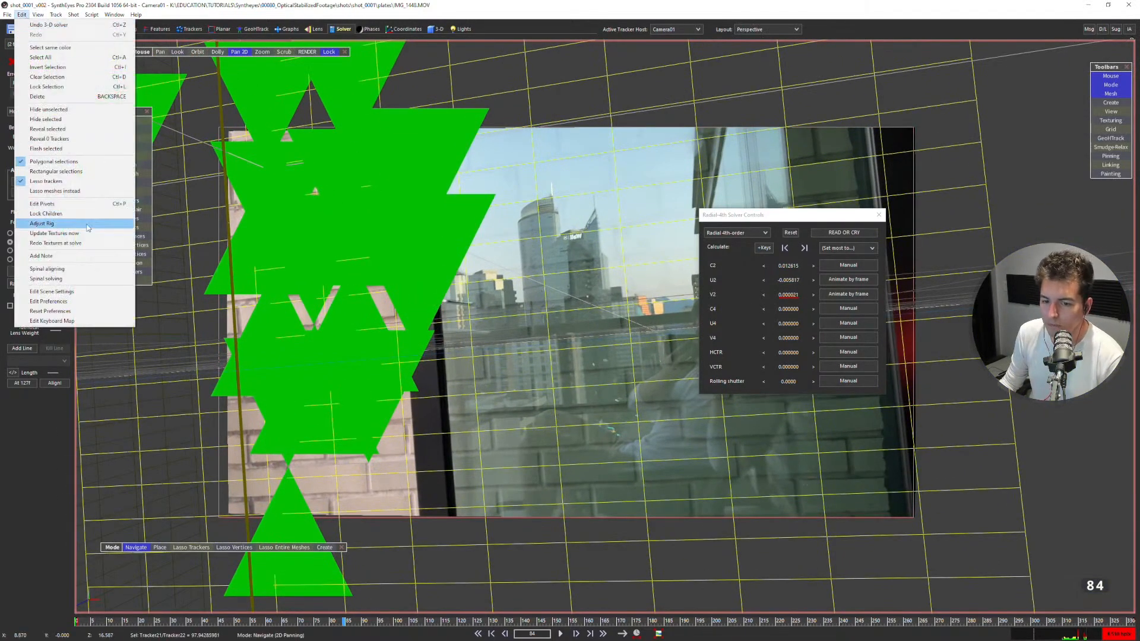
click(89, 292)
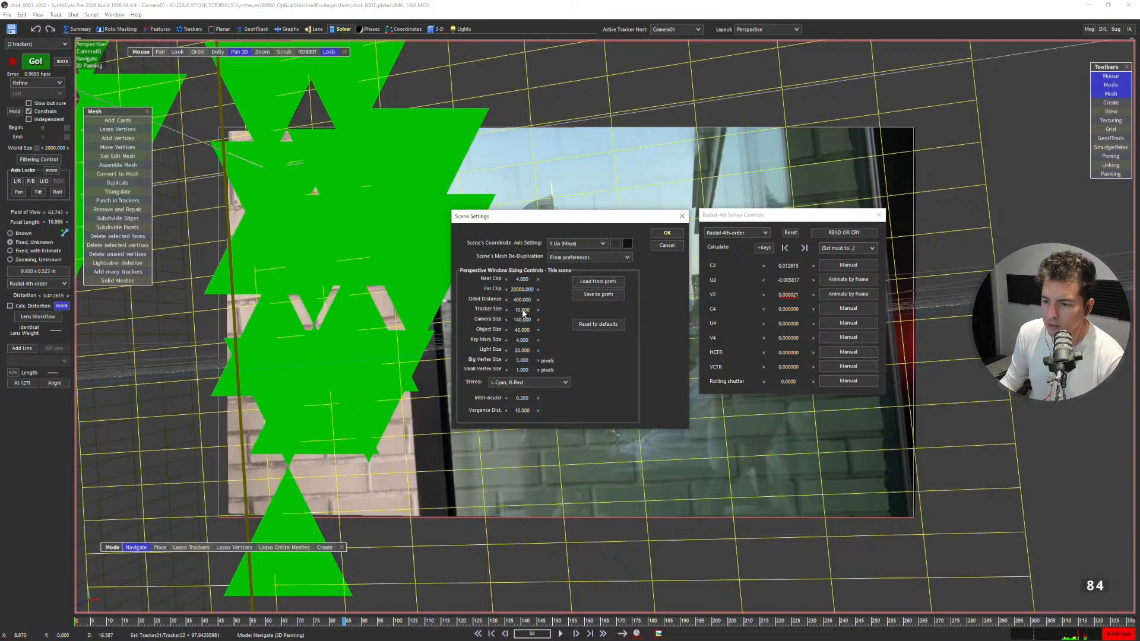
text(1)
key(Return)
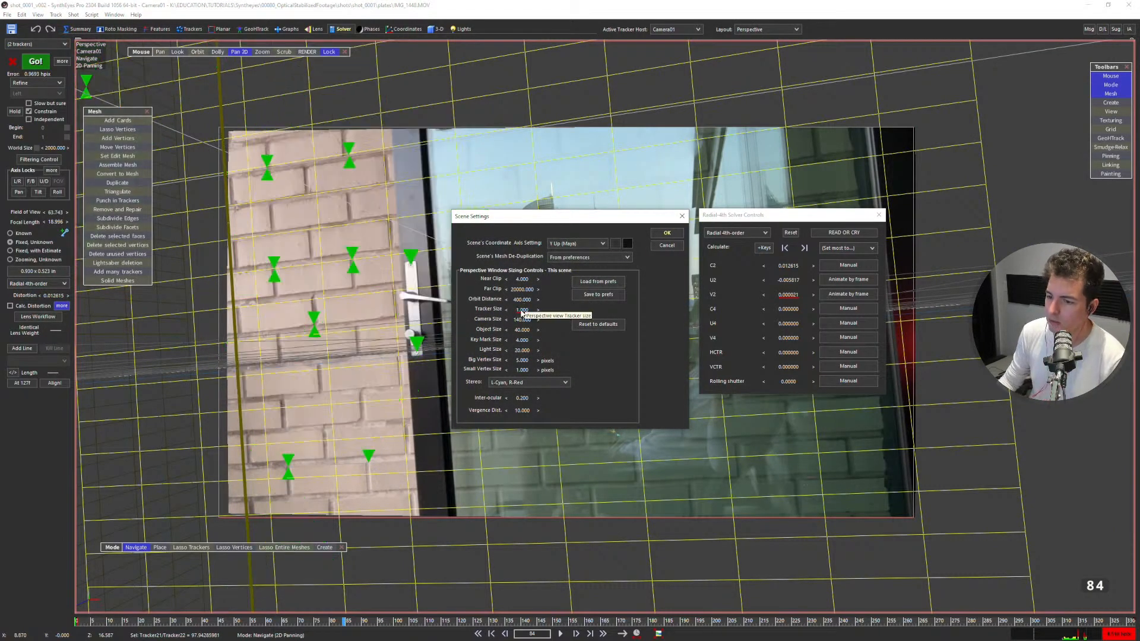
click(659, 234)
key(space)
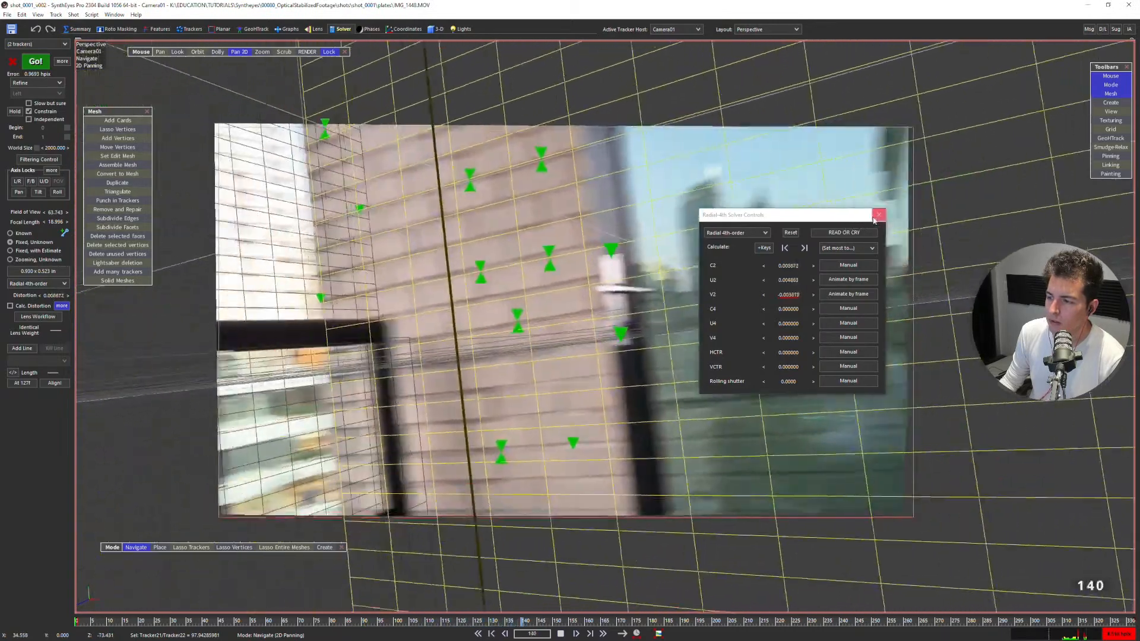
click(879, 214)
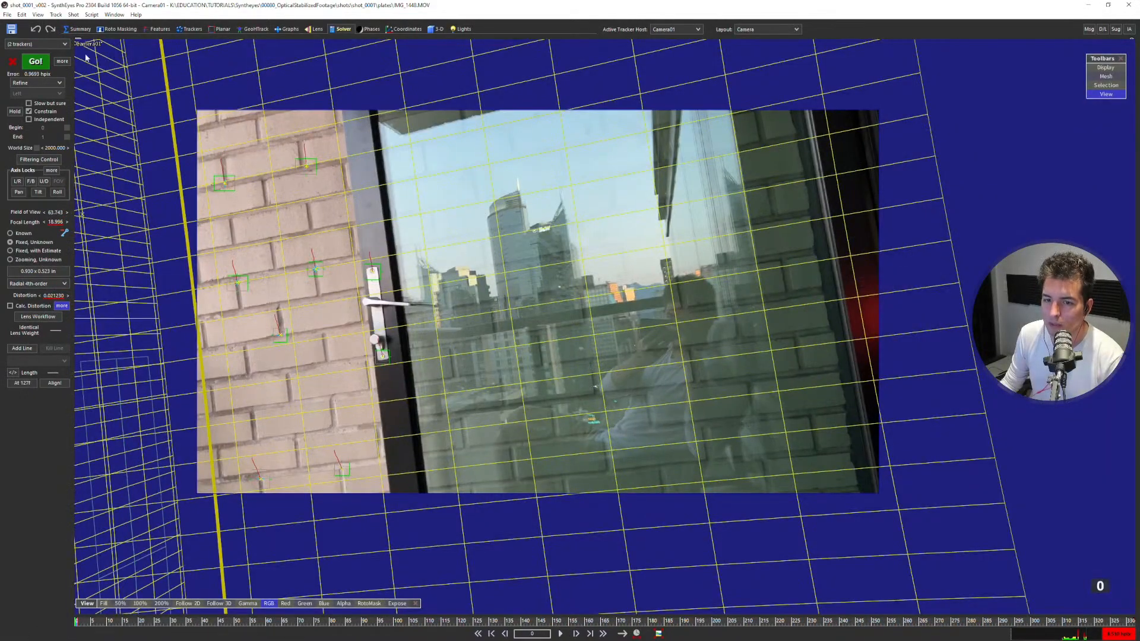
Run the lens workflow on the shot and play back the undistorted footage in the Camera view.
click(77, 29)
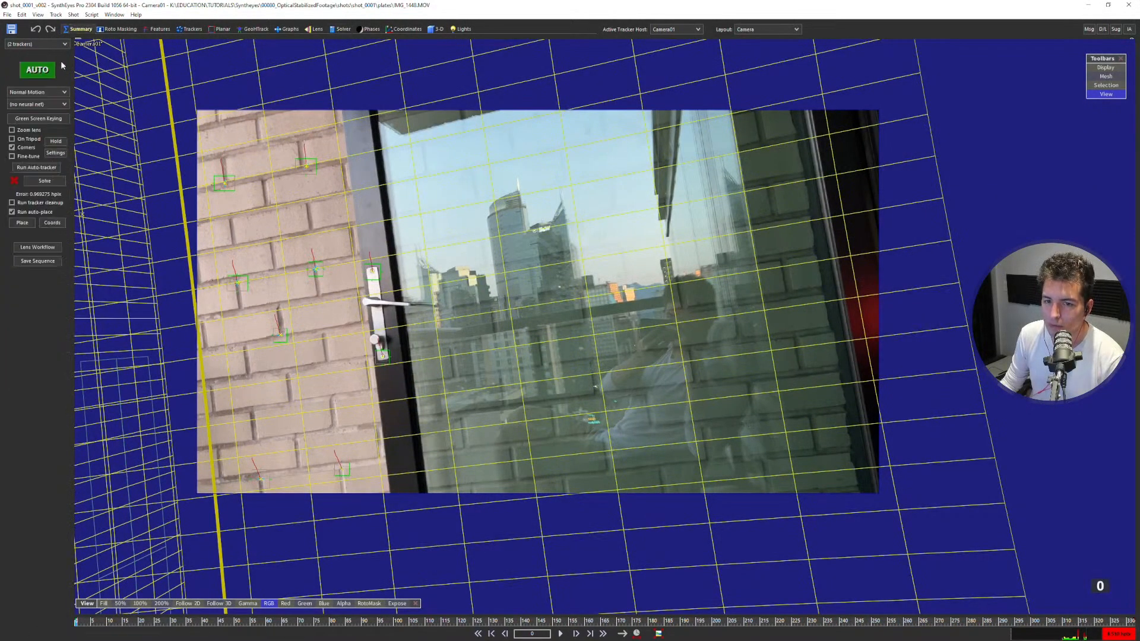
click(49, 249)
click(258, 49)
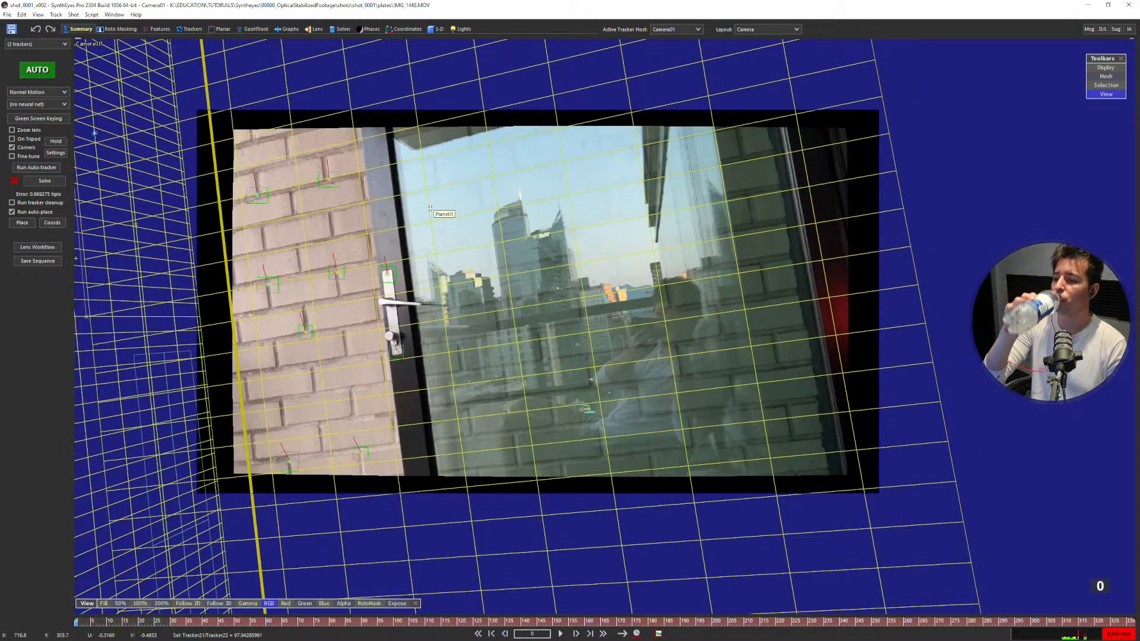
key(space)
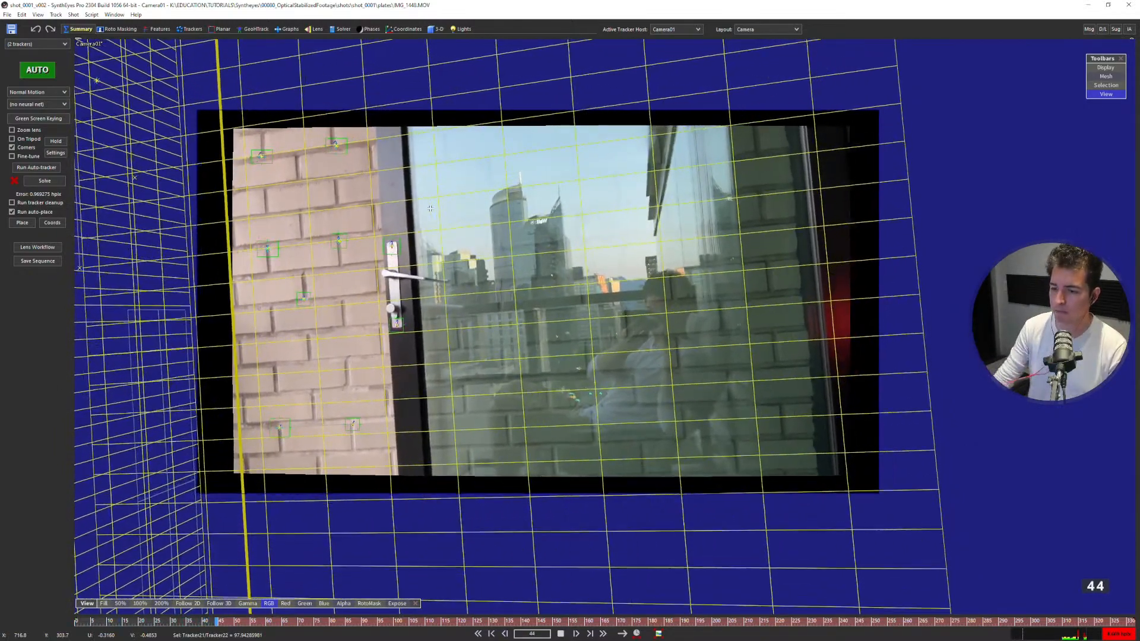
key(space)
Hide the meshes in the Camera view and play back the undistorted footage to about frame 134.
key(g)
scroll(547, 339, up, 2)
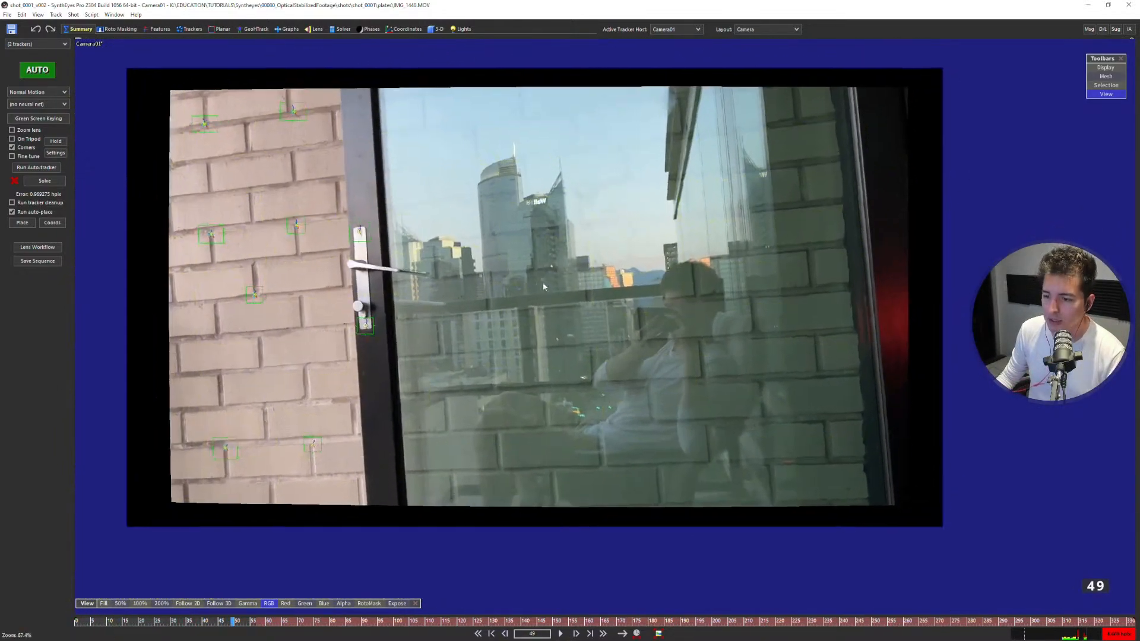
scroll(543, 283, up, 1)
middle_drag(547, 285, 572, 293)
key(shift+a)
key(space)
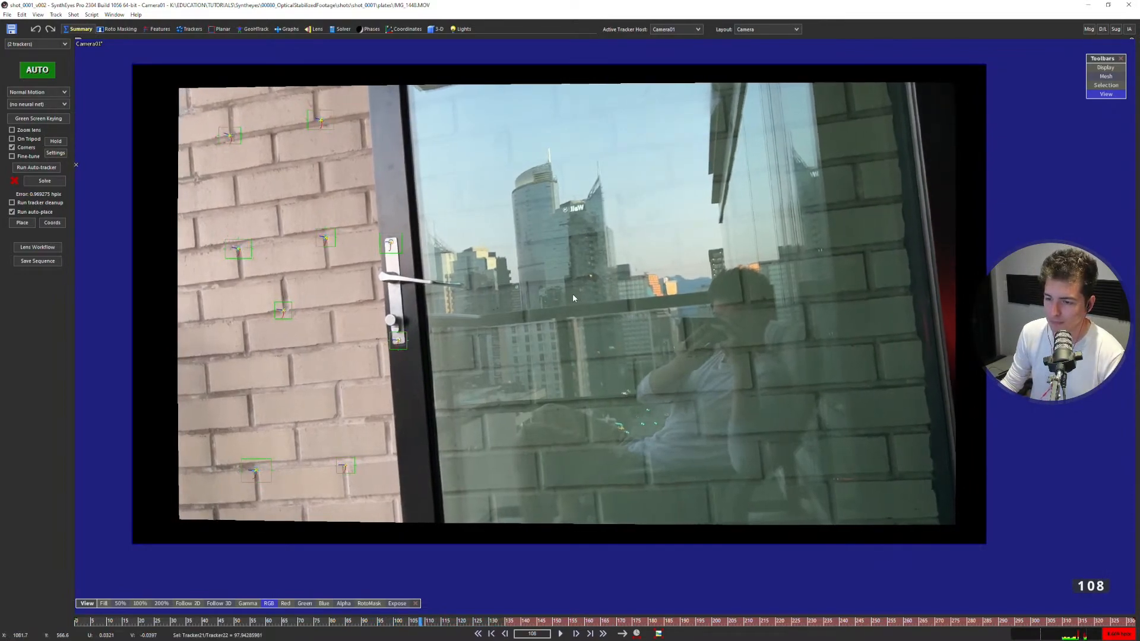
key(space)
key(space)
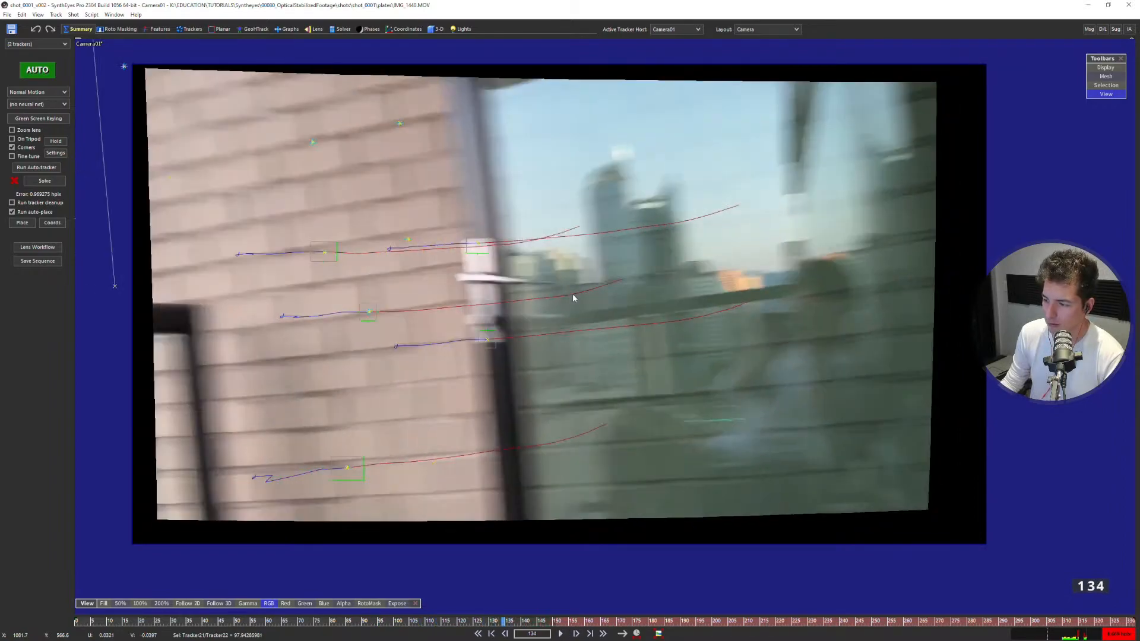
Step back and forth around frame 131 to examine how the undistorted image edges shift between frames.
key(Left)
key(Left)
key(Left)
key(Left)
key(Left)
key(Right)
key(Right)
key(Right)
key(Left)
key(Left)
key(Right)
key(Left)
key(Right)
key(Left)
key(Right)
key(Left)
key(Right)
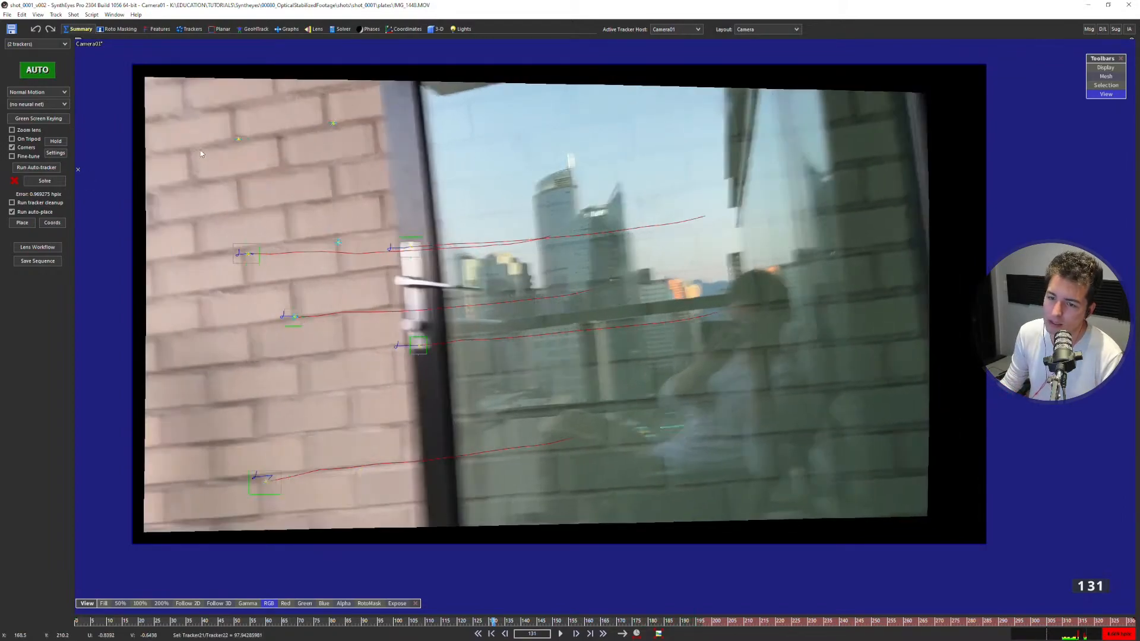
Examine the brick wall and door frame up close for distortion changes, comparing neighbouring frames around 131 and 132.
middle_drag(209, 152, 315, 159)
scroll(317, 158, up, 2)
key(Left)
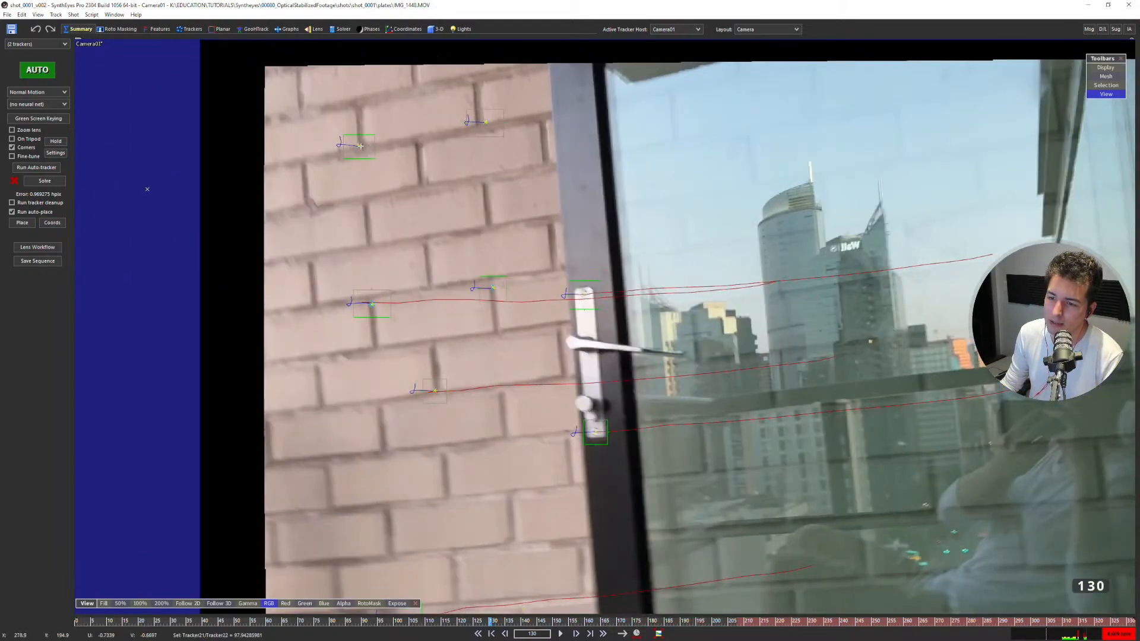
key(Right)
key(Left)
key(Right)
scroll(369, 184, down, 4)
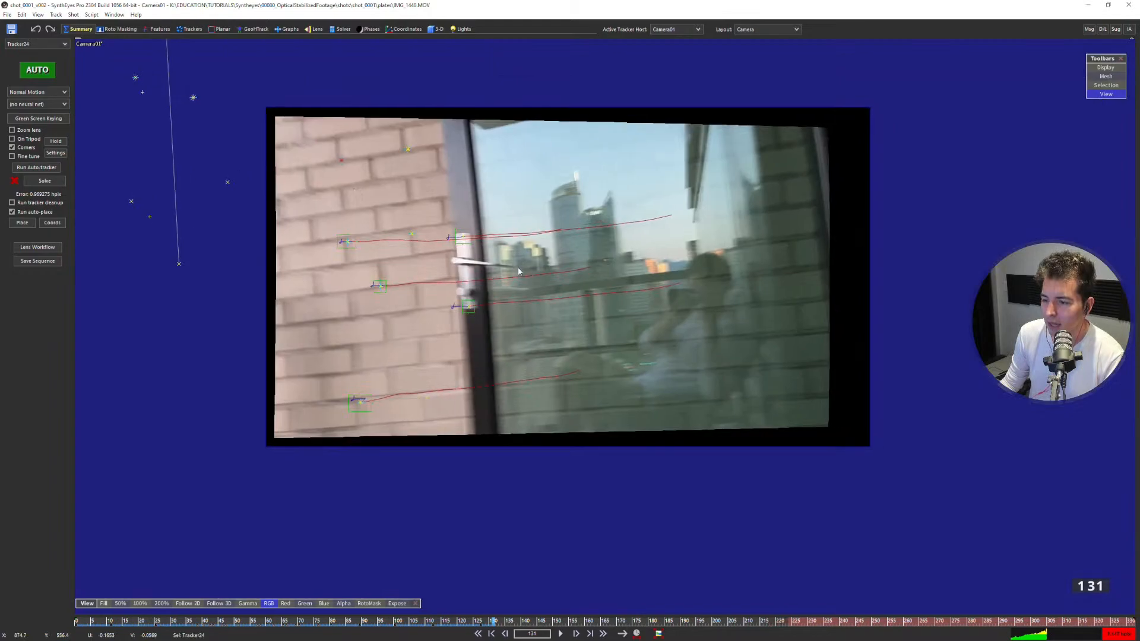
scroll(519, 271, up, 1)
key(Left)
key(Right)
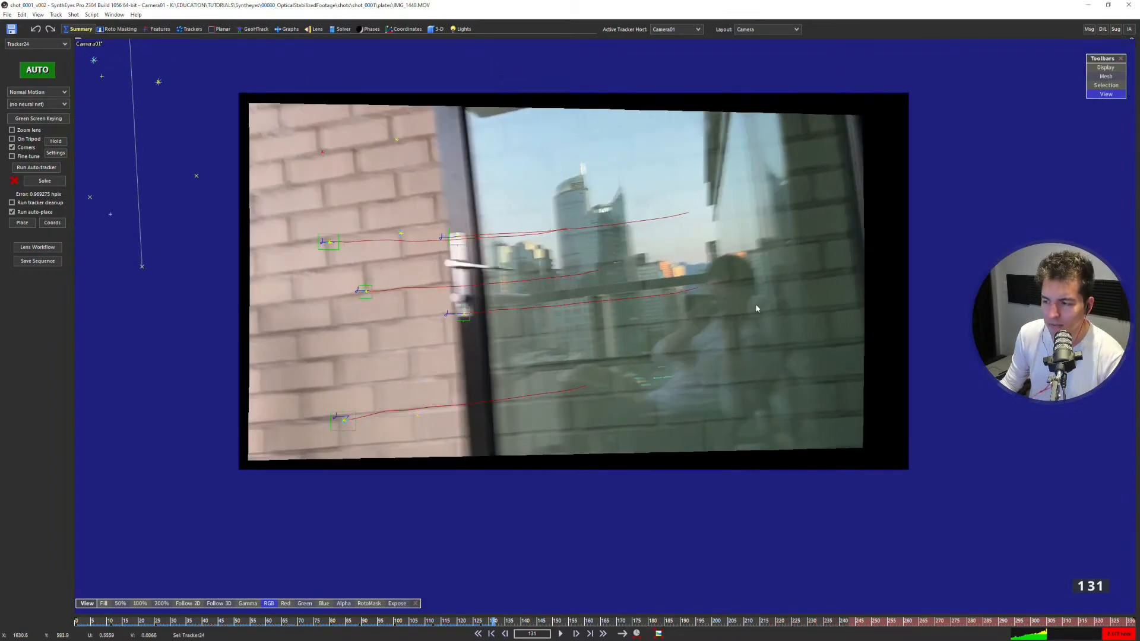
key(Right)
key(Left)
key(Left)
key(Right)
Advance from frame 132 to about frame 210 and check the image-edge distortion as the camera turns towards the ceiling.
key(Right)
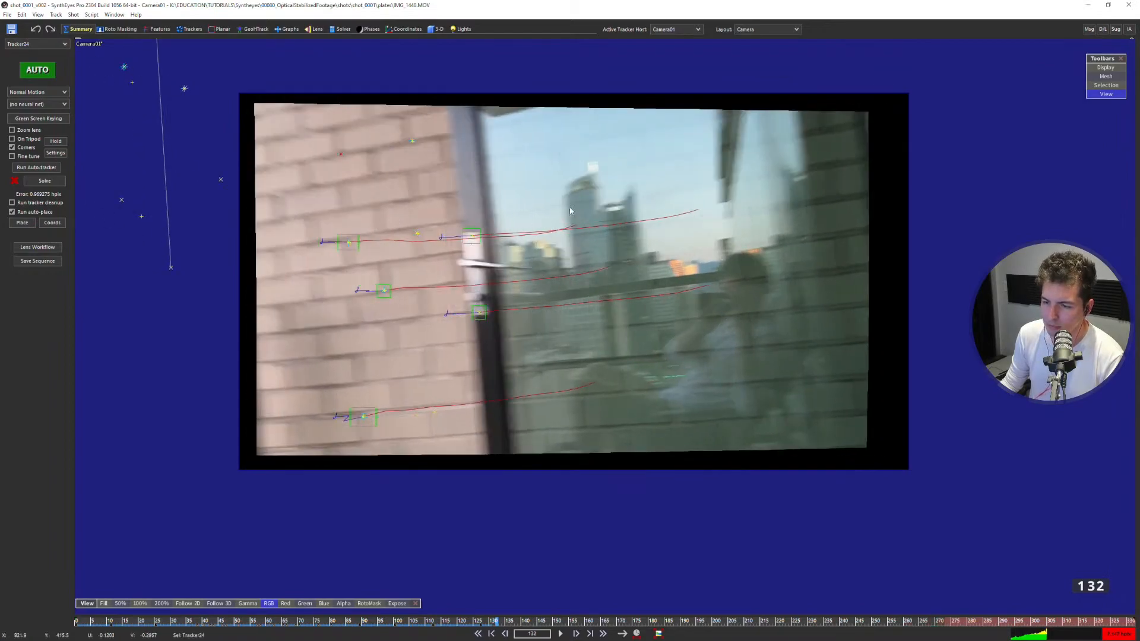
key(Right)
key(Right)
key(Right)
key(Right)
key(Right)
key(Right)
key(Right)
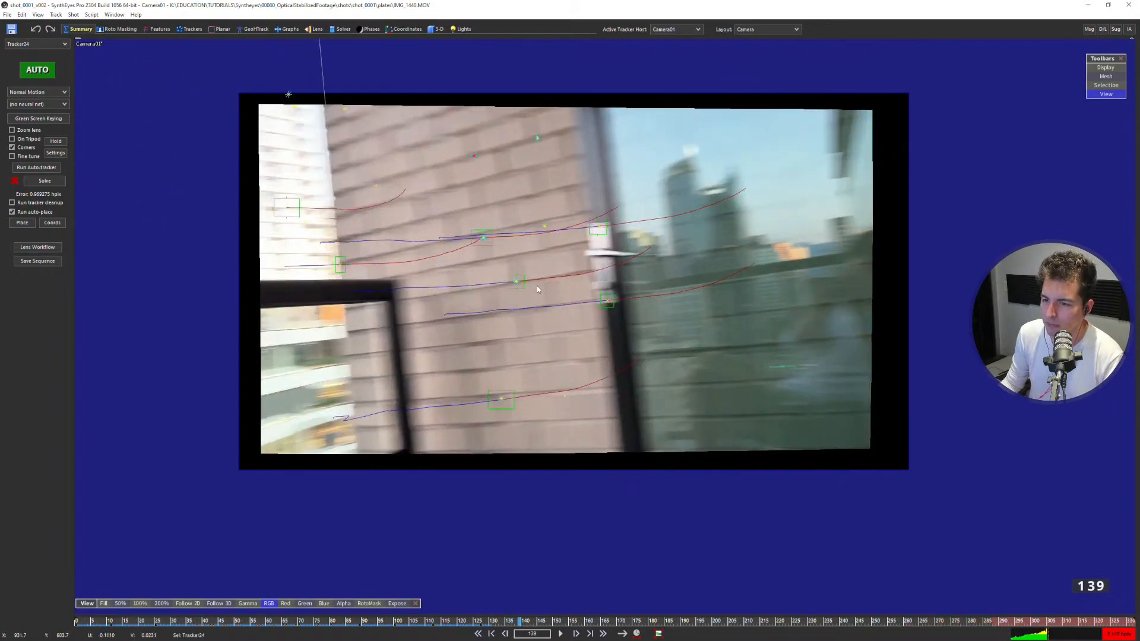
key(Right)
key(Right)
key(Right)
key(Right)
key(Right)
key(Right)
key(Right)
key(Right)
key(Right)
key(Right)
key(Right)
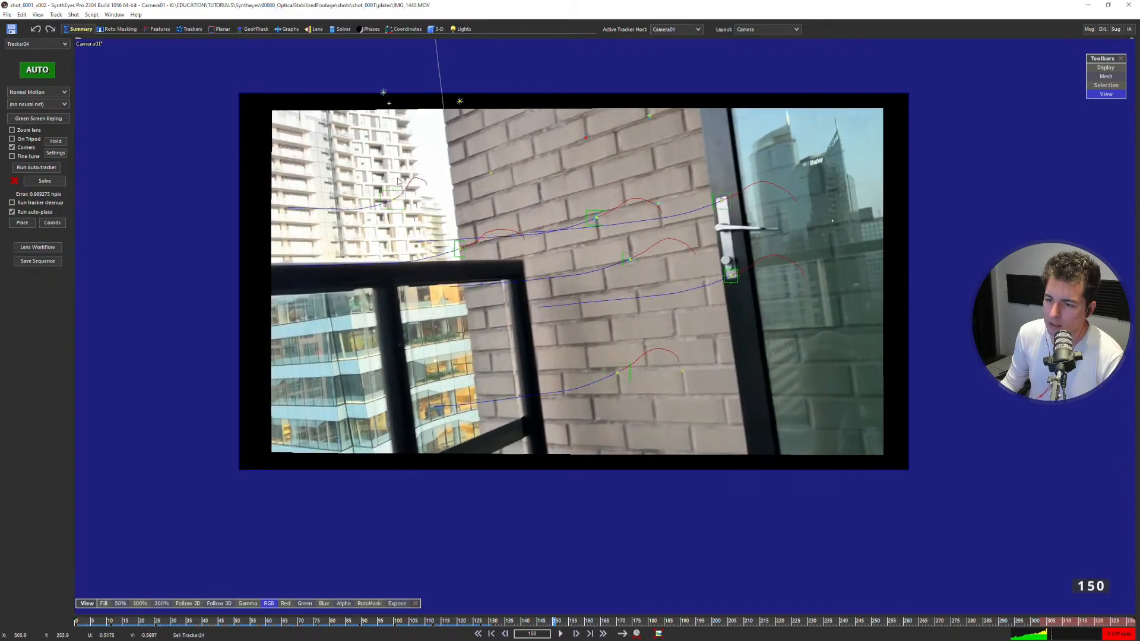
key(Right)
key(Right)
key(Right)
key(Right)
key(Right)
key(Right)
key(Right)
key(Right)
key(Right)
key(Right)
key(Right)
key(Right)
key(Right)
key(Right)
key(Right)
key(Right)
key(Right)
key(Right)
key(Right)
key(Right)
key(Right)
key(Right)
key(Right)
key(Right)
key(Right)
key(Right)
key(Right)
key(Right)
key(Right)
key(Right)
Examine the undistorted ceiling and wall corner by moving back and forth between frames 210 and 244.
key(Right)
key(Right)
key(Right)
key(Right)
key(Right)
key(Right)
key(Right)
key(Right)
key(Right)
key(Right)
key(Right)
key(Right)
key(Right)
key(Right)
key(Right)
key(Right)
key(Right)
key(Right)
key(Right)
key(Right)
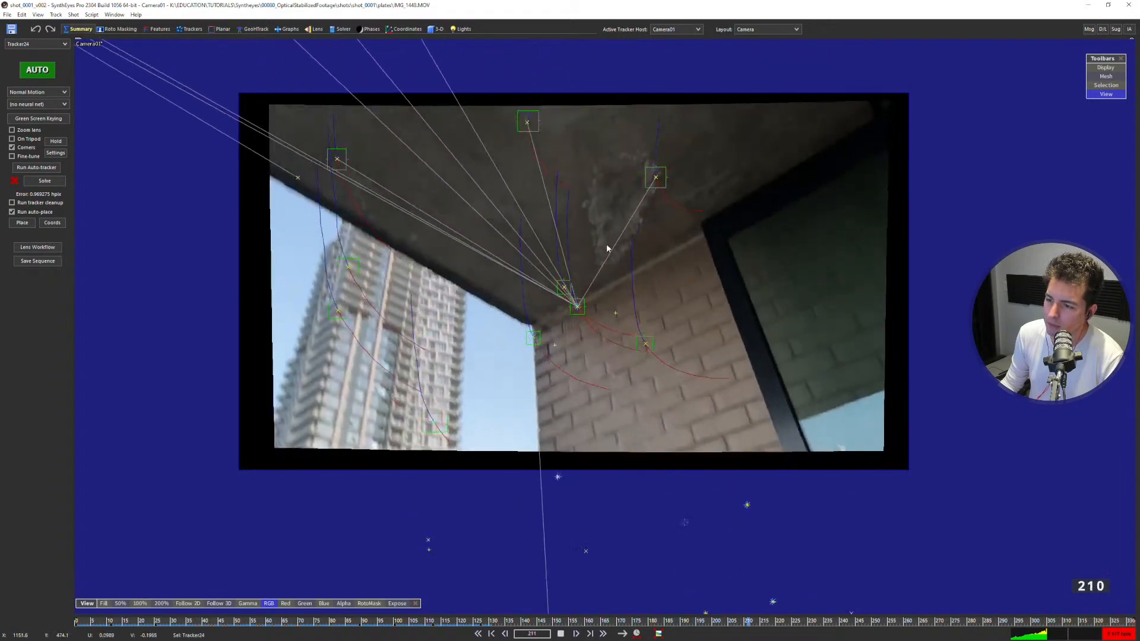
key(Left)
key(Left)
key(Left)
key(Left)
key(Left)
key(Left)
key(Left)
key(Left)
key(Left)
key(Left)
key(Left)
key(Left)
key(Left)
key(Left)
key(Left)
key(Left)
key(Left)
key(Left)
key(Left)
key(Left)
key(Left)
key(Left)
key(Left)
key(Left)
key(Right)
key(Right)
key(Right)
key(Right)
key(Right)
key(Right)
key(Right)
key(Right)
key(Right)
key(Right)
key(Right)
key(Right)
key(Right)
key(Right)
key(Right)
key(Right)
key(Right)
key(Right)
key(Right)
key(Right)
key(Left)
key(Left)
key(Left)
key(Left)
key(Left)
key(Left)
key(Left)
key(Left)
key(Left)
key(Left)
key(Left)
key(Left)
key(Left)
key(Left)
key(Left)
key(Left)
key(Left)
key(Left)
key(Left)
key(Left)
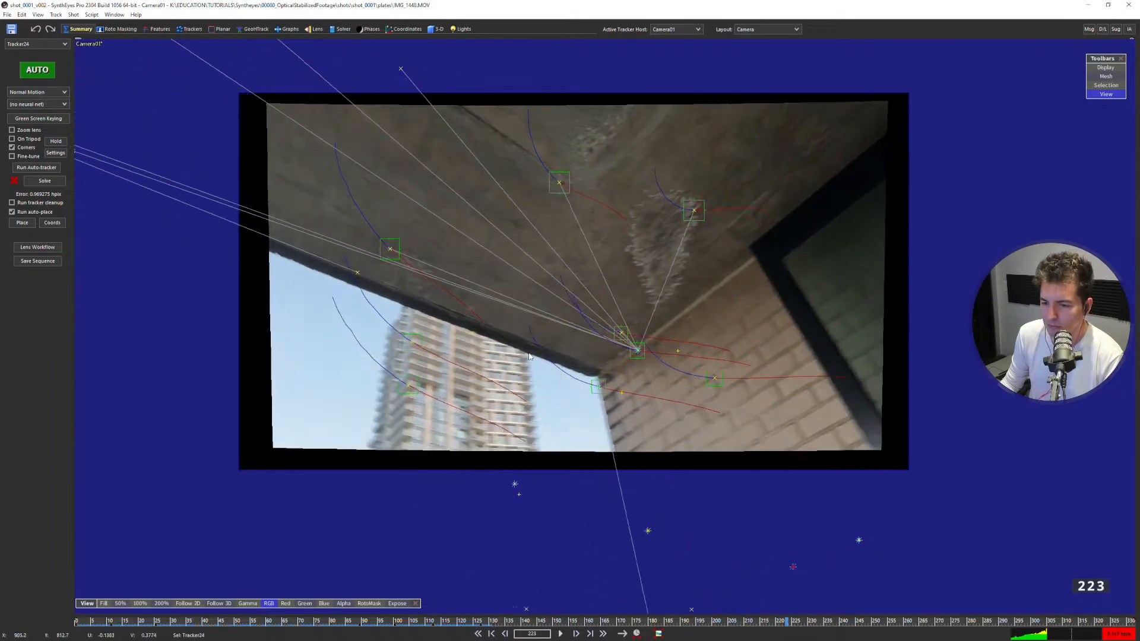
drag(697, 622, 884, 575)
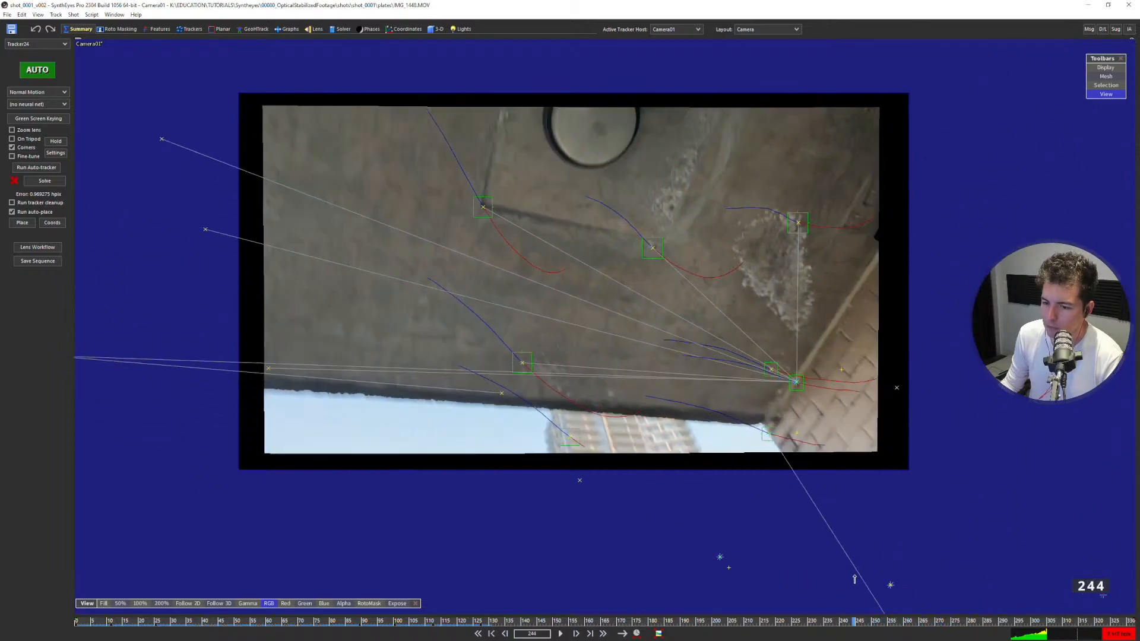
drag(817, 584, 769, 571)
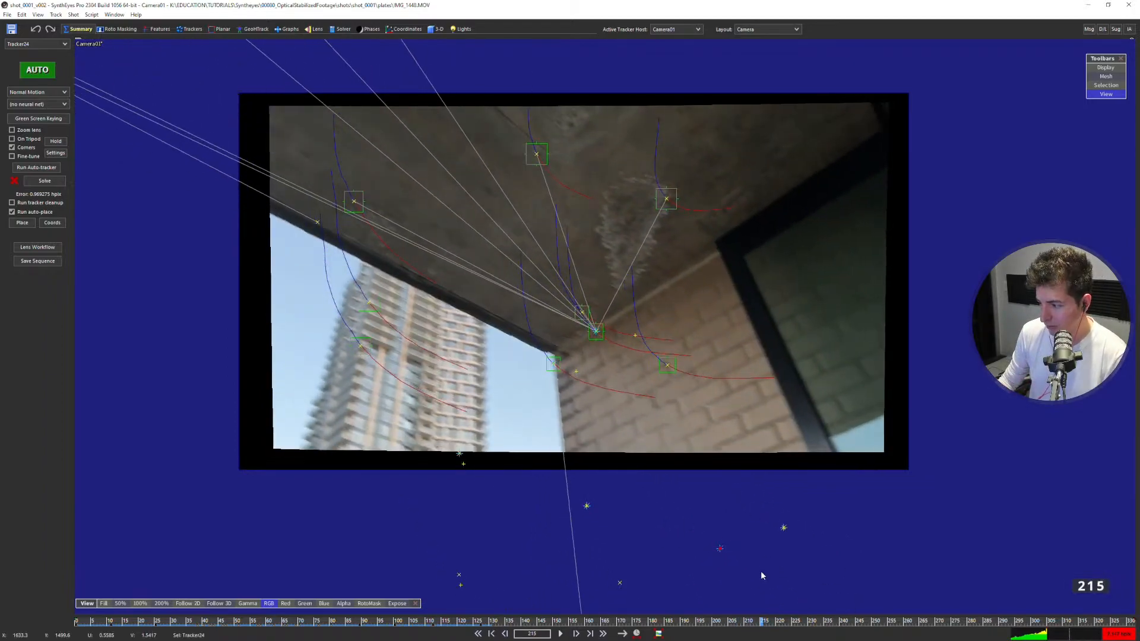
drag(745, 622, 799, 611)
Undo the earlier lens workflow run on the shot while working in the Perspective view.
key(F6)
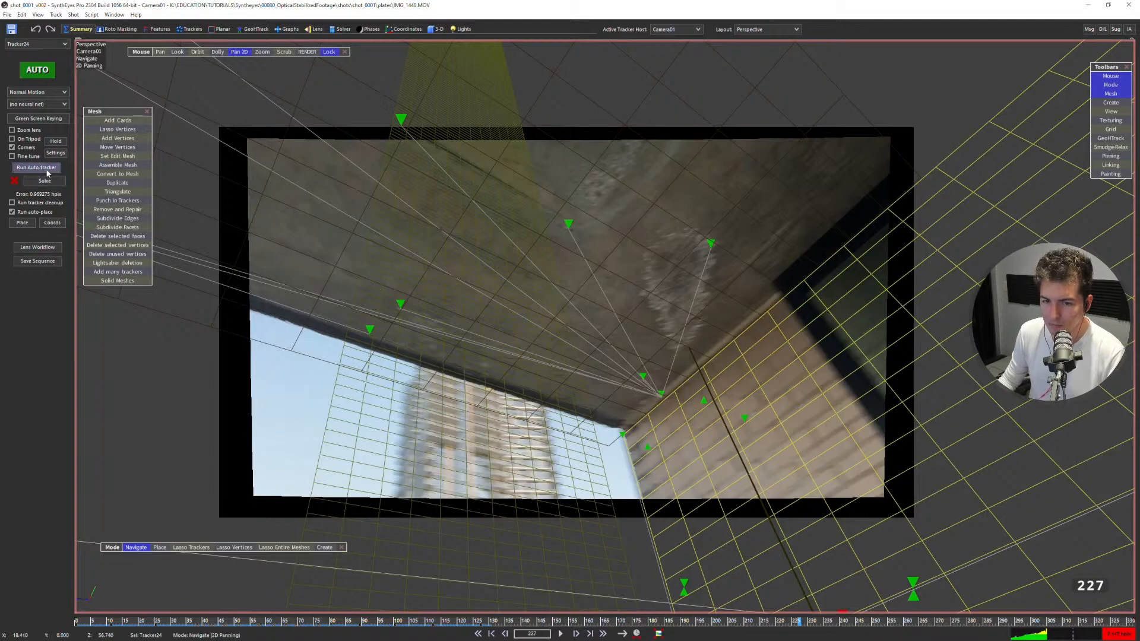
click(37, 246)
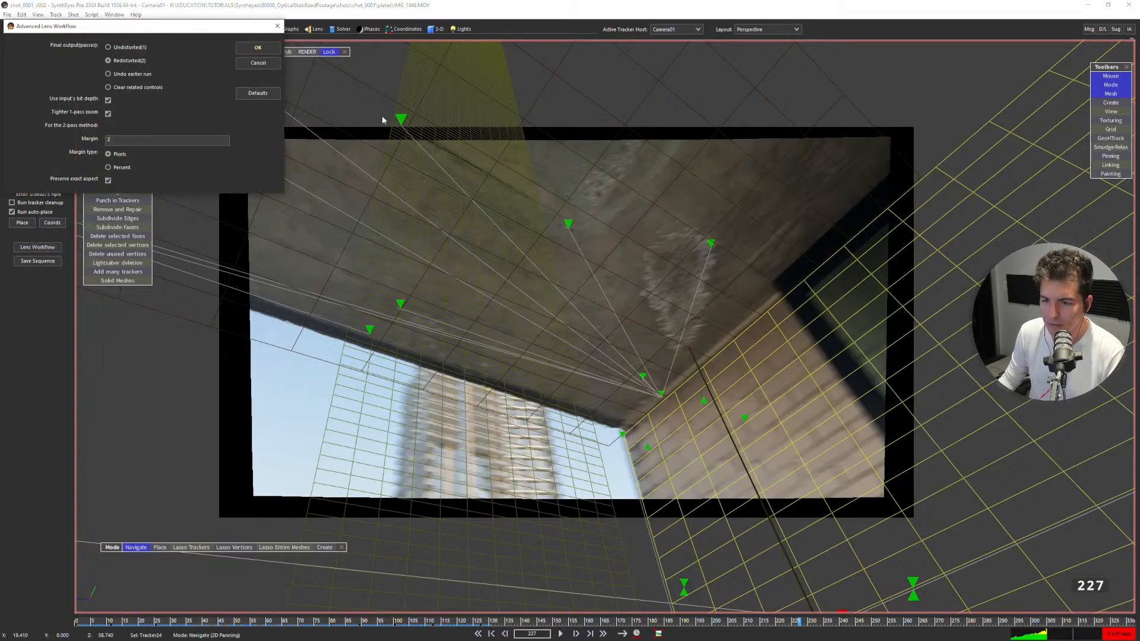
click(240, 62)
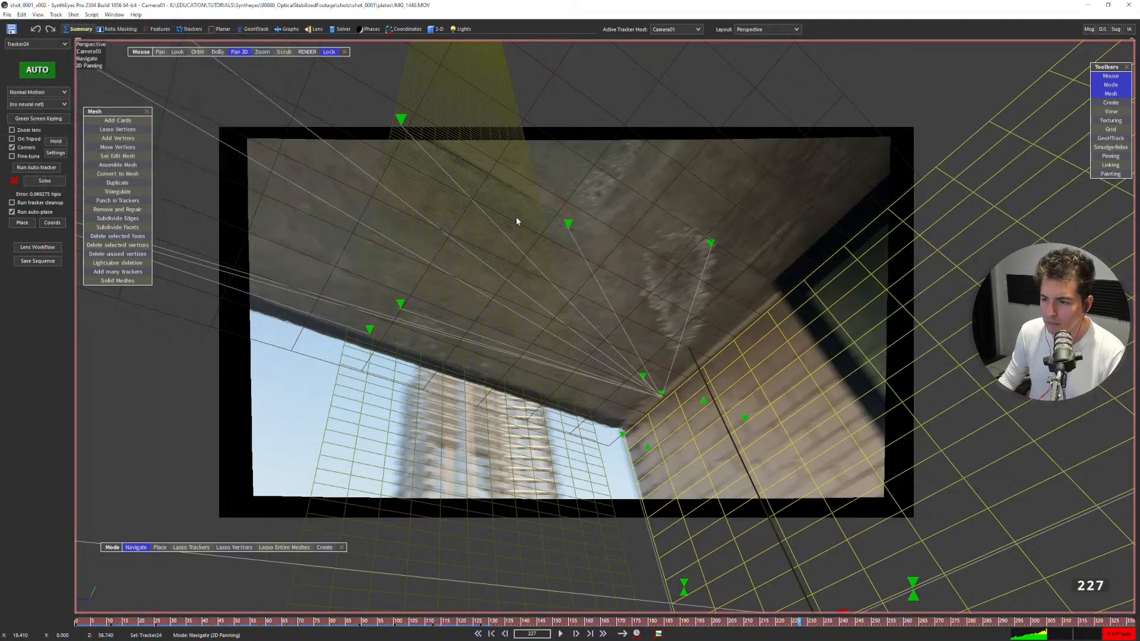
Inspect the mesh and tracker alignment at the ceiling and wall corner at frame 249 in the Perspective view.
scroll(541, 307, up, 1)
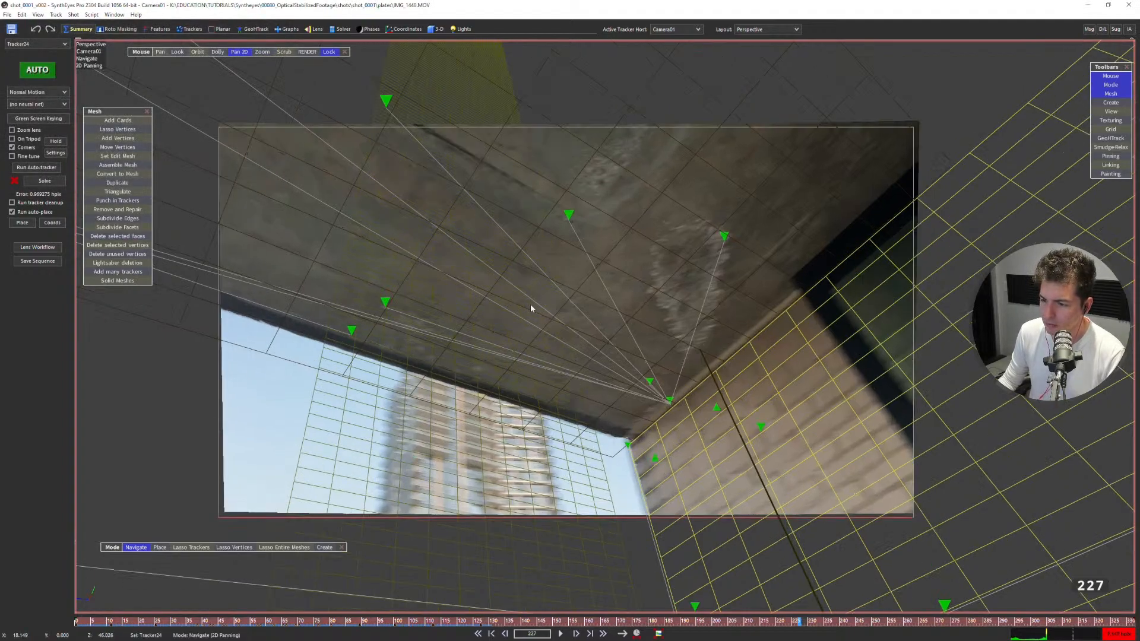
drag(822, 622, 870, 621)
scroll(896, 518, up, 5)
middle_drag(896, 519, 631, 473)
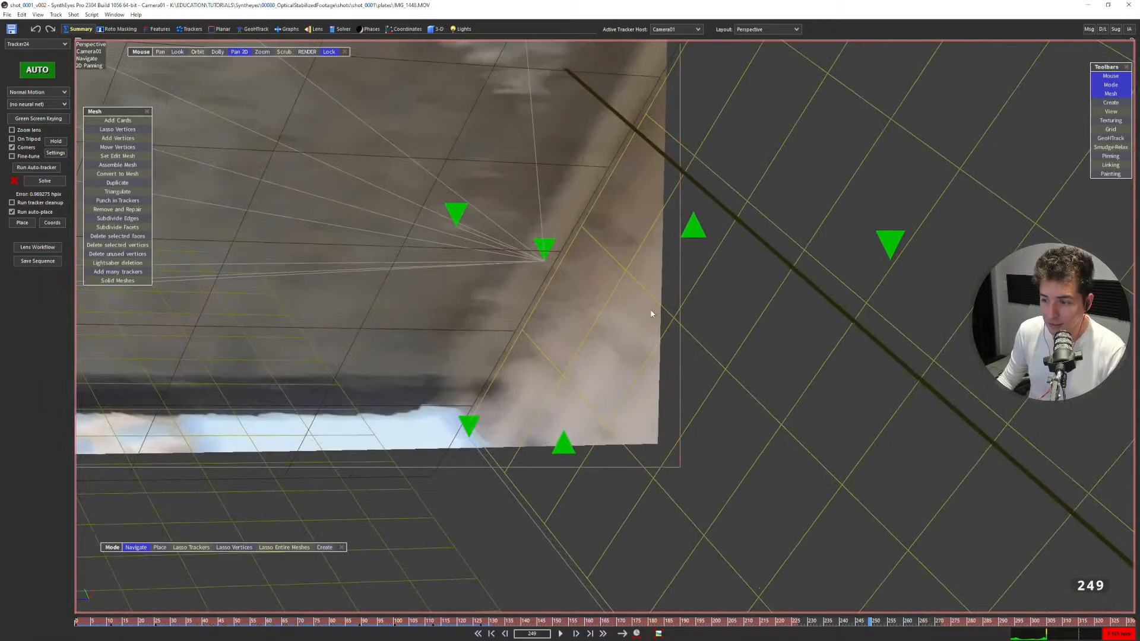
scroll(630, 373, down, 5)
middle_drag(631, 374, 893, 399)
middle_drag(562, 311, 547, 389)
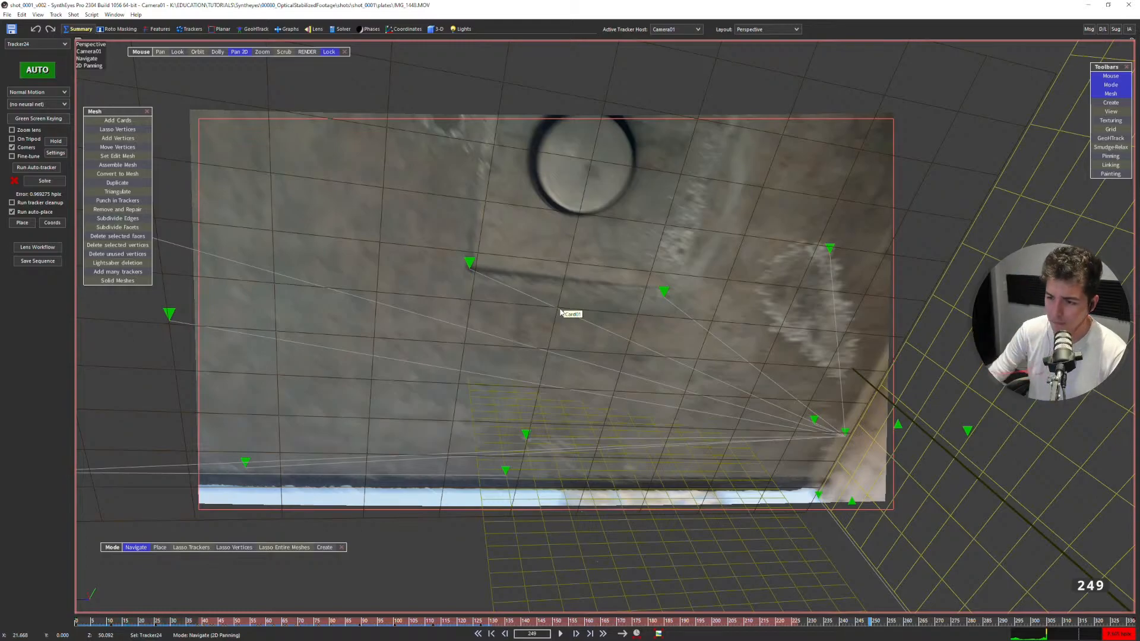
Check the ceiling card alignment at frame 279, and examine the camera path in the Left view of the Quad layout.
key(d)
key(d)
key(d)
key(d)
drag(880, 622, 964, 620)
scroll(534, 335, up, 2)
middle_drag(533, 335, 585, 336)
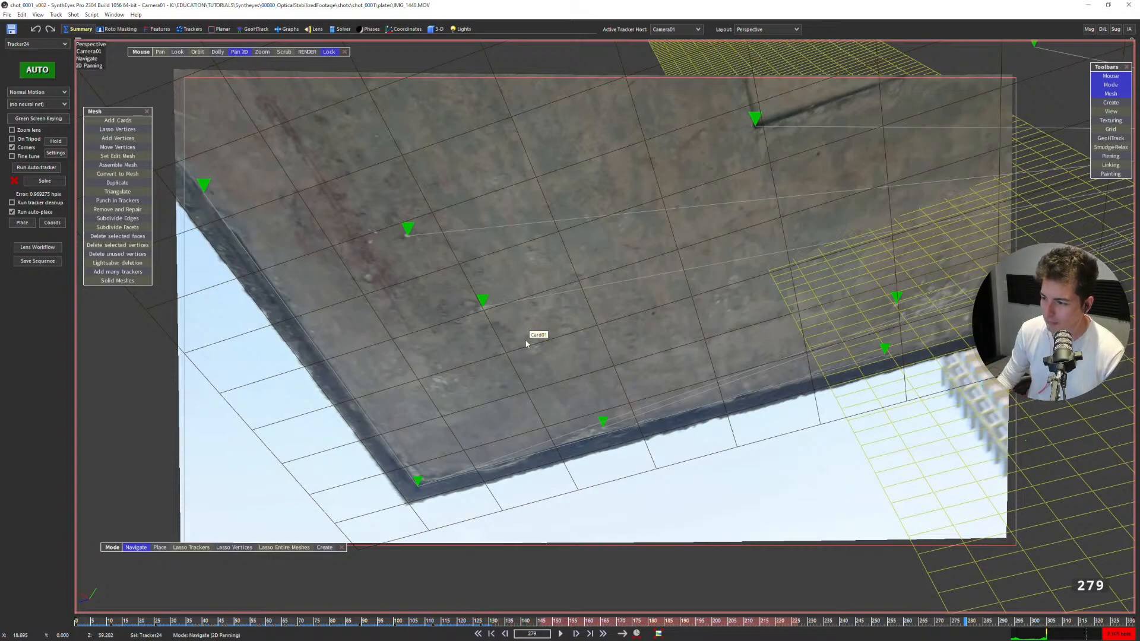
scroll(552, 267, up, 2)
key(7)
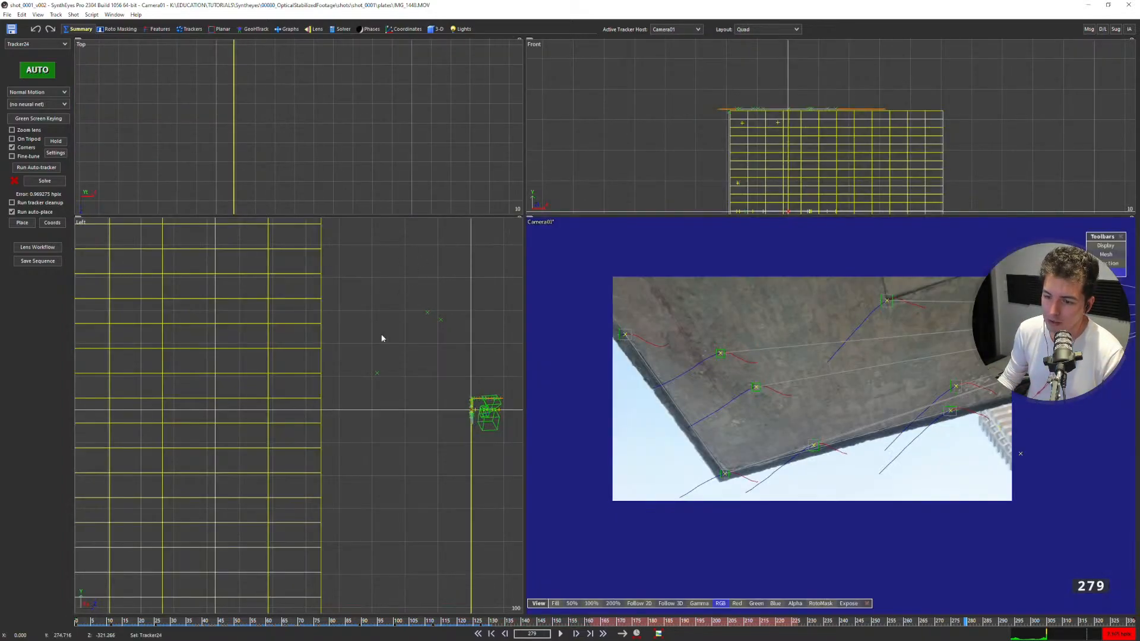
scroll(493, 414, up, 8)
middle_drag(433, 365, 371, 368)
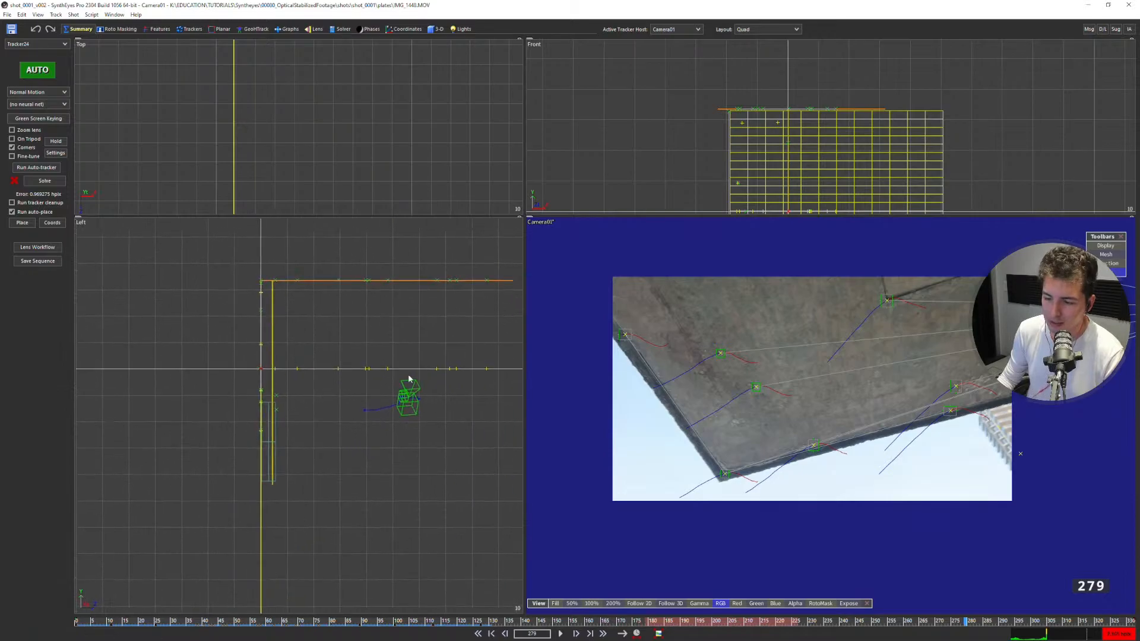
Review the available distortion models in the Radial 4th-order solver controls.
click(314, 29)
click(62, 152)
drag(763, 217, 391, 104)
click(361, 114)
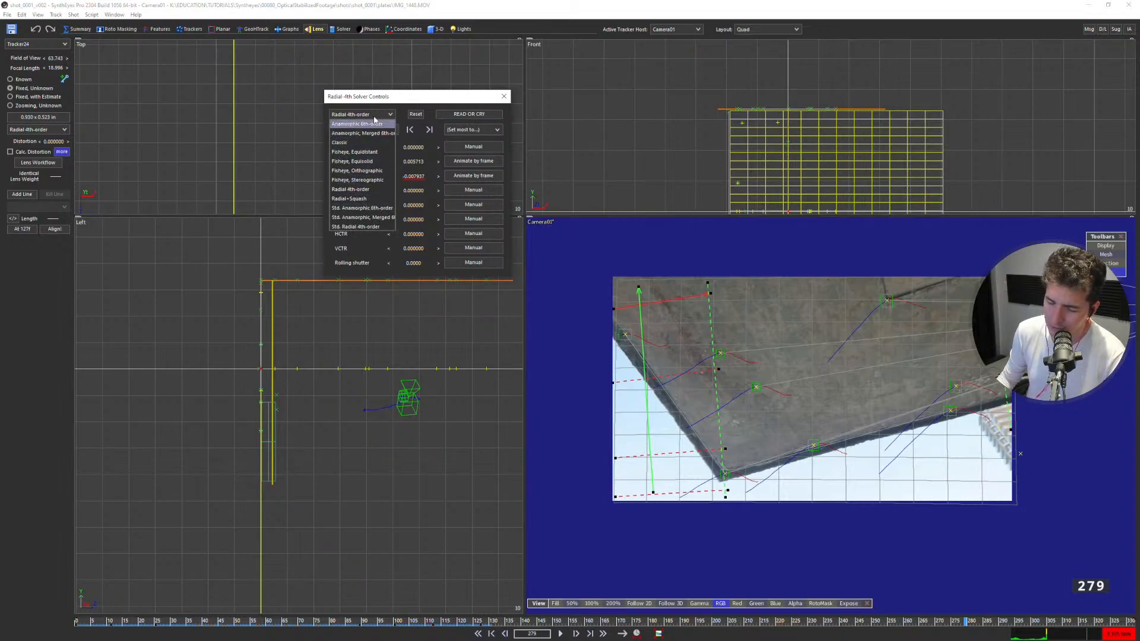
click(374, 117)
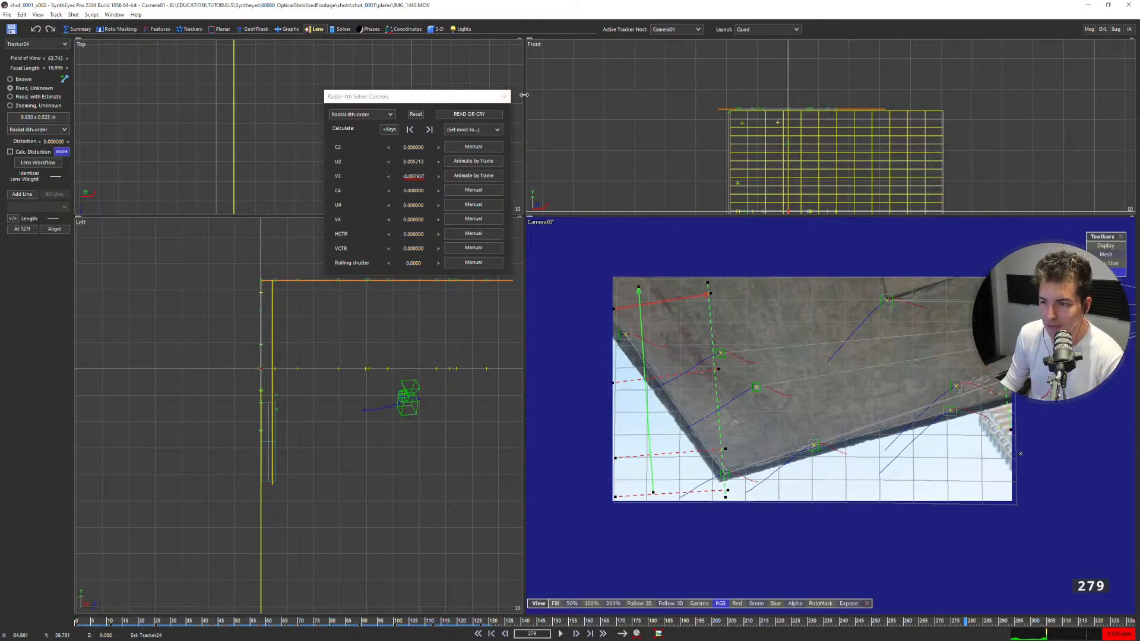
click(508, 100)
Go to frame 270 and examine the ceiling edge against its trackers in the Camera view.
key(m)
middle_drag(597, 294, 610, 302)
right_drag(609, 302, 613, 291)
middle_drag(613, 292, 613, 301)
drag(365, 620, 944, 451)
key(F5)
key(F7)
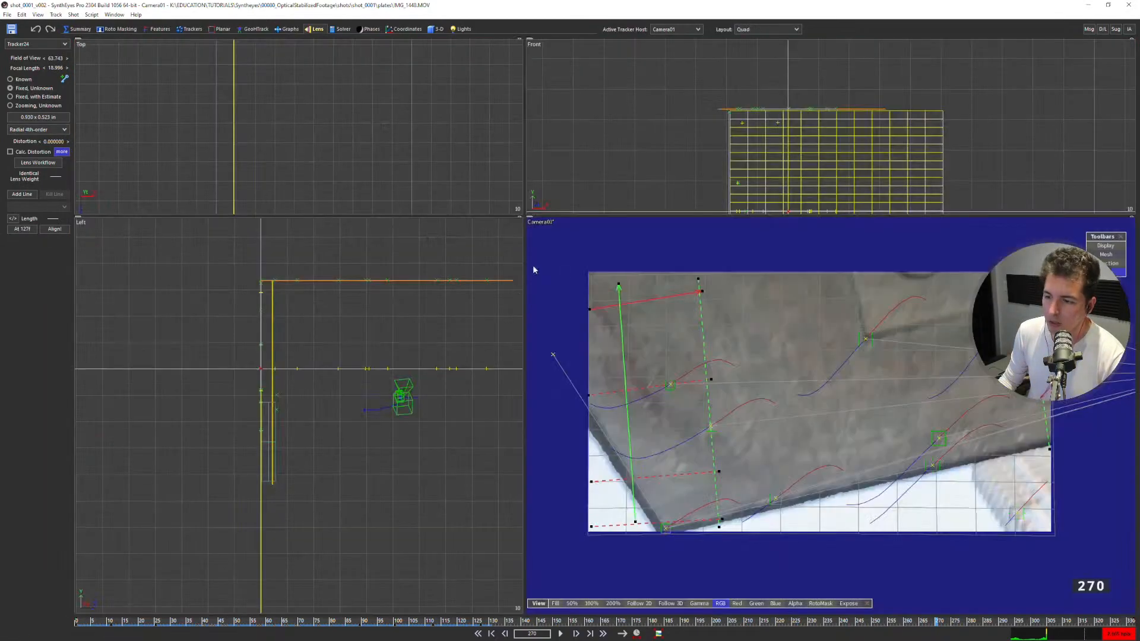
Create a hemisphere mesh in the Top view, drawn outward from the camera area.
click(432, 30)
click(30, 59)
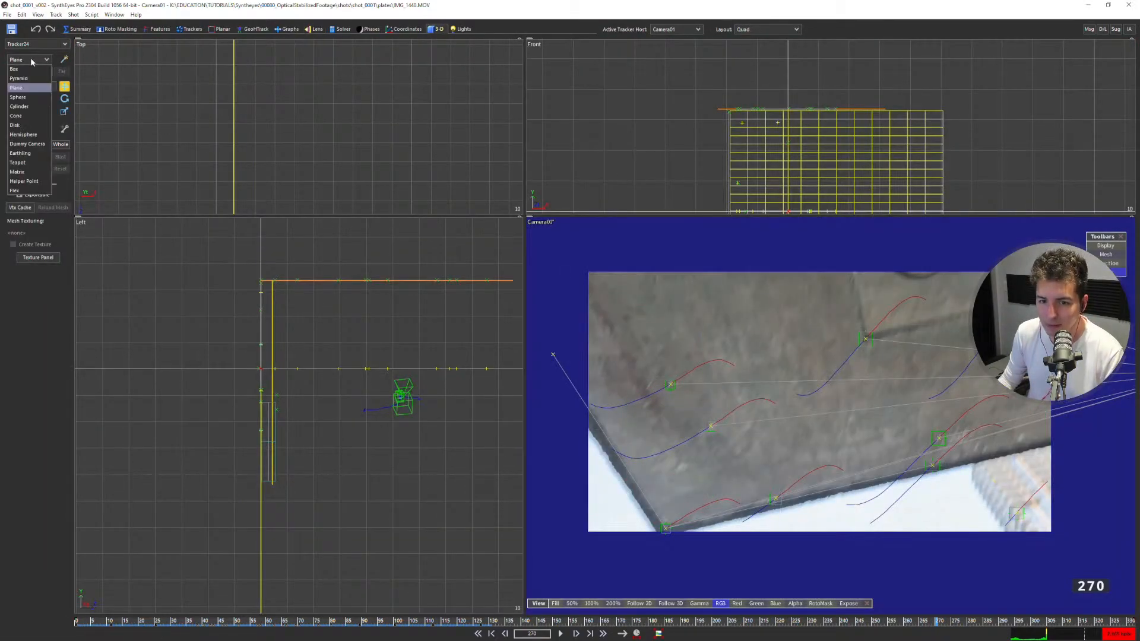
click(38, 137)
scroll(326, 127, down, 10)
drag(354, 141, 432, 103)
scroll(358, 396, down, 12)
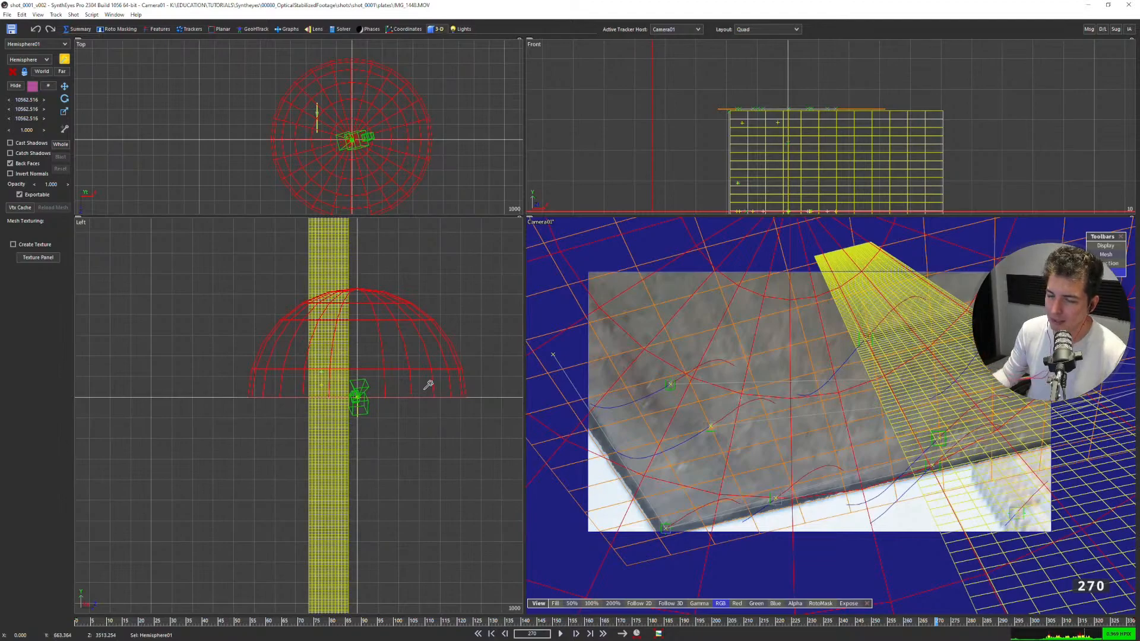
click(52, 44)
click(53, 48)
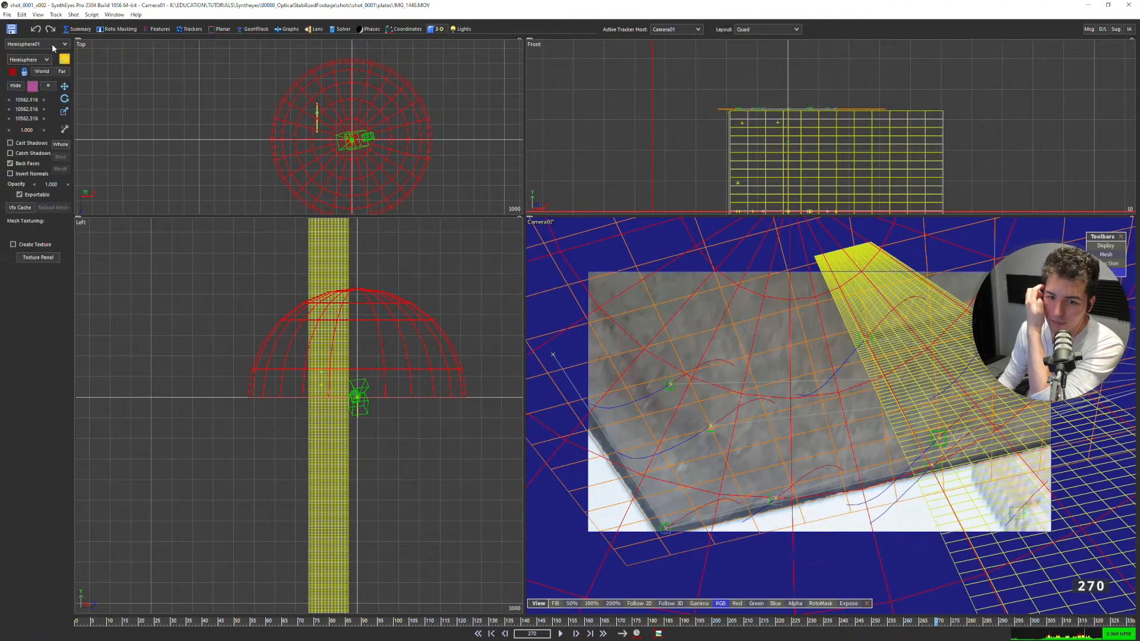
click(41, 60)
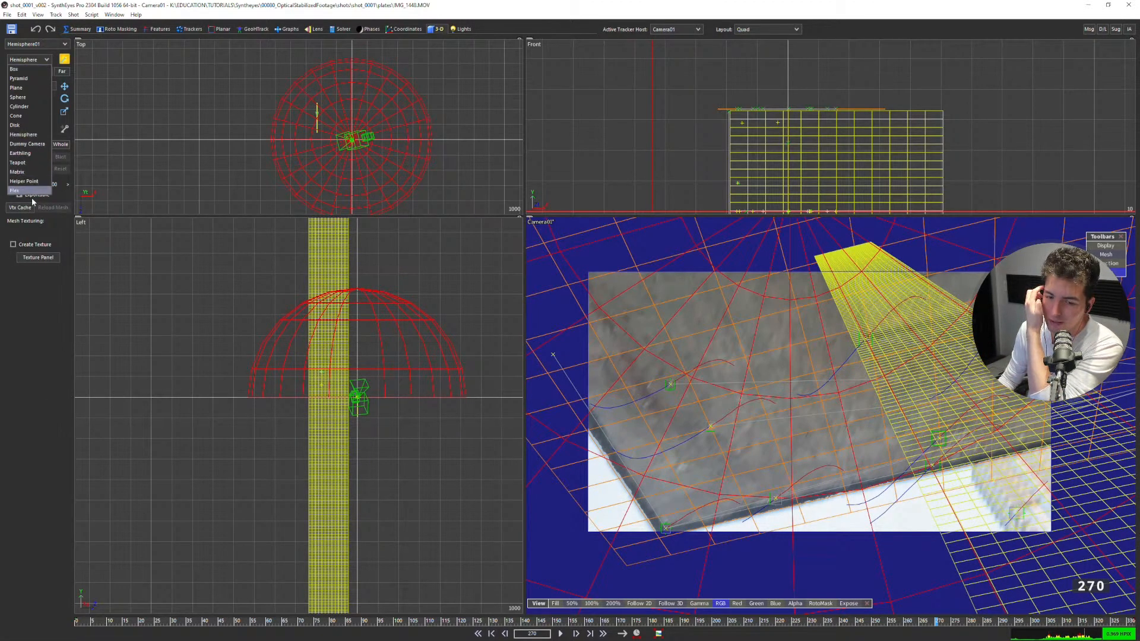
click(68, 410)
Move the hemisphere onto the camera in the Top view, to about X 26.46 and Z 54.35.
scroll(359, 145, up, 5)
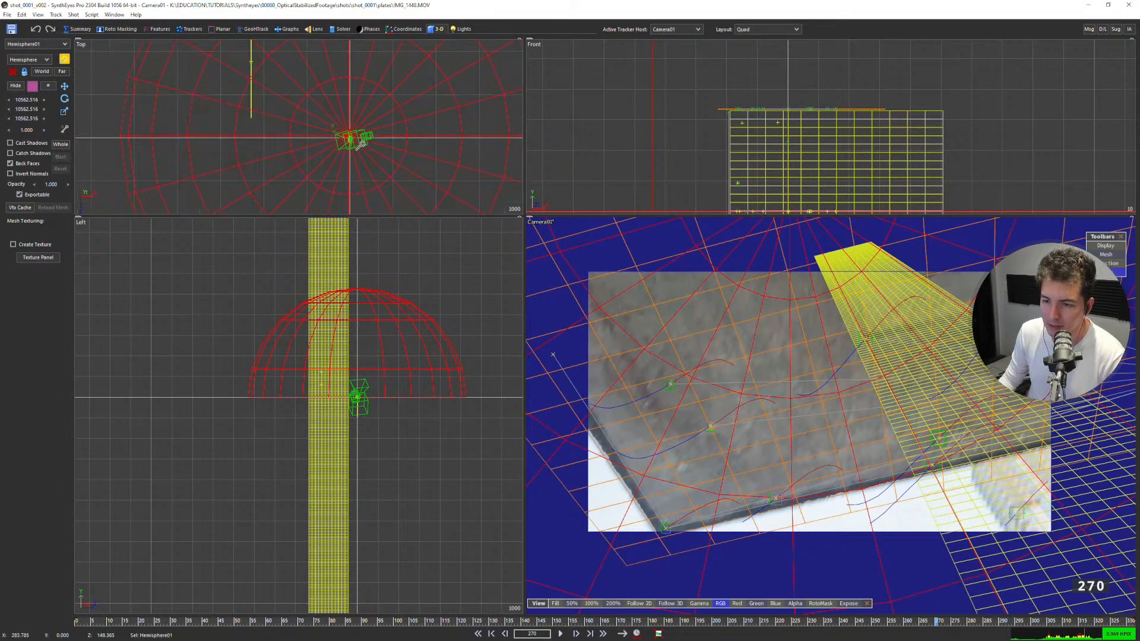
scroll(359, 145, up, 4)
click(64, 86)
drag(322, 117, 325, 124)
scroll(325, 123, up, 6)
scroll(324, 123, up, 6)
middle_drag(308, 122, 282, 85)
scroll(301, 95, down, 8)
drag(262, 82, 291, 140)
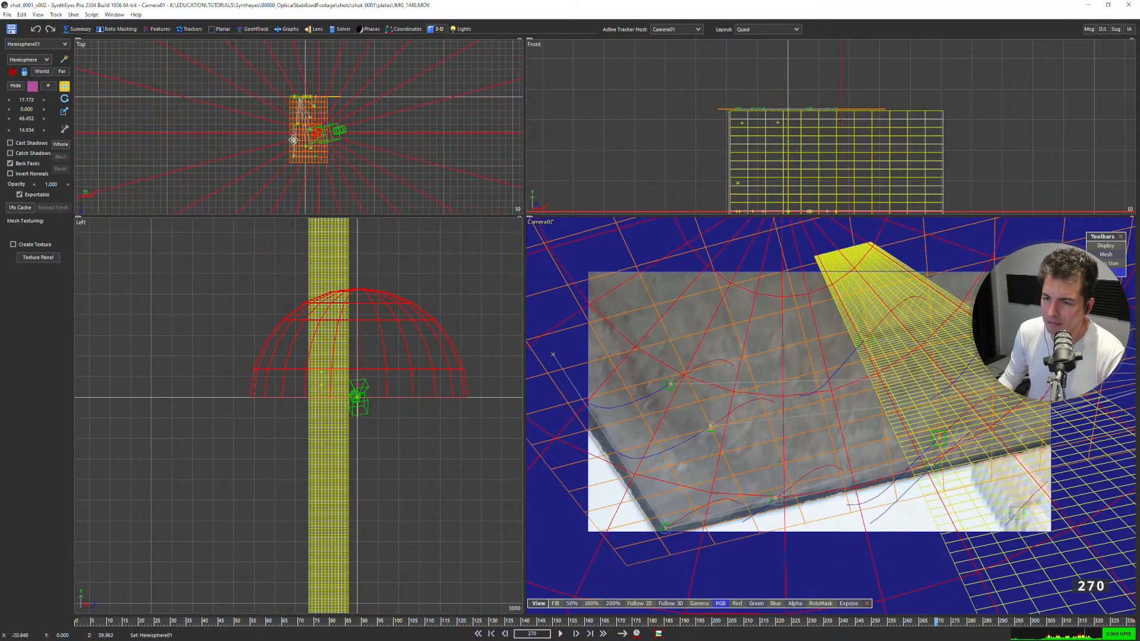
scroll(316, 129, up, 5)
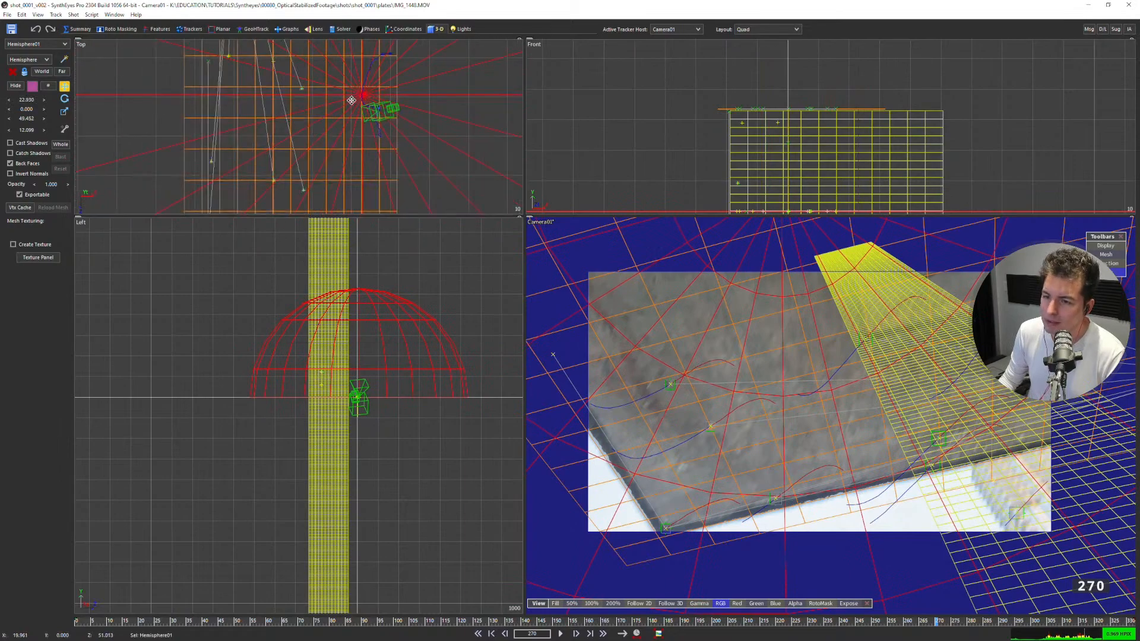
scroll(439, 281, up, 10)
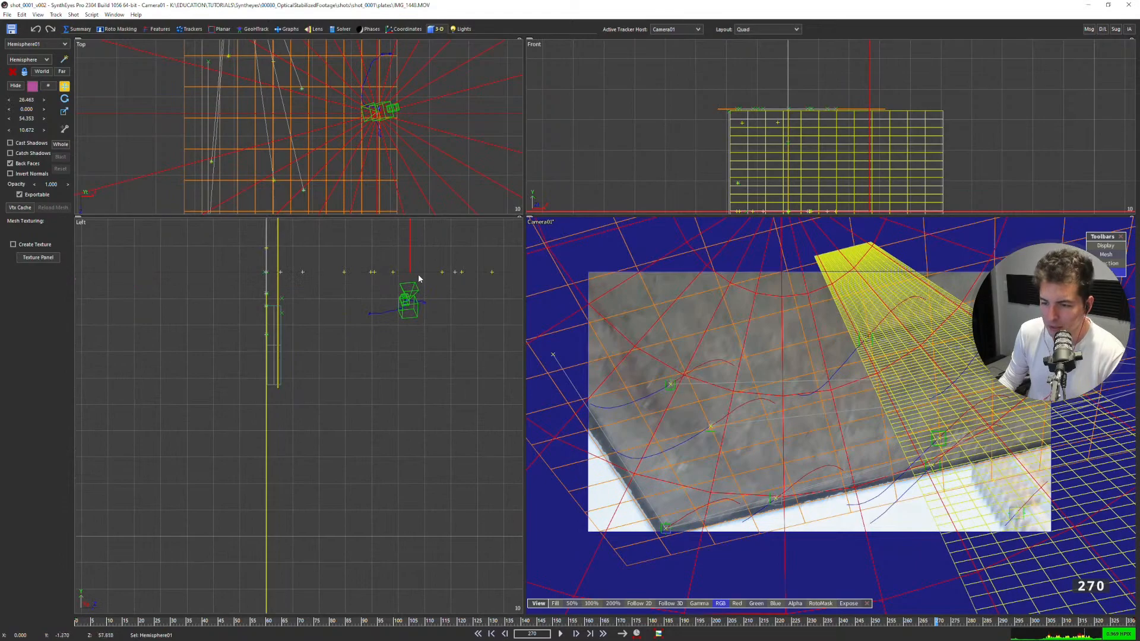
Lower the hemisphere toward the camera path in the Left view, to about Y -13.45 and Z 49.96.
drag(411, 272, 407, 345)
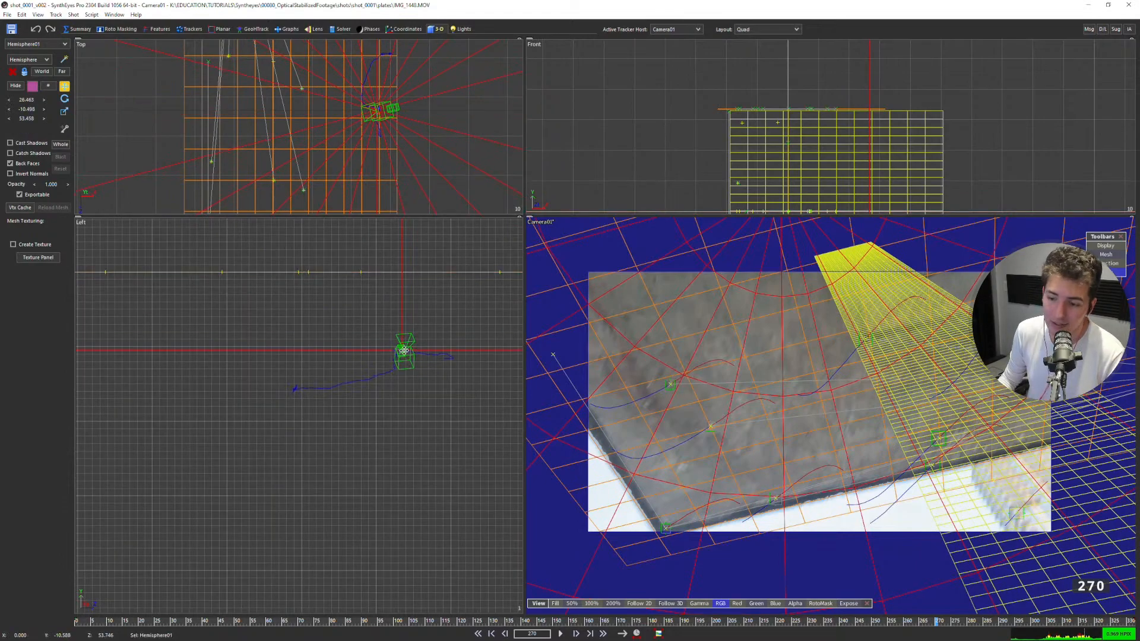
scroll(406, 346, up, 2)
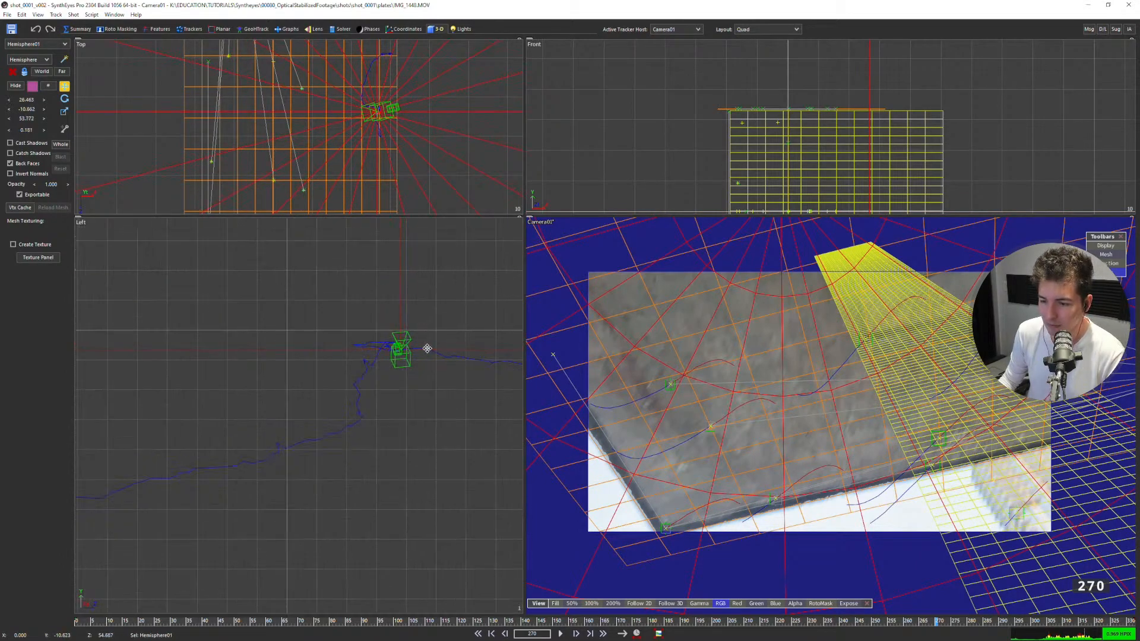
scroll(426, 349, down, 2)
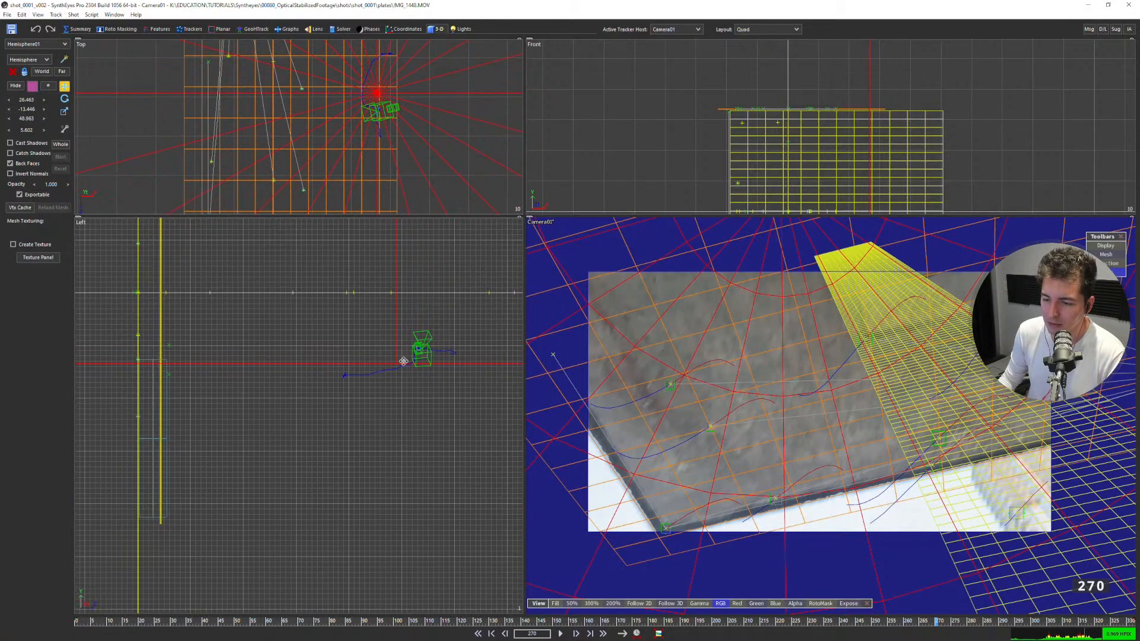
Play the shot from the first frame in the Camera layout to check the meshes against the footage.
key(5)
scroll(436, 336, down, 6)
scroll(444, 332, up, 6)
scroll(535, 331, down, 1)
key(shift+a)
key(space)
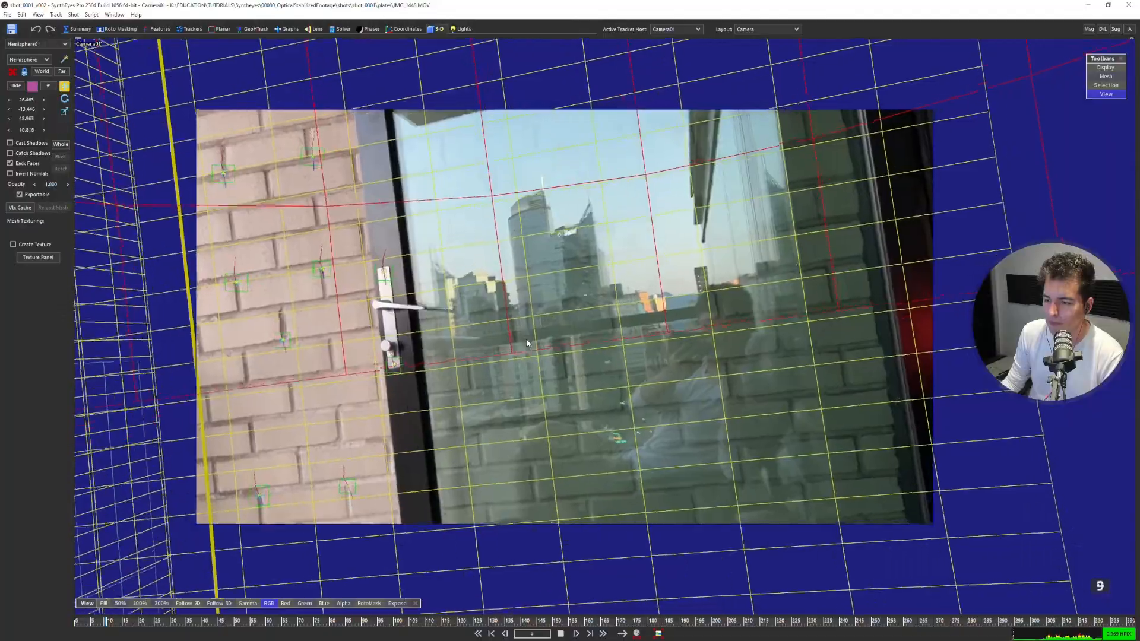
scroll(526, 340, down, 1)
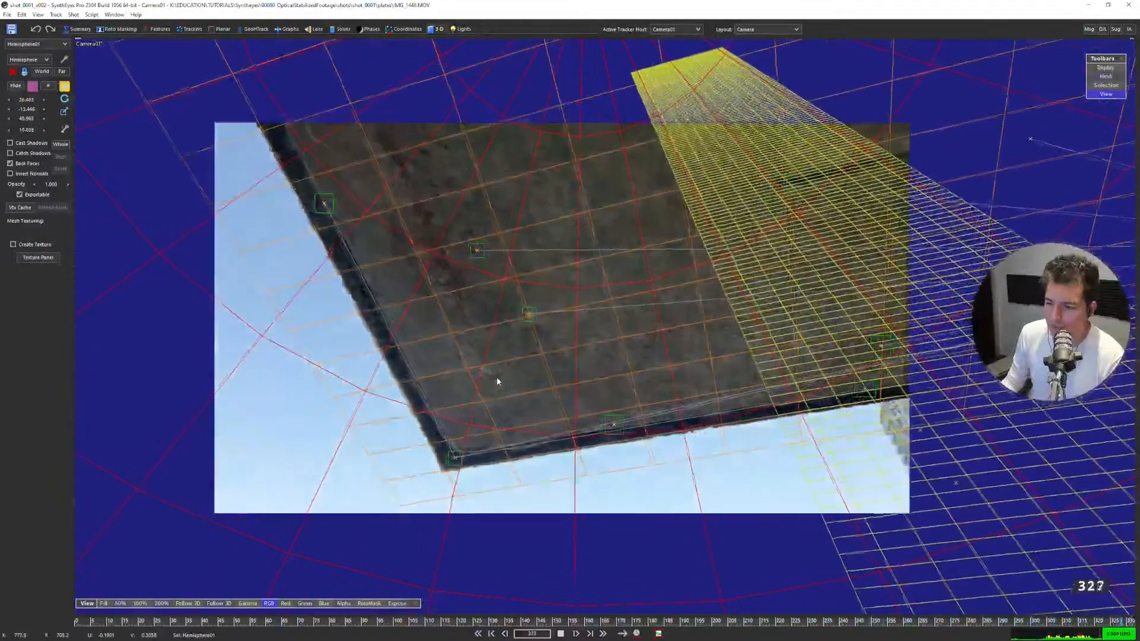
key(space)
Examine the undistorted ceiling and the hemisphere around frame 259 in the Perspective view.
drag(1069, 622, 787, 611)
key(5)
scroll(527, 289, up, 5)
middle_drag(515, 289, 469, 327)
drag(707, 621, 901, 578)
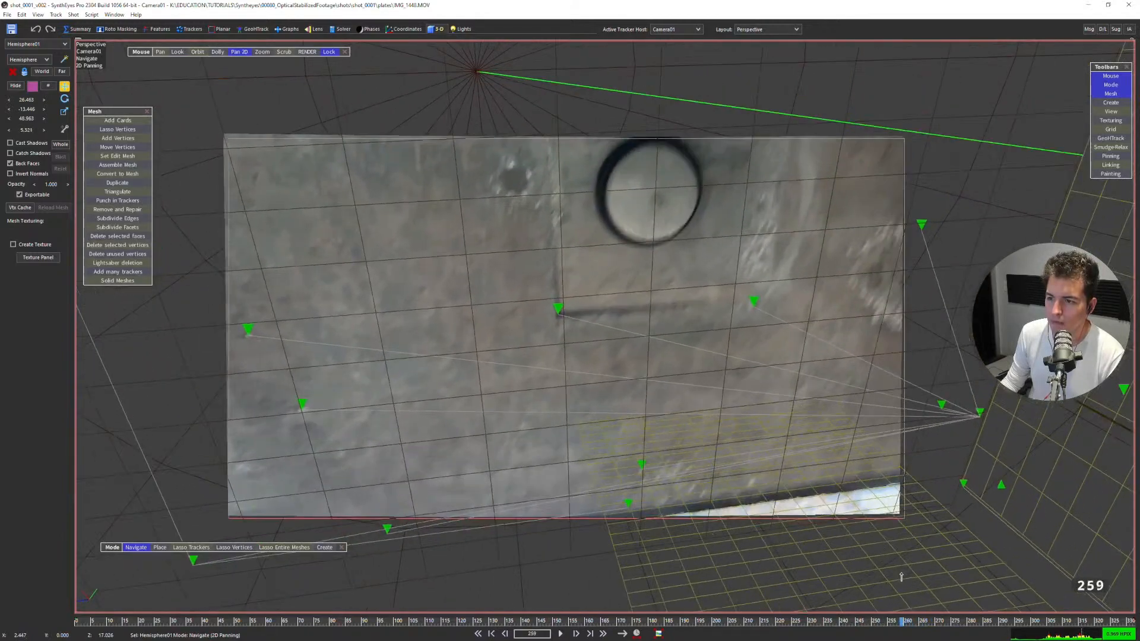
key(d)
key(d)
key(d)
key(s)
Compare the hemisphere and ceiling grid with the footage between frames 258 and 269 in the Camera view.
key(4)
key(s)
key(d)
key(d)
key(s)
key(s)
key(s)
key(s)
key(s)
key(s)
key(s)
key(s)
key(s)
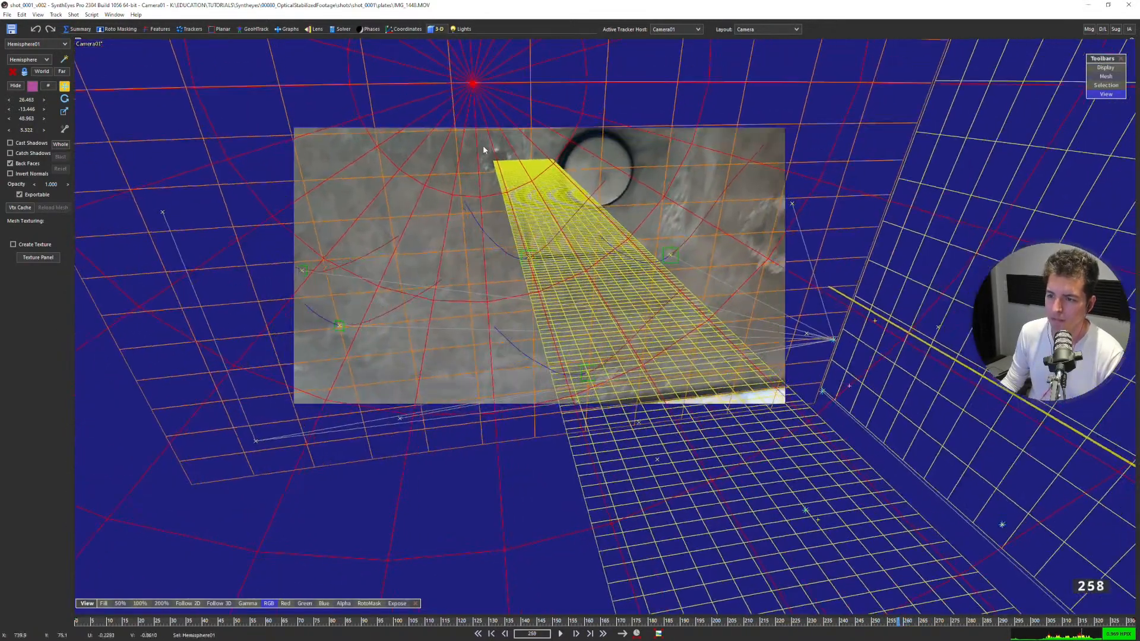
key(d)
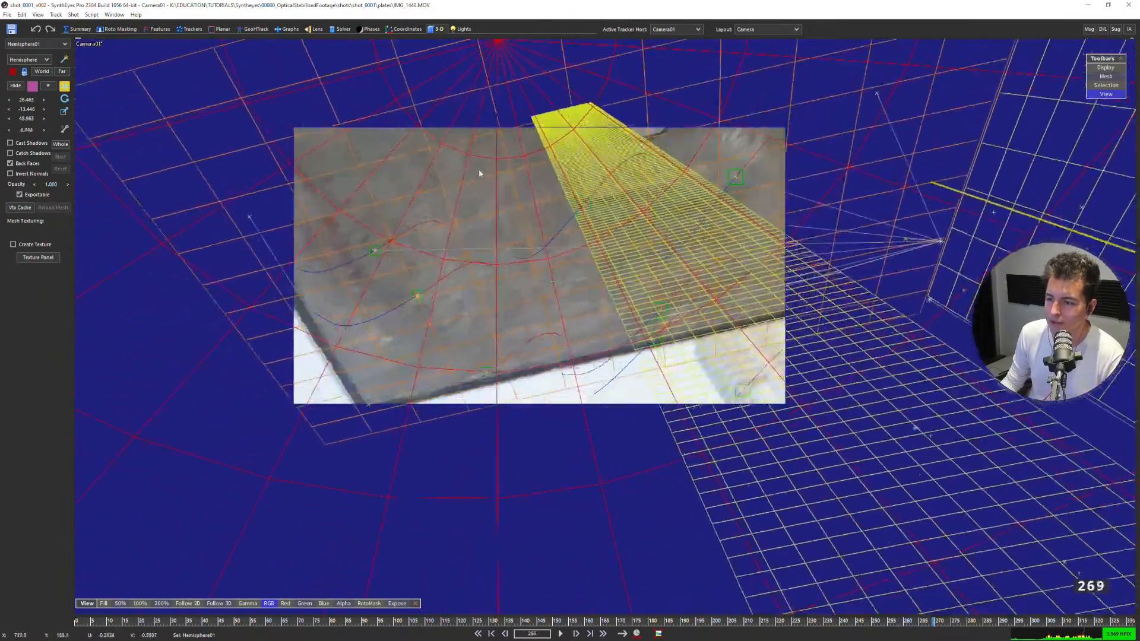
key(d)
Return to the first frame, go to frame 206, and select the brick-wall tracker beside the sky at the image's lower edge.
key(shift+a)
middle_drag(508, 237, 530, 252)
scroll(529, 252, up, 2)
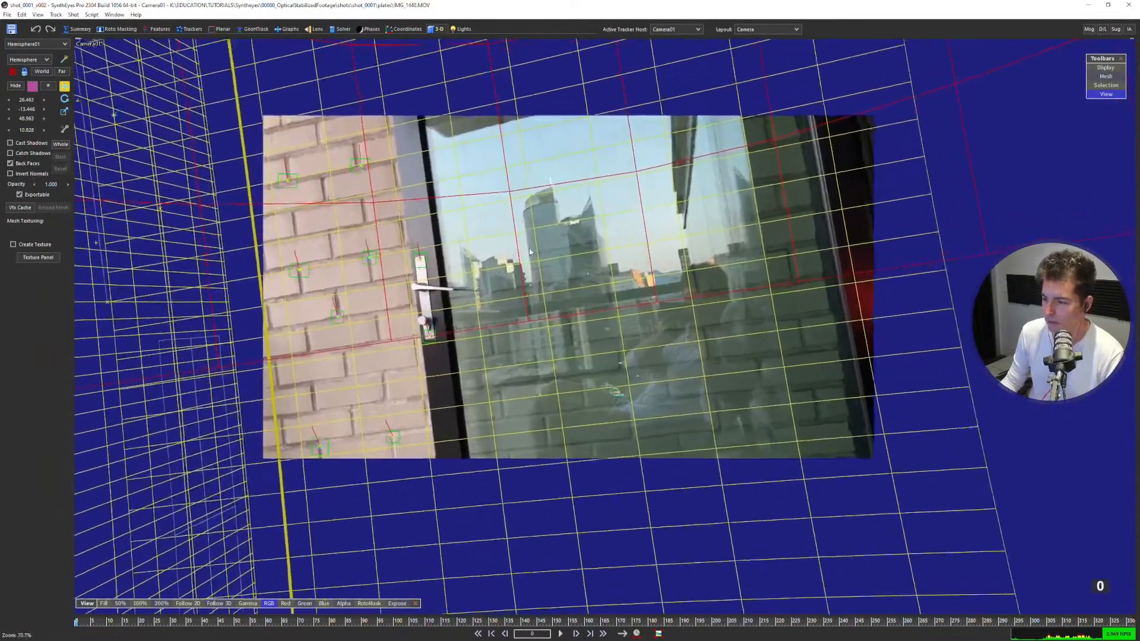
scroll(530, 252, up, 3)
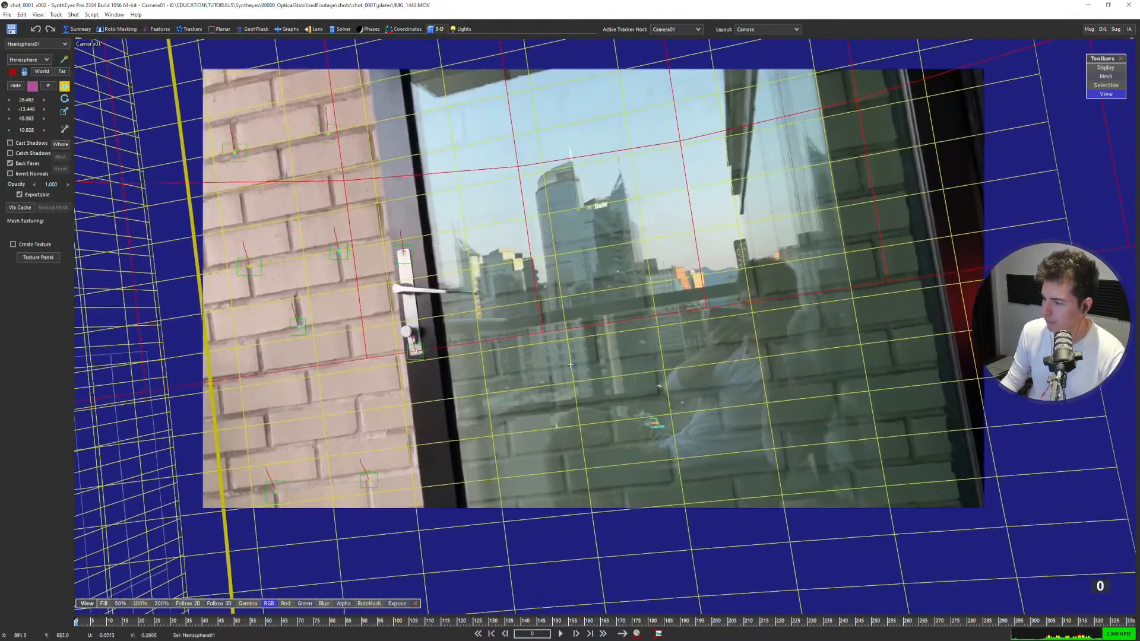
drag(790, 621, 732, 622)
key(q)
key(m)
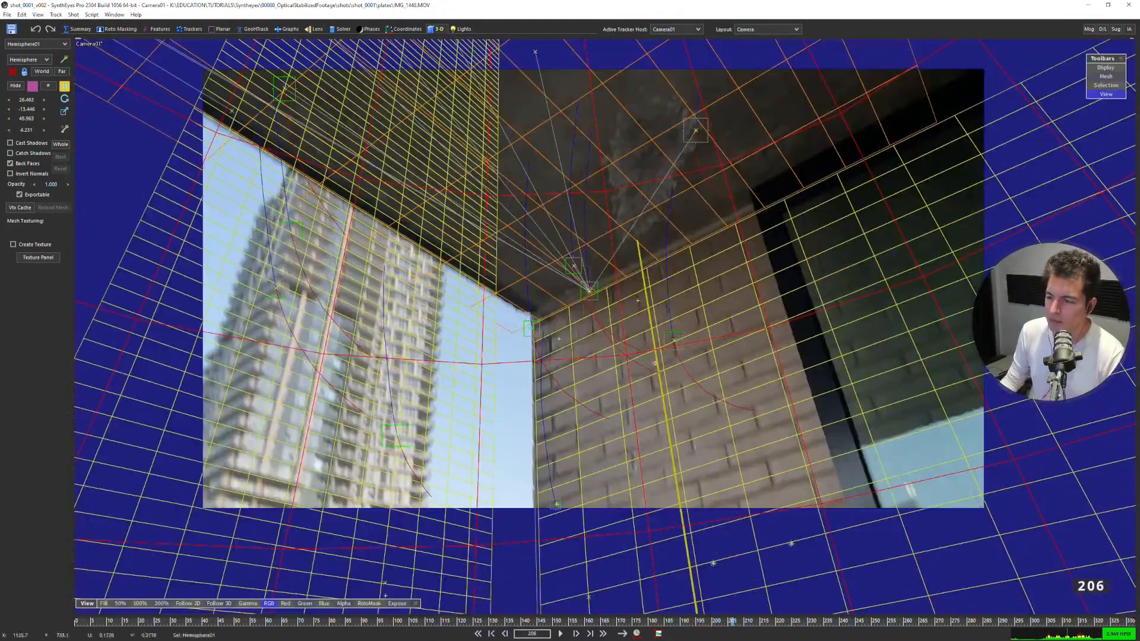
middle_drag(643, 349, 615, 386)
scroll(614, 386, up, 1)
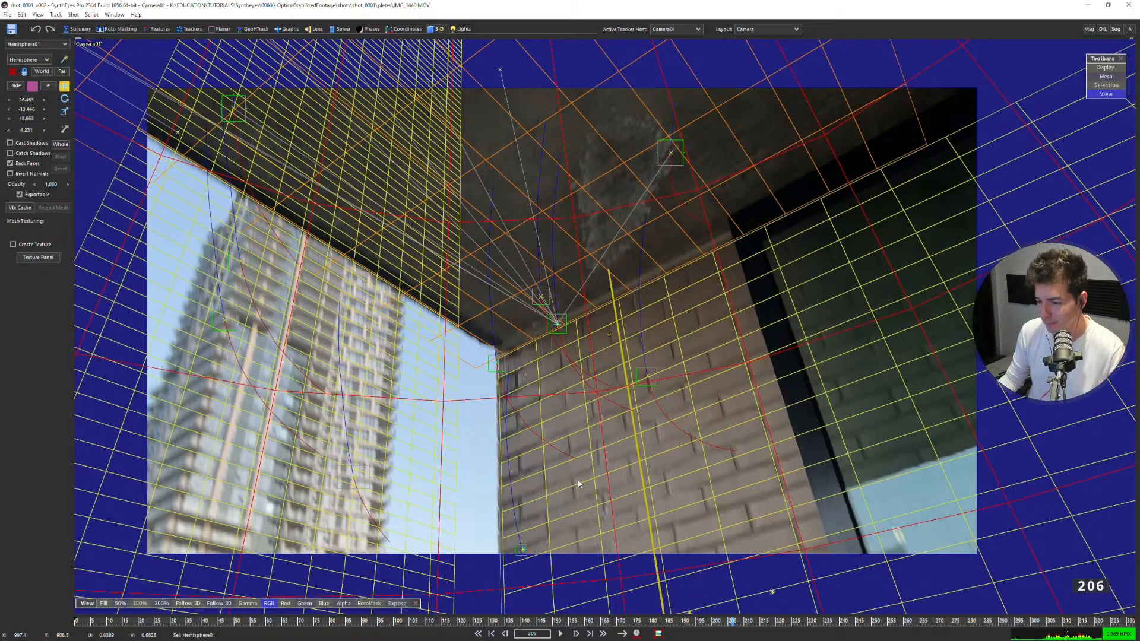
middle_drag(532, 570, 530, 532)
scroll(529, 536, up, 5)
drag(550, 471, 498, 504)
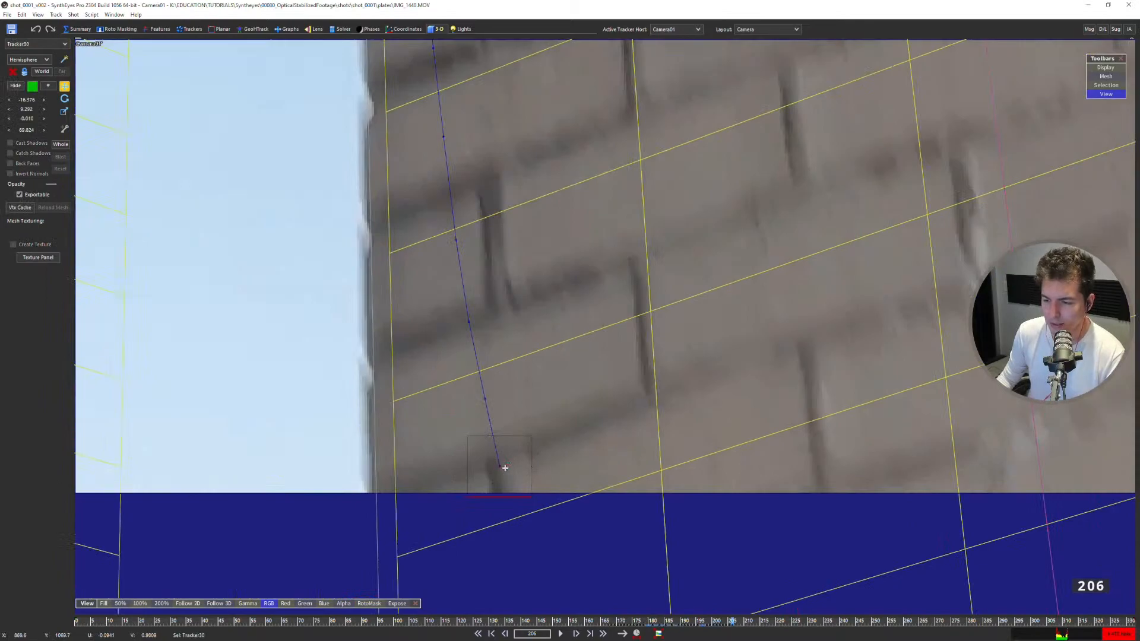
scroll(506, 467, down, 5)
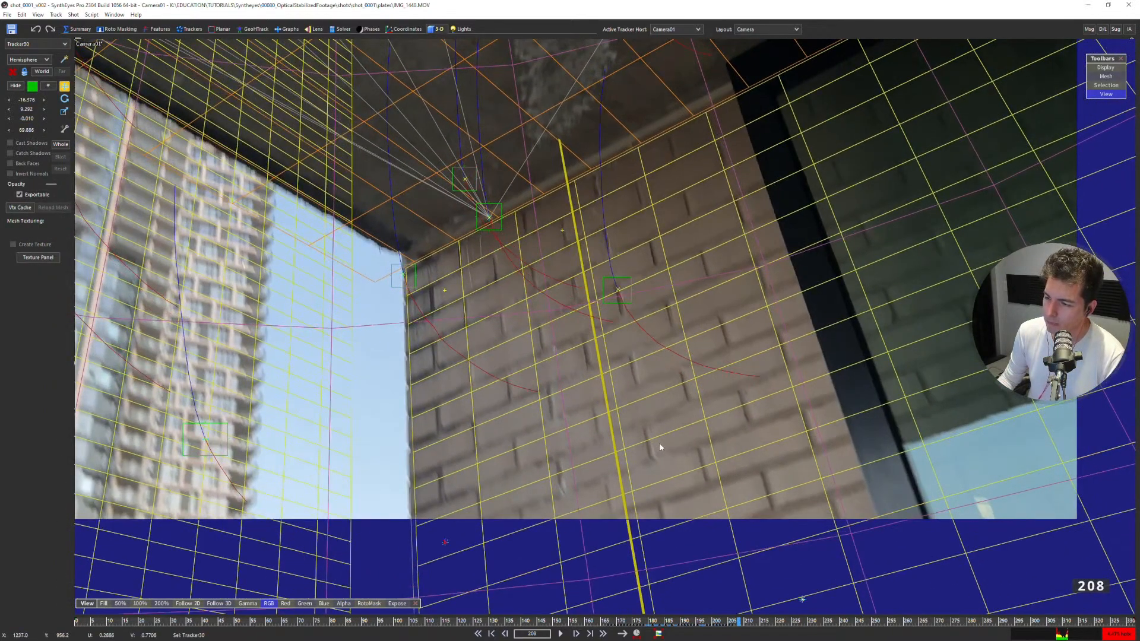
Check the wall and ceiling grid alignment by moving back and forth between frames 200 and 217.
key(Left)
key(Left)
key(Left)
key(Left)
key(Left)
key(Left)
key(Left)
key(Left)
key(Left)
key(Left)
key(Left)
key(Left)
key(Left)
key(Left)
scroll(671, 393, down, 2)
key(Right)
key(Right)
key(Right)
key(Right)
key(Right)
key(Right)
key(Right)
key(Right)
key(Right)
key(Right)
key(Right)
key(Right)
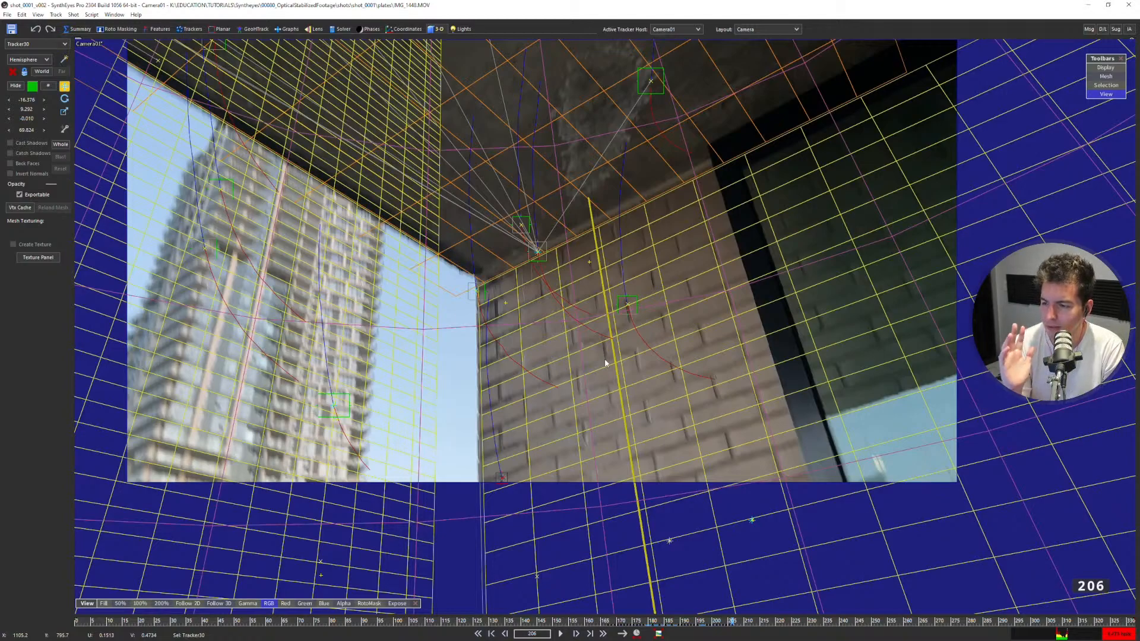
key(Right)
key(Right)
key(Right)
key(Right)
key(Right)
key(Right)
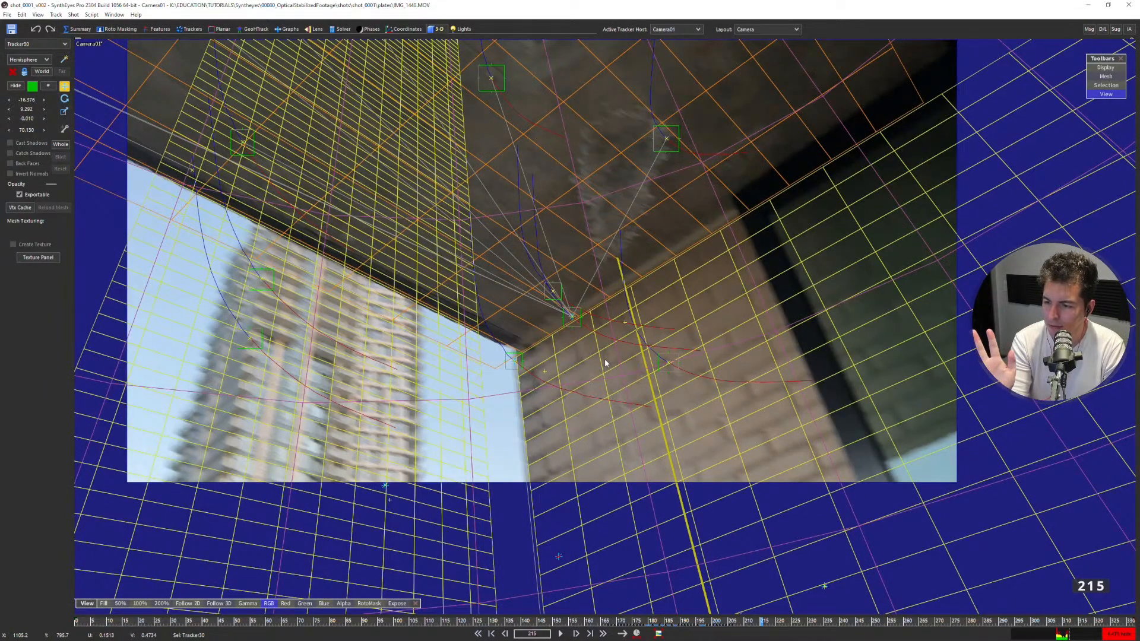
key(Right)
key(Right)
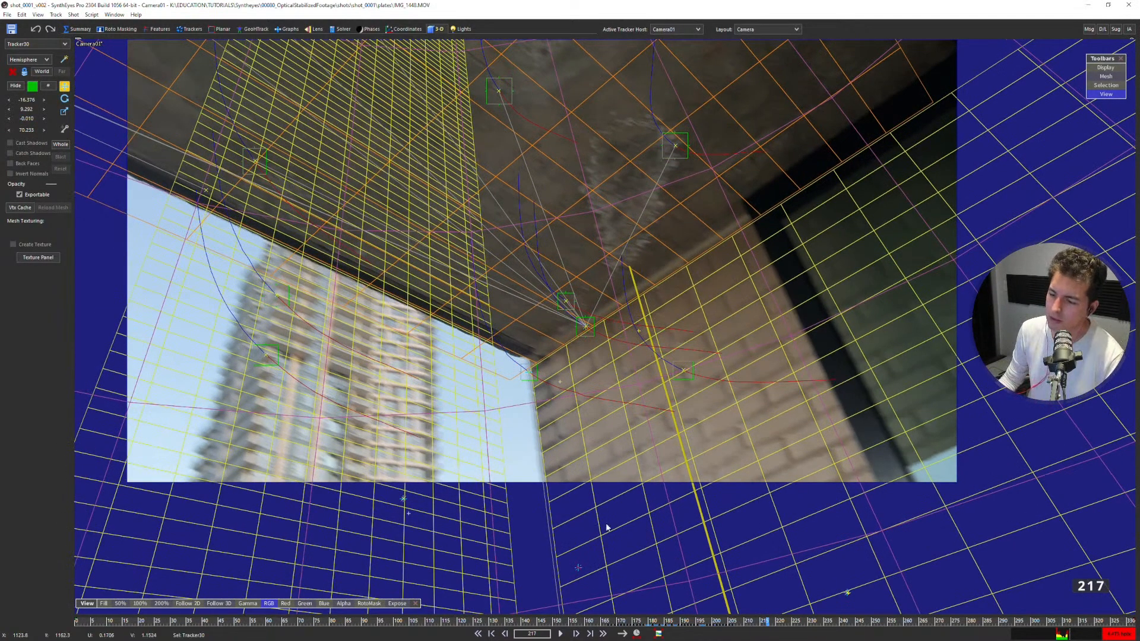
key(Left)
key(Left)
key(Left)
key(Left)
key(Left)
key(Left)
key(Left)
key(Left)
key(Left)
key(Left)
key(Left)
key(Left)
key(Left)
key(Left)
key(Left)
key(Left)
key(Left)
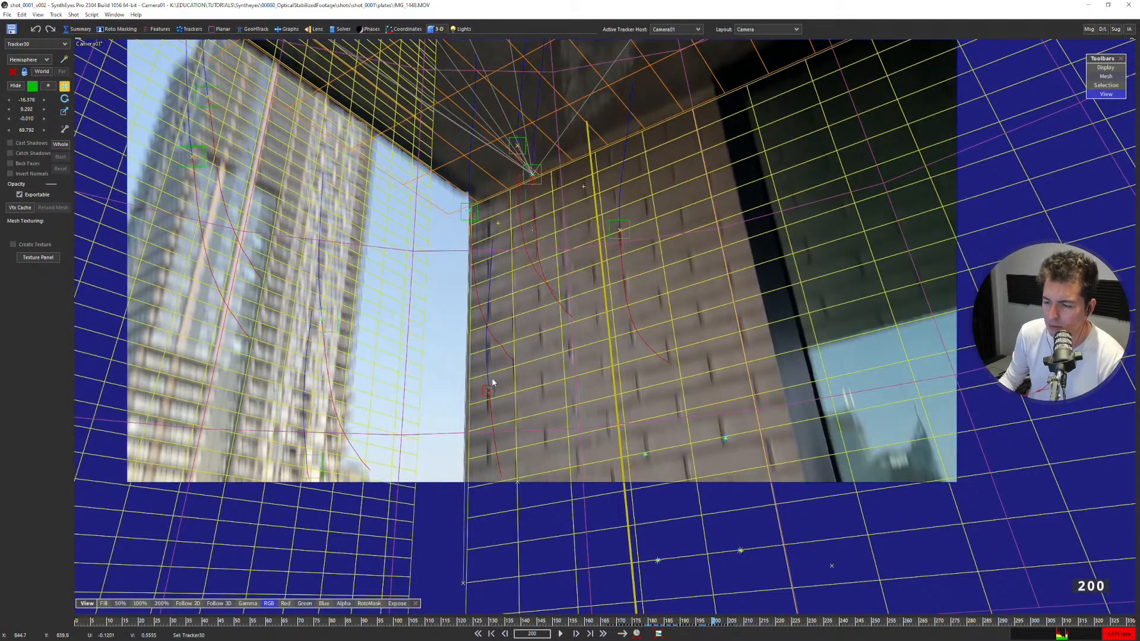
Follow the selected wall tracker in 2D and examine its track back and forth between frames 197 and 206.
key(5)
scroll(496, 388, up, 3)
key(Right)
key(Right)
key(Right)
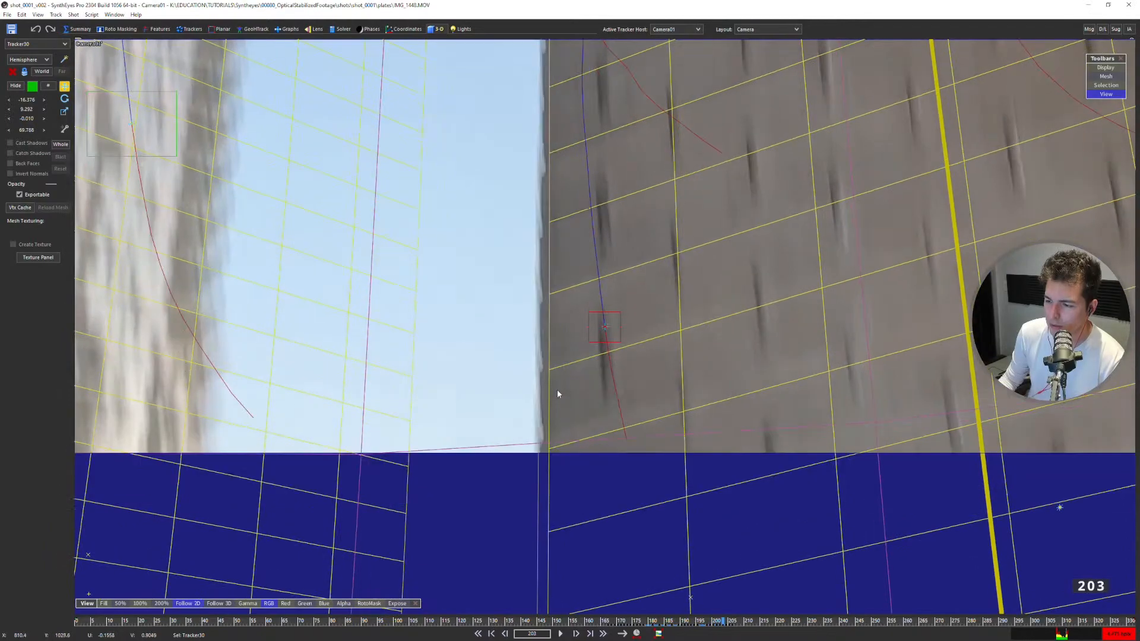
key(Left)
key(Left)
key(Right)
key(Right)
key(Right)
key(Right)
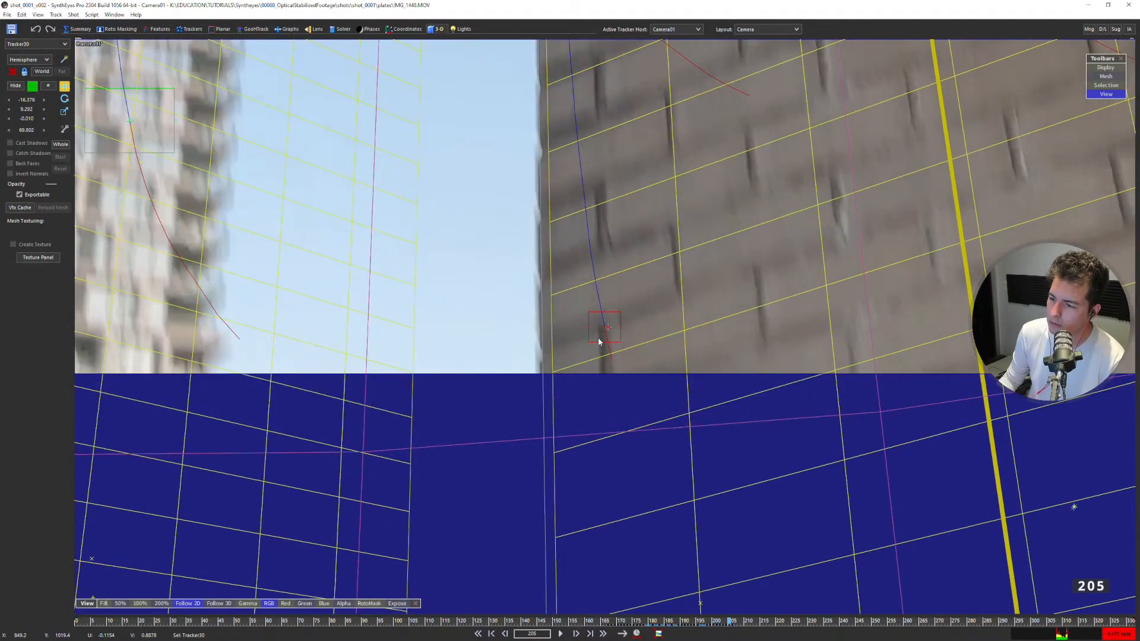
key(Right)
key(Left)
key(Left)
key(Left)
key(Left)
key(Left)
key(Left)
key(Left)
key(Left)
key(Left)
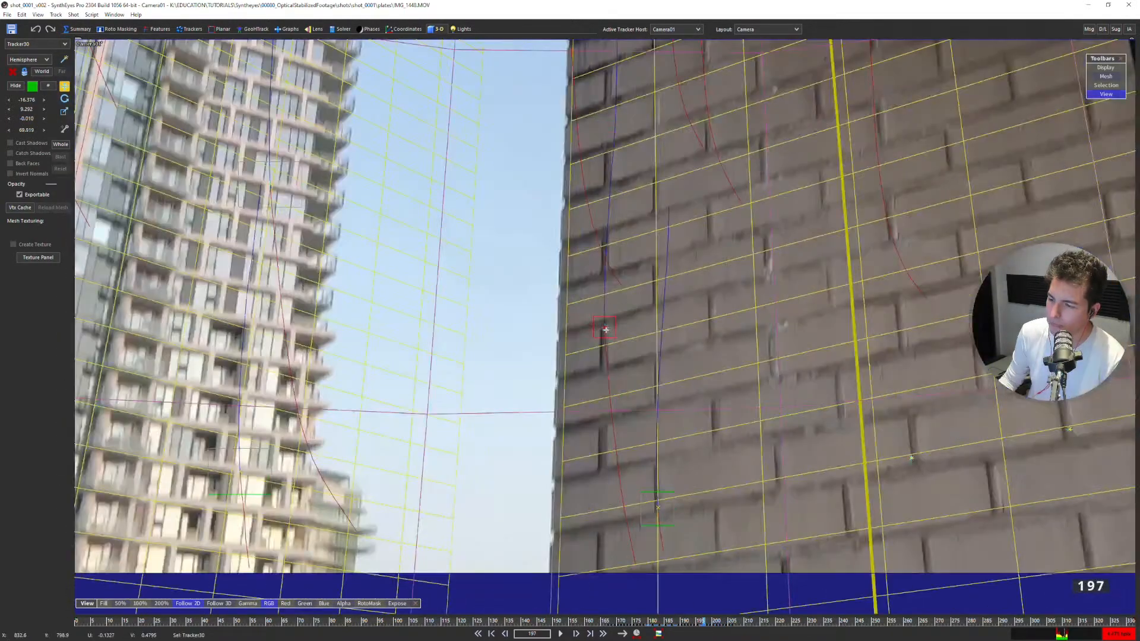
key(Left)
key(Left)
key(Left)
key(Left)
key(Left)
key(Left)
key(Left)
key(Left)
key(Right)
key(Right)
key(Right)
key(Right)
key(Right)
key(Right)
key(Right)
key(Right)
key(Right)
key(Right)
key(Right)
key(Right)
key(Right)
key(Right)
key(Right)
key(Right)
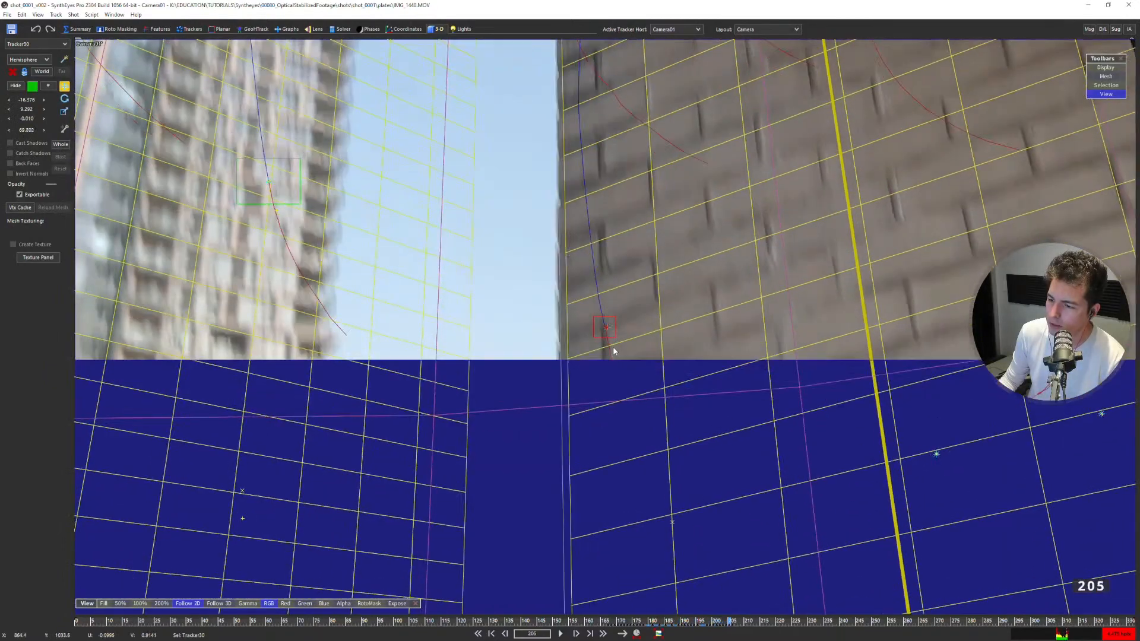
key(Right)
scroll(613, 345, down, 3)
scroll(612, 342, up, 5)
key(Left)
key(Right)
scroll(619, 335, down, 4)
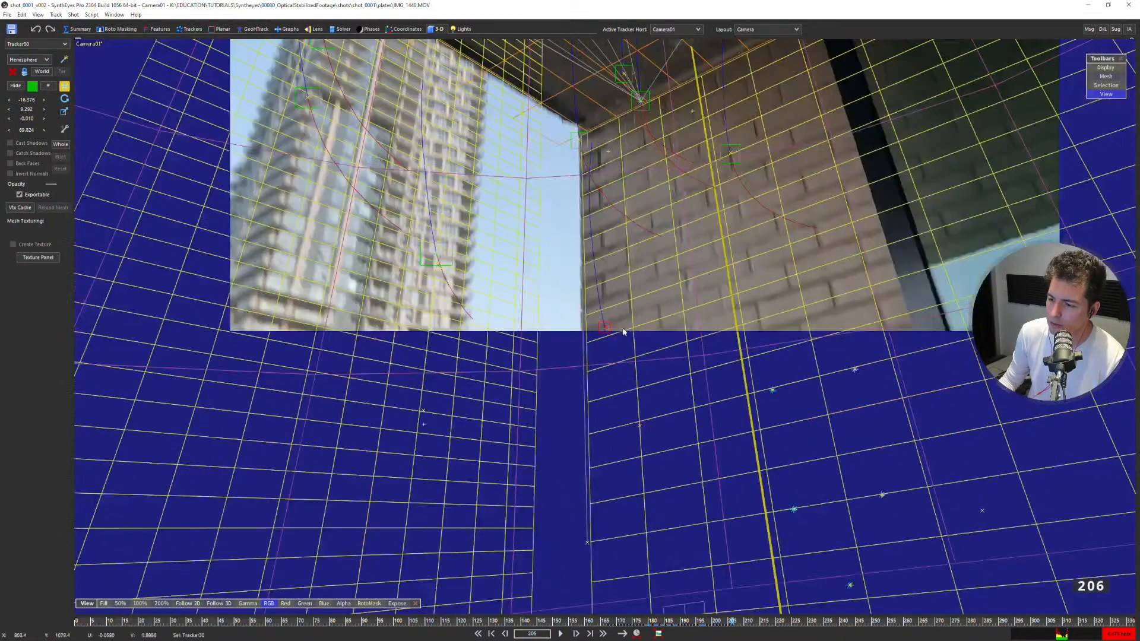
scroll(619, 336, up, 4)
View frame 206 in the Image Preprocessor, close it, and reselect the hemisphere mesh.
key(p)
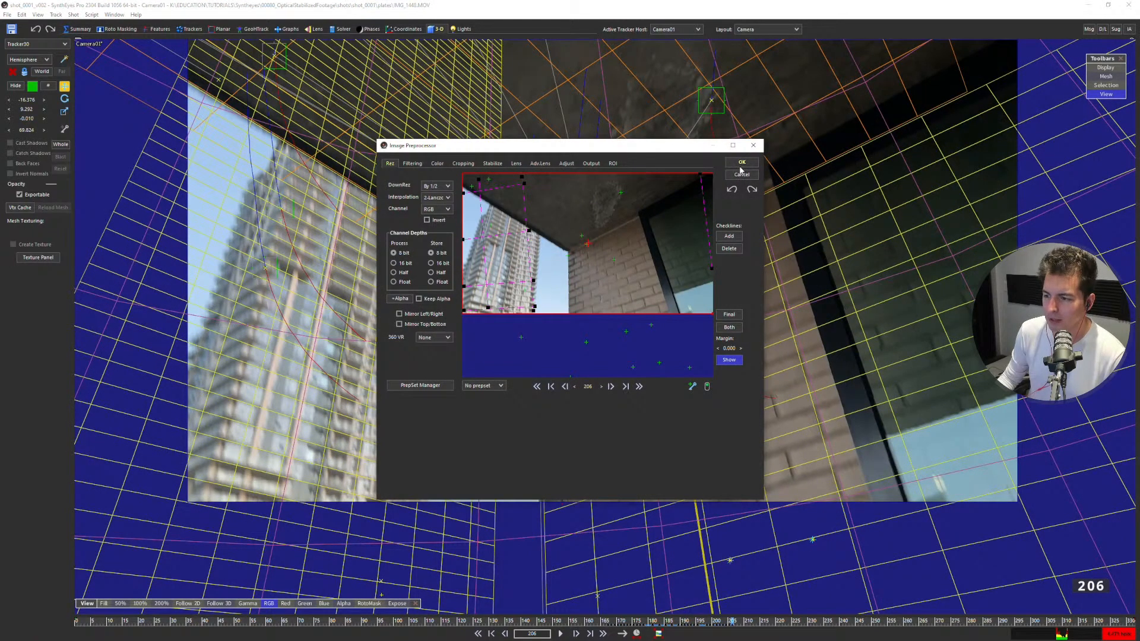
key(Escape)
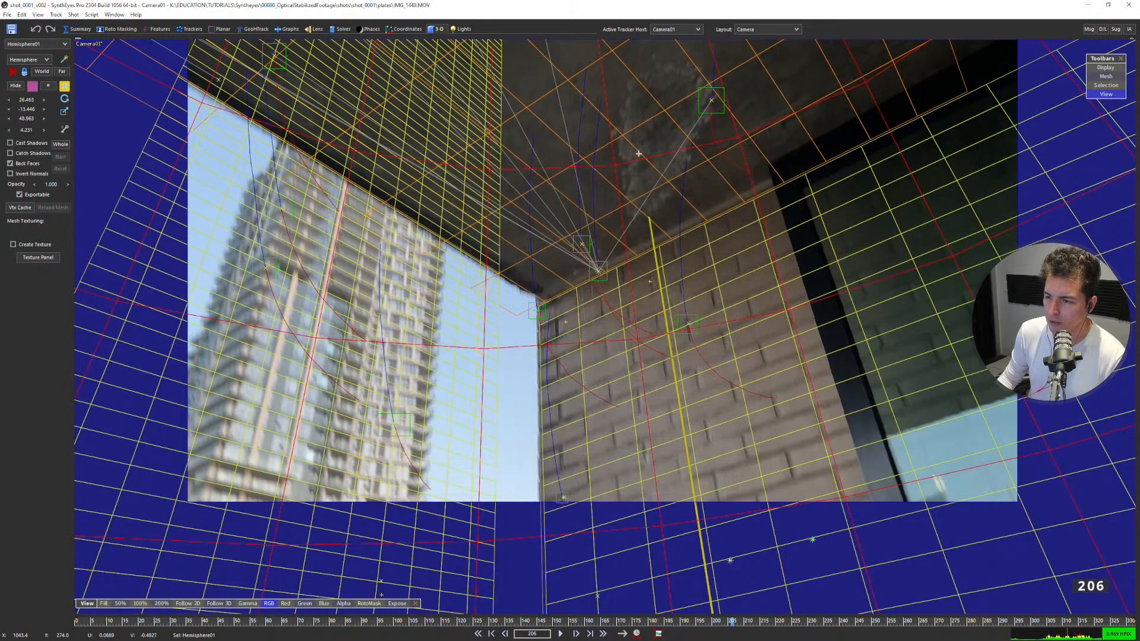
click(610, 248)
middle_drag(609, 248, 569, 275)
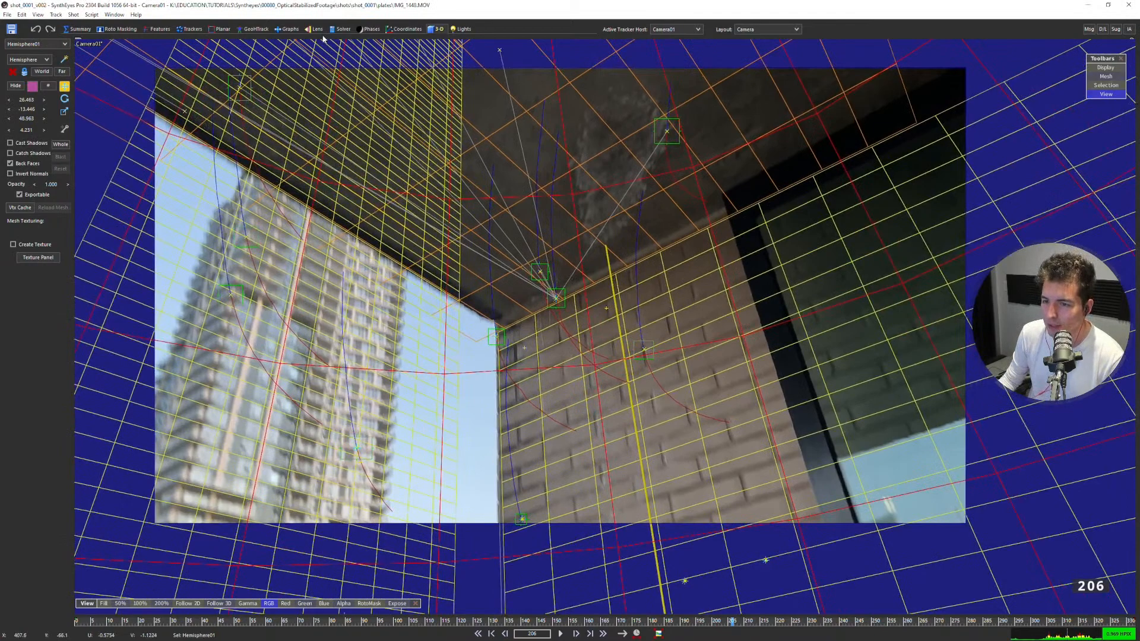
Bring up the detailed Radial 4th-order solver controls for the camera's lens at frame 206.
click(310, 30)
click(61, 152)
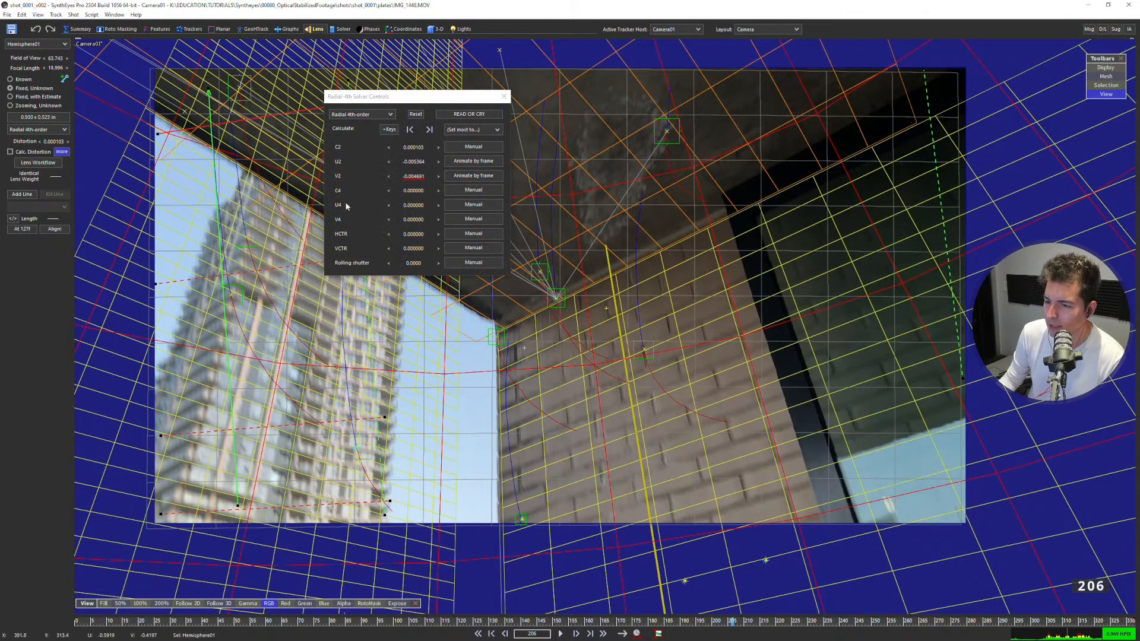
drag(449, 100, 419, 168)
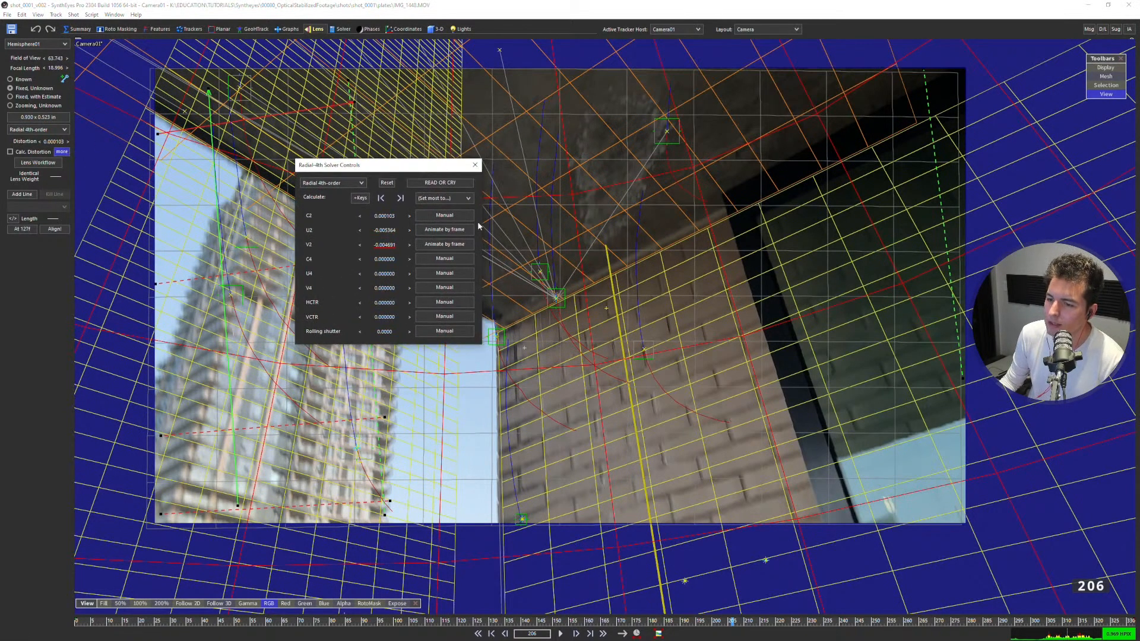
Switch to the perspective view and examine the brick wall against the mesh grid at frame 174.
key(e)
drag(386, 621, 632, 581)
middle_drag(873, 387, 849, 397)
scroll(873, 195, up, 2)
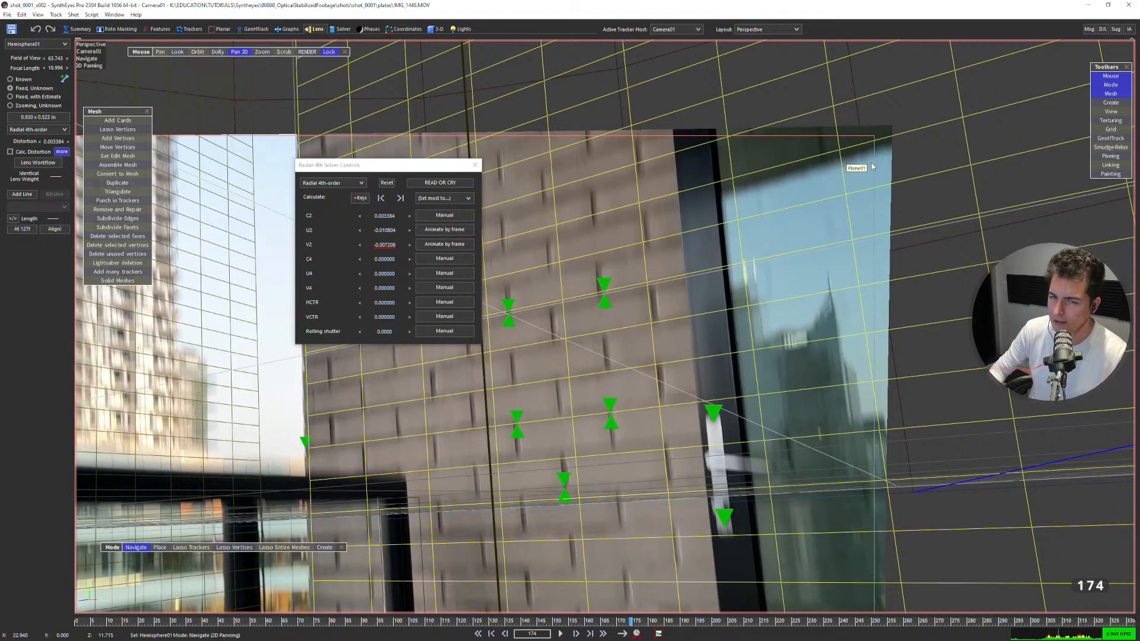
scroll(815, 189, down, 2)
mouse_move(696, 272)
middle_down()
mouse_move(755, 263)
mouse_move(717, 272)
middle_up()
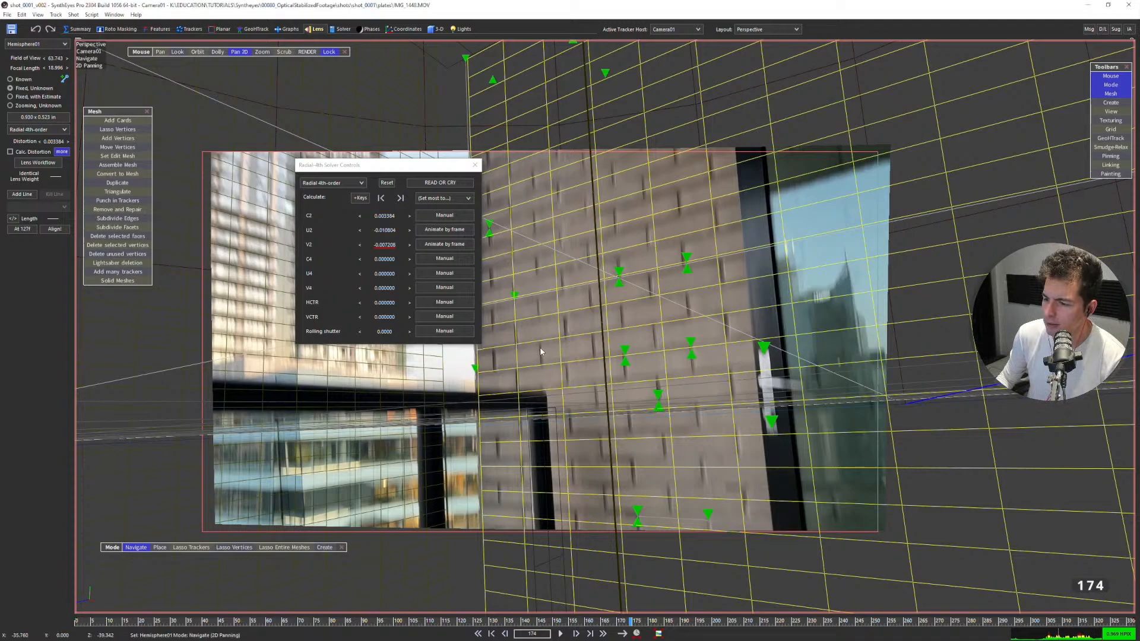
scroll(540, 347, up, 2)
drag(552, 348, 616, 354)
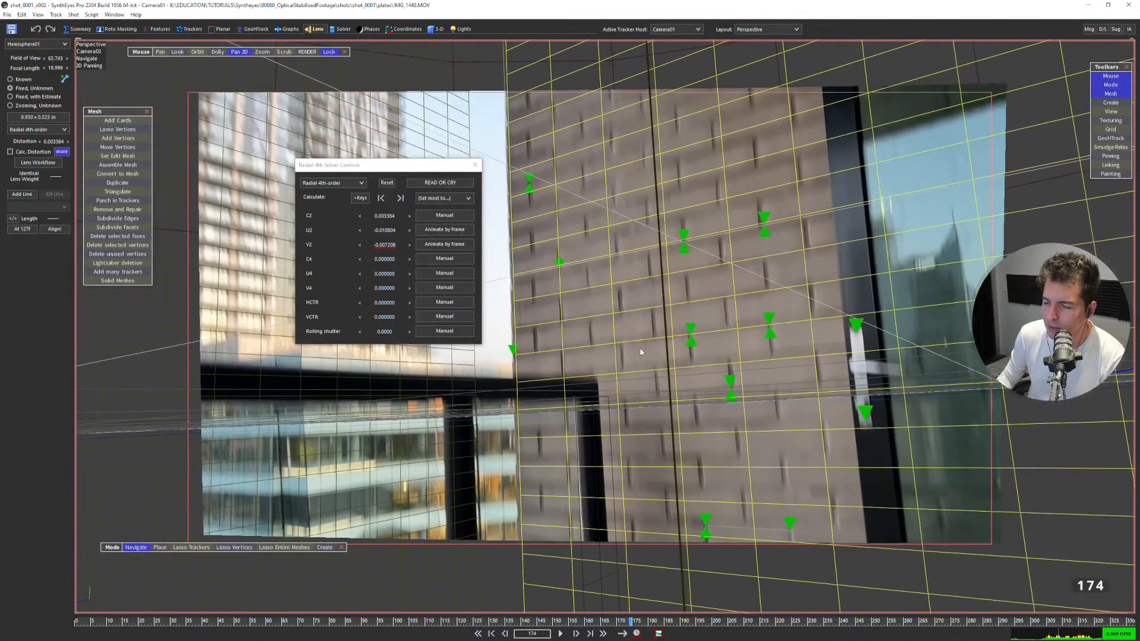
Check how the undistorted image shifts against the grid across frames 139 to 215.
scroll(632, 338, up, 2)
middle_drag(562, 388, 583, 380)
key(Left)
key(Left)
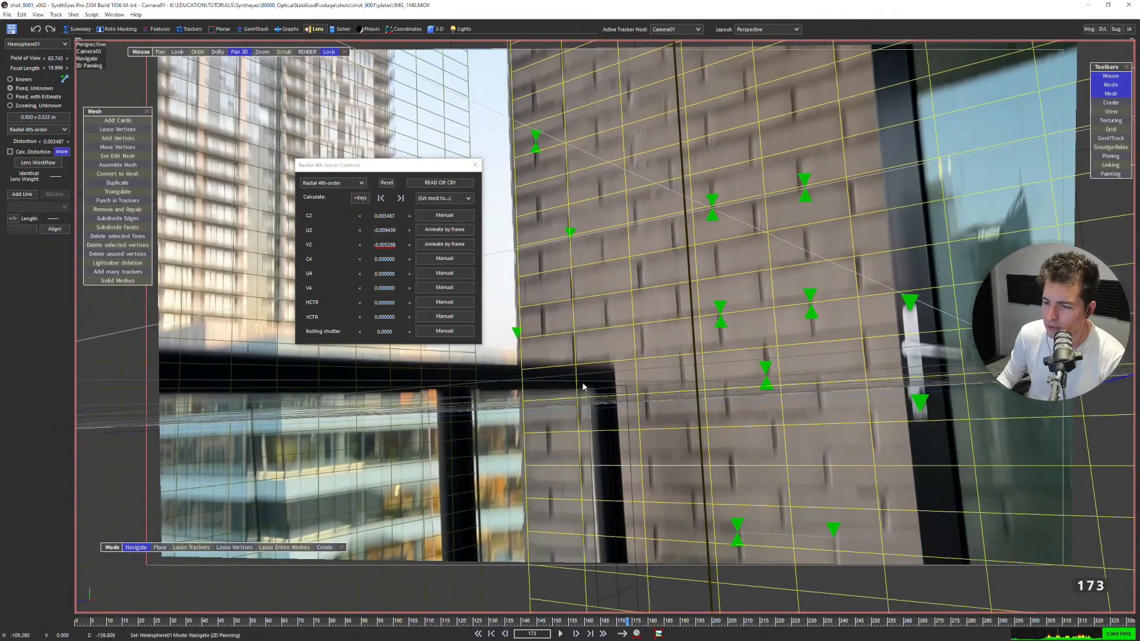
key(Left)
key(Left)
key(Left)
key(Left)
key(Left)
key(Left)
key(Left)
key(Left)
key(Left)
key(Left)
key(Left)
key(Left)
key(Left)
key(Left)
key(Left)
key(Left)
key(Left)
key(Left)
key(Left)
key(Left)
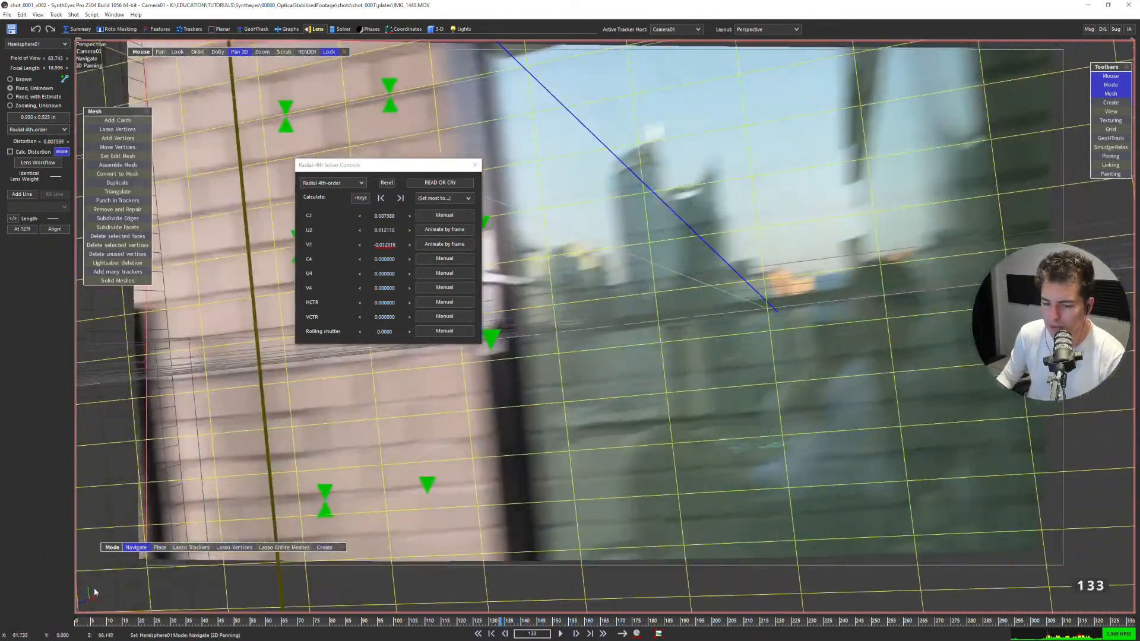
drag(89, 622, 762, 579)
Close the radial solver controls and examine the undistorted wall and building edges at frame 187.
click(475, 165)
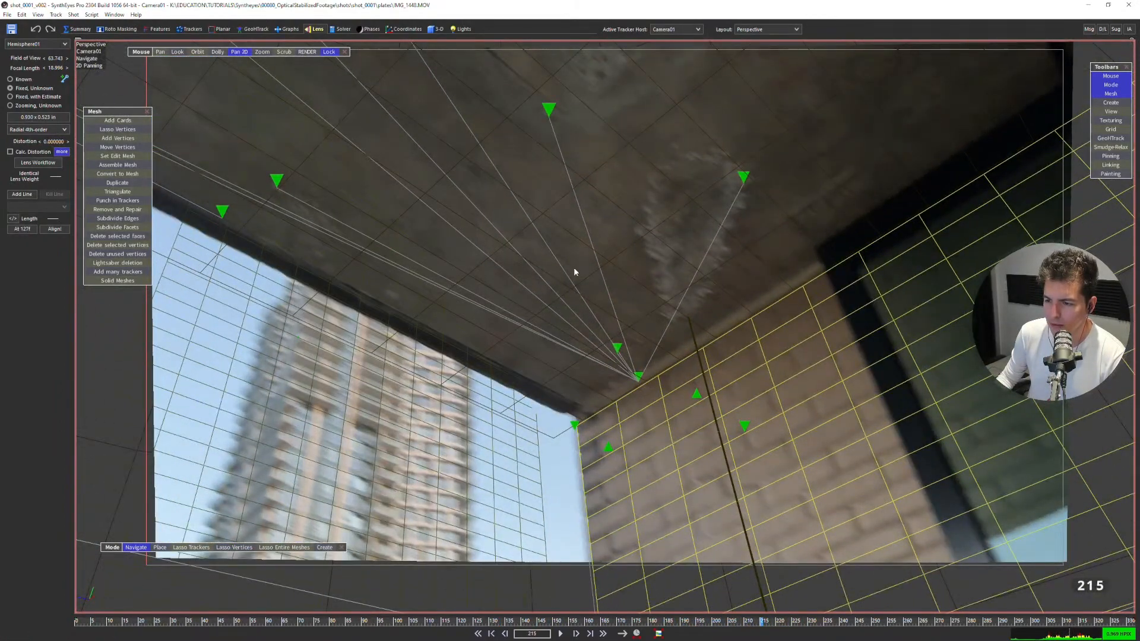
scroll(575, 278, down, 1)
drag(763, 619, 673, 618)
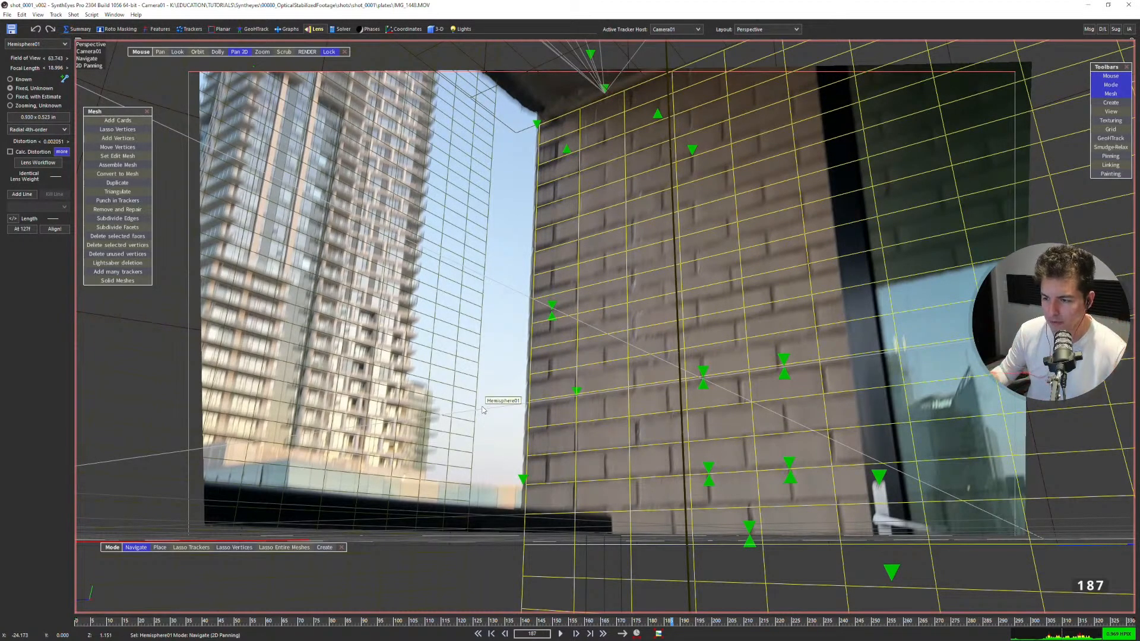
scroll(368, 324, down, 5)
scroll(254, 288, up, 3)
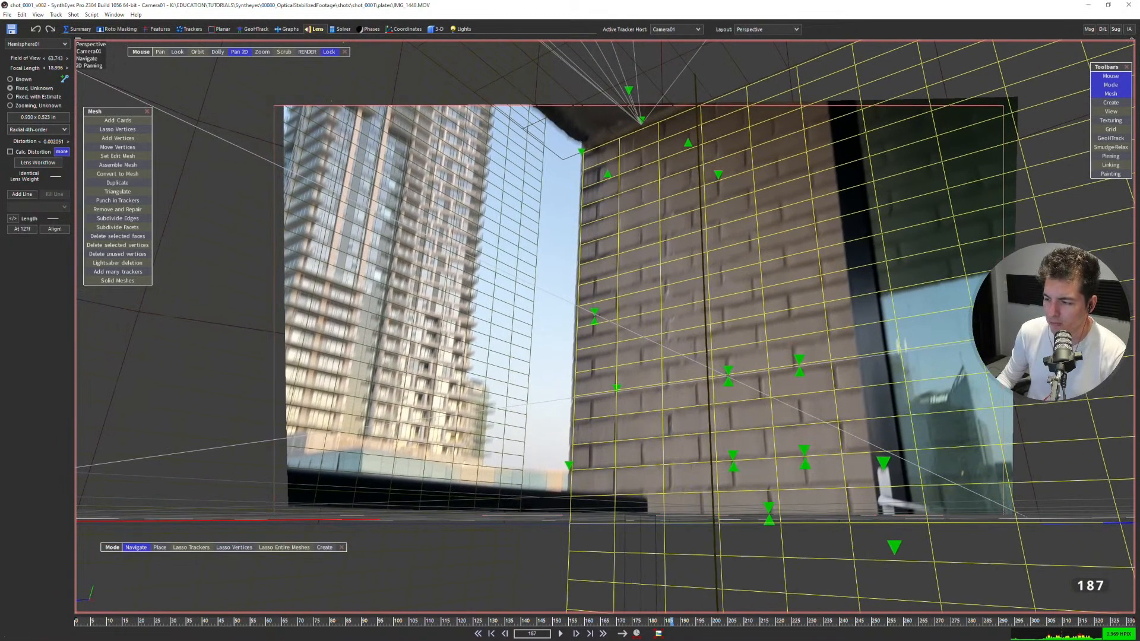
scroll(648, 206, down, 2)
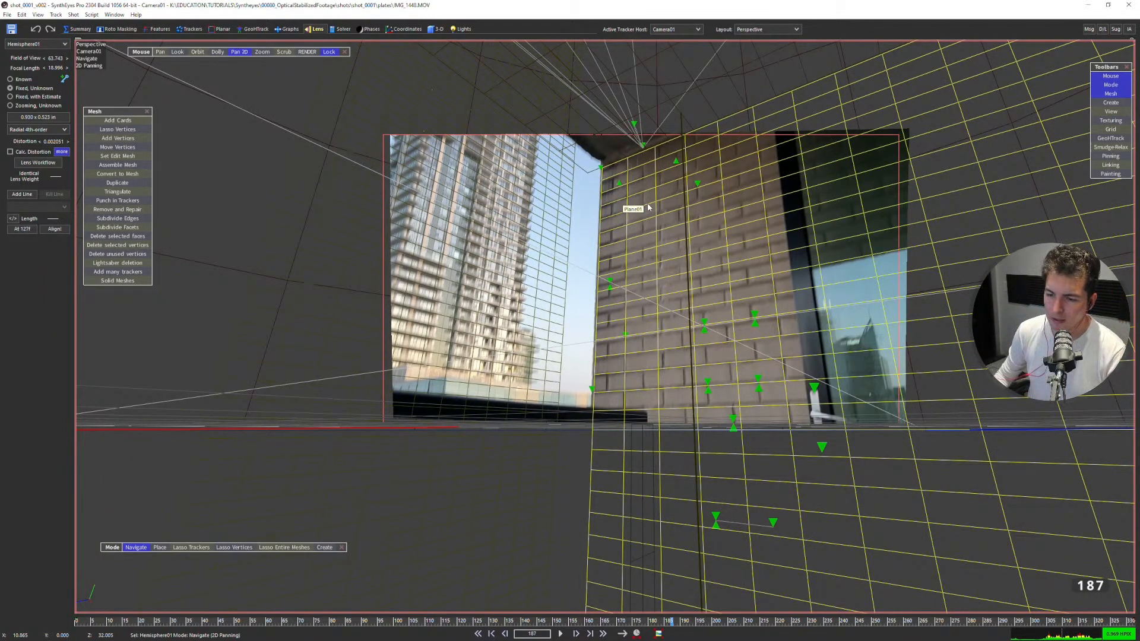
Compare the frame 187 plate in the Image Preprocessor with the perspective view, and cancel without changes.
key(p)
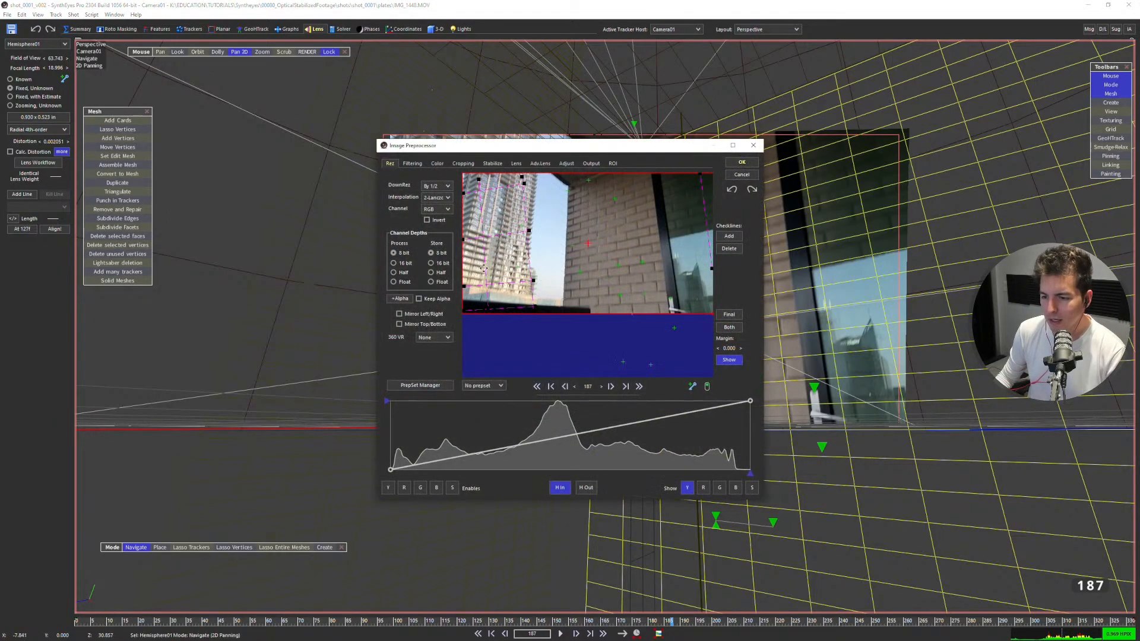
drag(514, 139, 290, 128)
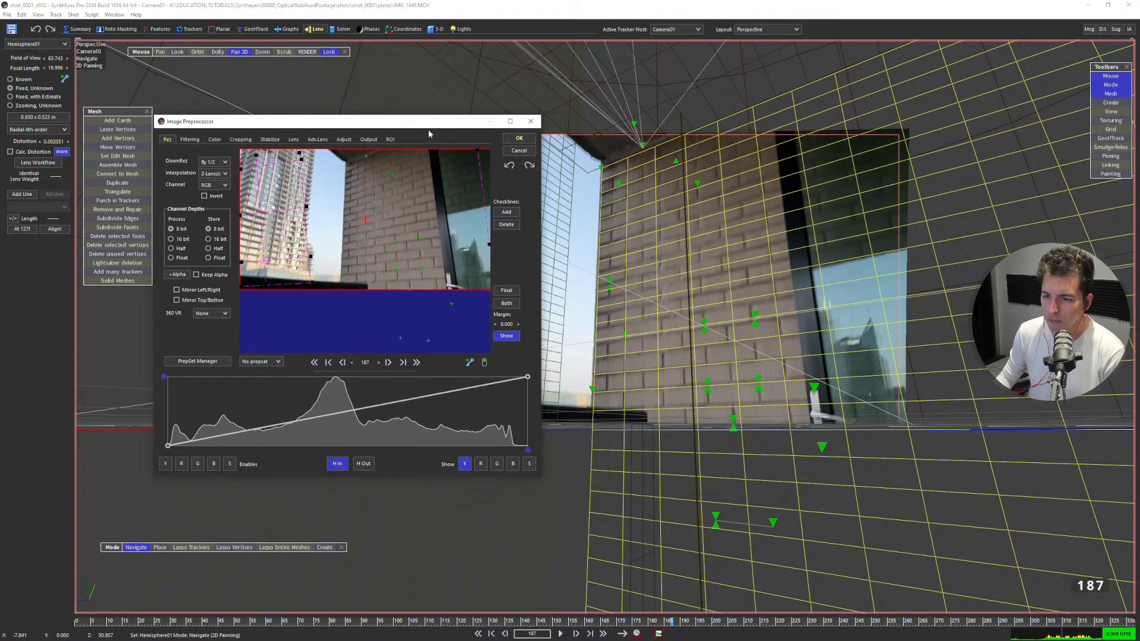
click(517, 151)
Set the lens's rolling shutter to Calculate in the radial solver controls, re-solve the camera, and accept the solve.
click(62, 151)
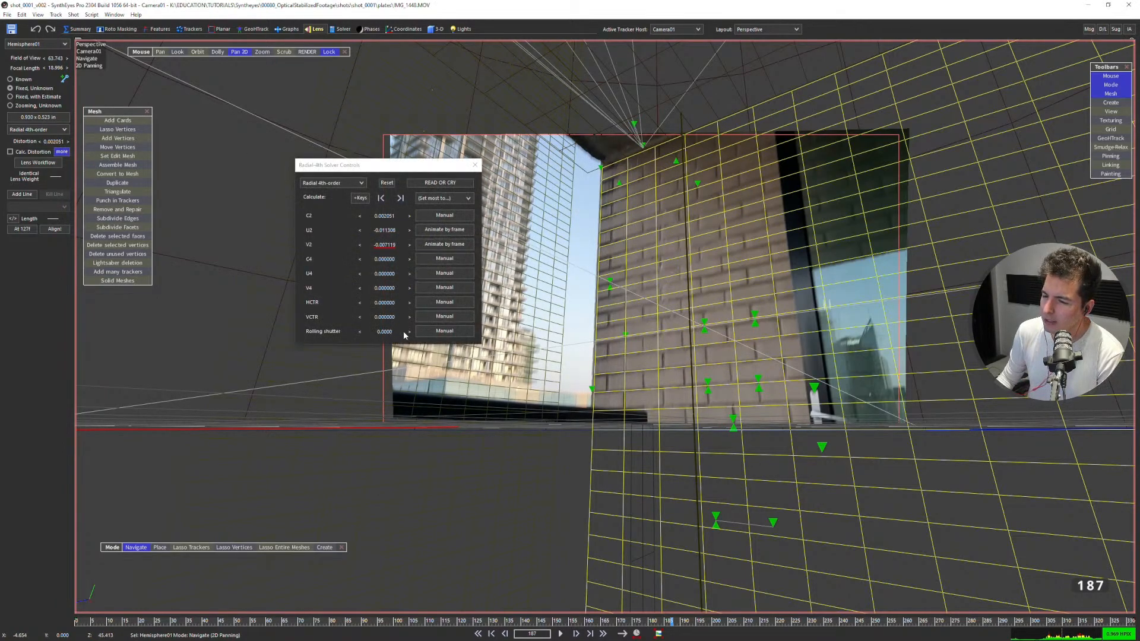
click(432, 334)
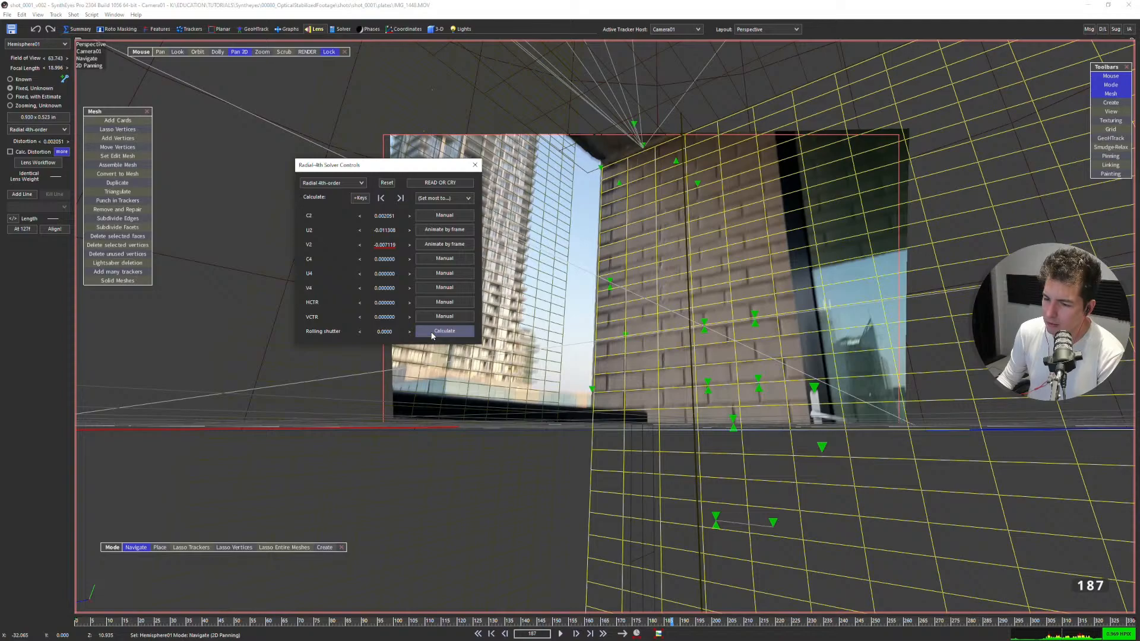
click(432, 334)
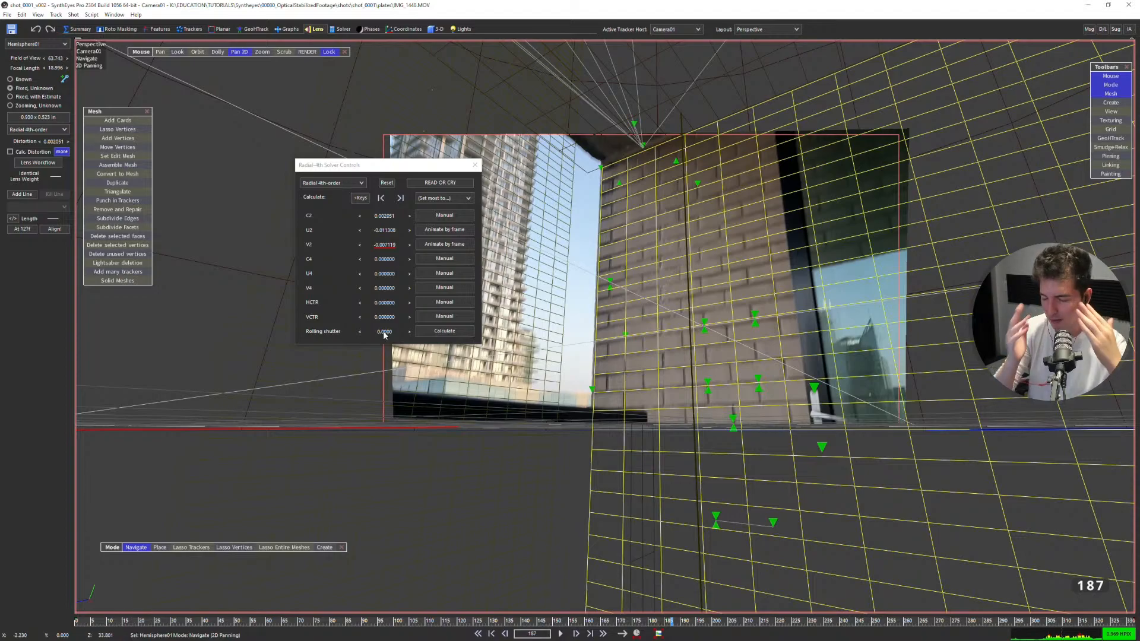
click(431, 334)
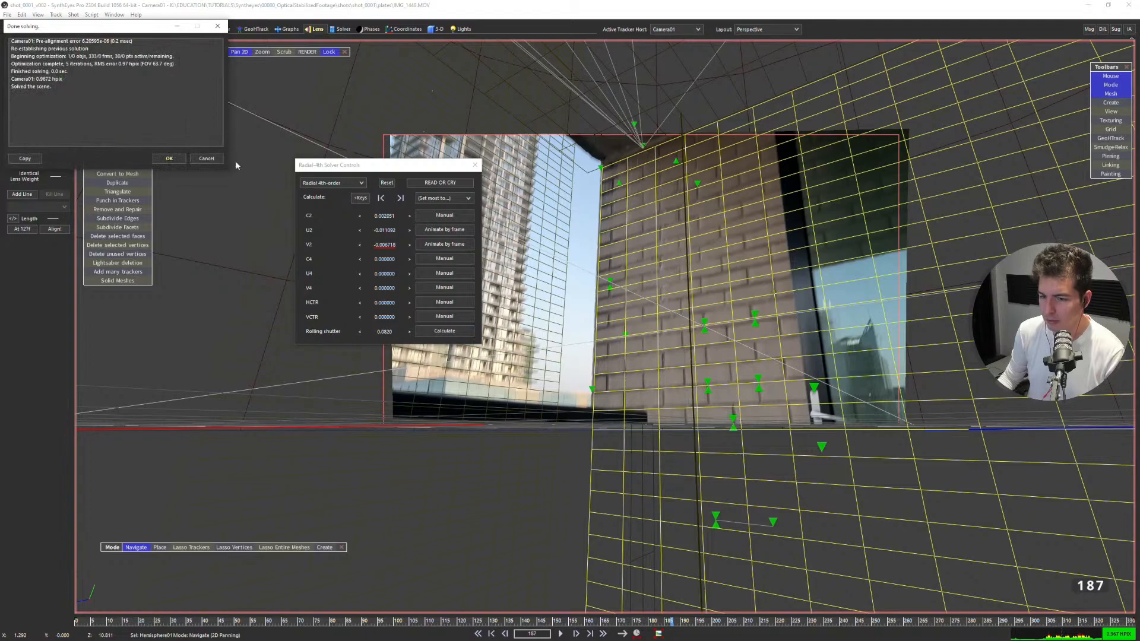
click(170, 160)
Review the refined solve's grid alignment between frames 184 and 203, ending on frame 199 in the Solver room.
scroll(682, 364, down, 17)
scroll(638, 504, up, 11)
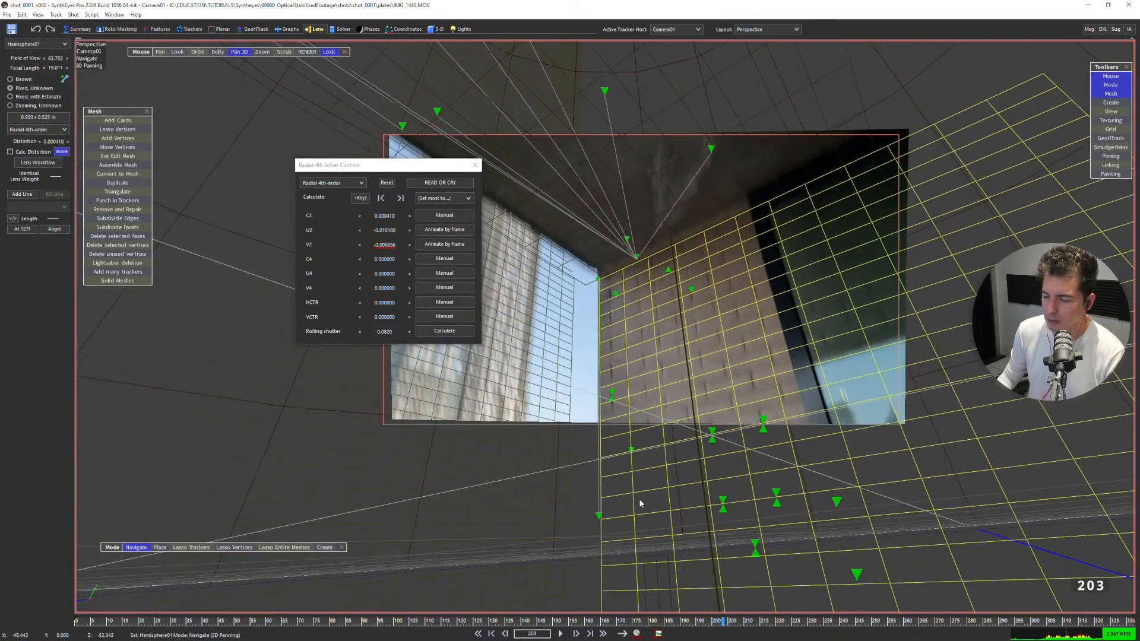
scroll(646, 492, up, 16)
scroll(644, 374, down, 10)
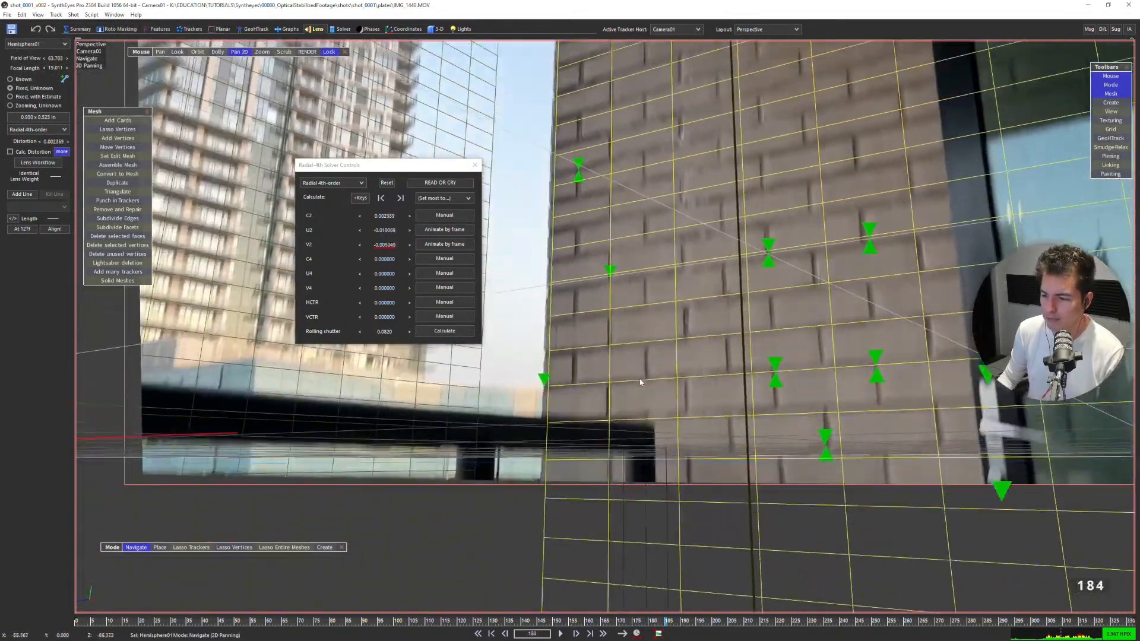
click(342, 28)
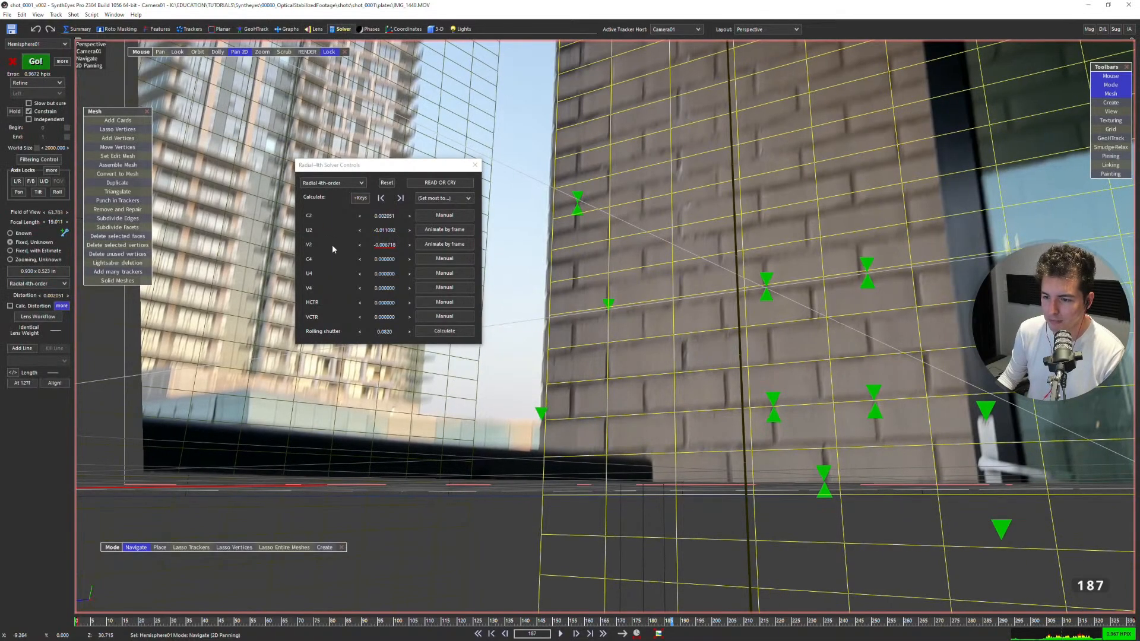
scroll(504, 366, down, 2)
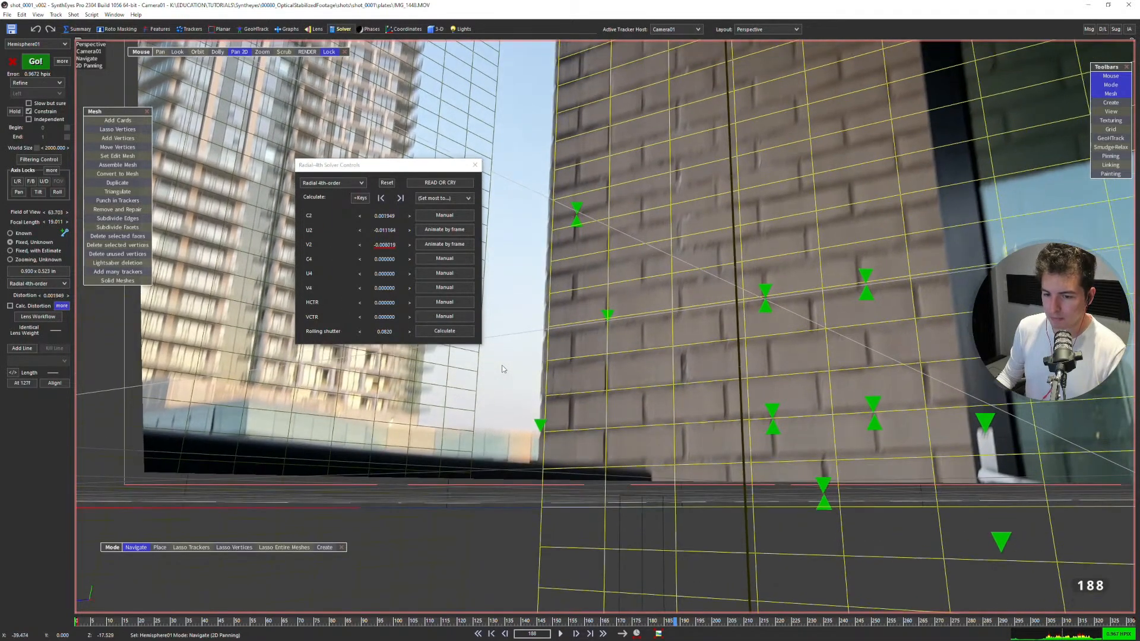
scroll(447, 356, down, 10)
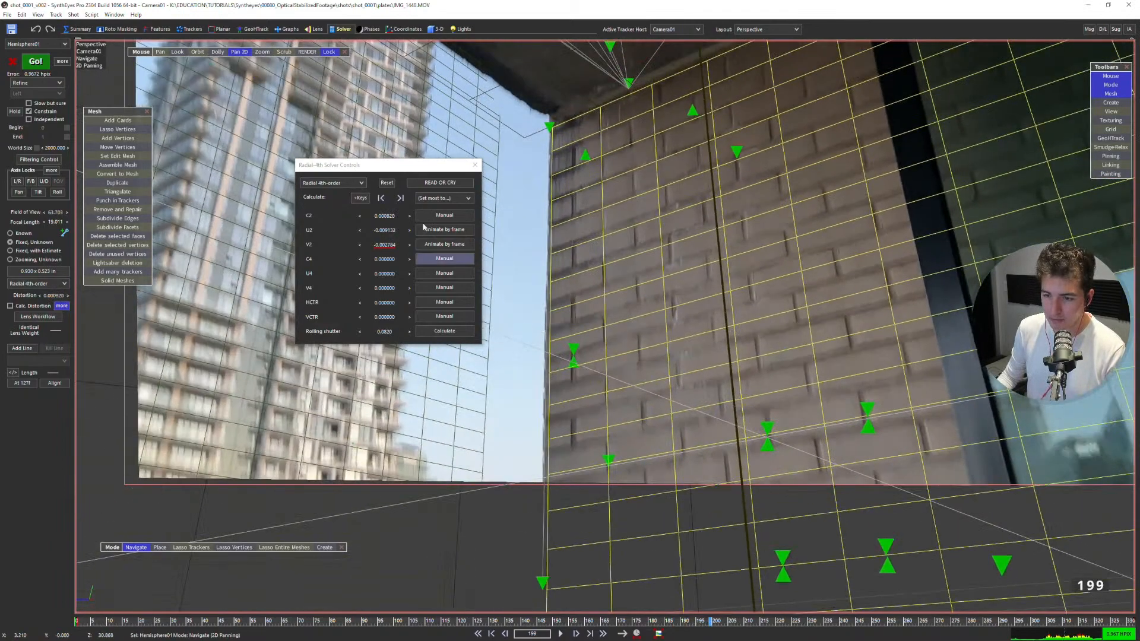
scroll(557, 69, down, 3)
middle_drag(557, 69, 571, 200)
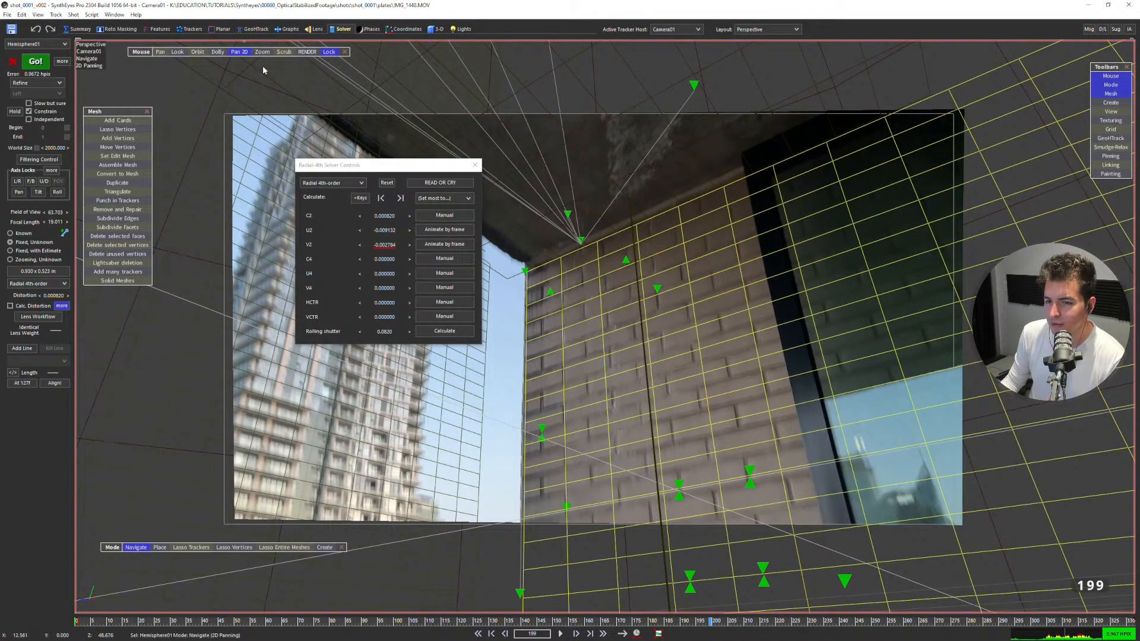
Run the Rolling-Shutter Compensator script using the rolling shutter value from the solver to create a projection screen.
click(95, 15)
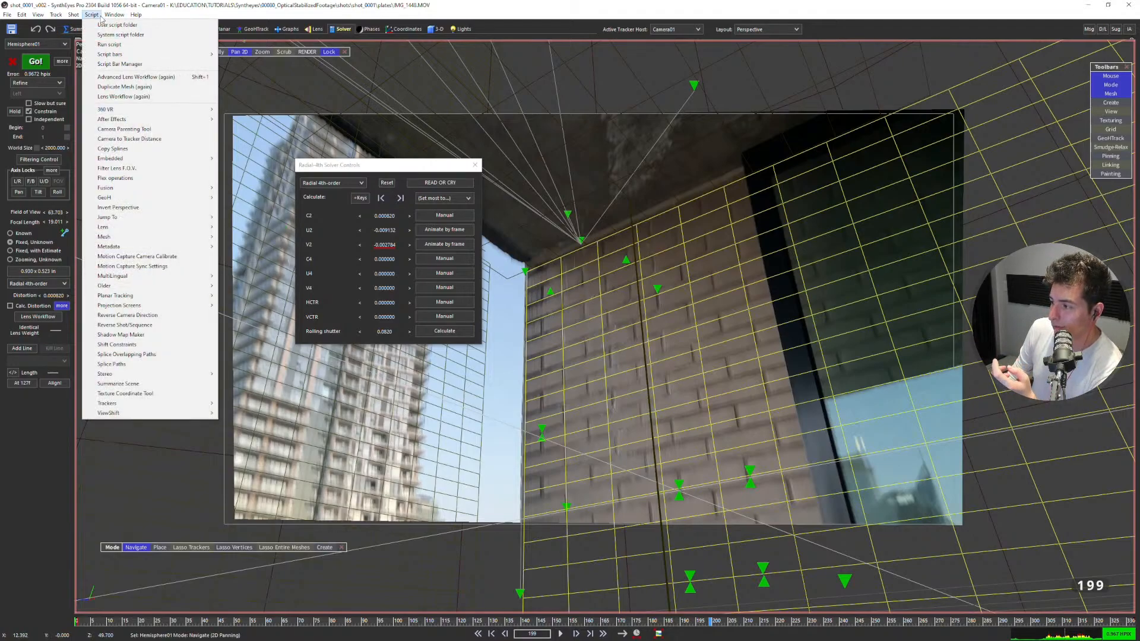
mouse_move(115, 14)
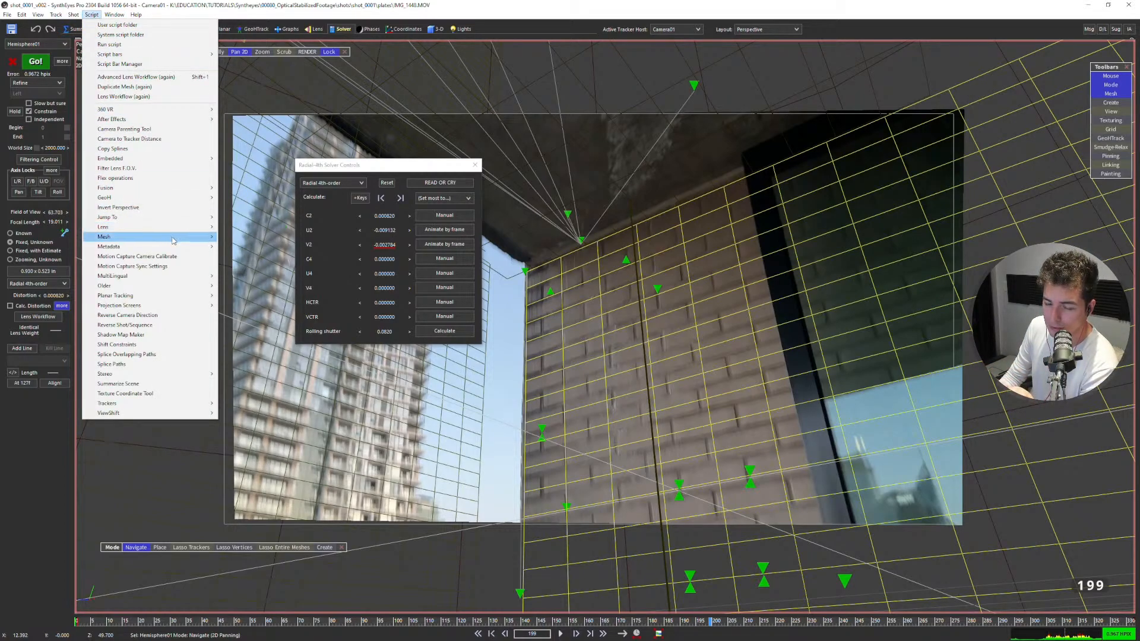
mouse_move(184, 306)
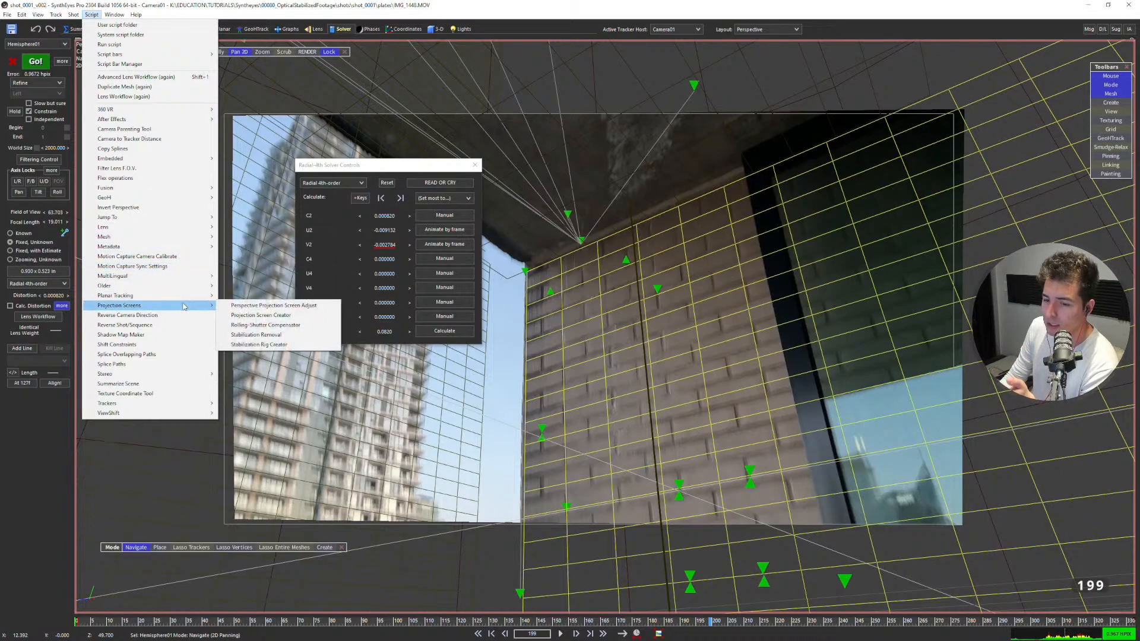
click(282, 326)
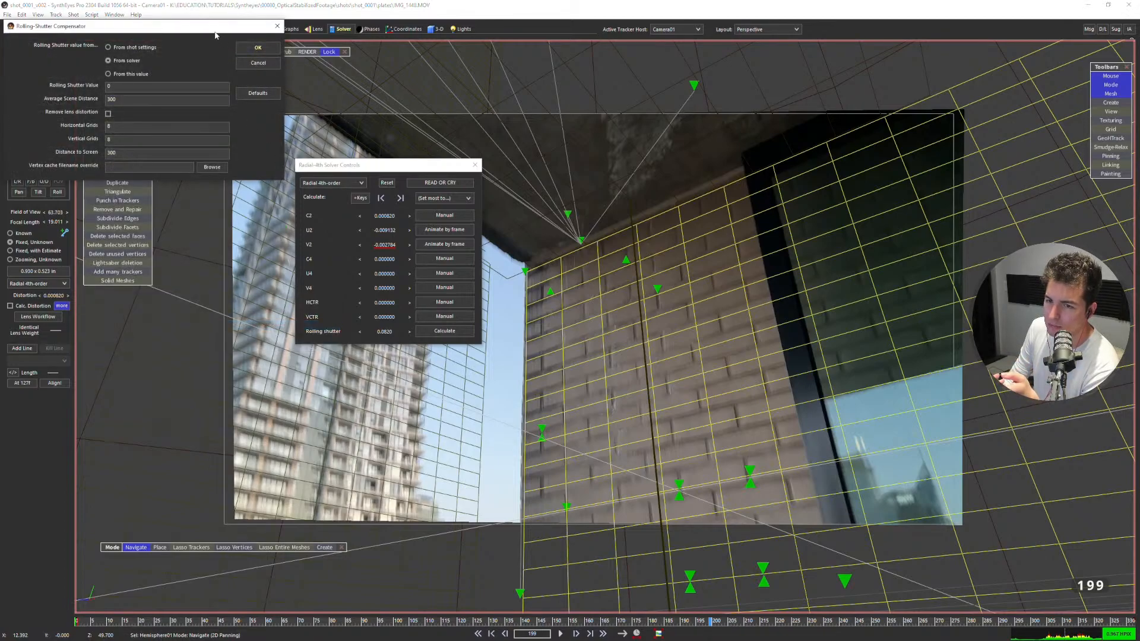
drag(216, 34, 593, 189)
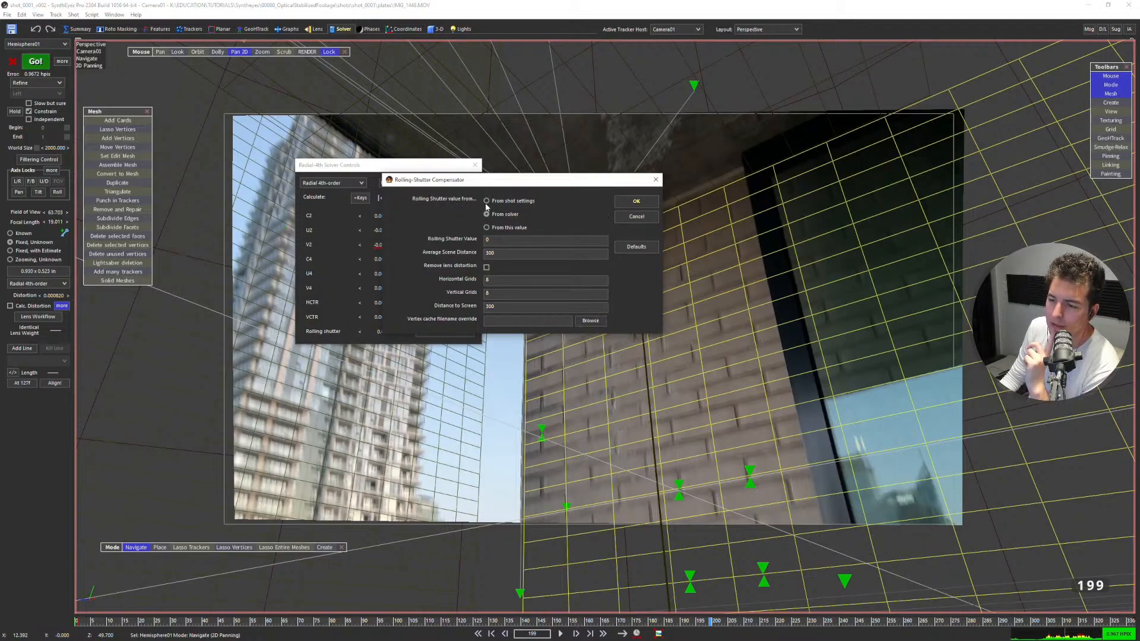
drag(433, 179, 634, 196)
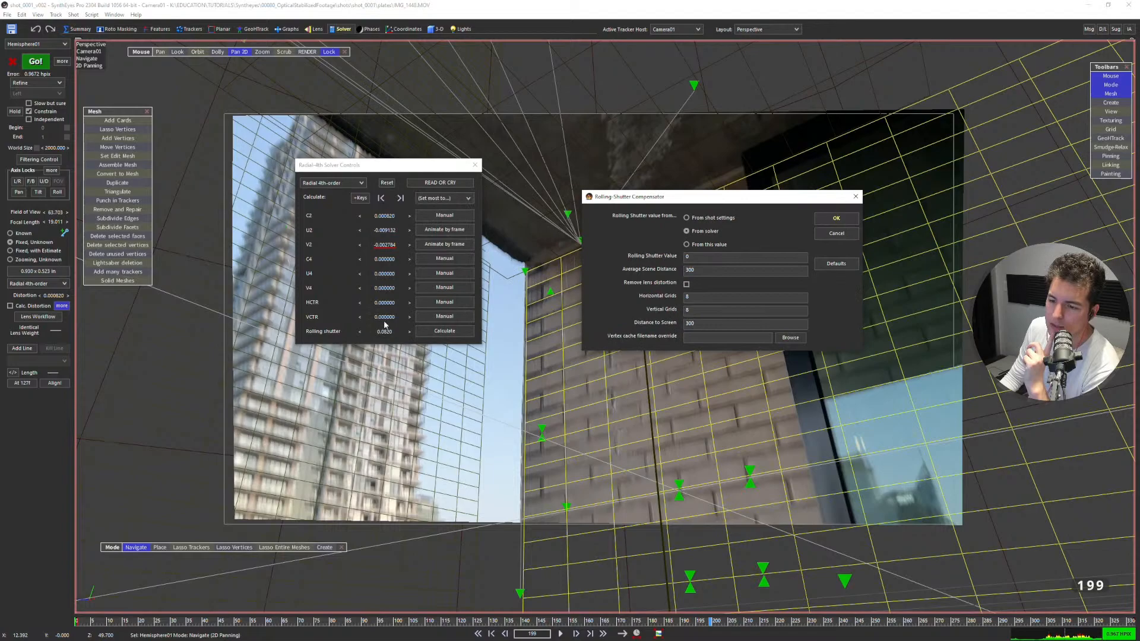
click(836, 218)
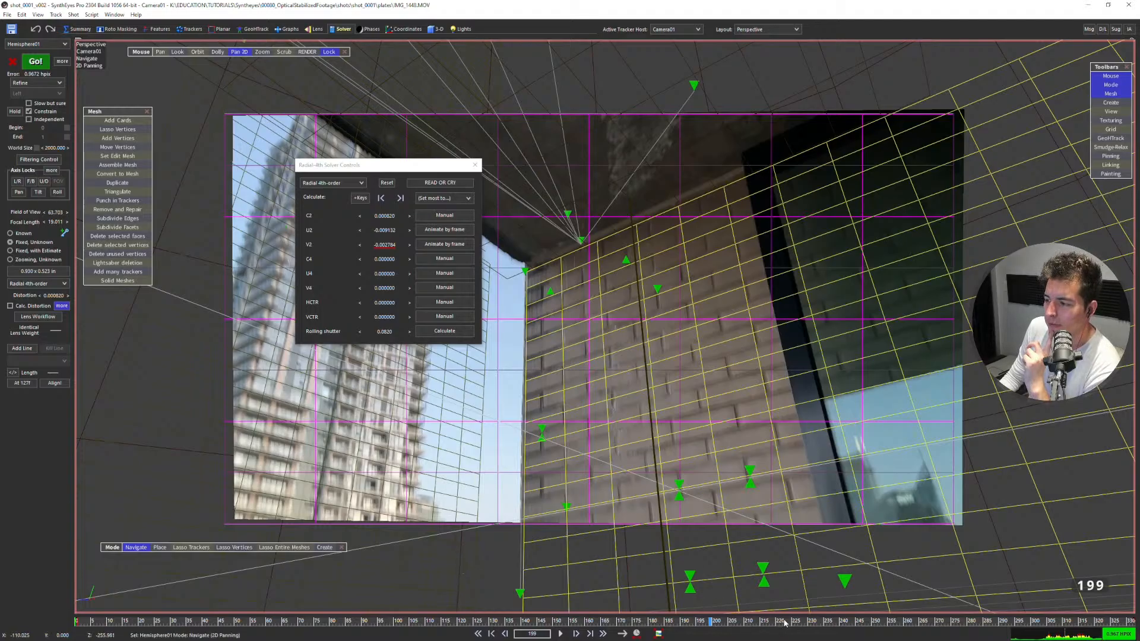
Go to frame 230, focus on the projection screen's upper-left corner, and play the shot to watch its deformation.
drag(752, 621, 810, 484)
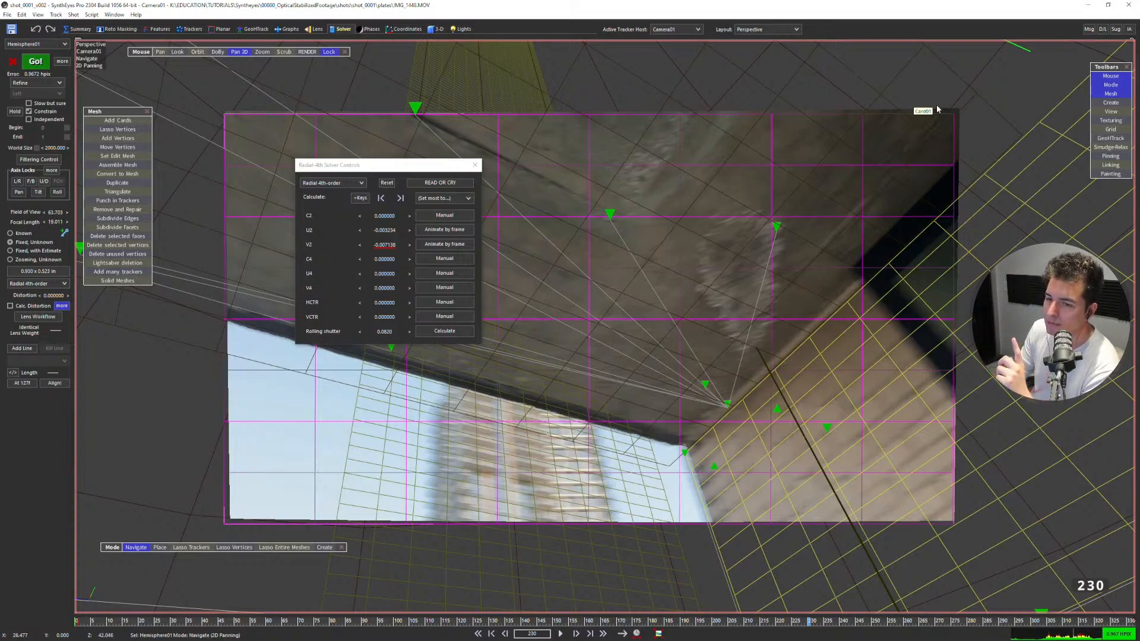
scroll(221, 108, up, 5)
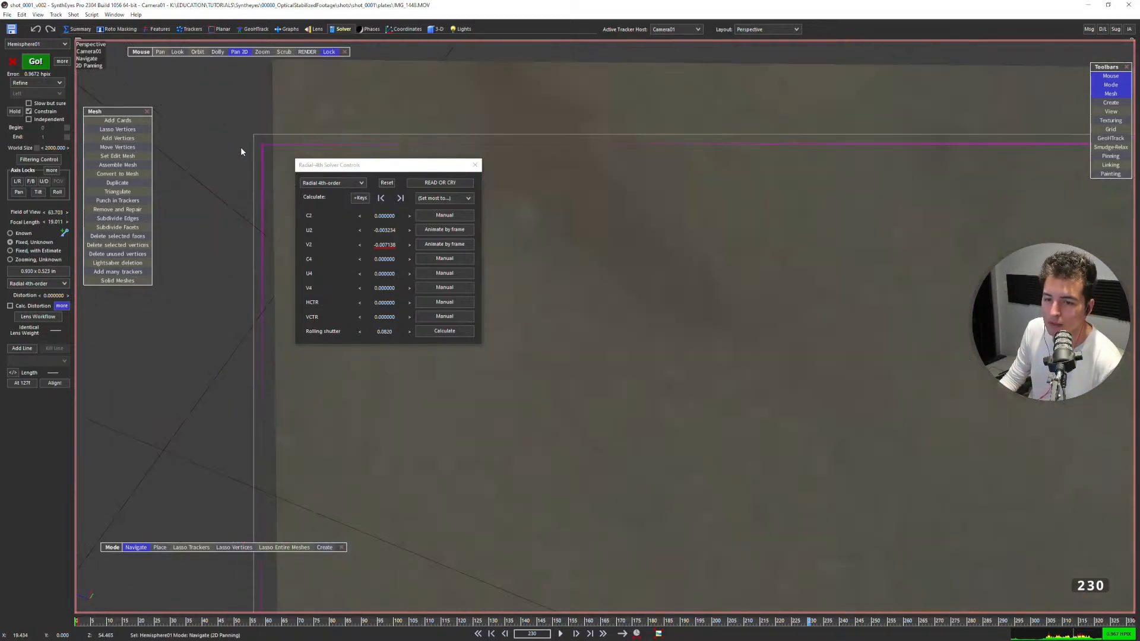
key(space)
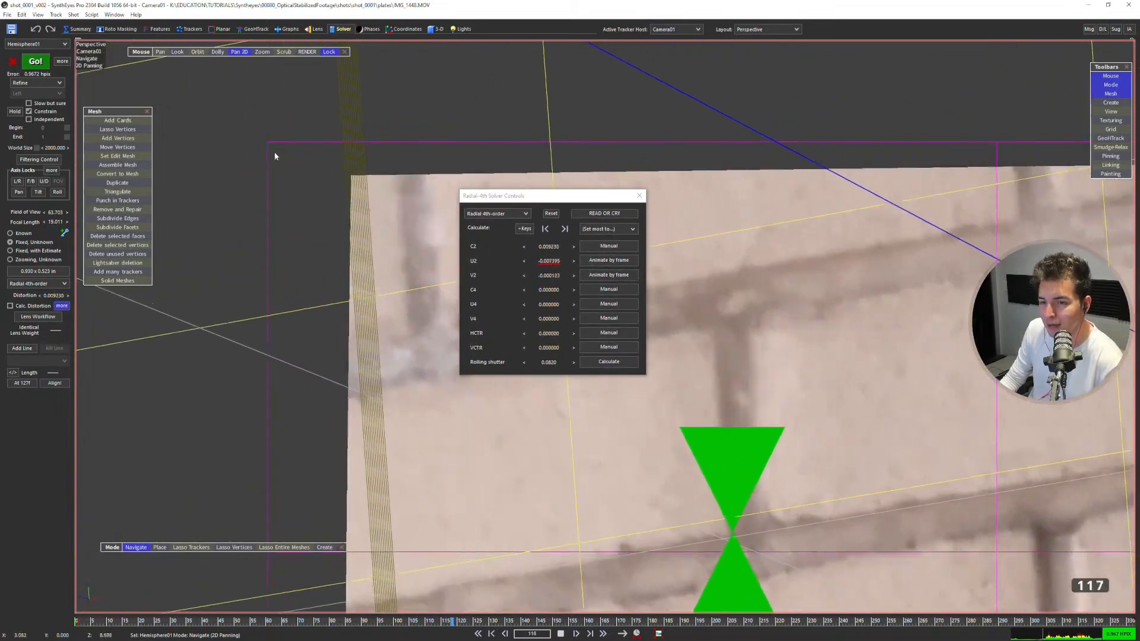
key(space)
Step frame by frame around frames 139 to 136 and examine how the projection screen's corner moves.
key(Left)
key(Left)
key(Left)
key(Left)
key(Left)
key(Left)
key(Left)
key(Left)
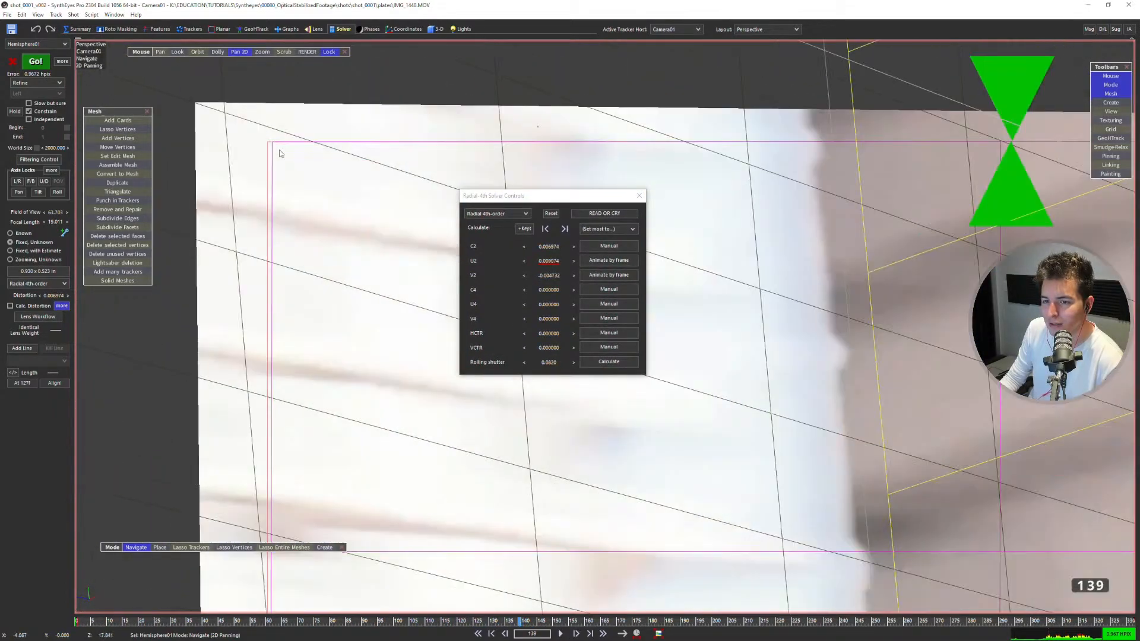
key(Left)
key(Left)
key(Left)
key(Right)
key(Right)
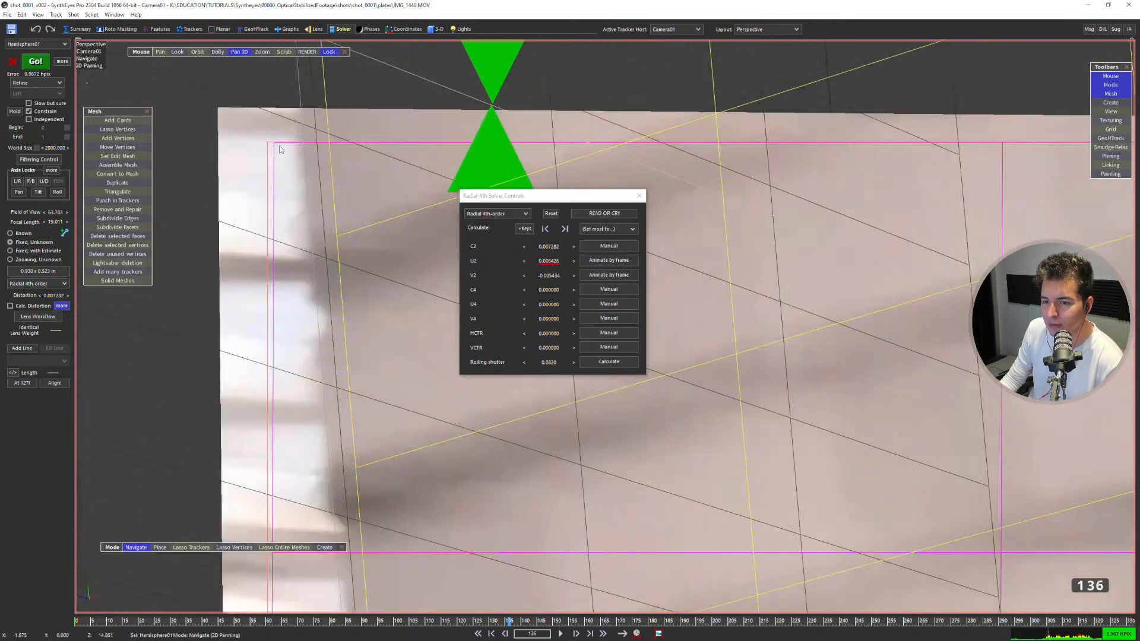
View the whole frame at frame 136 and examine the projection screen's deformation against the grid over the frames that follow.
scroll(341, 82, down, 5)
scroll(295, 111, down, 5)
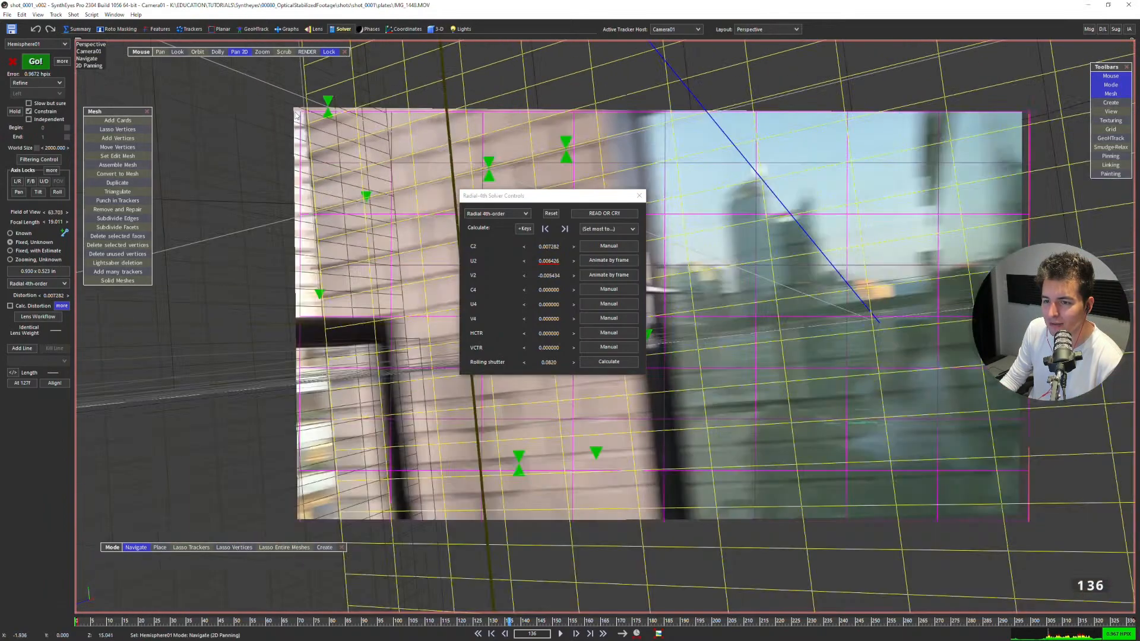
middle_drag(309, 149, 273, 135)
key(Right)
key(Right)
key(Right)
key(Right)
key(Right)
key(Right)
key(Right)
key(Right)
key(Right)
key(Right)
key(Right)
key(Right)
key(Right)
key(Right)
key(Right)
key(Right)
key(Right)
key(Right)
key(Right)
key(Right)
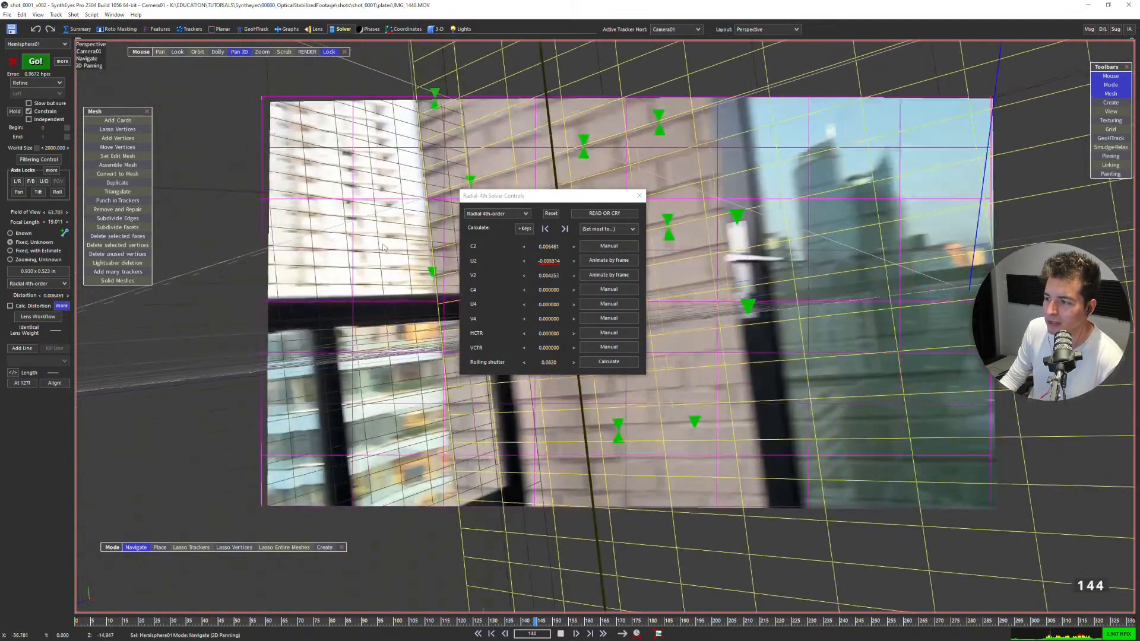
Return to the first frame, play the shot without the lens controls open, and review the grid alignment.
key(g)
middle_drag(436, 218, 387, 228)
key(Home)
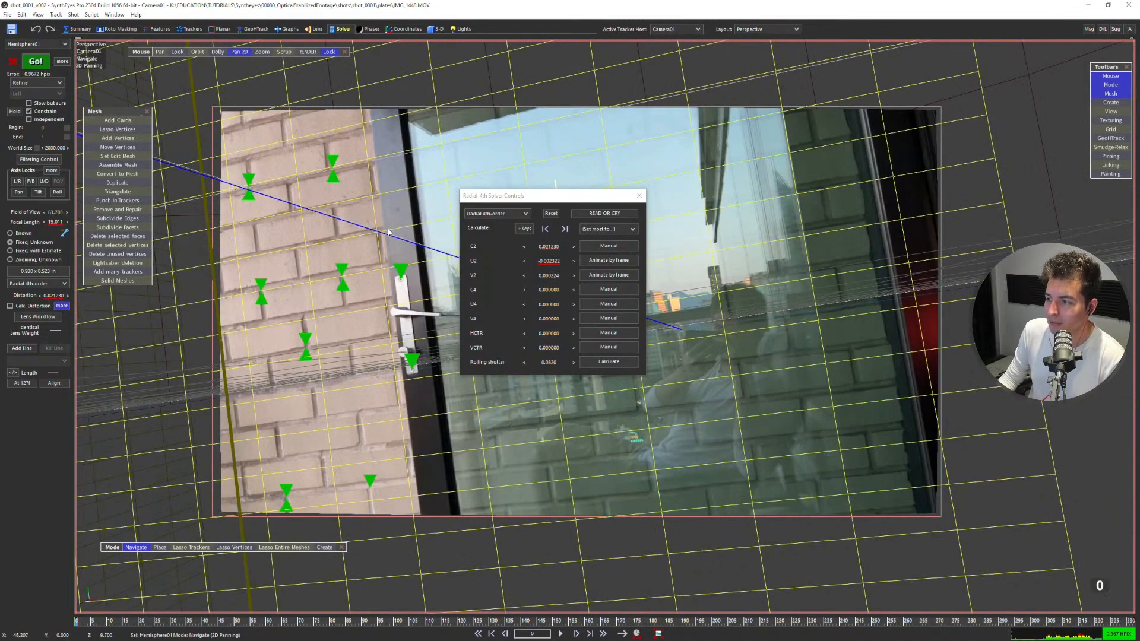
key(space)
click(640, 197)
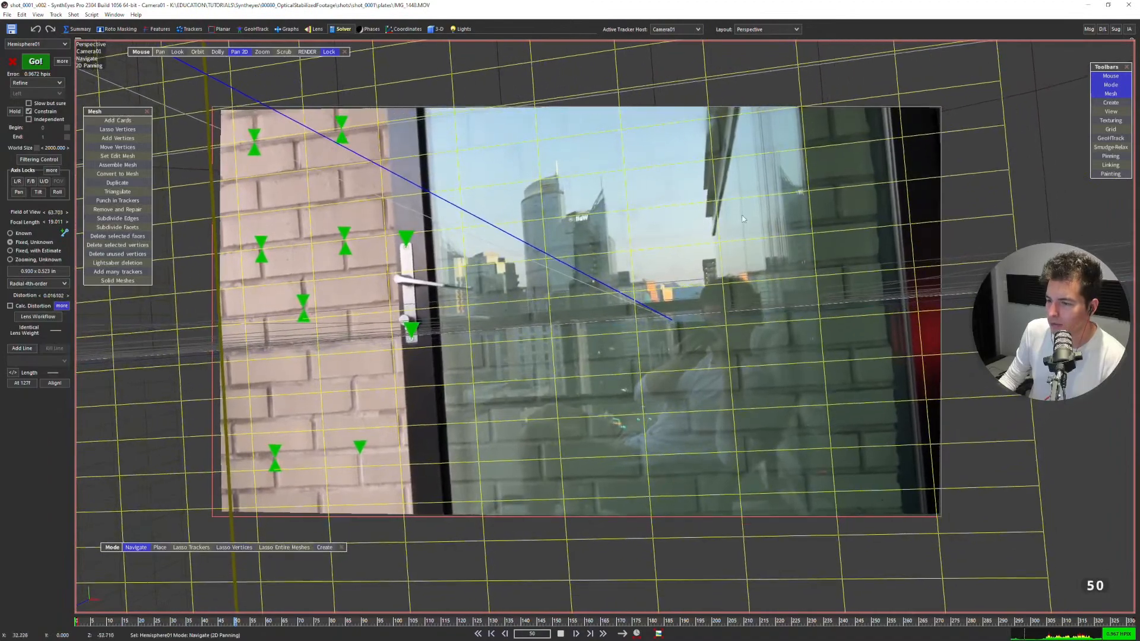
key(space)
key(Home)
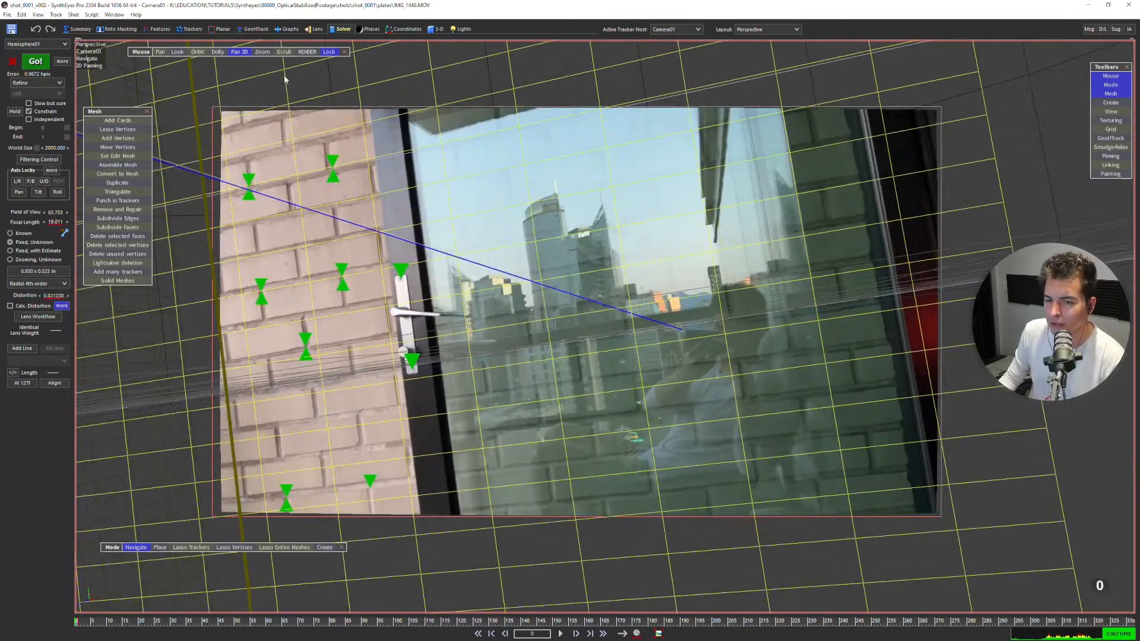
Reset the rolling shutter value to 0 in the lens solver controls and set its calculation to Manual.
click(62, 306)
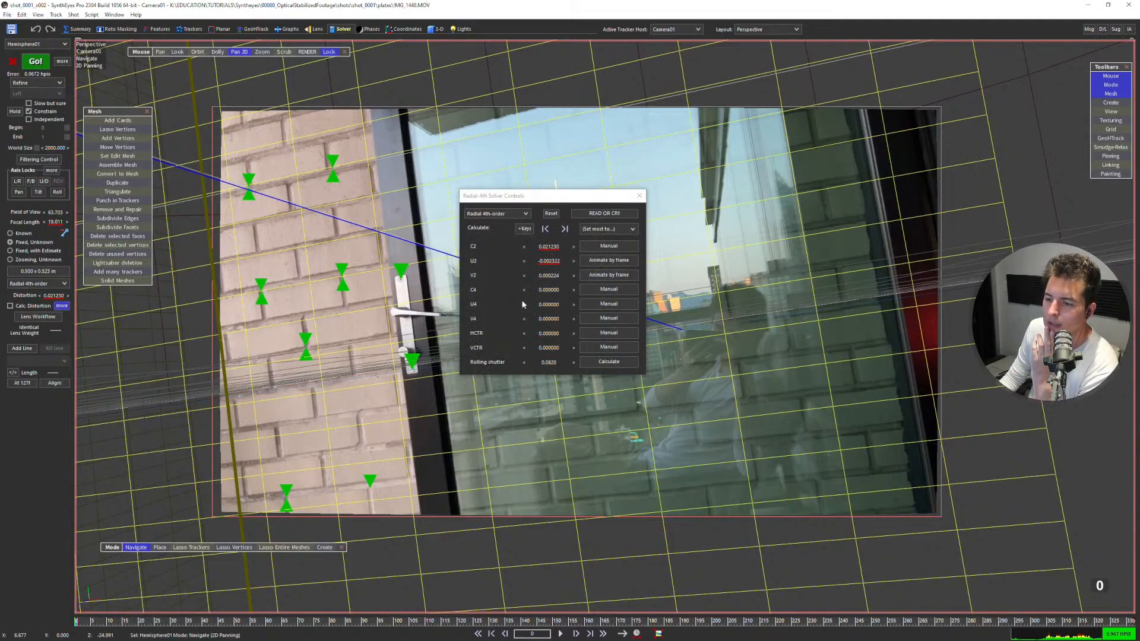
drag(544, 306, 549, 348)
right_click(550, 308)
right_click(551, 337)
right_click(549, 349)
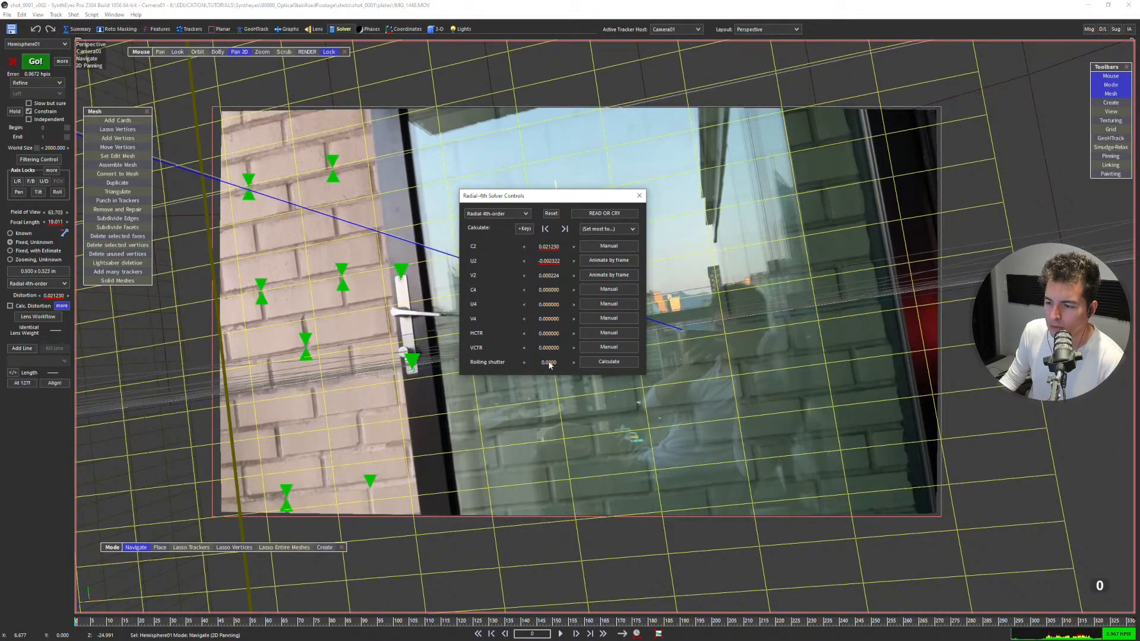
click(593, 363)
Switch the lens model to Std. Radial 4th-order, try different C2 distortion values, and undo the C2 changes.
click(517, 215)
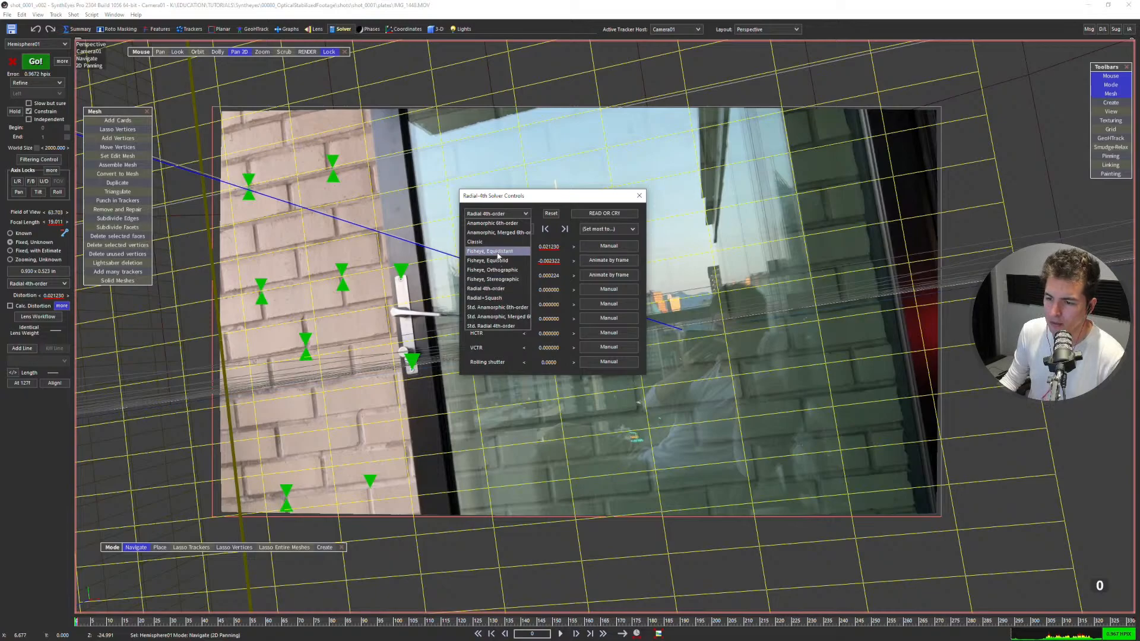
click(500, 327)
drag(540, 249, 515, 292)
key(ctrl+z)
key(ctrl+z)
key(ctrl+z)
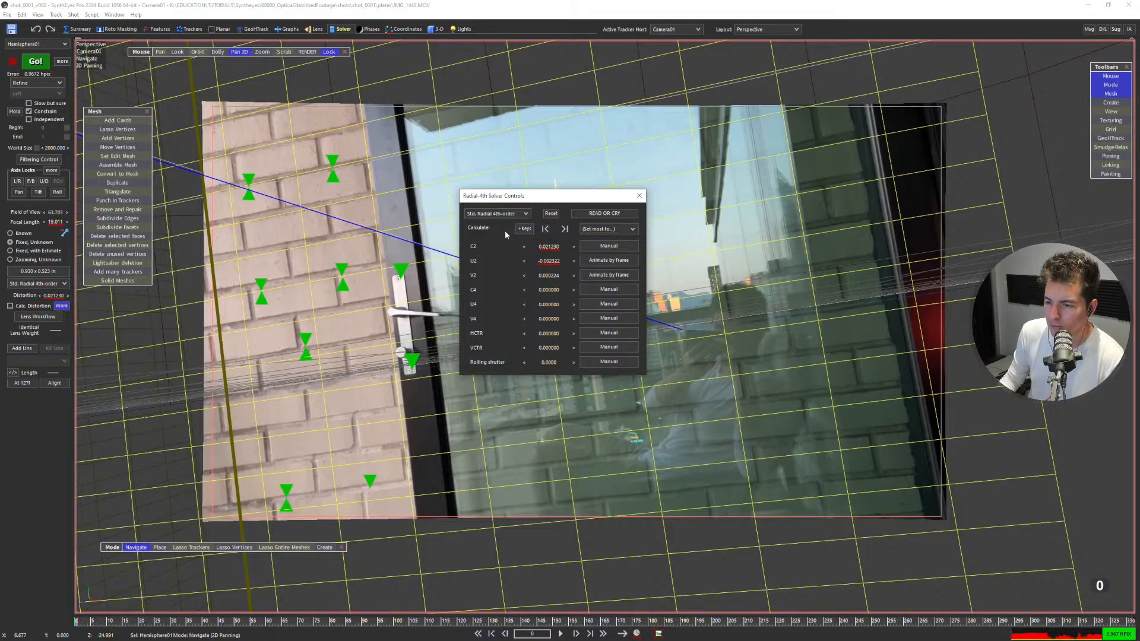
Switch the lens model to Radial+Squash, try its distortion parameters, and undo the parameter changes.
click(501, 214)
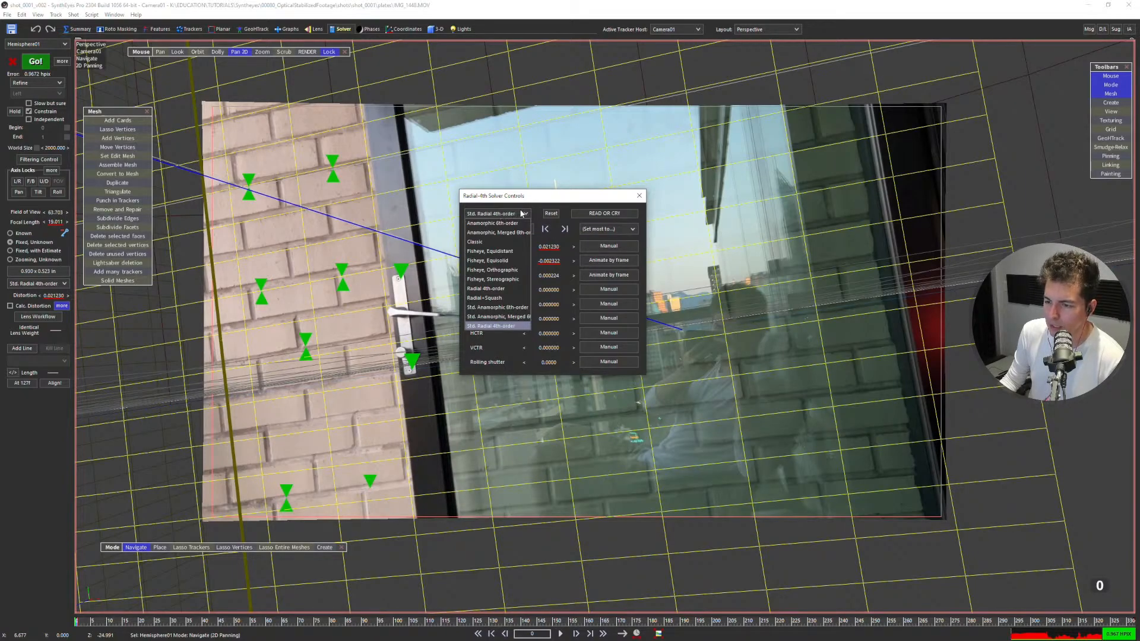
click(504, 297)
drag(547, 245, 622, 332)
key(ctrl+z)
key(ctrl+z)
key(ctrl+z)
key(ctrl+z)
key(ctrl+z)
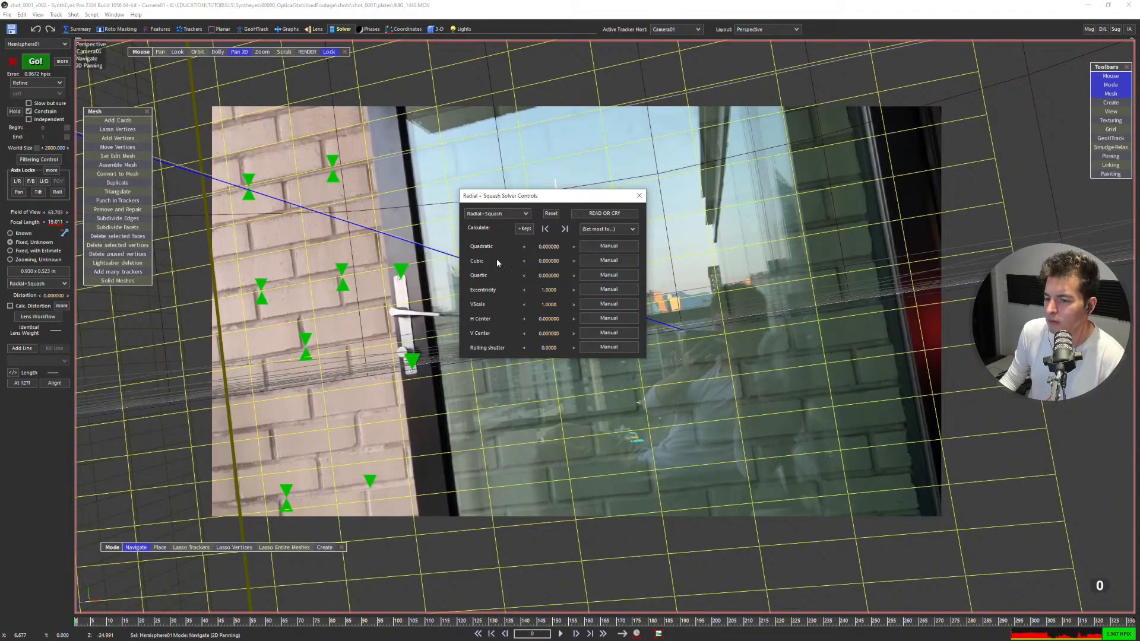
Inspect the Classic lens model, switch to Radial 4th-order, try a C2 of -0.041, and reset the coefficients.
click(496, 214)
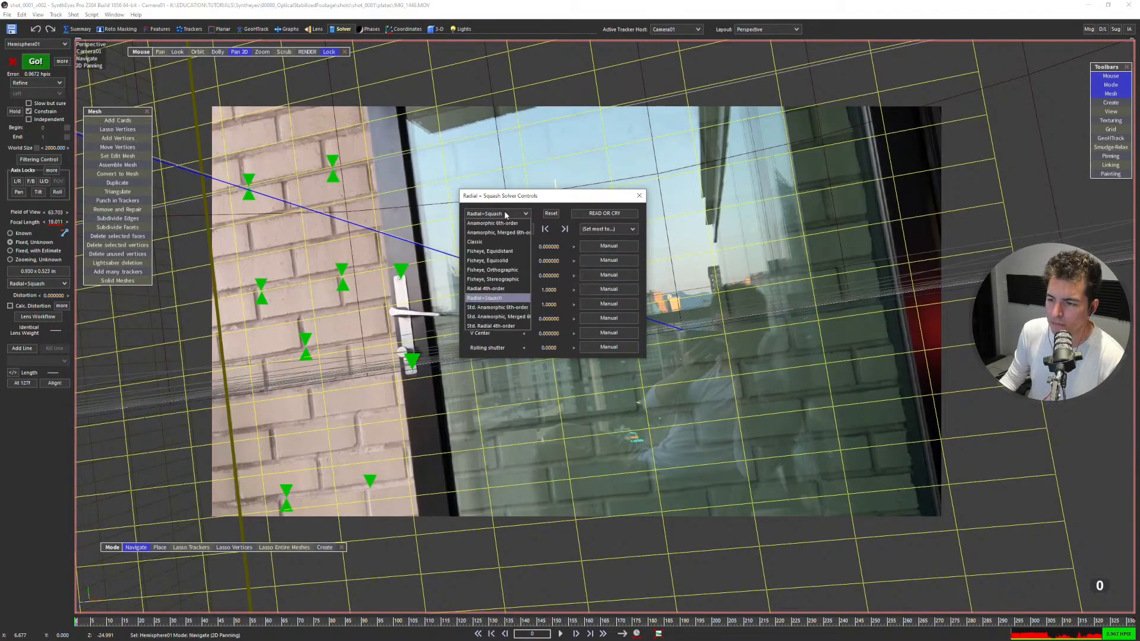
click(474, 241)
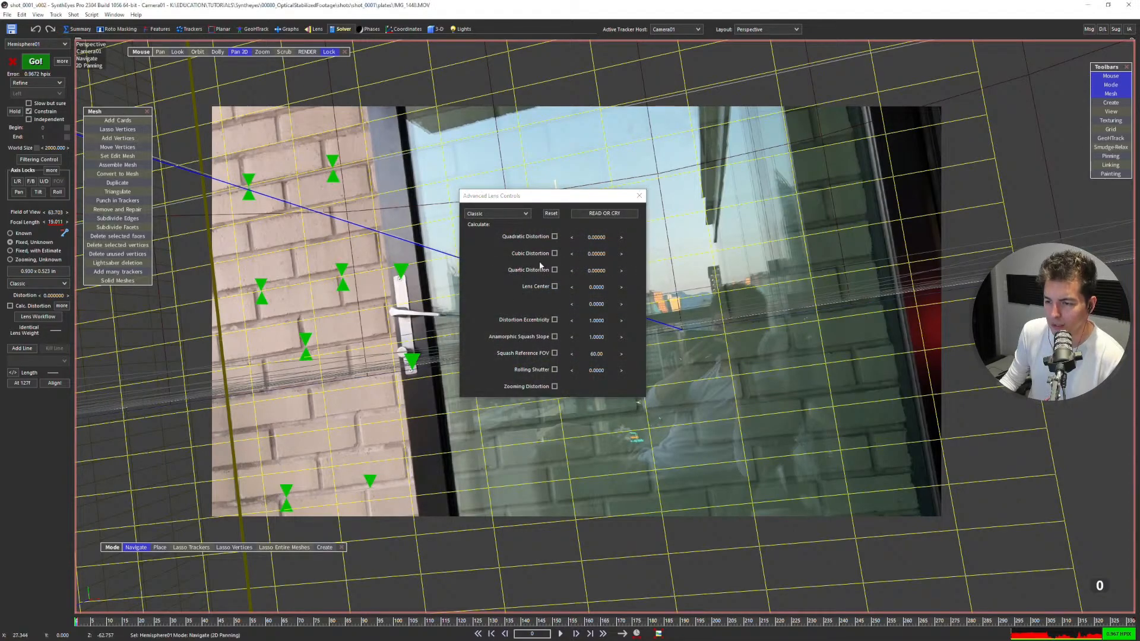
click(504, 214)
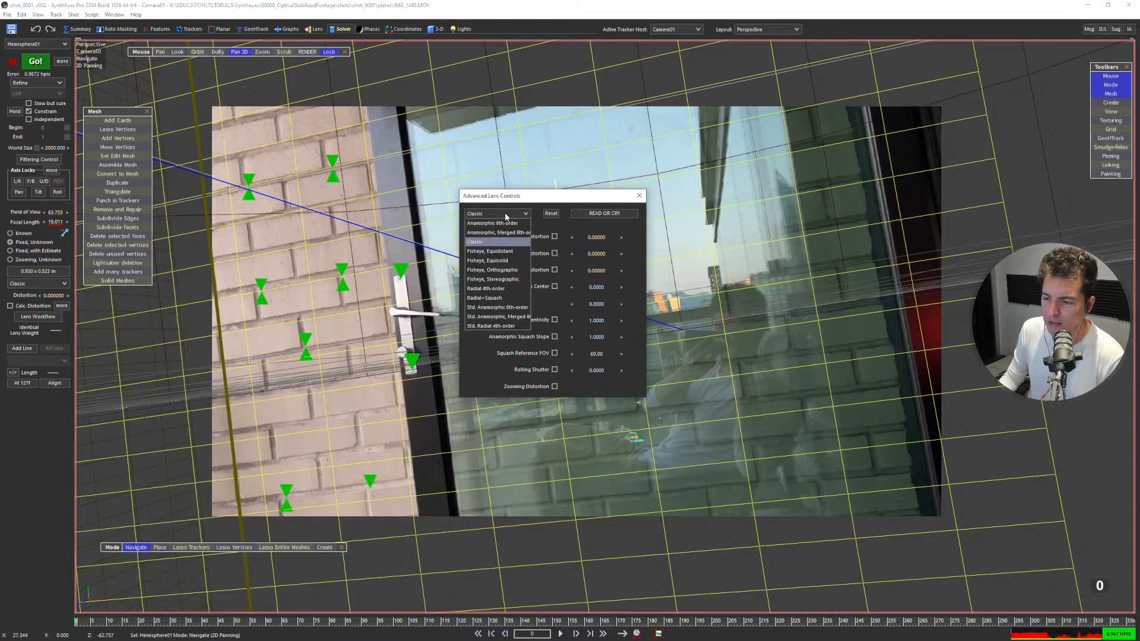
click(510, 289)
drag(559, 251, 556, 222)
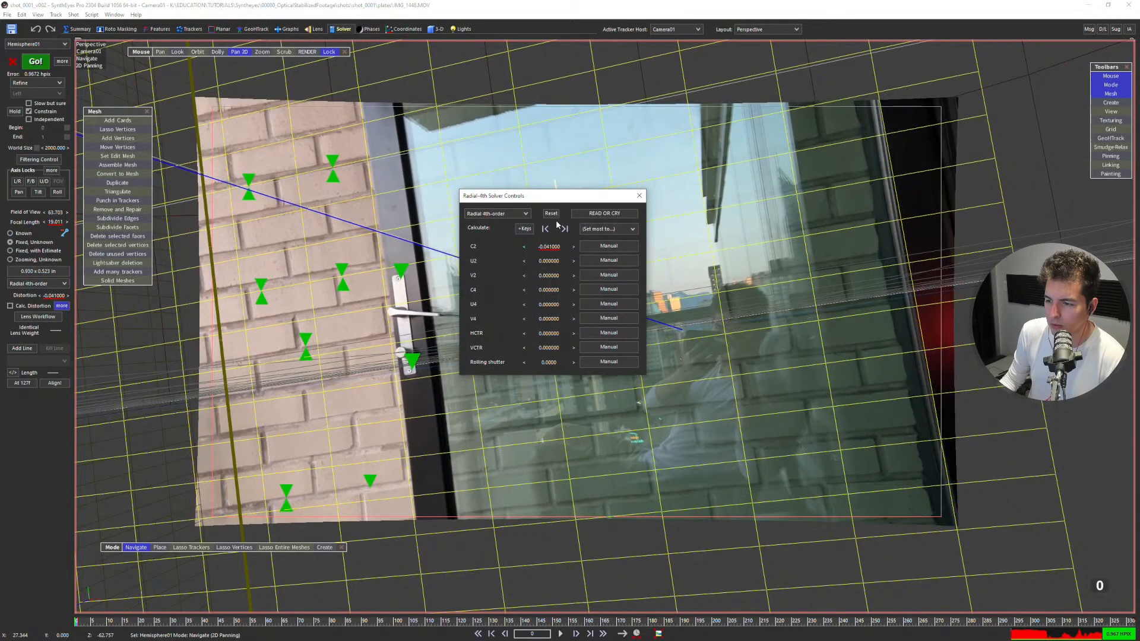
click(551, 213)
Switch the lens model to Anamorphic 6th-order, try its first few coefficients, and reset each one.
click(497, 214)
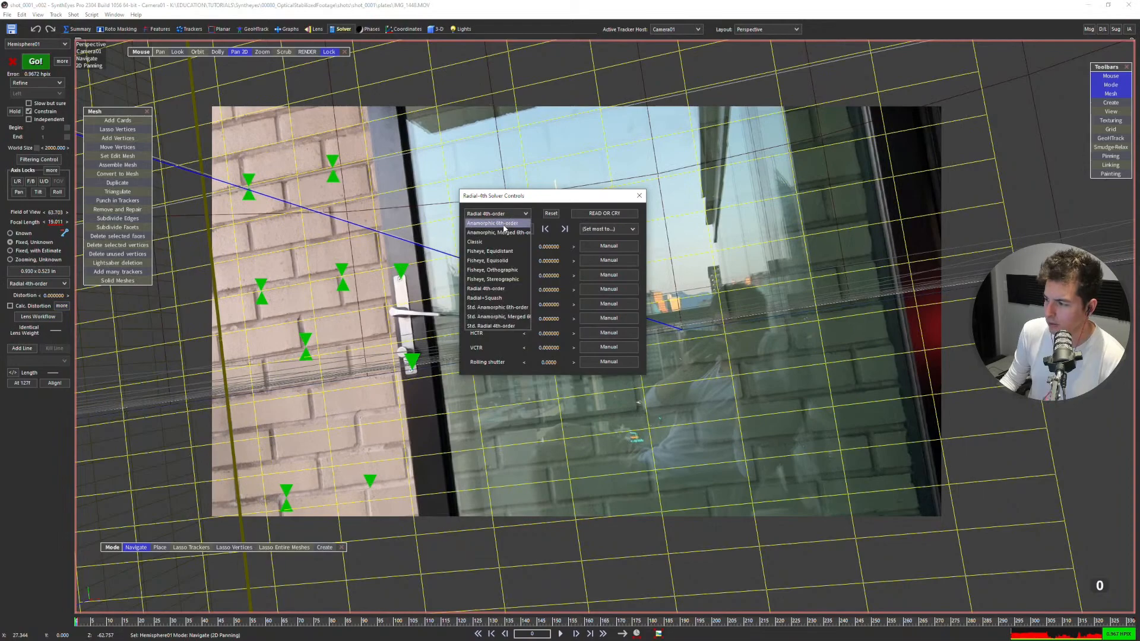
click(504, 224)
drag(546, 258, 553, 308)
right_click(558, 264)
right_click(536, 276)
right_click(539, 291)
right_click(549, 304)
Switch to the Anamorphic, Merged 6th-order lens model, try its first coefficients, and reset each one.
click(528, 215)
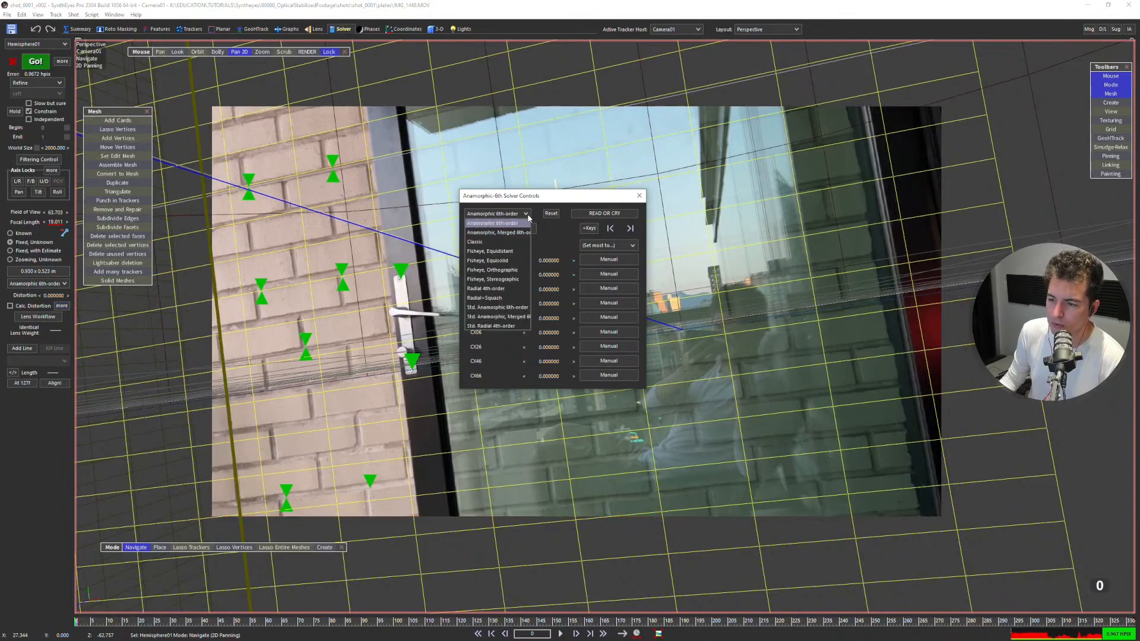
click(498, 232)
drag(540, 260, 621, 291)
right_click(552, 262)
right_click(552, 276)
right_click(554, 289)
Return to the Anamorphic 6th-order lens model and try the Y coefficients one by one, resetting each.
click(526, 214)
click(513, 223)
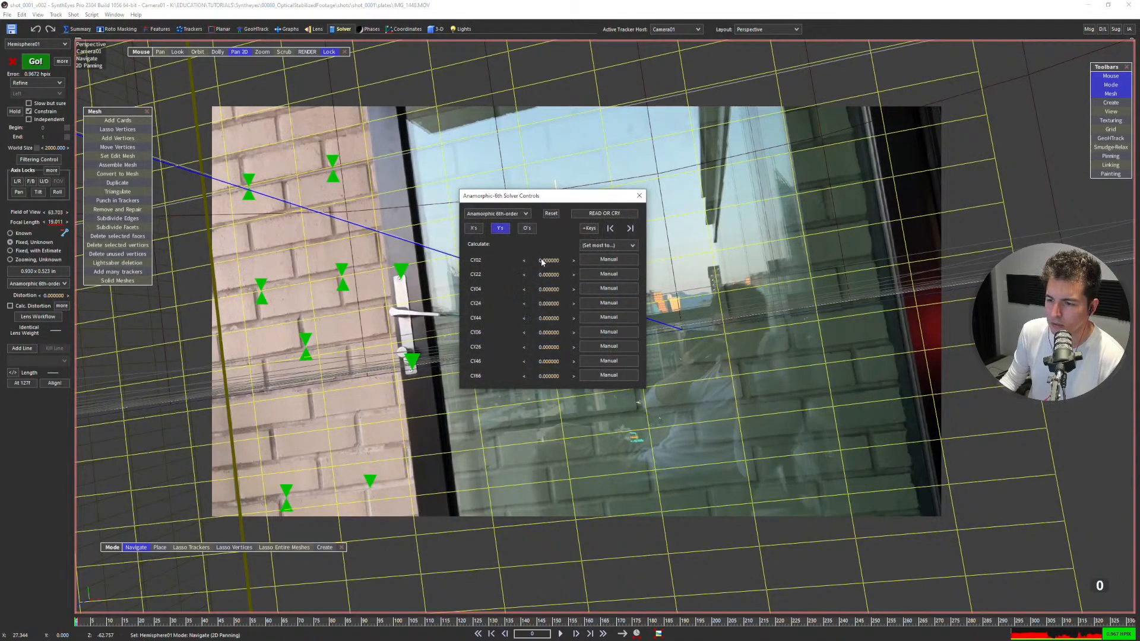
drag(582, 276, 641, 289)
right_click(574, 274)
right_click(573, 290)
drag(574, 303, 779, 303)
right_click(548, 305)
drag(548, 319, 721, 330)
right_click(548, 319)
right_click(548, 333)
drag(534, 348, 681, 364)
right_click(548, 348)
right_click(680, 364)
drag(554, 377, 665, 379)
right_click(665, 379)
Try the anamorphic model's lens center, scale, rotation and anamorphic distance parameters, resetting each to its default.
click(530, 230)
drag(548, 260, 670, 289)
right_click(564, 261)
right_click(610, 275)
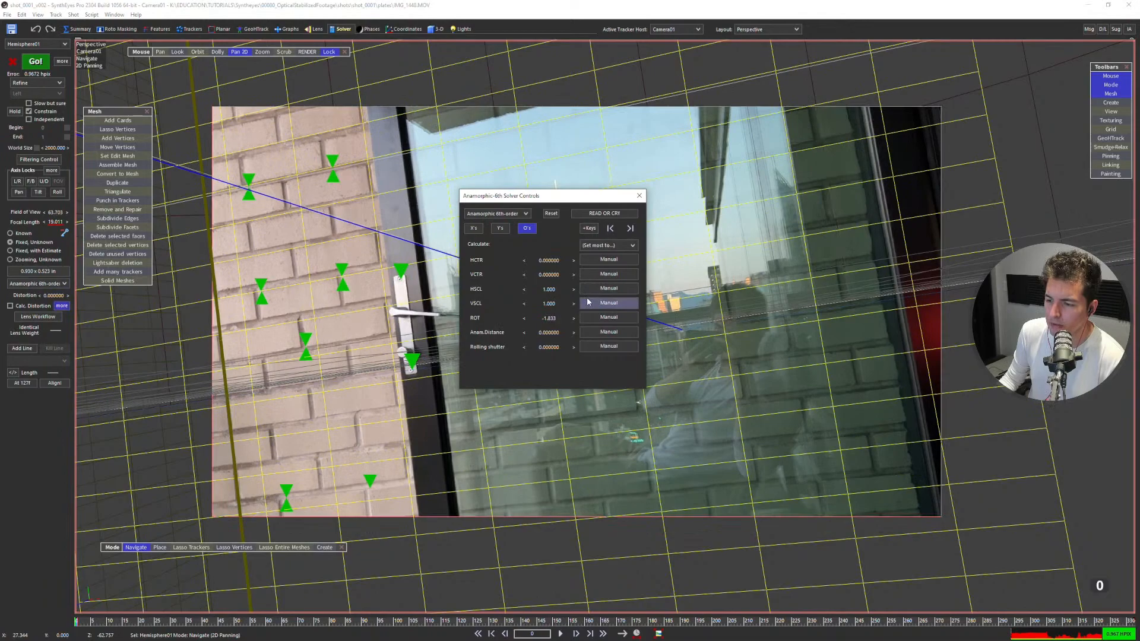
drag(547, 336, 548, 343)
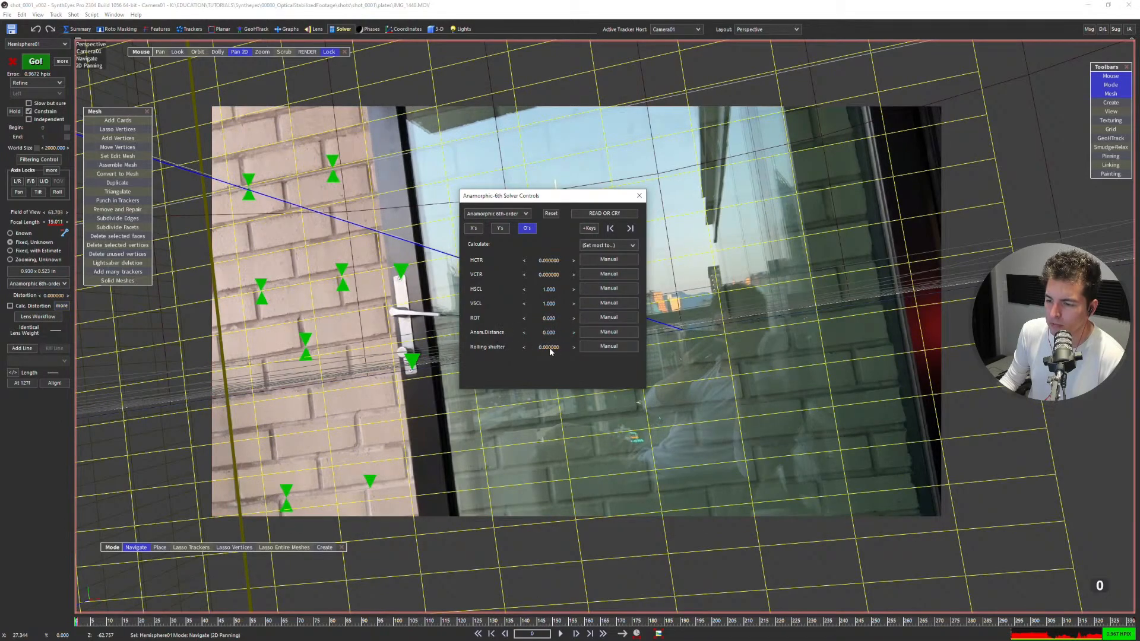
Try a different value for the anamorphic model's CX66 coefficient and undo it.
click(474, 228)
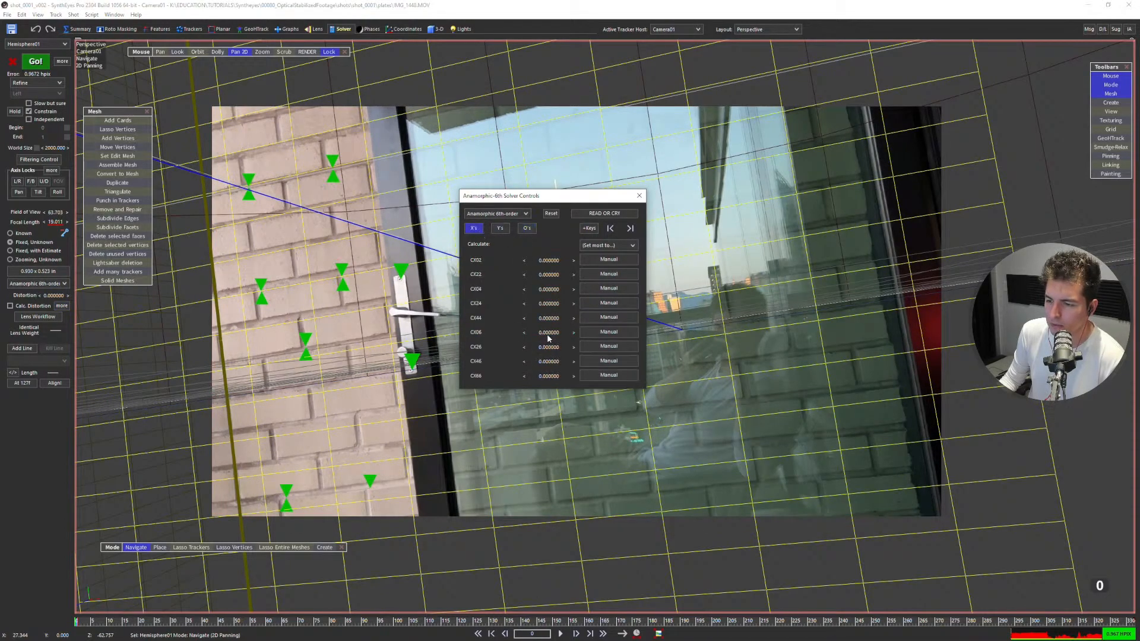
drag(546, 376, 497, 365)
key(ctrl+z)
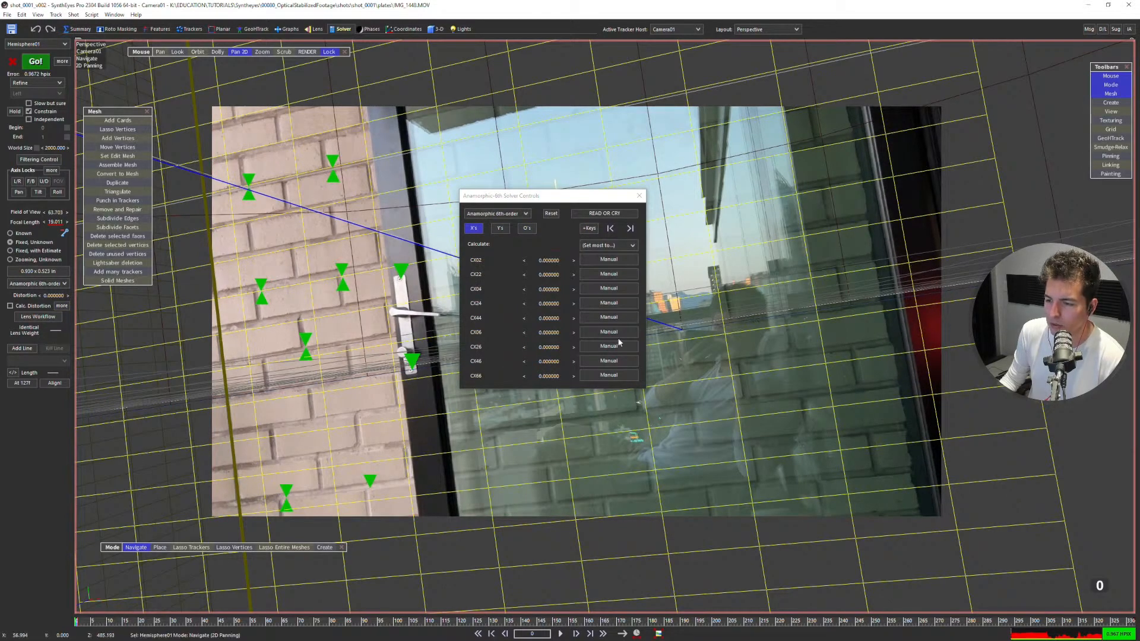
Switch the lens model to Radial 4th-order, set U2 and V2 to Calculate with C2 at 0, and refine the solve.
click(503, 215)
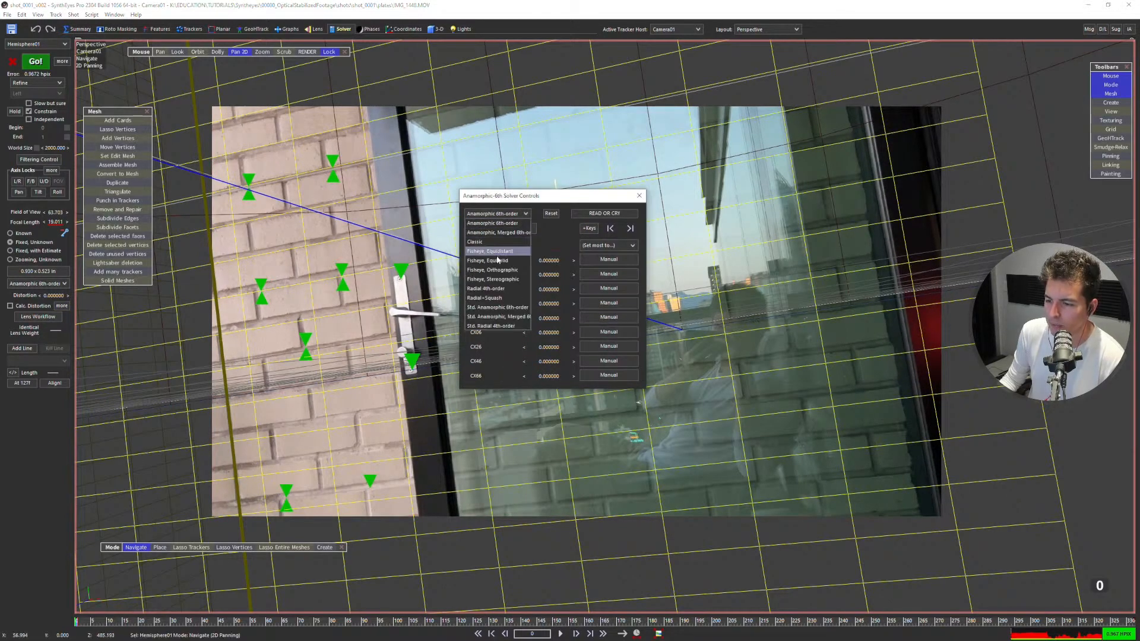
click(493, 288)
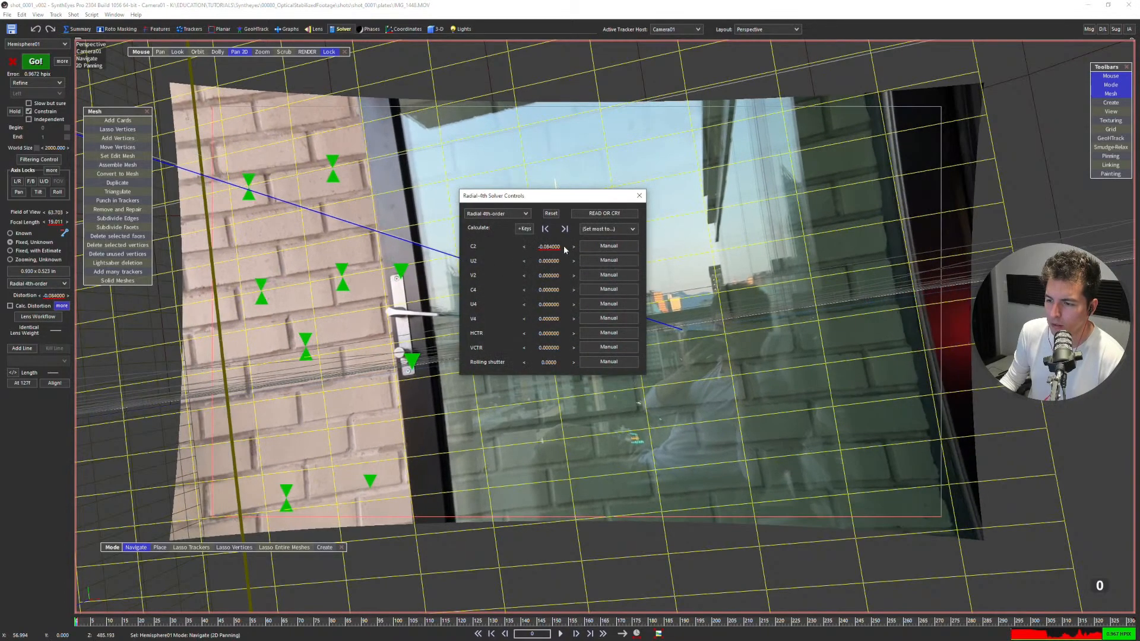
click(608, 260)
click(609, 275)
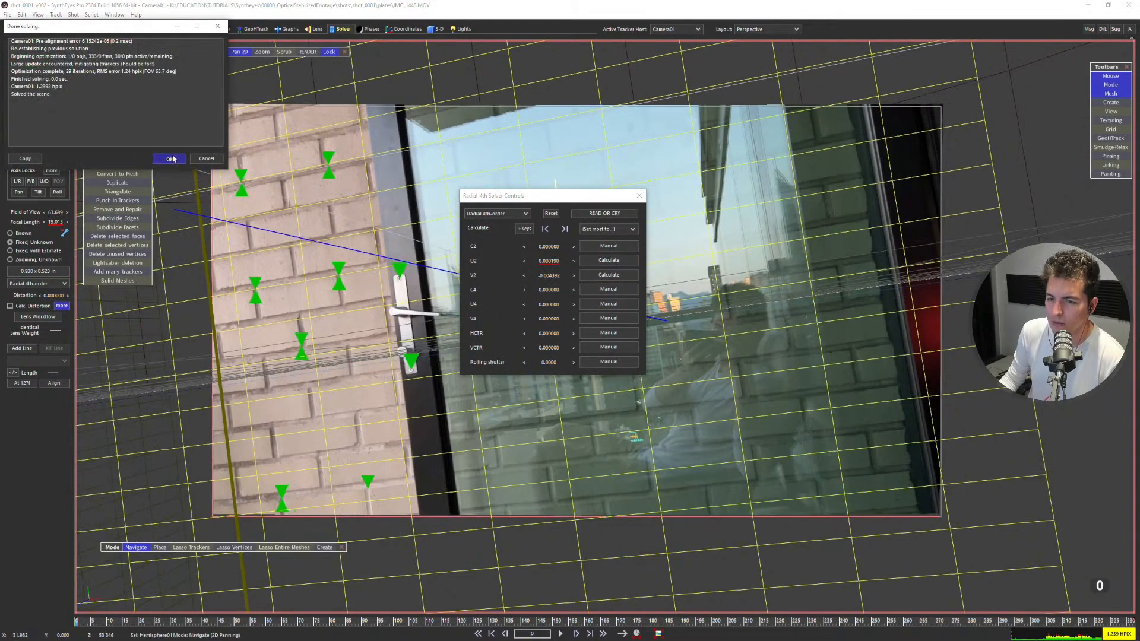
click(173, 159)
Play the refined shot to review the grid alignment, return to the first frame, and close the lens controls.
key(space)
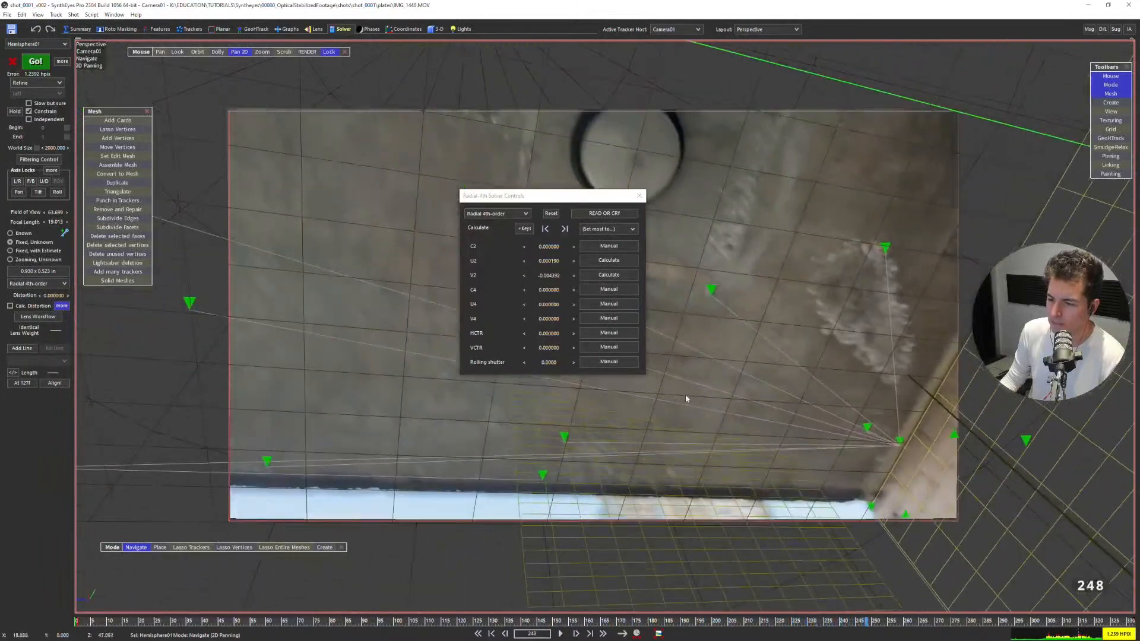
key(a)
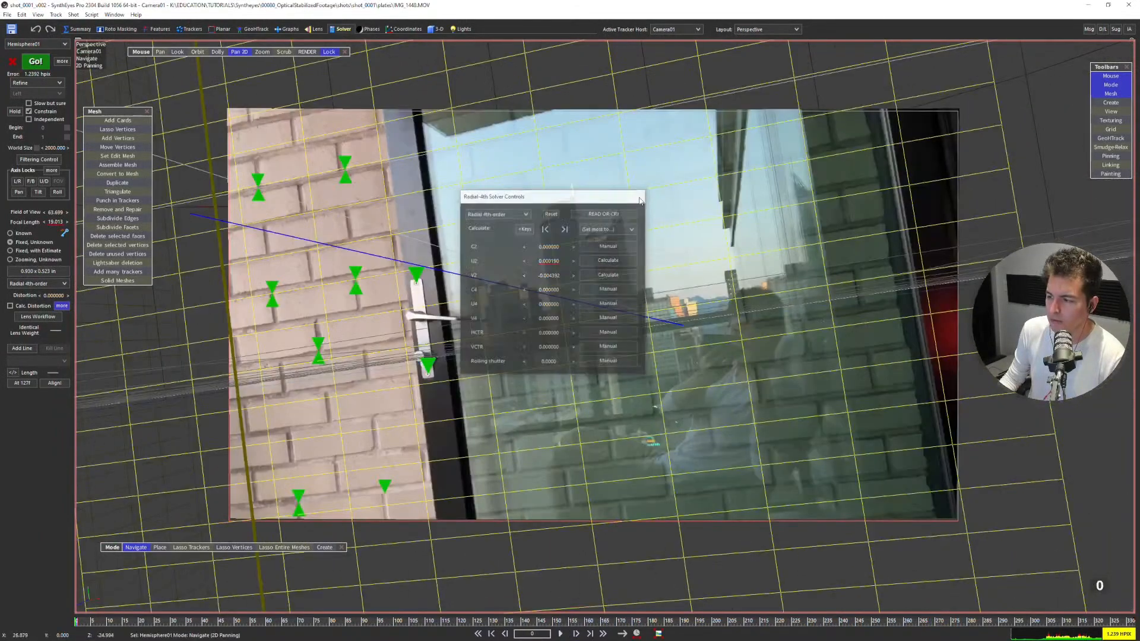
click(640, 196)
In the camera view at frame 0, place a tracker on a brick corner seen in the glass and enlarge its search area.
key(7)
middle_drag(595, 334, 631, 364)
key(5)
scroll(523, 309, down, 3)
key(7)
scroll(700, 327, up, 5)
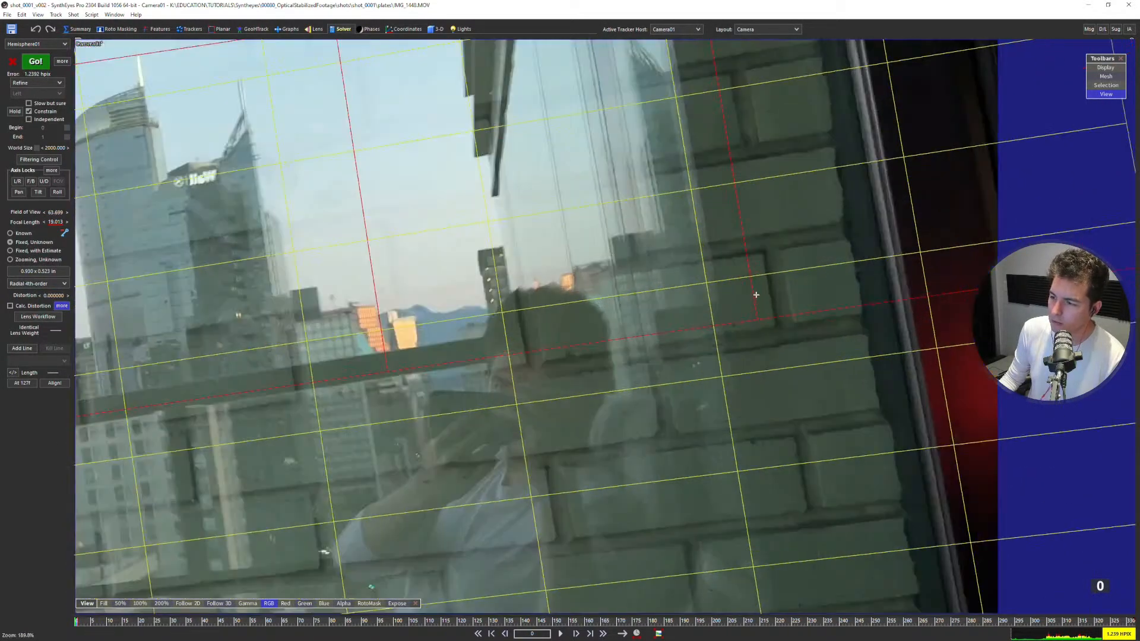
key(c)
click(767, 218)
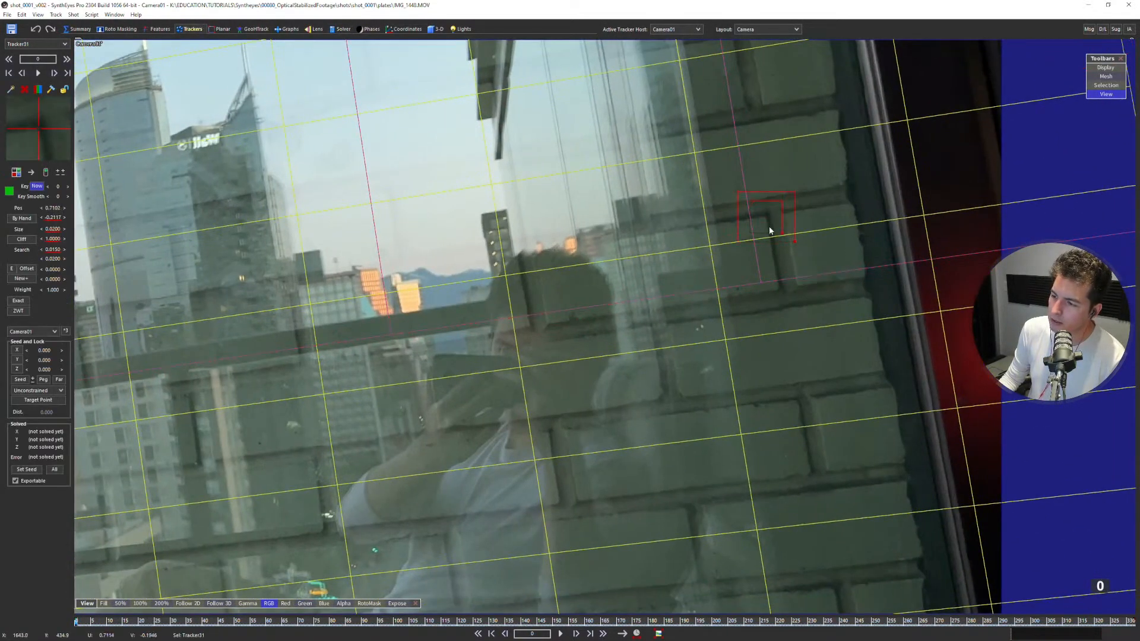
drag(795, 243, 835, 271)
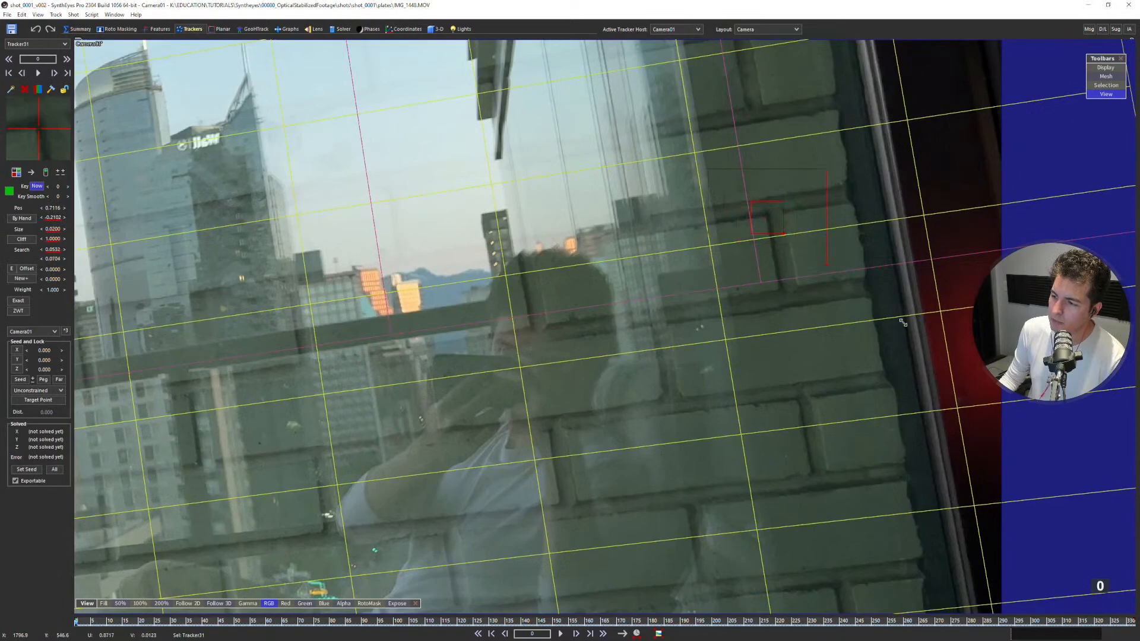
Keep the camera view centred on the brick-corner tracker and track the corner forward from frame 0.
key(5)
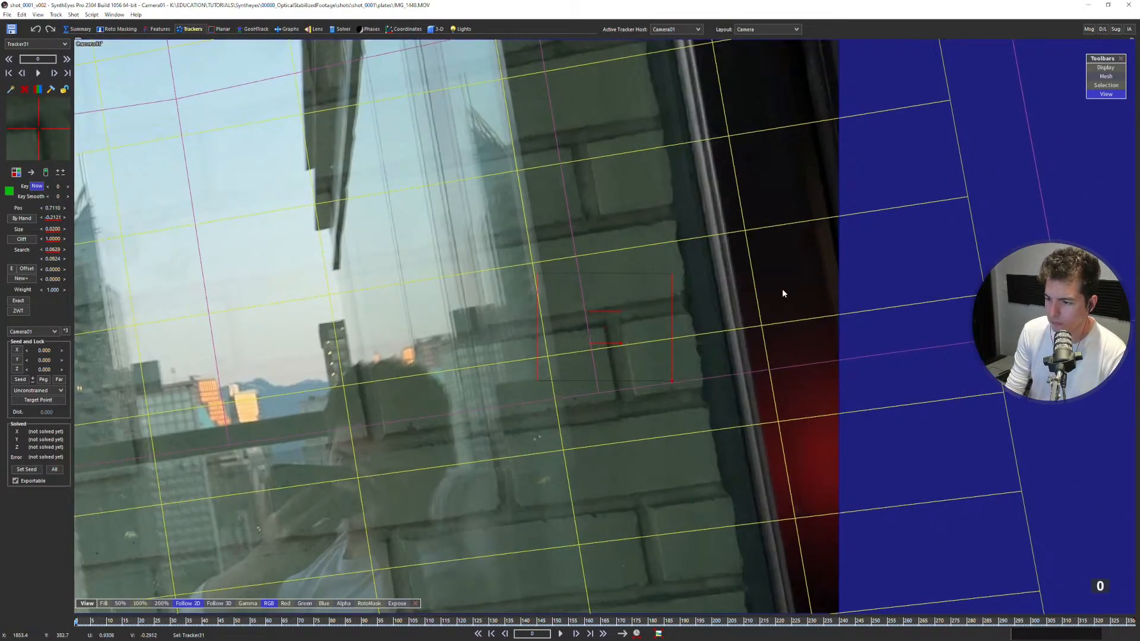
key(Right)
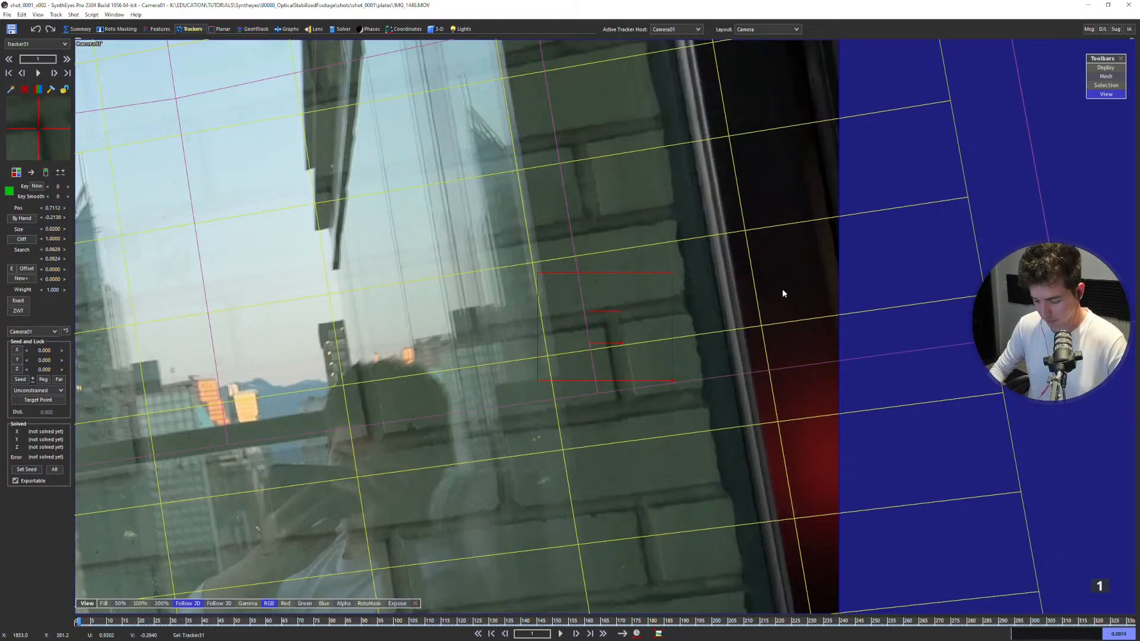
scroll(697, 319, down, 2)
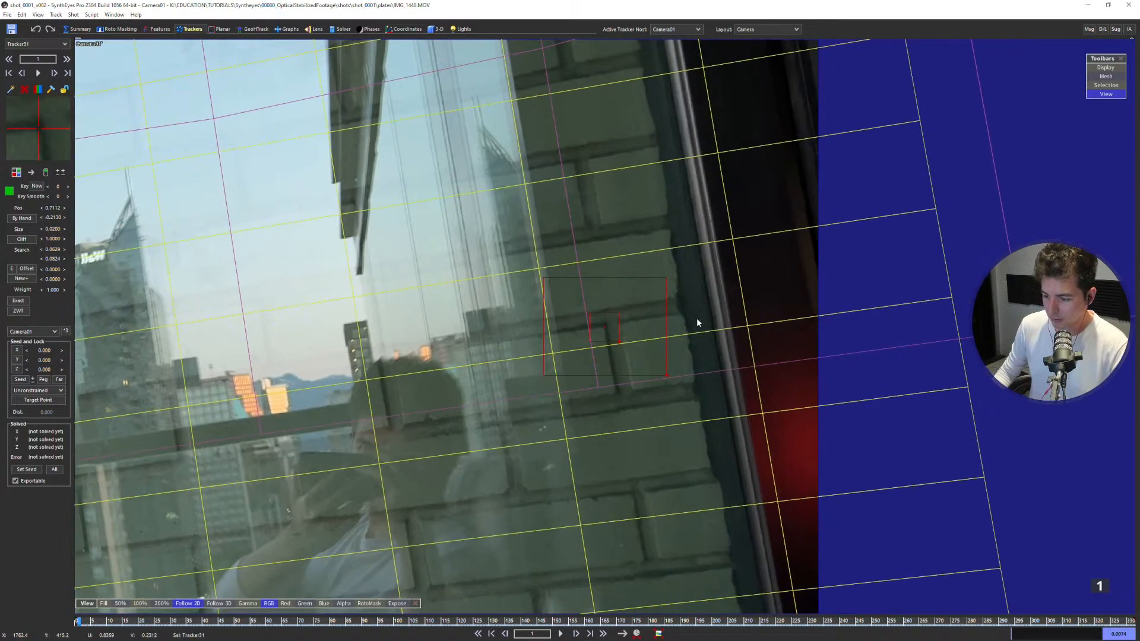
key(d)
key(d)
key(d)
key(d)
key(d)
key(d)
key(d)
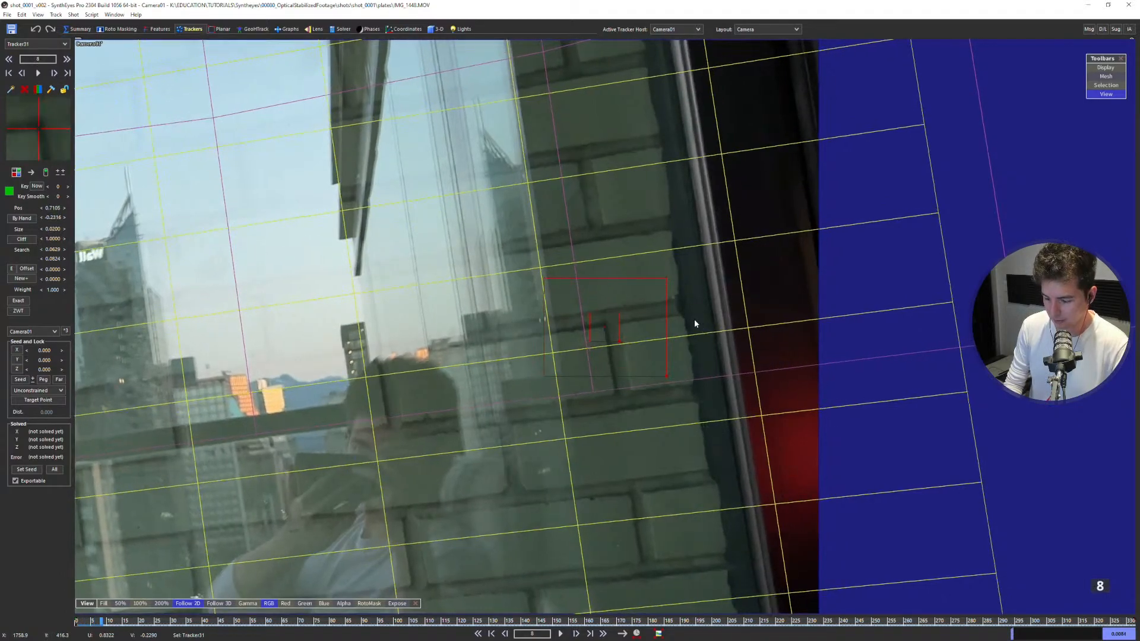
key(space)
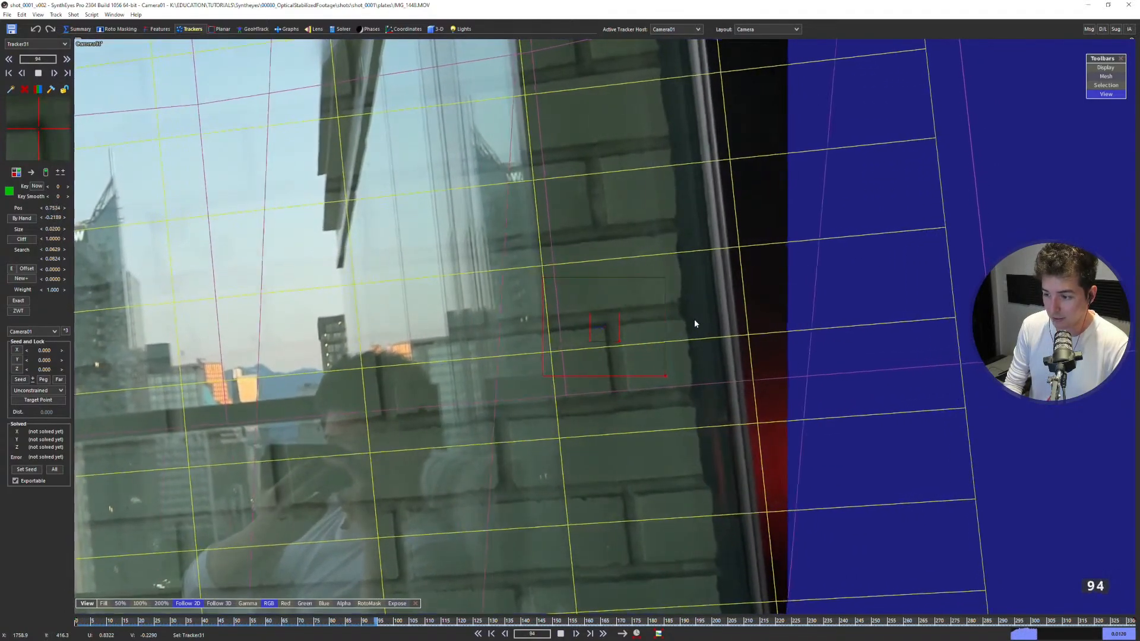
Stop the brick-corner track around frame 132, check the neighbouring frames, lock the tracker, and return to frame 0.
key(s)
key(d)
key(s)
key(s)
key(d)
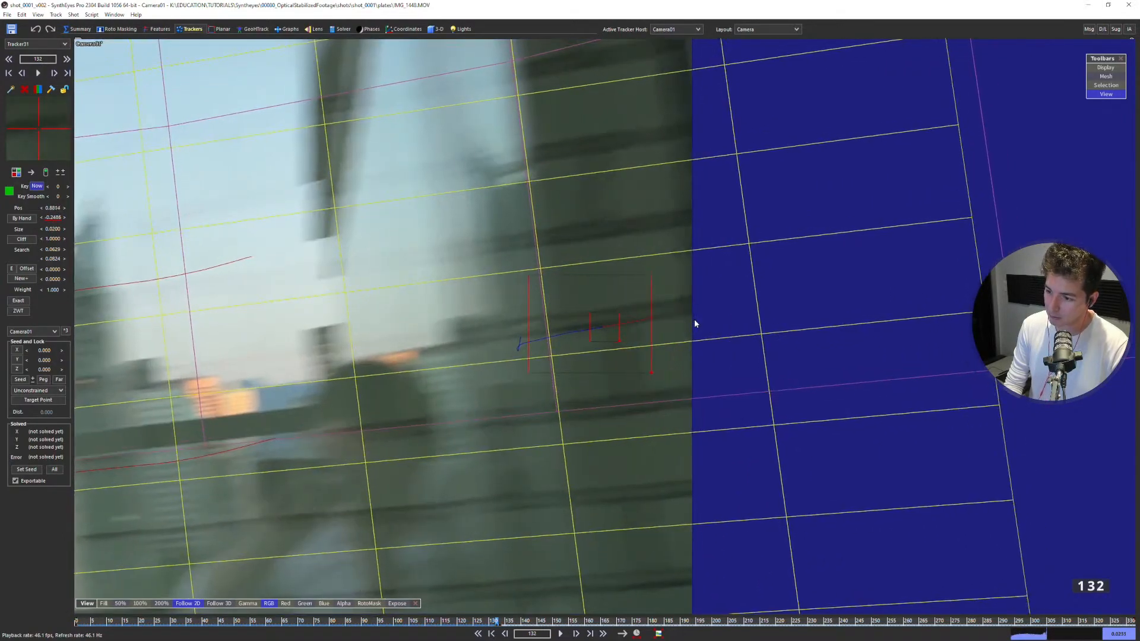
key(d)
key(d)
key(s)
key(s)
key(shift+a)
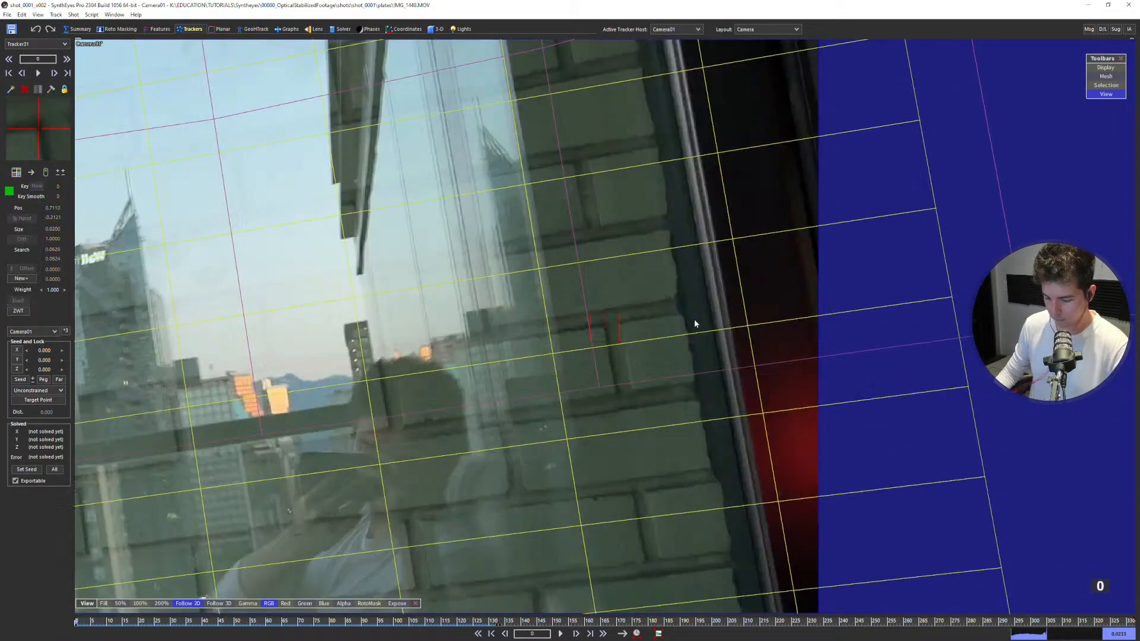
In the quad layout, drop the brick-corner tracker's seed point onto the wall mesh and set its constraint to Any XY Plane (back).
scroll(694, 323, down, 5)
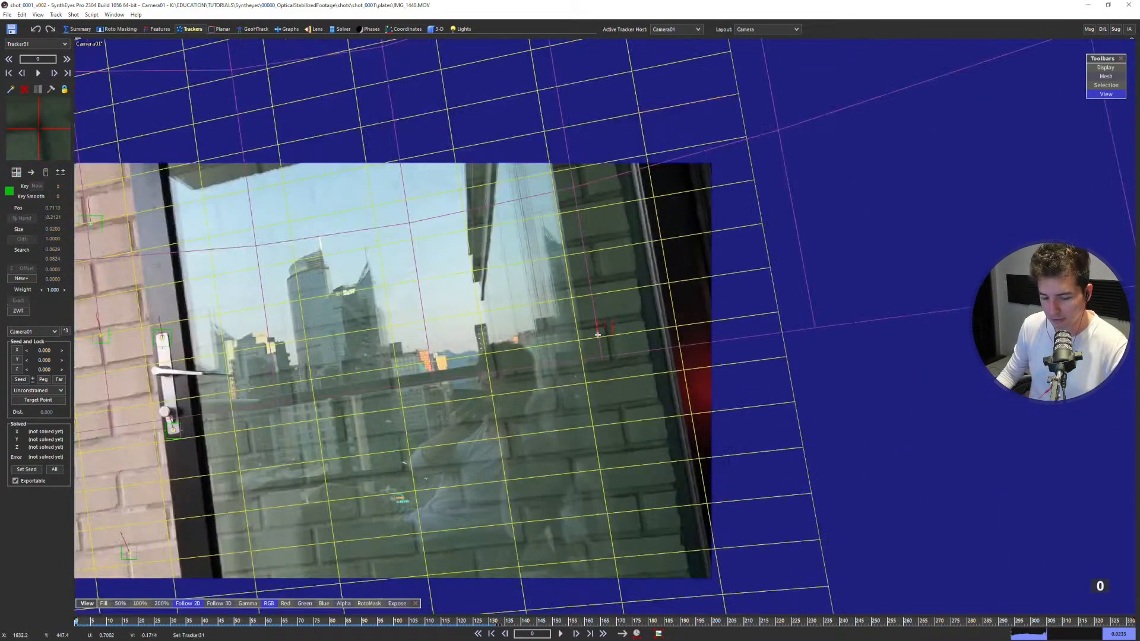
key(q)
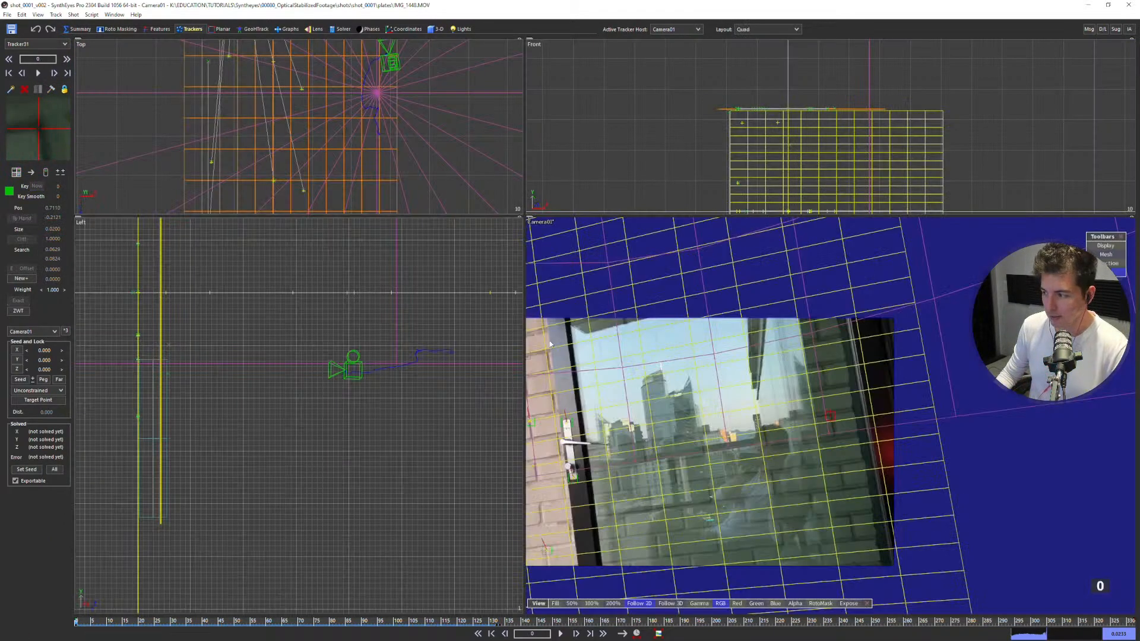
scroll(398, 158, down, 1)
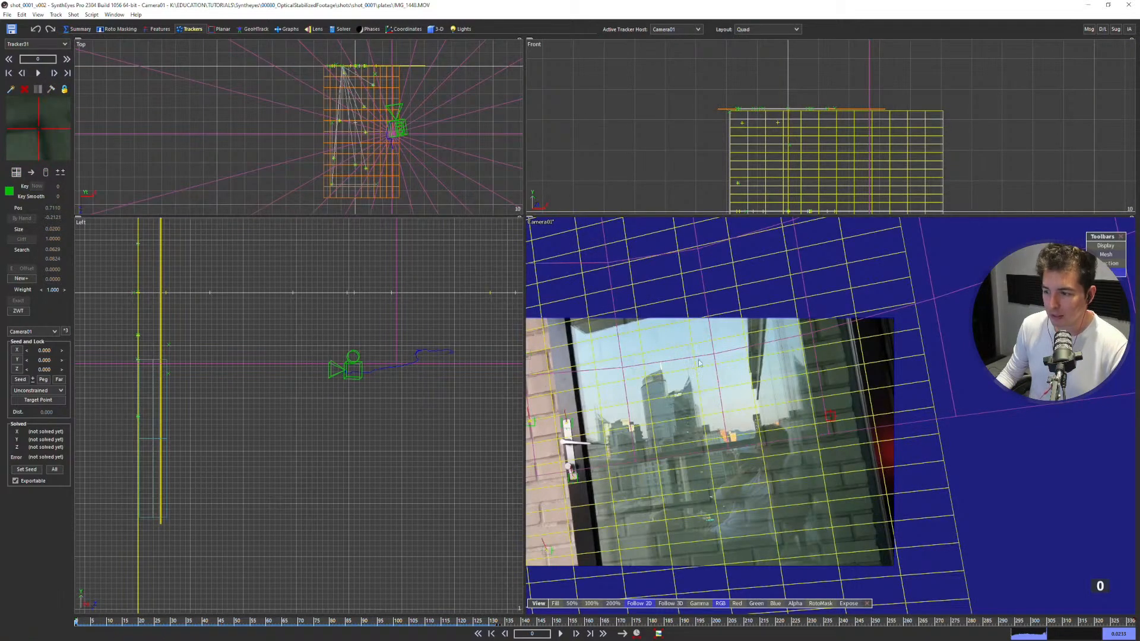
key(alt+d)
scroll(814, 423, up, 3)
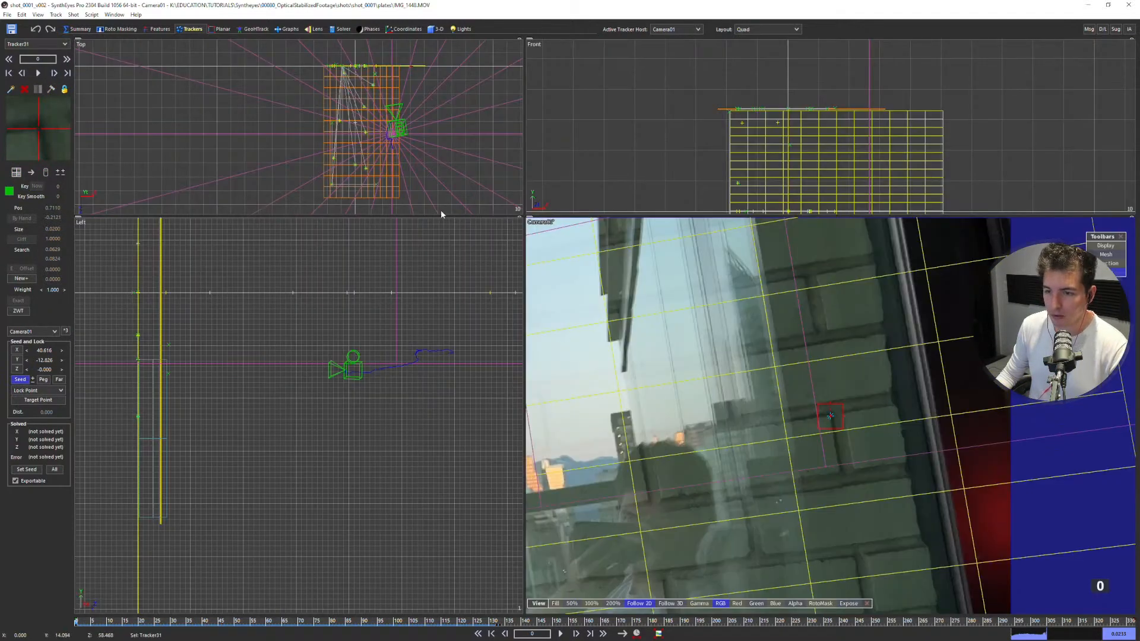
scroll(402, 70, up, 4)
click(45, 393)
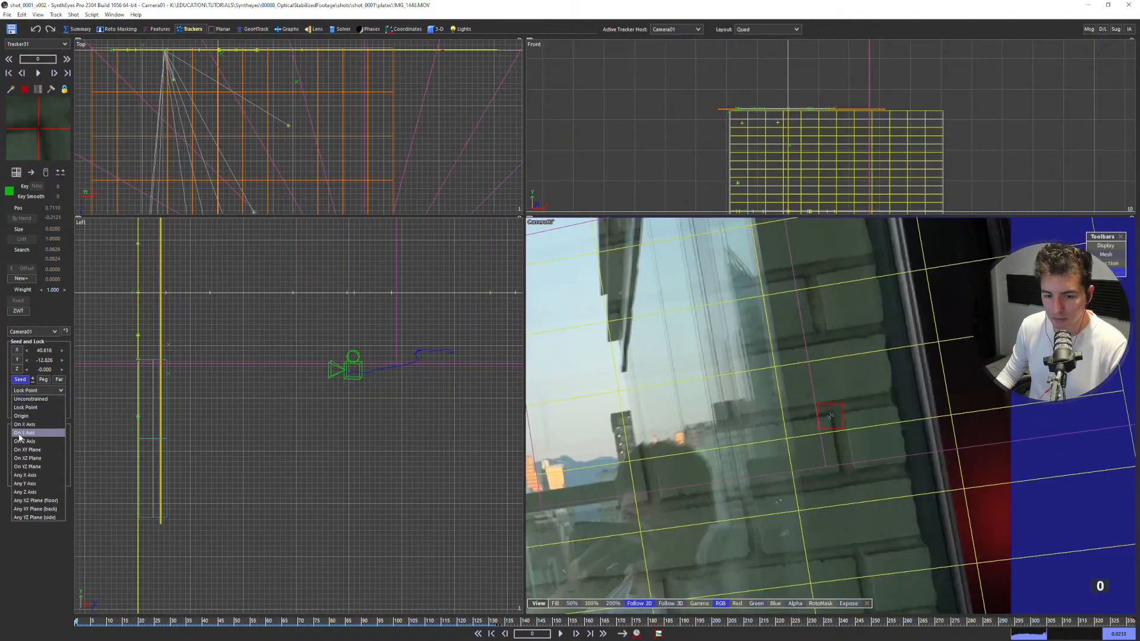
click(52, 509)
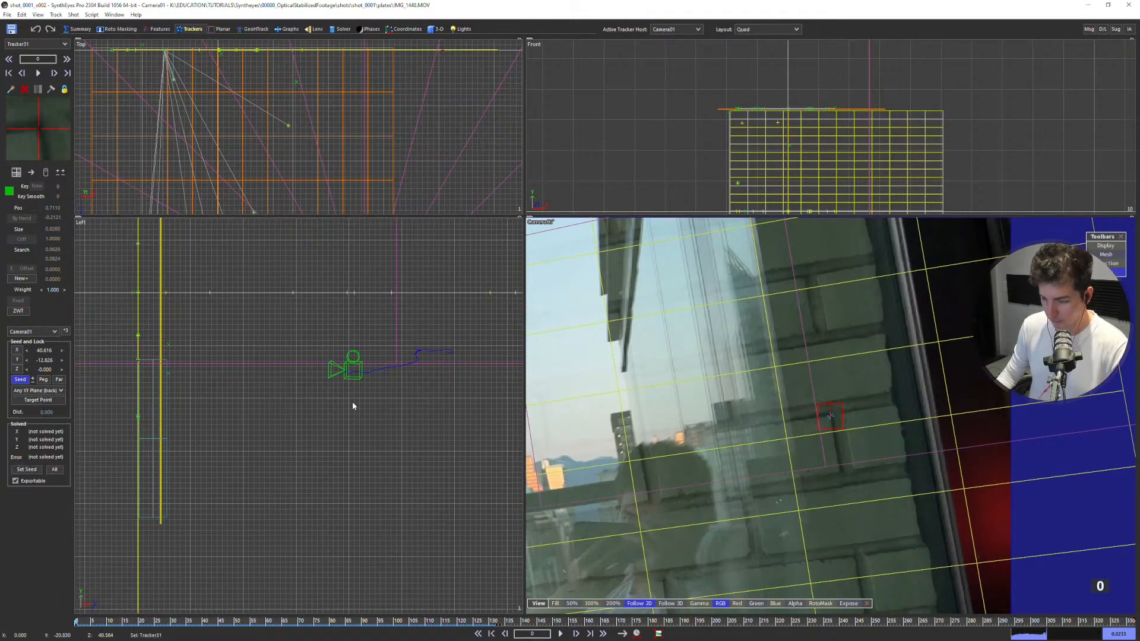
Solve the scene with the constrained tracker and review the shot up to about frame 108.
key(F9)
click(170, 159)
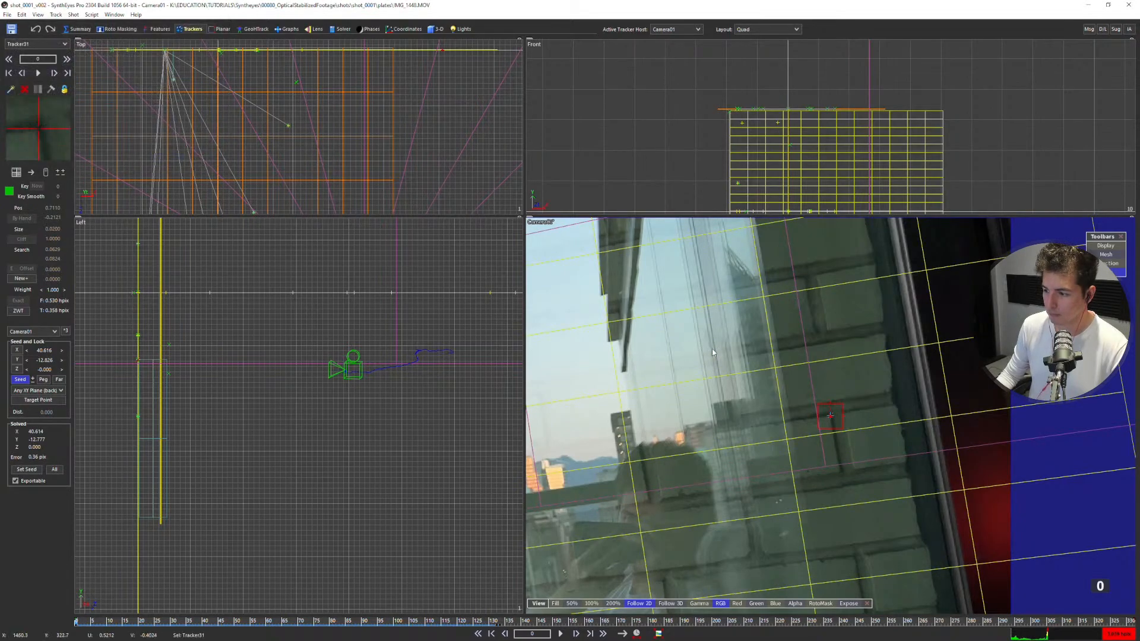
scroll(719, 404, down, 2)
scroll(719, 404, down, 2)
key(space)
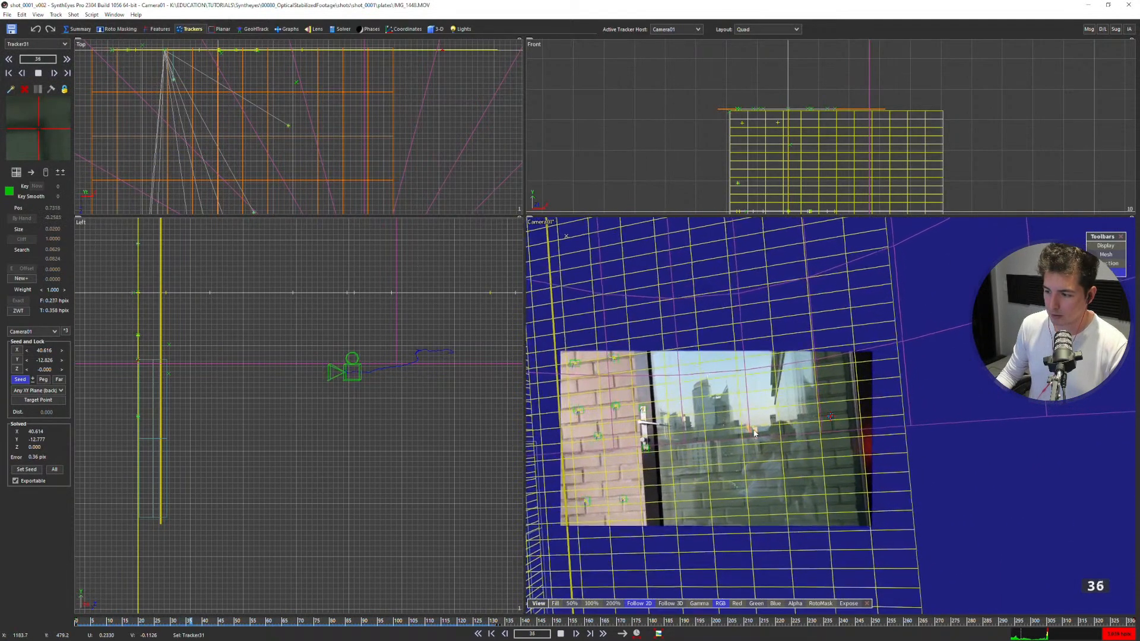
key(space)
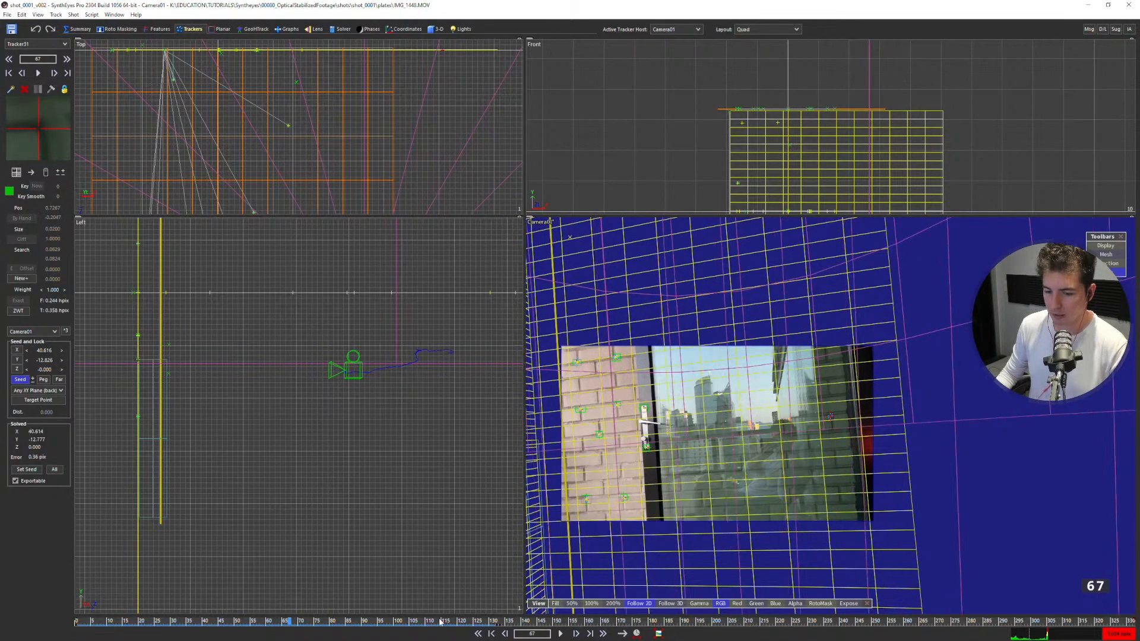
mouse_move(286, 622)
mouse_down()
mouse_move(444, 622)
mouse_move(364, 613)
mouse_move(420, 610)
mouse_up()
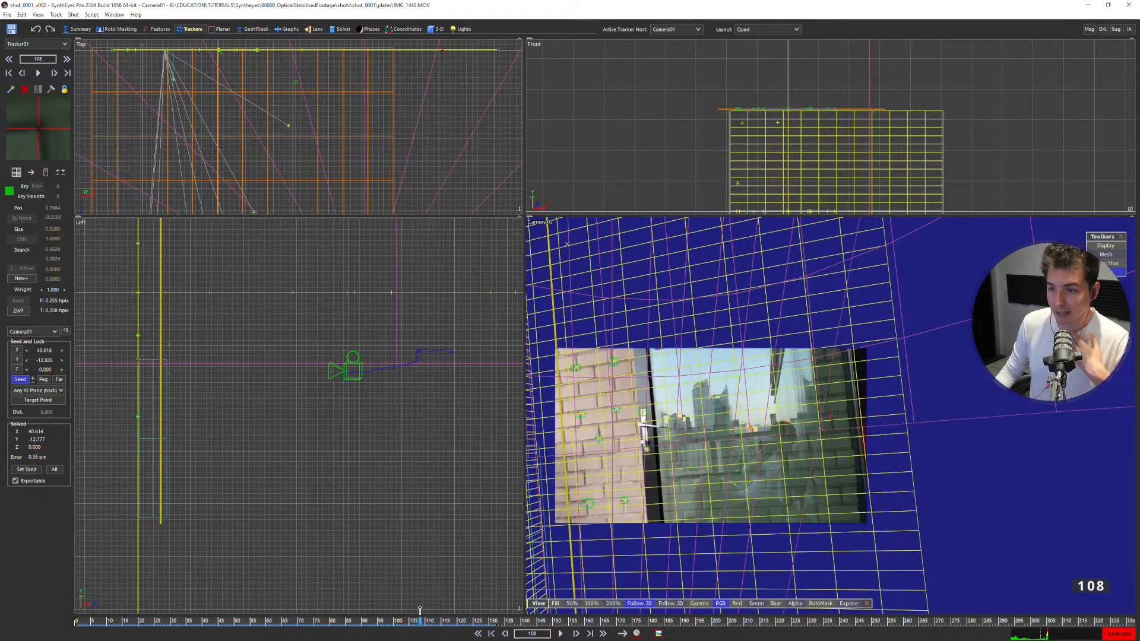
Examine in the full camera view how the grids line up with the brick walls across frames 22, 174 and 231.
drag(420, 610, 143, 574)
key(c)
middle_drag(452, 383, 607, 334)
scroll(561, 348, up, 3)
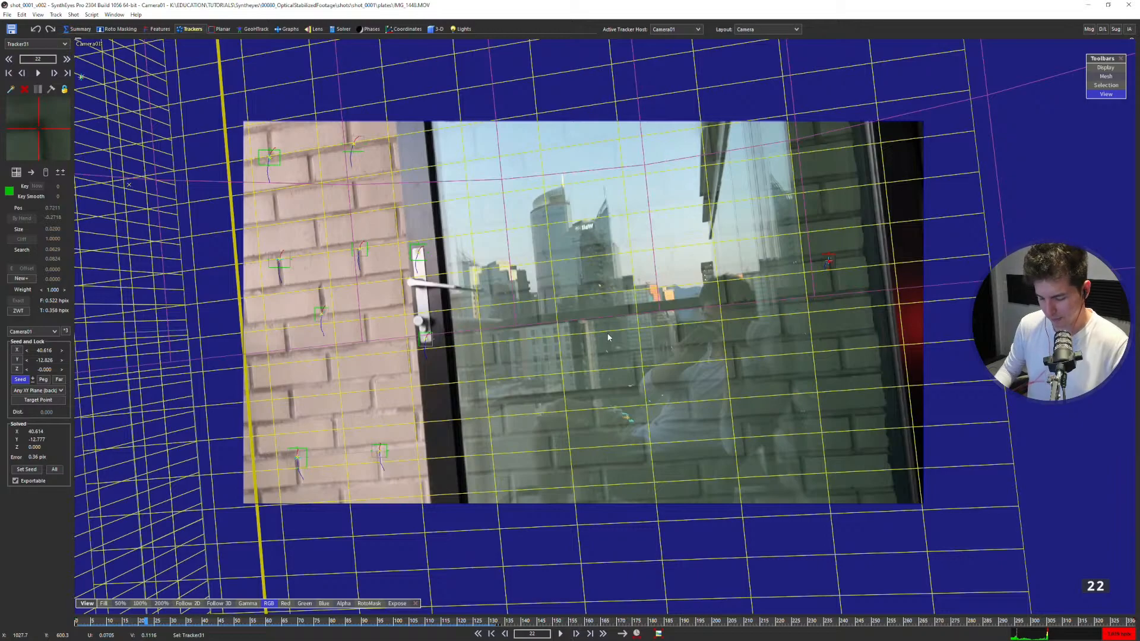
scroll(547, 333, up, 3)
middle_drag(547, 333, 571, 328)
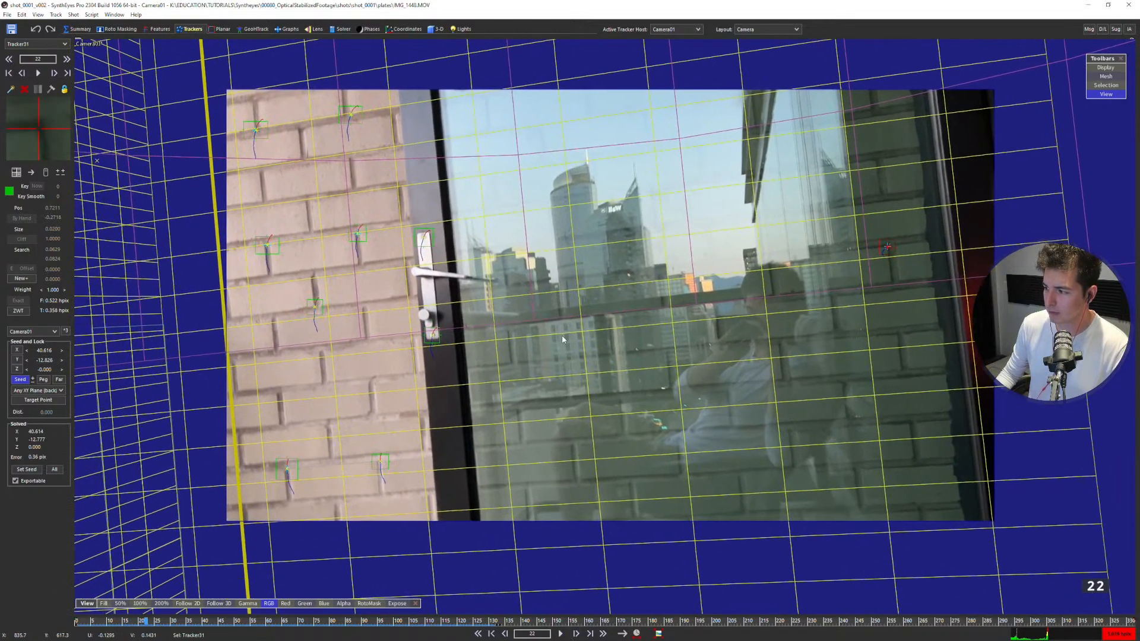
drag(396, 620, 629, 599)
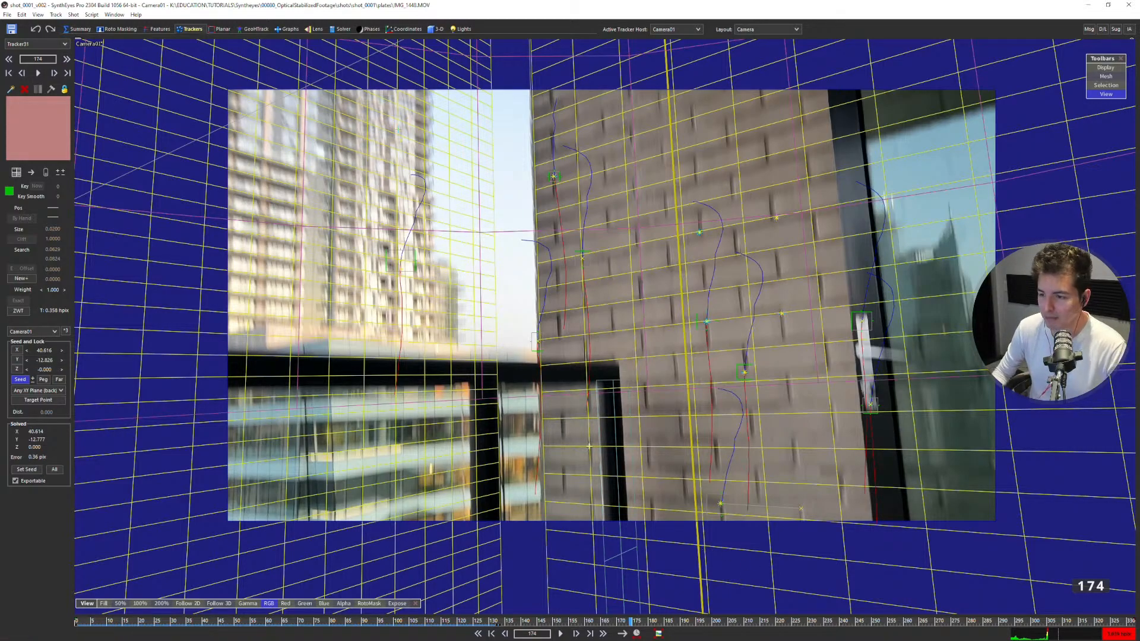
scroll(594, 383, up, 3)
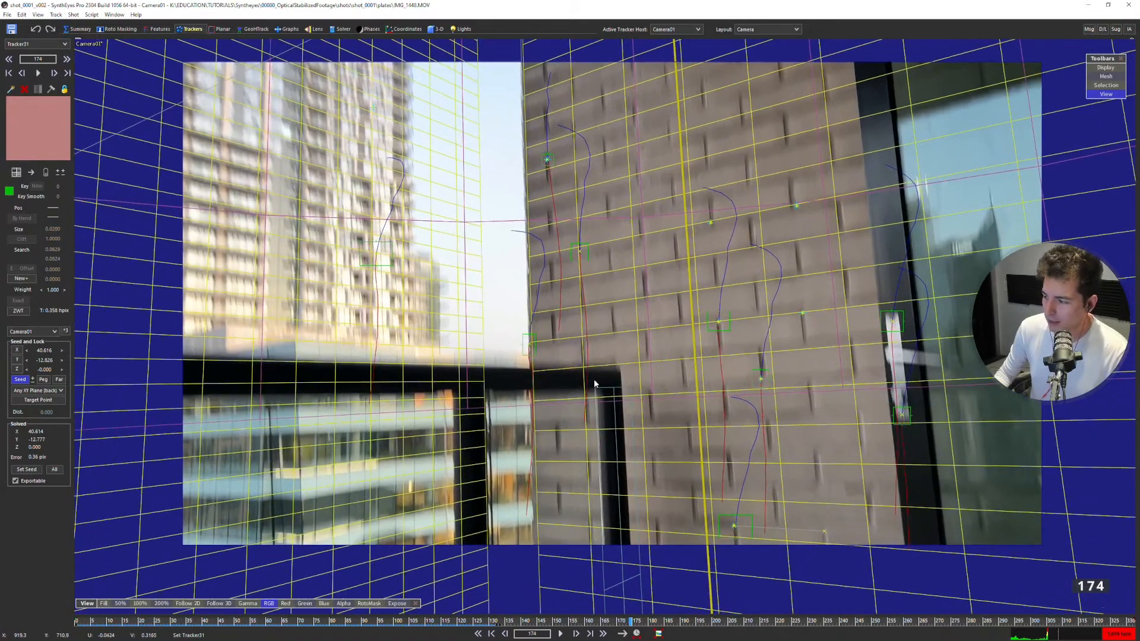
middle_drag(672, 388, 663, 390)
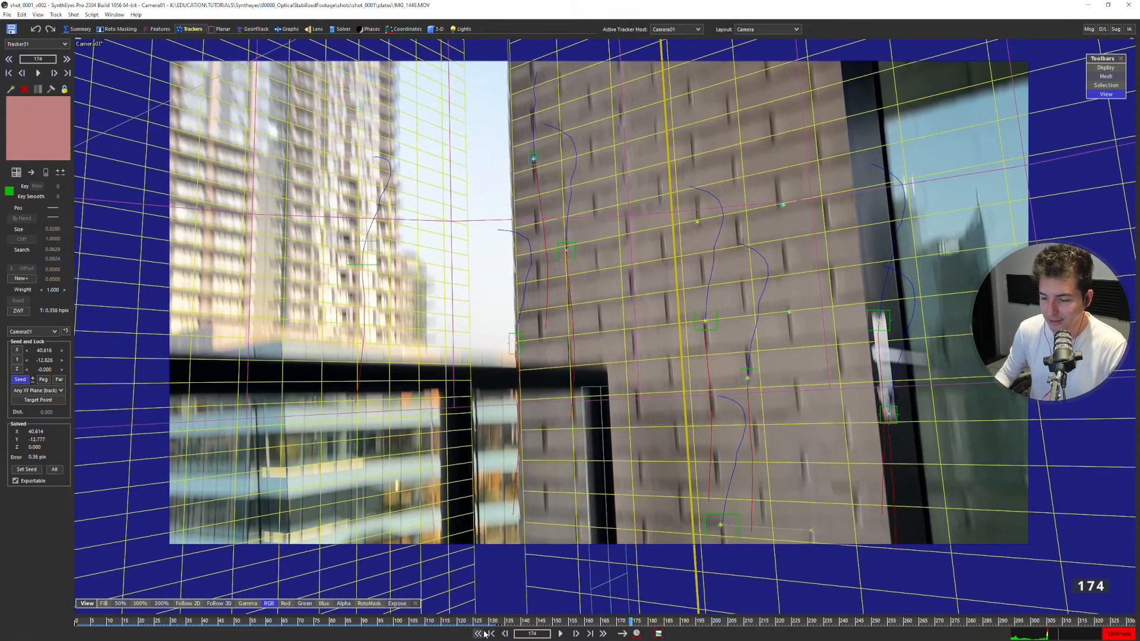
drag(481, 631, 375, 633)
drag(319, 631, 813, 555)
Play the shot in the perspective view and compare the tracker points and grid with the footage around frames 22 to 51.
key(7)
key(8)
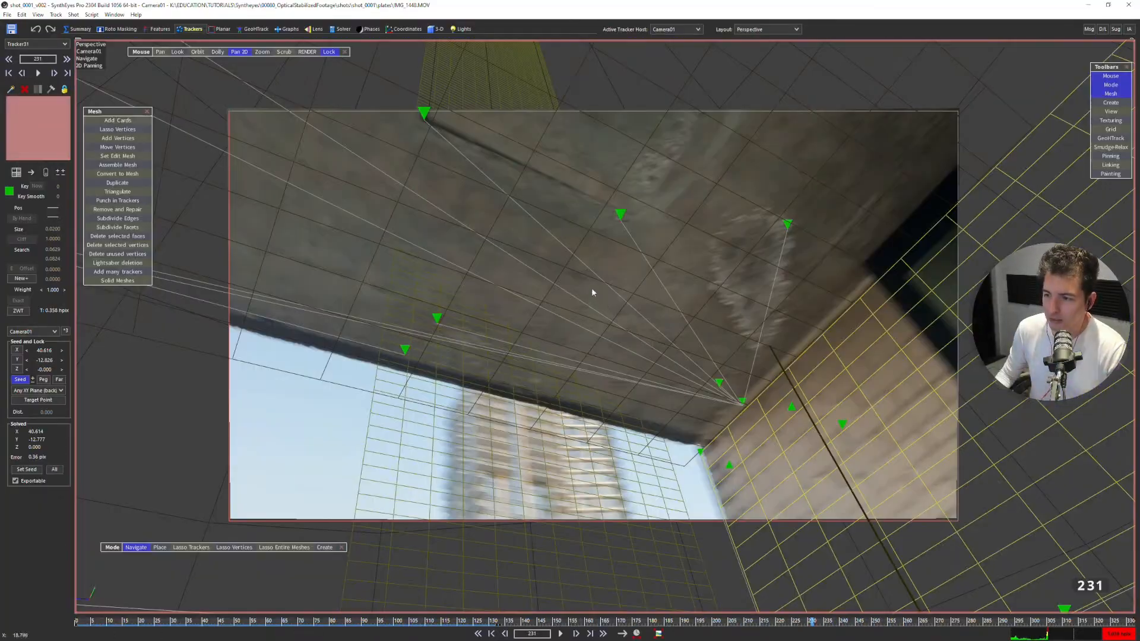
middle_drag(593, 290, 560, 287)
key(d)
key(d)
key(d)
key(d)
key(d)
key(d)
key(d)
key(d)
key(d)
key(d)
key(d)
key(d)
key(d)
key(d)
key(d)
key(d)
key(d)
key(d)
key(d)
key(space)
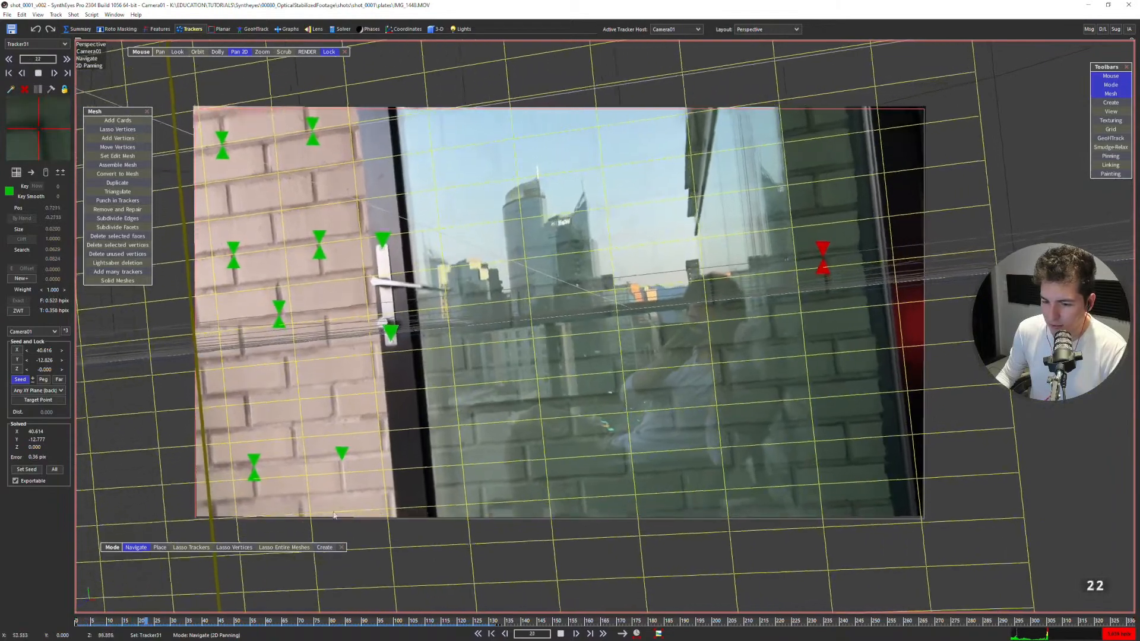
key(space)
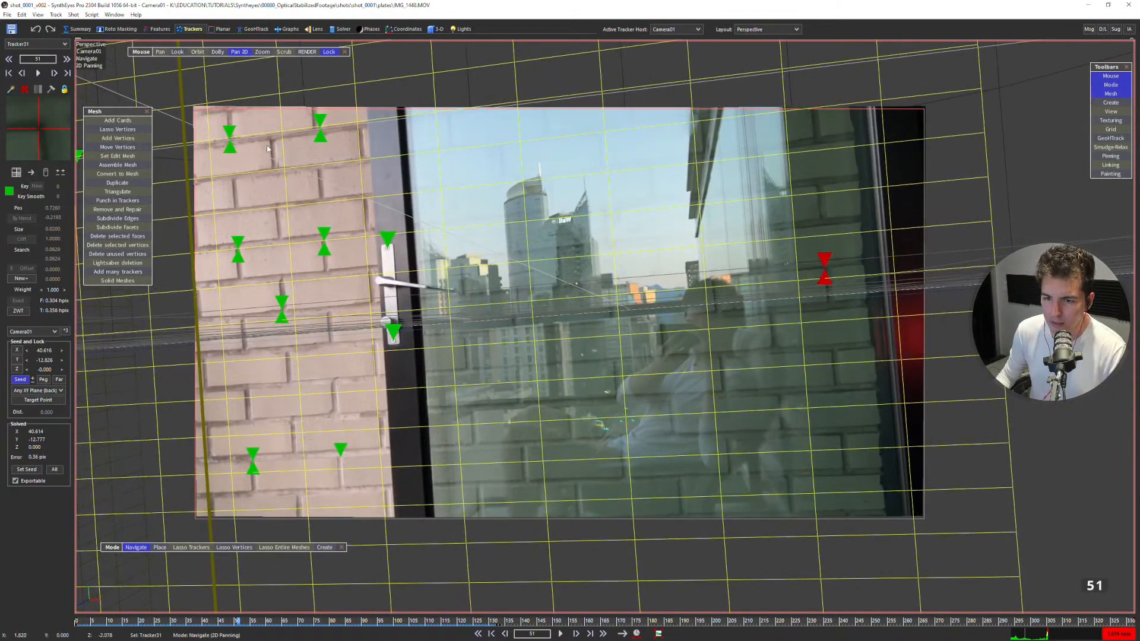
Set the Radial 4th-order U2 and V2 coefficients to Animate by frame and re-solve the scene.
click(309, 29)
click(62, 152)
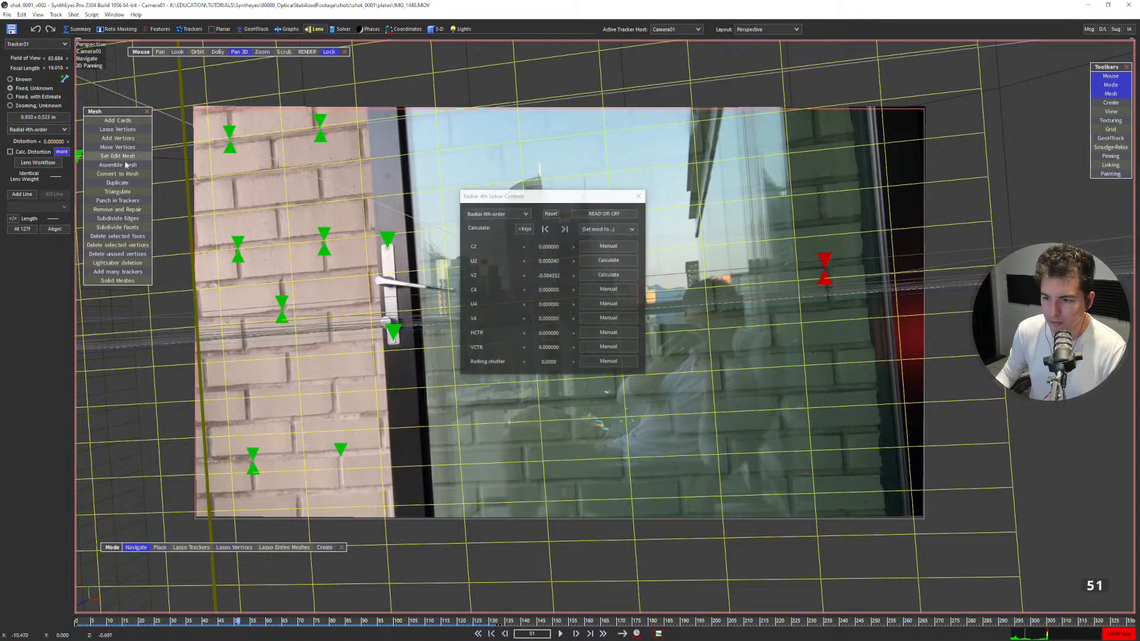
click(598, 262)
click(602, 275)
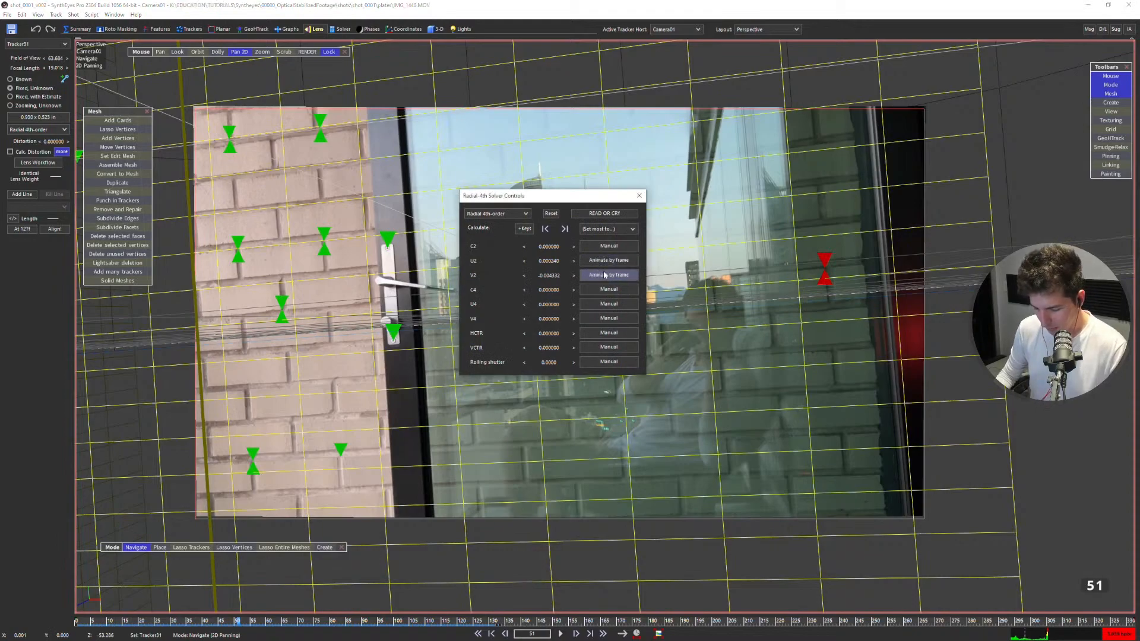
key(shift+g)
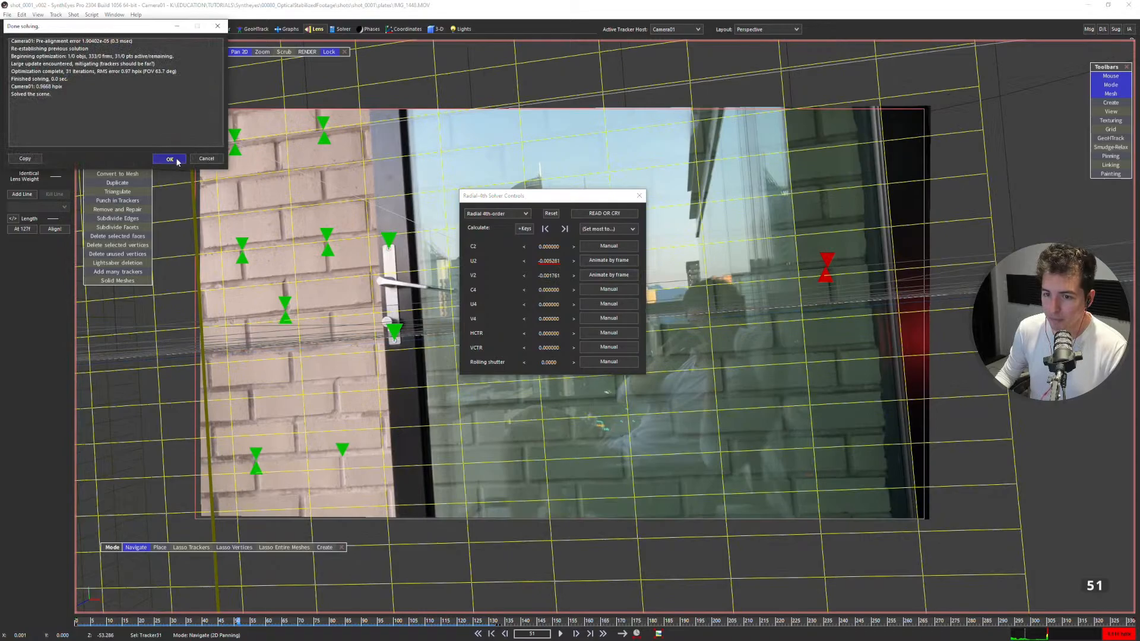
click(170, 159)
Play the re-solved shot in the perspective view and inspect the image corner near the roof edge at frame 318.
key(space)
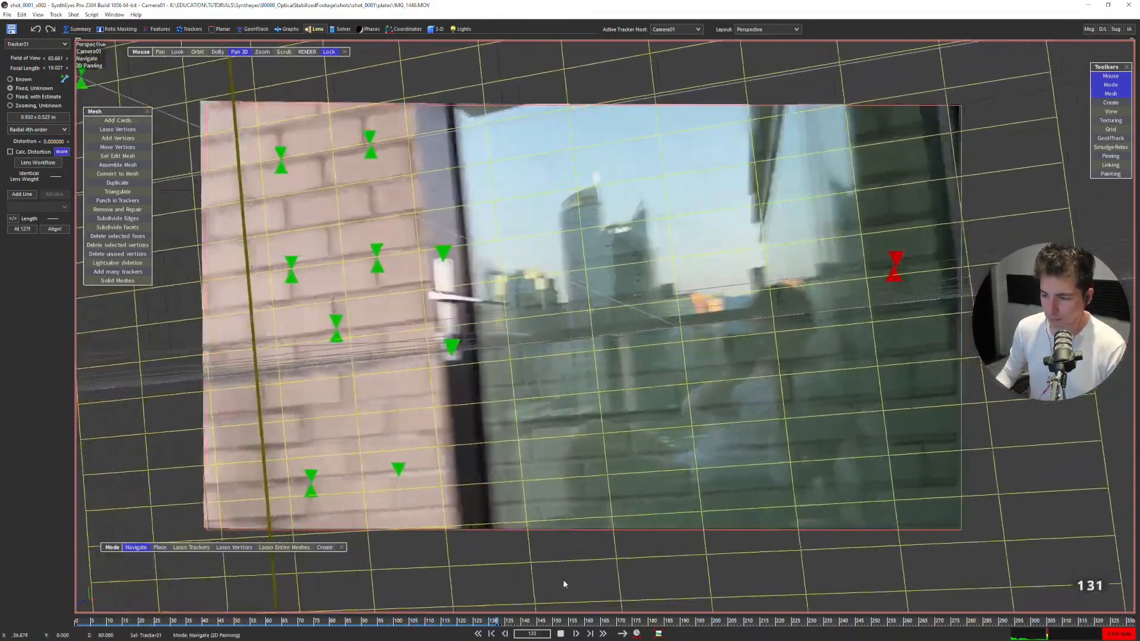
click(561, 634)
drag(512, 622, 723, 457)
key(Right)
key(Right)
key(Right)
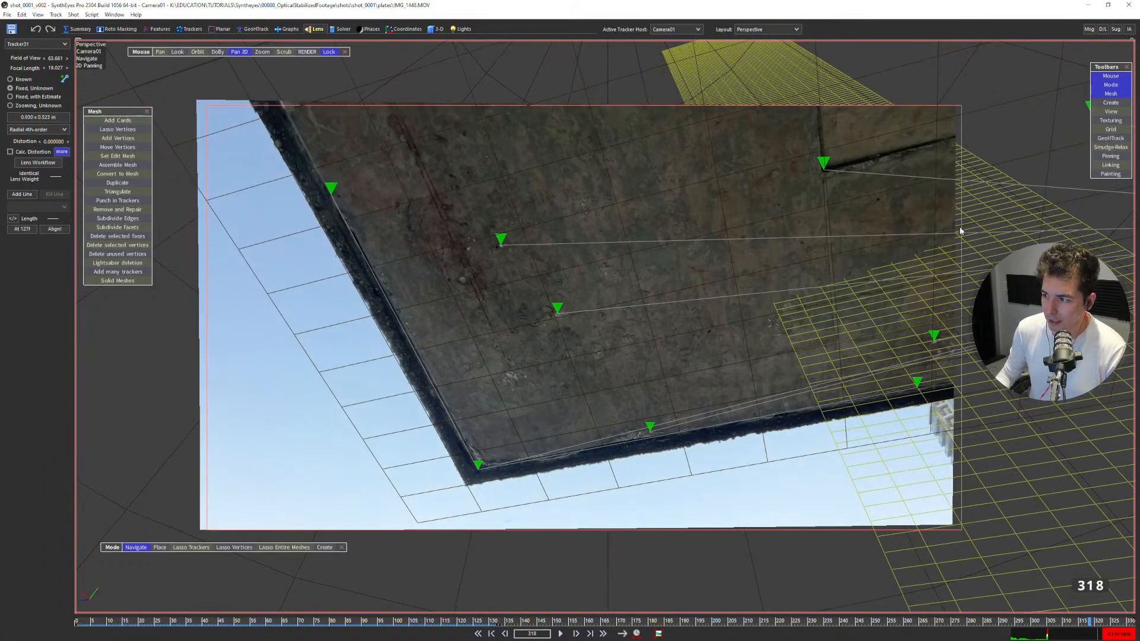
middle_drag(987, 274, 751, 219)
scroll(704, 449, up, 3)
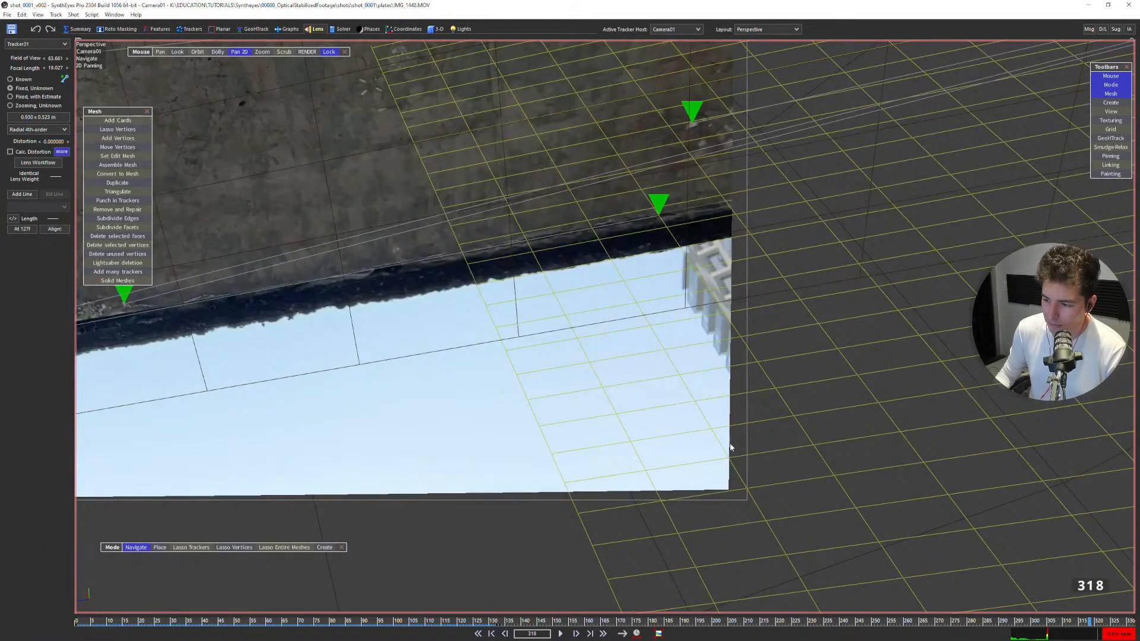
Step through the frames around 300 to examine how the animated distortion shifts the image edges against the frame border.
key(Right)
key(Left)
key(Left)
key(Left)
key(Left)
key(Left)
key(Left)
key(Left)
key(Left)
key(Left)
key(Left)
key(Left)
key(Left)
key(Left)
key(Left)
key(Left)
key(Left)
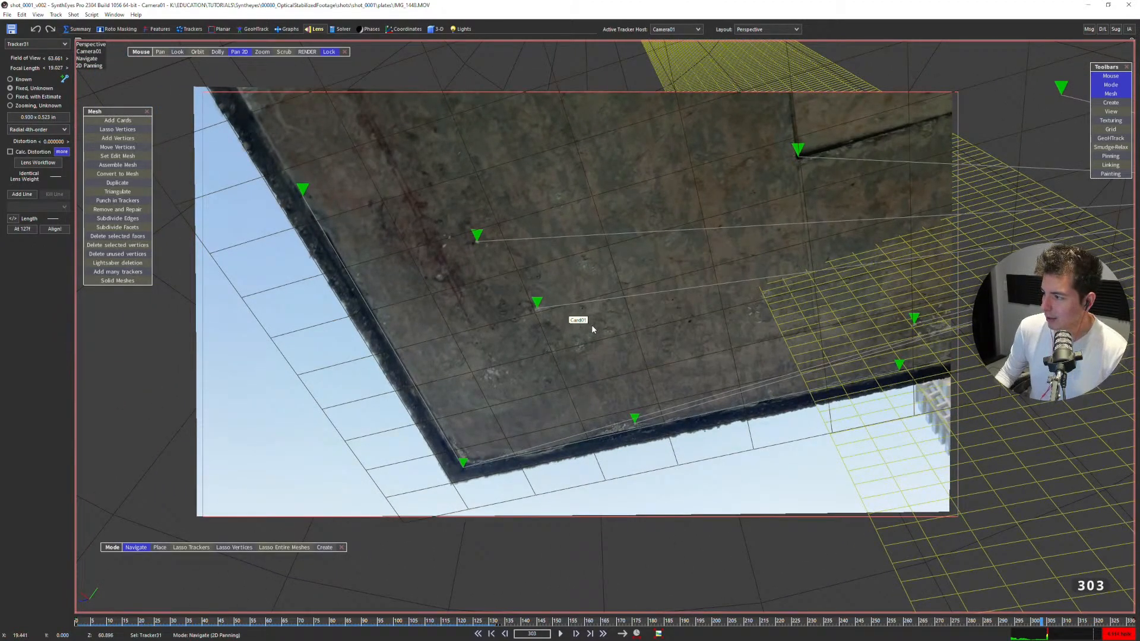
key(Left)
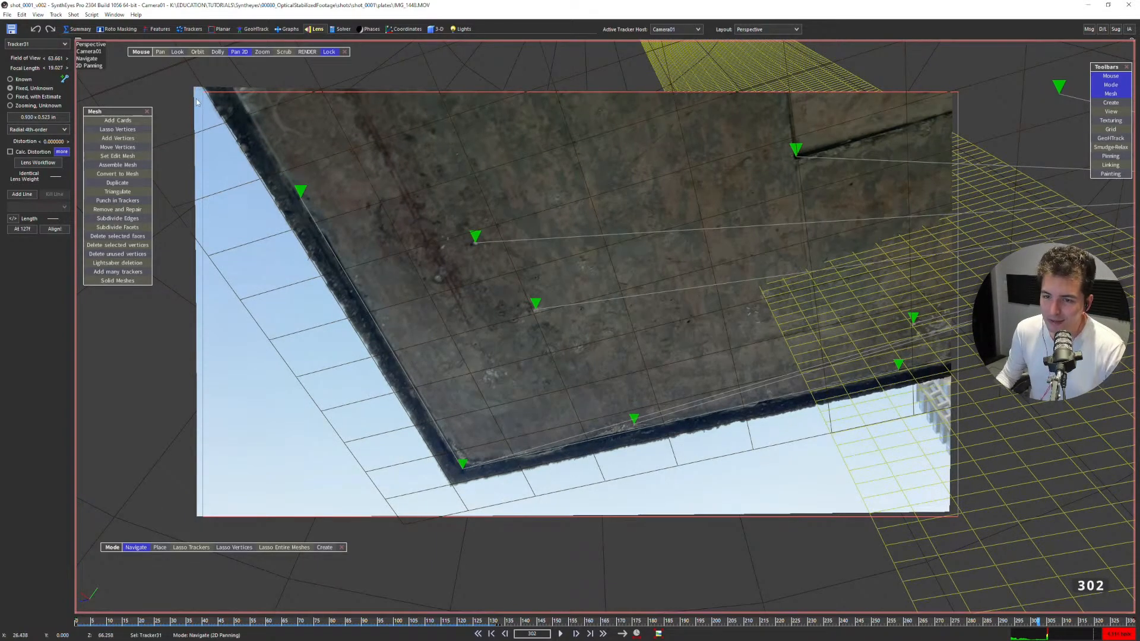
key(Left)
key(Left)
key(Left)
key(Left)
key(Left)
key(Right)
key(Right)
key(Right)
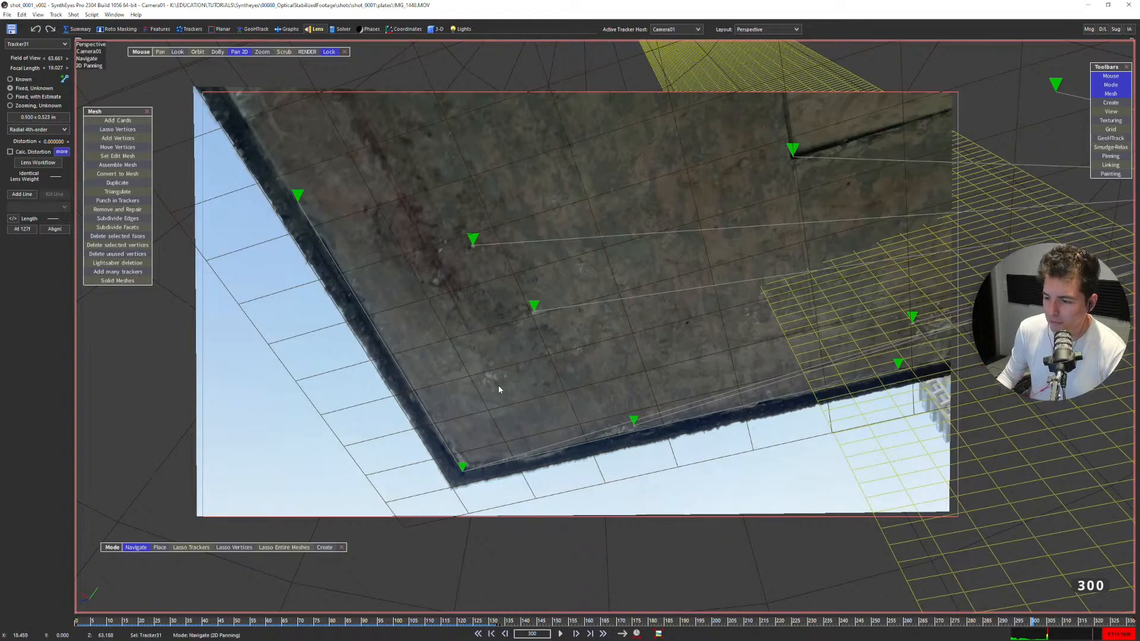
Compare the roof grid and image corners at frame 300 with those at frame 321.
scroll(544, 362, up, 3)
scroll(545, 367, down, 2)
middle_drag(546, 373, 561, 395)
scroll(552, 371, up, 2)
scroll(556, 374, down, 1)
scroll(558, 372, down, 2)
scroll(558, 373, up, 2)
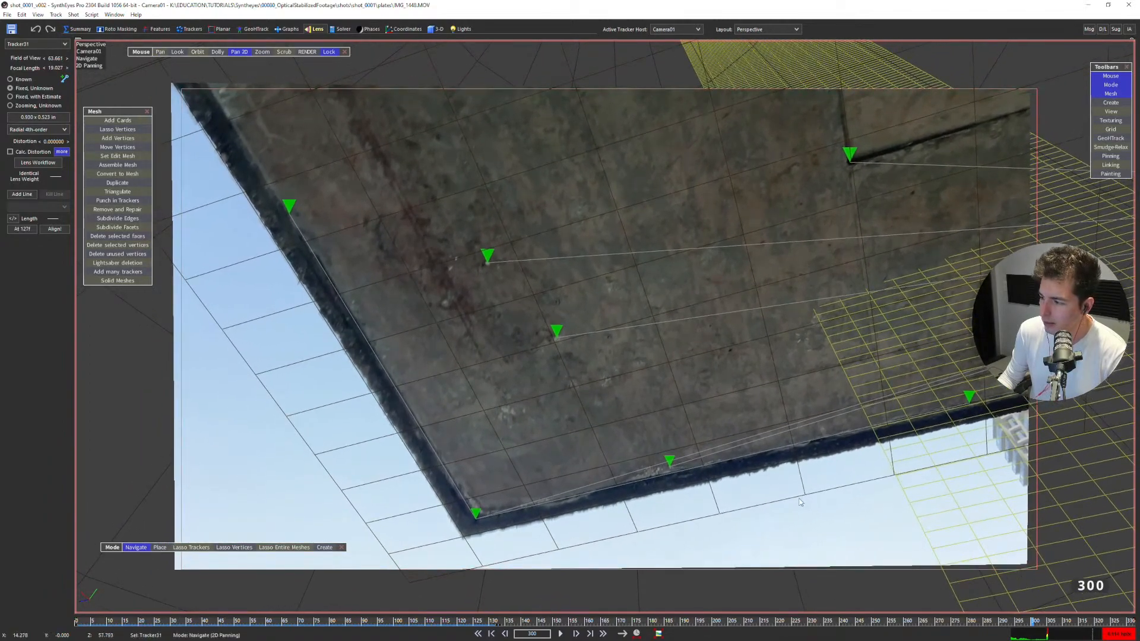
mouse_move(877, 621)
mouse_down()
mouse_move(1133, 622)
mouse_move(1064, 621)
mouse_move(1100, 621)
mouse_up()
scroll(636, 425, down, 2)
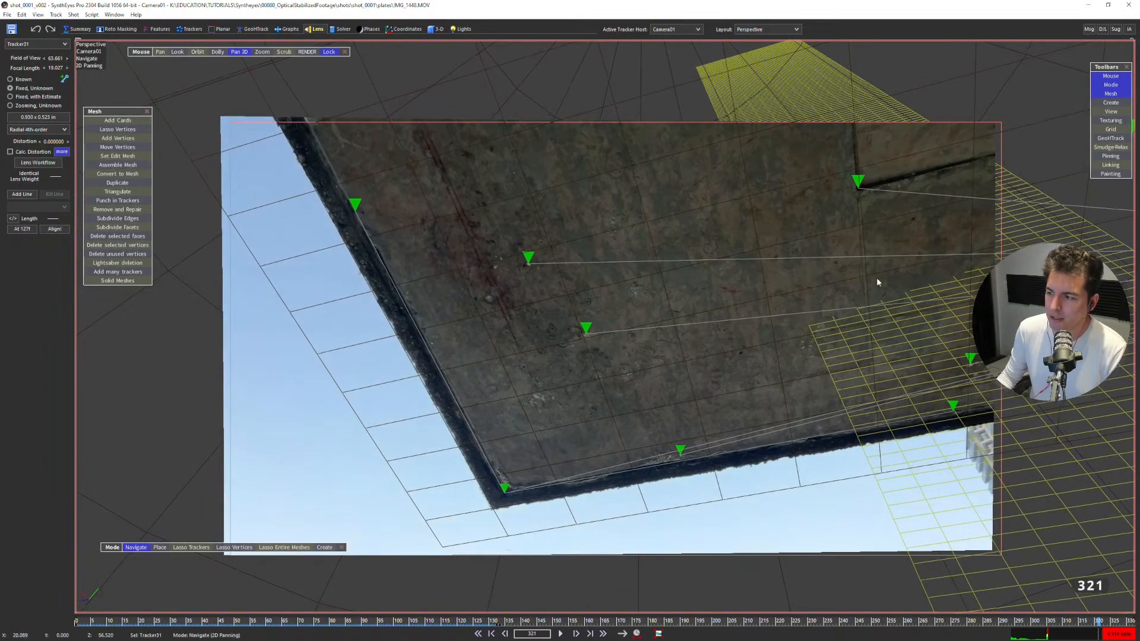
middle_drag(989, 488, 609, 346)
scroll(610, 345, up, 4)
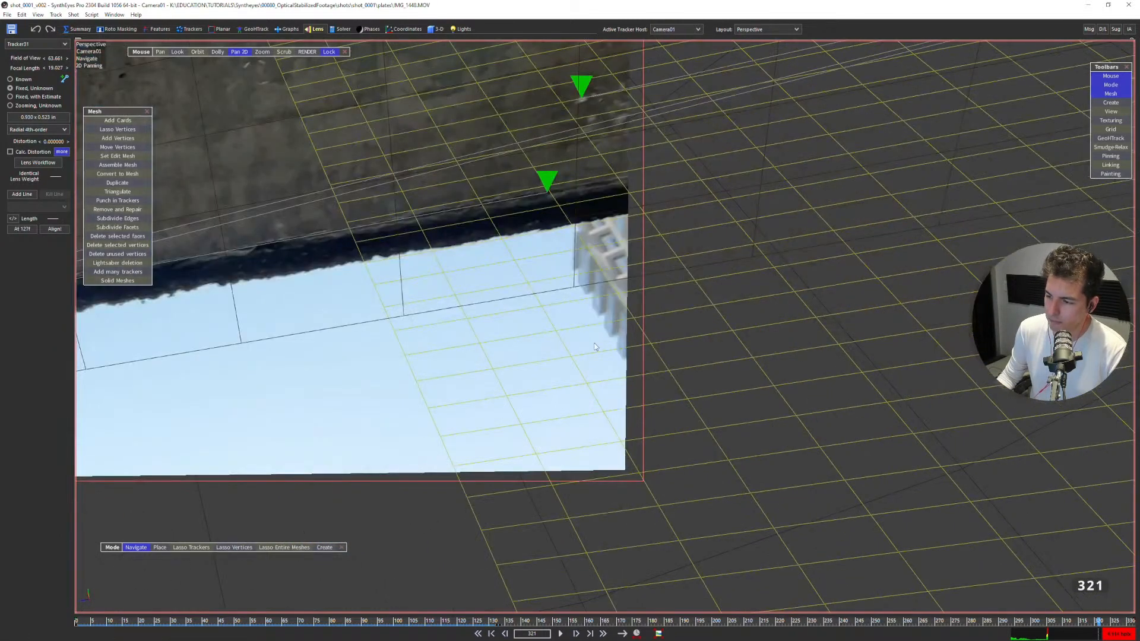
scroll(639, 378, down, 6)
middle_drag(425, 333, 827, 425)
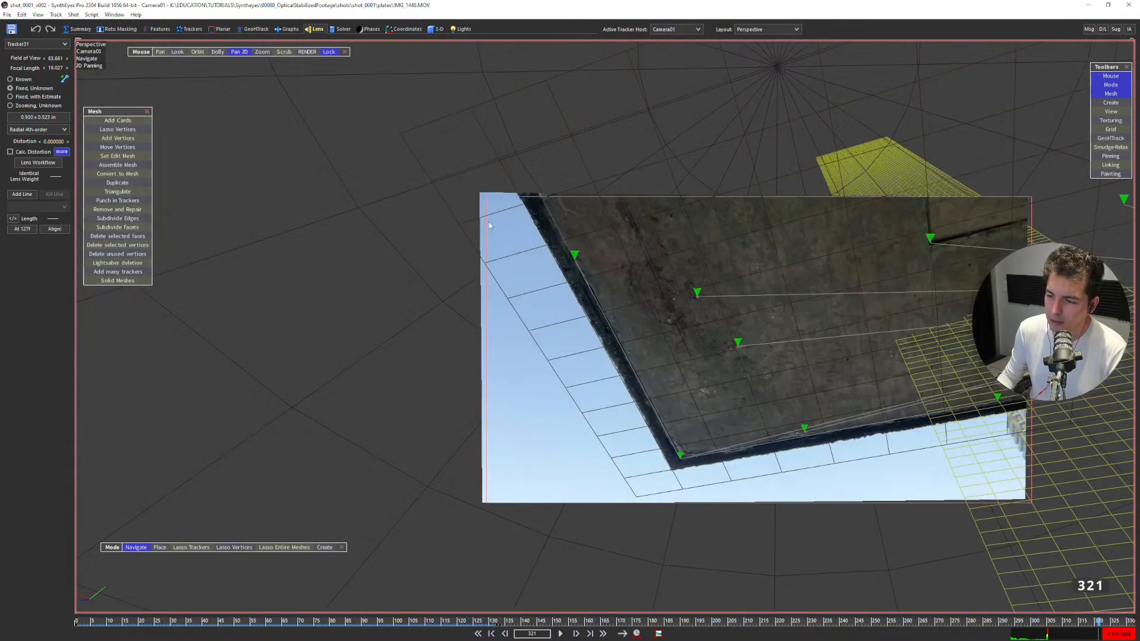
Step back and forth between frames 312 and 329 to examine how the image's left edge shifts against the frame border.
scroll(490, 231, up, 6)
scroll(501, 229, down, 6)
middle_drag(665, 312, 598, 289)
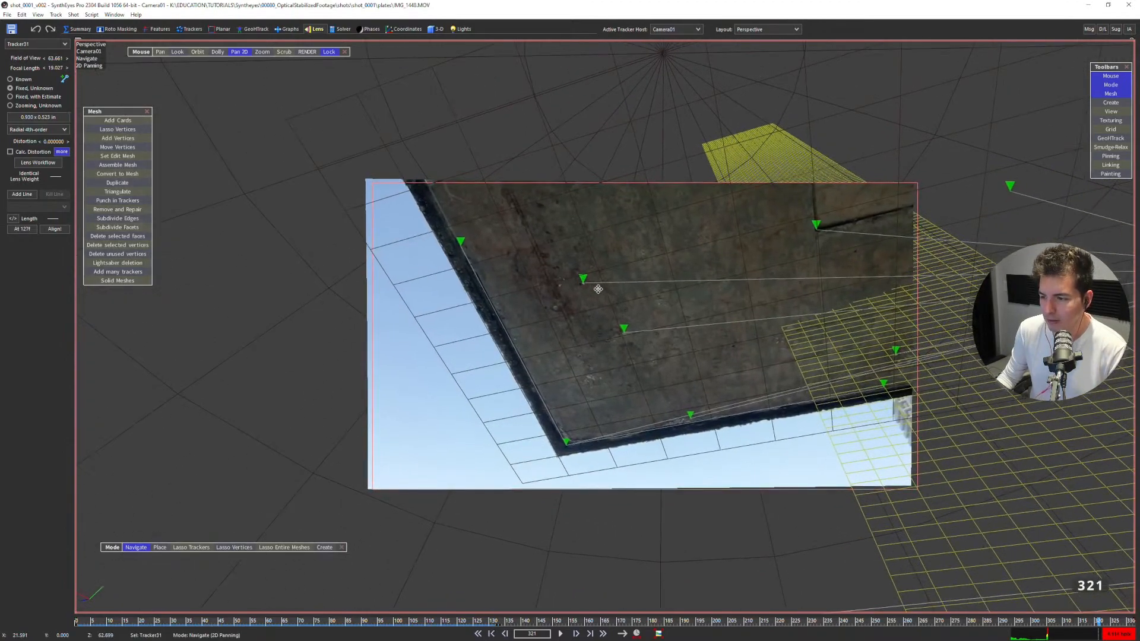
scroll(641, 313, up, 2)
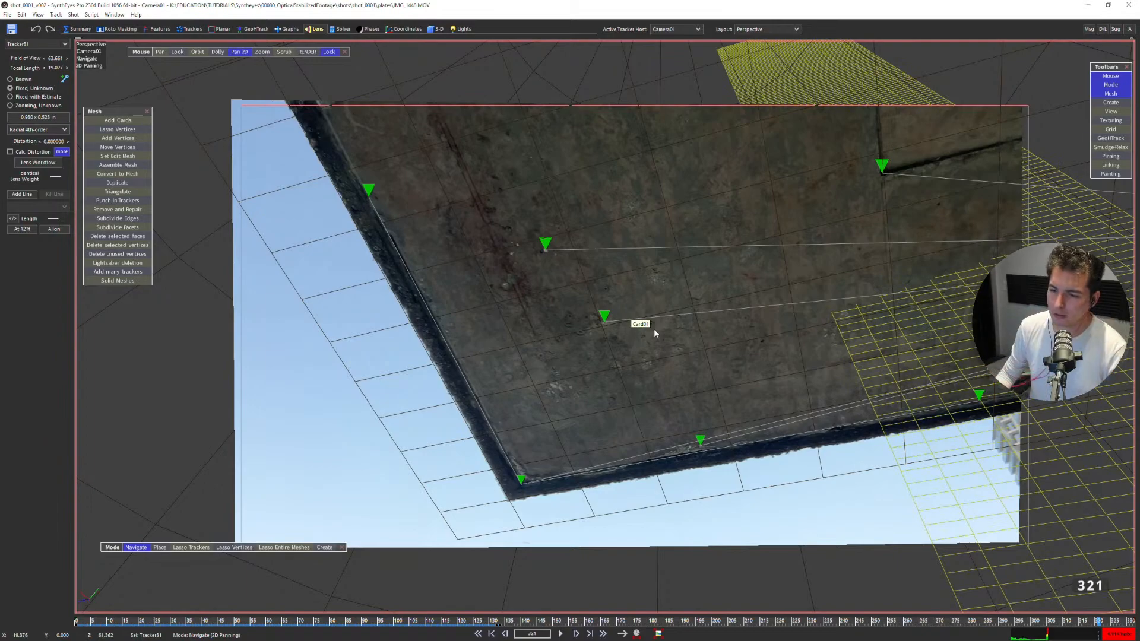
key(Left)
key(Left)
key(Left)
key(Left)
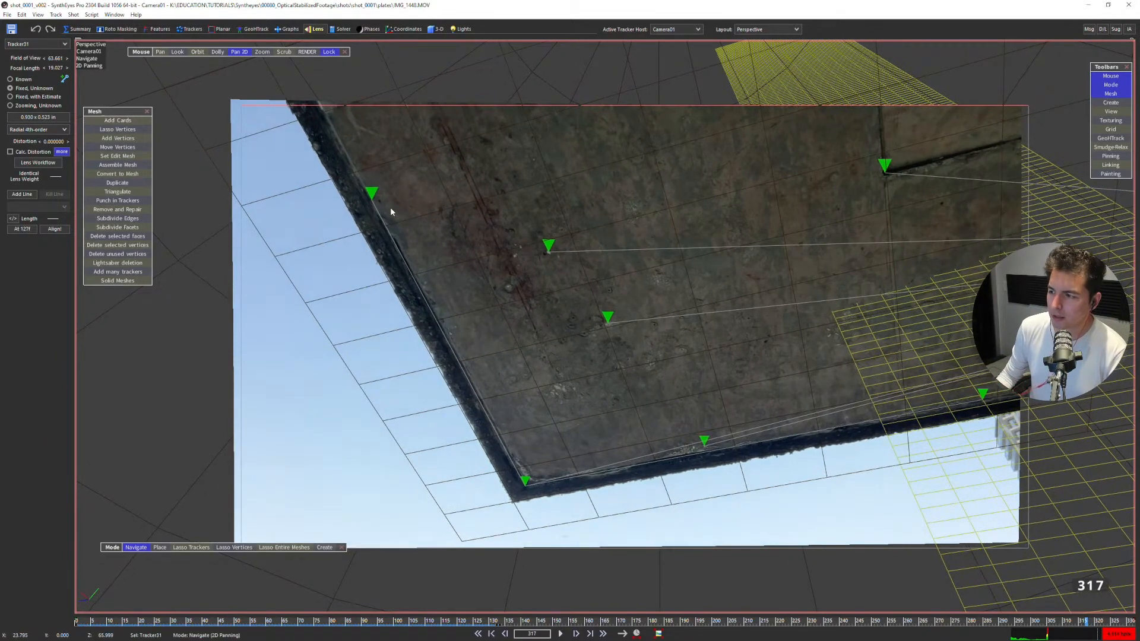
key(Right)
key(Right)
key(Right)
key(Right)
key(Right)
key(Right)
key(Right)
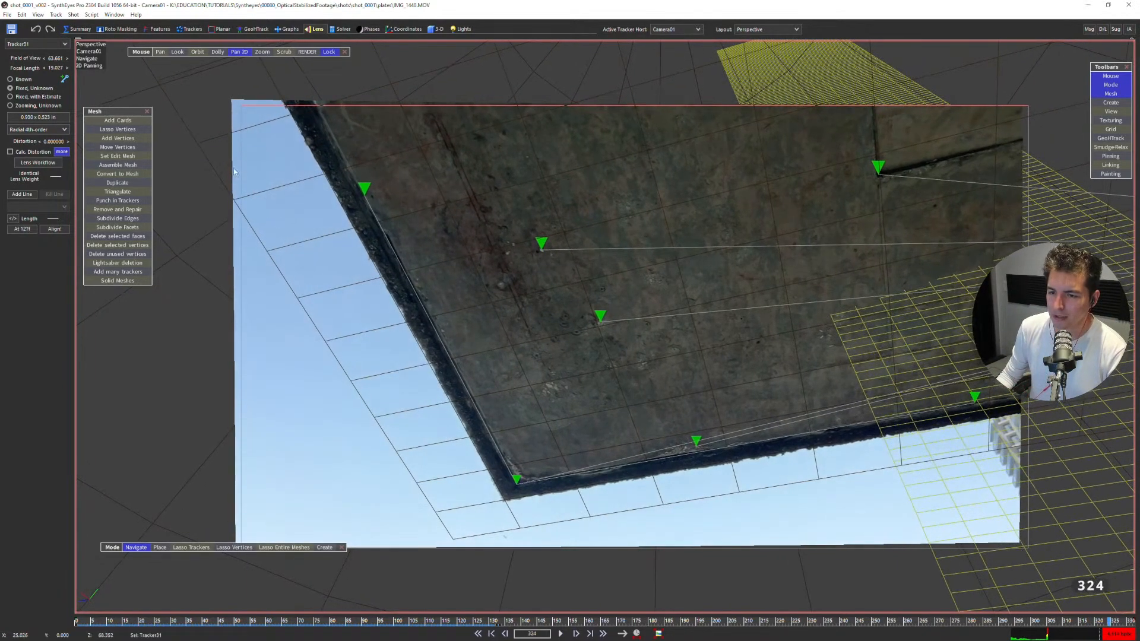
key(Left)
key(Left)
key(Left)
key(Left)
key(Left)
key(Left)
key(Left)
key(Left)
key(Left)
key(Left)
key(Left)
key(Left)
key(Left)
key(Left)
key(Left)
key(Left)
key(Left)
key(Left)
key(Left)
key(Left)
key(Right)
key(Right)
key(Right)
key(Right)
key(Right)
key(Right)
key(Right)
key(Right)
key(Right)
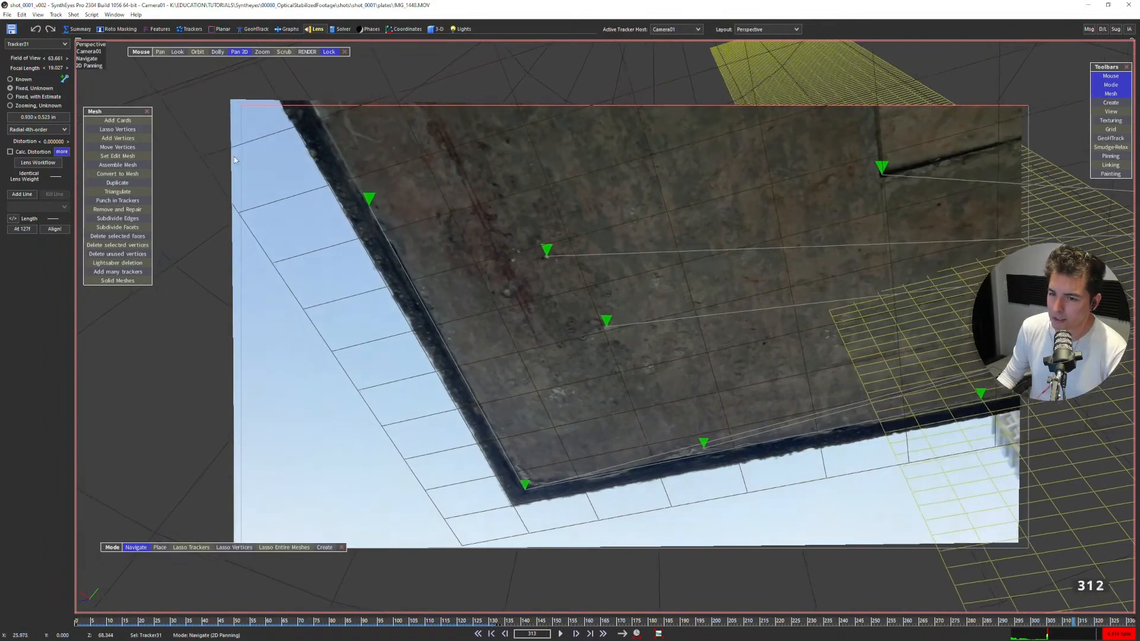
key(Right)
key(Right)
key(Right)
key(Right)
key(Right)
key(Right)
key(Right)
key(Right)
key(Right)
key(Right)
key(Right)
key(Right)
key(Right)
key(Right)
key(Right)
key(Right)
key(Right)
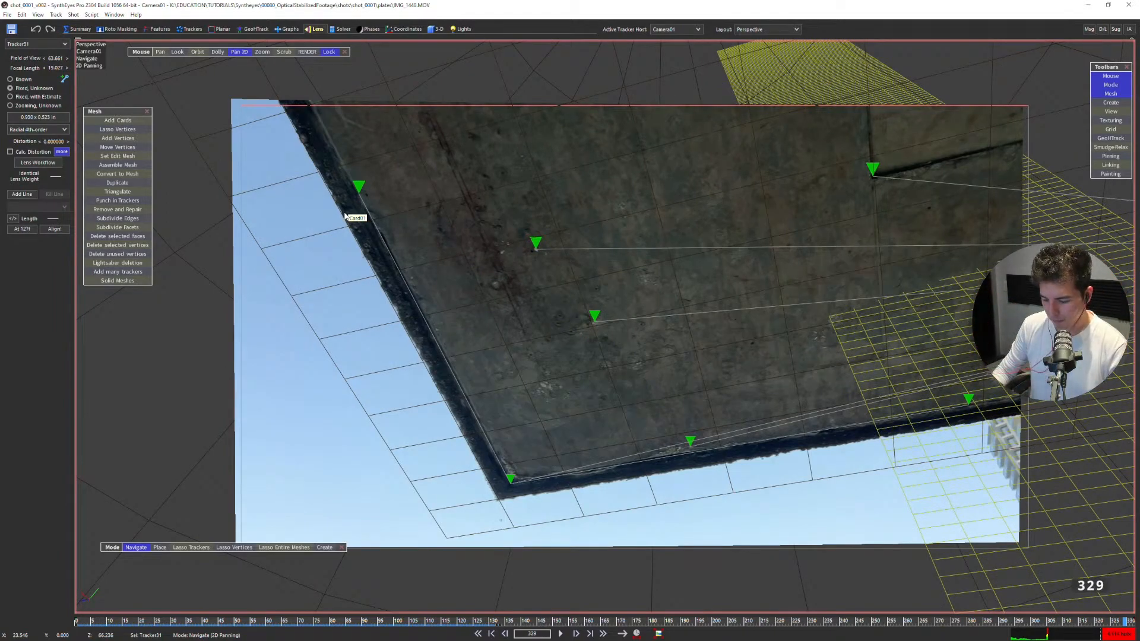
Play the shot from its beginning in the perspective view and recheck the image edges around frame 307.
drag(573, 303, 599, 335)
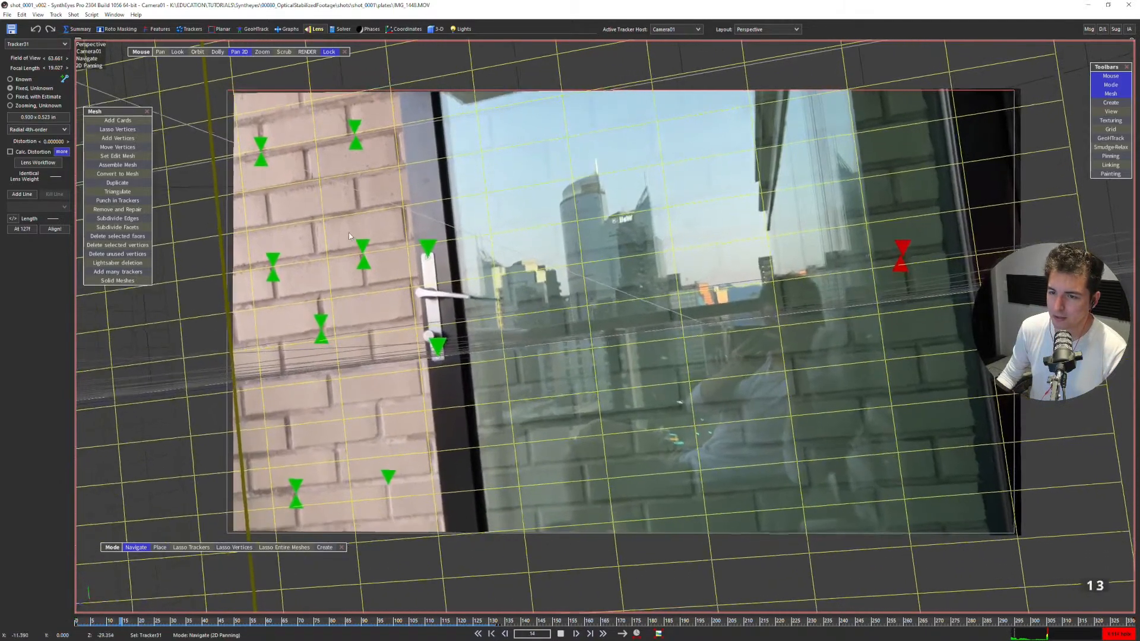
drag(514, 621, 1054, 572)
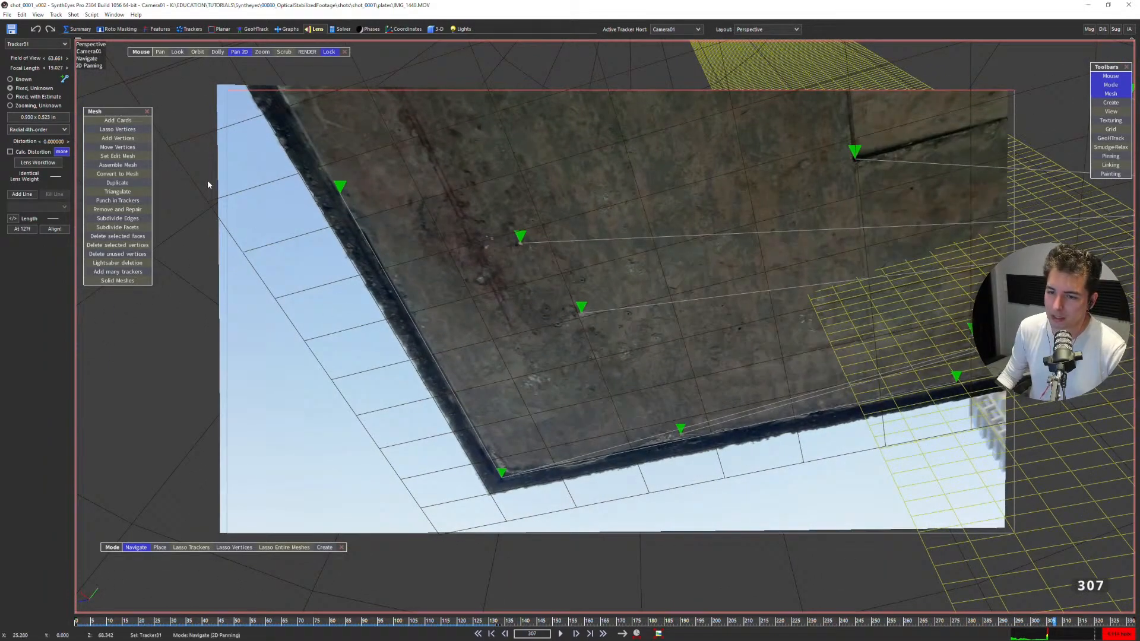
drag(1054, 621, 256, 481)
Examine the solved camera path in the top and left views of the Quad layout, starting from frame 0.
key(7)
key(shift+a)
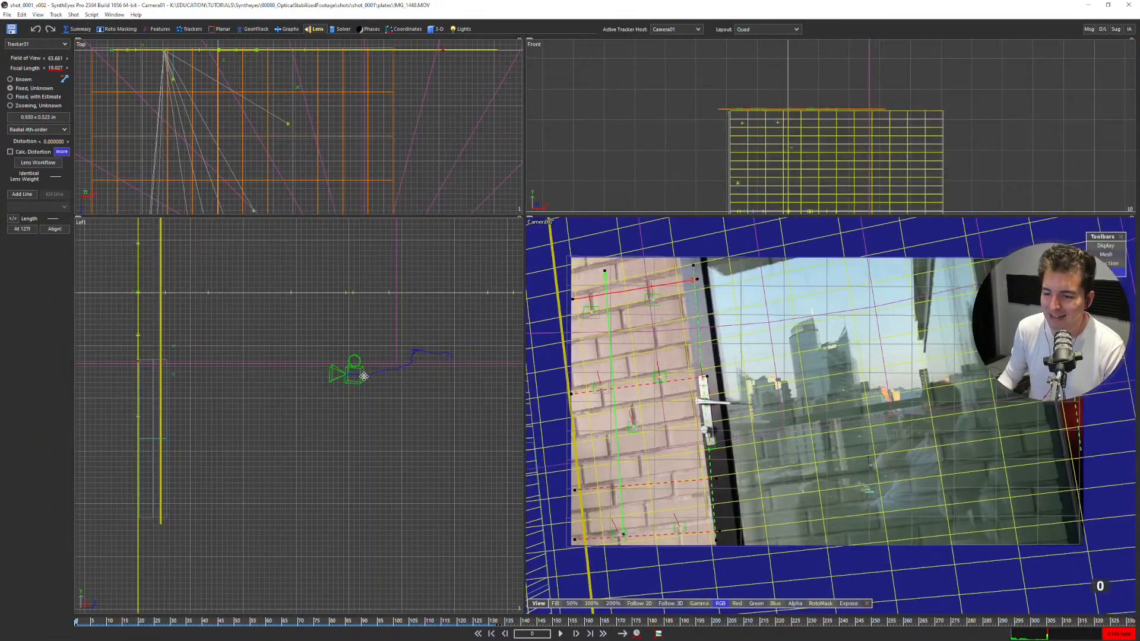
scroll(406, 365, up, 5)
scroll(393, 129, down, 6)
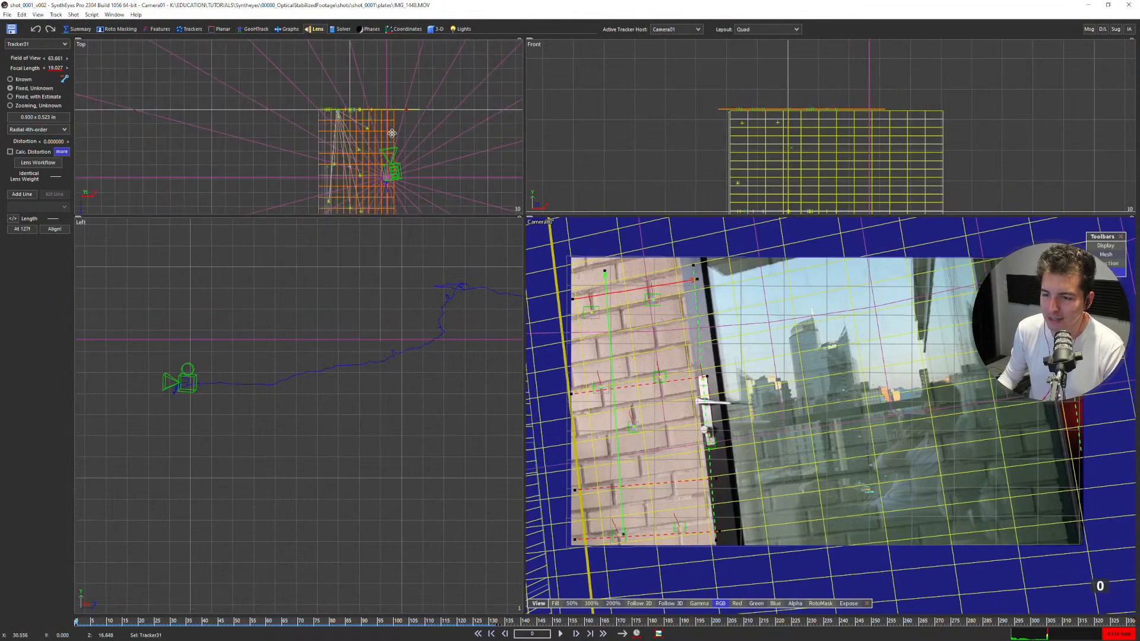
scroll(392, 168, up, 2)
middle_drag(392, 168, 389, 145)
scroll(388, 145, up, 6)
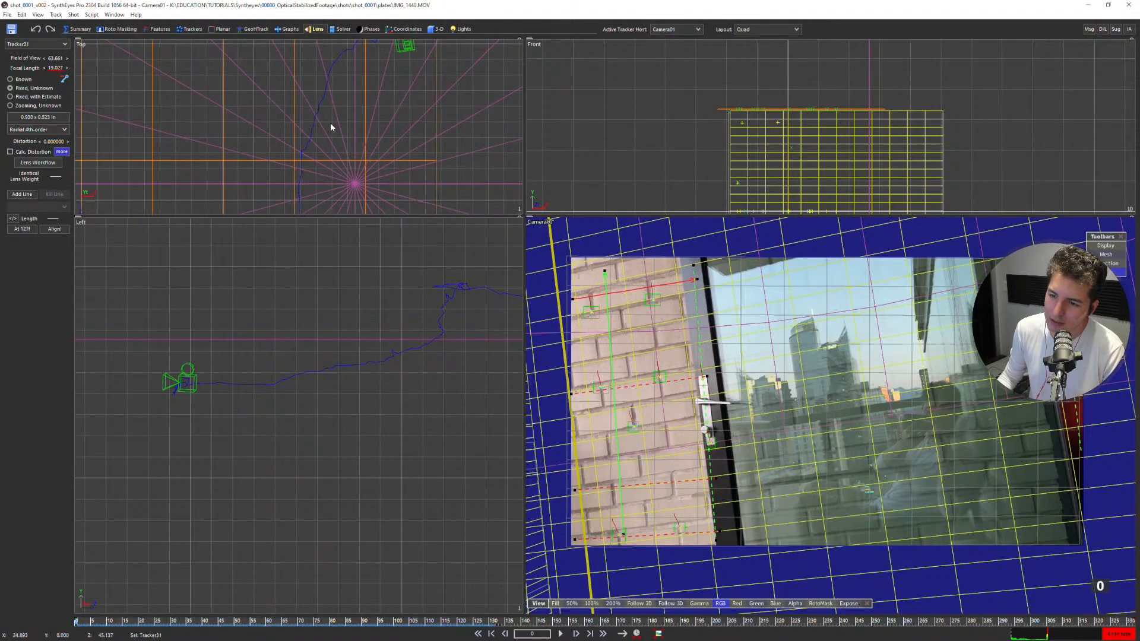
Select Tracker18 on the lower brick wall and examine its position over the first frames in an enlarged full camera view.
click(619, 536)
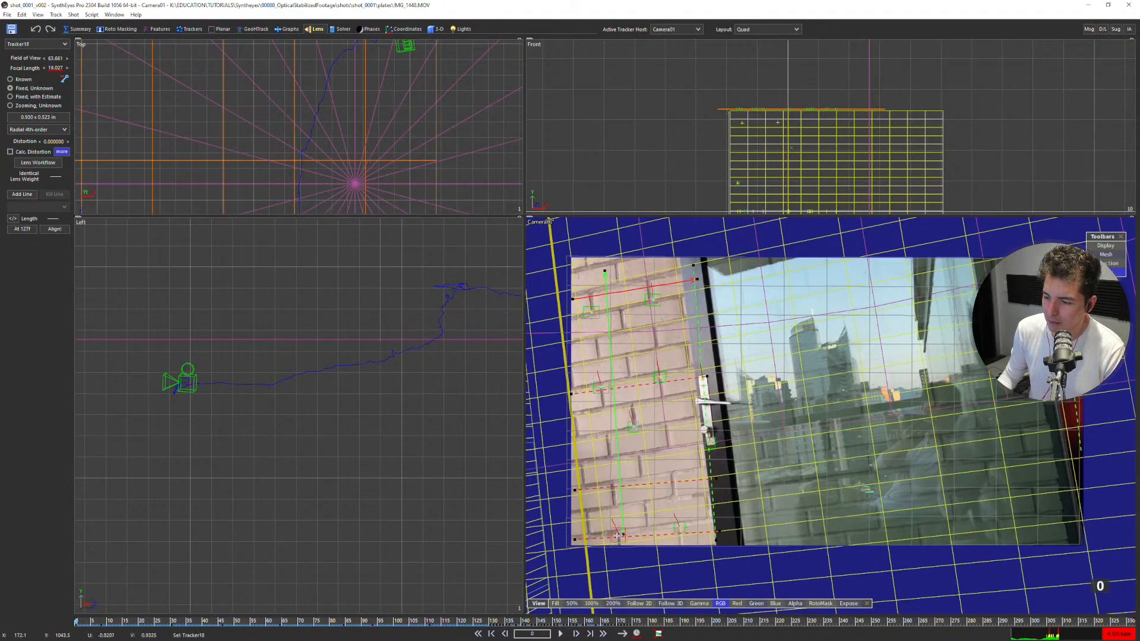
scroll(618, 536, up, 6)
key(5)
middle_drag(447, 451, 753, 341)
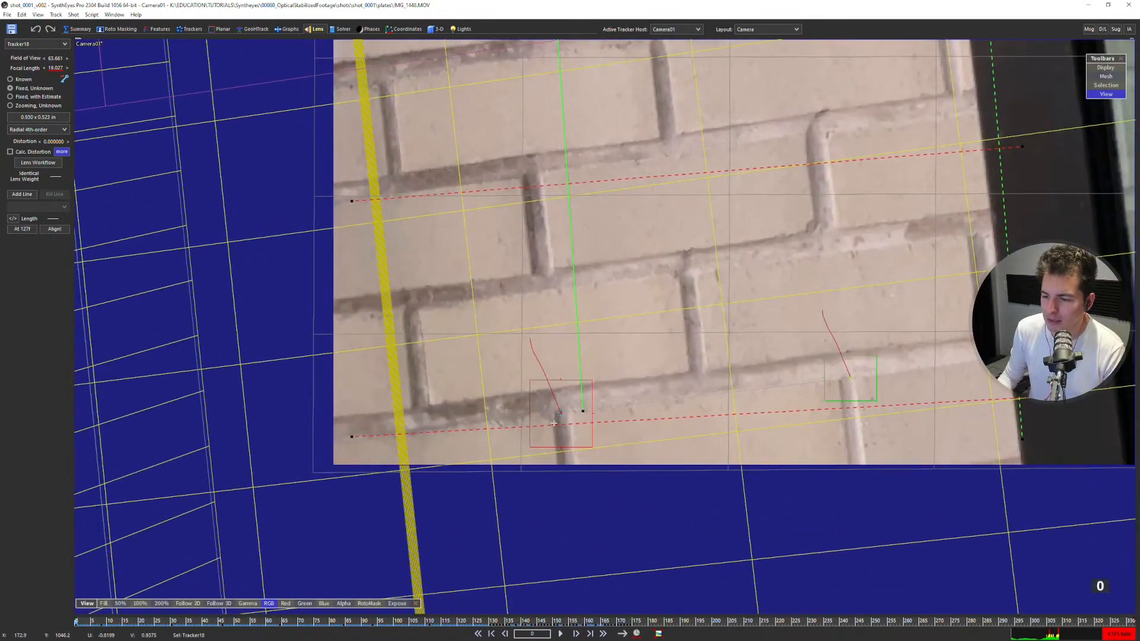
scroll(564, 424, up, 2)
scroll(563, 419, down, 2)
scroll(560, 412, up, 3)
key(d)
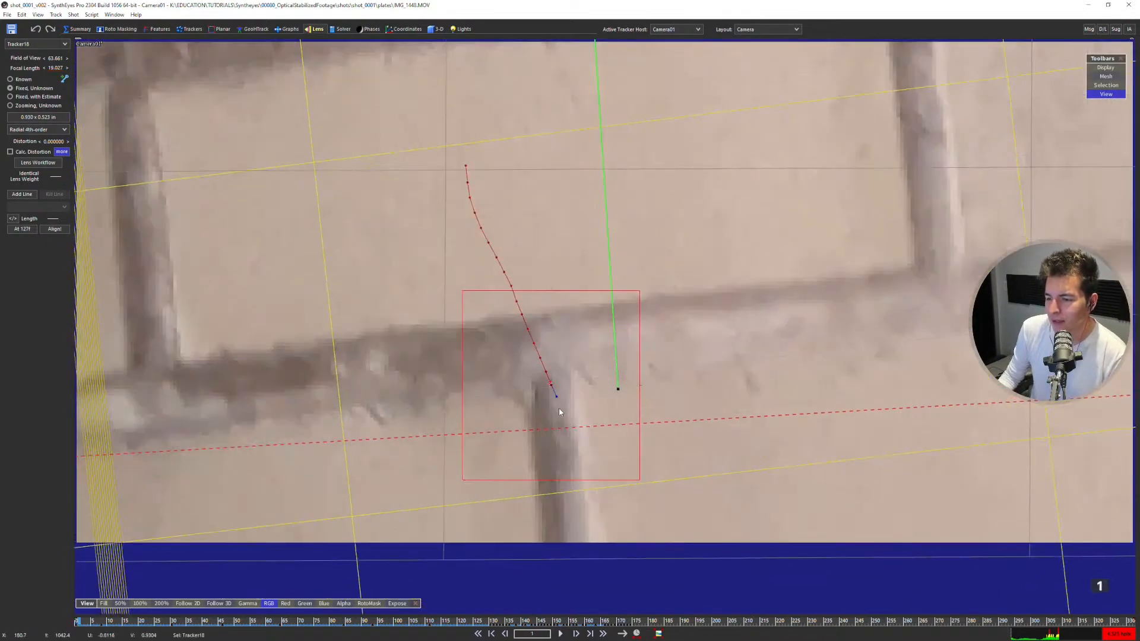
scroll(558, 408, down, 9)
key(d)
key(d)
key(d)
key(d)
key(d)
key(d)
key(d)
key(d)
key(d)
key(d)
key(d)
key(d)
key(d)
key(d)
key(d)
key(d)
key(d)
key(d)
key(d)
key(d)
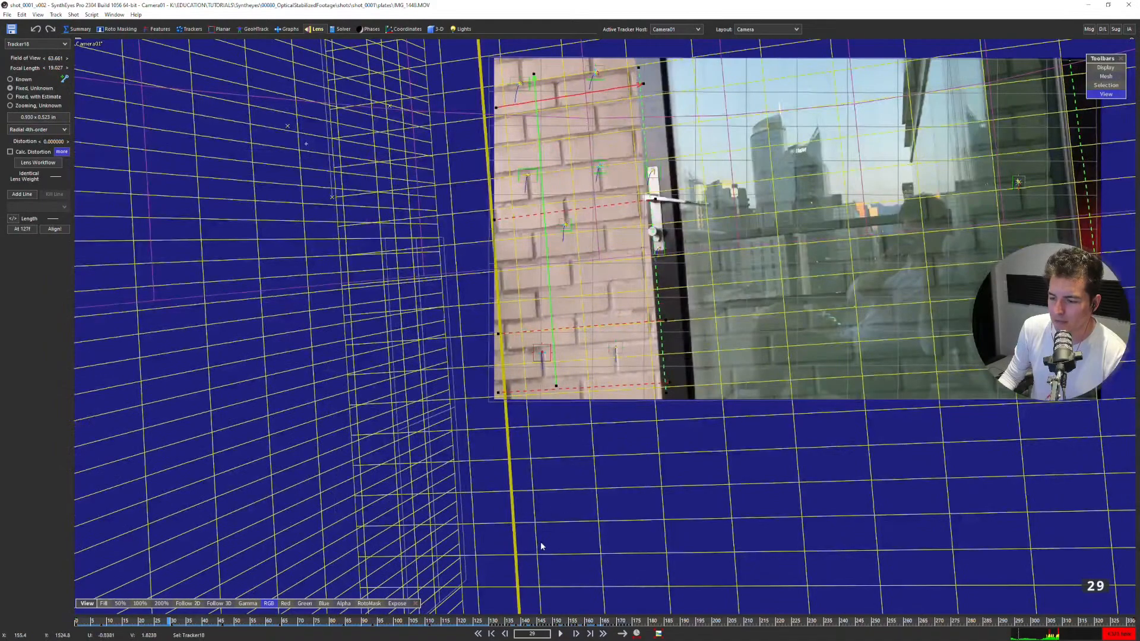
Compare Tracker18's tracked position with its solved point around frames 172 and 173 in the camera view.
drag(593, 622, 623, 621)
scroll(717, 335, up, 5)
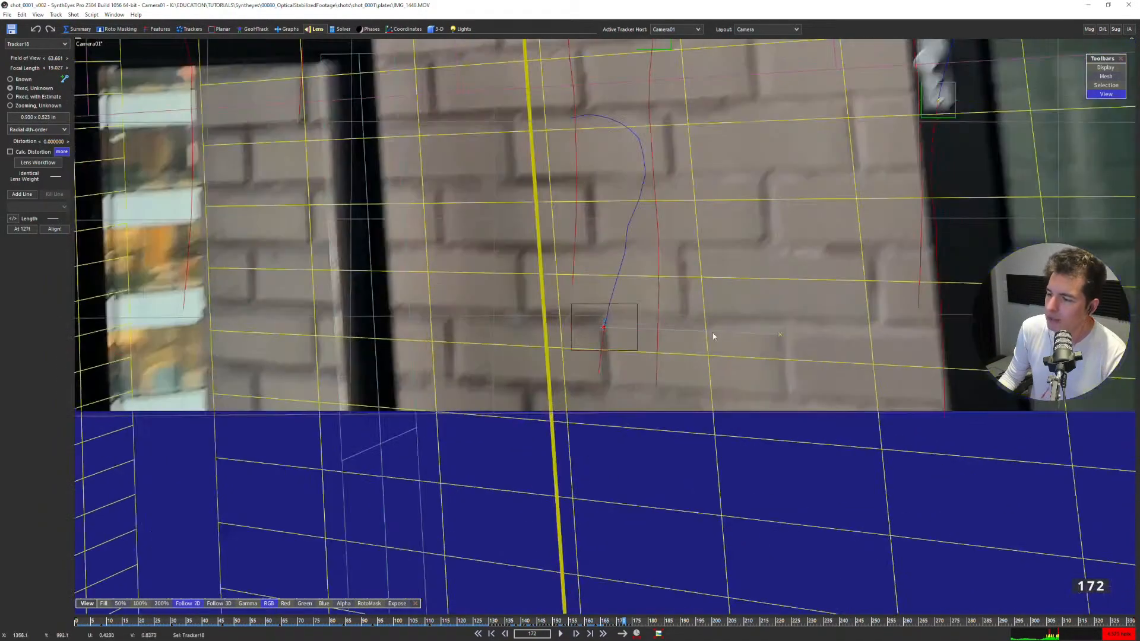
scroll(618, 358, up, 2)
key(d)
key(d)
scroll(613, 334, up, 3)
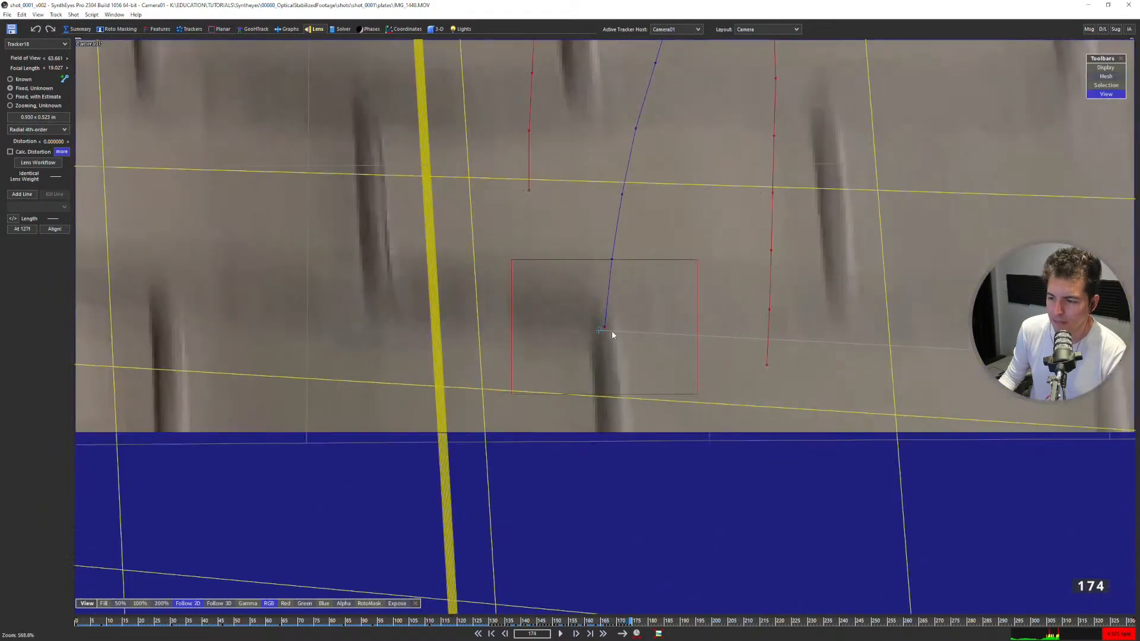
key(s)
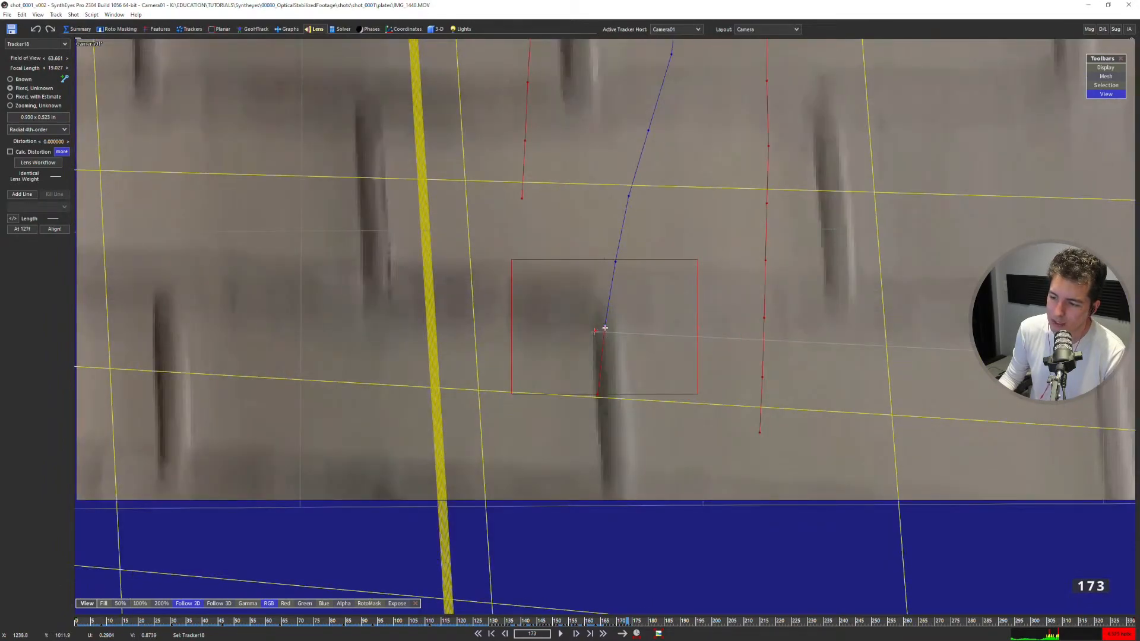
scroll(608, 333, down, 8)
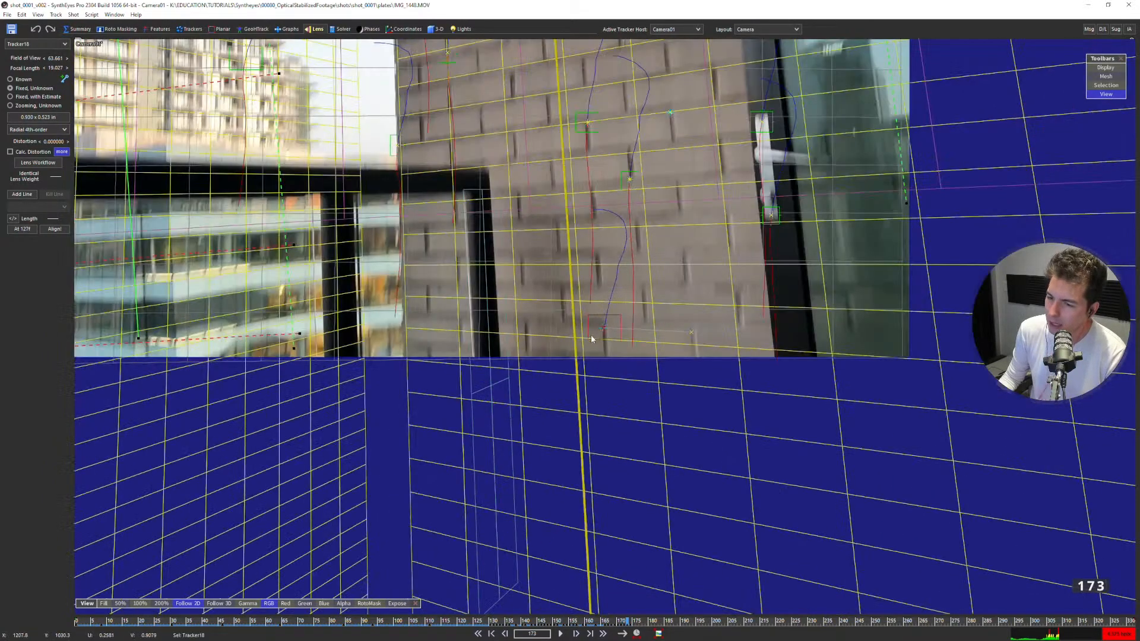
scroll(600, 356, down, 6)
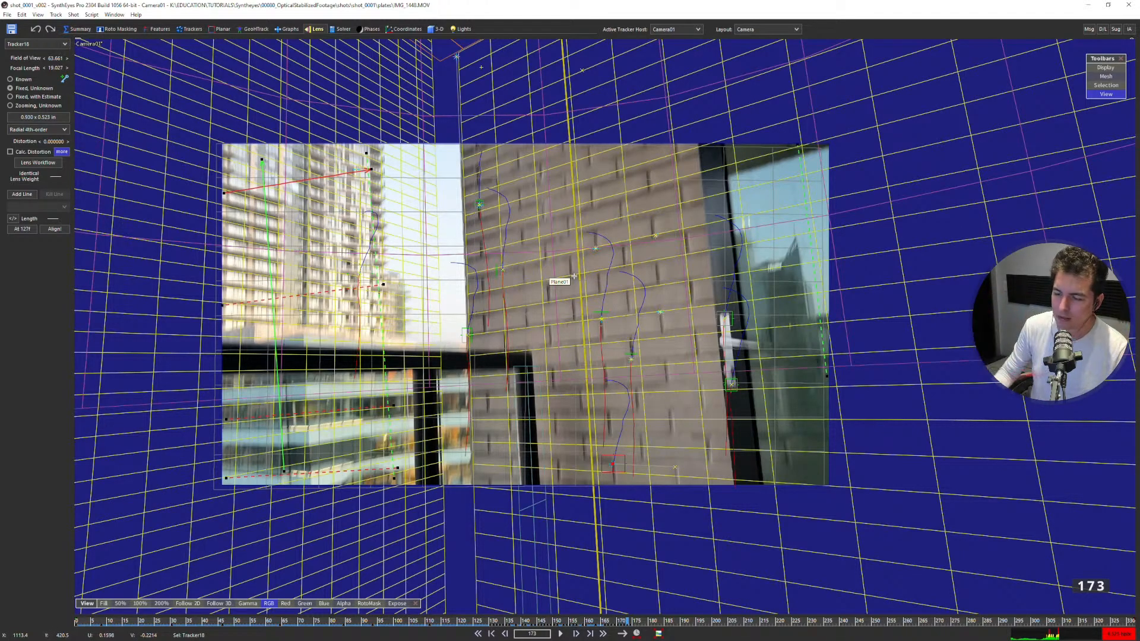
scroll(613, 467, up, 5)
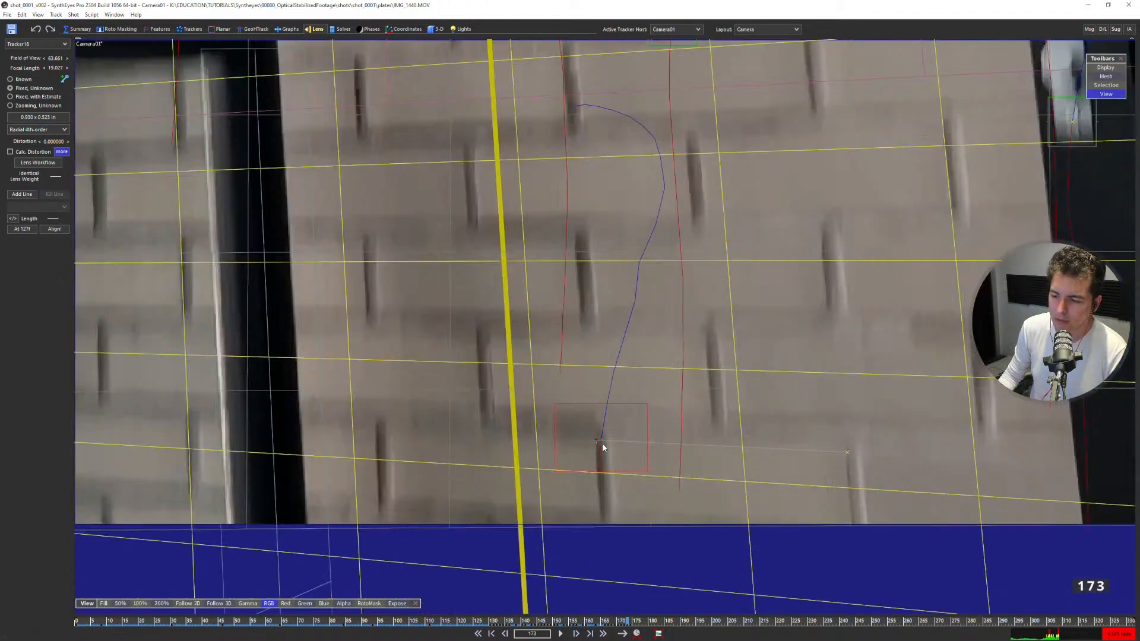
scroll(603, 448, down, 3)
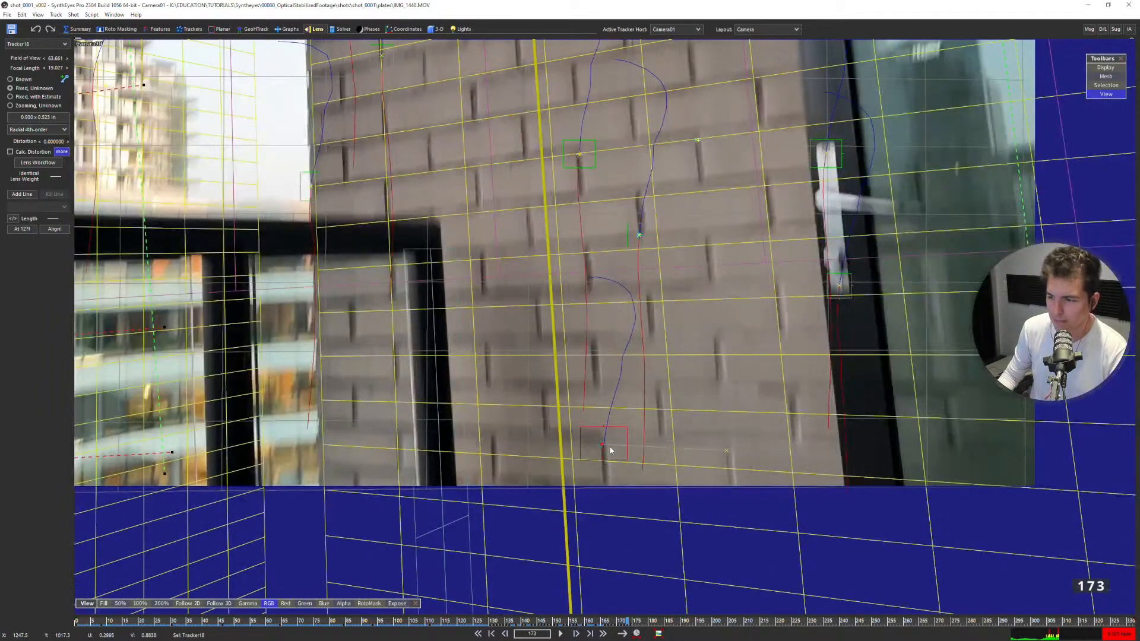
scroll(594, 446, up, 2)
scroll(596, 452, down, 2)
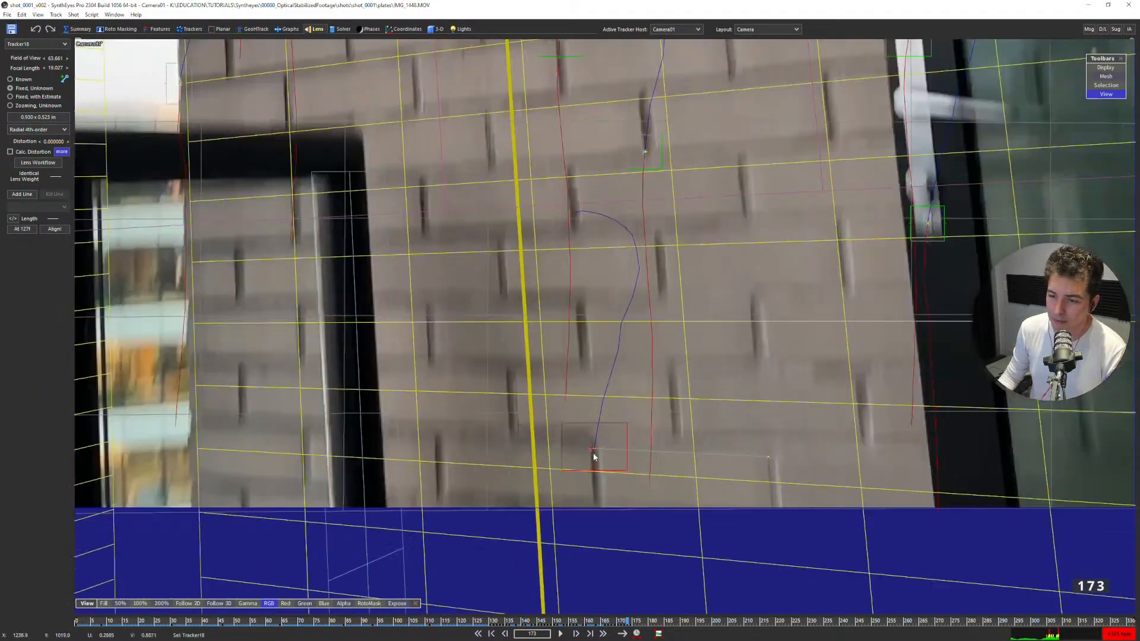
scroll(596, 453, down, 1)
middle_drag(599, 411, 678, 478)
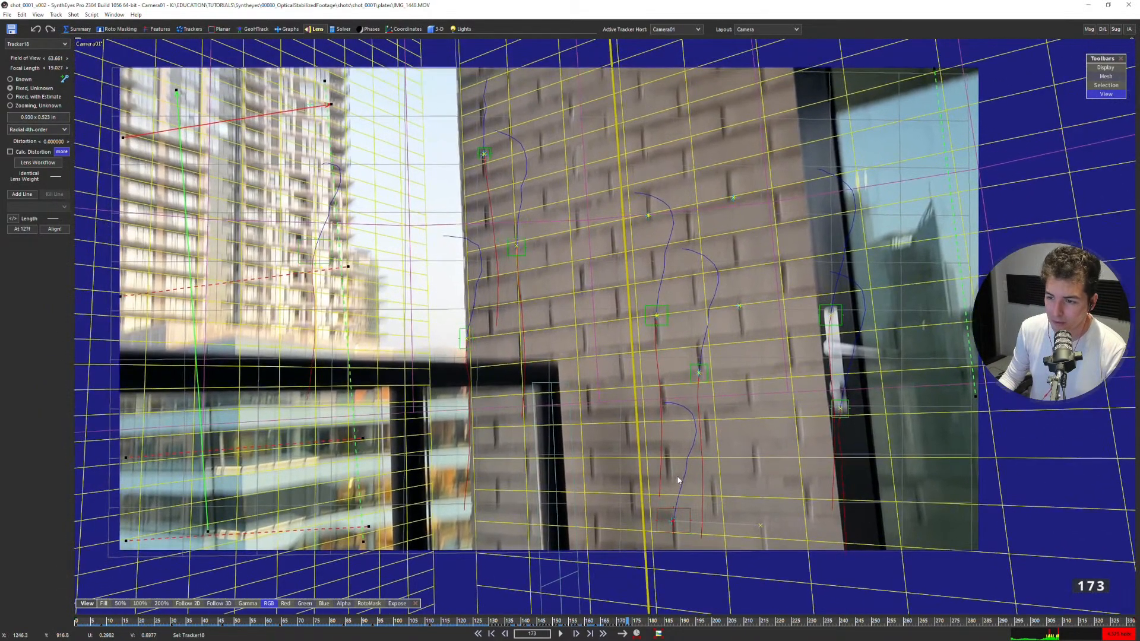
Inspect the distorted image's right edge at frame 173 in the perspective view and bring up the Solver controls.
key(8)
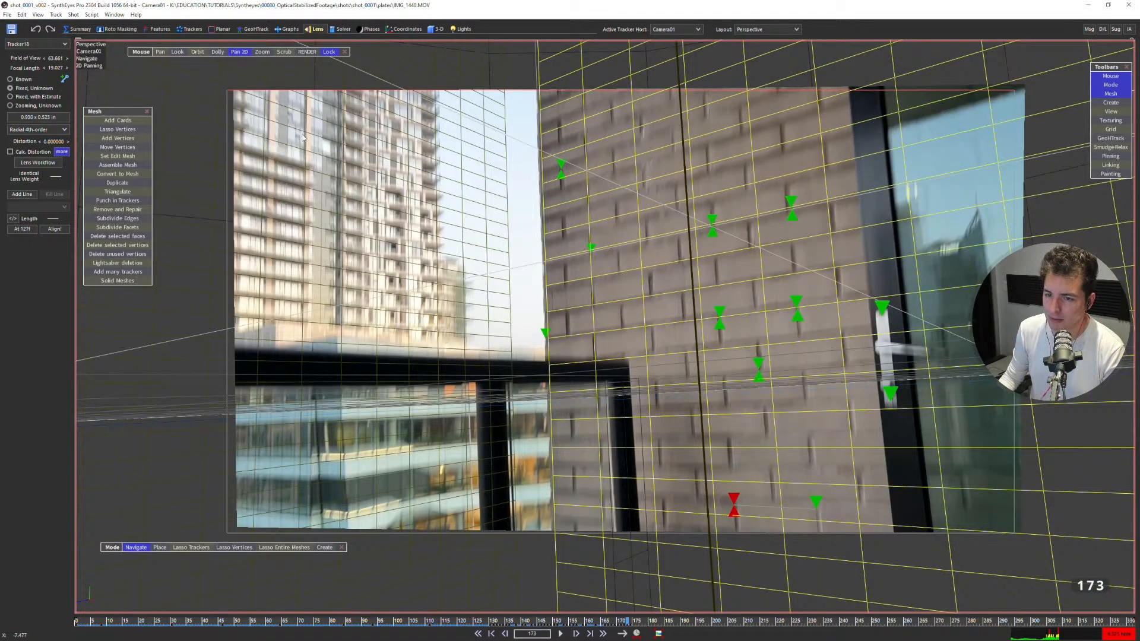
middle_drag(1024, 103, 913, 145)
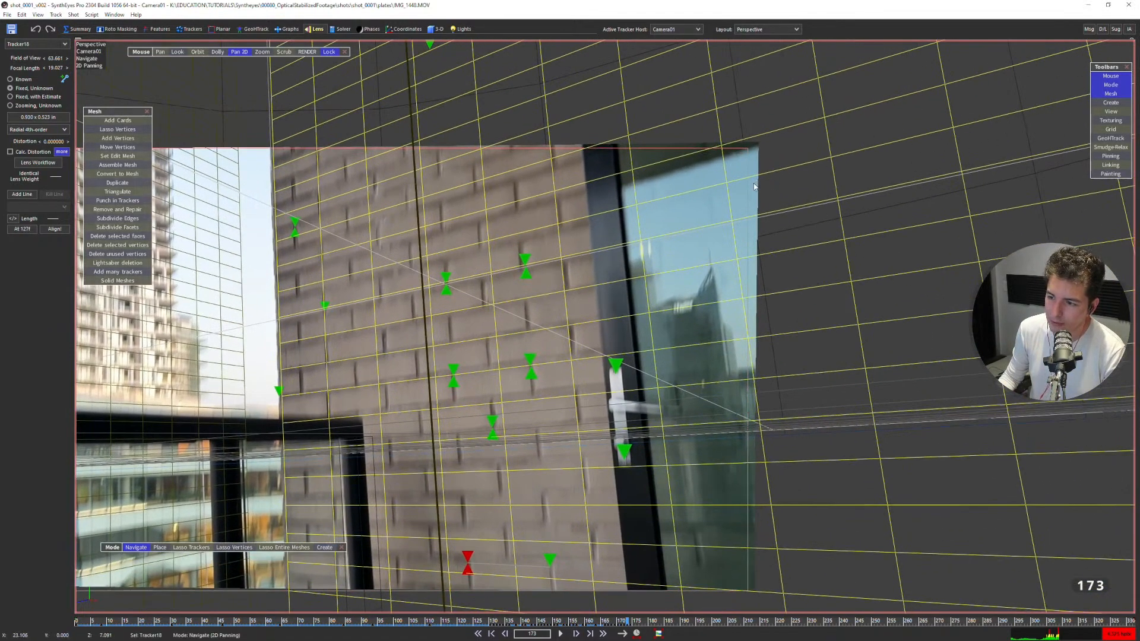
middle_drag(622, 270, 843, 209)
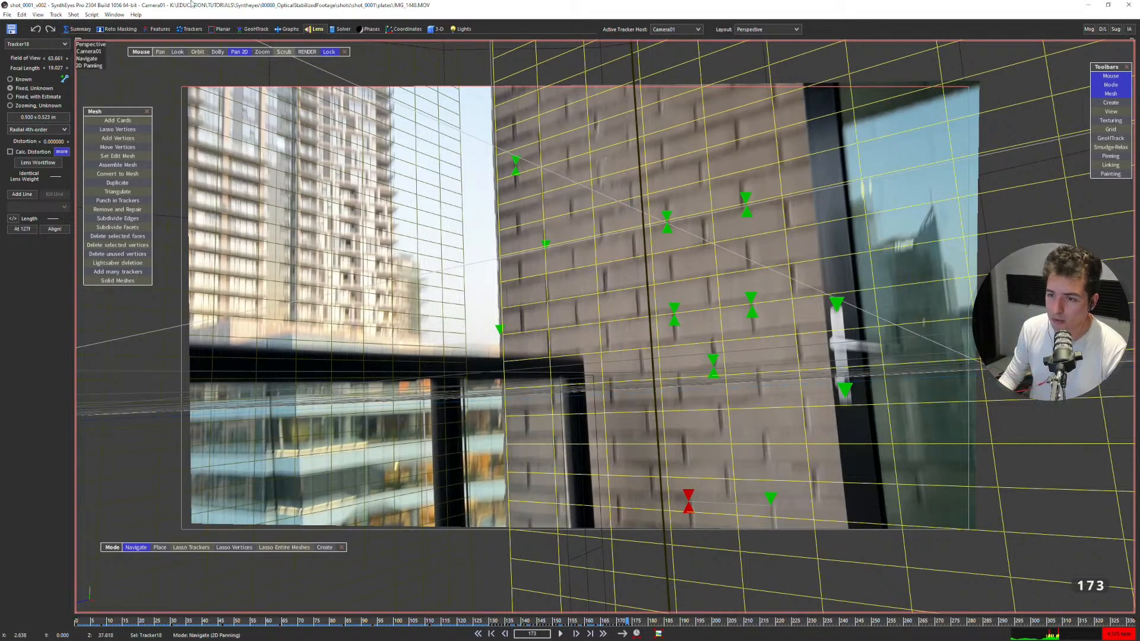
click(334, 31)
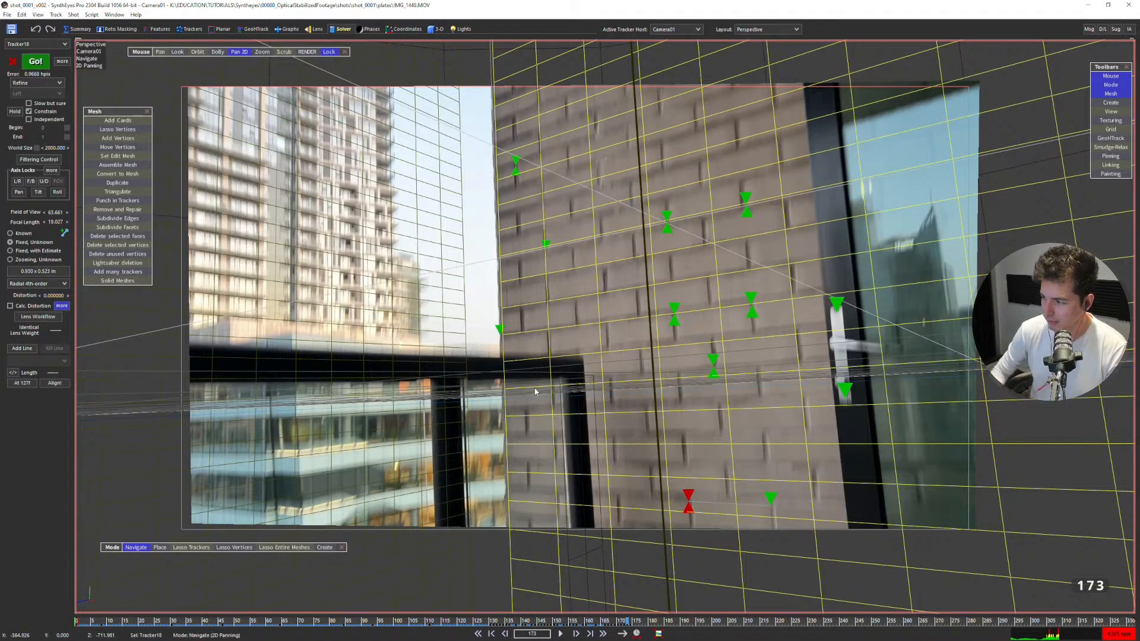
key(Tab)
key(Tab)
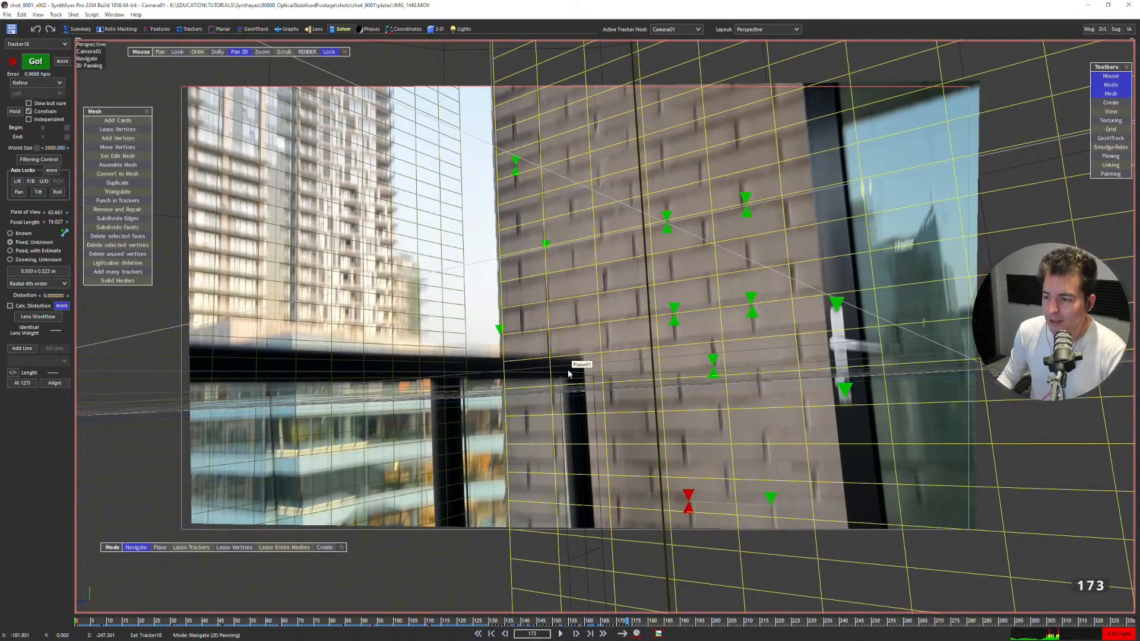
Step through the frames around 173 in the perspective view to examine how Tracker18 and the wall grid follow the blurred bricks.
key(Right)
key(Right)
key(Right)
key(Right)
key(Left)
key(Left)
key(Right)
key(Right)
key(Right)
key(Right)
key(Left)
key(Left)
key(Left)
key(Left)
scroll(697, 542, up, 5)
key(Left)
key(Left)
key(Left)
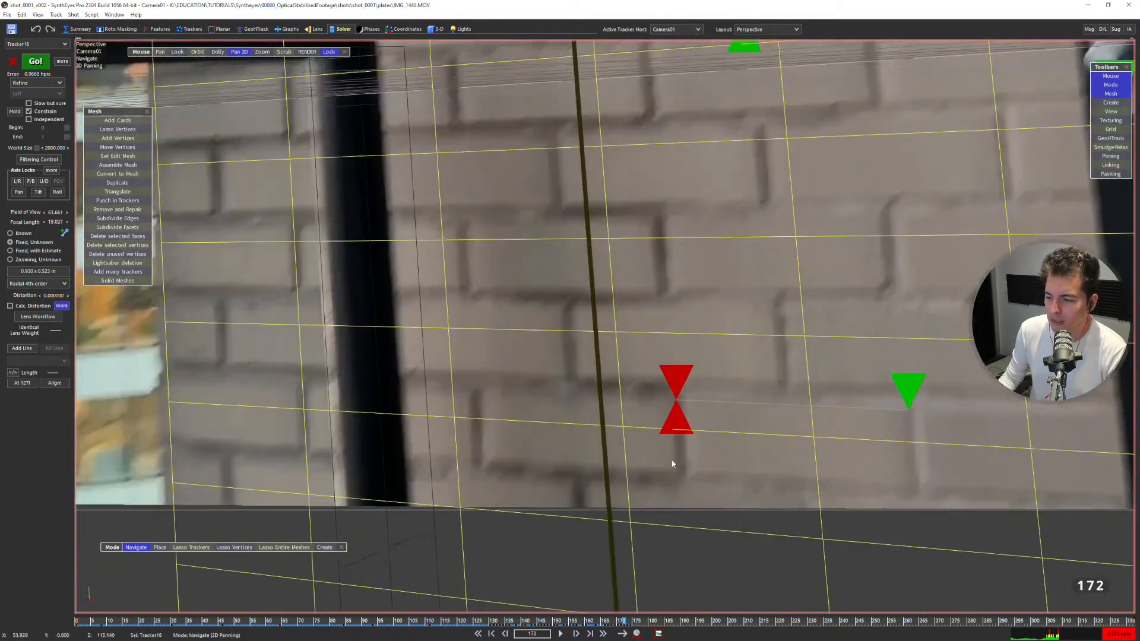
key(Left)
key(Right)
key(Right)
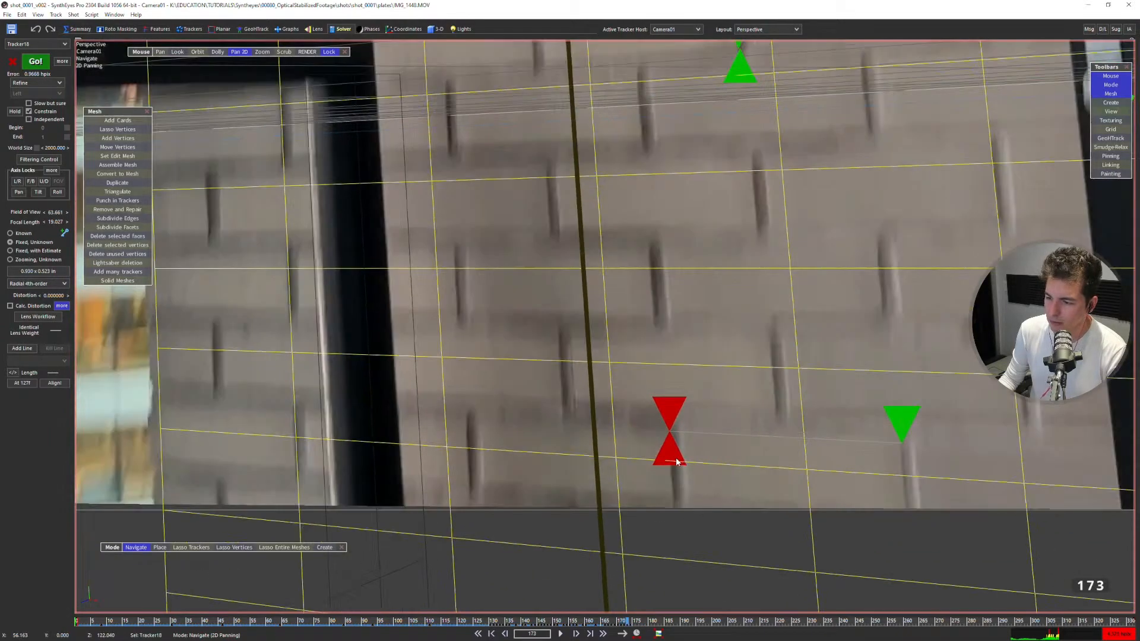
scroll(677, 457, up, 4)
scroll(667, 414, down, 4)
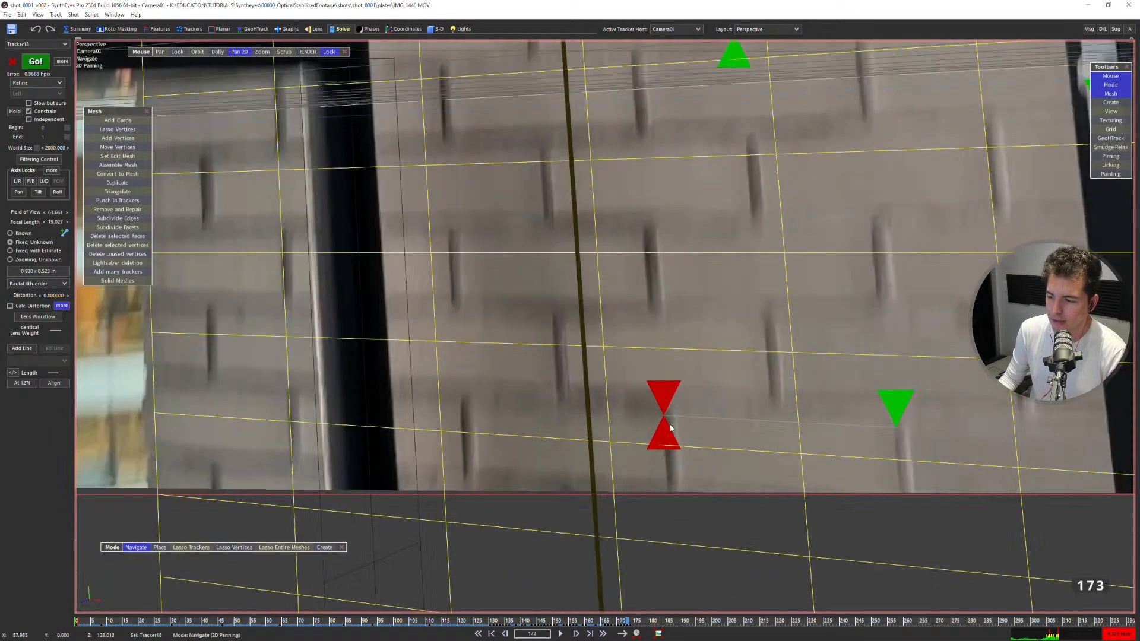
Show frame 173 in the Quad layout and enlarge the top and left views around the camera path.
key(F2)
key(Right)
key(Left)
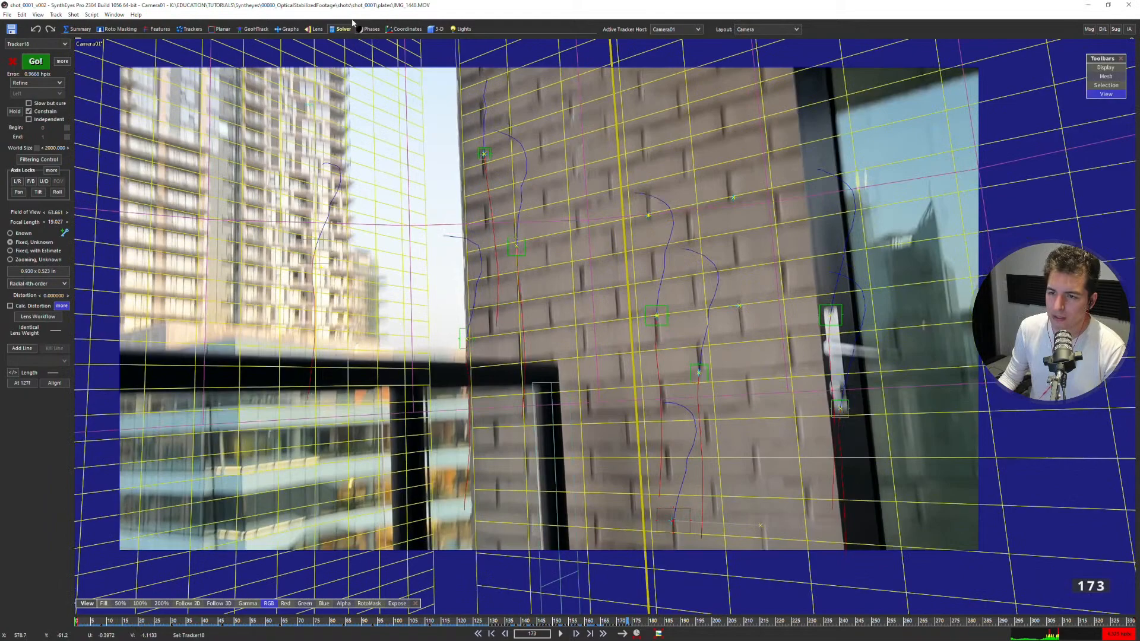
key(F4)
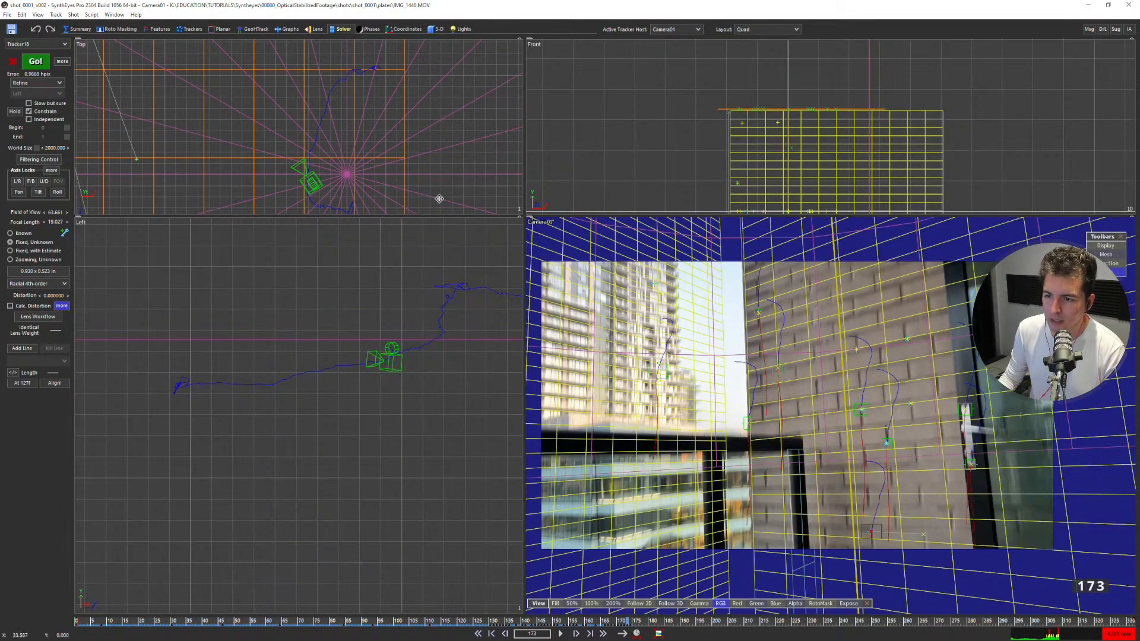
drag(521, 214, 589, 302)
scroll(461, 419, up, 4)
scroll(416, 427, down, 2)
Play the shot onward from frame 173 and step back to frame 188 to examine the camera path's jitter.
key(space)
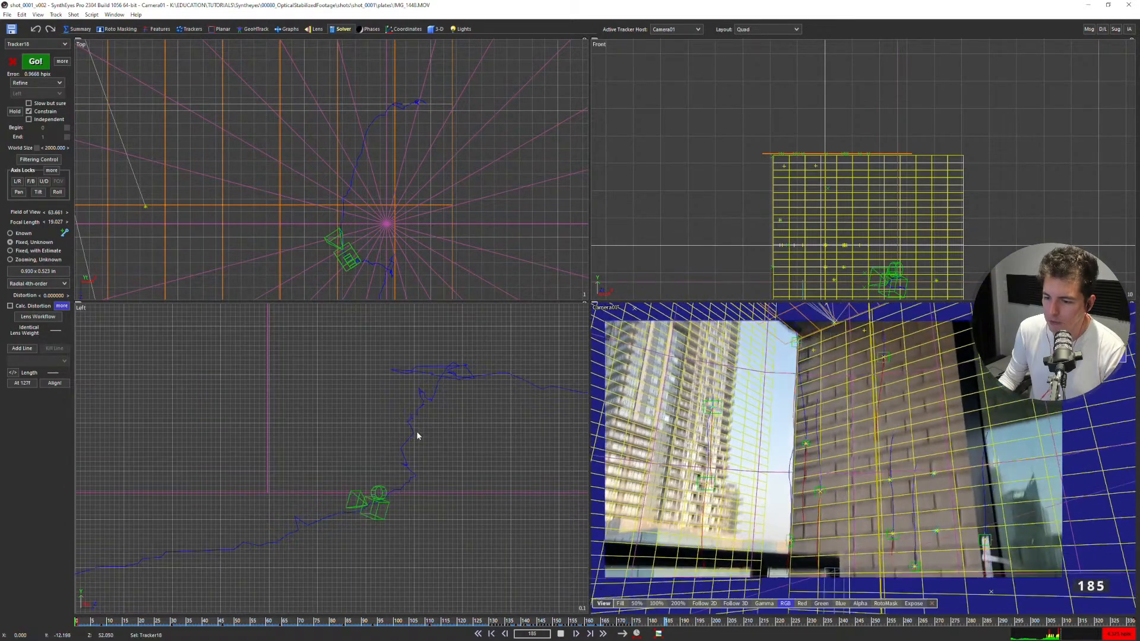
middle_drag(422, 466, 465, 418)
key(Left)
key(Left)
key(Left)
key(Left)
key(Left)
key(Left)
key(Left)
key(Left)
key(Left)
key(Left)
key(Left)
key(Left)
key(Left)
key(Left)
key(Left)
key(Left)
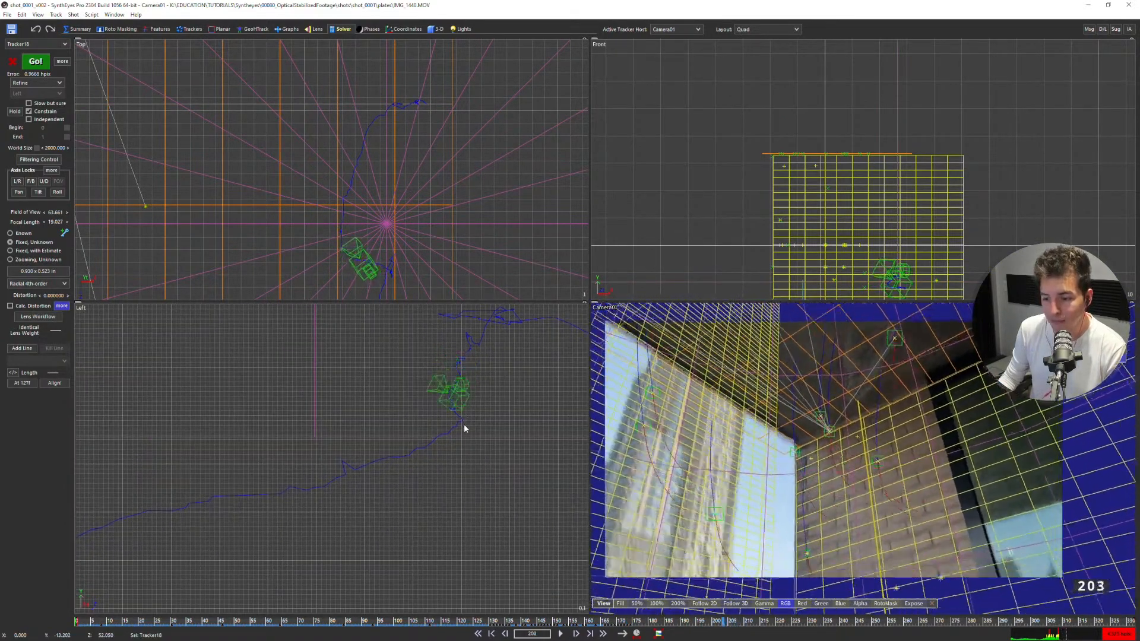
key(Left)
key(Left)
key(Left)
key(Left)
key(Left)
key(Left)
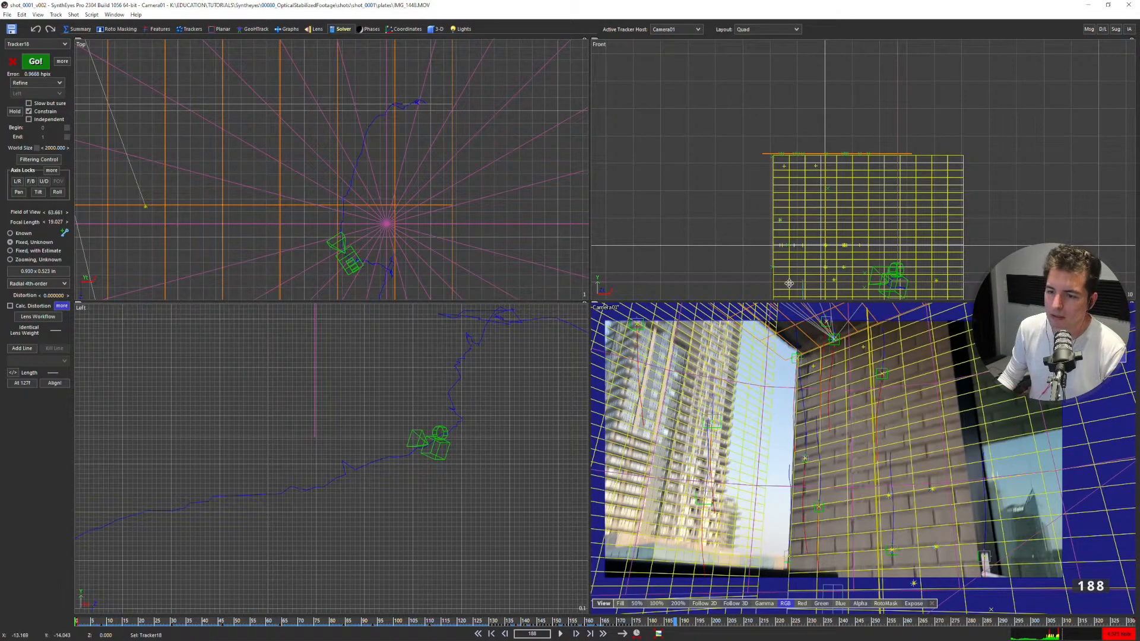
scroll(355, 219, up, 5)
scroll(321, 160, down, 4)
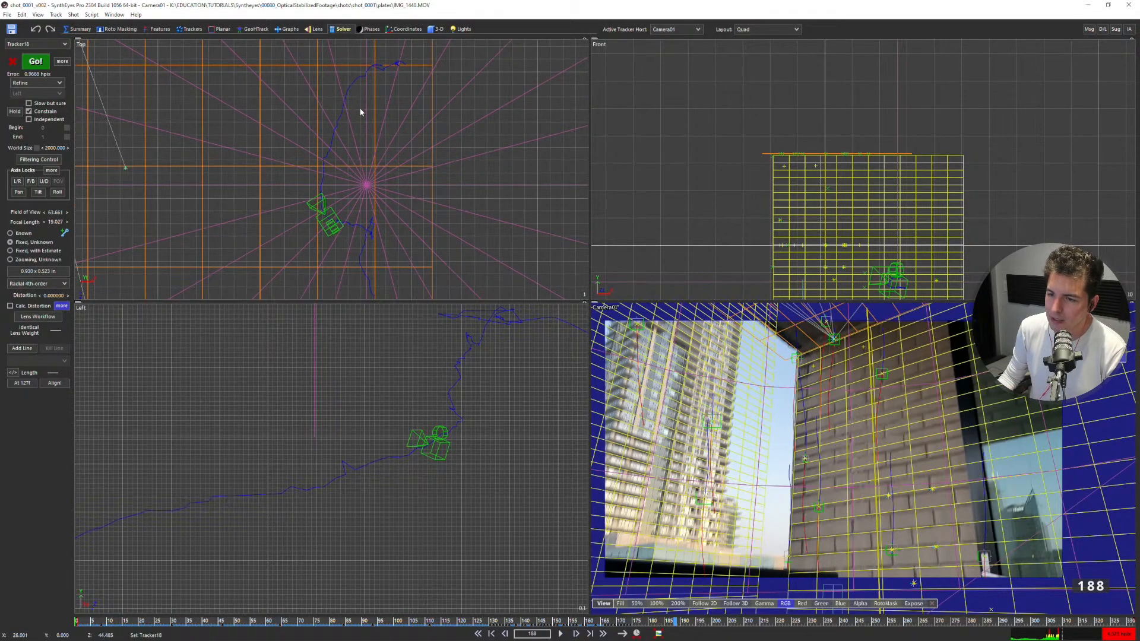
Go to the shot's first frame and enable path filtering for the camera's X, Y and Z position axes.
key(shift+a)
click(43, 162)
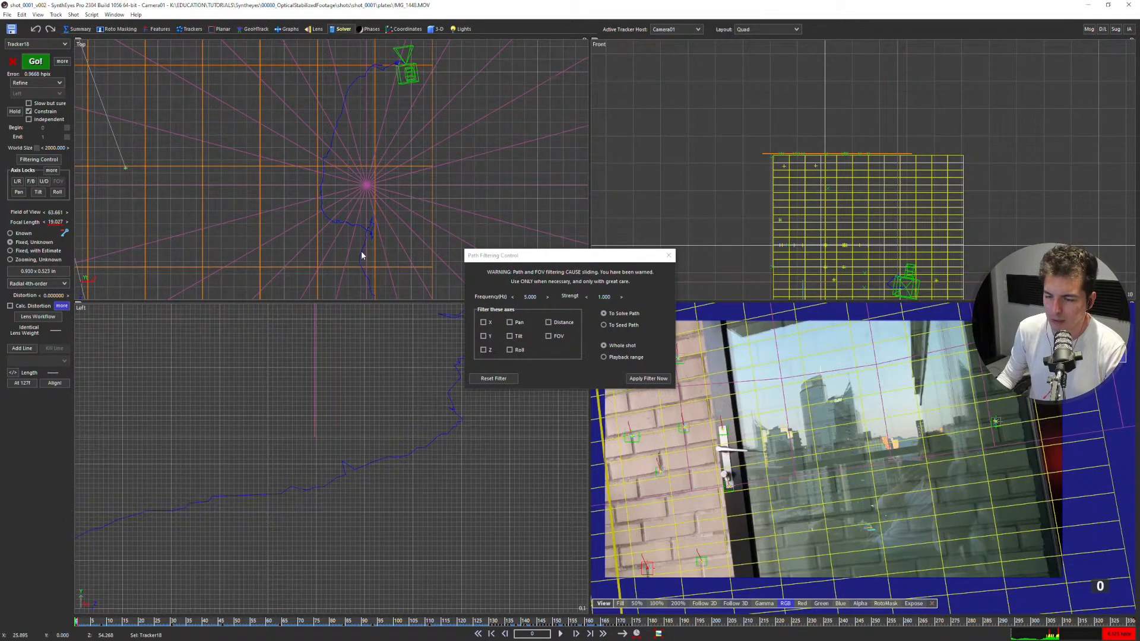
click(483, 321)
click(483, 336)
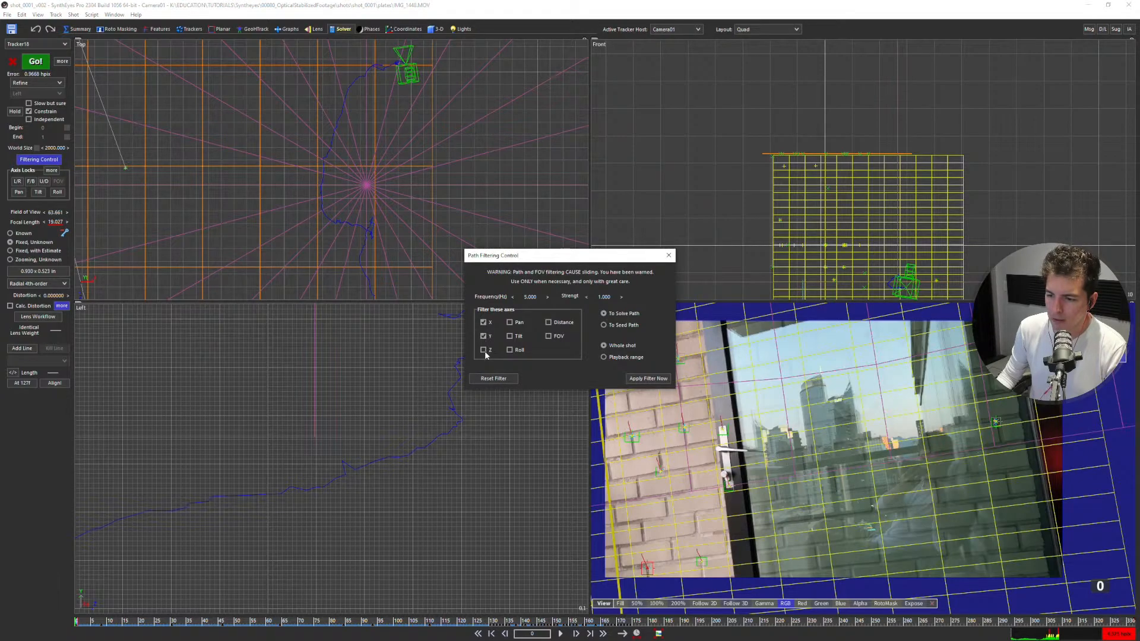
Try filtering the whole camera path at 12 Hz and undo the applied filter.
scroll(356, 230, up, 2)
scroll(349, 219, down, 1)
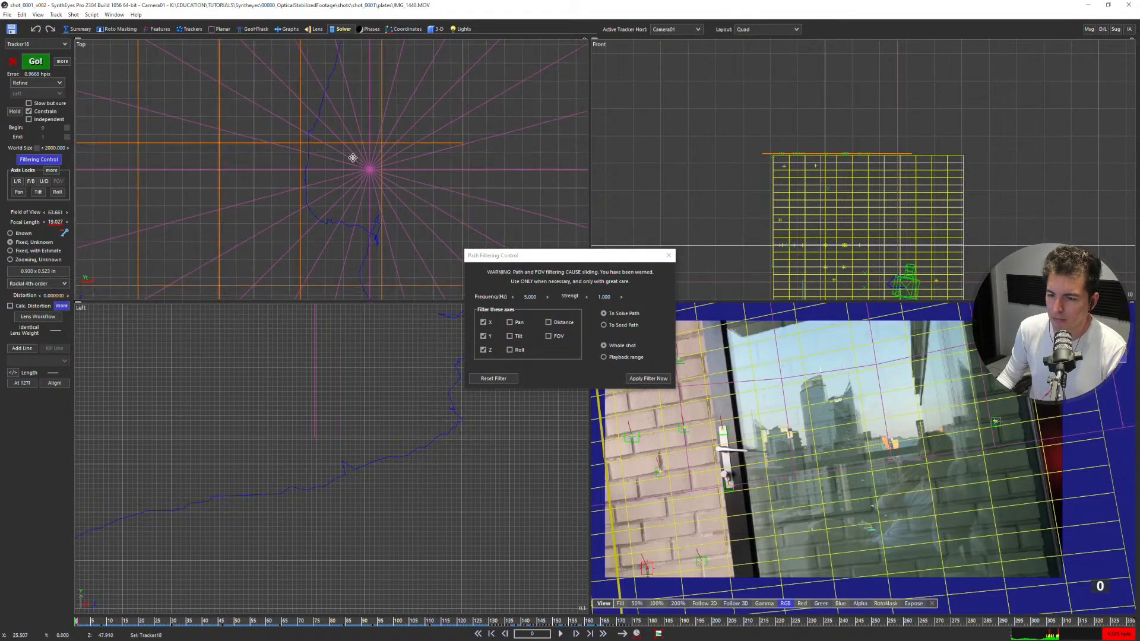
middle_drag(352, 149, 342, 213)
scroll(354, 84, up, 3)
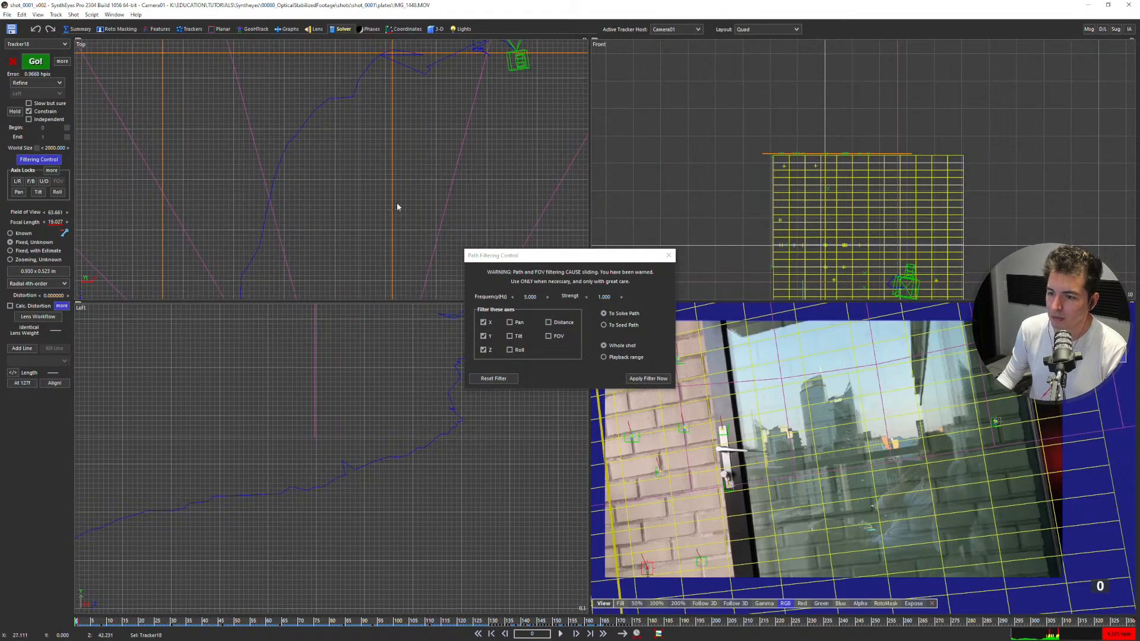
double_click(530, 296)
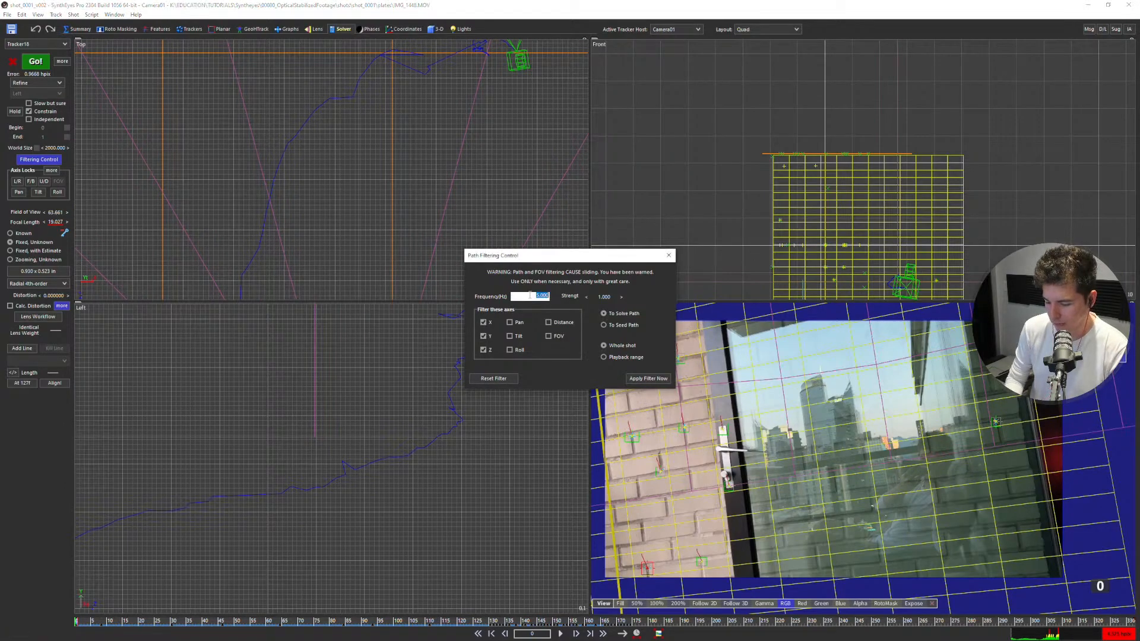
text(12)
key(Return)
scroll(460, 118, down, 2)
middle_drag(460, 118, 437, 128)
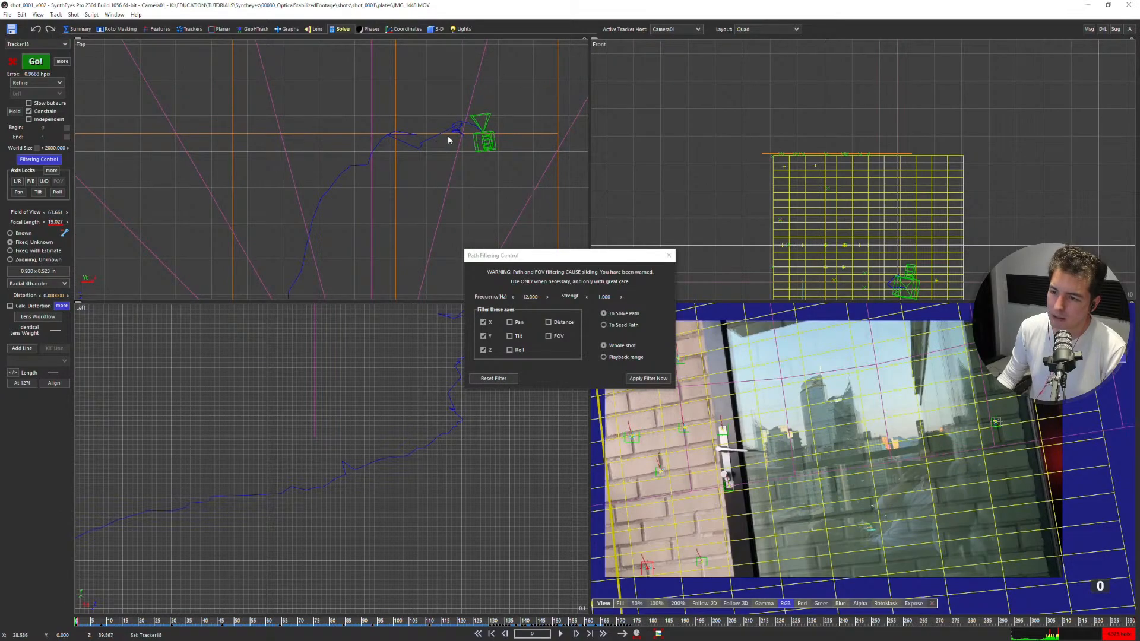
click(629, 377)
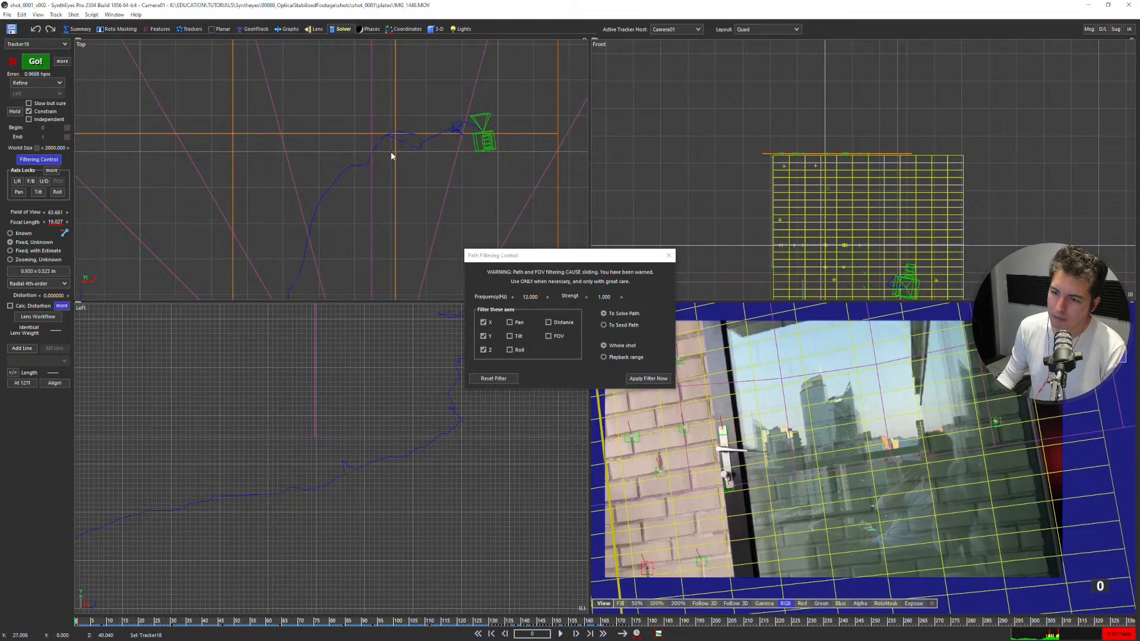
key(ctrl+z)
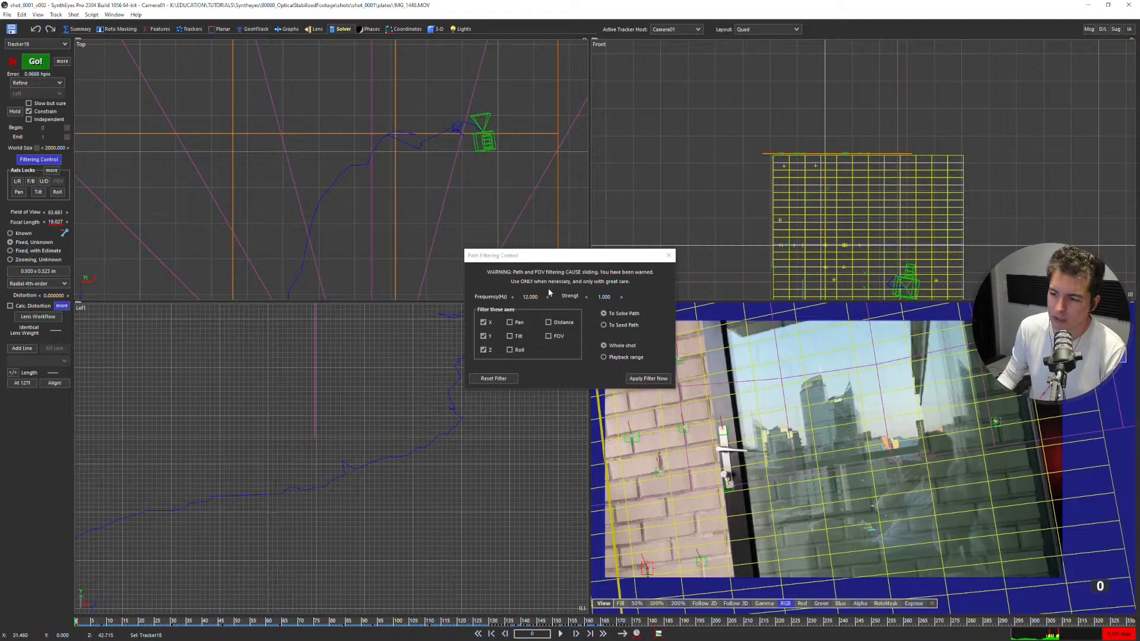
Try a stronger smoothing of the camera path by applying the position filter at 5 Hz.
right_click(530, 299)
double_click(530, 298)
text(5)
key(Return)
click(647, 378)
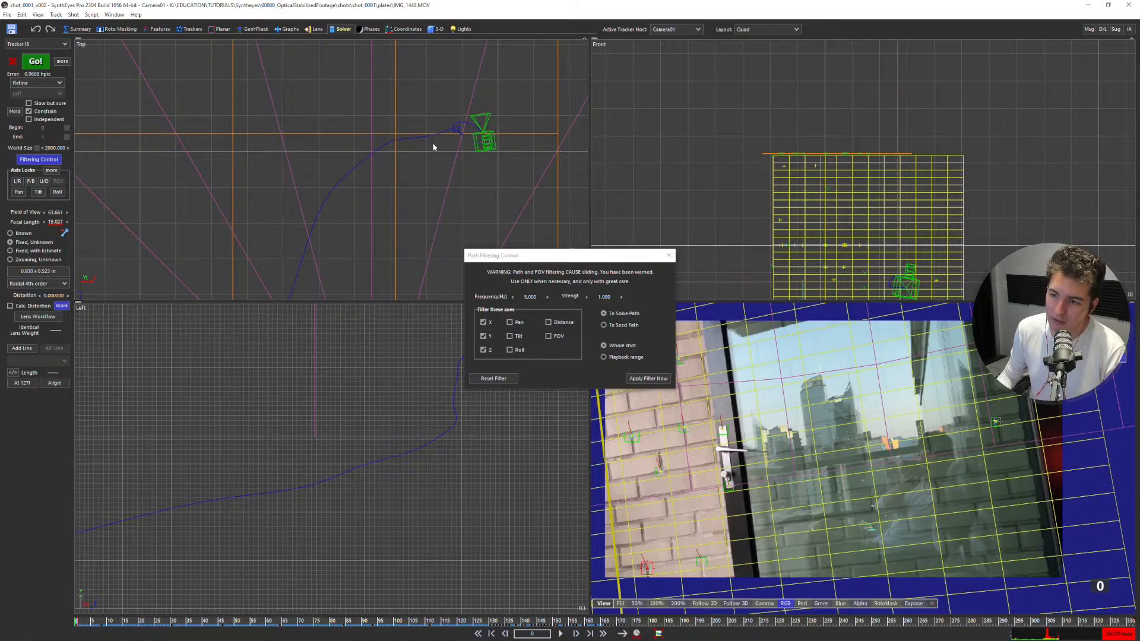
Set the filter frequency to 12 Hz and apply the X, Y and Z filter to the solved camera path.
double_click(531, 297)
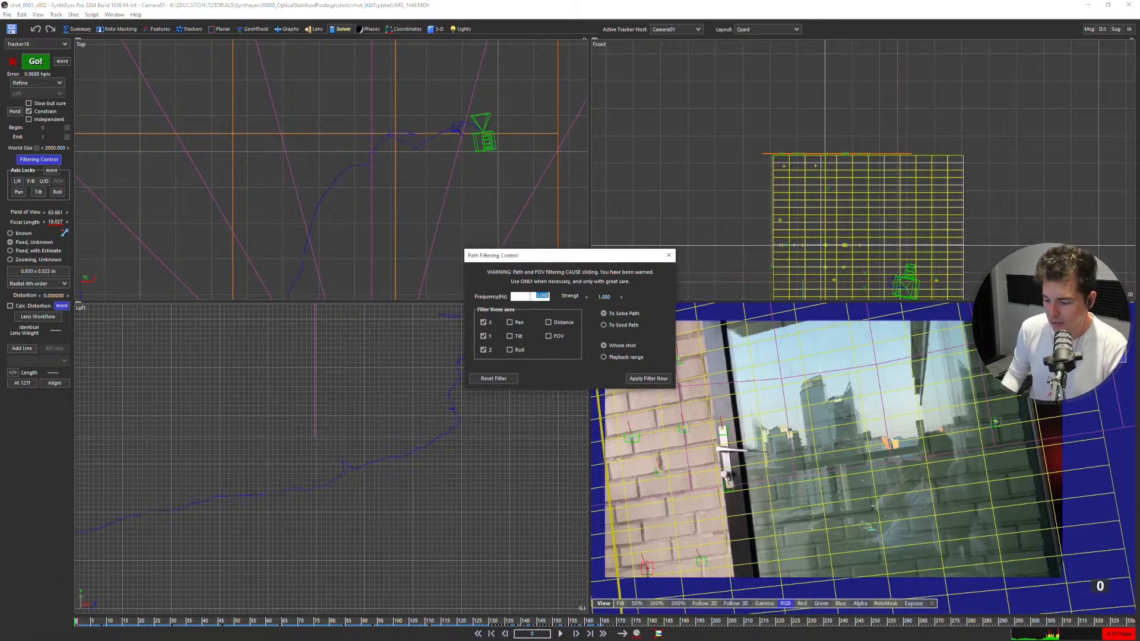
text(12)
key(Return)
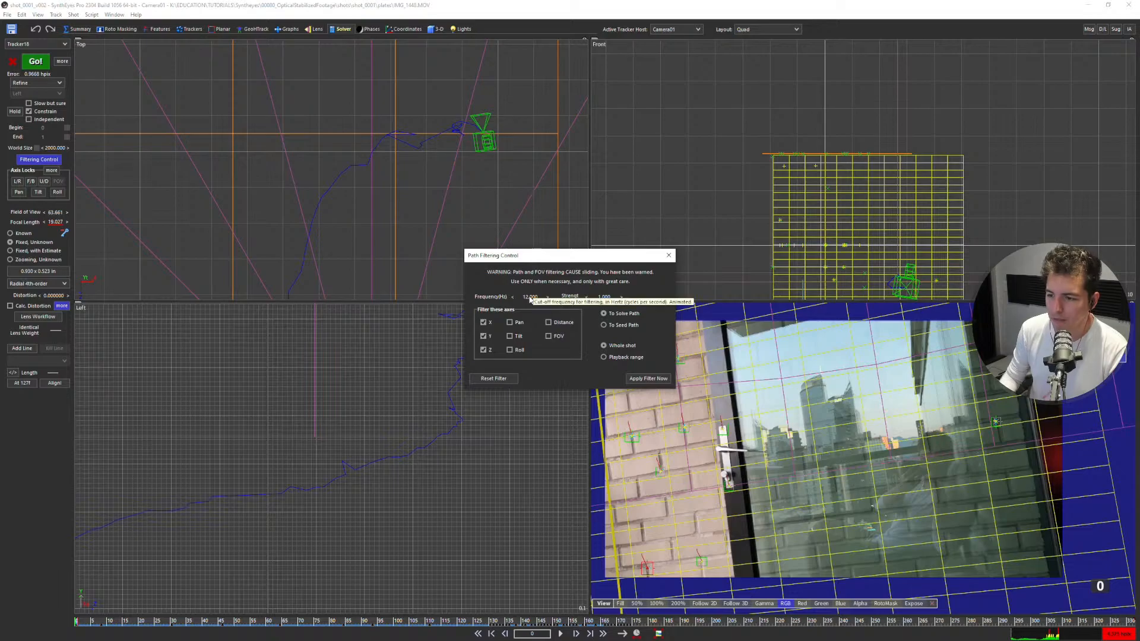
click(633, 378)
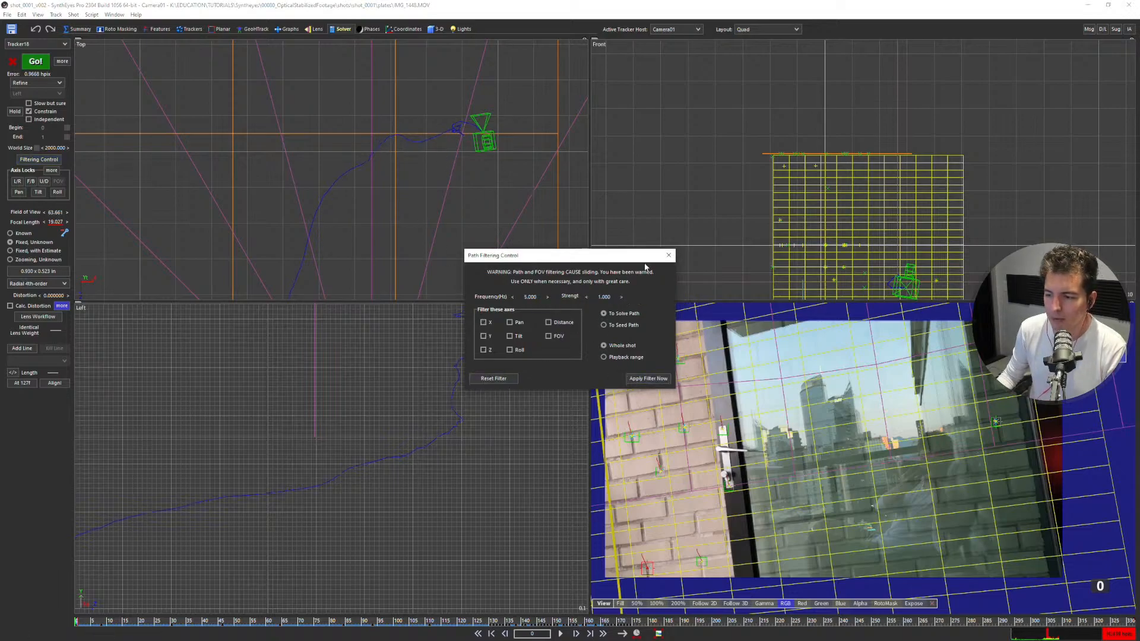
Reopen the path filtering settings, reset the filter and close them.
click(668, 255)
click(44, 161)
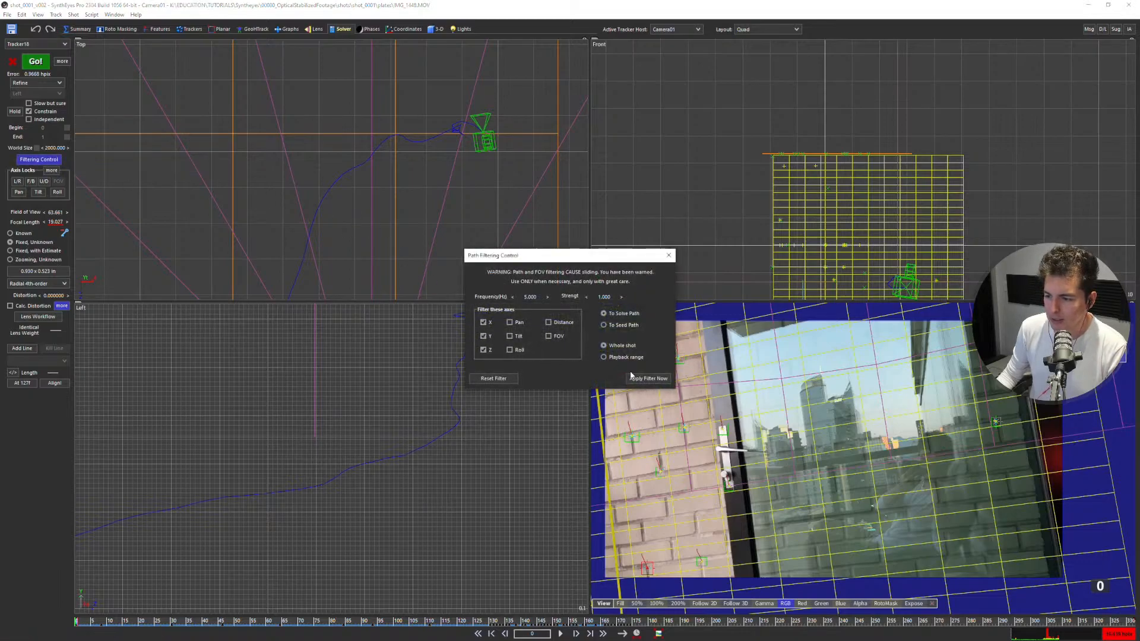
click(505, 378)
click(671, 256)
Lock all of Camera01's position axes and copy the filtered solve into its seed path for the whole shot.
click(52, 170)
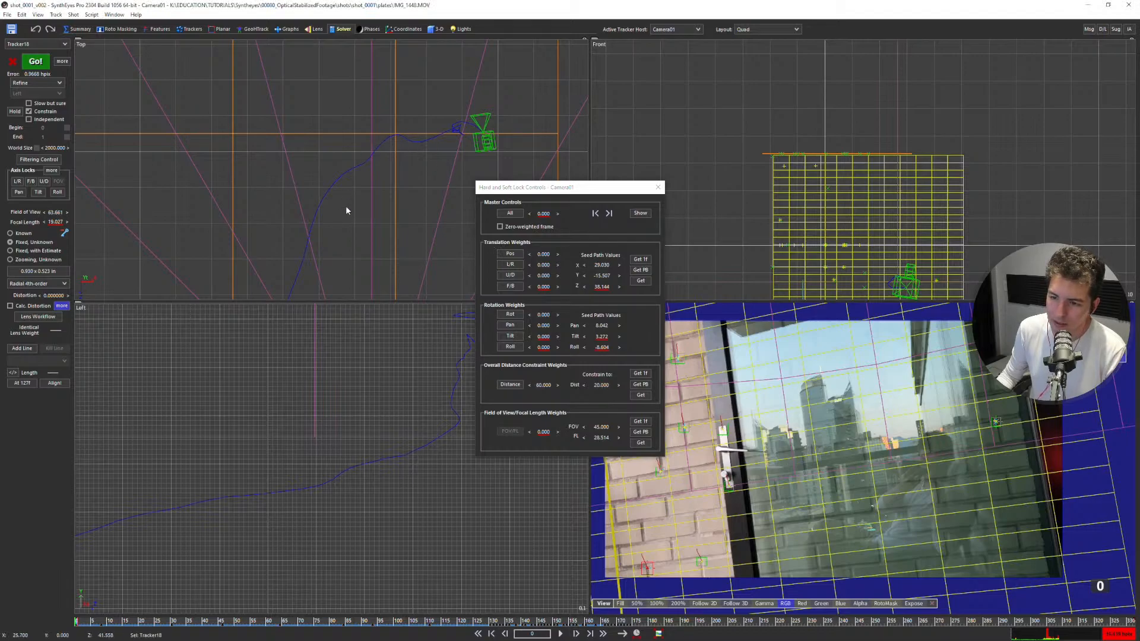
scroll(393, 186, down, 10)
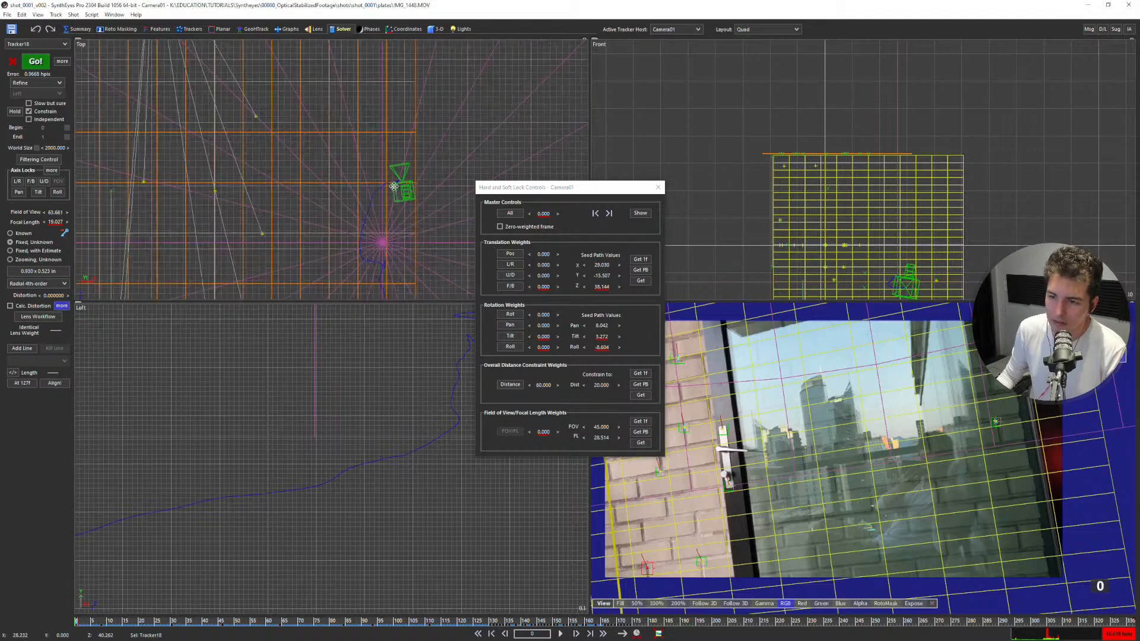
click(509, 255)
scroll(448, 242, up, 5)
click(640, 281)
click(571, 355)
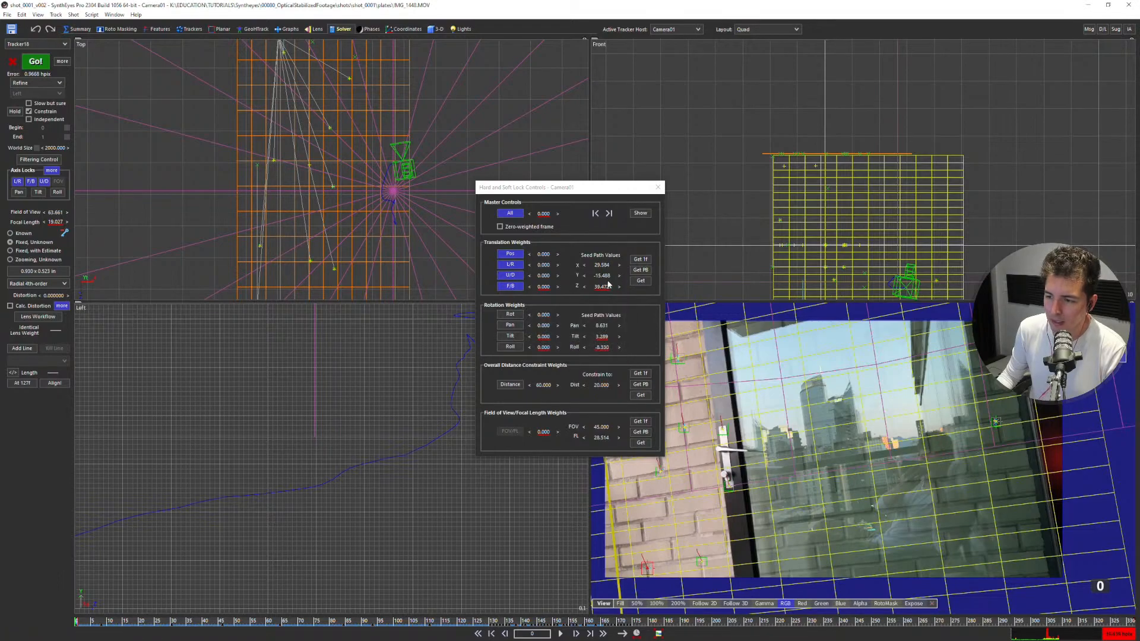
scroll(389, 173, up, 4)
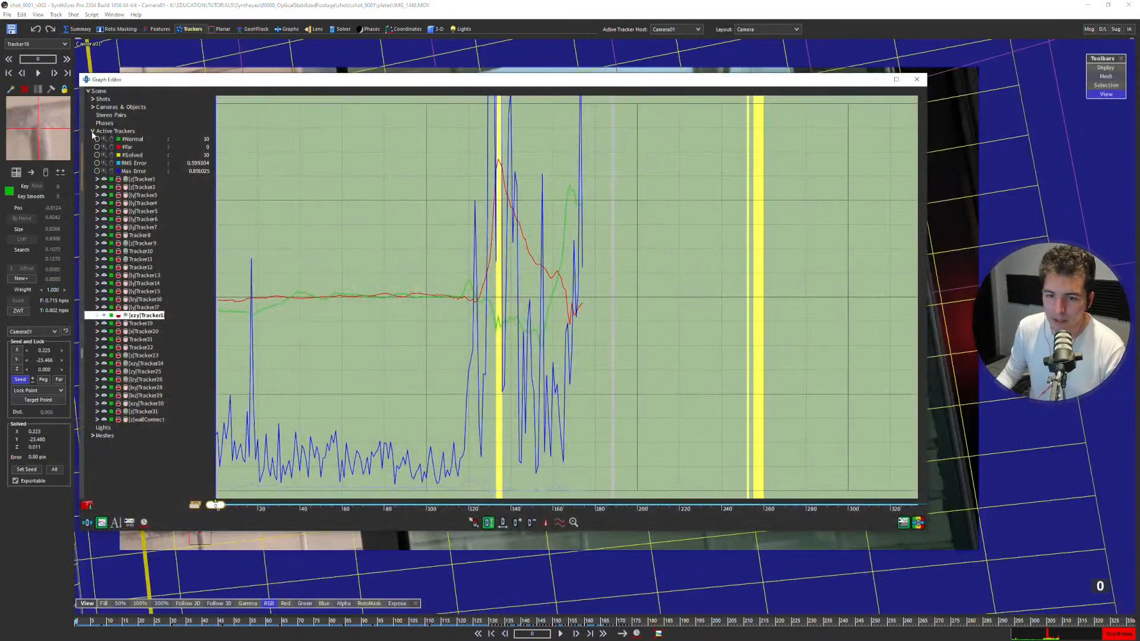
Plot Camera01's solved path curves in the Graph Editor and frame the latter part of the shot.
click(92, 131)
click(93, 107)
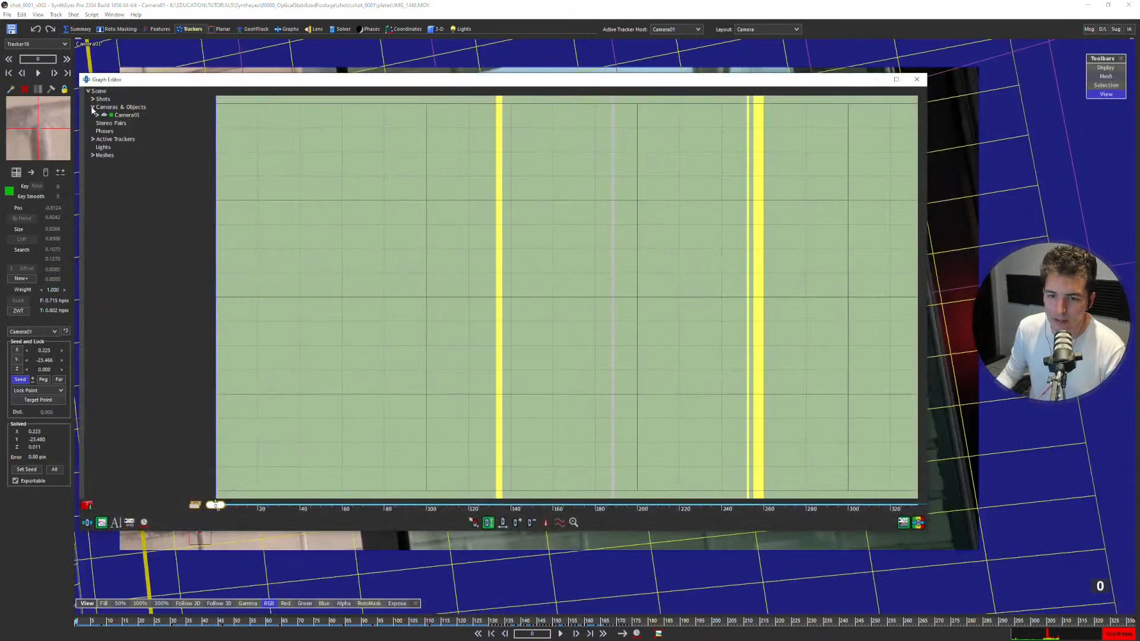
click(97, 115)
click(108, 179)
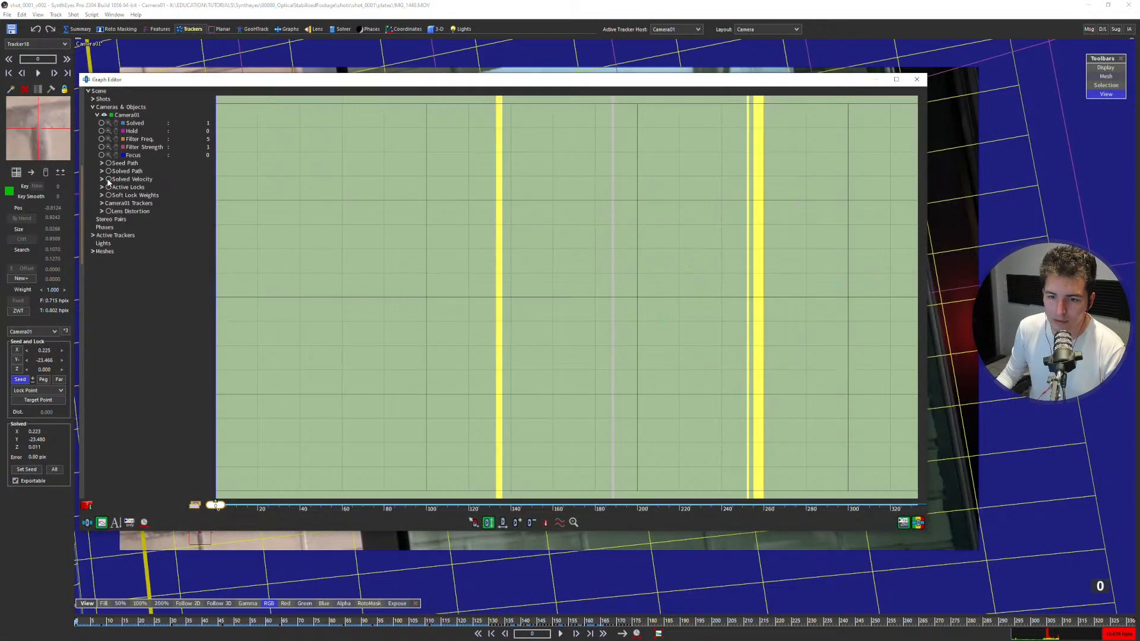
click(109, 171)
click(102, 171)
click(918, 522)
scroll(525, 276, down, 1)
scroll(526, 277, up, 3)
middle_drag(528, 279, 477, 366)
scroll(429, 286, down, 3)
middle_drag(456, 276, 339, 229)
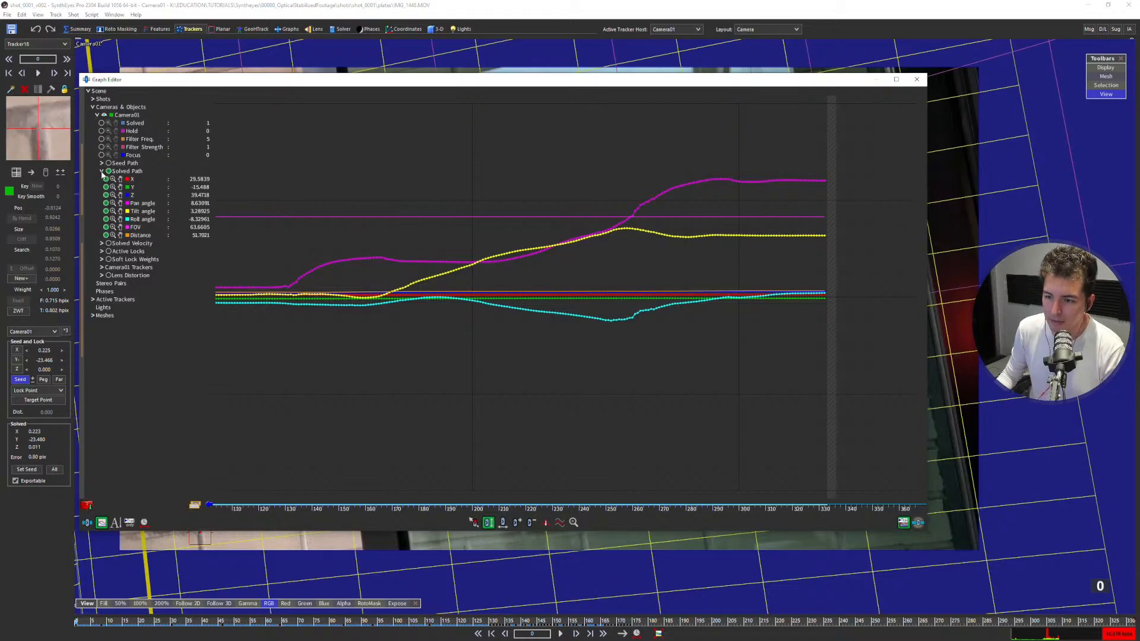
Hide the solved path's pan, tilt, roll, FOV and distance curves and scale the X, Y and Z curves to fit.
click(106, 203)
click(106, 211)
click(106, 219)
click(106, 226)
click(106, 235)
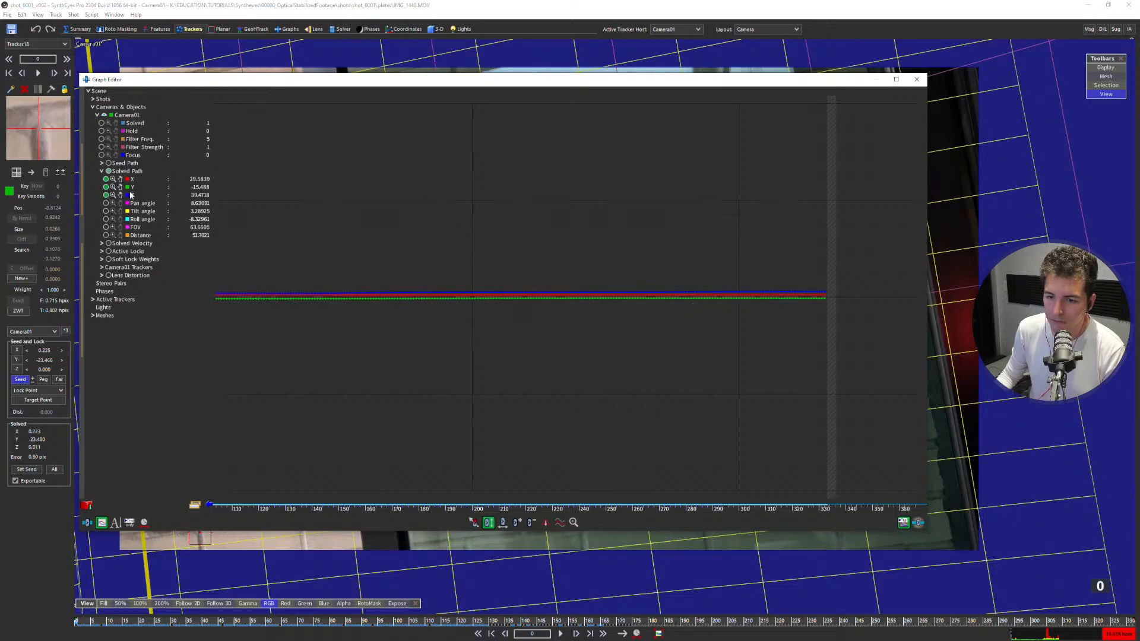
double_click(114, 179)
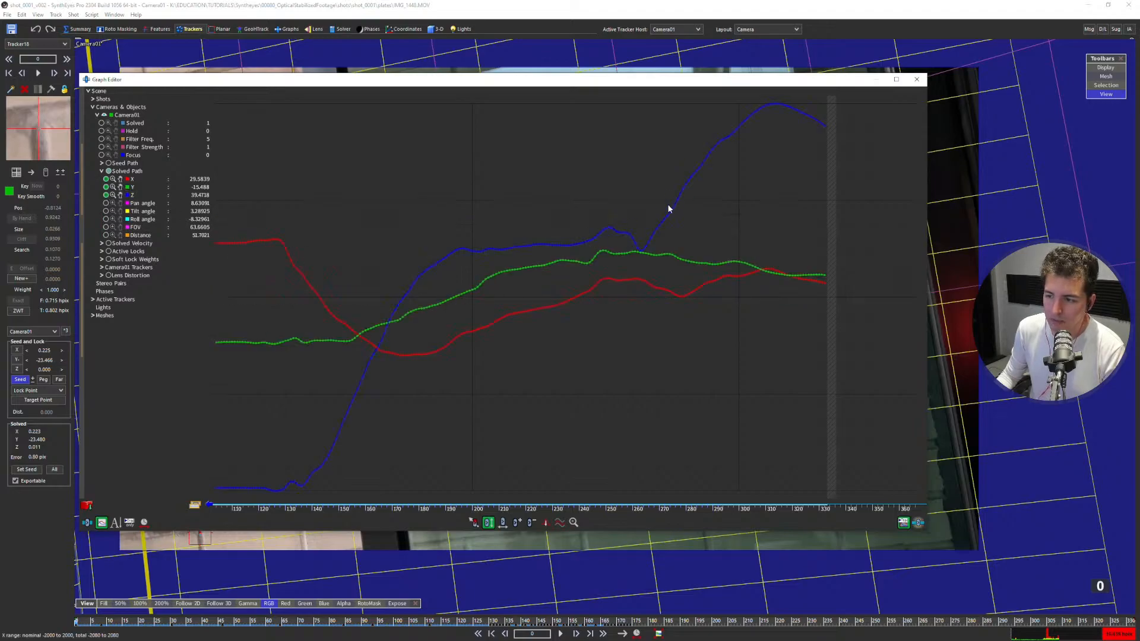
Examine only the X, Y and Z curves of Camera01's seed path, and close the Graph Editor.
click(108, 162)
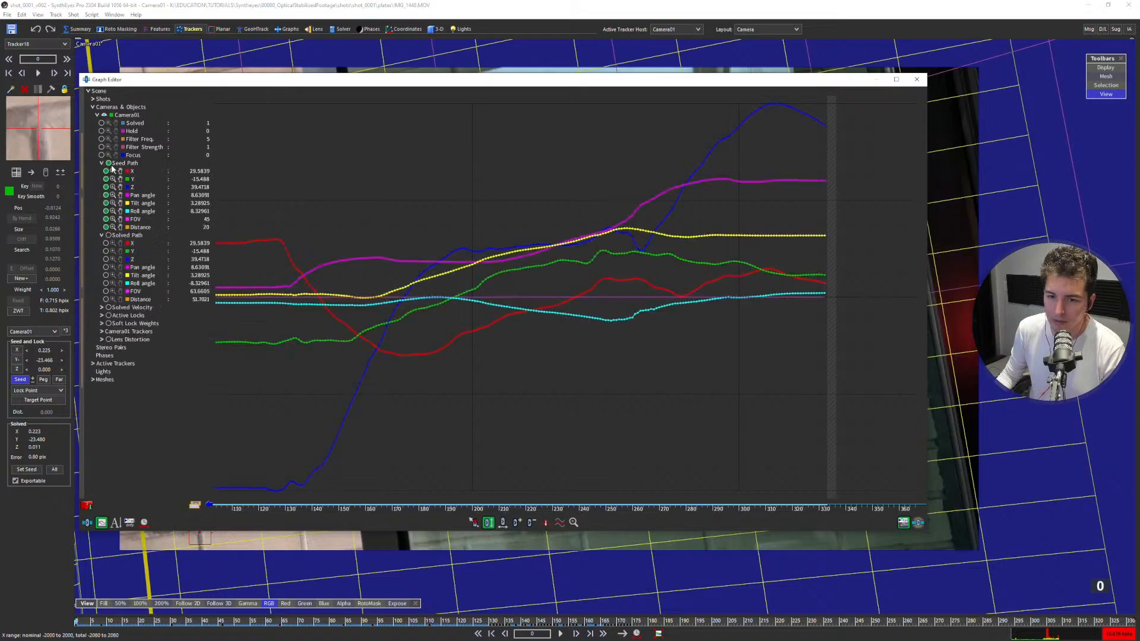
click(105, 195)
click(106, 203)
click(105, 211)
click(106, 219)
click(105, 227)
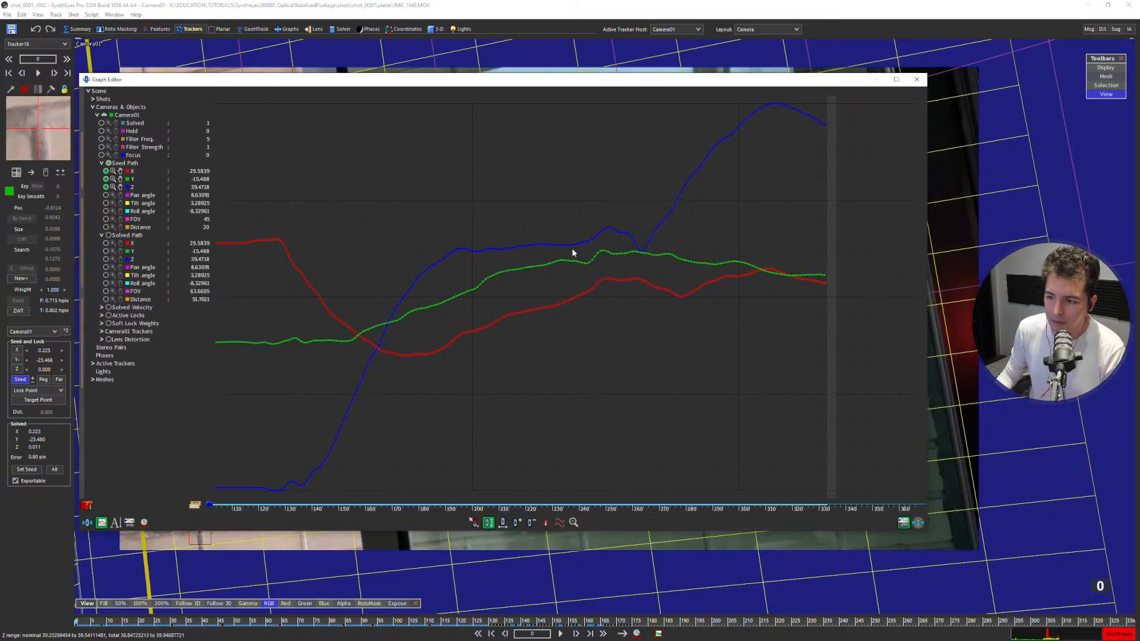
click(916, 79)
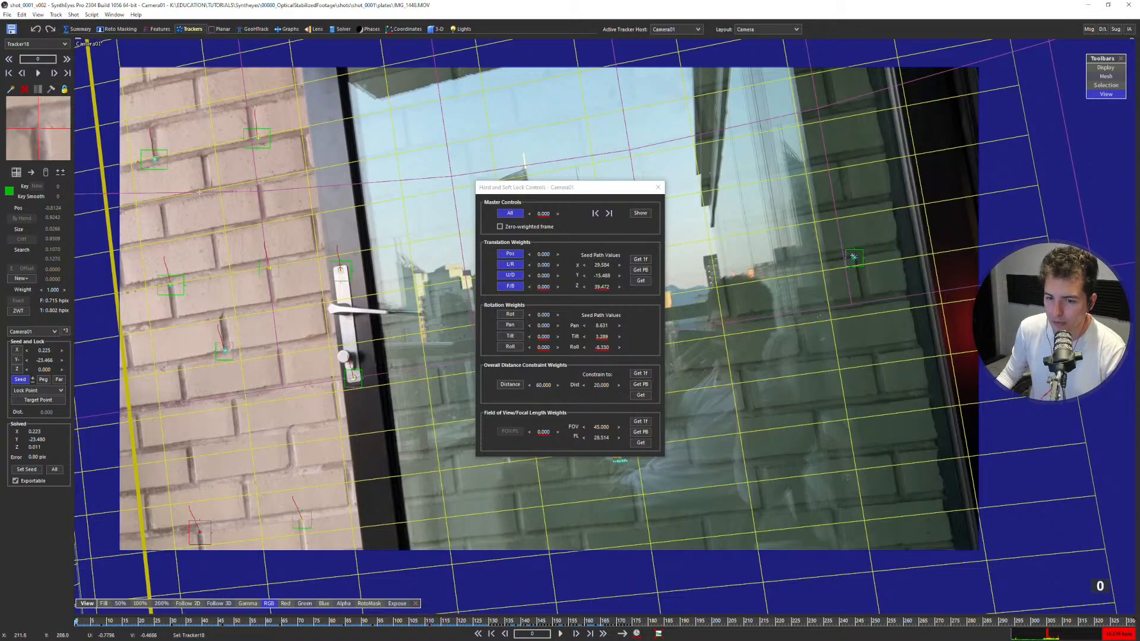
Refine the camera solve with the position locks active and close the lock controls.
click(341, 29)
click(36, 61)
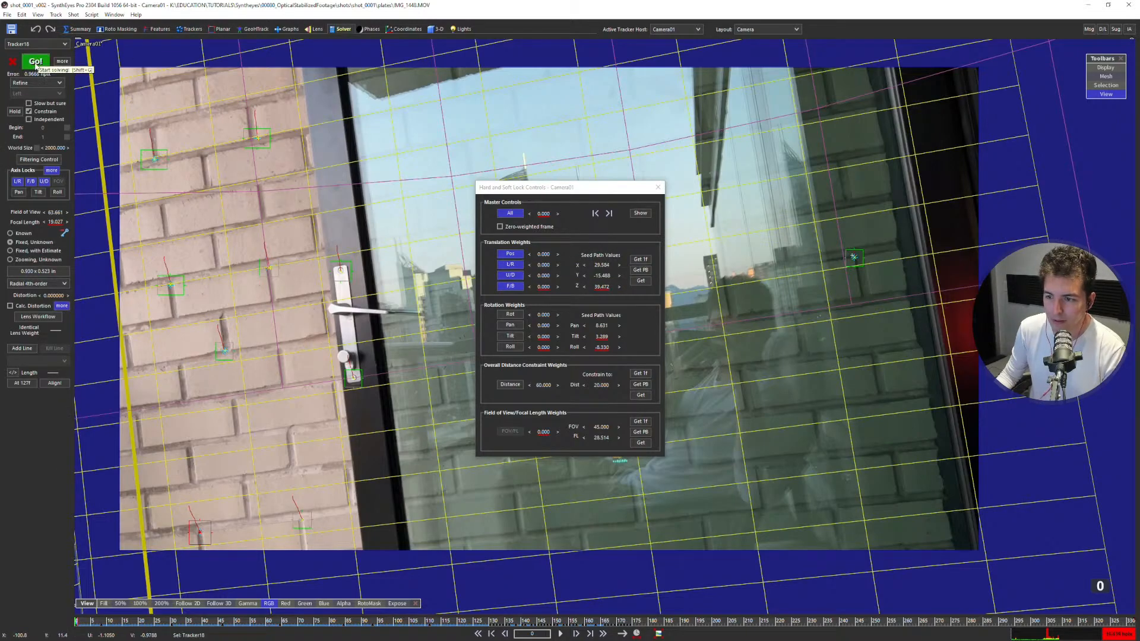
click(658, 188)
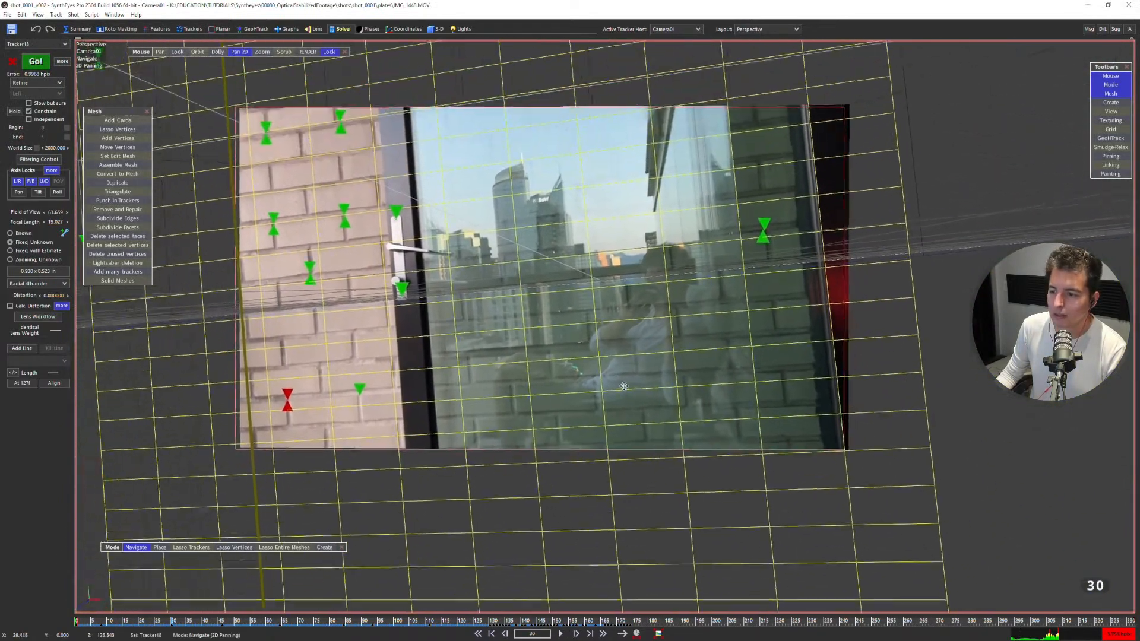
Play the refined shot in the perspective view to examine how the grids and trackers stick to the footage.
middle_drag(624, 386, 645, 409)
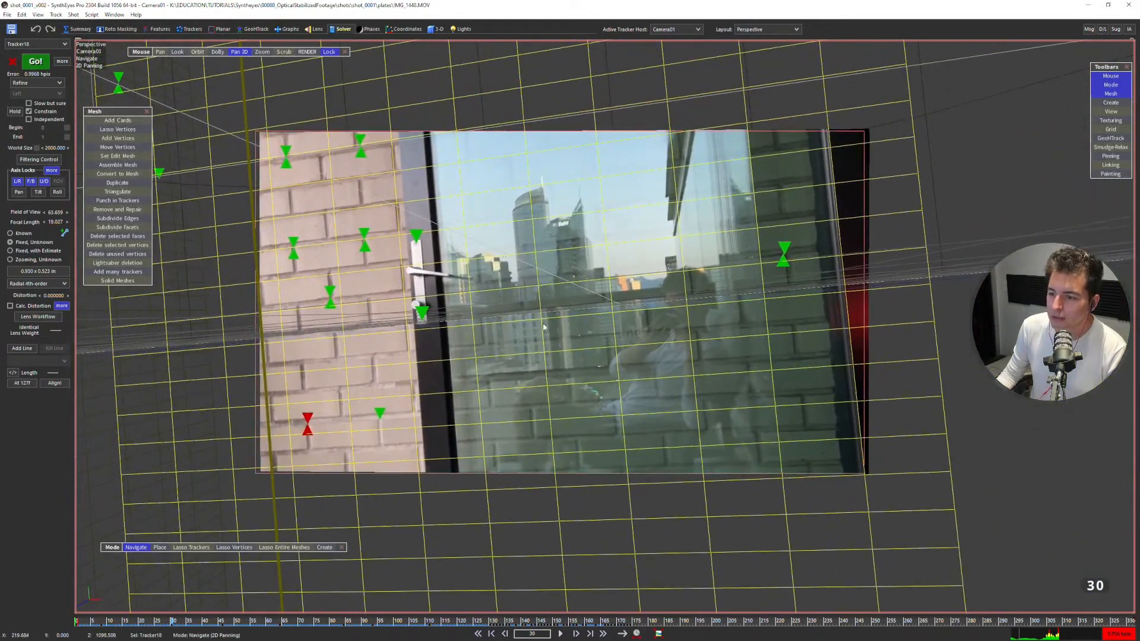
scroll(551, 306, up, 3)
middle_drag(550, 307, 563, 310)
key(space)
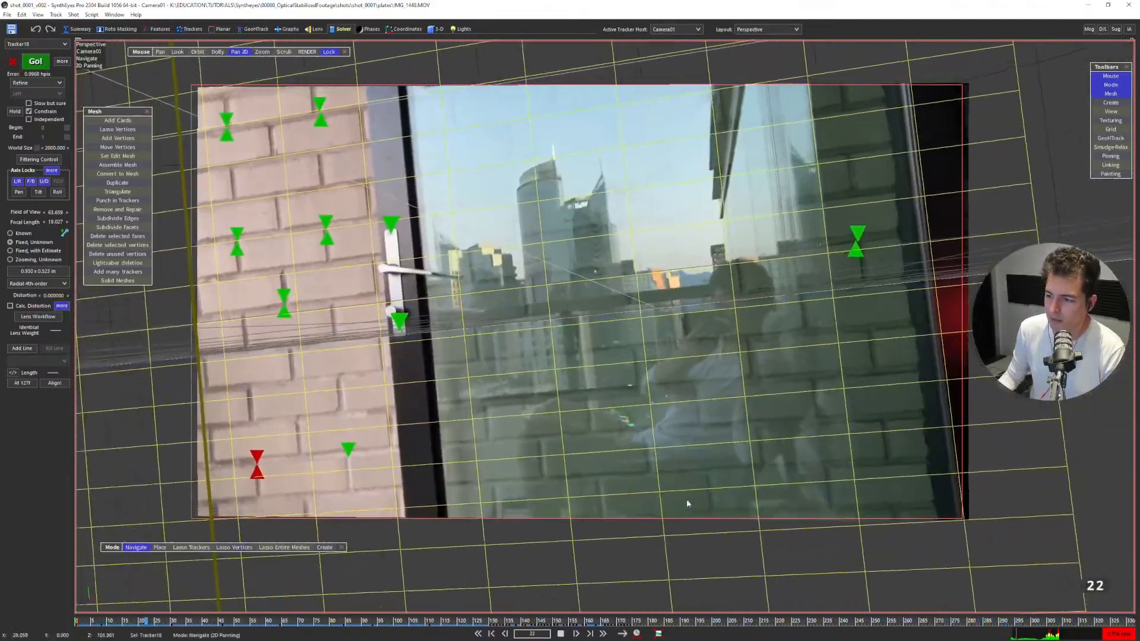
key(space)
Follow the upper brick wall tracker in 3D from frame 194 and inspect its alignment at frame 233 in the perspective view.
drag(606, 624, 694, 590)
key(1)
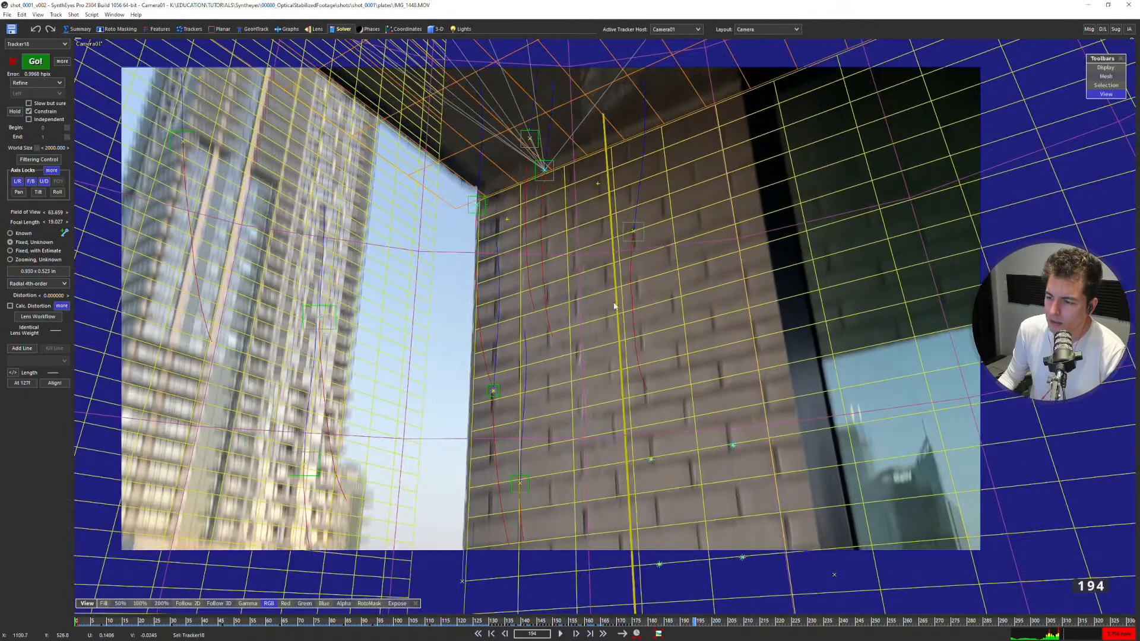
key(5)
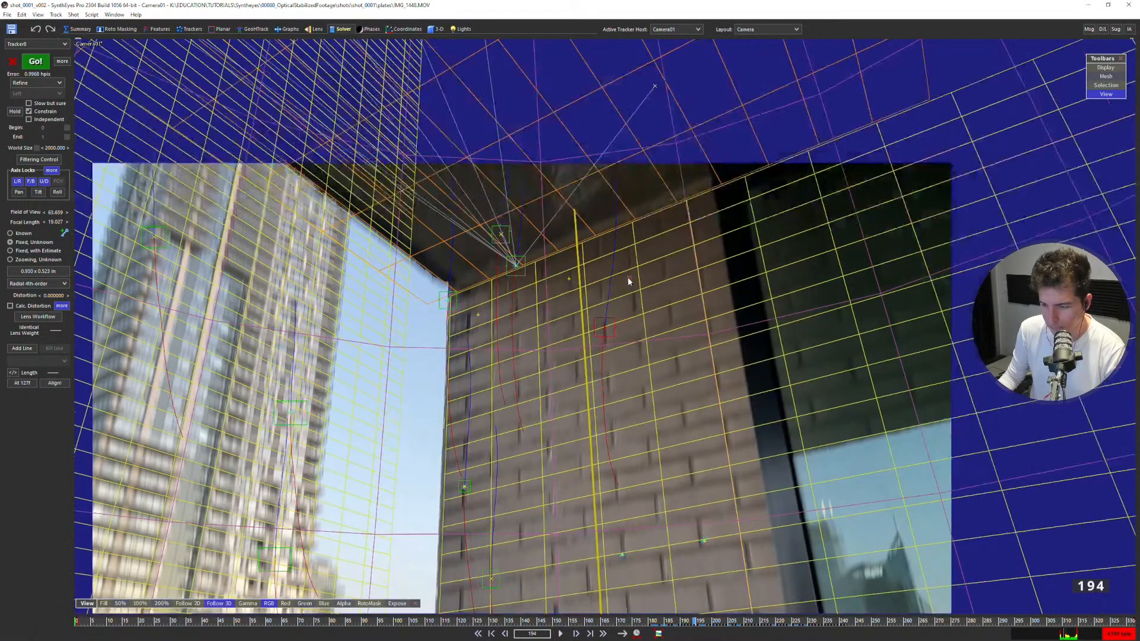
mouse_move(684, 621)
mouse_down()
mouse_move(825, 564)
mouse_move(787, 542)
mouse_up()
key(F7)
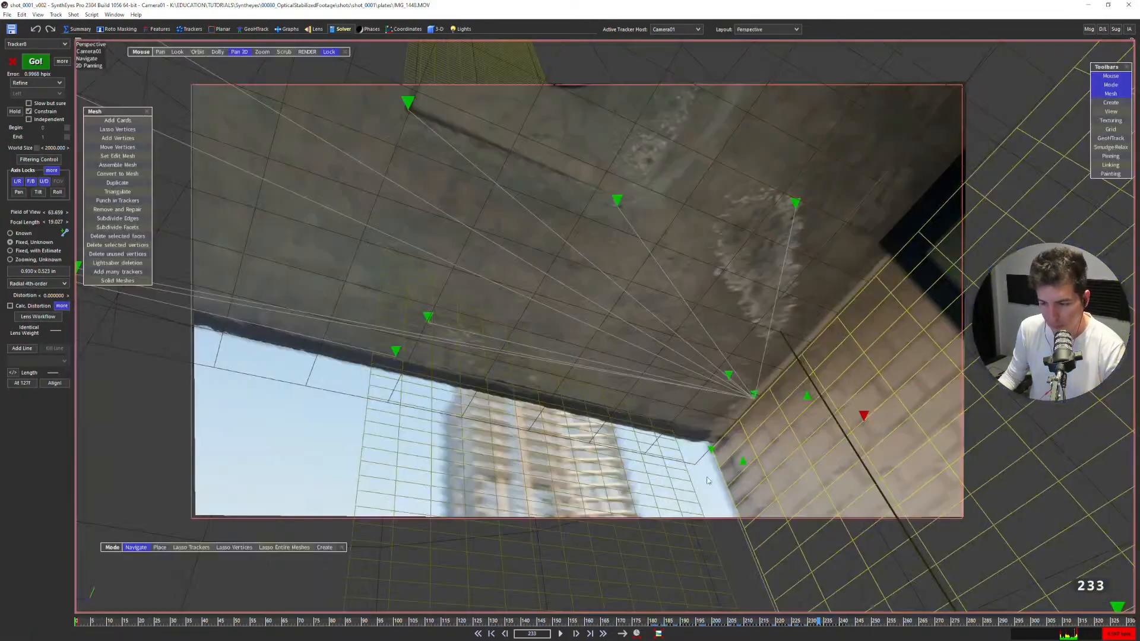
Center the perspective view on the selected wall tracker and examine the brick grid up close at frame 179.
key(5)
drag(811, 621, 650, 580)
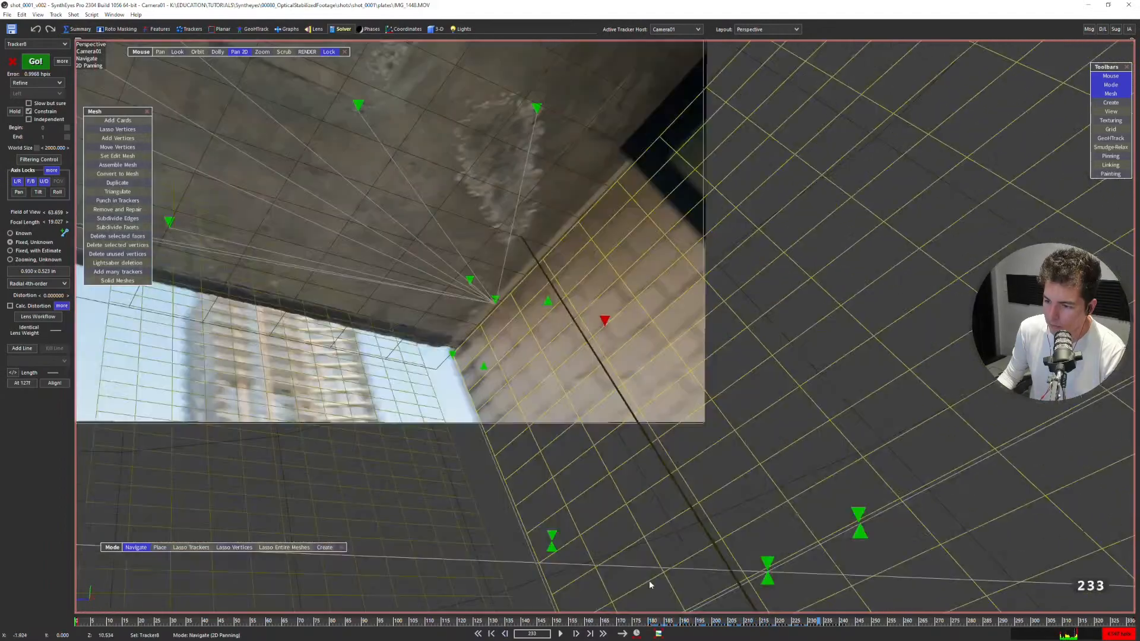
drag(673, 621, 646, 602)
scroll(619, 481, up, 3)
scroll(620, 481, up, 2)
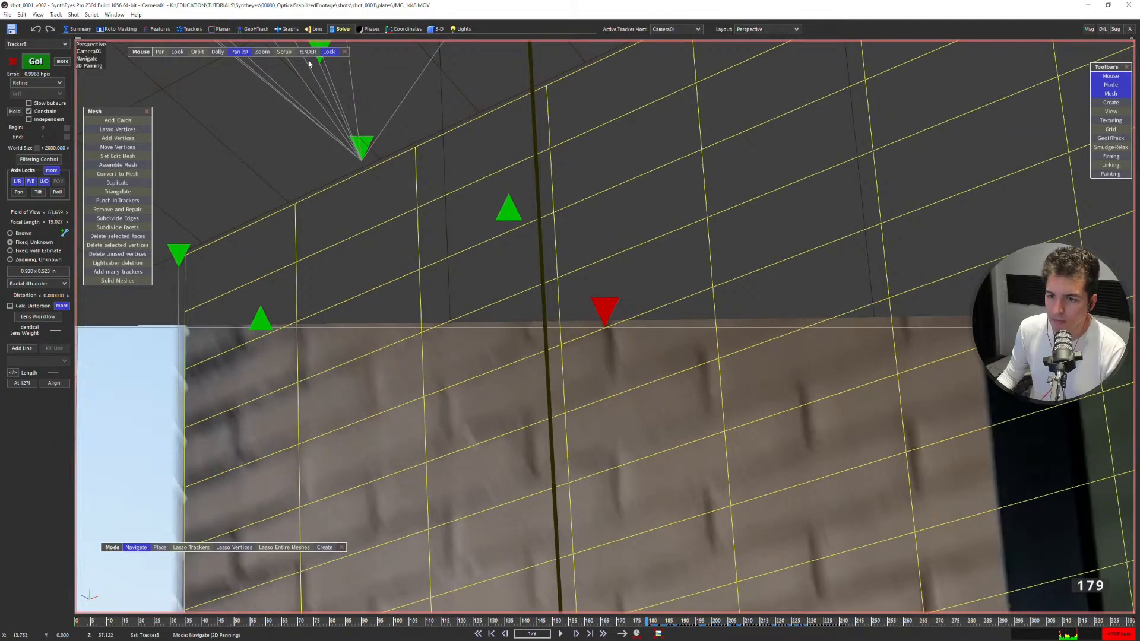
Review the advanced solver settings and close them without changing anything.
click(62, 62)
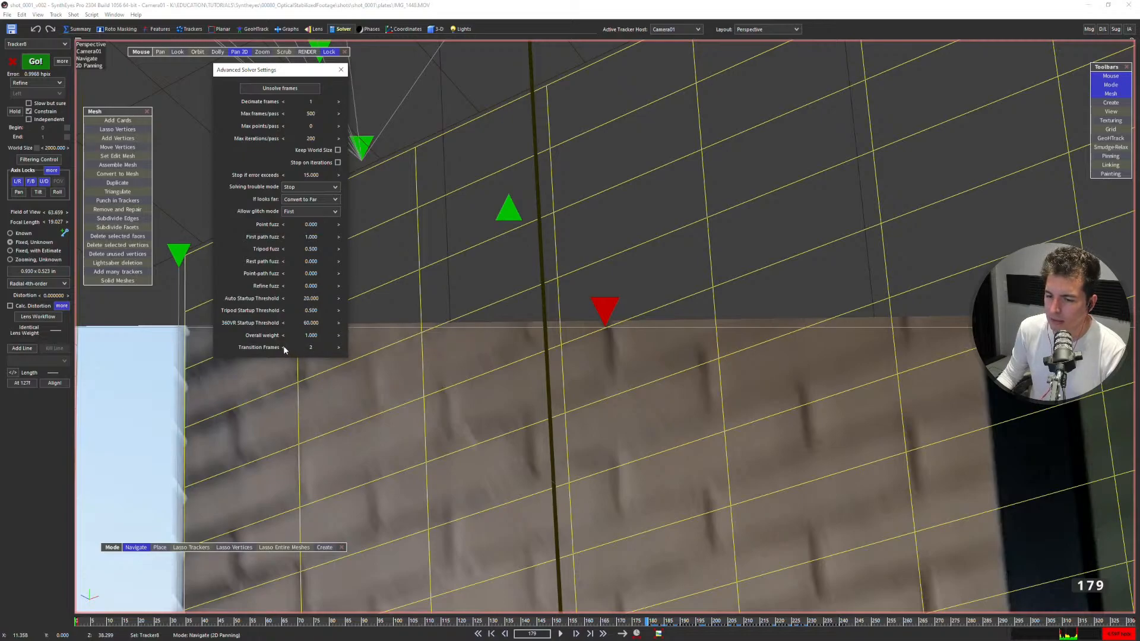
click(340, 70)
scroll(532, 220, down, 2)
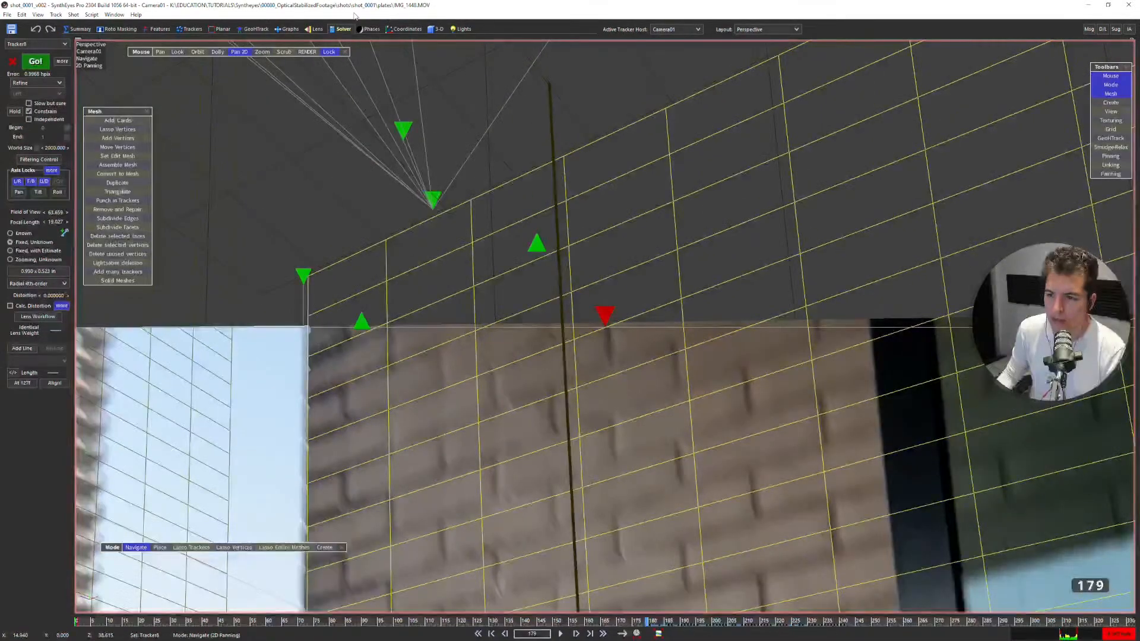
Clear the camera's position axis locks in the lock controls and refine the solve again.
key(shift+a)
click(51, 170)
click(511, 213)
click(654, 191)
key(F9)
click(171, 159)
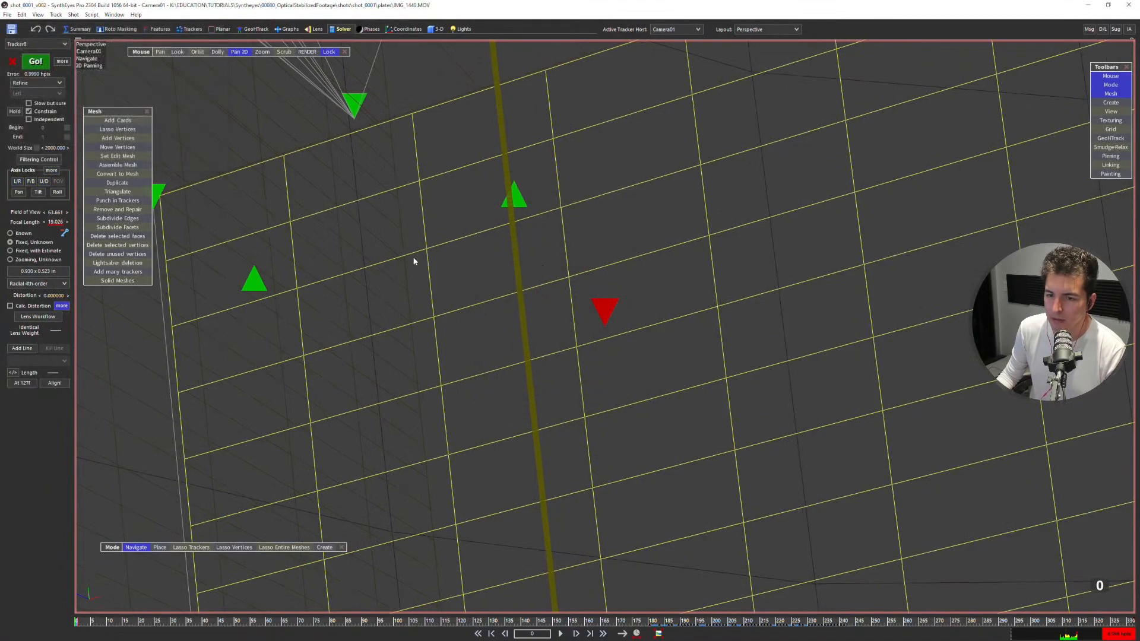
Examine how the grids line up with the brick wall at frame 183 after the new solve.
drag(355, 619, 662, 610)
scroll(621, 391, down, 5)
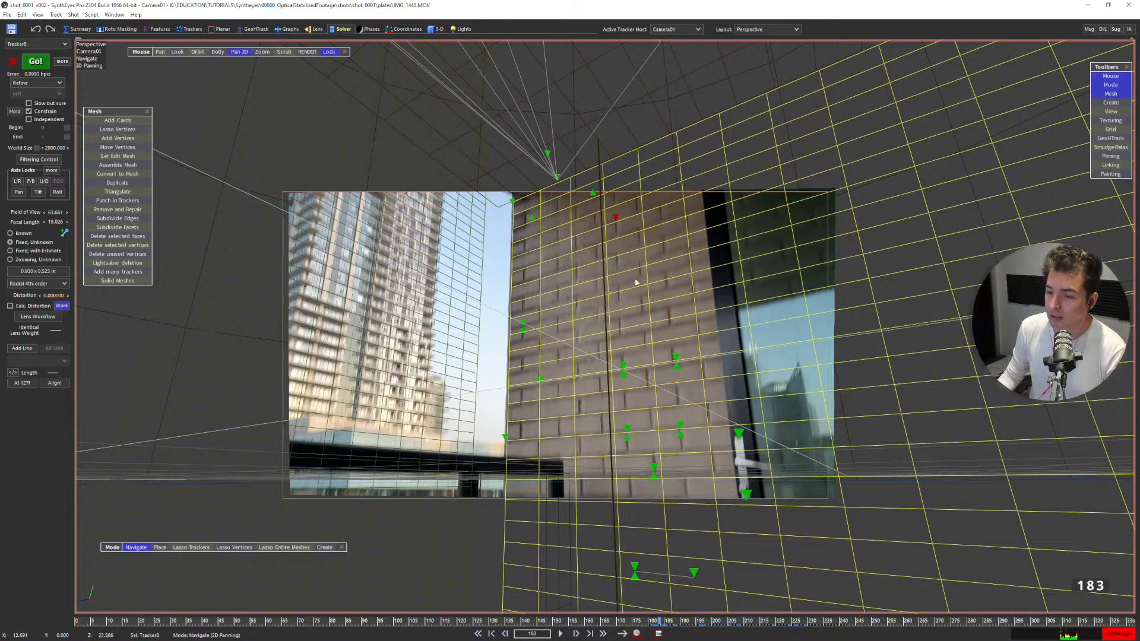
scroll(558, 315, up, 3)
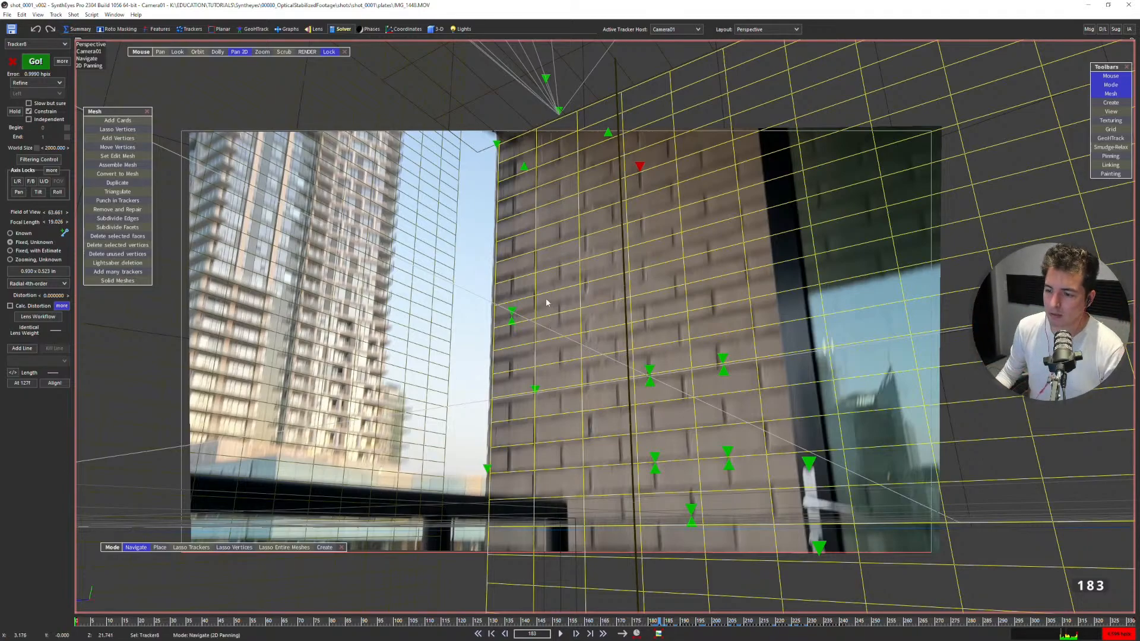
scroll(575, 278, up, 2)
drag(558, 319, 406, 419)
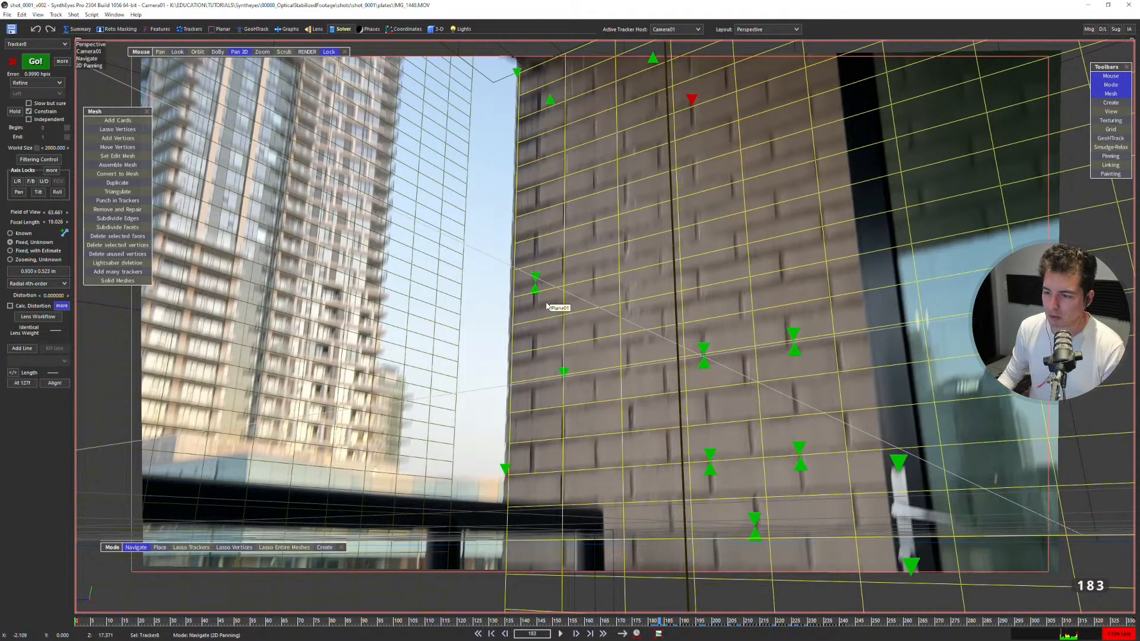
scroll(574, 297, down, 1)
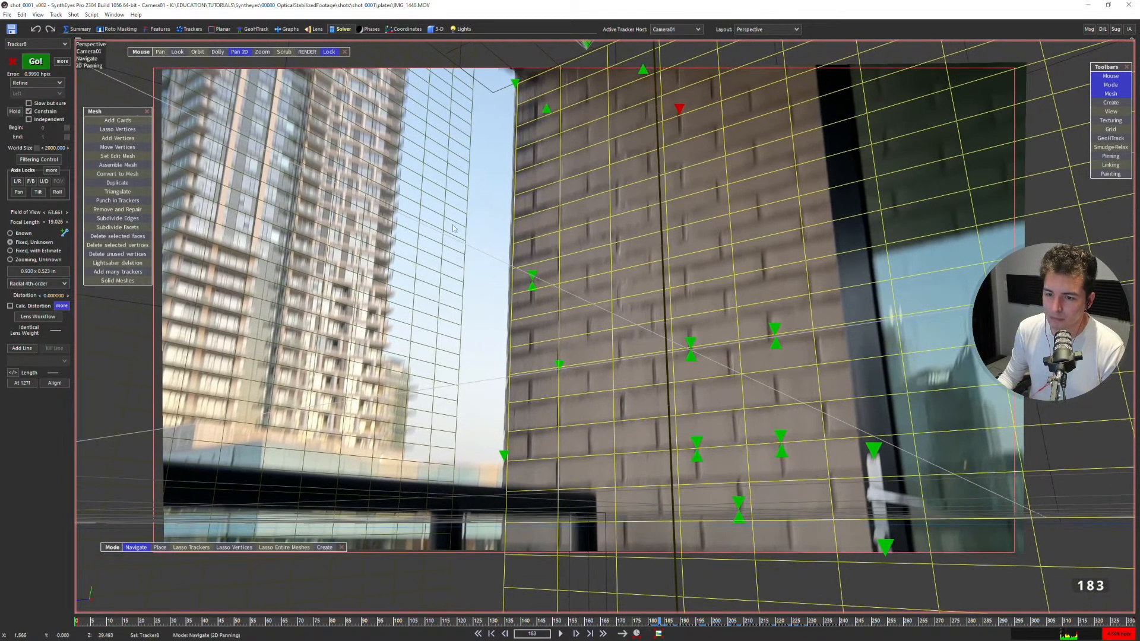
Step through the frames between 179 and 185 to check the upper wall tracker and grid against the bricks.
key(Right)
key(Right)
key(Left)
key(Left)
key(Left)
key(Left)
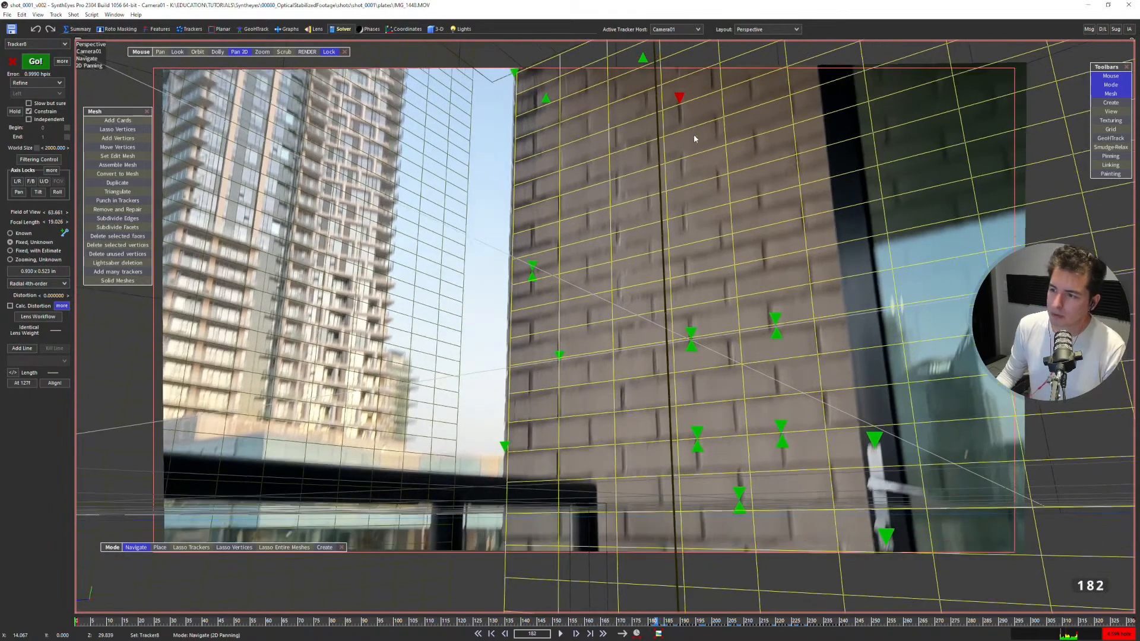
scroll(690, 89, up, 2)
middle_drag(704, 45, 687, 88)
key(Left)
key(Left)
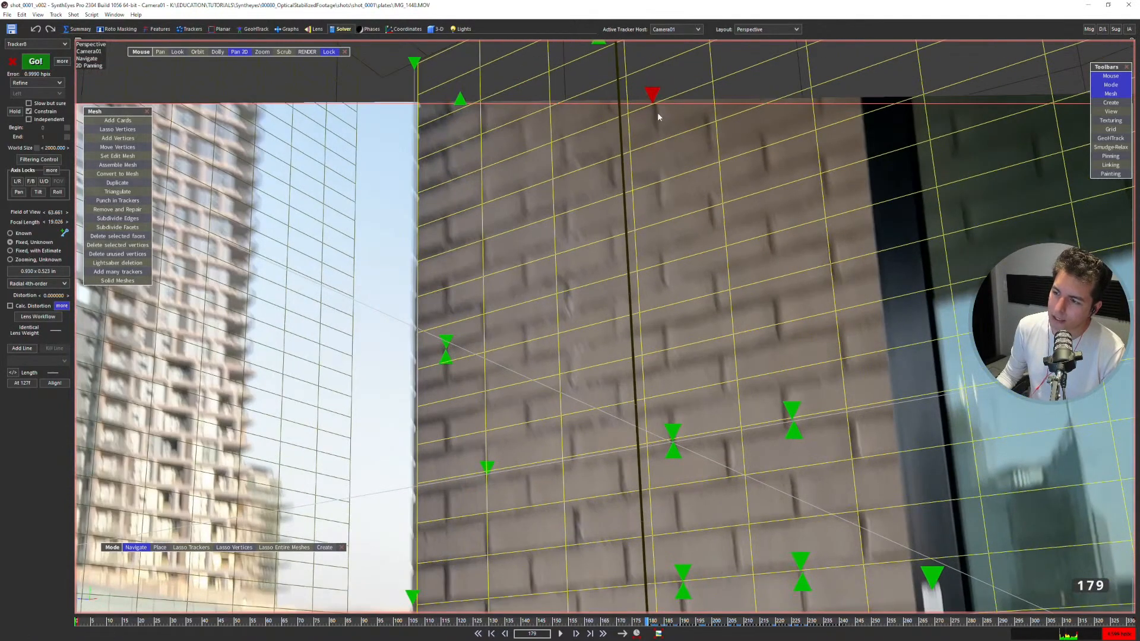
Check the whole wall around frame 179, and play the shot from frame 0 to inspect the grid alignment.
scroll(679, 150, down, 2)
middle_drag(606, 301, 620, 264)
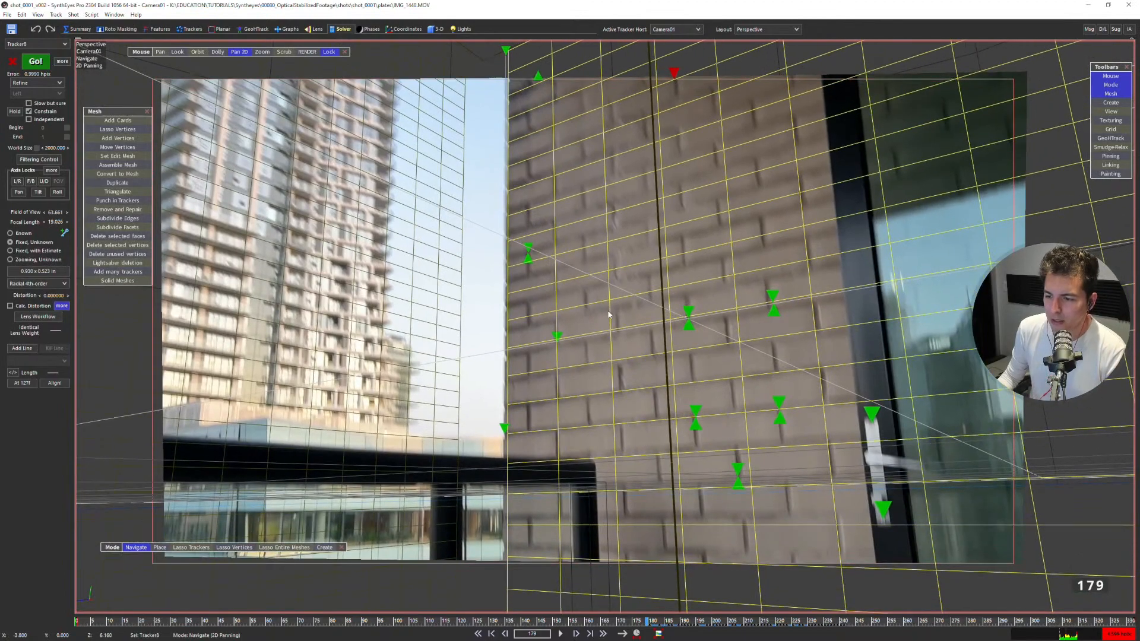
key(Right)
key(Right)
key(Right)
key(Home)
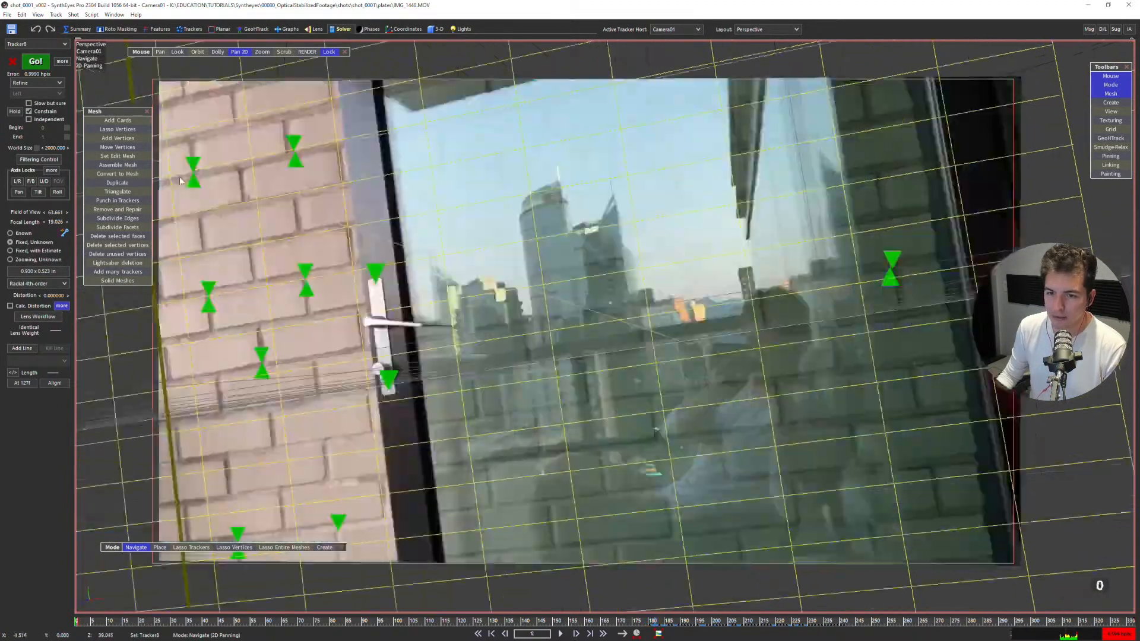
key(space)
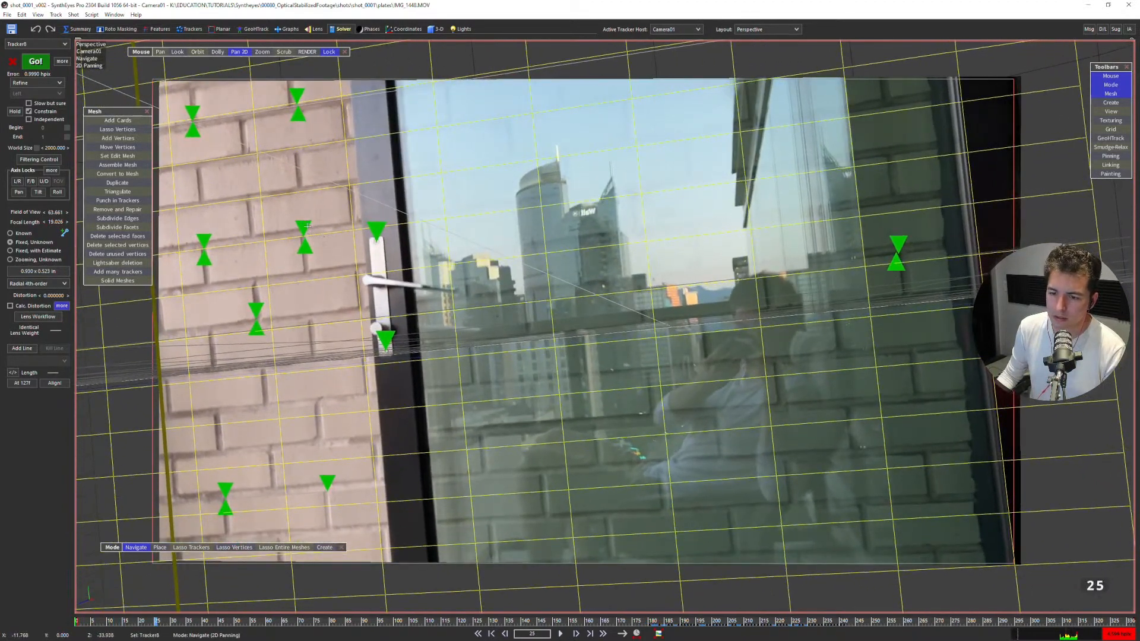
Select Tracker1 on the brick wall, pan the perspective view to follow it, and play the shot.
click(307, 226)
click(343, 29)
scroll(637, 417, down, 2)
middle_drag(636, 417, 731, 372)
click(679, 383)
key(5)
scroll(547, 343, up, 2)
middle_drag(196, 348, 588, 354)
scroll(596, 363, down, 4)
scroll(606, 389, up, 1)
key(space)
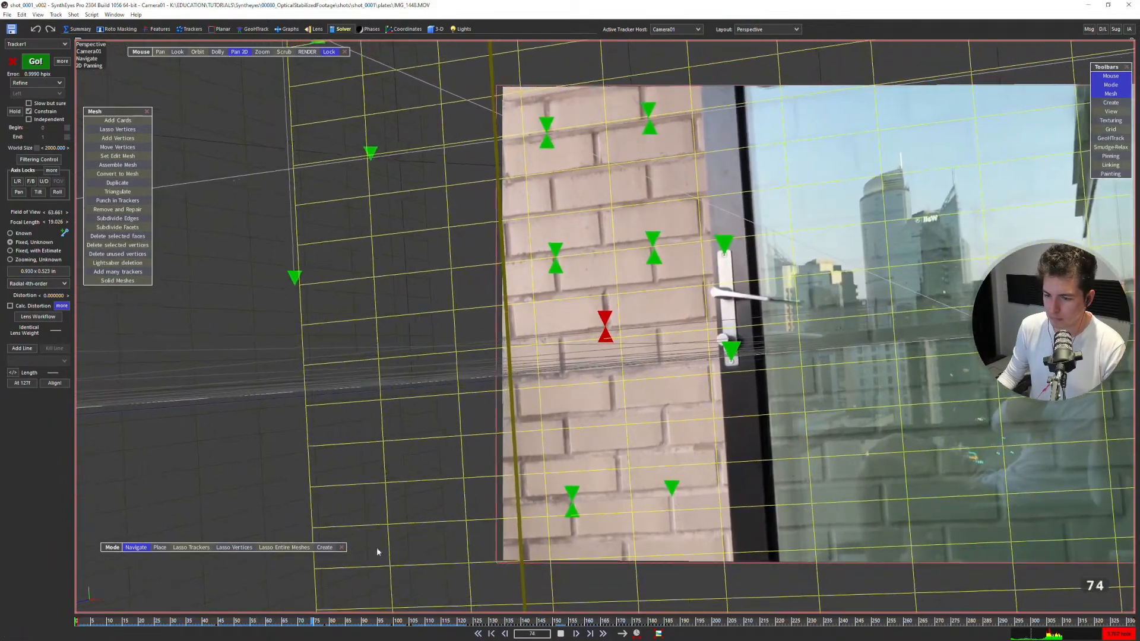
Inspect the wall grid around frame 179 and play the shot to check the trackers against the footage.
drag(358, 621, 646, 499)
middle_drag(502, 232, 598, 338)
scroll(596, 338, down, 3)
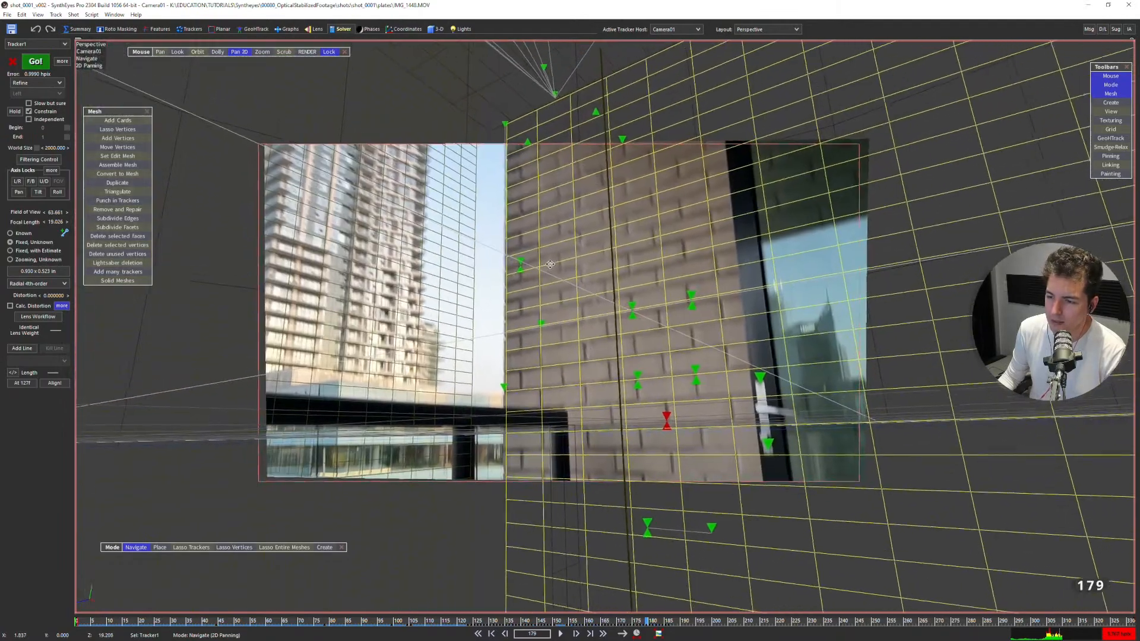
middle_drag(551, 263, 541, 262)
scroll(541, 263, up, 3)
key(Right)
key(Left)
key(Left)
key(space)
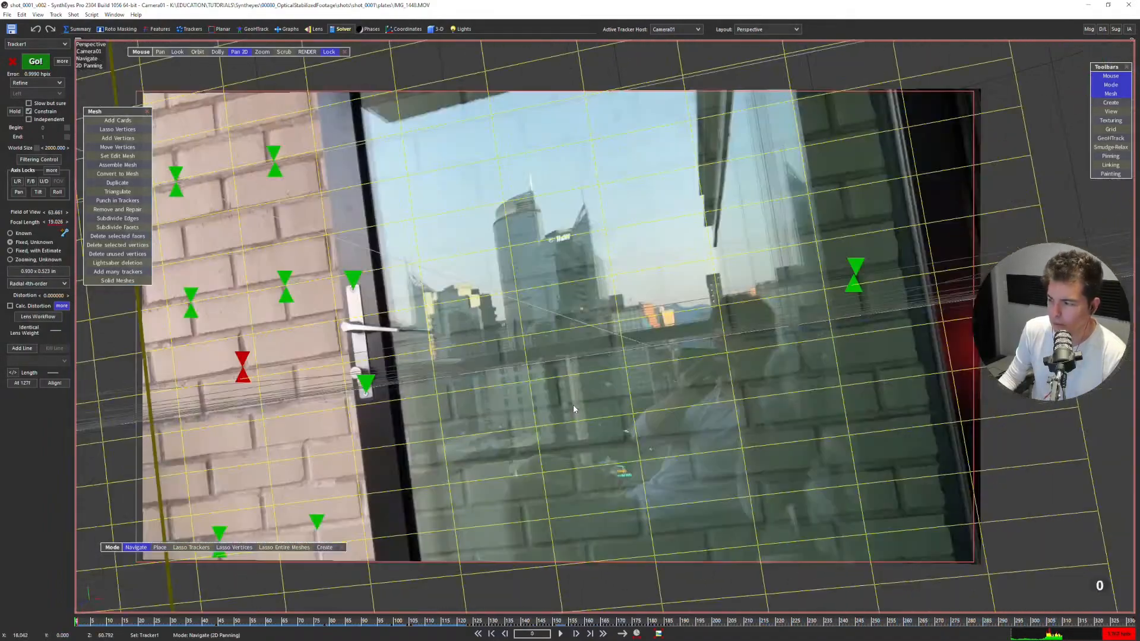
Examine the grid alignment at frame 0 in the Camera view.
key(5)
scroll(597, 406, down, 2)
middle_drag(481, 254, 544, 373)
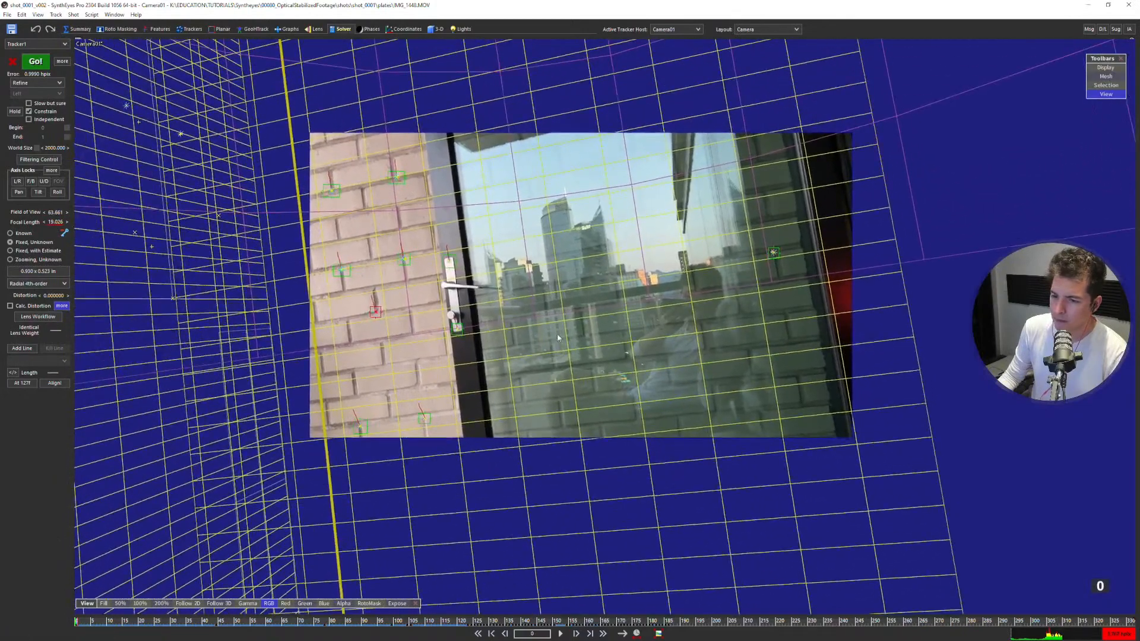
scroll(540, 339, up, 1)
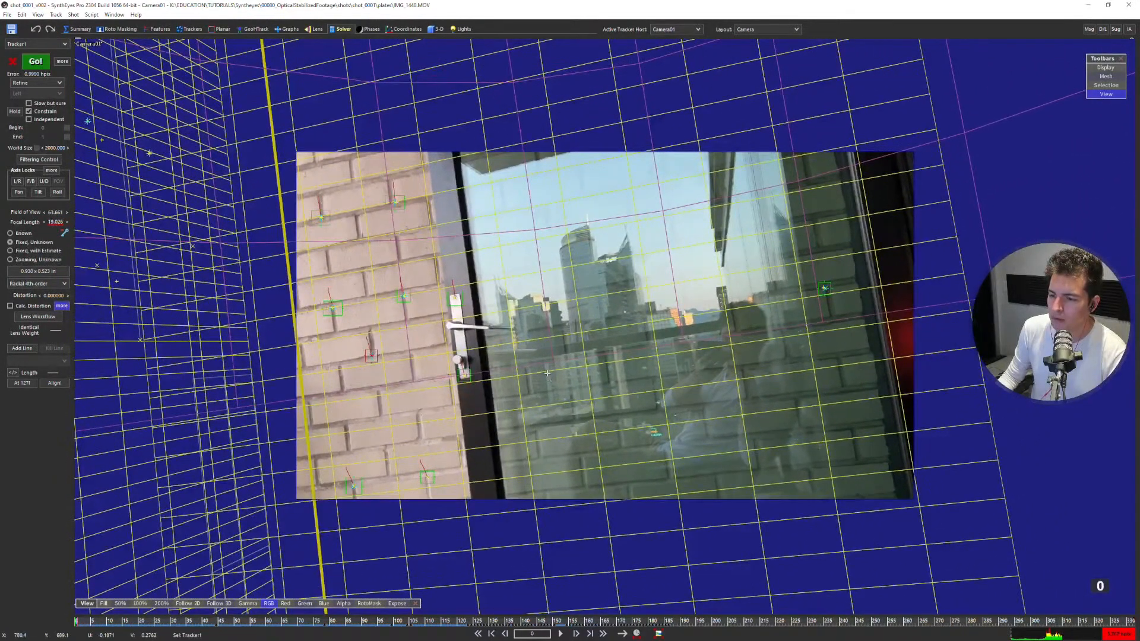
Return to the perspective view and change its view option for how the grid wireframes are drawn.
key(F4)
right_click(553, 323)
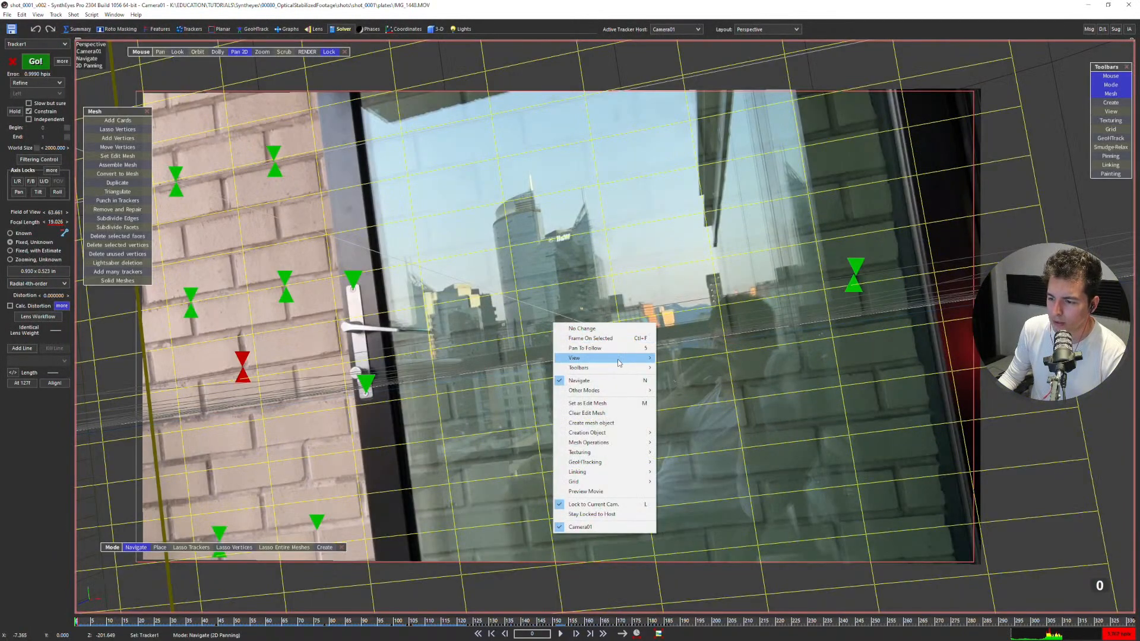
mouse_move(618, 359)
click(682, 513)
key(space)
scroll(550, 355, down, 1)
key(shift+a)
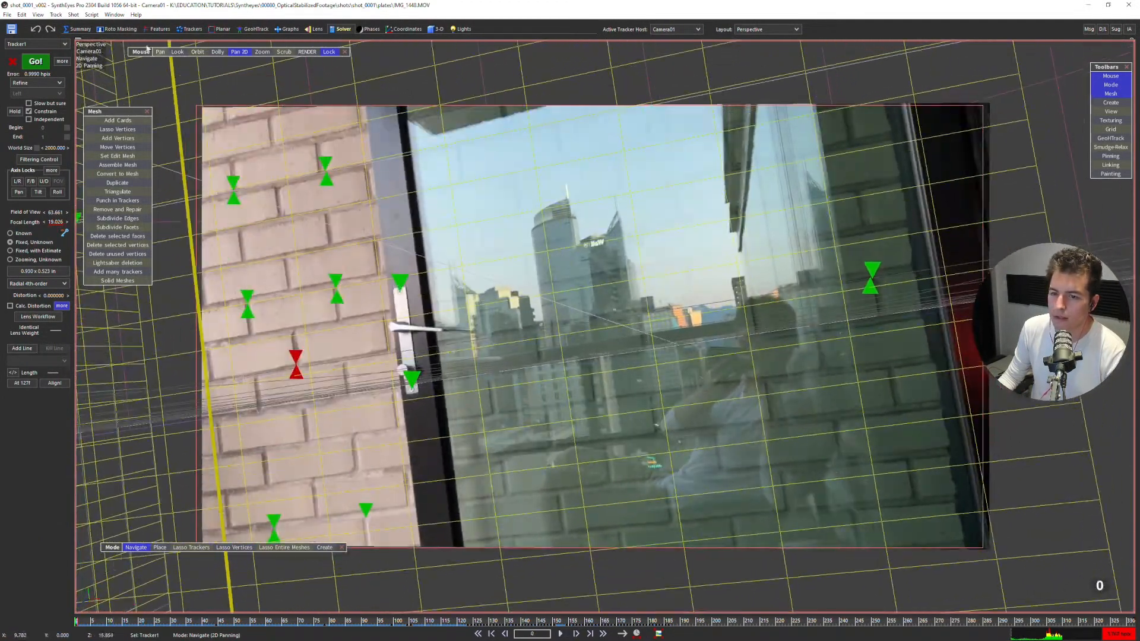
Open the graph editor from the Summary room and expand Camera01's channels with the solved path group collapsed.
click(77, 30)
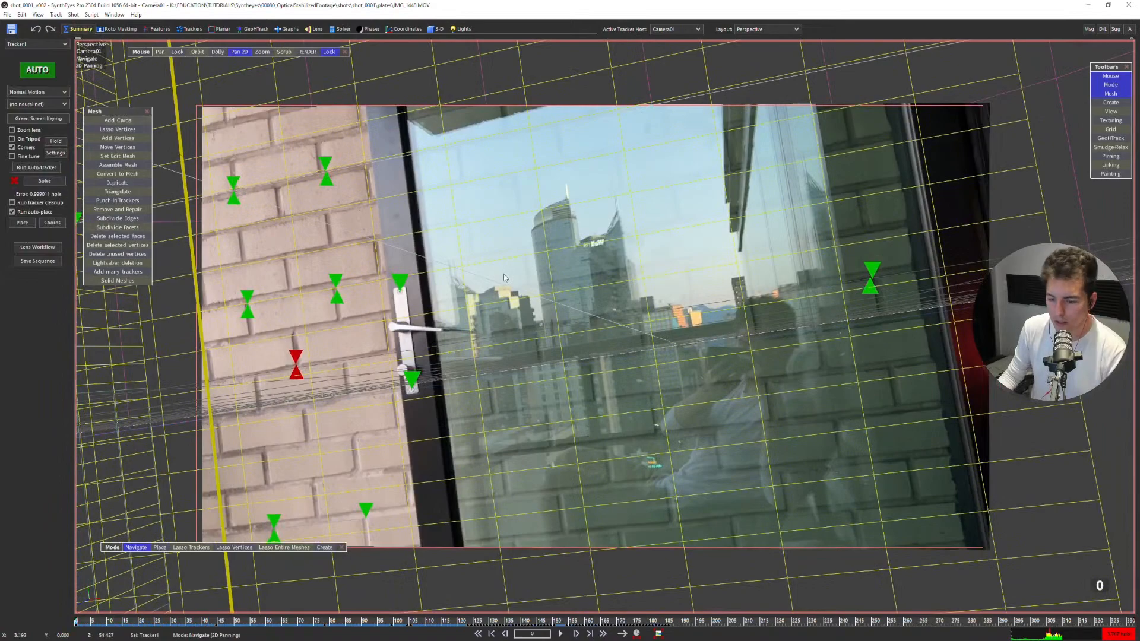
key(F7)
middle_drag(418, 197, 460, 198)
drag(461, 81, 554, 75)
click(195, 154)
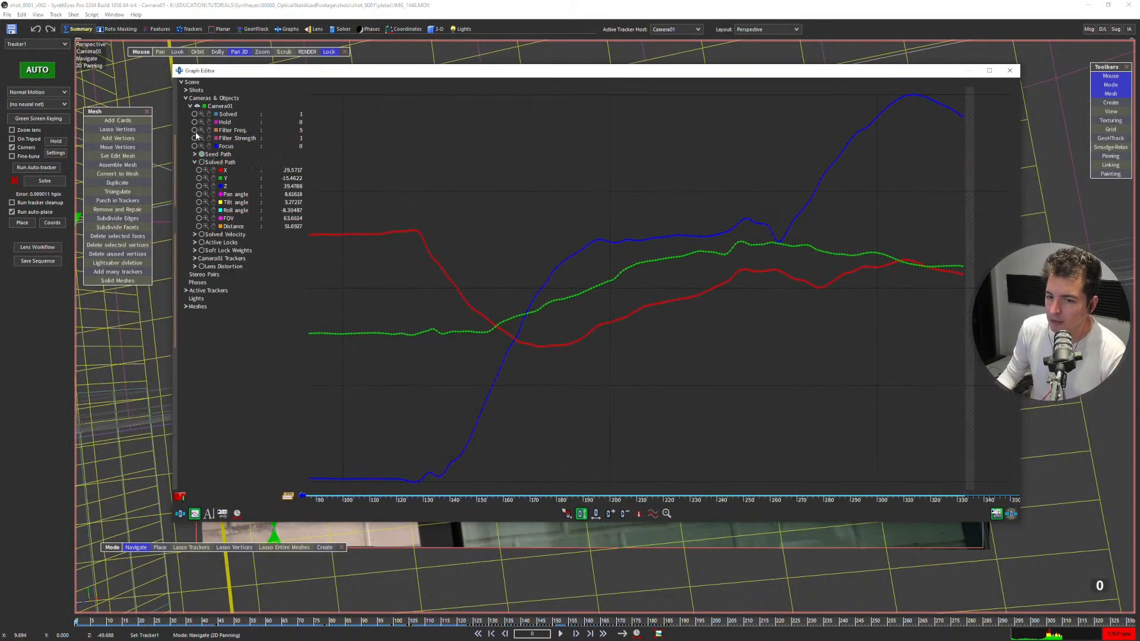
click(191, 106)
click(186, 98)
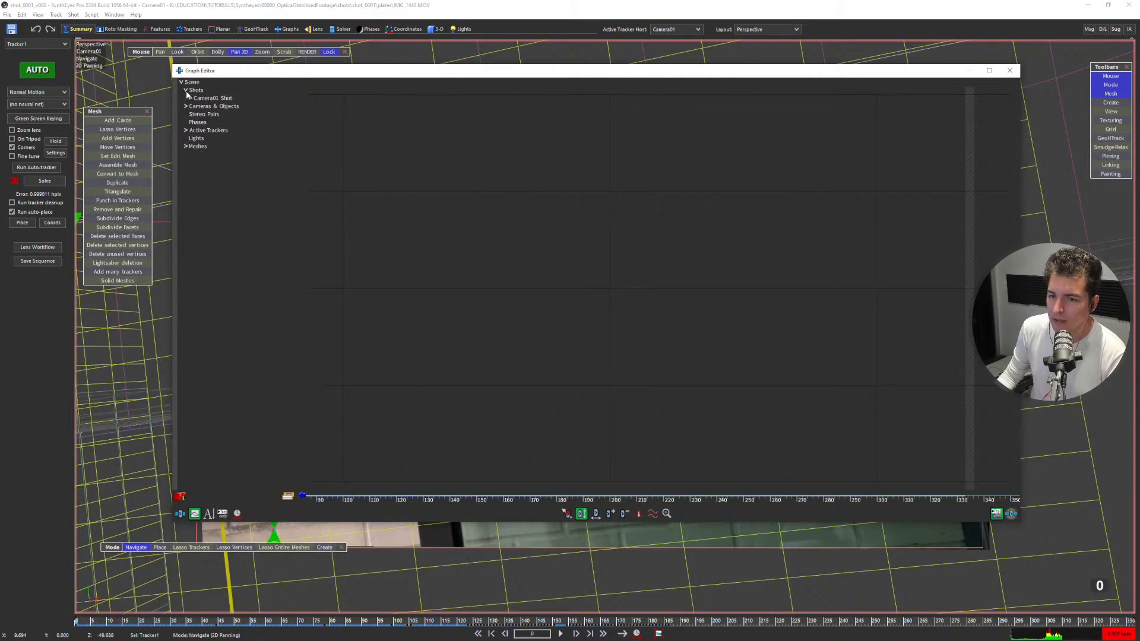
click(189, 98)
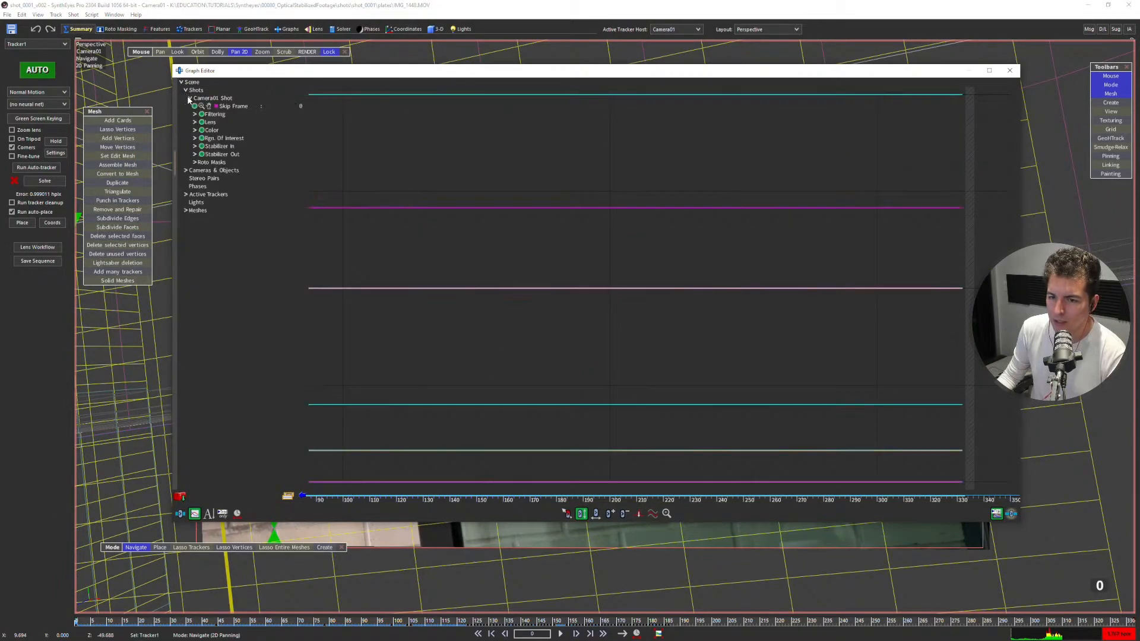
click(189, 98)
click(189, 115)
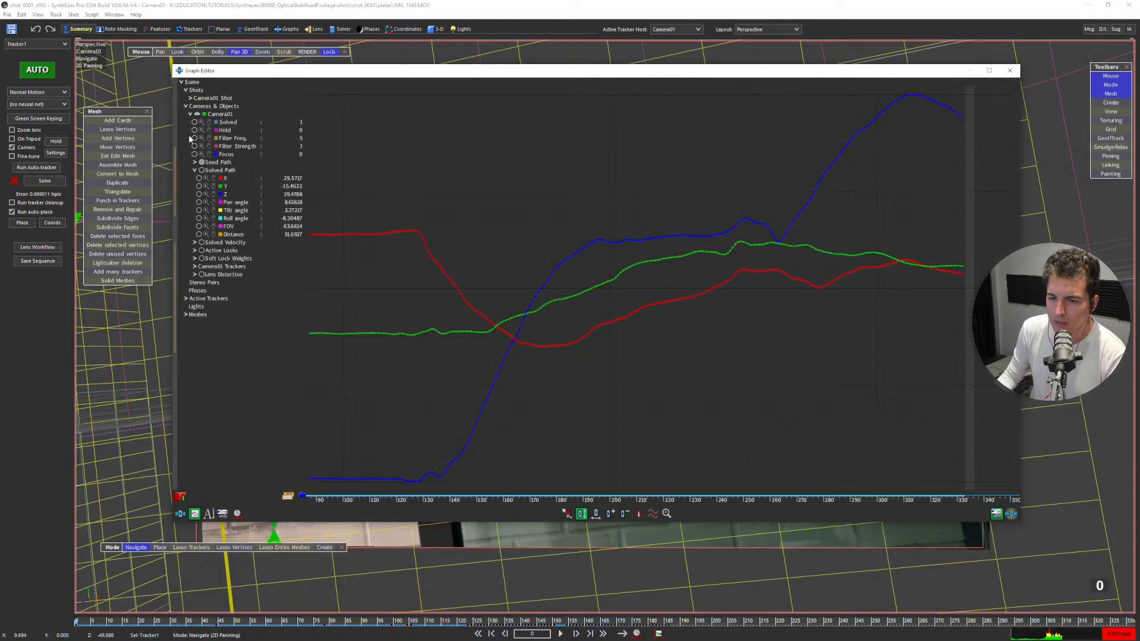
click(194, 171)
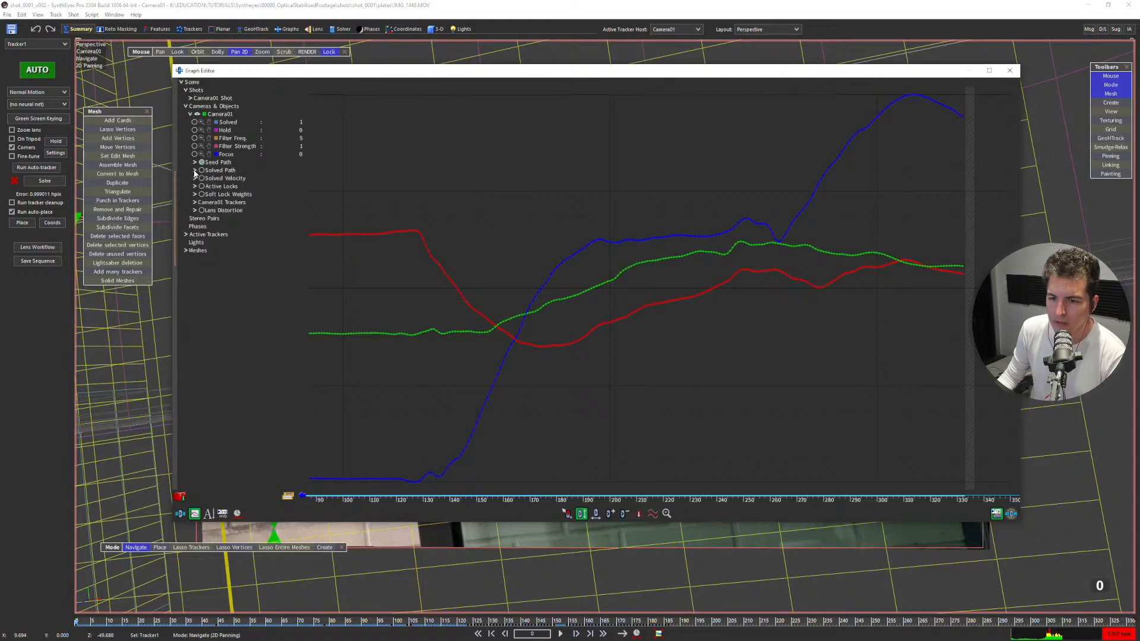
Show only Camera01's U2 and V2 lens distortion curves in the graph editor, hiding the path curves.
click(194, 211)
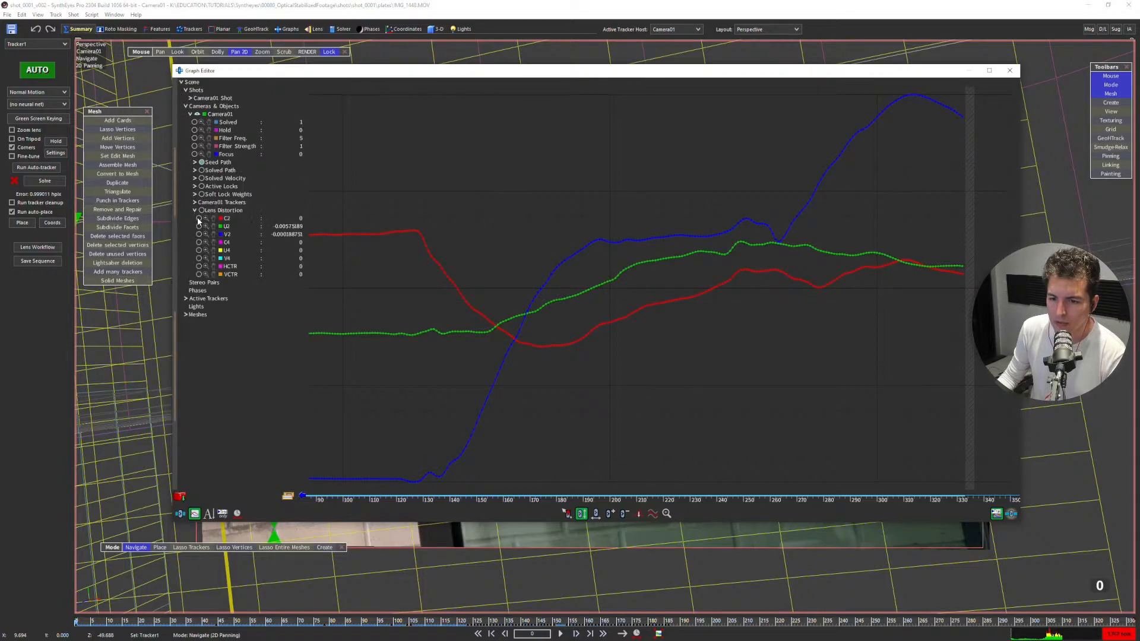
drag(199, 226, 199, 234)
double_click(214, 228)
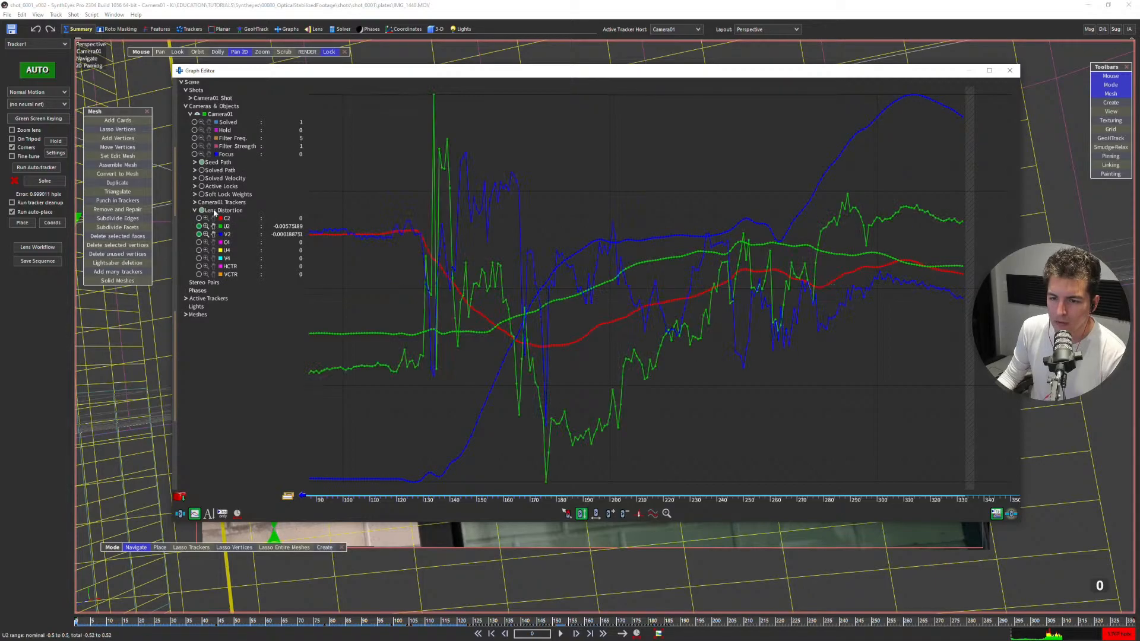
click(201, 163)
Play and scrub the shot around frames 153 to 188 to examine the animated U2 and V2 distortion curves.
scroll(499, 297, down, 1)
scroll(571, 304, up, 3)
key(space)
drag(380, 496, 457, 494)
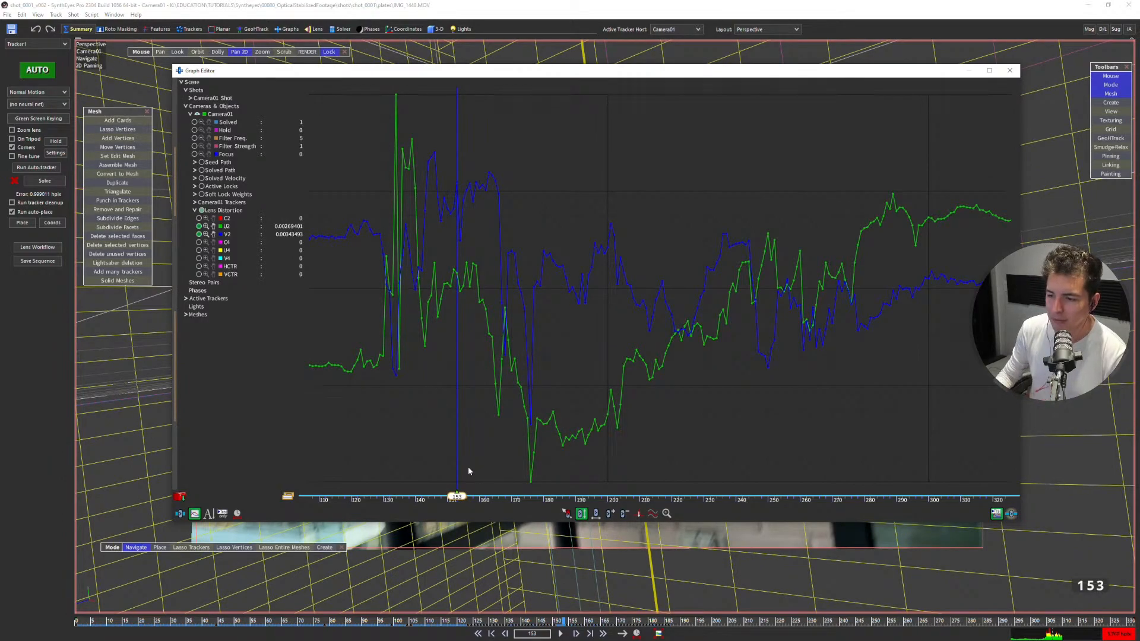
scroll(573, 297, up, 3)
scroll(514, 287, down, 3)
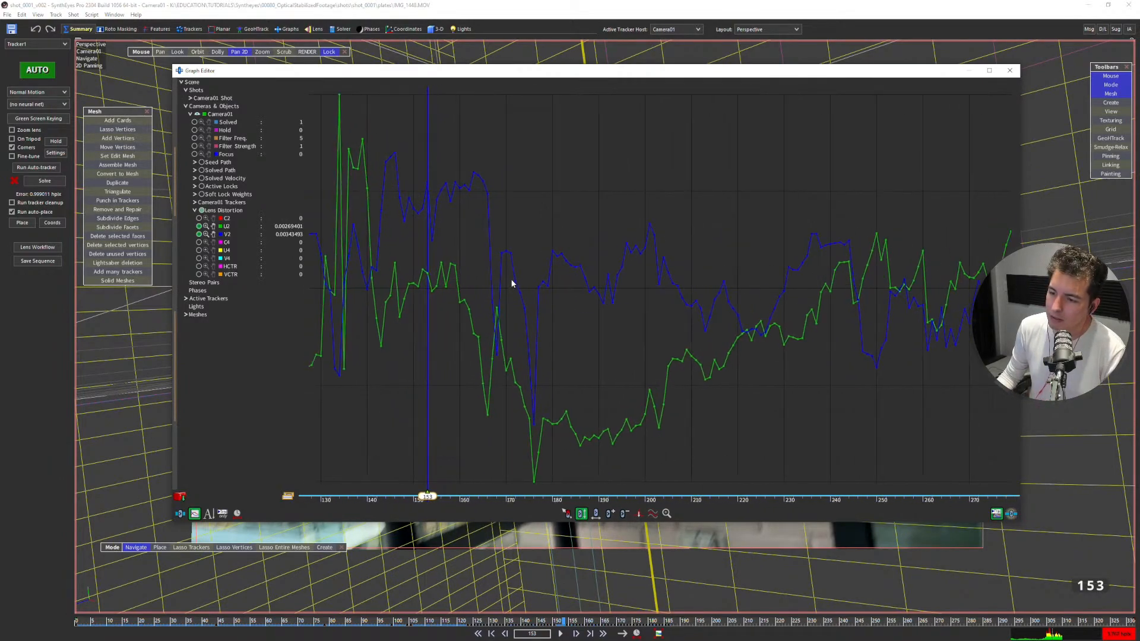
key(space)
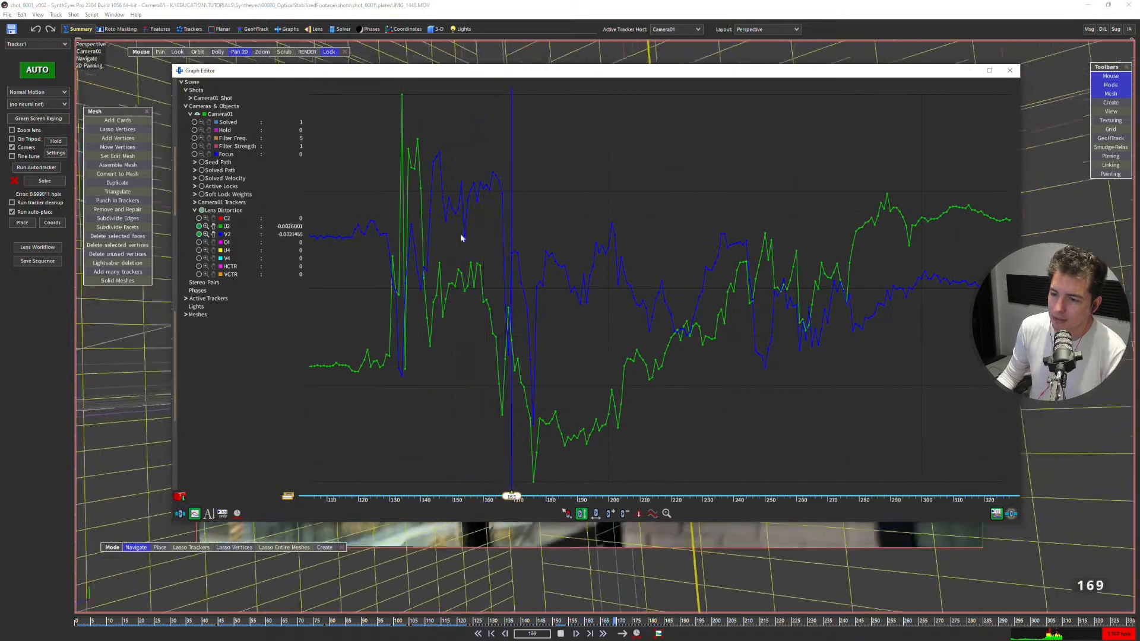
key(space)
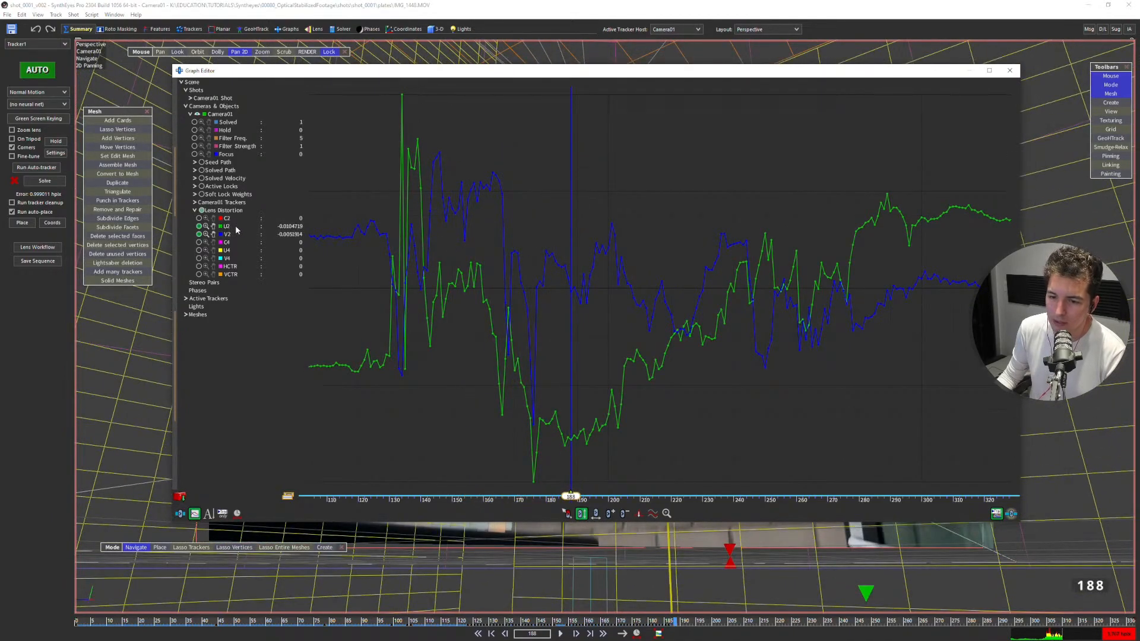
key(space)
Move the graph editor below the footage and examine the U2 and V2 distortion keys around frame 227.
drag(923, 73, 880, 271)
drag(644, 477, 664, 544)
middle_drag(623, 410, 607, 393)
mouse_move(533, 262)
mouse_down()
mouse_move(535, 467)
mouse_move(522, 267)
mouse_up()
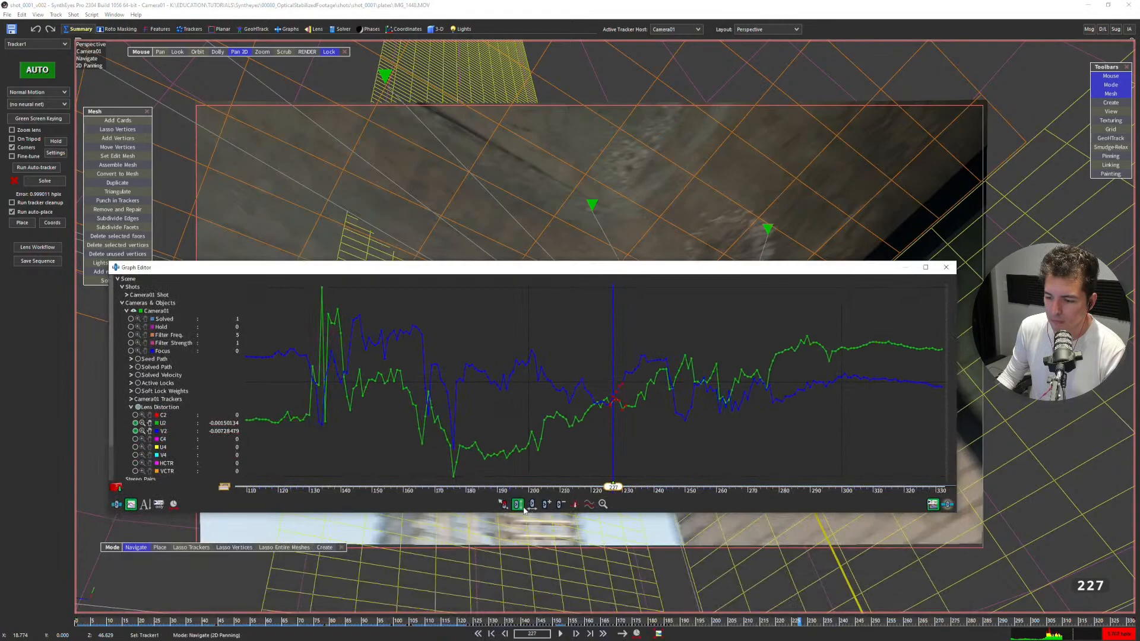
drag(615, 392, 628, 311)
scroll(629, 359, up, 2)
scroll(635, 371, down, 3)
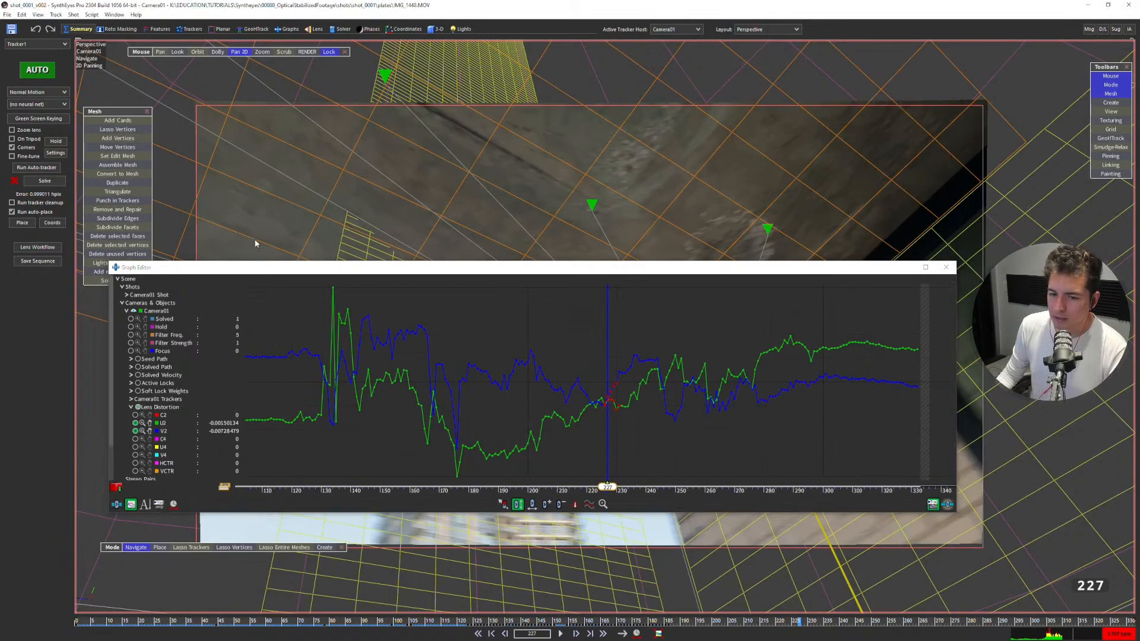
Run the advanced lens workflow with Redistorted(2) as final output and a margin of 2 pixels.
drag(119, 267, 161, 304)
click(37, 247)
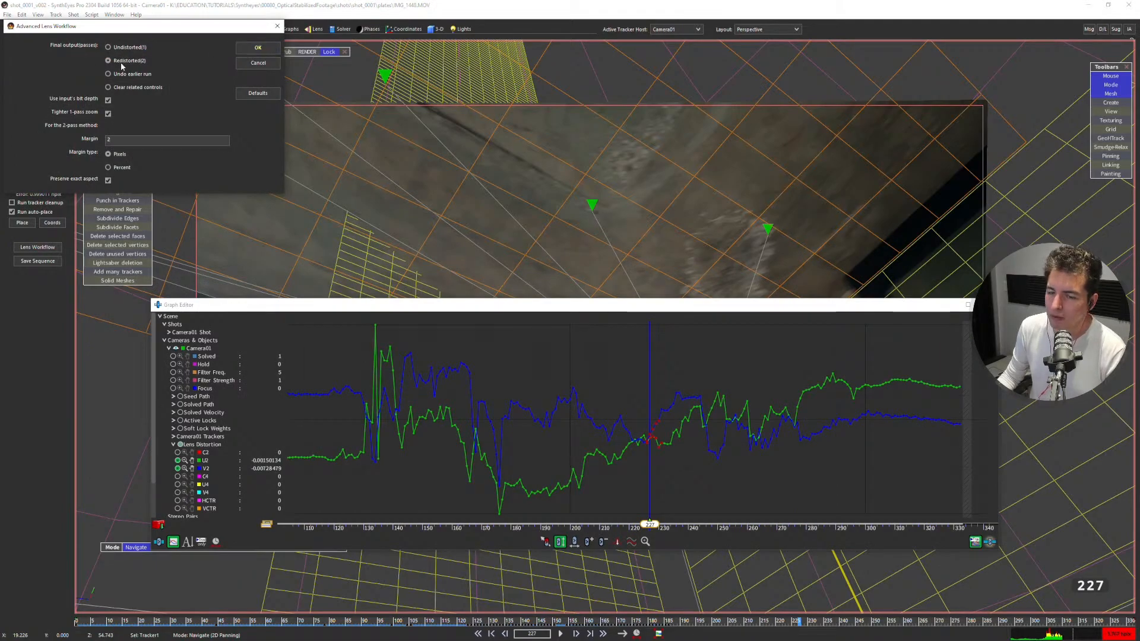
drag(207, 31, 708, 104)
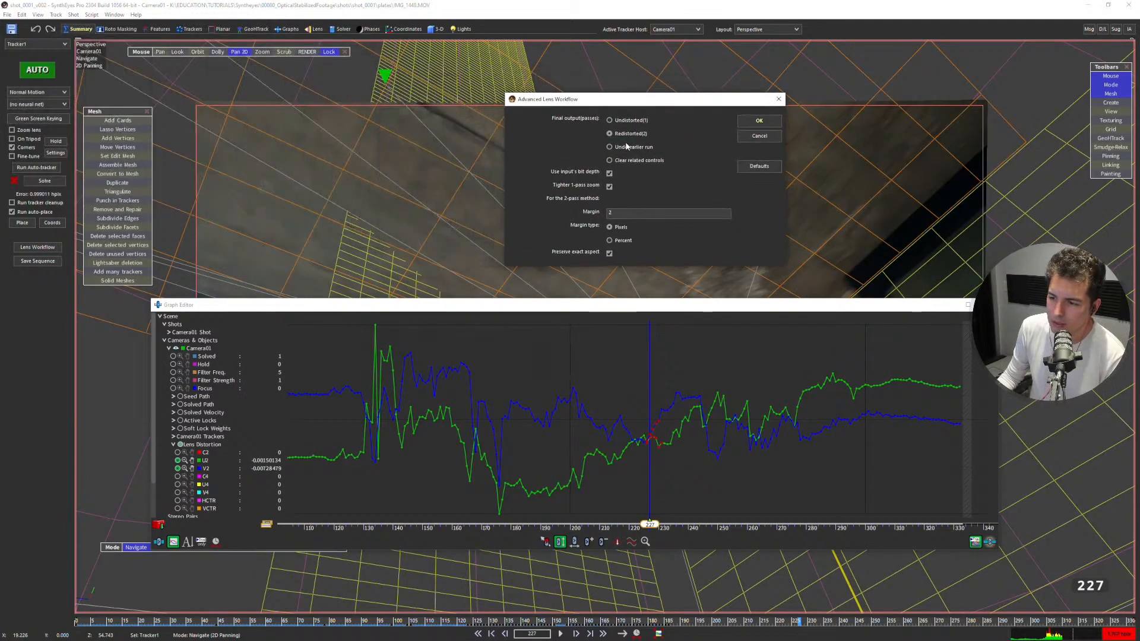
click(759, 121)
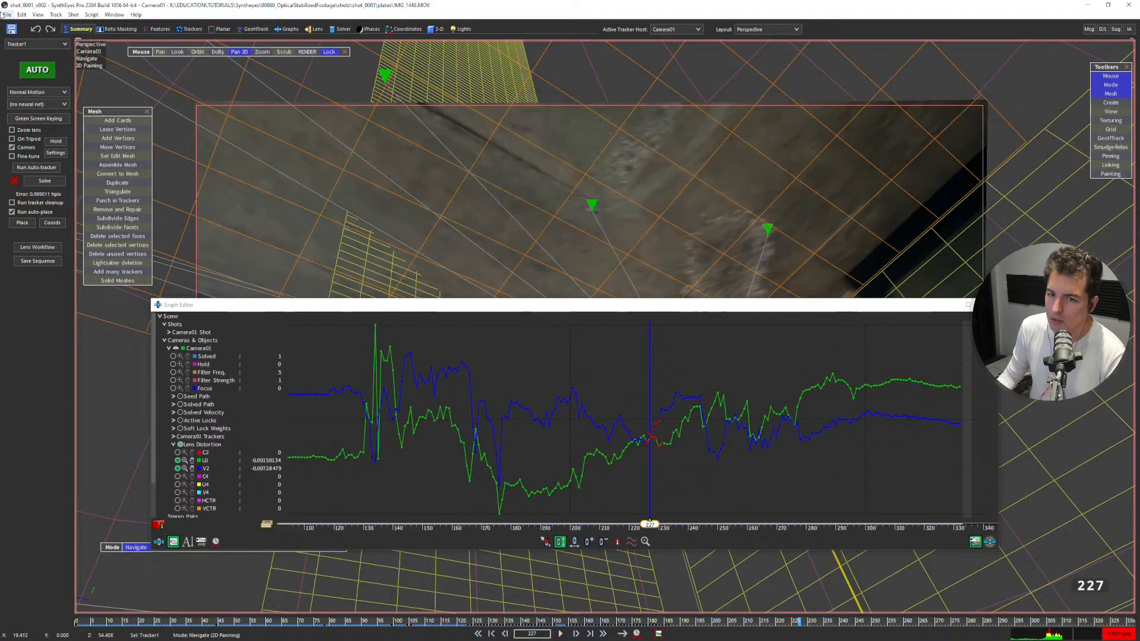
Open the file commands that offer the scene exports.
click(7, 14)
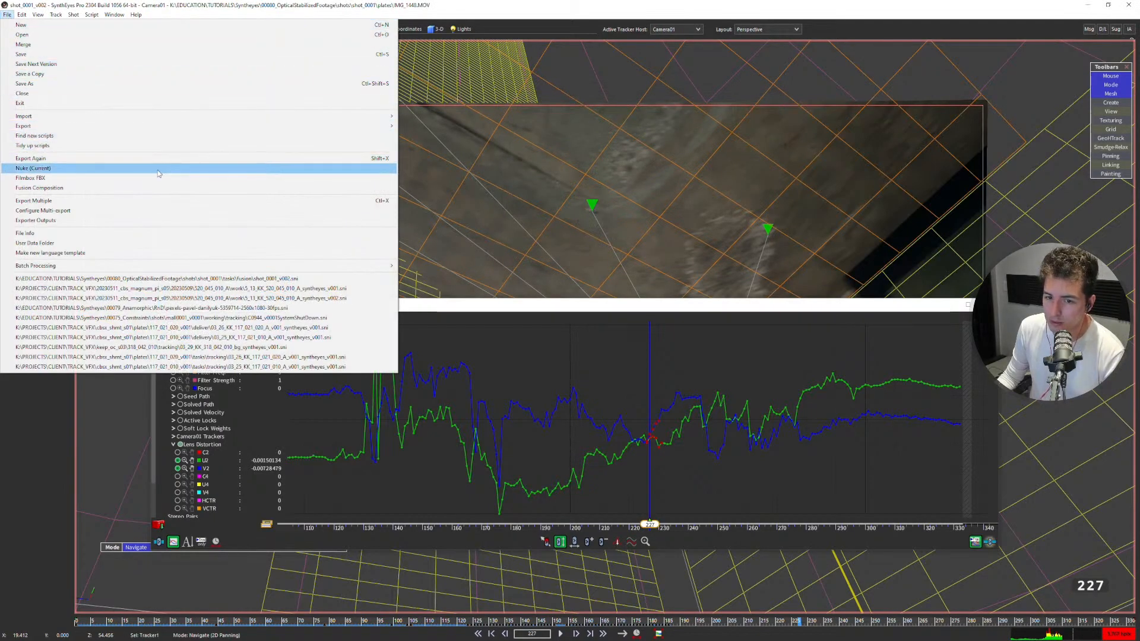
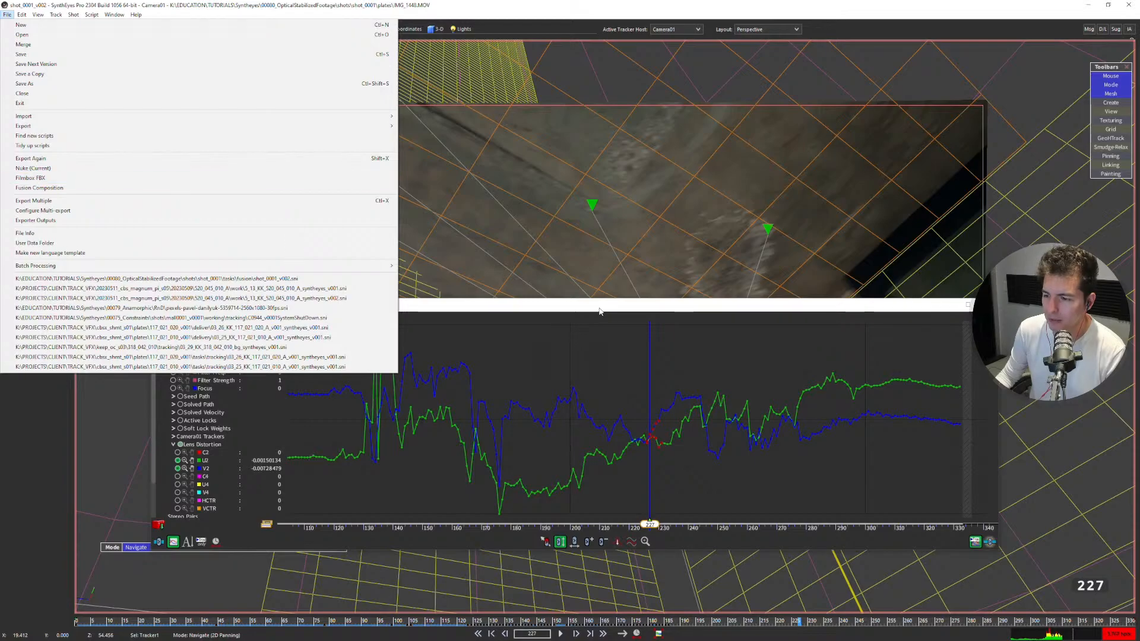
Run the Lens Workflow on the solved shot and frame the whole processed image in the perspective view.
click(267, 6)
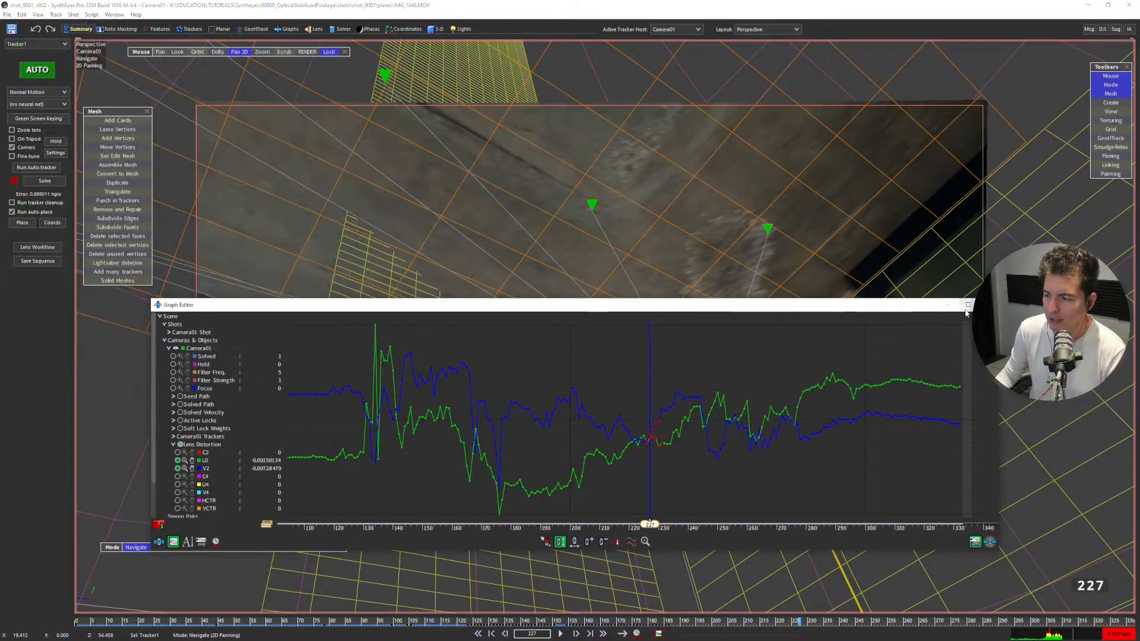
click(37, 247)
click(757, 121)
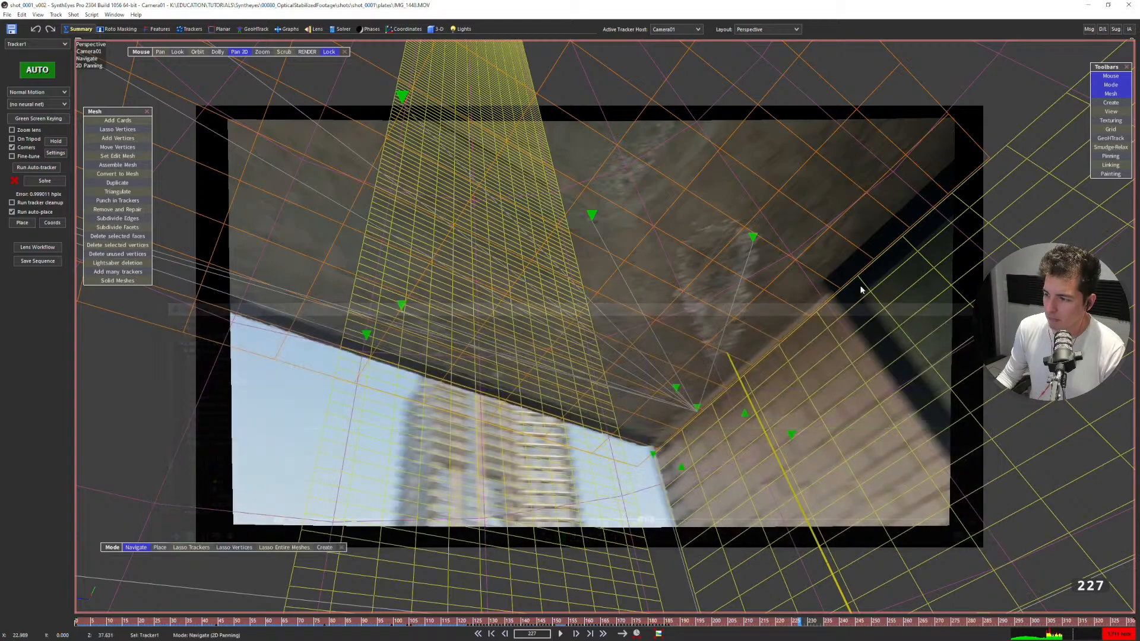
scroll(734, 299, up, 2)
scroll(732, 301, down, 1)
scroll(503, 421, down, 4)
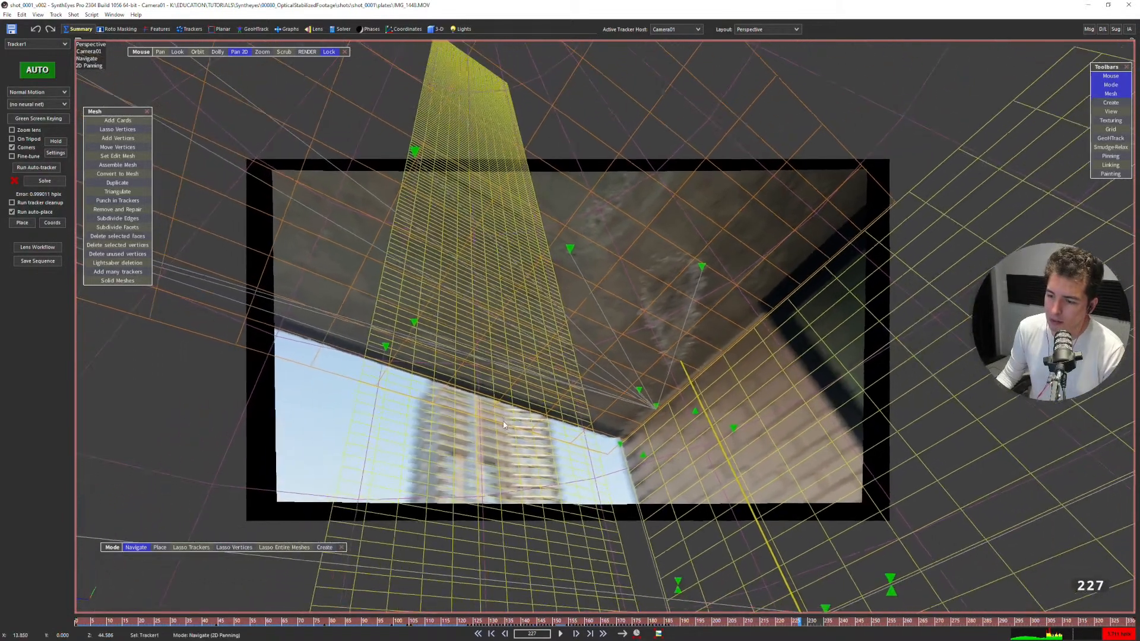
middle_drag(503, 422, 494, 407)
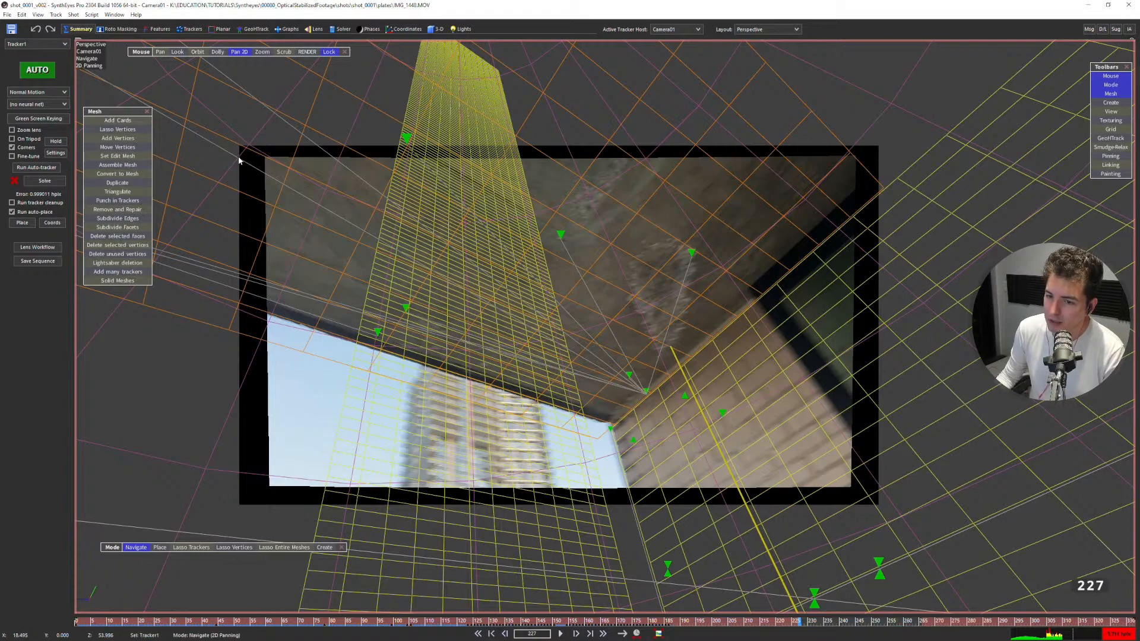
Check the shot's image size, aspect and frame-rate settings without changing them.
click(73, 15)
click(438, 238)
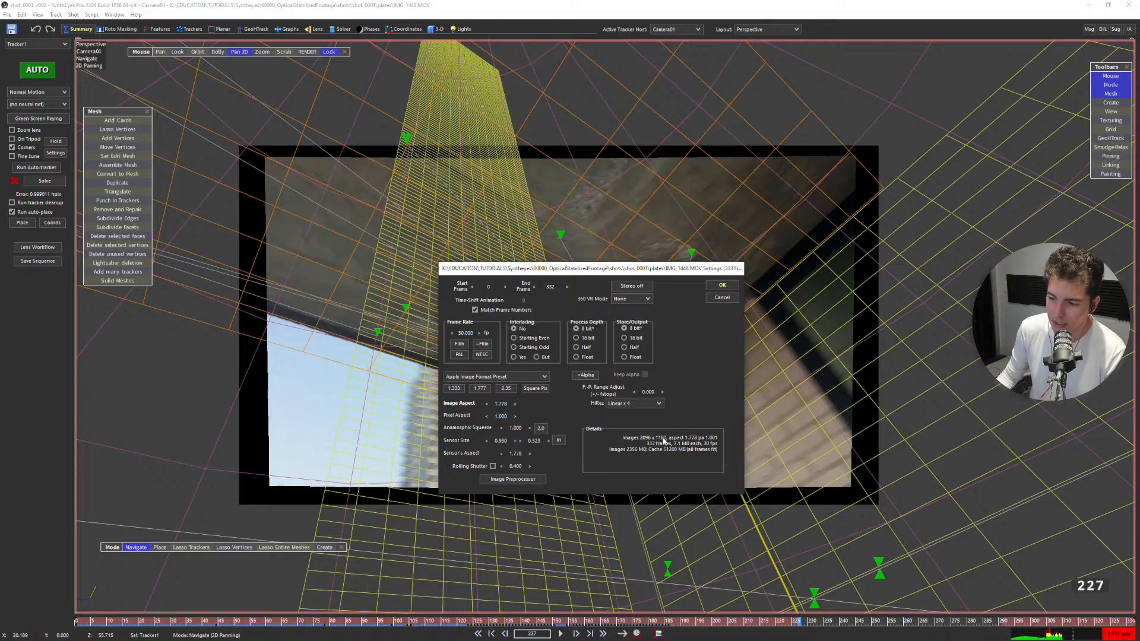
click(722, 298)
Return to frame 0 and toggle the Occluded wireframes display in the perspective view.
key(space)
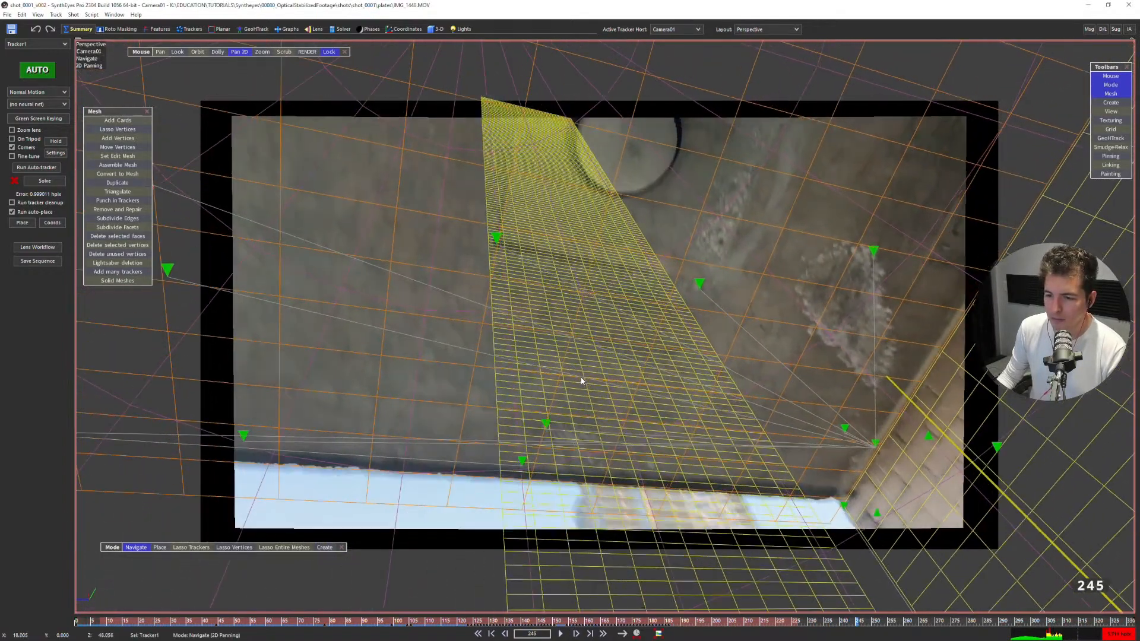
key(space)
key(shift+a)
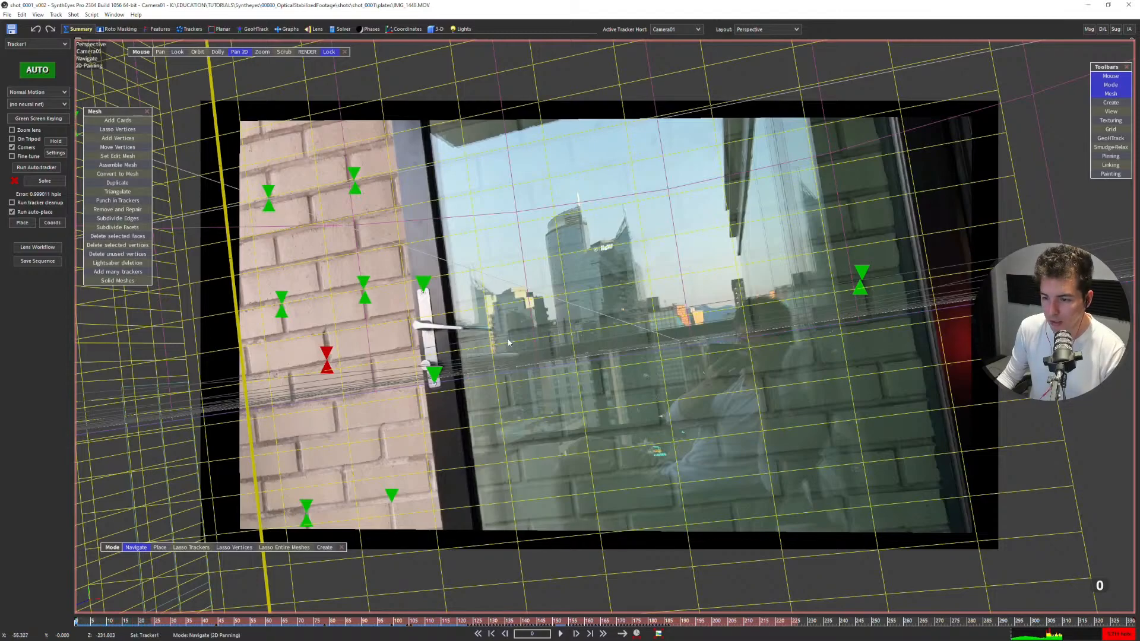
right_click(479, 237)
mouse_move(528, 271)
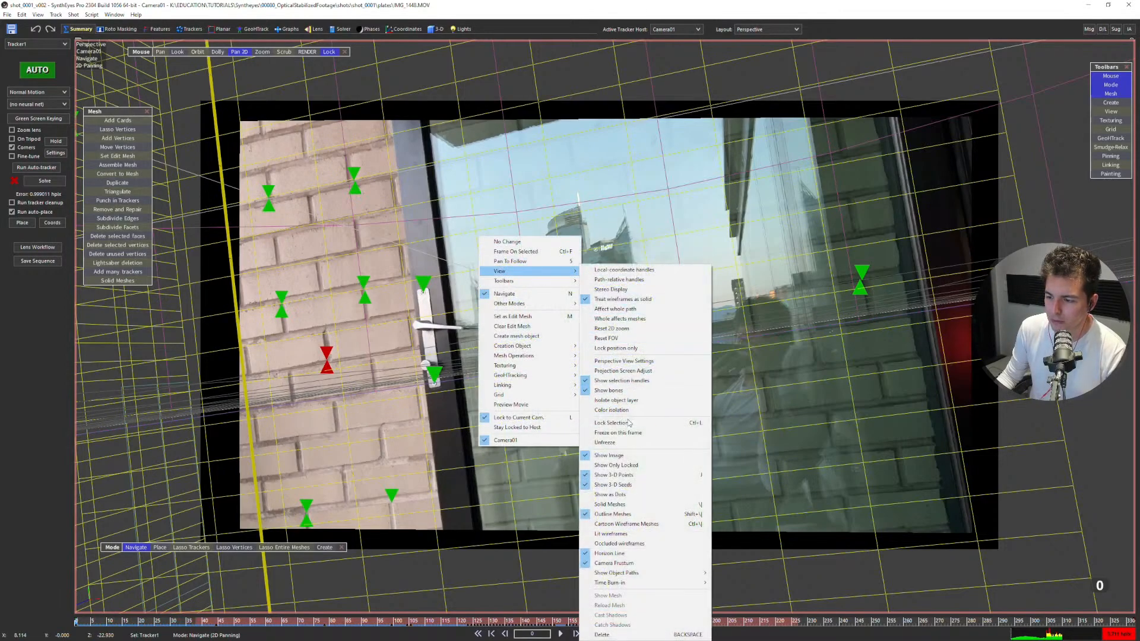
click(620, 543)
Play the shot from the start and move the Mode toolbar down, clear of the footage.
drag(546, 279, 549, 272)
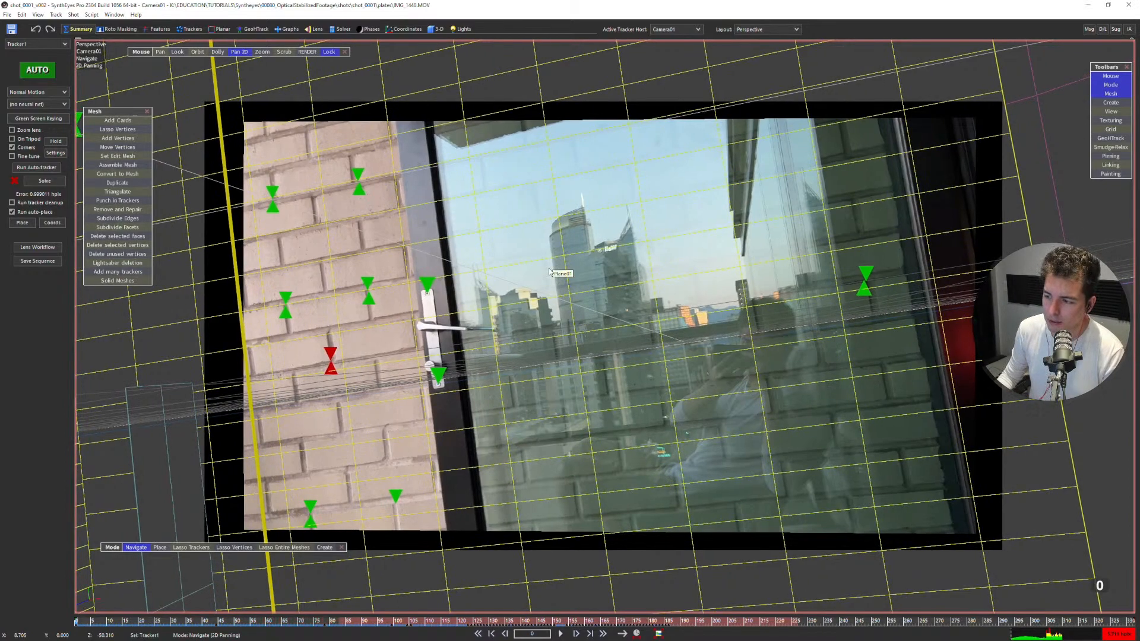
scroll(540, 327, up, 1)
key(space)
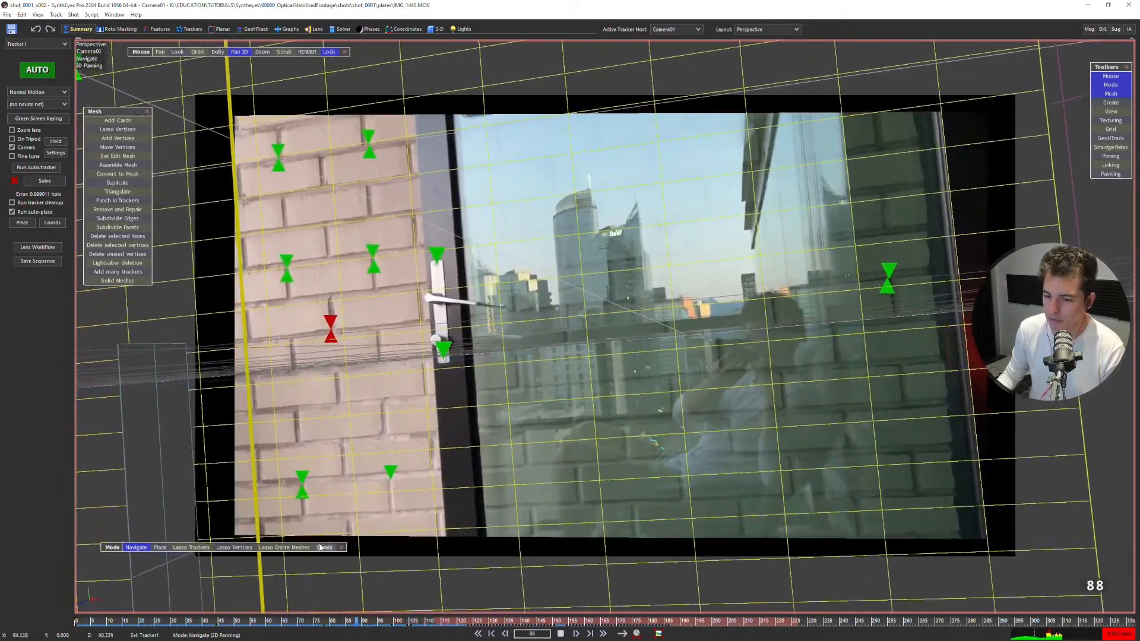
drag(108, 550, 105, 600)
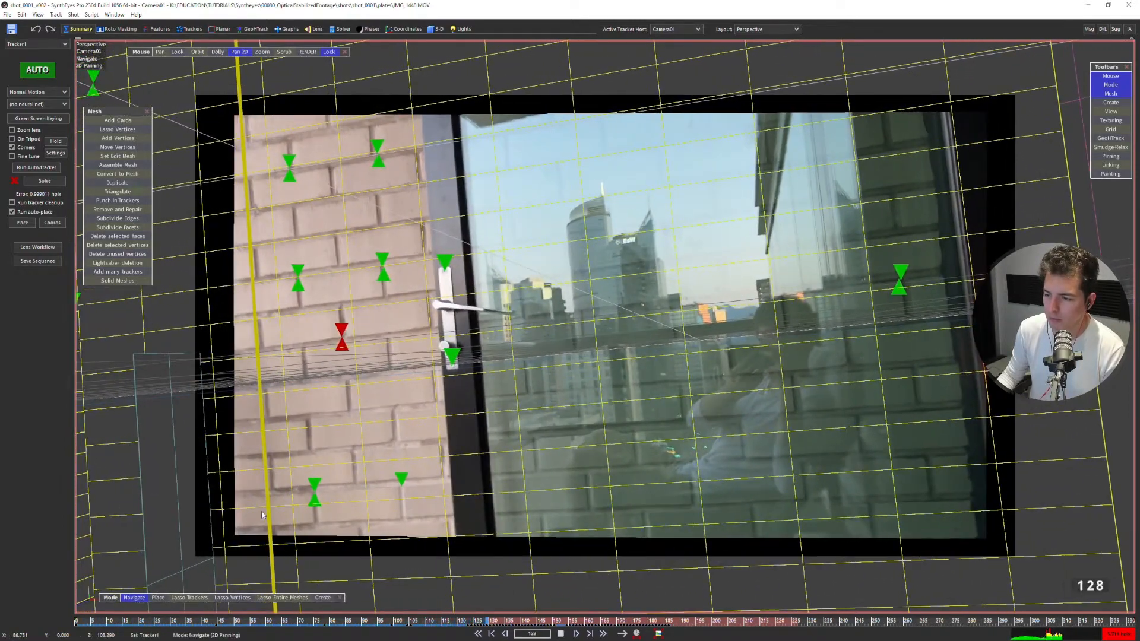
Pause playback and step back and forth through the blurred whip-pan around frames 135 to 139 to check the mesh alignment.
key(space)
key(Right)
key(Right)
key(Left)
key(Left)
key(Right)
key(Right)
key(Left)
key(Left)
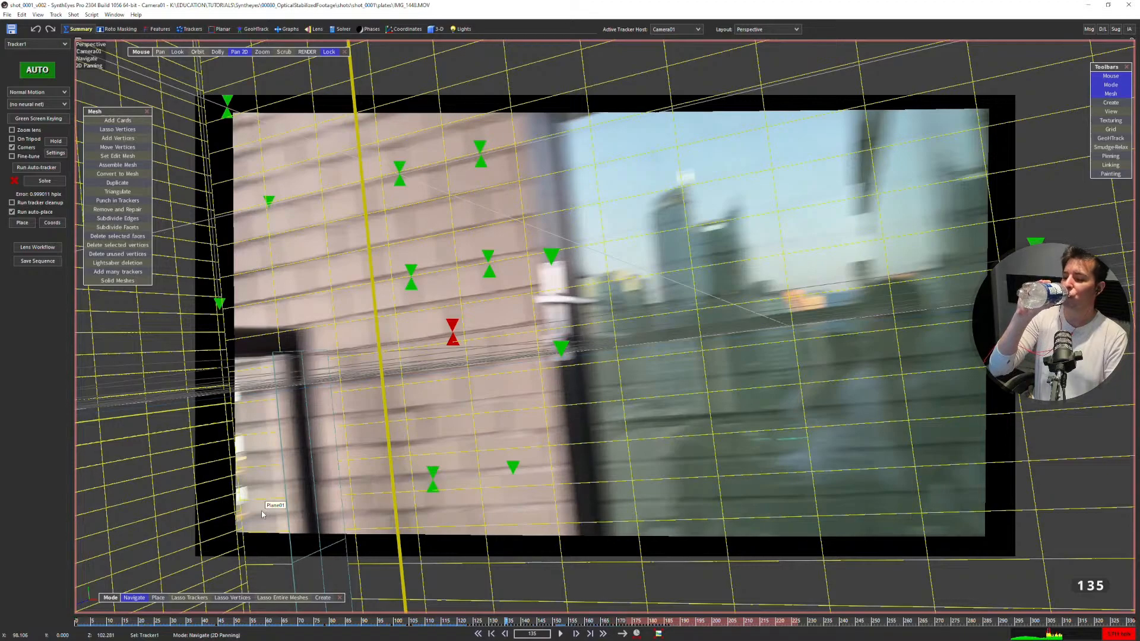
key(Right)
key(Right)
key(Right)
key(Right)
key(Right)
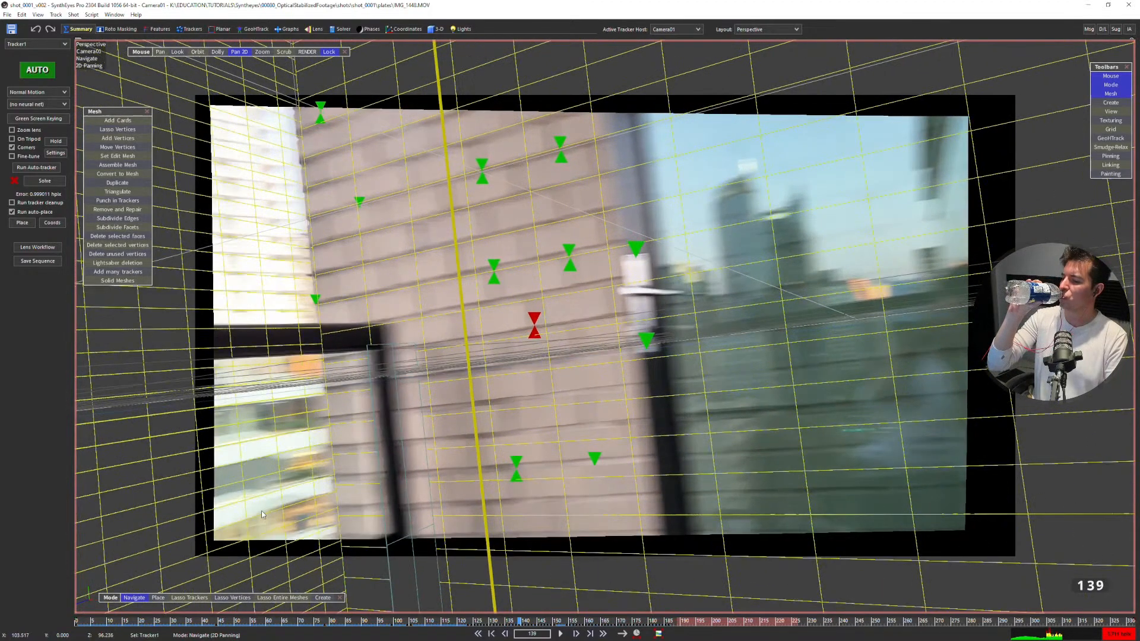
Play the shot from frame 0 and scrub the timeline to examine how the mesh grids follow the footage.
key(Home)
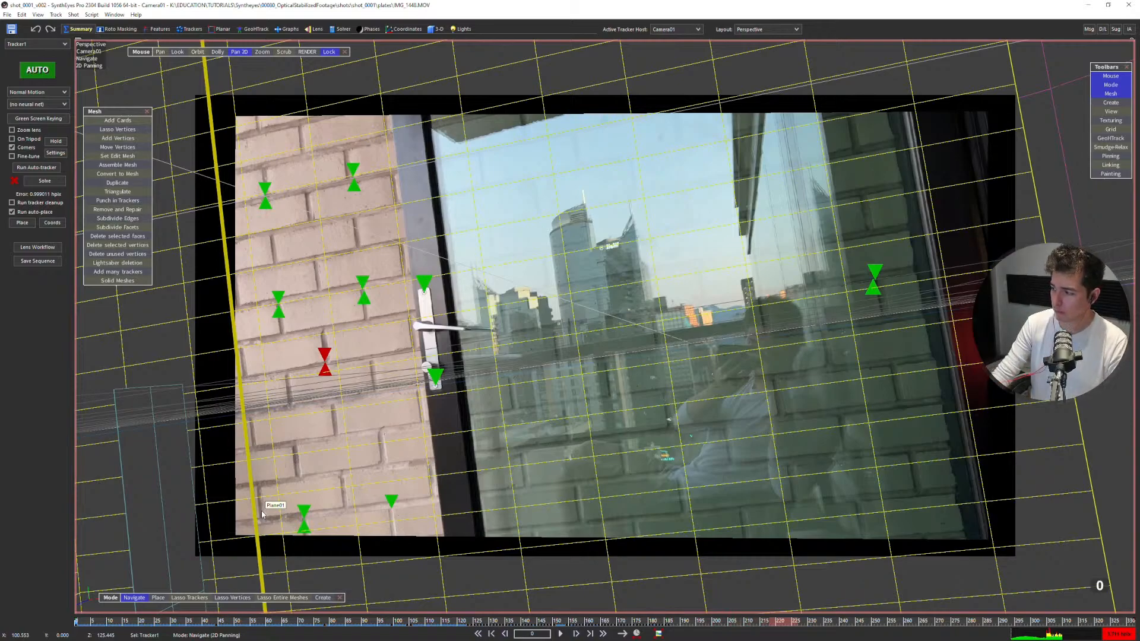
key(space)
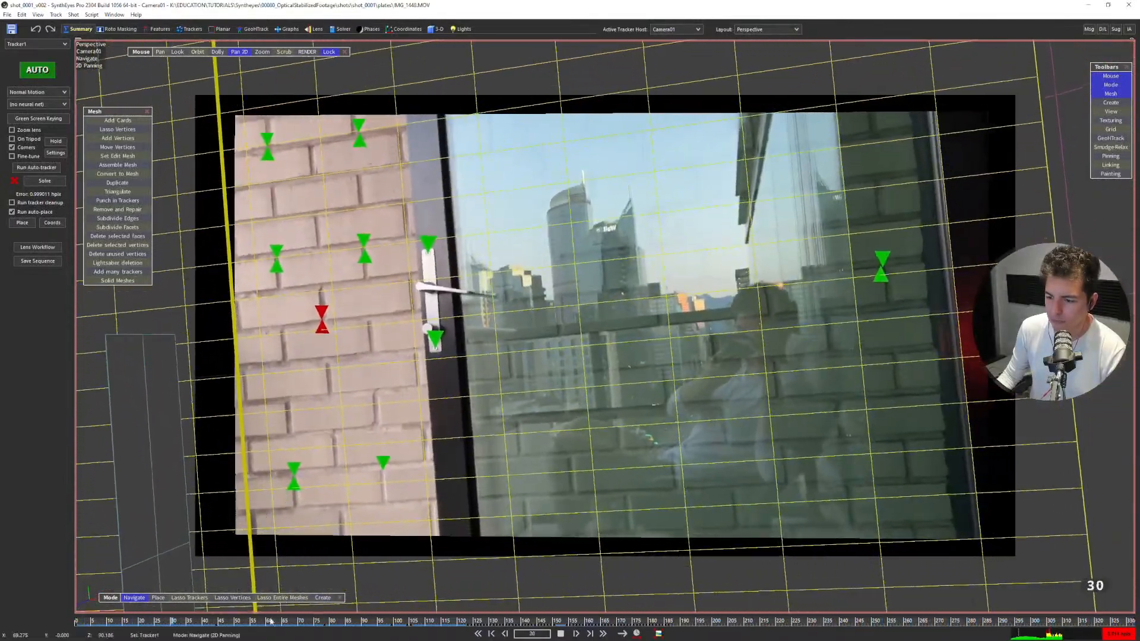
key(space)
drag(272, 622, 896, 587)
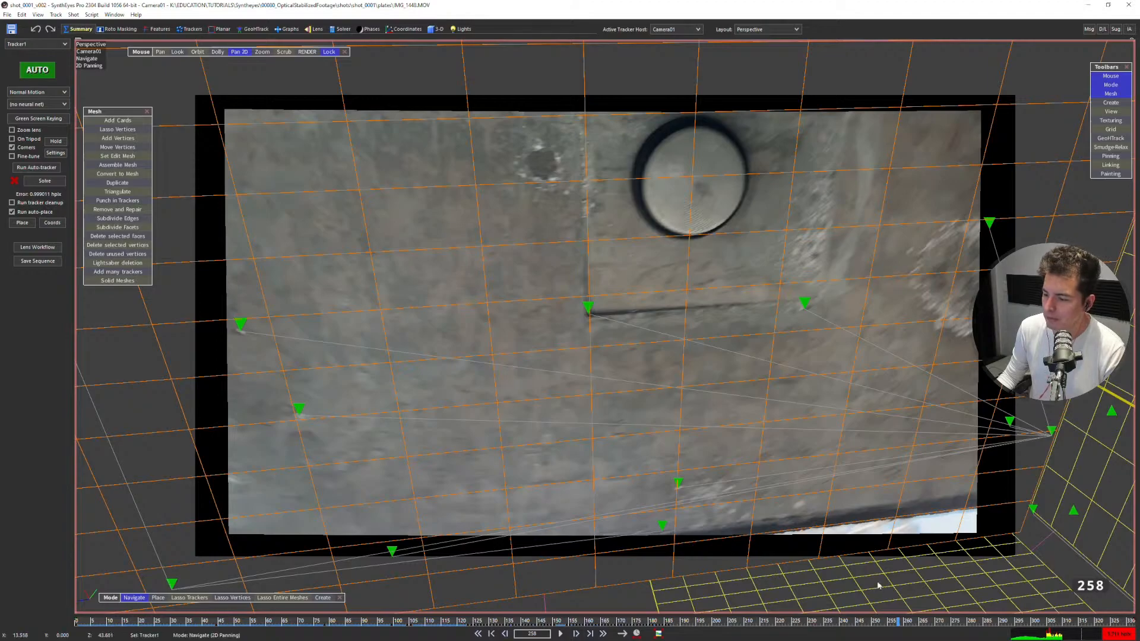
mouse_move(907, 621)
mouse_down()
mouse_move(982, 636)
mouse_move(1131, 622)
mouse_move(286, 588)
mouse_move(173, 563)
mouse_up()
Switch to the camera view and play the shot up to frame 220 to examine the trackers and their trails.
key(F5)
scroll(568, 322, up, 3)
key(g)
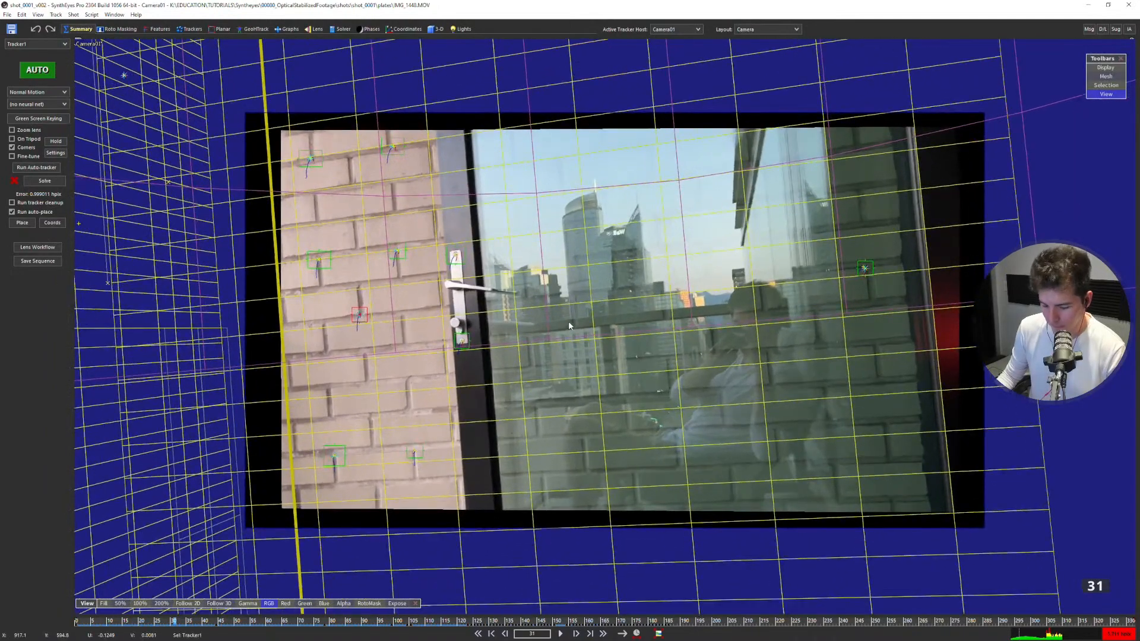
scroll(568, 322, up, 1)
middle_drag(584, 302, 566, 297)
key(space)
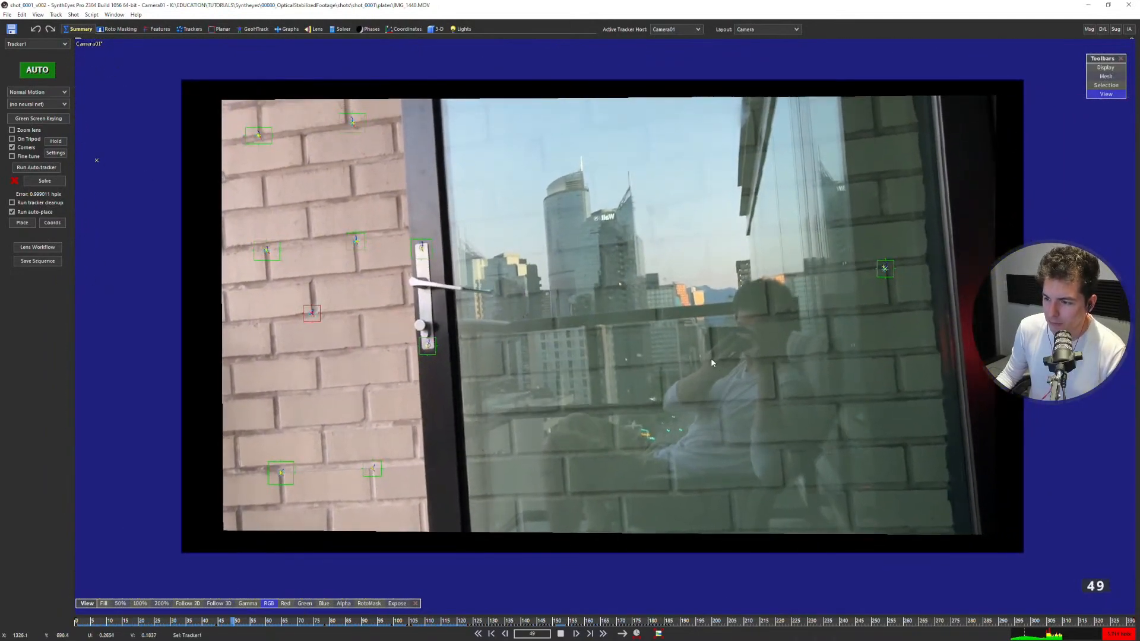
middle_drag(714, 359, 702, 355)
scroll(701, 355, up, 1)
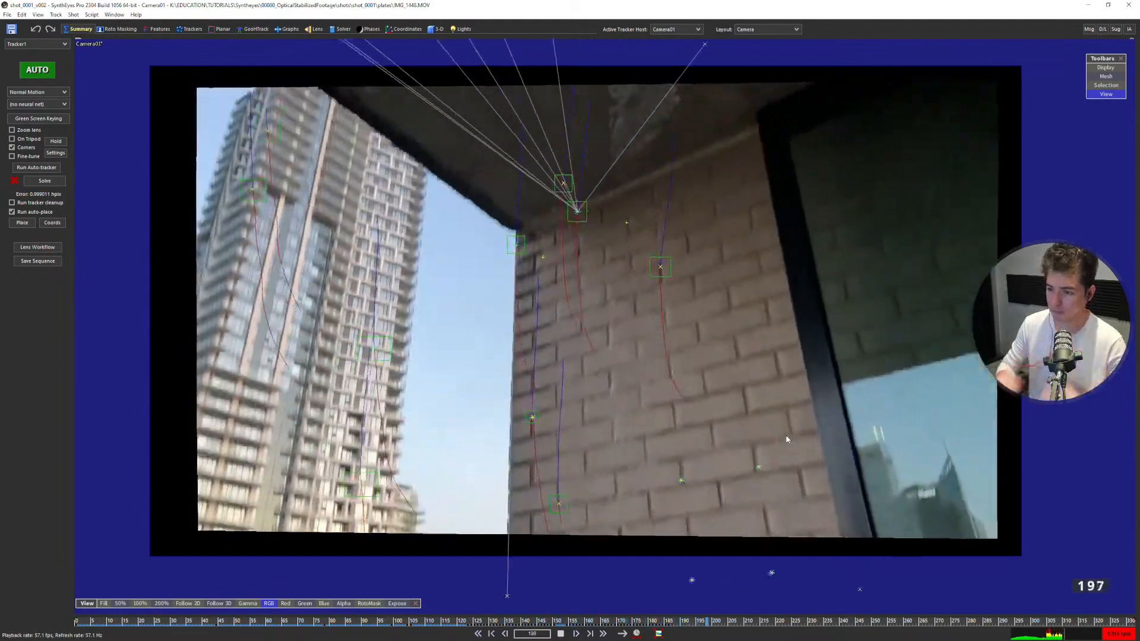
key(space)
Set the playback speed to Normal Speed.
right_click(314, 145)
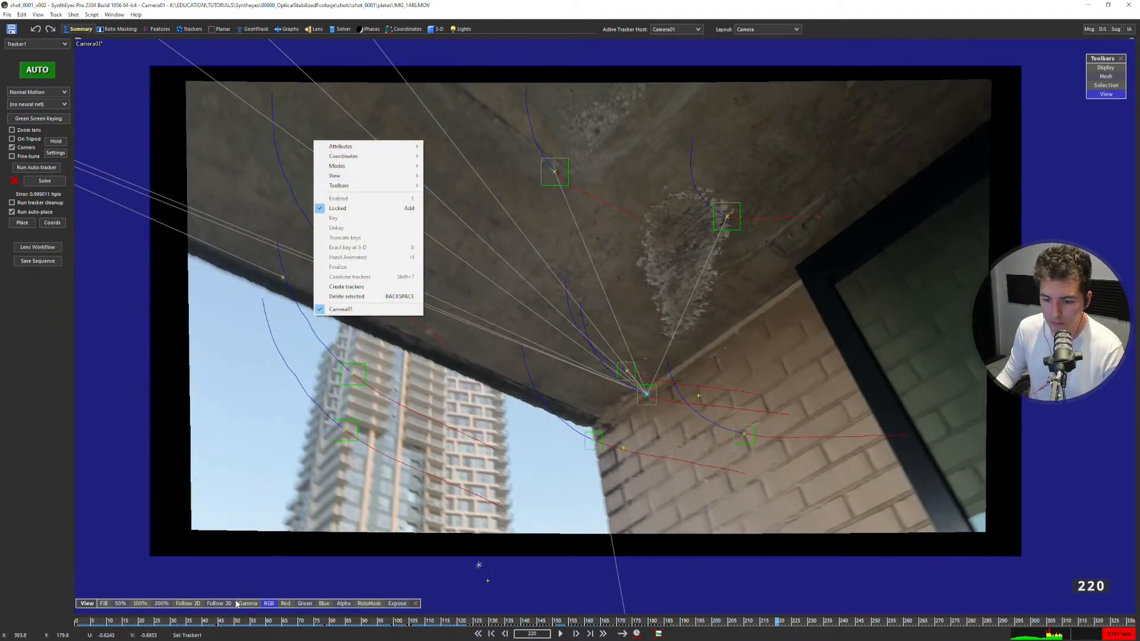
click(238, 624)
right_click(242, 625)
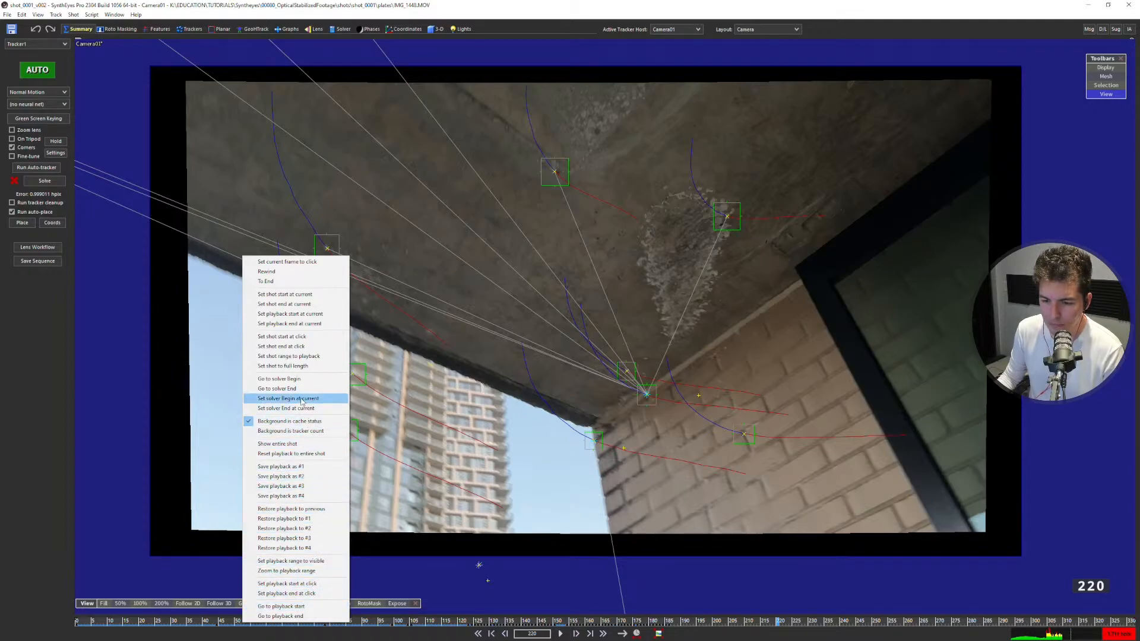
click(37, 15)
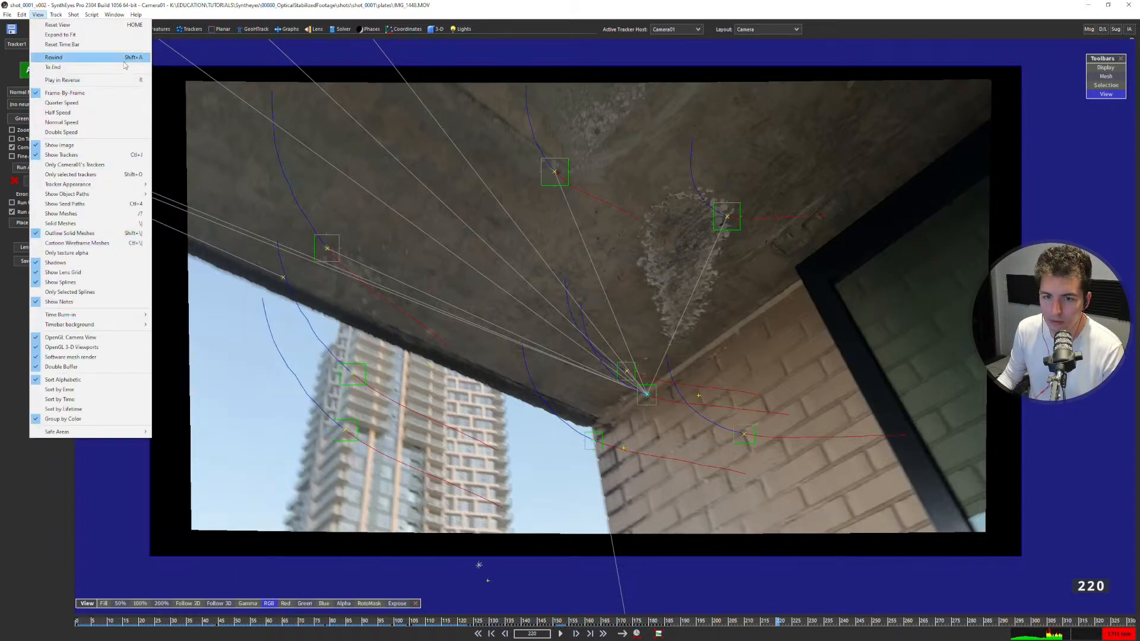
click(118, 112)
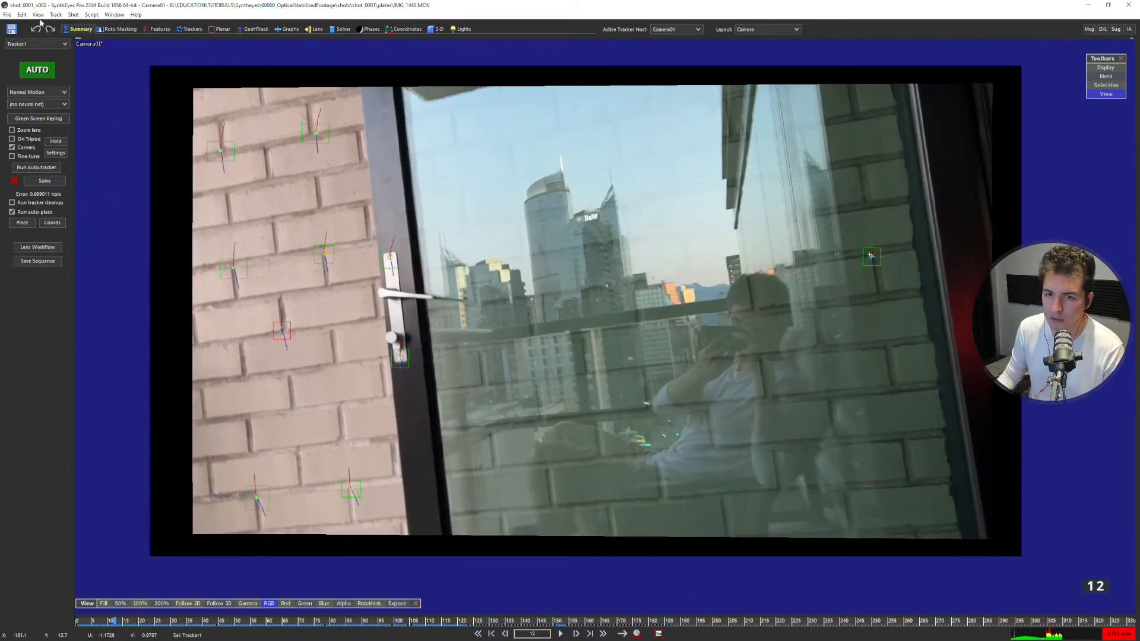
click(38, 14)
click(83, 123)
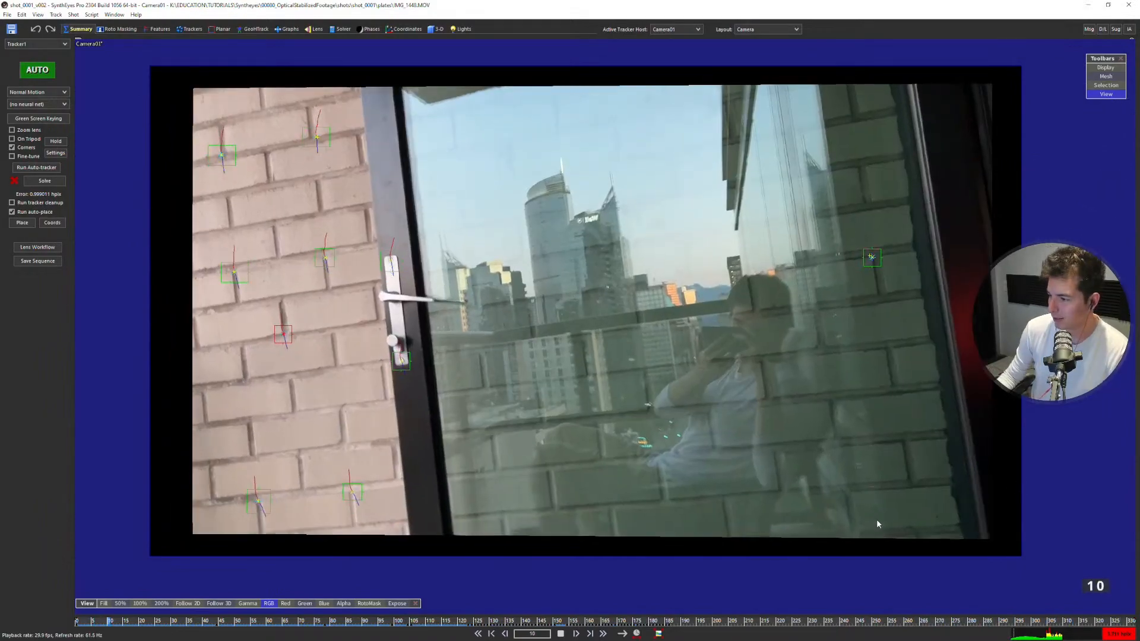
Switch to the perspective view and play the shot to review how well the meshes stick to the footage.
key(7)
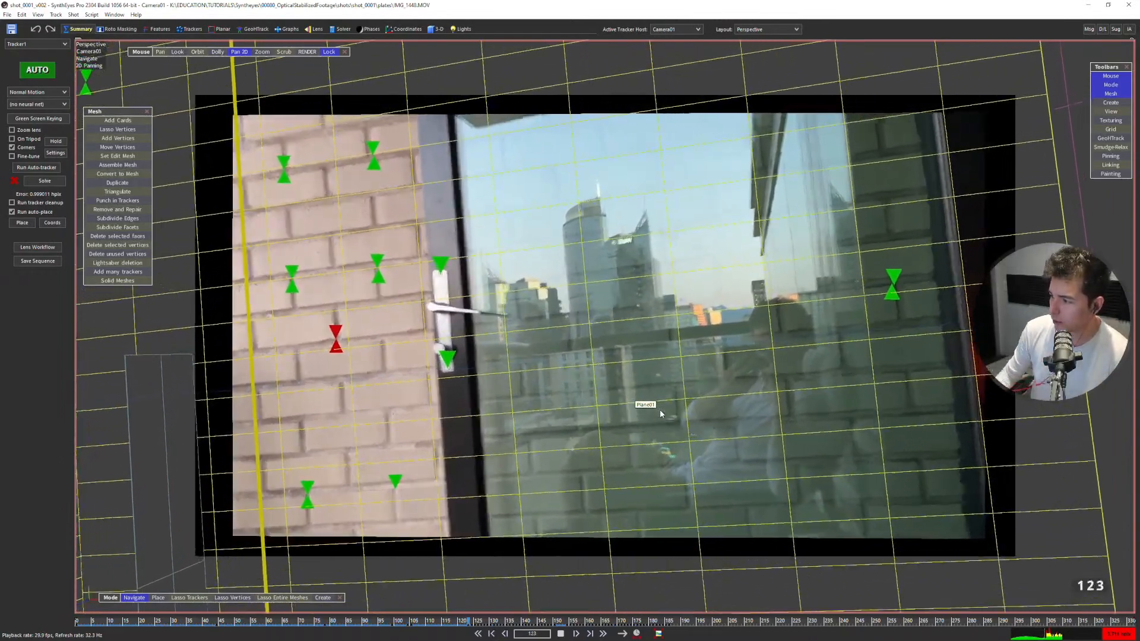
key(space)
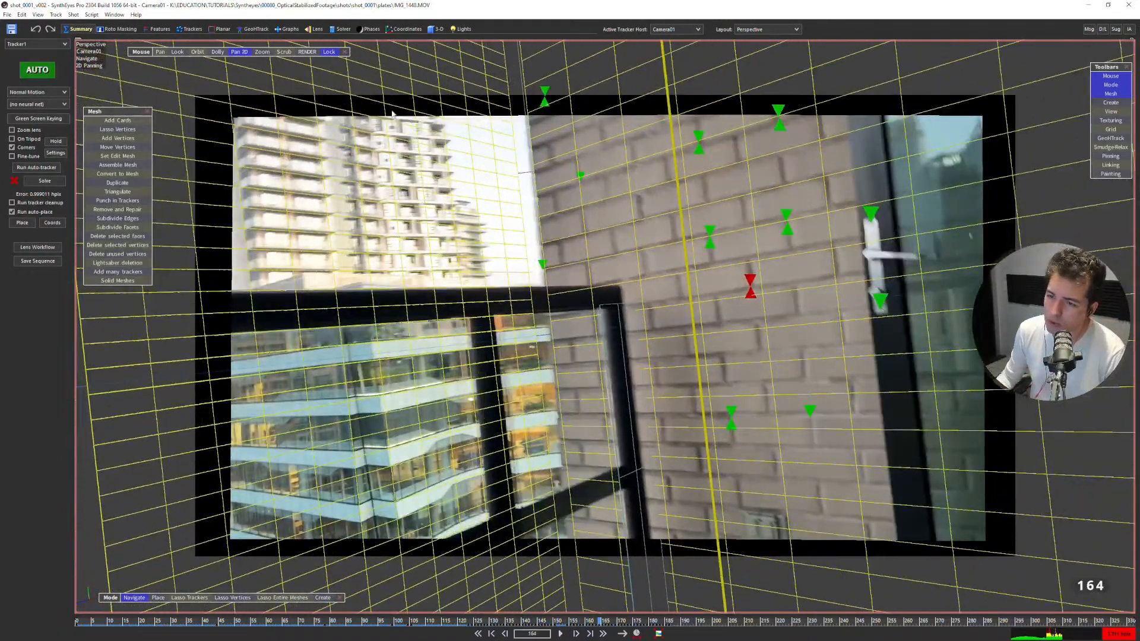
key(space)
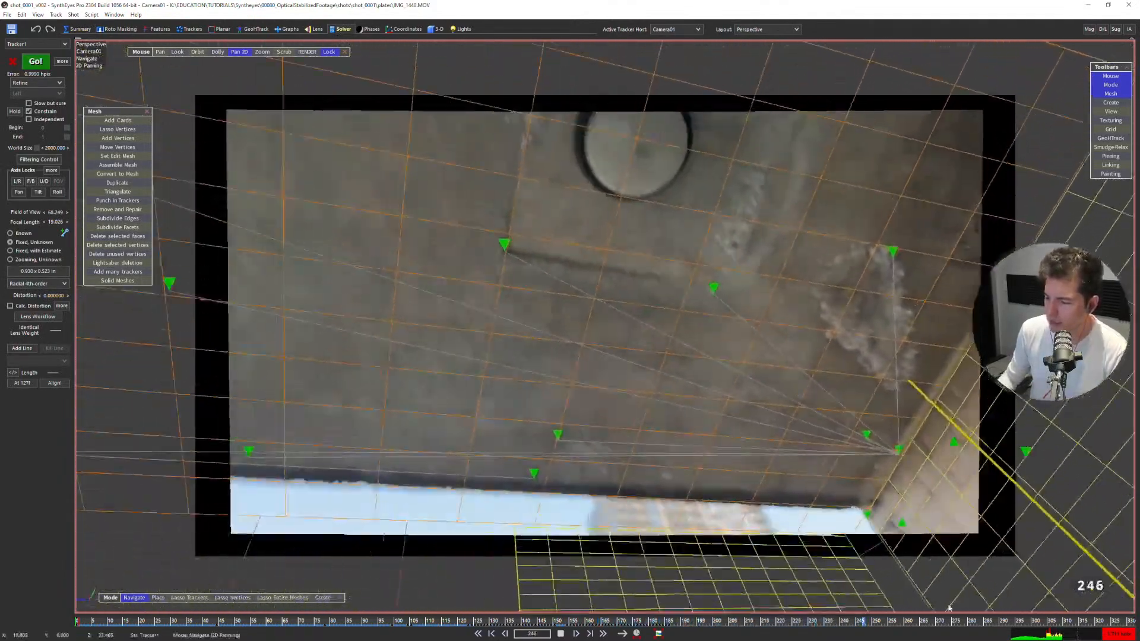
key(space)
key(space)
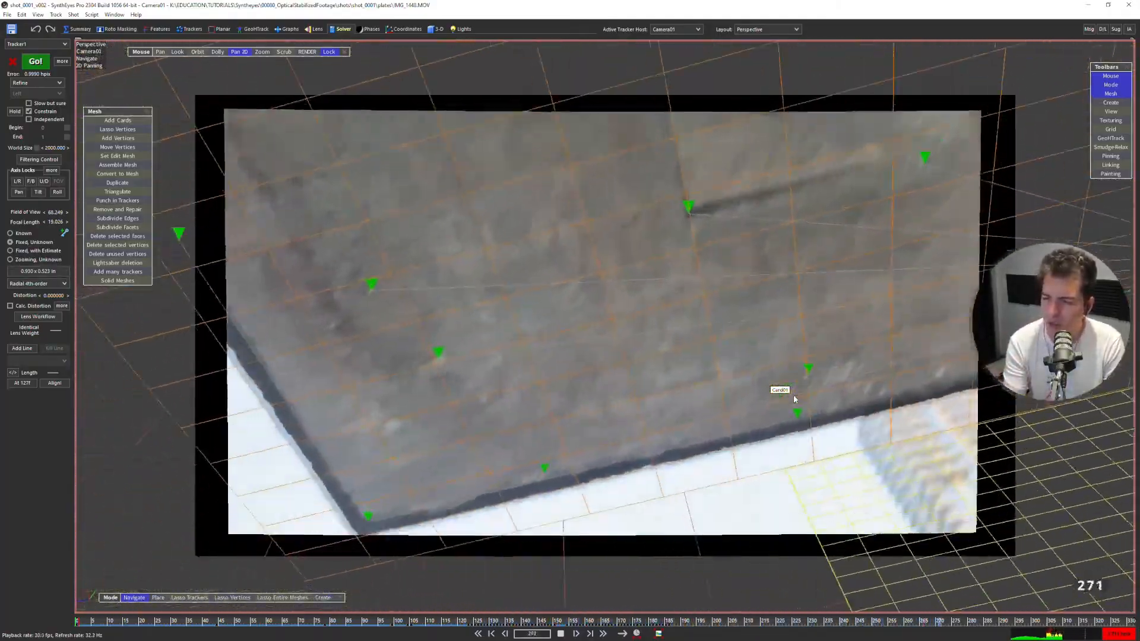
key(space)
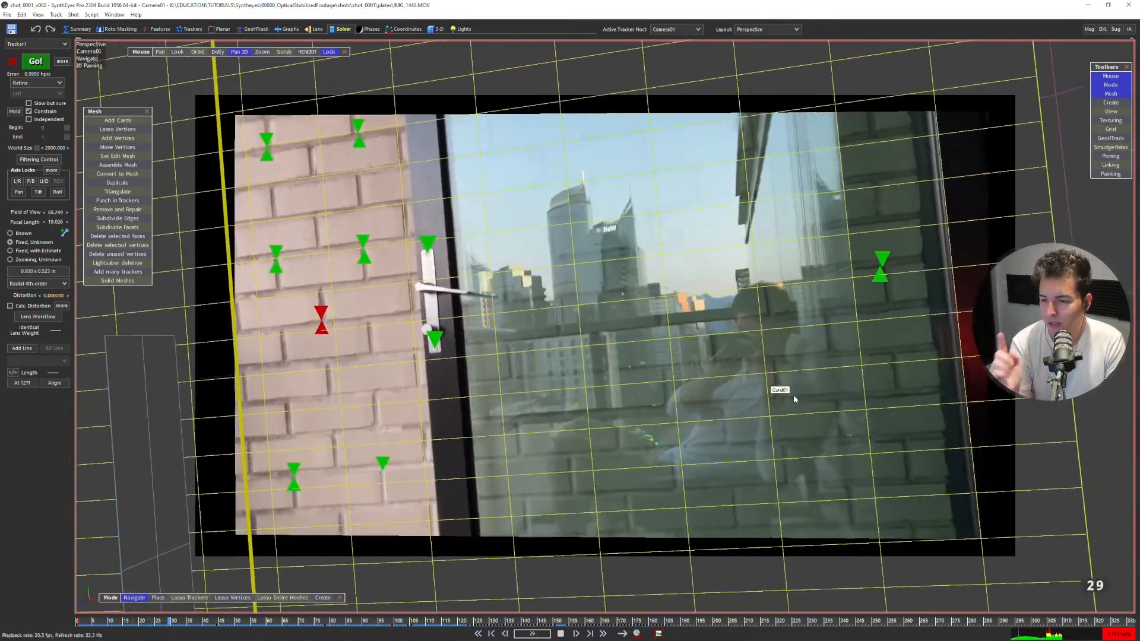
Jump to the last frame, then scrub and replay the shot to inspect the mesh fit on the ceiling.
key(End)
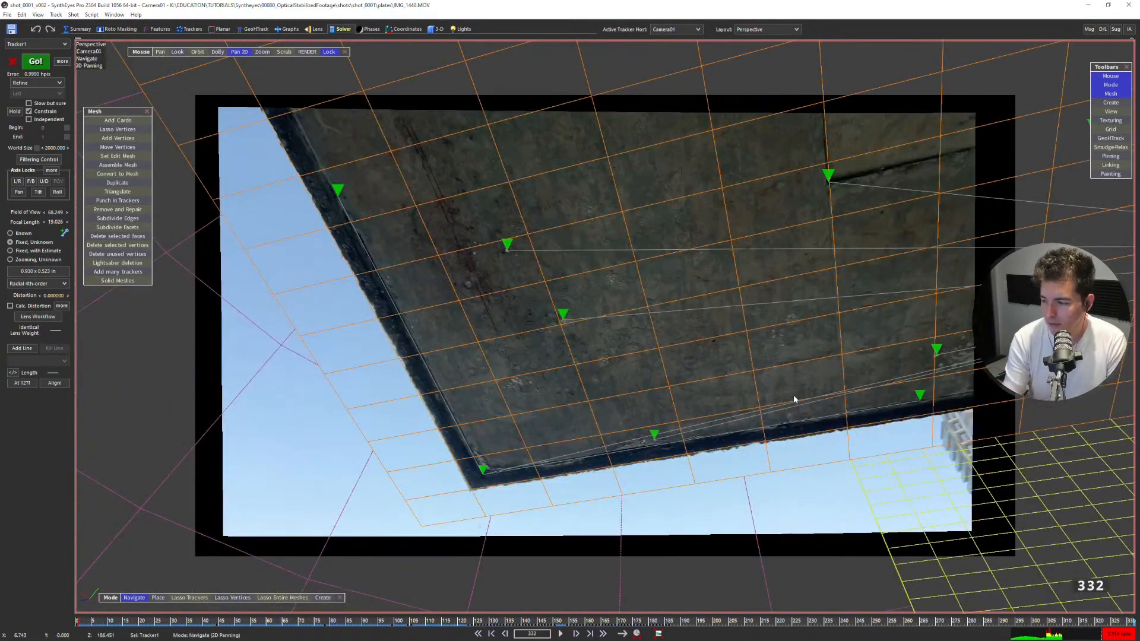
drag(1025, 621, 991, 621)
key(space)
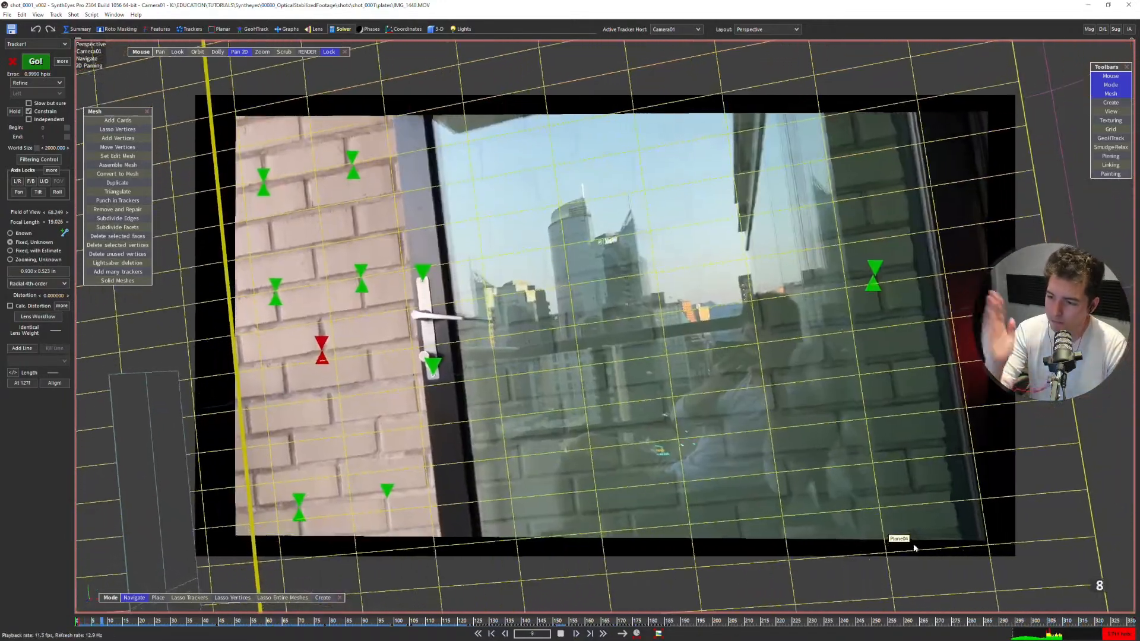
key(space)
drag(871, 621, 970, 511)
Select Tracker16 on the ceiling edge at frame 280 and enlarge that area in the perspective view.
key(4)
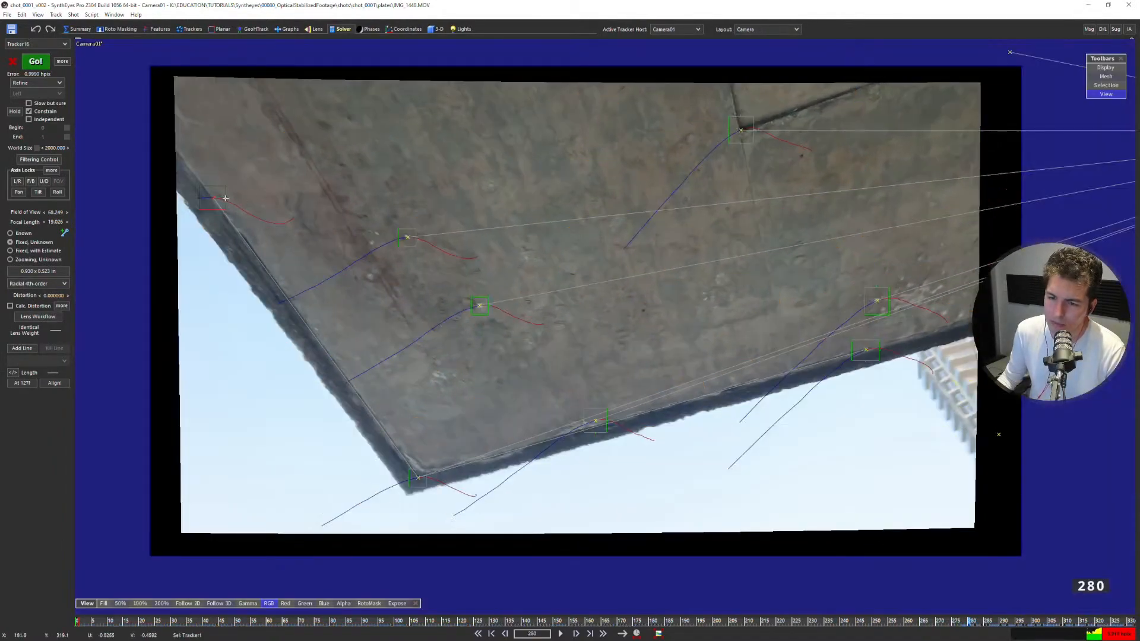
key(5)
scroll(350, 279, up, 3)
middle_drag(375, 283, 758, 425)
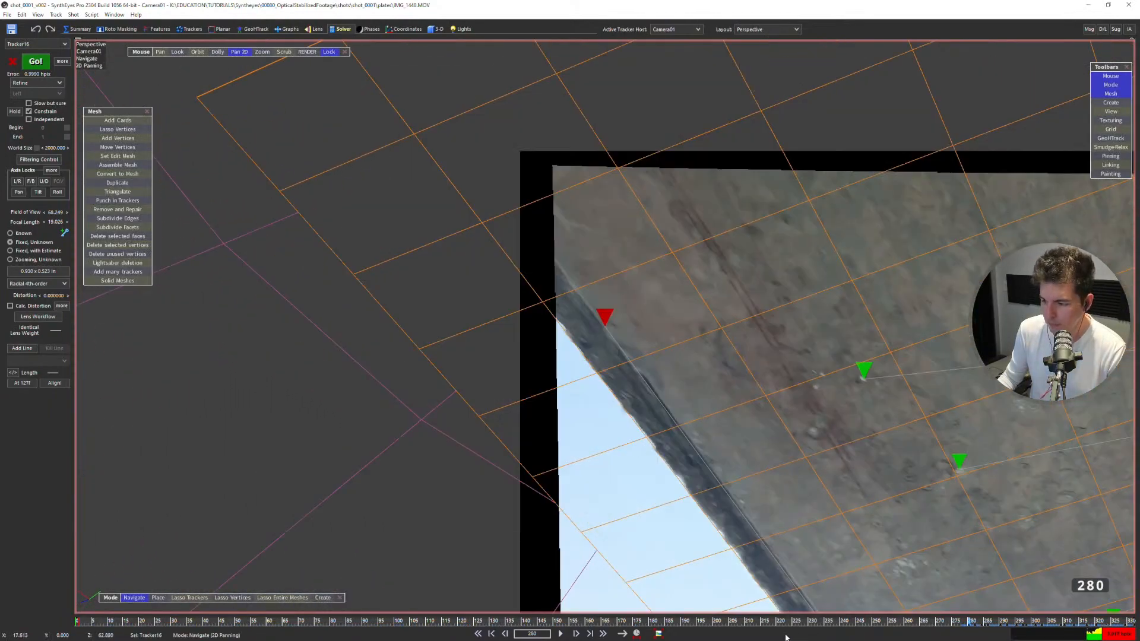
Move back frame by frame from frame 280 to about frame 275, comparing Tracker16 with the ceiling edge and the surrounding mesh.
drag(1000, 627, 962, 618)
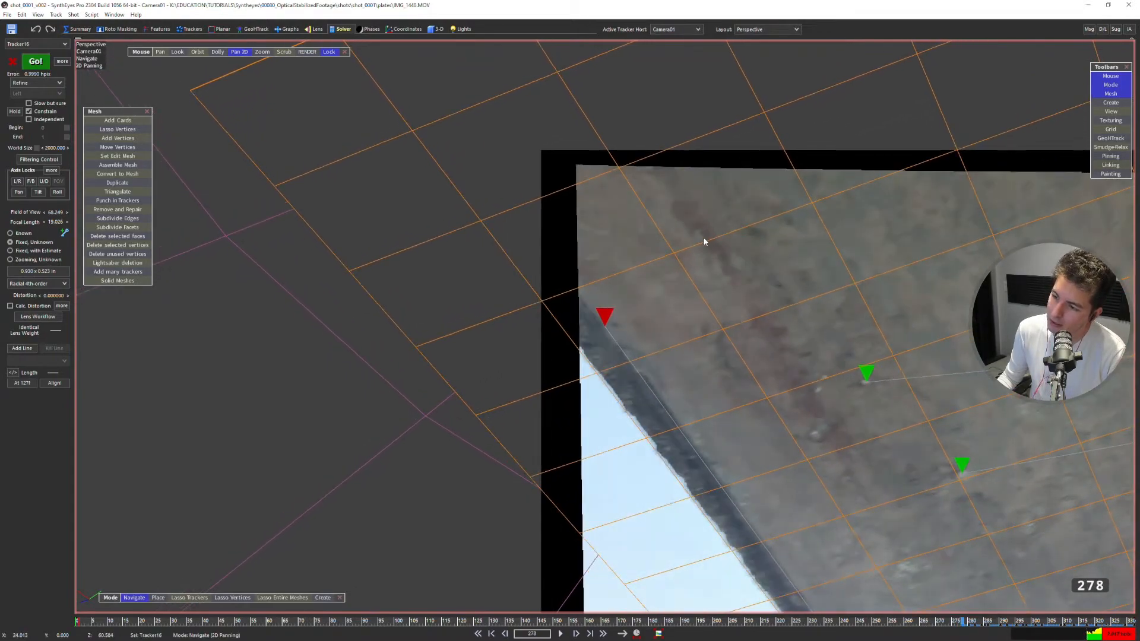
scroll(713, 229, up, 3)
scroll(737, 211, down, 4)
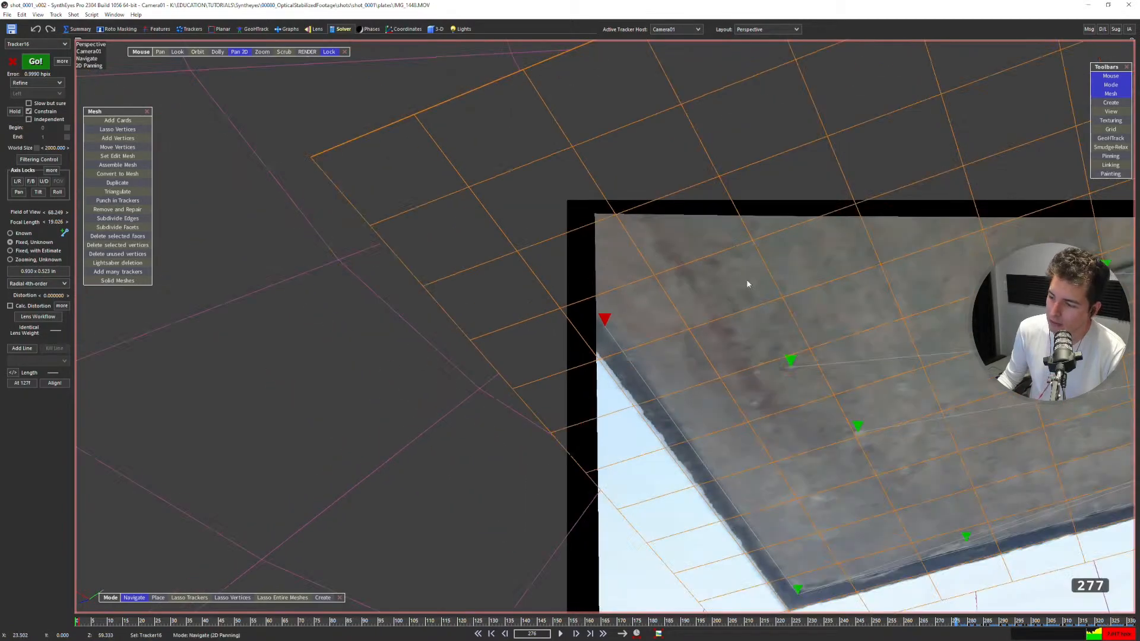
scroll(682, 285, down, 3)
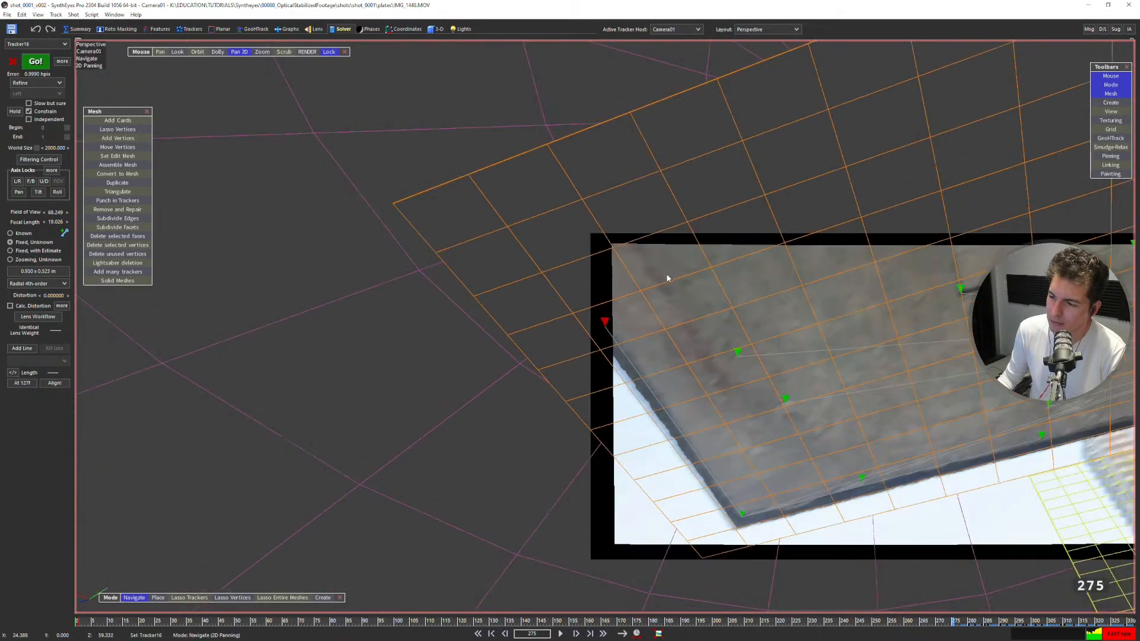
key(Left)
key(Left)
key(Left)
key(Left)
key(Left)
key(Left)
key(Left)
key(Left)
key(Left)
key(Left)
key(Left)
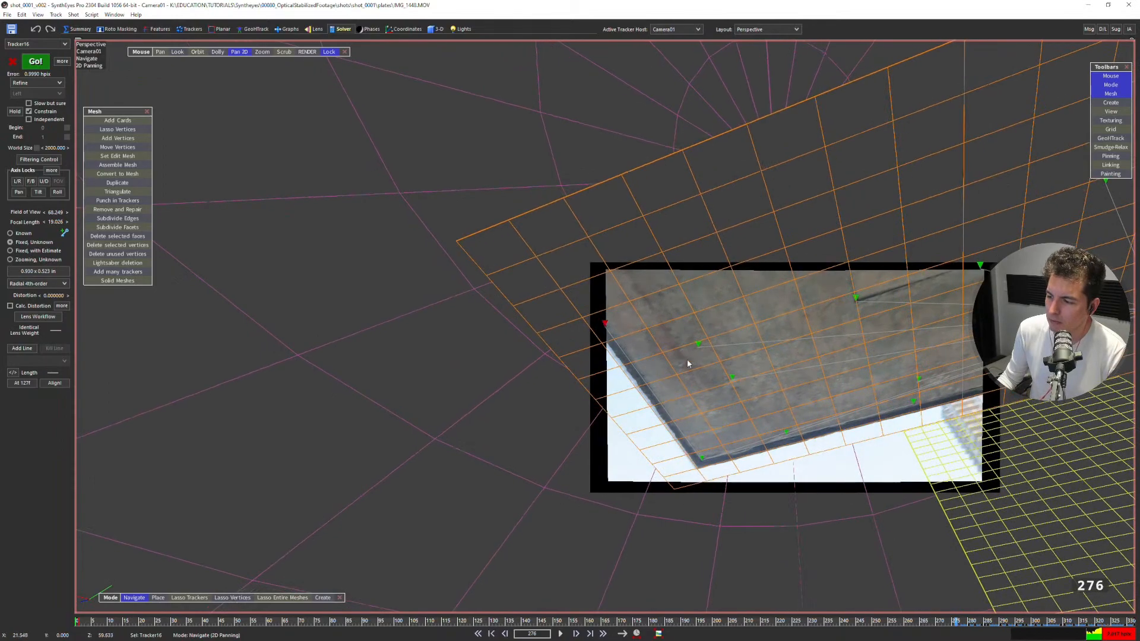
Step forward to frame 283 and back to frame 274 to compare the ceiling mesh and trackers with the shifting image.
key(Right)
key(Right)
key(Right)
key(Right)
key(Right)
key(Right)
key(Right)
key(Right)
key(Right)
key(Right)
key(Right)
key(Right)
key(Right)
key(Right)
key(Right)
key(Right)
key(Right)
key(Right)
key(Right)
key(Right)
key(Right)
key(Right)
key(Right)
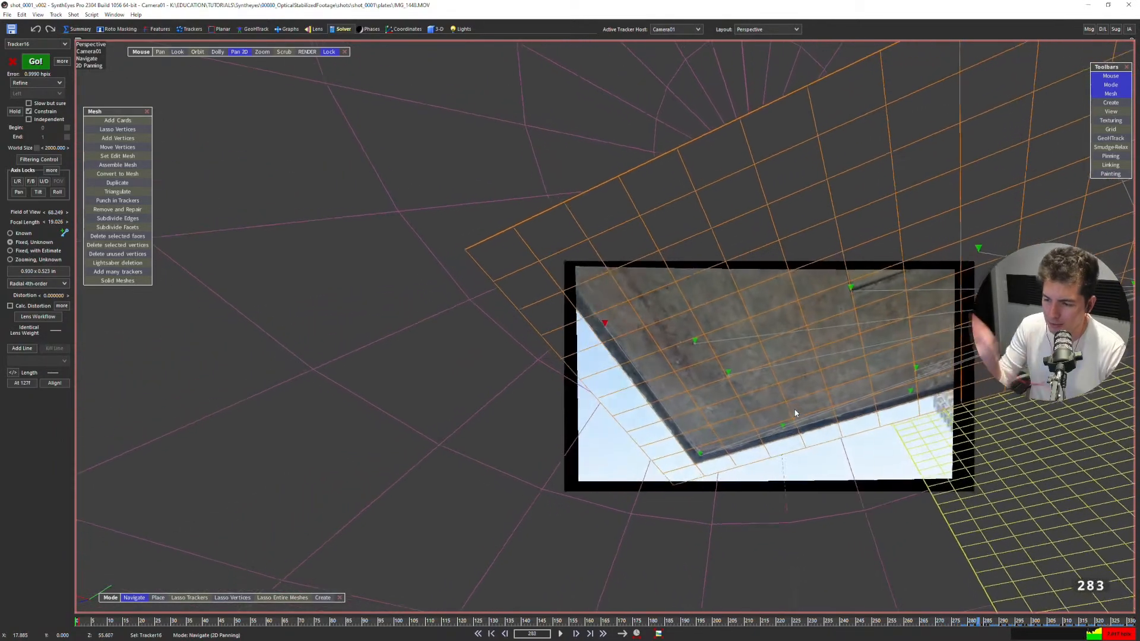
key(Left)
key(Left)
key(Left)
key(Left)
key(Left)
key(Left)
key(Left)
key(Left)
key(Left)
key(Left)
key(Left)
key(Left)
key(Left)
key(Left)
key(Left)
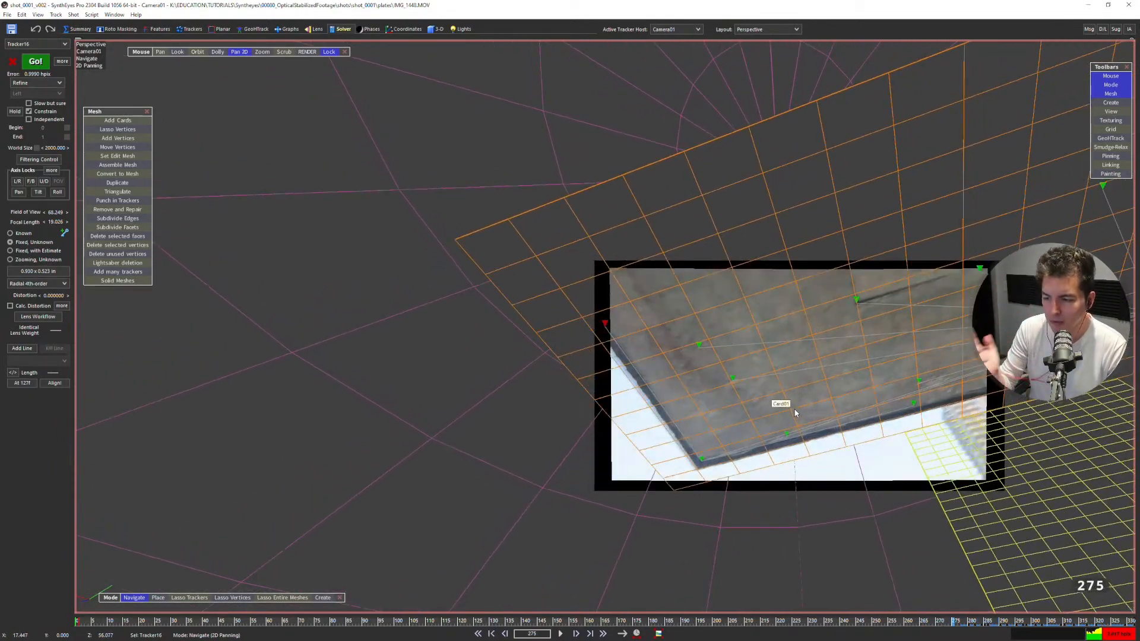
key(Left)
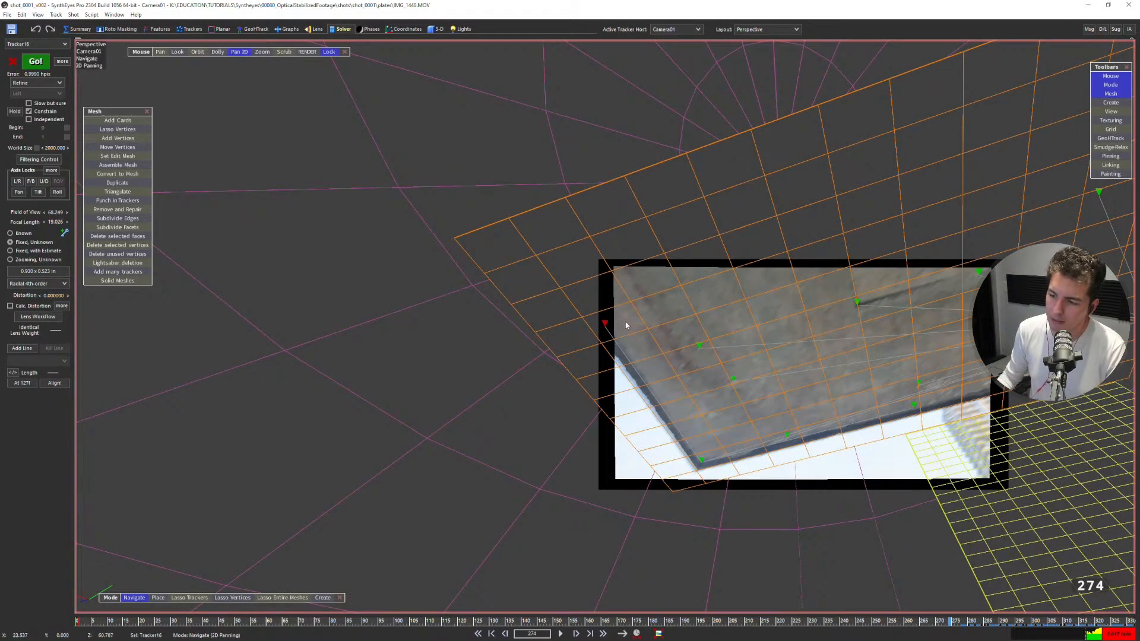
Centre and enlarge the whole ceiling image, and step back to about frame 269 to examine Tracker16 relative to the image border.
middle_drag(892, 358, 671, 329)
scroll(659, 330, up, 2)
scroll(281, 286, down, 1)
middle_drag(256, 285, 356, 286)
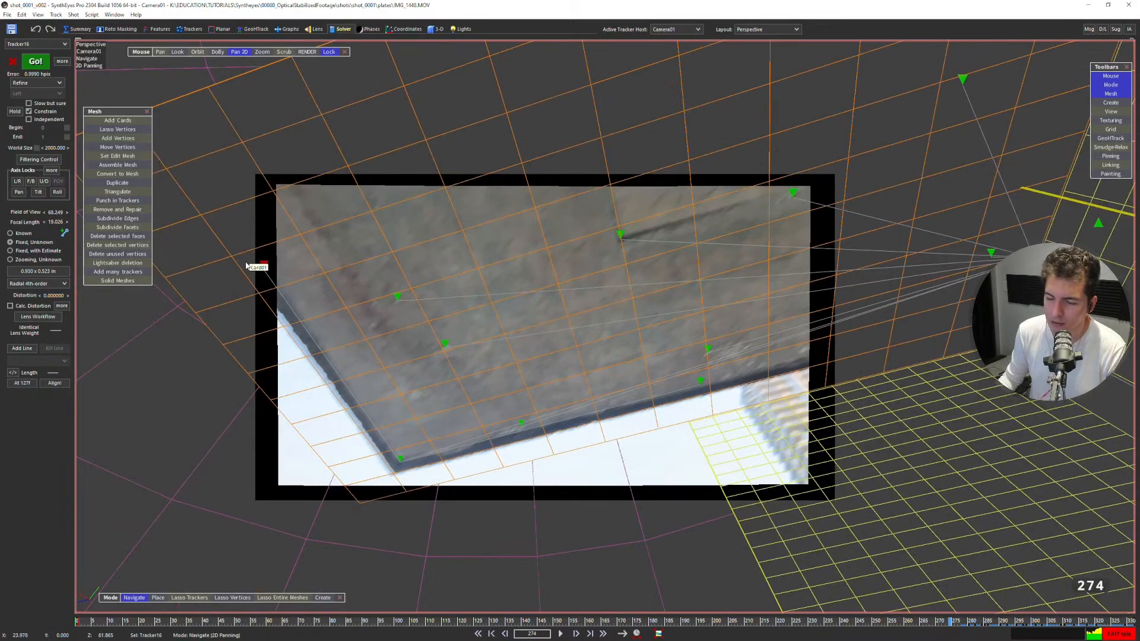
key(Left)
key(Left)
key(Left)
key(Left)
key(Left)
key(Left)
key(Left)
key(Left)
key(Left)
key(Left)
key(Left)
key(Left)
key(Left)
key(Left)
key(Left)
key(Left)
key(Left)
key(Left)
key(Left)
key(Left)
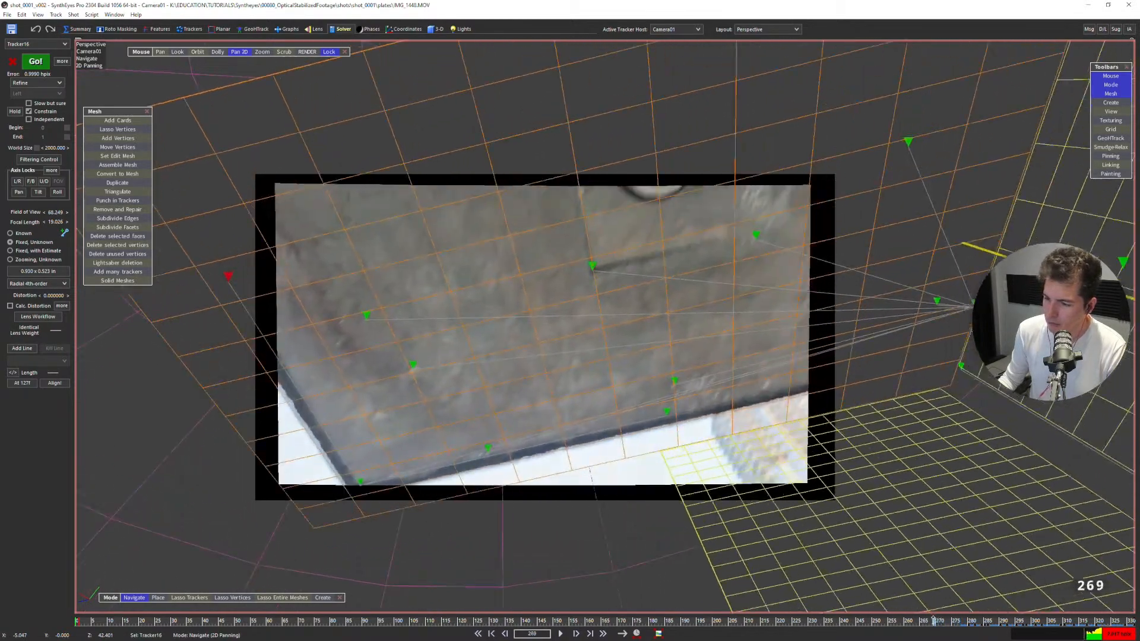
Replay the shot from the start, scrub through to frame 305 on the ceiling, and replay it to review the mesh and tracker fit.
mouse_move(853, 624)
mouse_down()
mouse_move(824, 625)
mouse_move(995, 631)
mouse_move(830, 633)
mouse_move(613, 588)
mouse_move(924, 602)
mouse_move(685, 617)
mouse_move(907, 623)
mouse_move(860, 621)
mouse_up()
key(shift+a)
key(space)
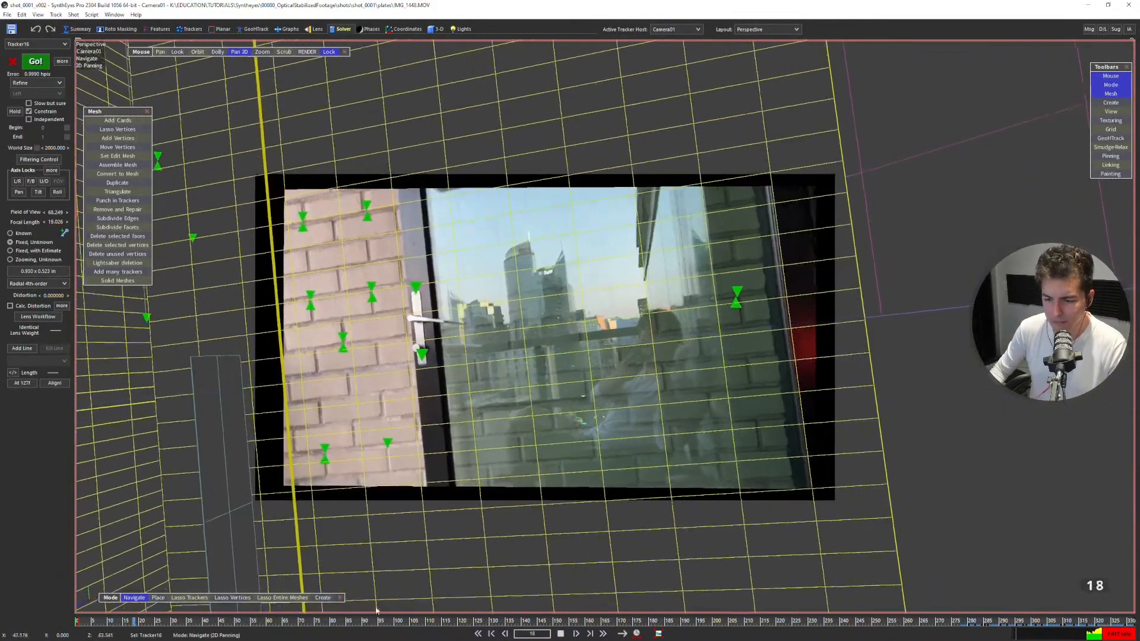
scroll(437, 414, up, 3)
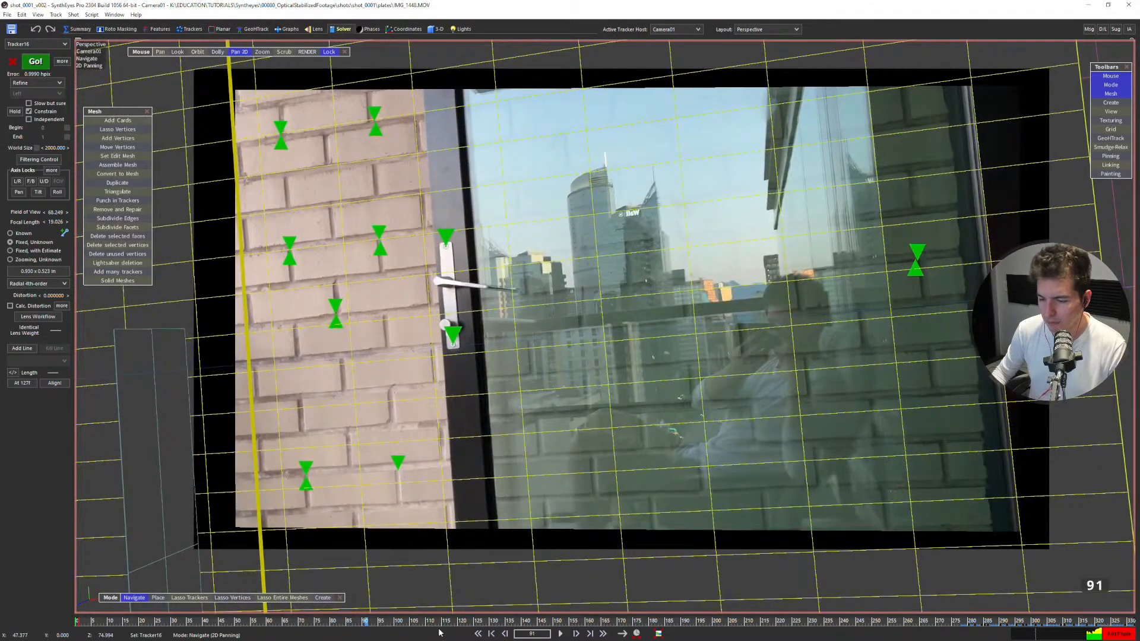
drag(438, 625, 1050, 557)
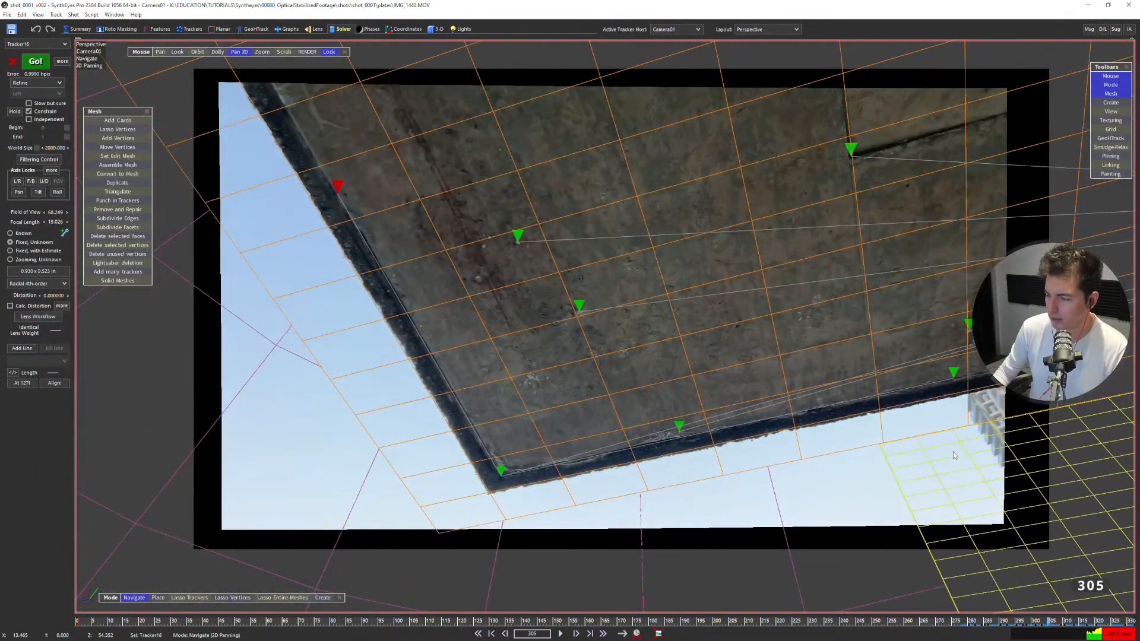
key(space)
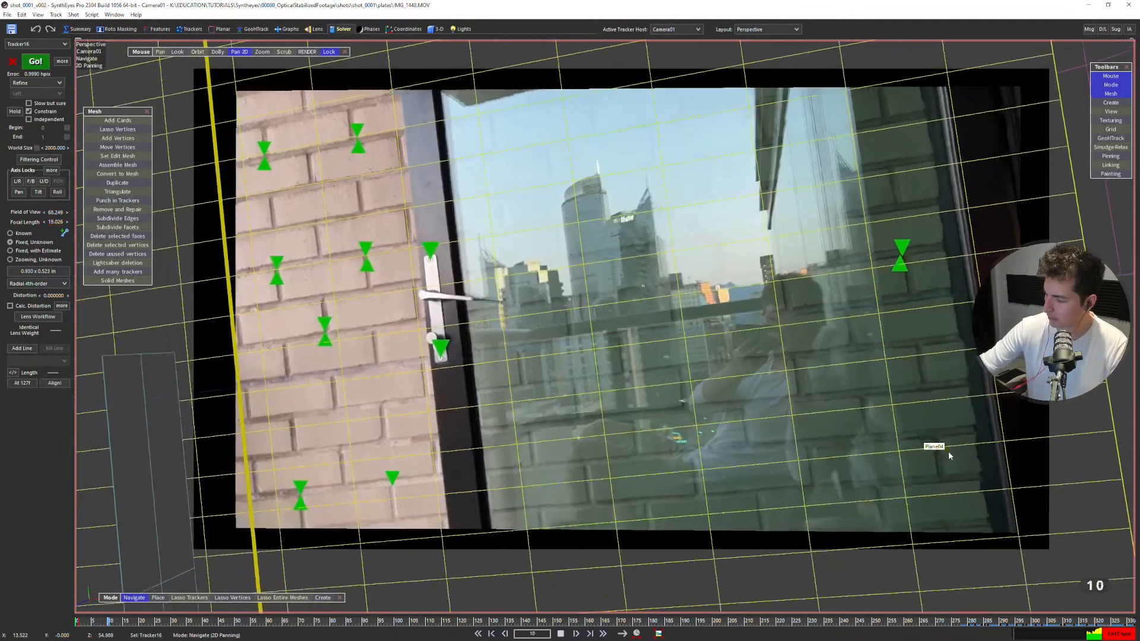